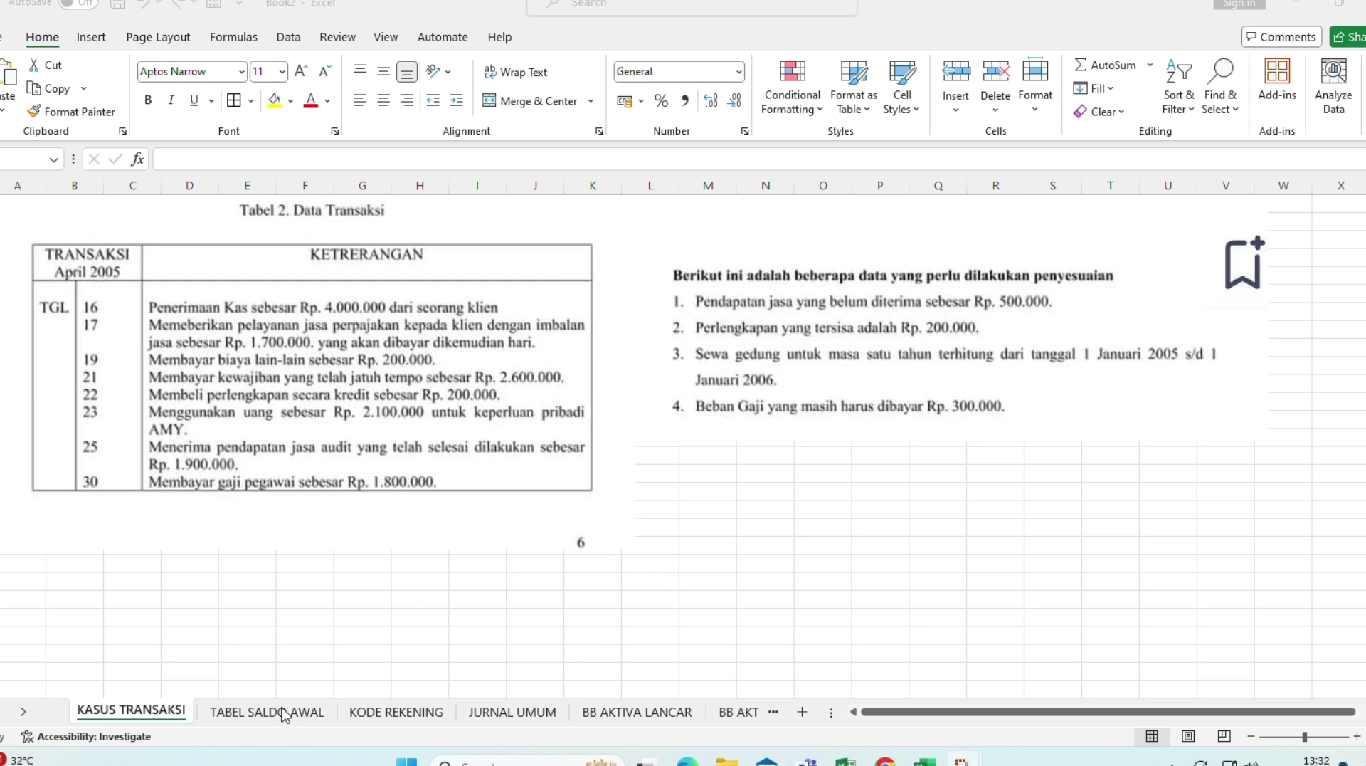
- Look through the prepared sheets from JURNAL UMUM and the BB ledgers to NERACA SALDO, JURNAL PENYESUAIAN, NERACA LAJUR and LAPORAN KEUANGAN
left_click(497, 715)
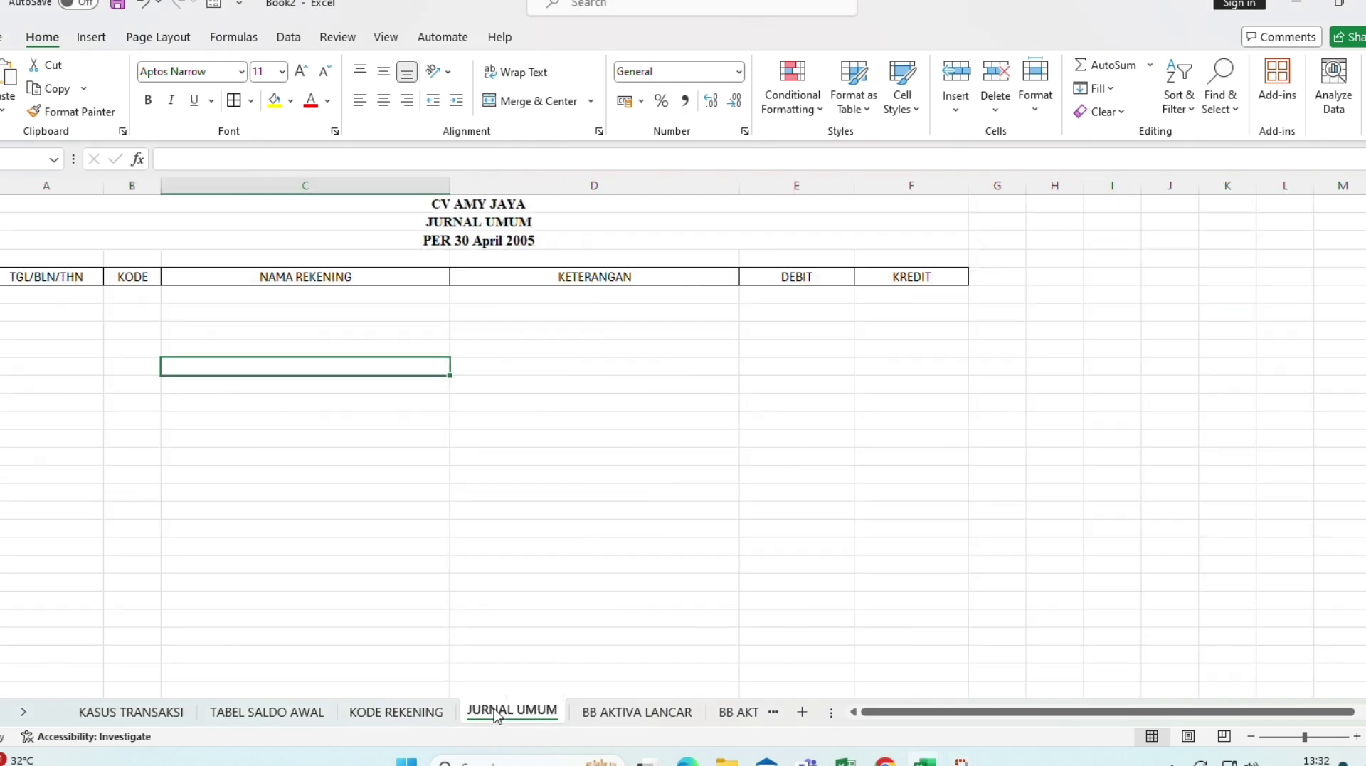
left_click(634, 712)
left_click(733, 713)
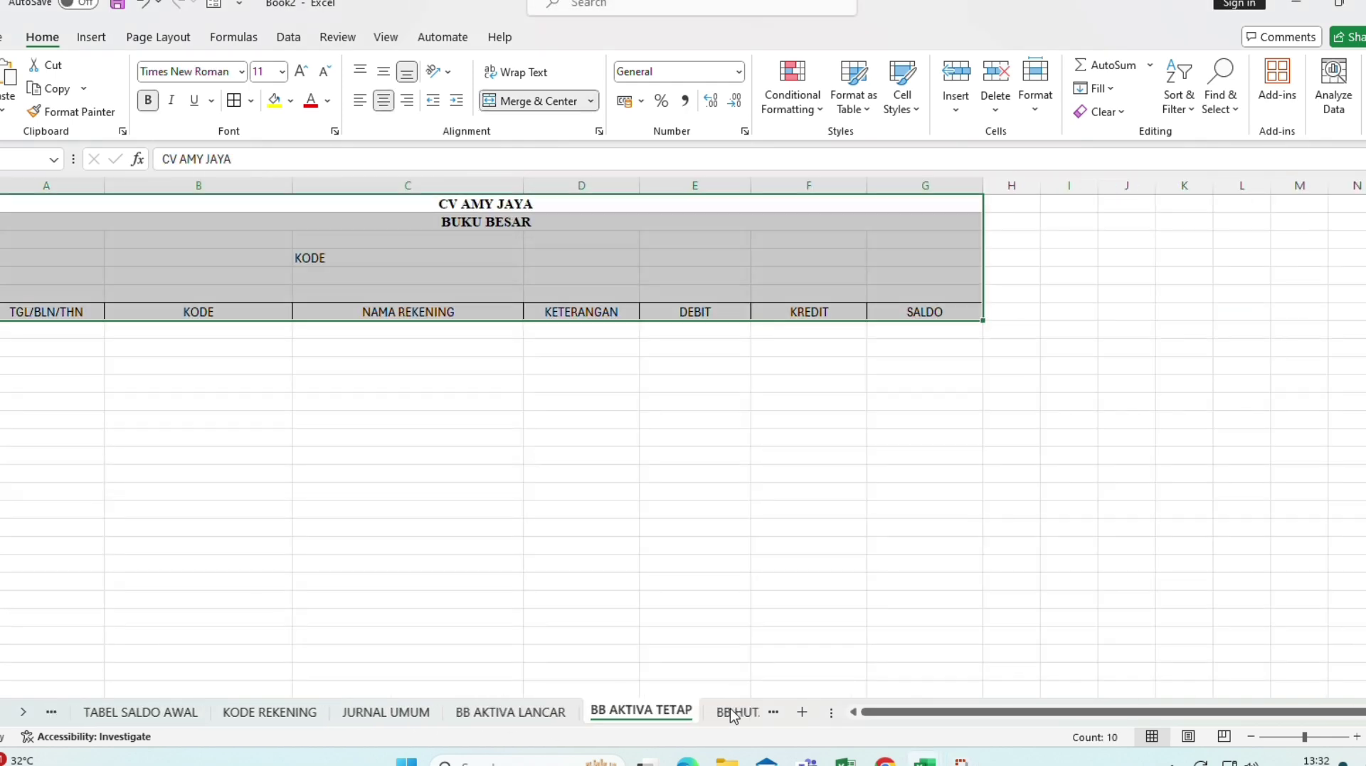
left_click(734, 713)
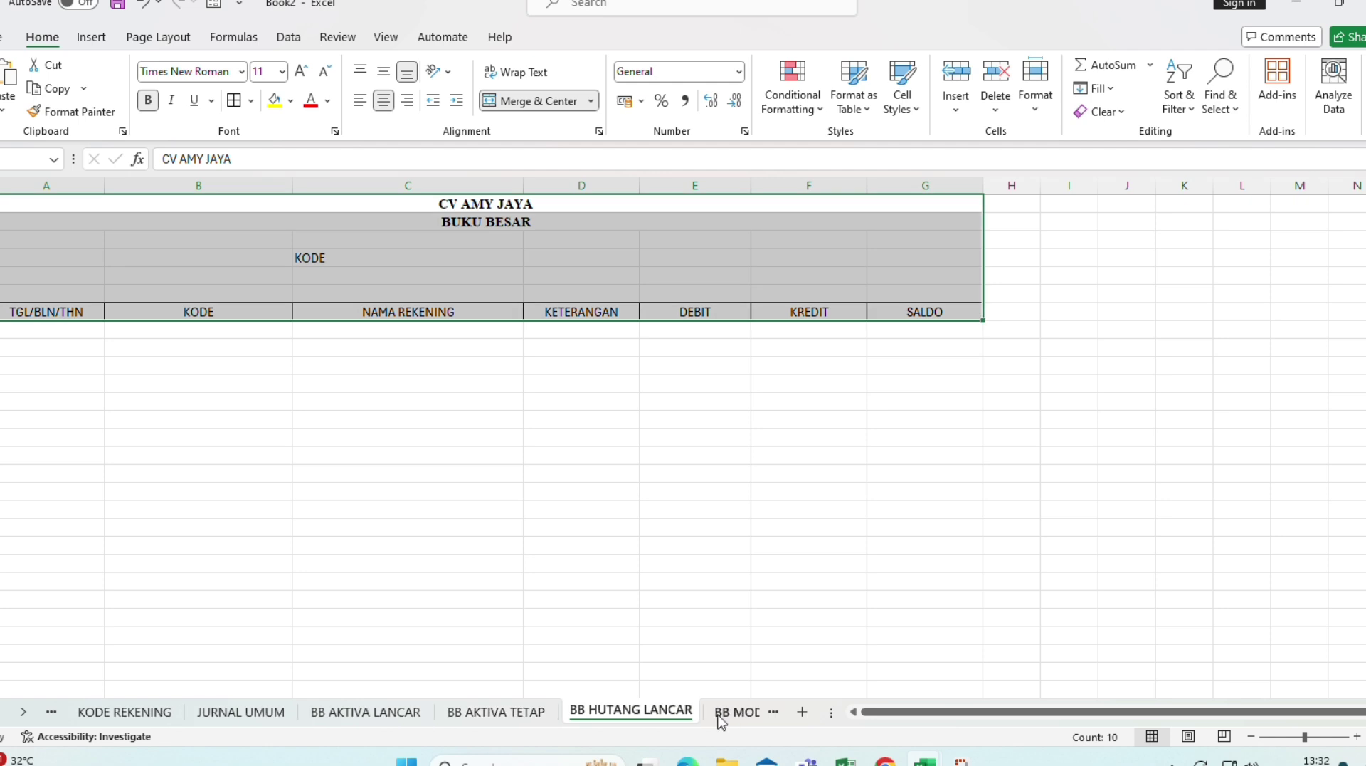
left_click(719, 713)
left_click(719, 713)
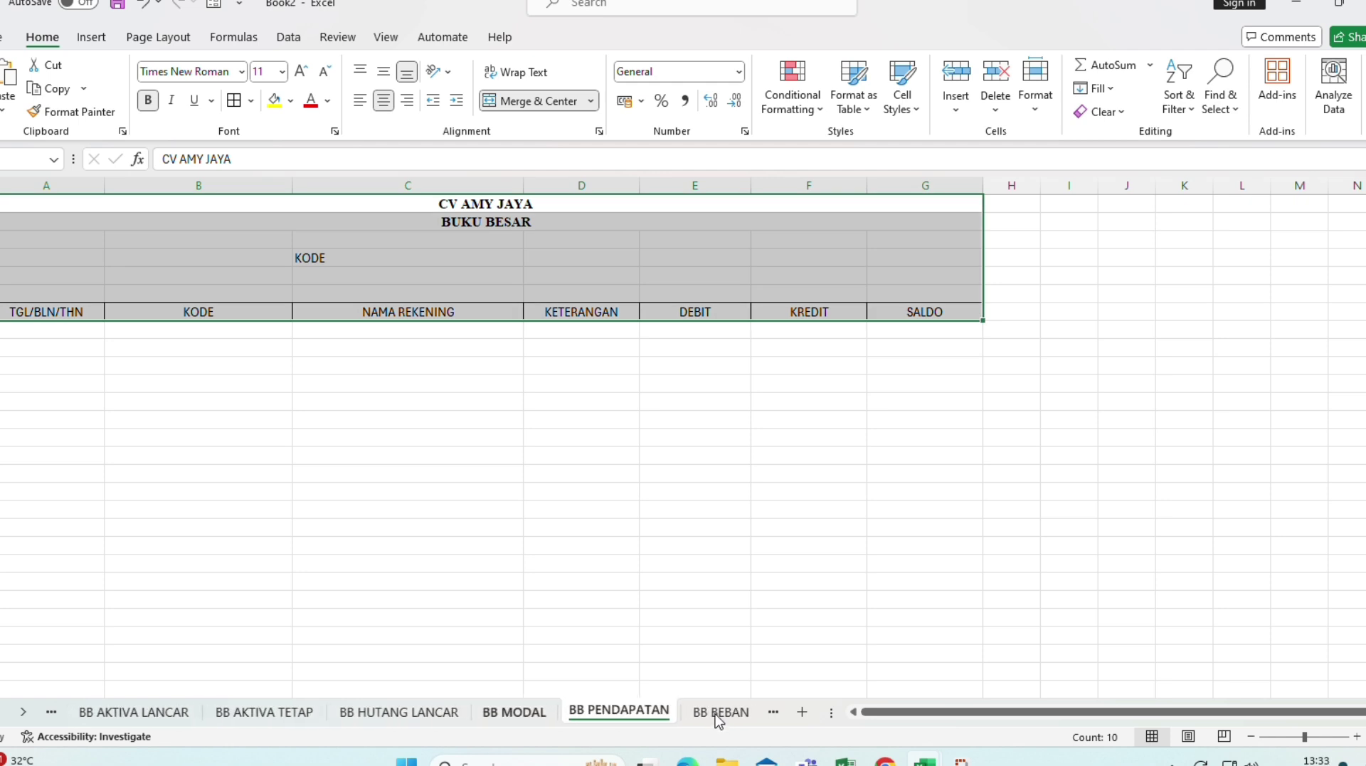
left_click(719, 719)
left_click(717, 714)
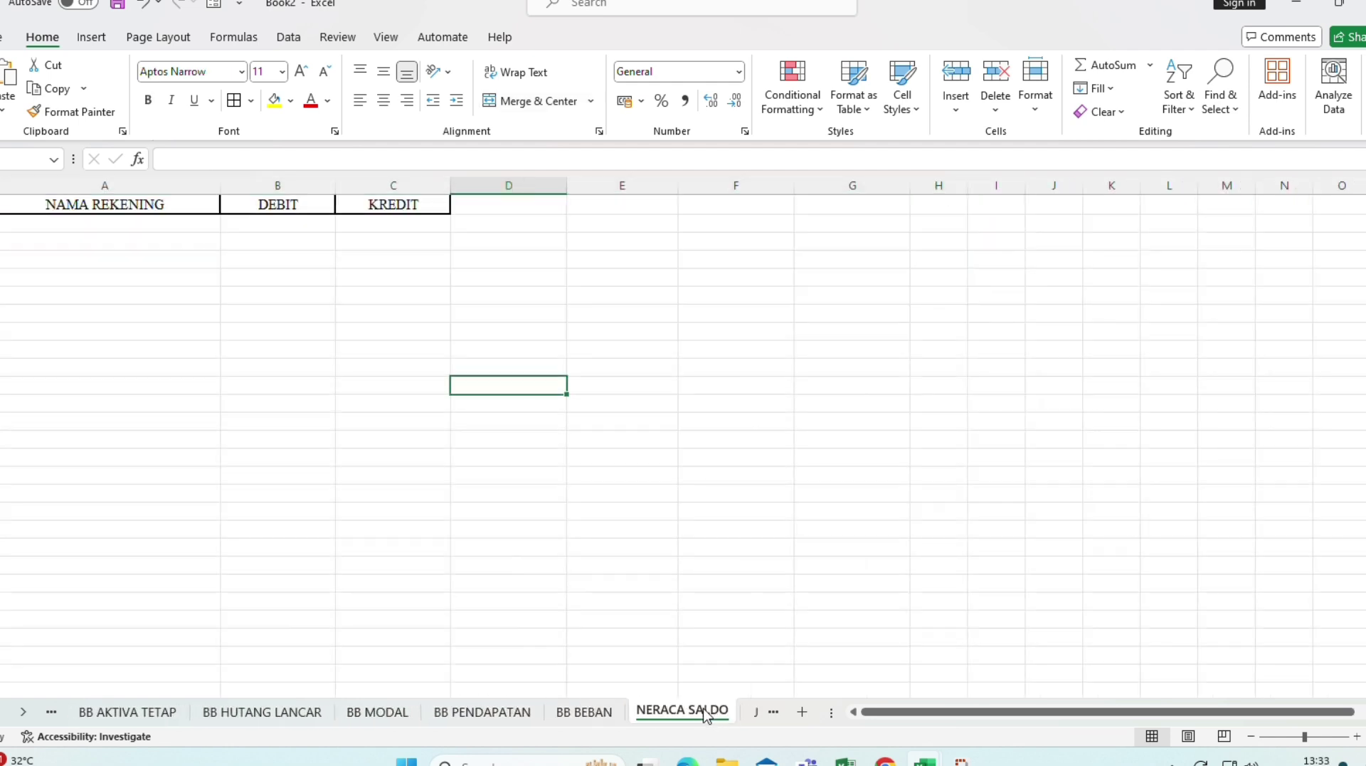
left_click(751, 713)
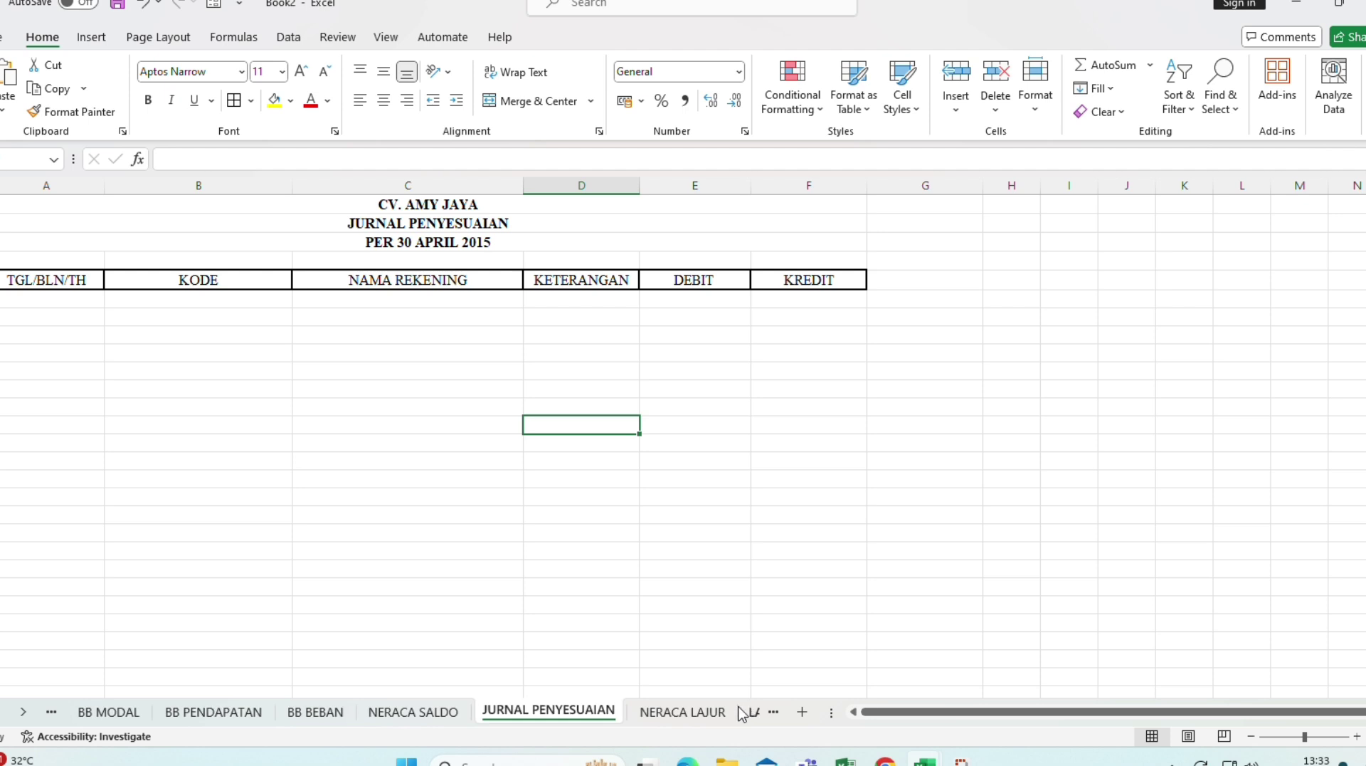
left_click(673, 714)
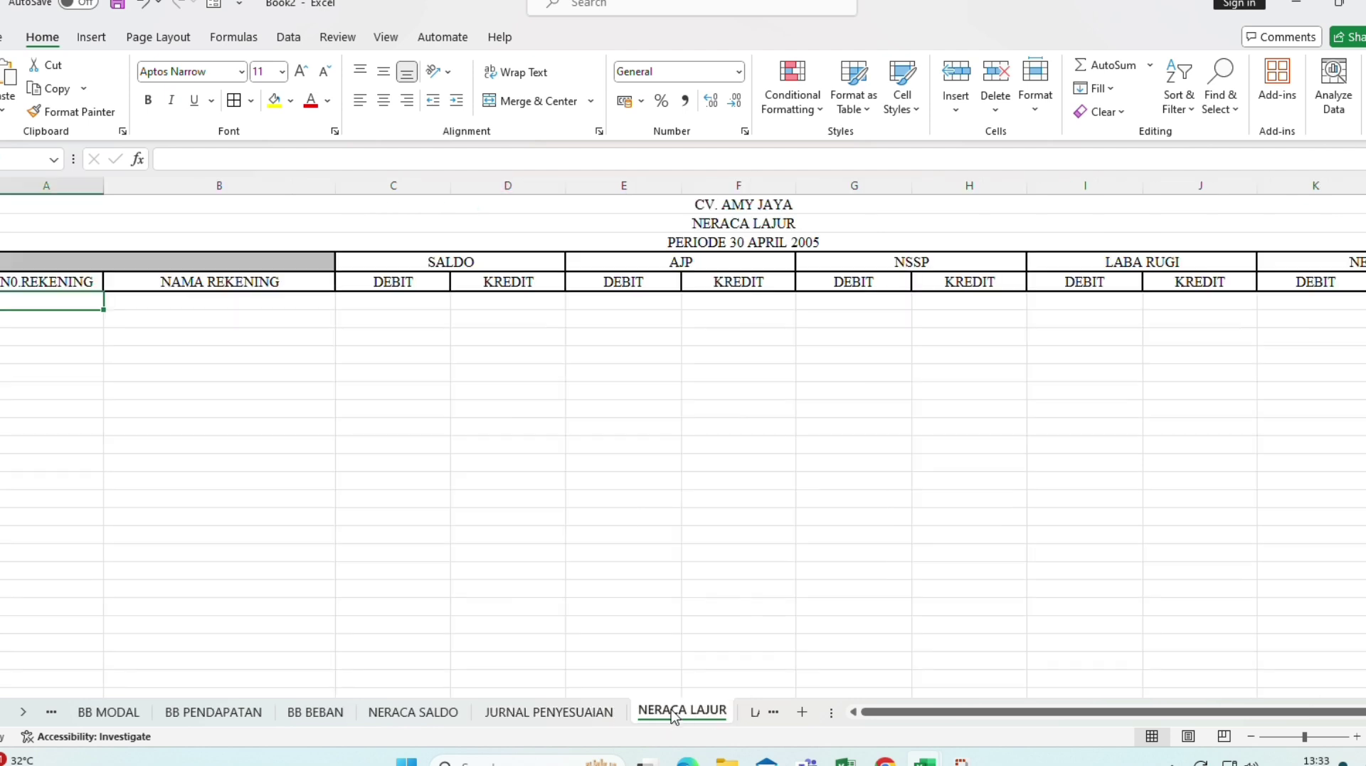
left_click(754, 712)
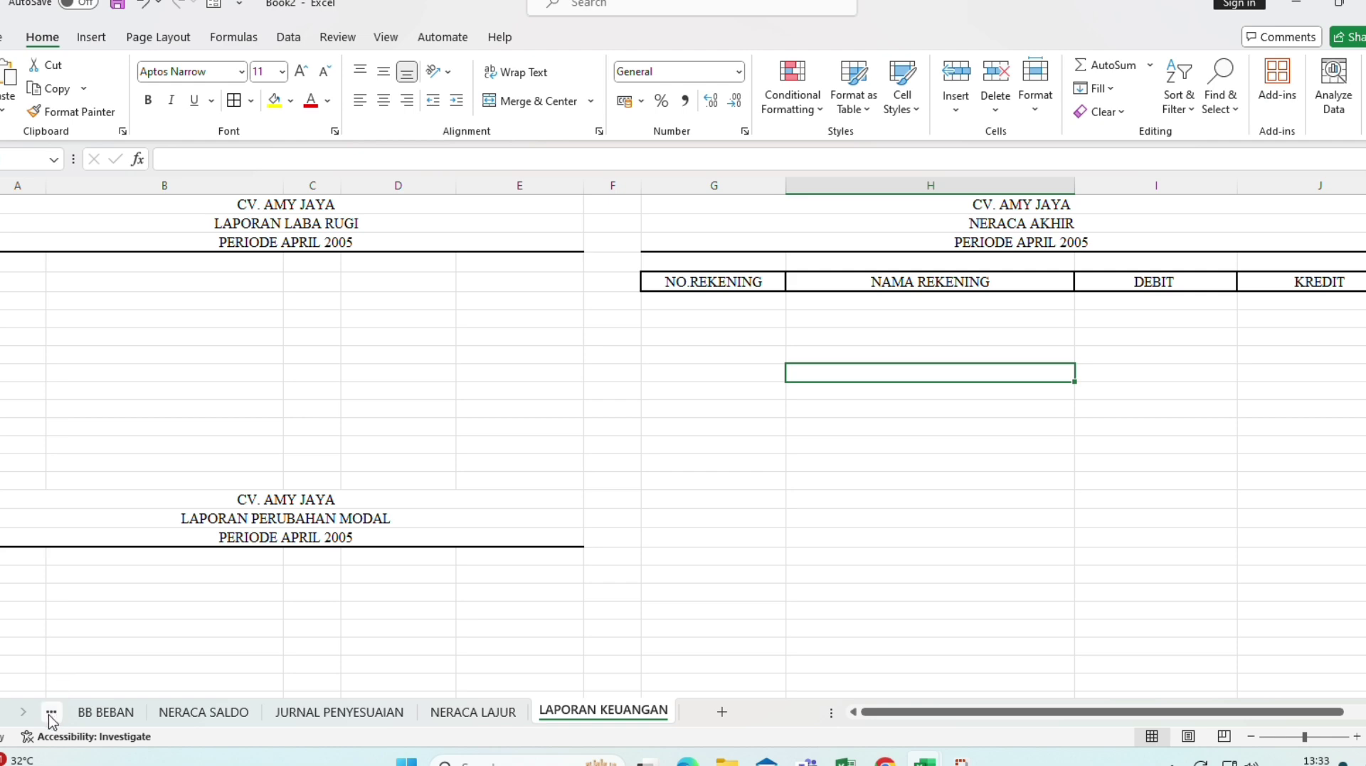
- Go back to the TABEL SALDO AWAL sheet and review it along with the account list on KODE REKENING
left_click(51, 713)
left_click(51, 713)
left_click(50, 713)
left_click(50, 713)
left_click(50, 713)
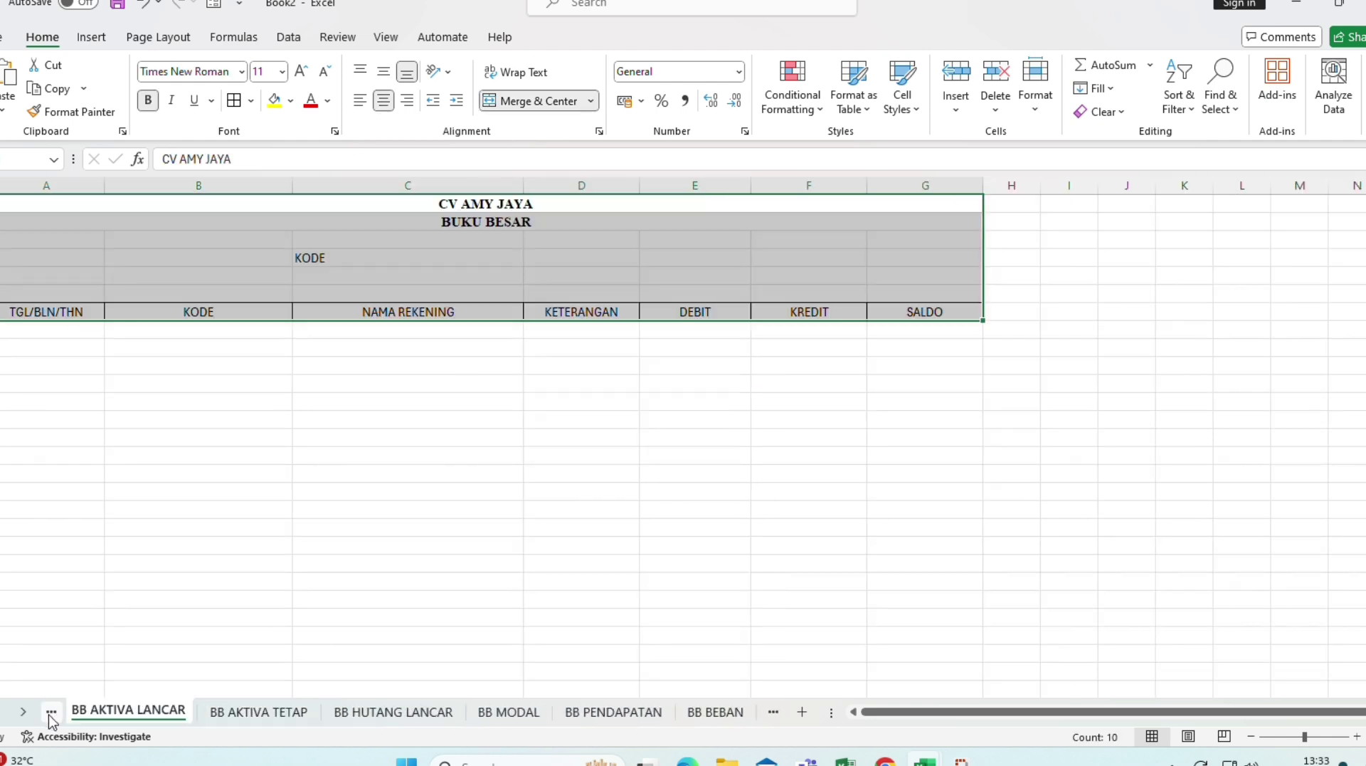
left_click(50, 713)
left_click(51, 713)
left_click(51, 713)
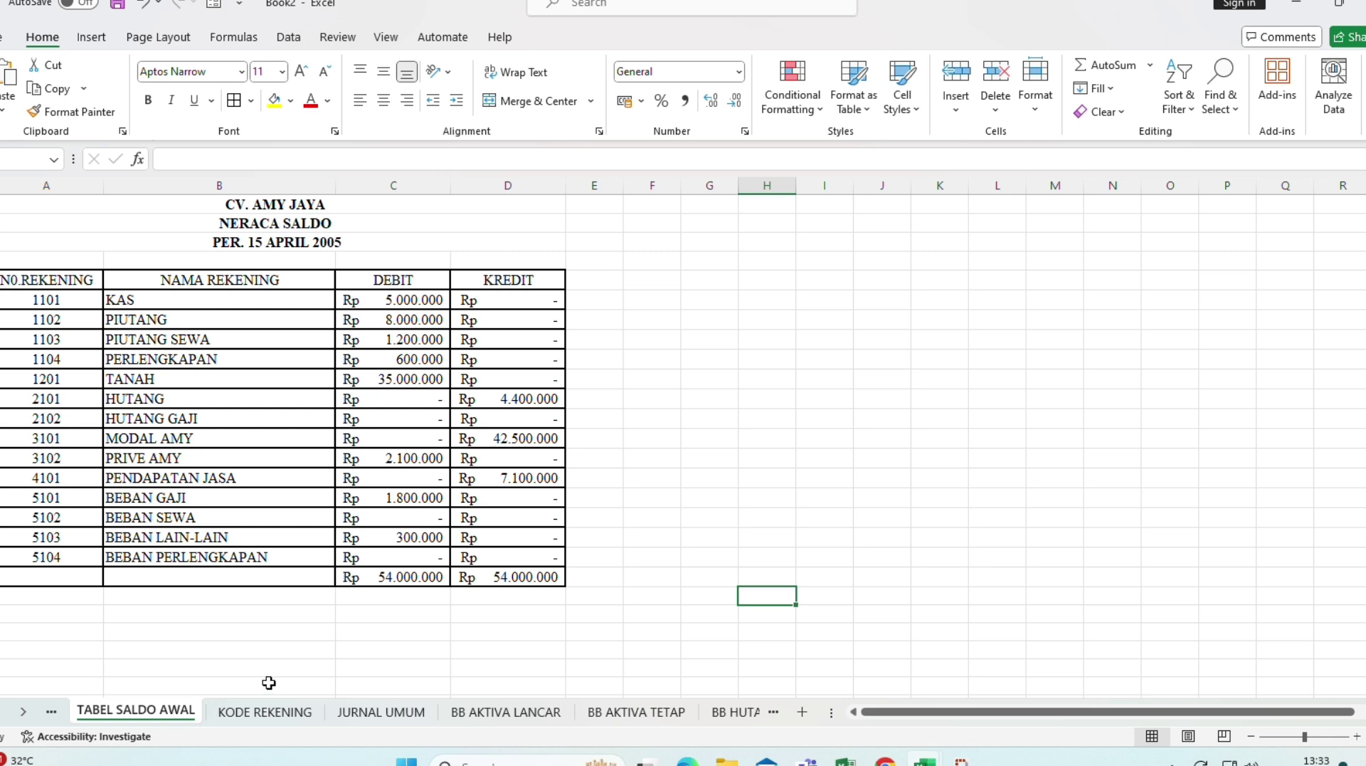
left_click(264, 714)
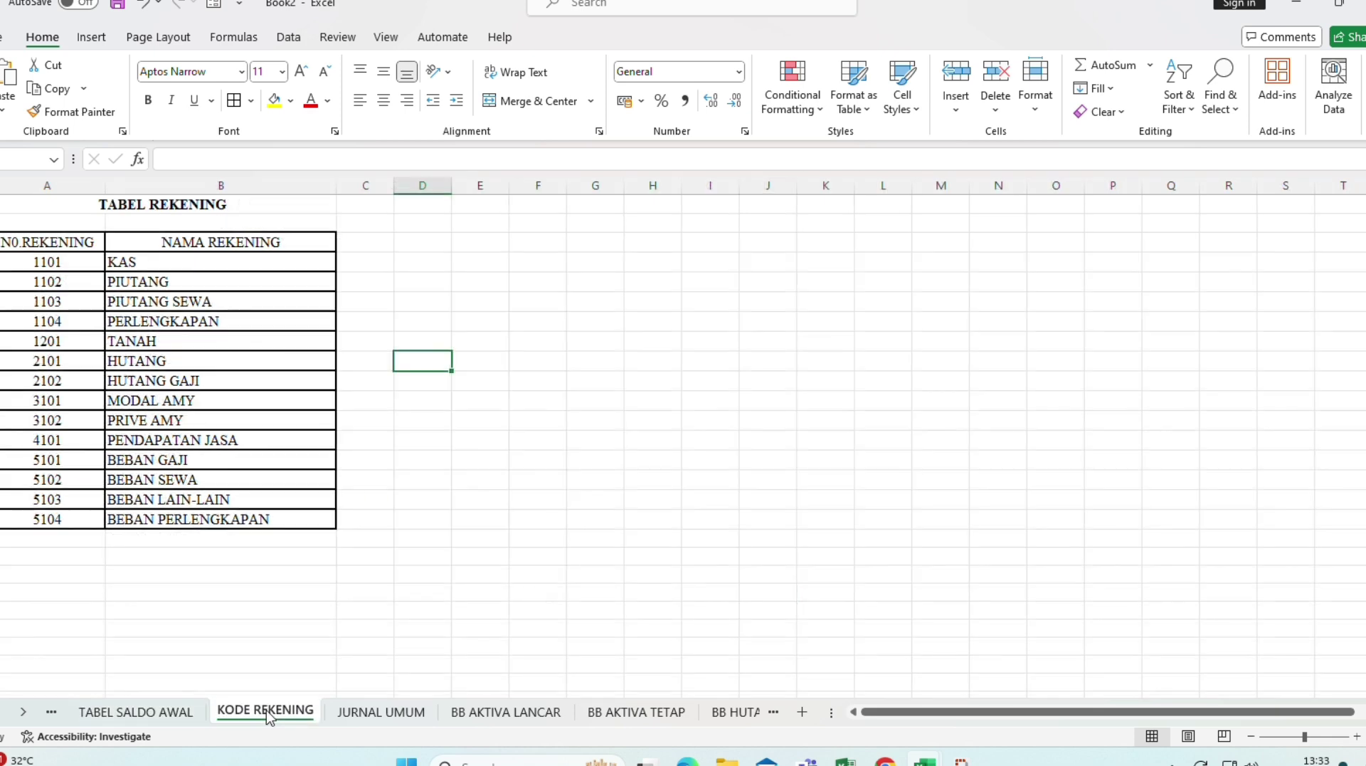
- Start a VLOOKUP formula in the first NAMA REKENING cell of the JURNAL UMUM sheet, using KODE cell B6 as the lookup value
left_click(362, 713)
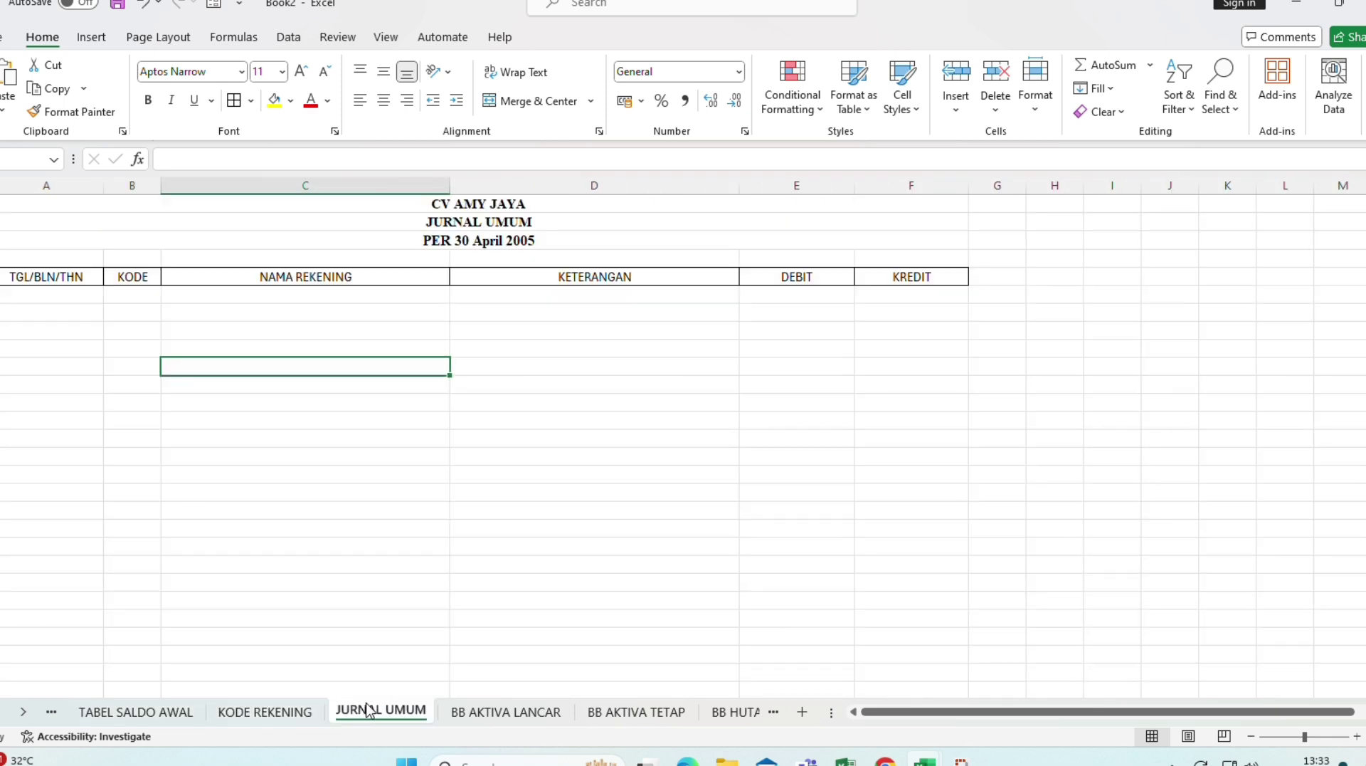
left_click(290, 296)
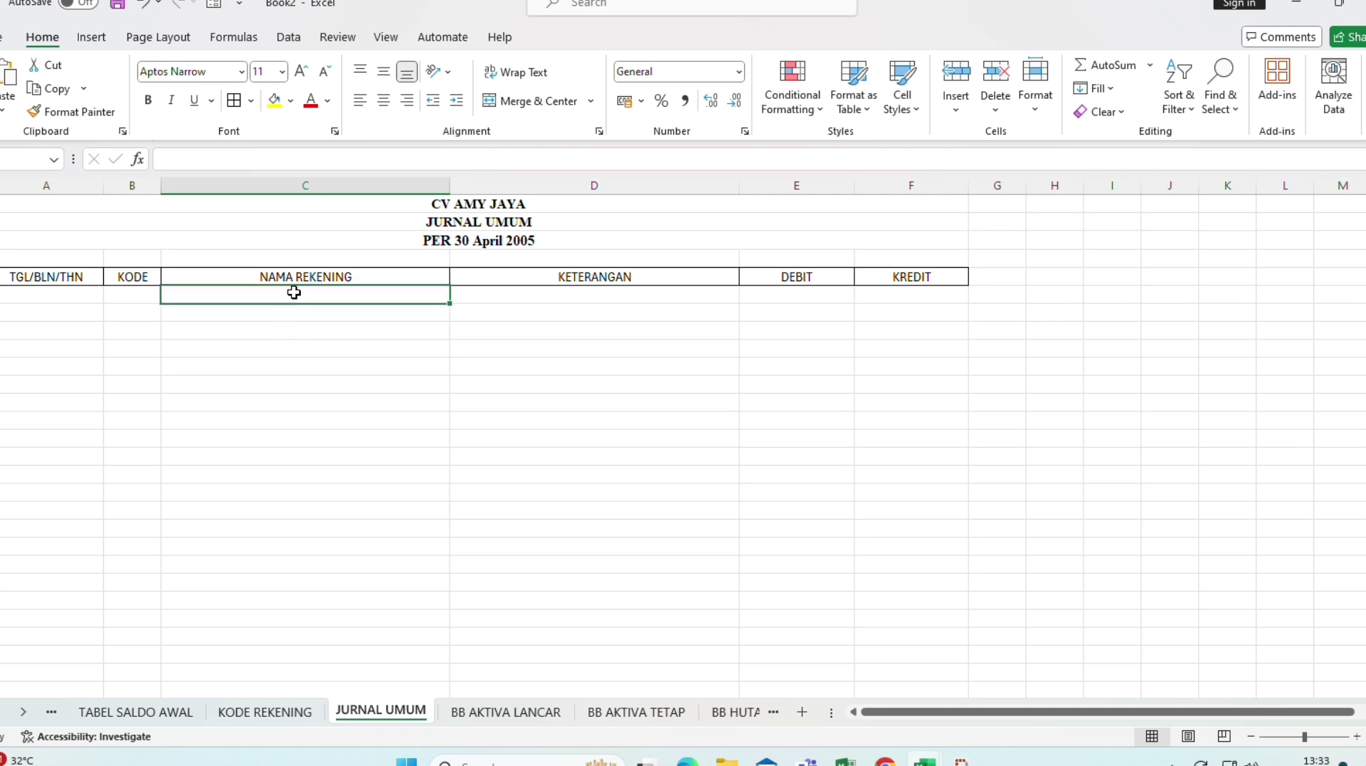
type("=")
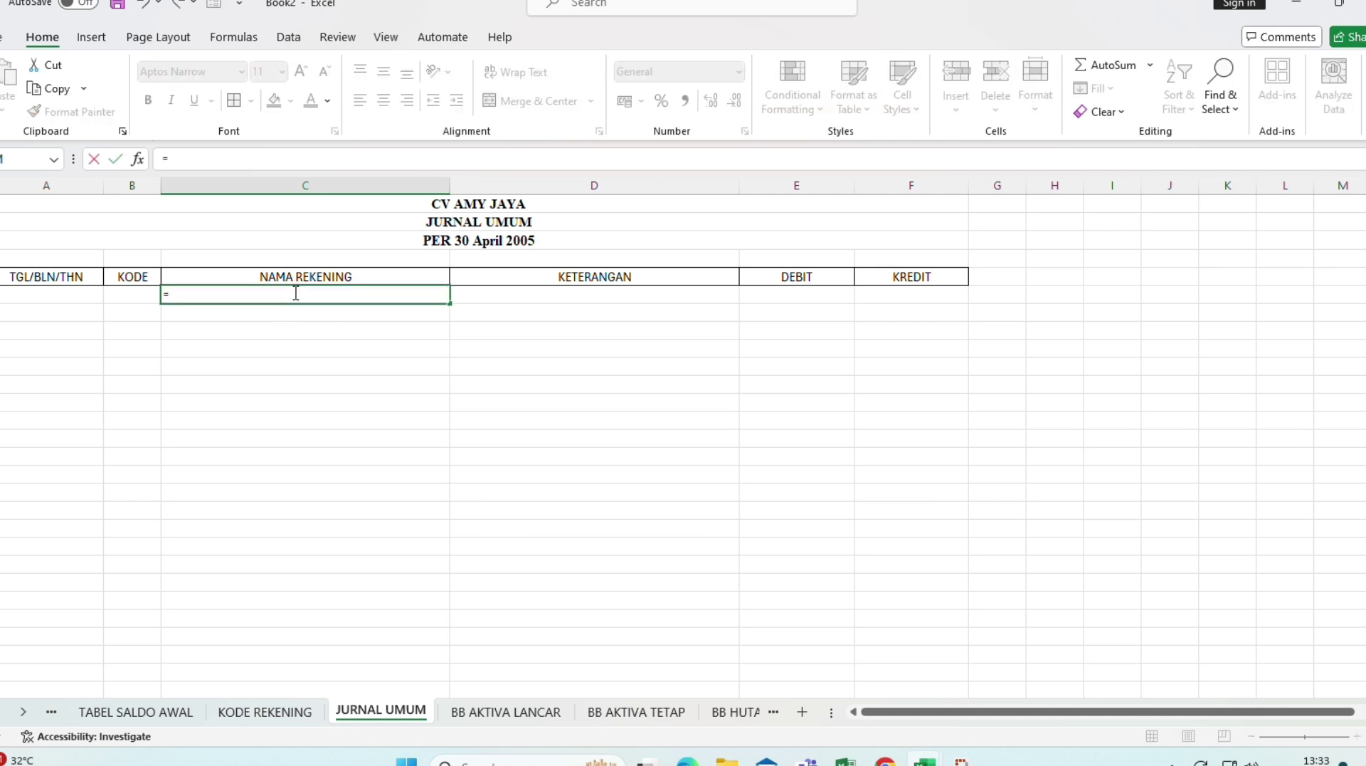
type("VLOO")
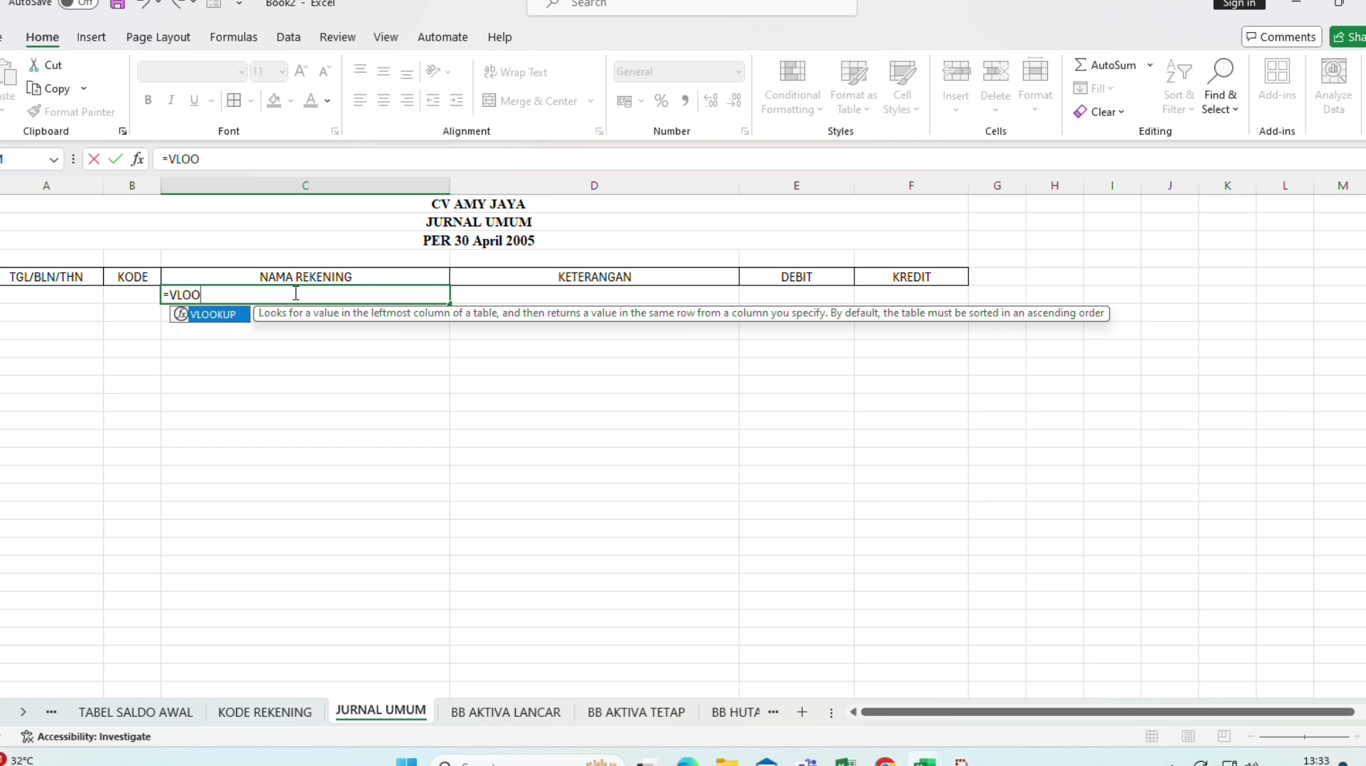
double_click(215, 315)
left_click(117, 291)
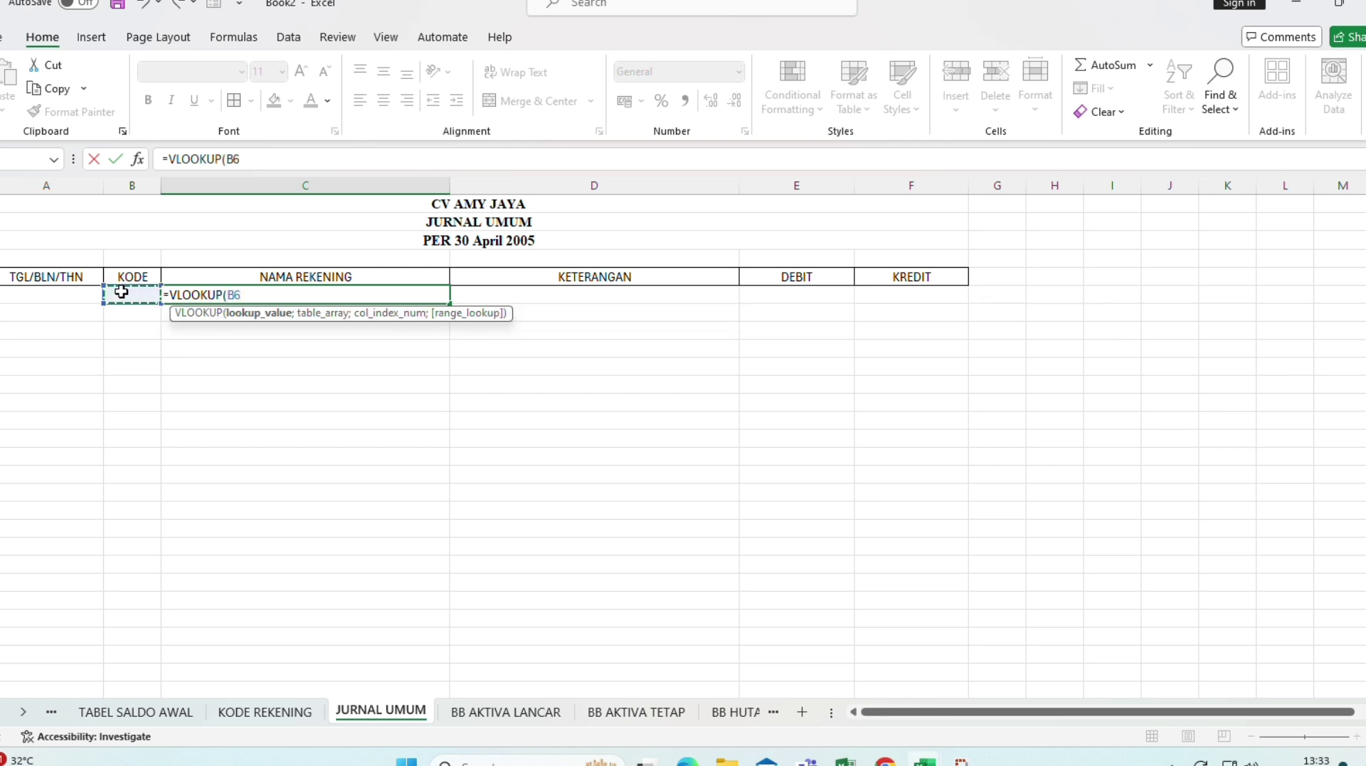
type(";")
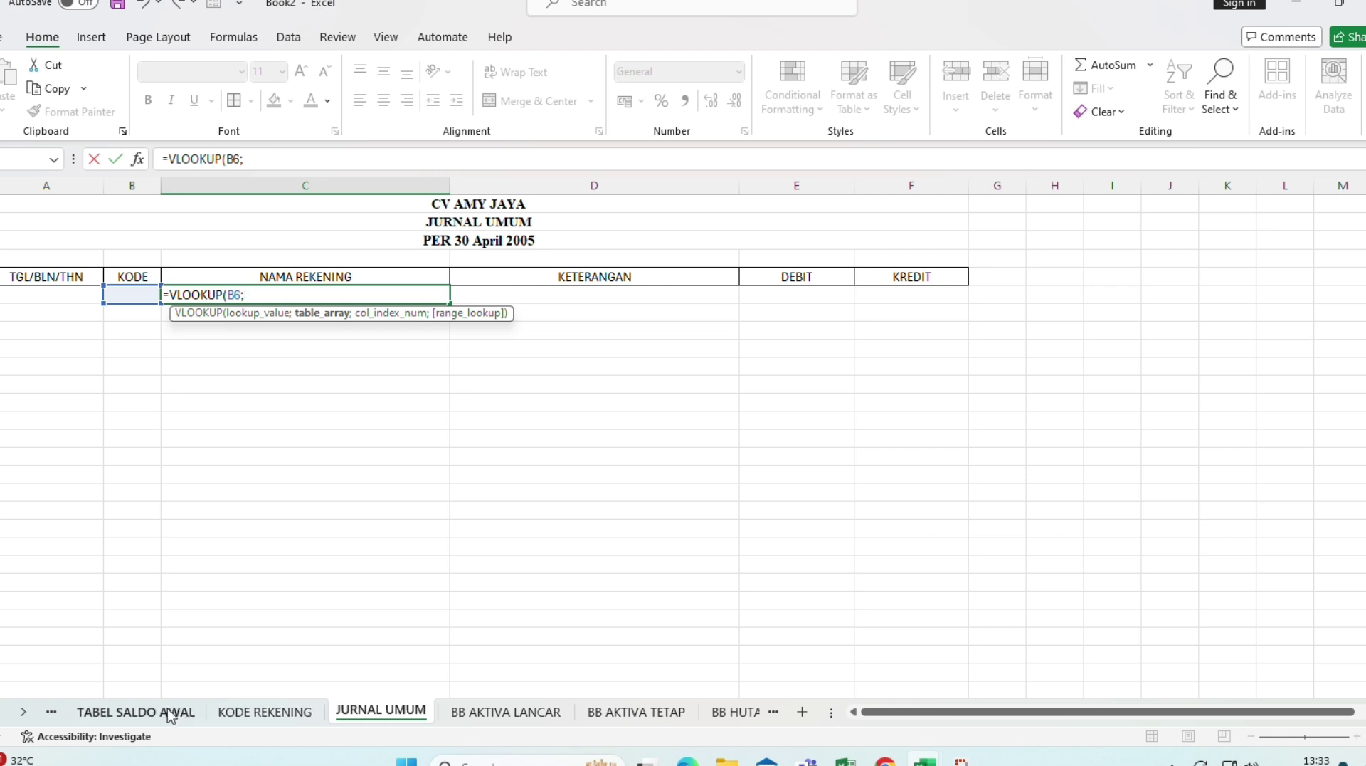
- Complete the VLOOKUP with the absolute range $A$4:$B$17 on the KODE REKENING sheet and column index 2
left_click(231, 713)
left_click_drag(39, 258, 244, 516)
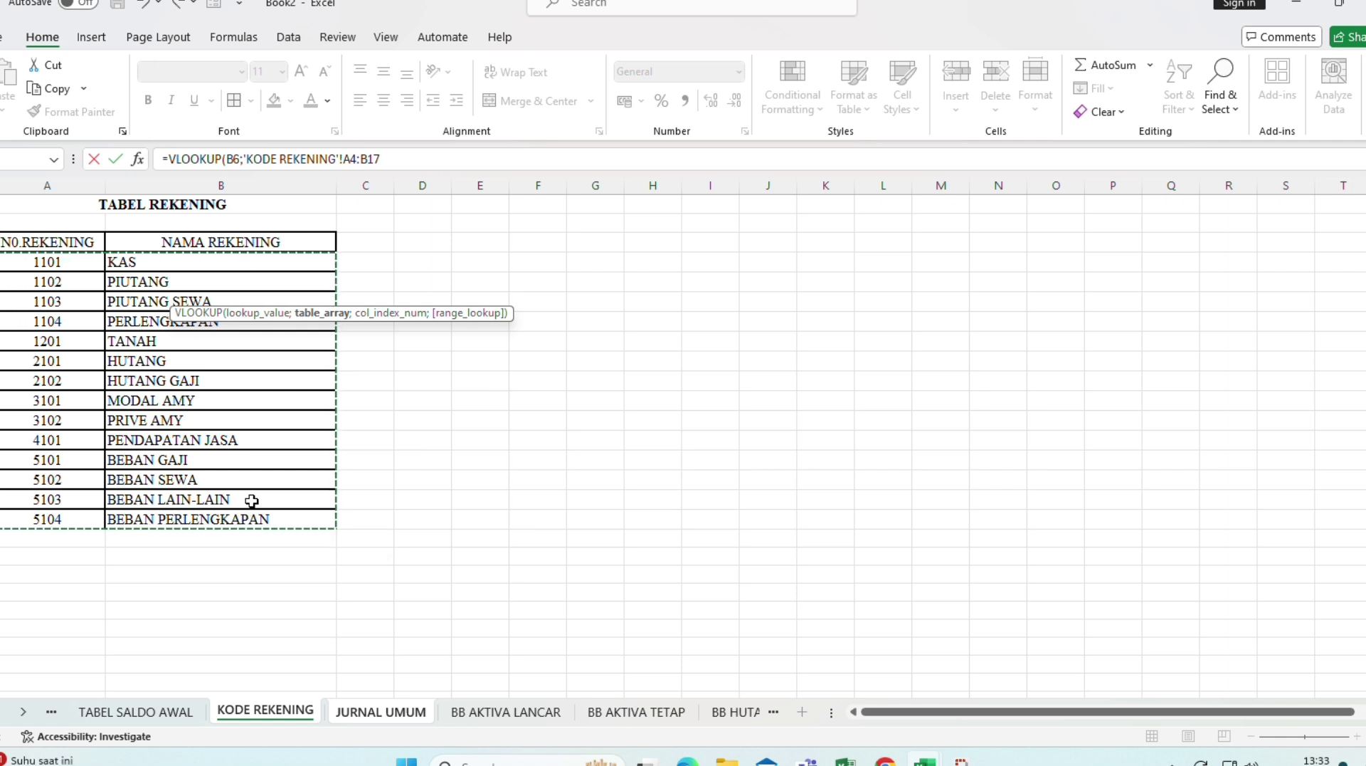
key("F4")
type(";")
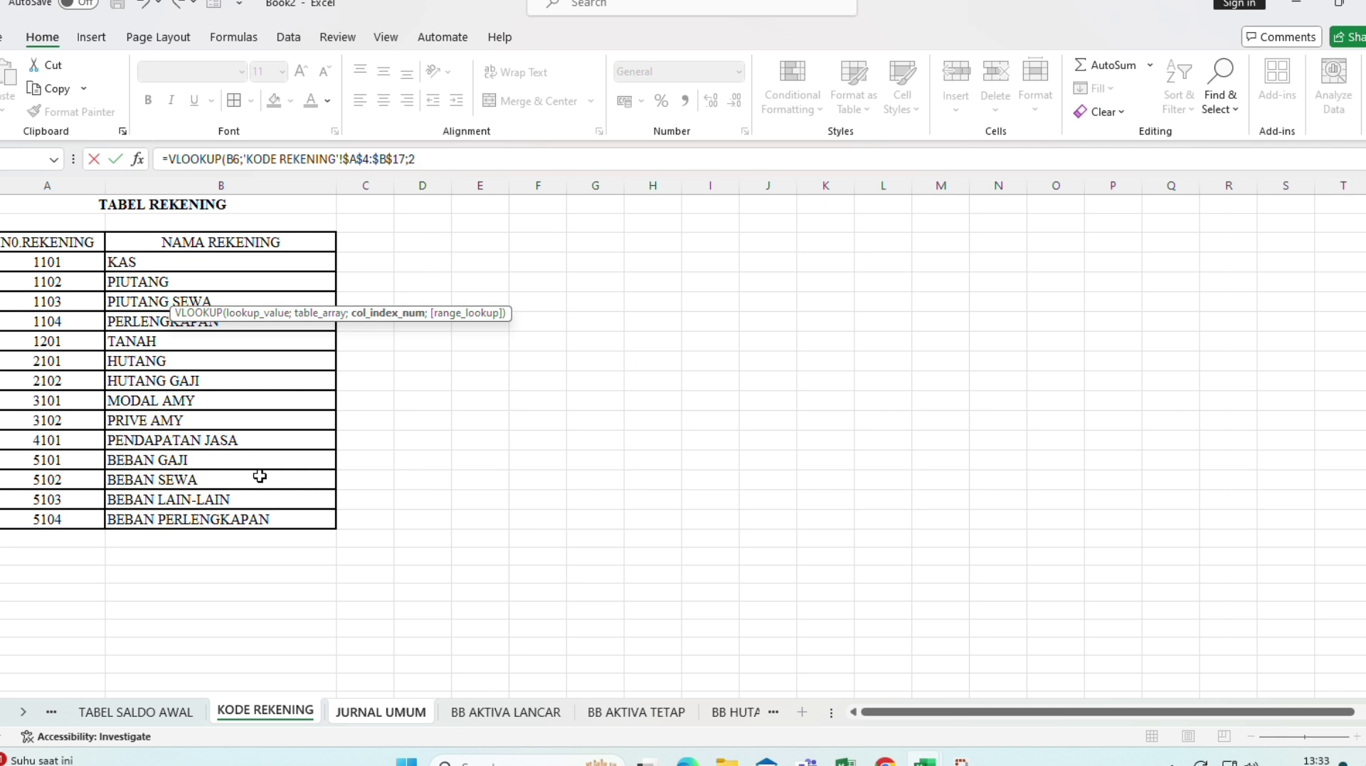
type("2")
key("Return")
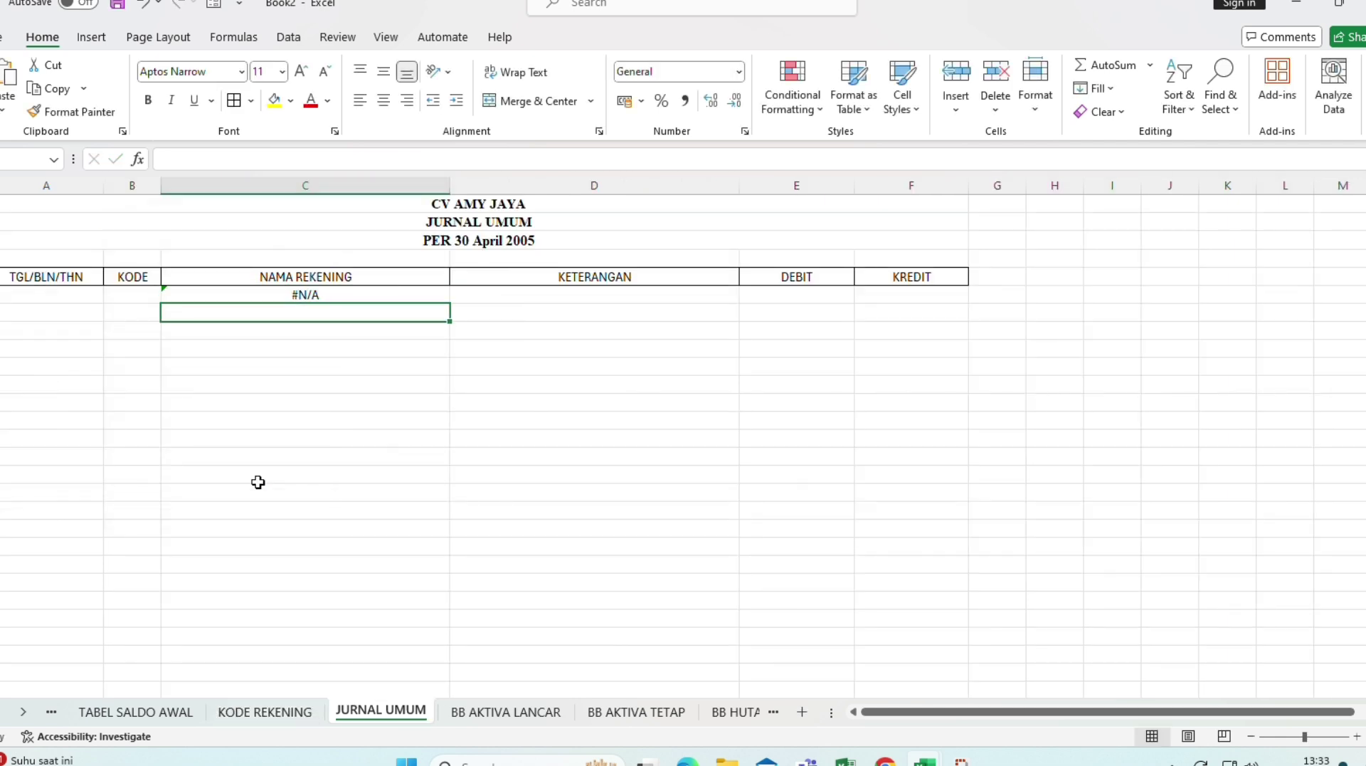
left_click(258, 293)
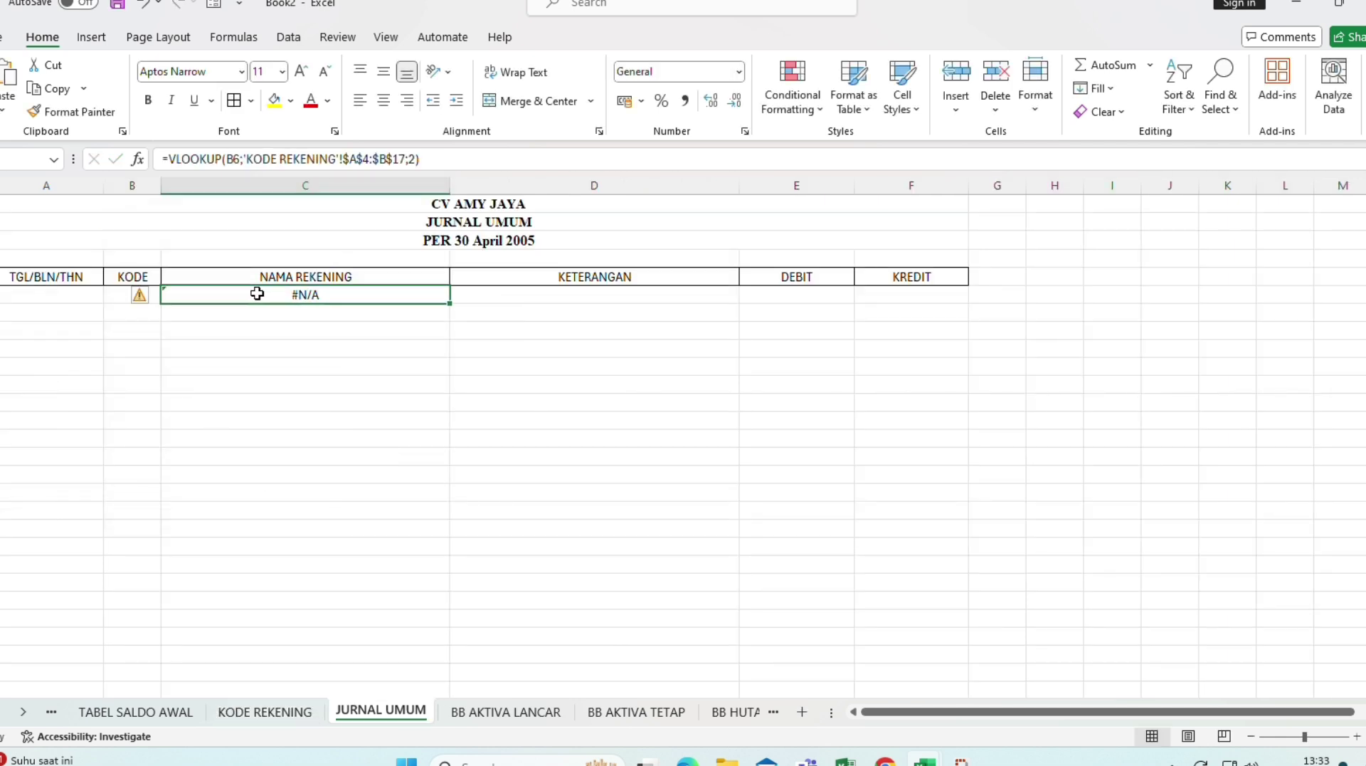
- Open a data entry form for the journal's header row, TGL/BLN/THN through KREDIT, and move it clear of the table
left_click(26, 278)
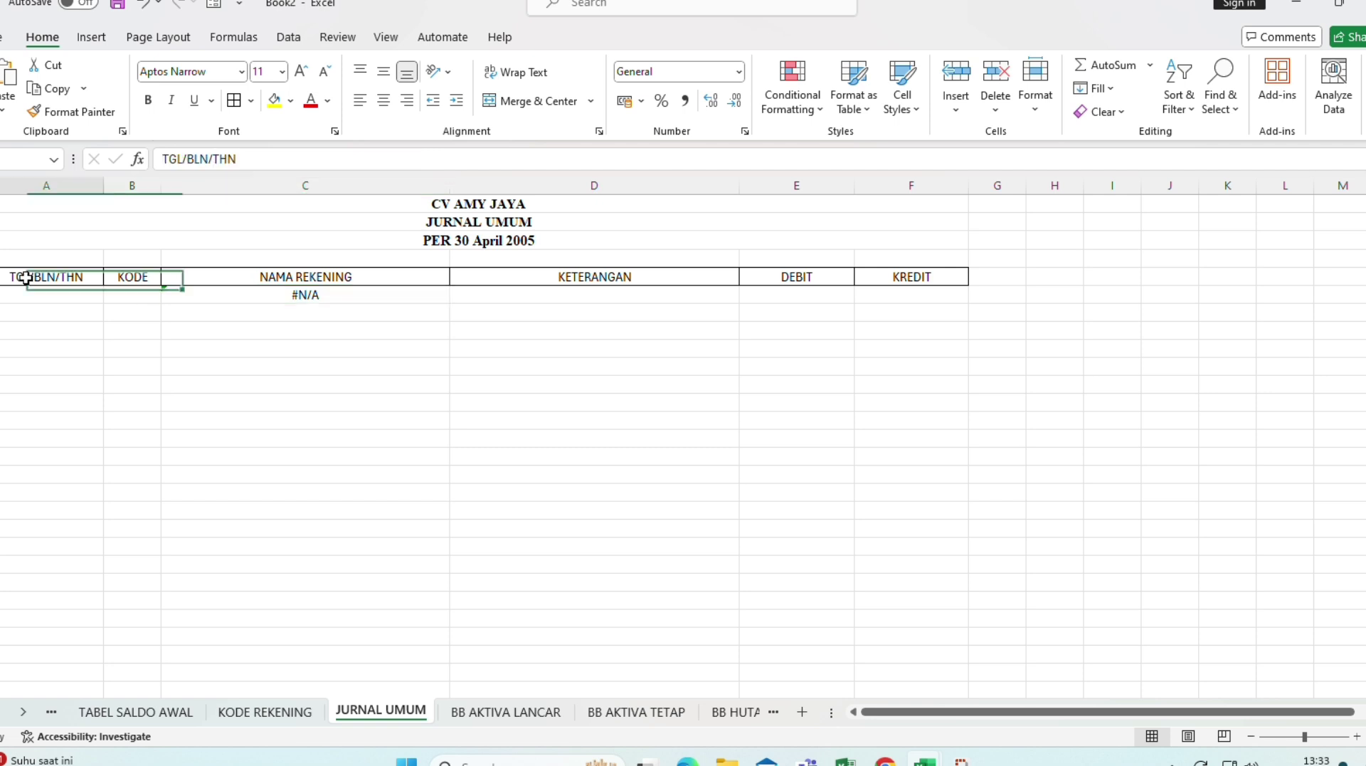
left_click_drag(25, 278, 904, 285)
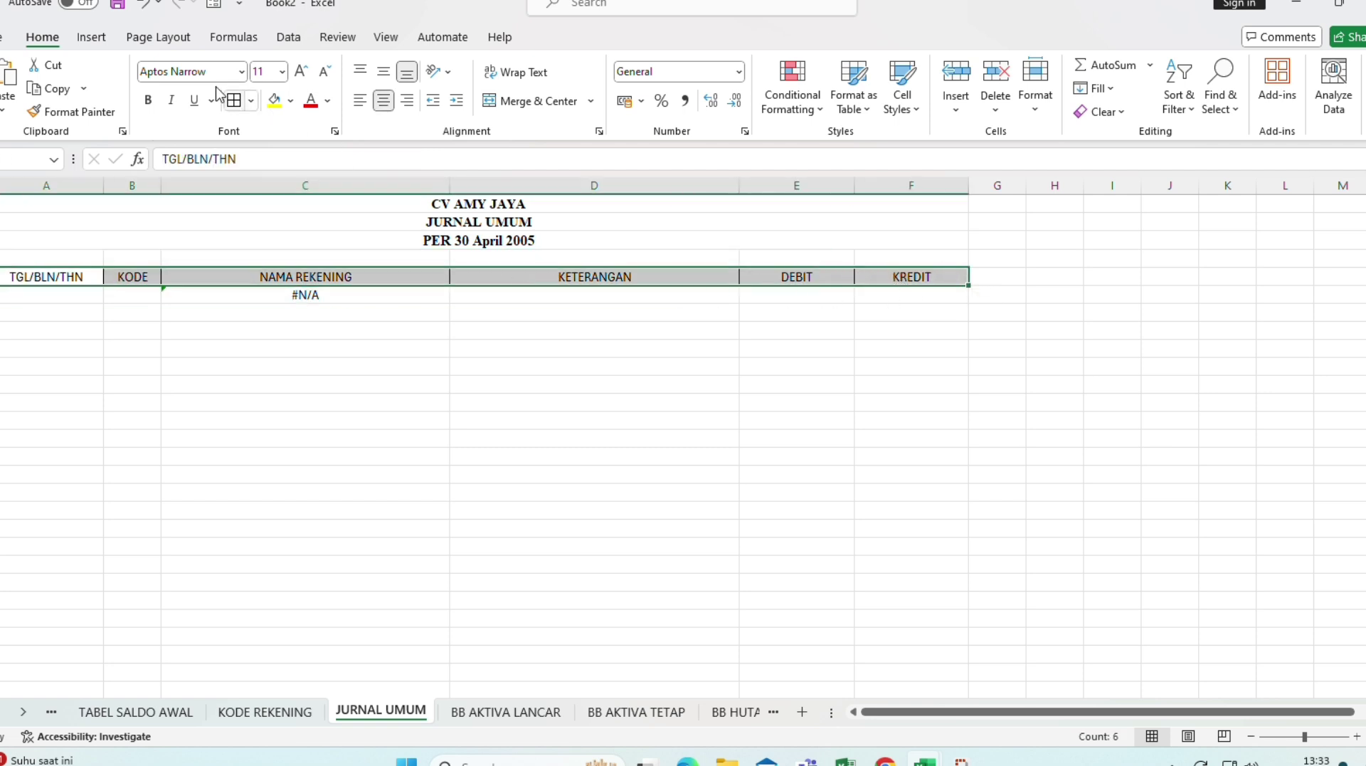
left_click(218, 7)
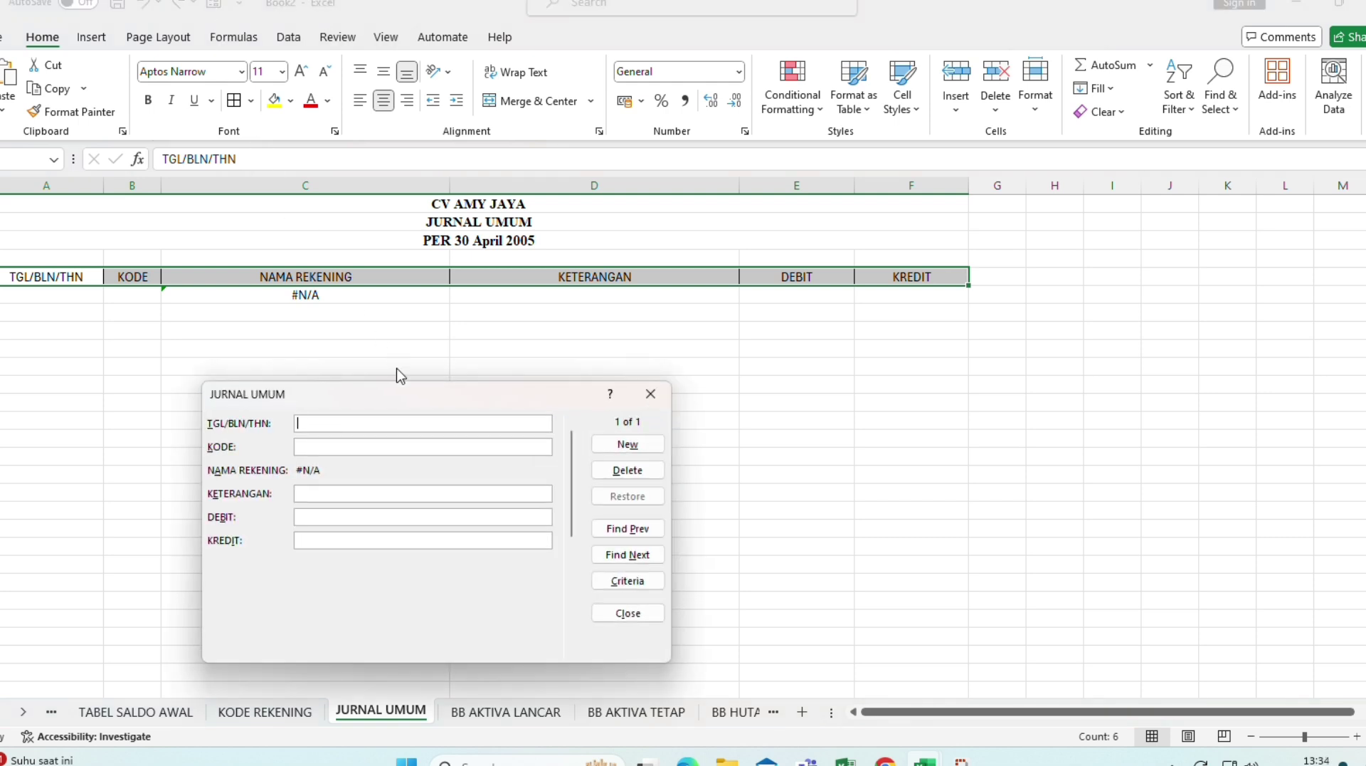
left_click_drag(404, 407, 1047, 412)
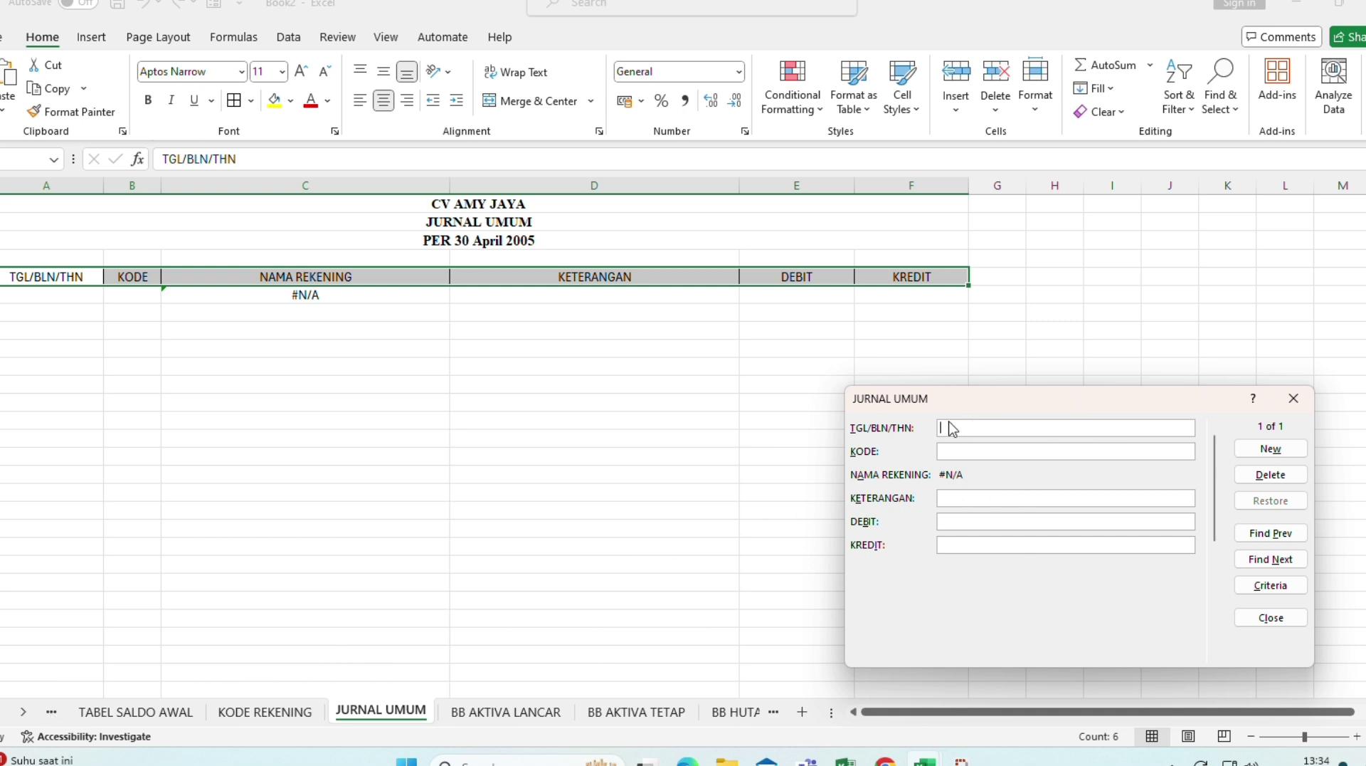
- Record the 16/04/2005 entry with code 1101, description PENDAPATAN and debit 4000000, plus code 1102 with credit 4000000, and close the form
type("16/04/2005")
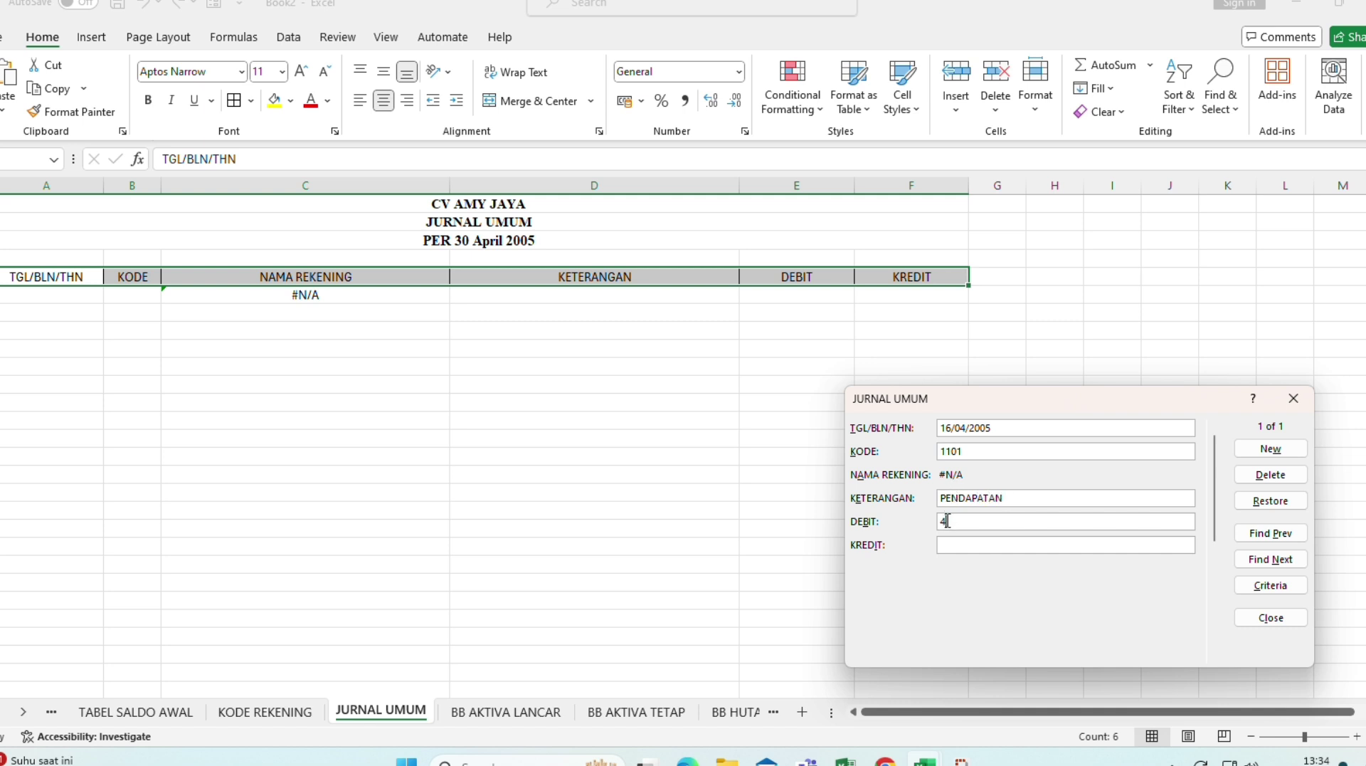
type("000000")
left_click(1298, 449)
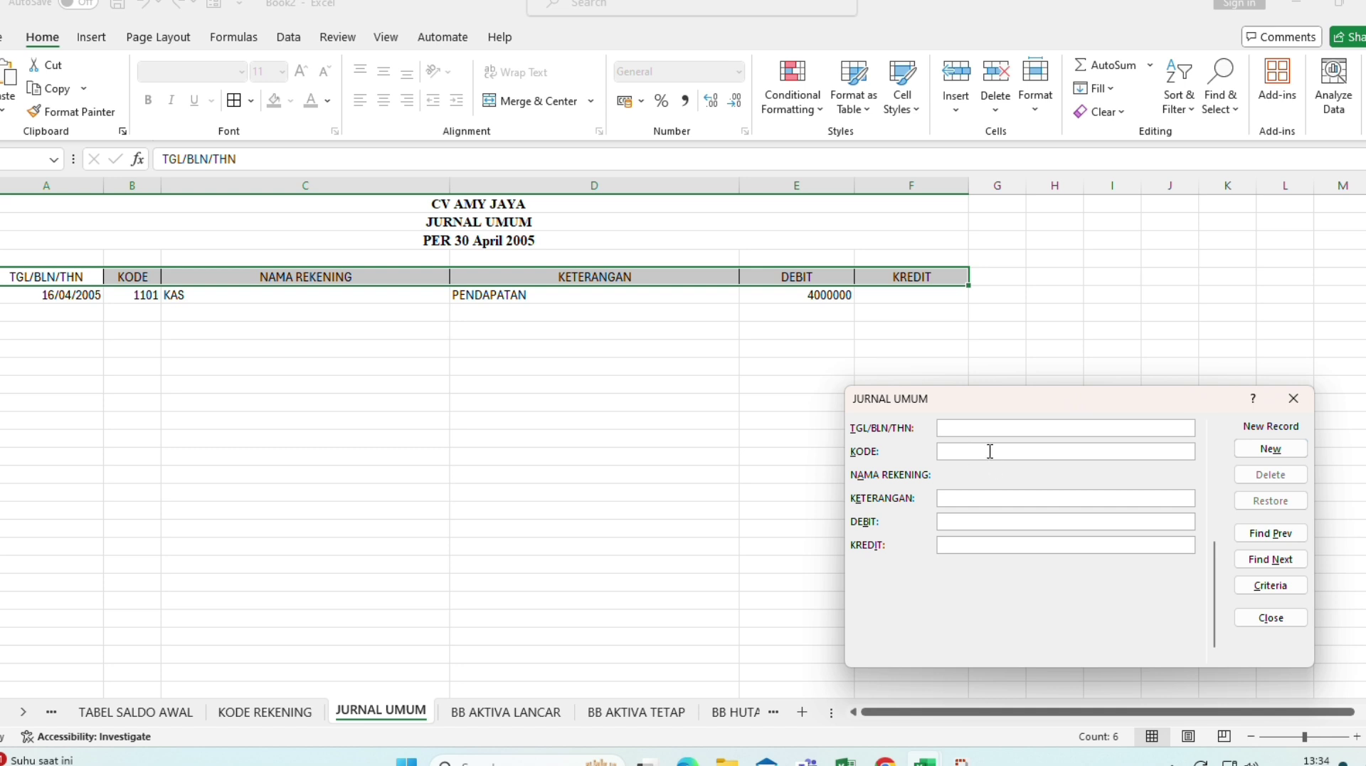
type("1102")
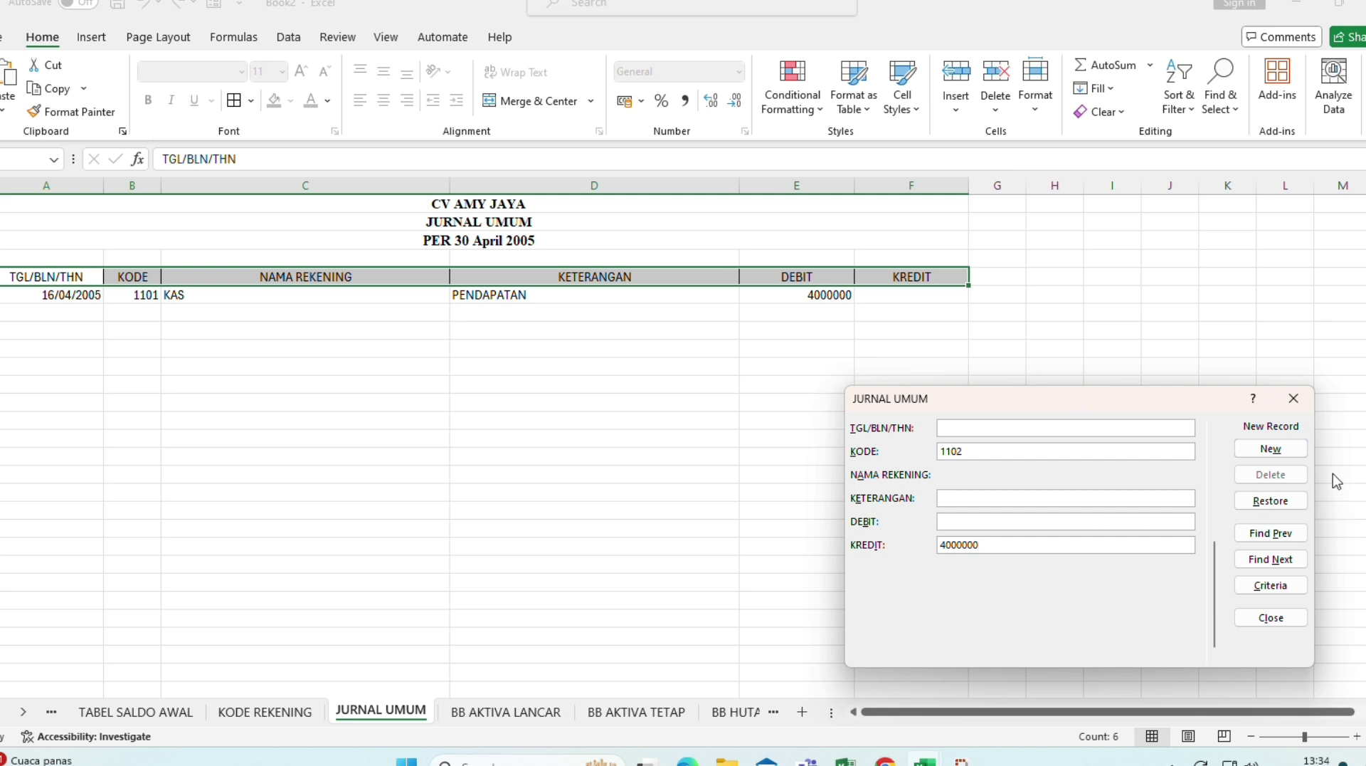
left_click(1285, 627)
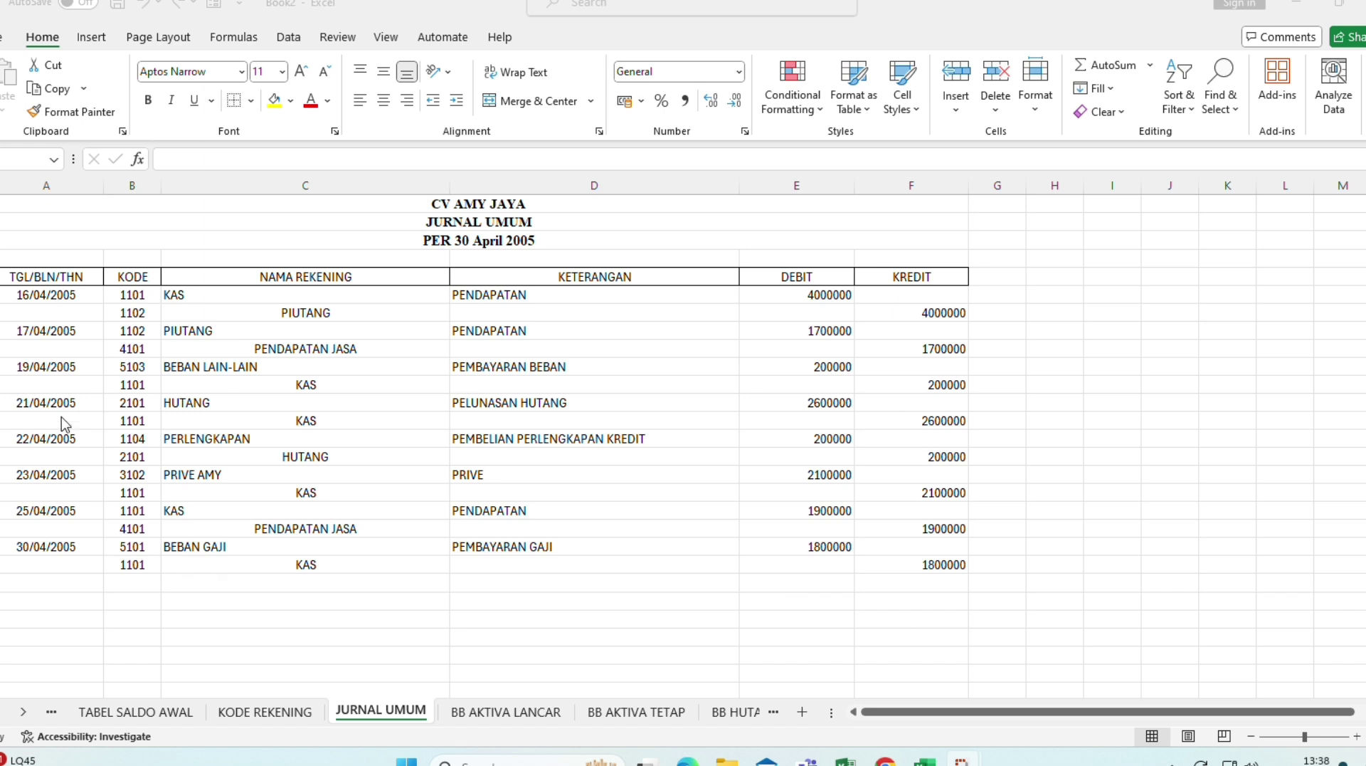
- Apply all borders to the journal rows from the 16/04/2005 entry down to the blank row under the last entry
left_click(2, 295)
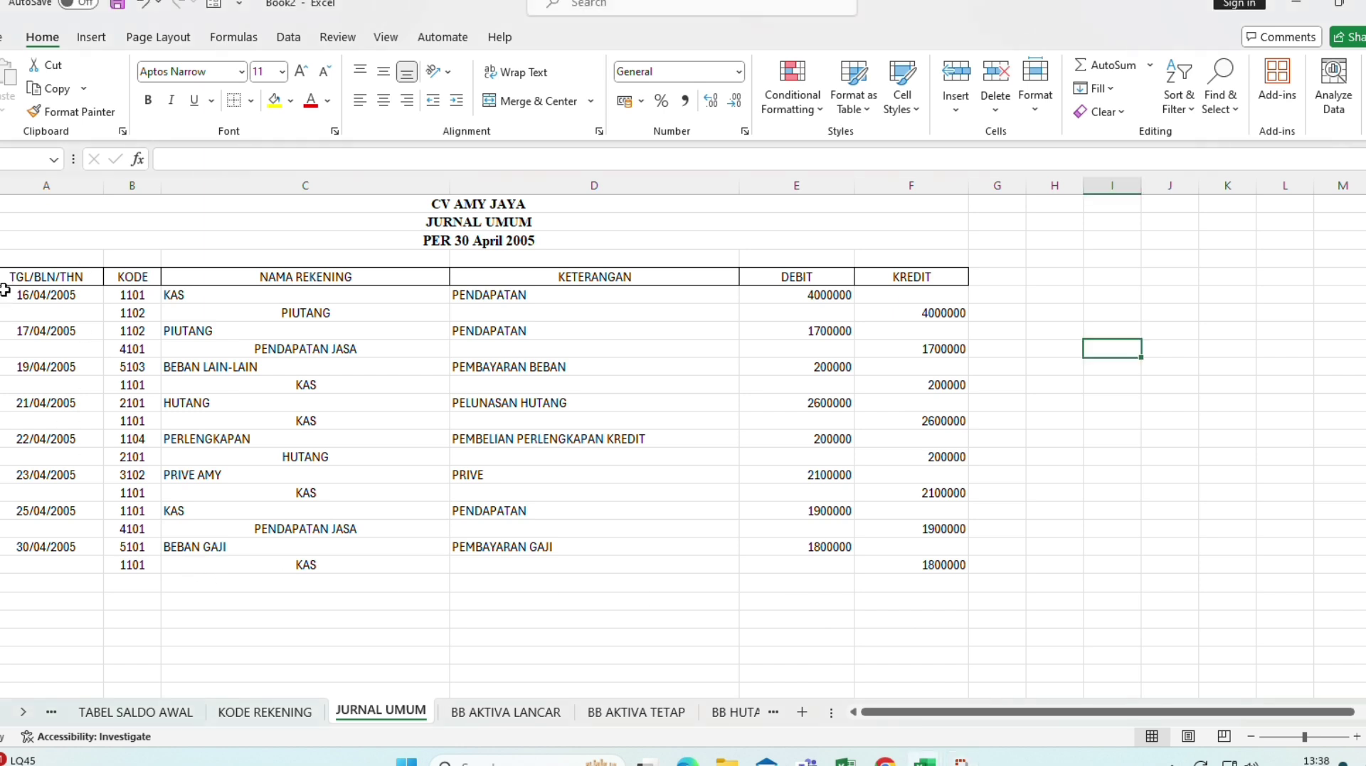
left_click_drag(15, 295, 936, 582)
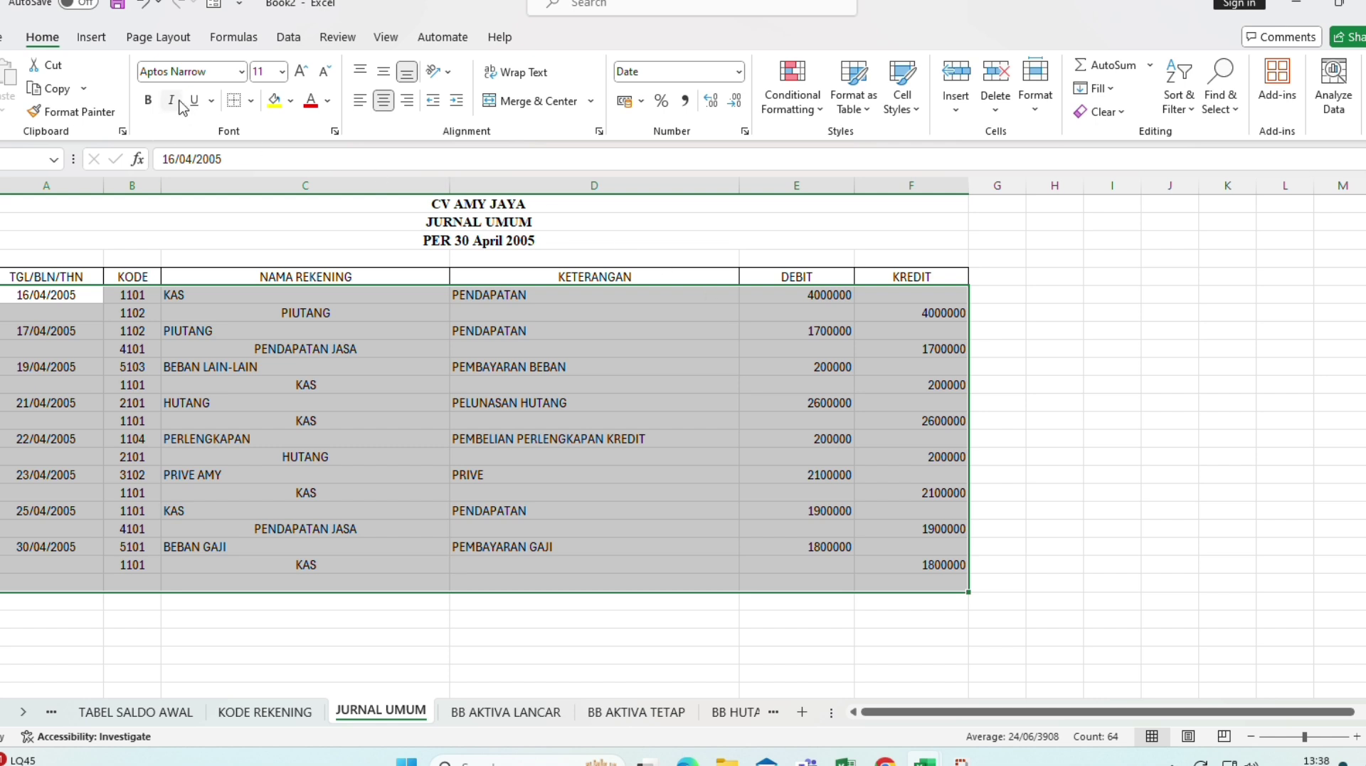
left_click(250, 101)
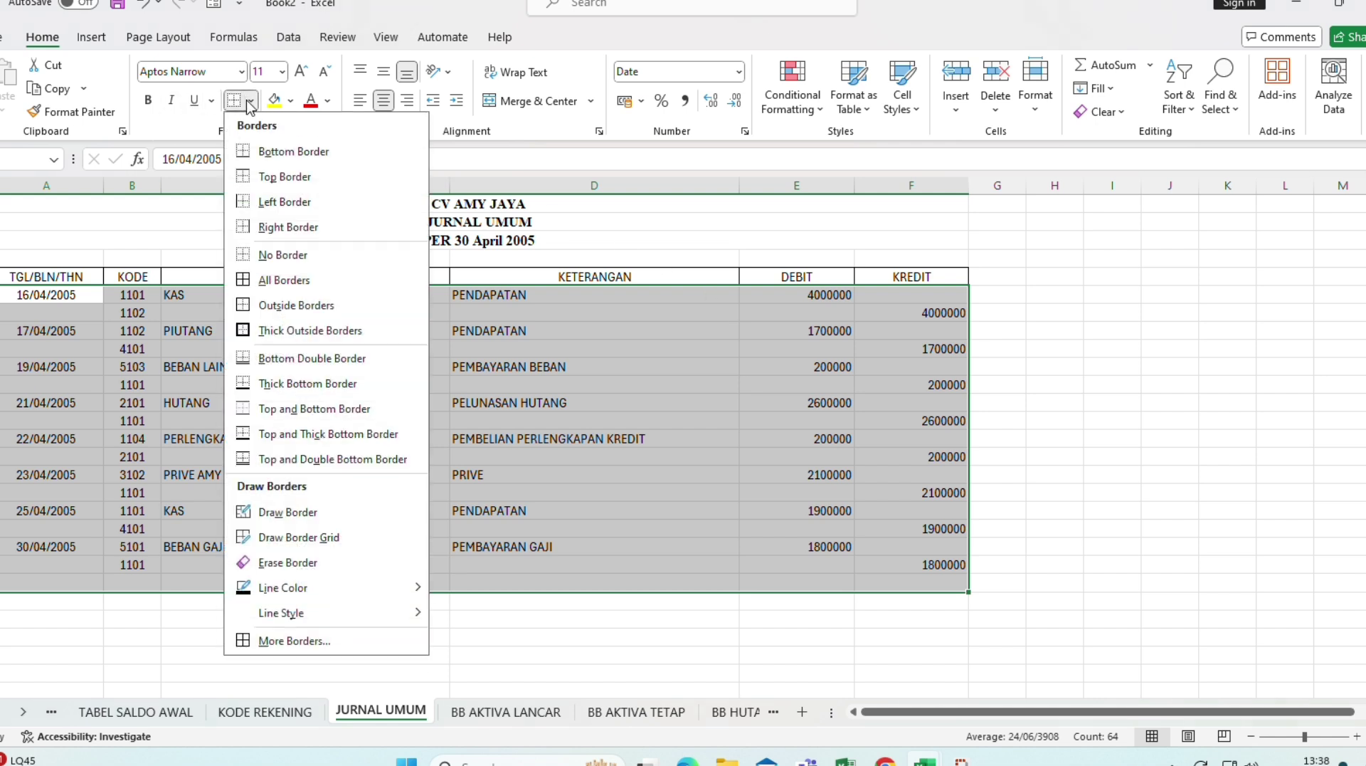
left_click(278, 280)
left_click(1149, 473)
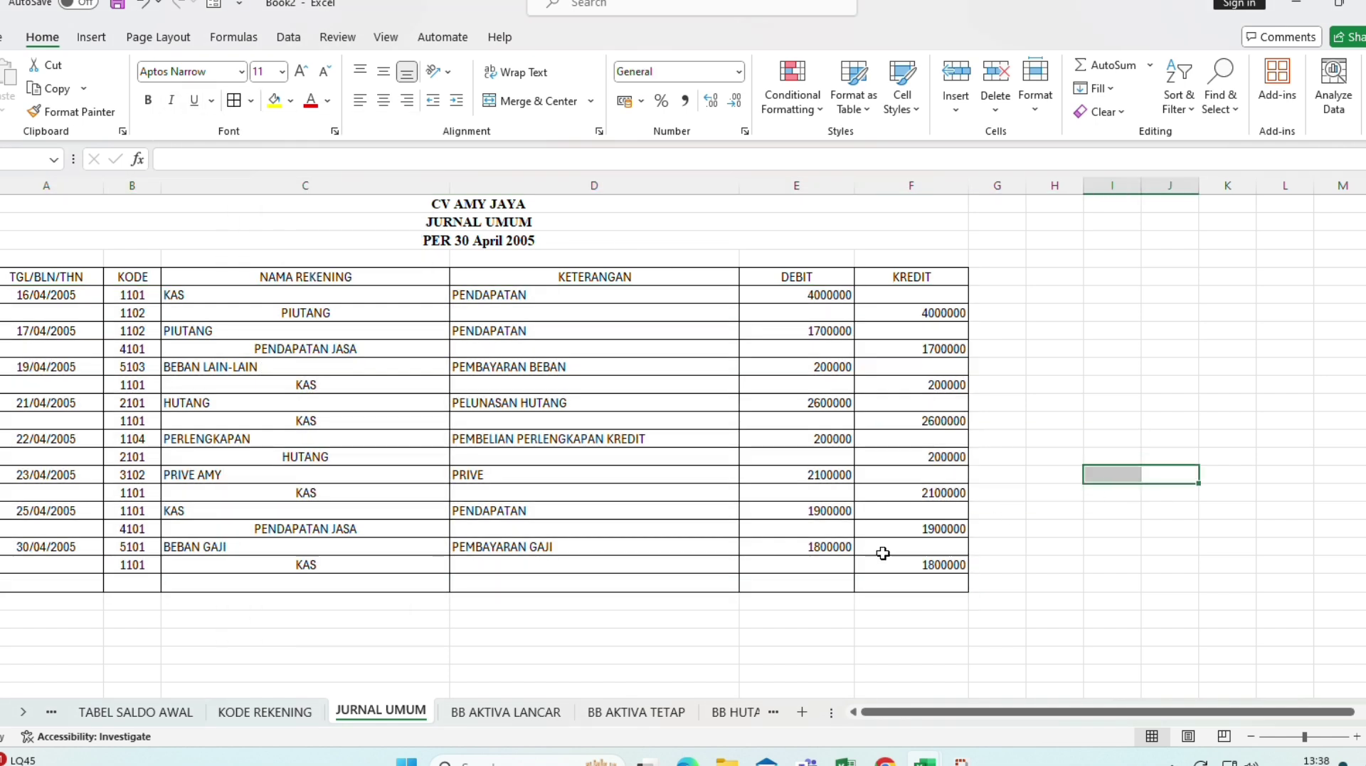
- Format the journal's DEBIT column as Accounting with 0 decimal places and no currency symbol
left_click(822, 178)
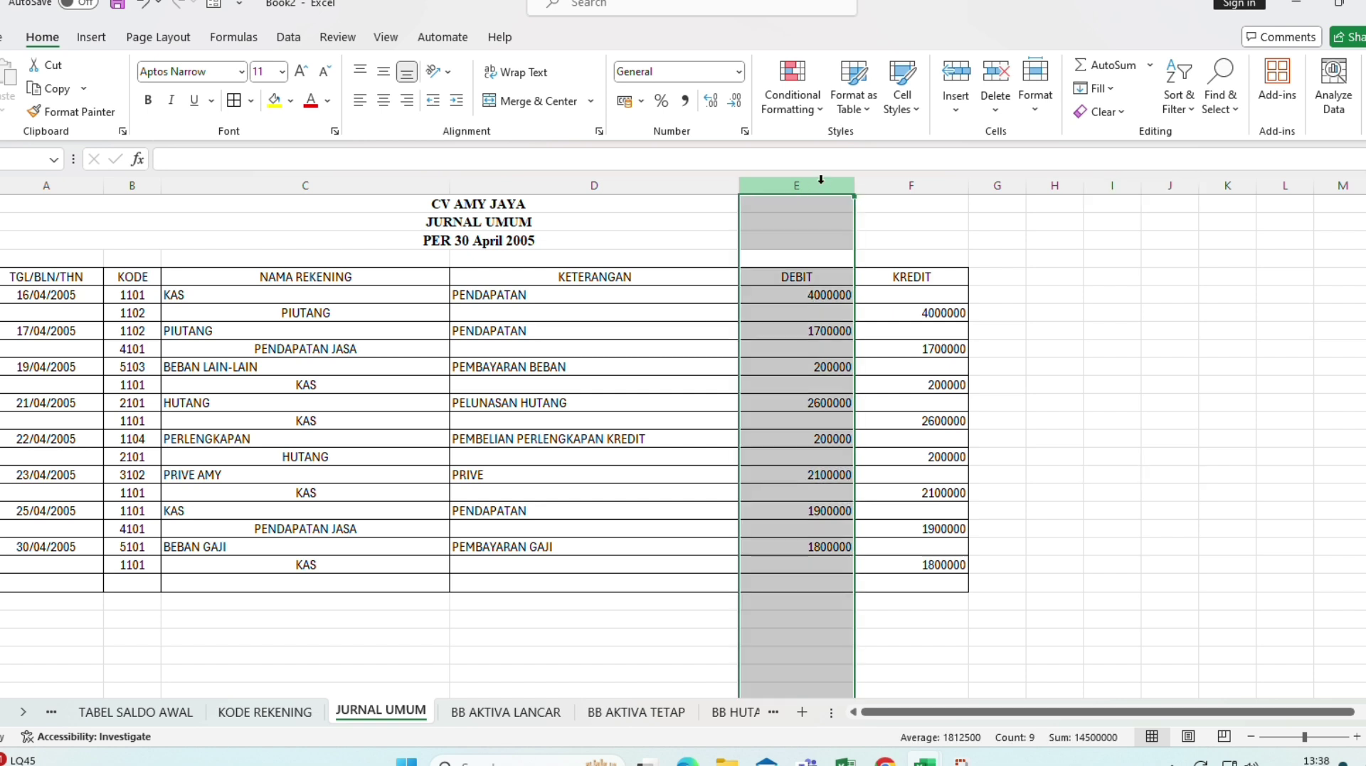
left_click(739, 72)
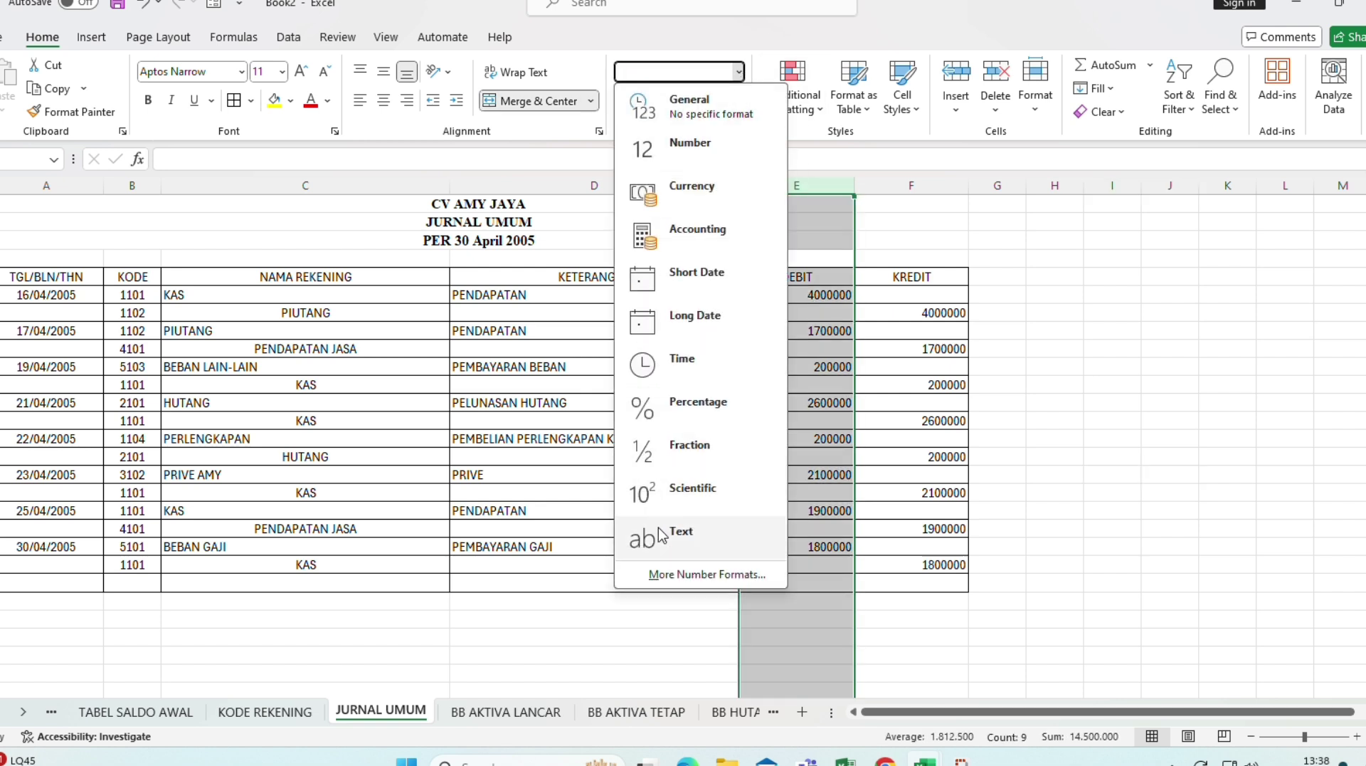
left_click(666, 574)
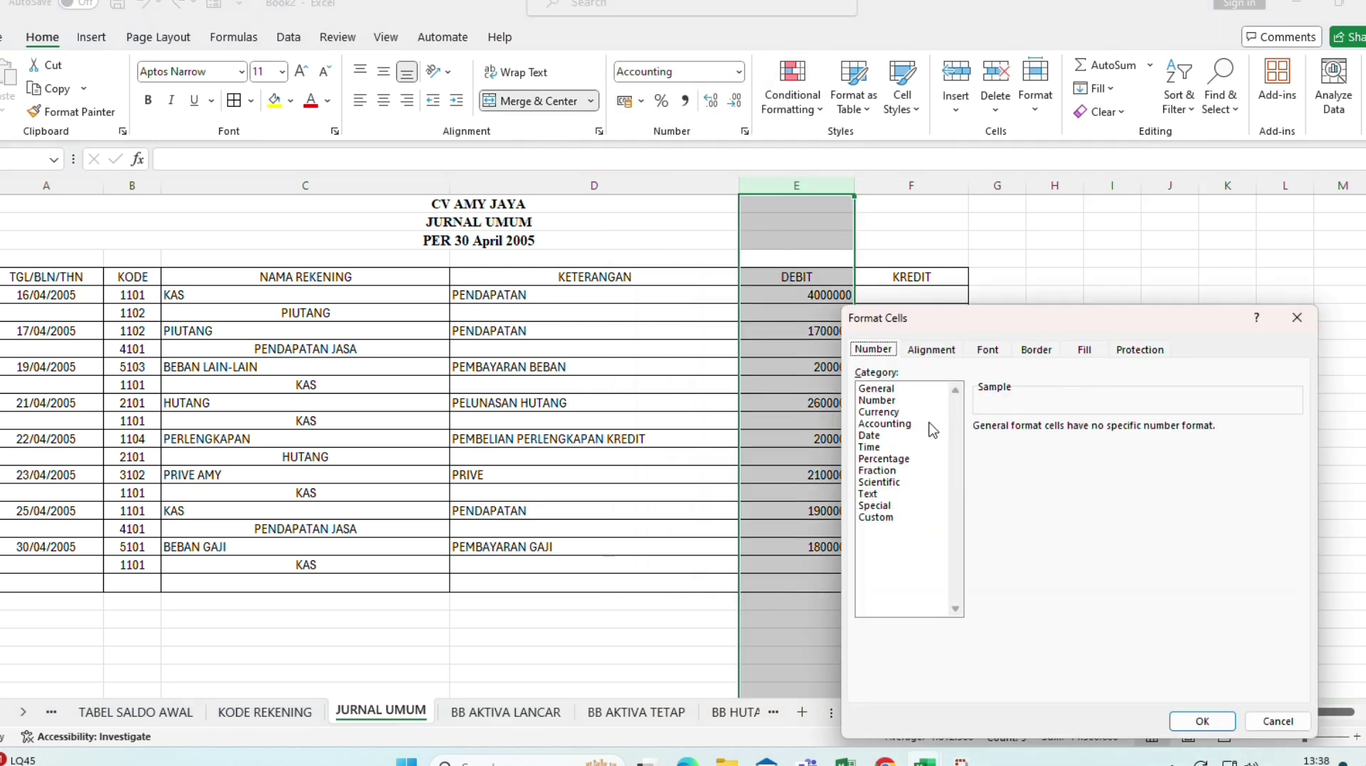
left_click(884, 423)
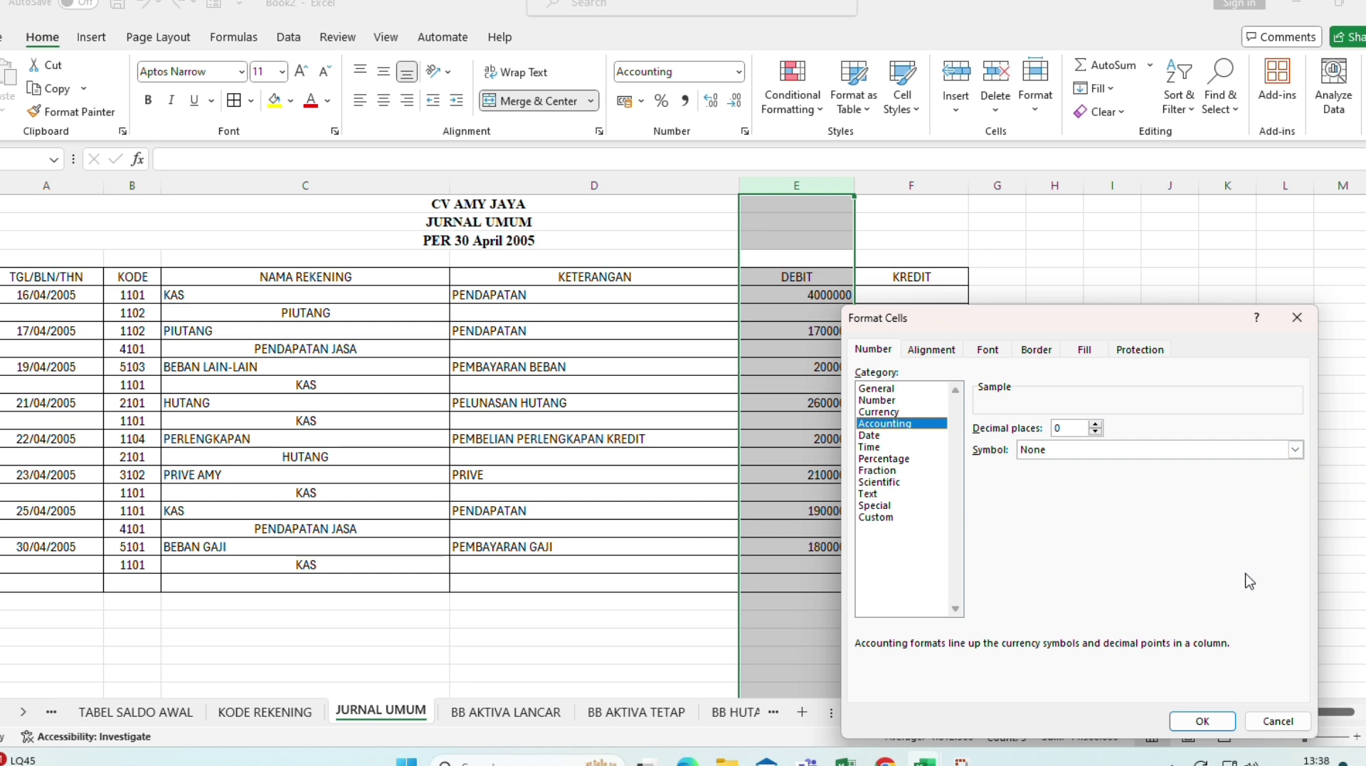
left_click(1203, 721)
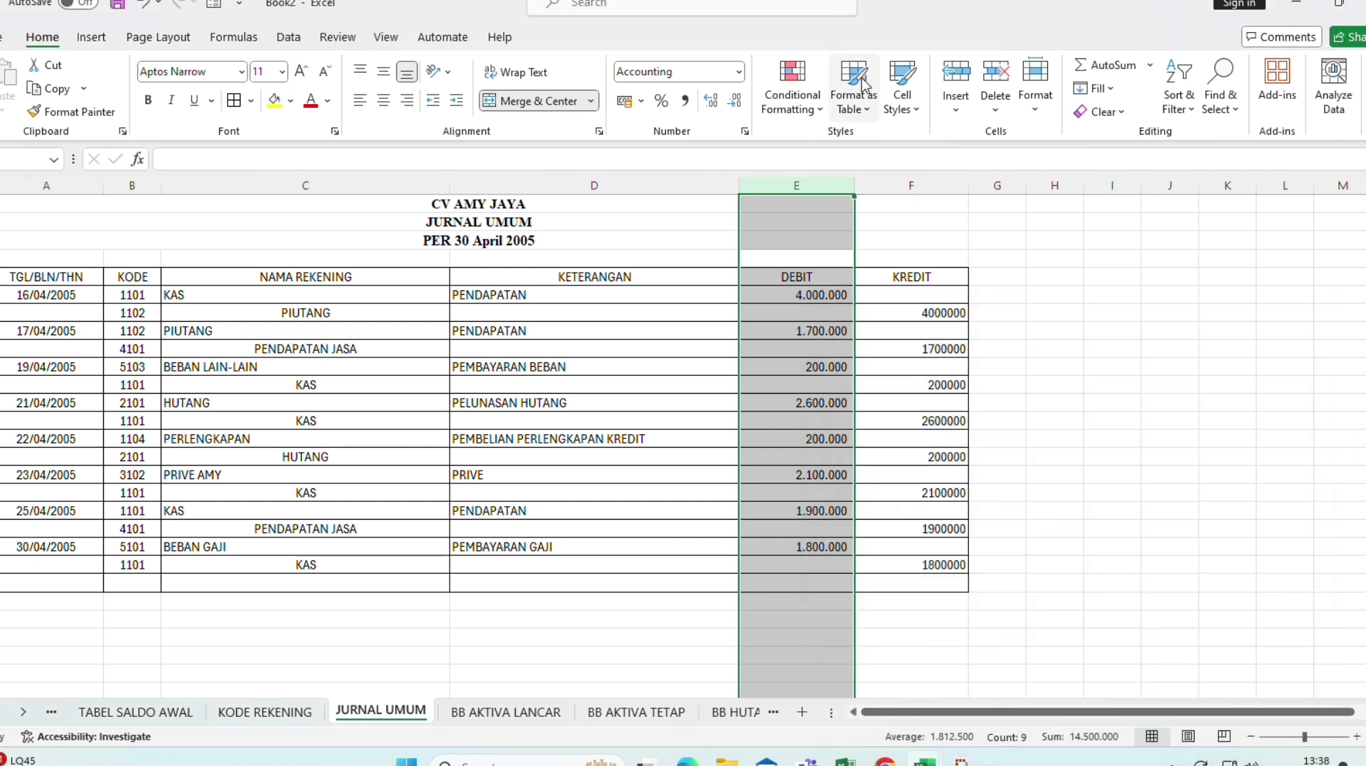
- Apply the Accounting number format with 0 decimal places and no symbol to the KREDIT column
left_click(918, 186)
left_click(740, 72)
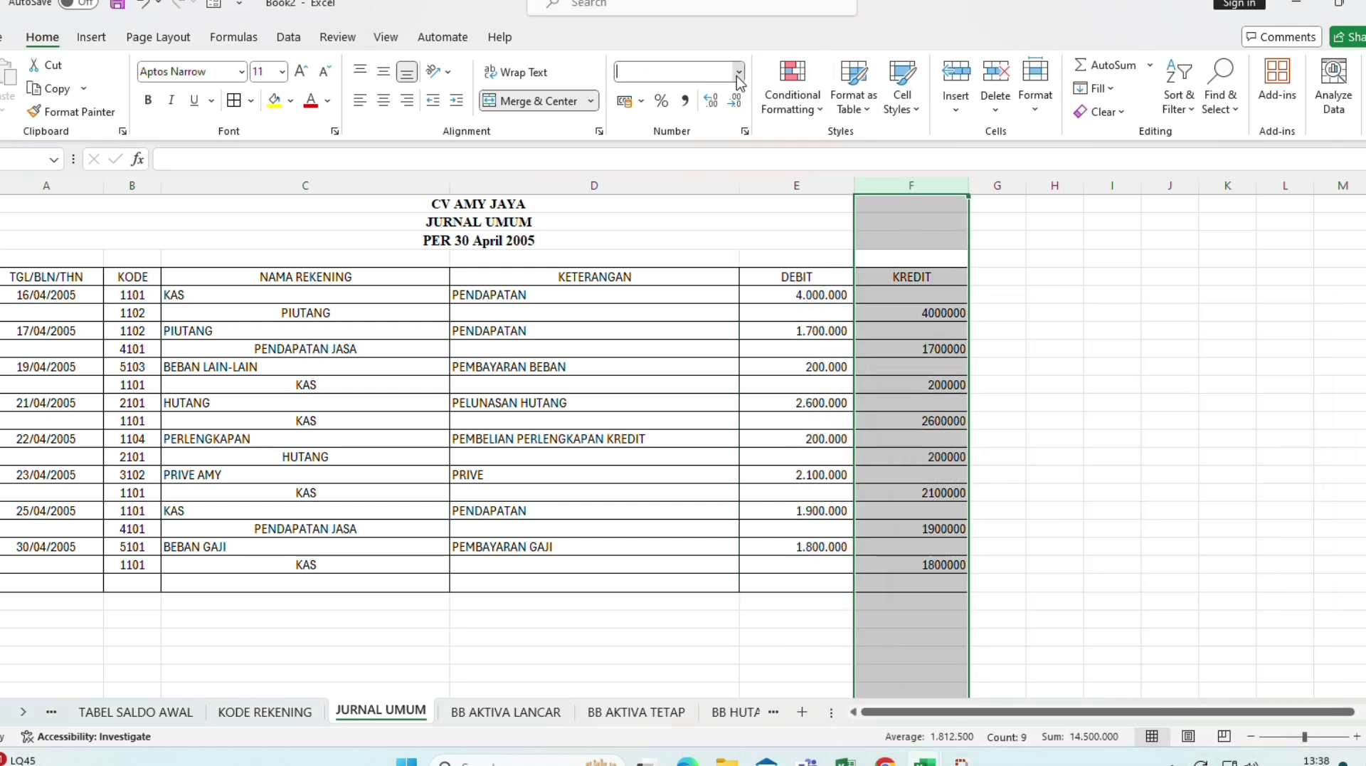
left_click(647, 572)
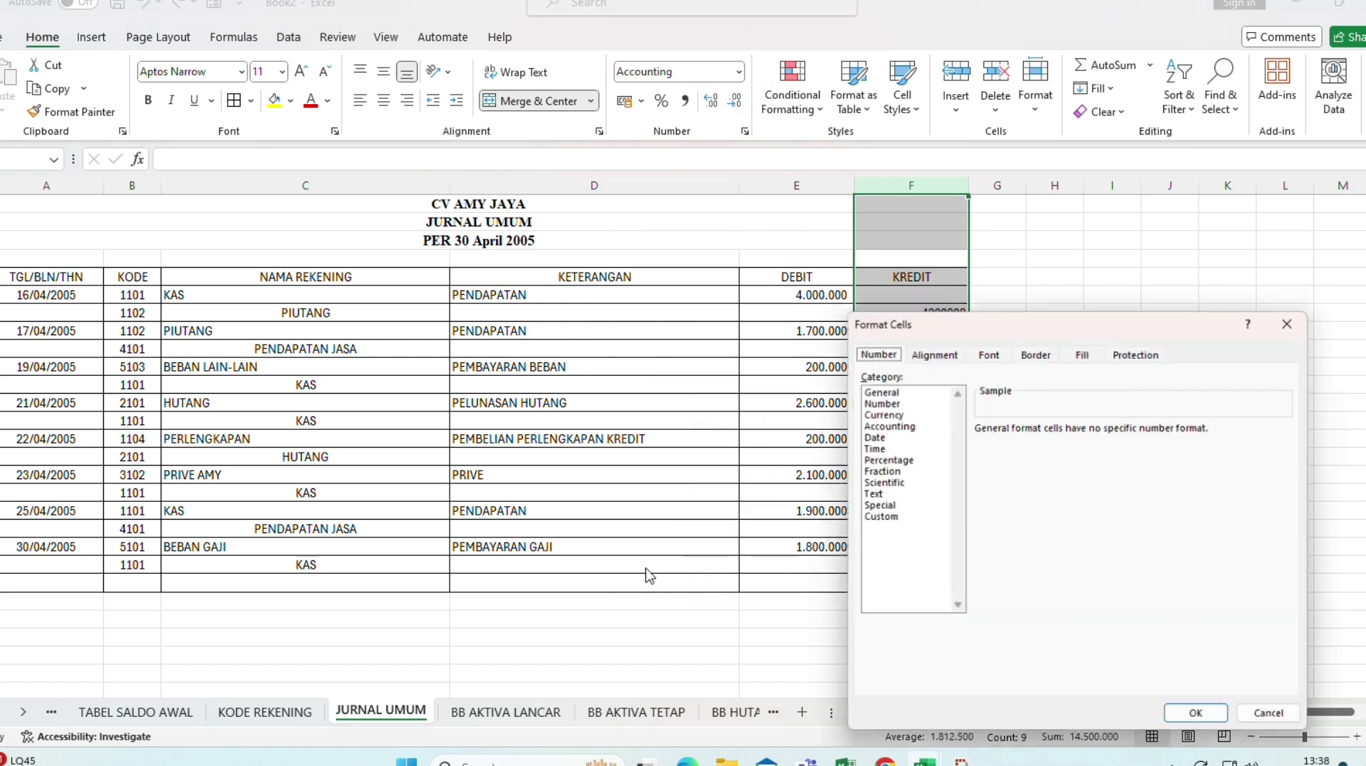
left_click(920, 425)
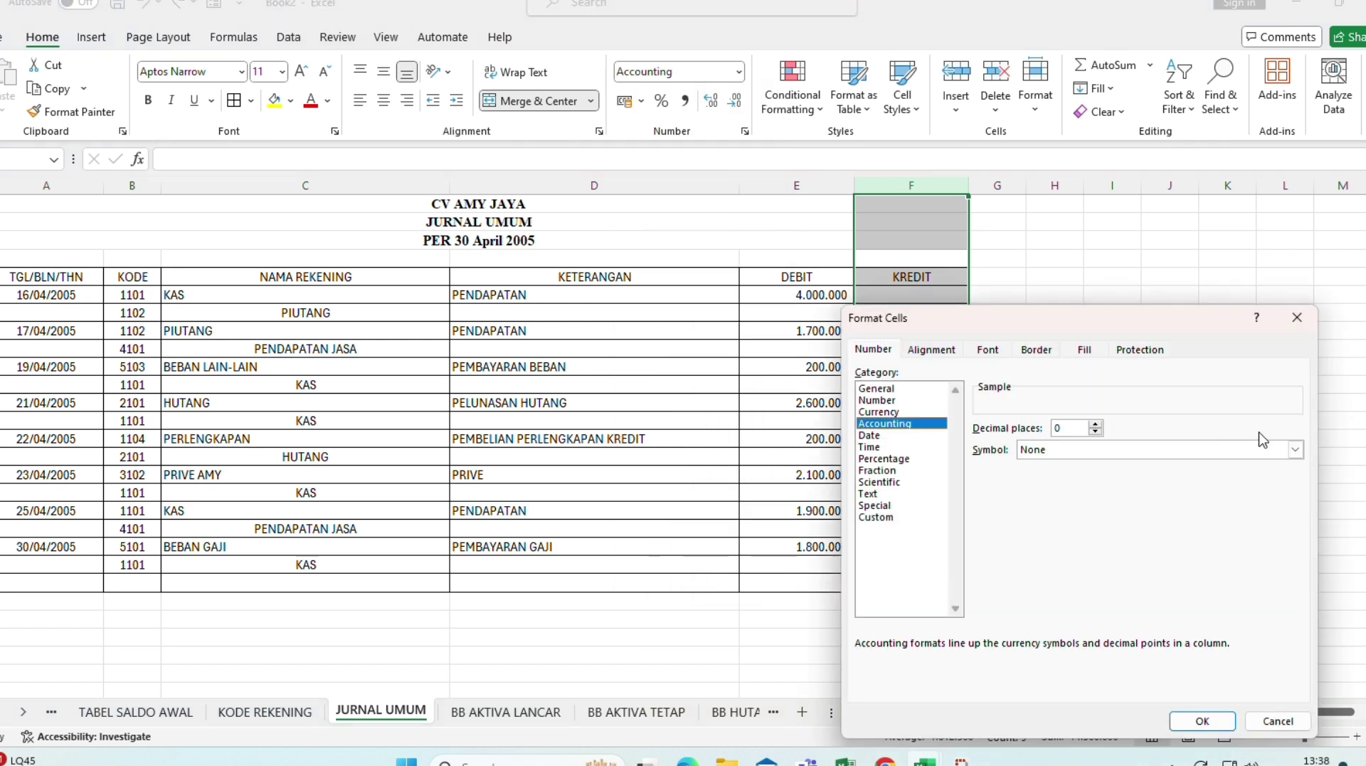
left_click(1197, 727)
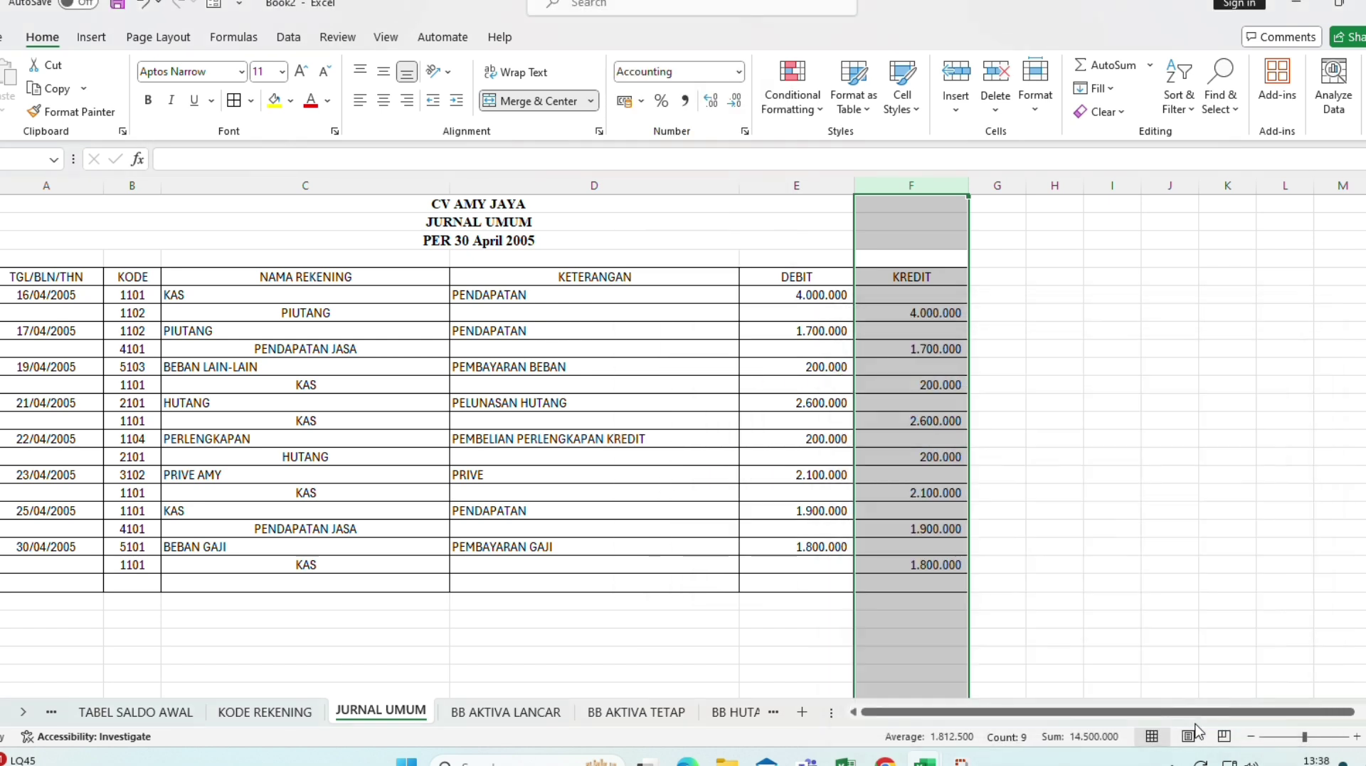
left_click(1115, 456)
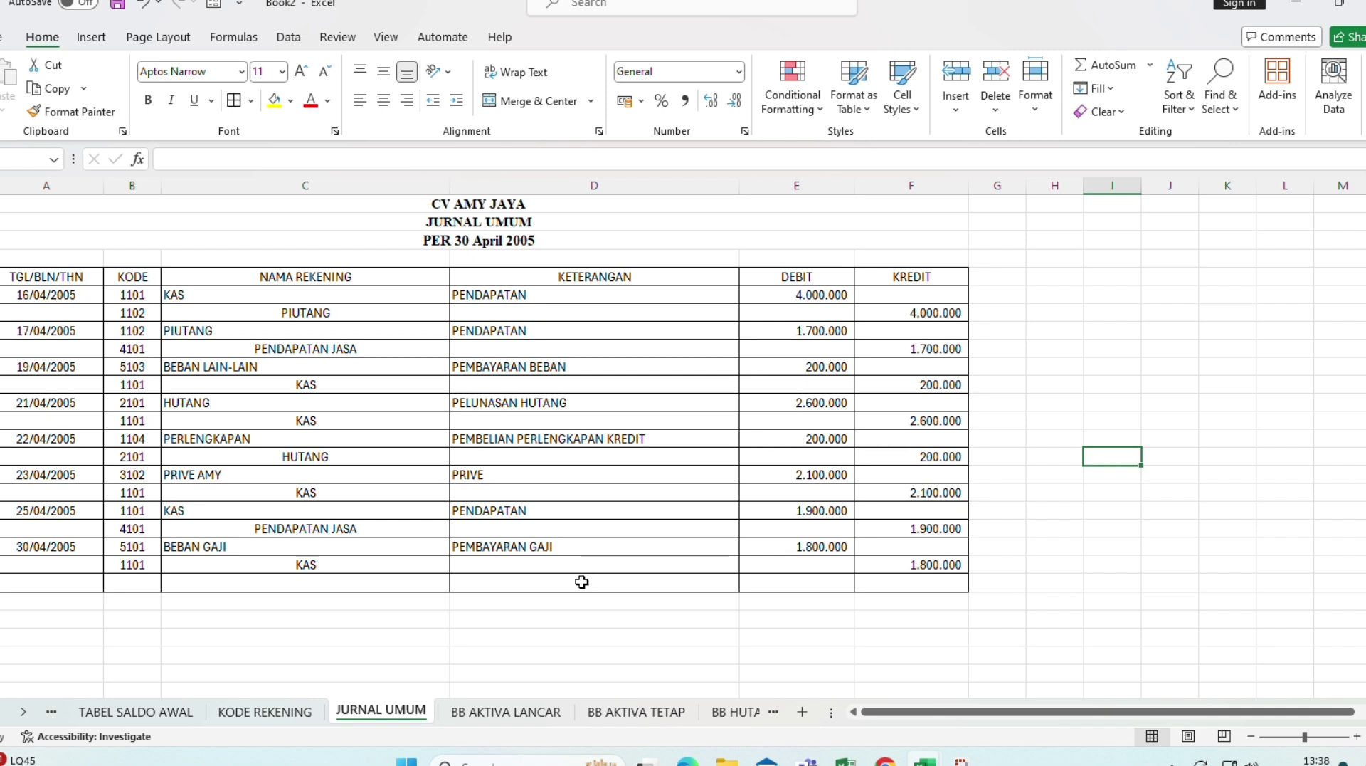
- Merge and center the blank row under the last journal entry across columns A to D and enter TOTAL in it
left_click_drag(58, 582, 686, 601)
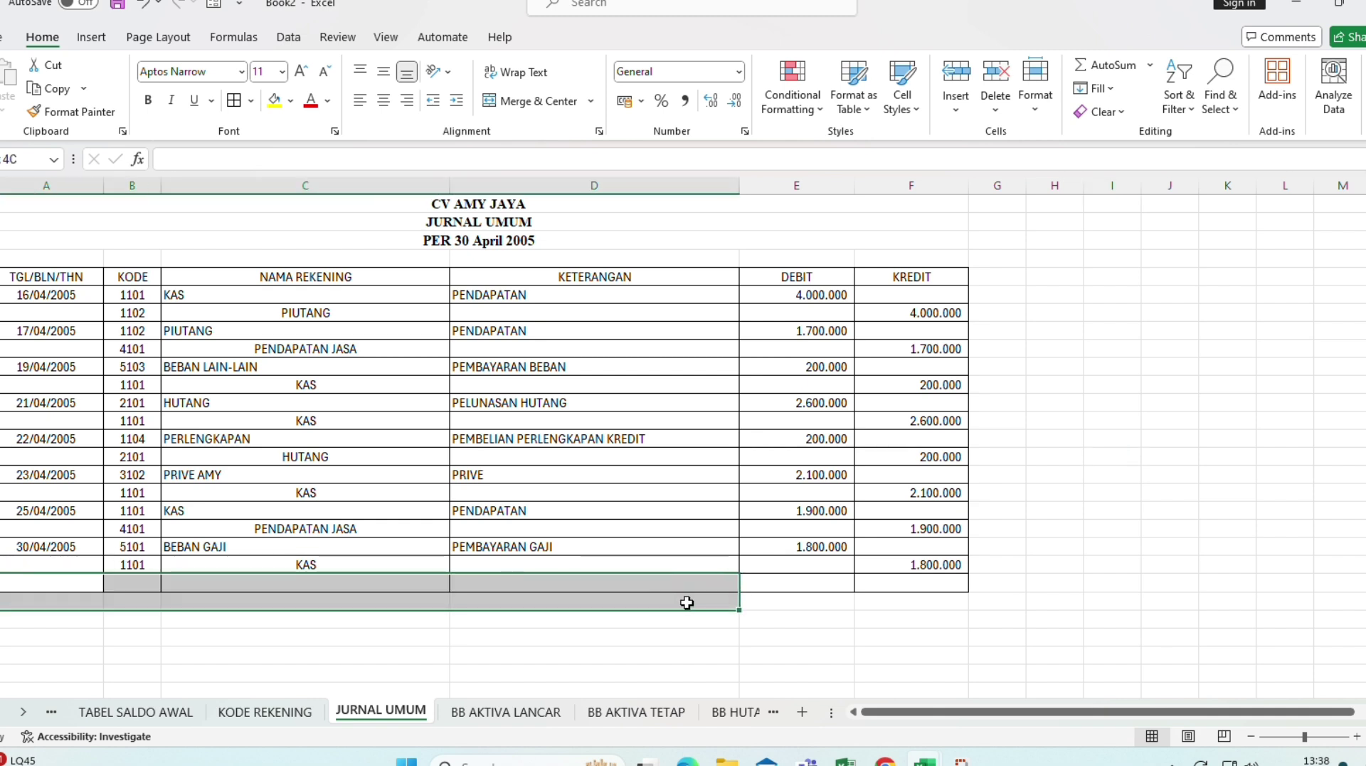
left_click(553, 97)
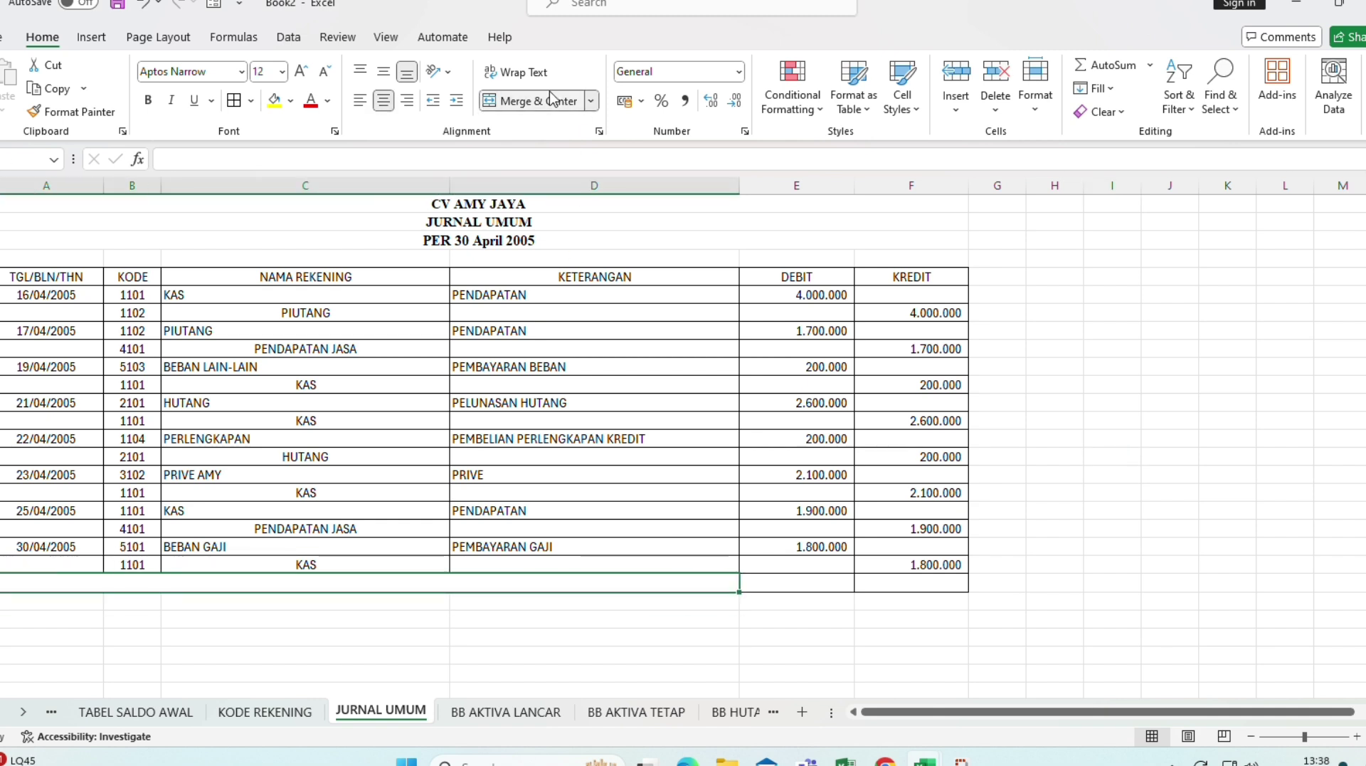
type("T")
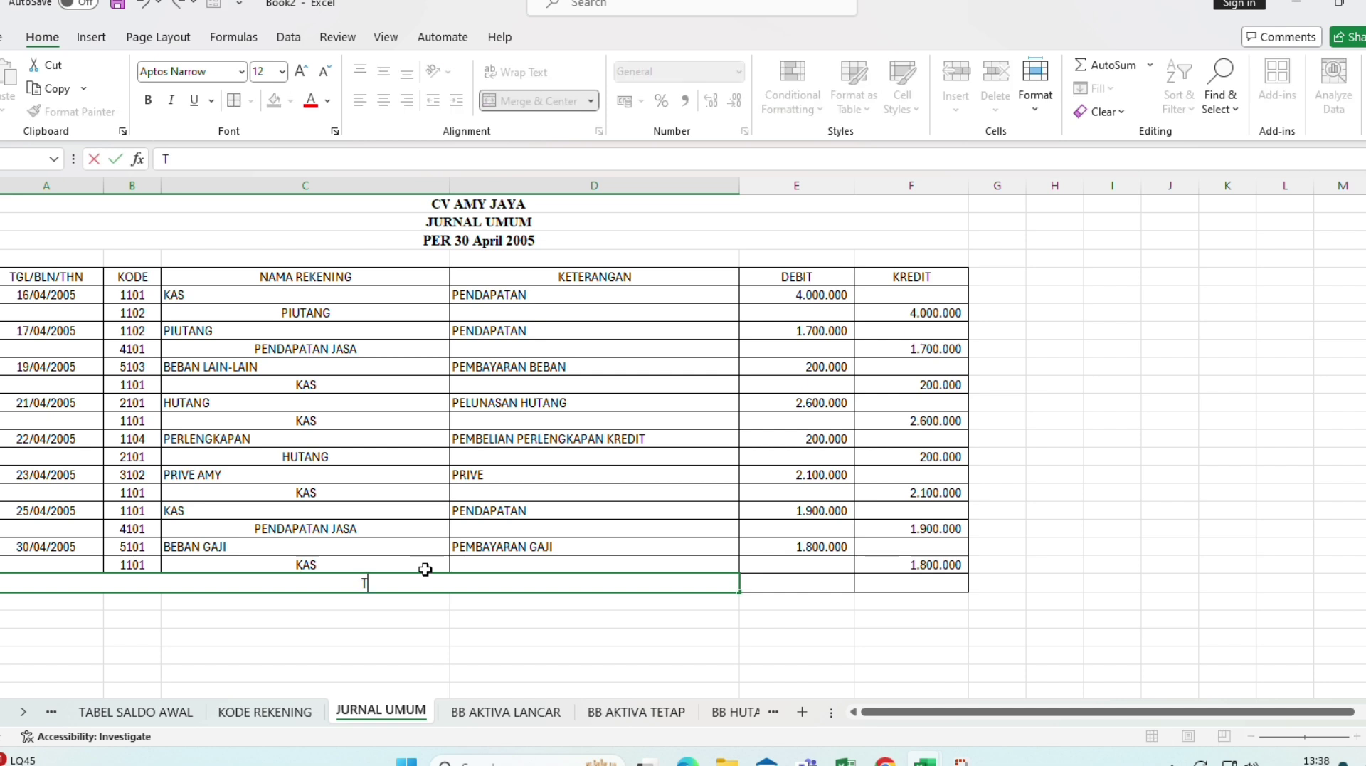
type("OTAL")
key("Return")
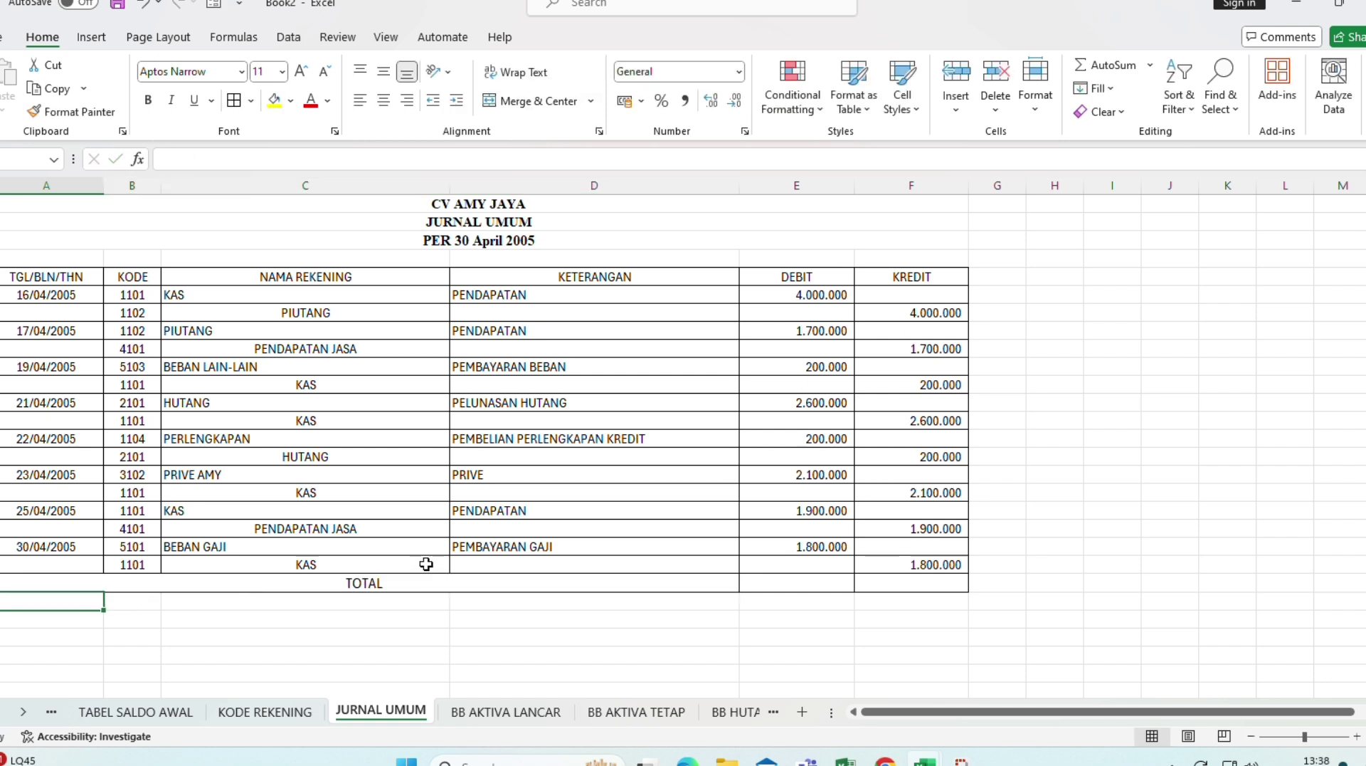
- Total the DEBIT column in the TOTAL row with a SUM of E6:E21
key("Right")
key("Right")
key("Right")
key("Right")
key("Up")
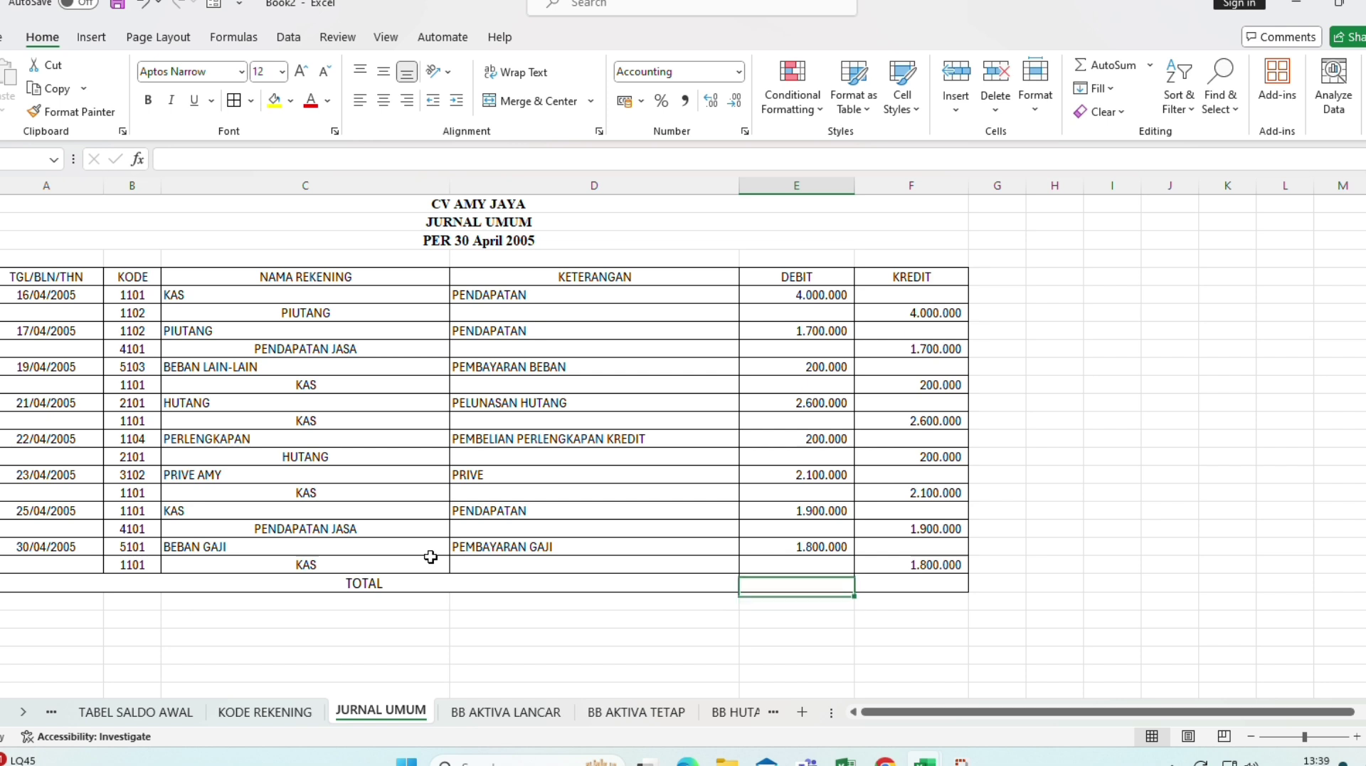
type("=S")
type("UM")
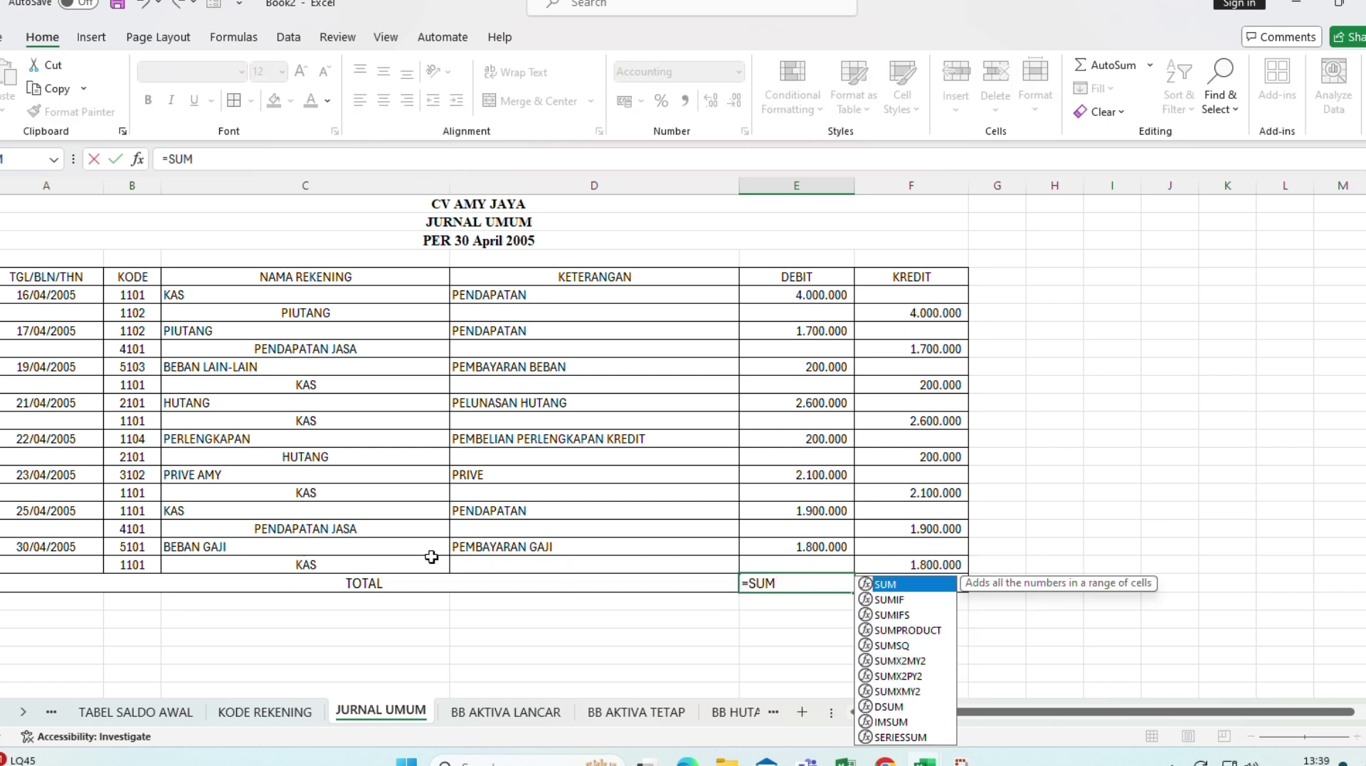
double_click(951, 585)
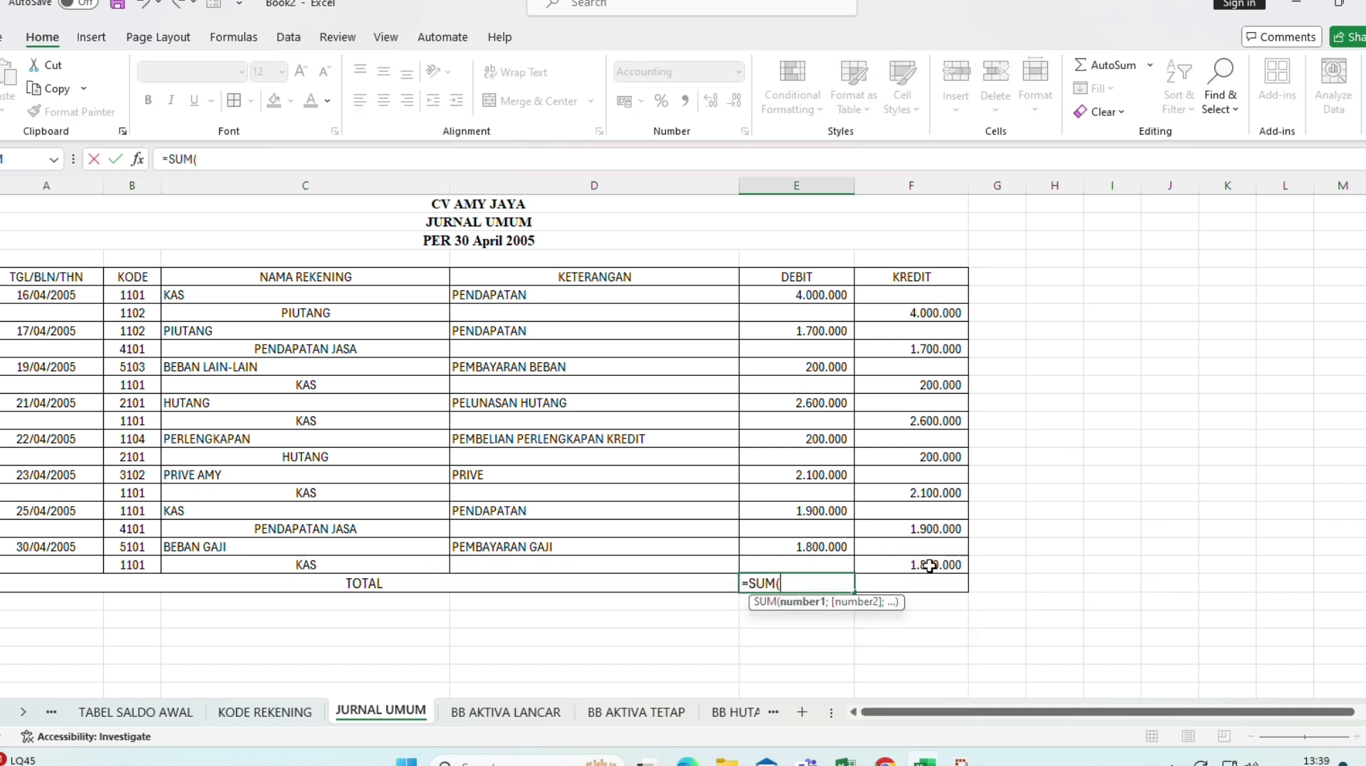
left_click(819, 294)
left_click_drag(819, 293, 818, 565)
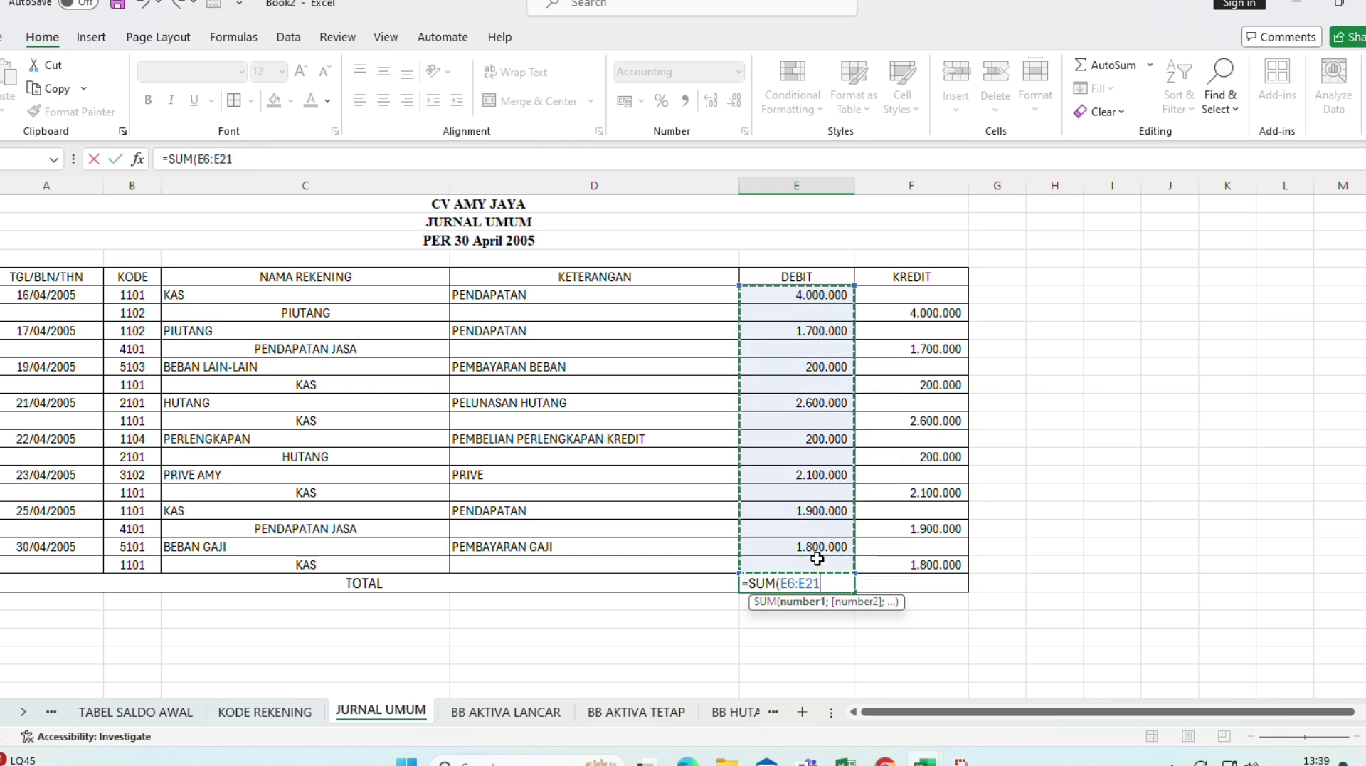
key("Return")
- Total the KREDIT column in the TOTAL row with a SUM over all the journal's credit rows
left_click(911, 583)
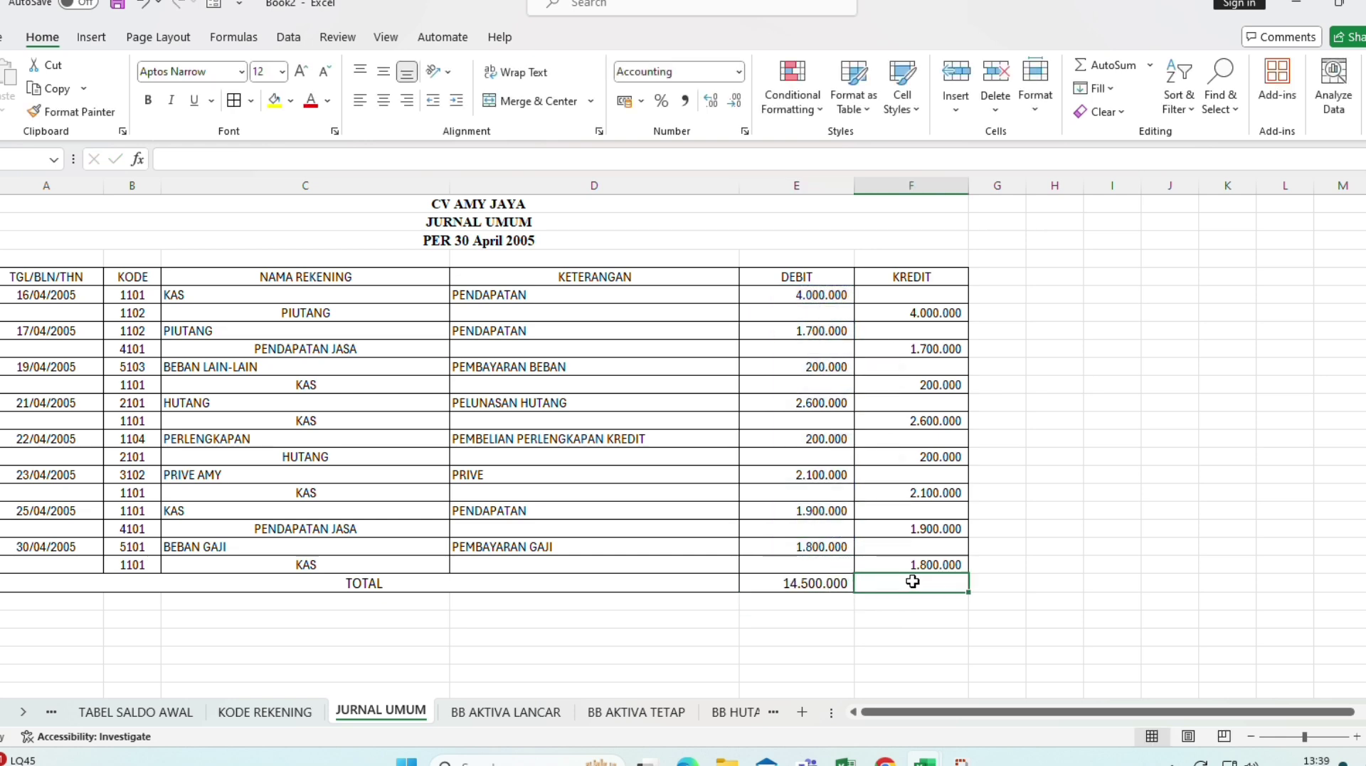
type("=")
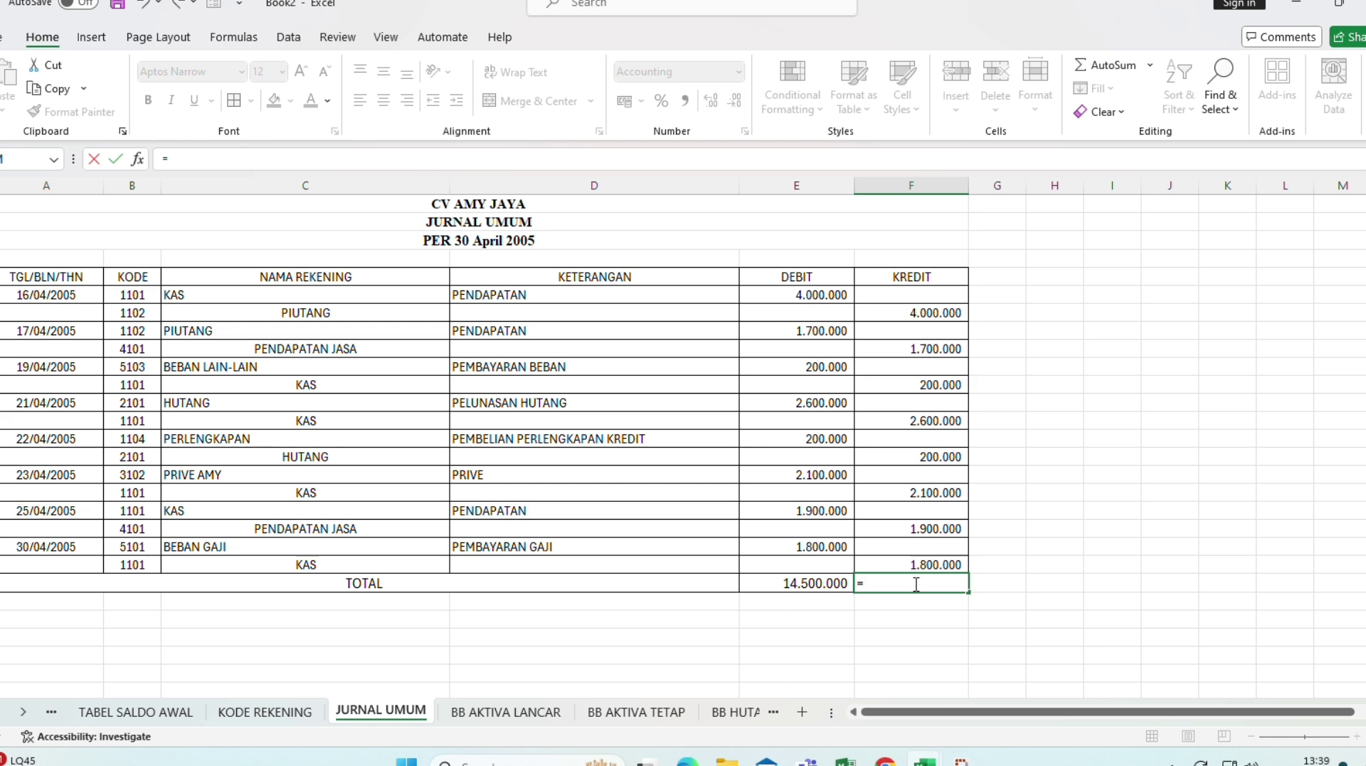
type("SUM")
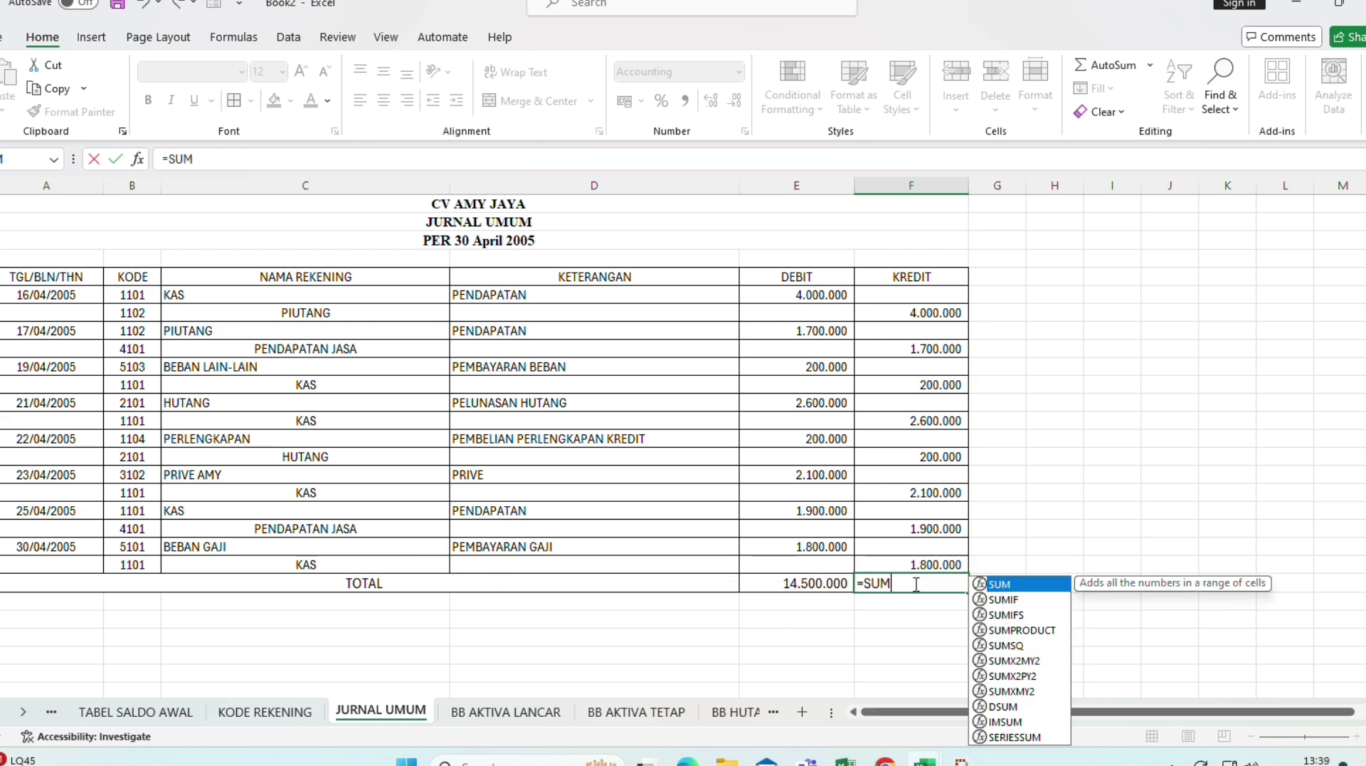
double_click(1027, 585)
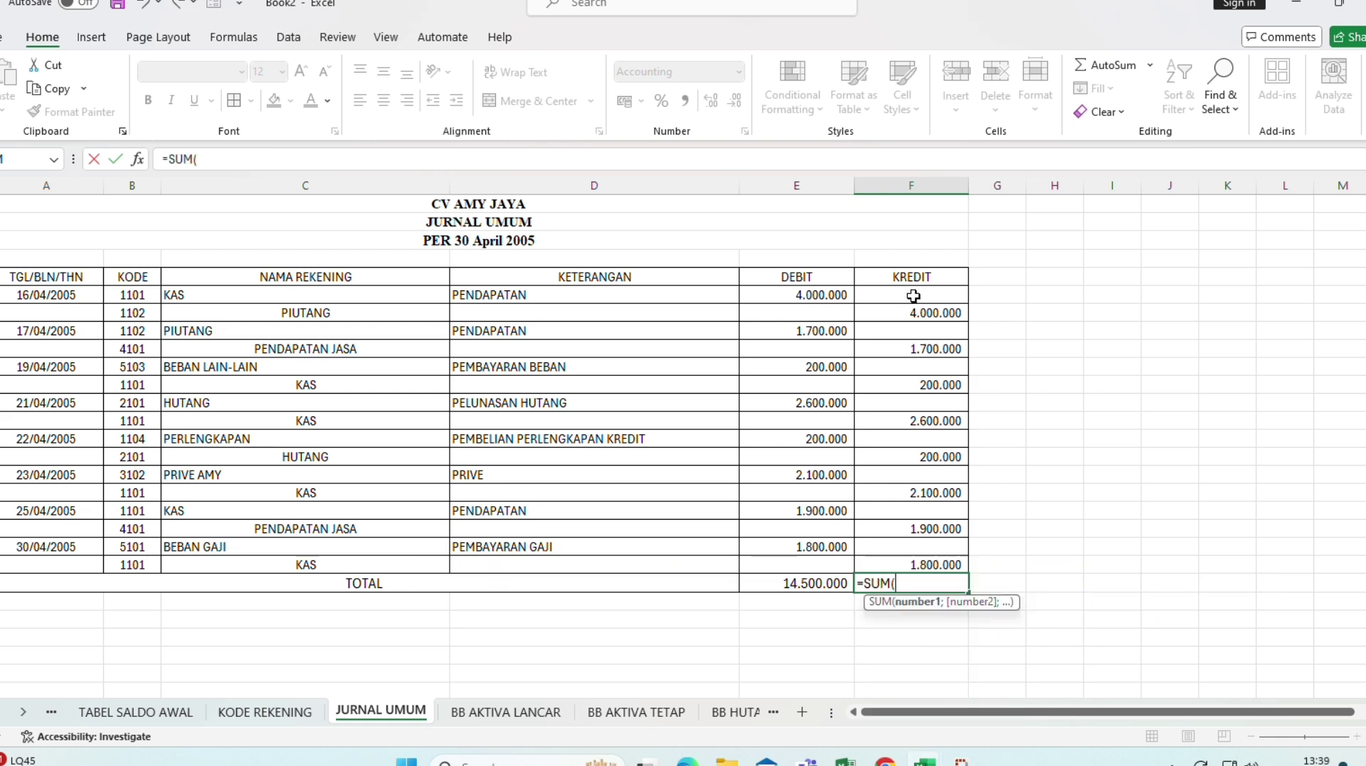
left_click_drag(914, 295, 909, 558)
key("Return")
left_click(1043, 546)
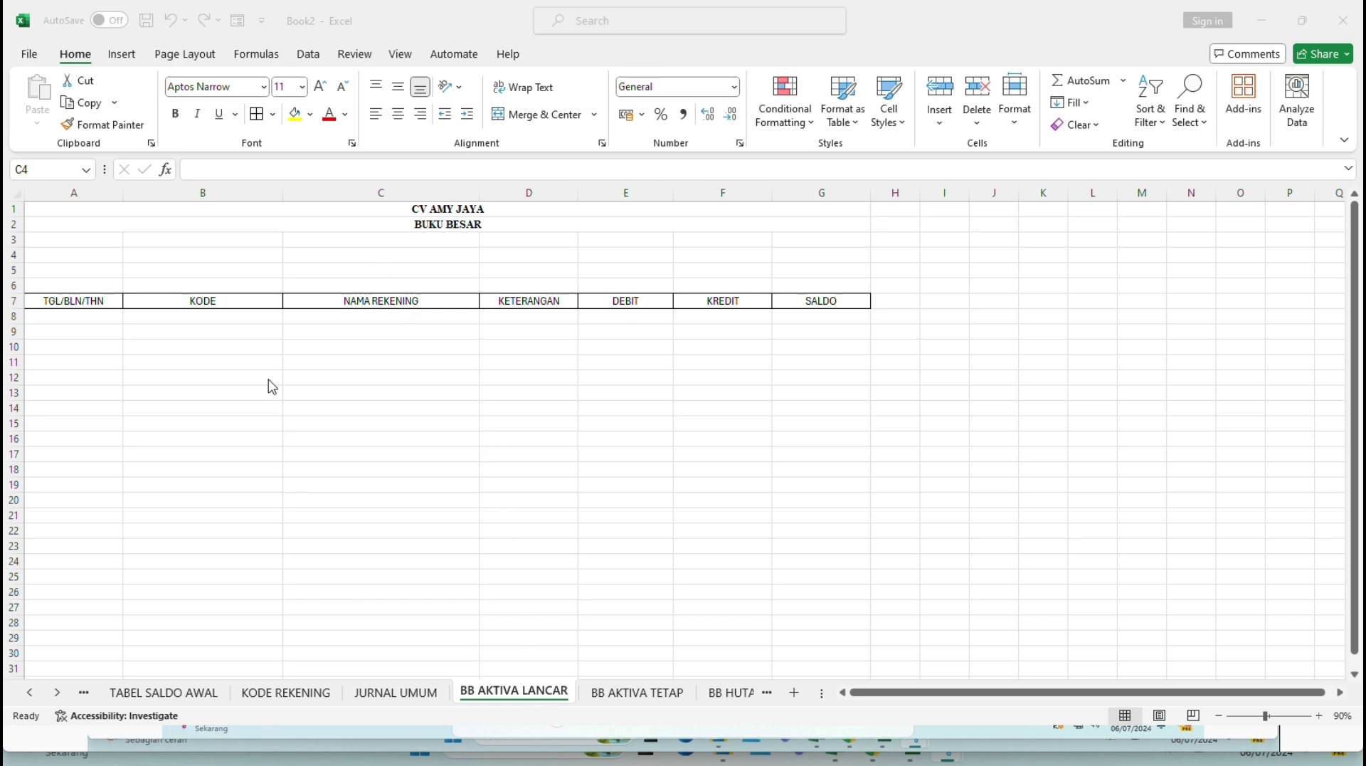
- Enter the label KODE in cell C4 of the BB AKTIVA LANCAR sheet, above the ledger table
left_click(383, 254)
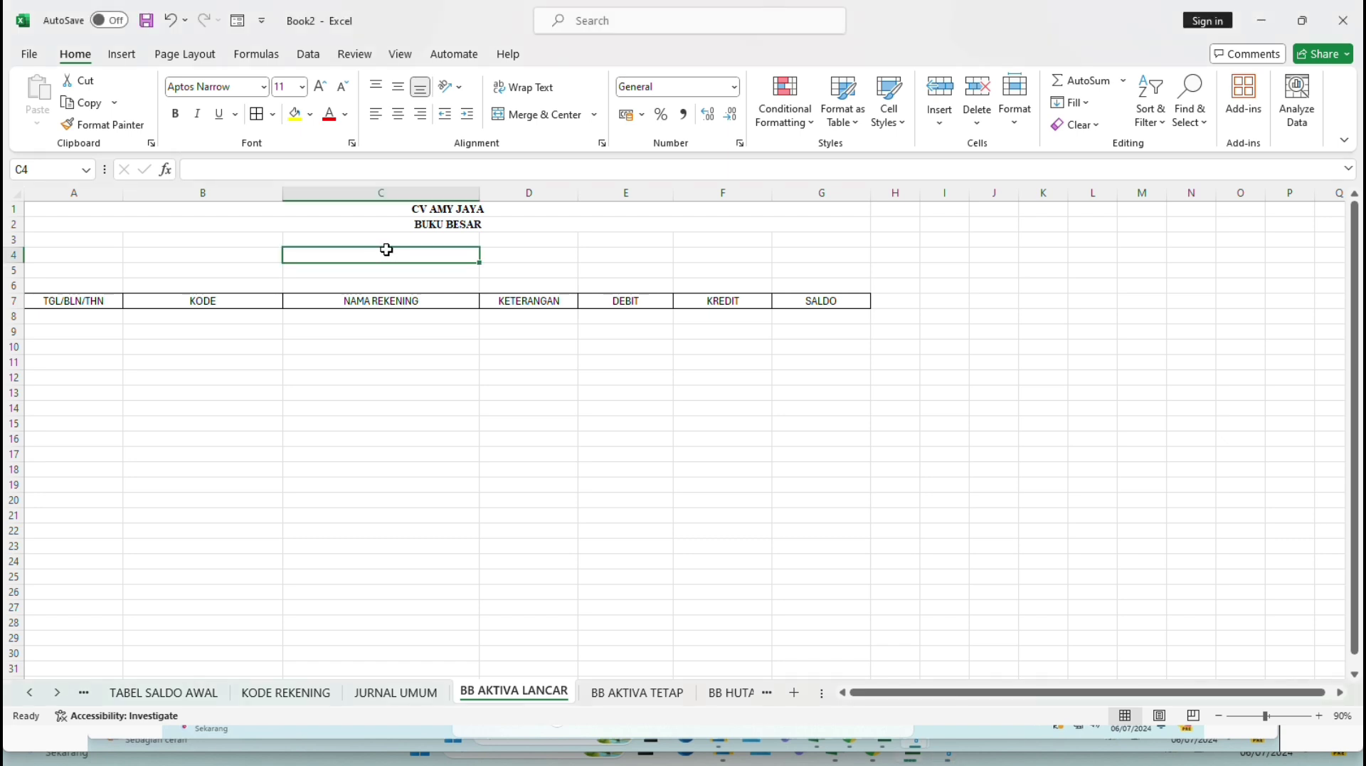
type("ko")
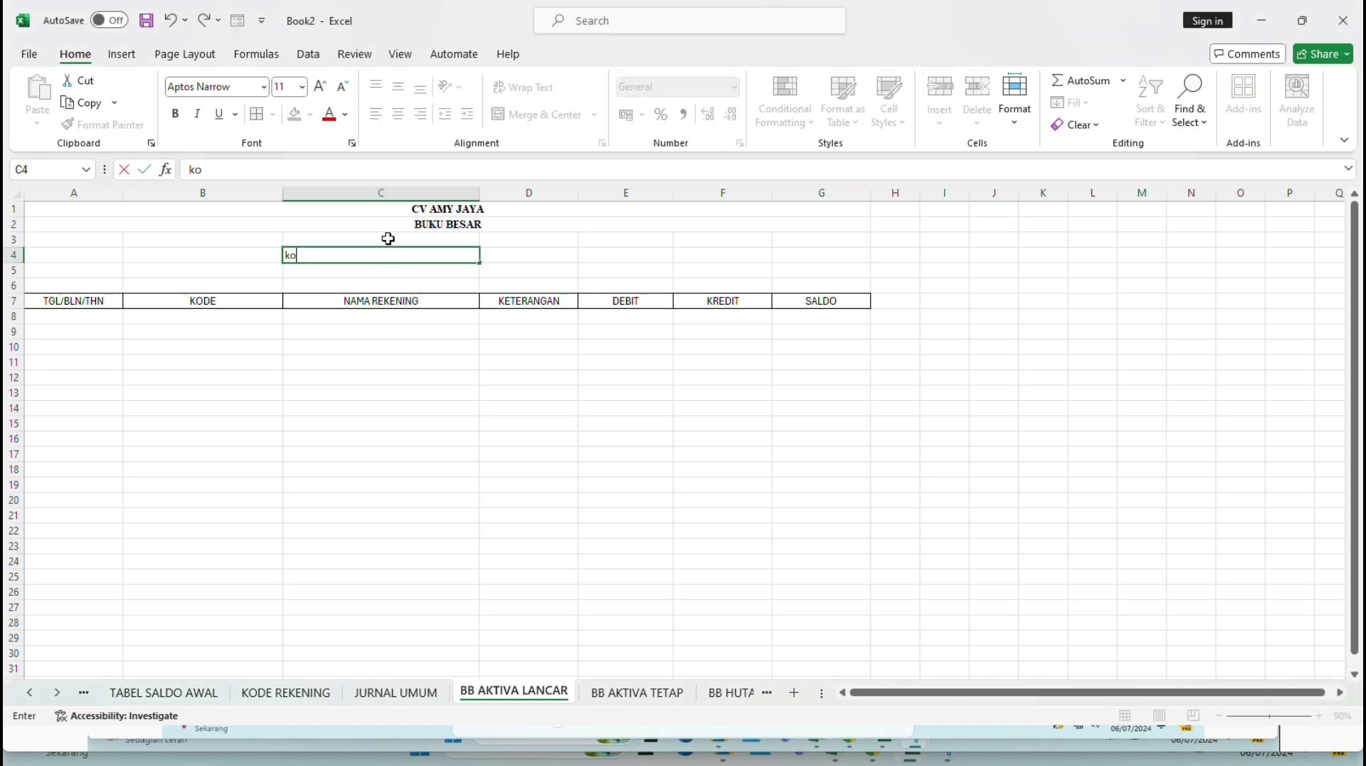
key("BackSpace")
key("BackSpace")
type("KODE")
key("Return")
- Start a VLOOKUP formula in C6 of the BB AKTIVA LANCAR sheet with C5 as the lookup value
left_click(392, 285)
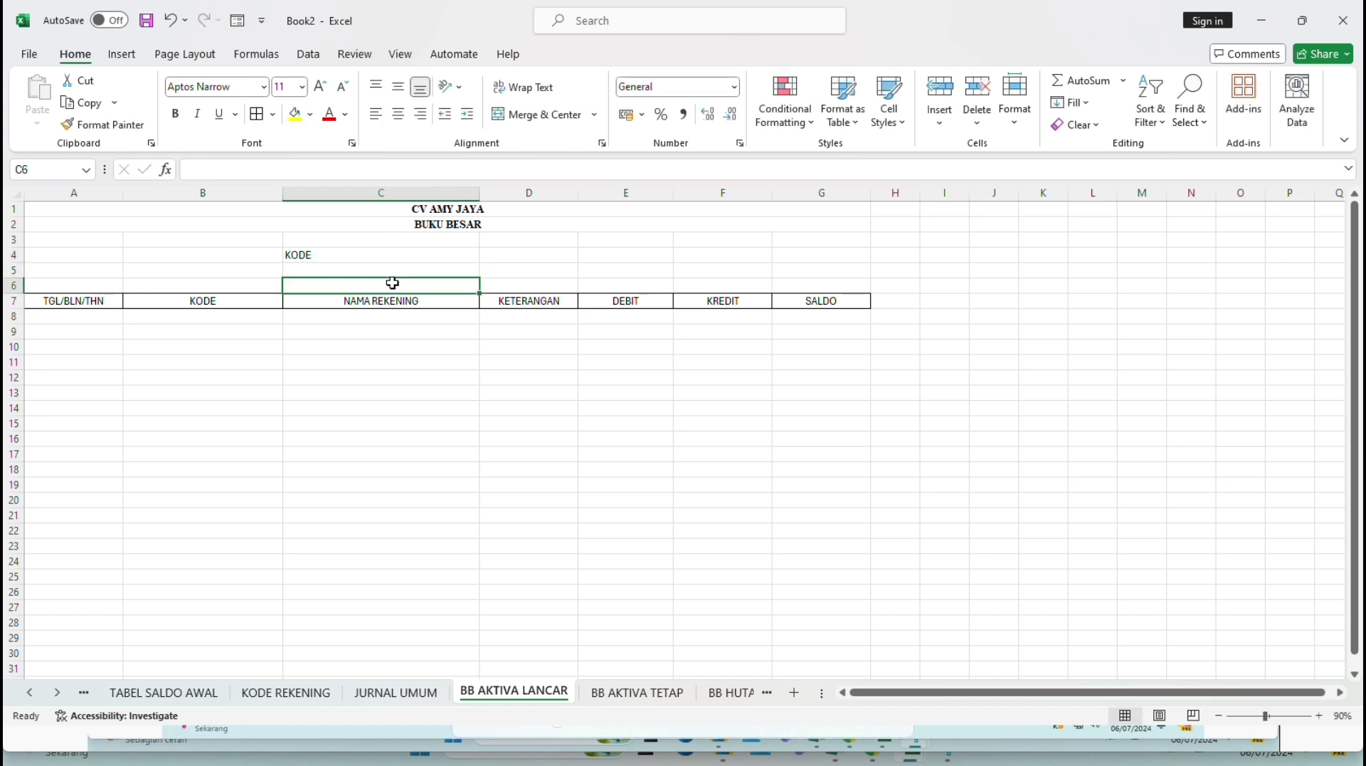
type("=")
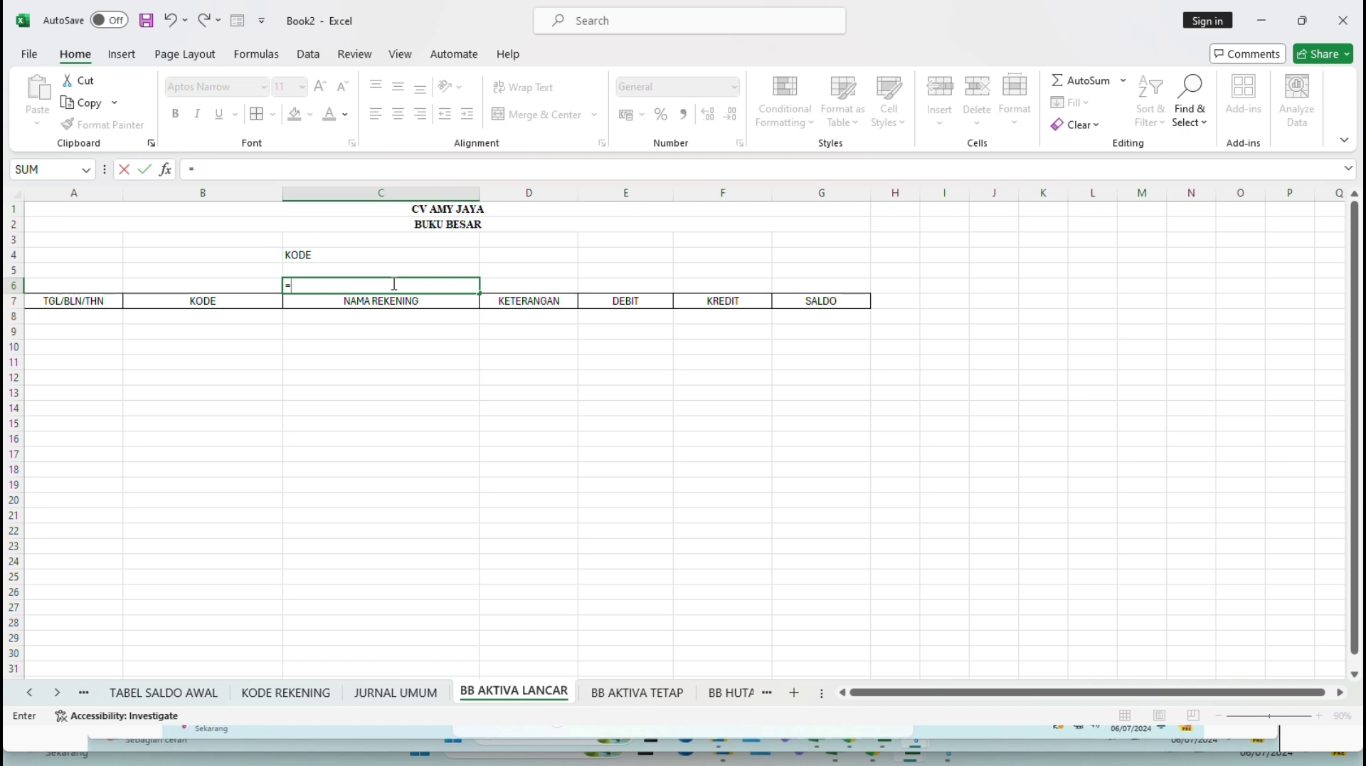
type("VL")
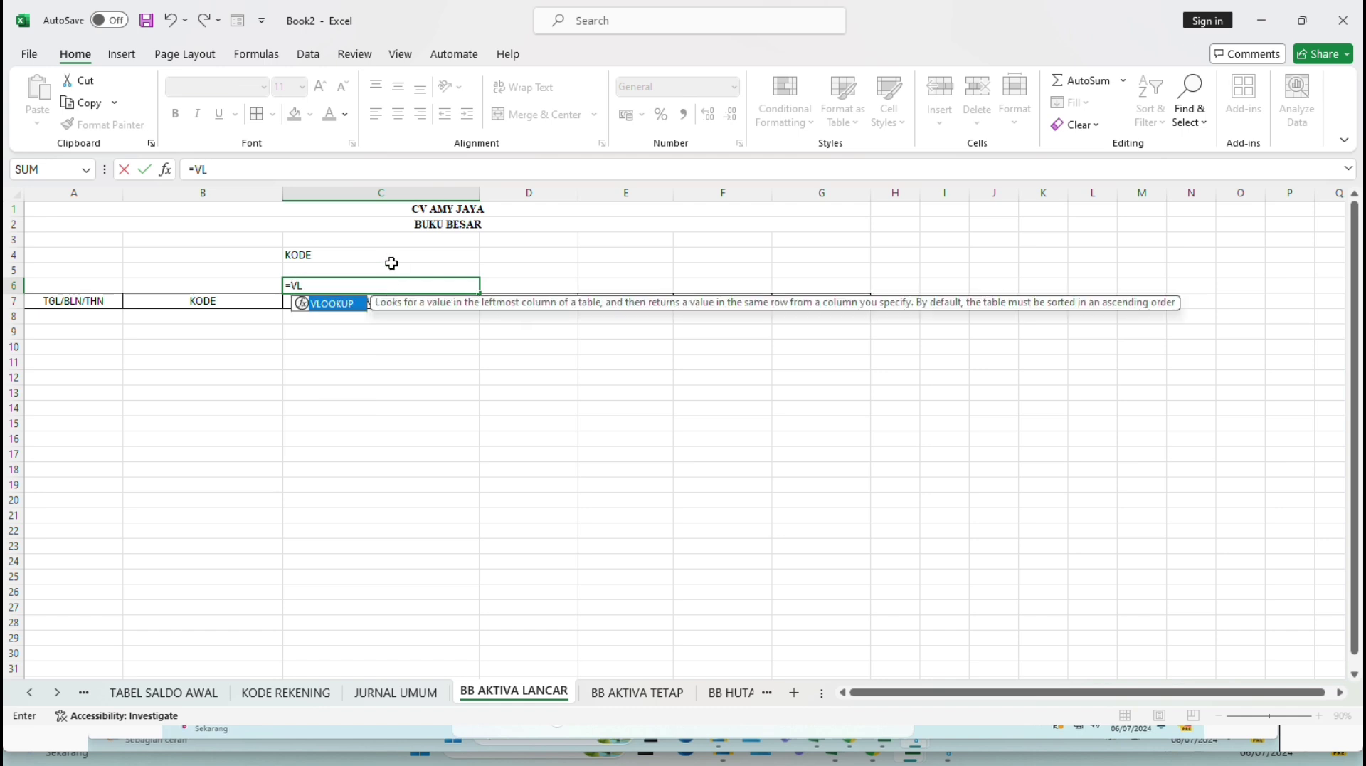
double_click(332, 309)
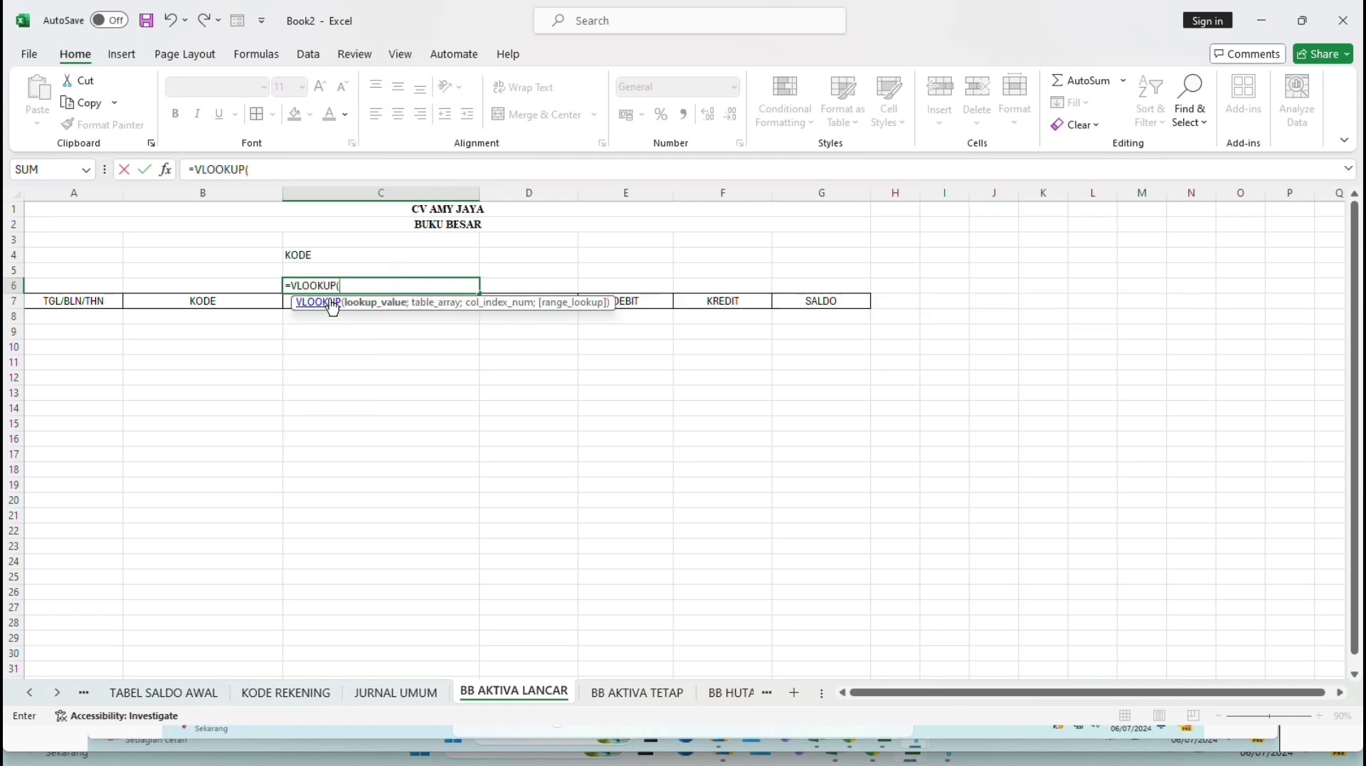
left_click(326, 268)
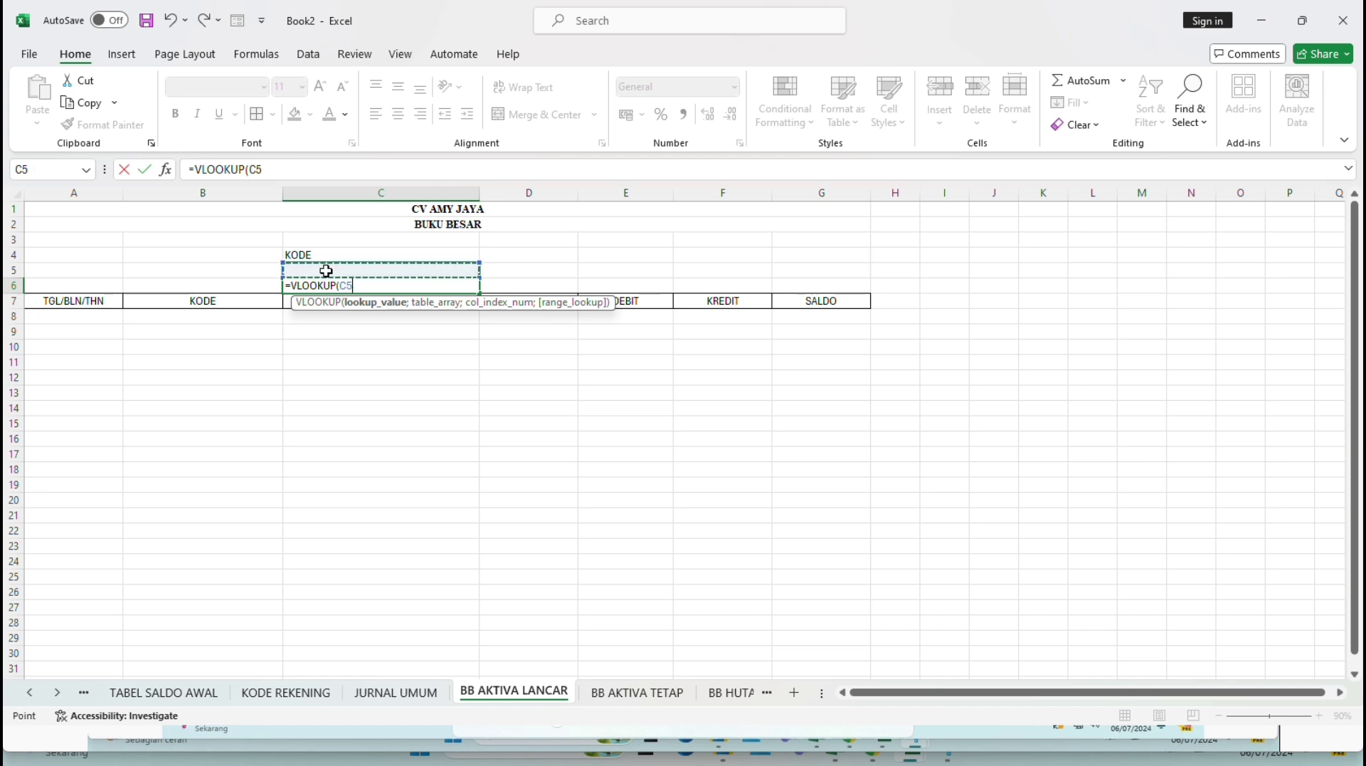
type(";")
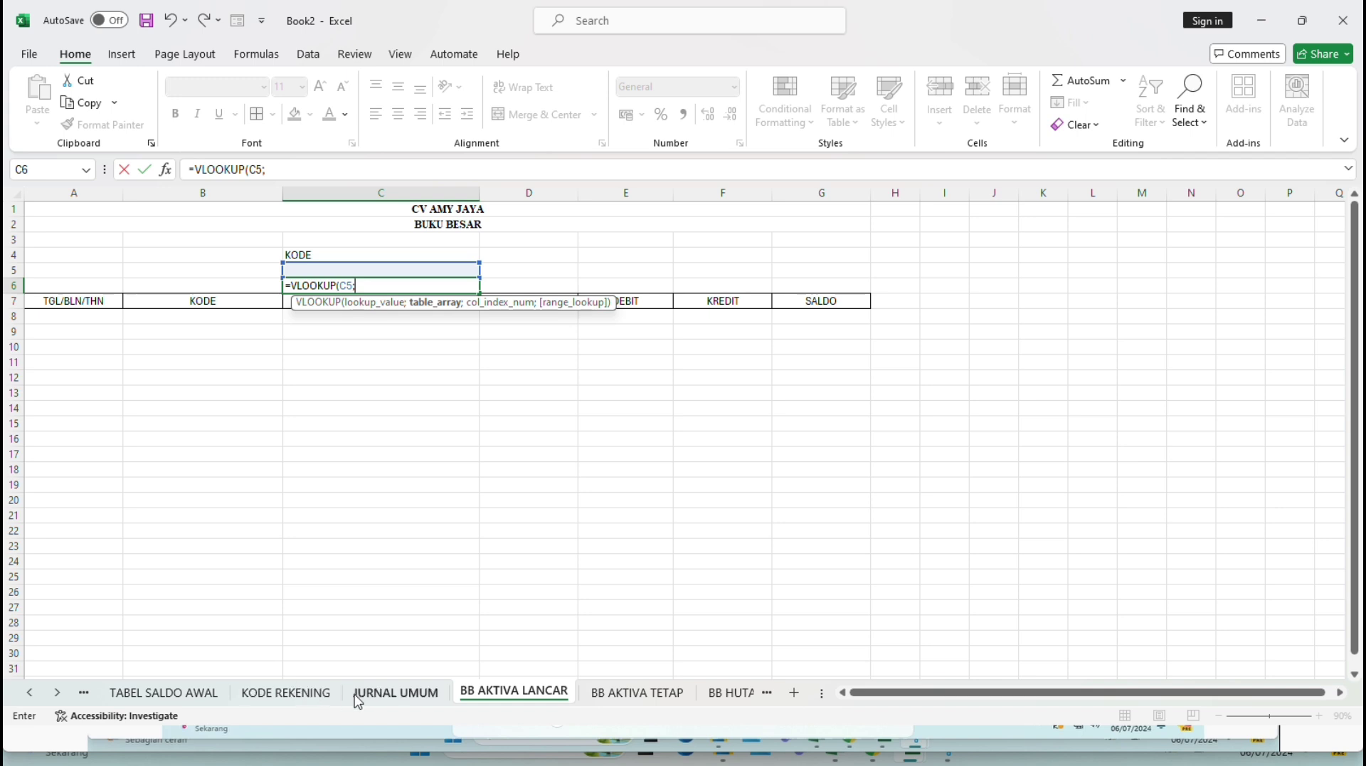
- Finish the C6 VLOOKUP with the absolute table range $A$4:$B$17 on the KODE REKENING sheet and column index 2
left_click(312, 693)
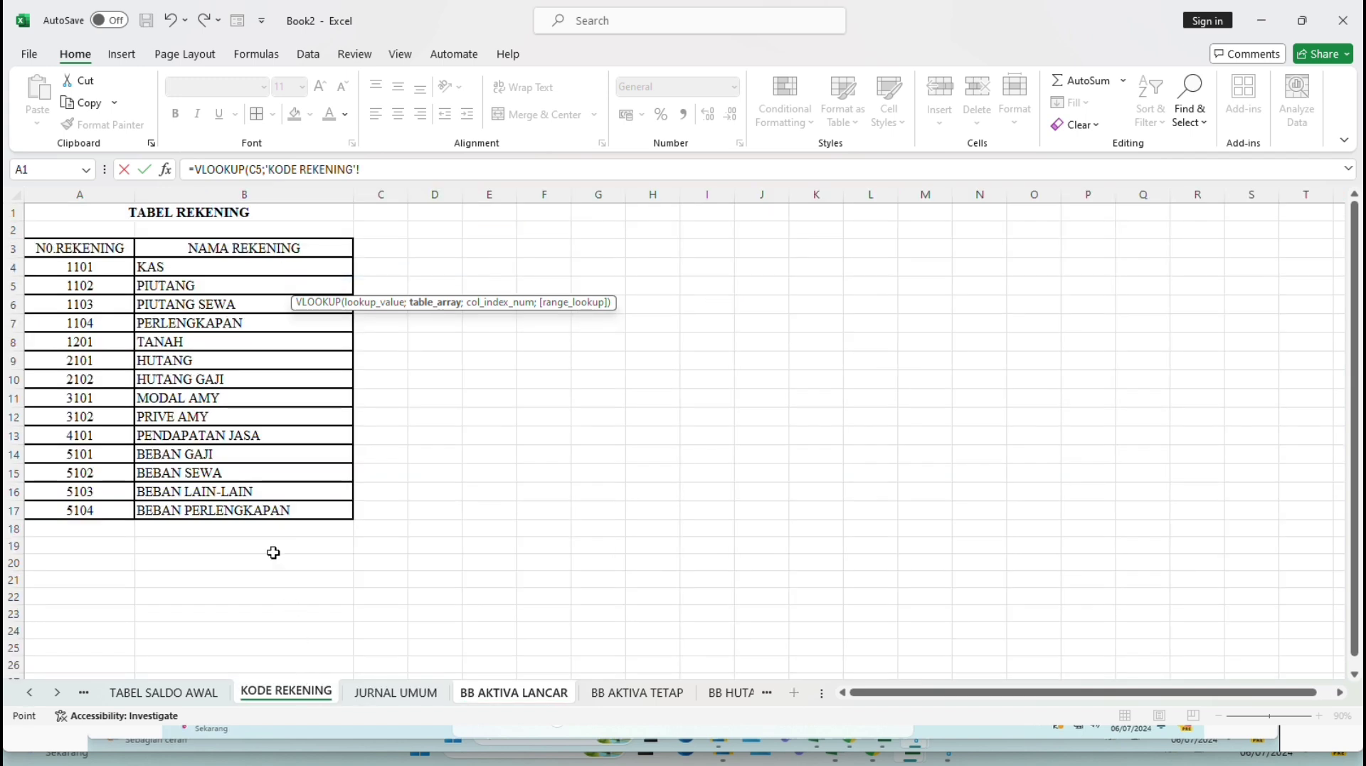
left_click_drag(82, 264, 299, 510)
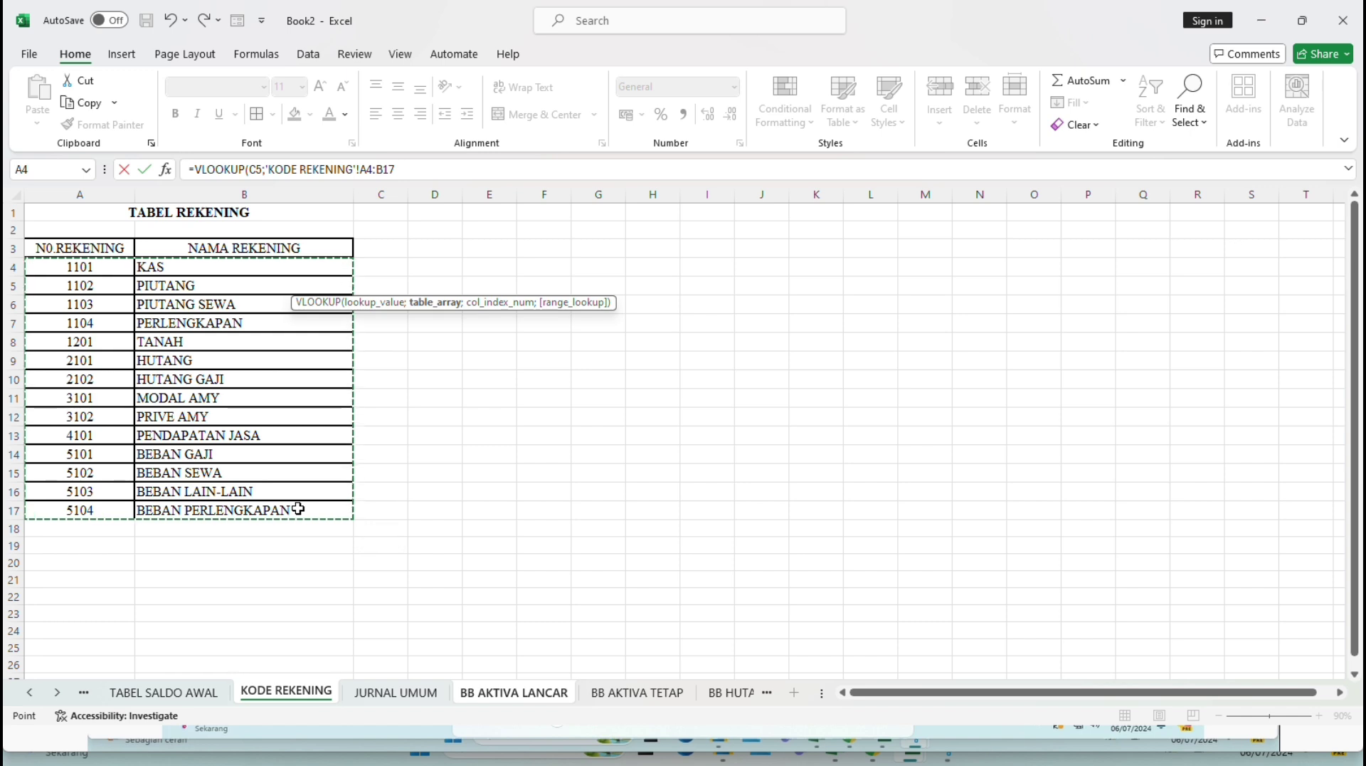
key("F4")
type(";")
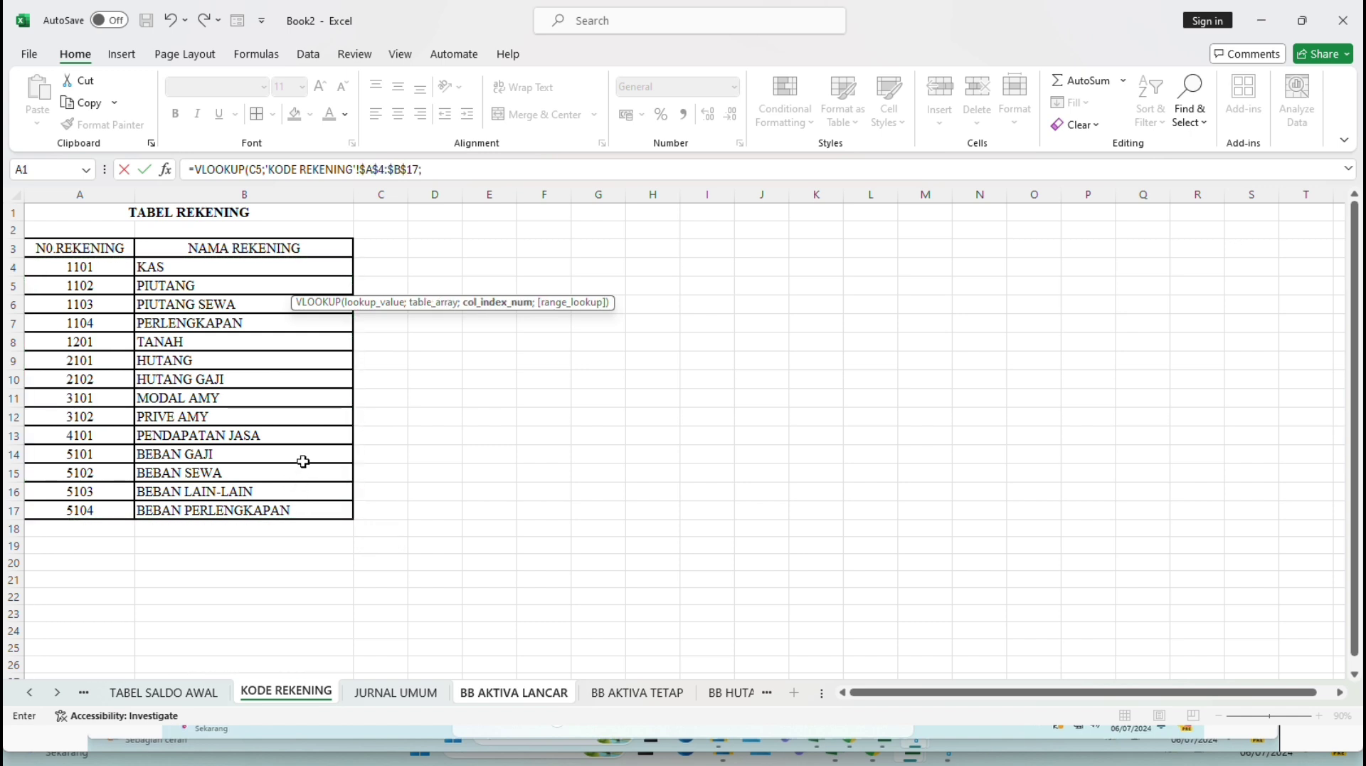
type("2")
key("Return")
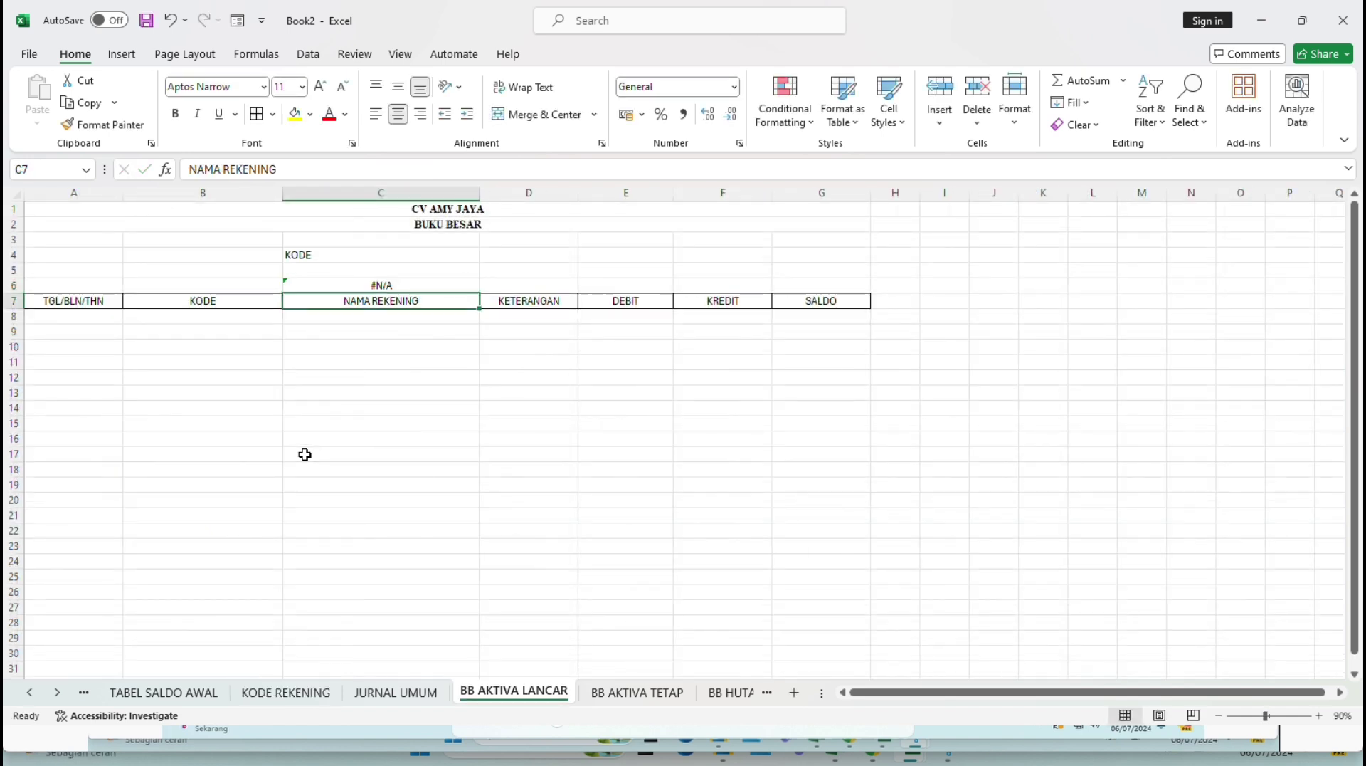
- Enter the account code 1101 in cell C5, below the KODE label on the BB AKTIVA LANCAR sheet
left_click(314, 271)
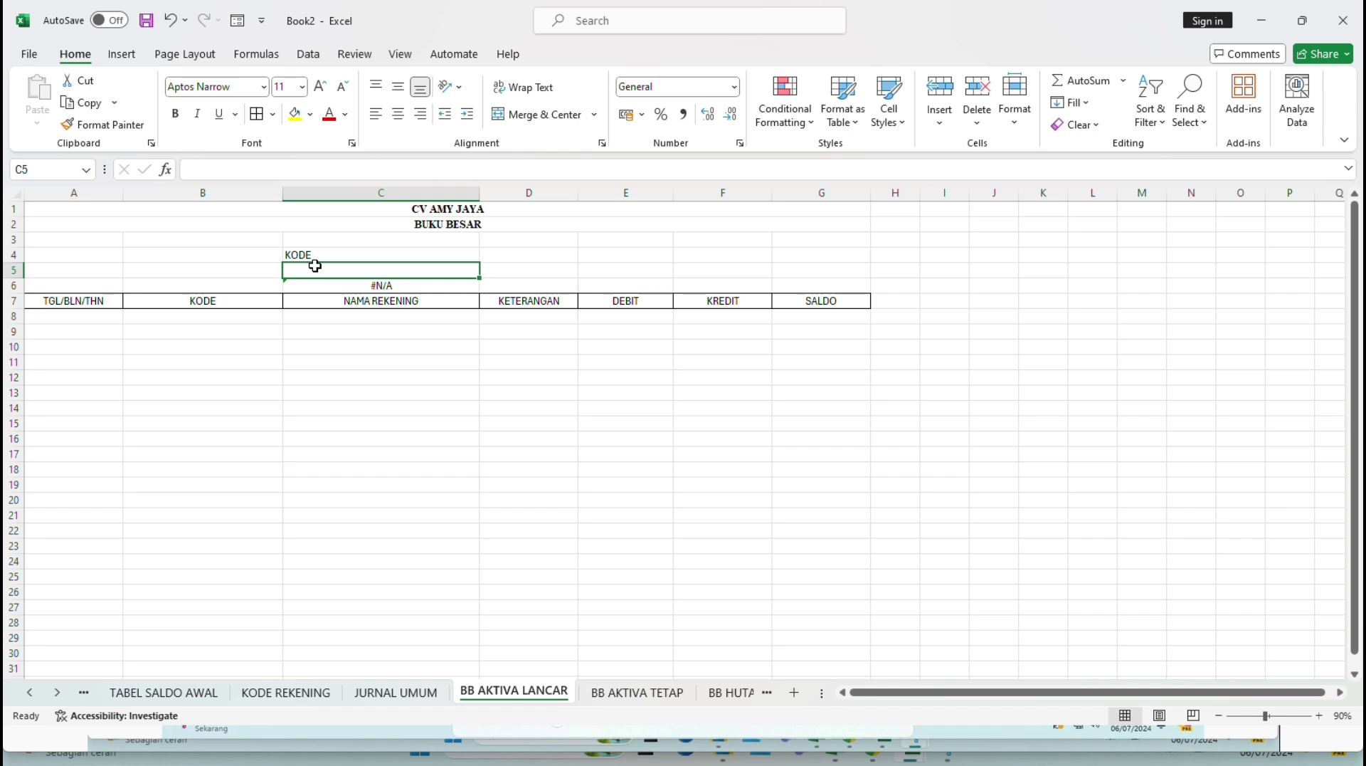
type("1101")
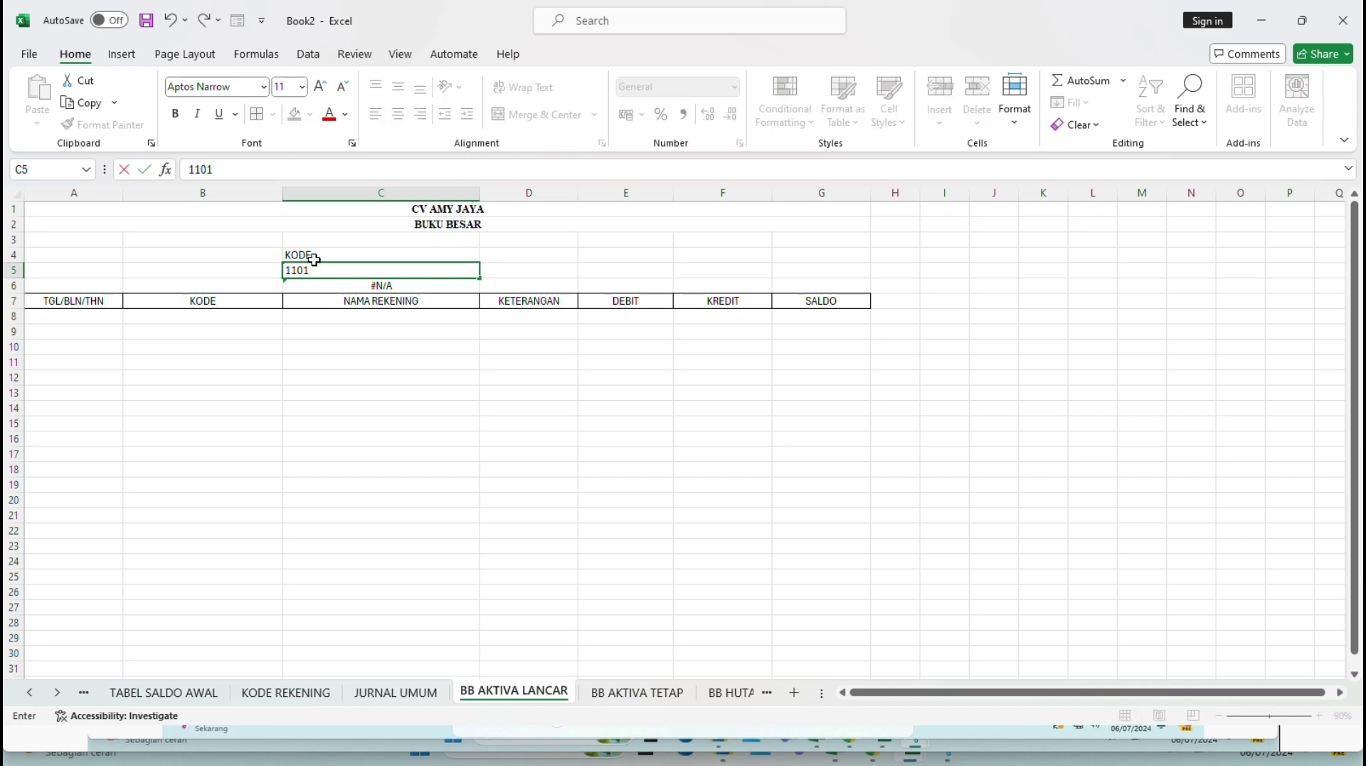
key("Return")
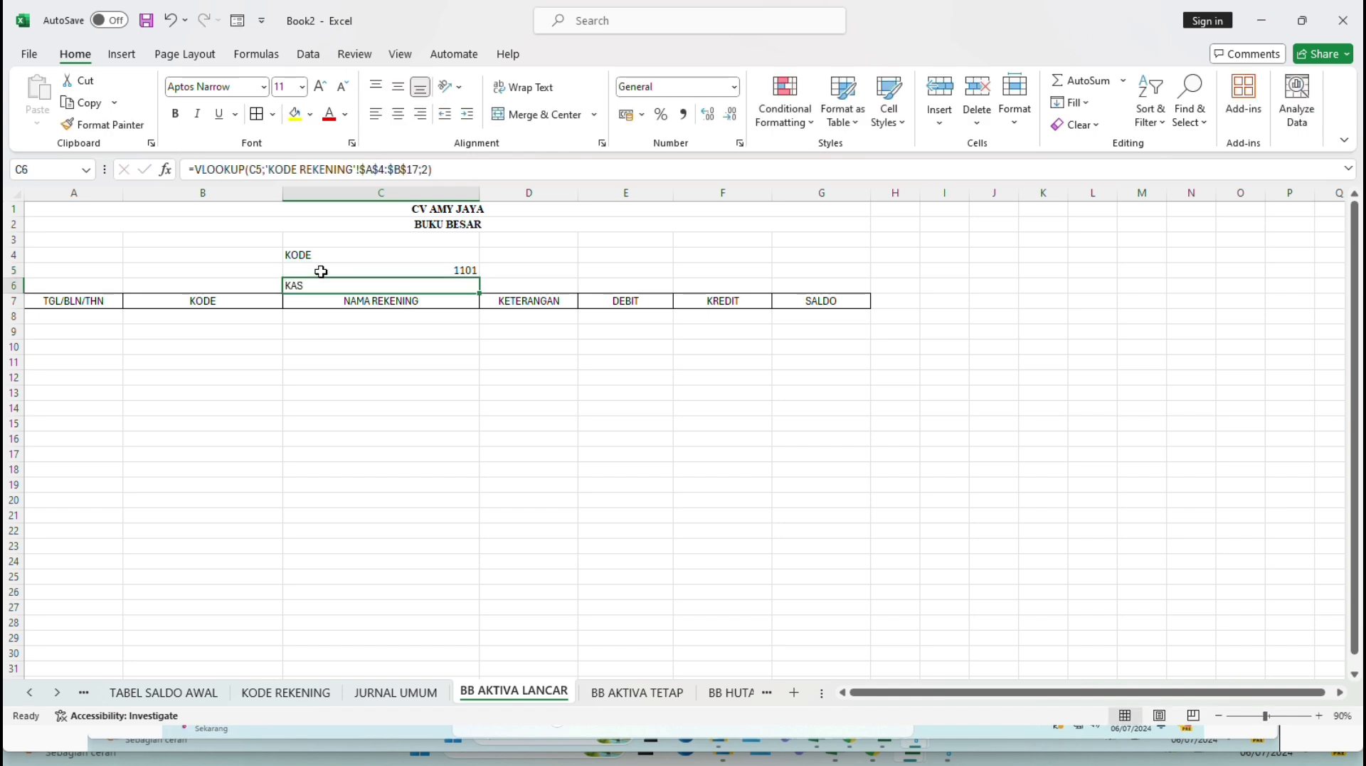
- Start an Advanced Filter from cell C8, accepting the first row as labels, and set it to copy to another location
left_click(353, 307)
left_click(354, 316)
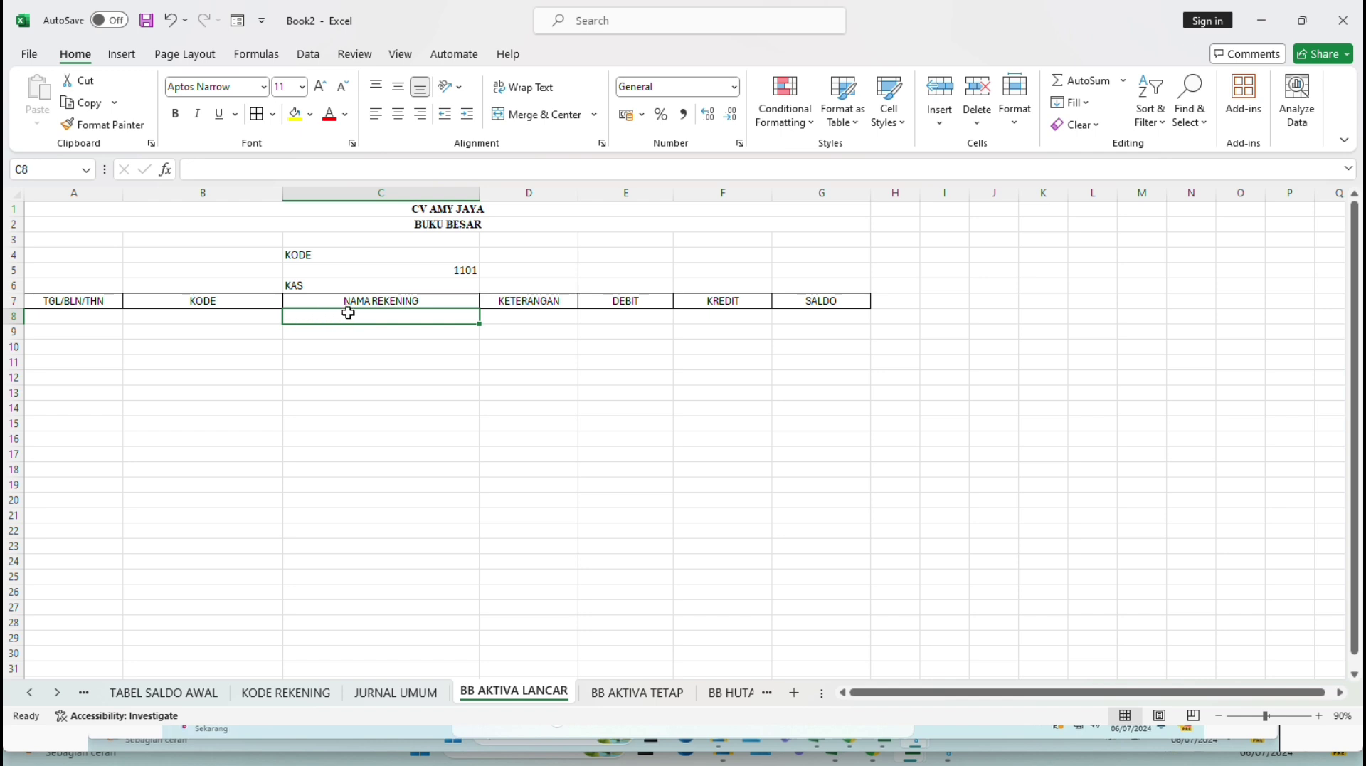
left_click(311, 58)
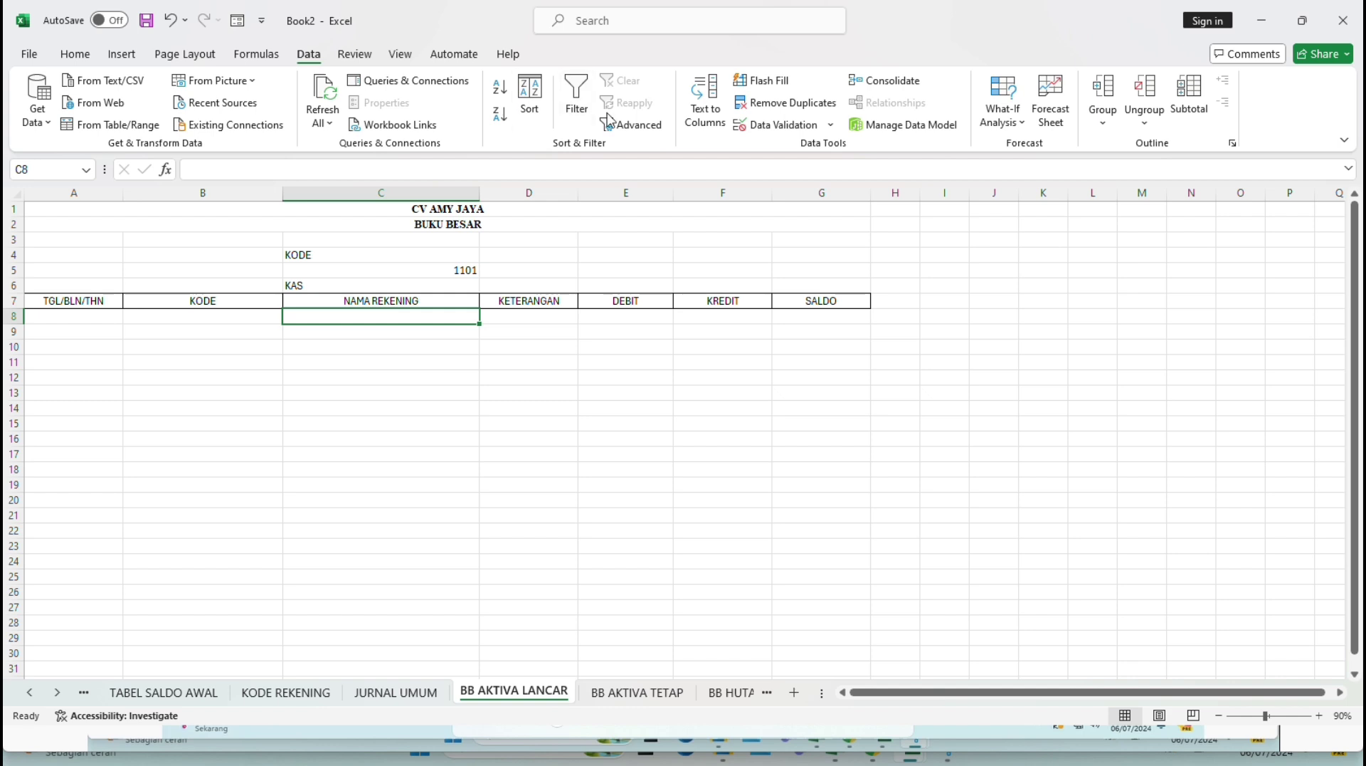
left_click(646, 128)
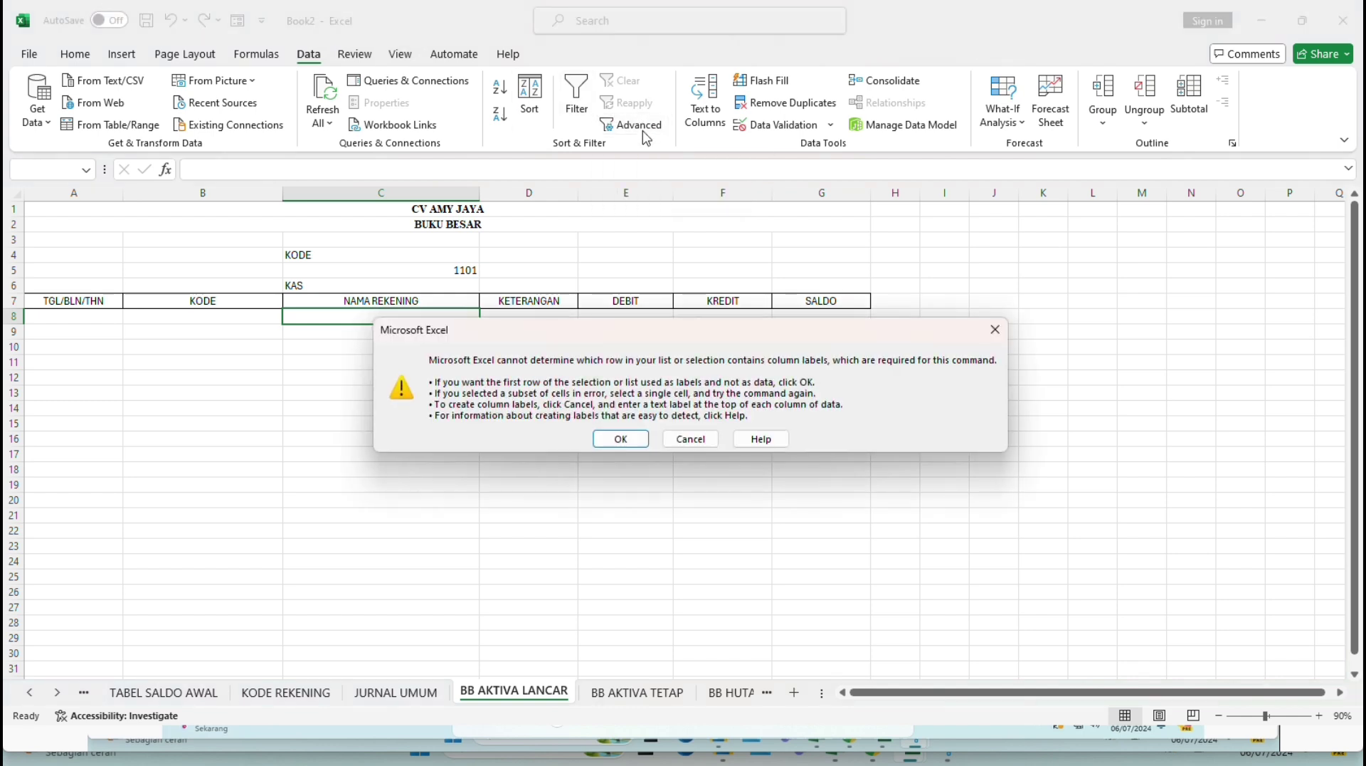
left_click(621, 438)
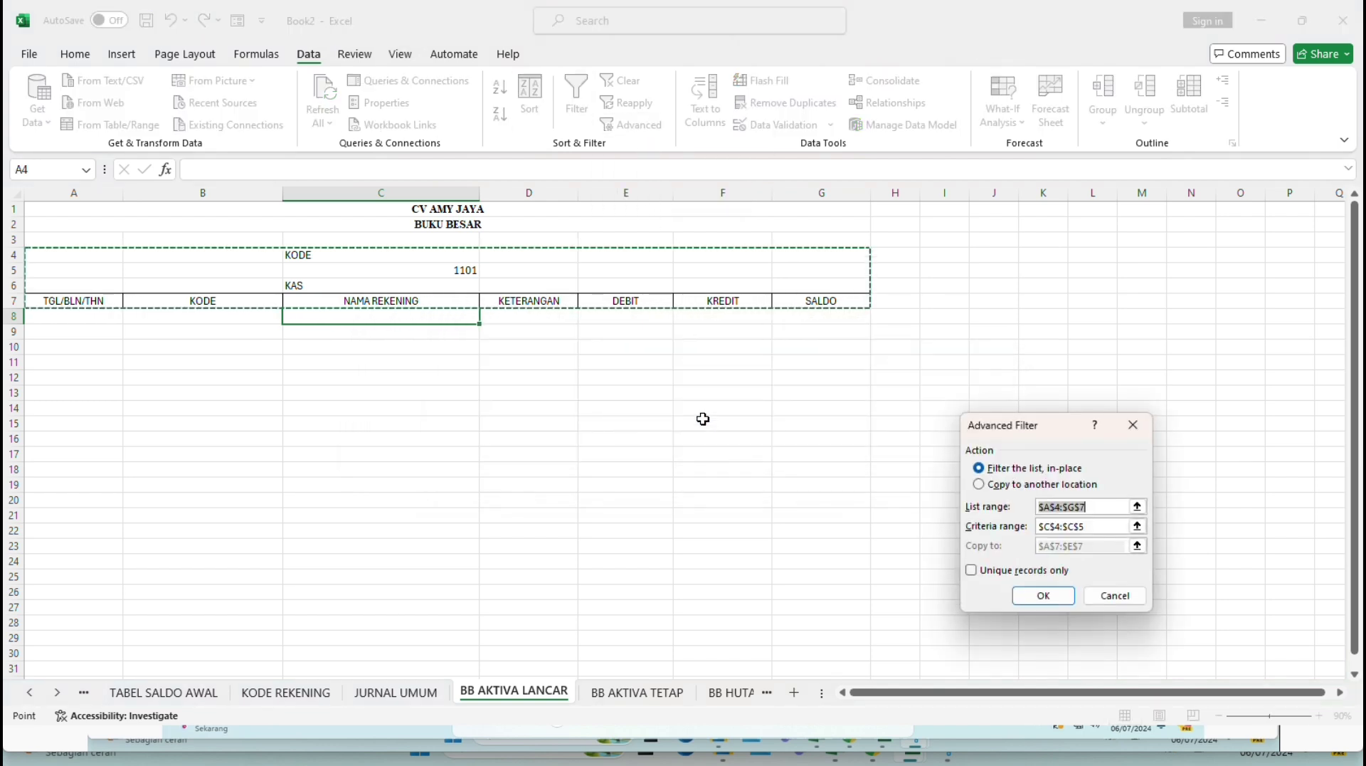
left_click(979, 485)
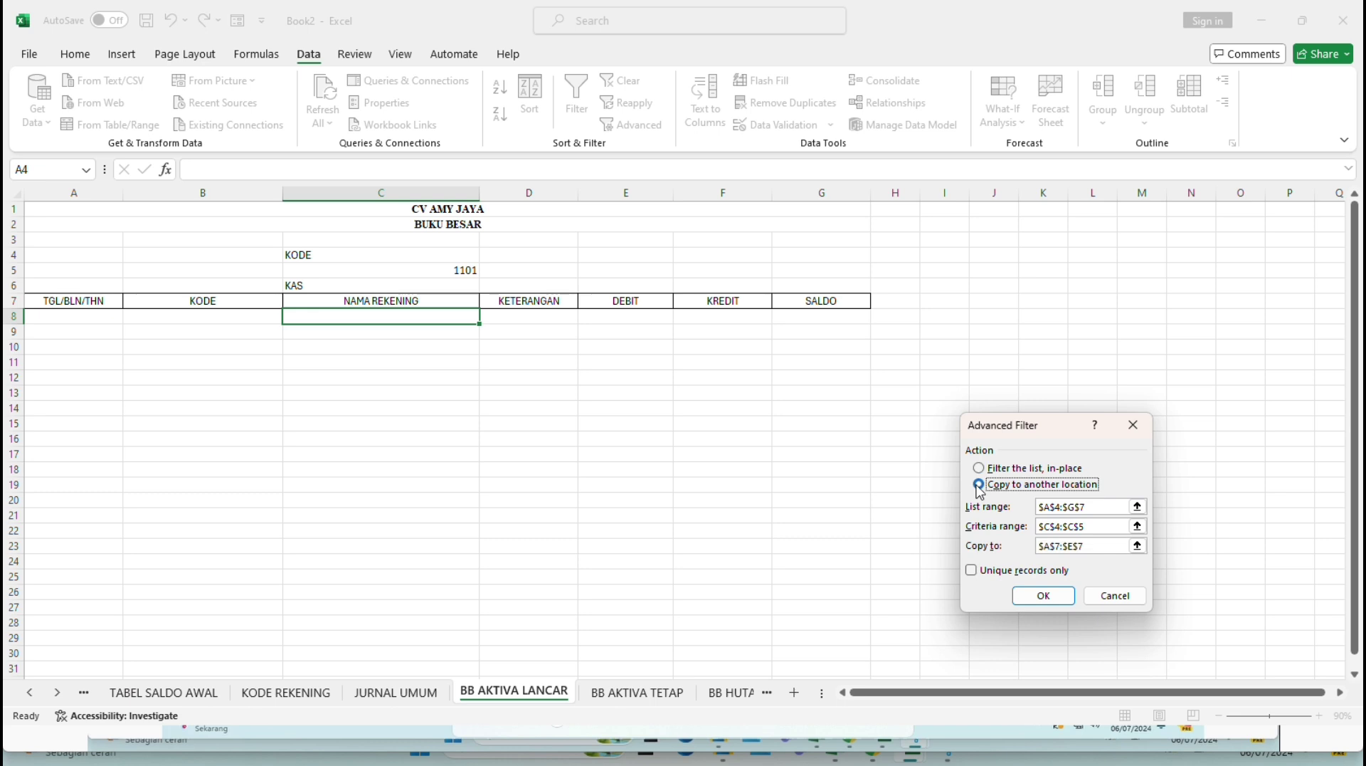
- Replace the filter's list range with the journal table $A$5:$F$21 on the JURNAL UMUM sheet, headers included and TOTAL row excluded
left_click(1104, 505)
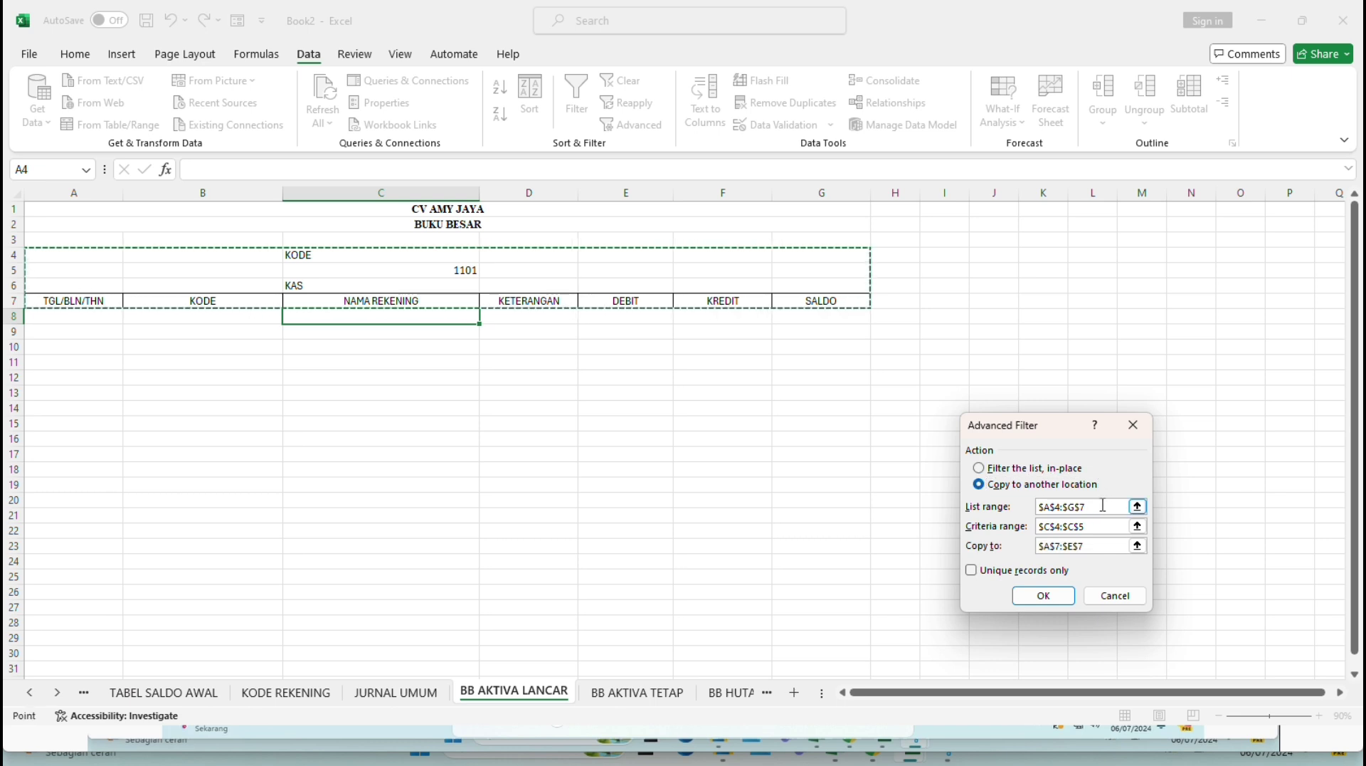
key("BackSpace")
key("BackSpace")
key("BackSpace")
key("BackSpace")
key("BackSpace")
key("BackSpace")
key("BackSpace")
key("BackSpace")
key("BackSpace")
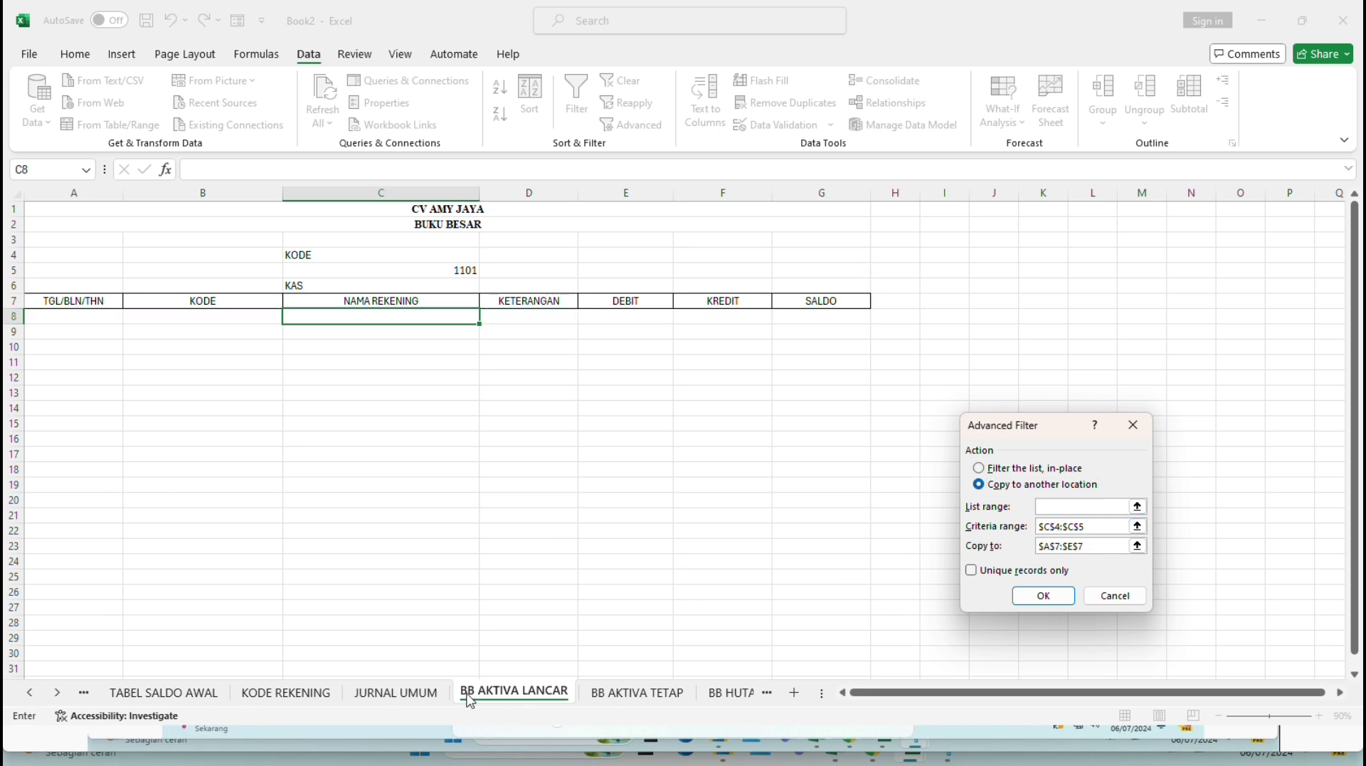
left_click(396, 691)
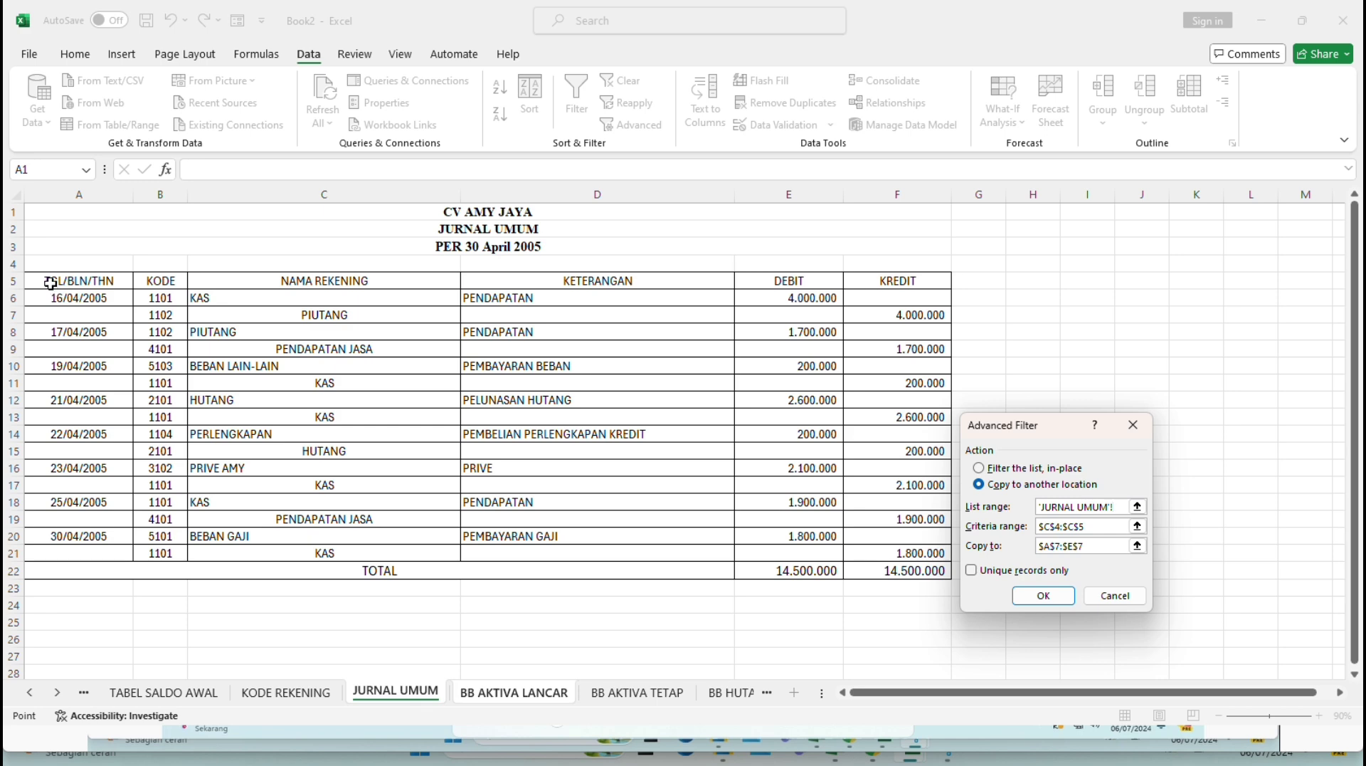
left_click_drag(51, 283, 935, 552)
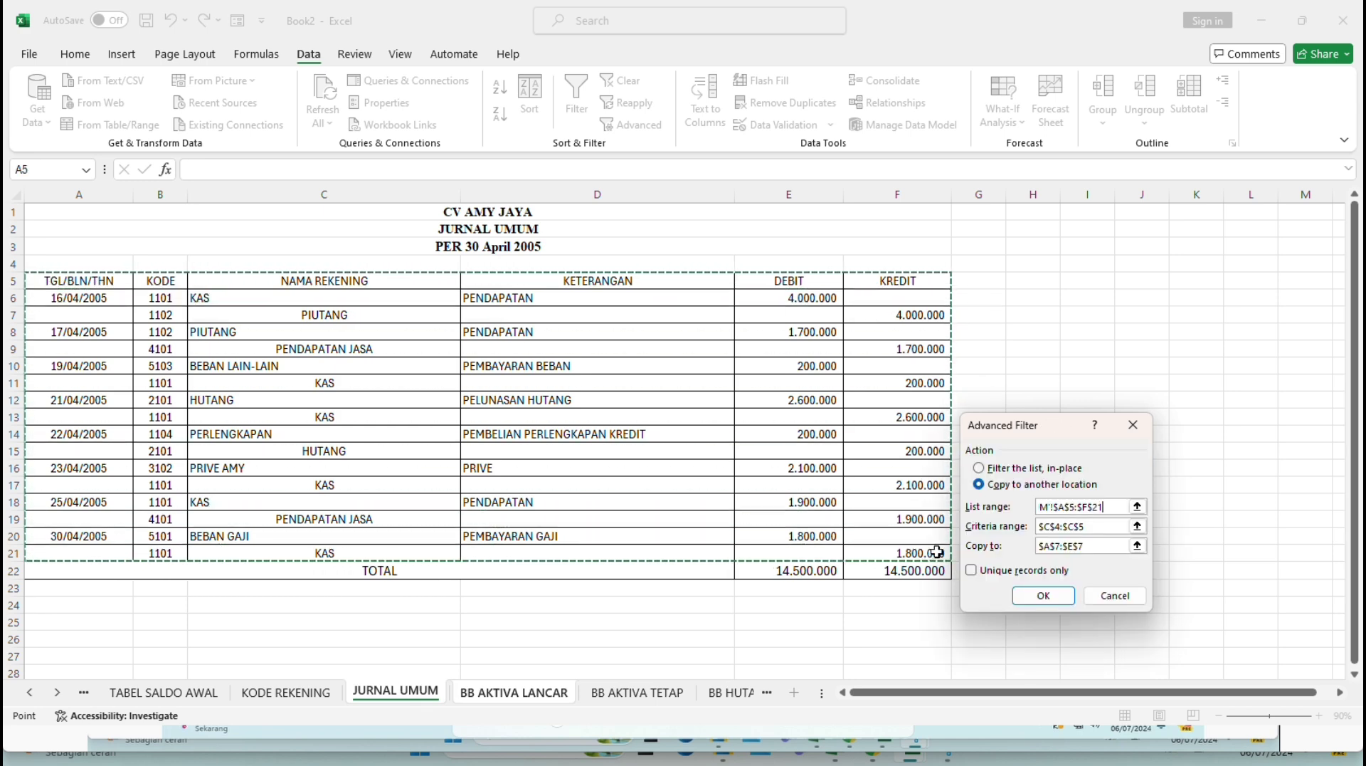
- Replace the filter's criteria range with cells C4:C5, the KODE label and its account code, on the BB AKTIVA LANCAR sheet
left_click(1086, 527)
key("BackSpace")
key("BackSpace")
key("BackSpace")
key("BackSpace")
key("BackSpace")
key("BackSpace")
key("BackSpace")
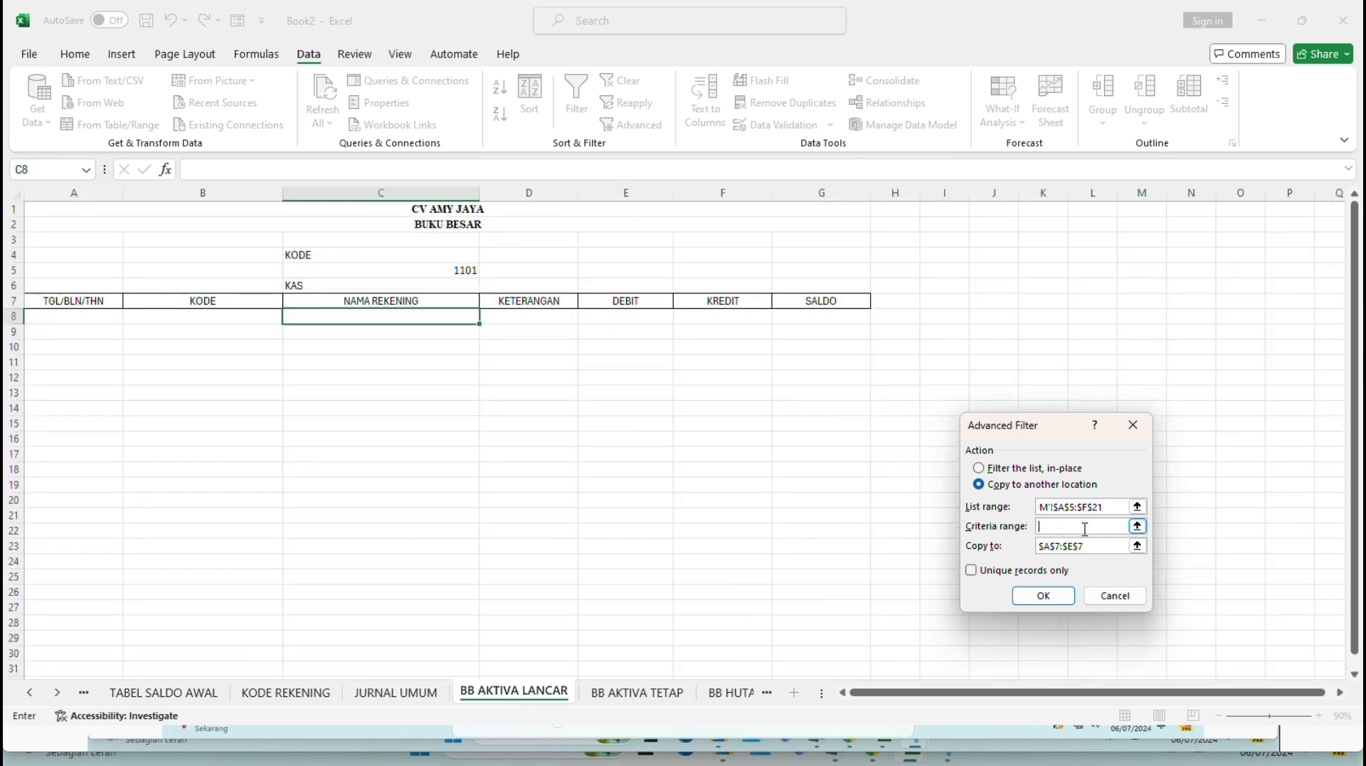
left_click_drag(311, 254, 313, 270)
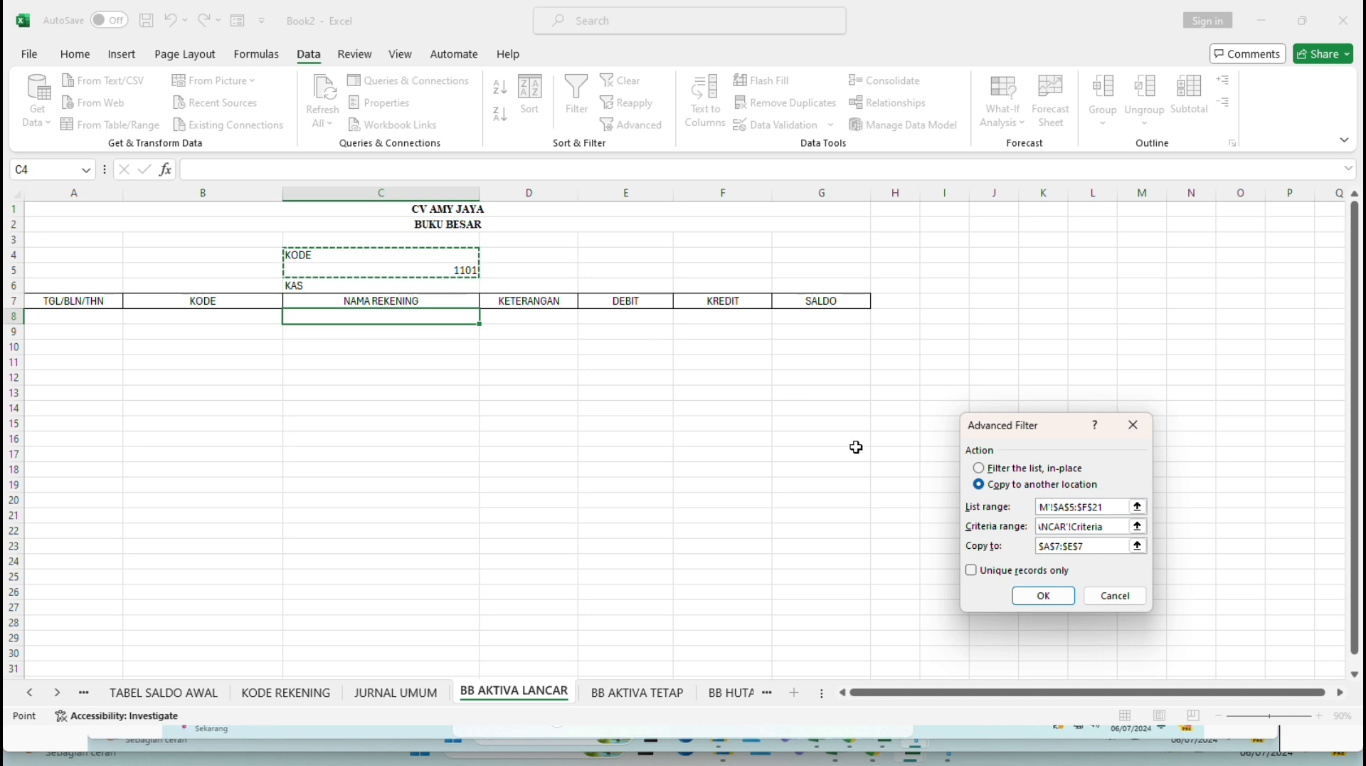
- Set the filter's copy-to range to the ledger headers $A$7:$F$7, TGL/BLN/THN through KREDIT, and run the Advanced Filter
left_click(1089, 545)
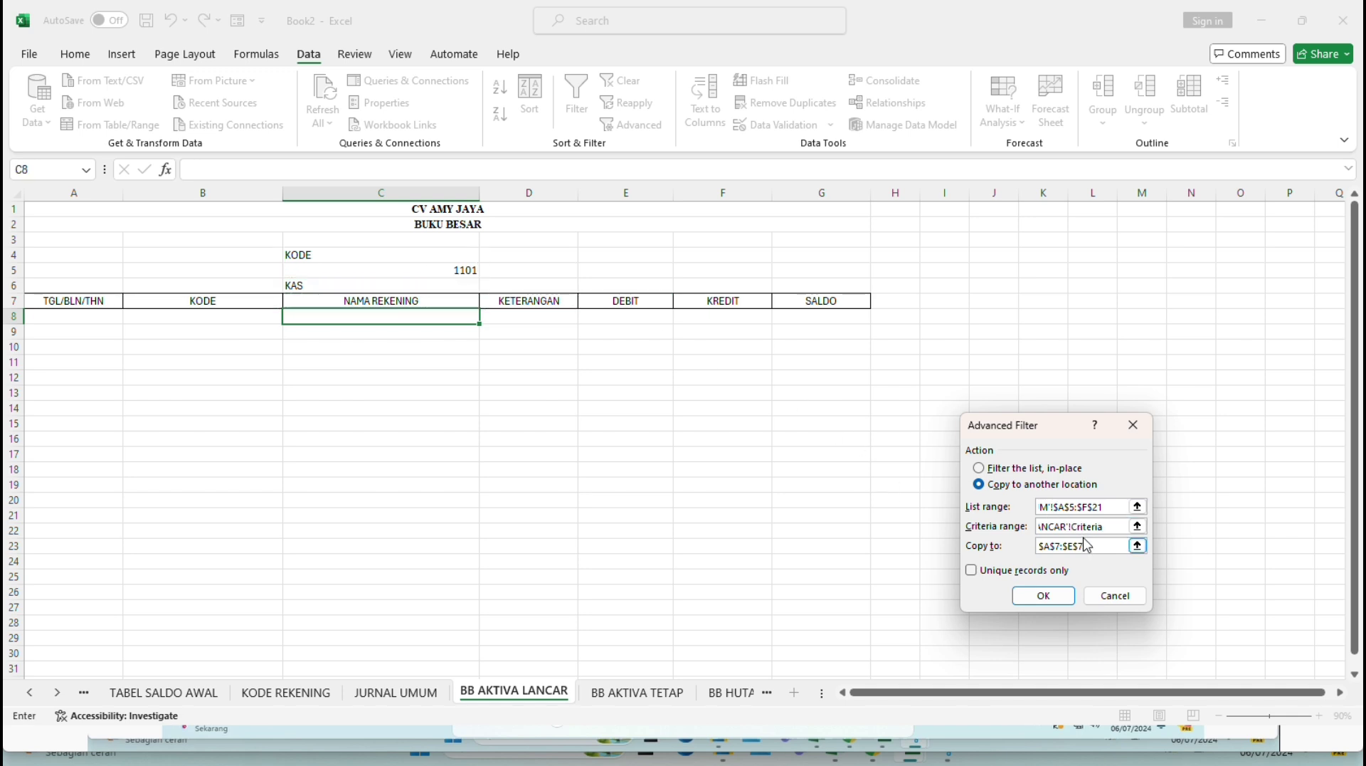
key("BackSpace")
key("BackSpace")
left_click_drag(101, 299, 734, 302)
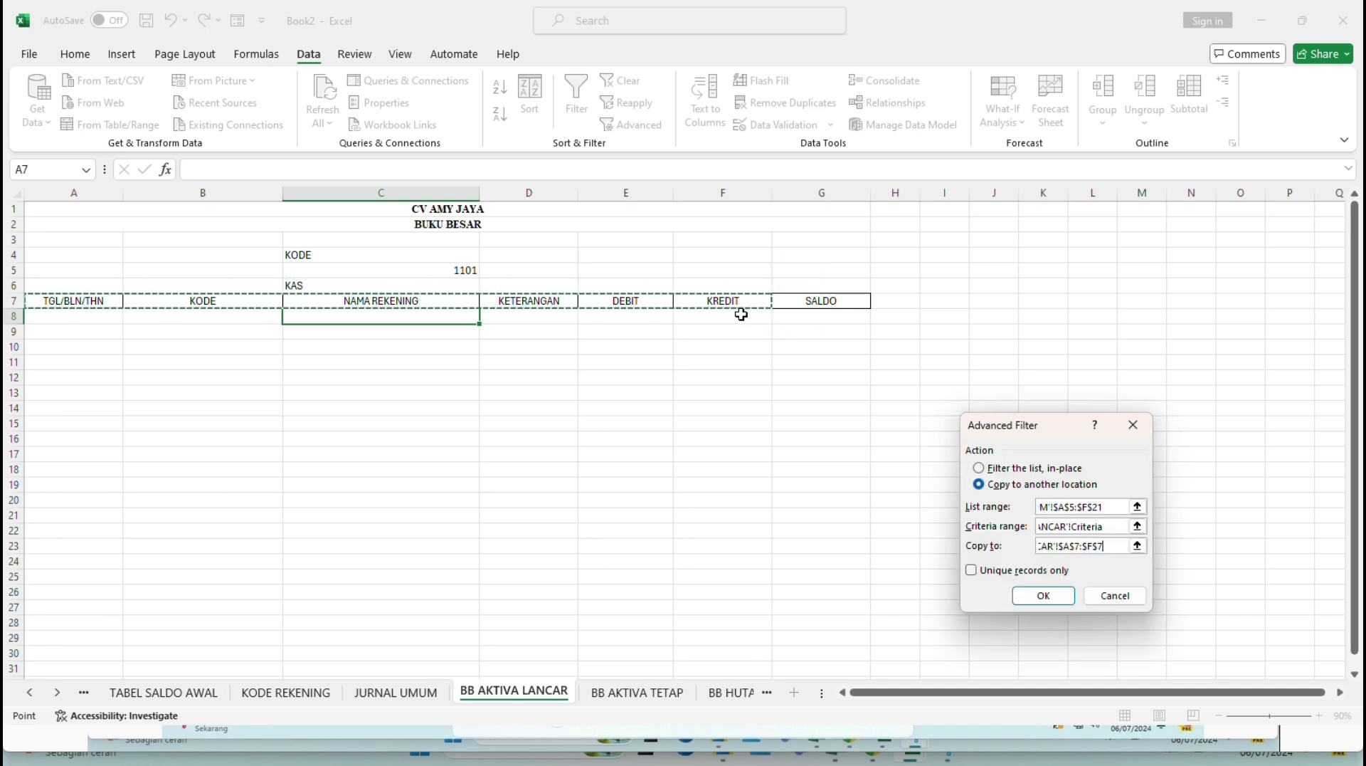
key("Return")
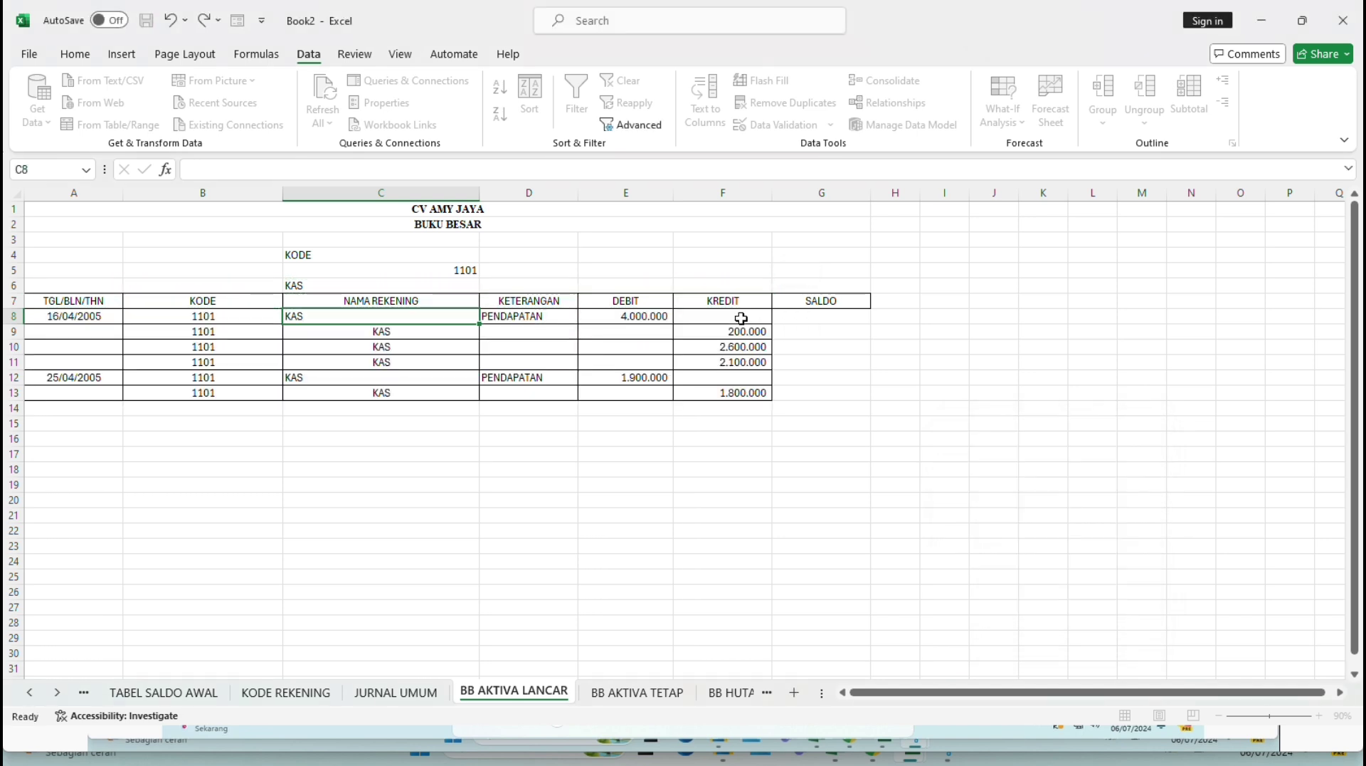
left_click(914, 373)
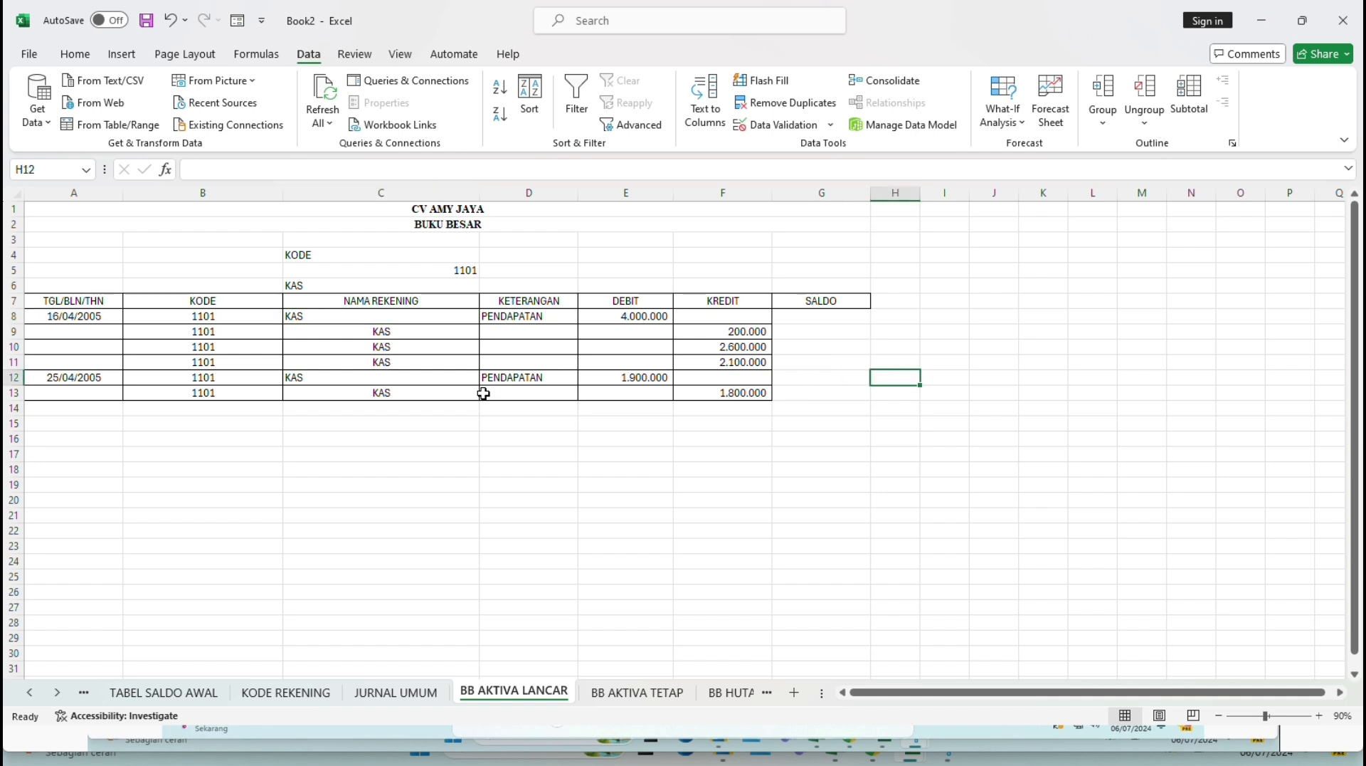
- Left-align the account names in the NAMA REKENING column, cells C8:C13
left_click_drag(298, 317, 314, 391)
left_click(63, 61)
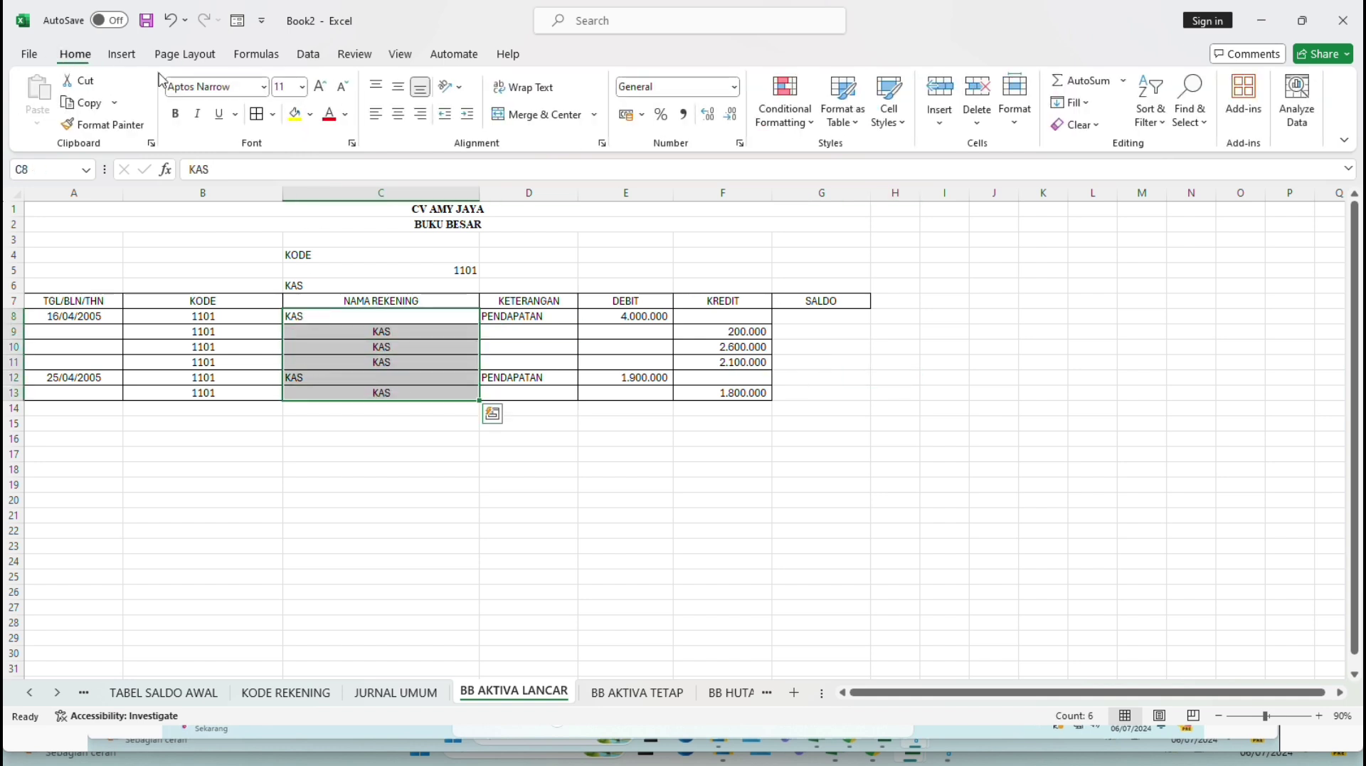
left_click(374, 116)
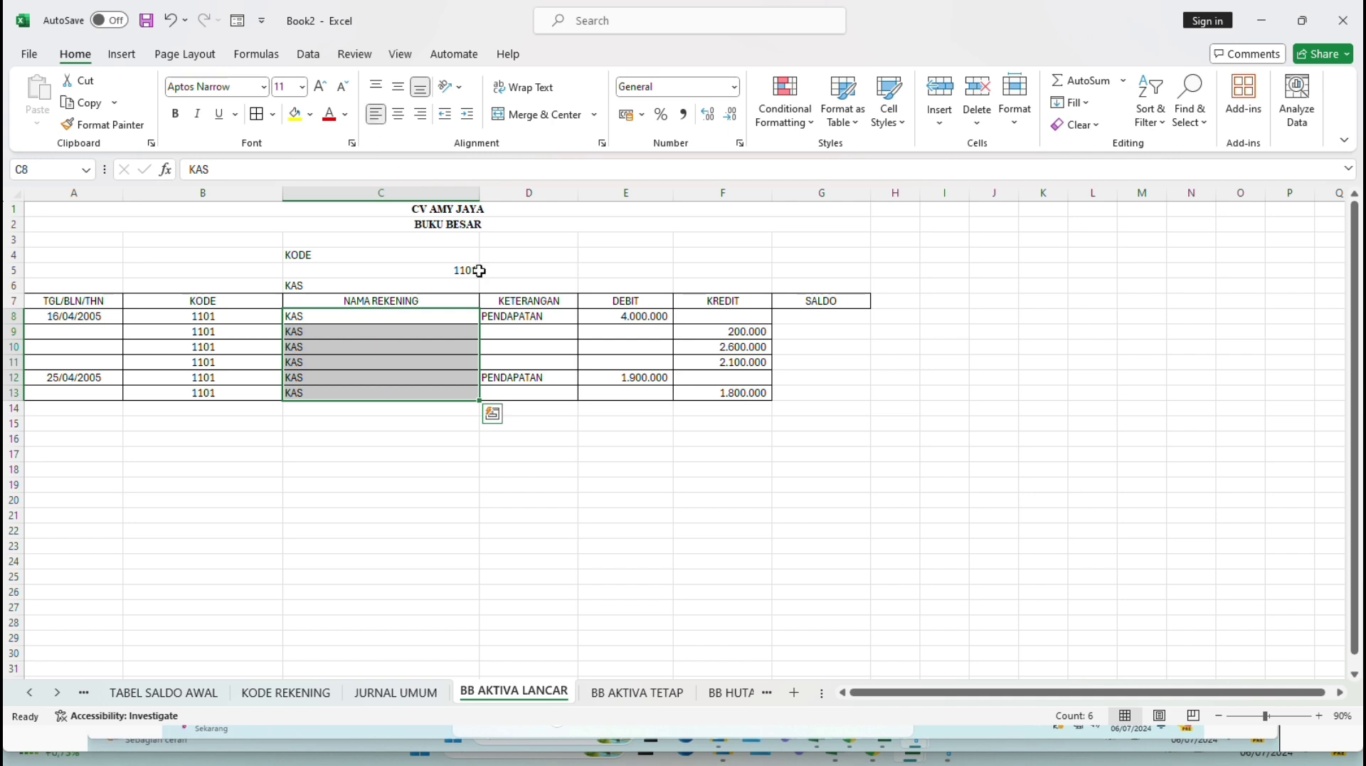
left_click(951, 321)
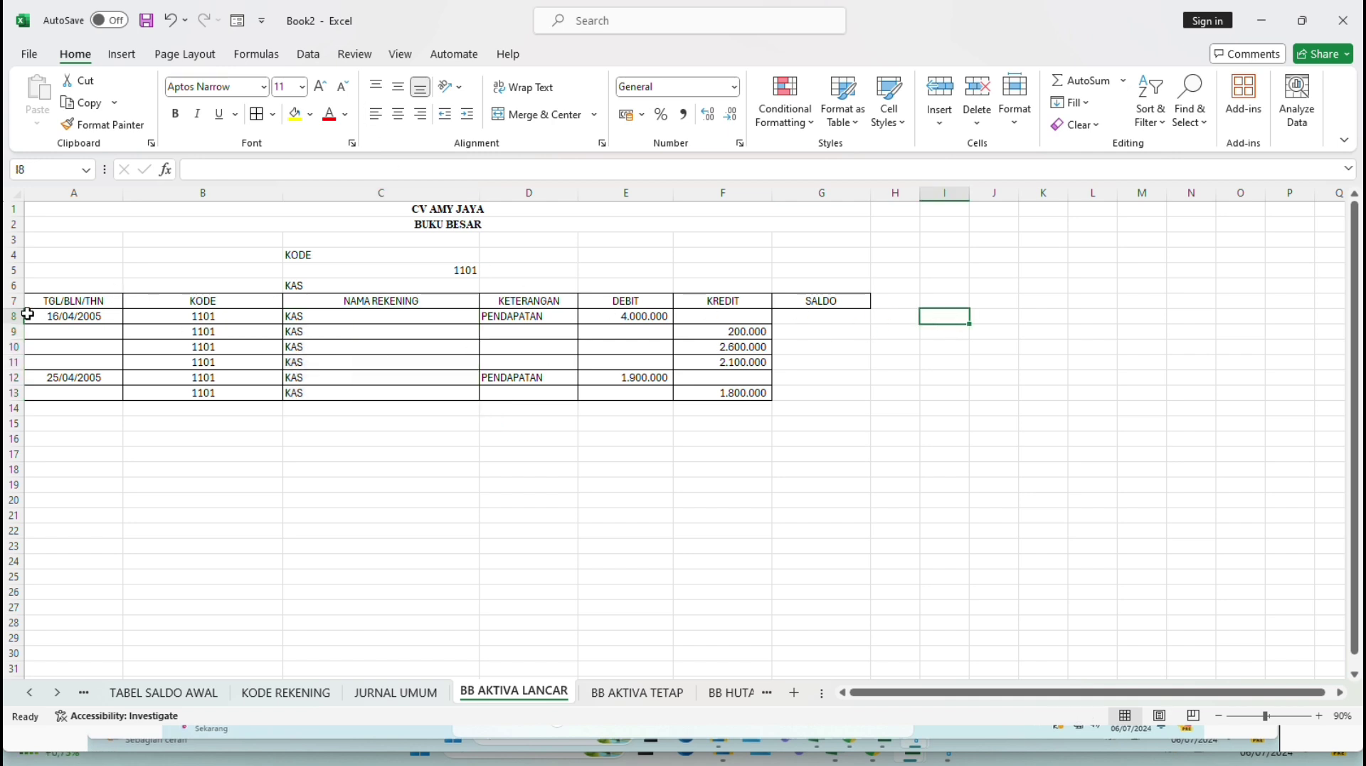
- Check the KAS opening balance on the TABEL SALDO AWAL sheet and insert an empty row 8 below the BB AKTIVA LANCAR ledger headers
left_click(157, 694)
left_click(380, 304)
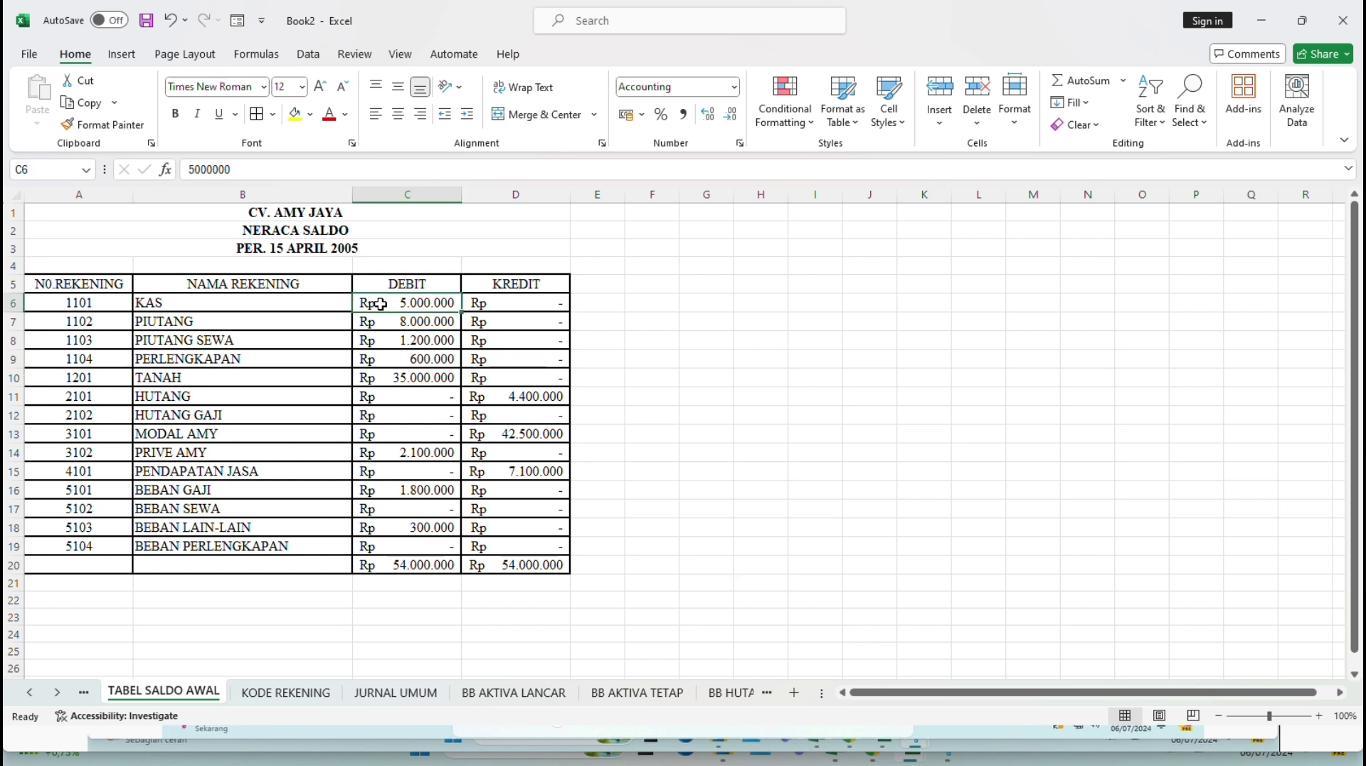
left_click(526, 694)
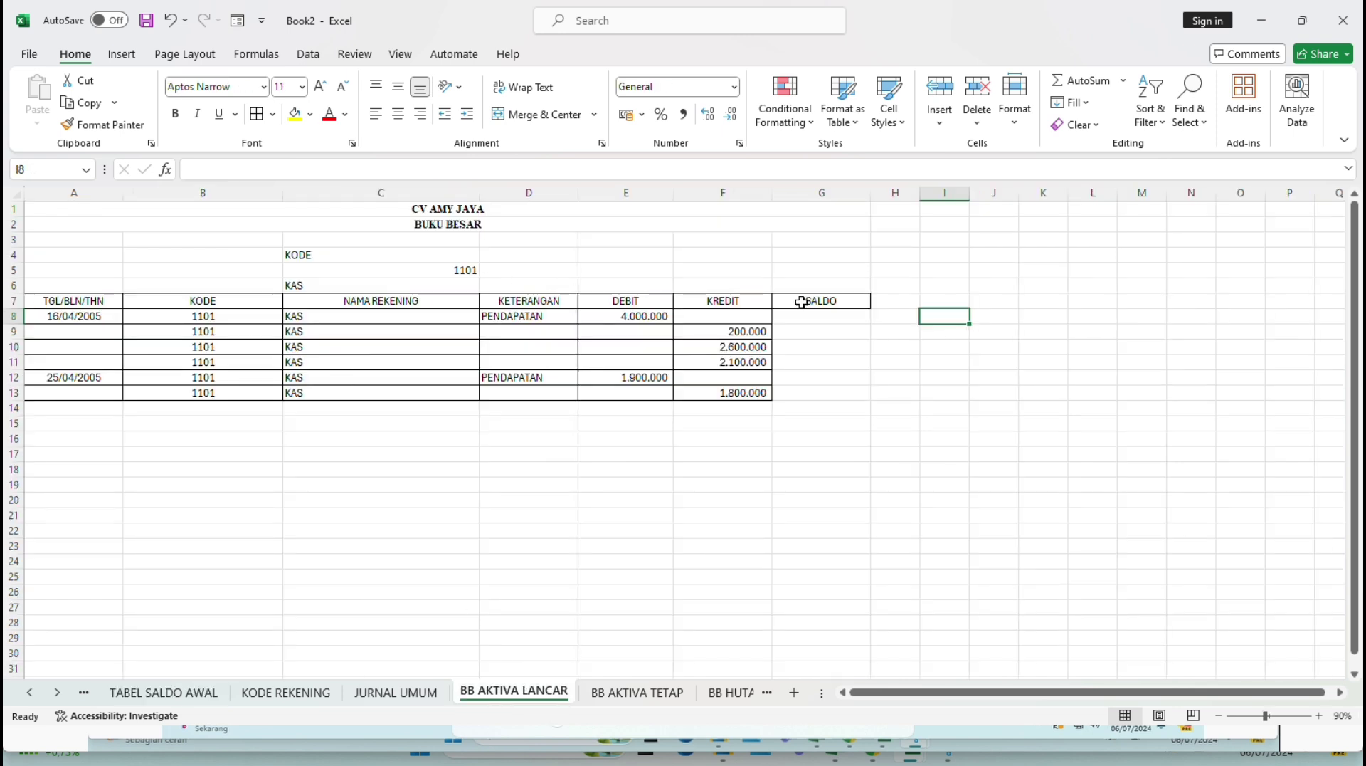
left_click(8, 317)
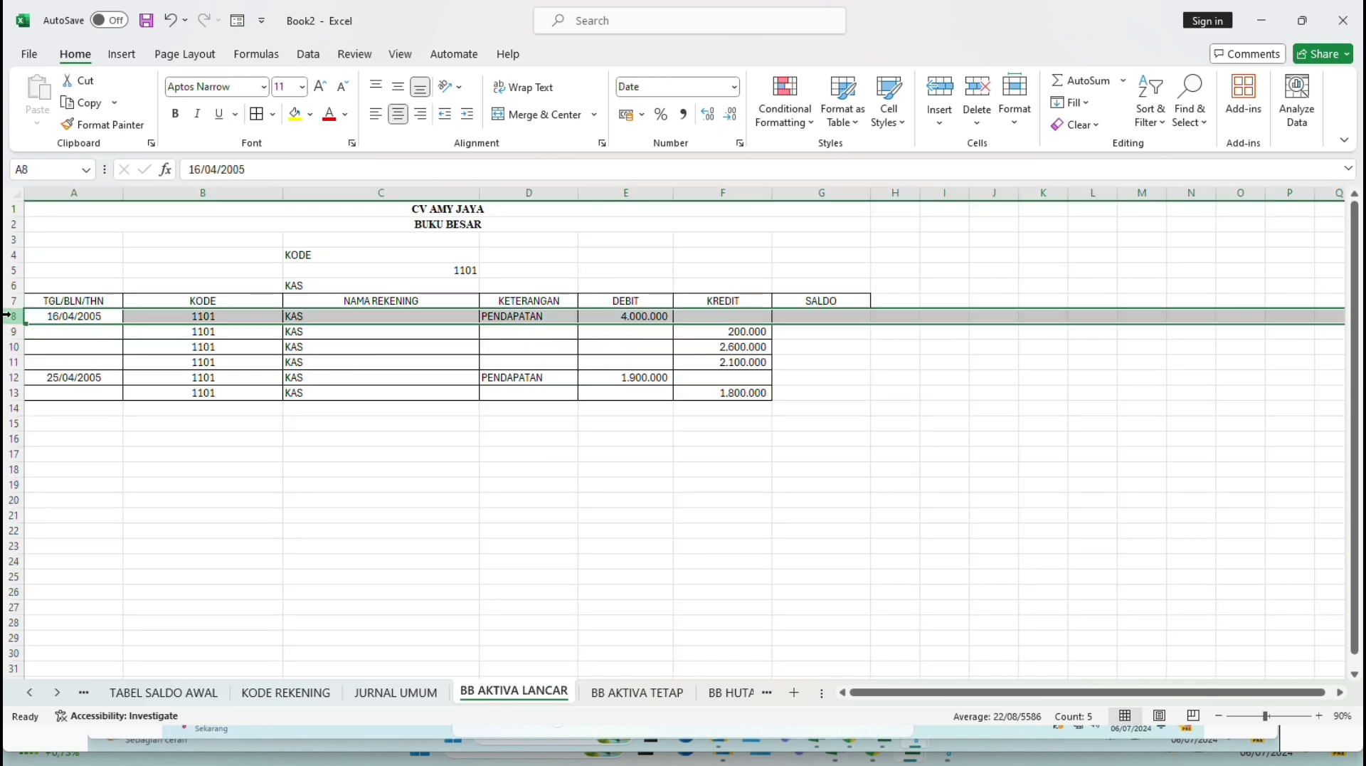
left_click(940, 88)
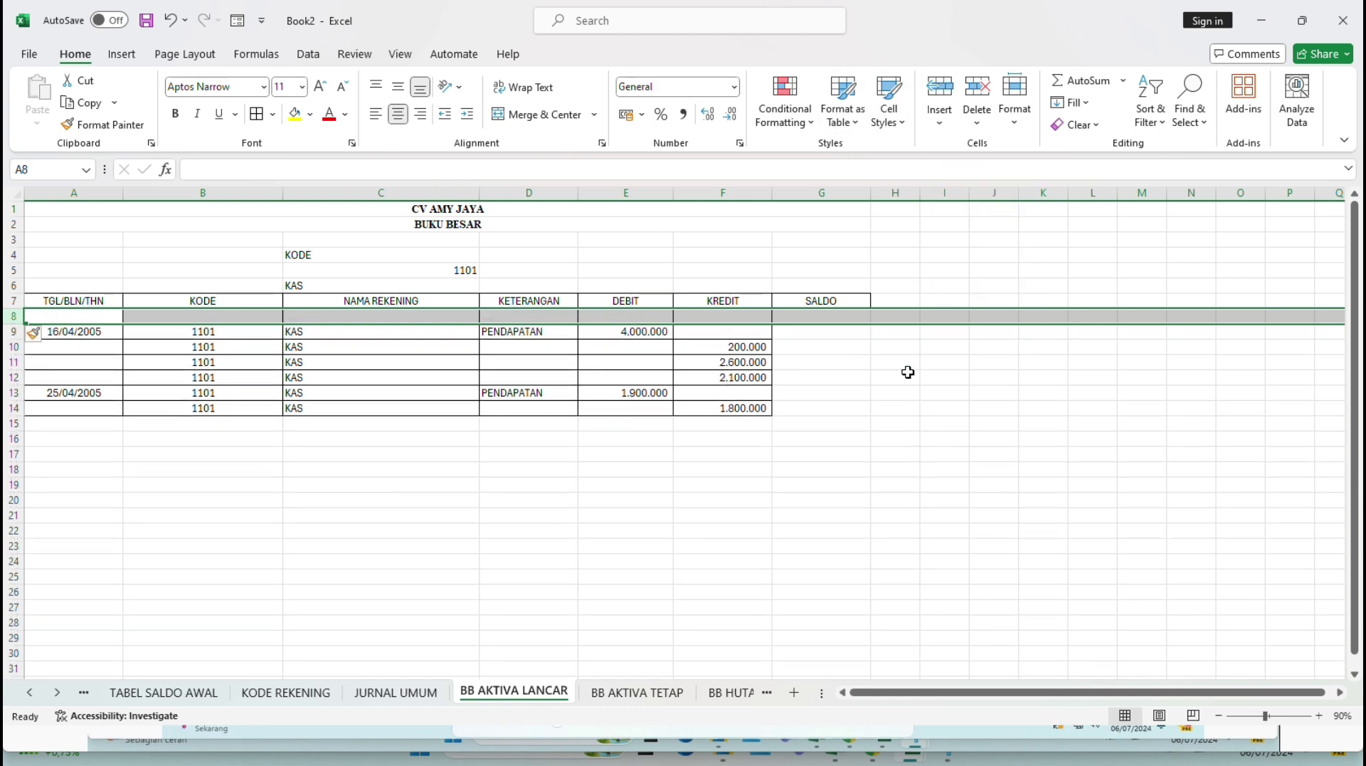
left_click(908, 372)
- Enter the KAS opening balance of 5000000 in the DEBIT column of the new row, cell E8
left_click(596, 312)
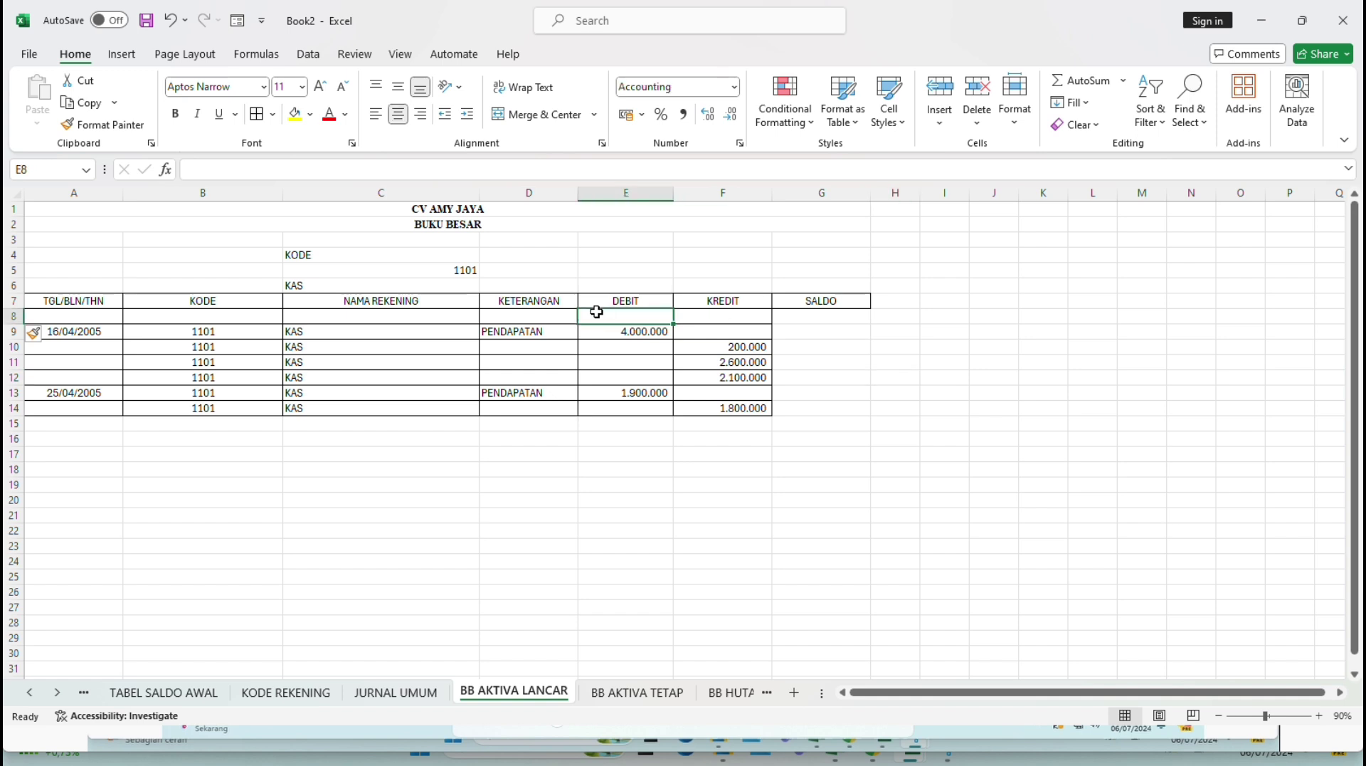
type("5")
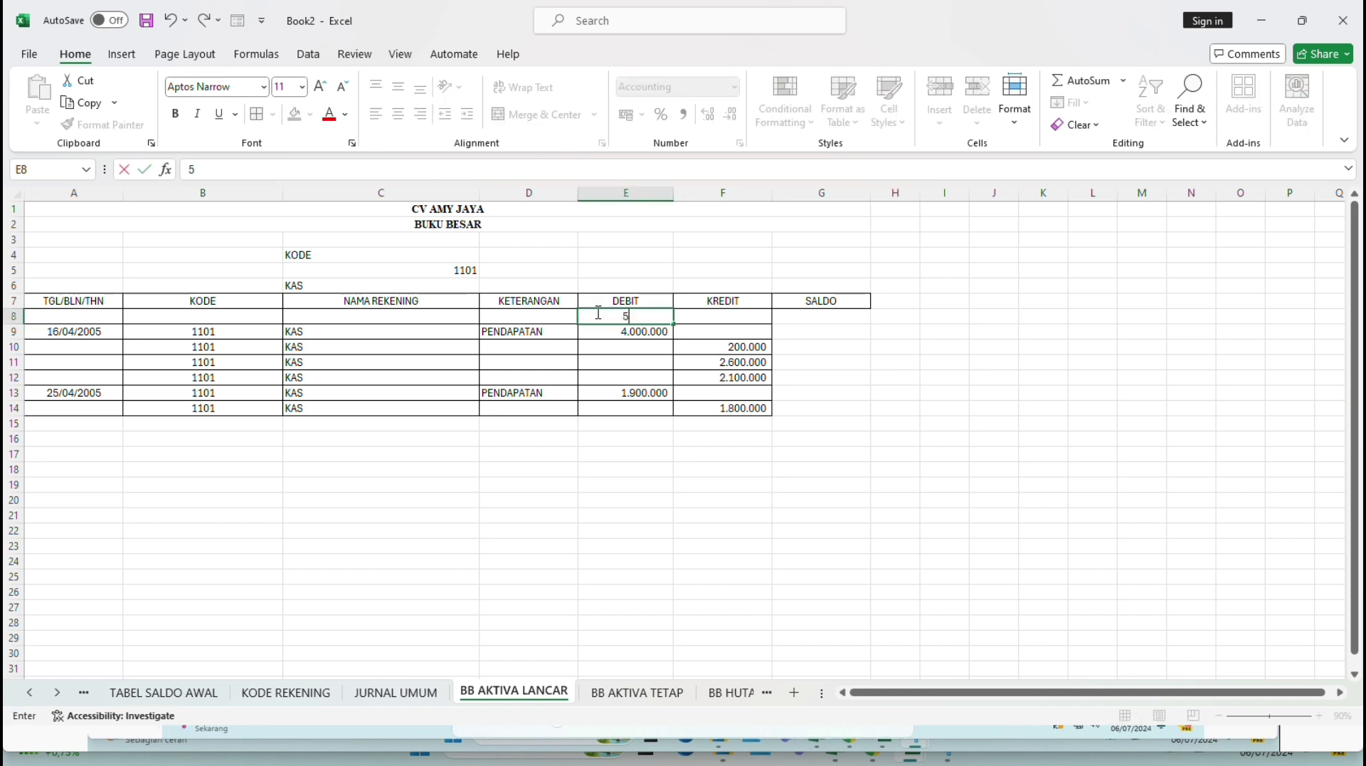
type("000000")
key("Tab")
- Set the opening SALDO in G8 equal to the debit amount in E8
key("Tab")
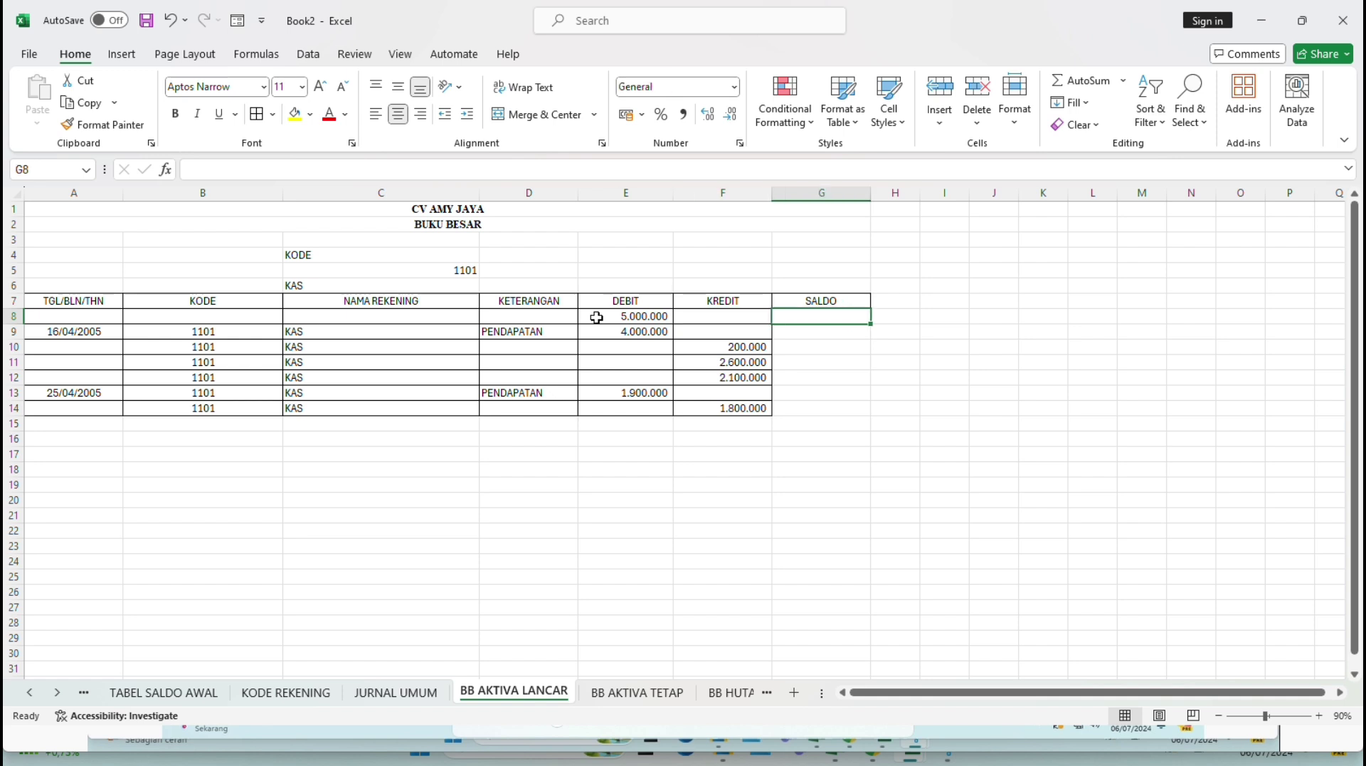
type("=")
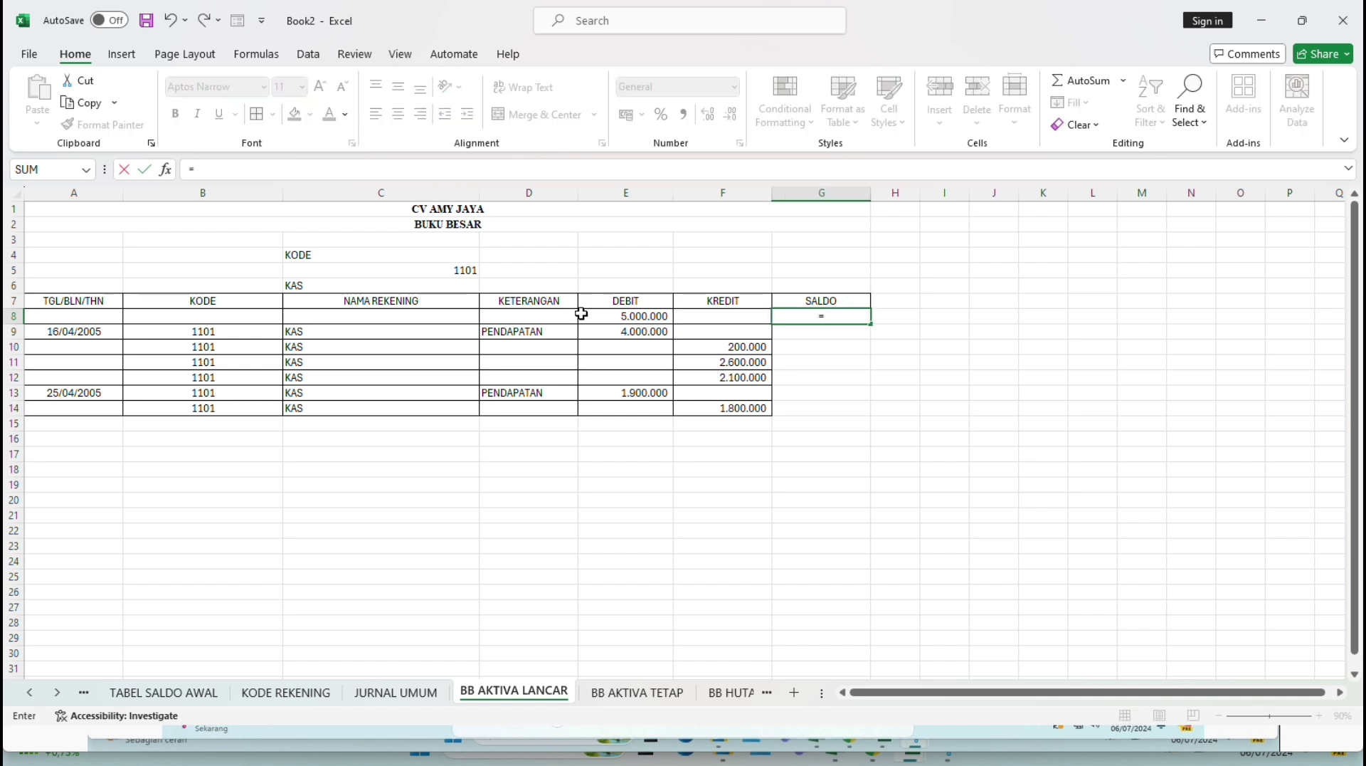
left_click(602, 314)
key("Return")
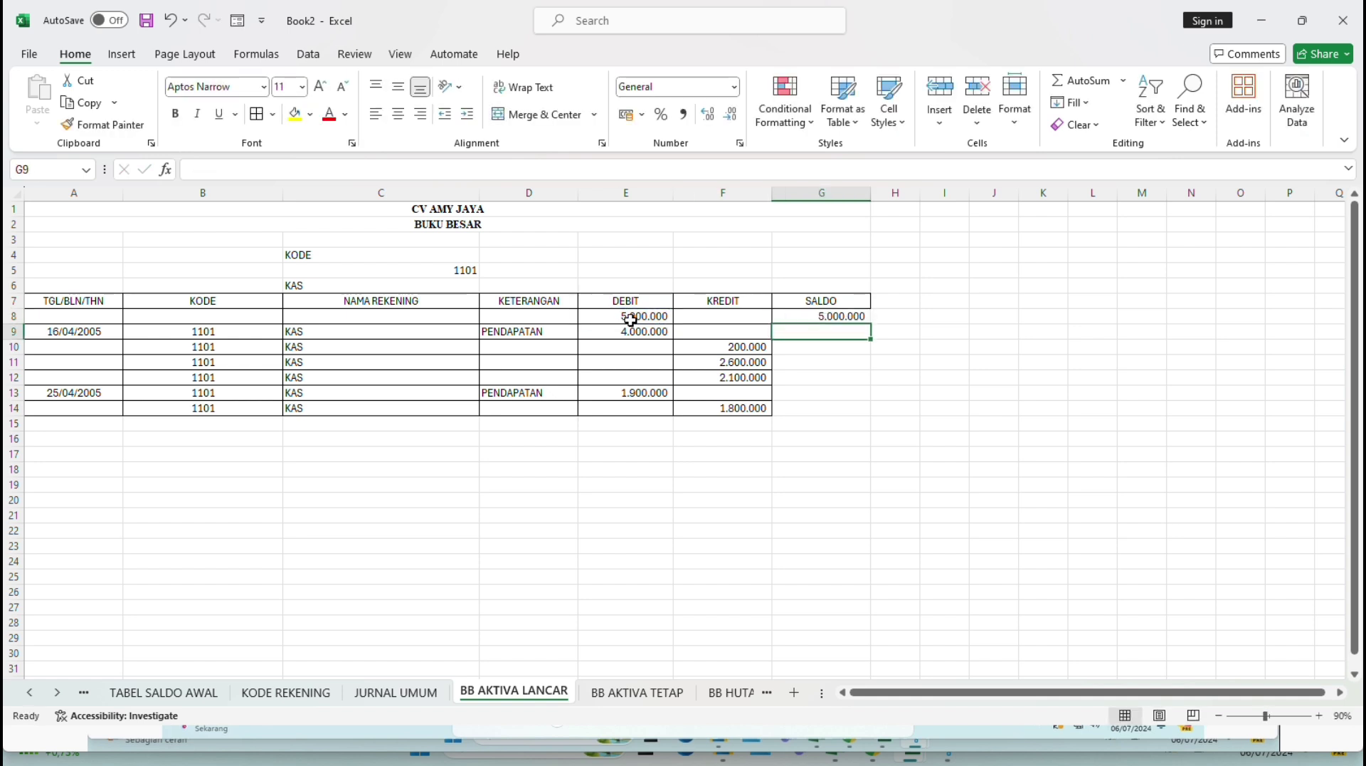
- Calculate the SALDO for the 16/04/2005 entry in G9 with the formula =G8+E9
type("=")
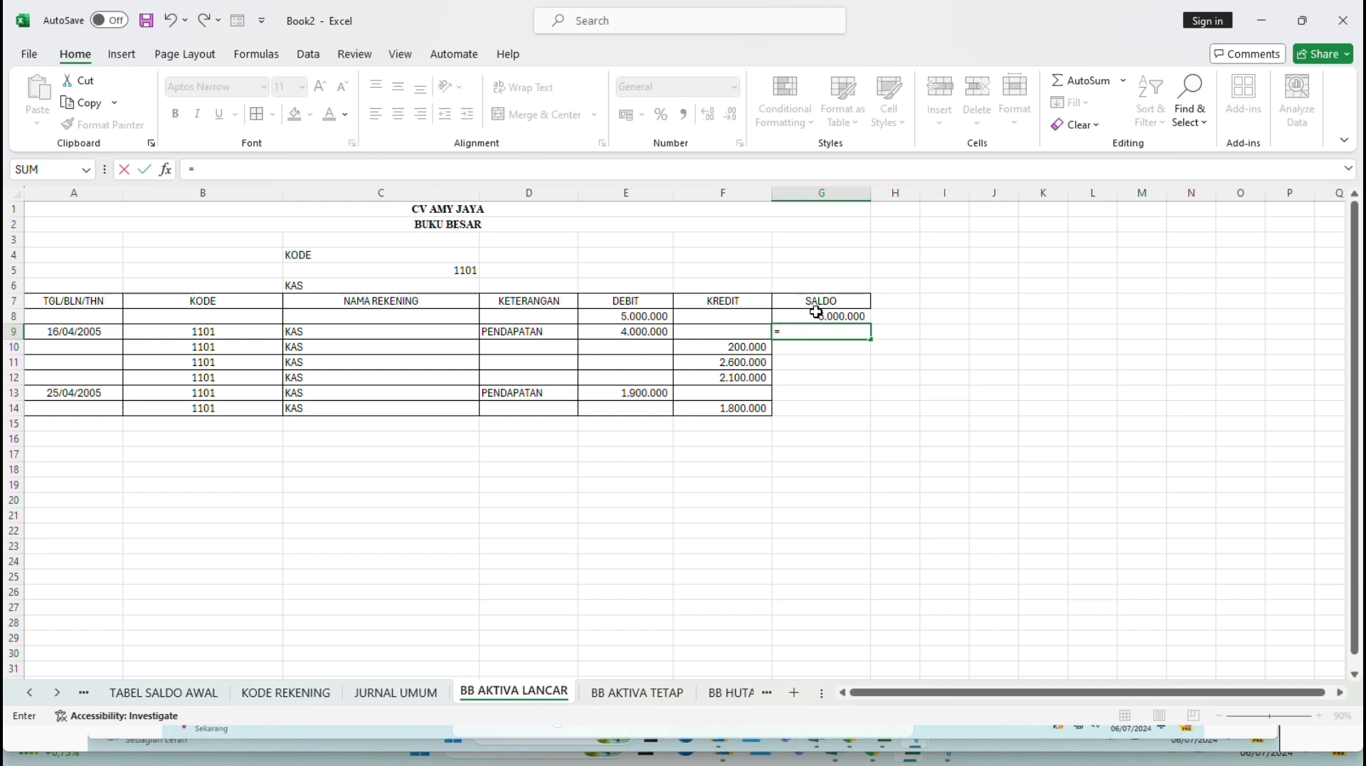
left_click(817, 315)
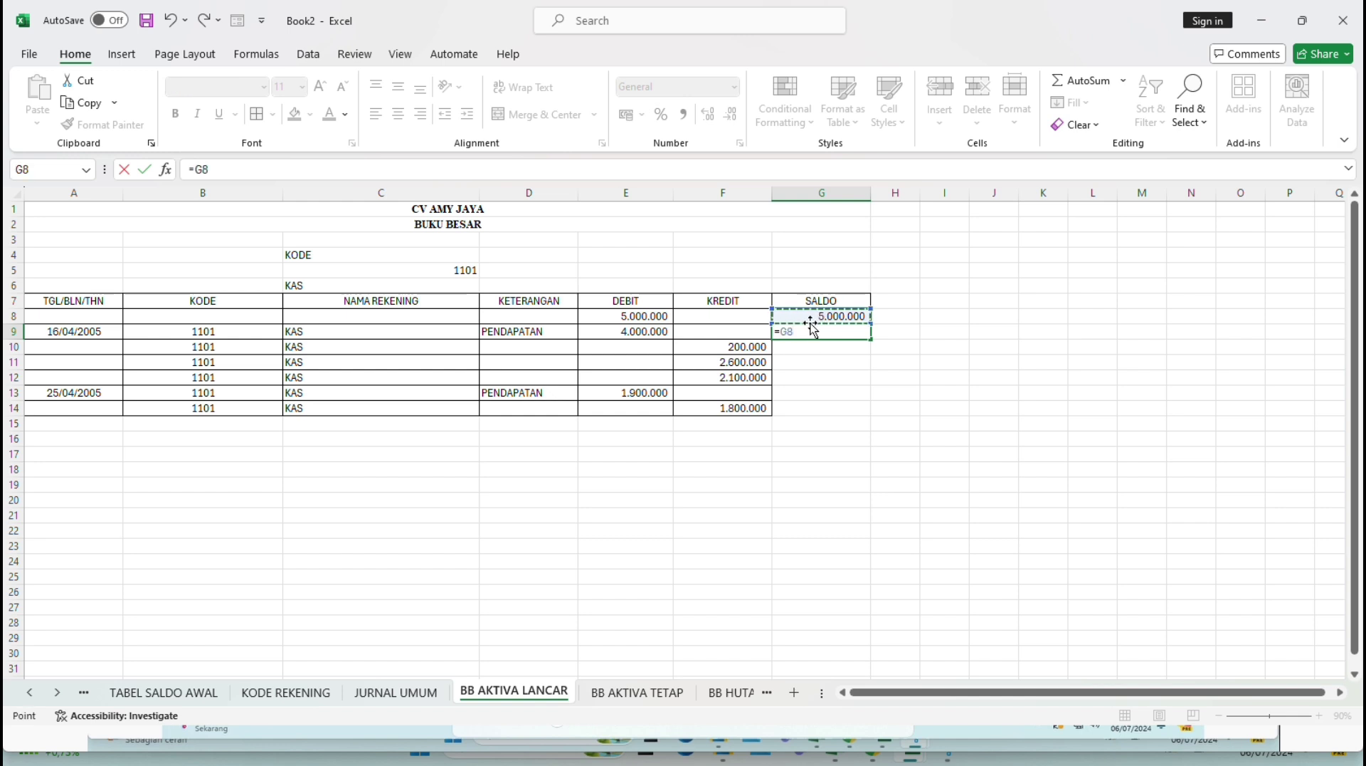
type("+")
key("Left")
key("Left")
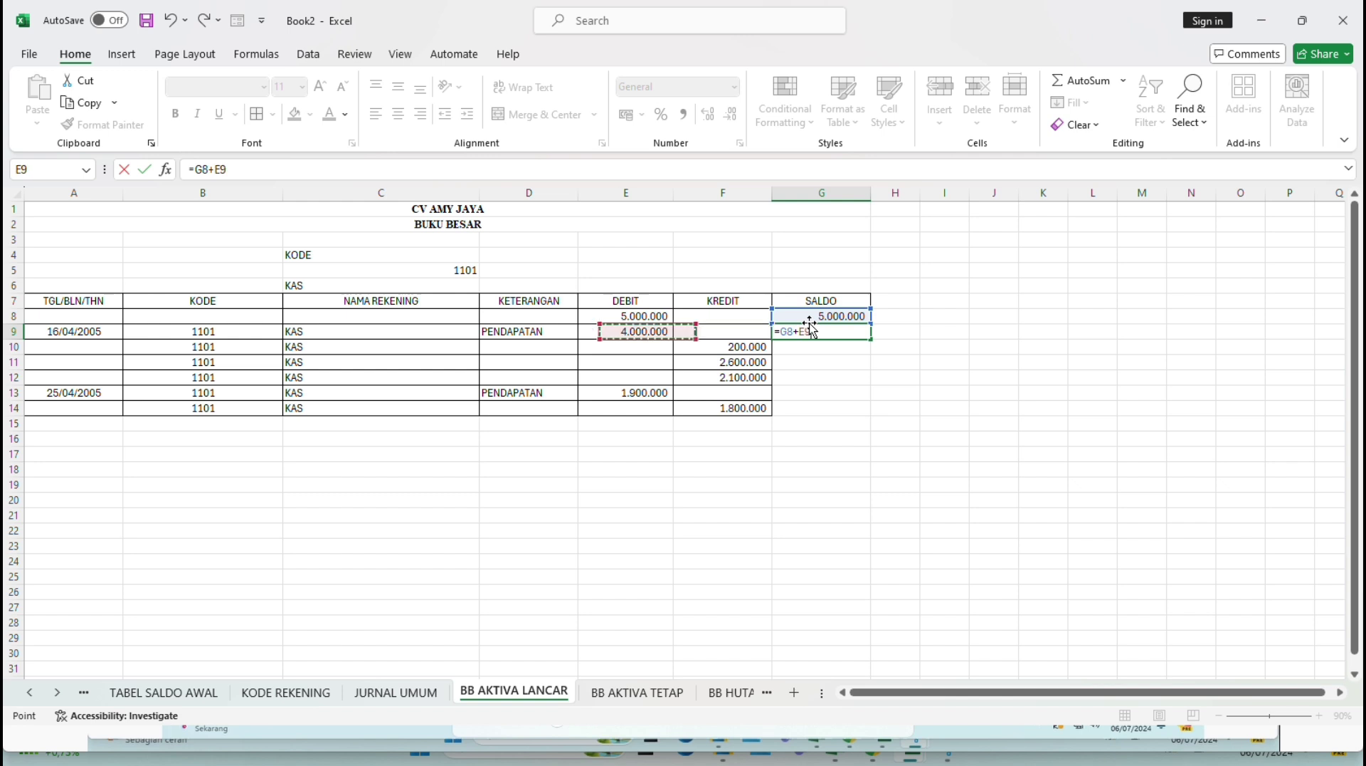
key("Return")
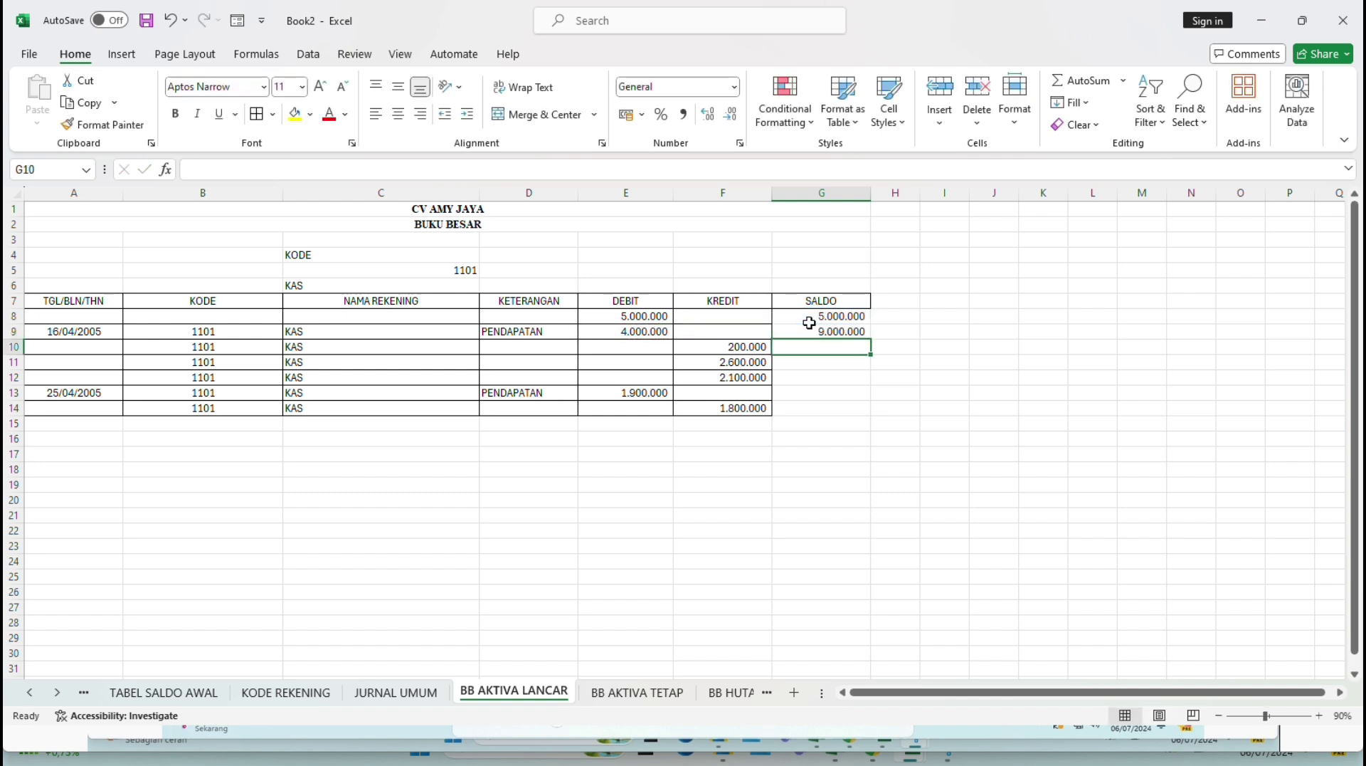
type("=")
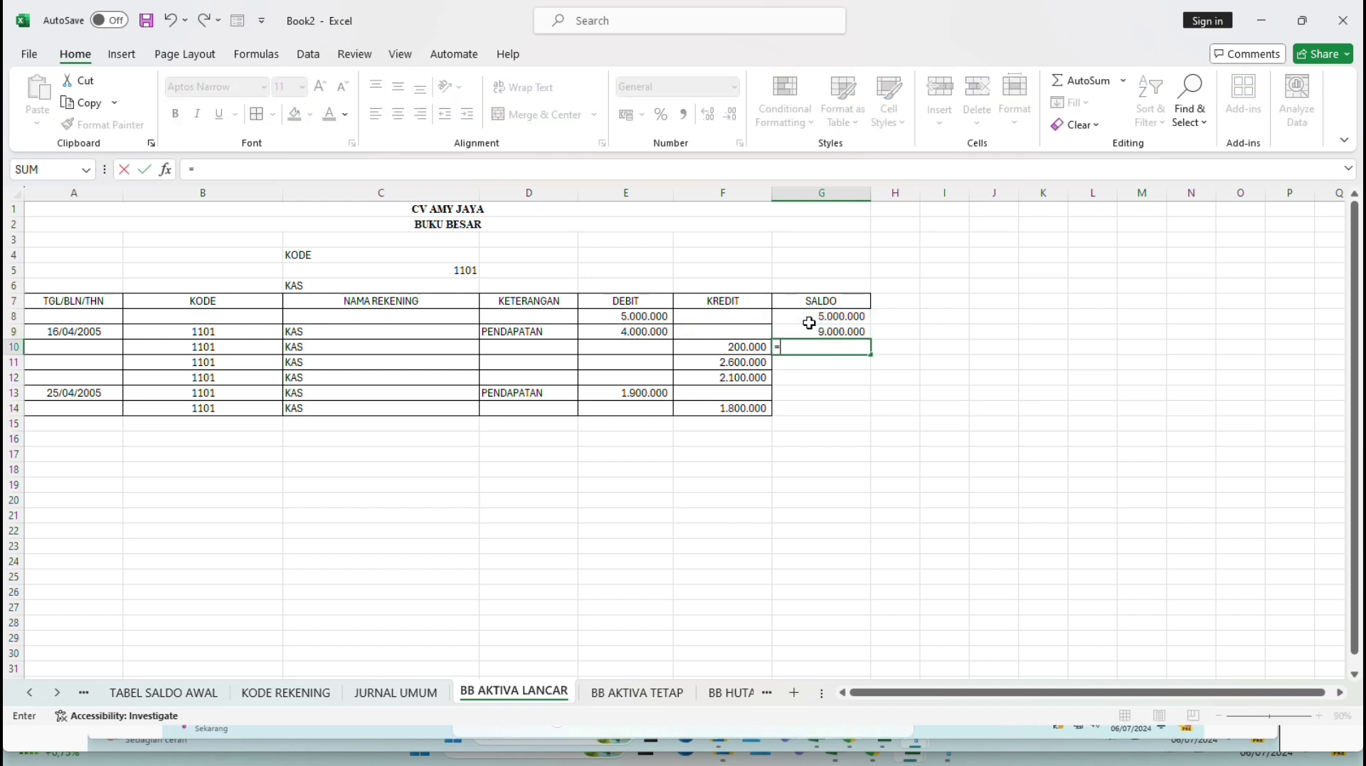
key("Up")
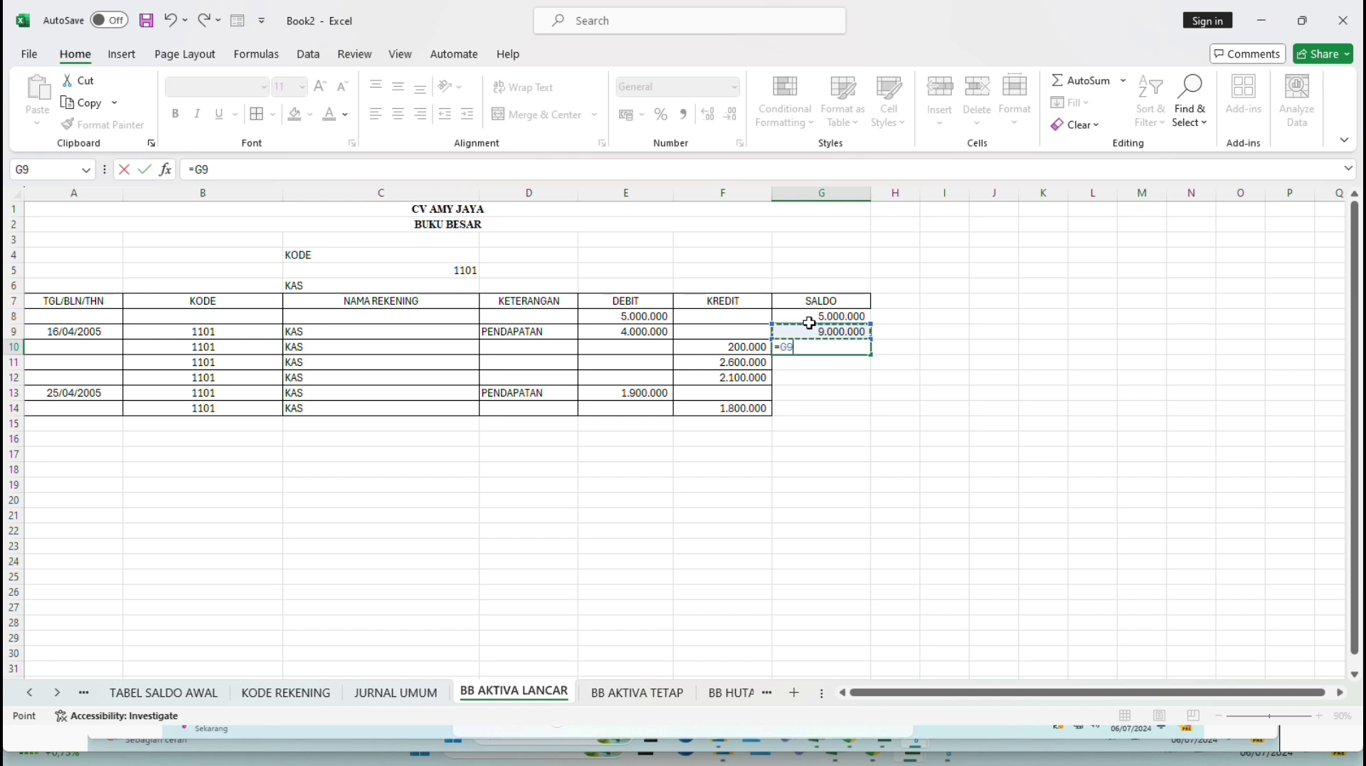
key("Left")
key("Down")
type("-")
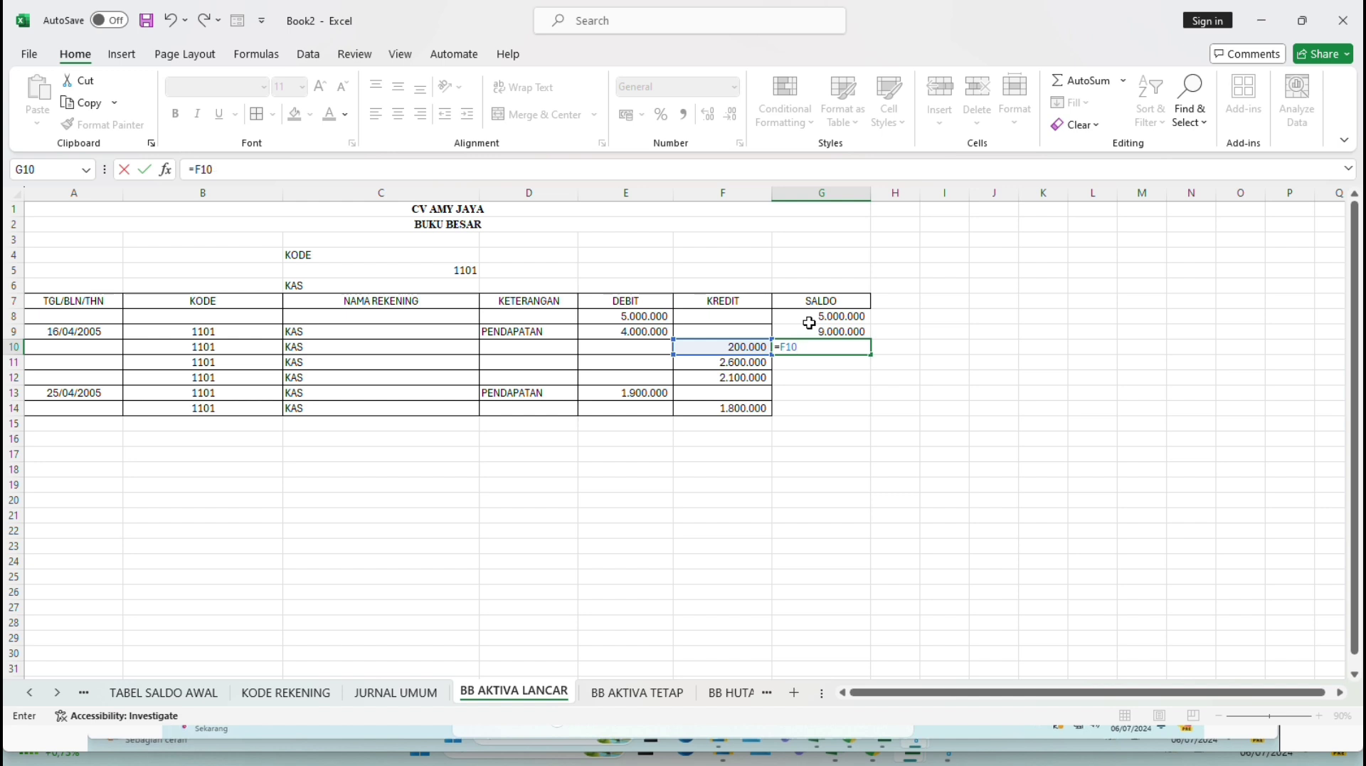
key("Tab")
key("Left")
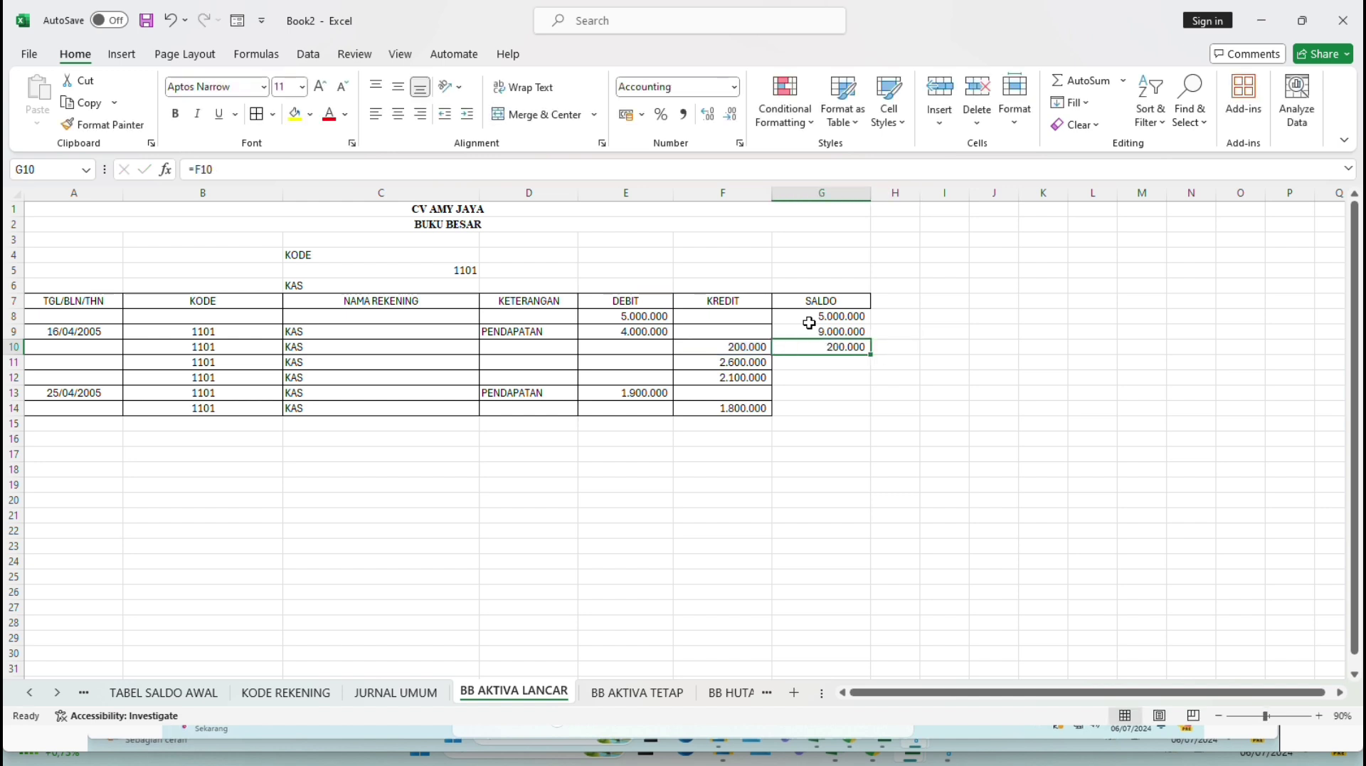
type("=")
key("Left")
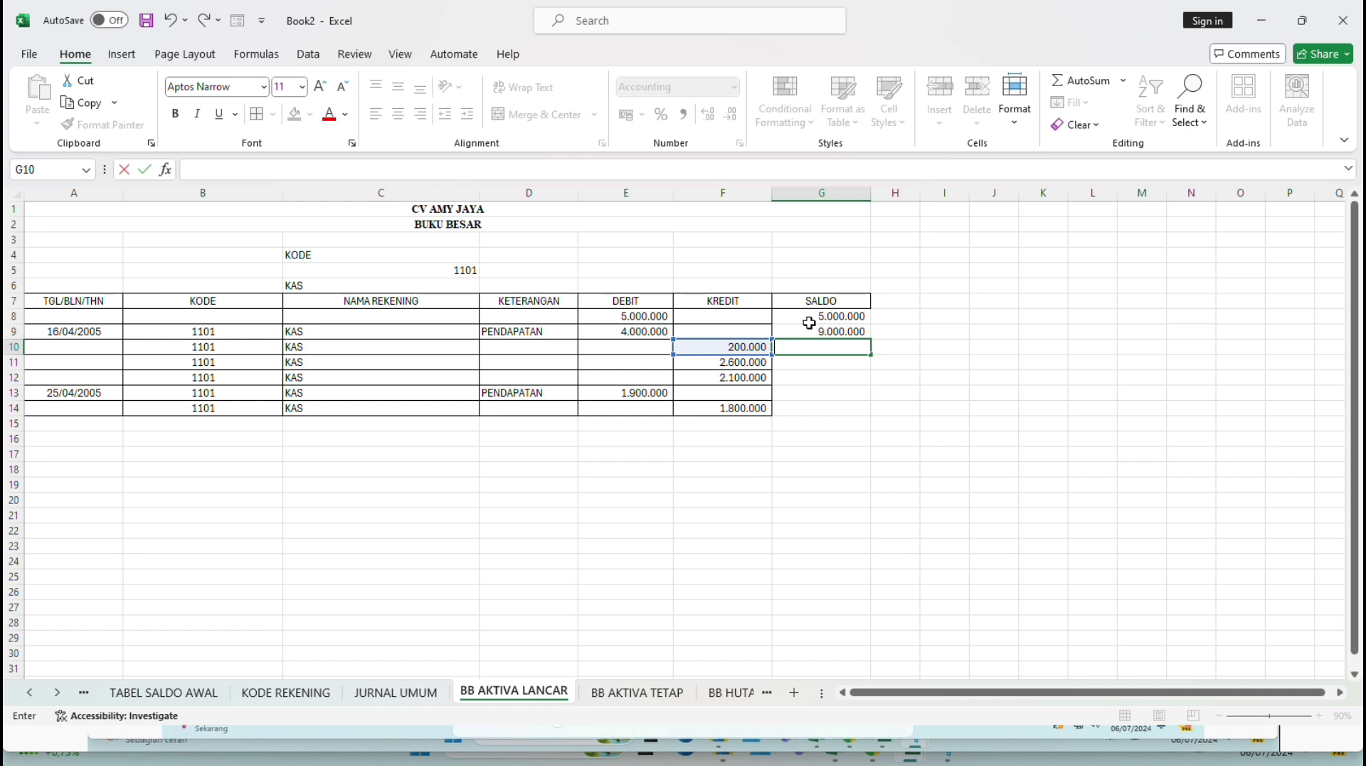
key("Tab")
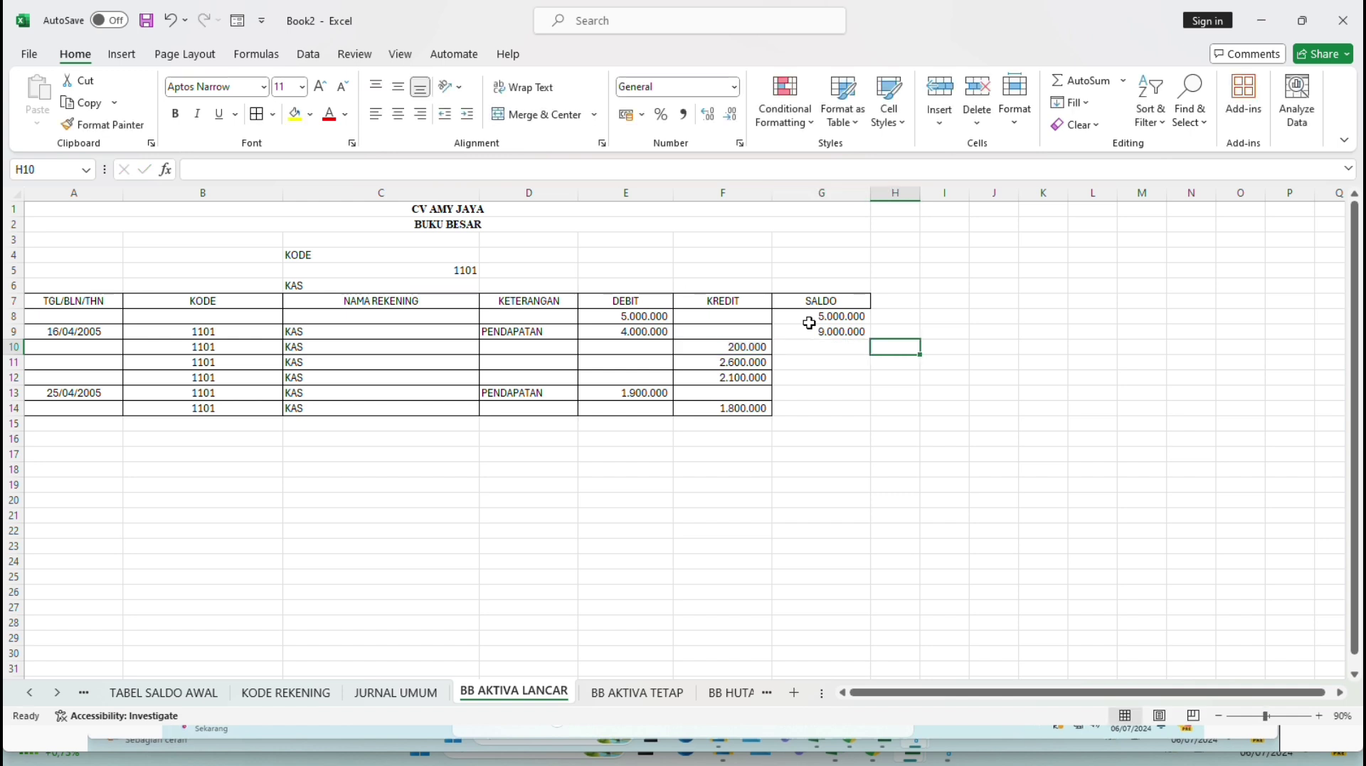
- Calculate the SALDO in G10 by subtracting the row's credit with the formula =G9-F10
key("Left")
type("=")
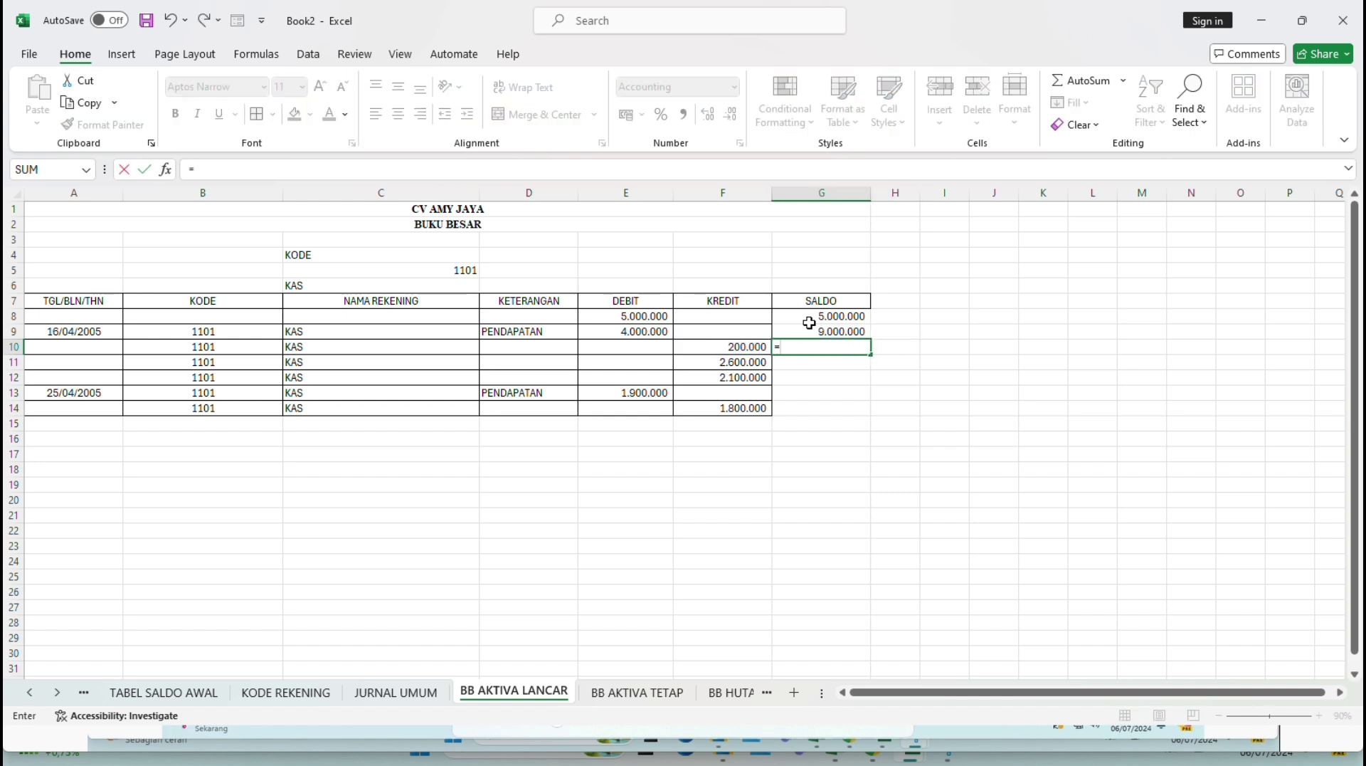
key("Up")
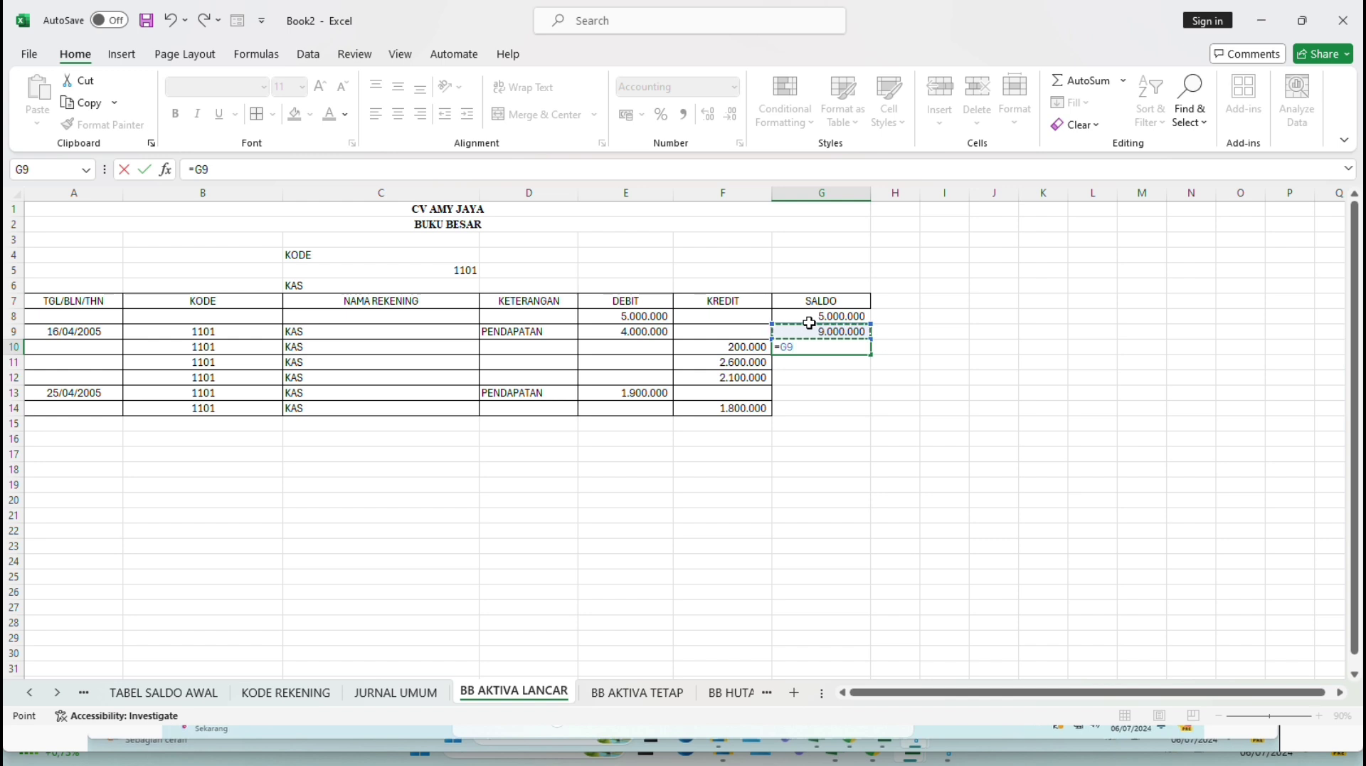
type("-")
key("Left")
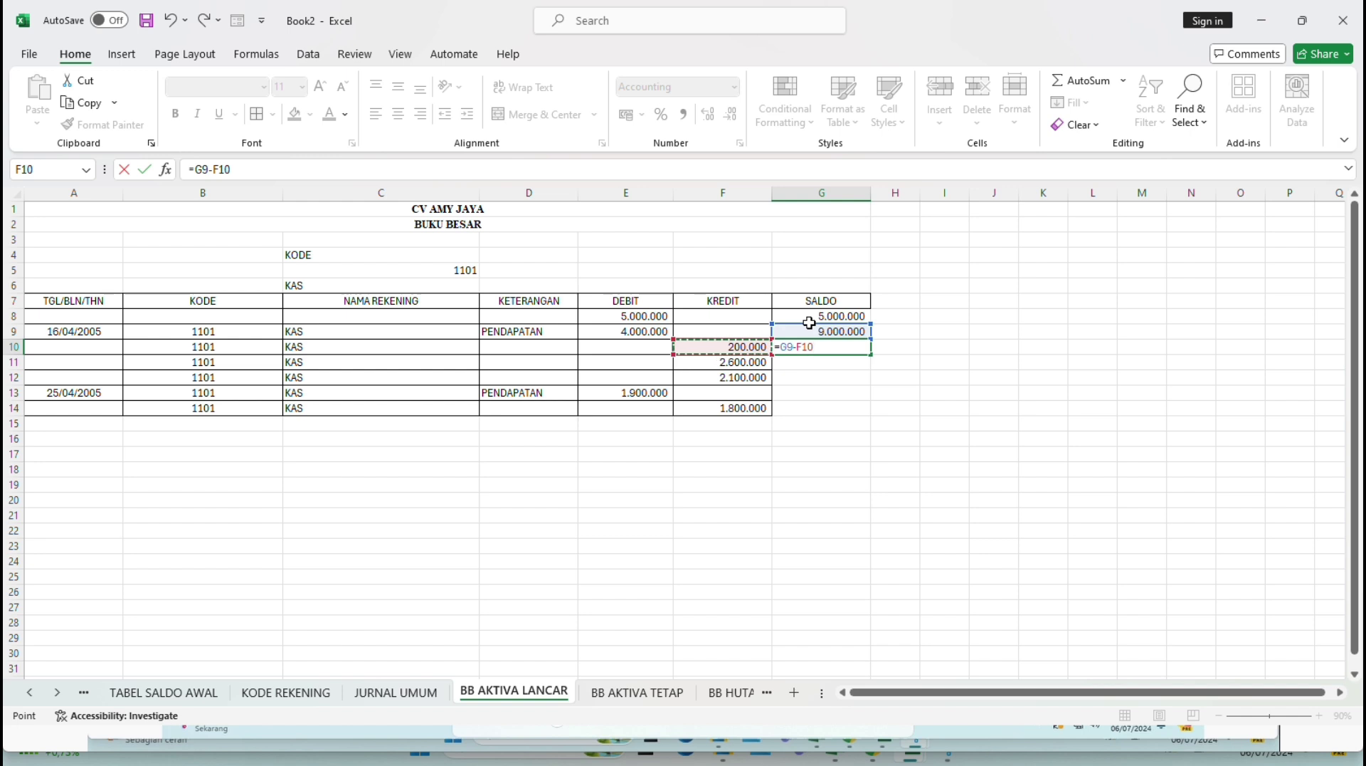
key("Return")
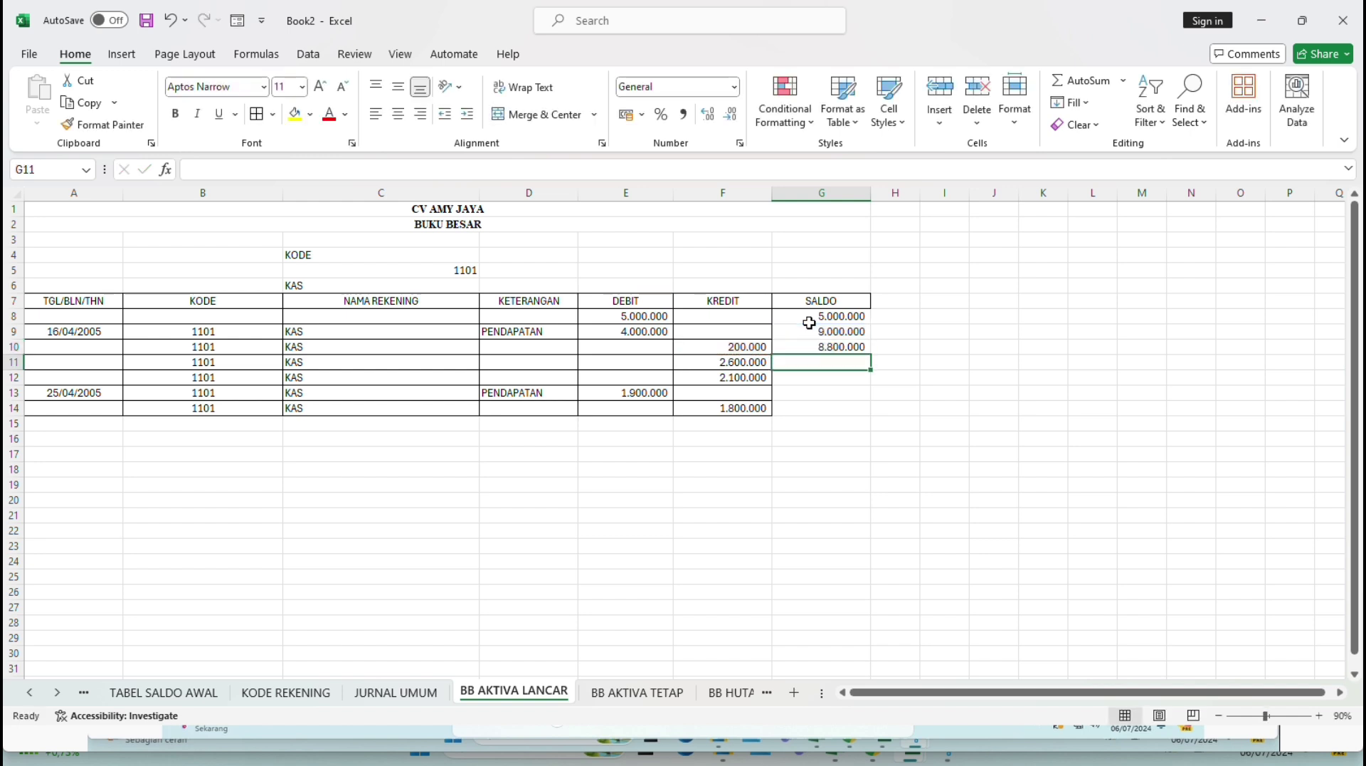
- Calculate the SALDO for the KAS credit entry in row 11 with the formula =G10-F11
type("=")
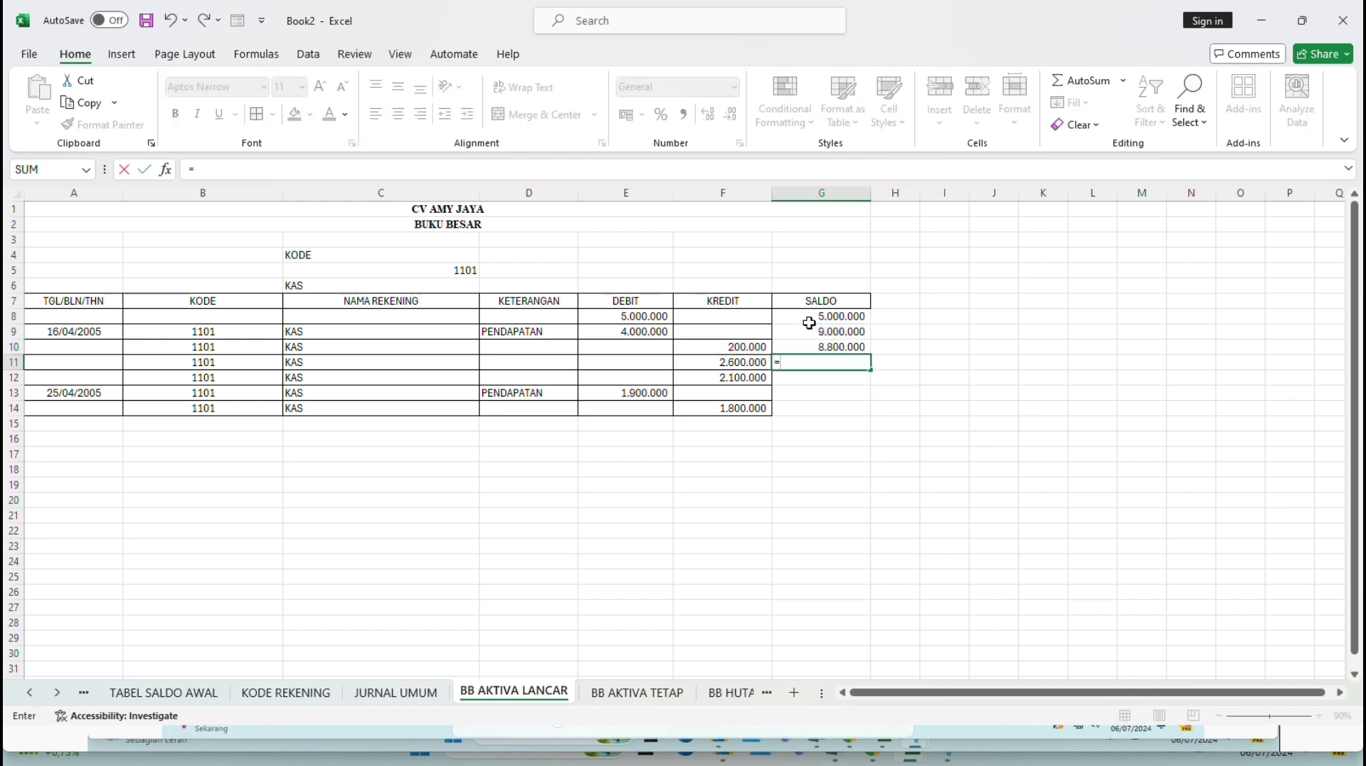
key("Up")
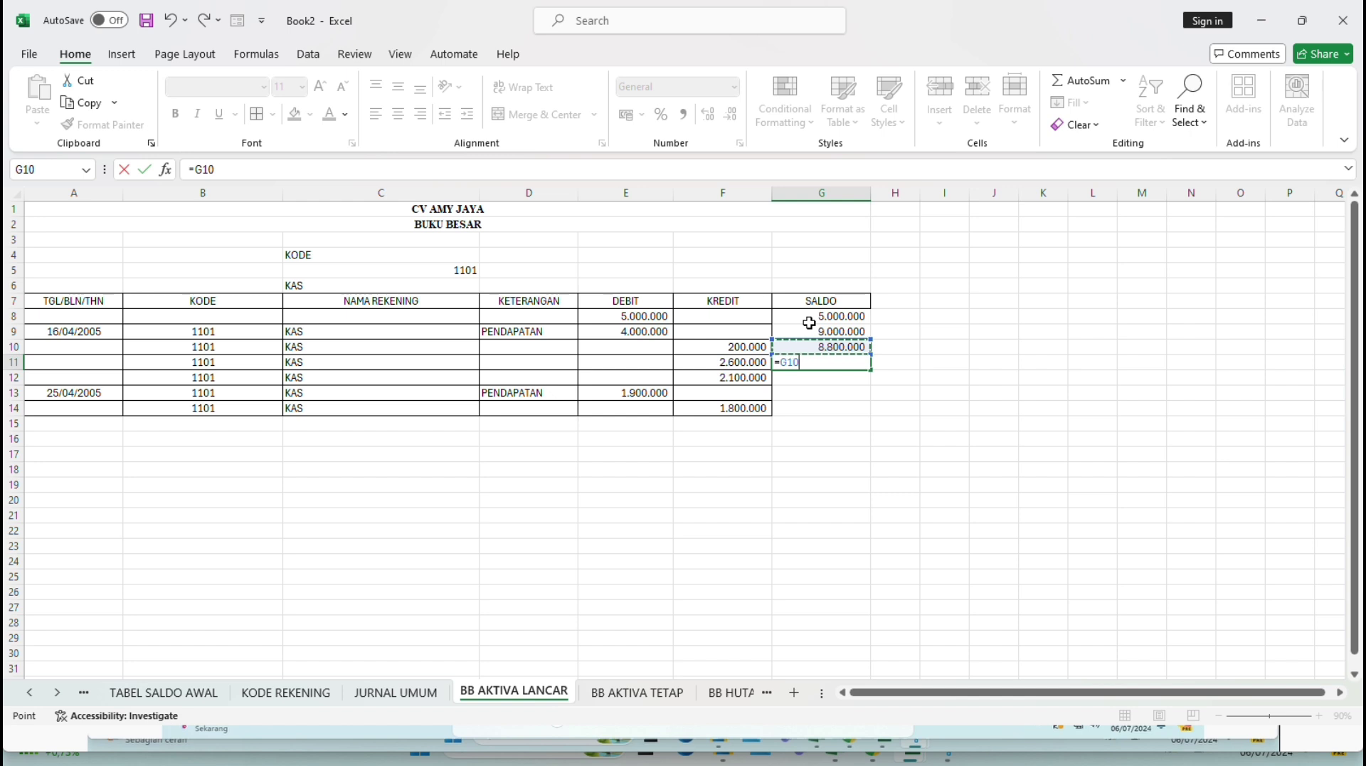
type("-")
key("Left")
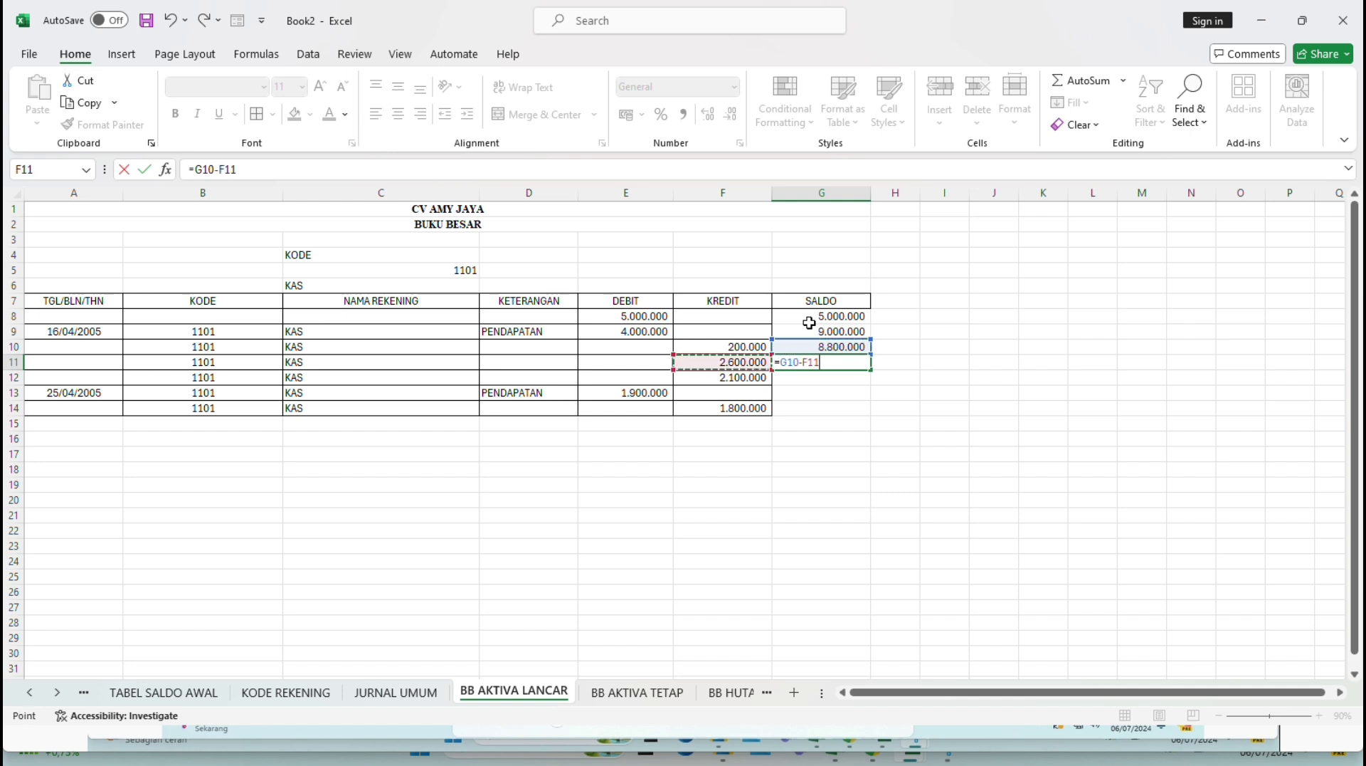
key("Return")
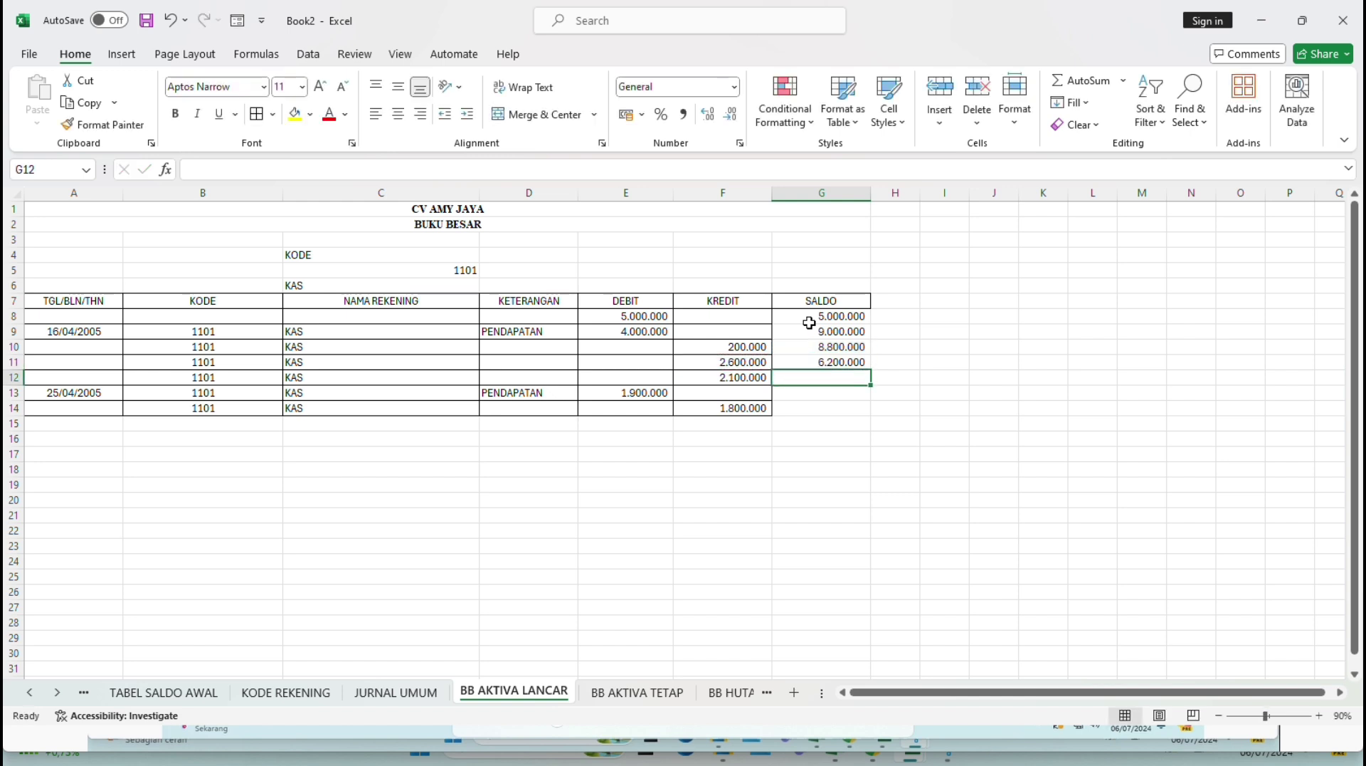
- Calculate the SALDO in G12 by deducting the row's credit from the balance above, G11-F12
type("=")
key("Up")
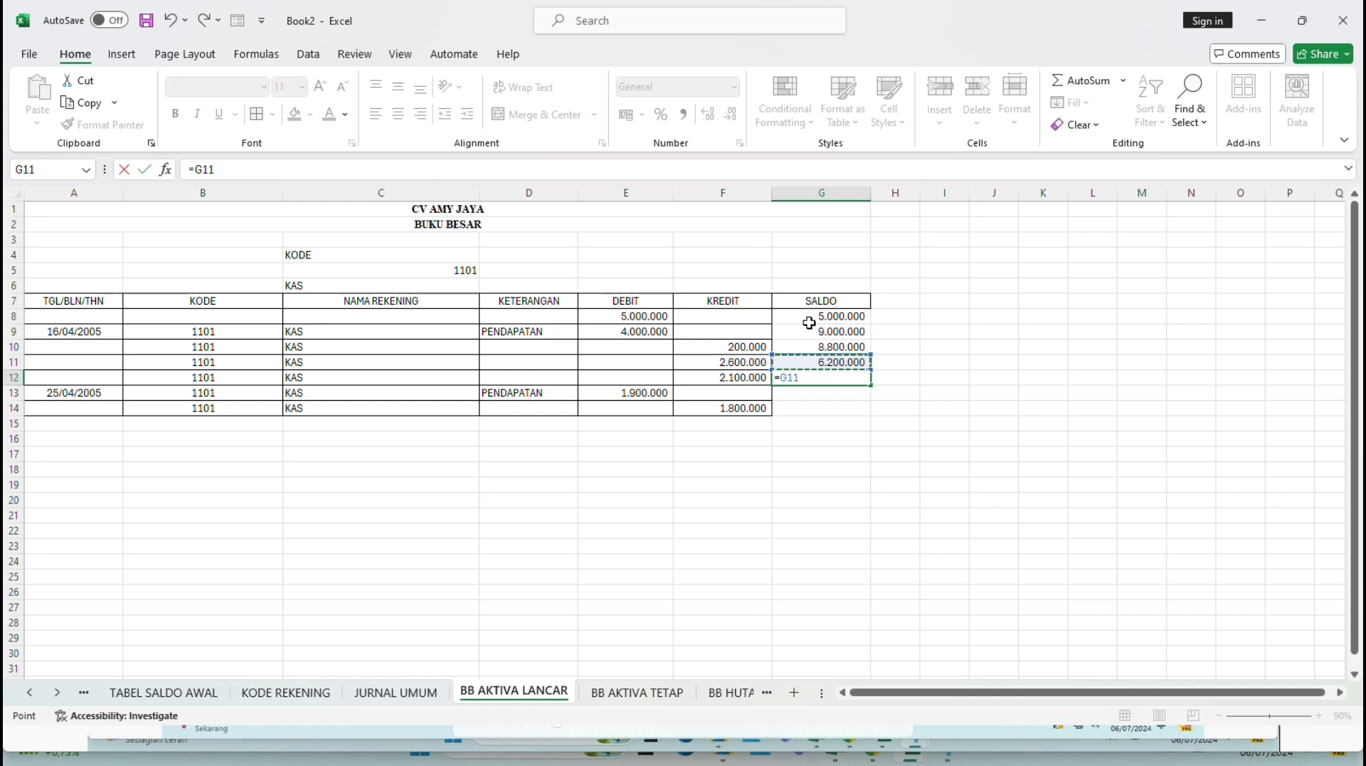
type("-")
key("Left")
key("Return")
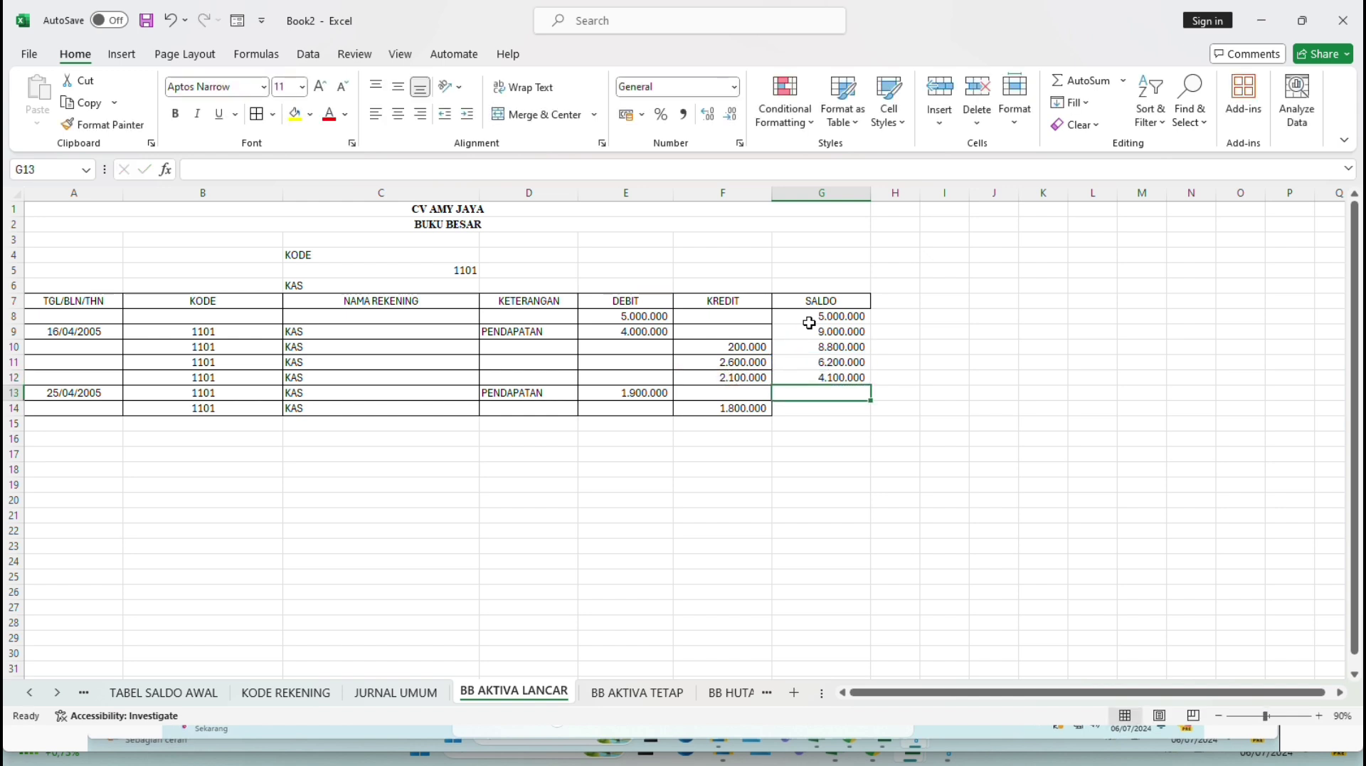
- Calculate the SALDO for the 25/04/2005 PENDAPATAN entry in G13 with the formula =G12+E13
type("=")
key("Up")
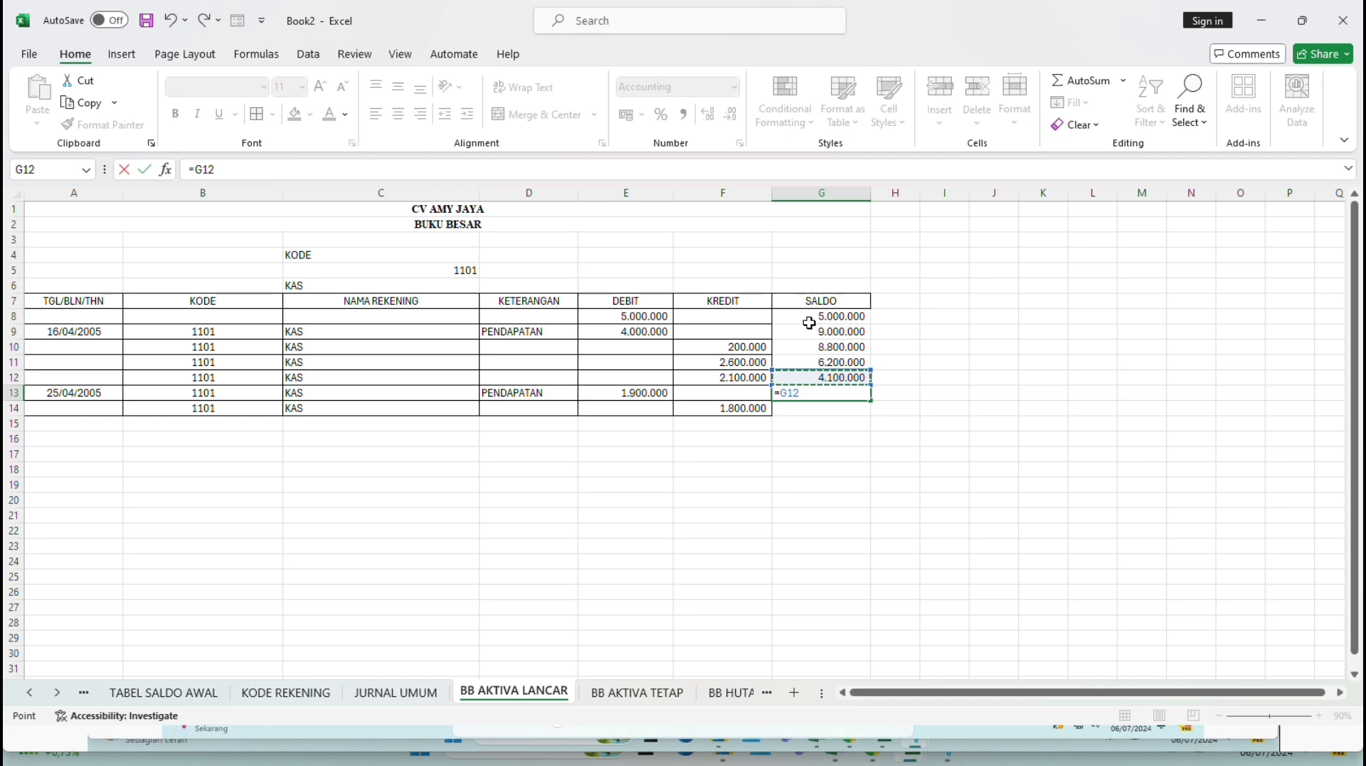
type("+")
key("Left")
key("Left")
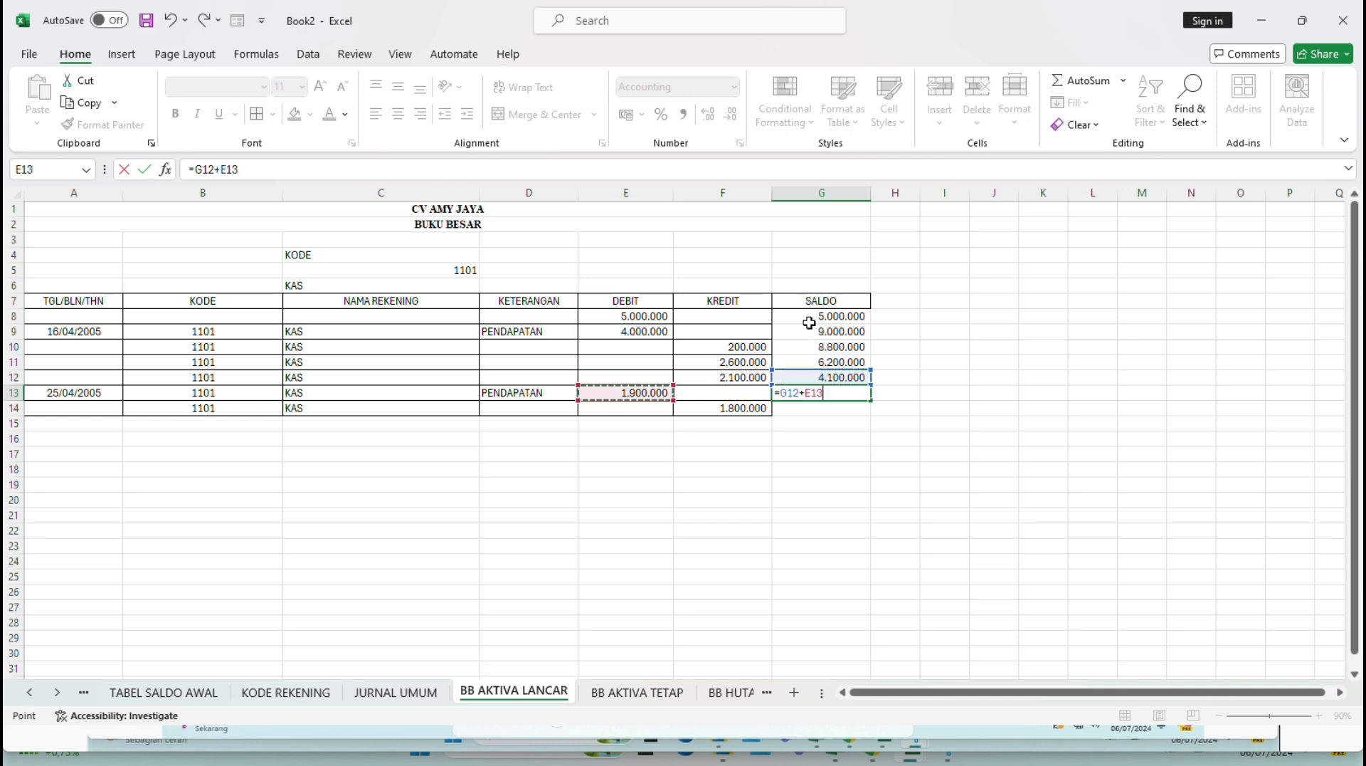
key("Return")
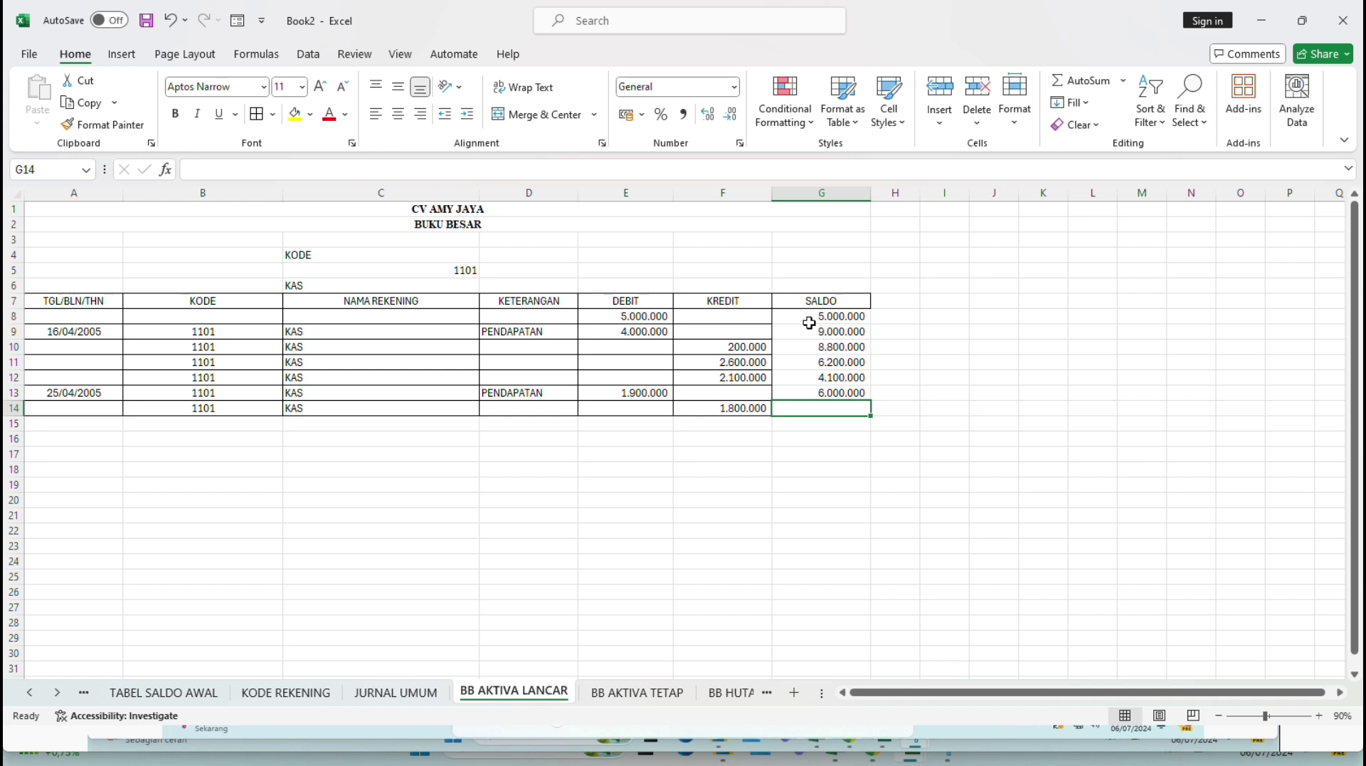
- Calculate the closing SALDO of the KAS ledger in G14 by subtracting F14 from G13
type("=")
key("Up")
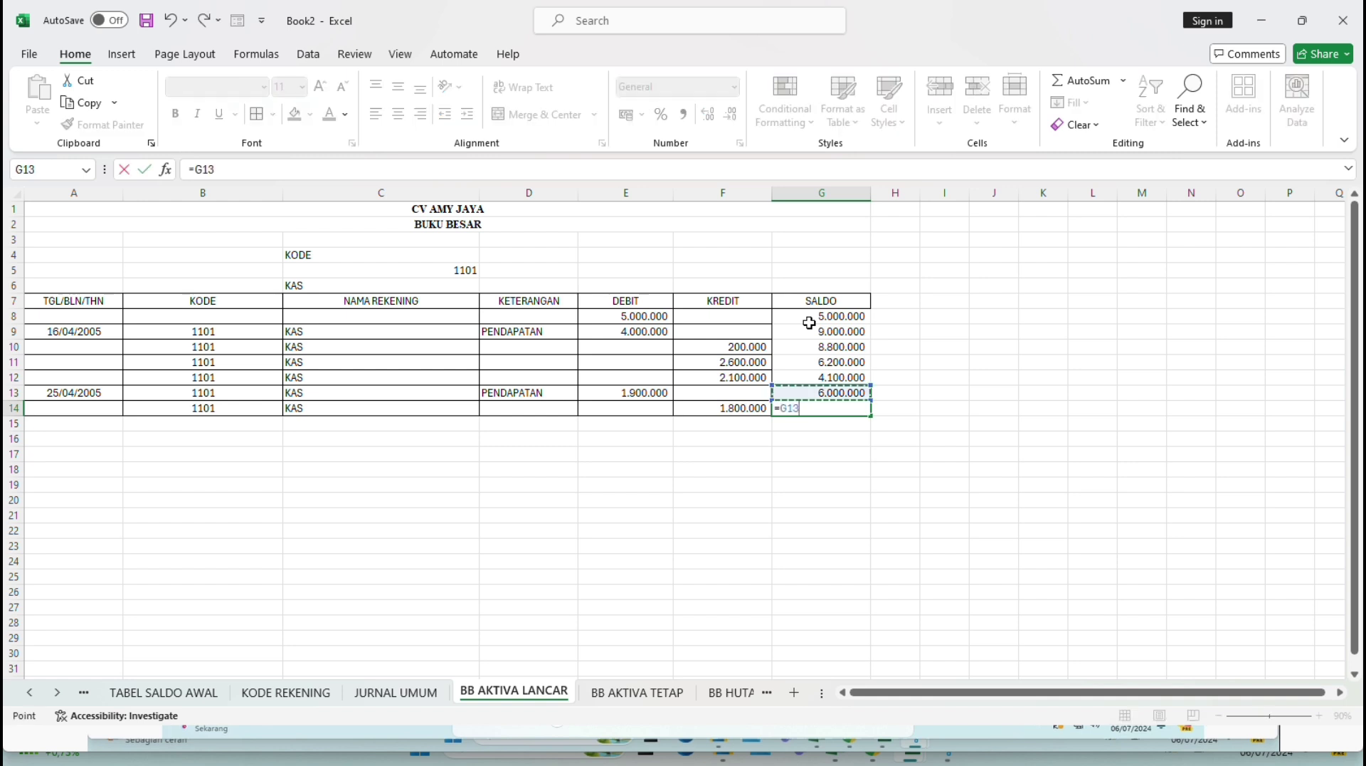
type("-")
key("Left")
key("Return")
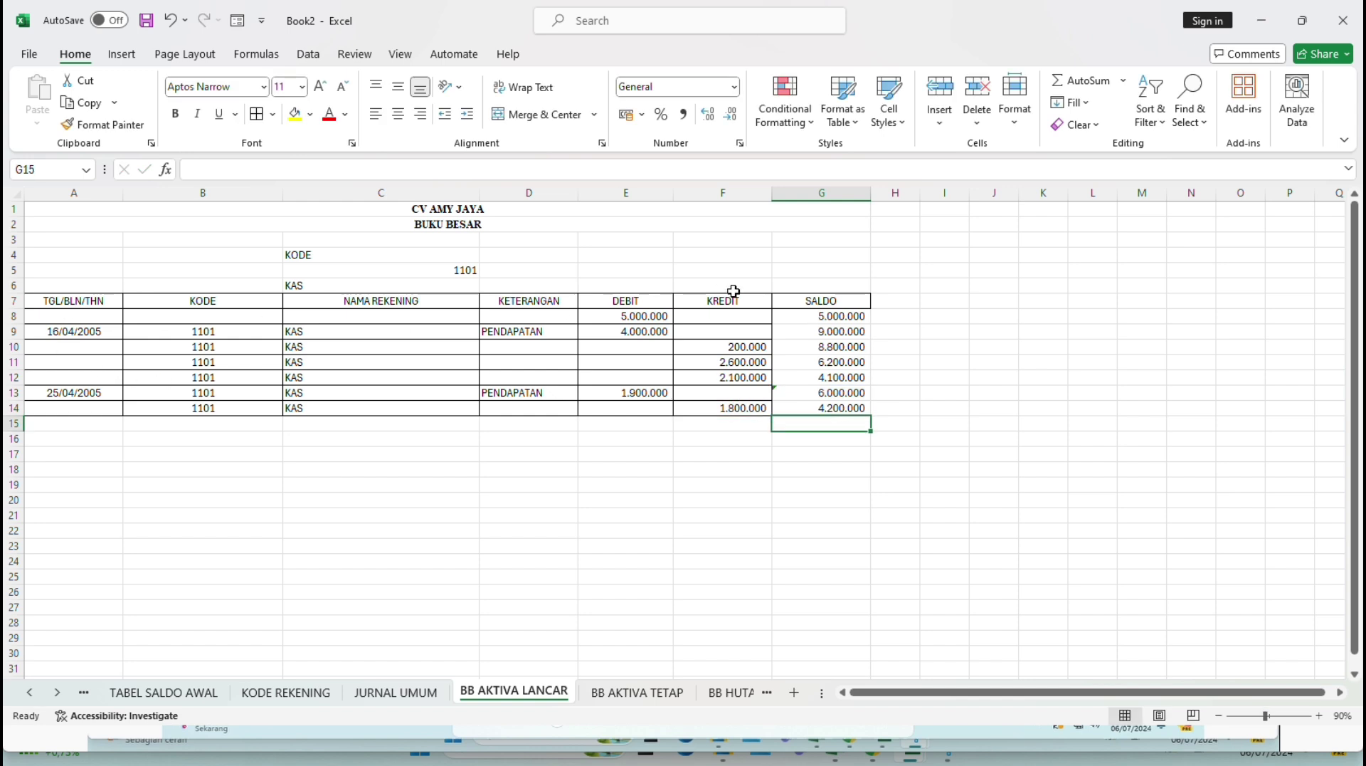
- Add cell borders to the SALDO amounts in G8:G14 of the KAS ledger
left_click_drag(809, 315, 817, 407)
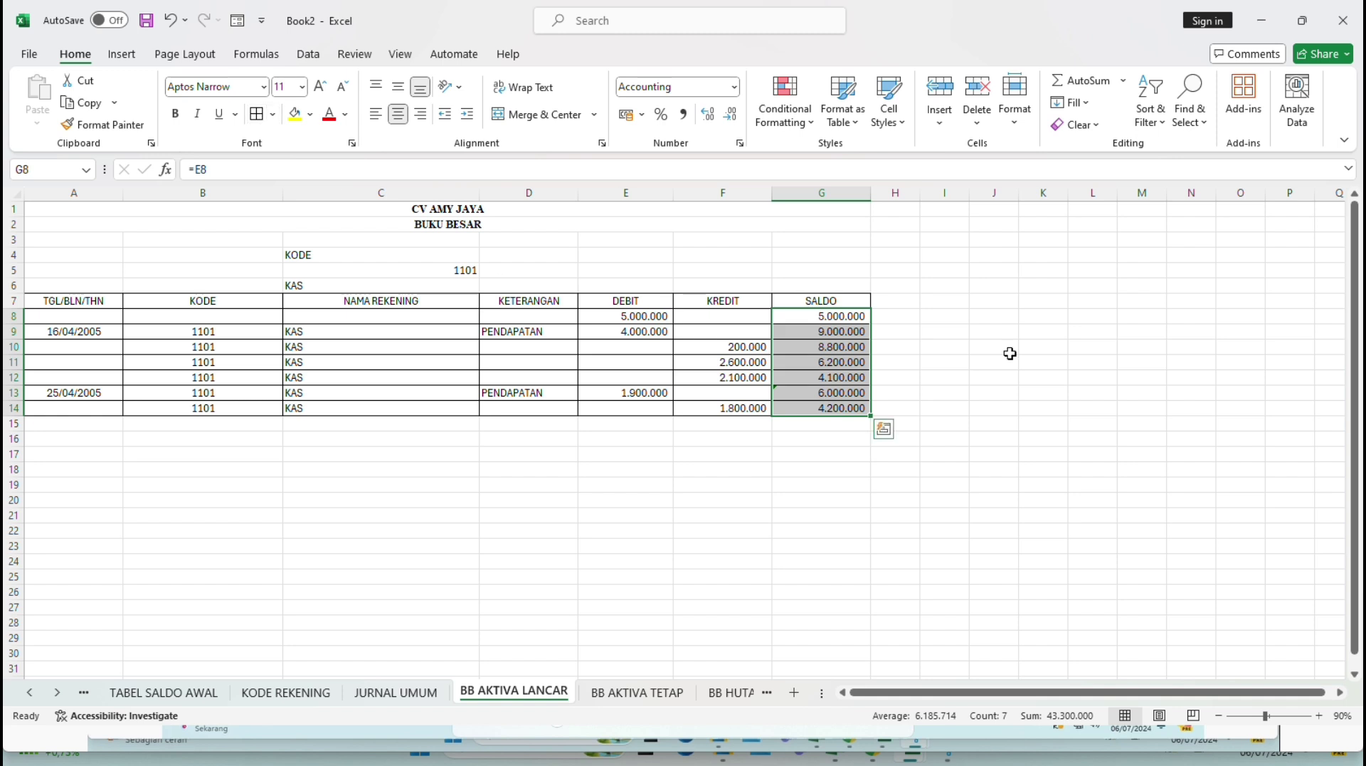
left_click(1046, 349)
left_click(360, 285)
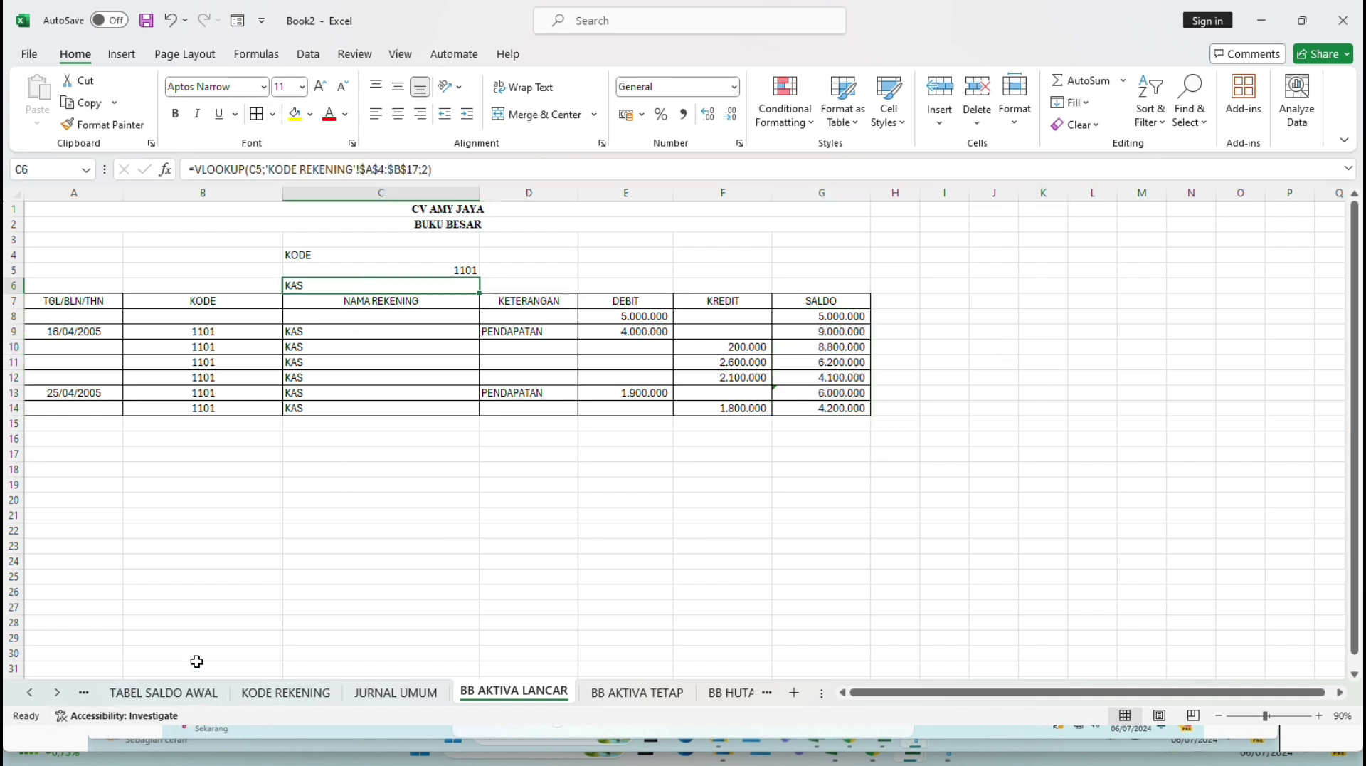
- Examine the current asset accounts 1101 to 1104, from KAS to PERLENGKAPAN, on the TABEL SALDO AWAL sheet
left_click(178, 692)
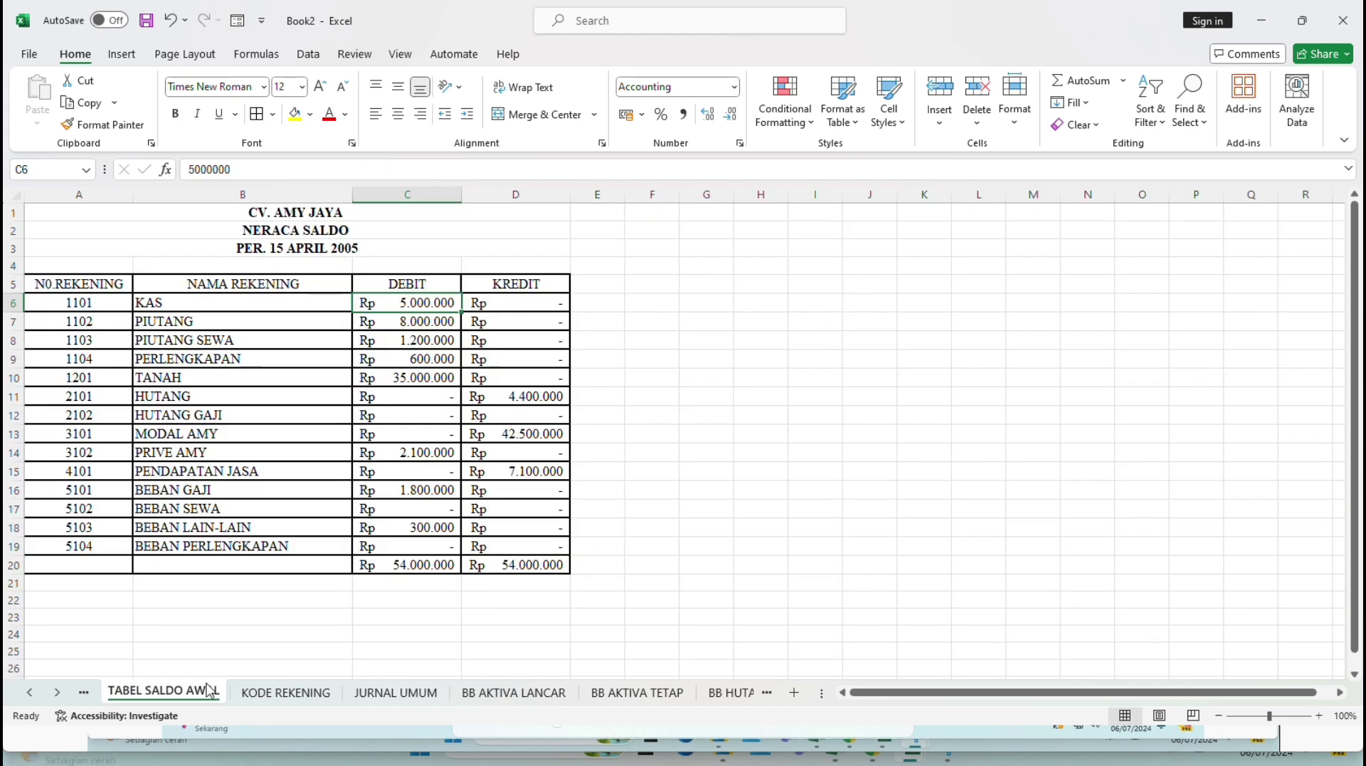
left_click(188, 324)
left_click(188, 340)
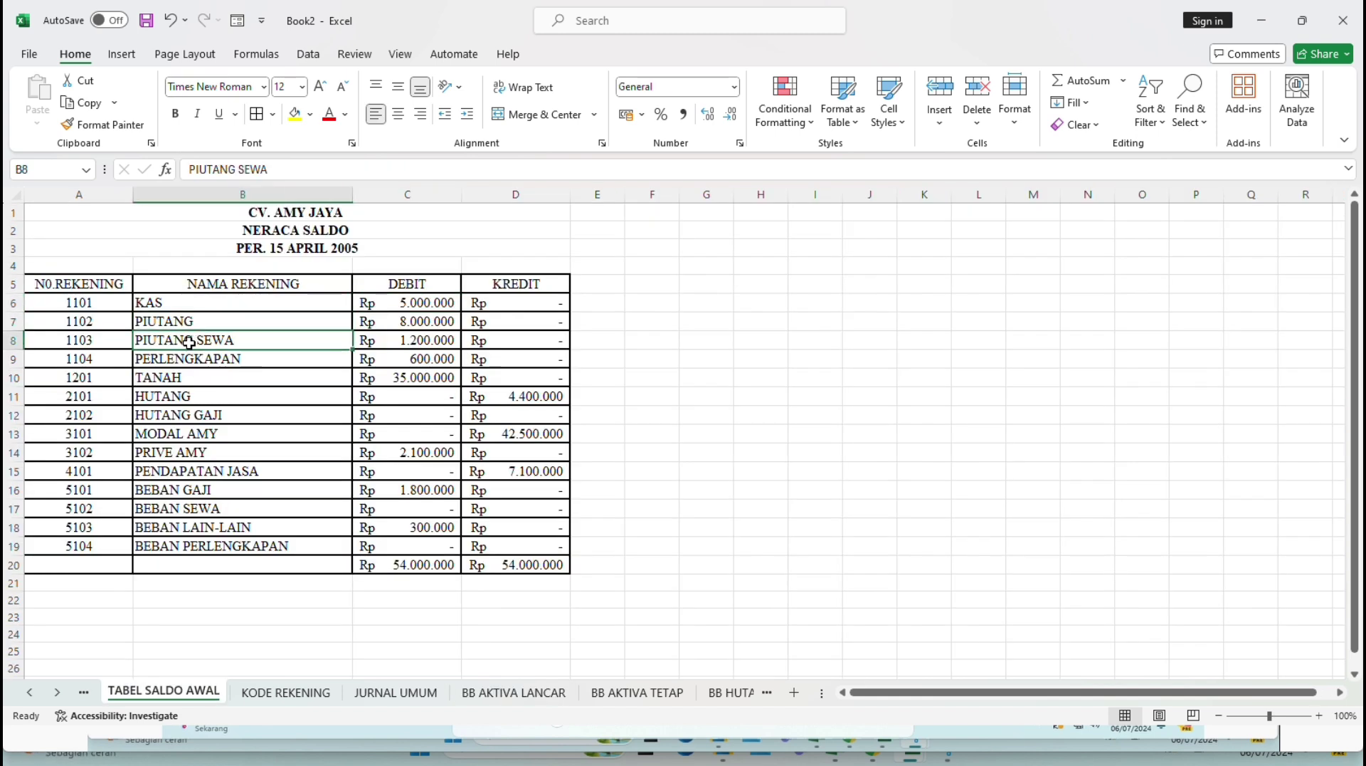
left_click(188, 358)
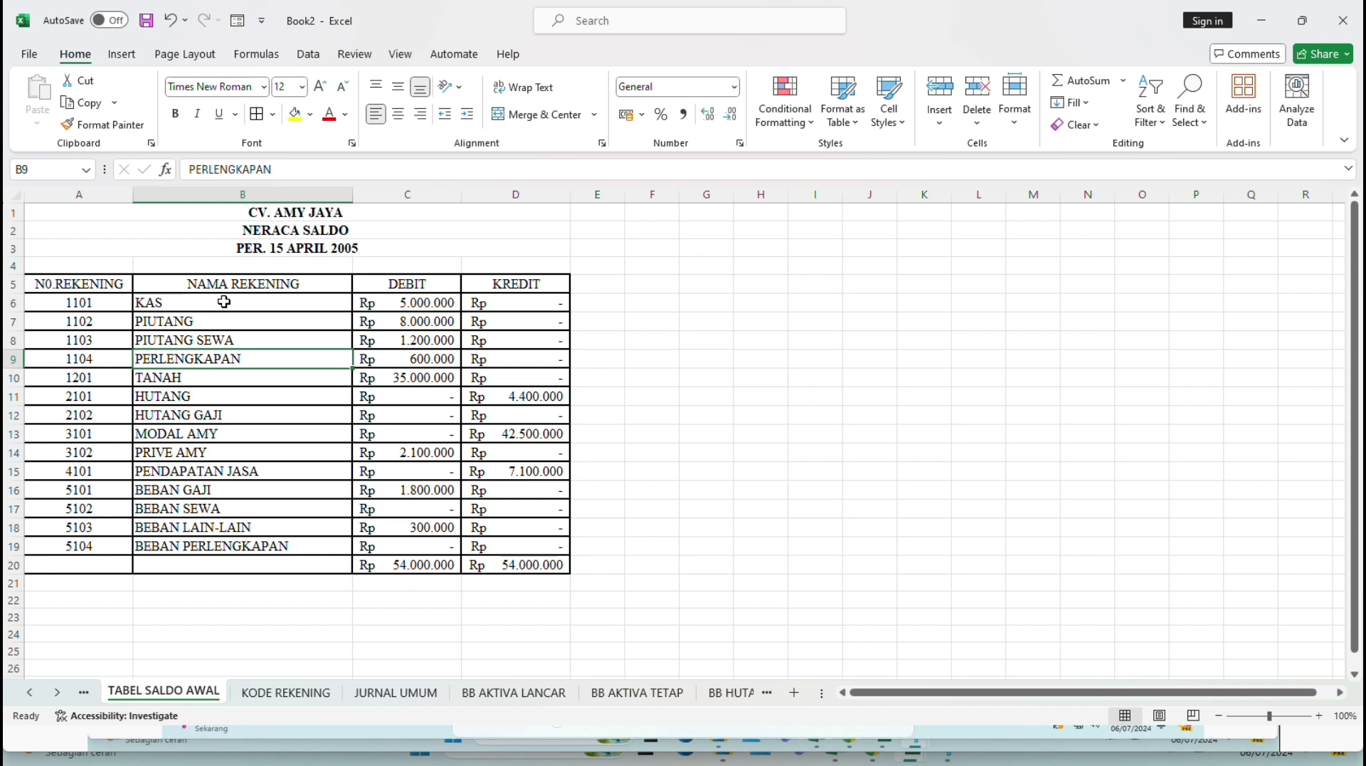
left_click_drag(225, 302, 217, 358)
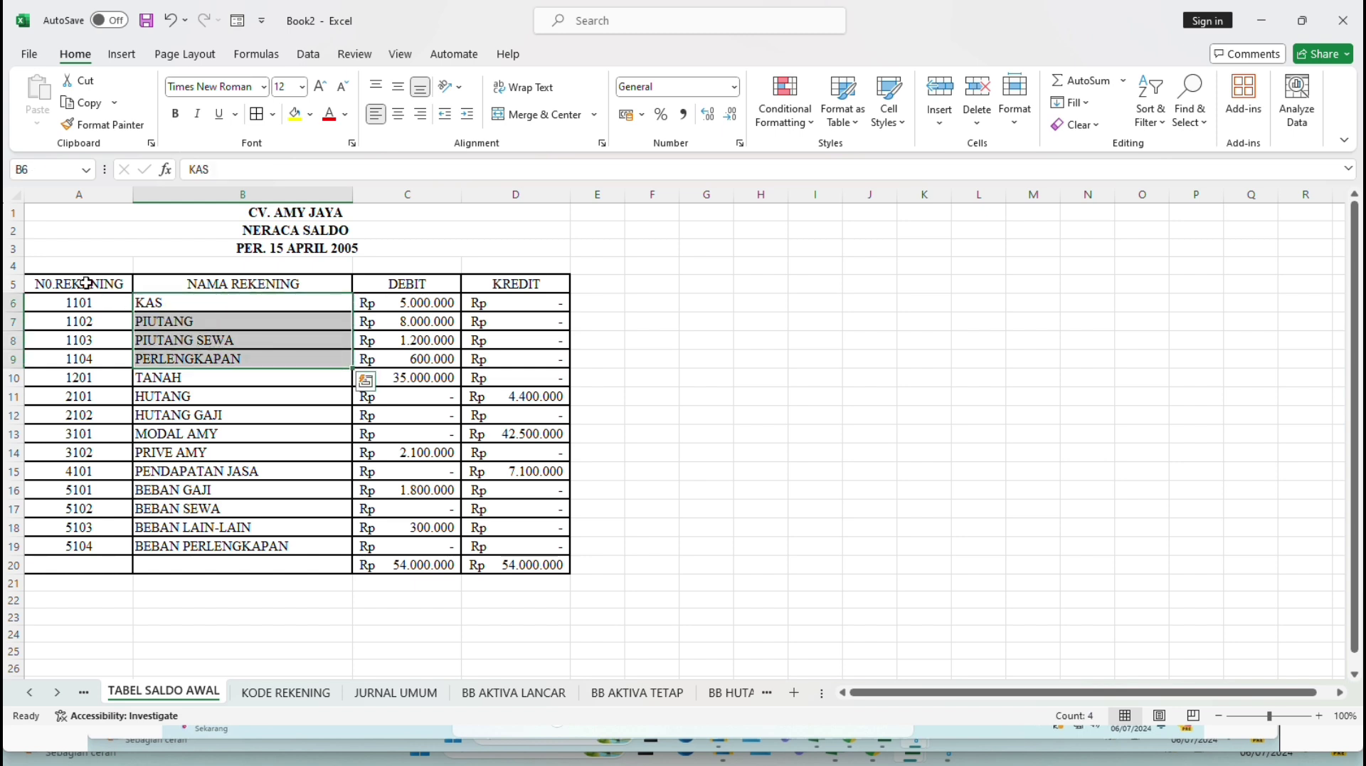
left_click_drag(85, 302, 183, 354)
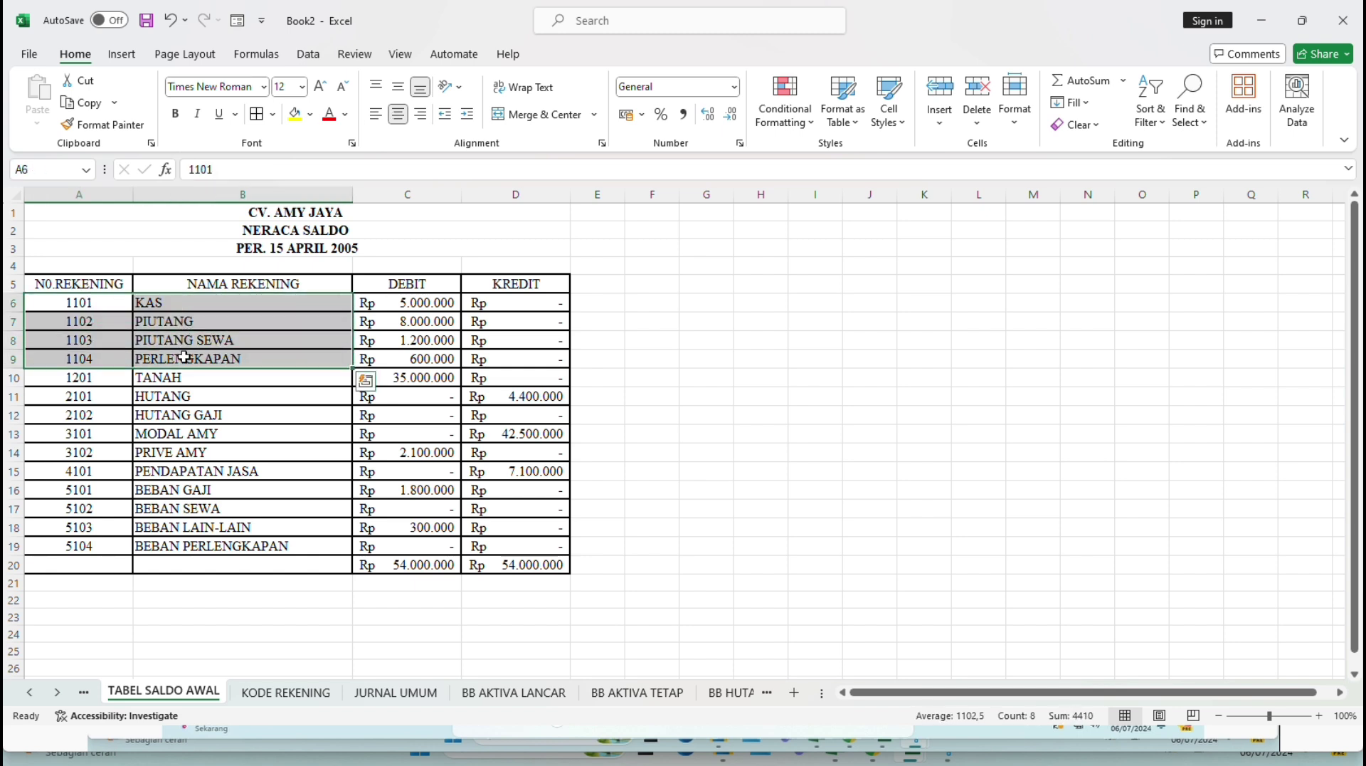
- Review the KAS, PIUTANG, PIUTANG SEWA and PERLENGKAPAN ledgers on the BB AKTIVA LANCAR sheet
left_click(539, 688)
left_click(314, 449)
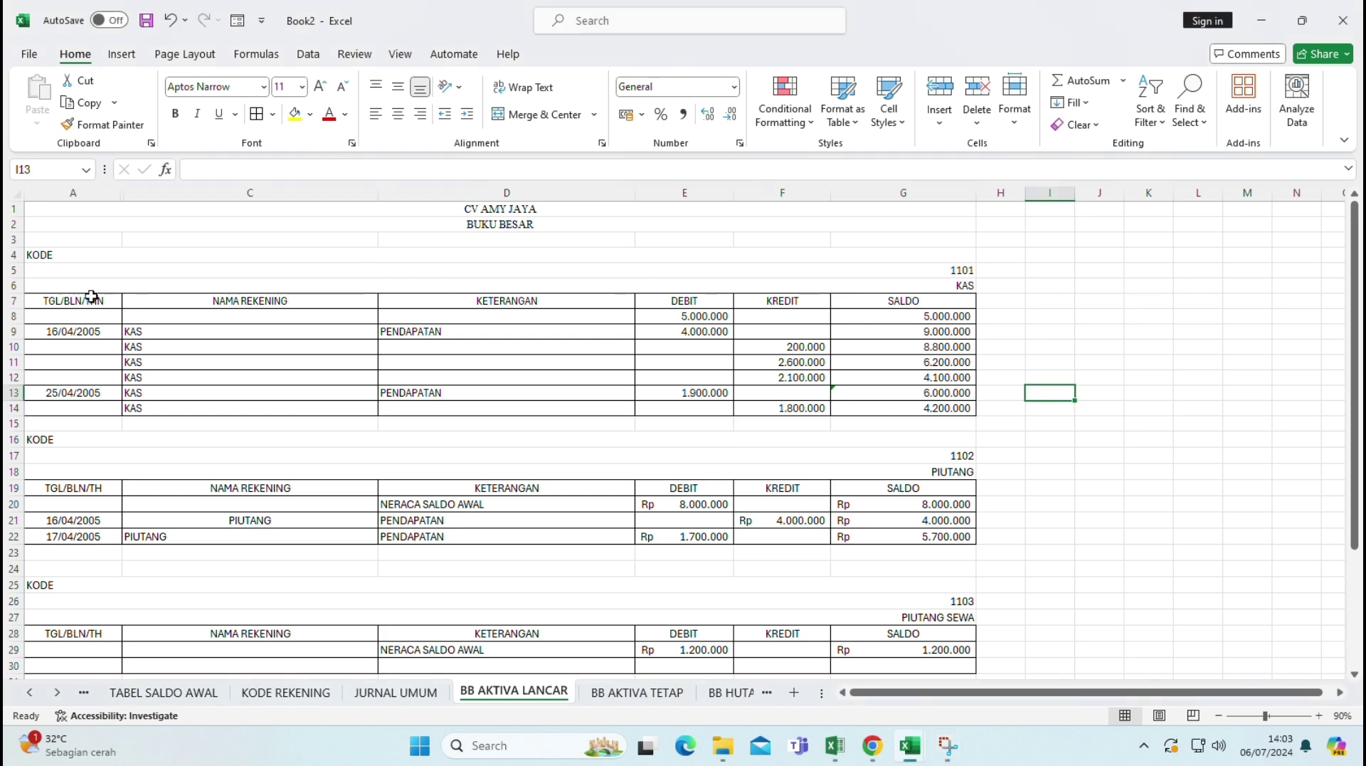
scroll(916, 345, "down", 5)
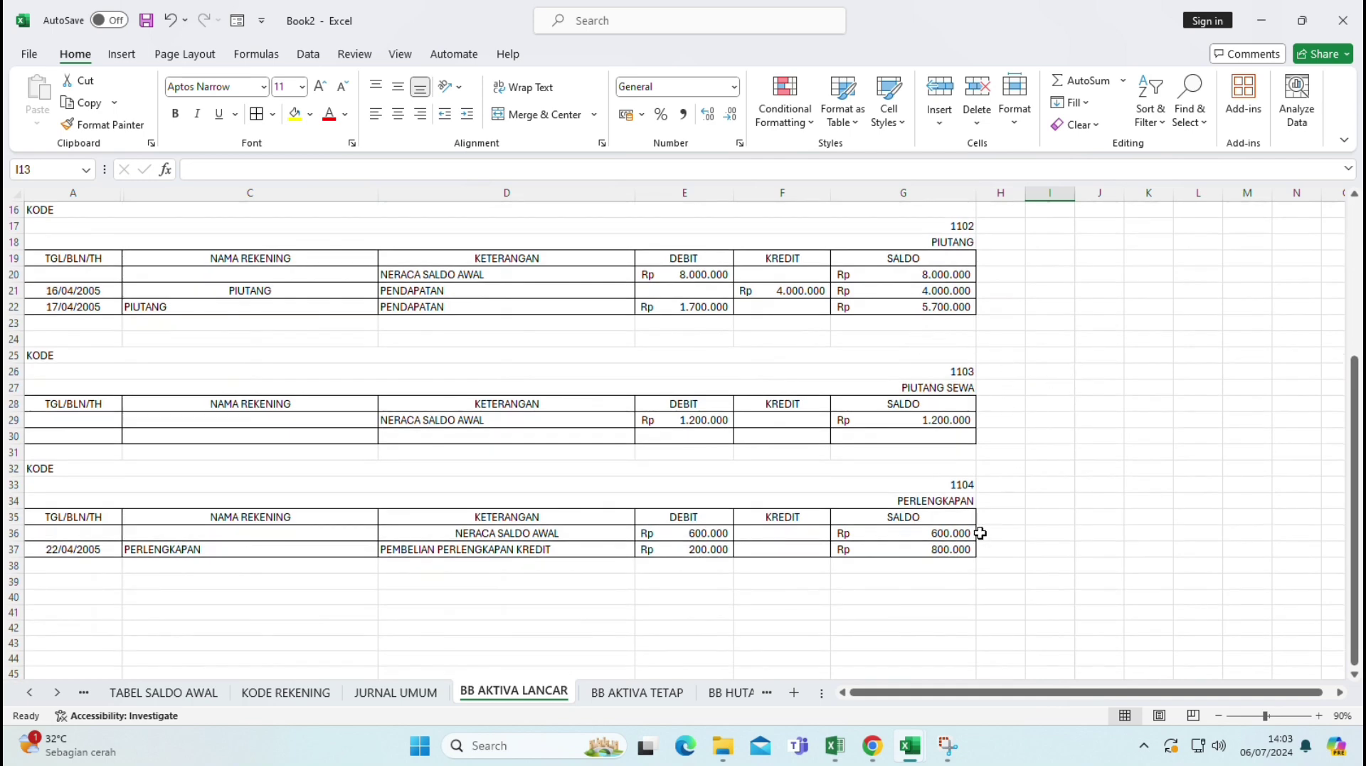
scroll(982, 530, "up", 5)
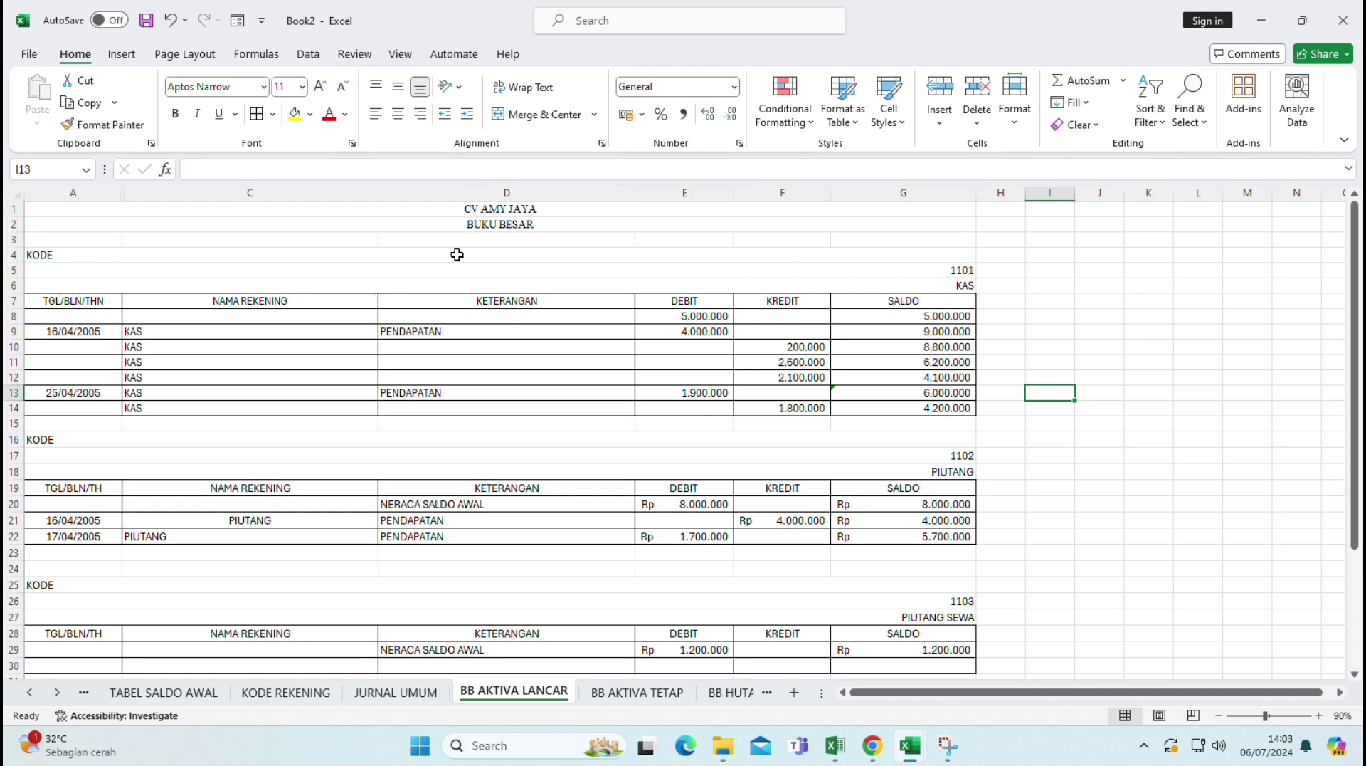
scroll(1009, 384, "down", 6)
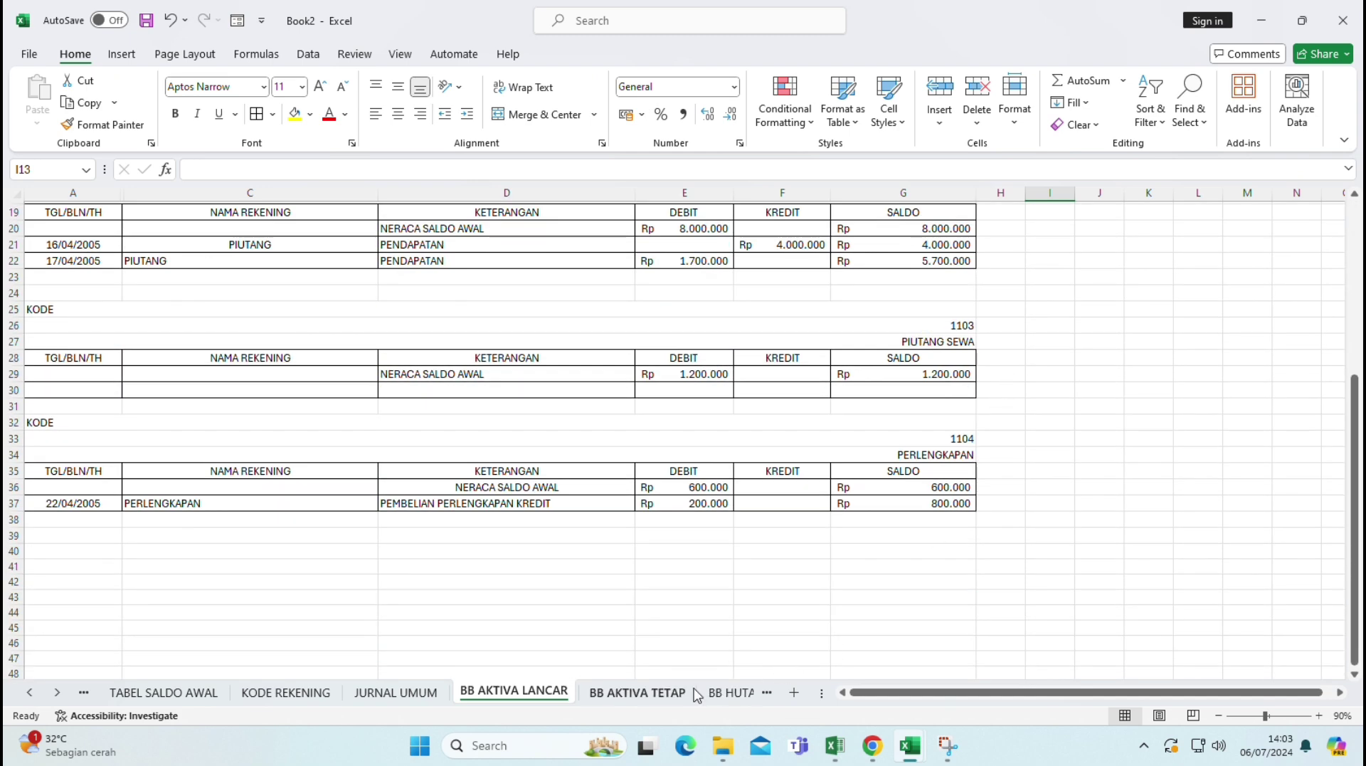
- Check the BUKU BESAR header layout on the BB AKTIVA TETAP sheet and on the BB HUTANG LANCAR sheet
left_click(657, 695)
left_click(851, 370)
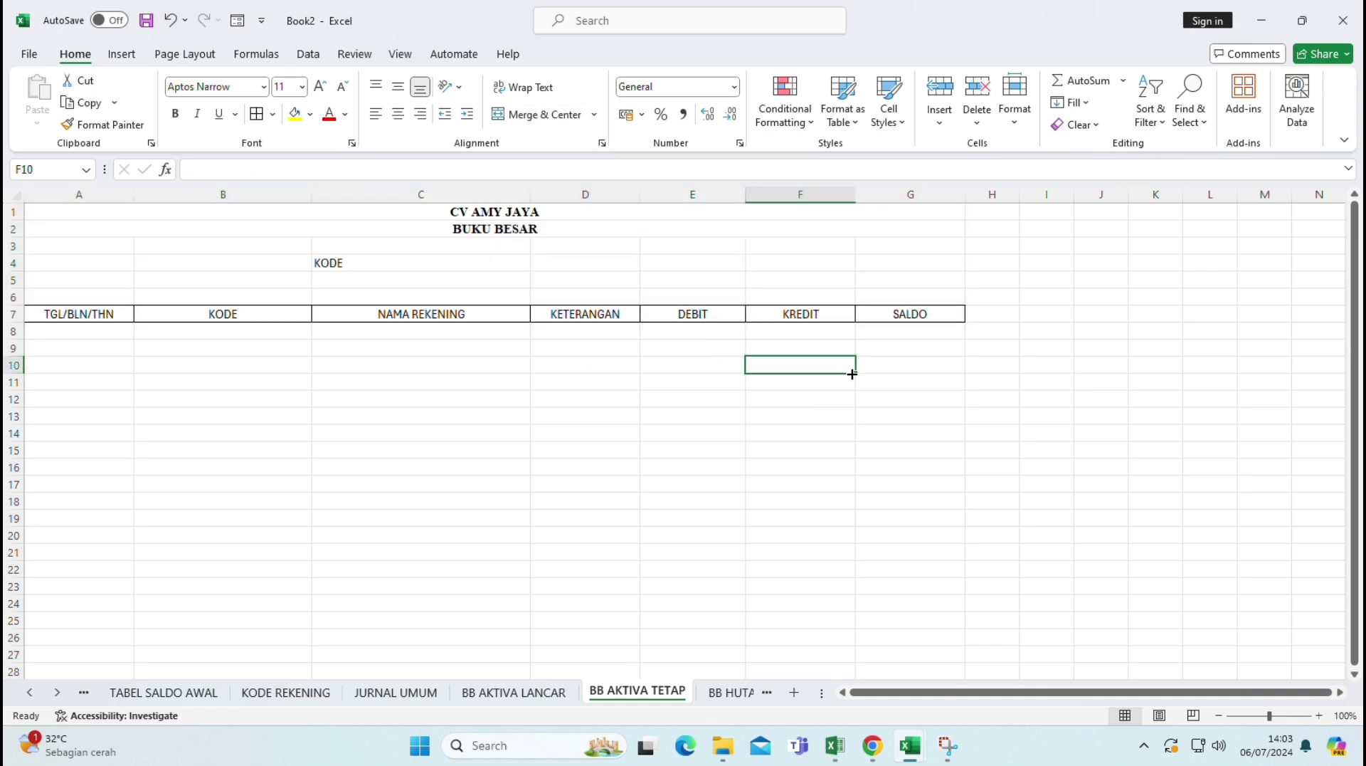
left_click(97, 314)
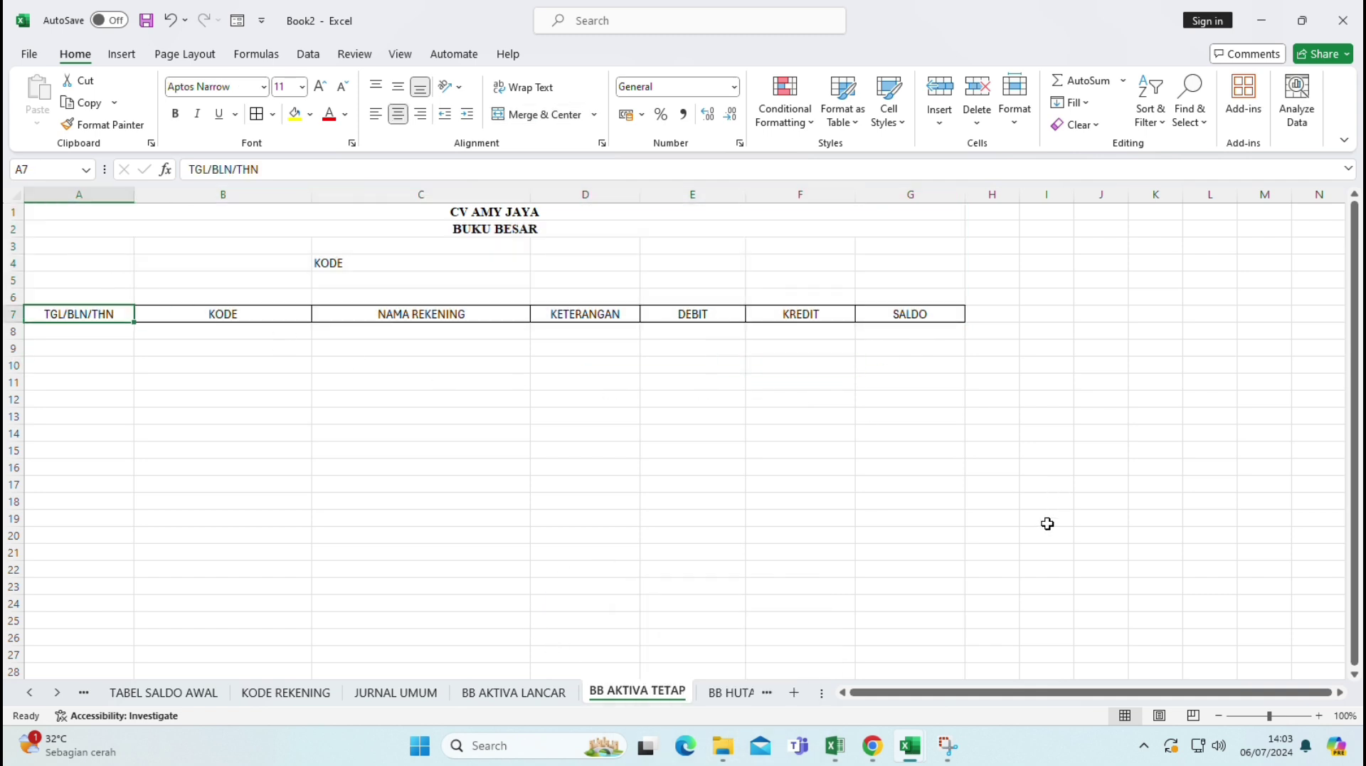
left_click(767, 692)
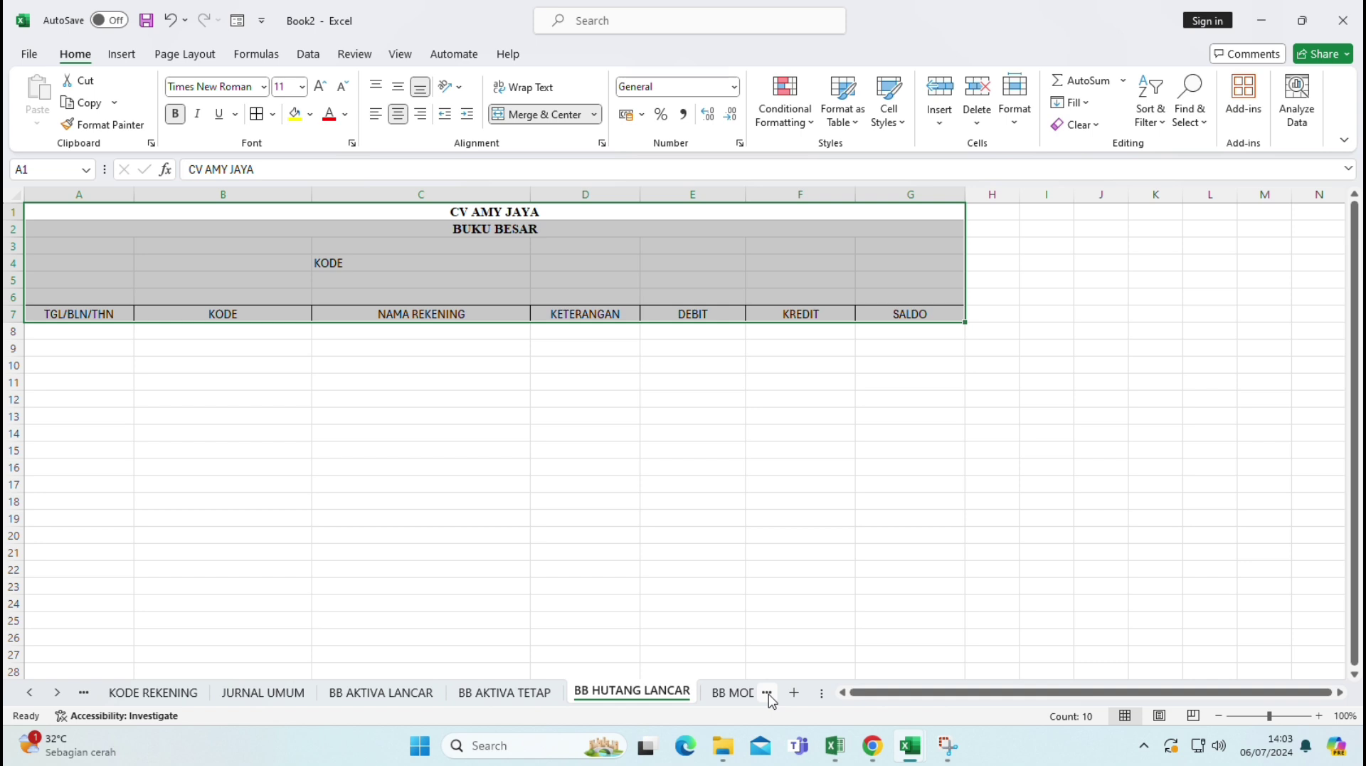
- Check the BUKU BESAR header layout on the BB MODAL, BB PENDAPATAN and BB BEBAN sheets
left_click(767, 693)
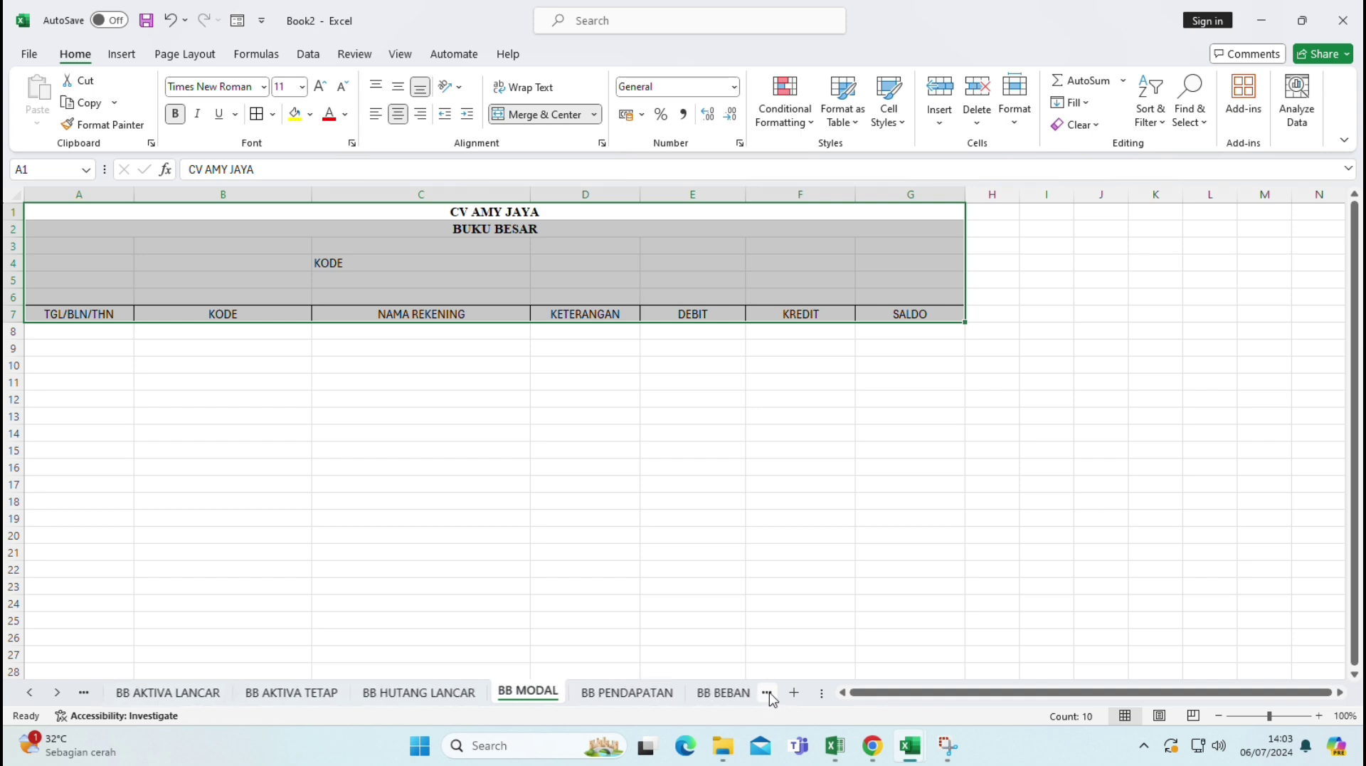
left_click(768, 695)
left_click(767, 693)
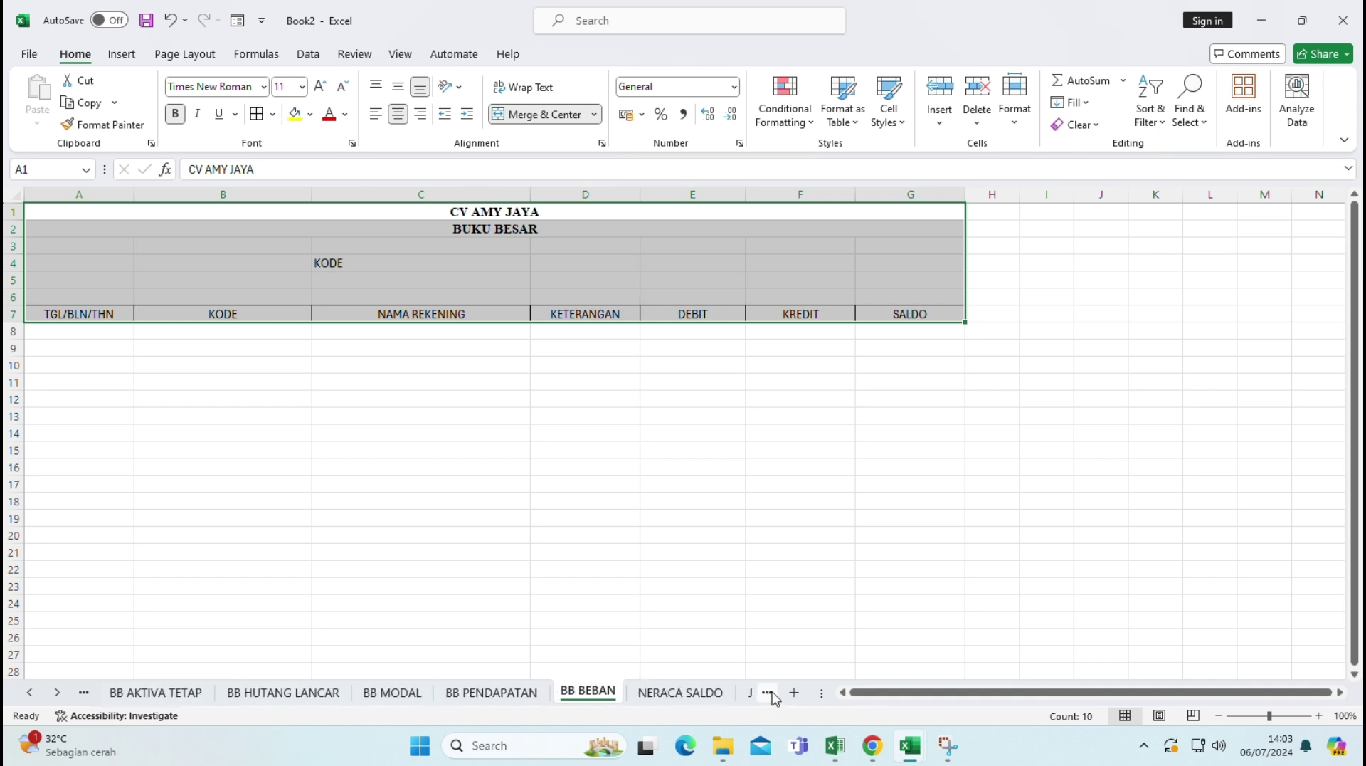
- Start a VLOOKUP formula in C6 of the BB AKTIVA TETAP sheet with C5 as the lookup value
left_click(173, 692)
left_click(121, 333)
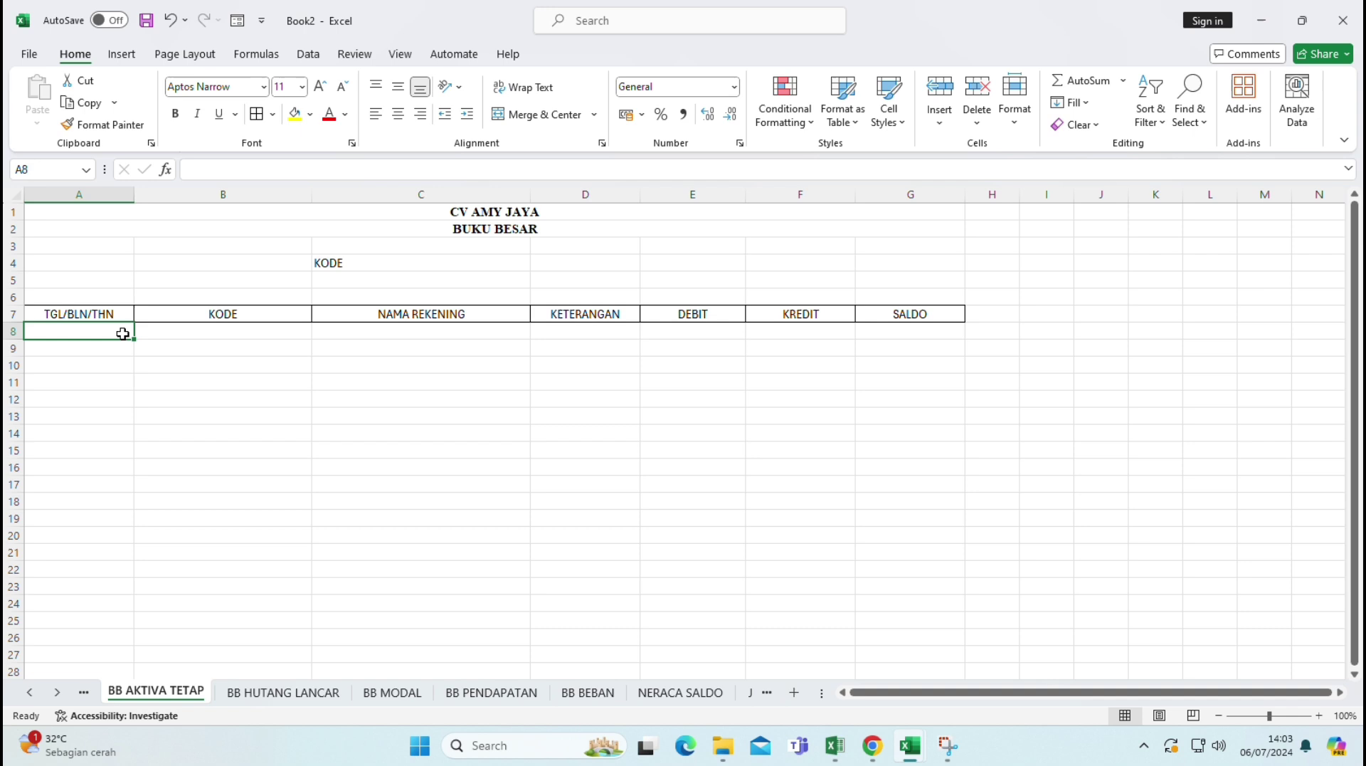
left_click(257, 335)
left_click(423, 329)
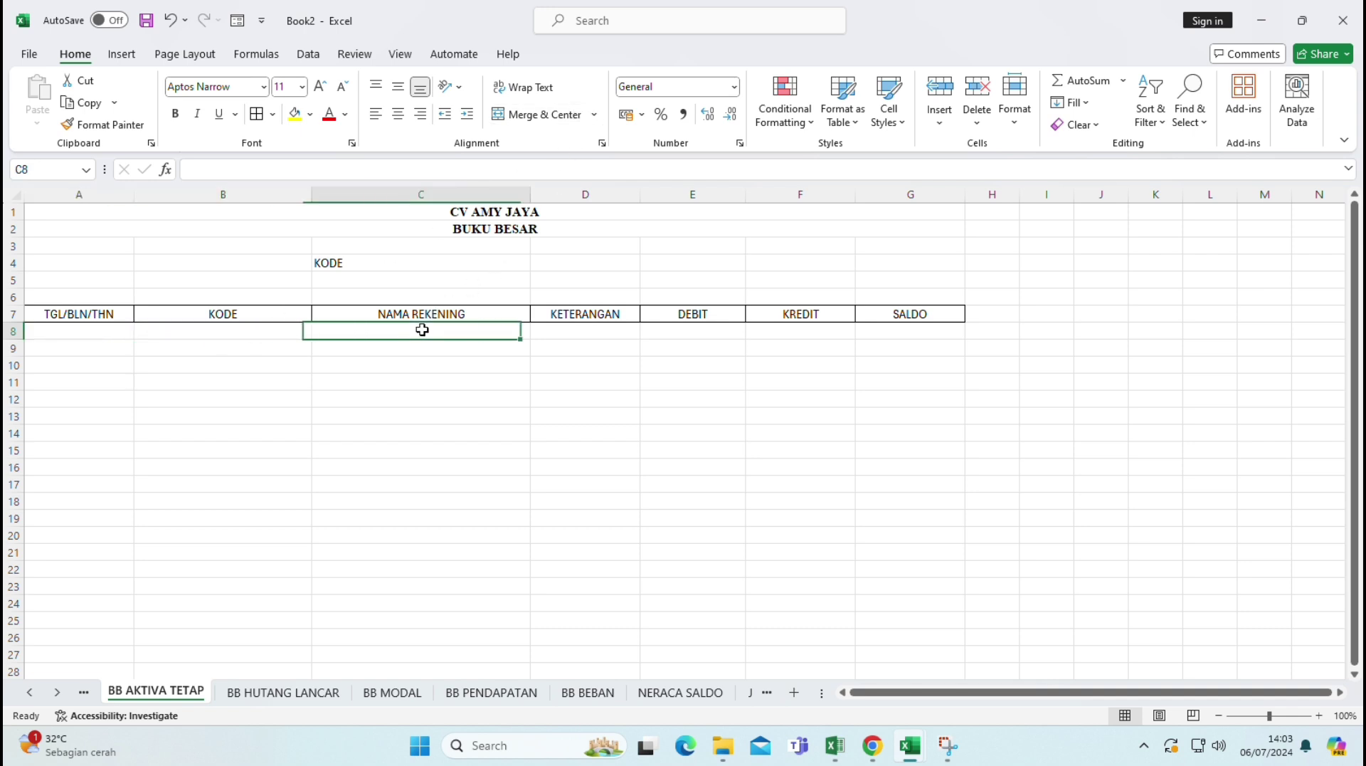
left_click(430, 299)
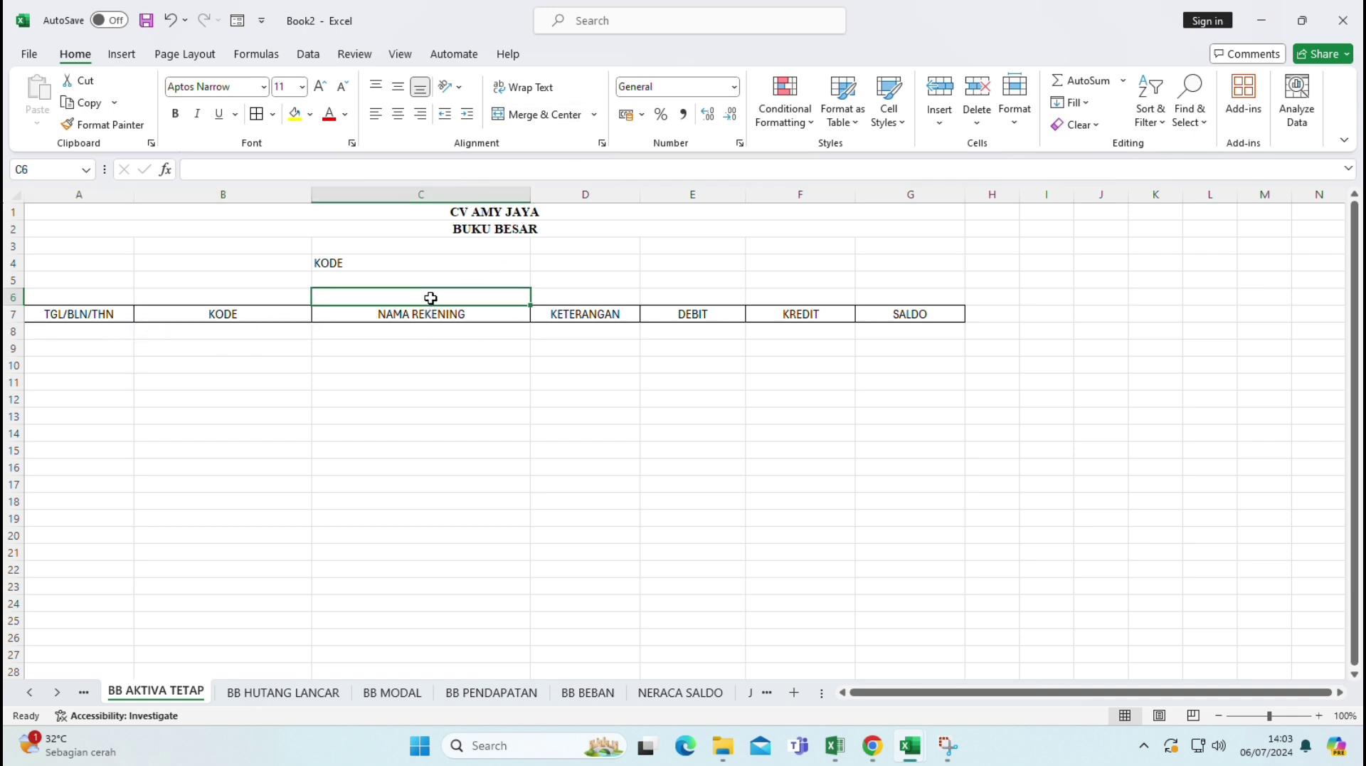
type("=")
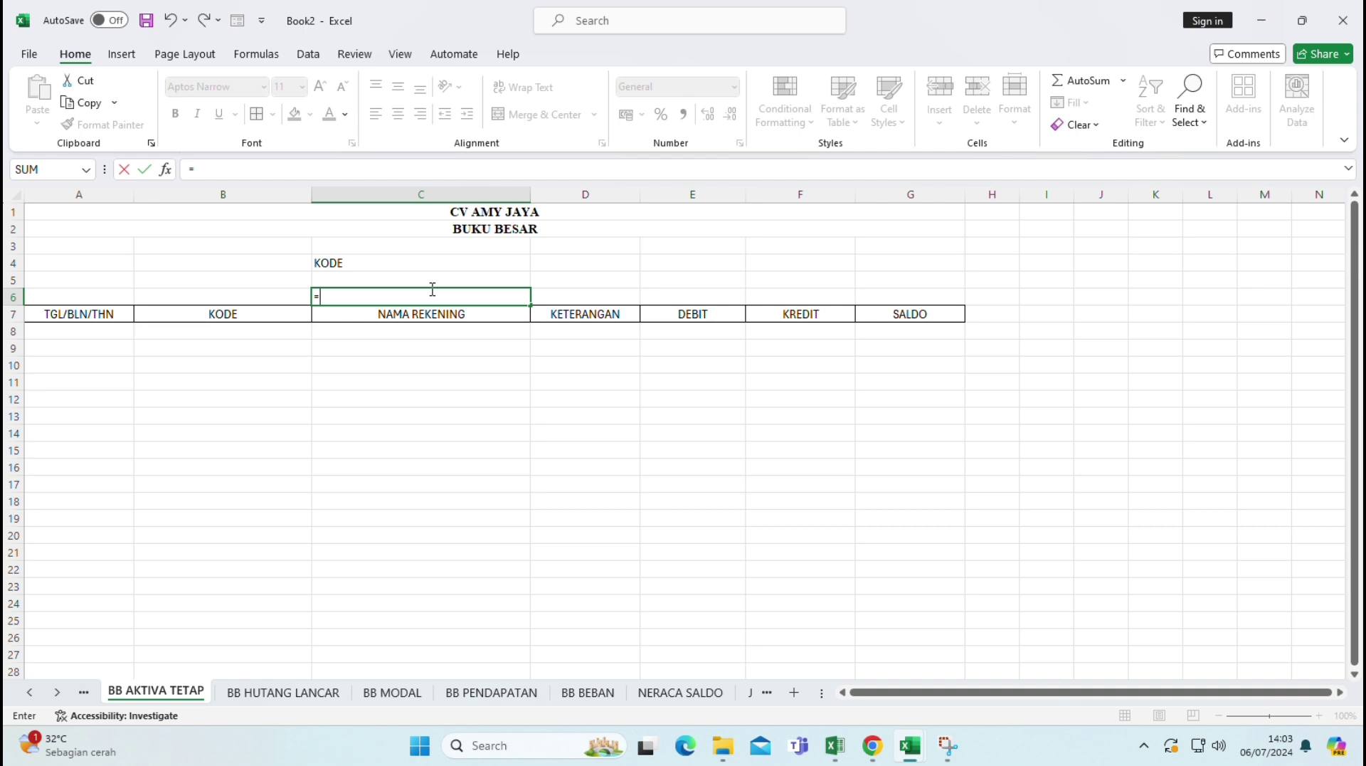
type("VLOO")
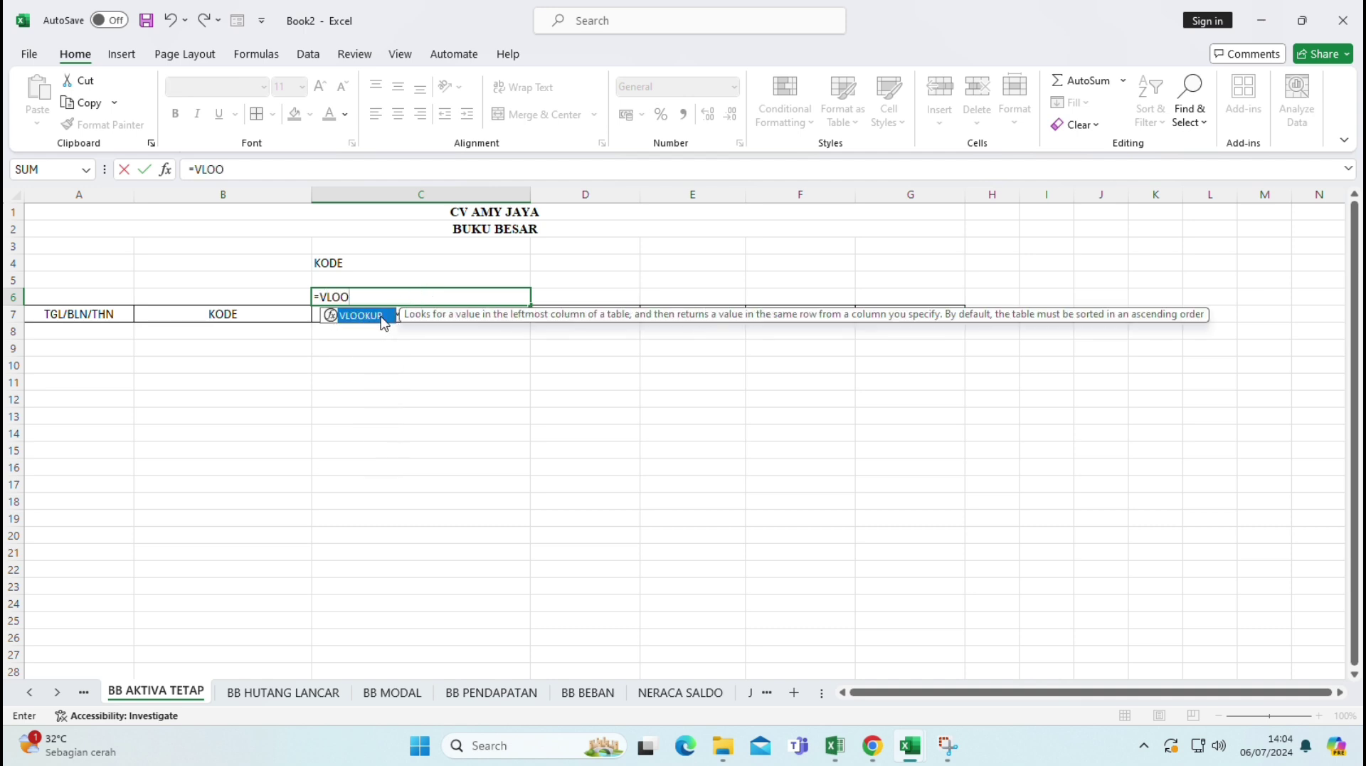
double_click(381, 313)
left_click(358, 276)
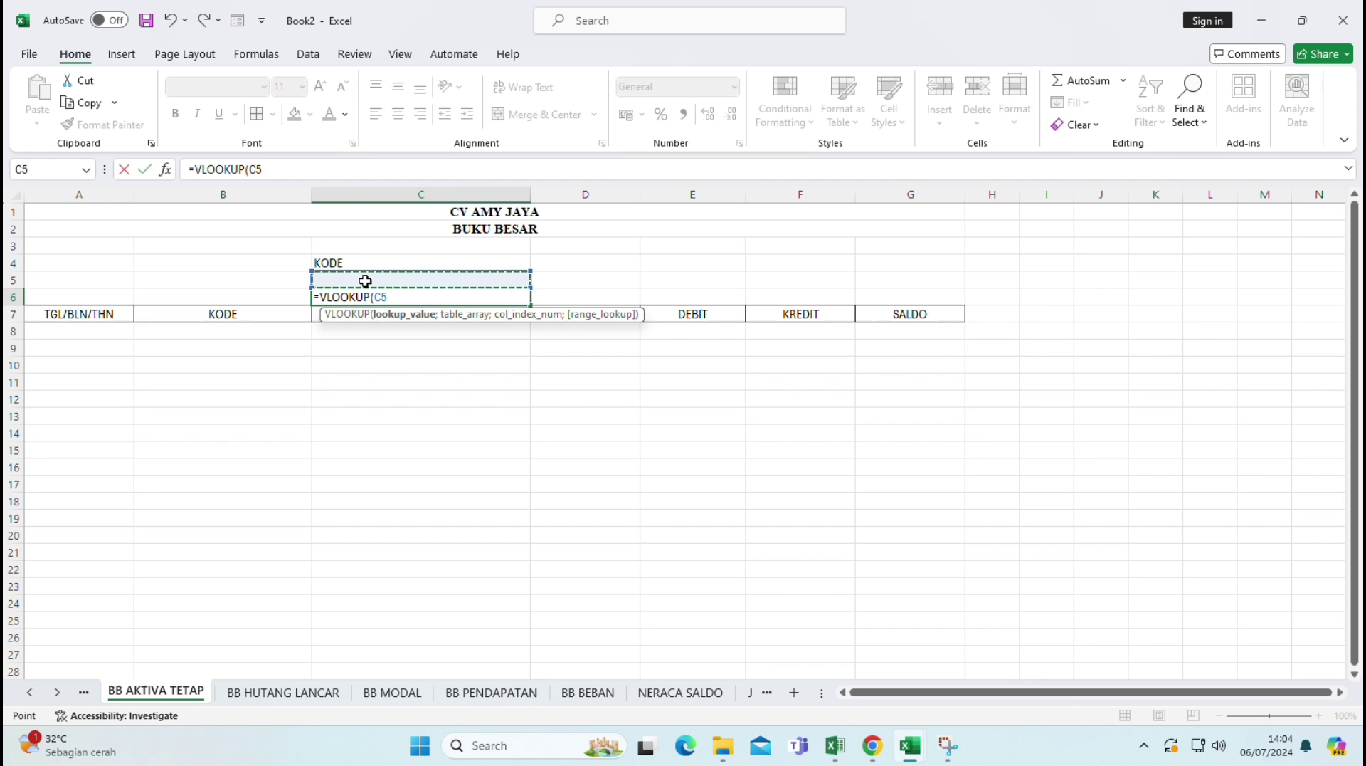
type(";")
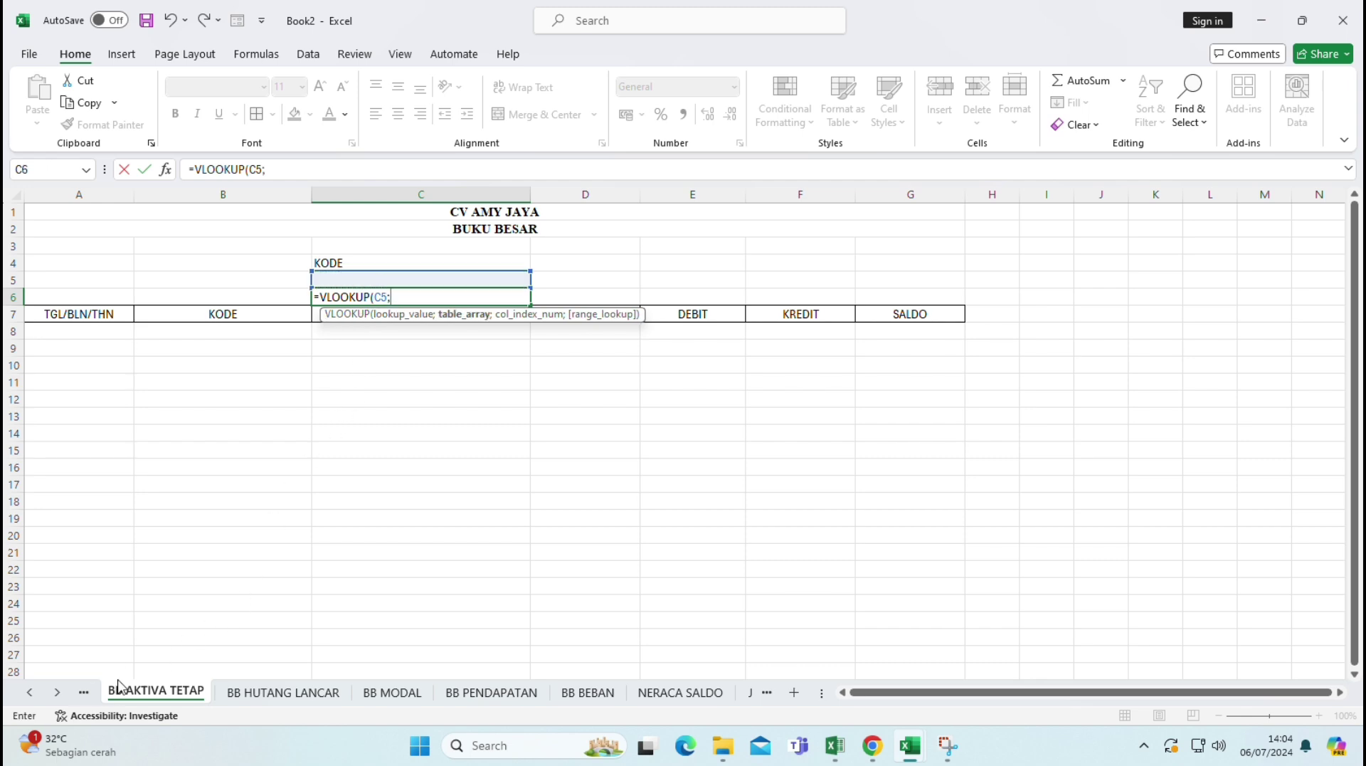
- Complete the VLOOKUP with the absolute range $A$4:$B$17 of the KODE REKENING sheet and column index 2
left_click(83, 692)
left_click(84, 693)
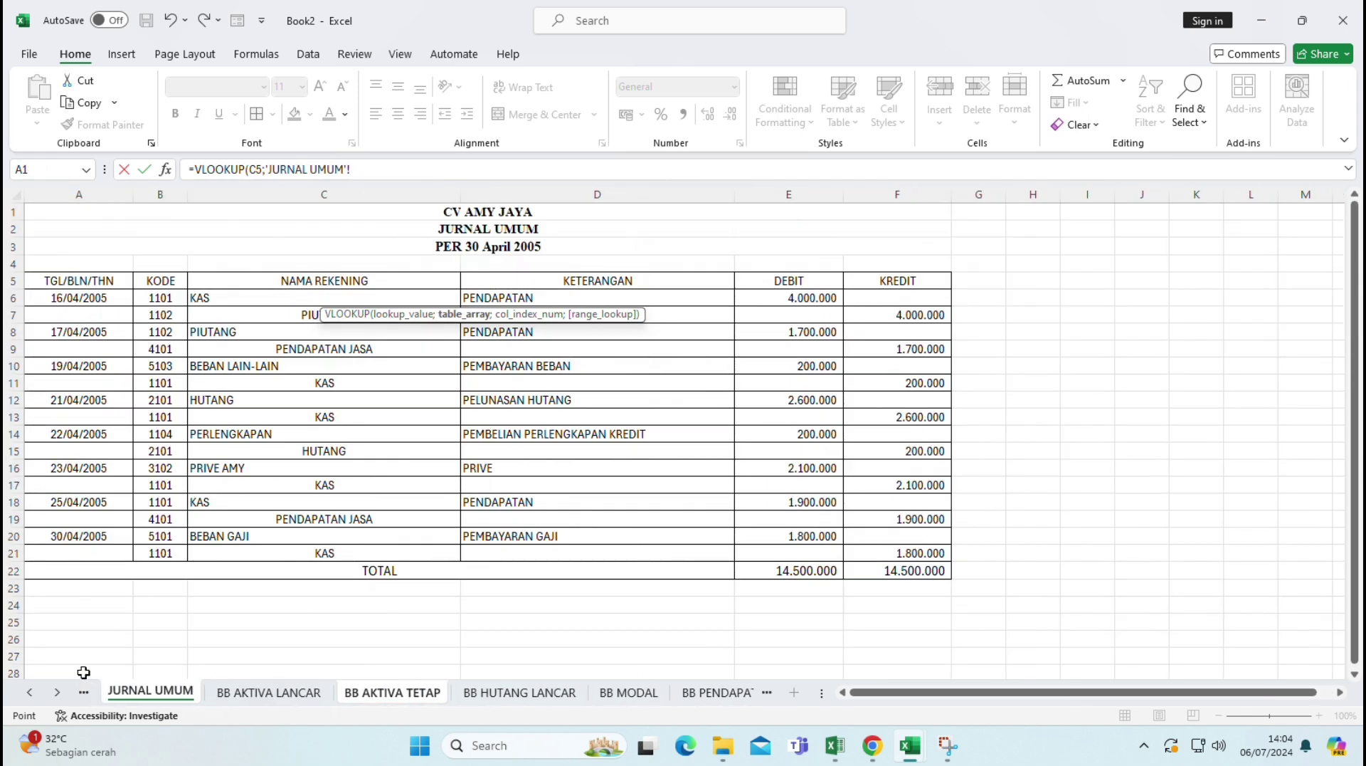
left_click(84, 693)
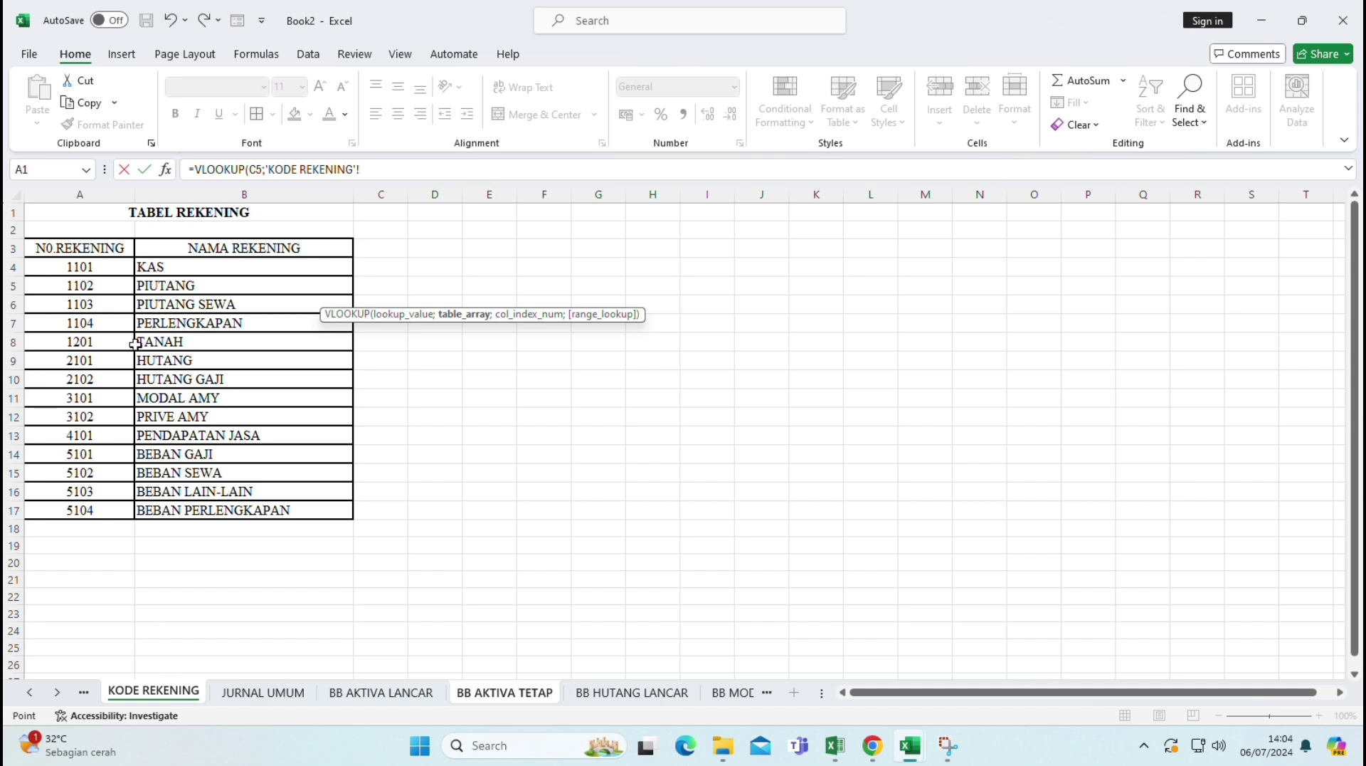
left_click_drag(102, 267, 240, 509)
key("F4")
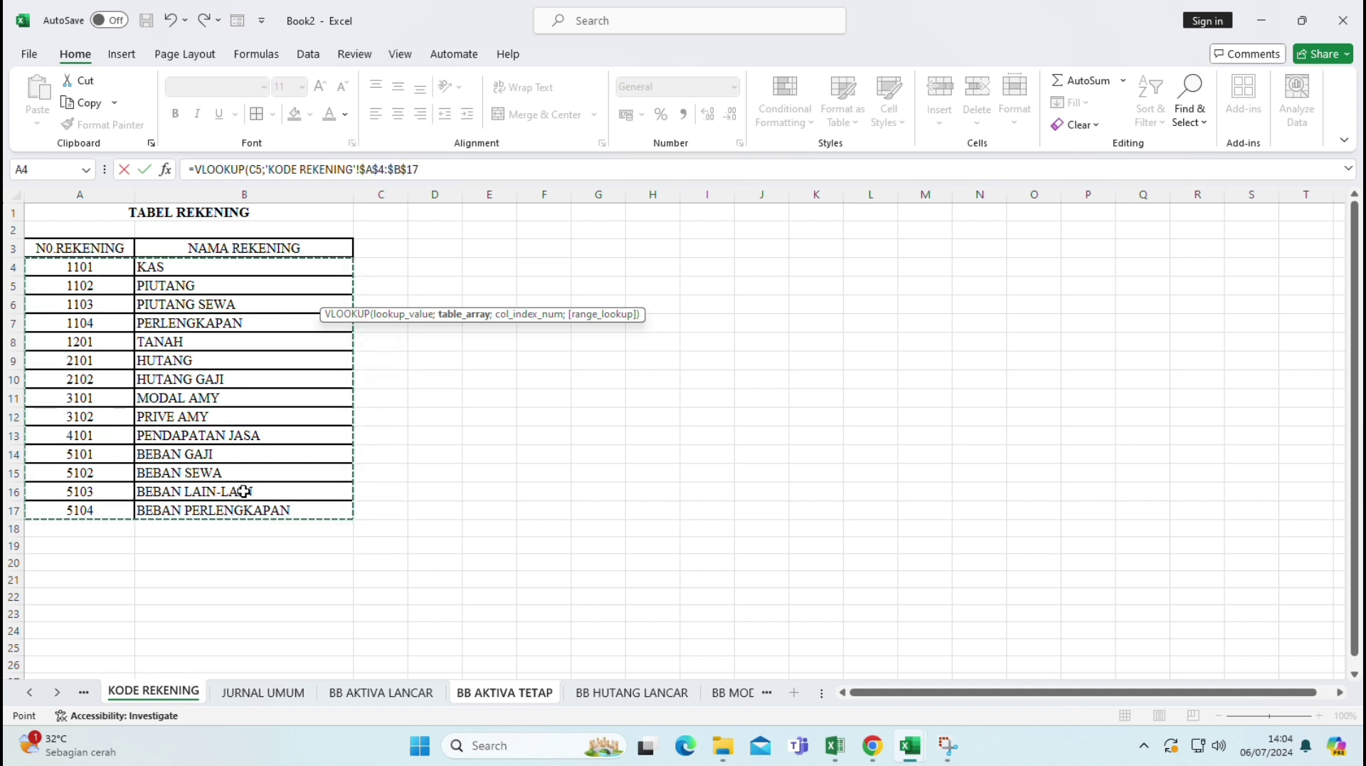
type(";")
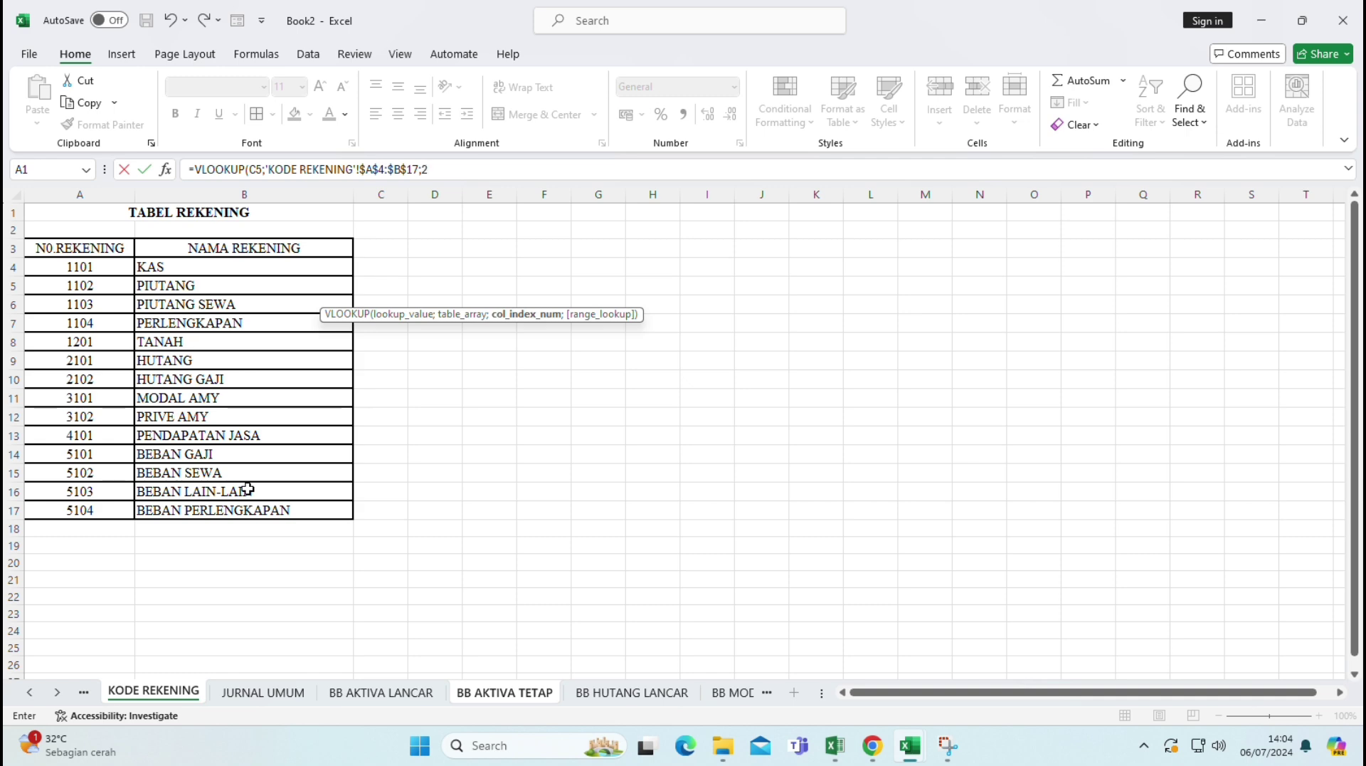
type("2")
key("Return")
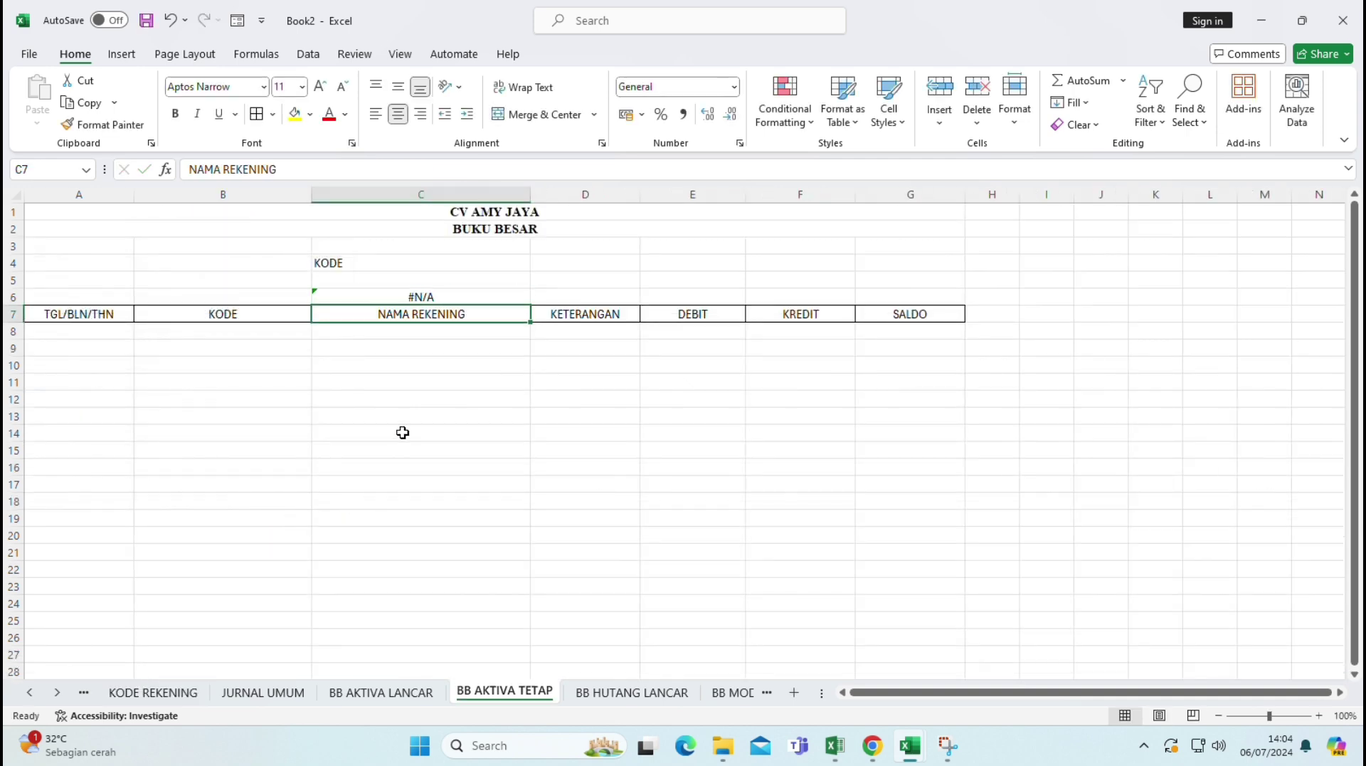
- Look up the TANAH account code on the KODE REKENING sheet and enter 1201 in C5 of BB AKTIVA TETAP
left_click(412, 279)
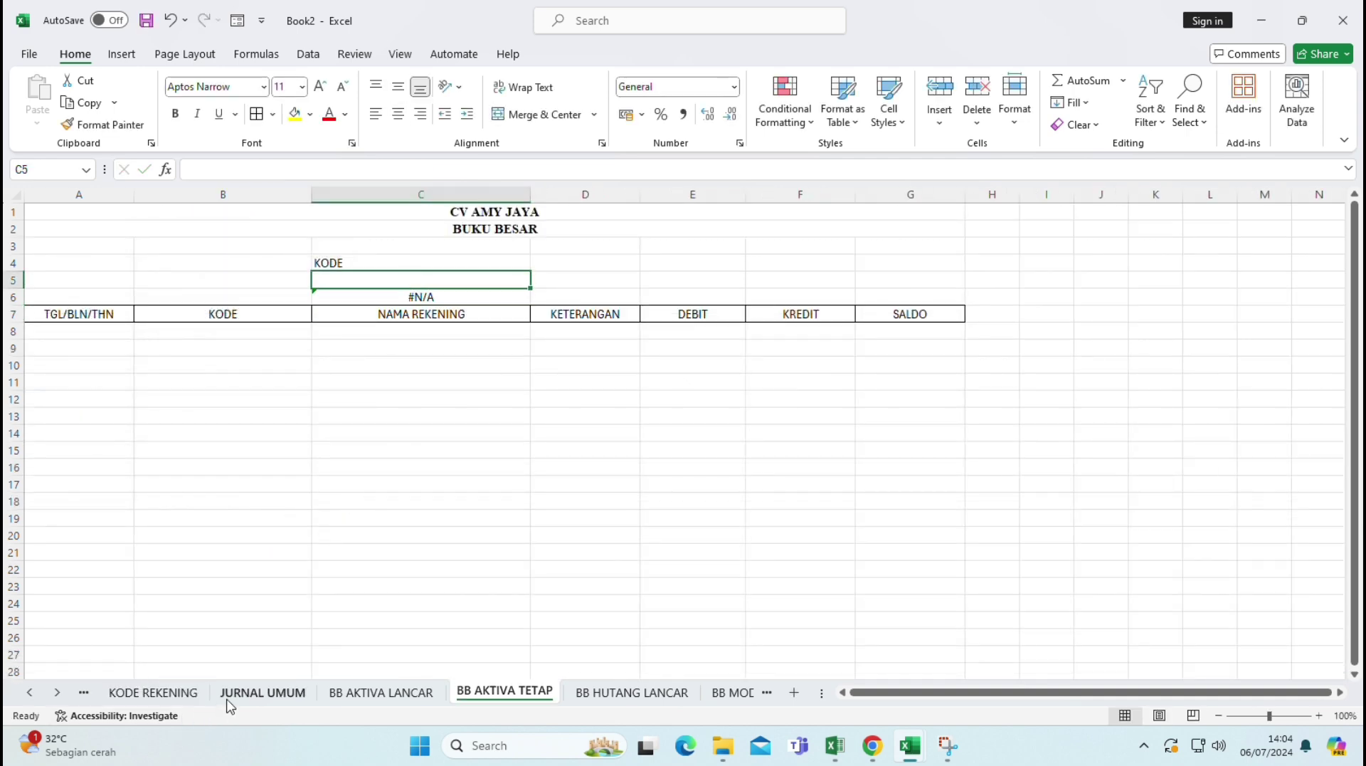
left_click(153, 691)
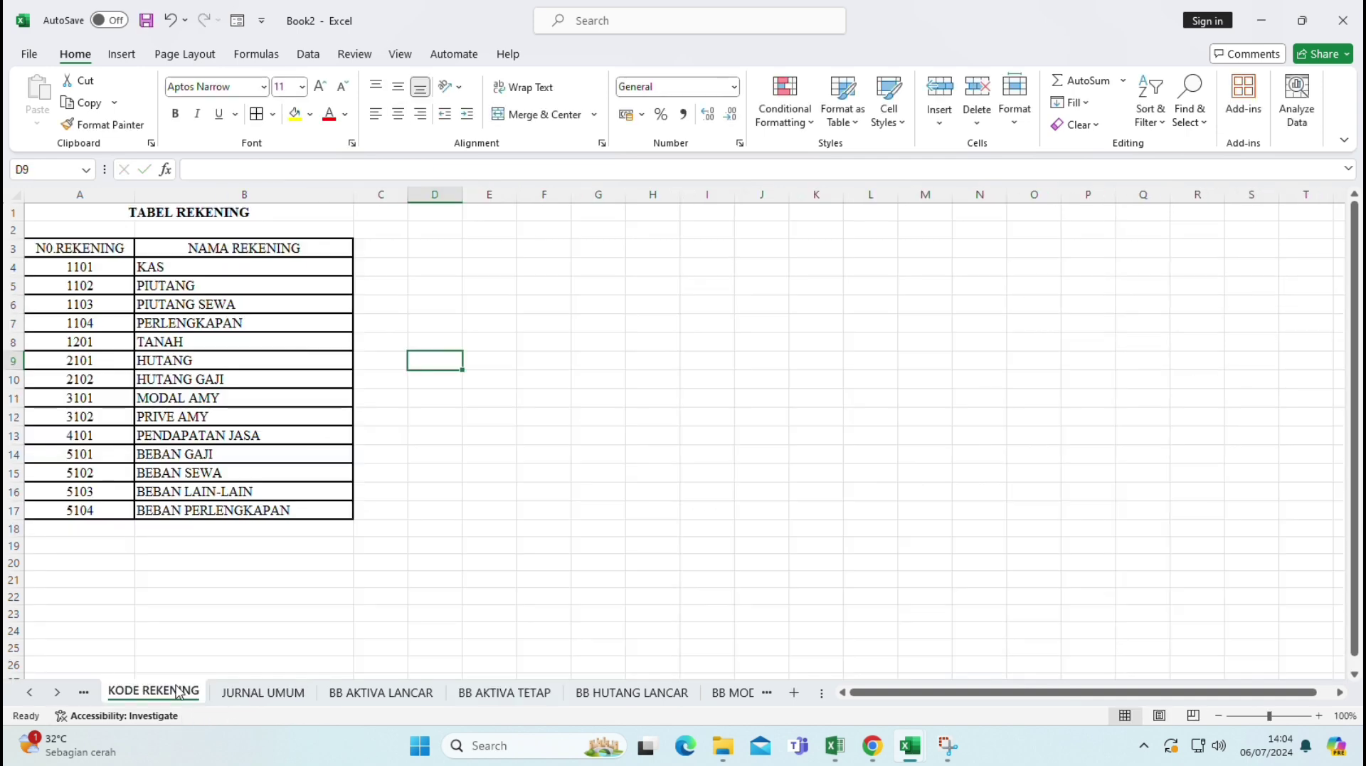
left_click(101, 341)
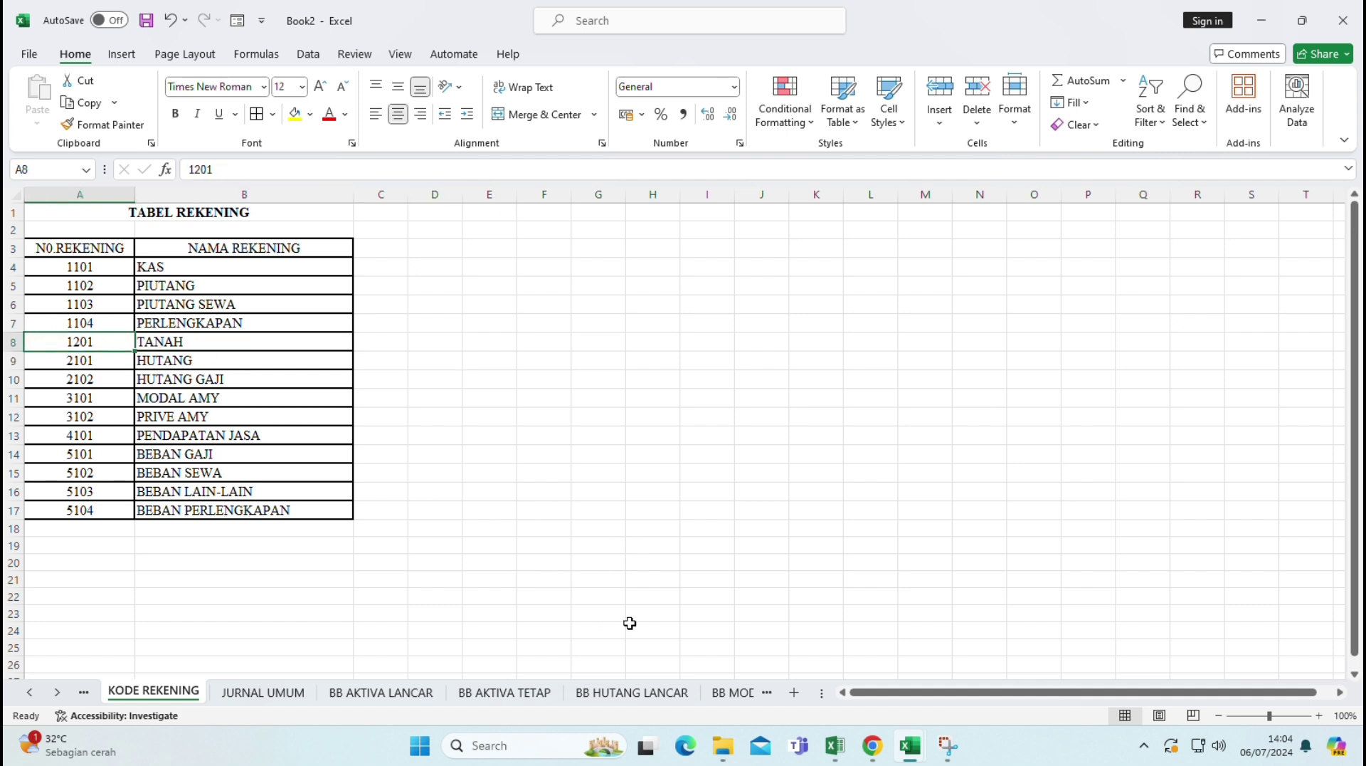
left_click(399, 695)
left_click(491, 694)
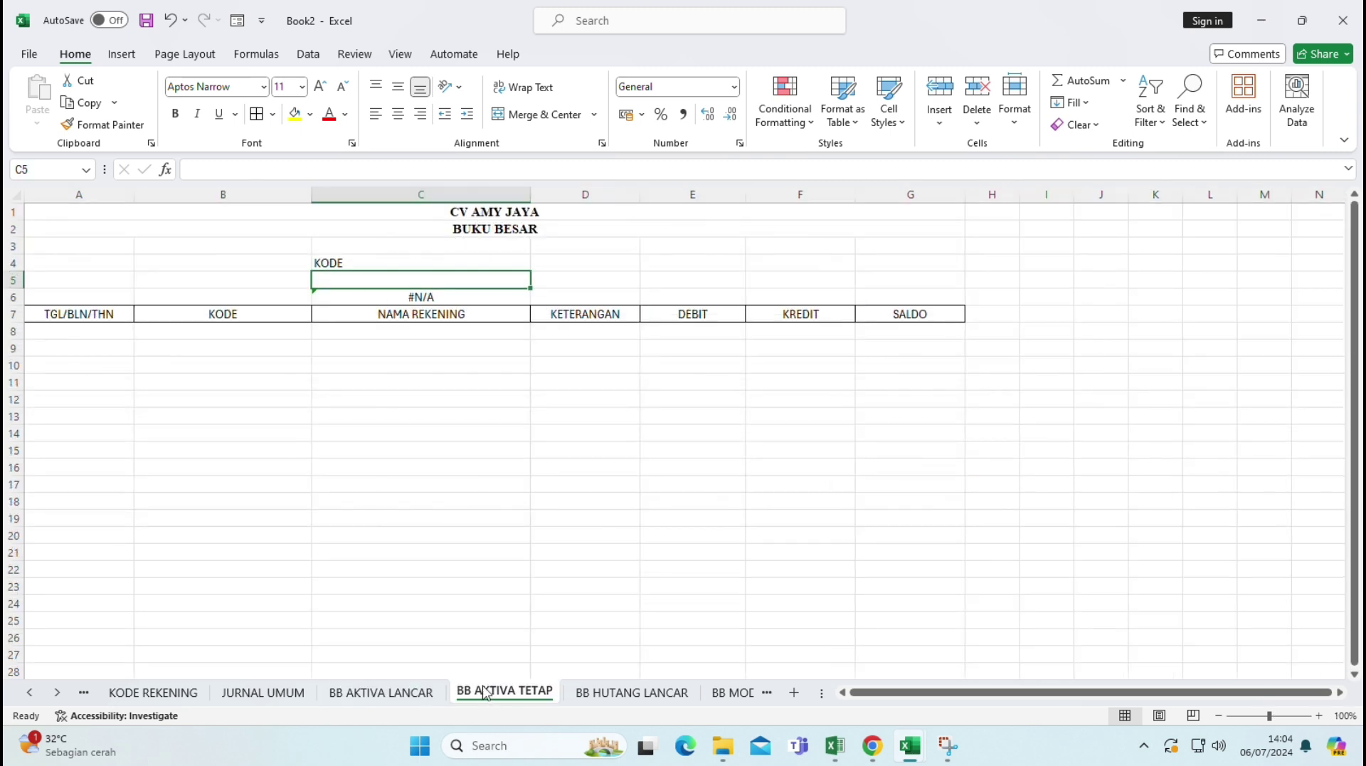
type("12")
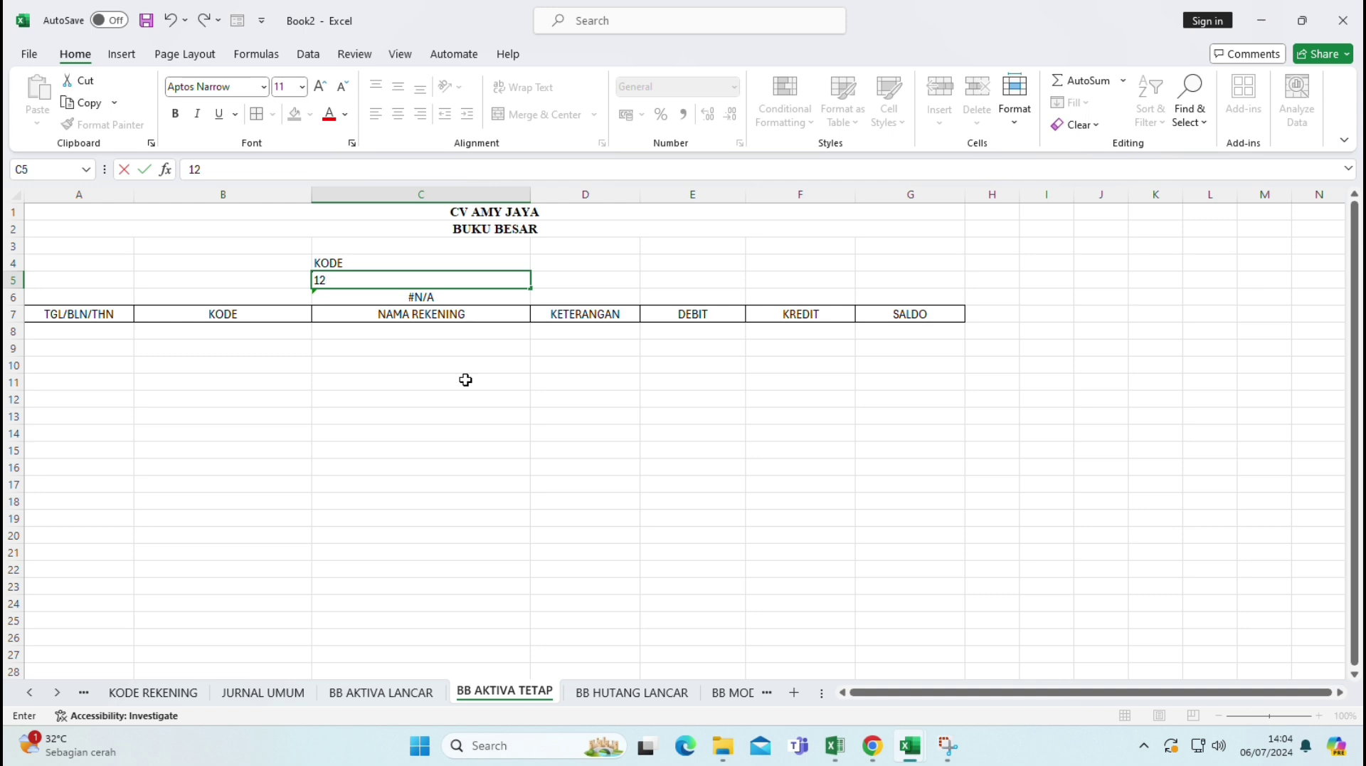
type("01")
key("Return")
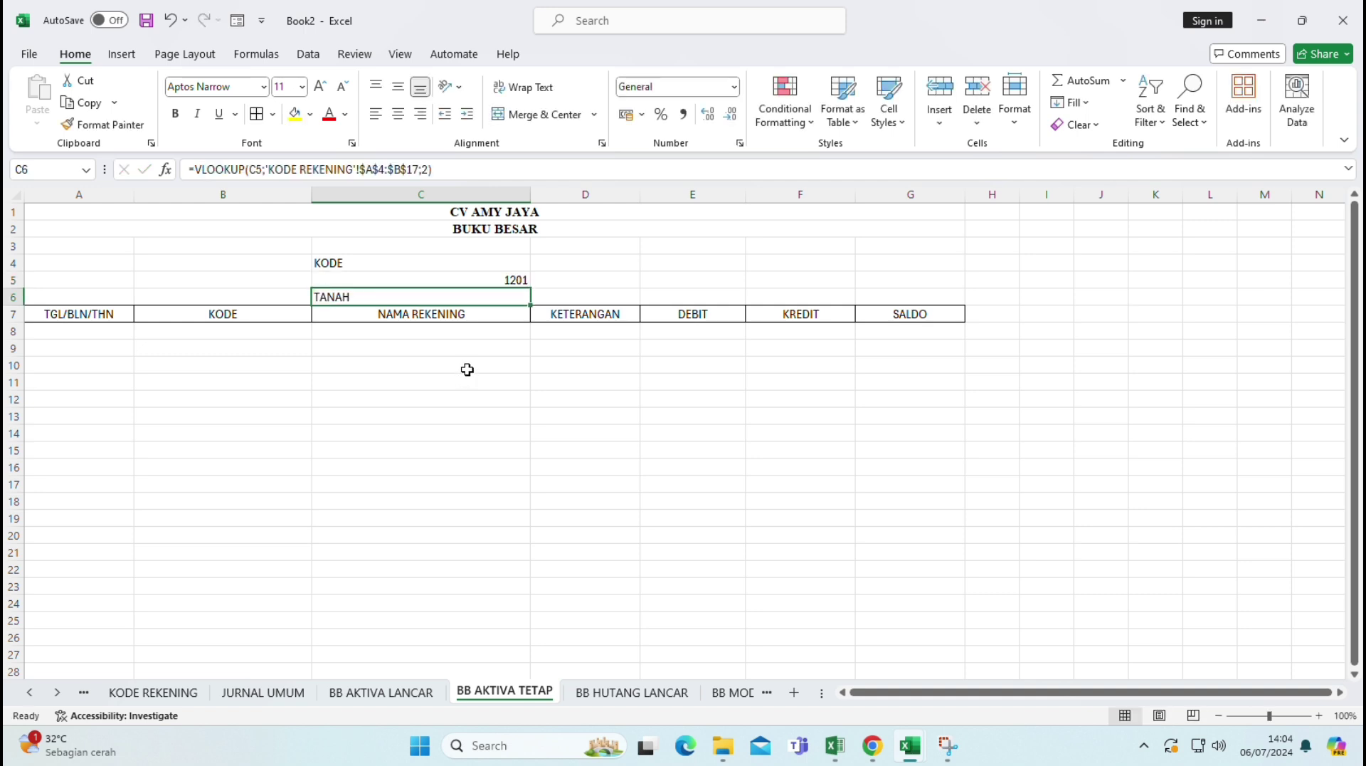
- Start an Advanced Filter on the BB AKTIVA TETAP sheet and set it to copy the results to another location
left_click(417, 330)
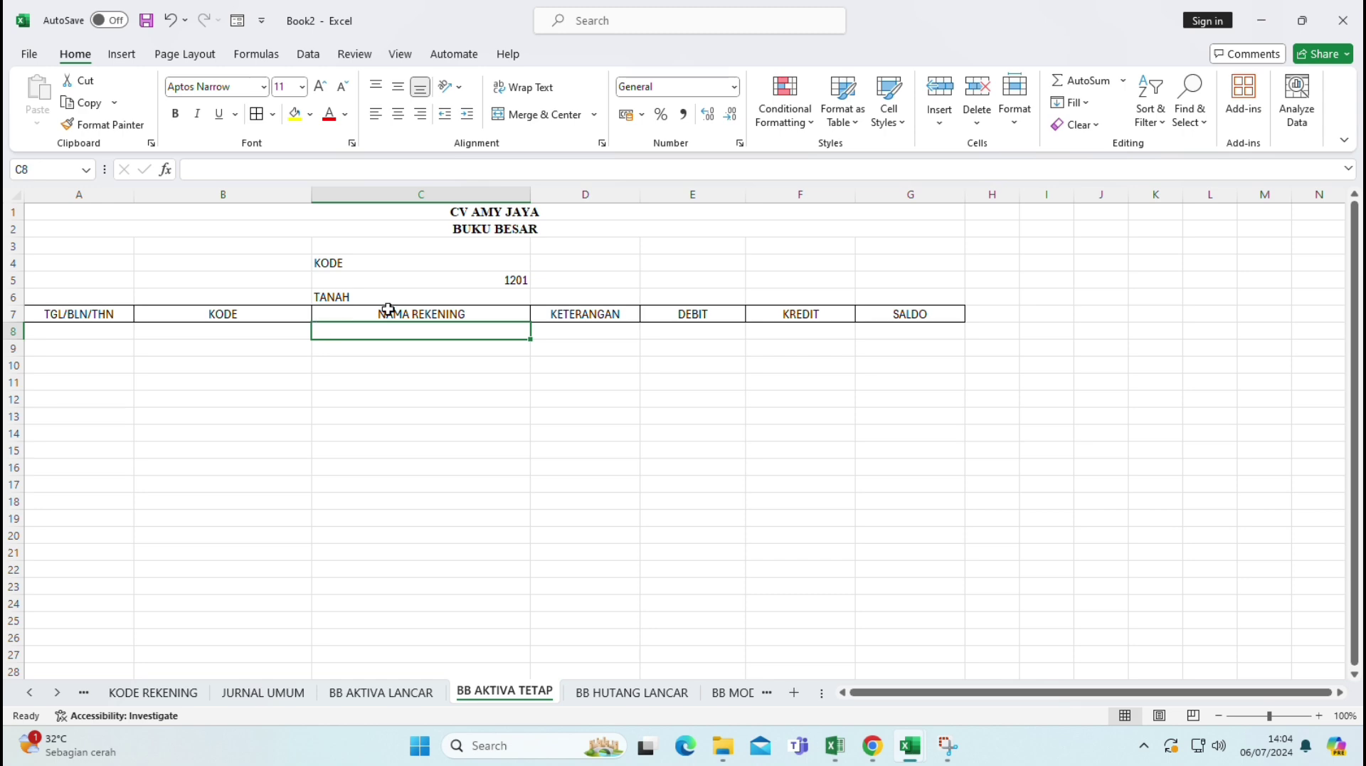
left_click(308, 55)
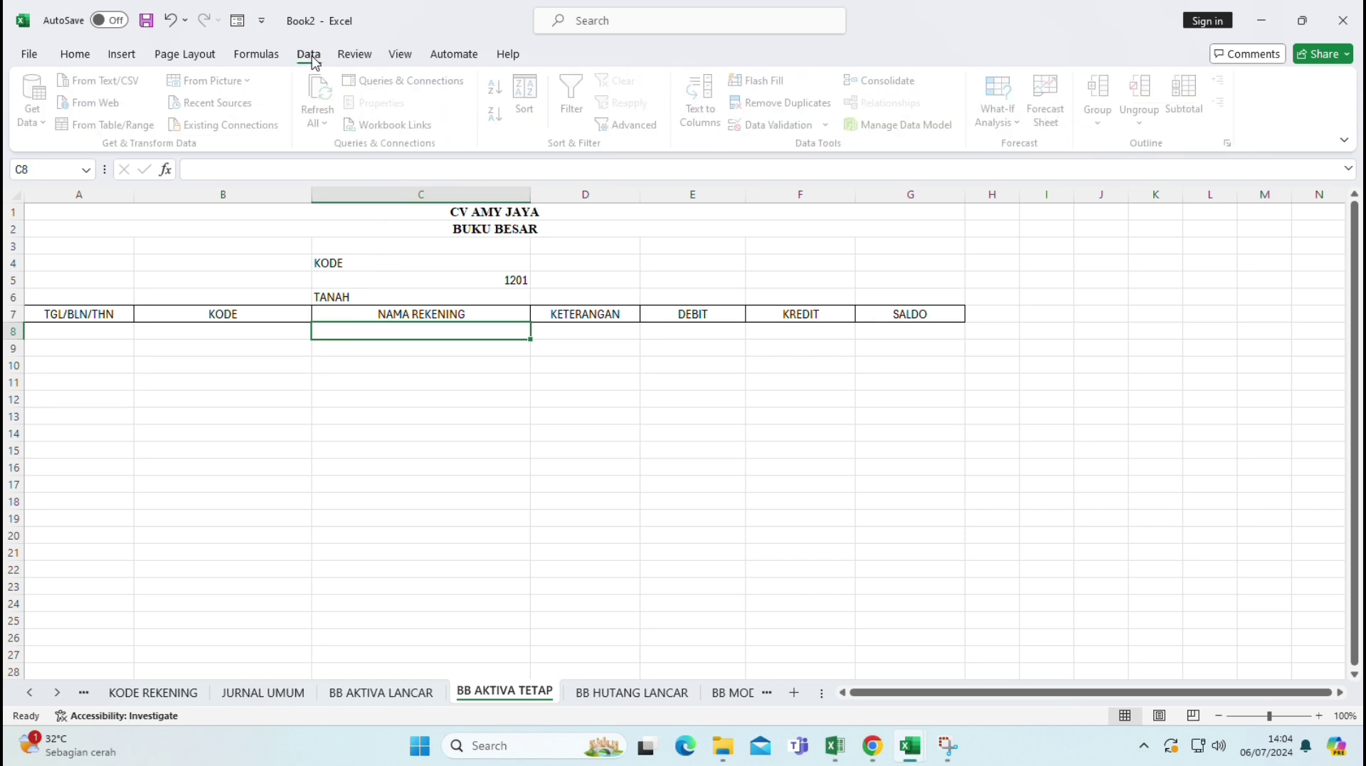
left_click(630, 125)
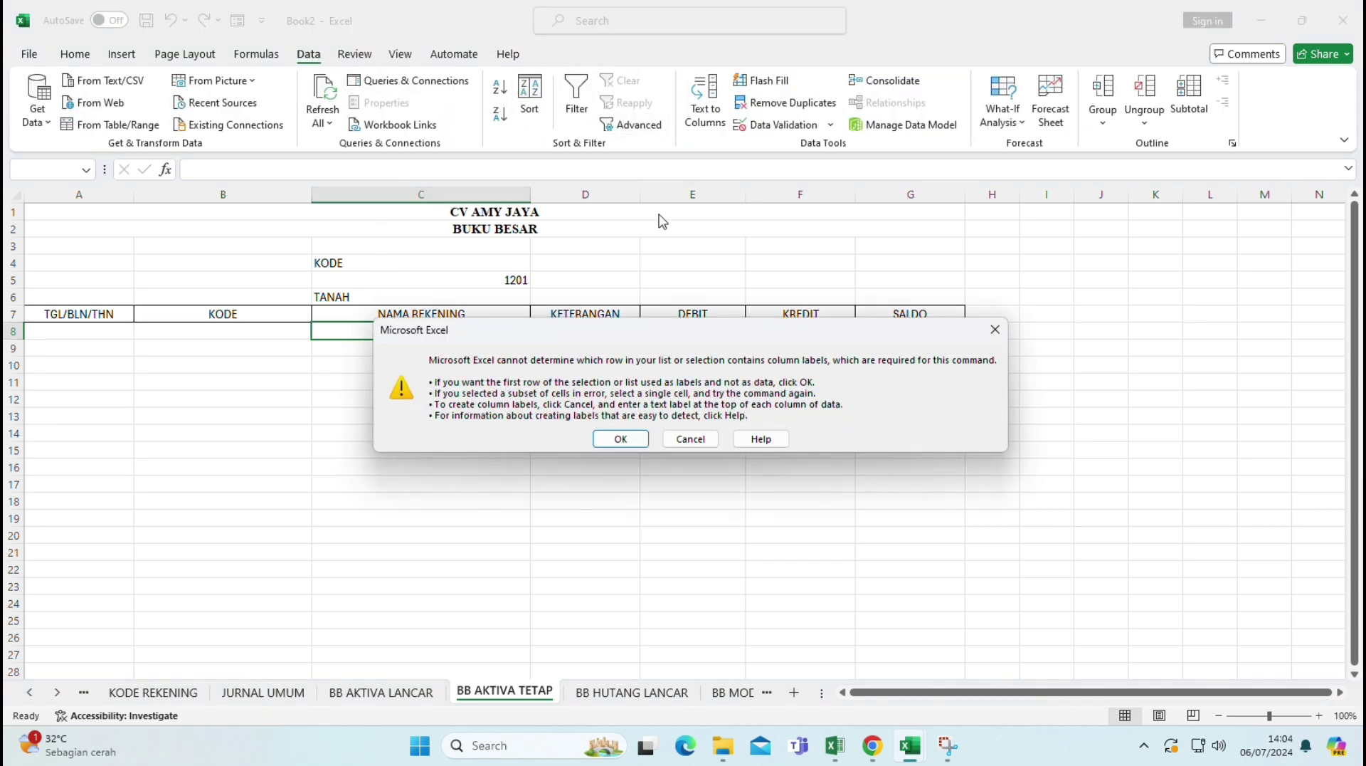
left_click(607, 438)
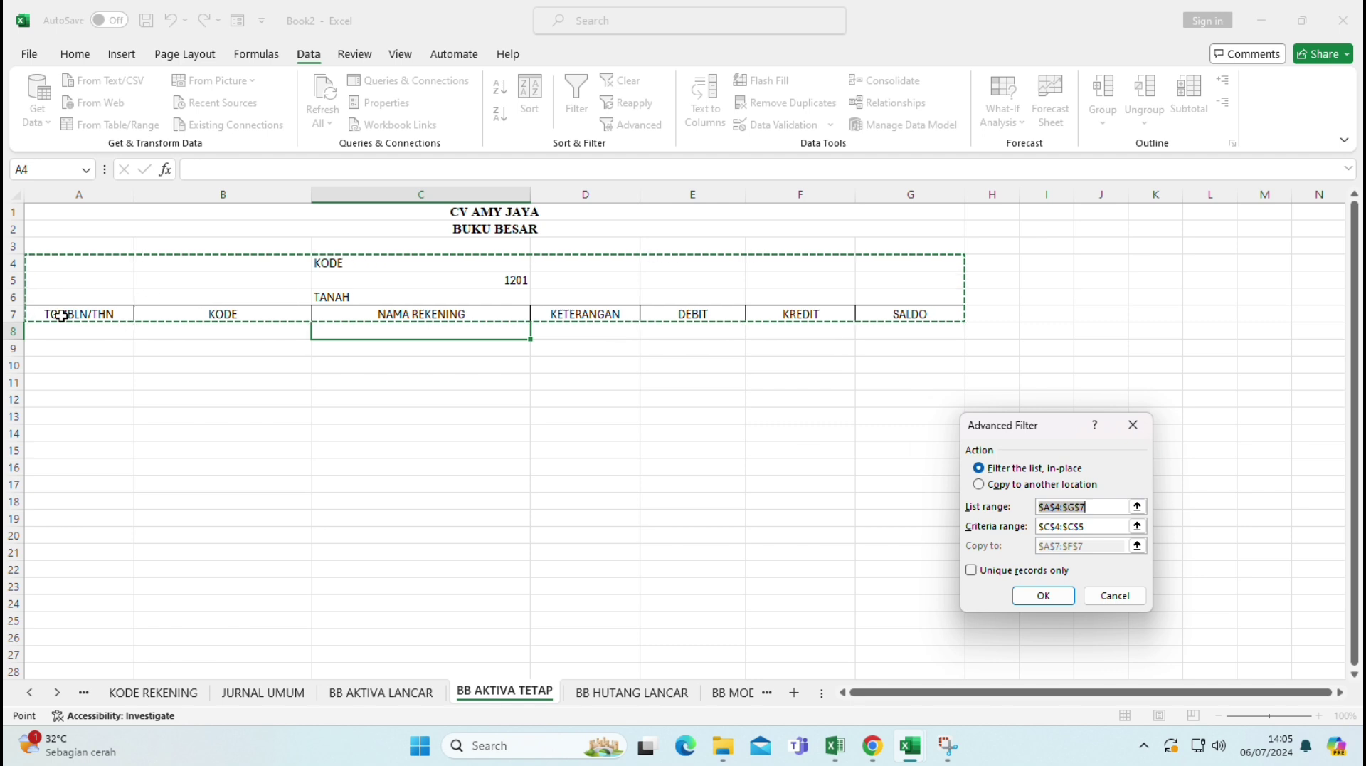
left_click_drag(61, 313, 416, 314)
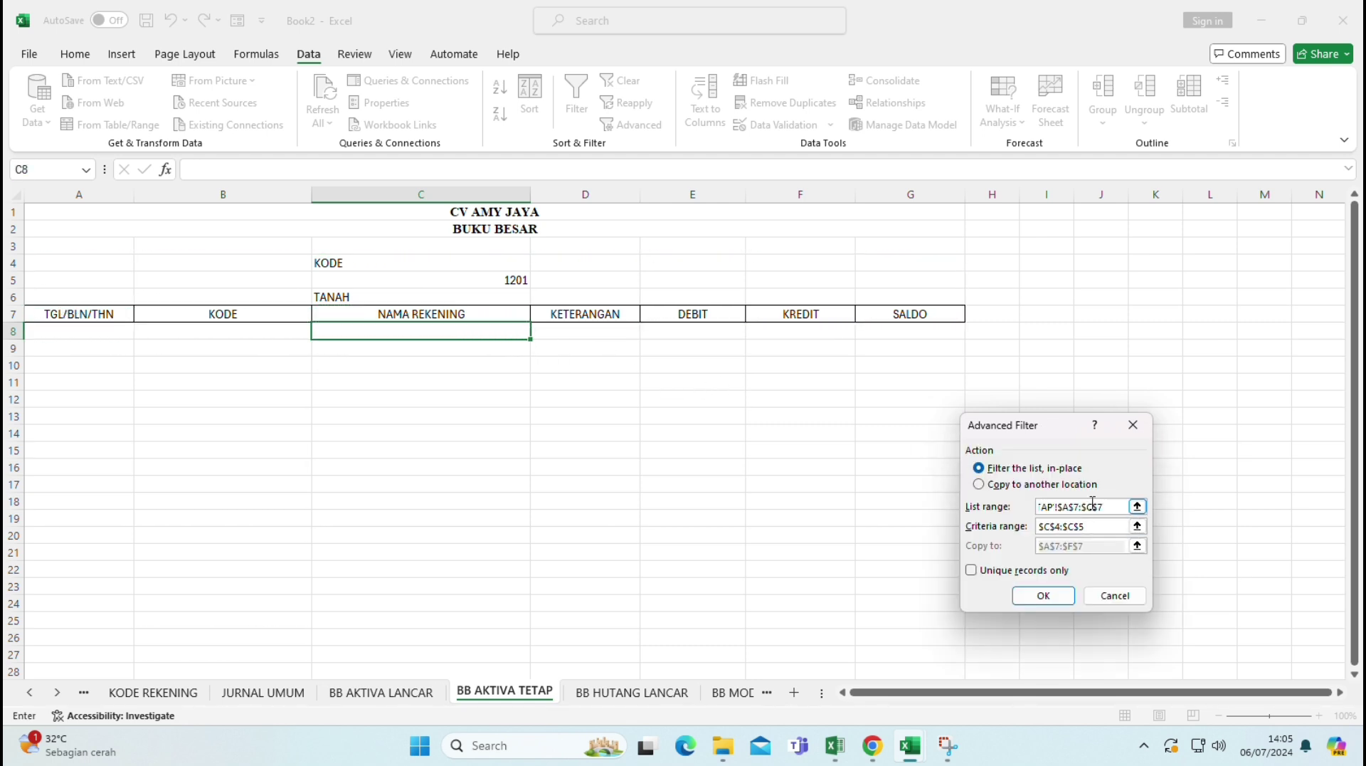
left_click(979, 484)
- Replace the Advanced Filter's list range with A5:F21 of the JURNAL UMUM sheet
left_click(1110, 507)
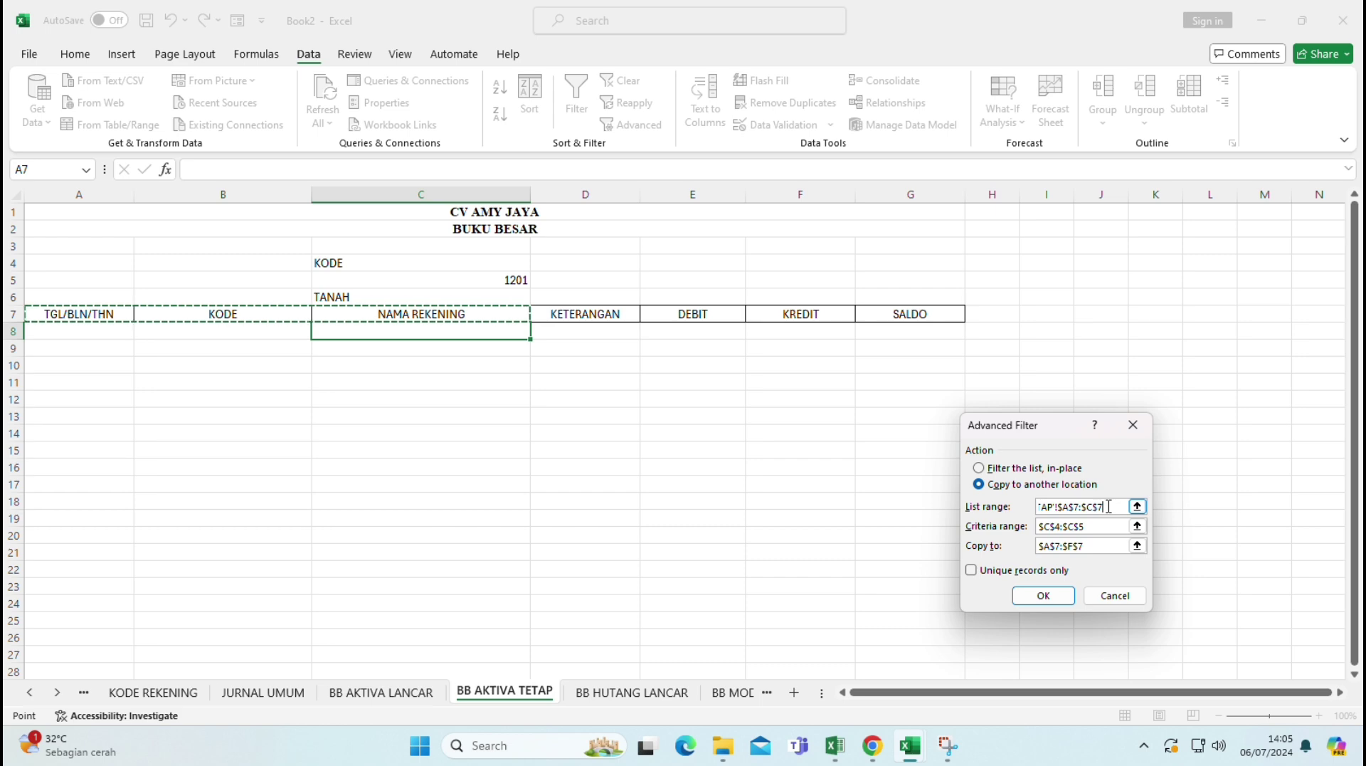
key("BackSpace")
key("BackSpace")
key("BackSpace")
key("BackSpace")
key("BackSpace")
key("BackSpace")
key("BackSpace")
key("BackSpace")
key("BackSpace")
key("BackSpace")
key("BackSpace")
key("BackSpace")
key("BackSpace")
key("BackSpace")
key("BackSpace")
key("BackSpace")
key("BackSpace")
key("BackSpace")
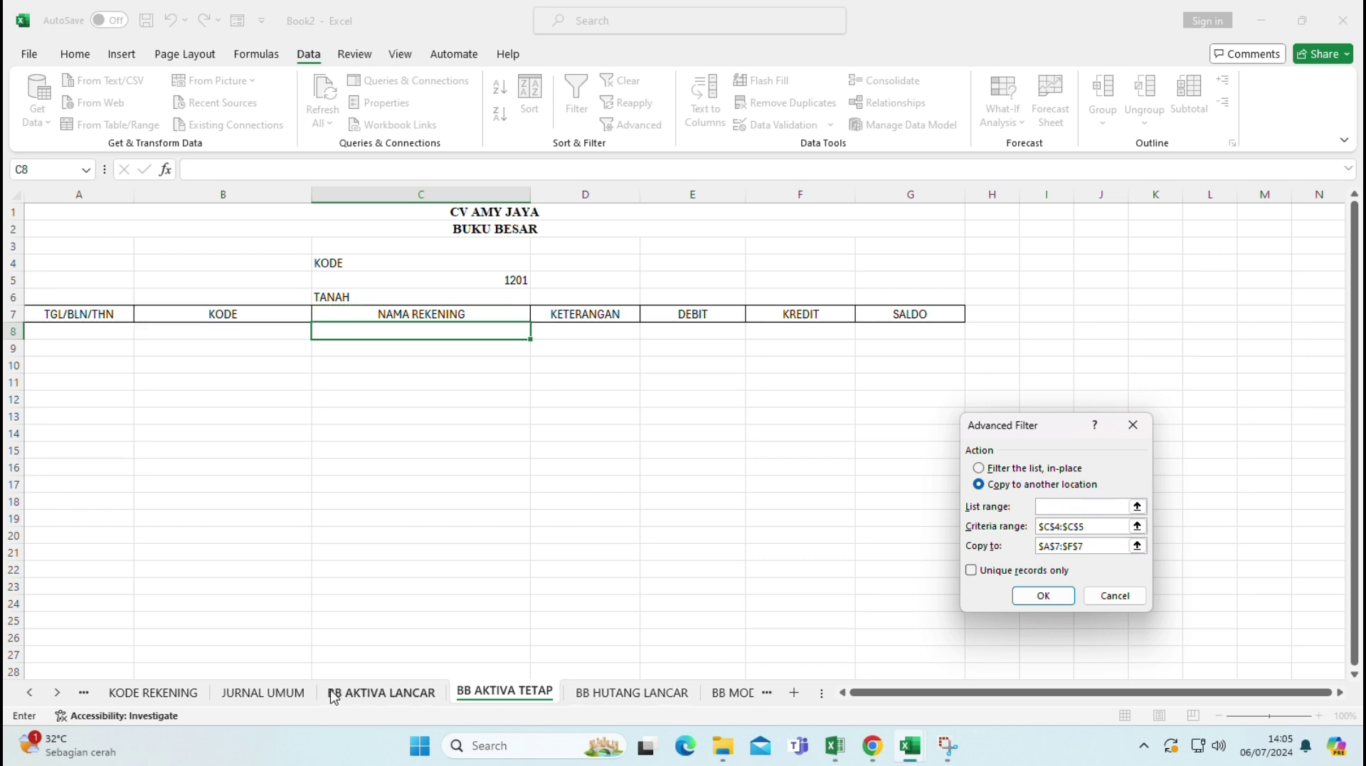
left_click(274, 691)
left_click_drag(77, 289, 916, 548)
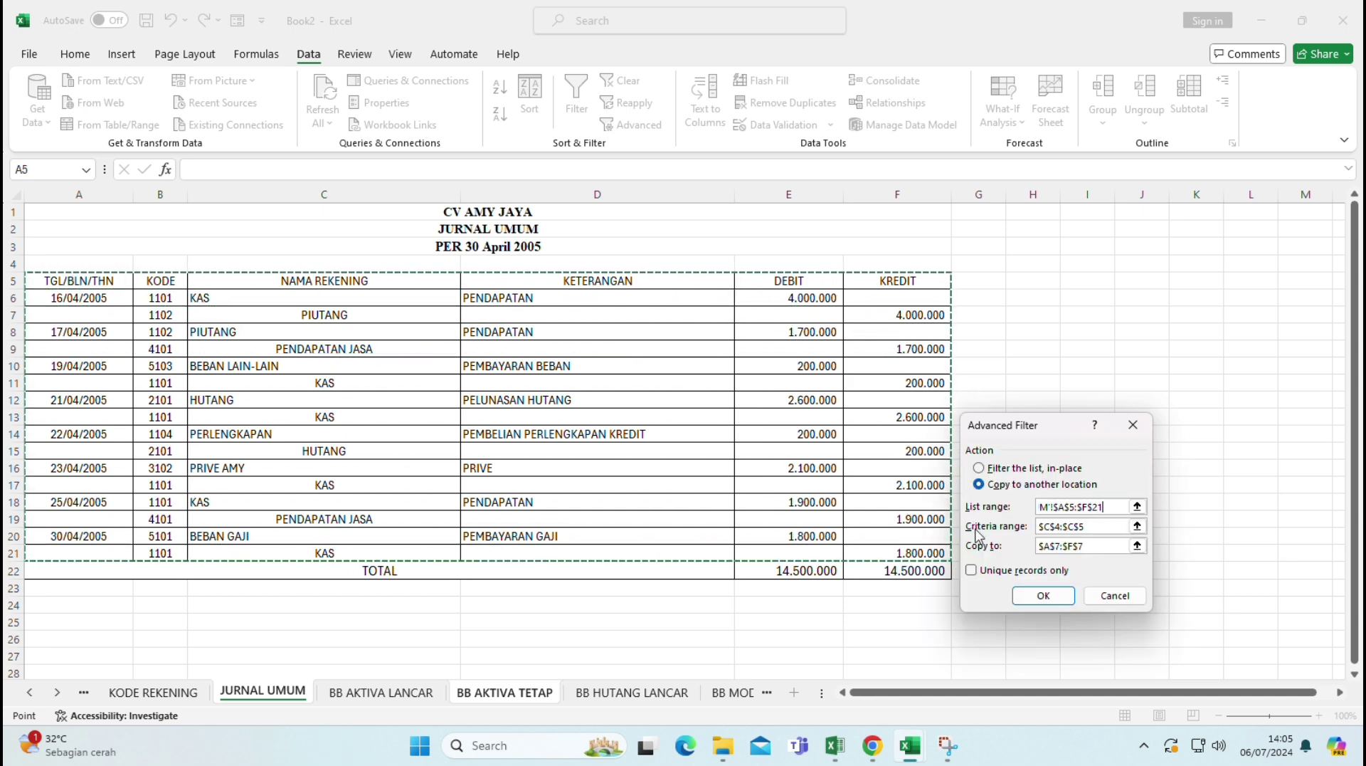
- Set the criteria range to C4:C5 and the copy destination to A7:G7 on BB AKTIVA TETAP, and run the filter
left_click(1096, 525)
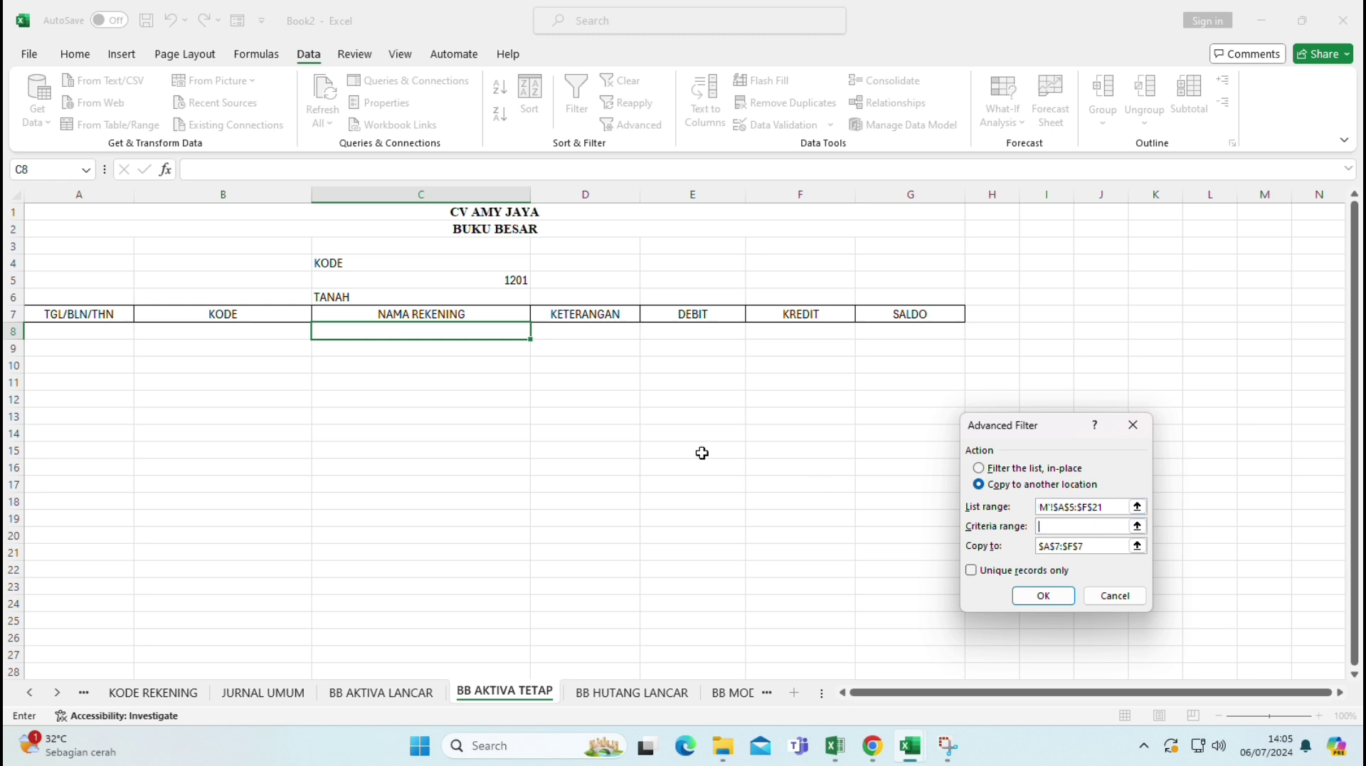
left_click_drag(370, 259, 376, 283)
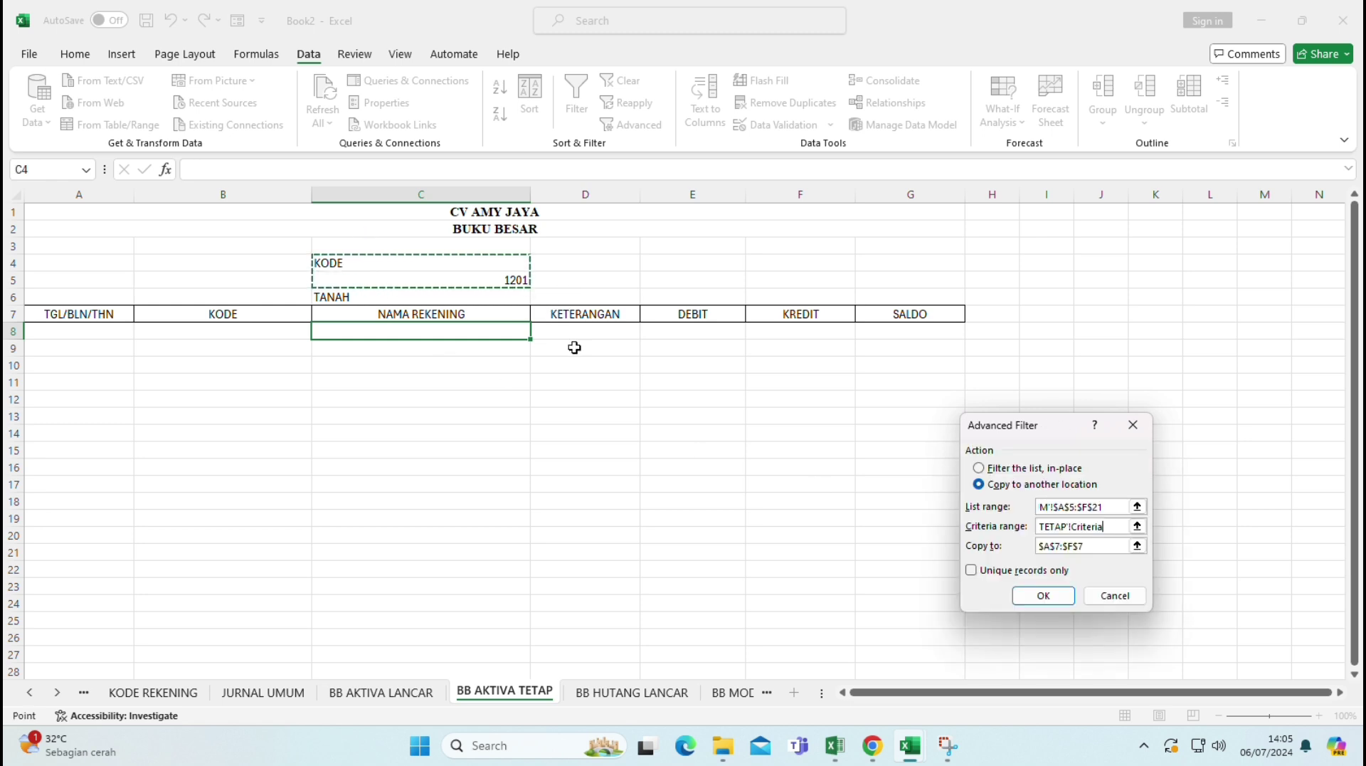
left_click(1090, 544)
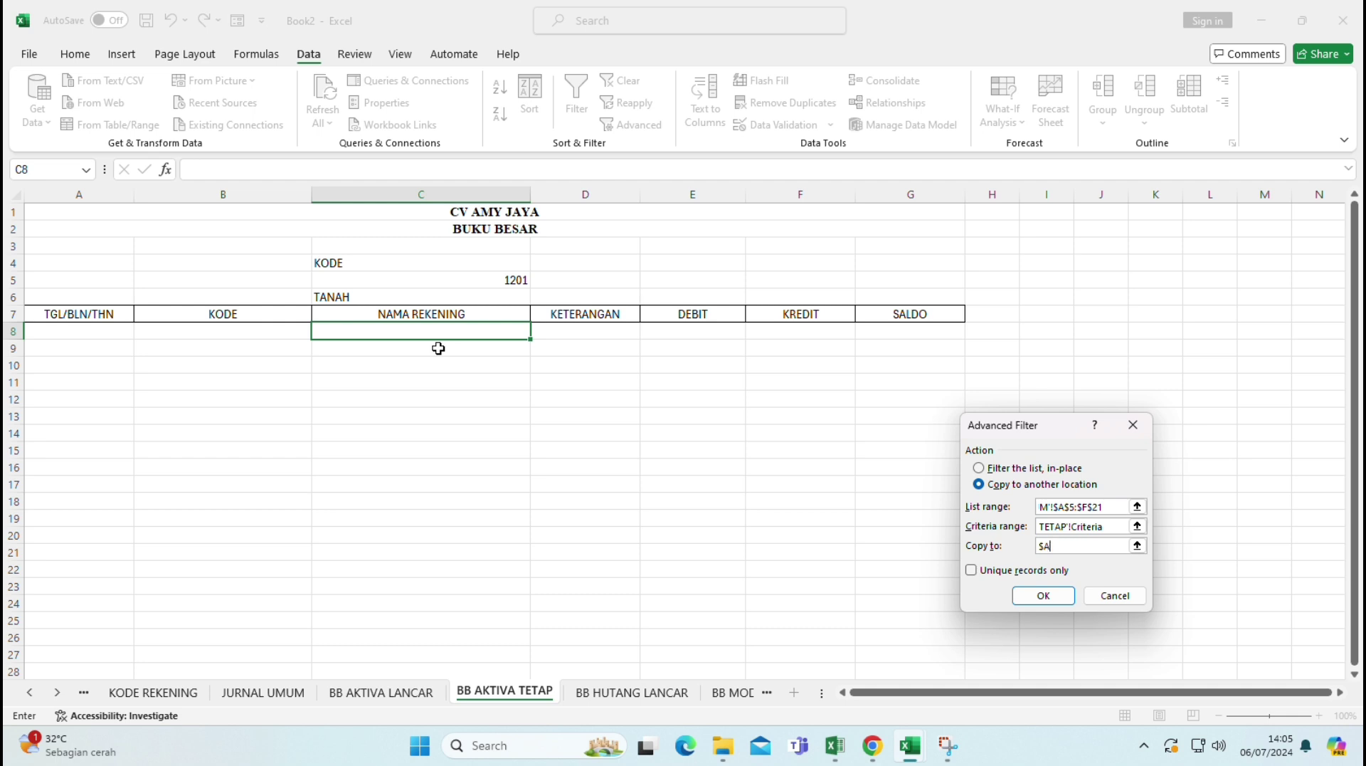
left_click_drag(85, 313, 901, 311)
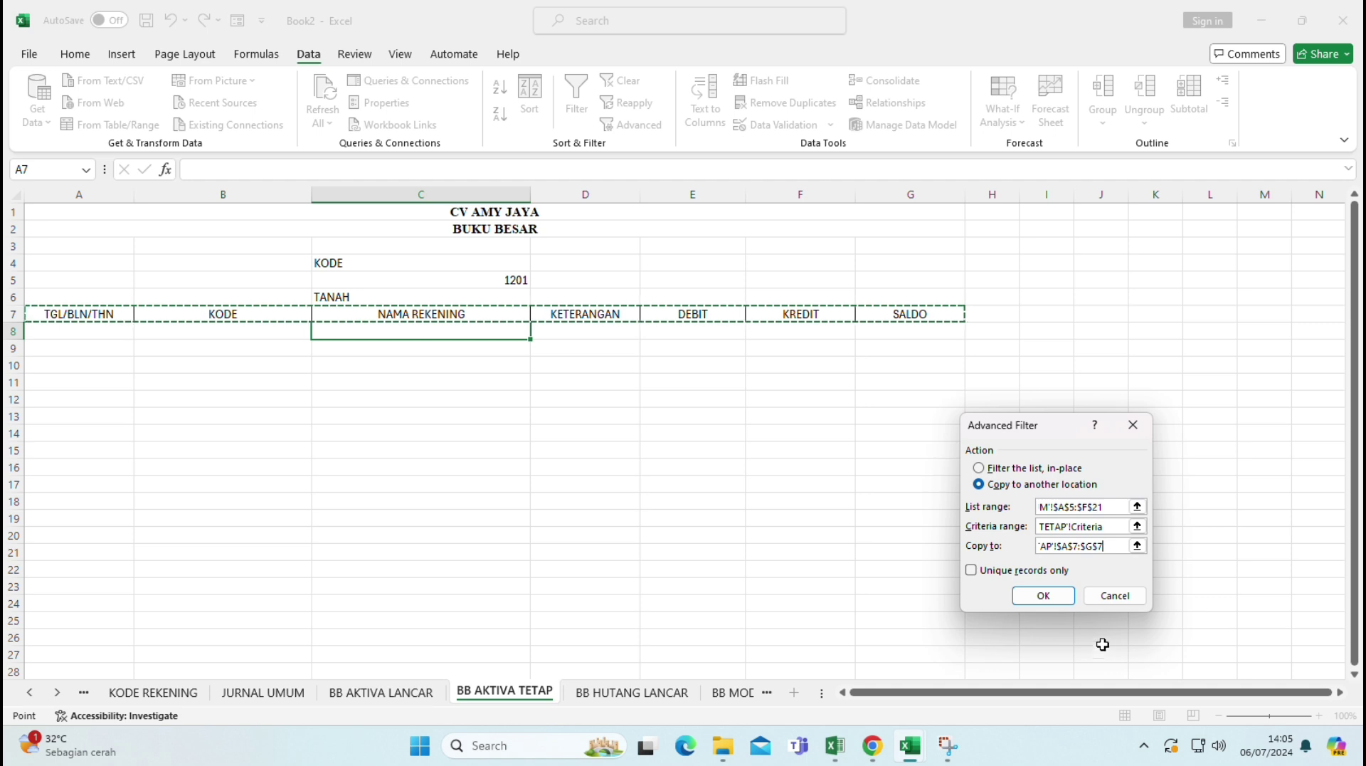
left_click(1044, 595)
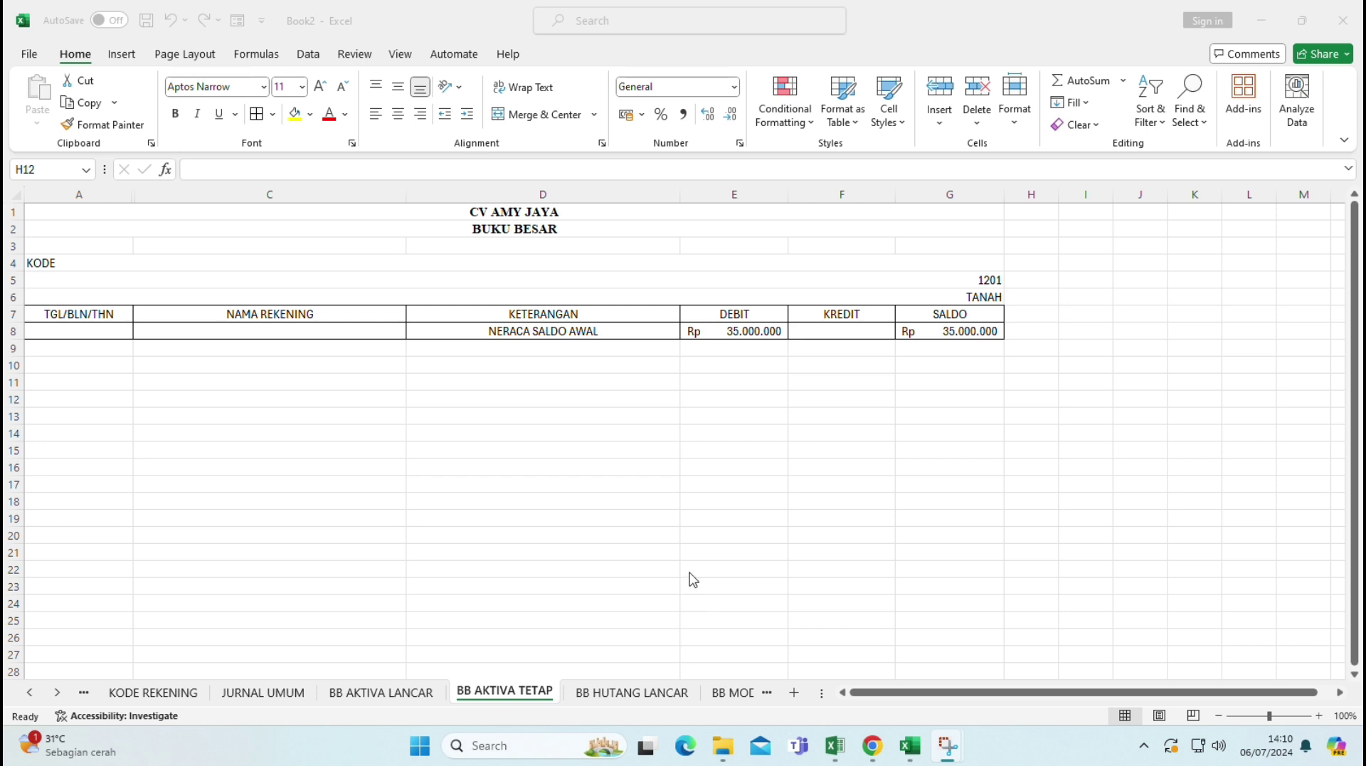
- Check the blank BB HUTANG LANCAR ledger against the HUTANG and HUTANG GAJI accounts in TABEL SALDO AWAL and the finished BB AKTIVA TETAP layout
left_click(677, 686)
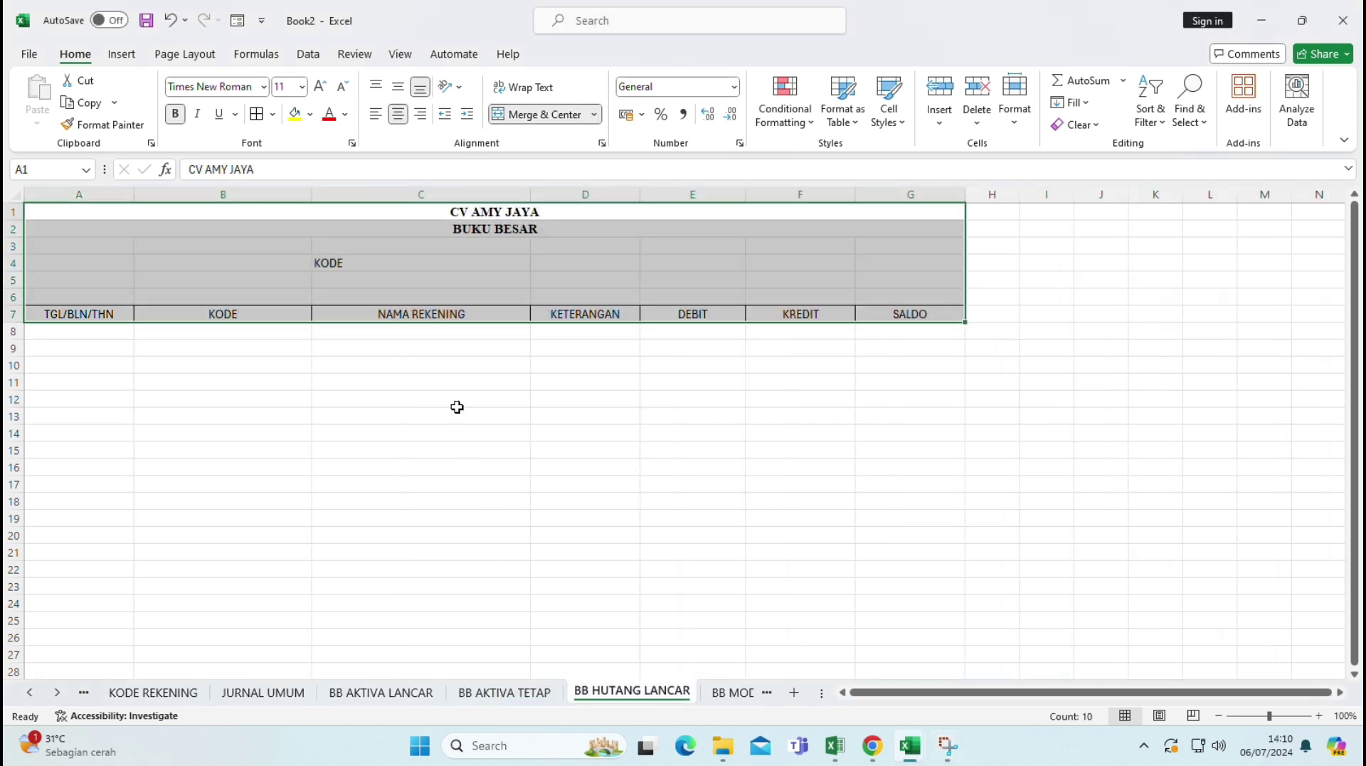
left_click(479, 348)
left_click(242, 330)
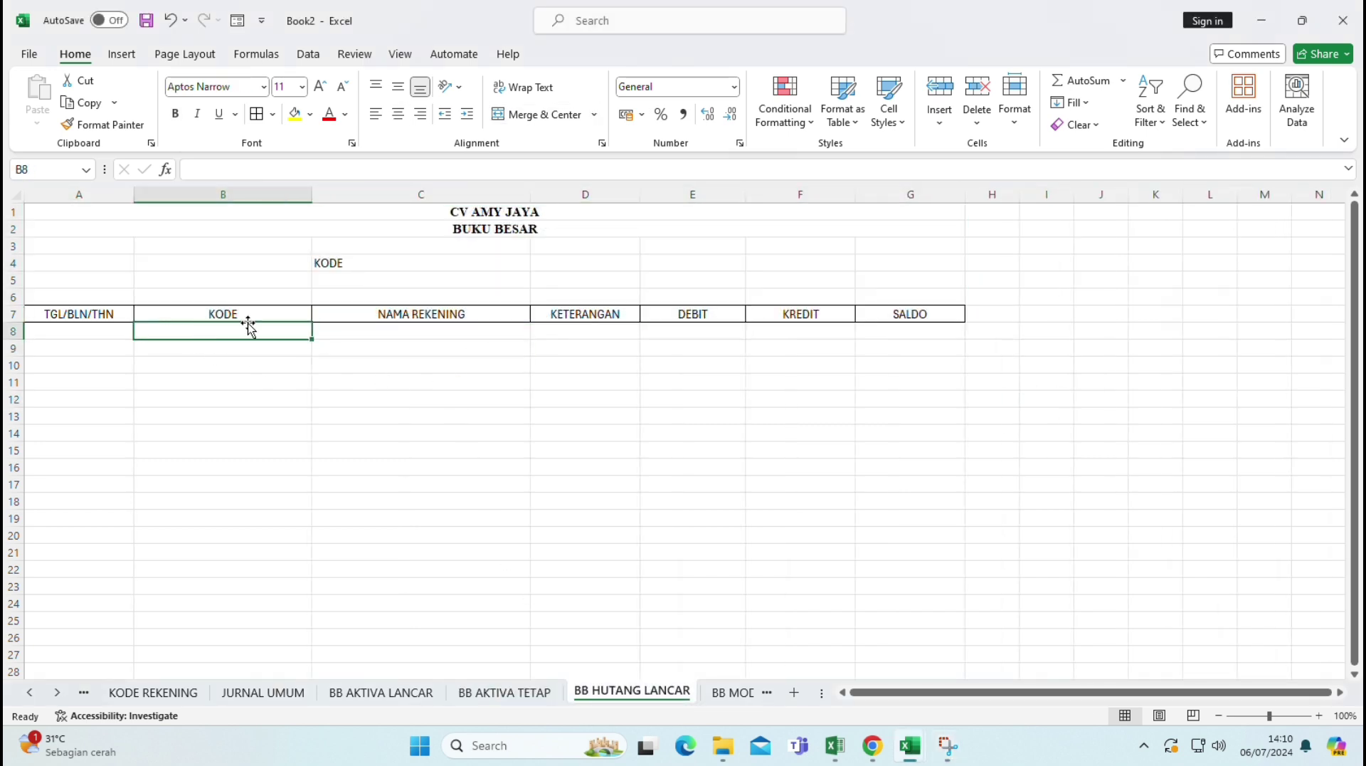
left_click(404, 299)
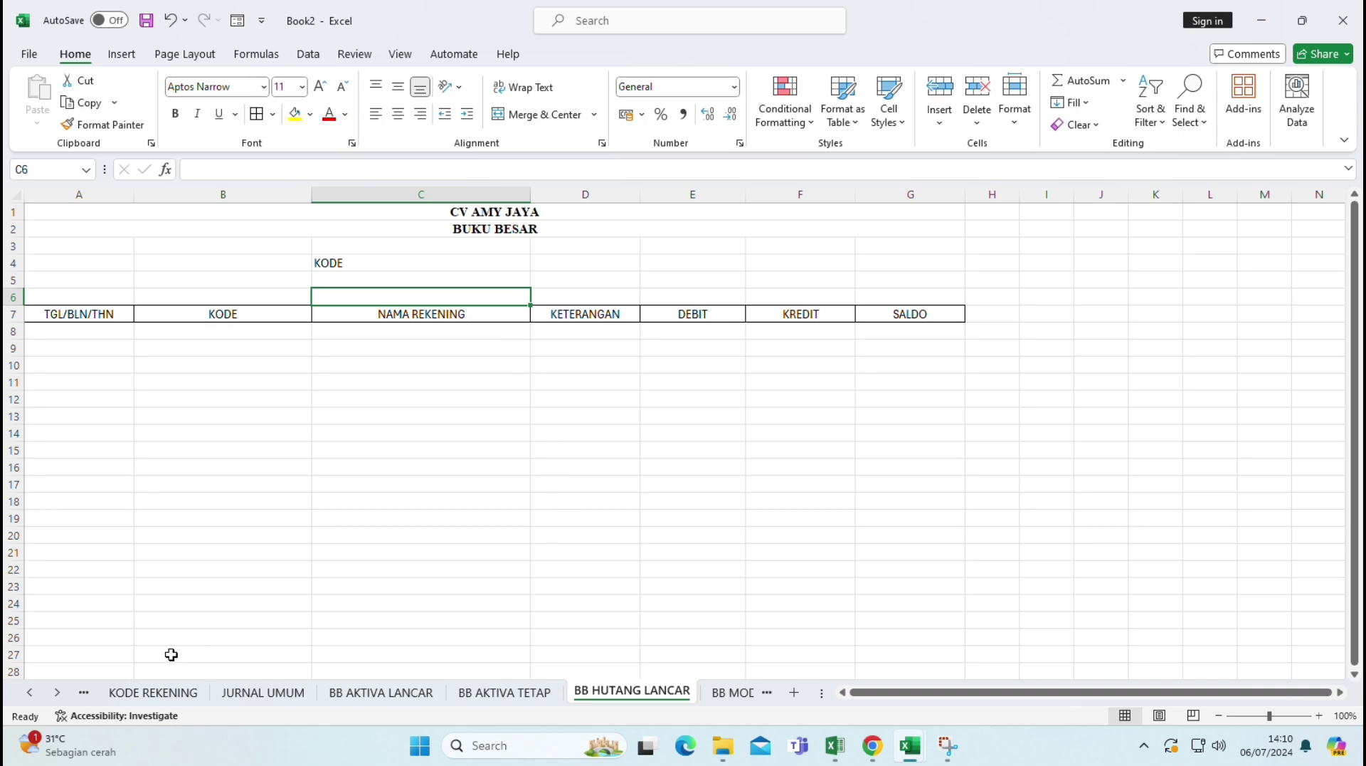
left_click(83, 691)
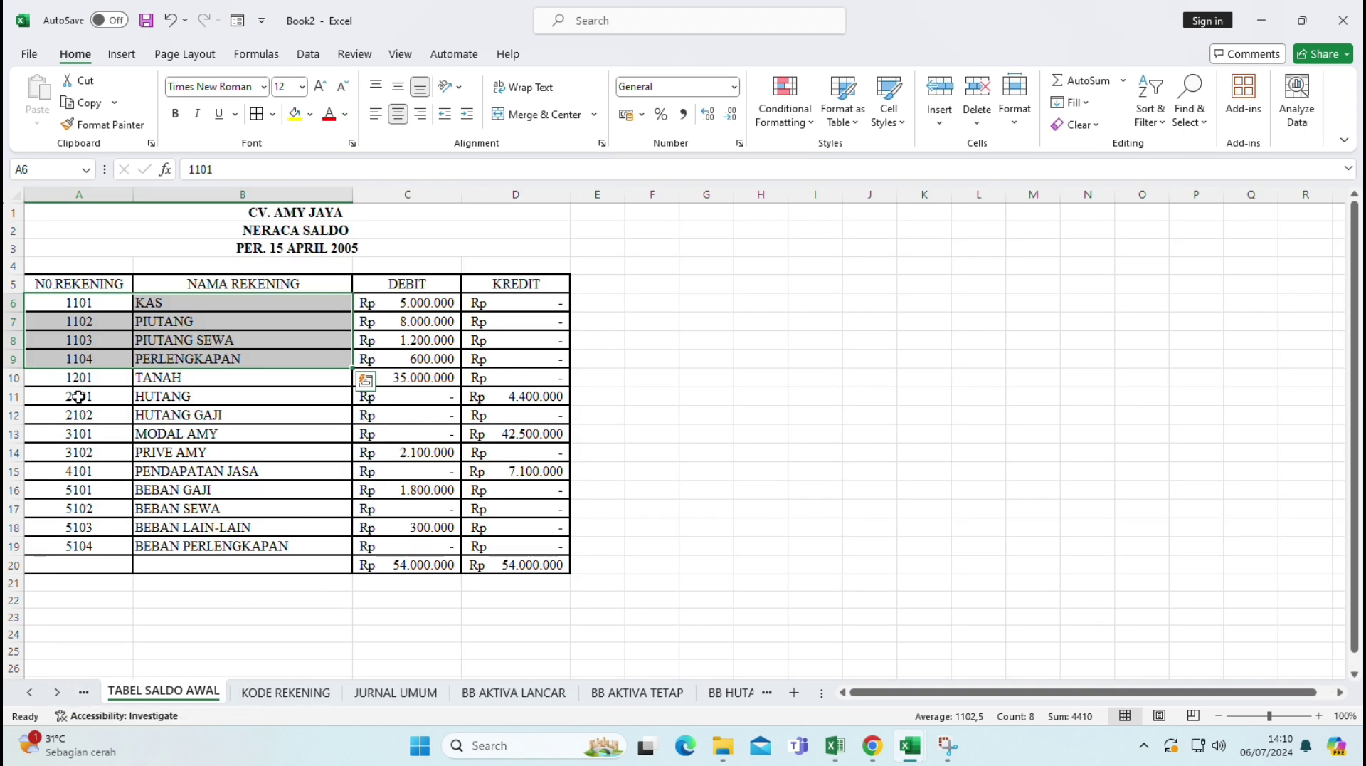
left_click_drag(79, 396, 79, 417)
left_click_drag(142, 425, 223, 415)
left_click(1011, 526)
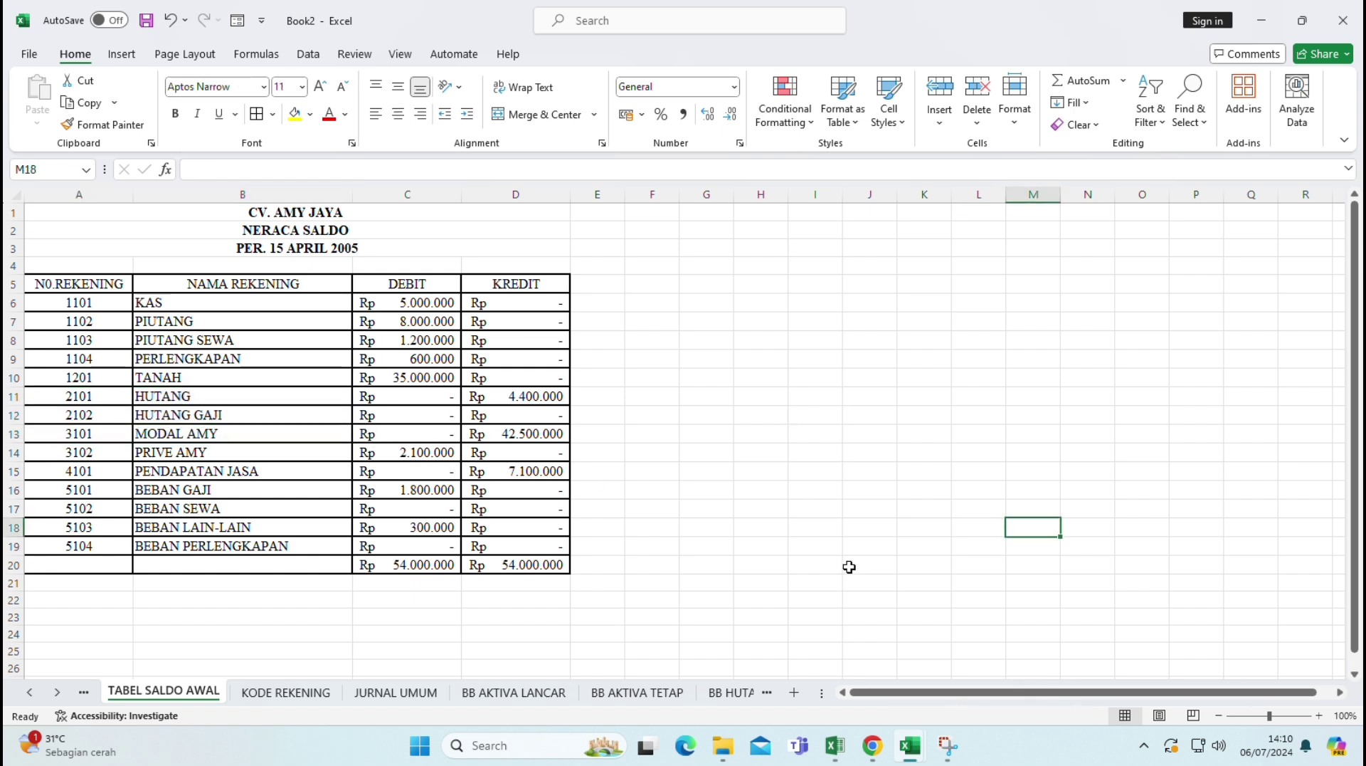
left_click(726, 699)
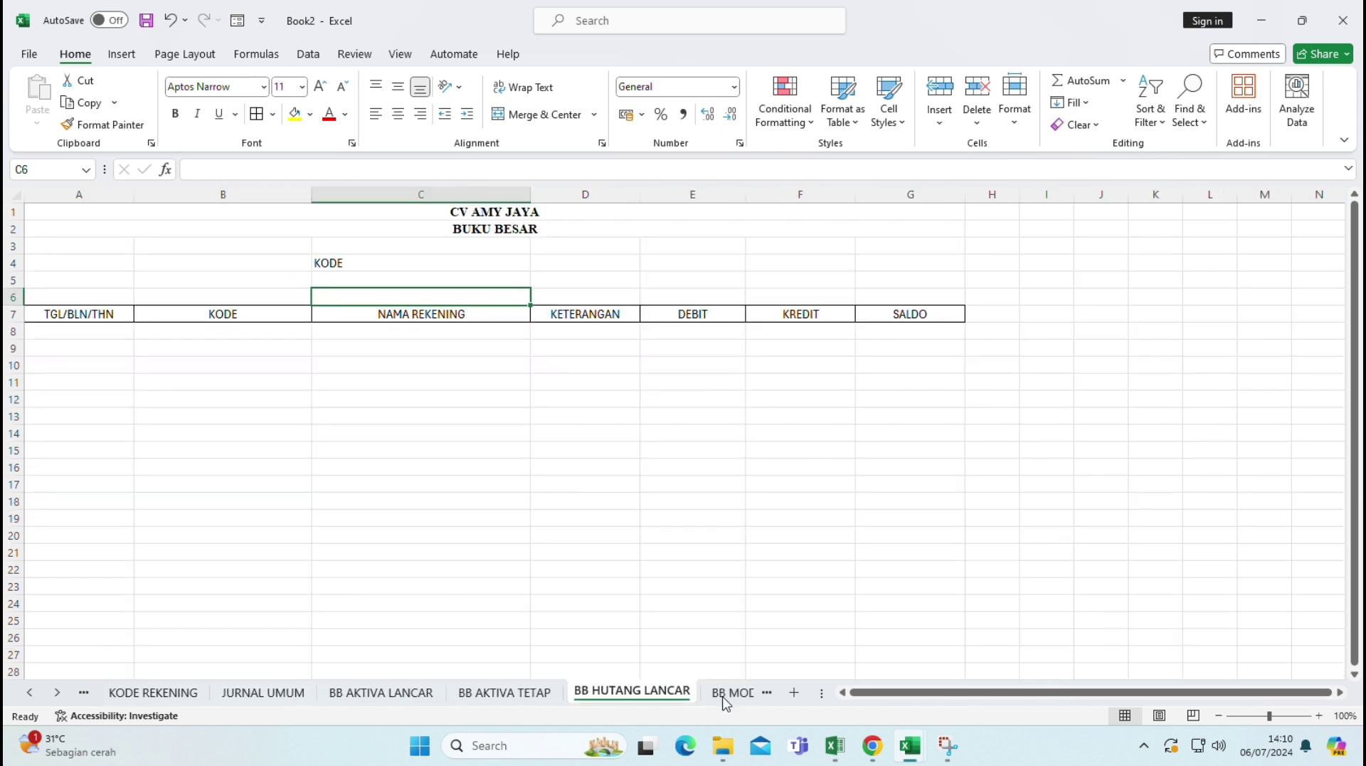
left_click(527, 692)
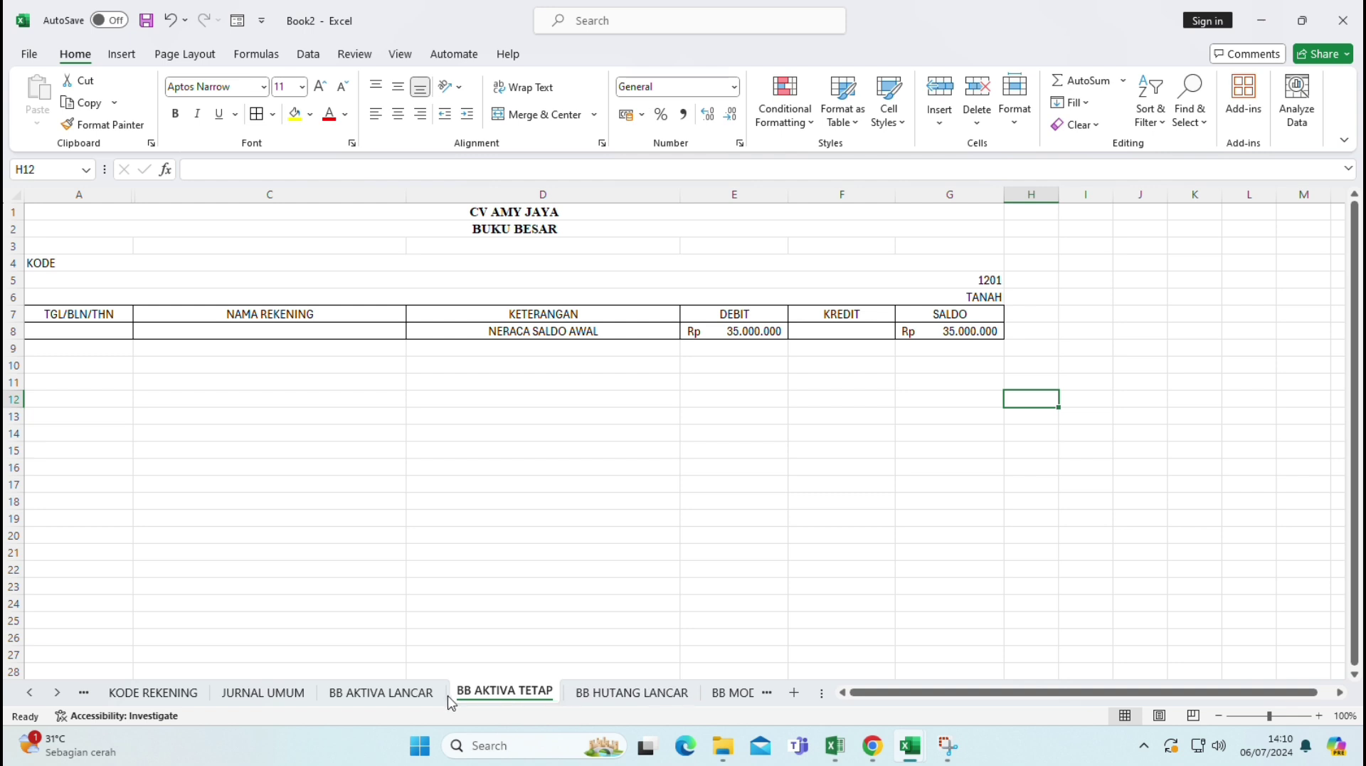
left_click(623, 694)
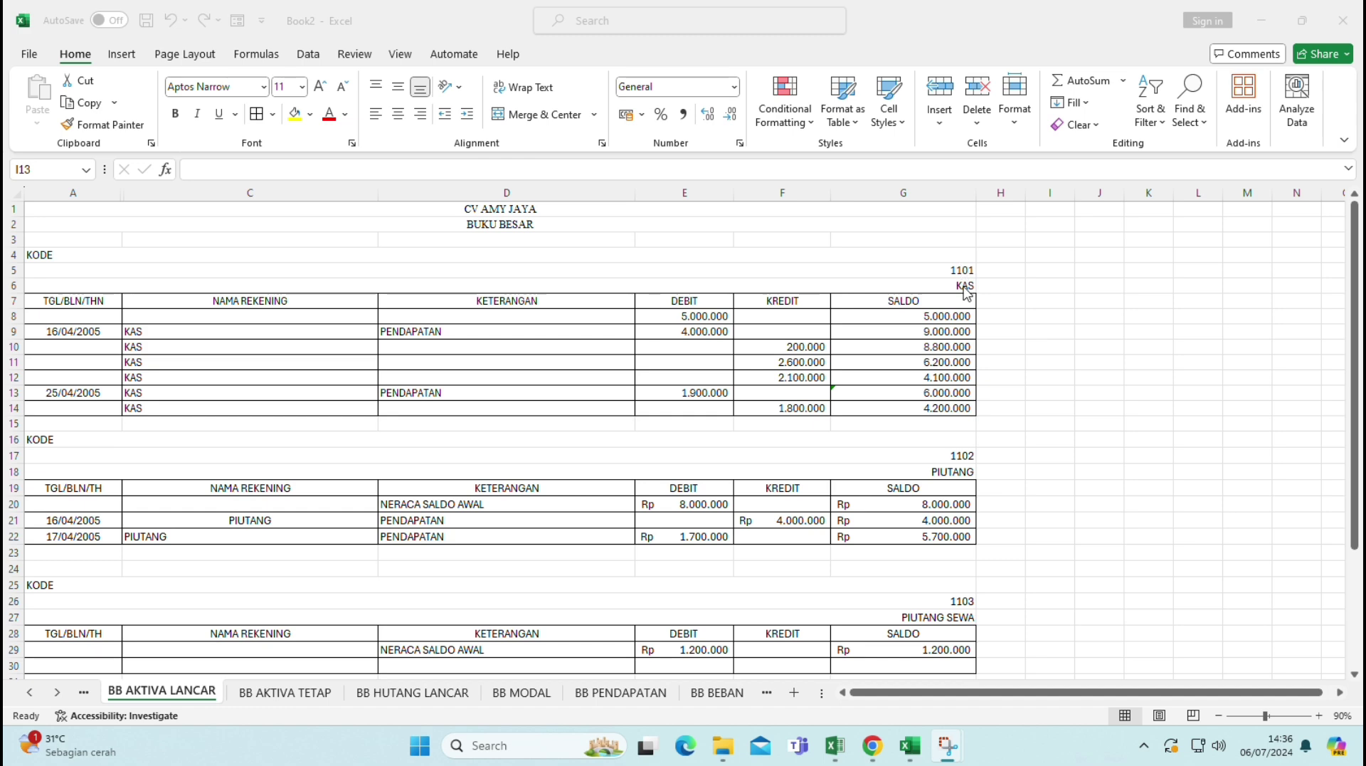
- Review the ledgers on the BB AKTIVA LANCAR, BB AKTIVA TETAP, BB HUTANG LANCAR, BB MODAL, BB PENDAPATAN and BB BEBAN sheets
scroll(966, 293, "down", 3)
scroll(949, 361, "down", 3)
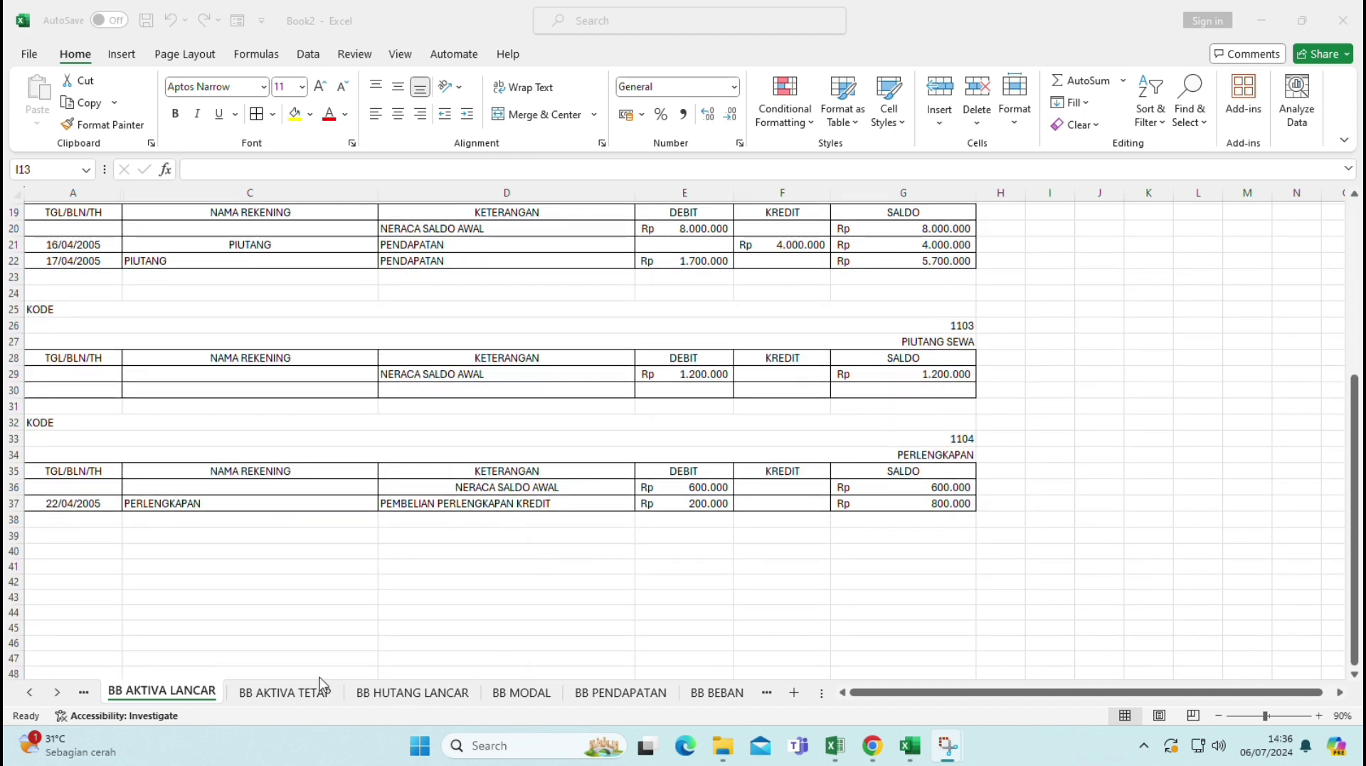
left_click(306, 695)
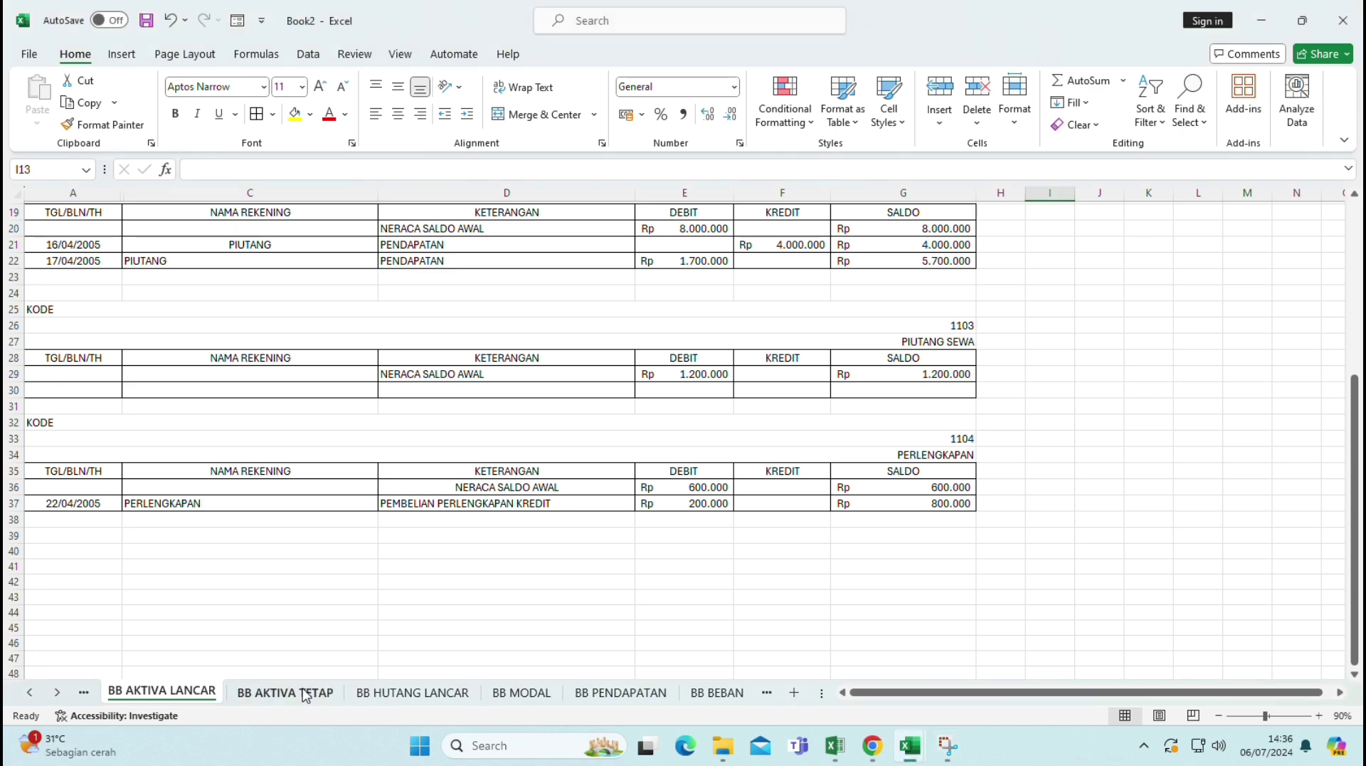
scroll(506, 329, "up", 6)
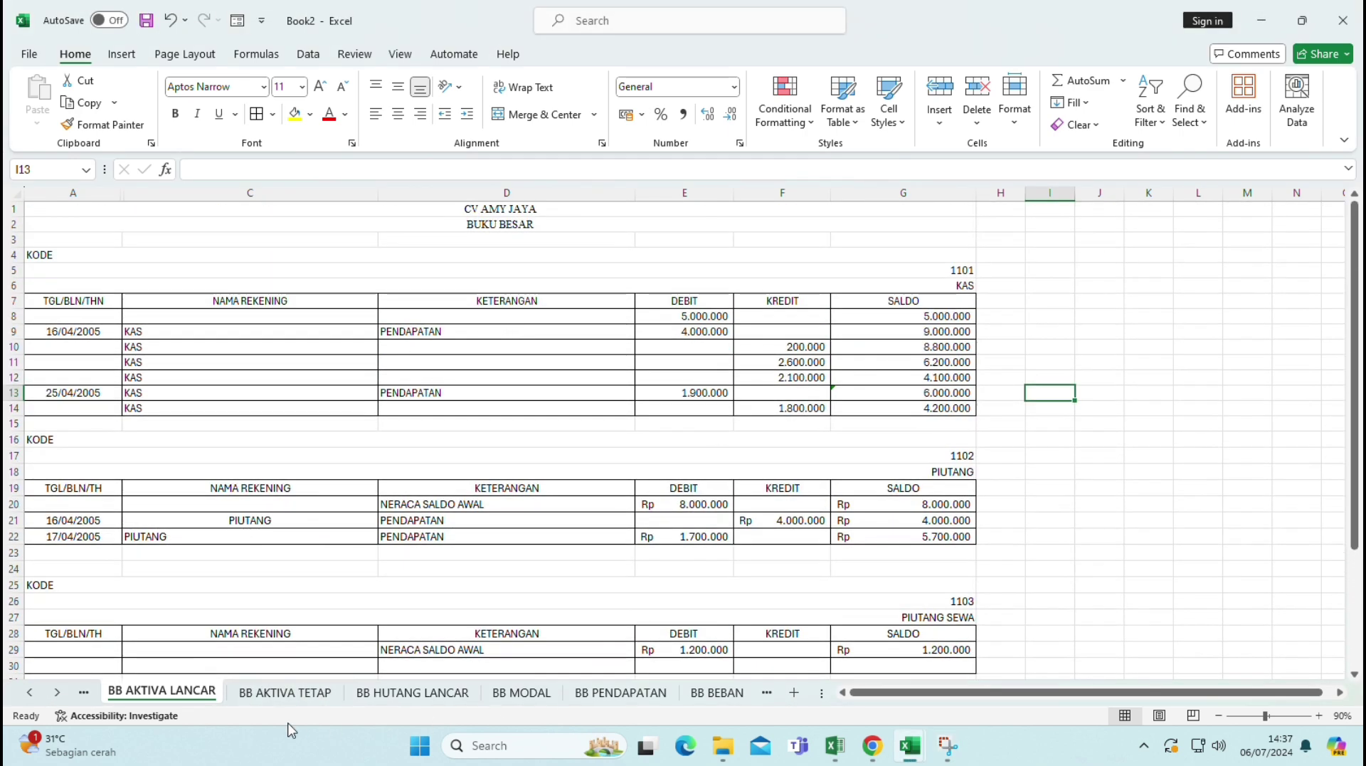
left_click(288, 692)
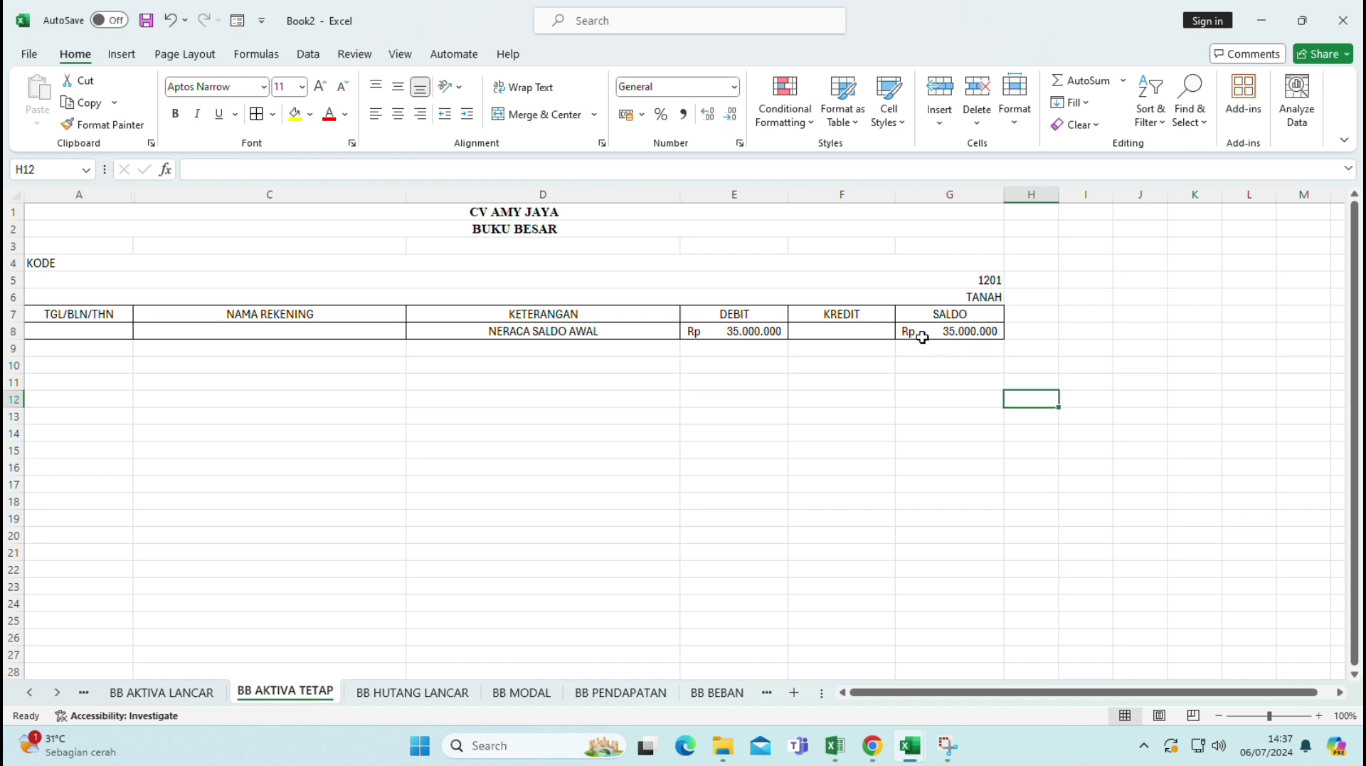
left_click(439, 694)
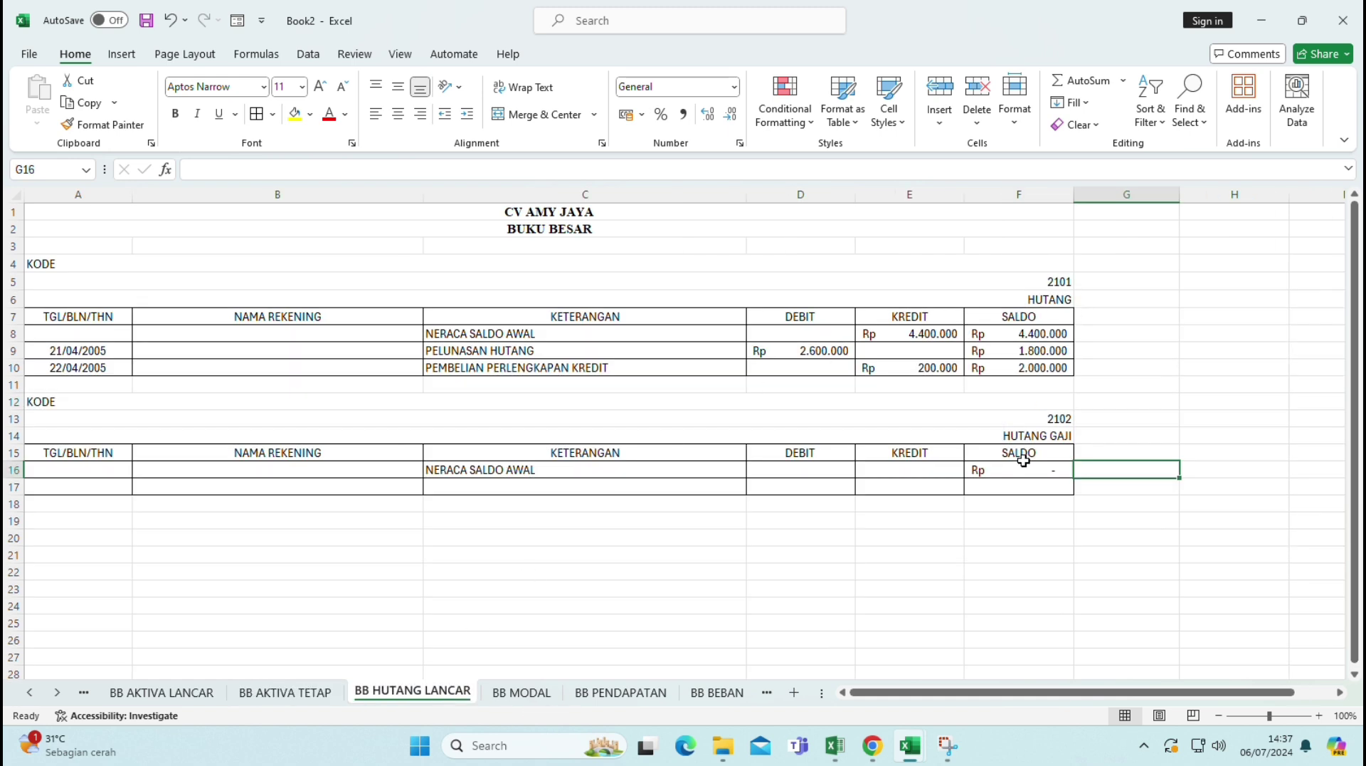
left_click(532, 696)
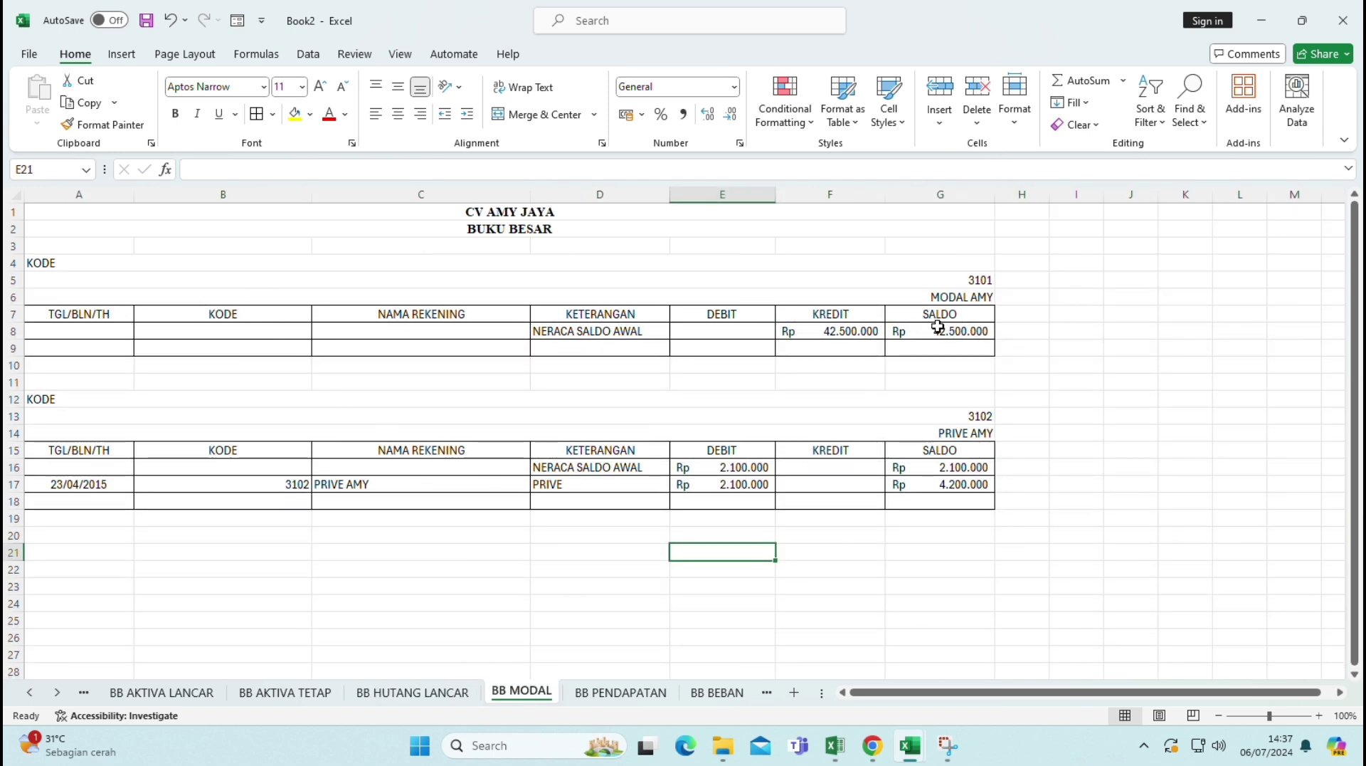
left_click(621, 692)
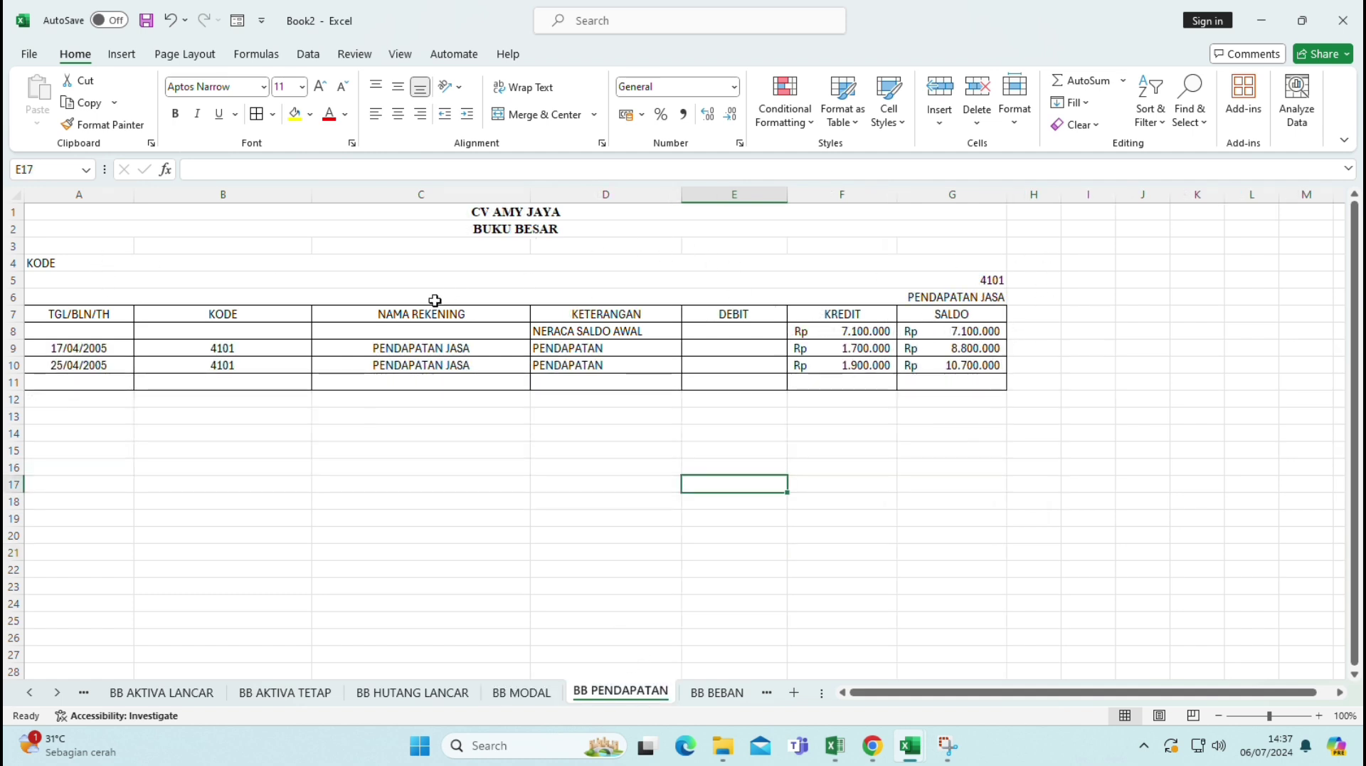
left_click(717, 693)
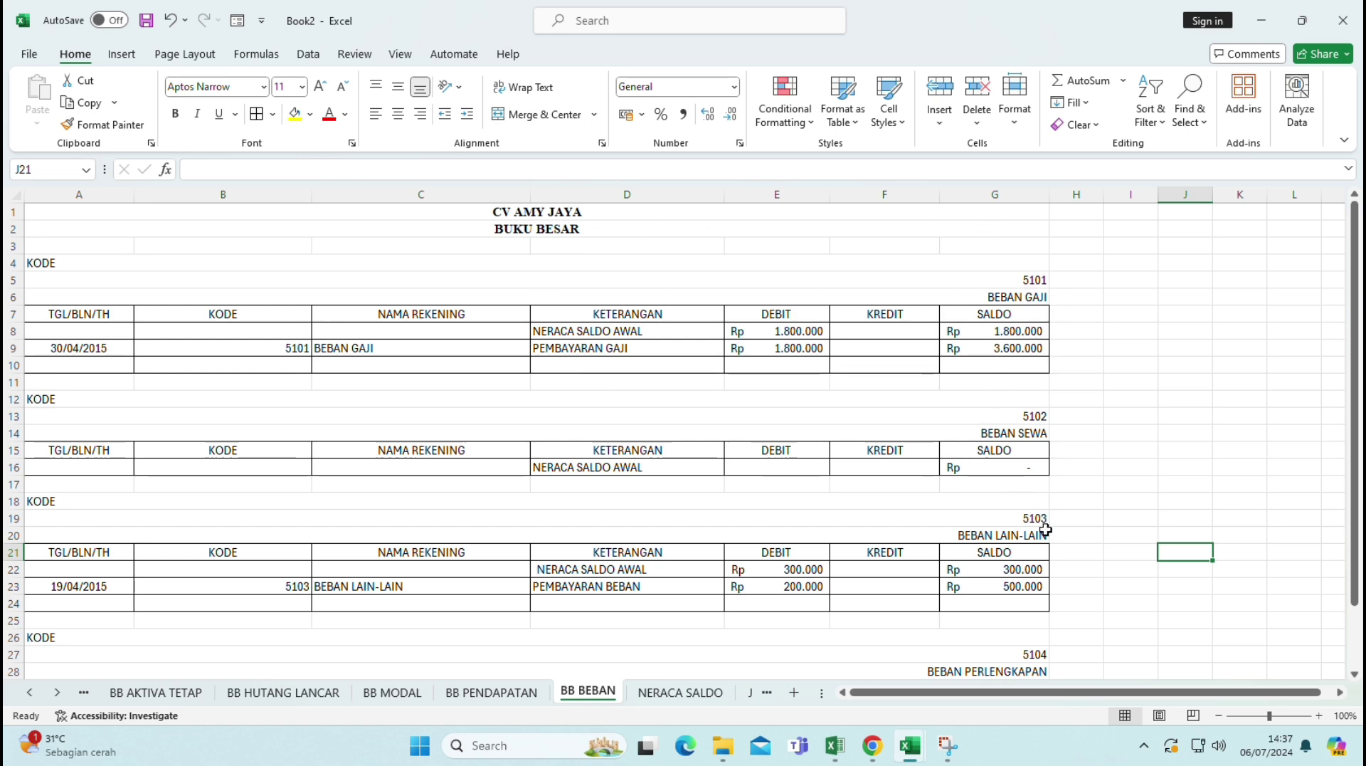
scroll(1047, 530, "down", 3)
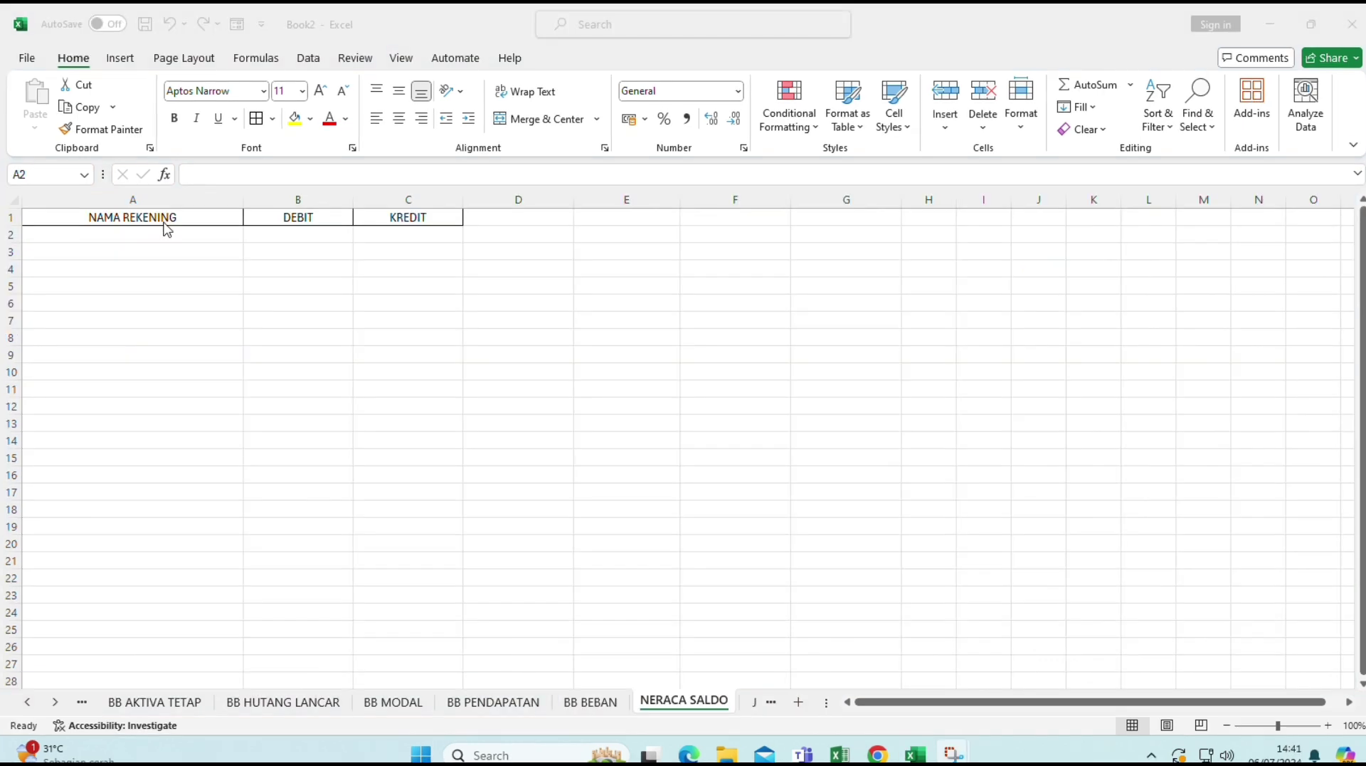
- Copy the account numbers and names with their headers, A5:B19, from the TABEL SALDO AWAL sheet
left_click(174, 229)
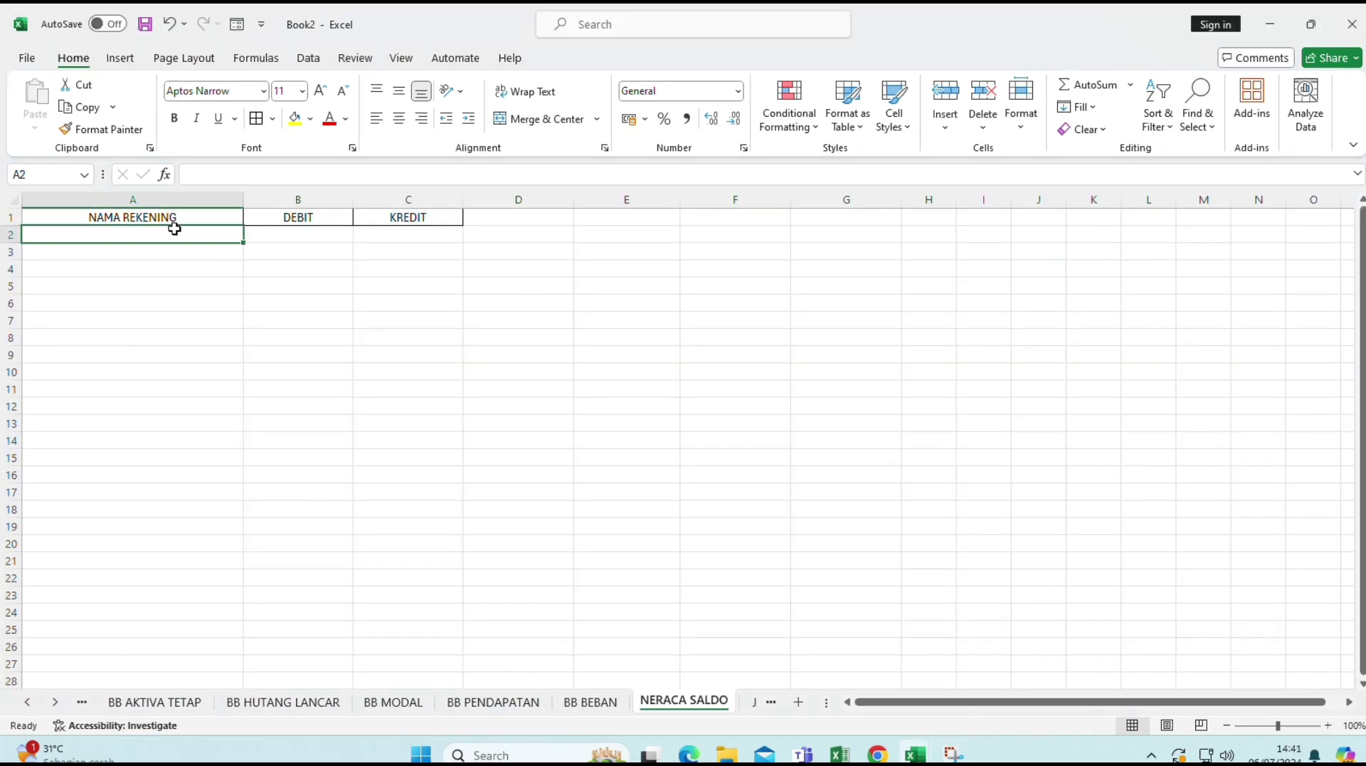
left_click(83, 703)
left_click(82, 703)
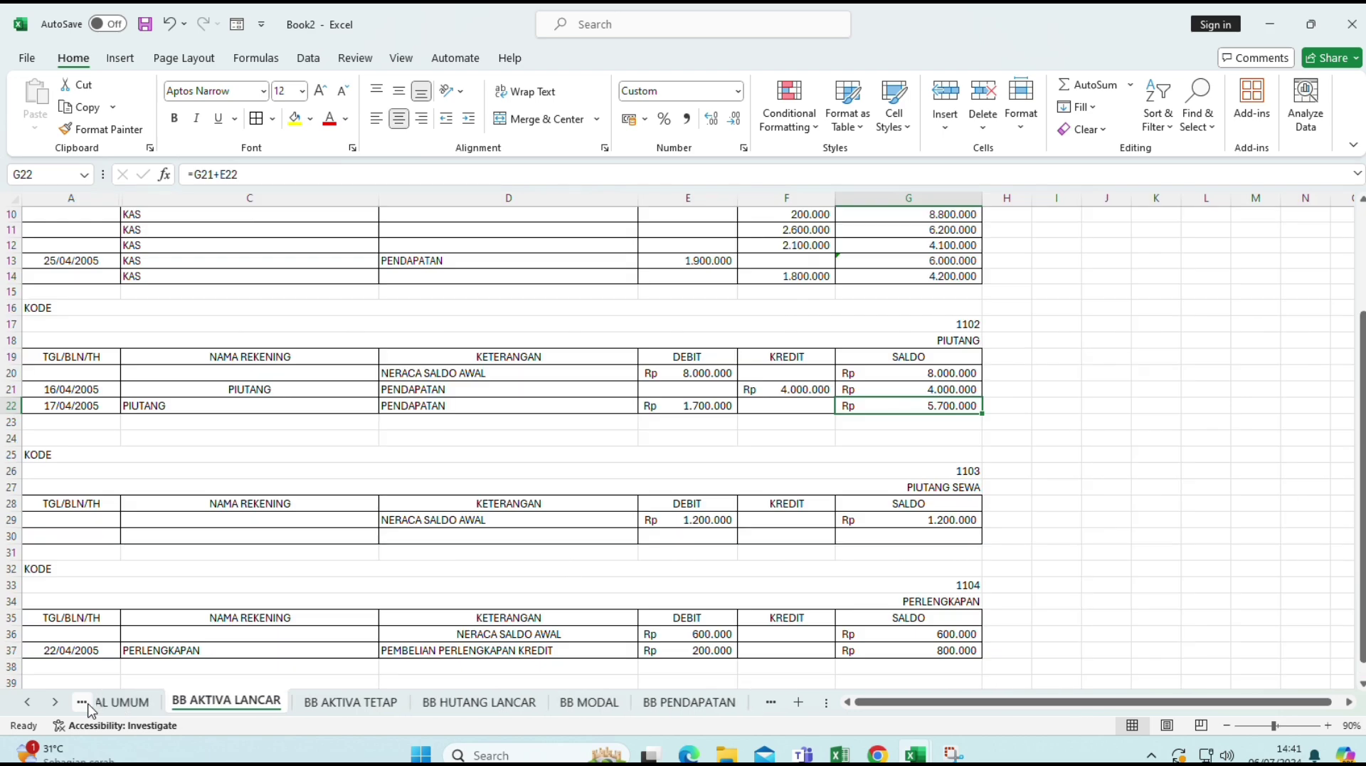
left_click(82, 703)
left_click(83, 703)
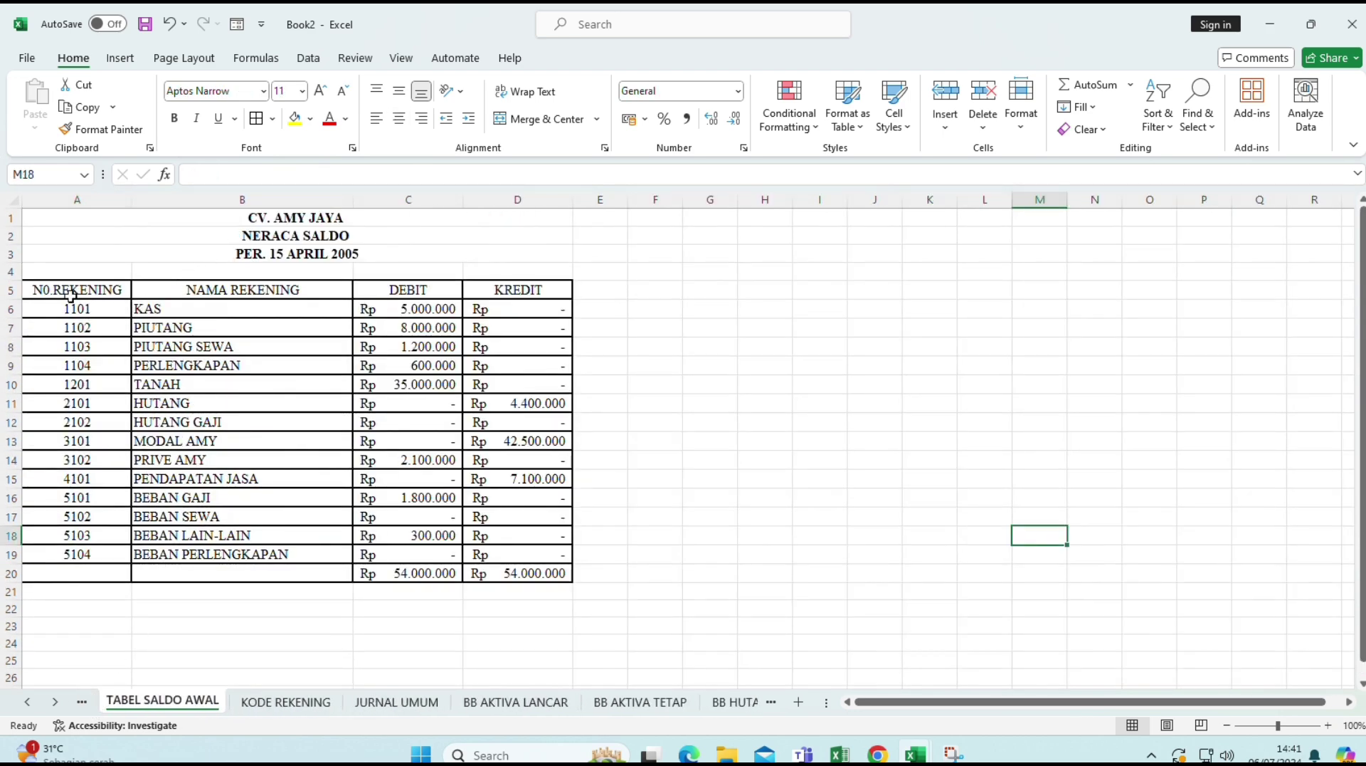
left_click_drag(132, 308, 148, 555)
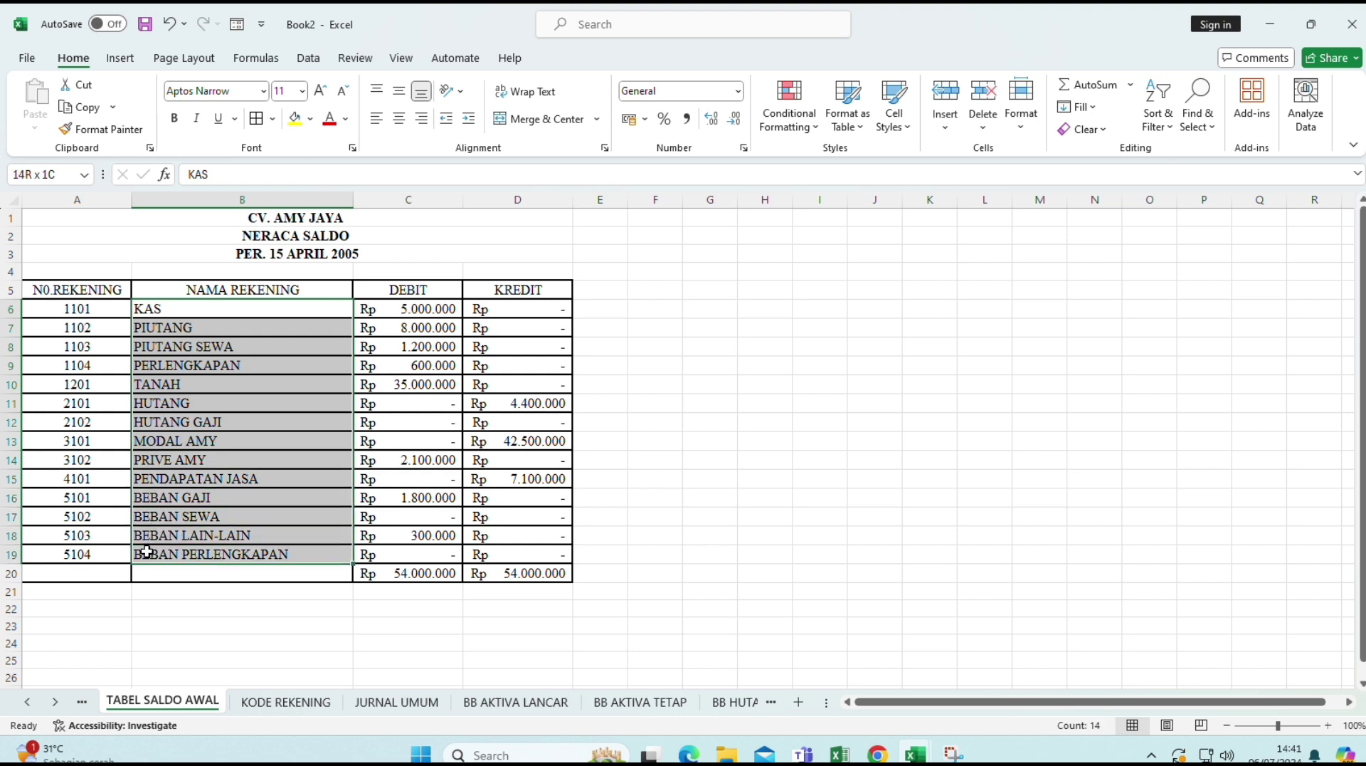
left_click(53, 292)
left_click_drag(53, 292, 274, 556)
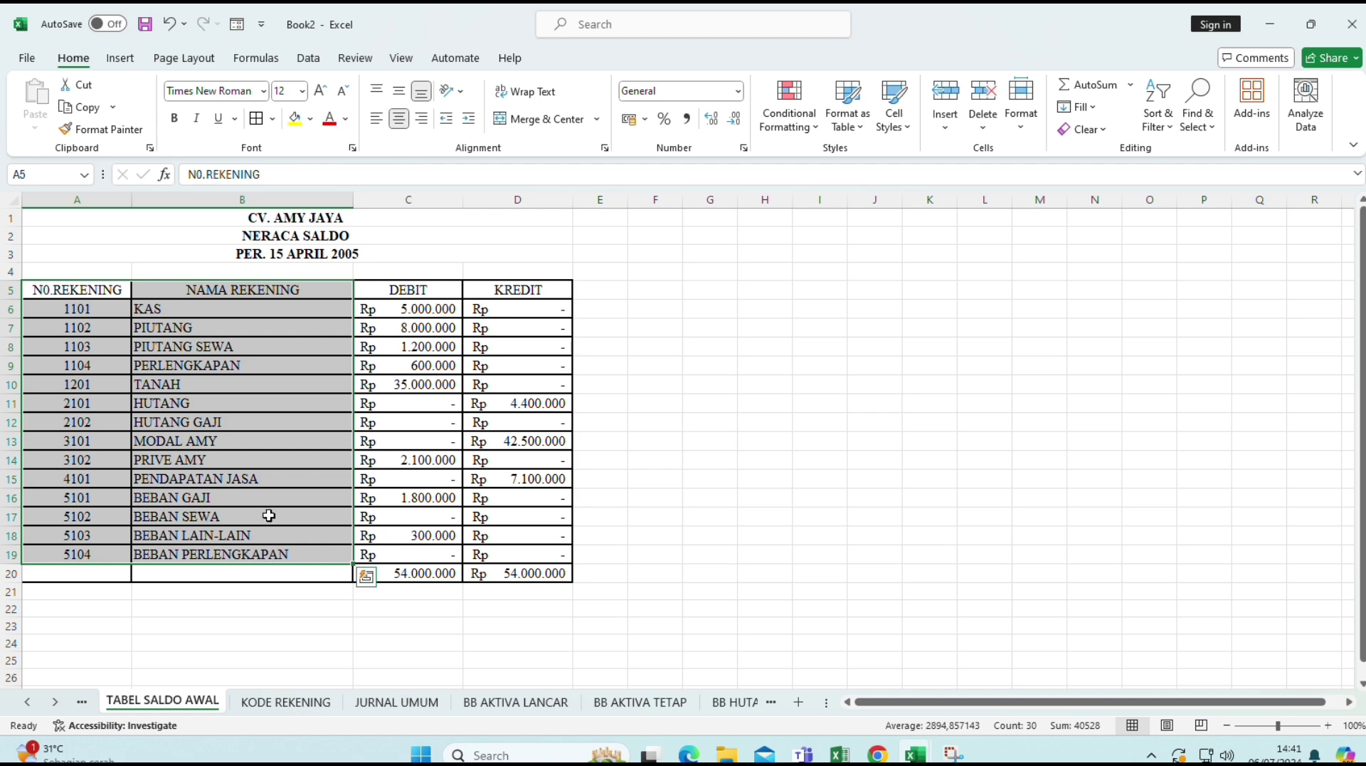
key("ctrl+c")
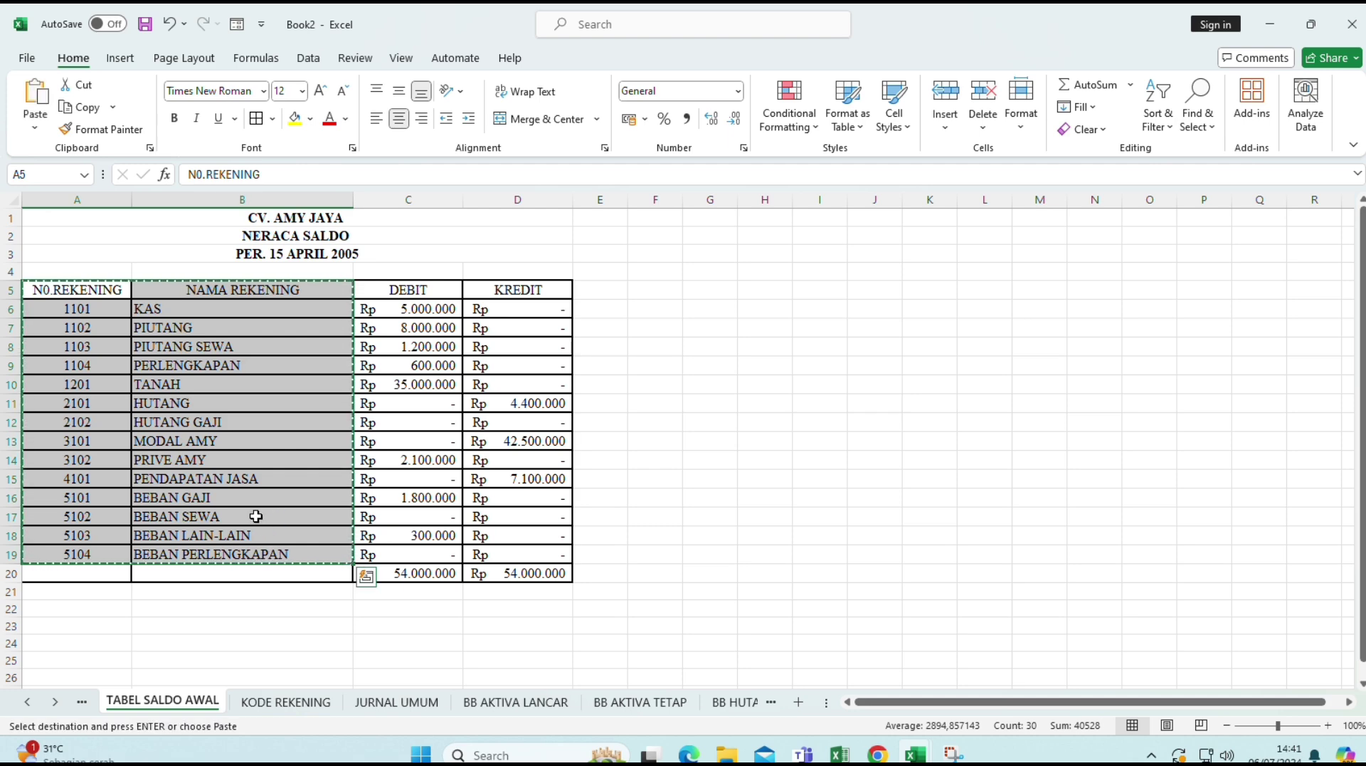
- Paste the copied account list at A1 of the NERACA SALDO sheet, keeping the source column widths
left_click(773, 703)
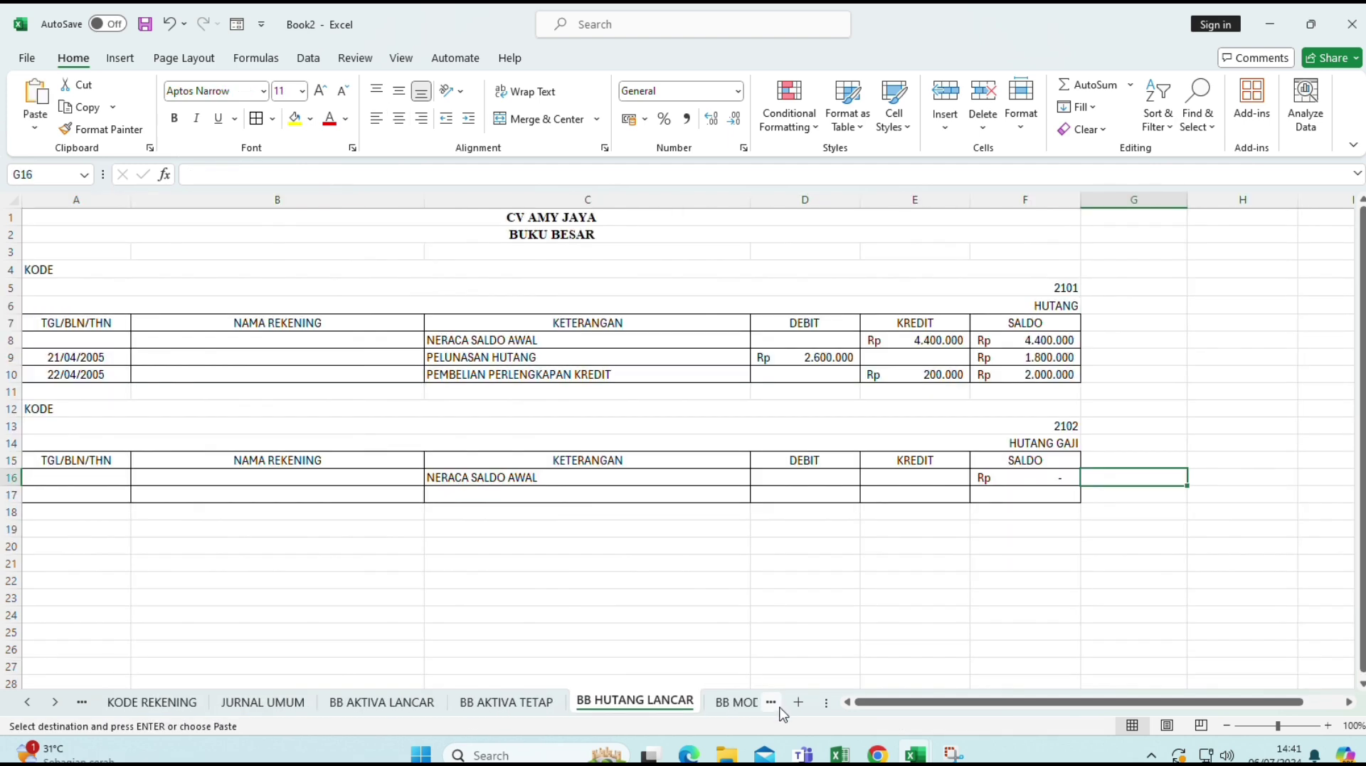
left_click(773, 703)
left_click(772, 703)
left_click(772, 703)
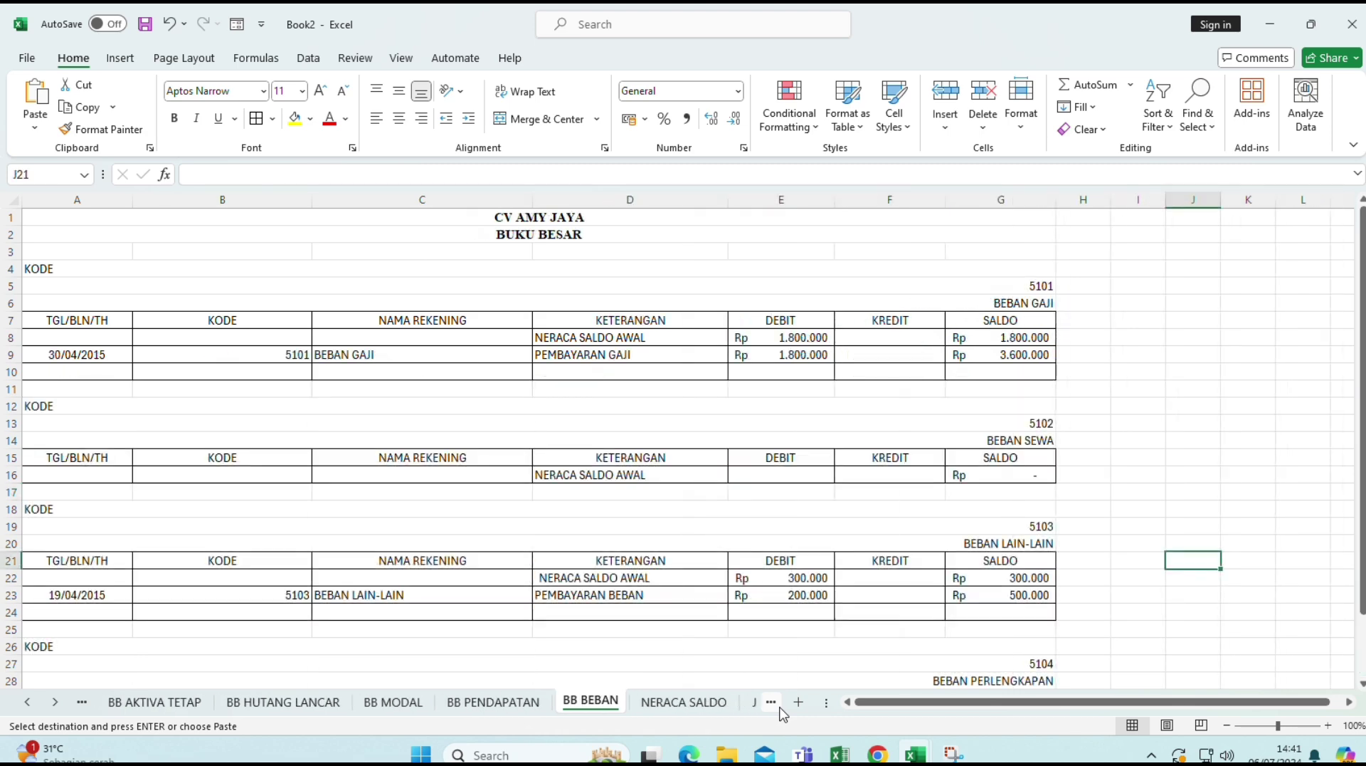
left_click(683, 702)
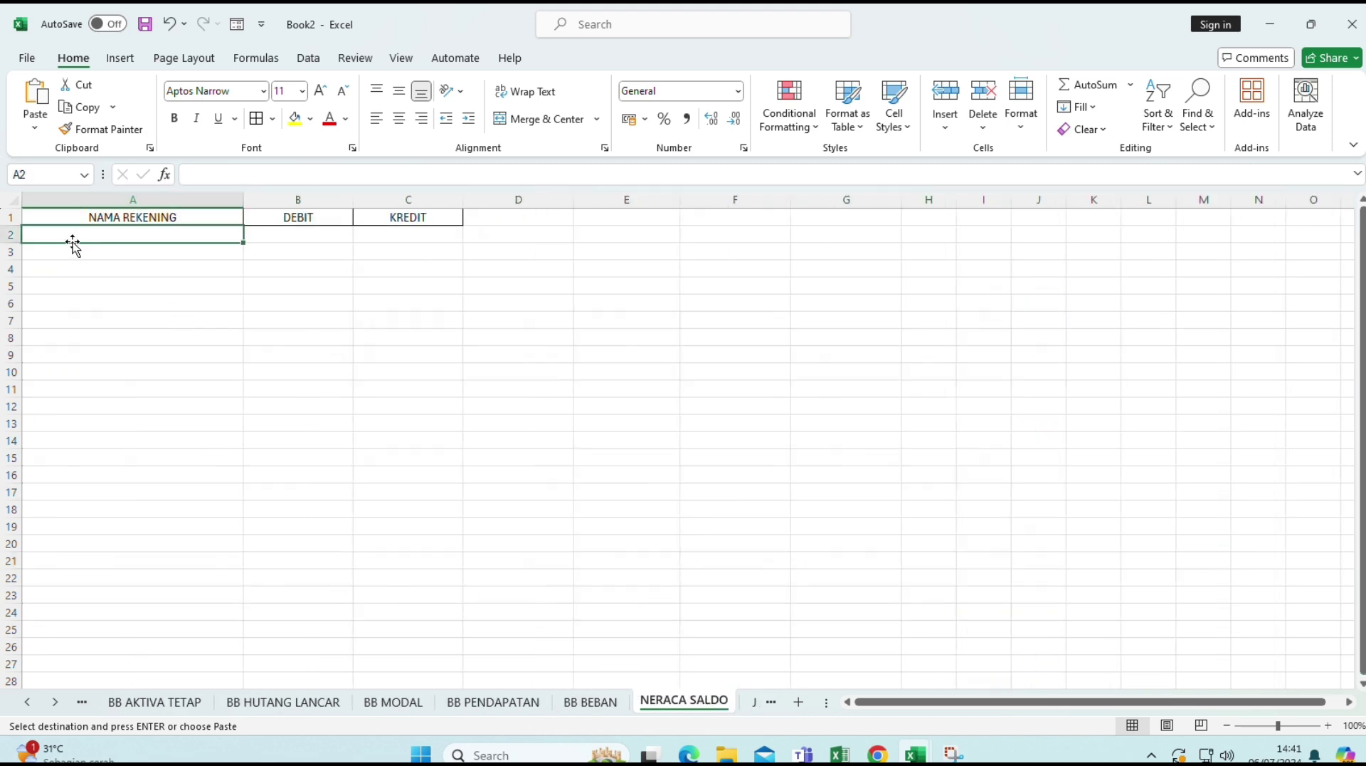
left_click(52, 214)
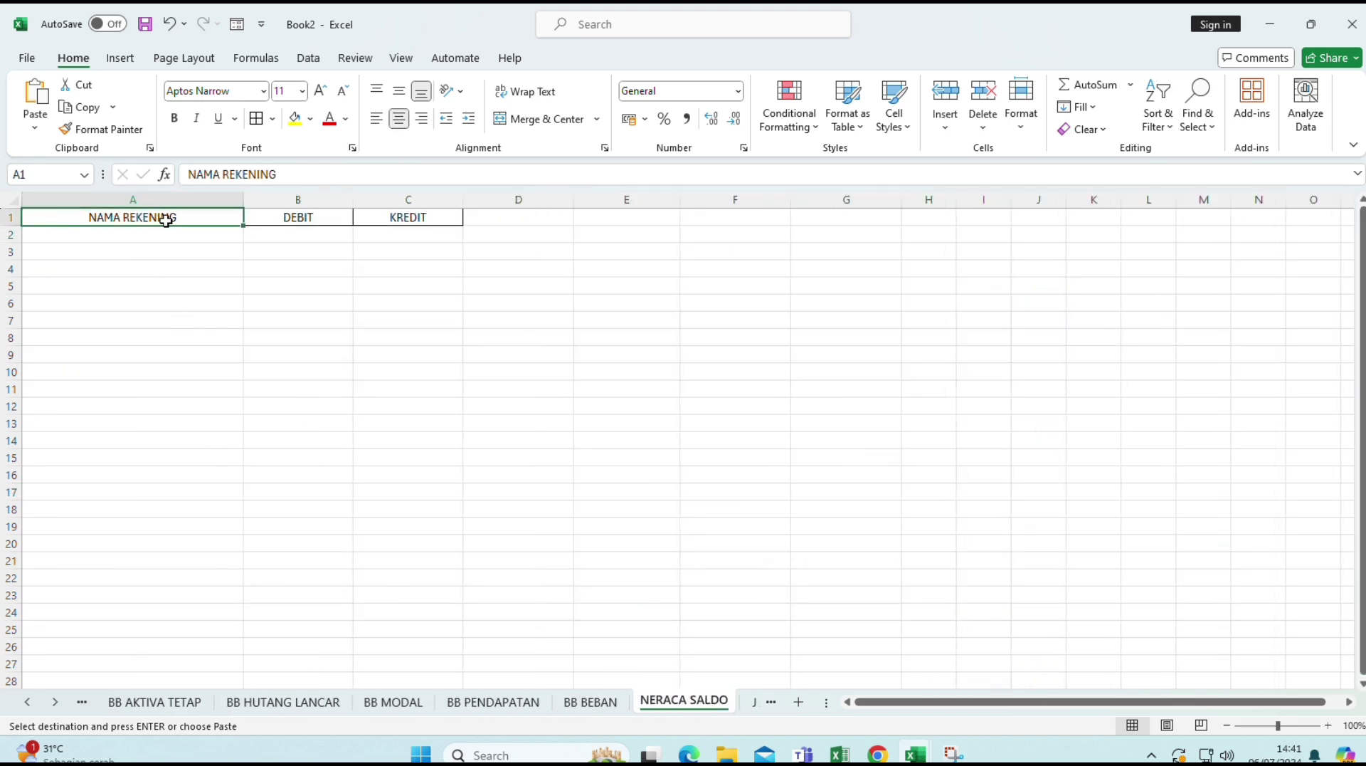
key("ctrl+v")
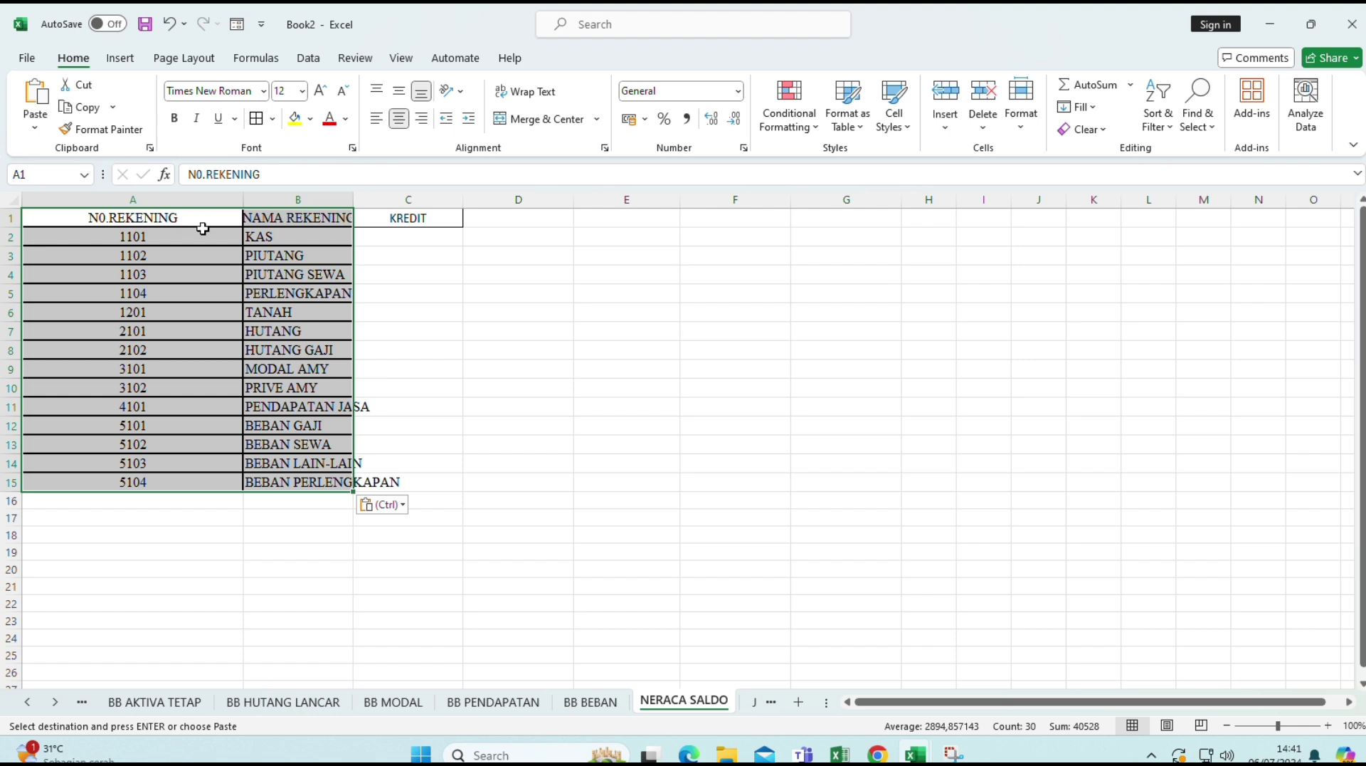
left_click(389, 505)
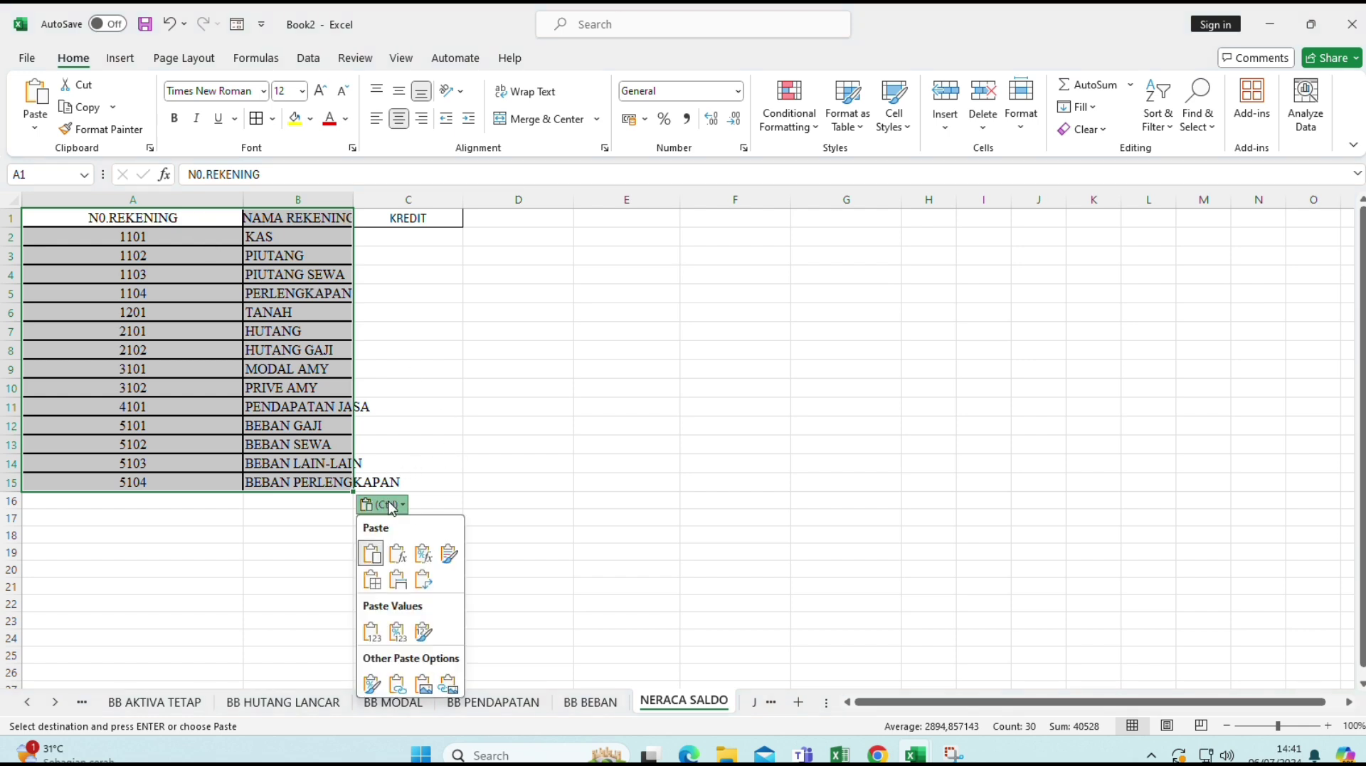
left_click(398, 580)
left_click(505, 377)
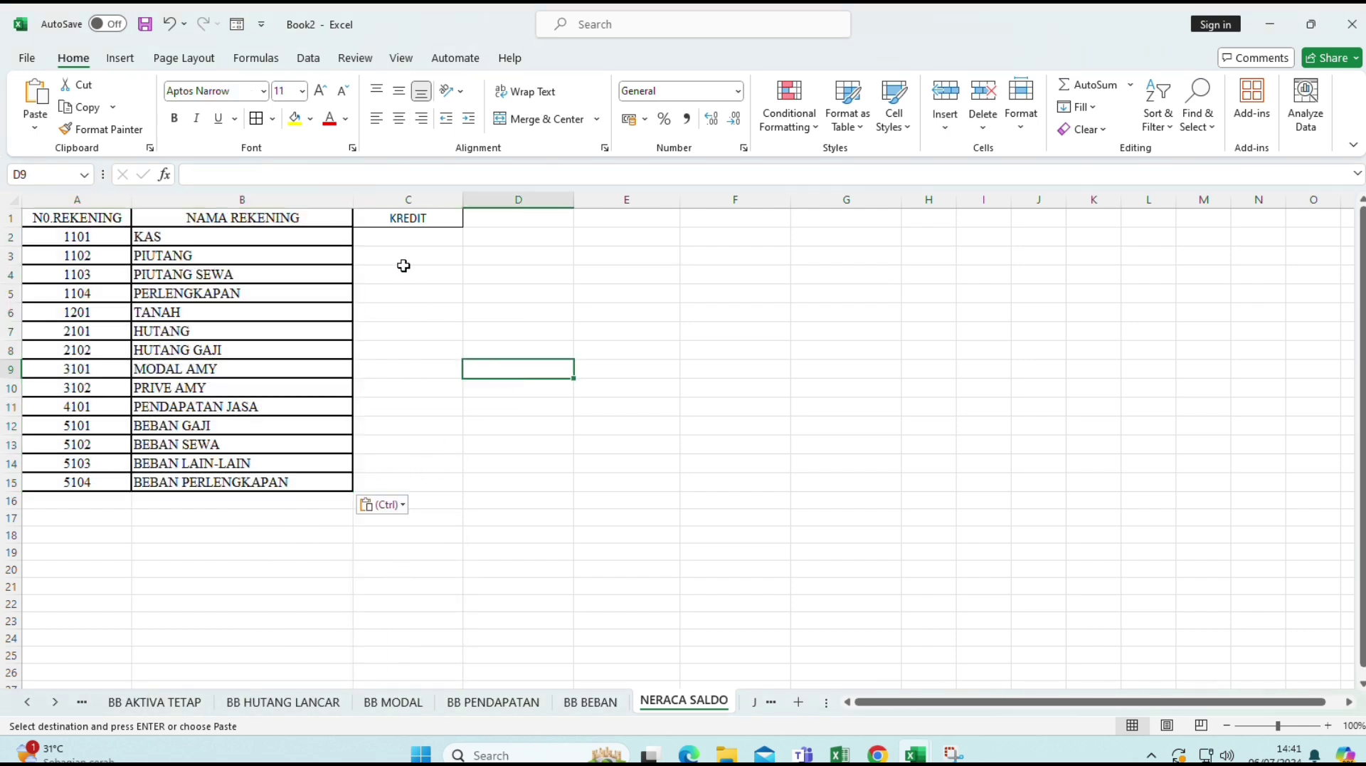
- Enter the headers DEBIT in C1 and KREDIT in D1 of the NERACA SALDO sheet
left_click(408, 237)
left_click(412, 218)
key("BackSpace")
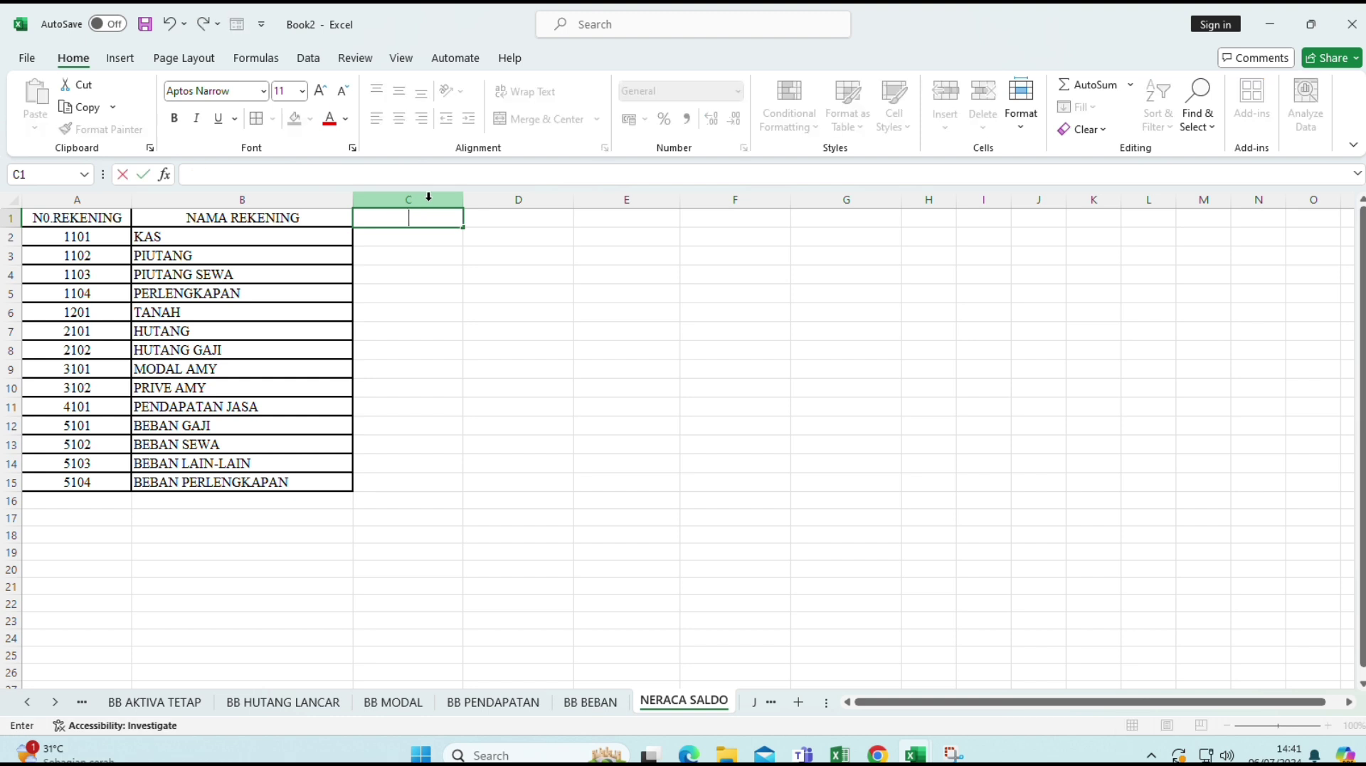
type("DEBUI[")
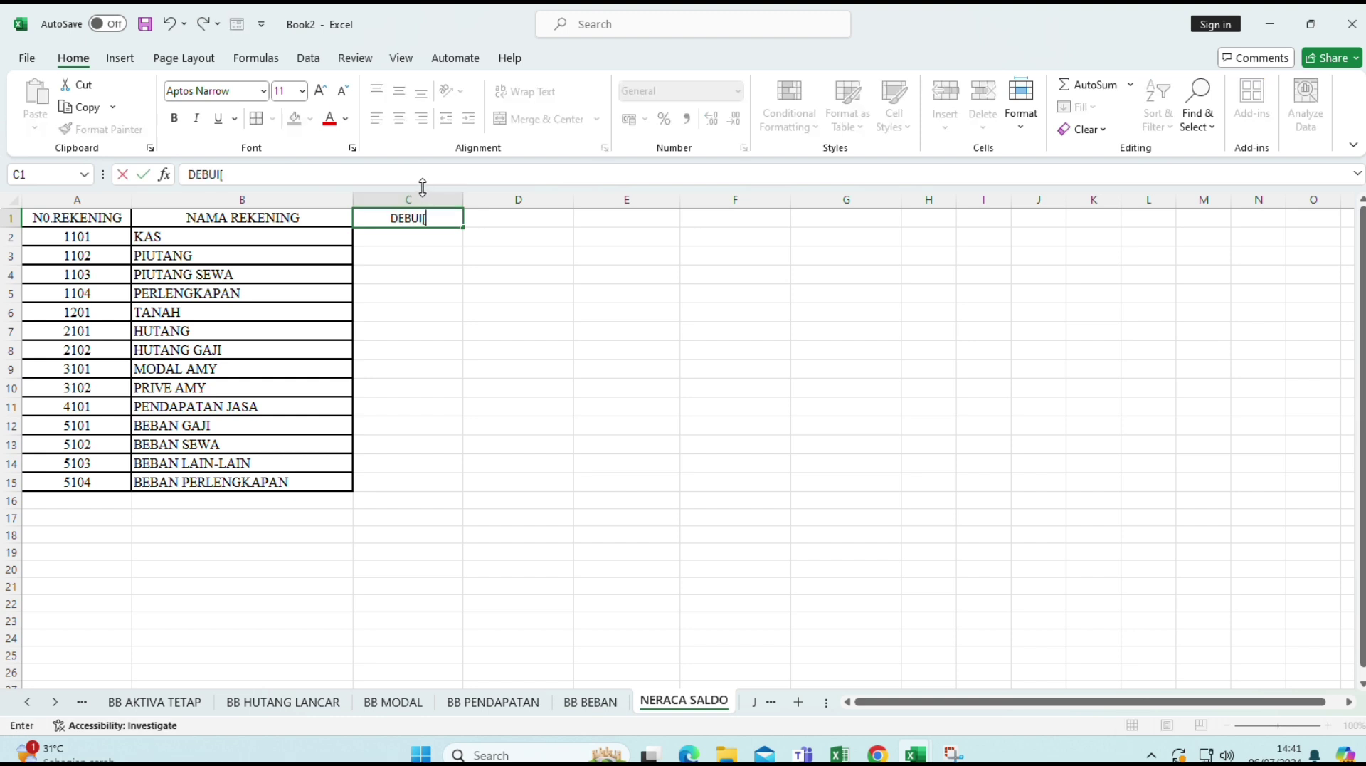
key("BackSpace")
key("Tab")
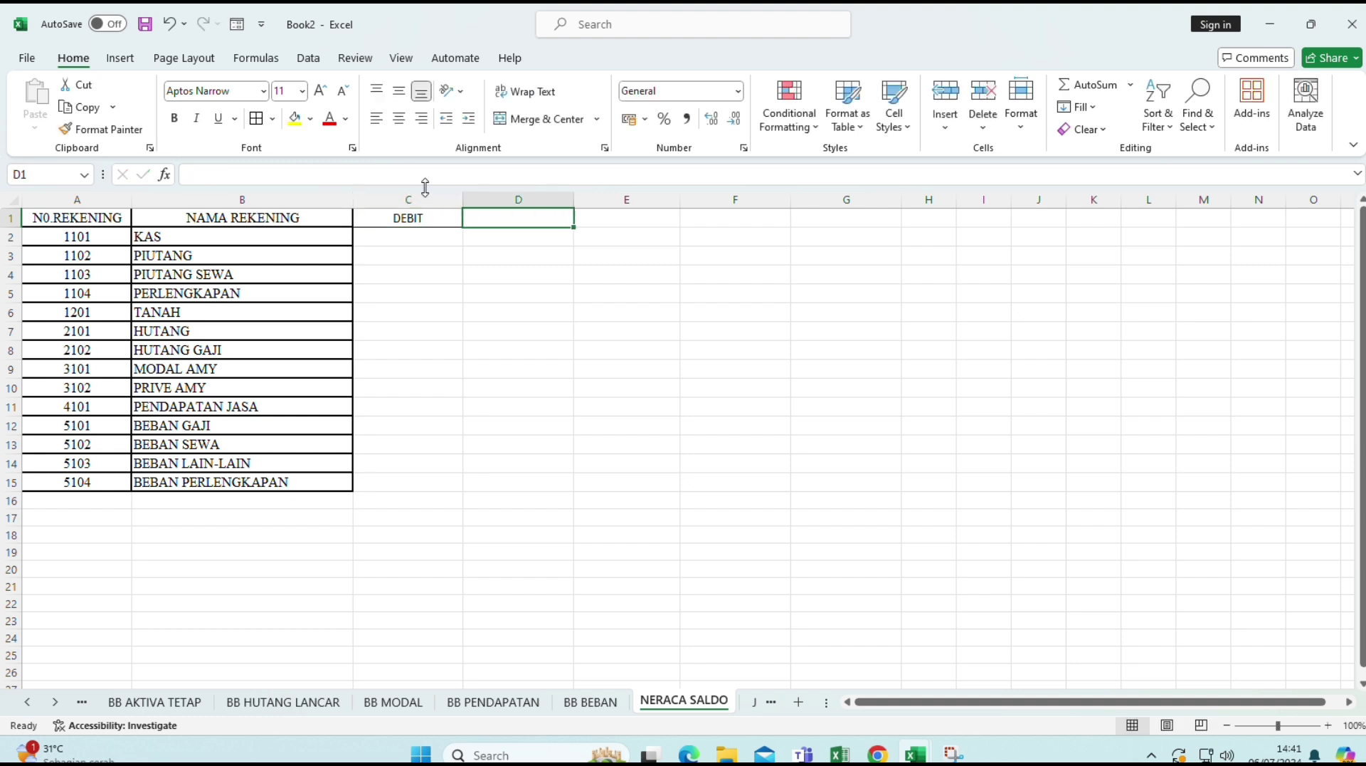
type("KREDIT")
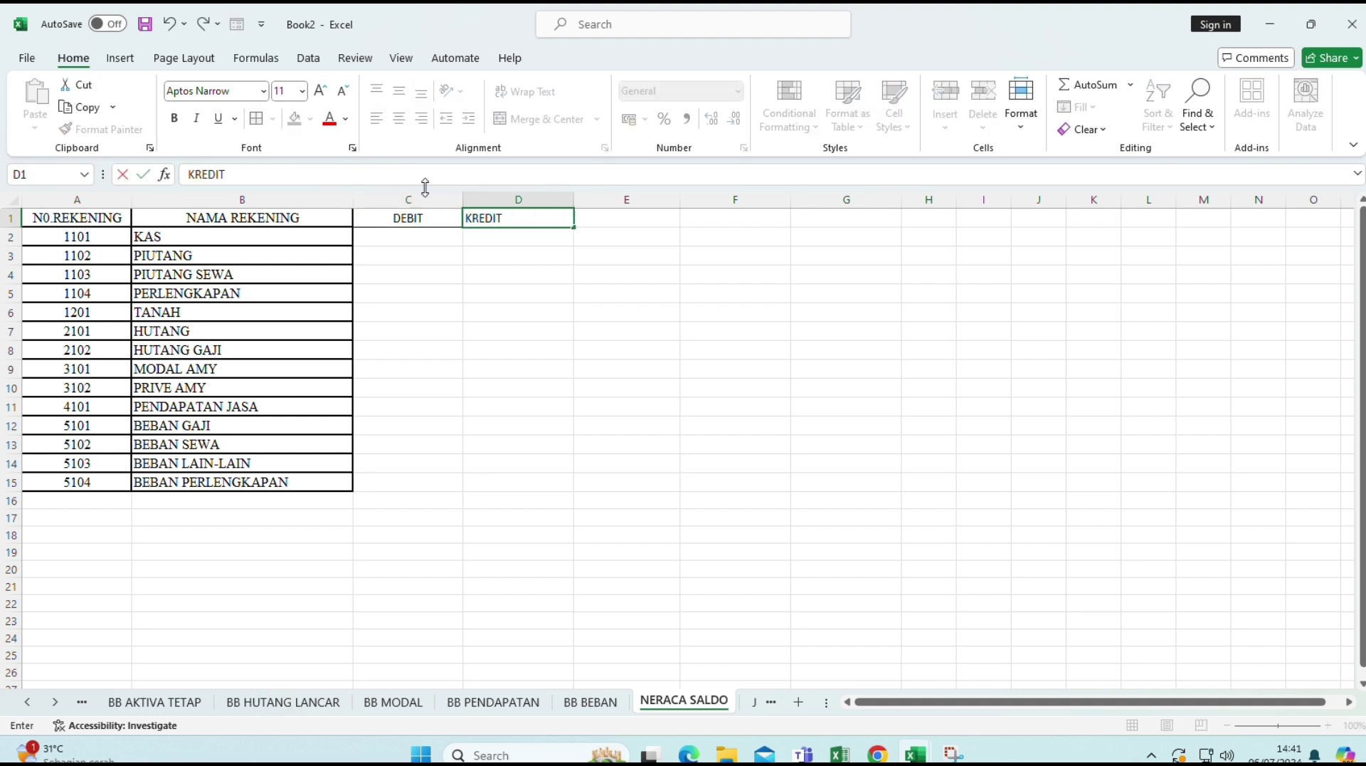
left_click(477, 313)
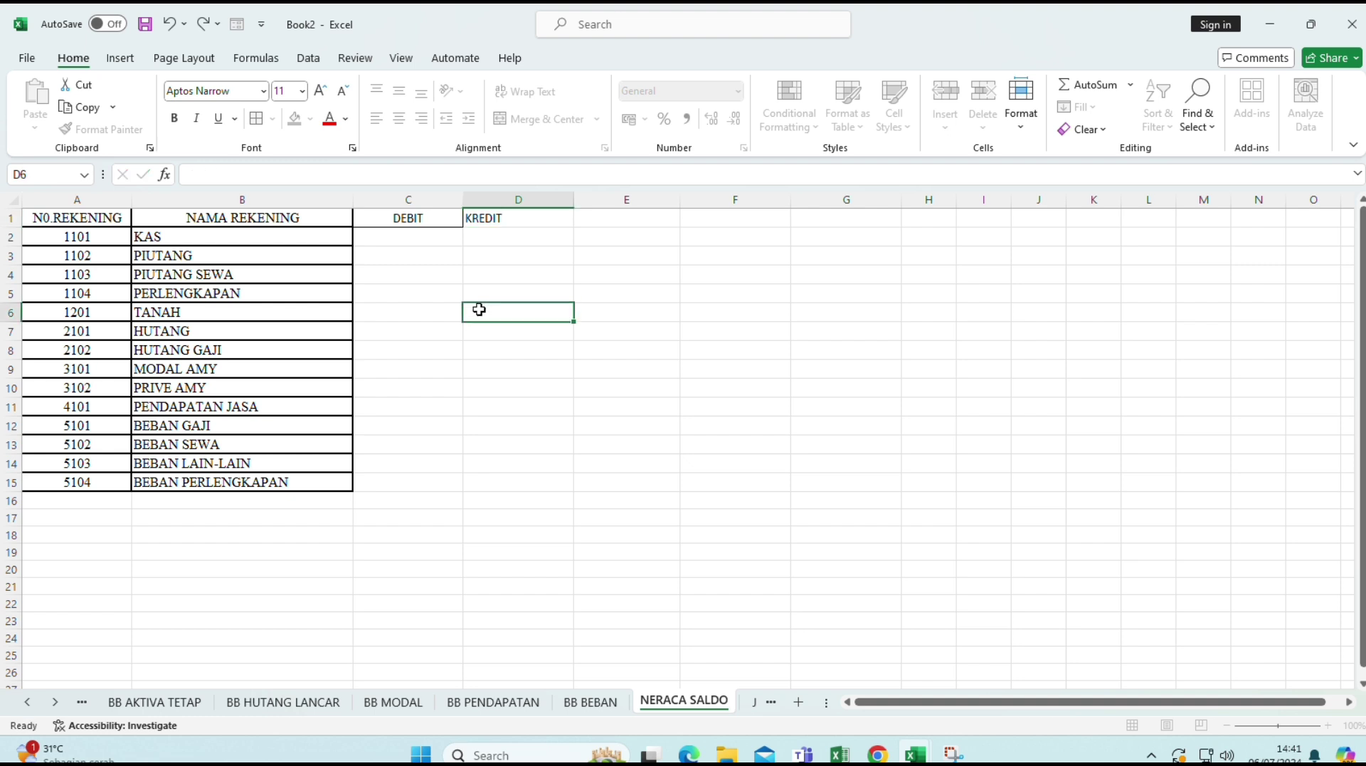
- Link the KAS debit in C2 of the NERACA SALDO sheet to its closing balance, G14 on the BB AKTIVA LANCAR sheet
left_click(391, 237)
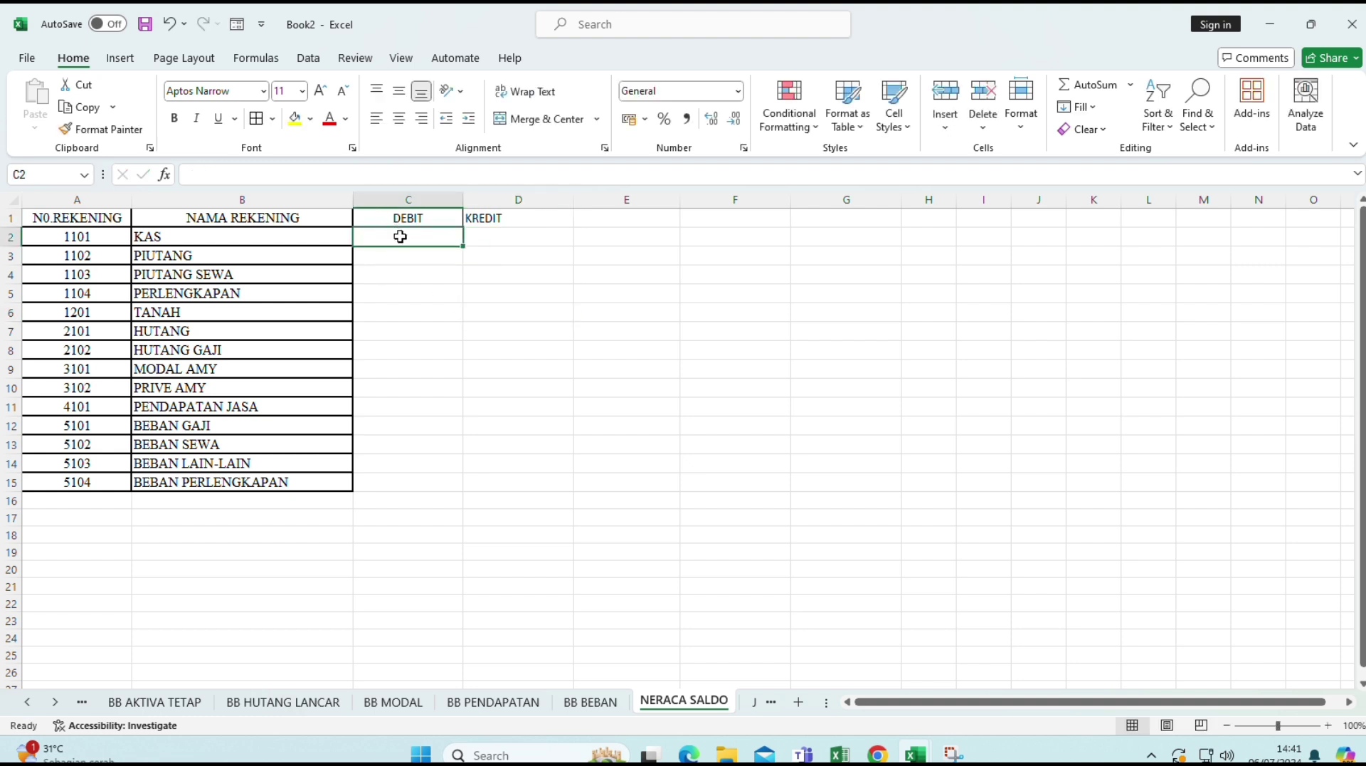
type("=")
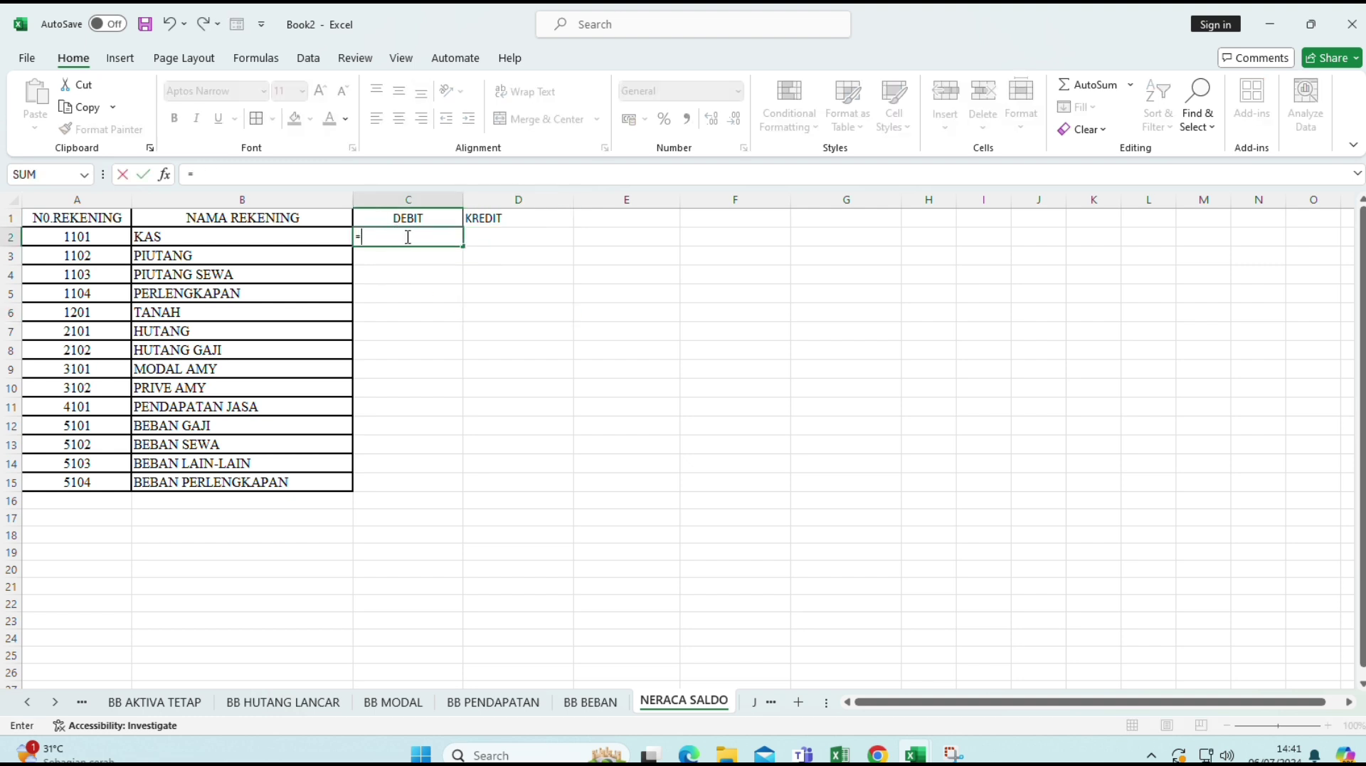
left_click(82, 702)
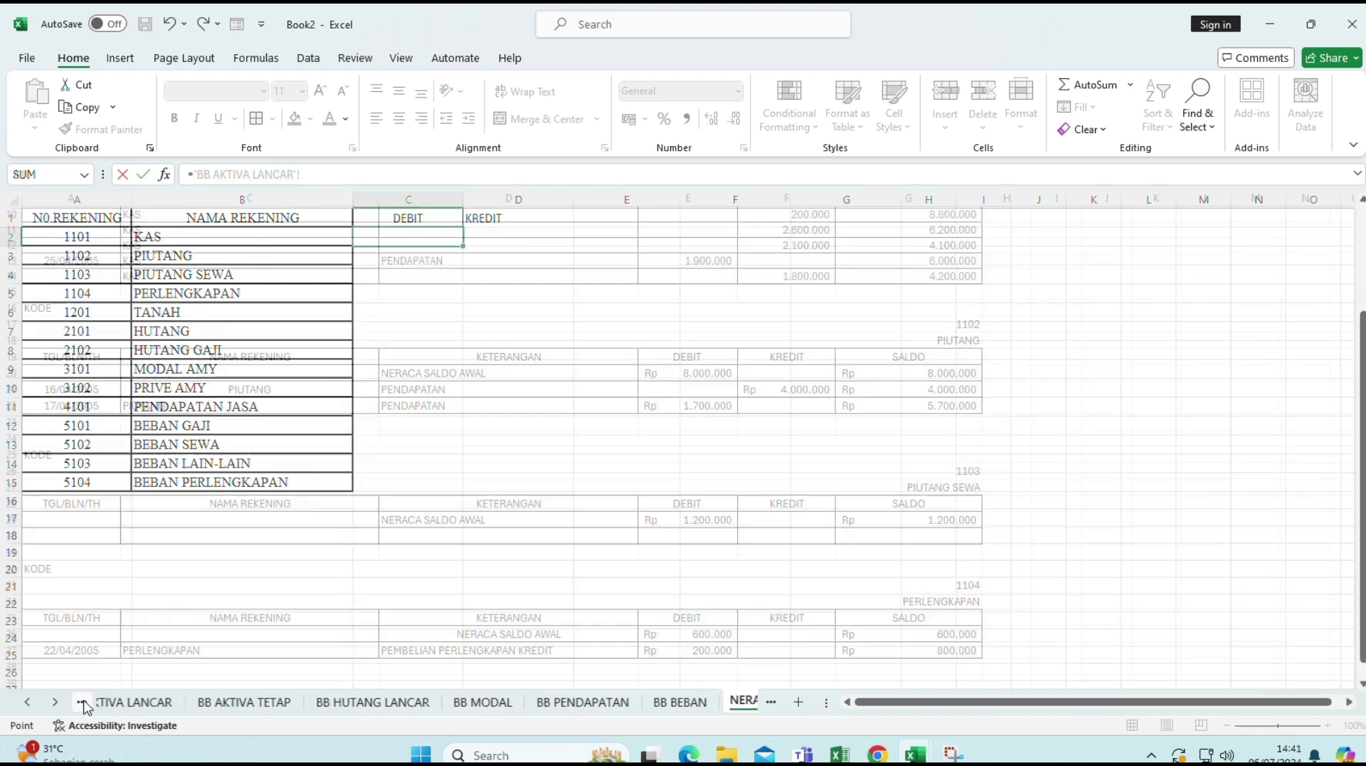
left_click(893, 275)
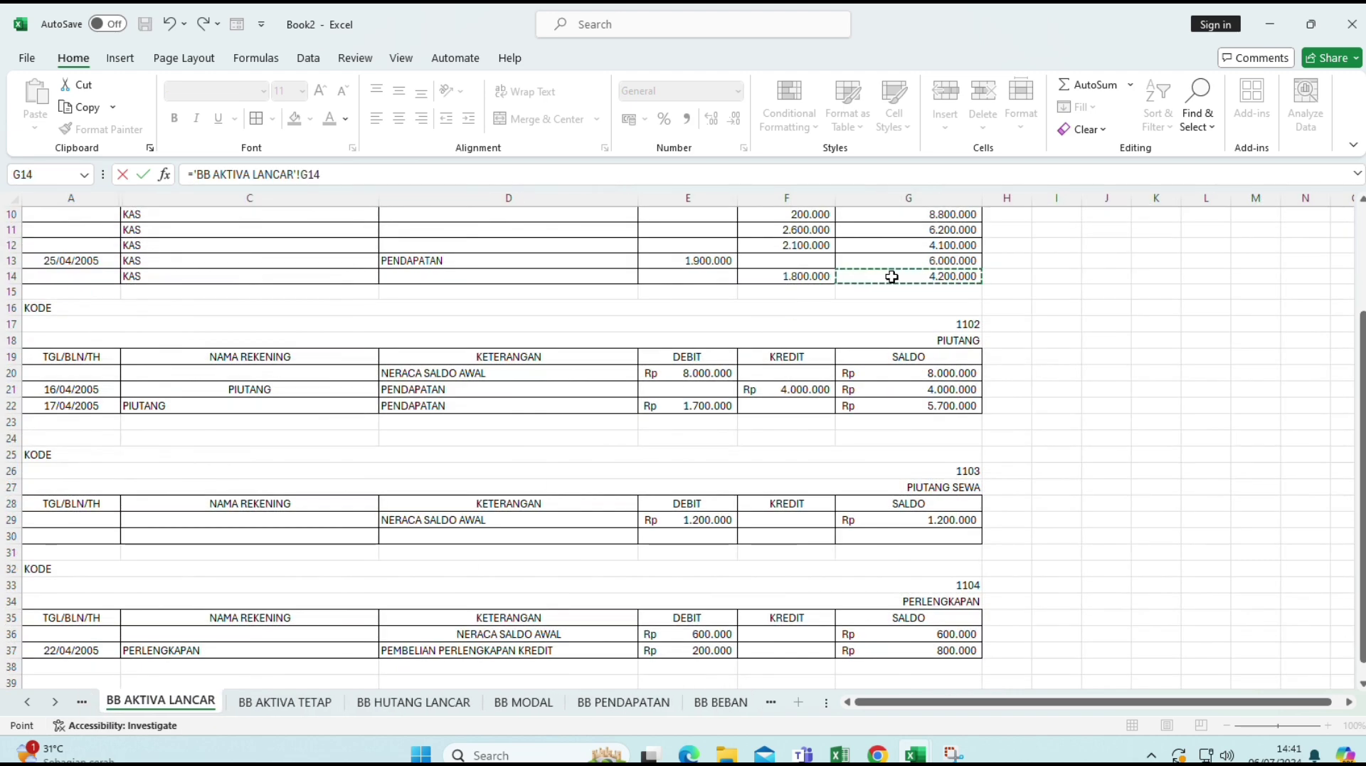
key("Return")
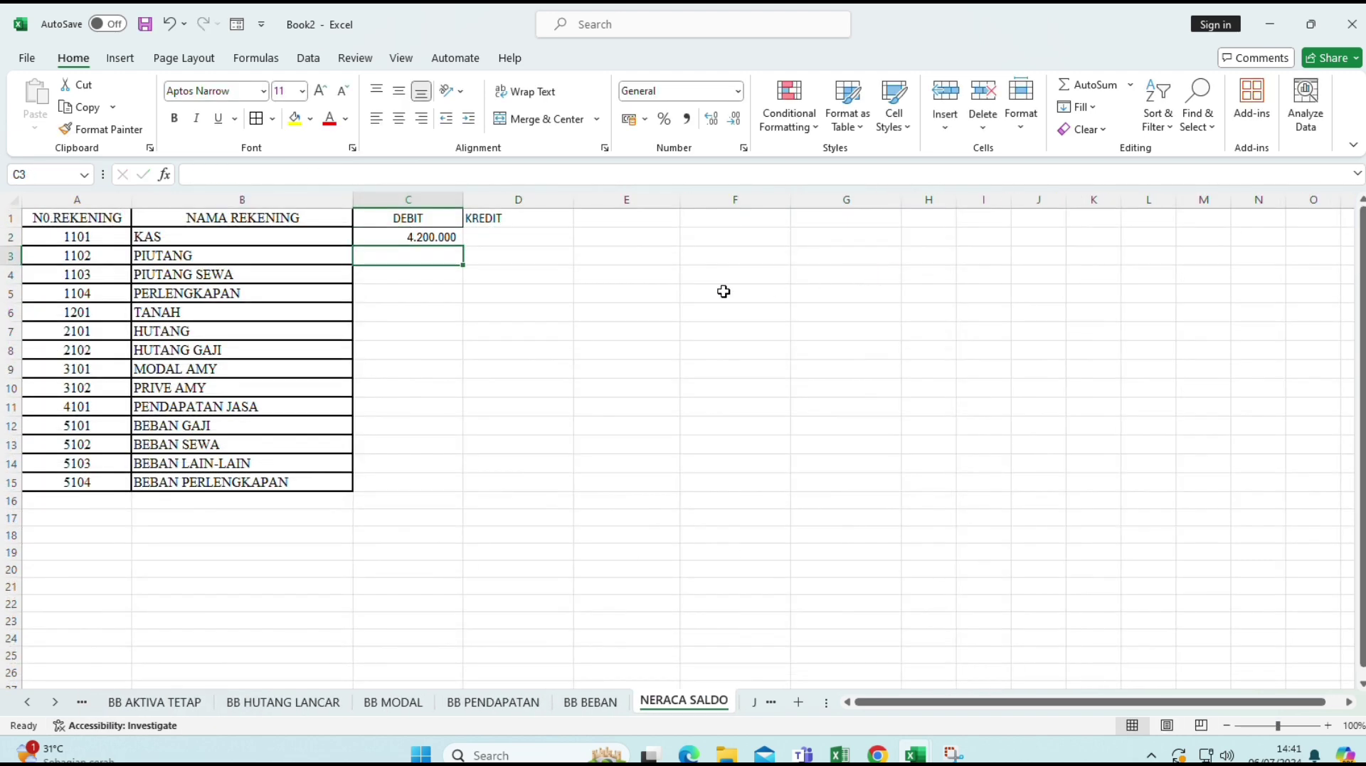
- Link the PIUTANG debit in C3 to its closing balance, G22 on the BB AKTIVA LANCAR sheet
type("=")
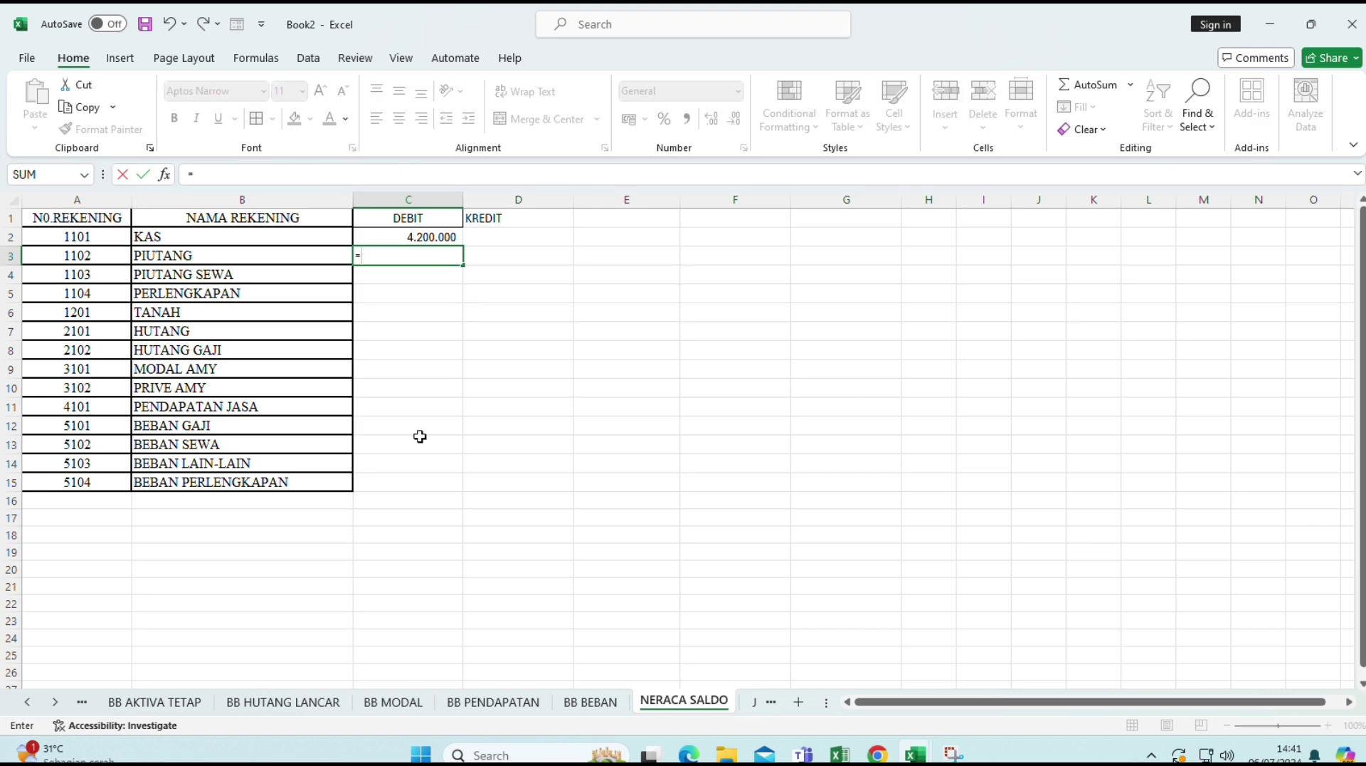
left_click(139, 701)
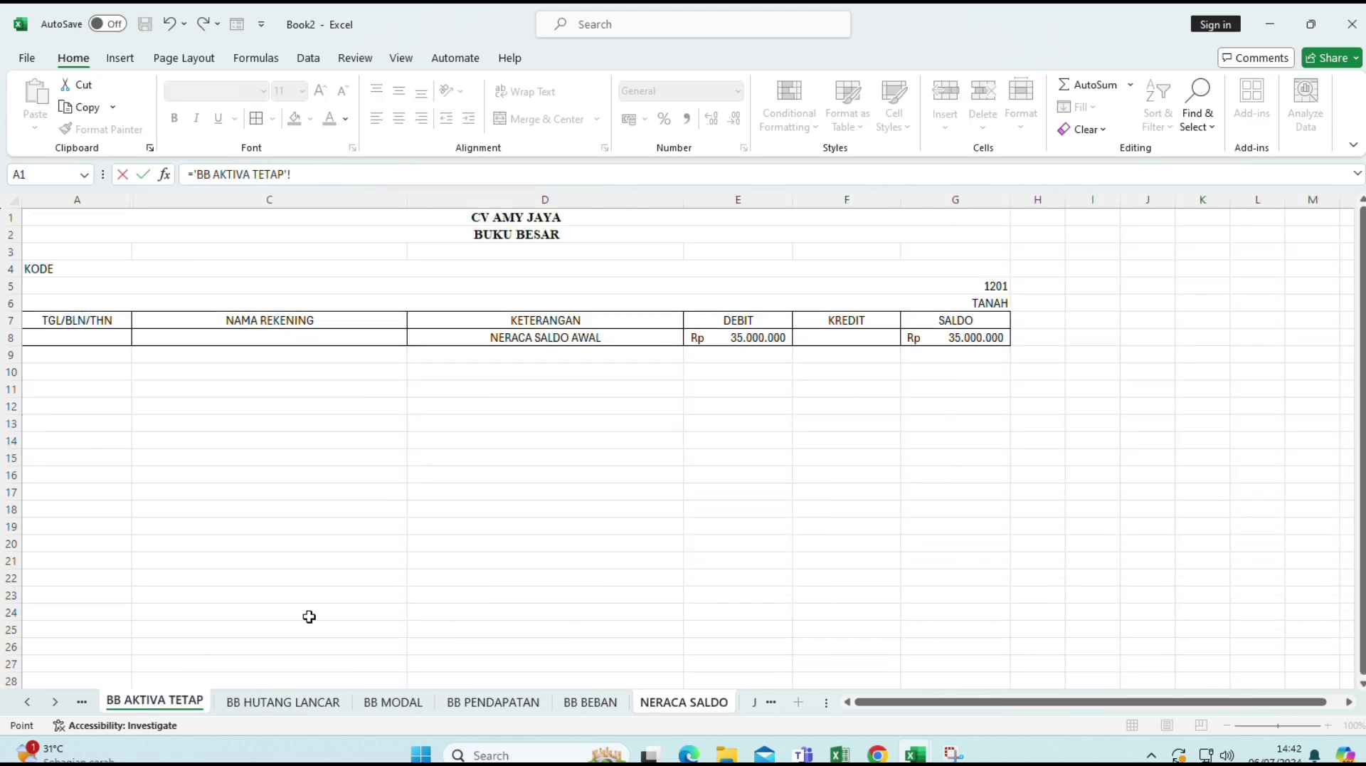
left_click(82, 702)
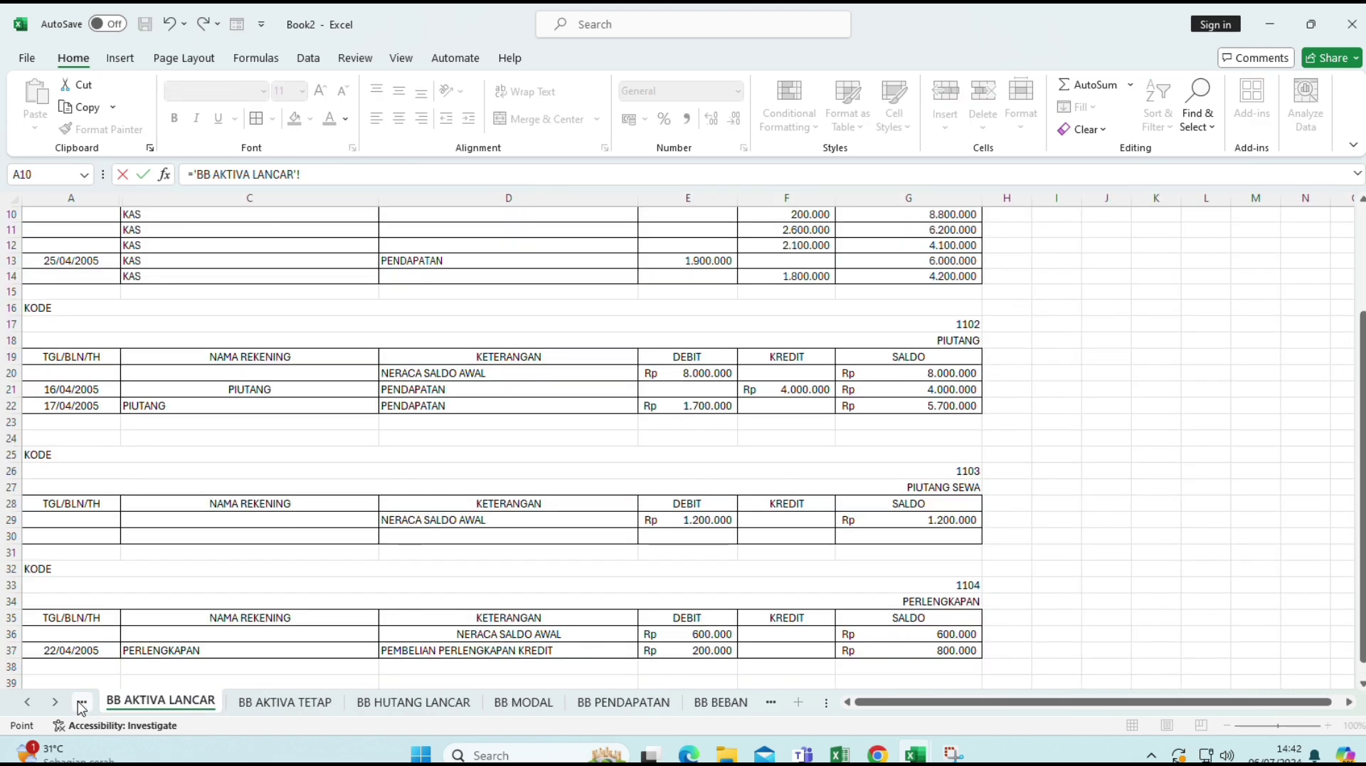
left_click(932, 406)
key("Return")
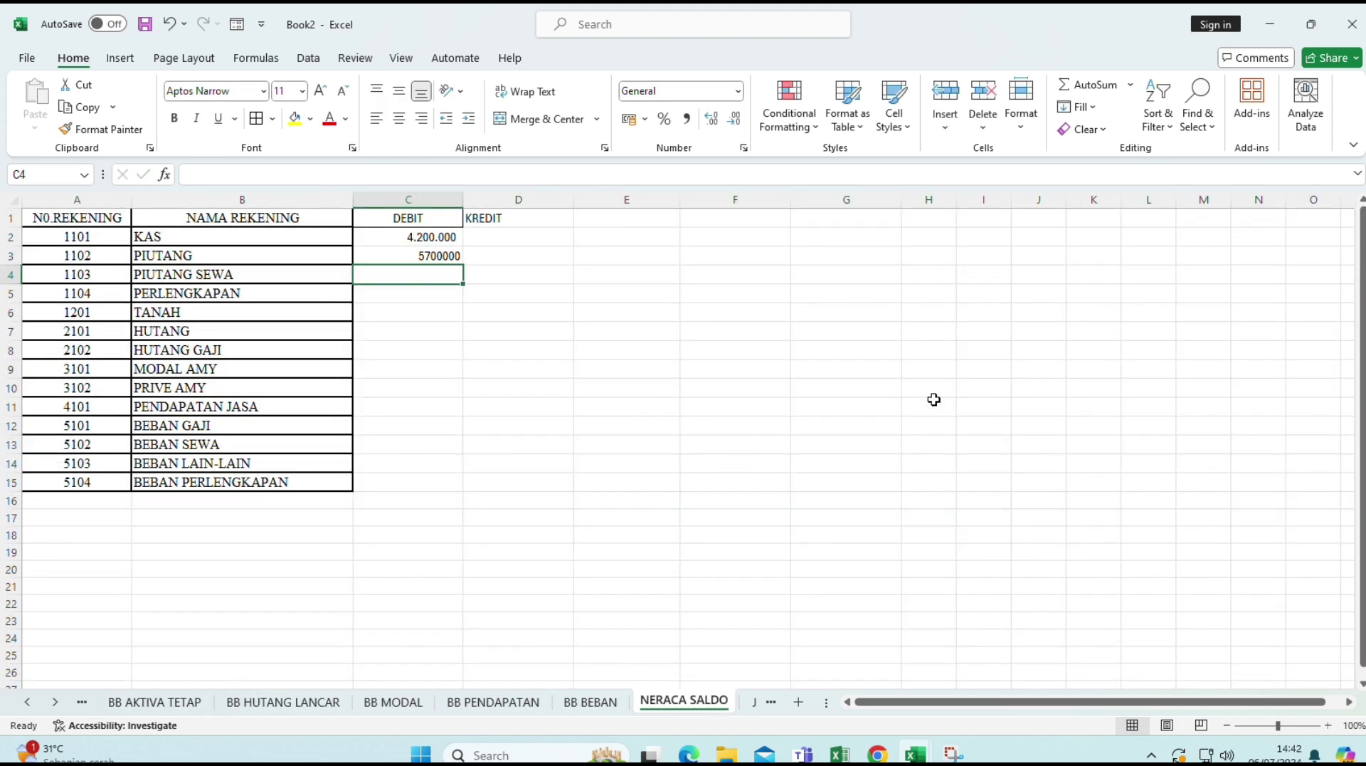
- Link the PIUTANG SEWA debit in C4 to its ledger balance, G29 on the BB AKTIVA LANCAR sheet
type("=")
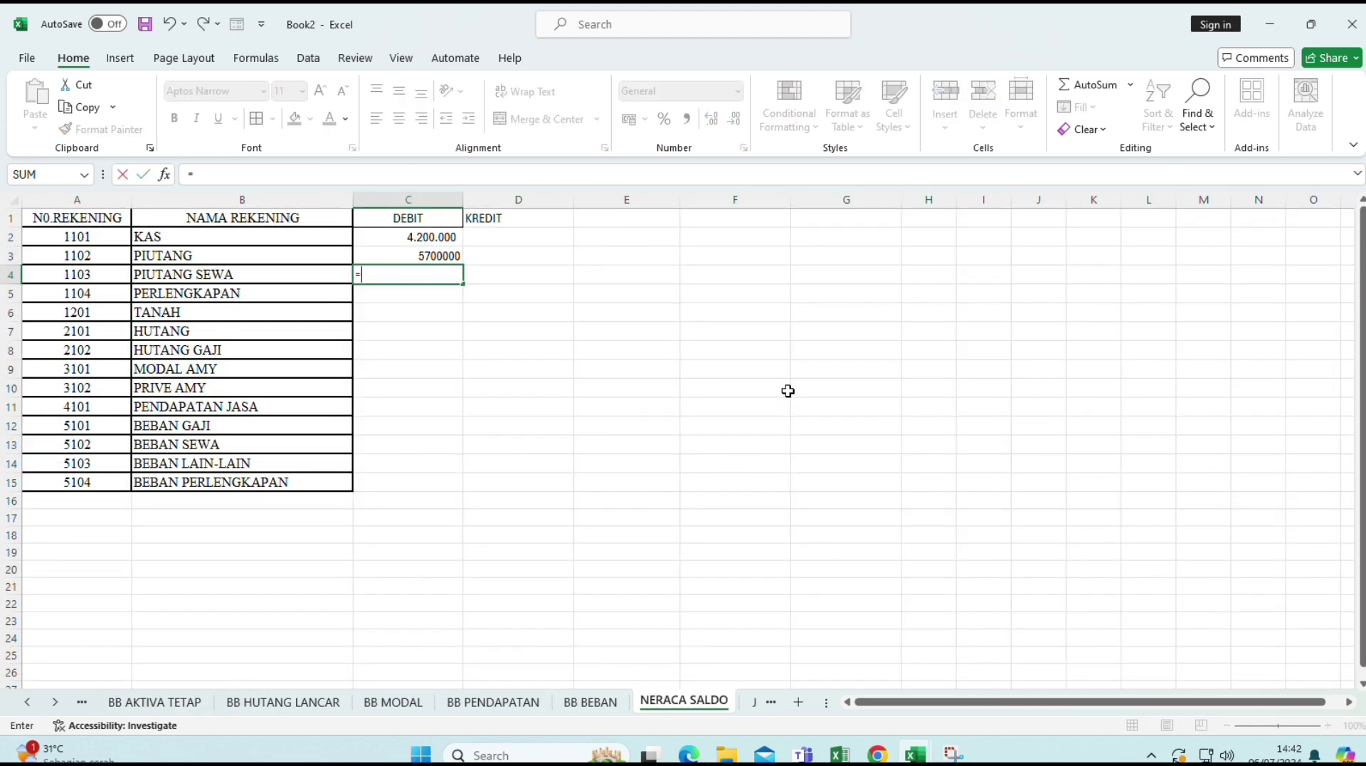
left_click(82, 701)
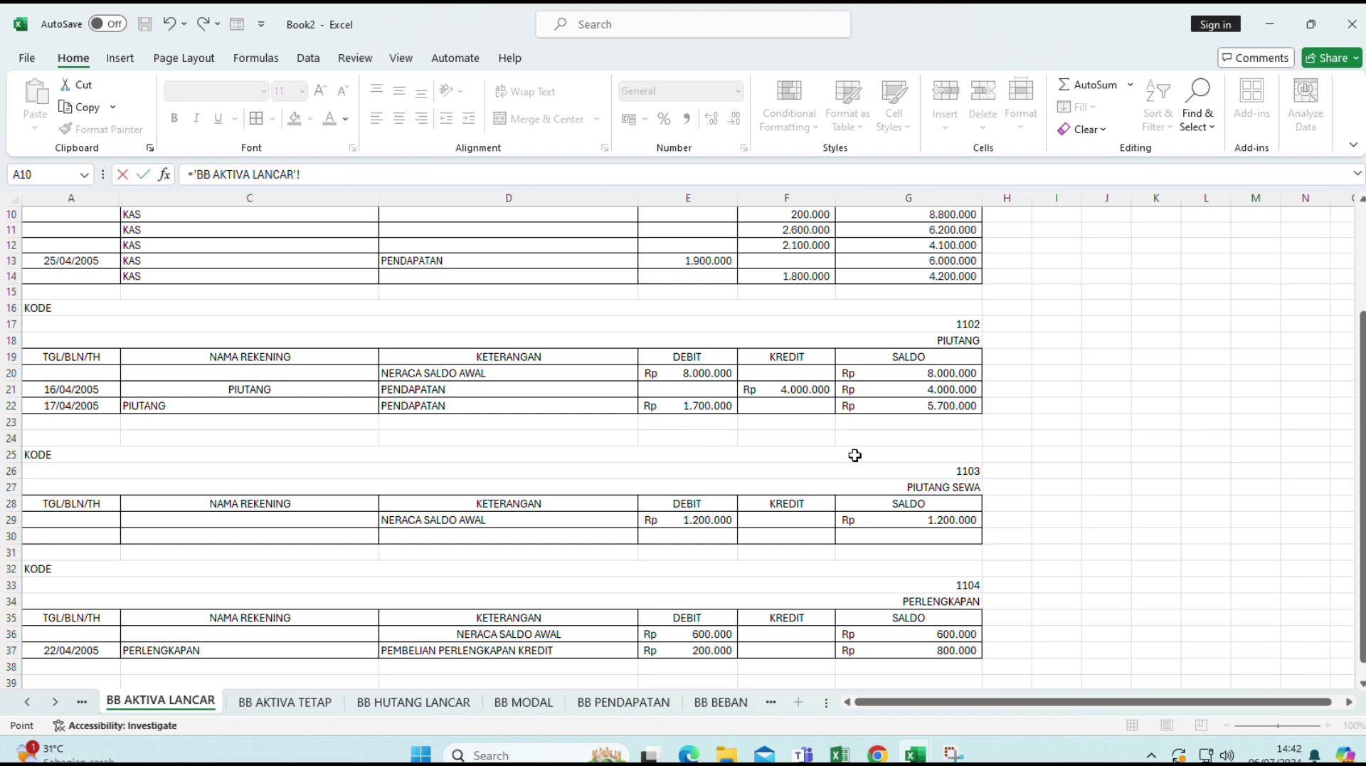
scroll(854, 456, "down", 2)
left_click(896, 426)
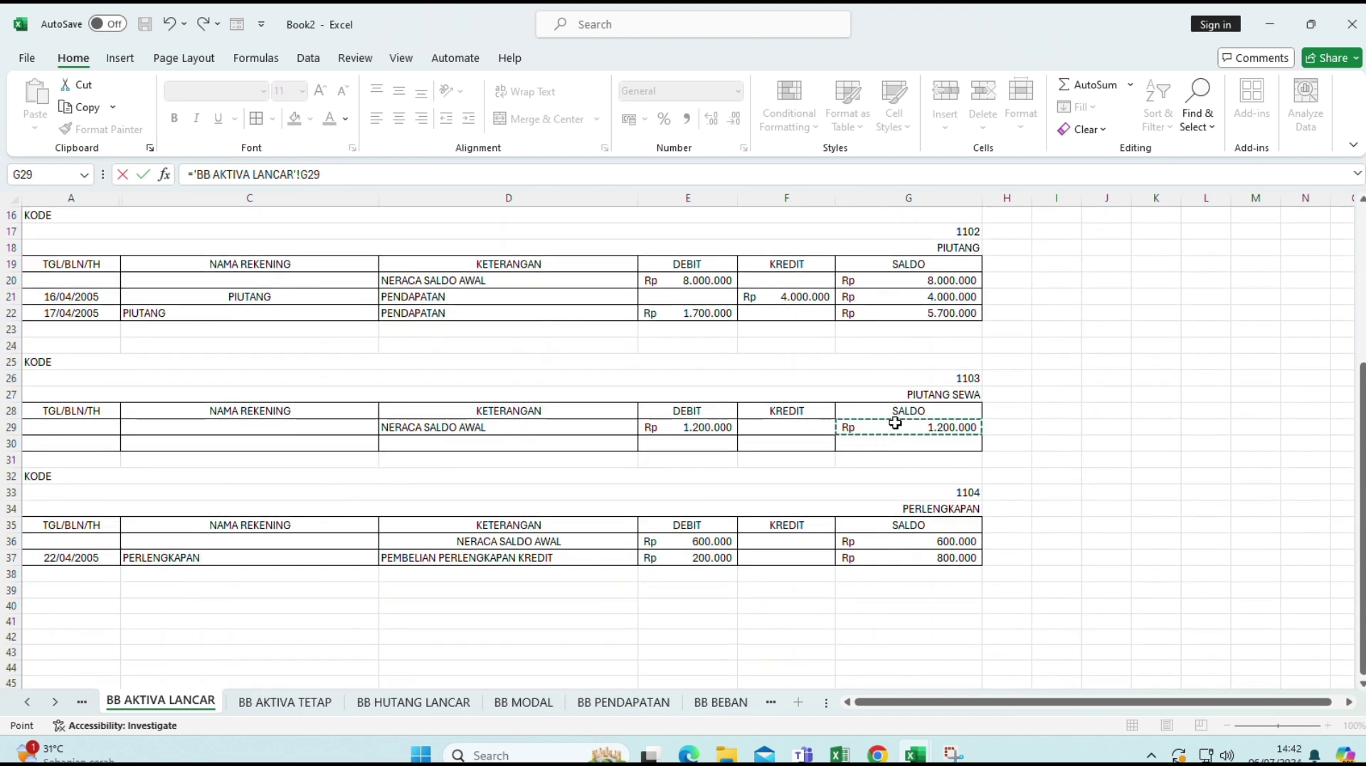
key("Return")
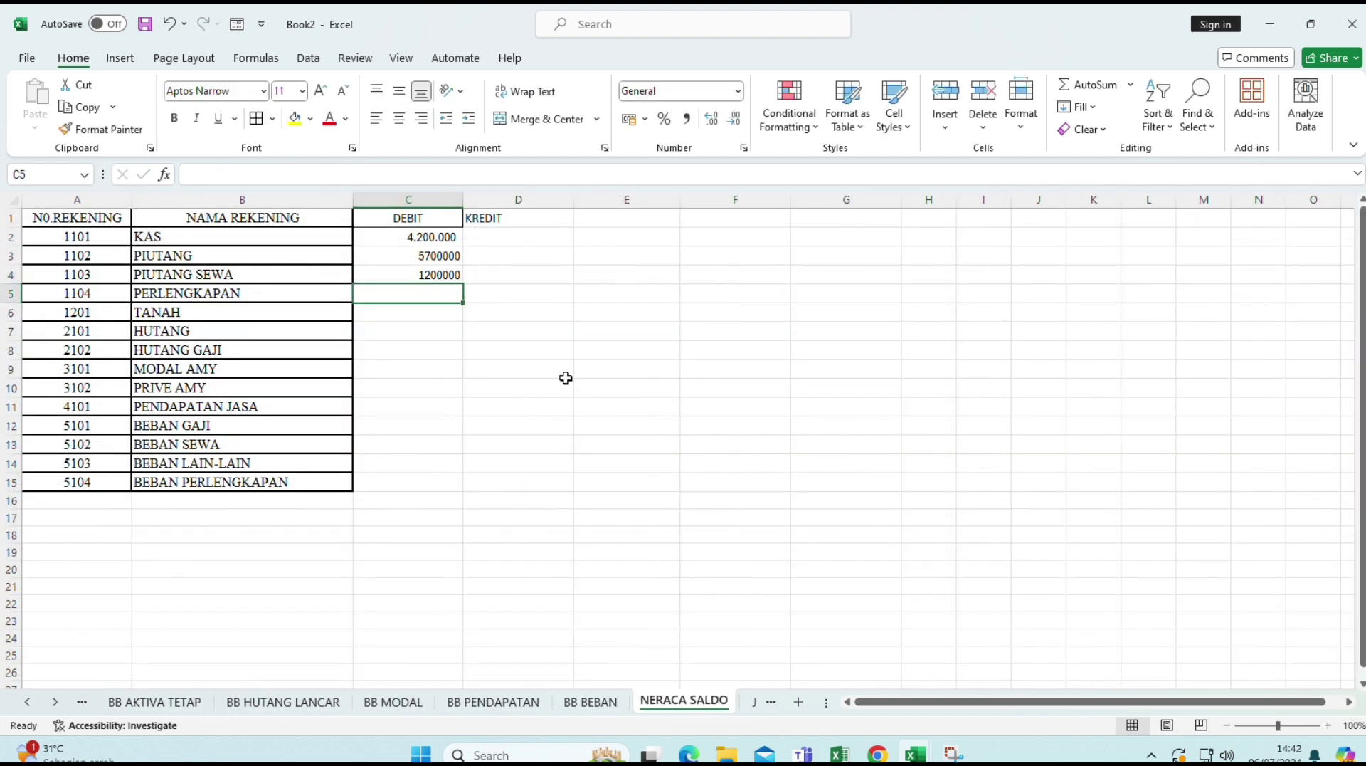
- Link the PERLENGKAPAN debit in C5 to its closing balance, G37 on the BB AKTIVA LANCAR sheet
type("=")
left_click(82, 702)
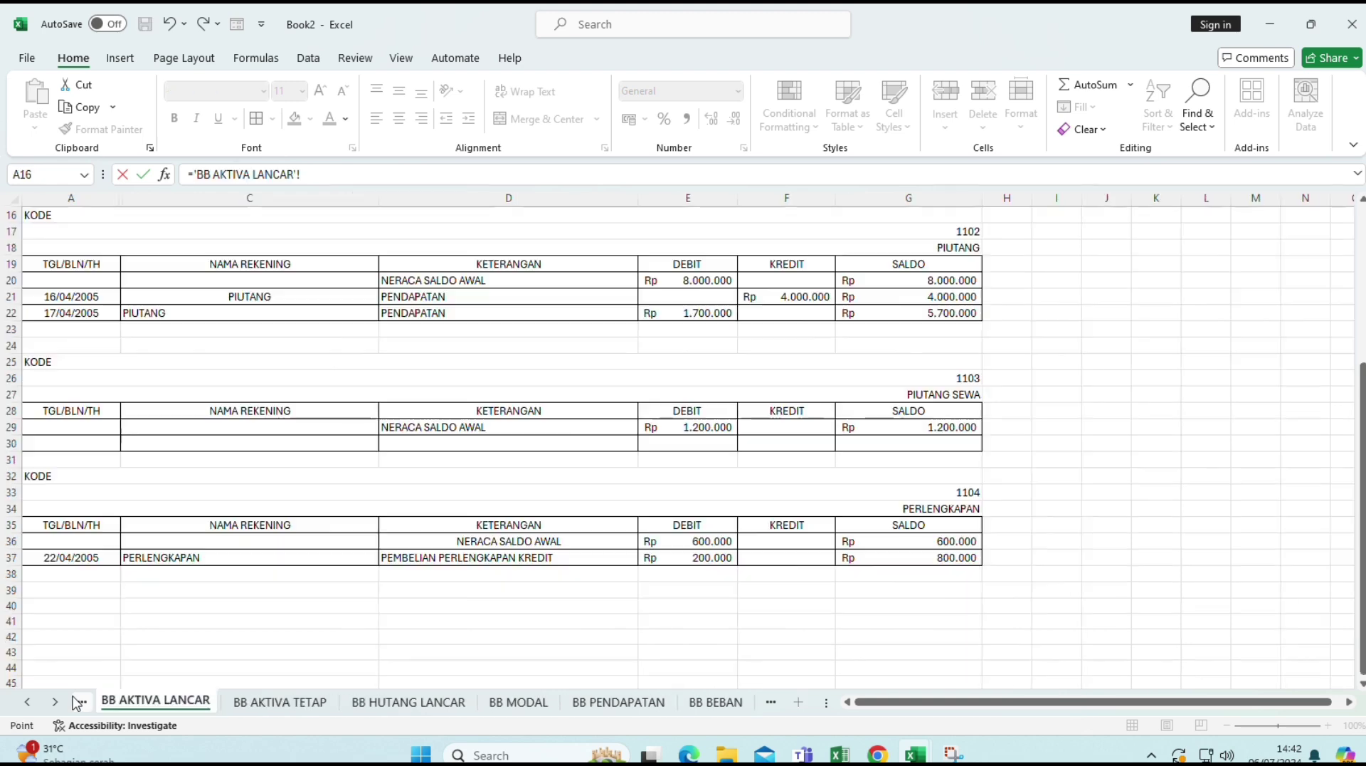
left_click(925, 556)
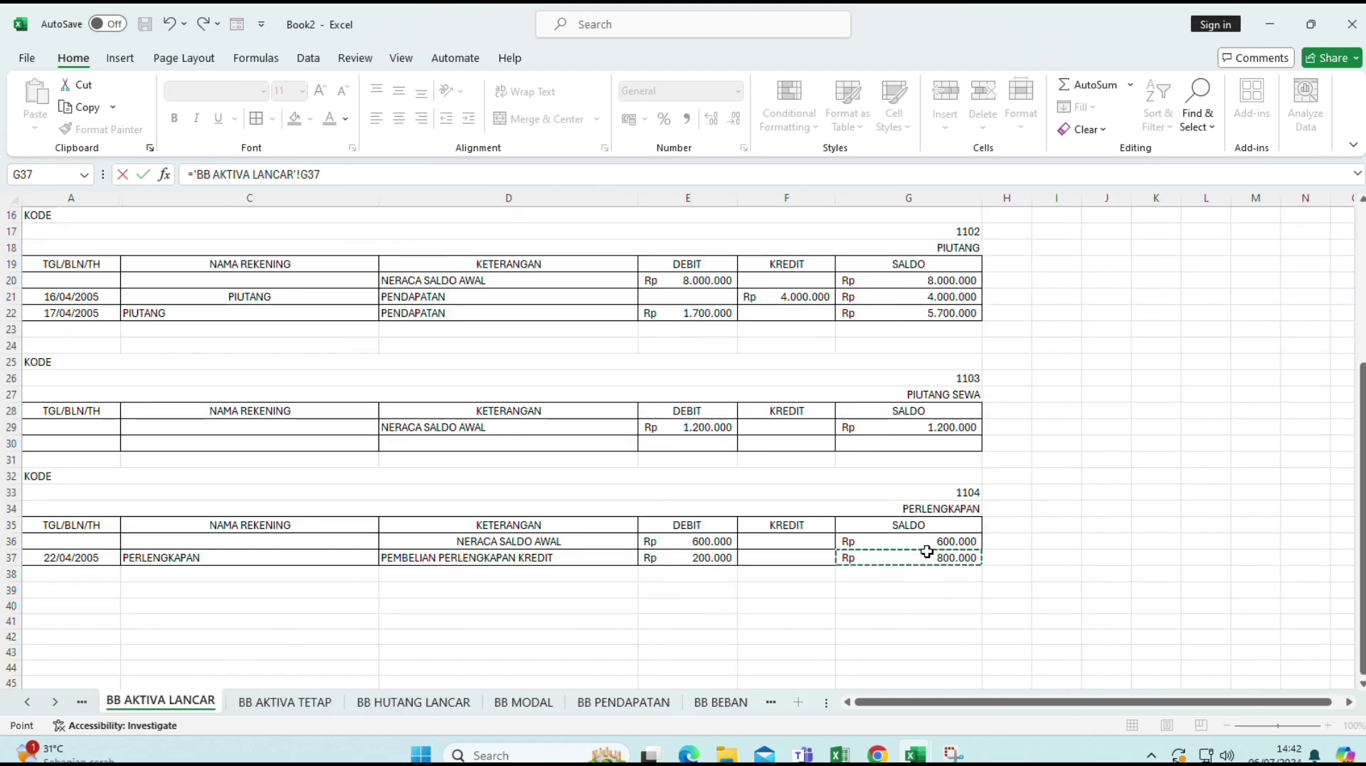
key("Return")
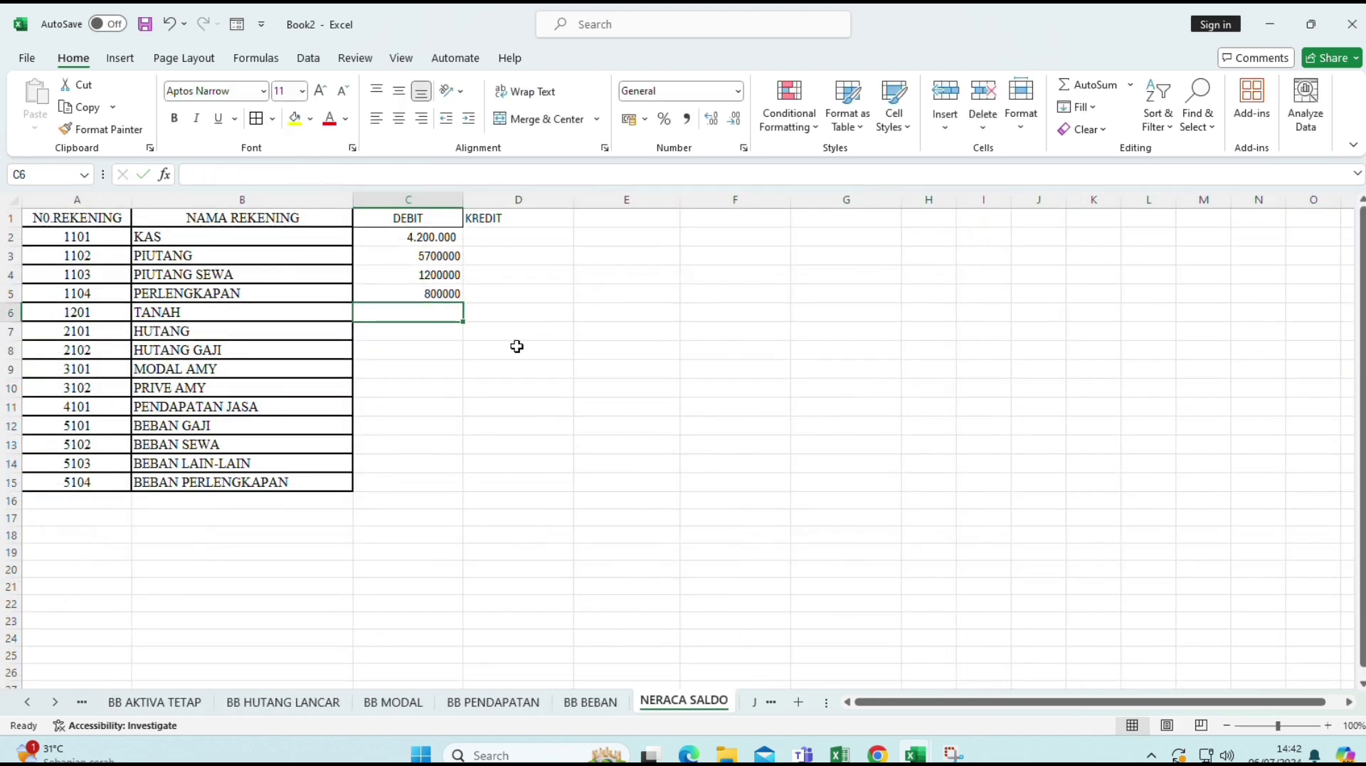
- Link the TANAH debit in C6 to its ledger balance, G8 on the BB AKTIVA TETAP sheet
left_click(146, 703)
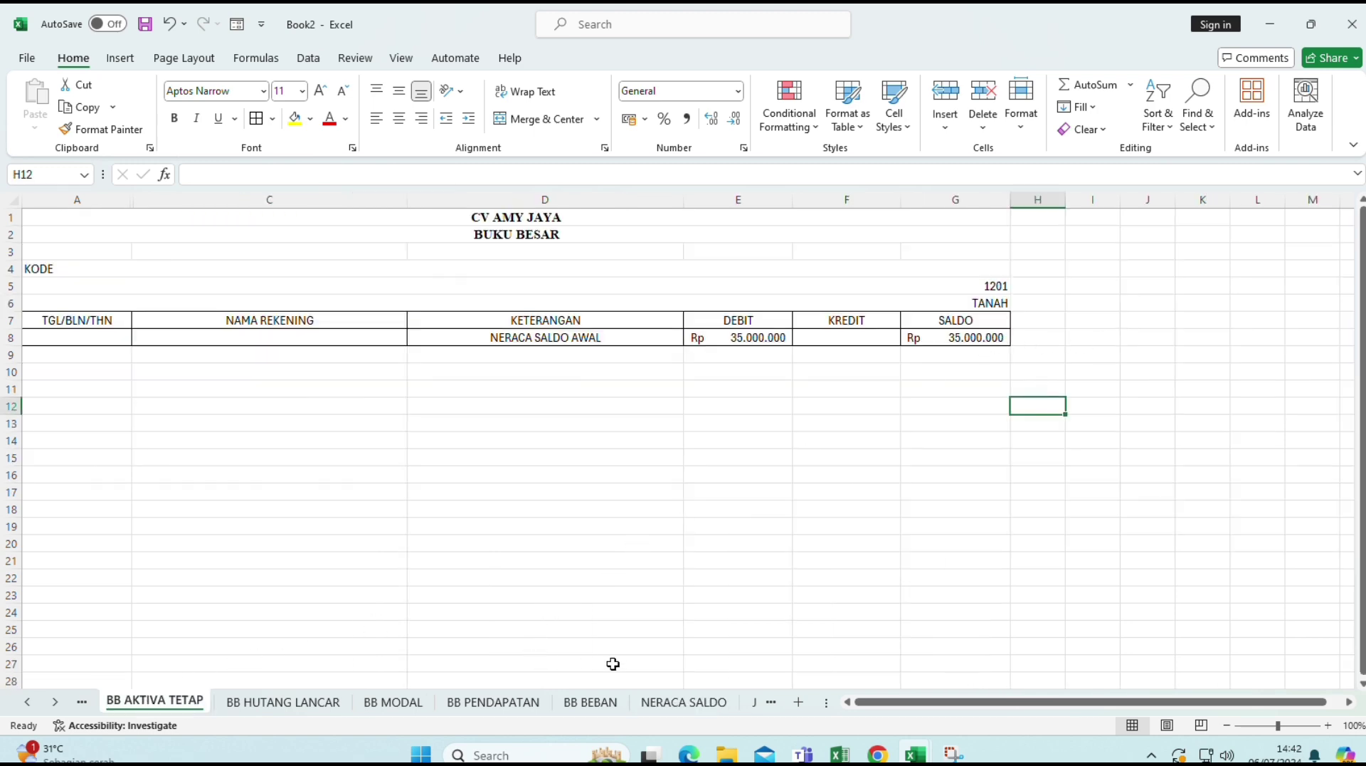
left_click(678, 702)
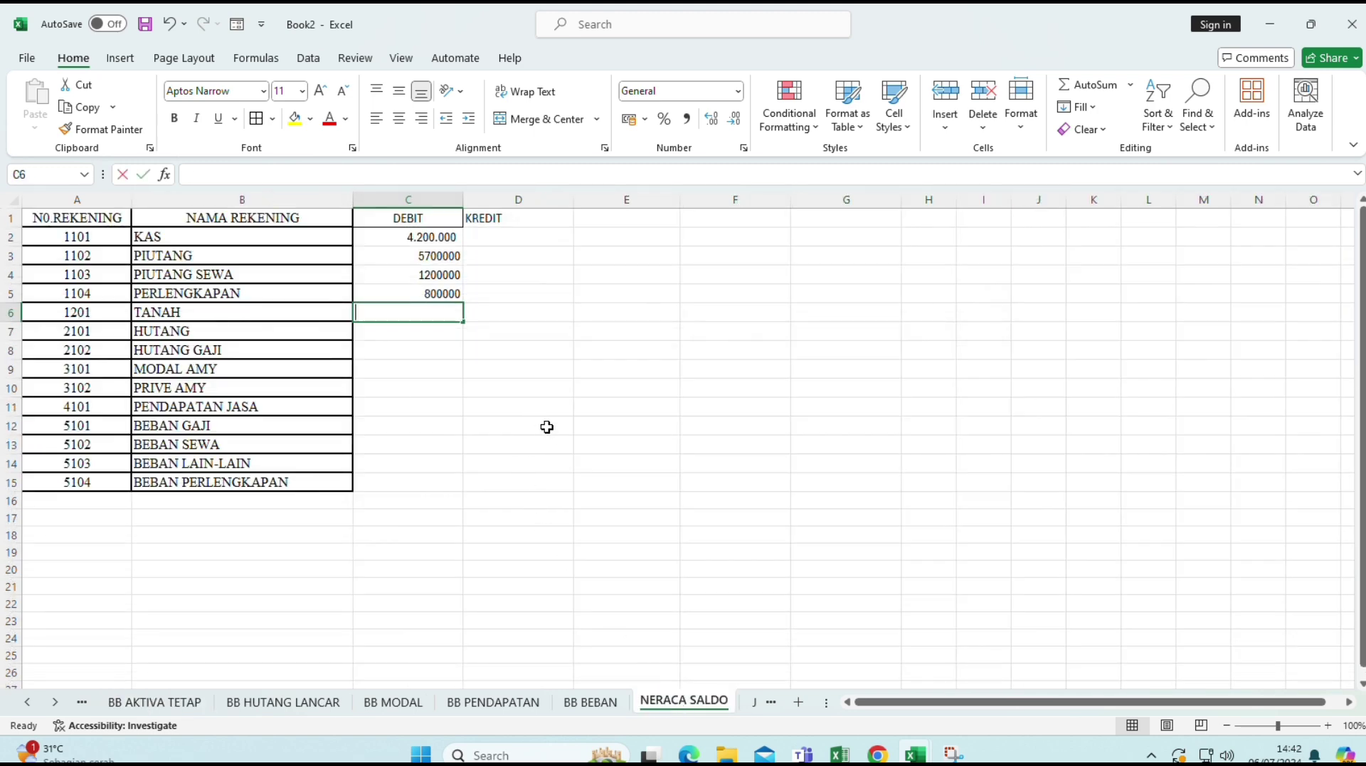
type("=")
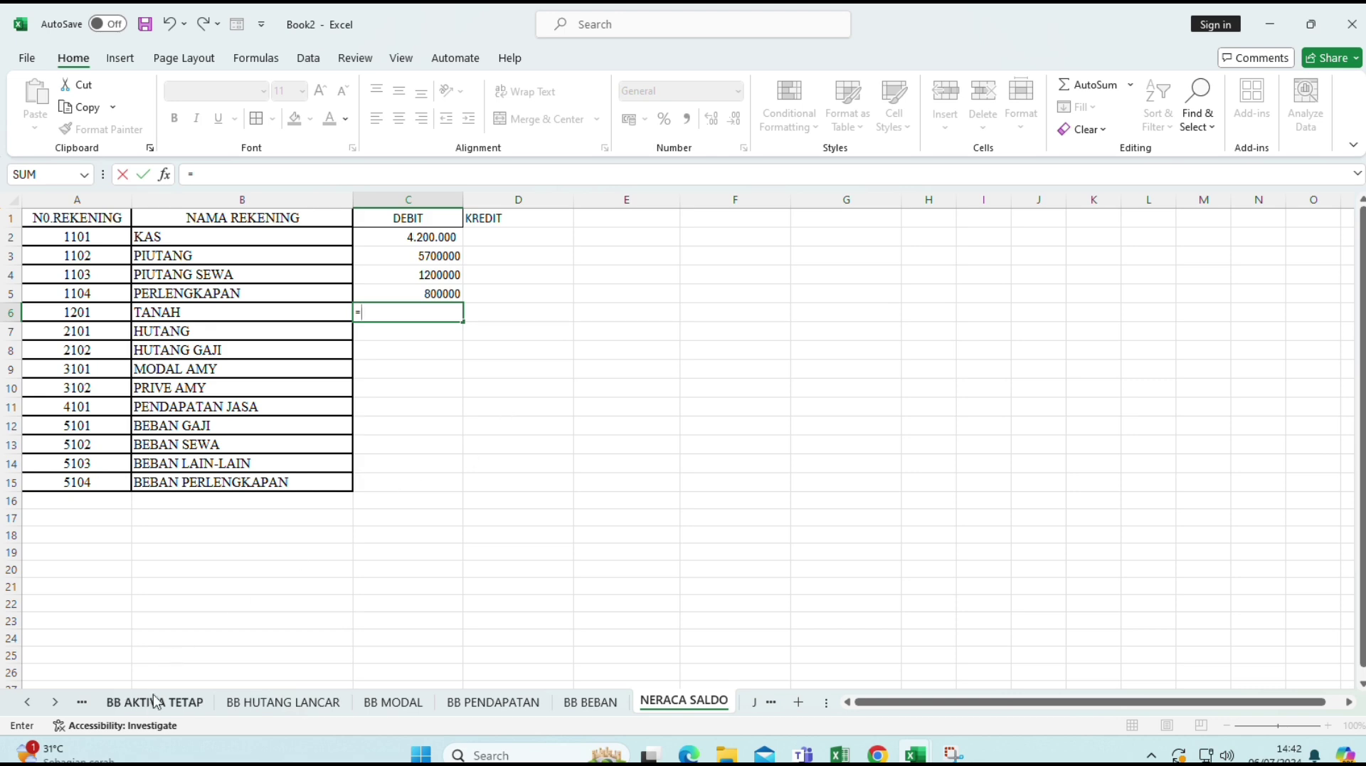
left_click(155, 701)
left_click(1006, 338)
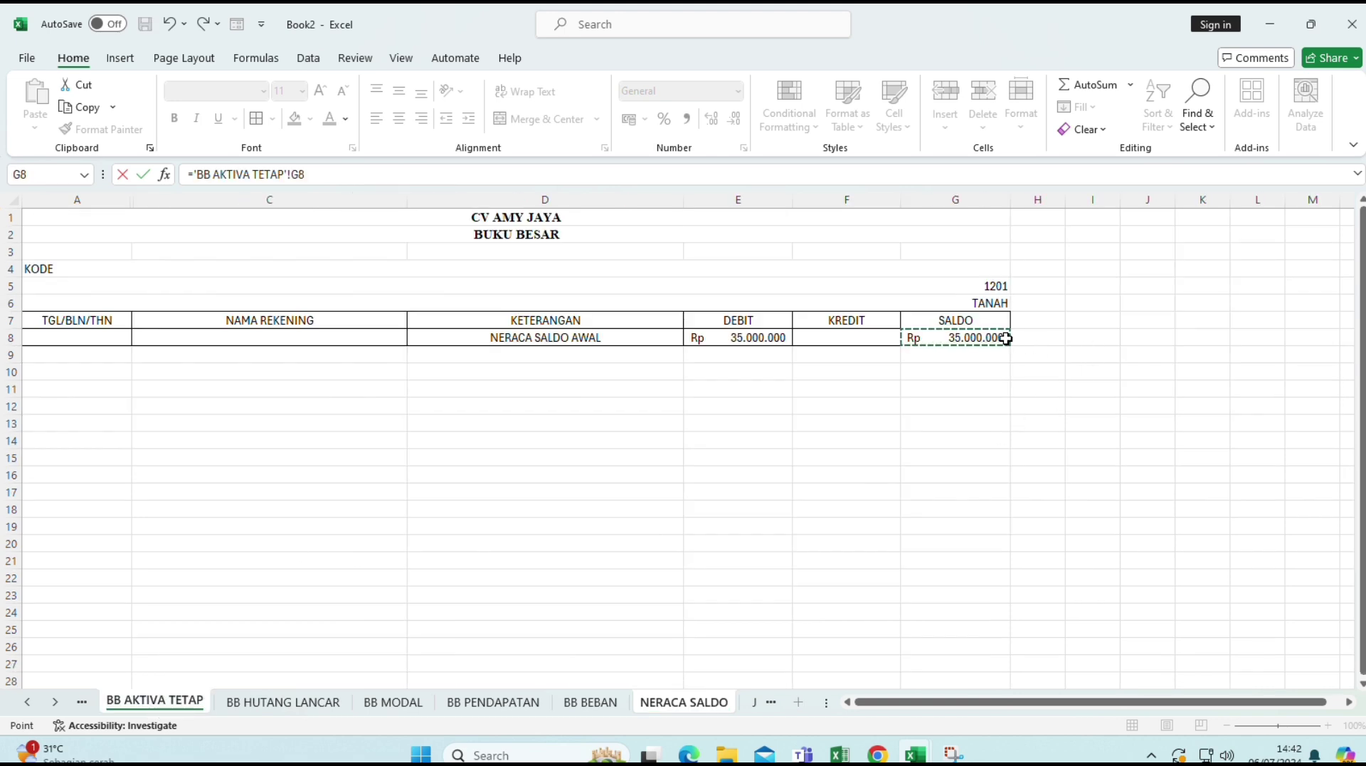
key("Return")
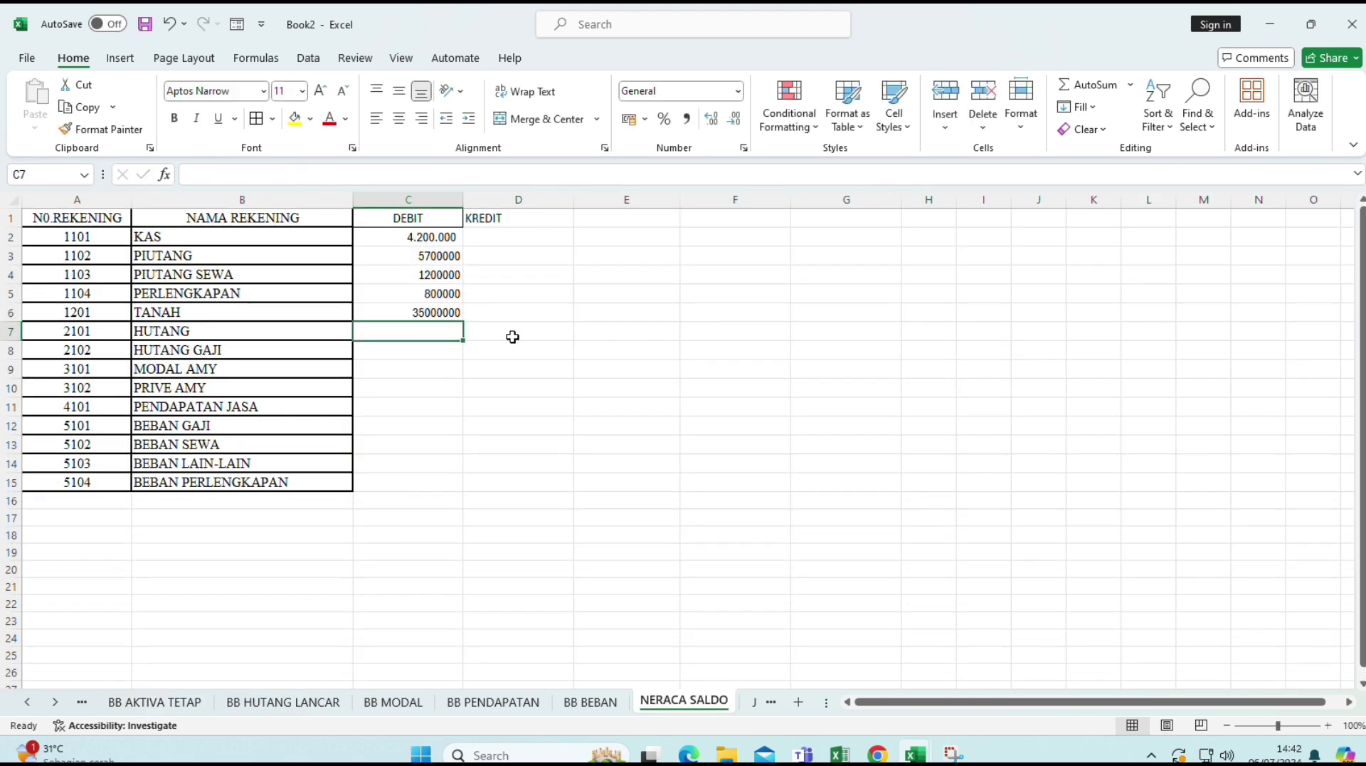
- Link the HUTANG credit in D7 of the NERACA SALDO sheet to its closing balance, F10 on the BB HUTANG LANCAR sheet
left_click(536, 330)
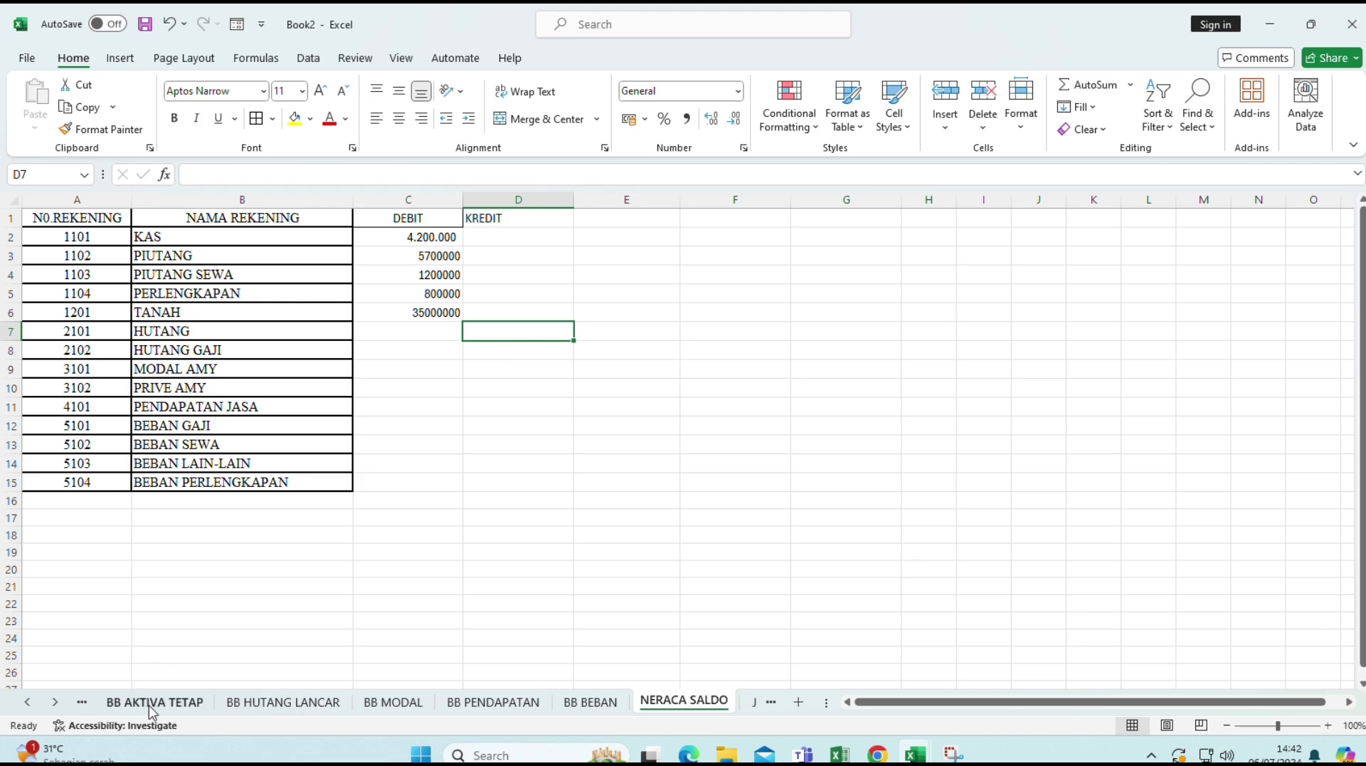
left_click(270, 703)
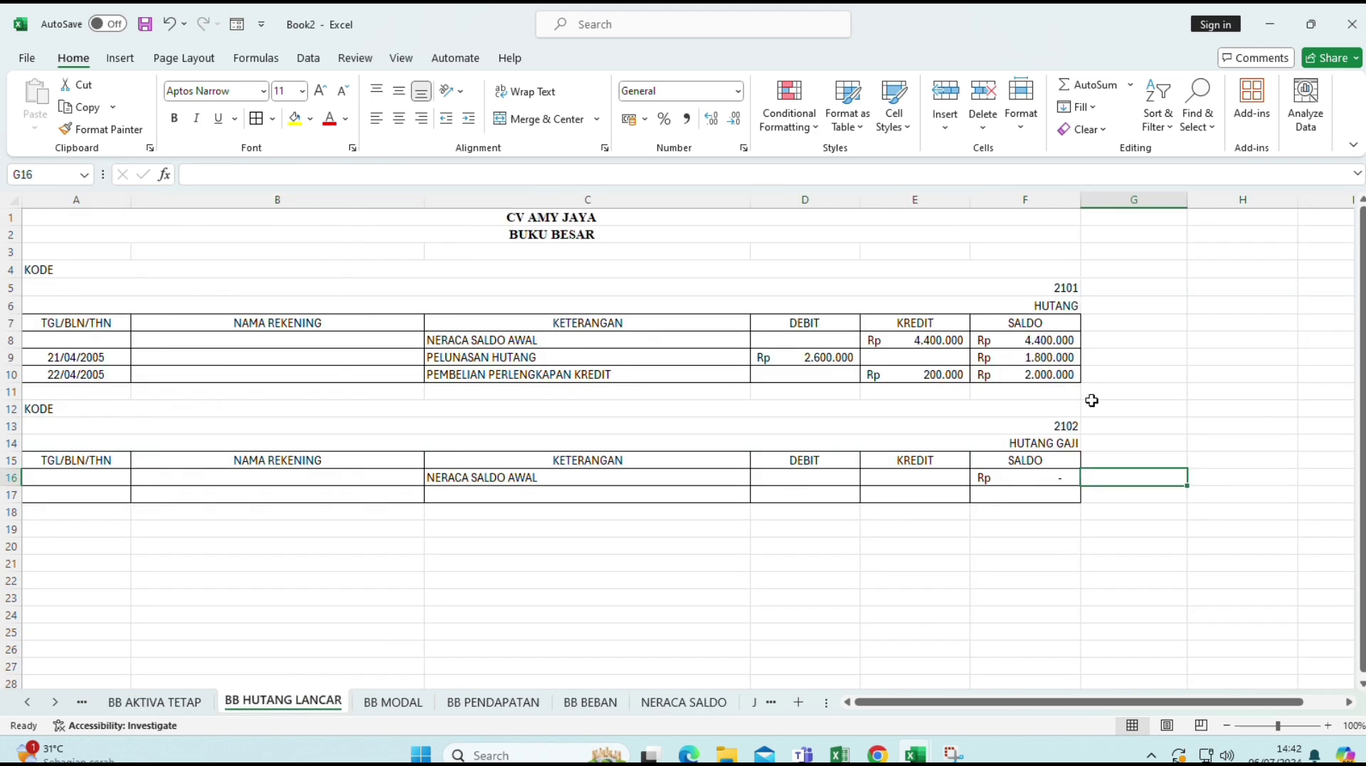
left_click(1073, 377)
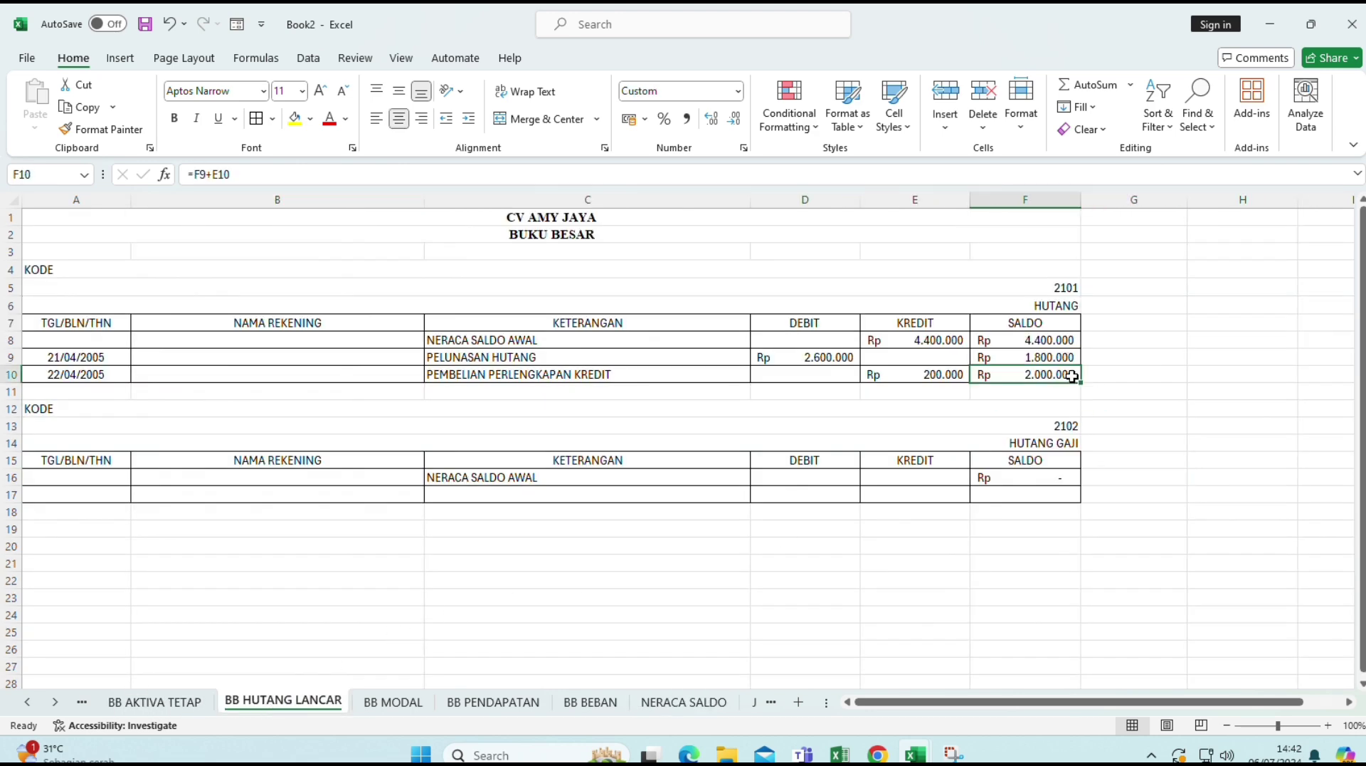
left_click(682, 703)
type("=")
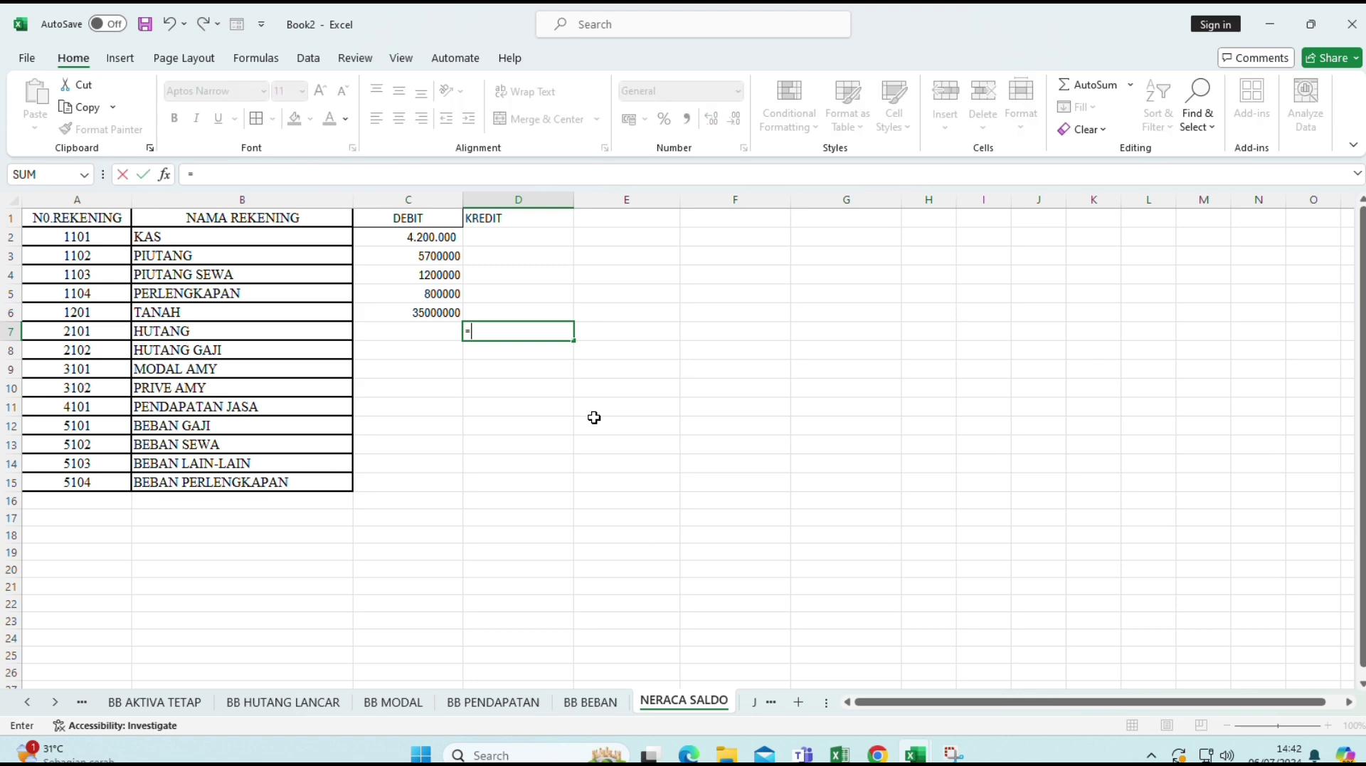
left_click(285, 702)
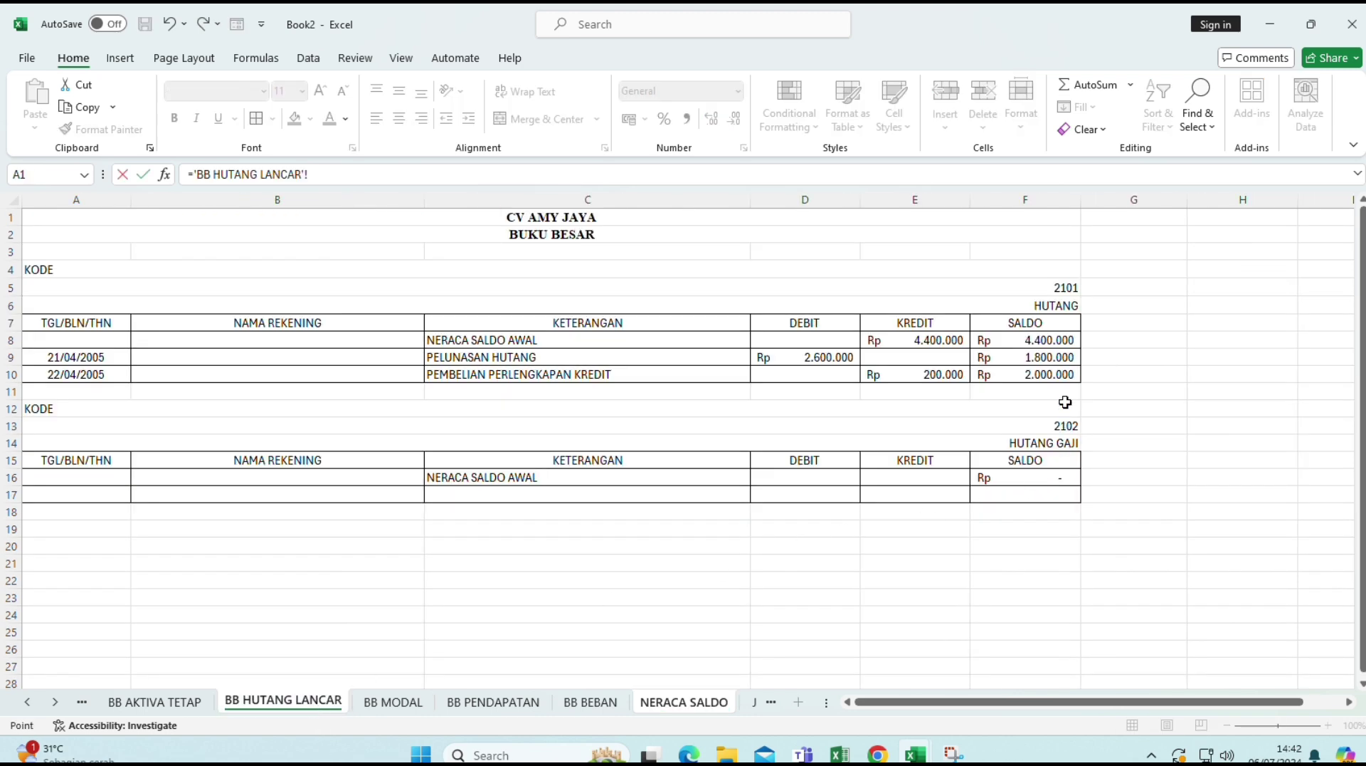
left_click(1068, 375)
key("Return")
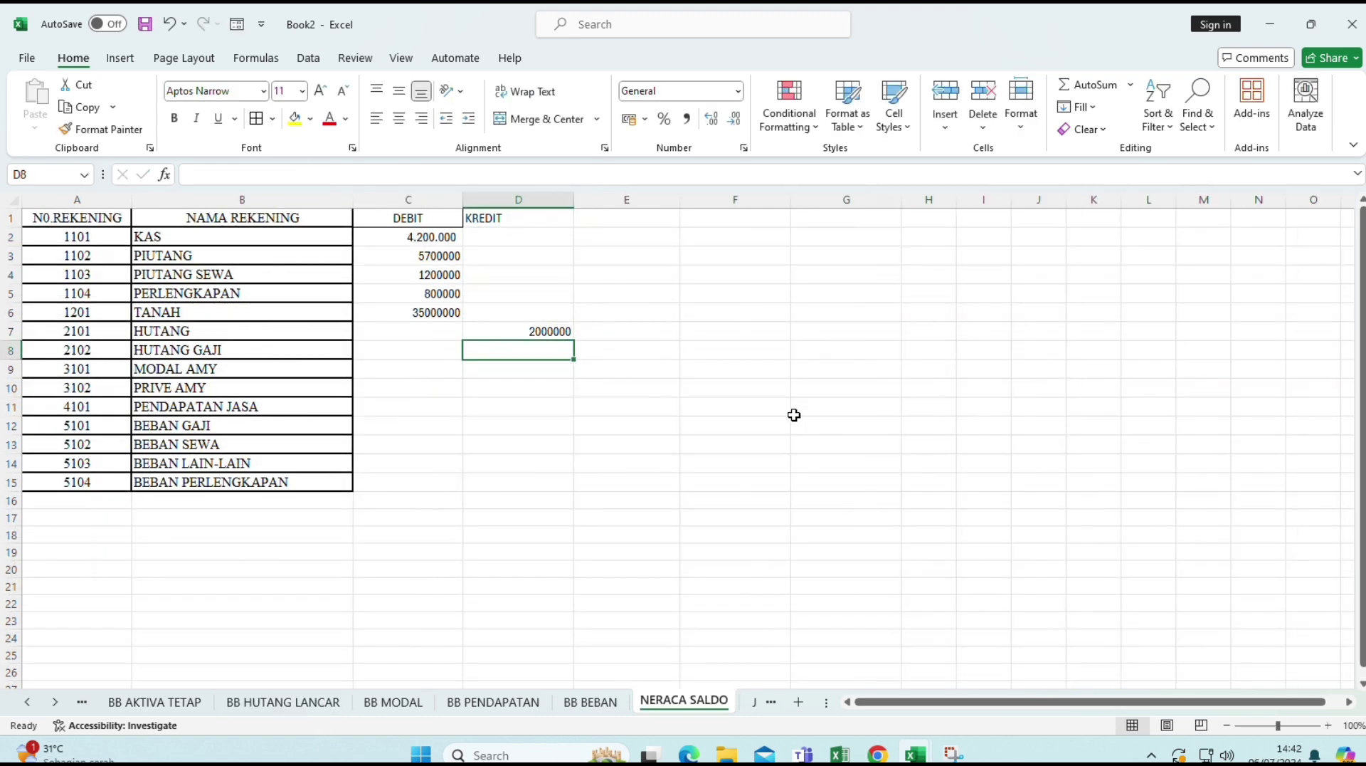
- Link the HUTANG GAJI credit in D8 to its ledger balance, F16 on the BB HUTANG LANCAR sheet
type("=")
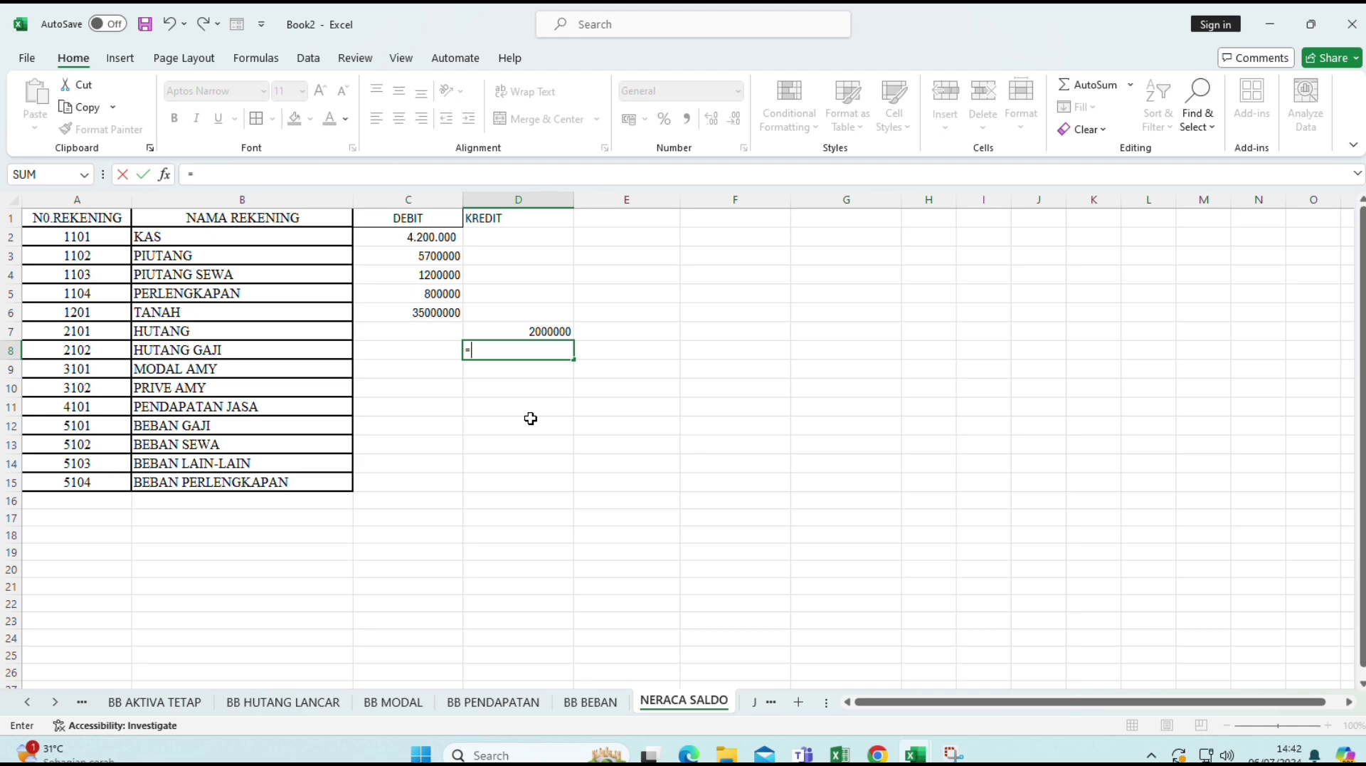
left_click(327, 705)
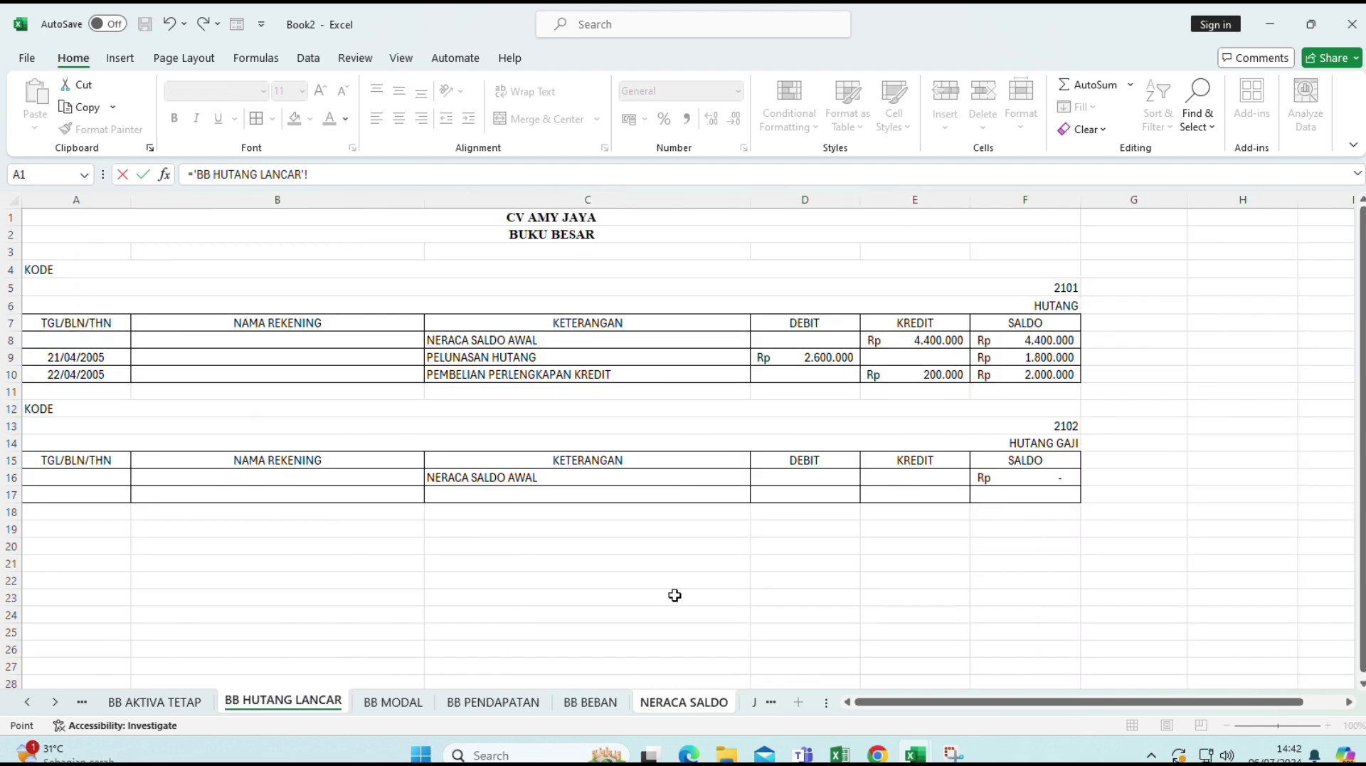
left_click(1054, 476)
key("Return")
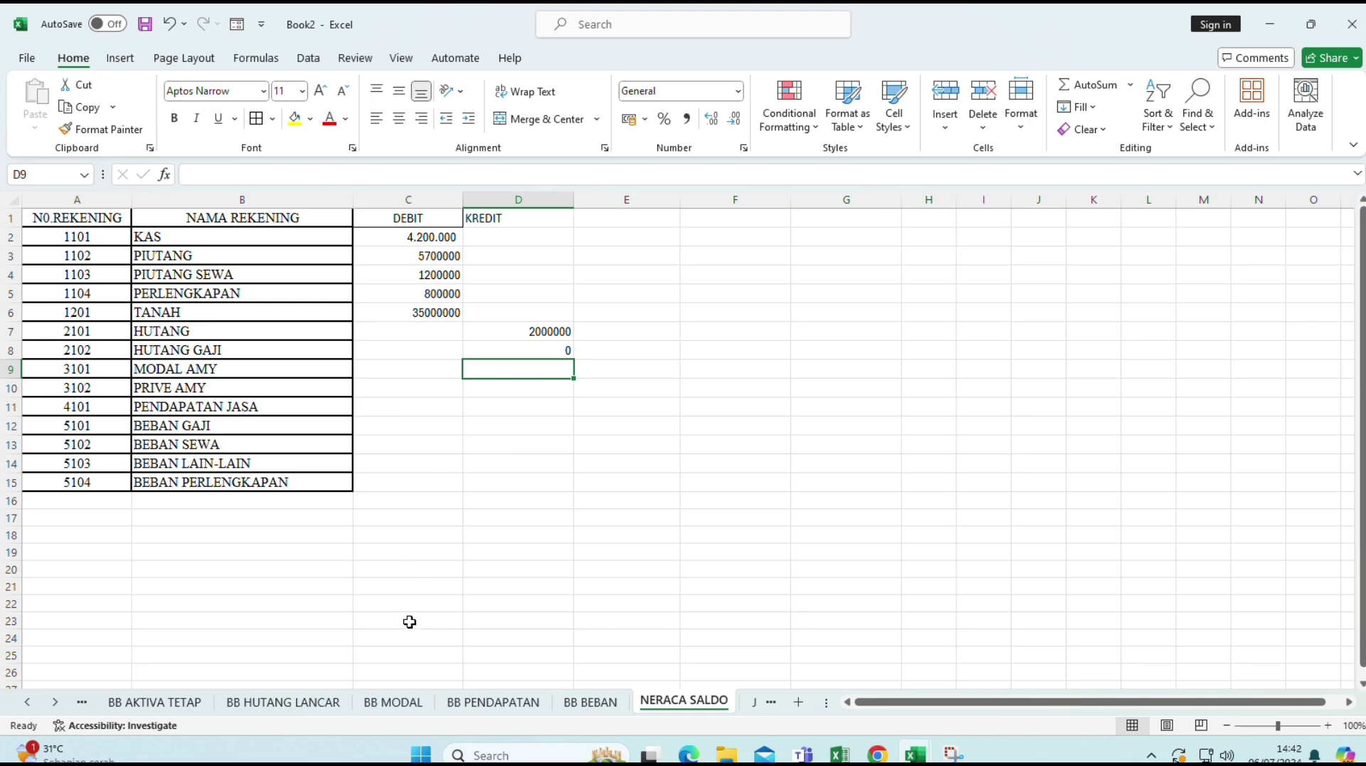
- Link the owner's capital (MODAL) credit in D9 to its ledger balance, G8 on the BB MODAL sheet
type("=")
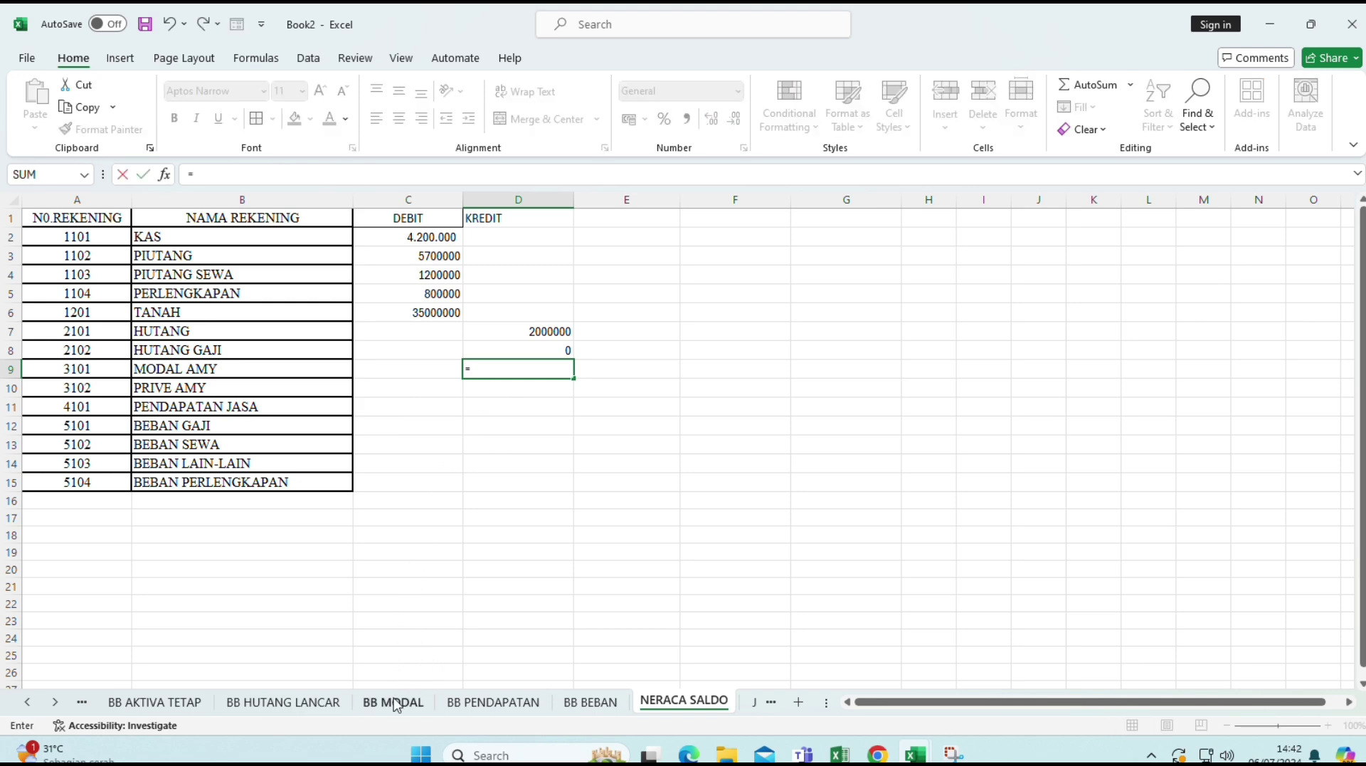
left_click(393, 701)
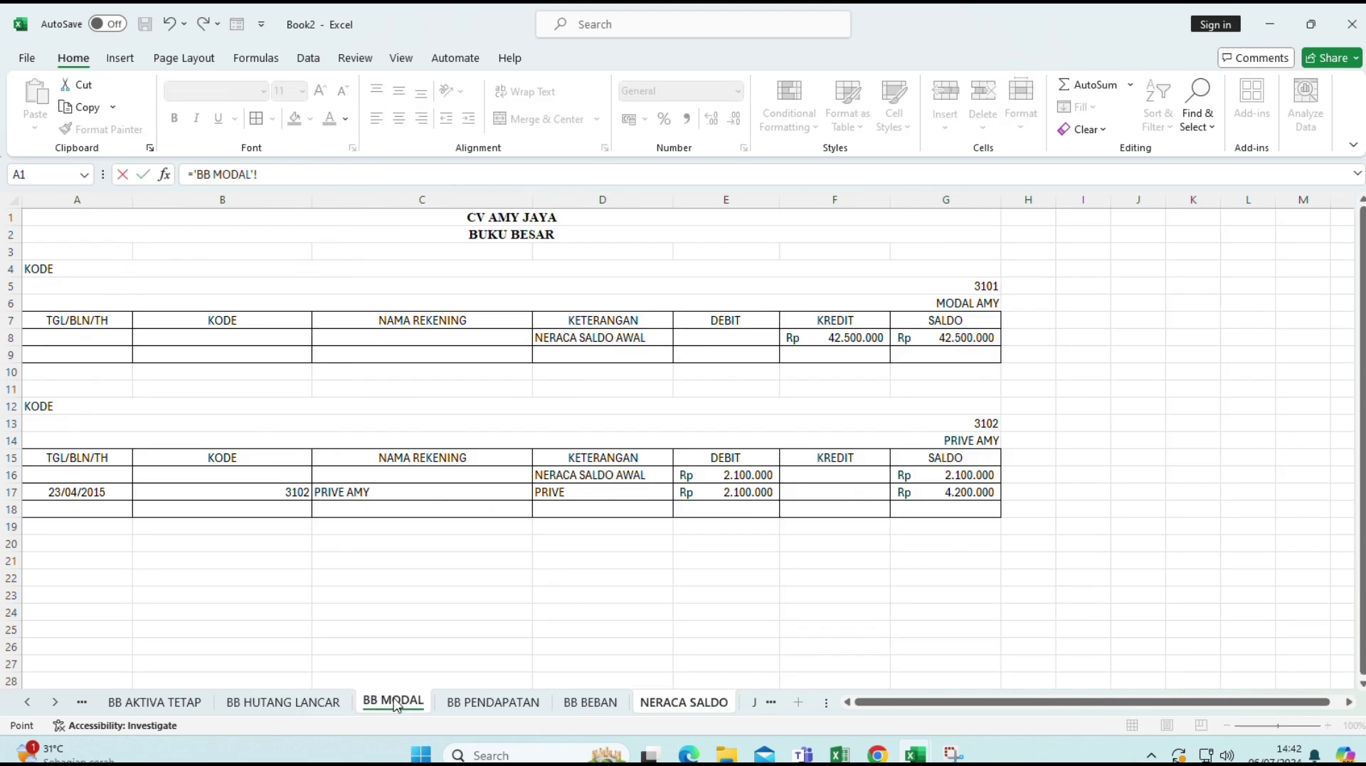
left_click(980, 345)
key("Return")
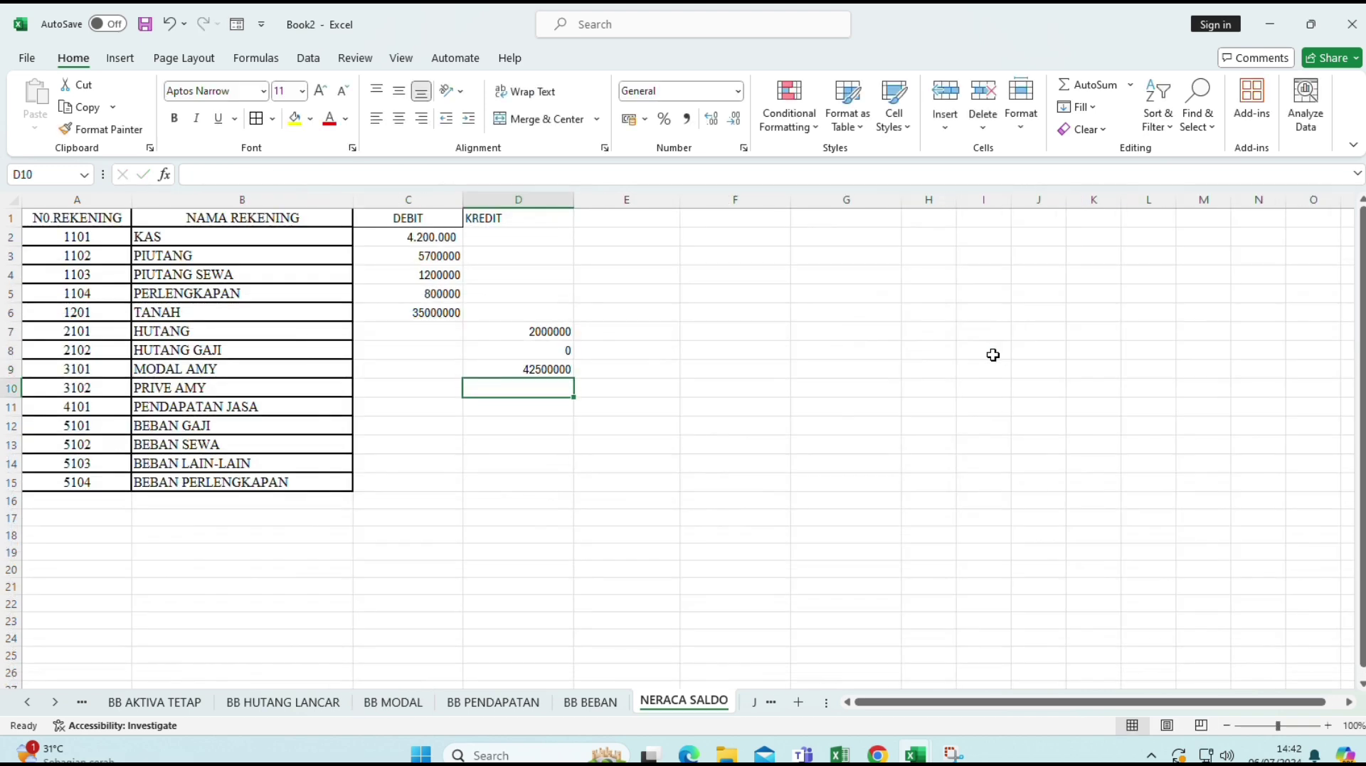
- Link the owner's drawings (PRIVE) debit in C10 to its closing balance, G17 on the BB MODAL sheet
left_click(373, 385)
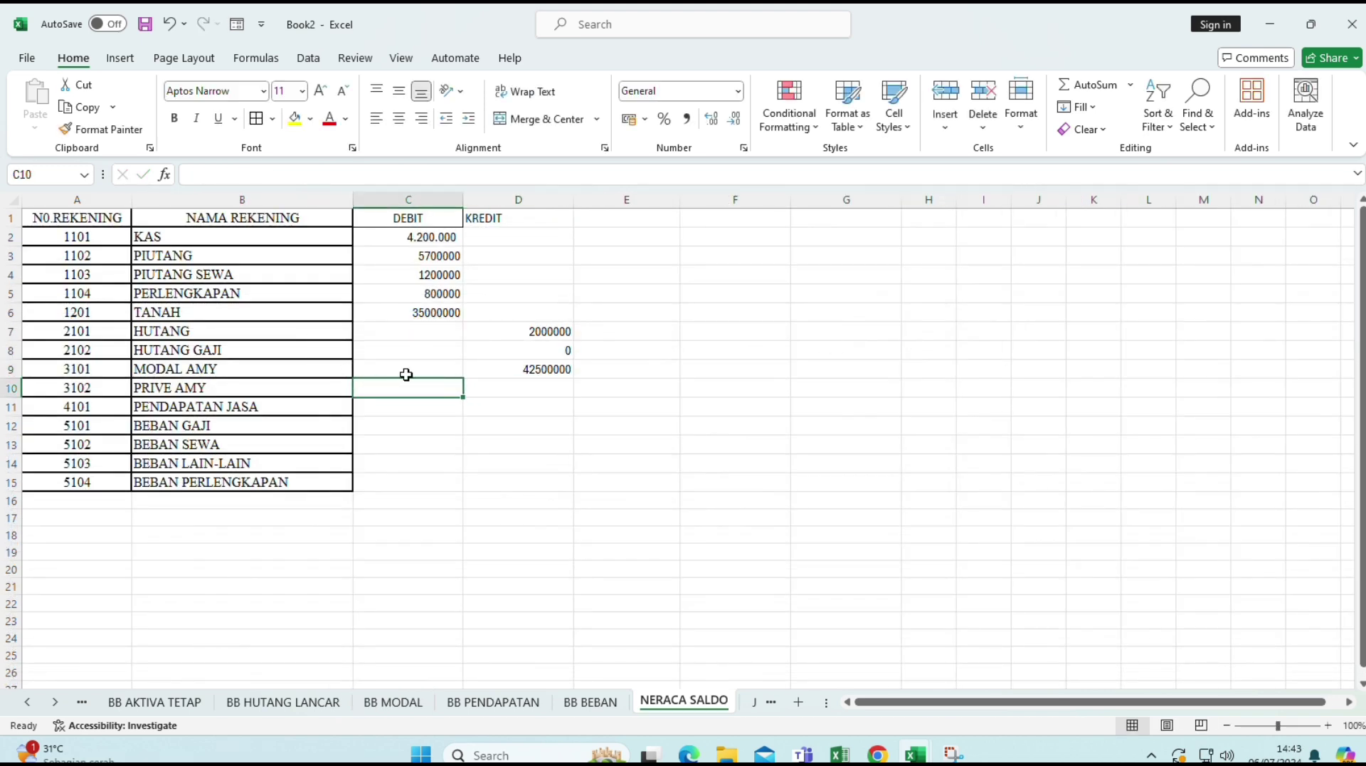
type("=")
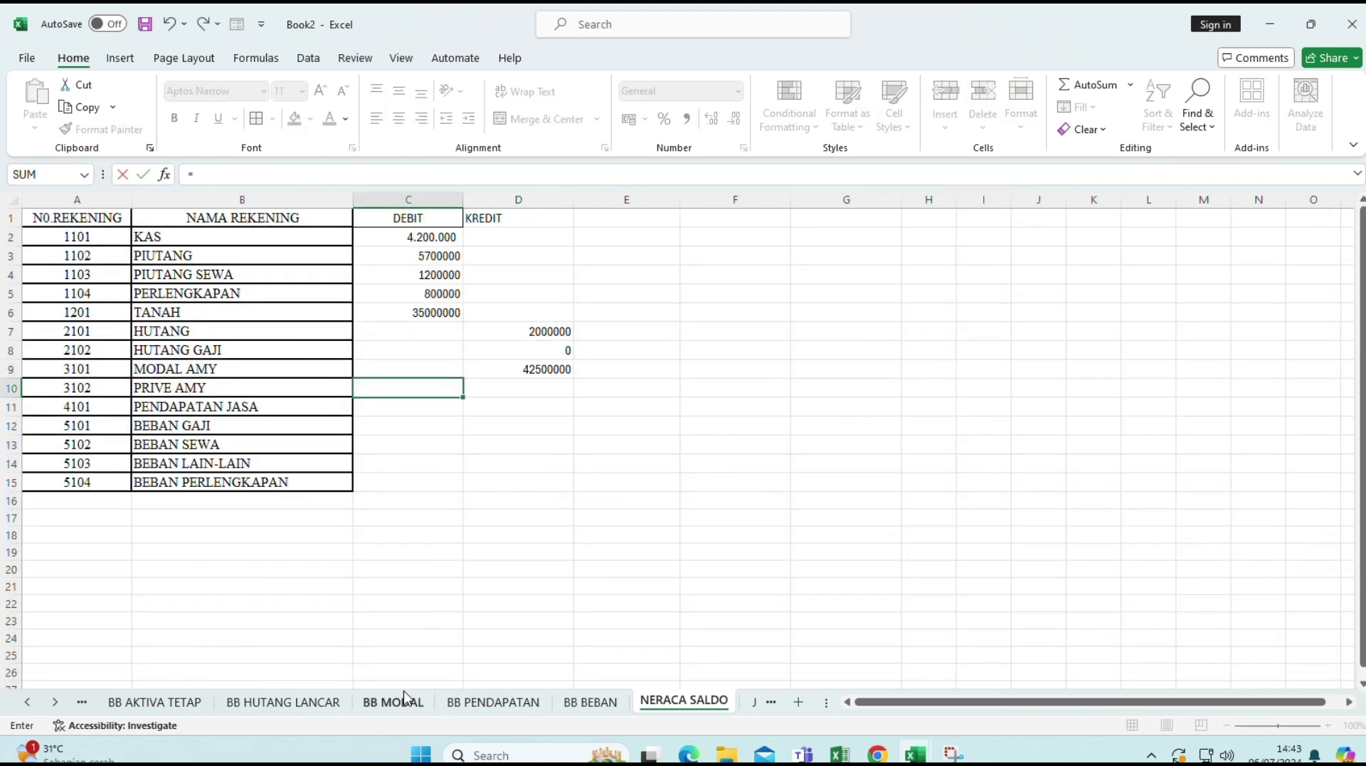
left_click(404, 695)
left_click(934, 493)
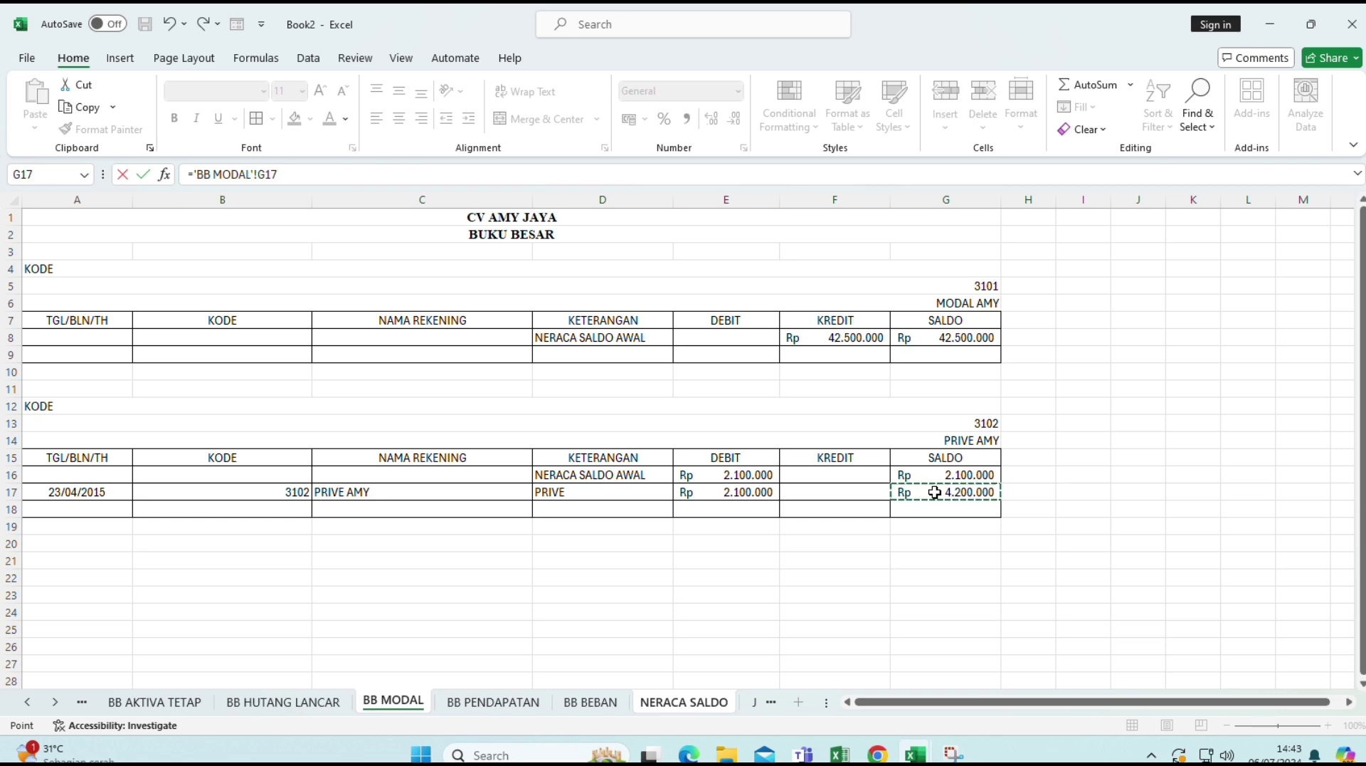
key("Return")
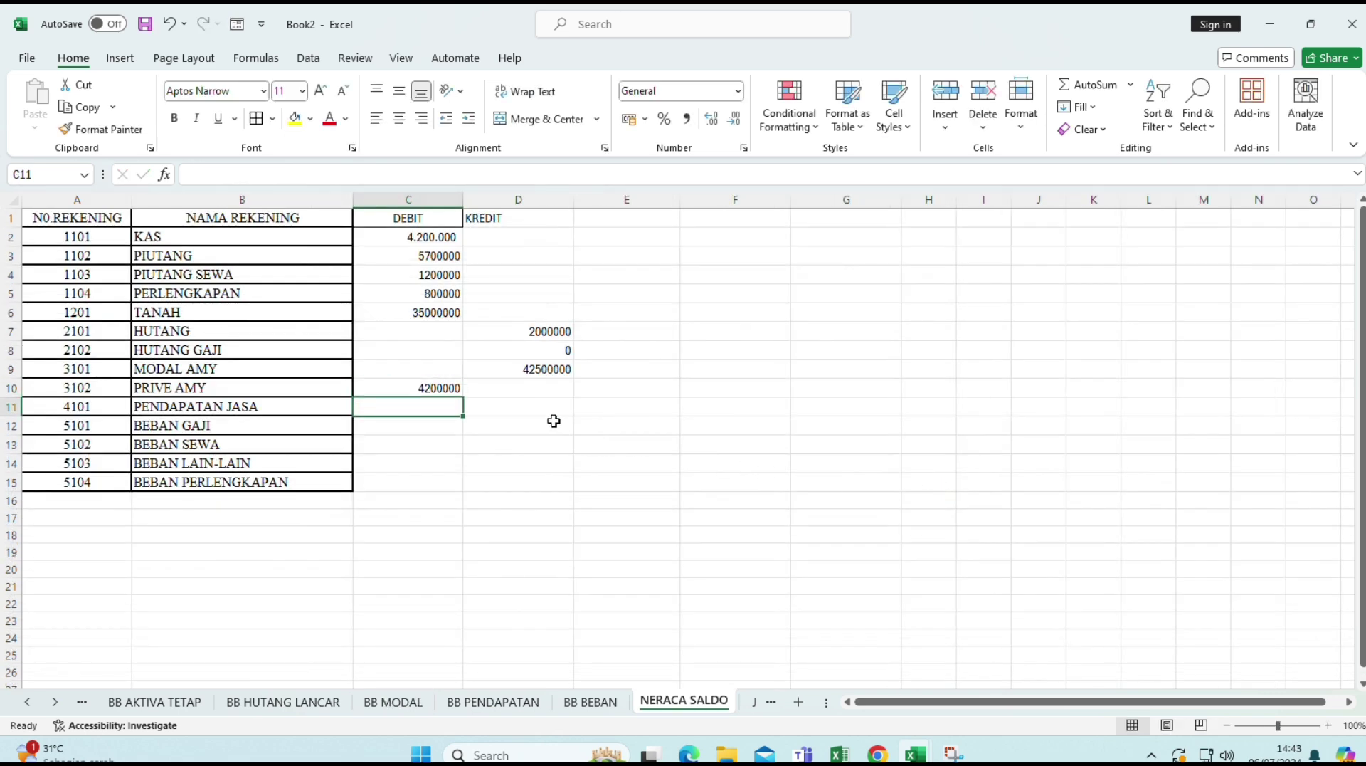
- Link the PENDAPATAN JASA credit in D11 to its closing balance, G10 on the BB PENDAPATAN sheet
left_click(532, 403)
type("=")
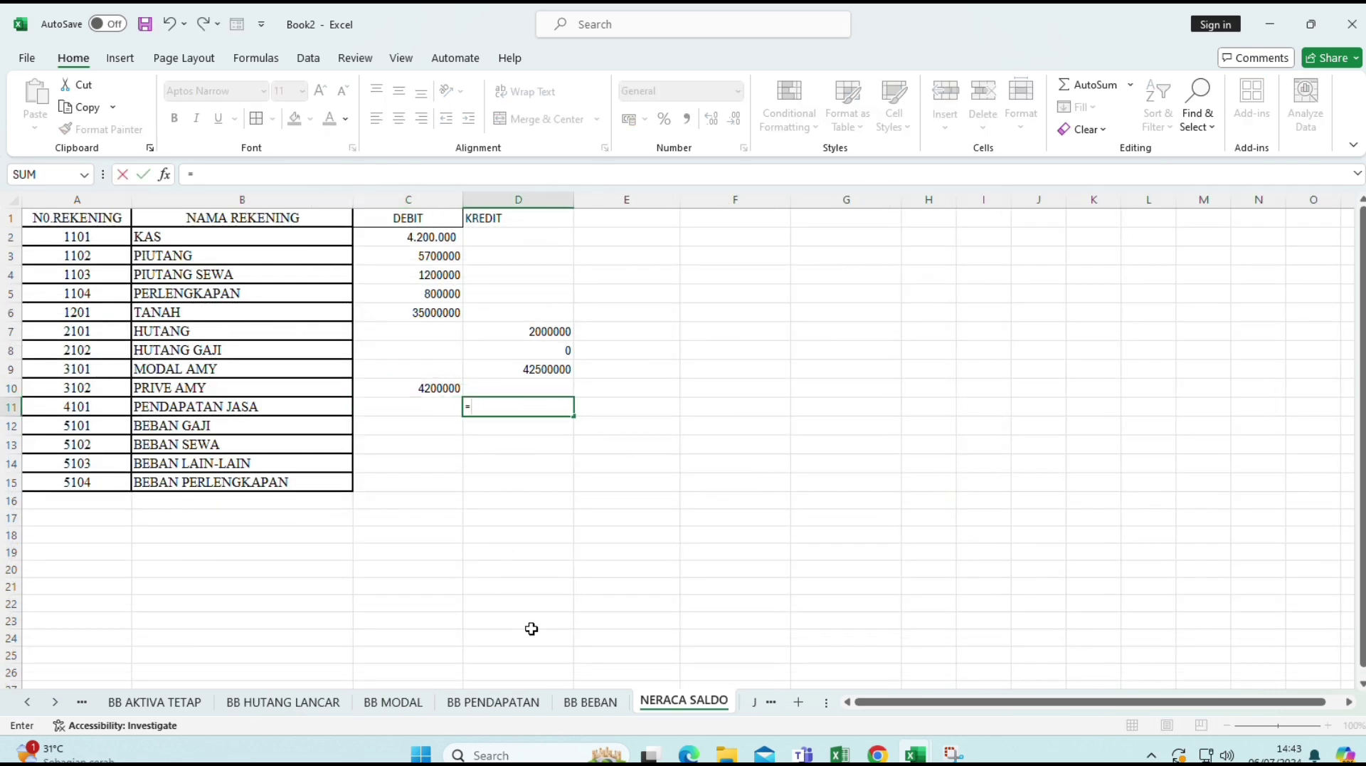
left_click(532, 702)
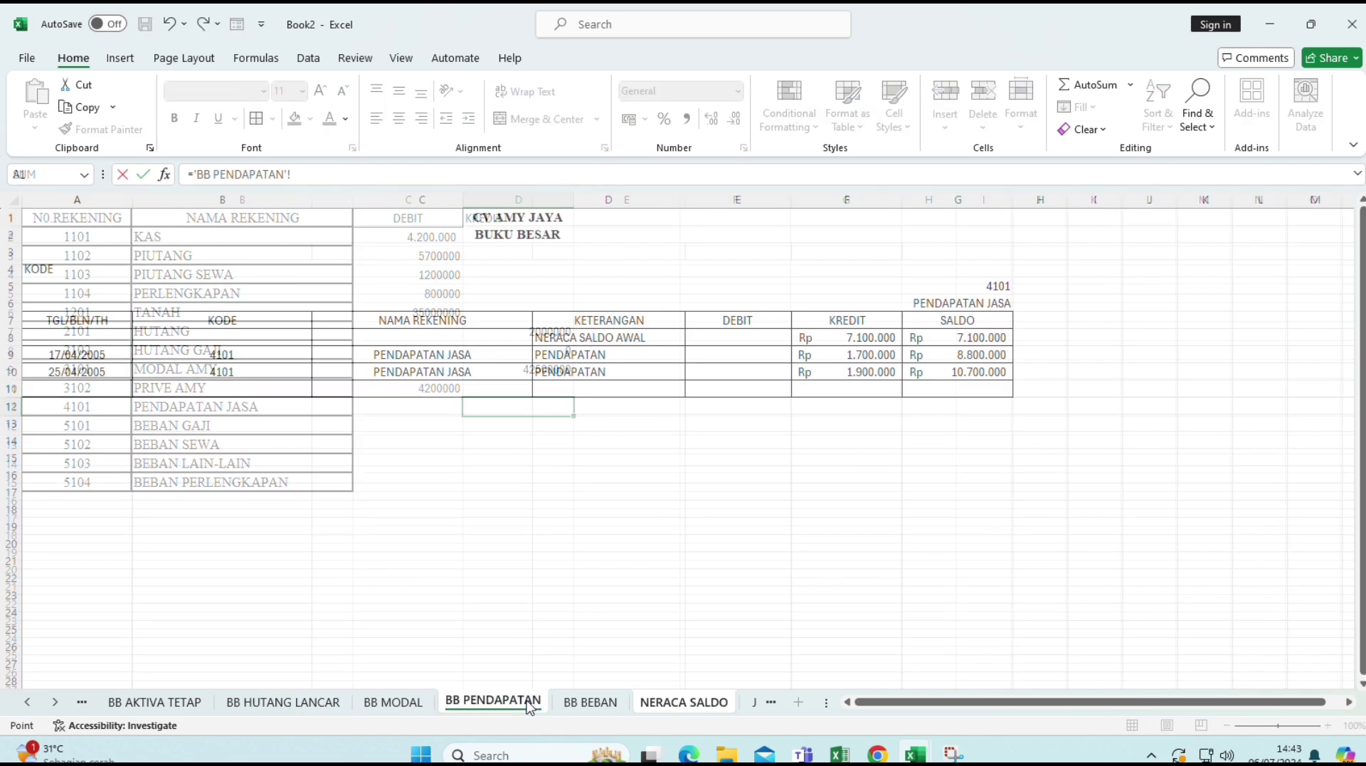
left_click(984, 376)
key("Return")
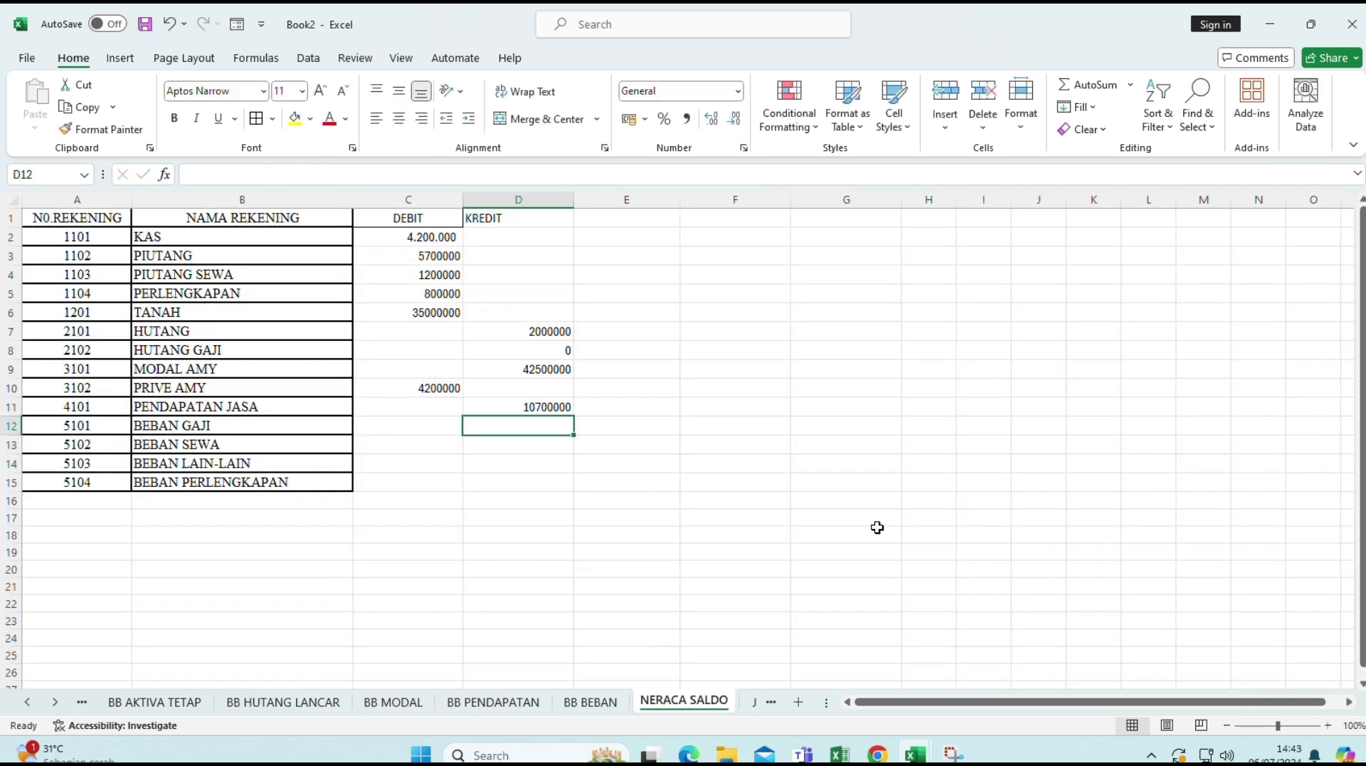
- Link the BEBAN GAJI debit in C12 of the NERACA SALDO sheet to its closing balance, G9 on the BB BEBAN sheet
left_click(440, 430)
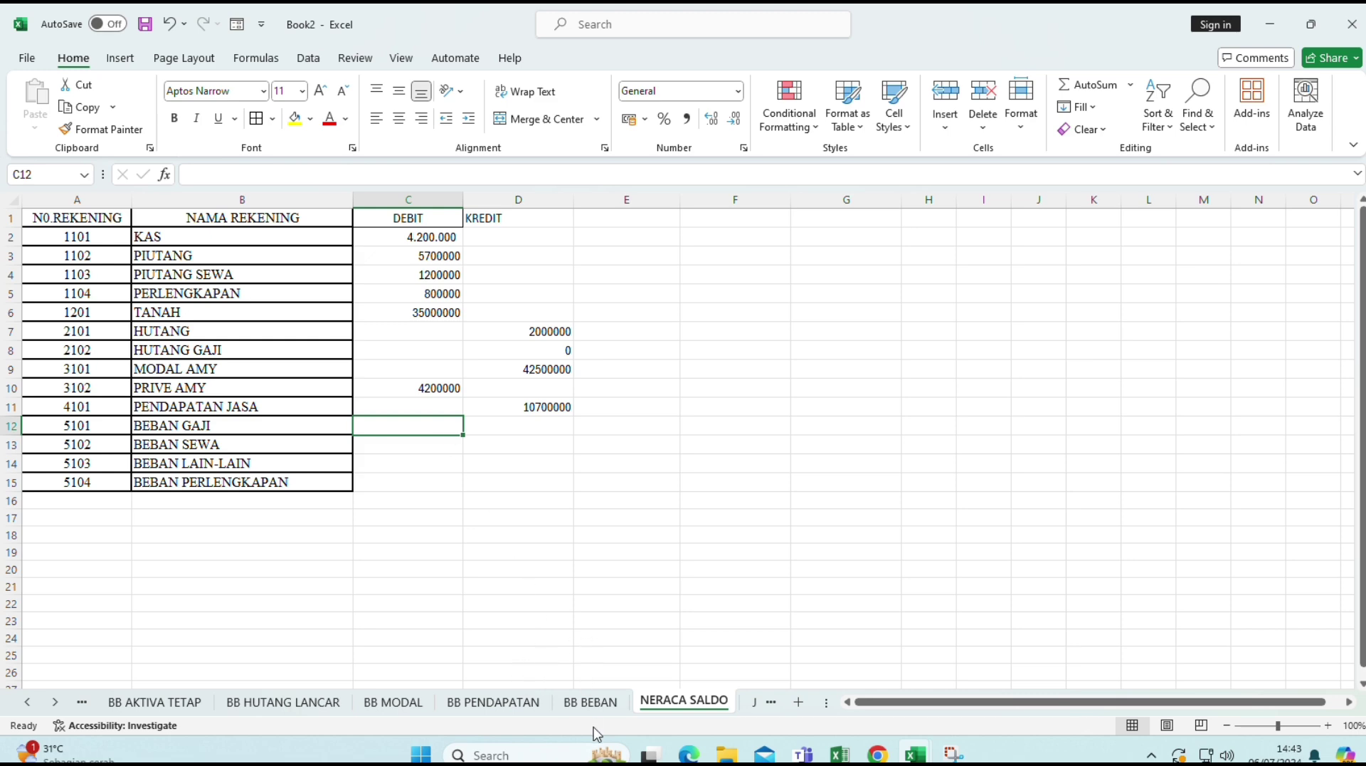
left_click(593, 705)
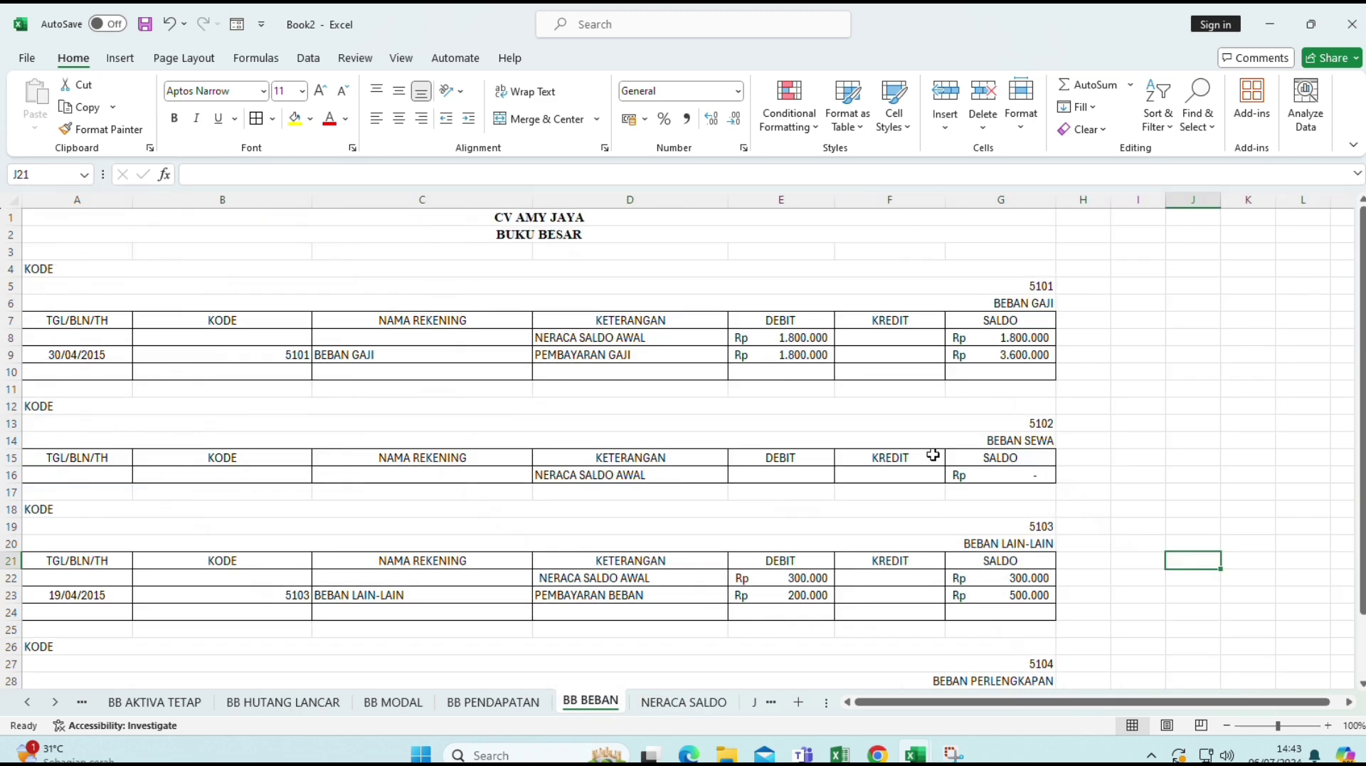
left_click(1042, 356)
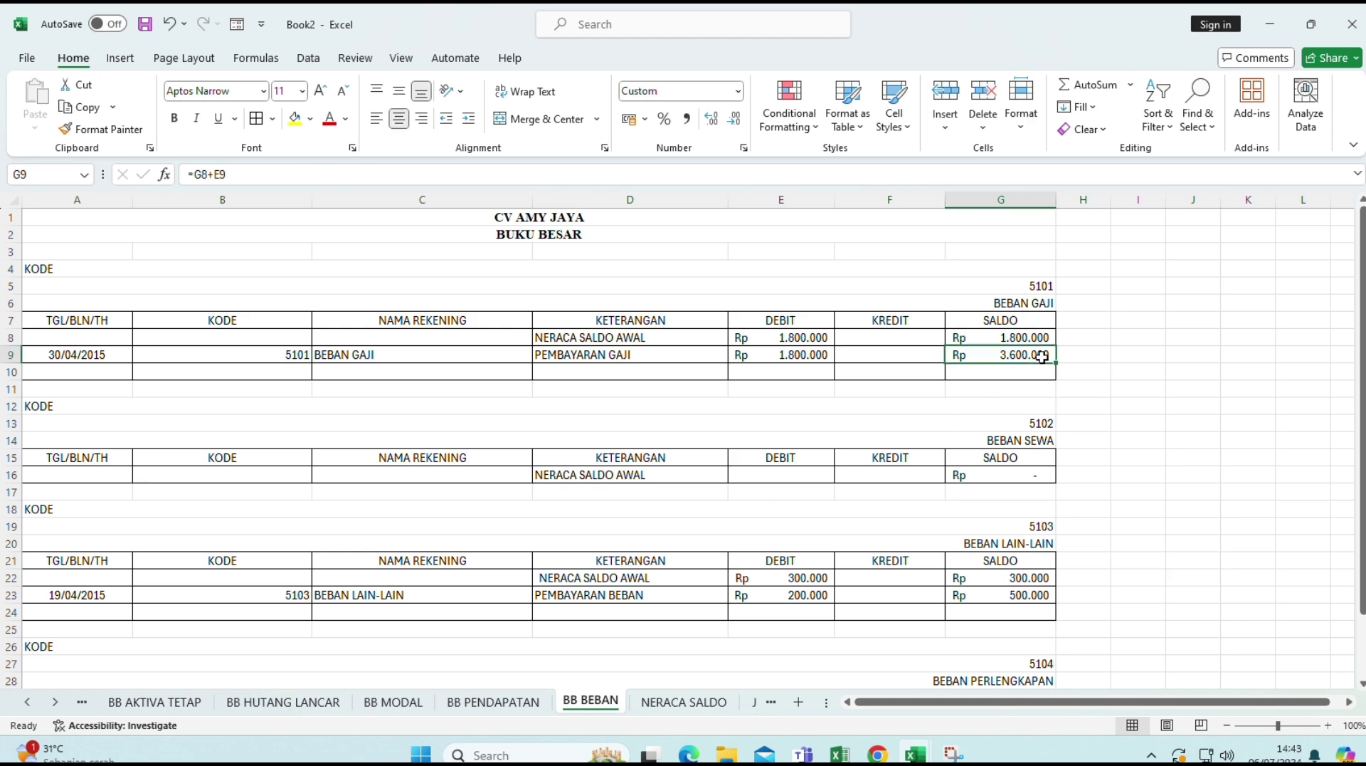
key("Down")
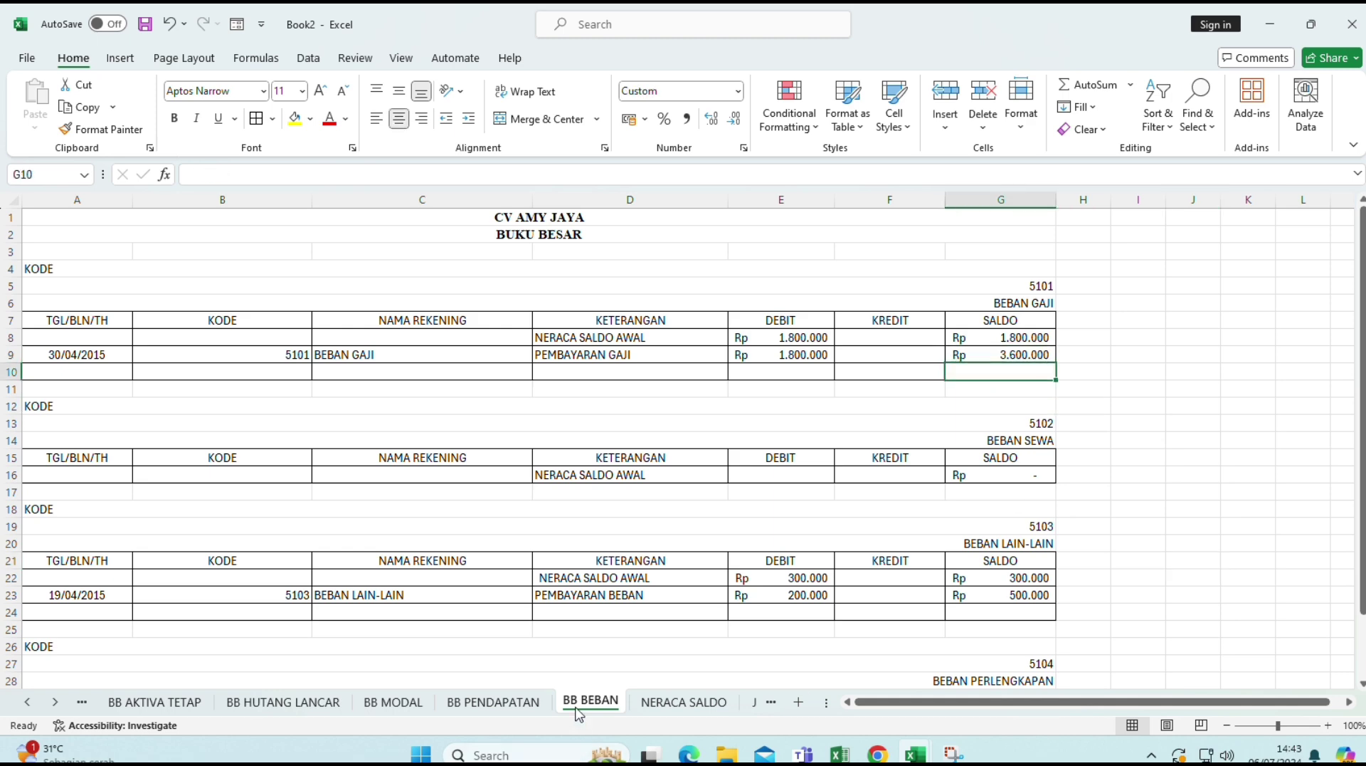
left_click(659, 712)
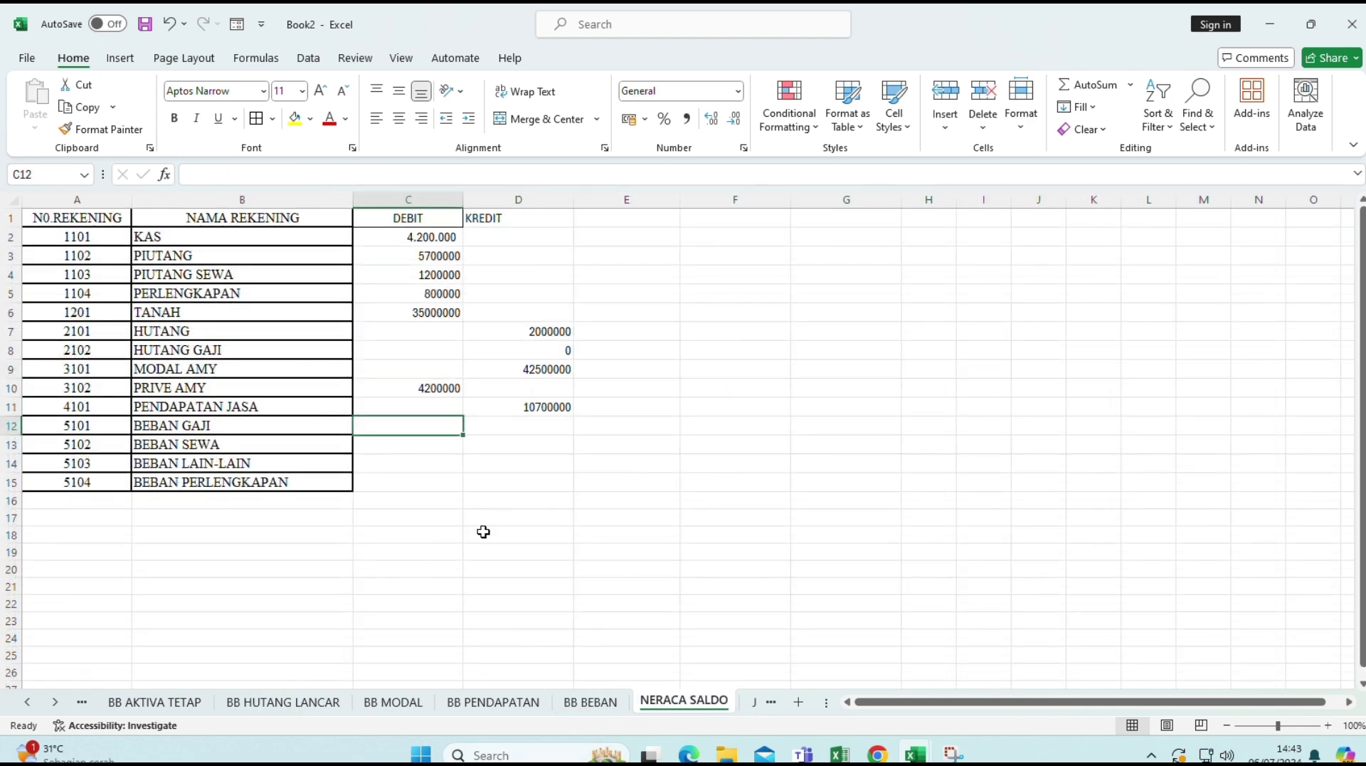
type("=")
left_click(590, 702)
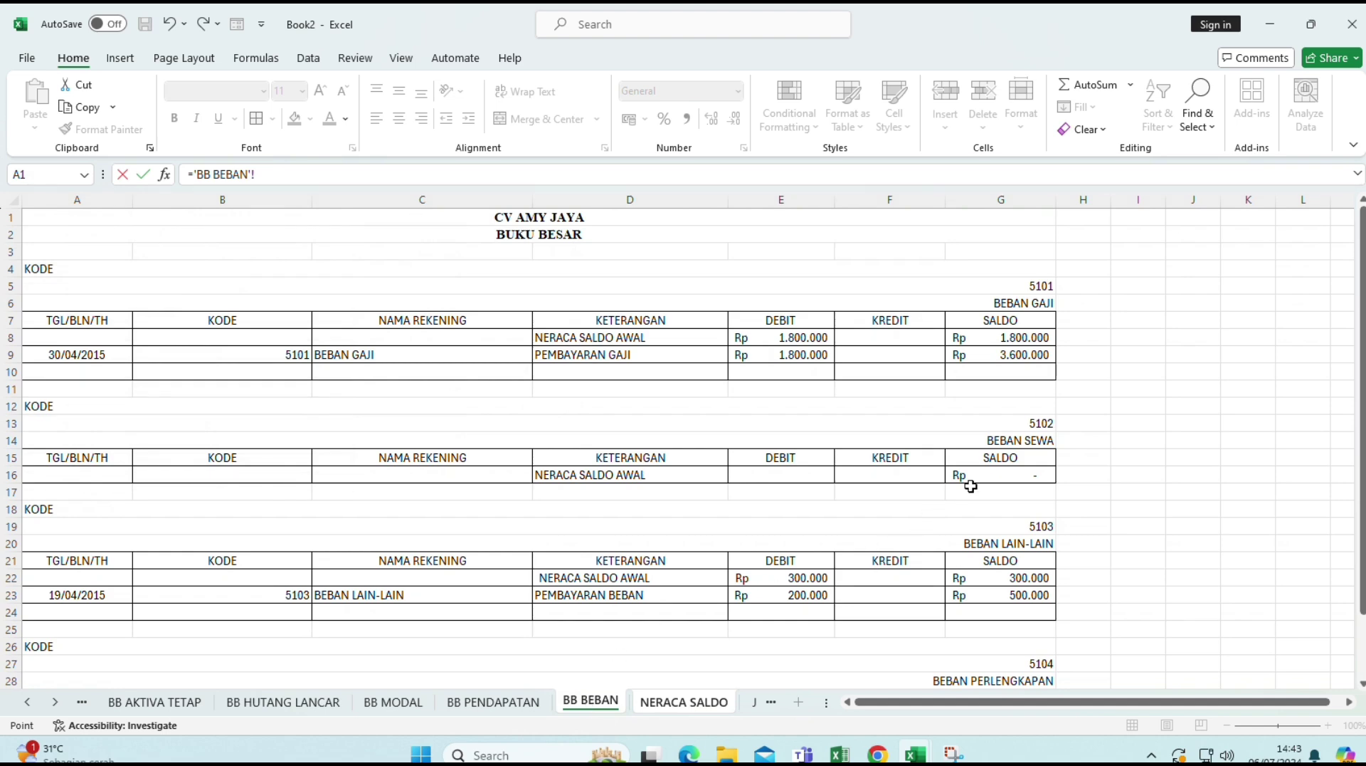
left_click(1025, 354)
key("Return")
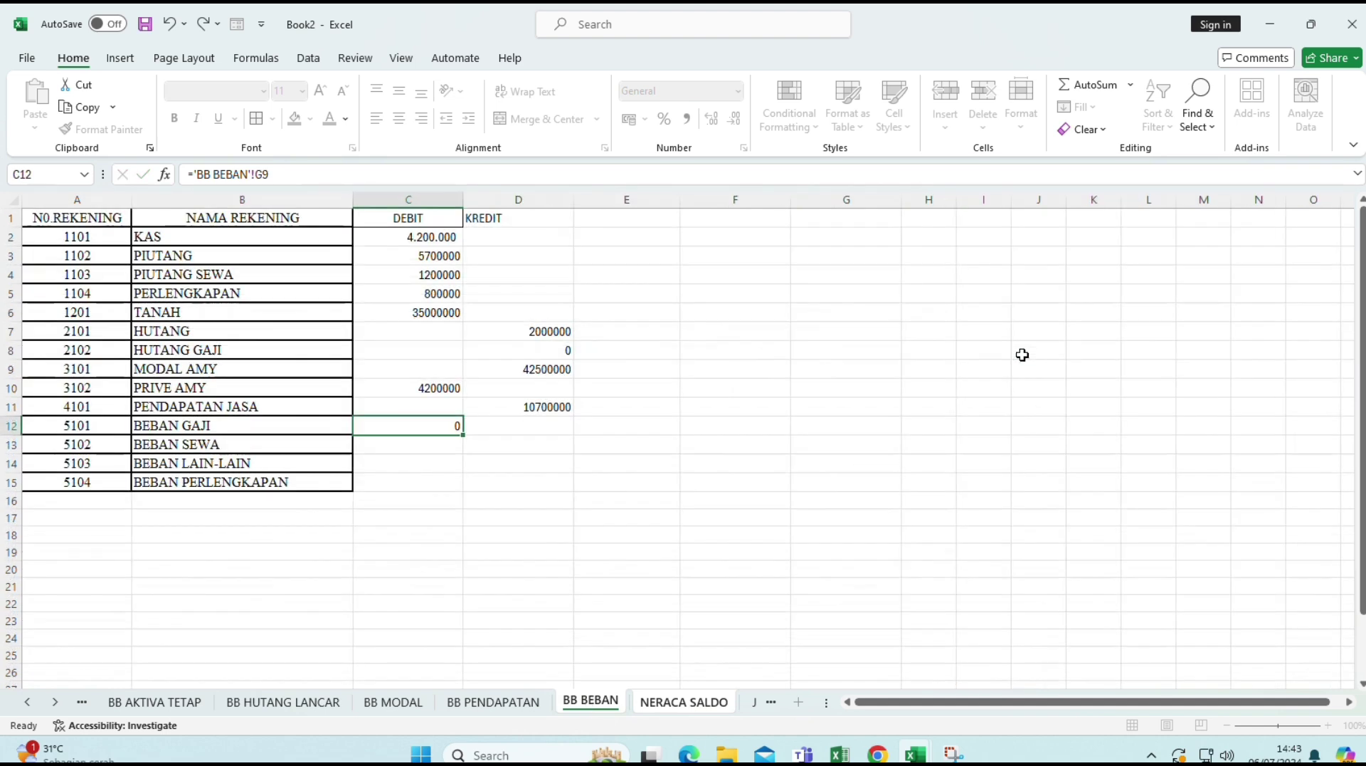
- Link the BEBAN SEWA debit in C13 to its ledger balance, G16 on the BB BEBAN sheet
type("=")
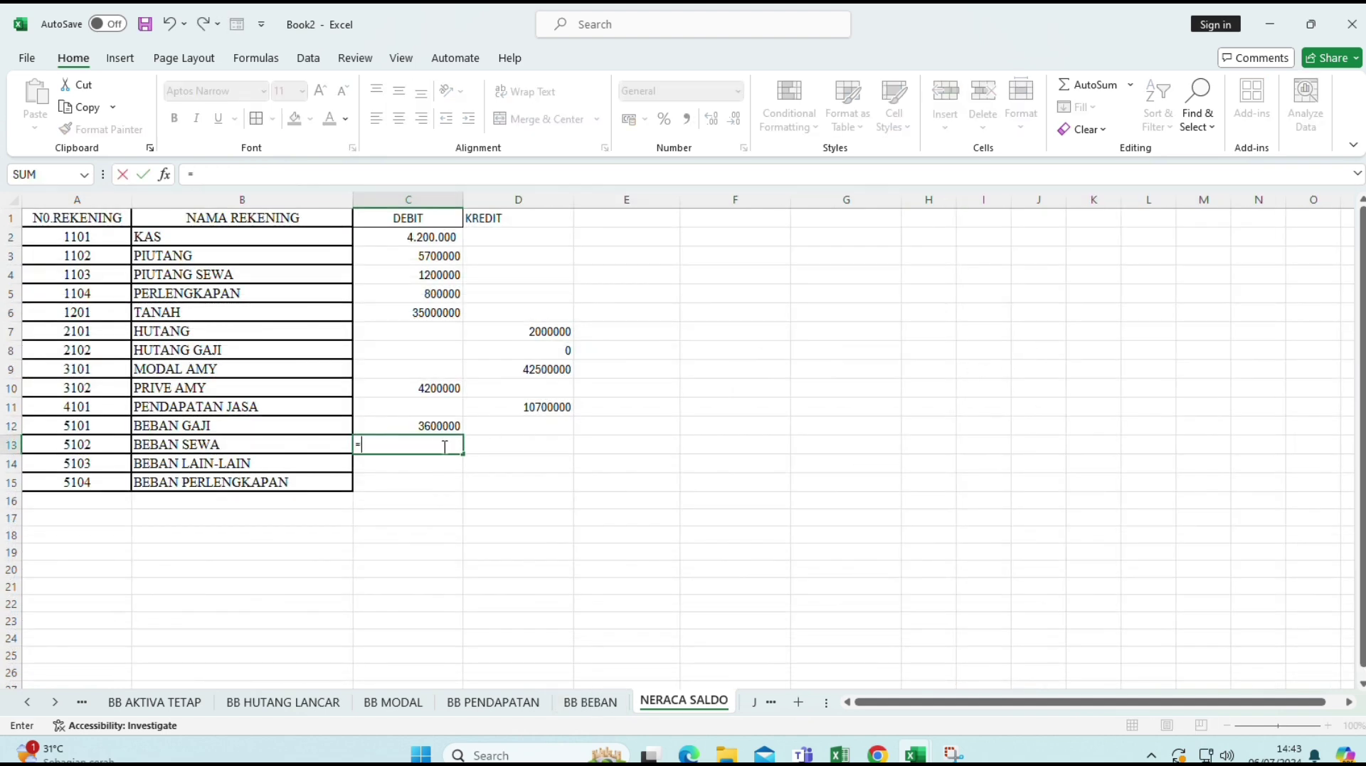
left_click(576, 703)
left_click(1040, 476)
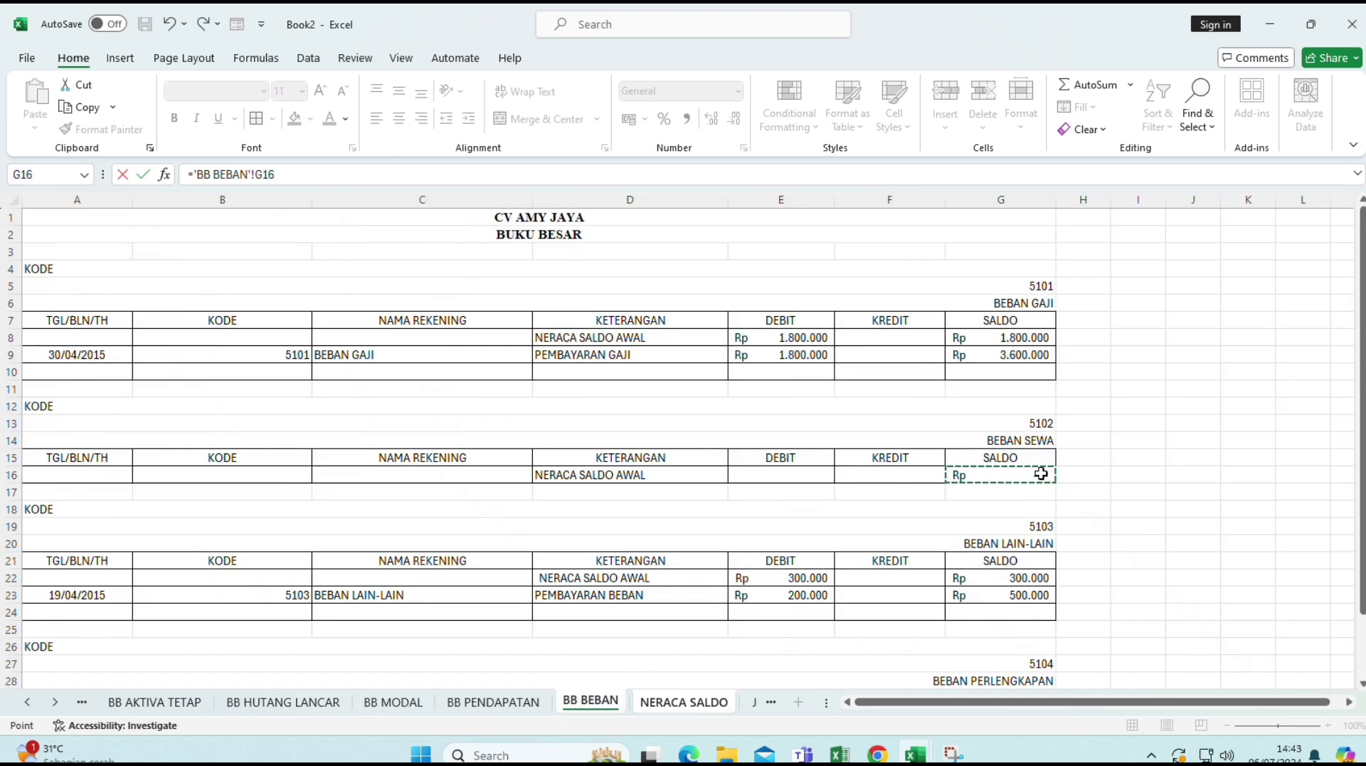
key("Return")
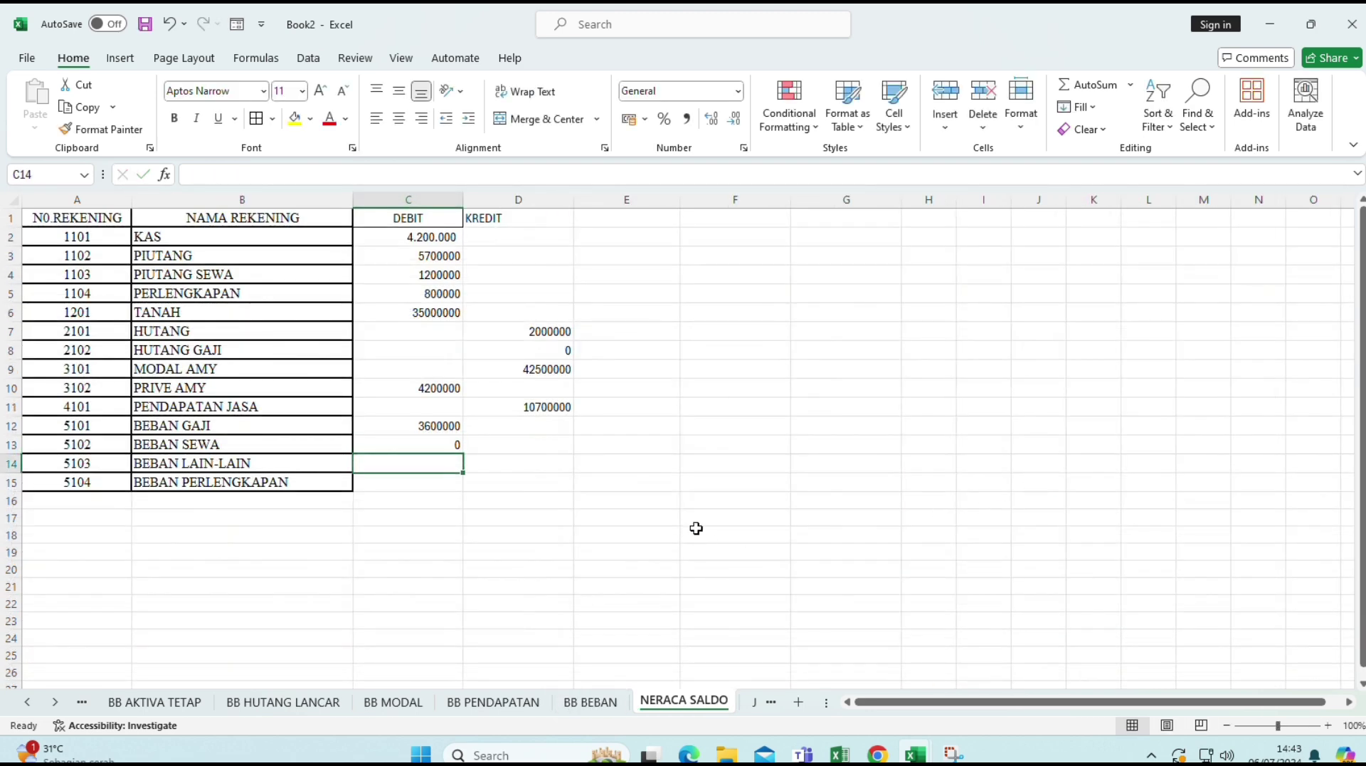
- Link the BEBAN LAIN-LAIN debit in C14 to its closing balance, G23 on the BB BEBAN sheet
type("=")
left_click(599, 707)
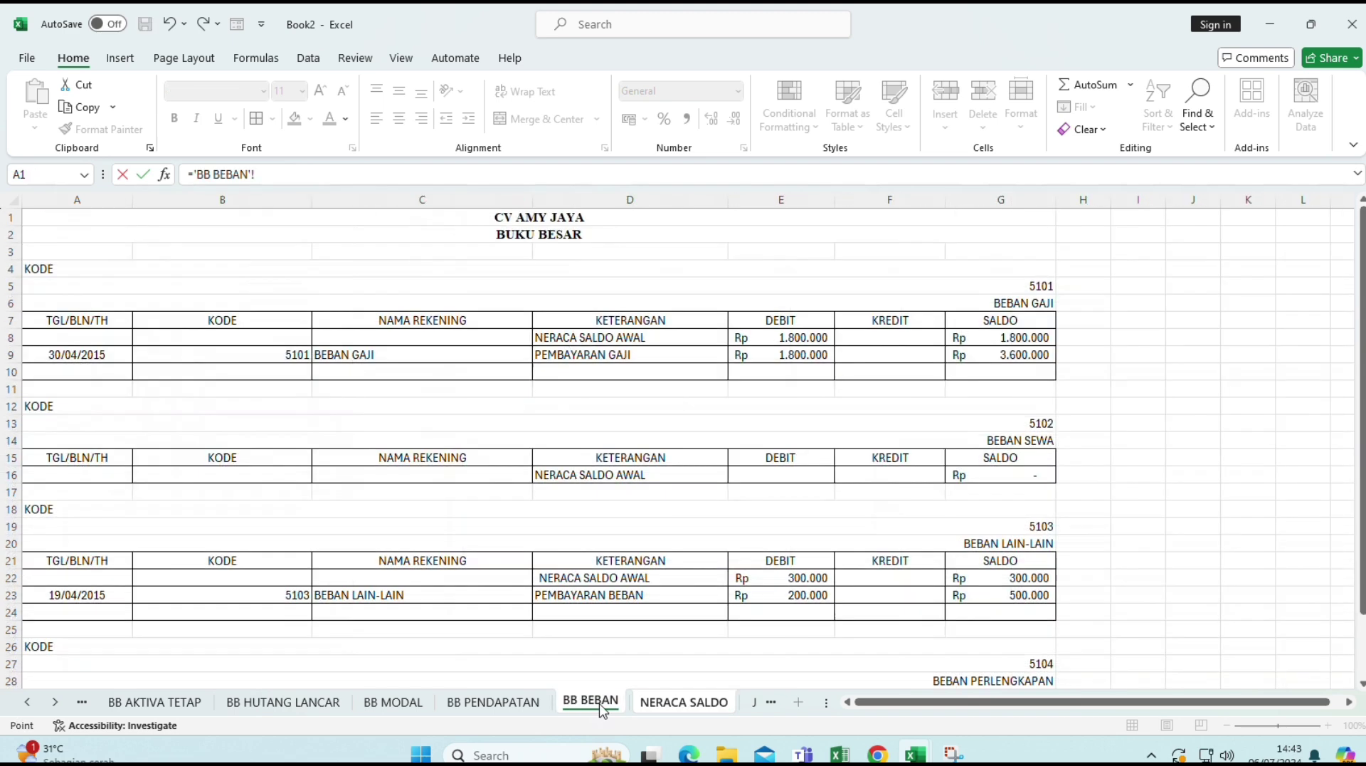
left_click(1006, 598)
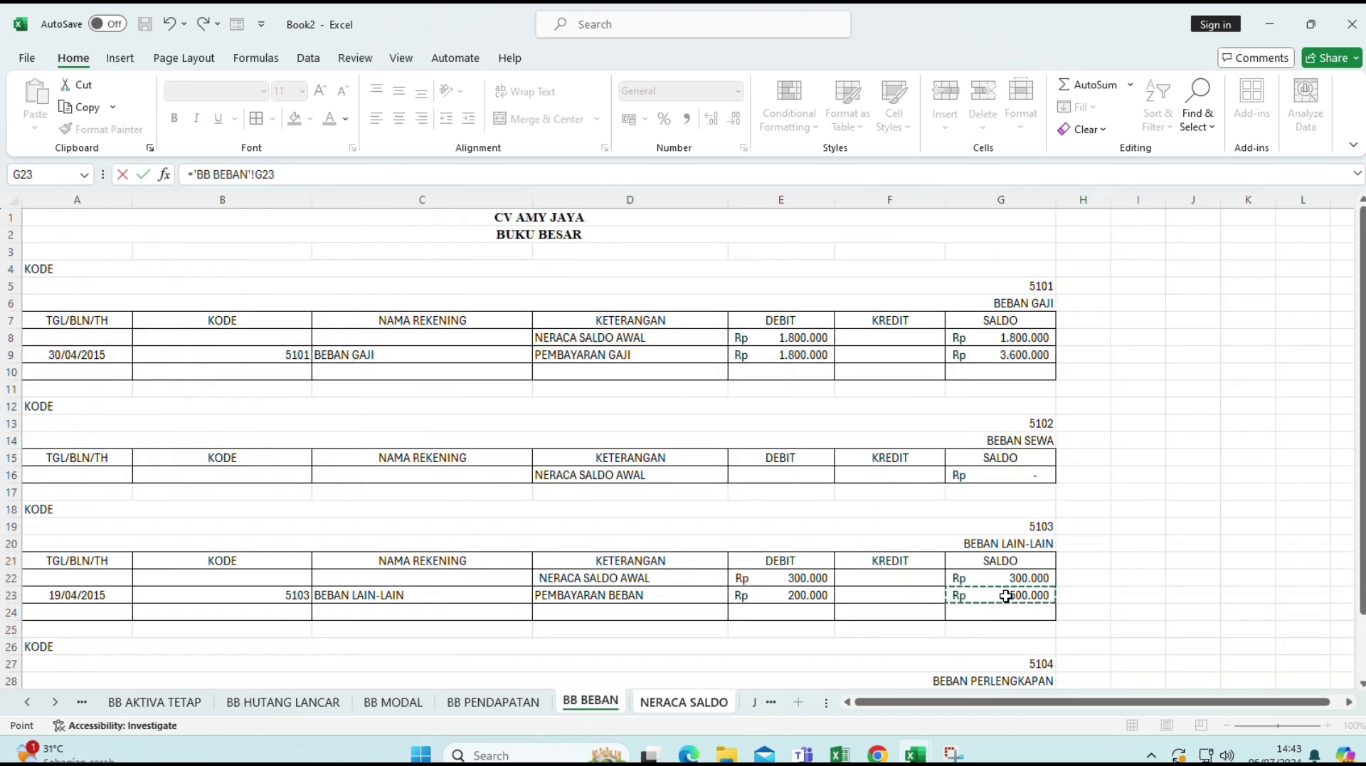
key("Return")
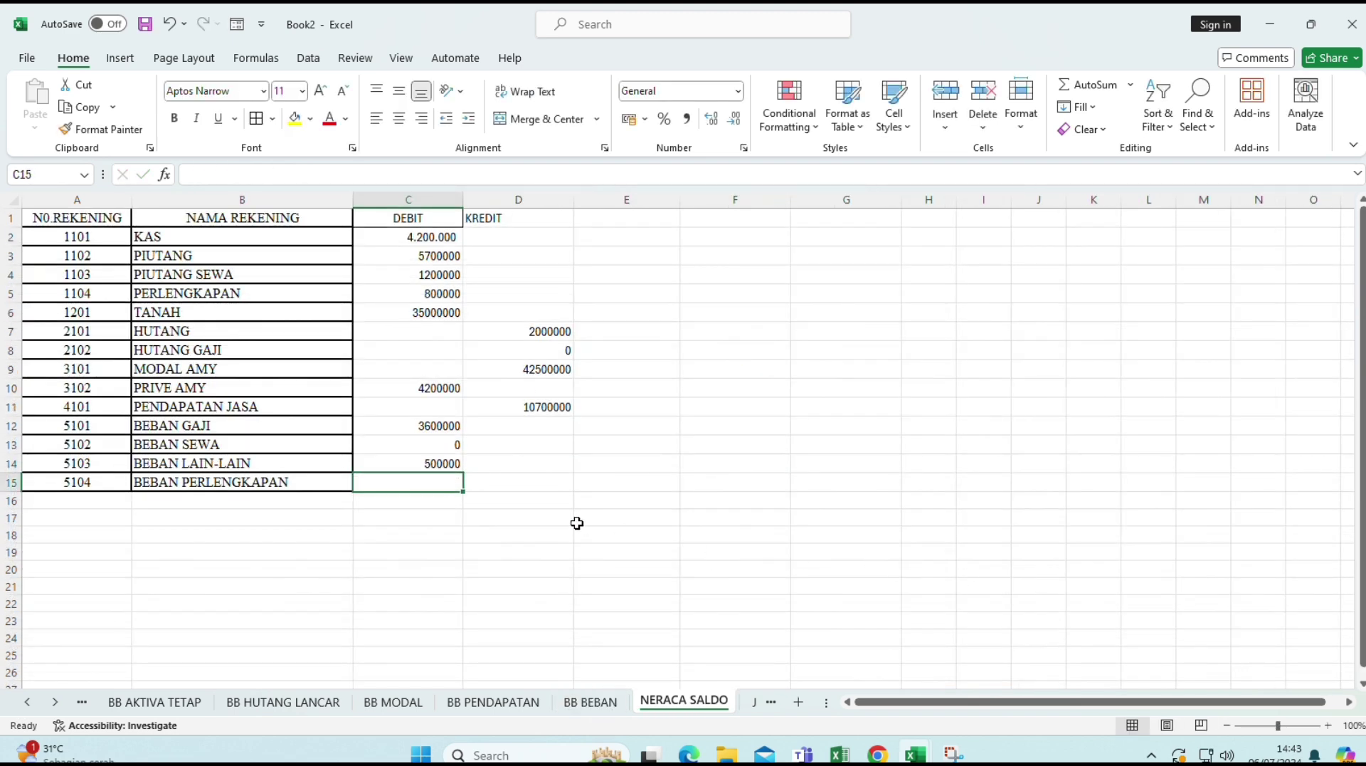
- Link the BEBAN PERLENGKAPAN debit in C15 to its ledger balance, G30 on the BB BEBAN sheet
type("=")
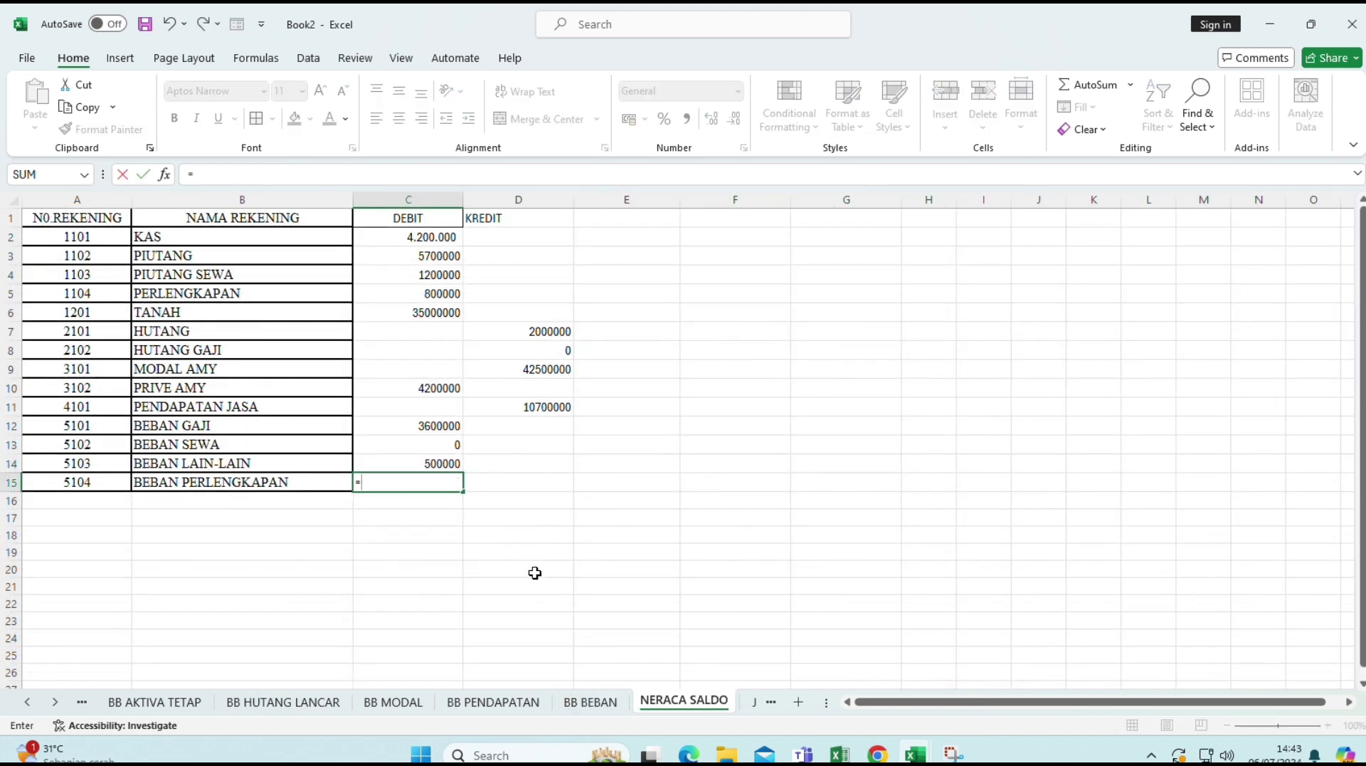
left_click(590, 701)
scroll(721, 553, "down", 3)
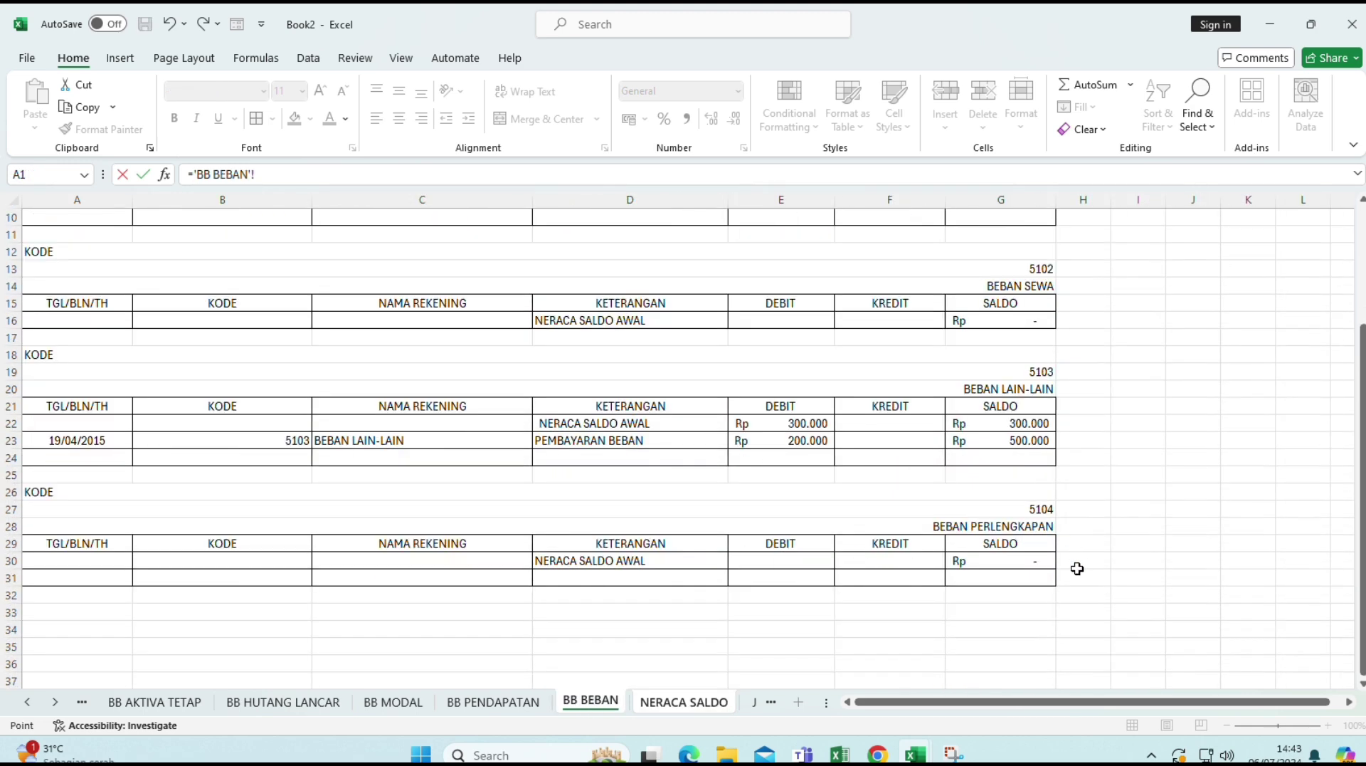
left_click(1013, 561)
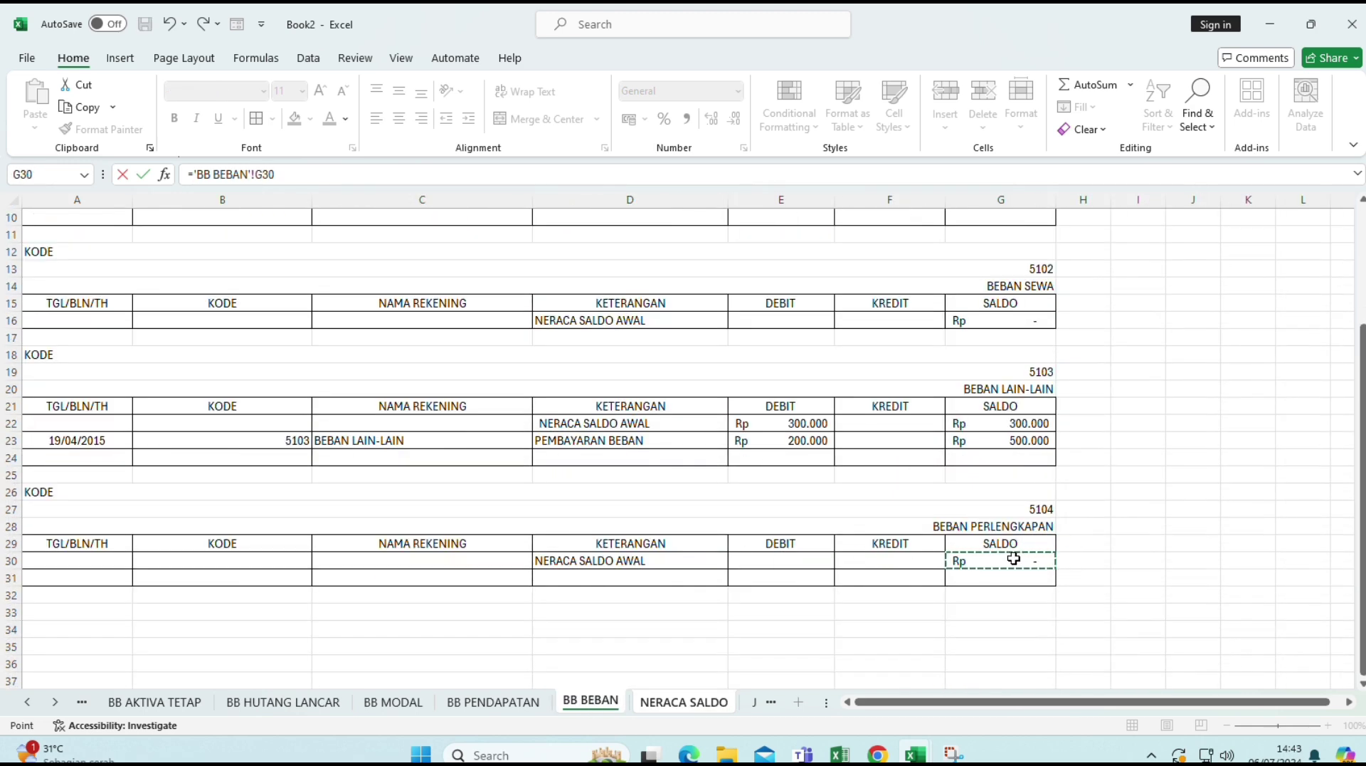
key("Return")
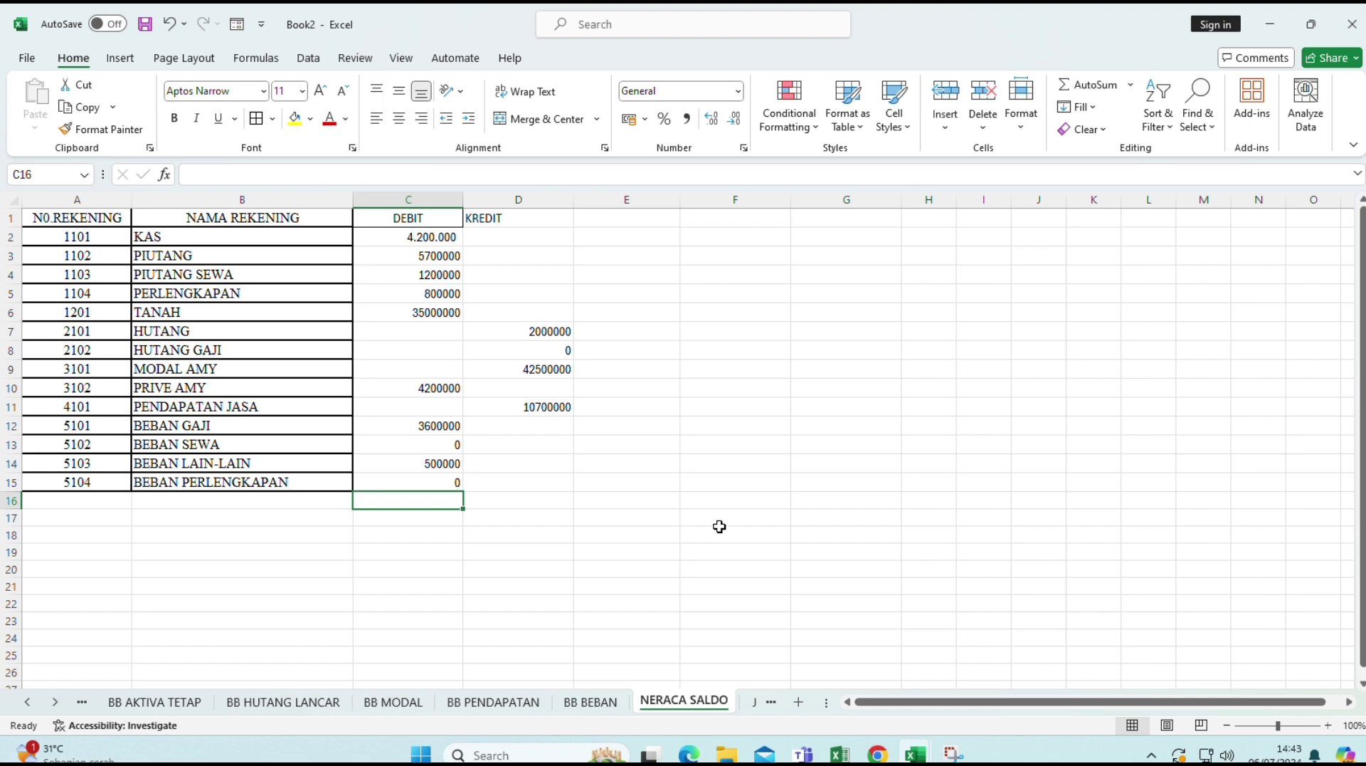
- Format the DEBIT column C as Accounting with 0 decimal places and no currency symbol
left_click(413, 194)
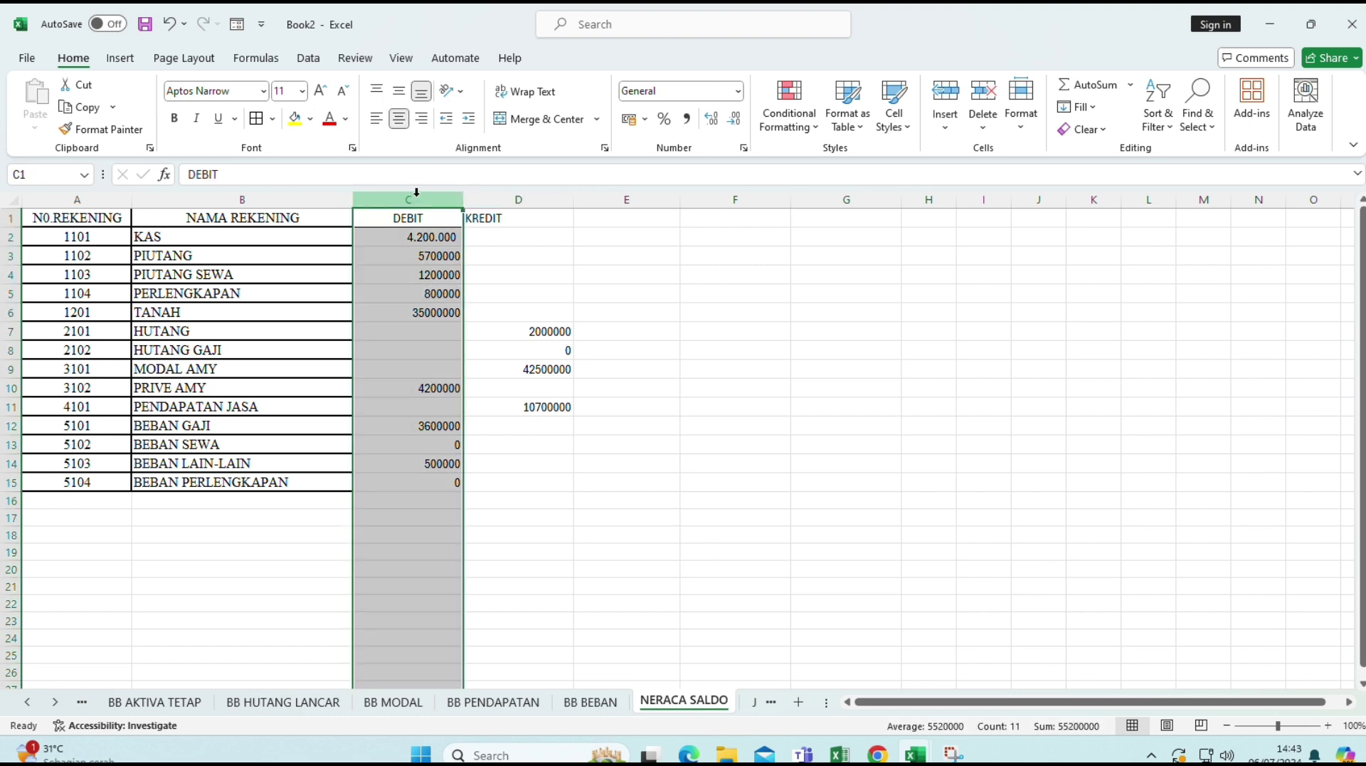
left_click(738, 92)
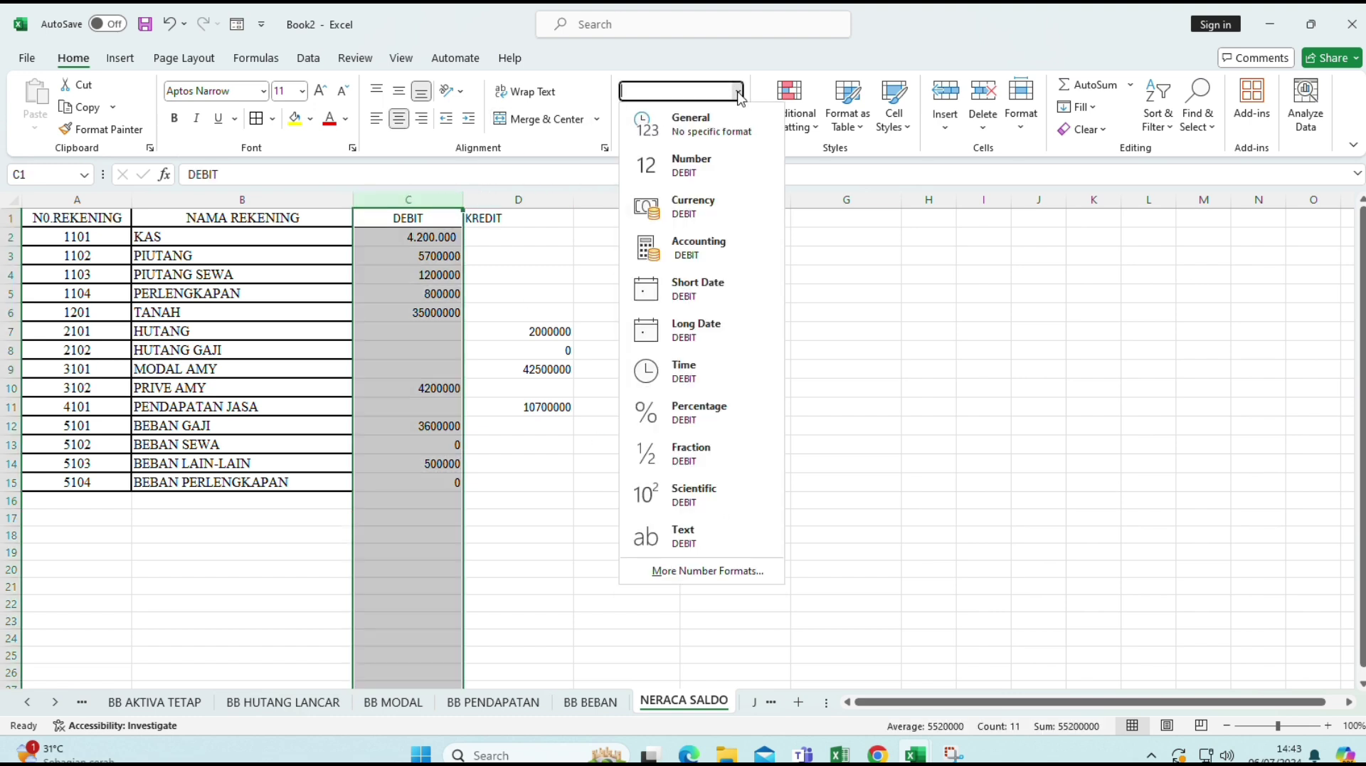
left_click(664, 572)
left_click(925, 427)
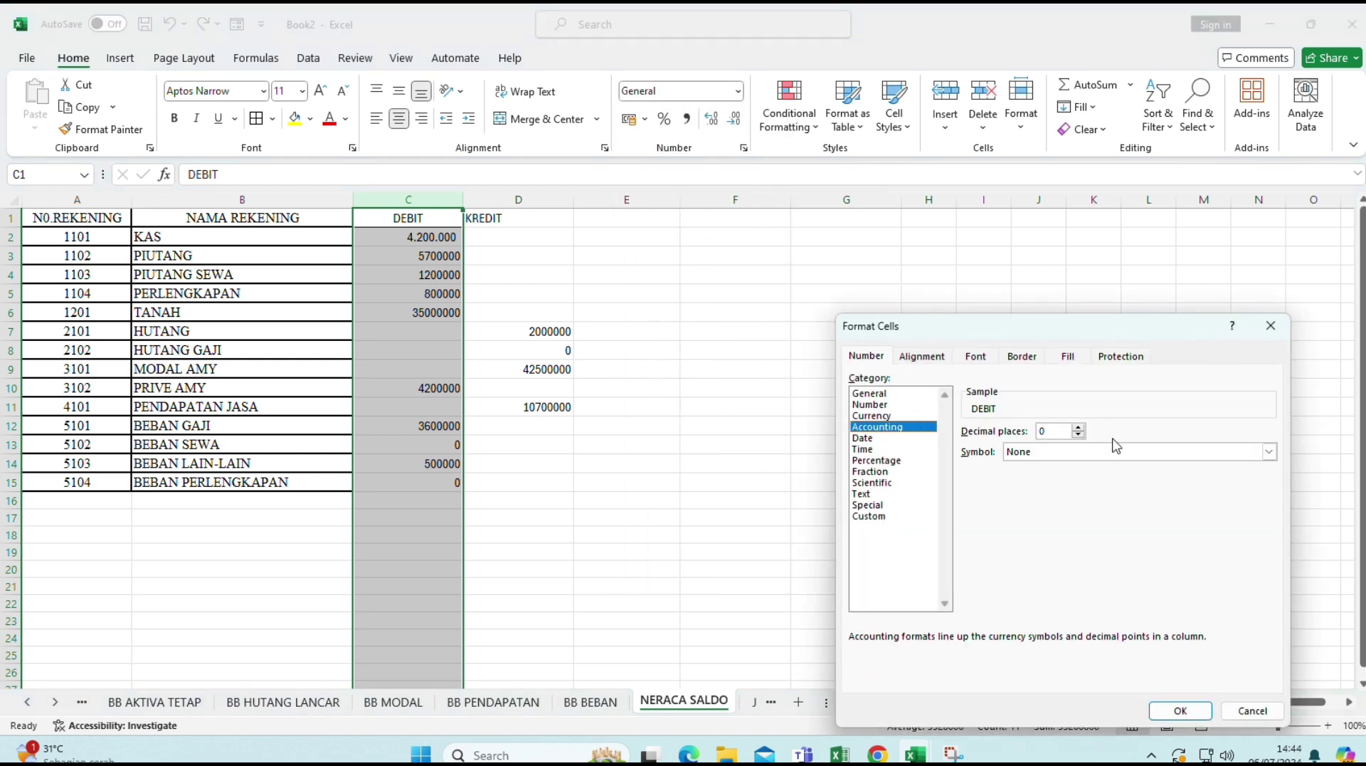
left_click(1181, 710)
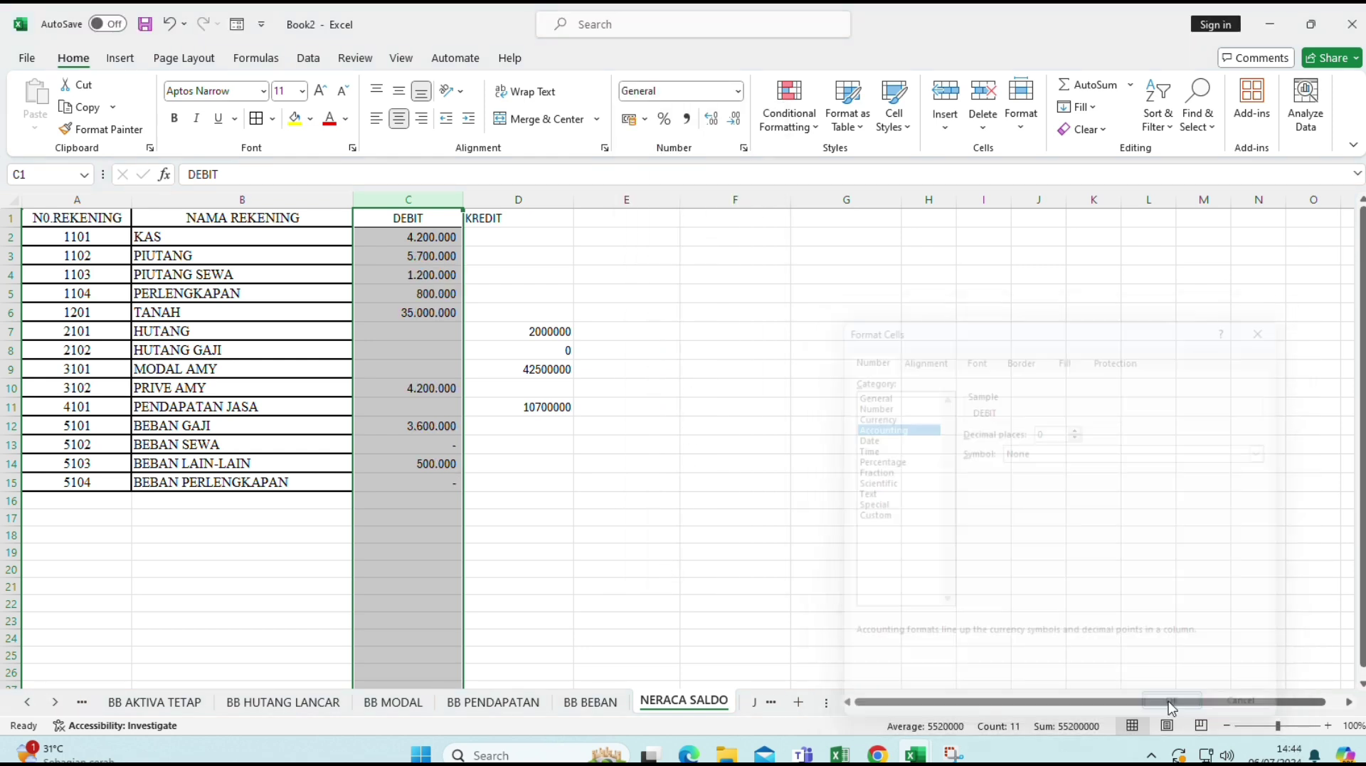
- Format the KREDIT column D as Accounting with 0 decimal places and the Rp symbol
left_click(521, 200)
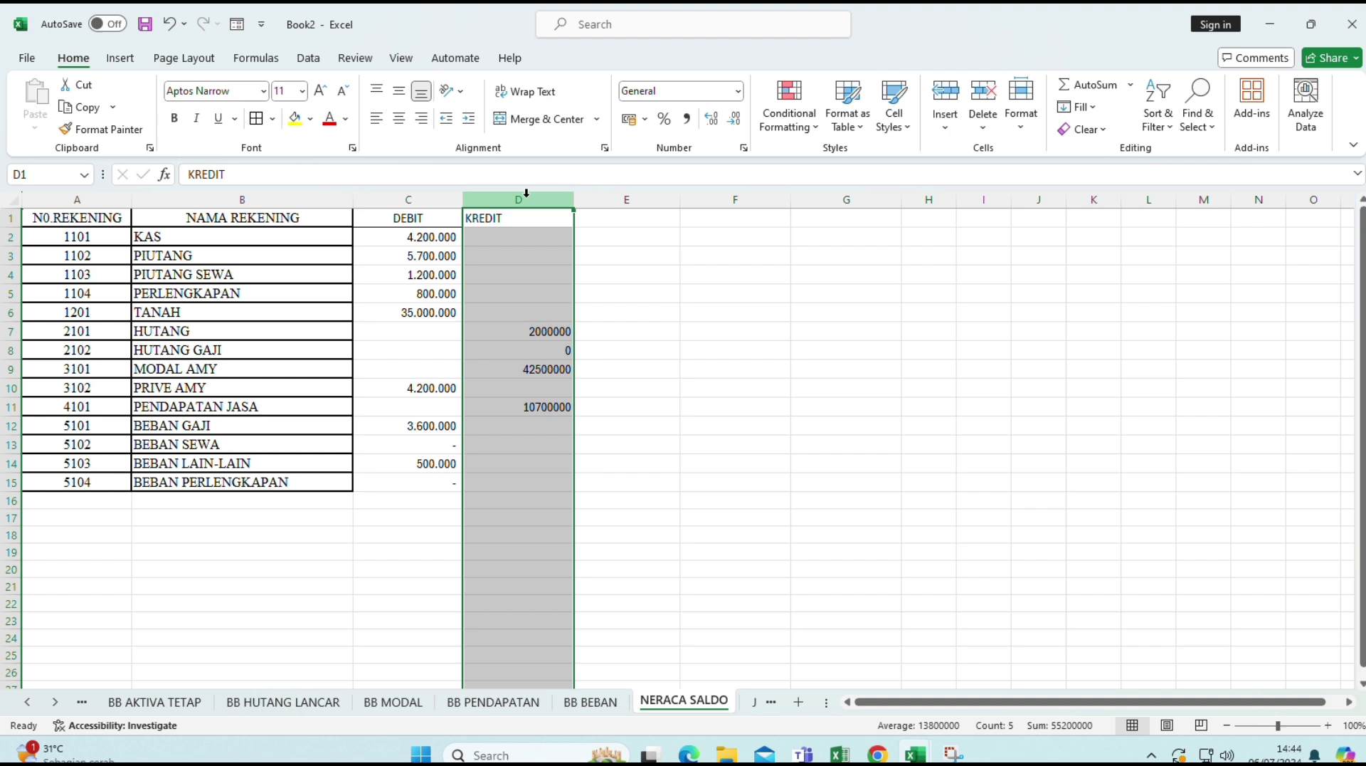
left_click(738, 91)
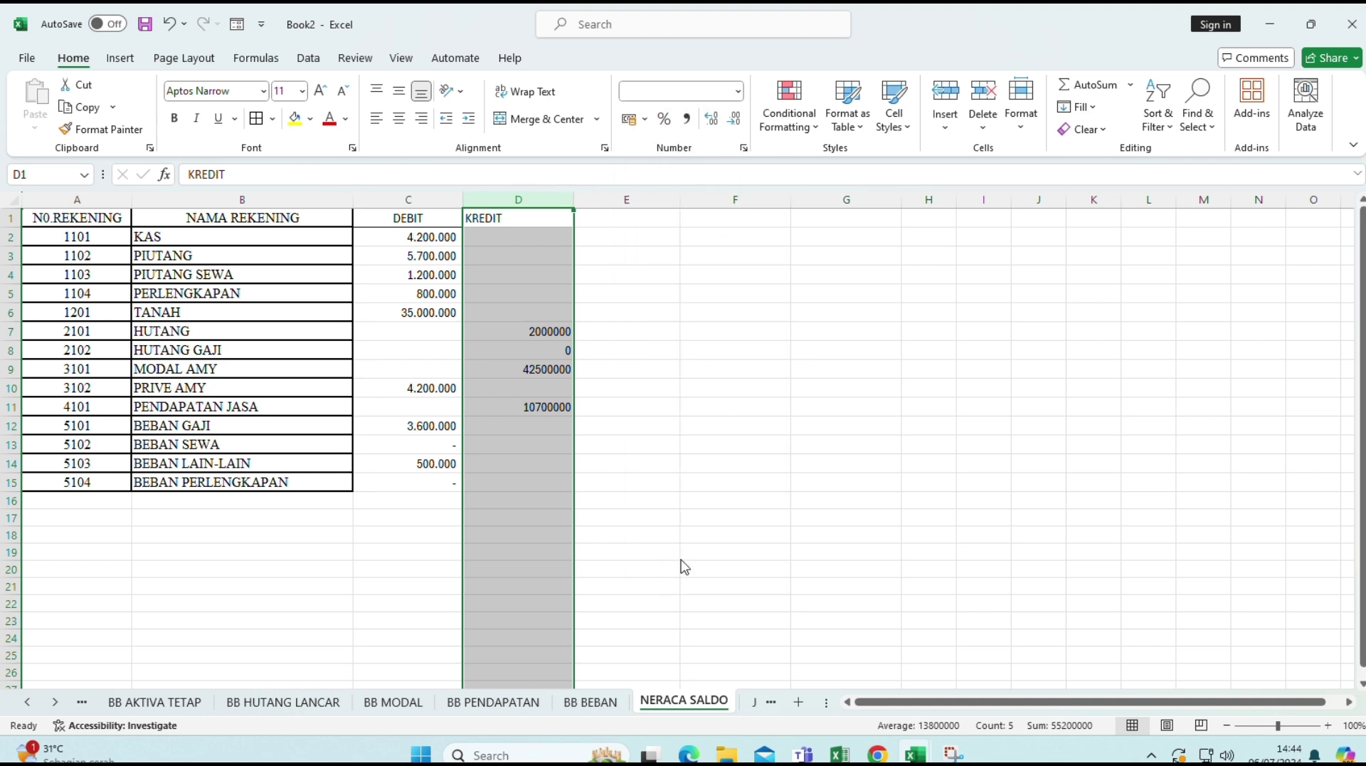
left_click(672, 570)
left_click(918, 427)
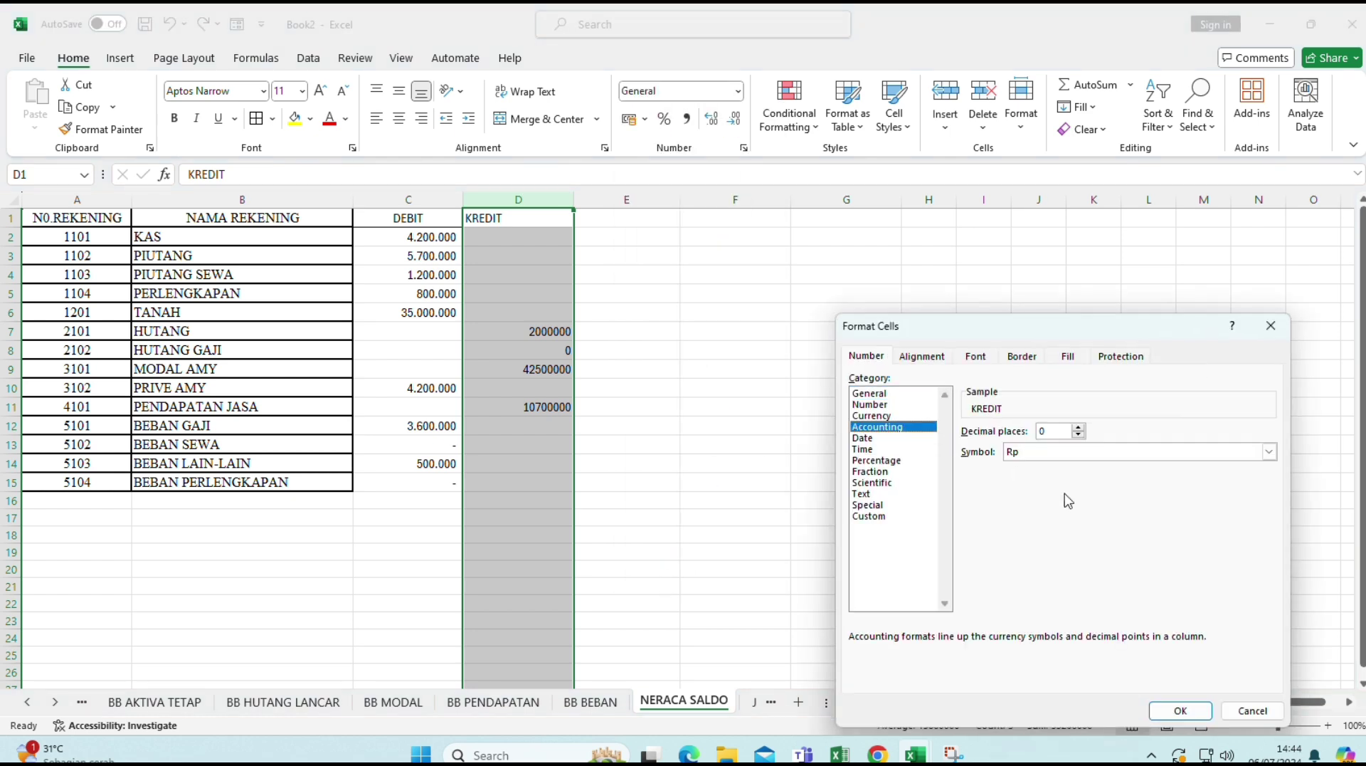
left_click(1179, 709)
left_click(918, 499)
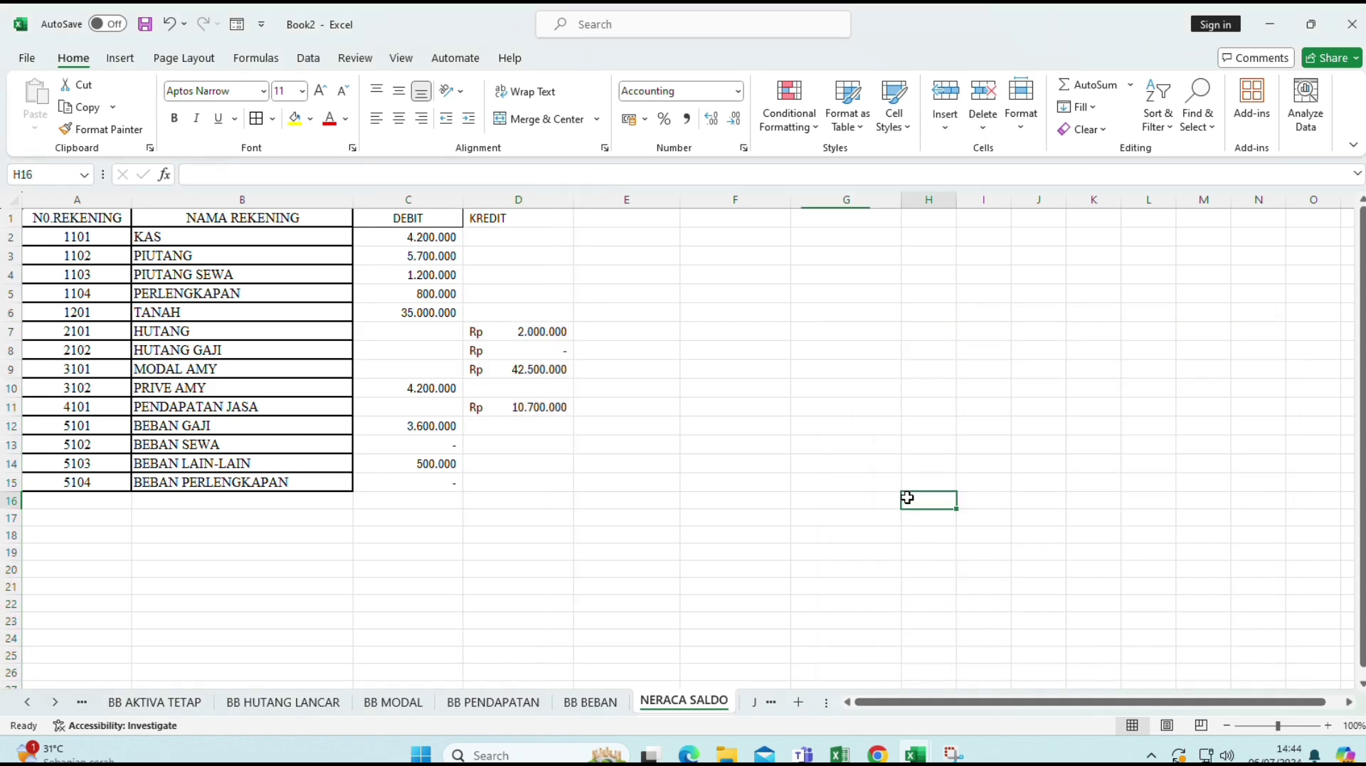
- Apply all borders to the trial balance table, range A1:D16
left_click_drag(75, 217, 520, 496)
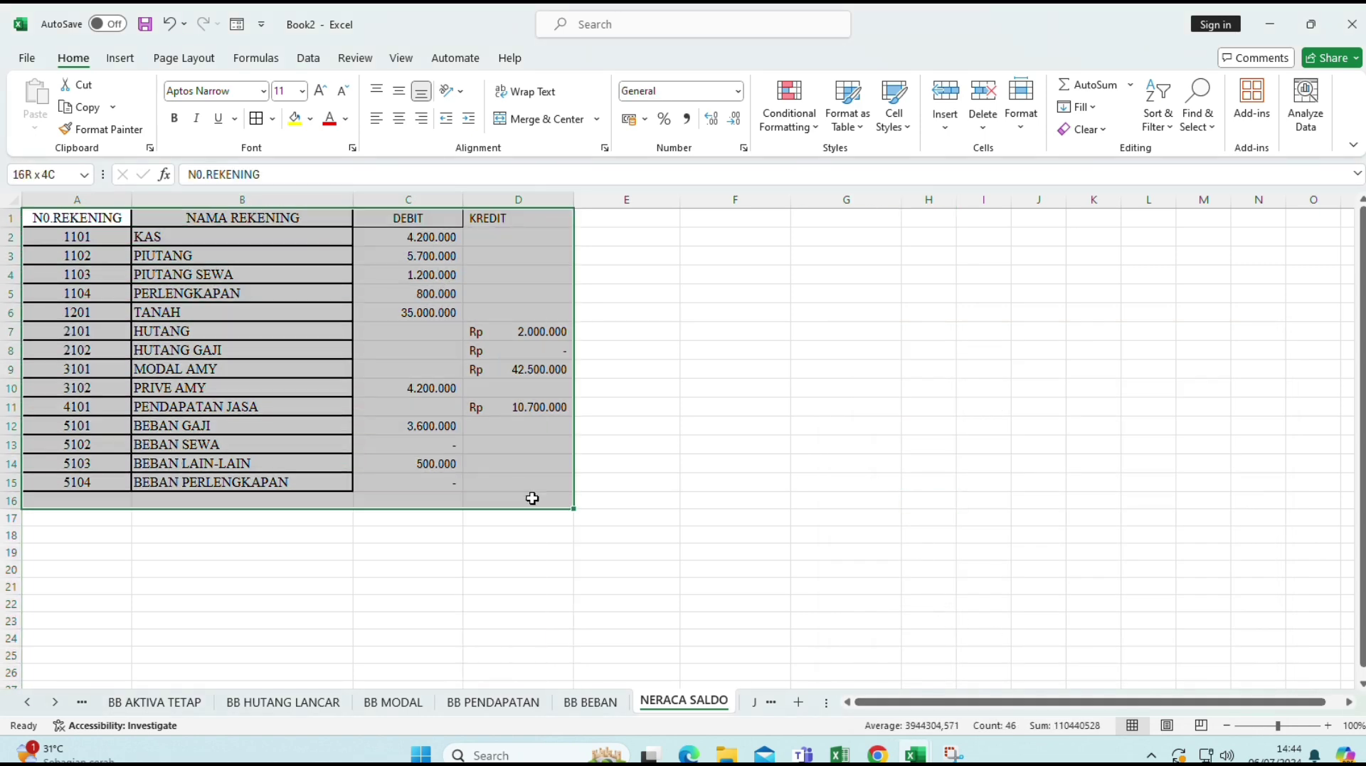
left_click(261, 121)
left_click(841, 327)
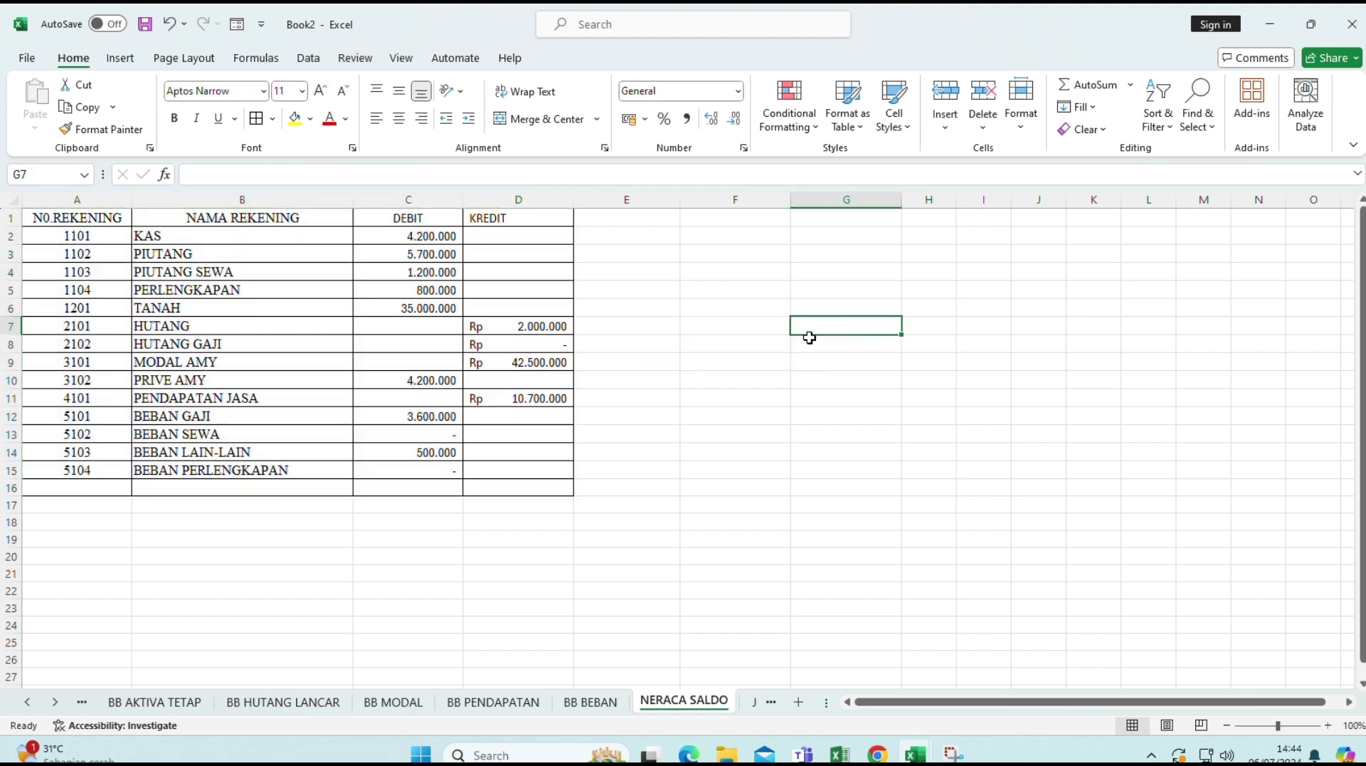
- Merge and center A16:B16 in the trial balance's closing row and label it TOTAL
left_click_drag(85, 484, 219, 491)
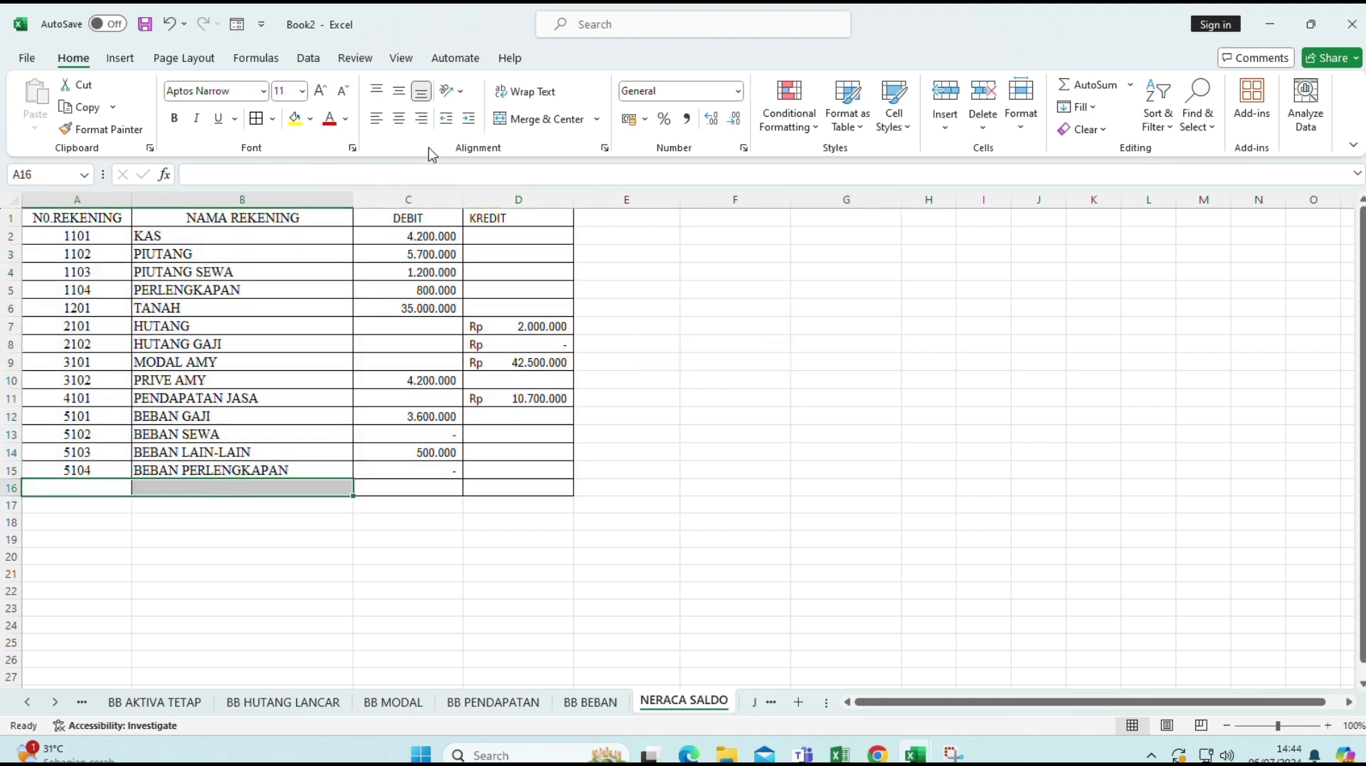
left_click(518, 121)
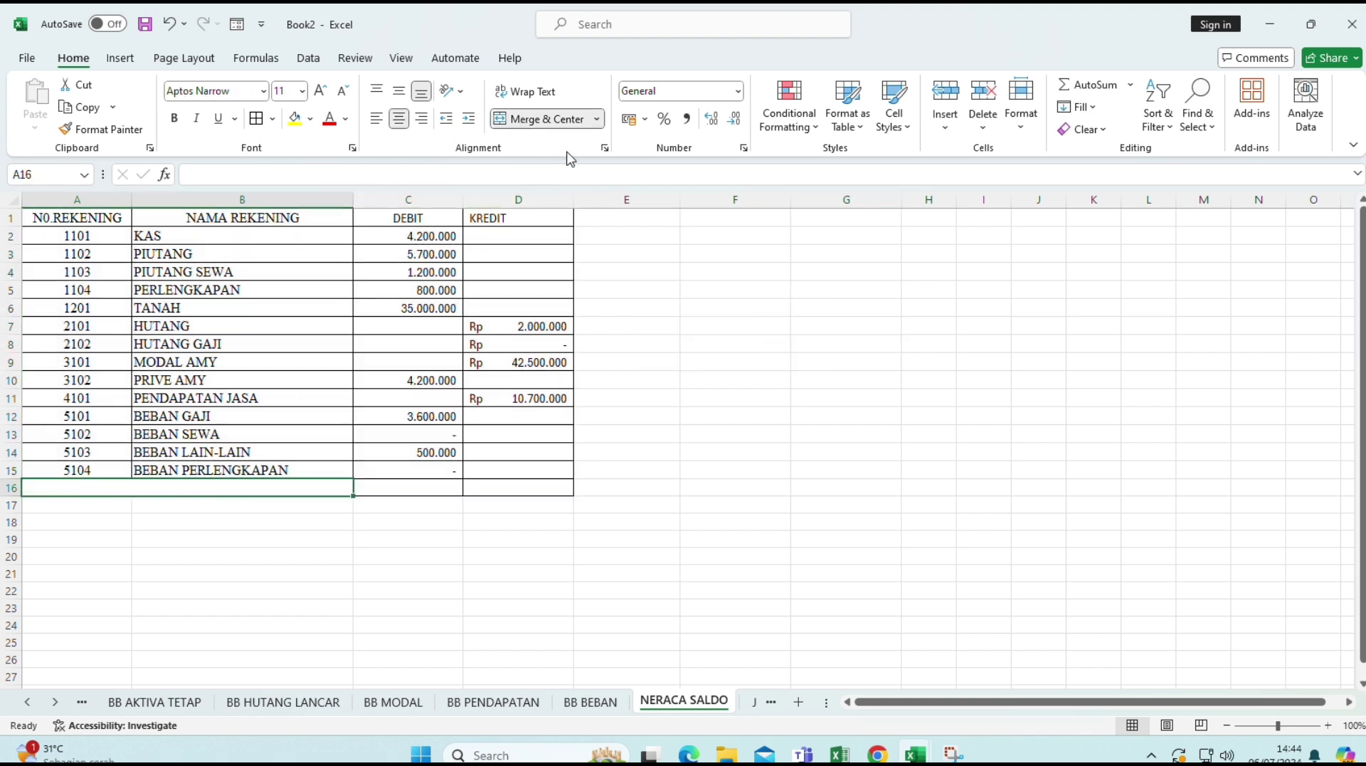
type("T")
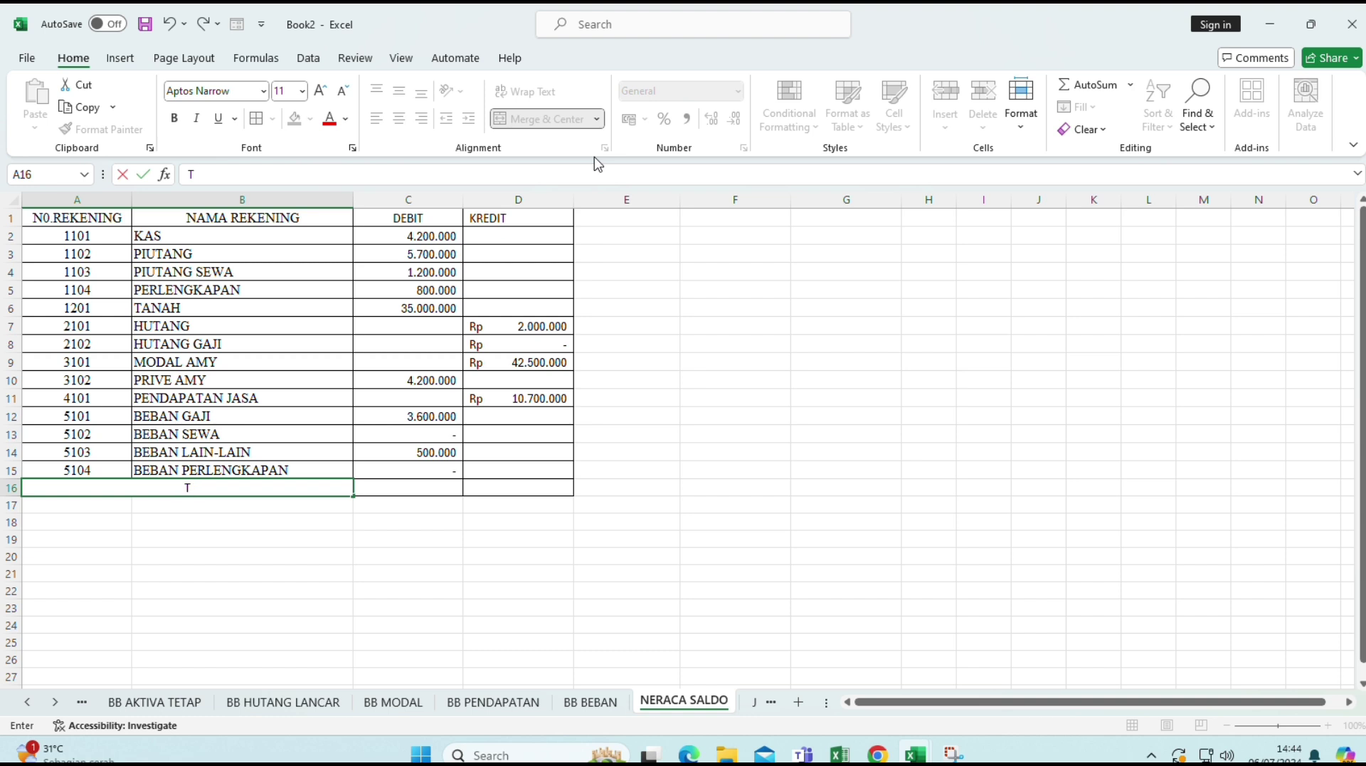
type("OOTAL")
key("Tab")
- Total the DEBIT column in C16 with a SUM of C2:C15
type("=")
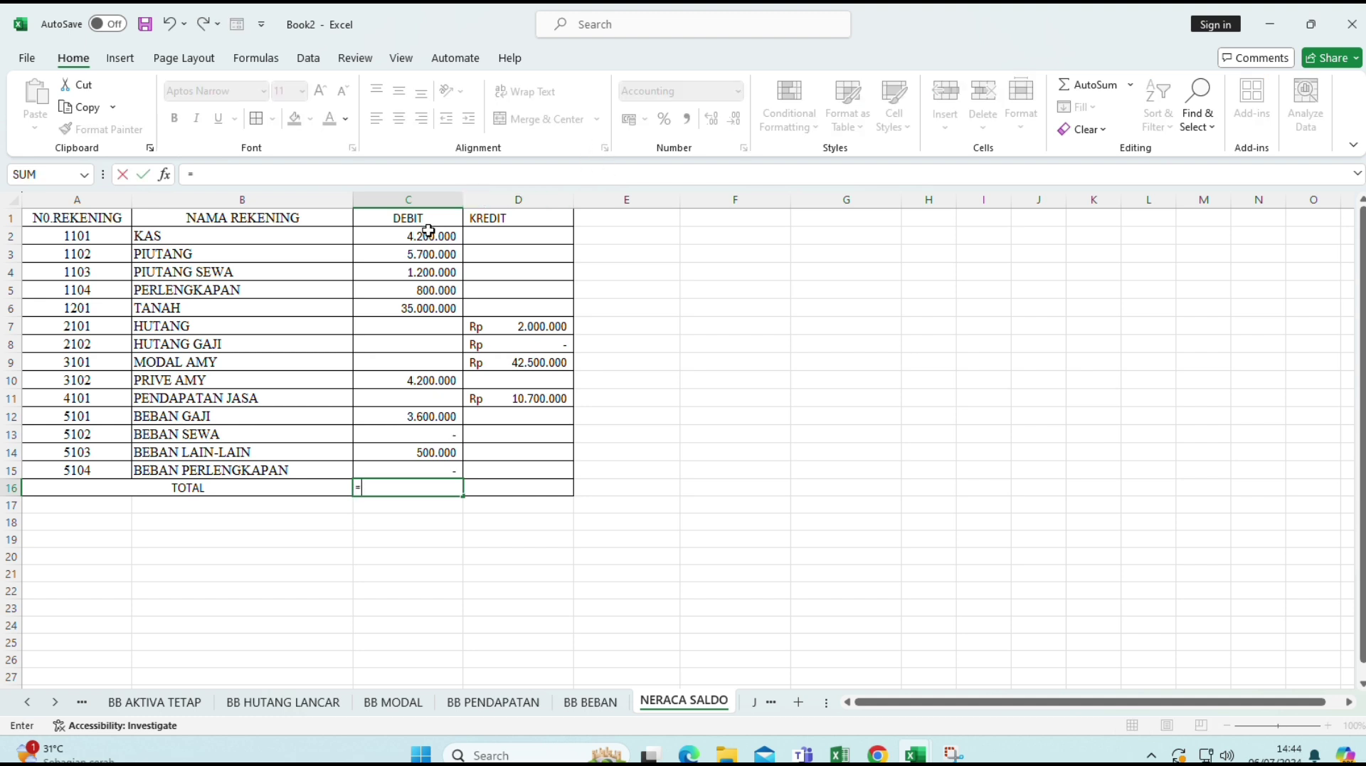
type("SUM")
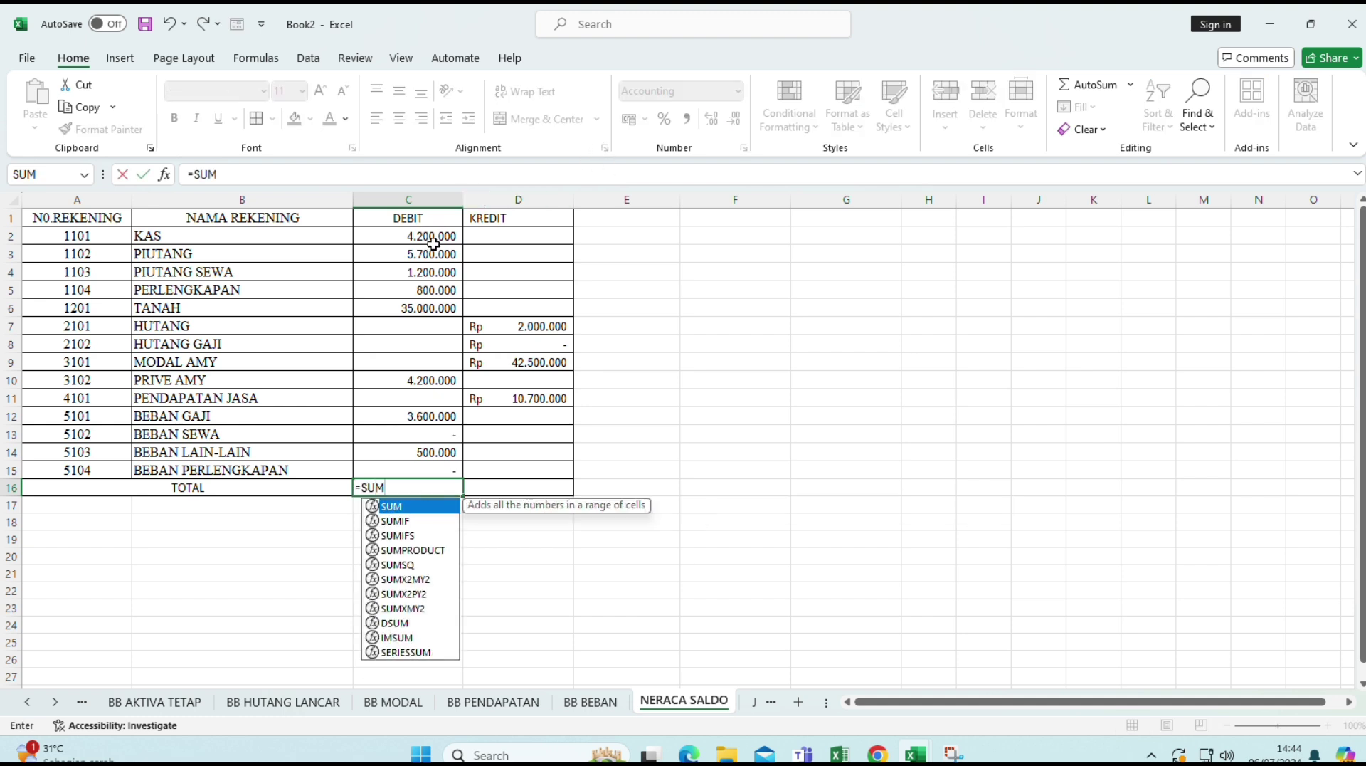
type("(")
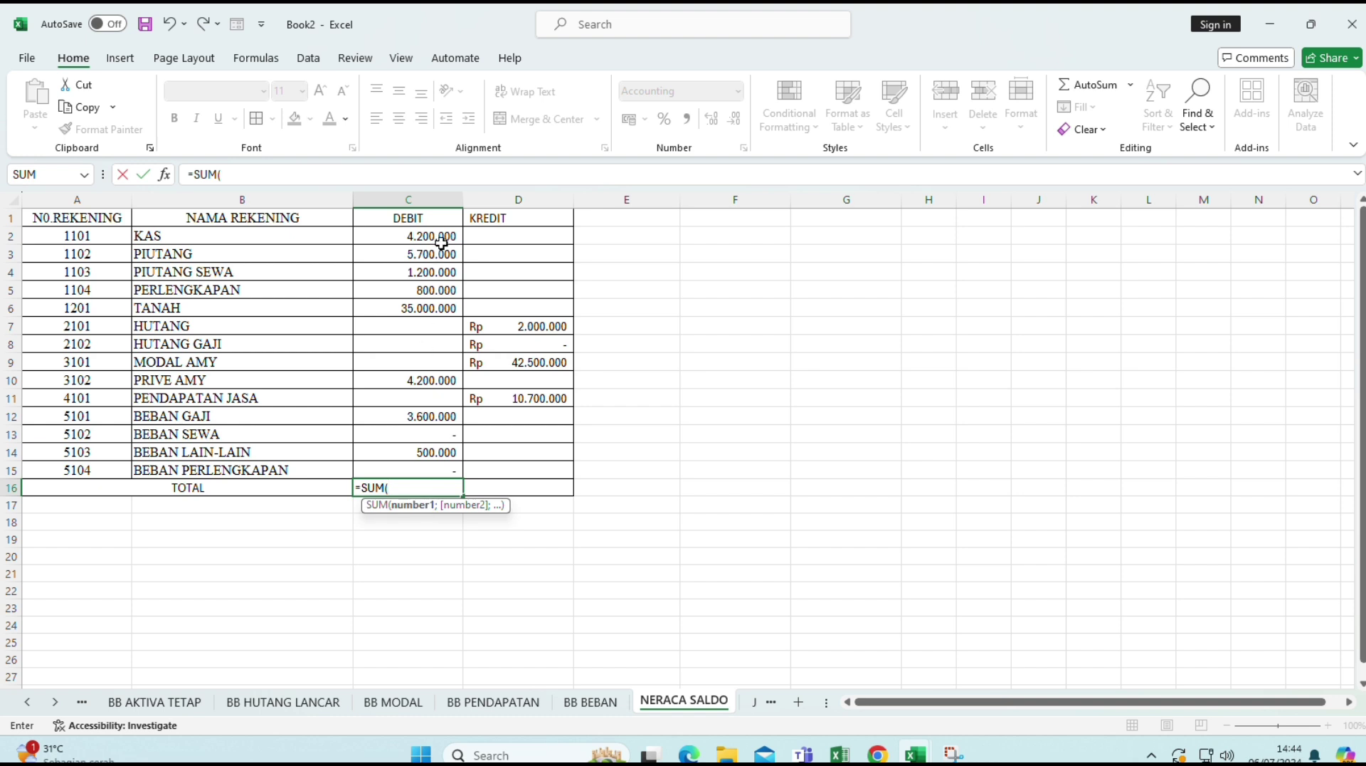
left_click_drag(442, 237, 442, 467)
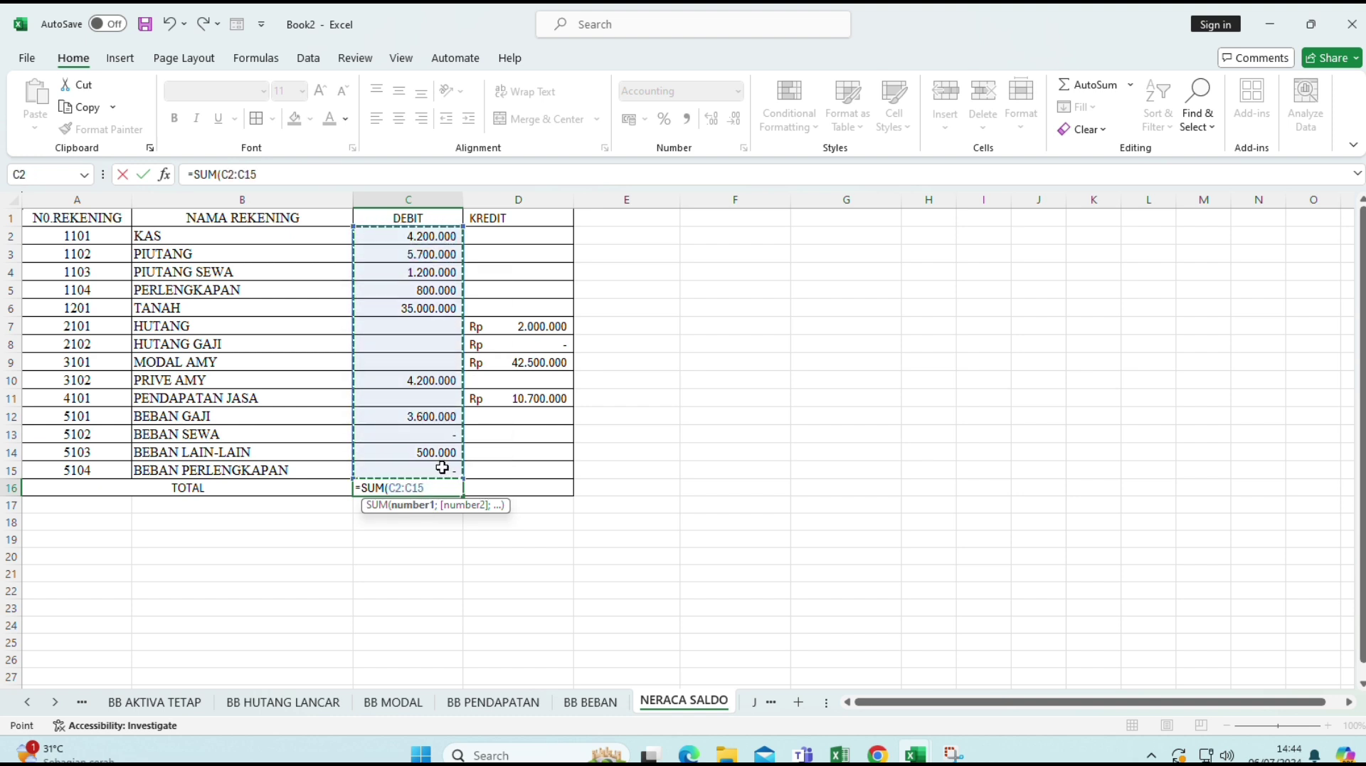
key("Return")
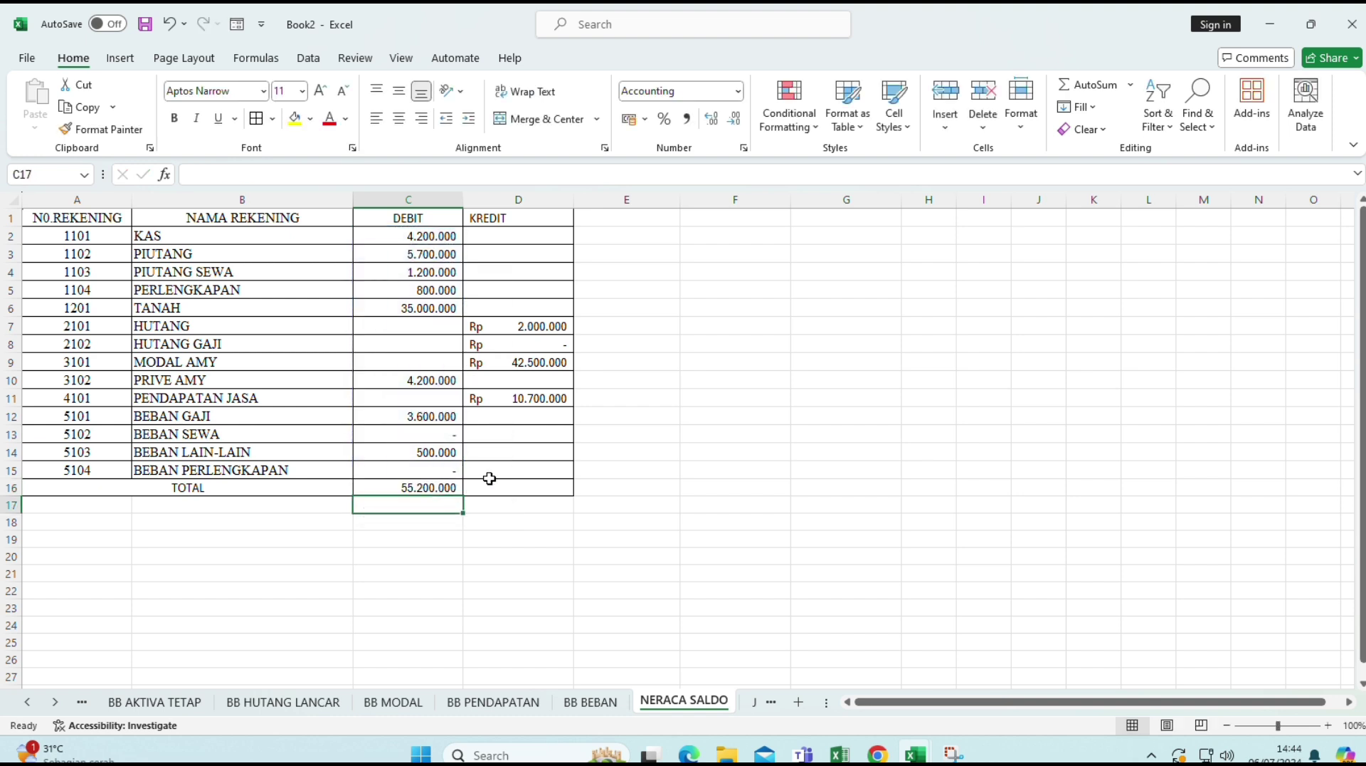
- Total the KREDIT column in D16 with a SUM of D7:D15
key("Right")
key("Up")
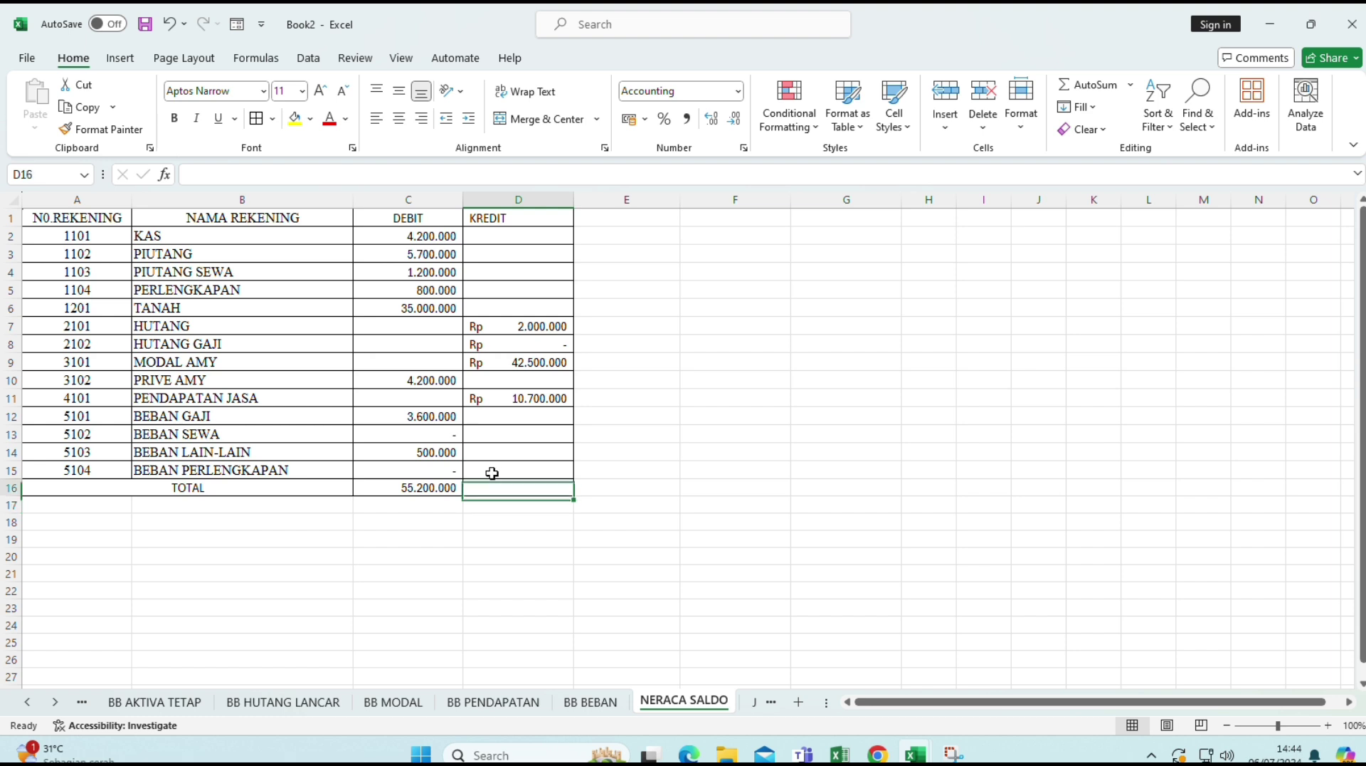
type("=SUM")
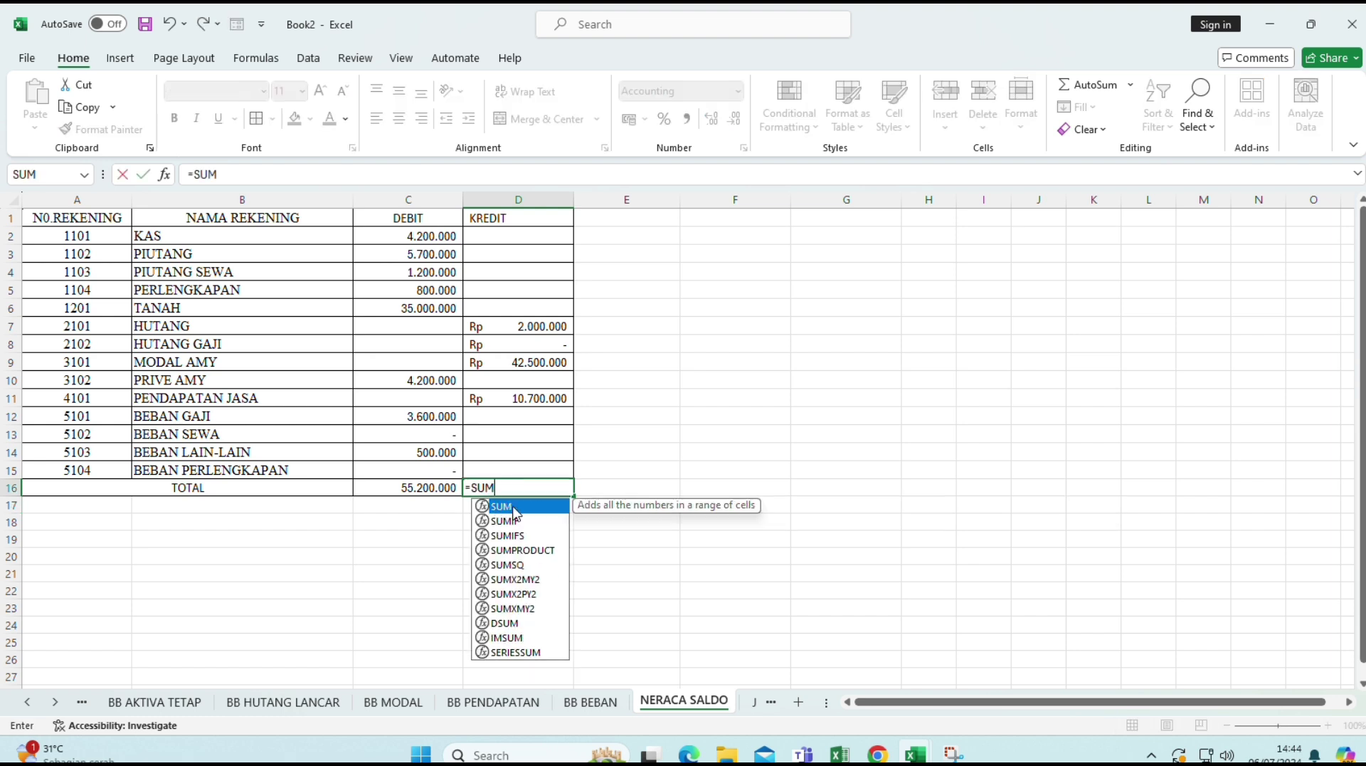
double_click(517, 510)
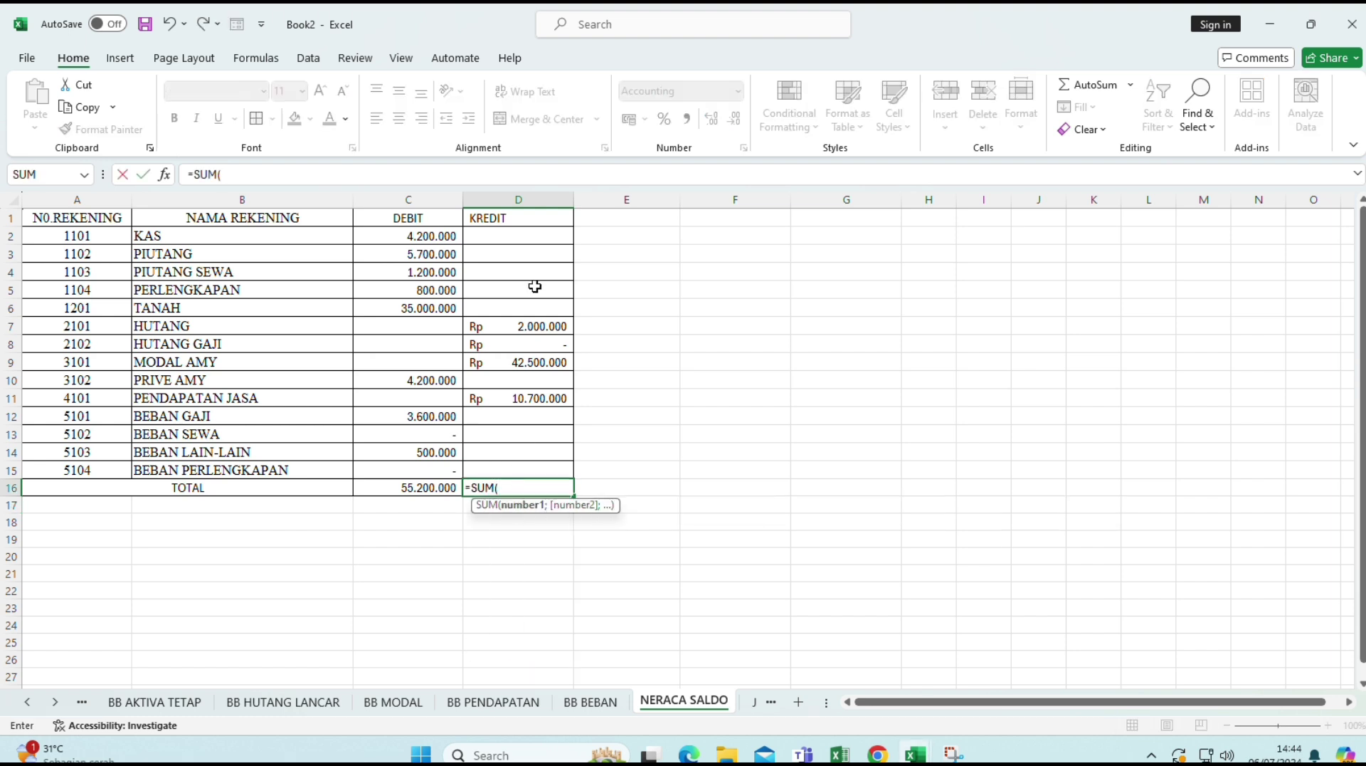
left_click_drag(533, 321, 524, 461)
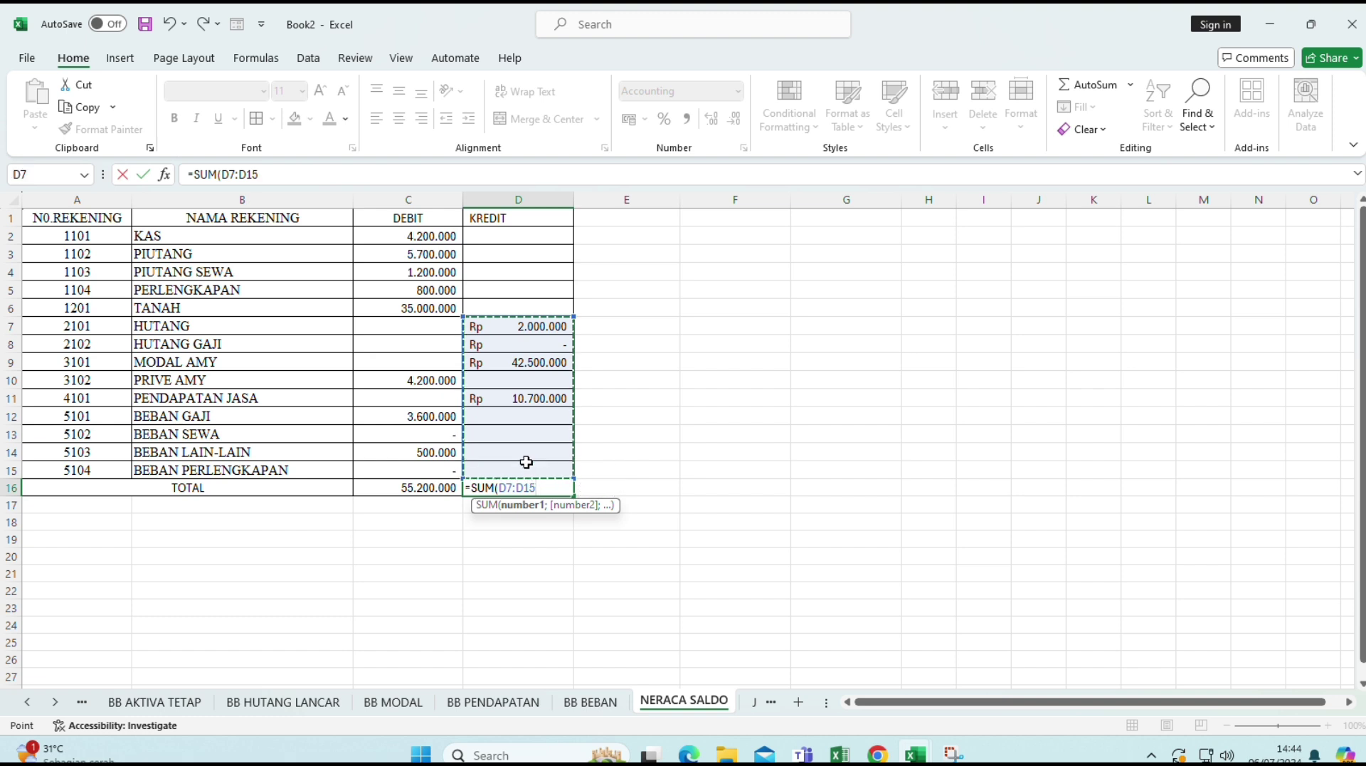
key("Return")
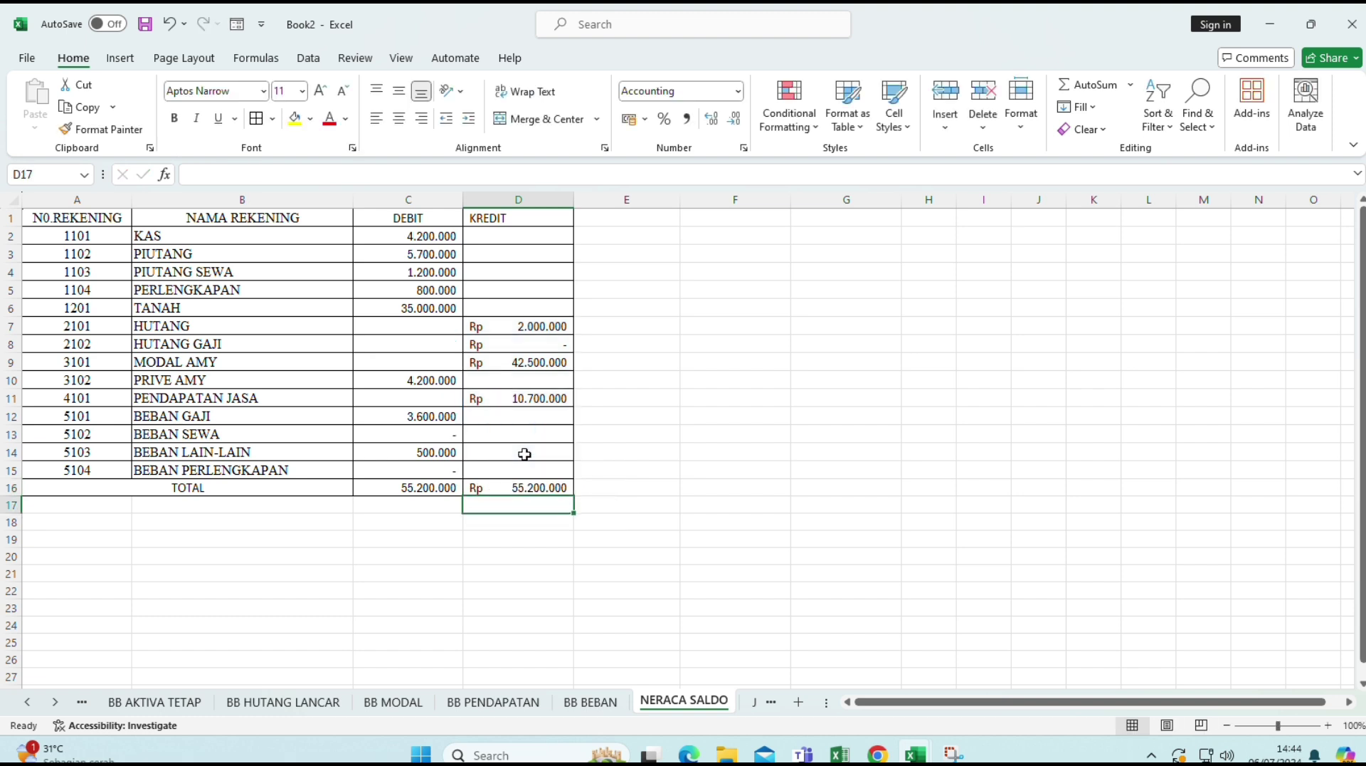
left_click(627, 447)
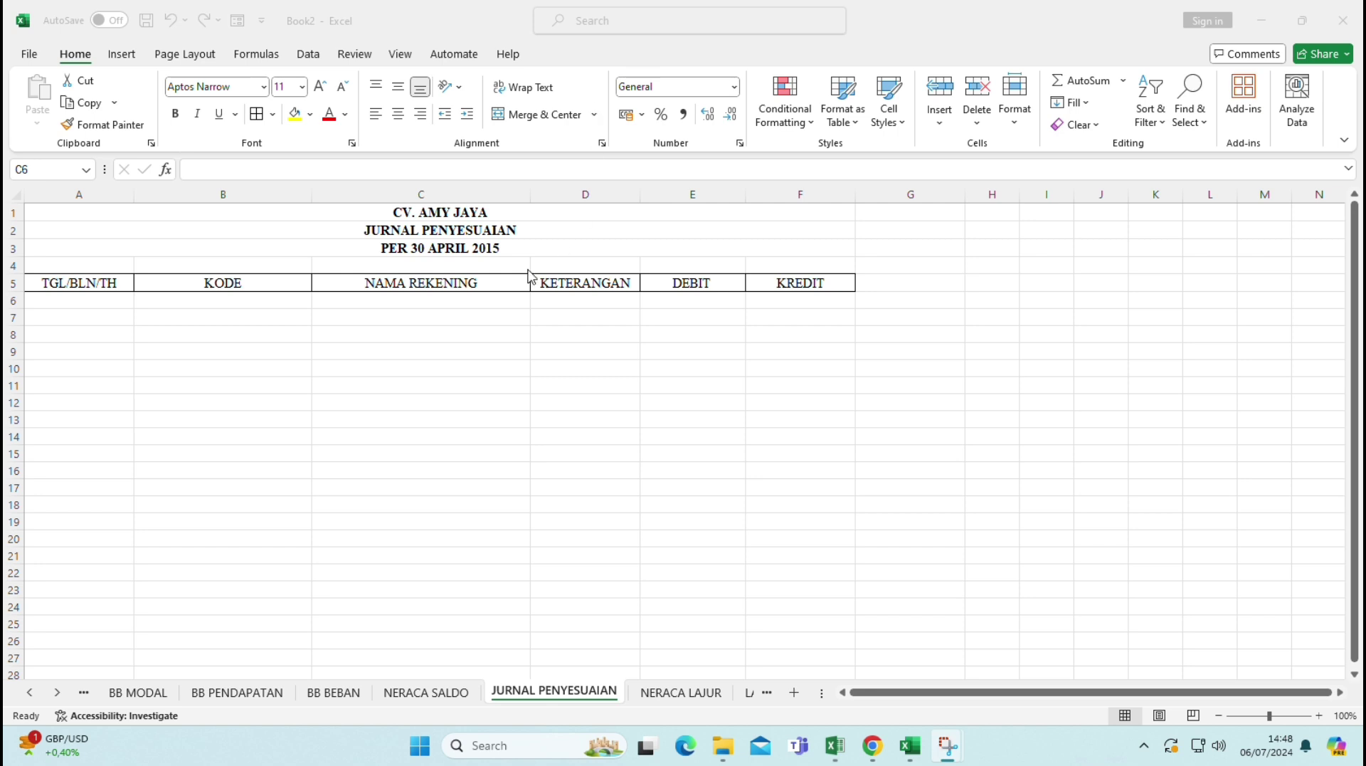
- Start a VLOOKUP formula in C6 under NAMA REKENING on the JURNAL PENYESUAIAN sheet, with B6 as the lookup value
left_click(441, 299)
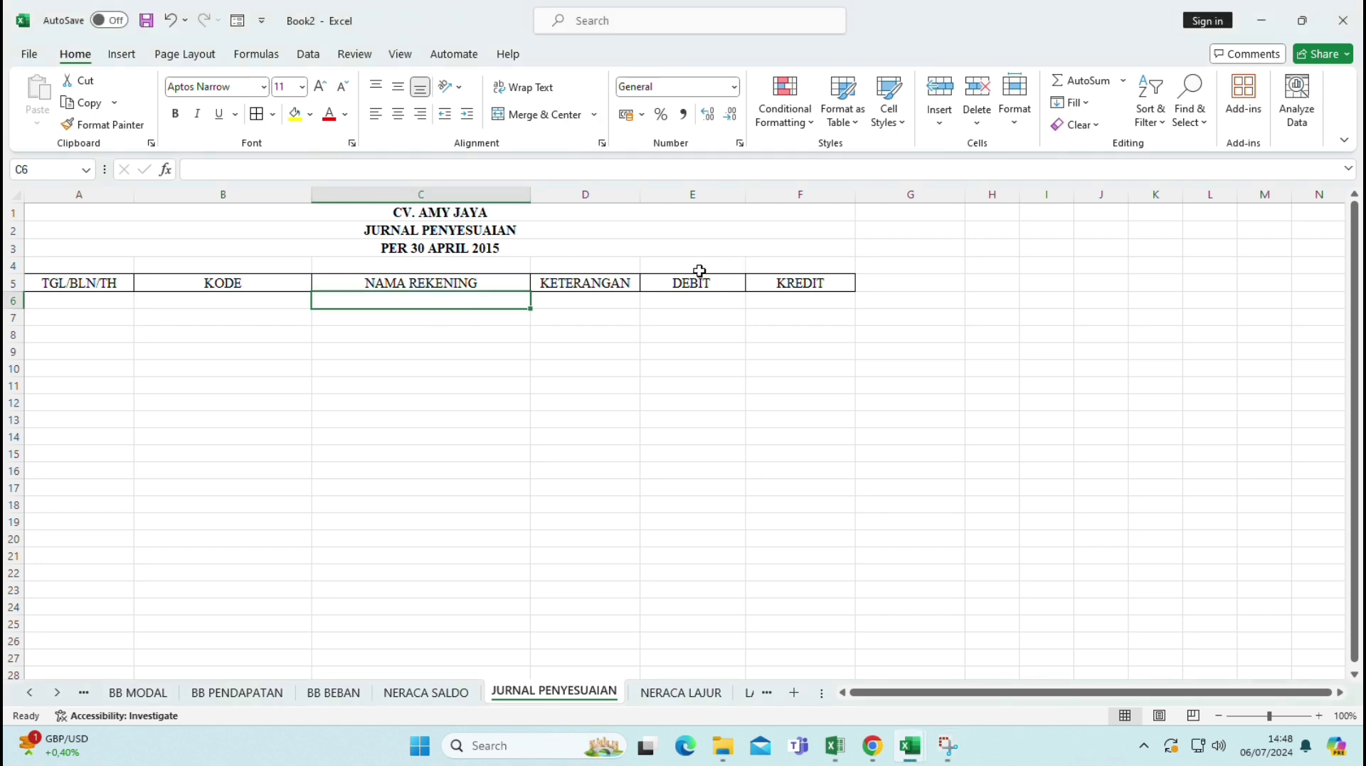
type("=V")
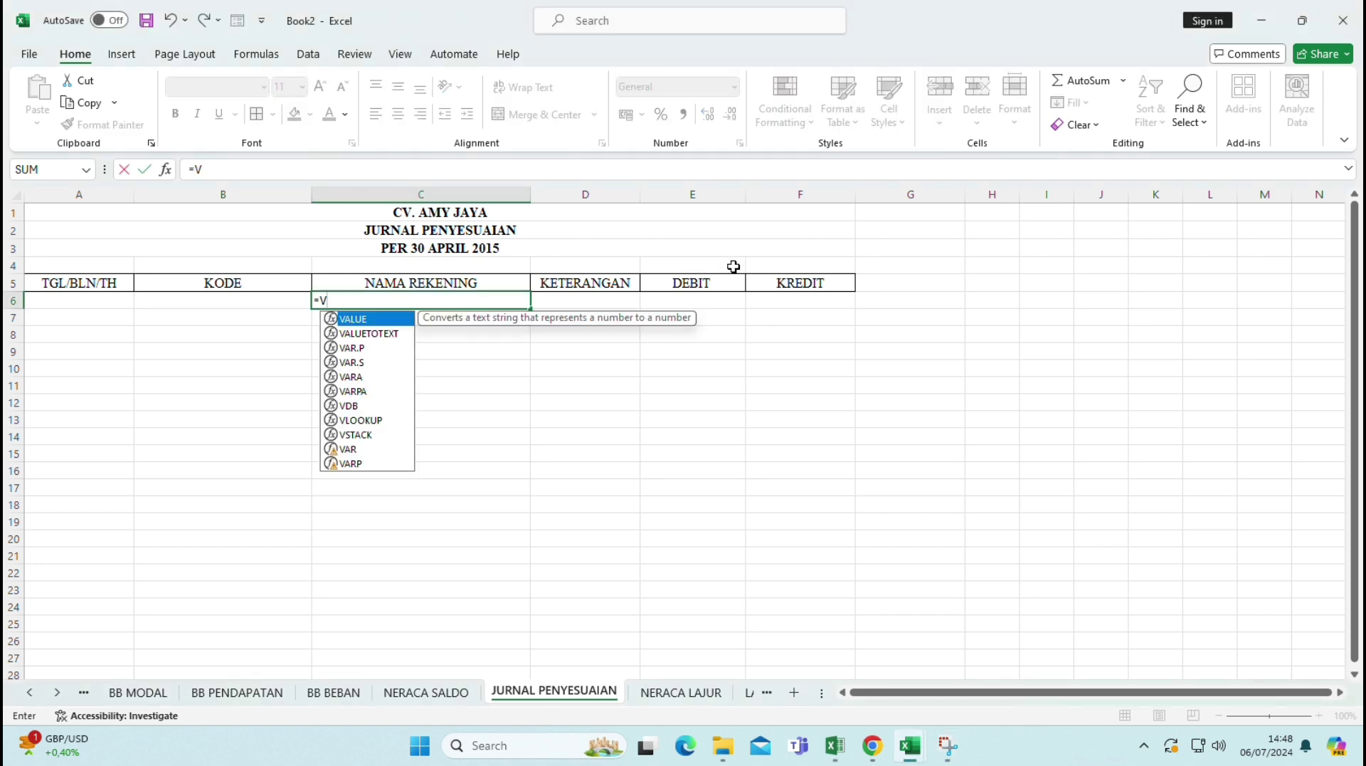
type("LOOKUP")
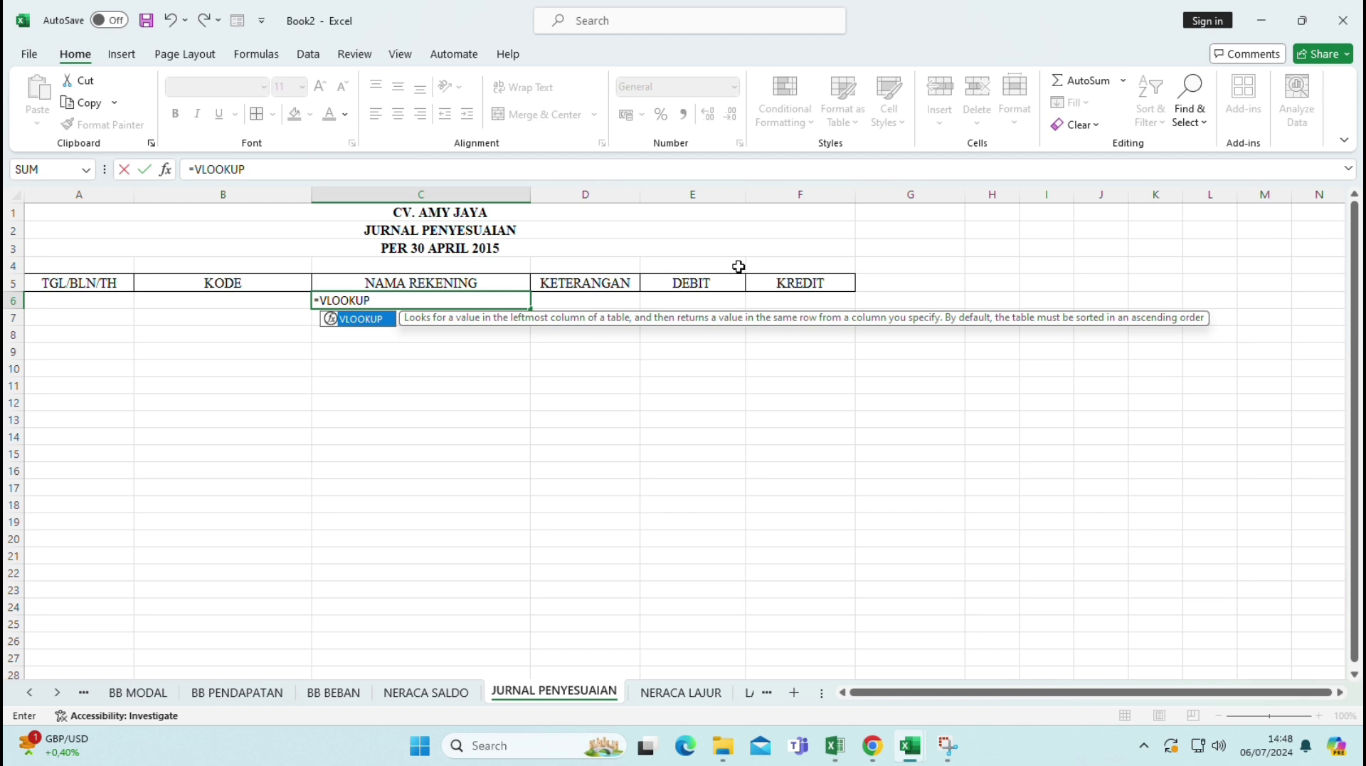
double_click(356, 319)
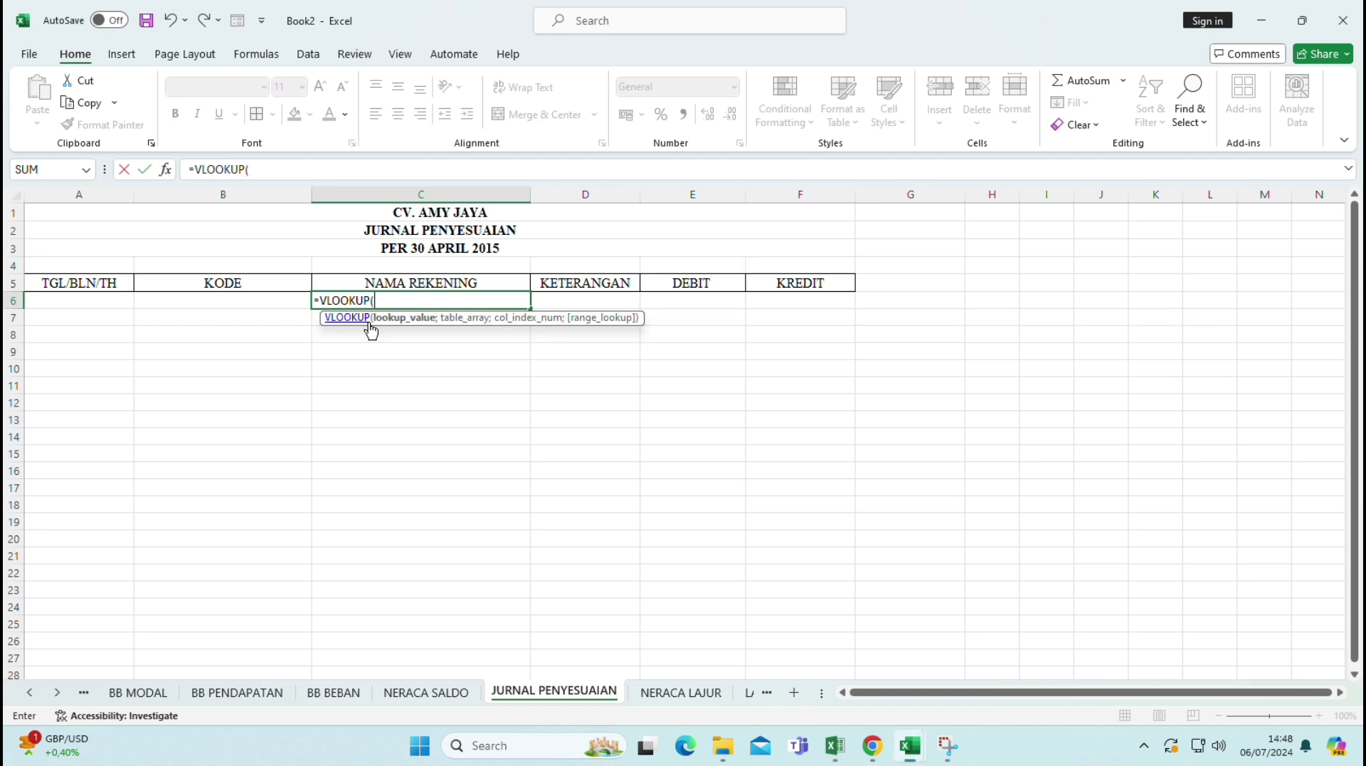
left_click(266, 299)
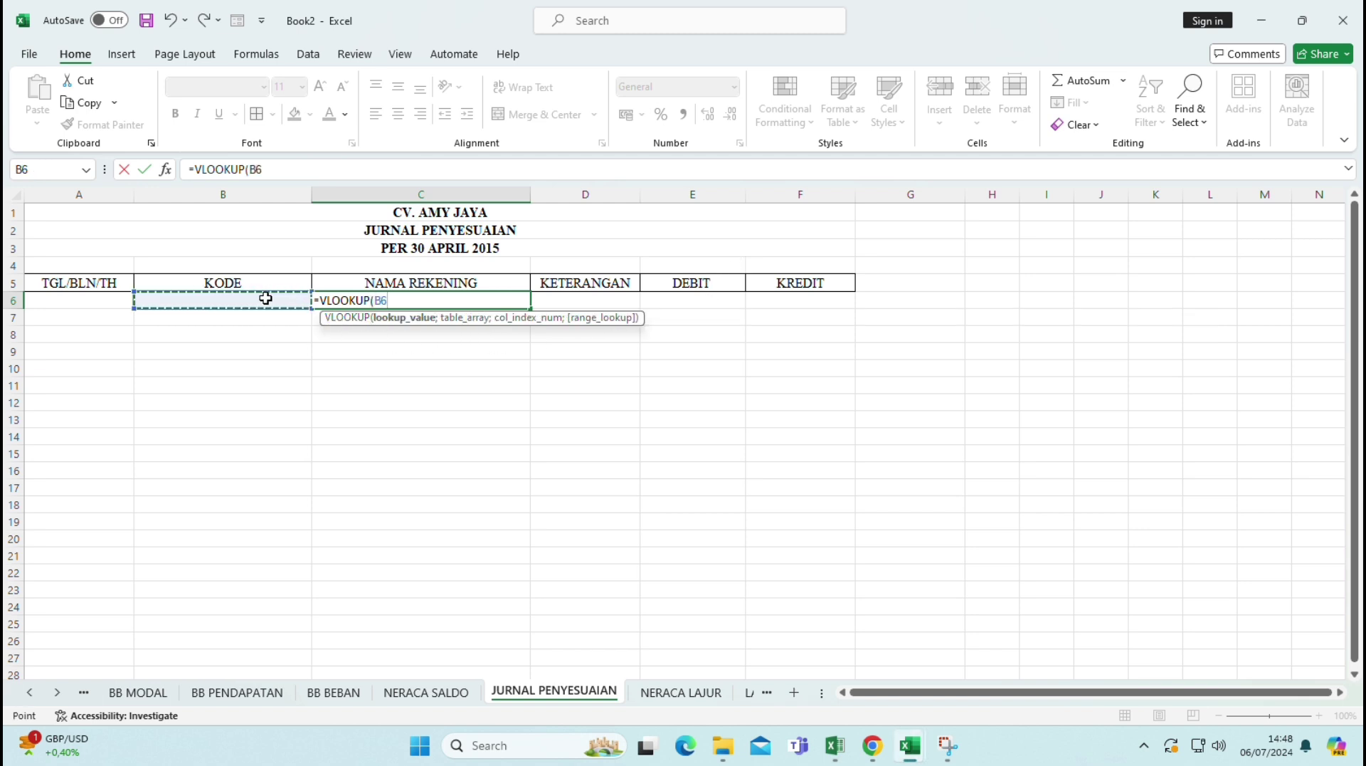
type(";")
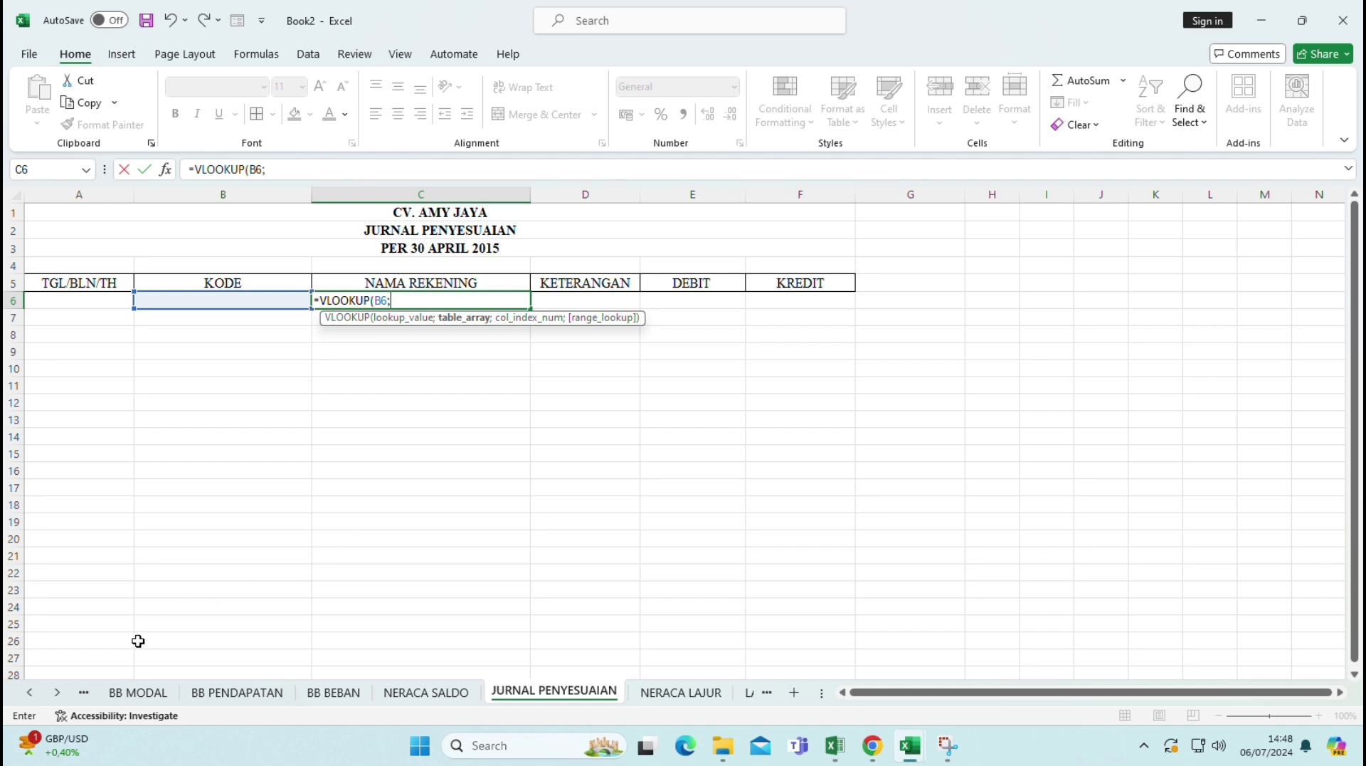
- Complete the VLOOKUP with the absolute range $A$4:$B$17 on the KODE REKENING sheet and column index 2
left_click(84, 692)
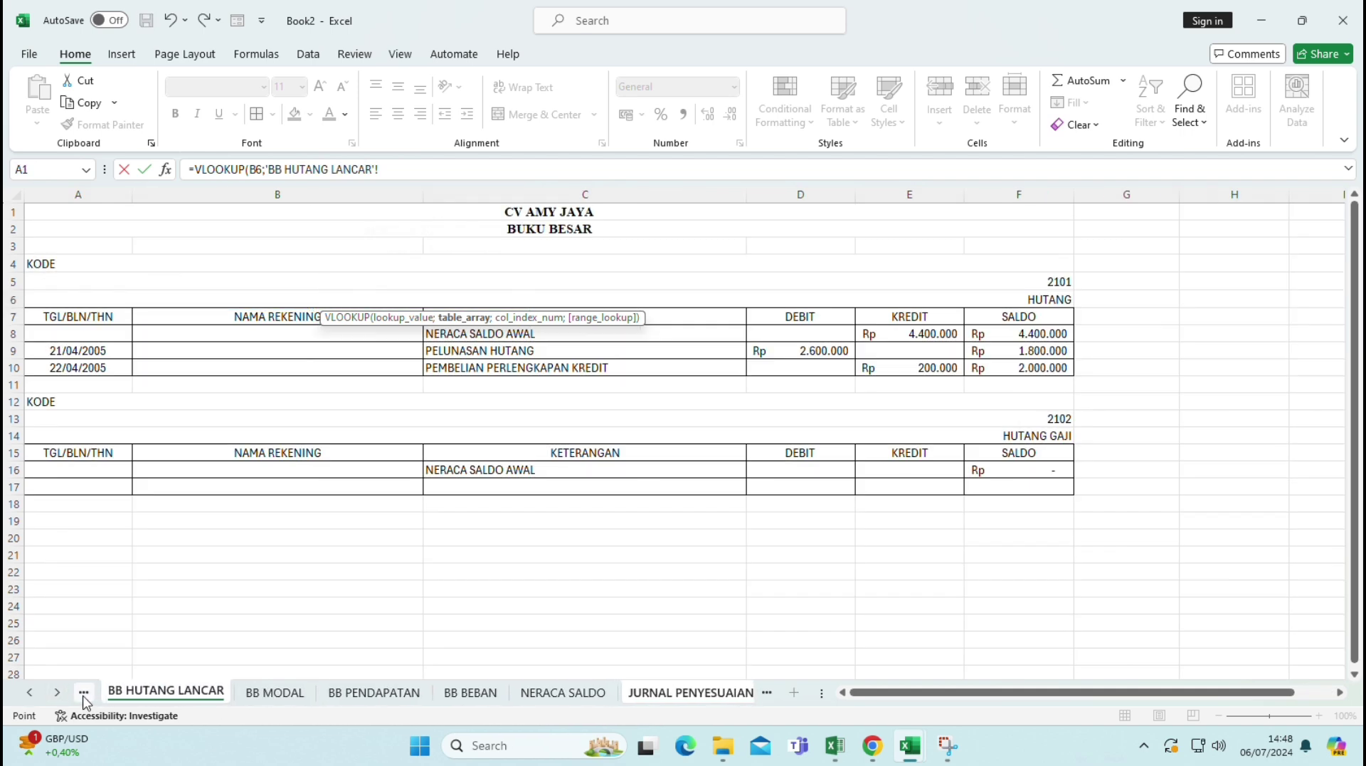
left_click(84, 693)
left_click(84, 692)
left_click(85, 693)
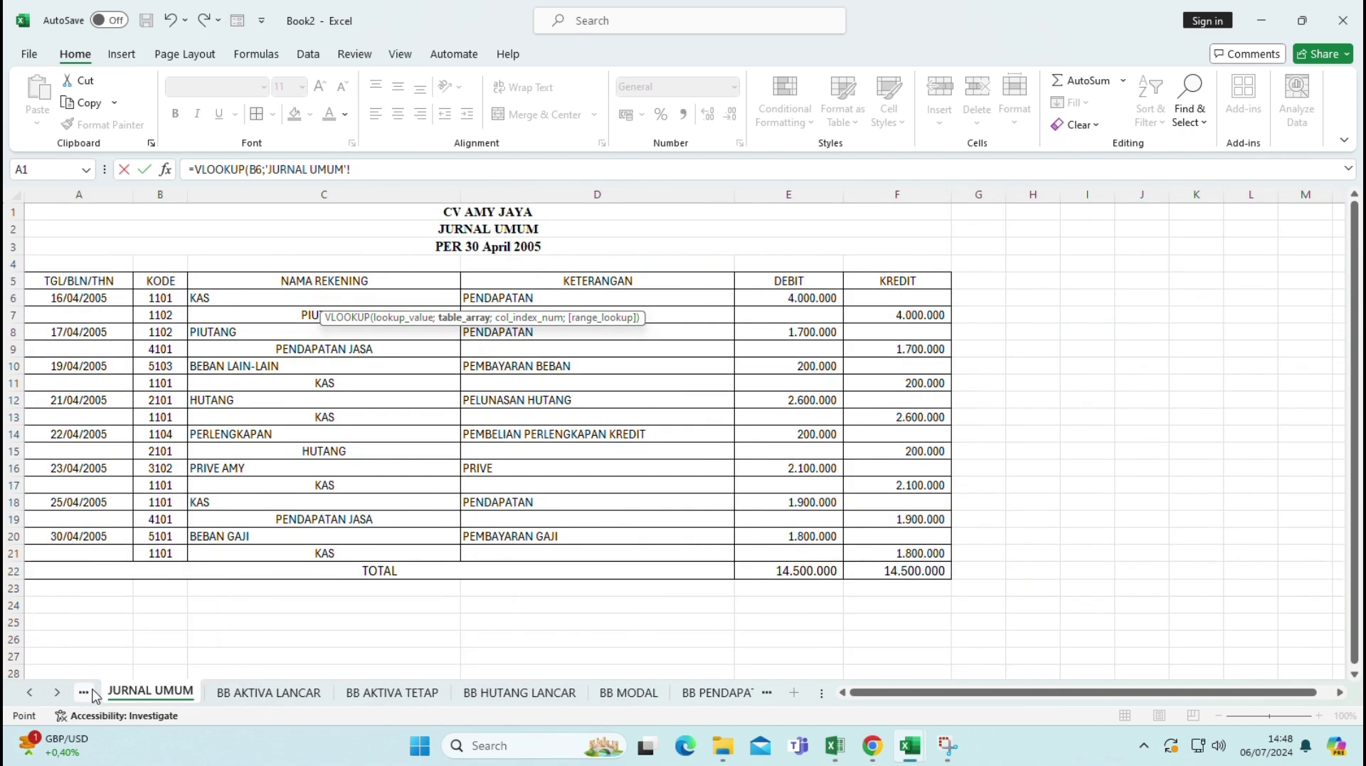
left_click(84, 693)
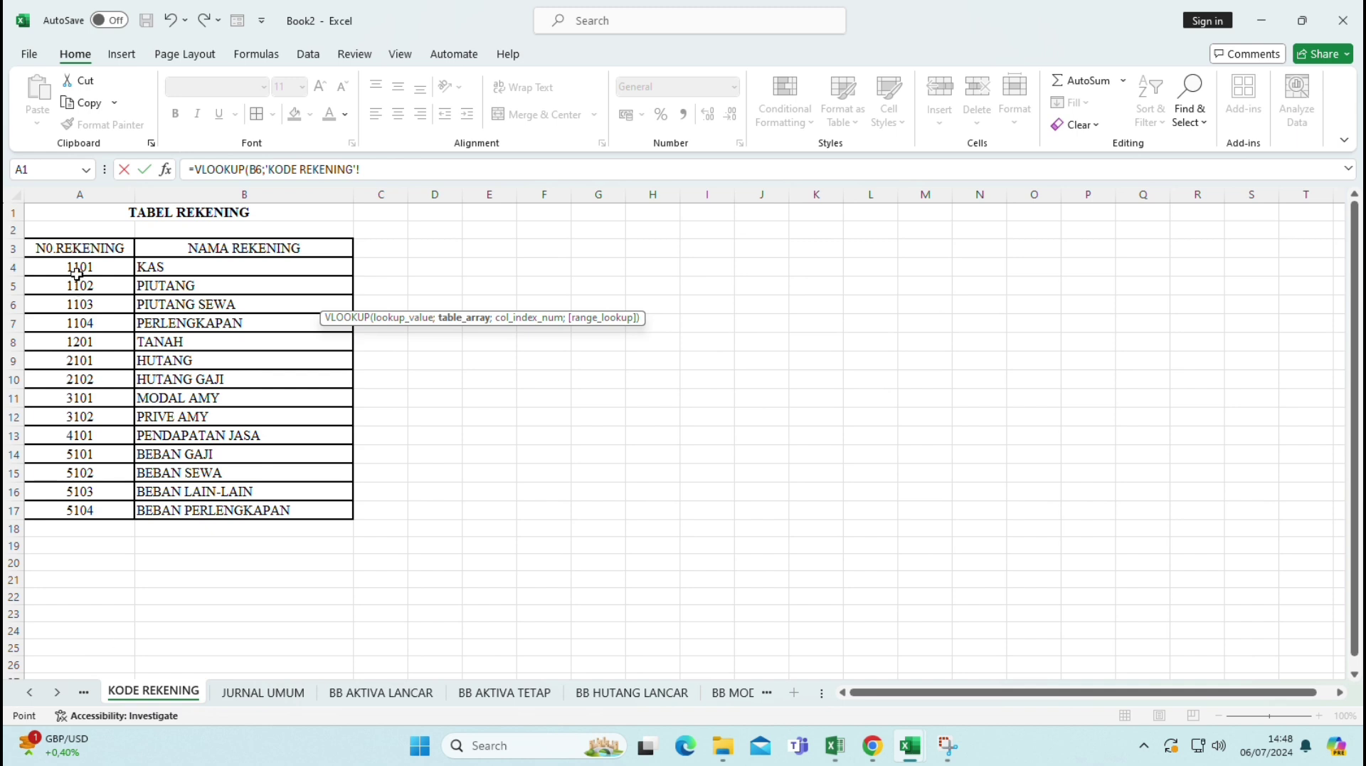
left_click_drag(77, 273, 216, 521)
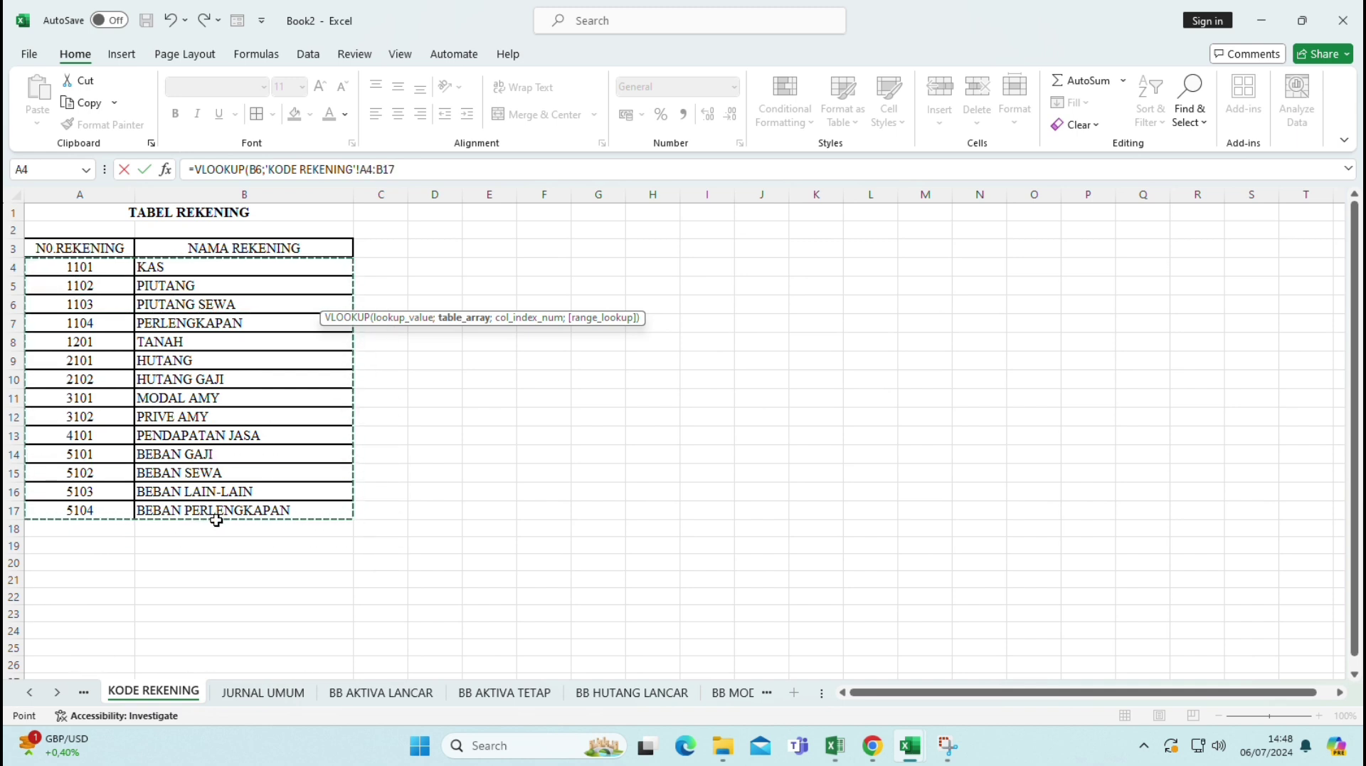
key("F4")
type(";")
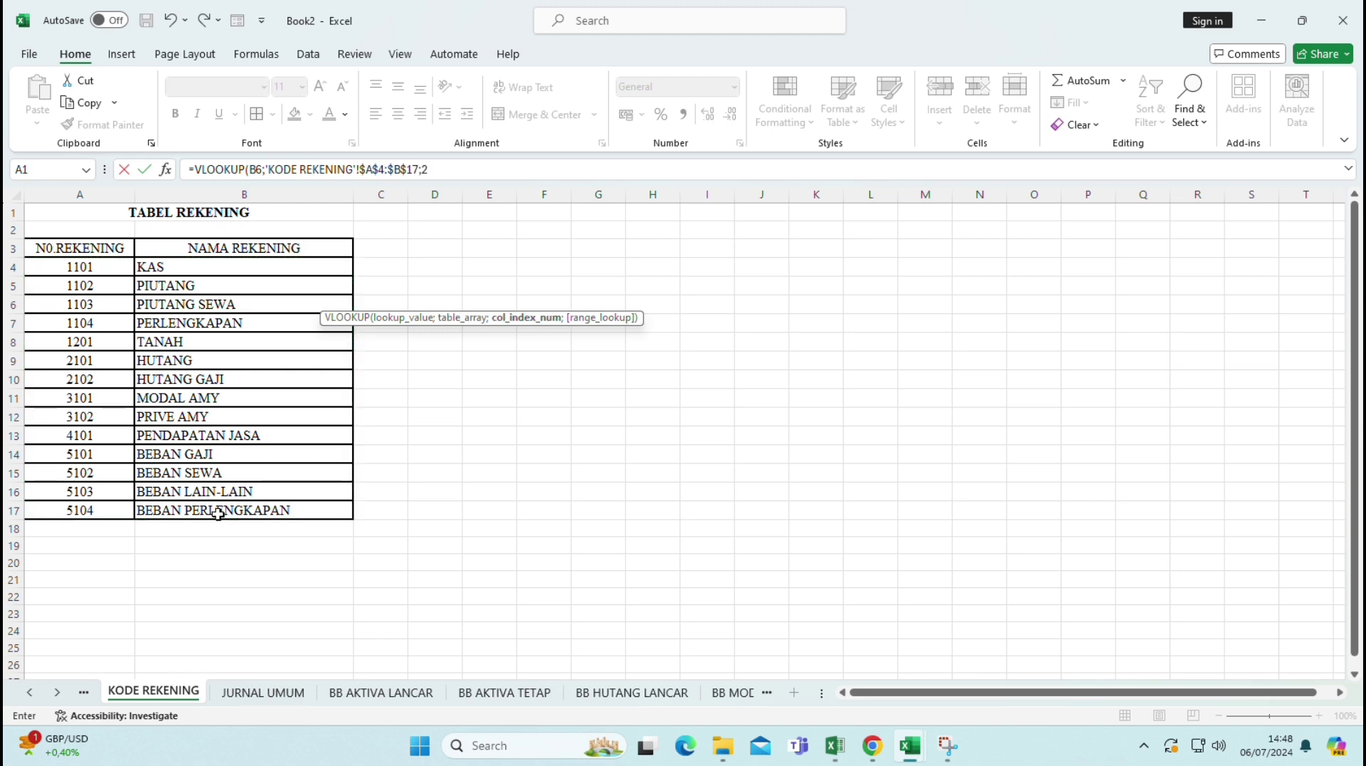
type("2")
key("Return")
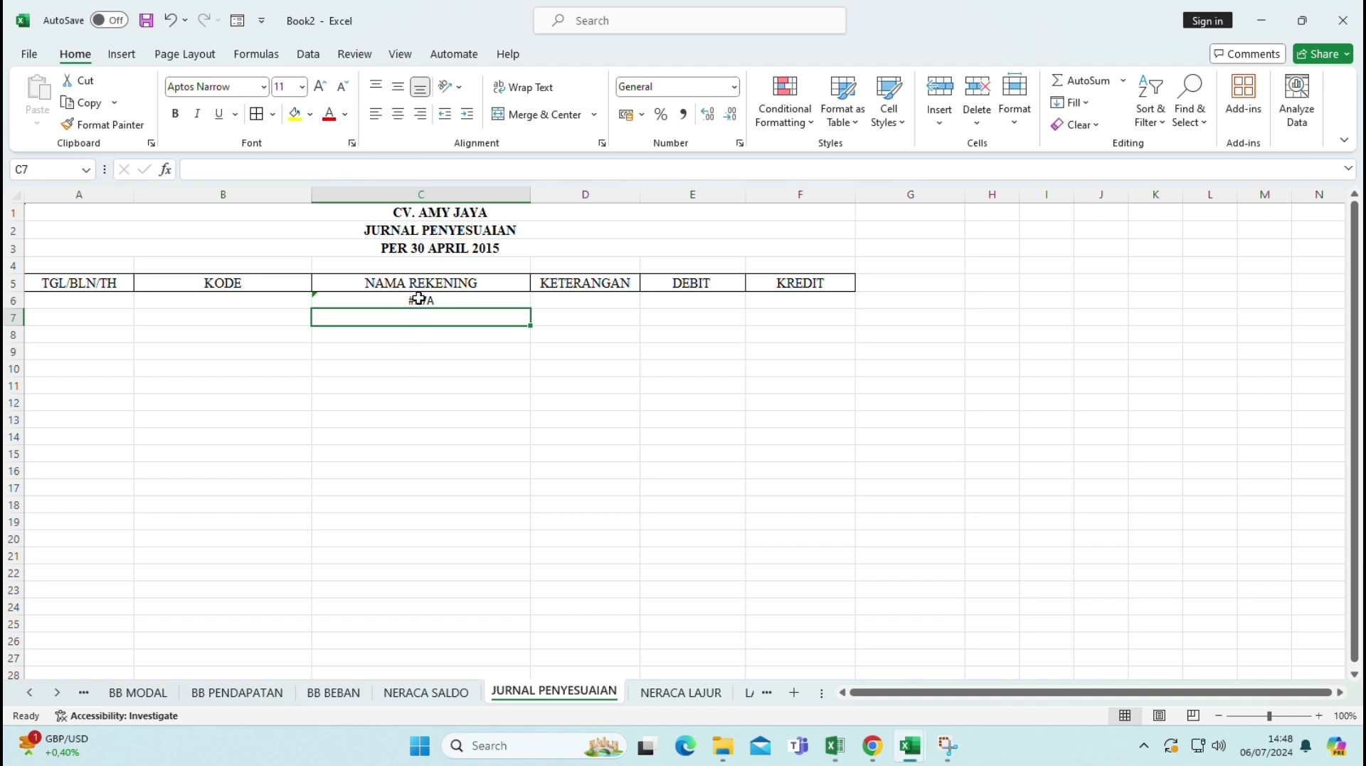
- Open a data entry form for headers A5:F5 and add a record: 30/04/2005, KODE 1102, KETERANGAN PIUTANG PENDAPATAN, DEBIT 500000
left_click_drag(67, 282, 802, 284)
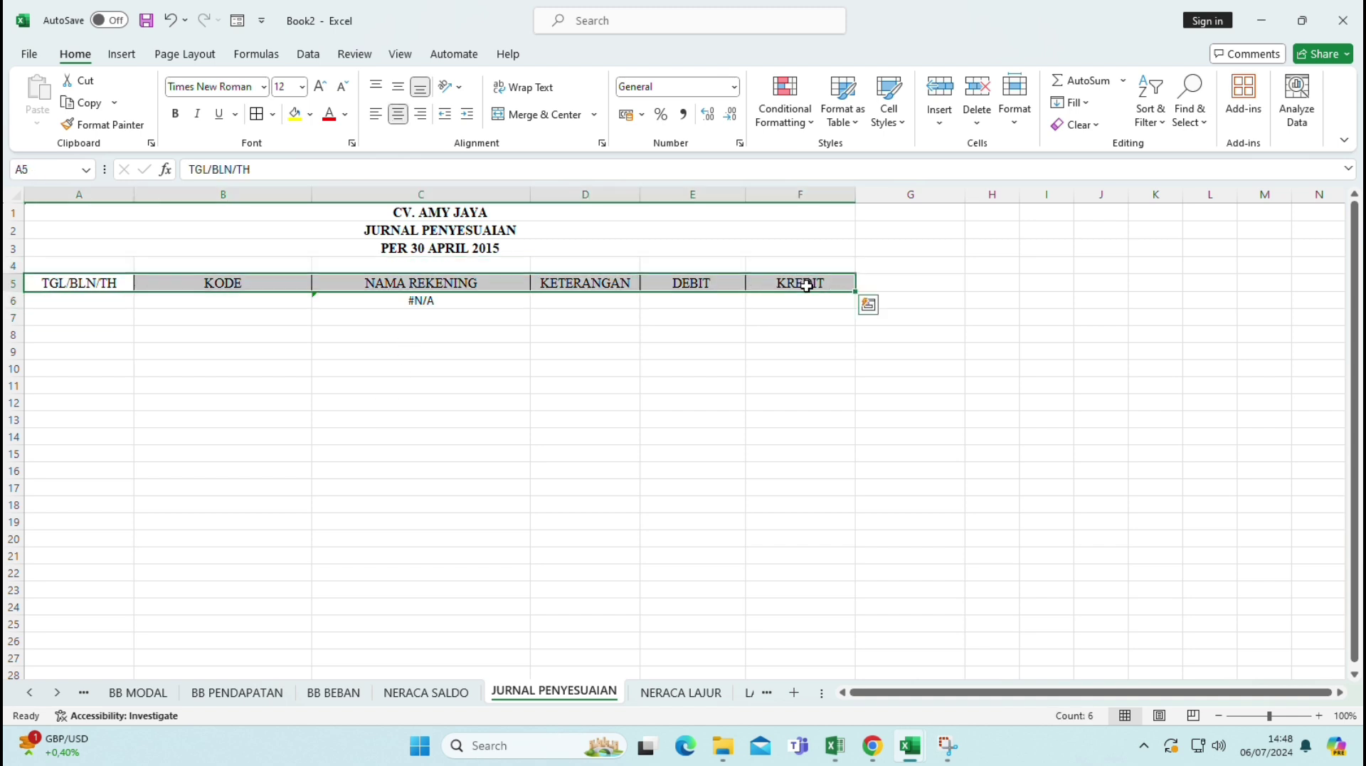
left_click(239, 22)
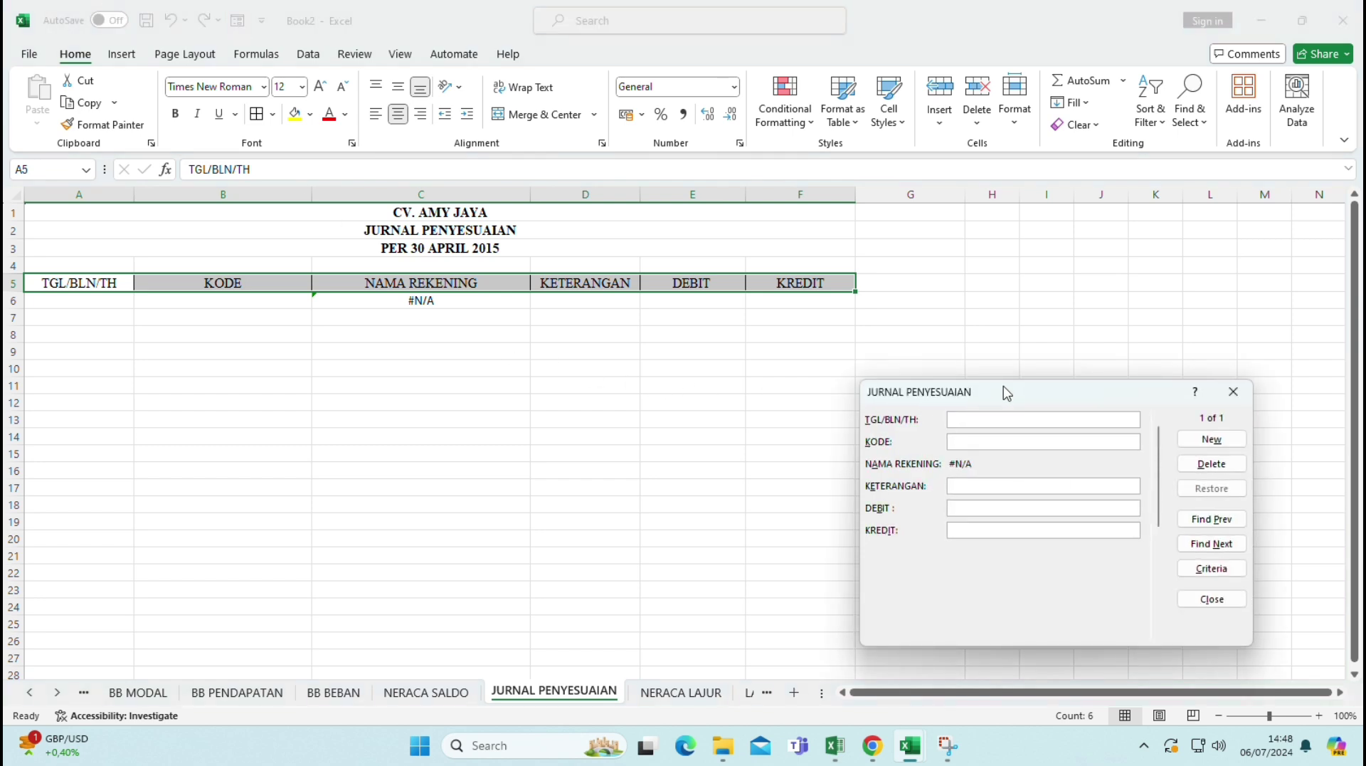
left_click_drag(1003, 387, 986, 409)
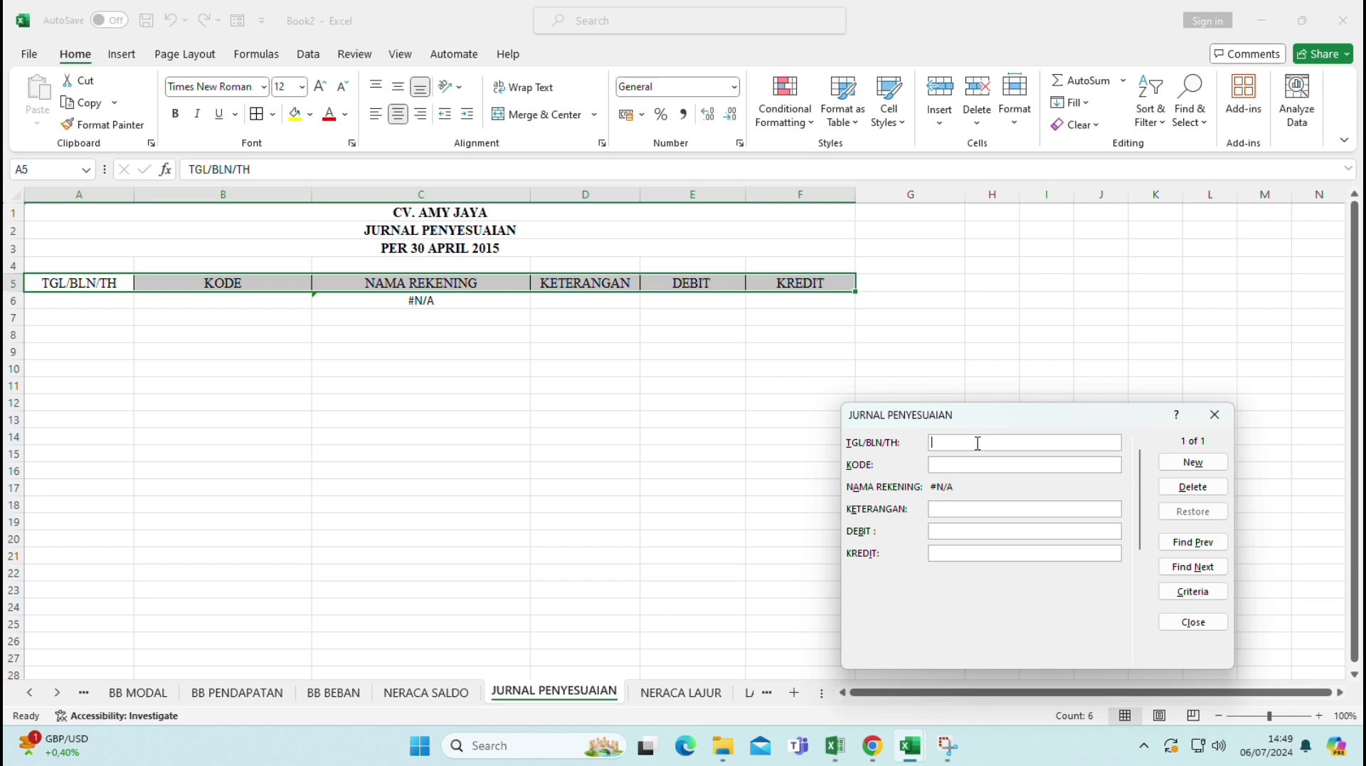
type("30/04/2005")
left_click(981, 464)
type("1102")
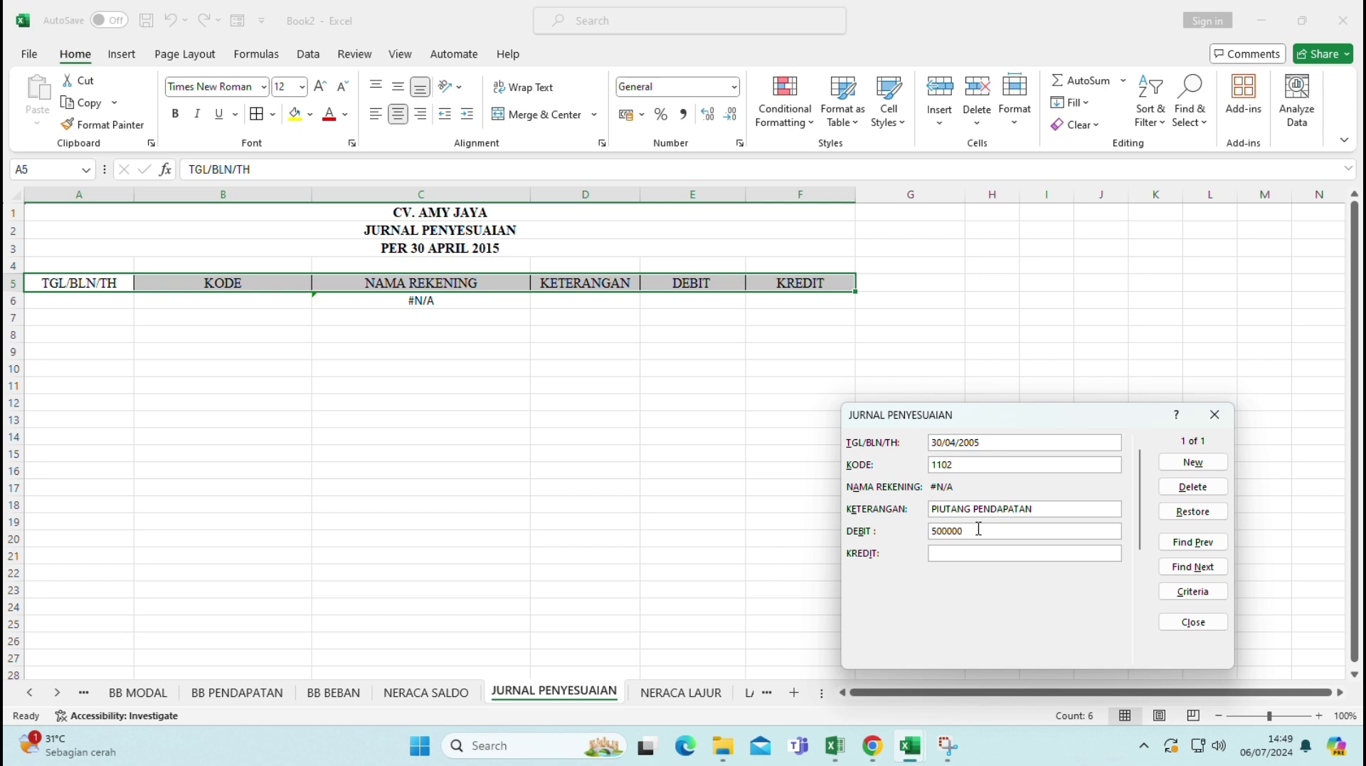
left_click(1212, 466)
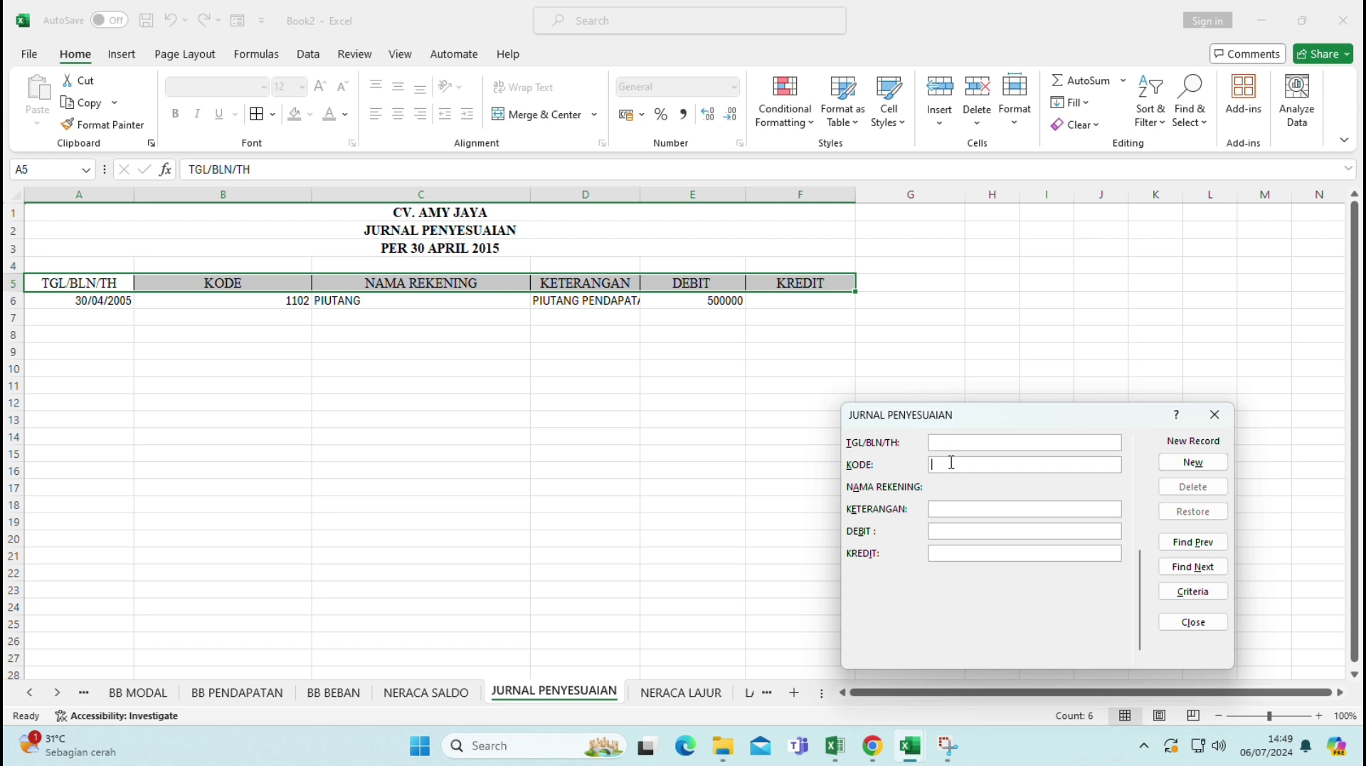
- Add a record with KODE 4101 and KREDIT 500000, close the form, and widen the KETERANGAN column to fit its text
type("4101")
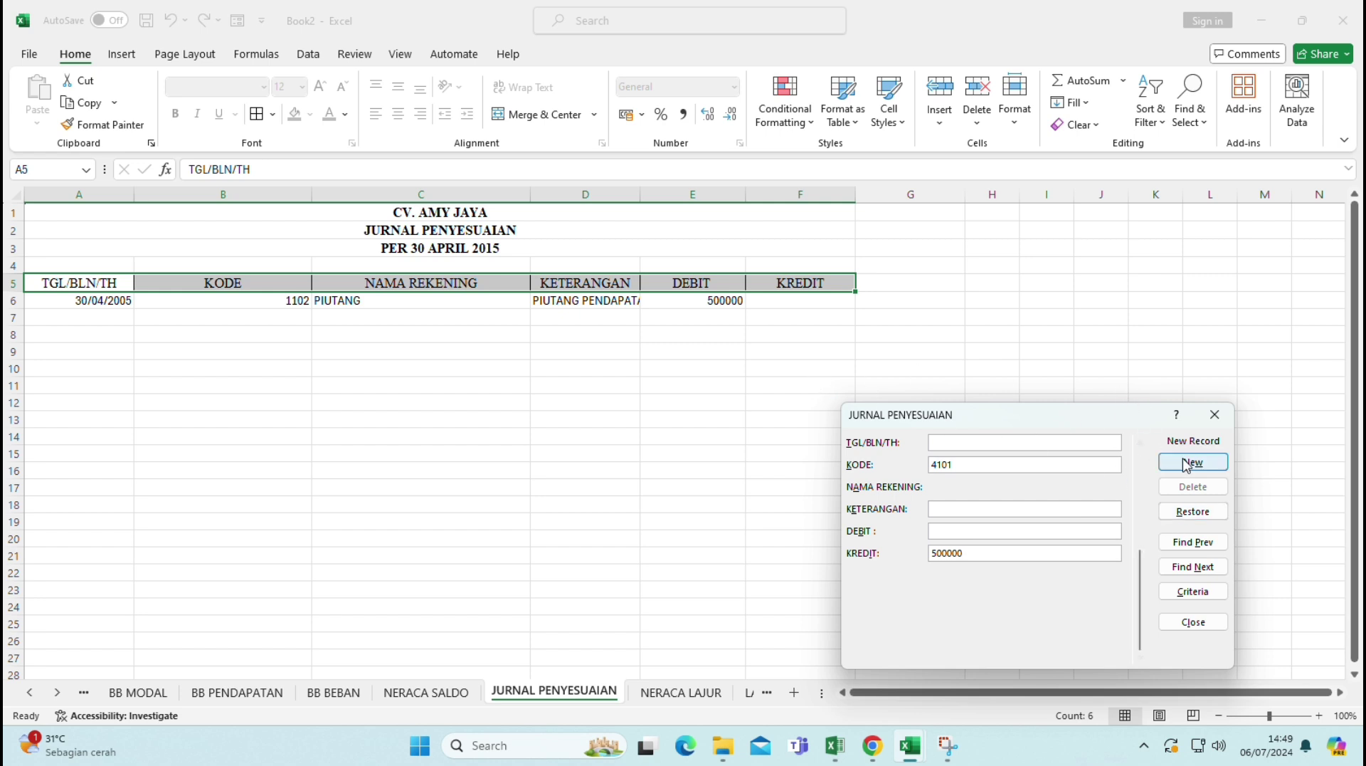
left_click(1194, 622)
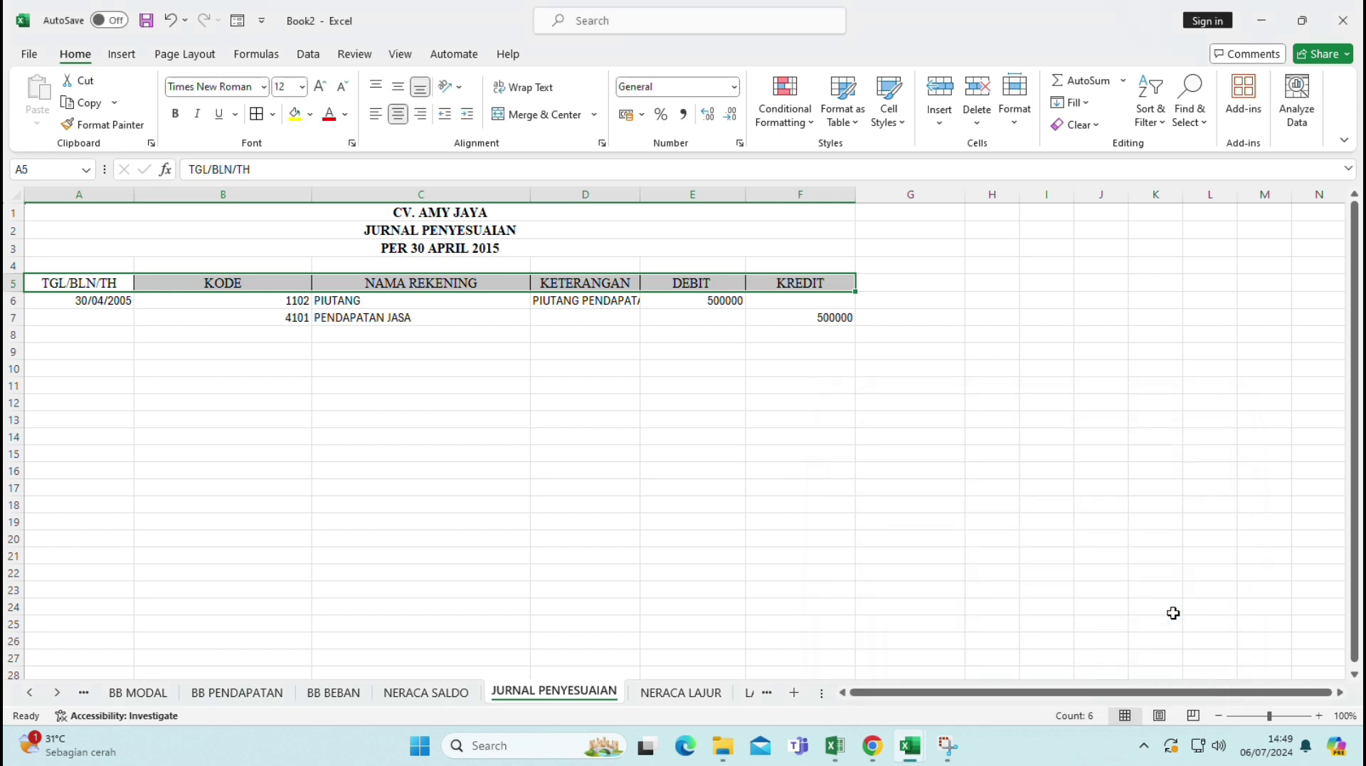
left_click_drag(637, 188, 742, 193)
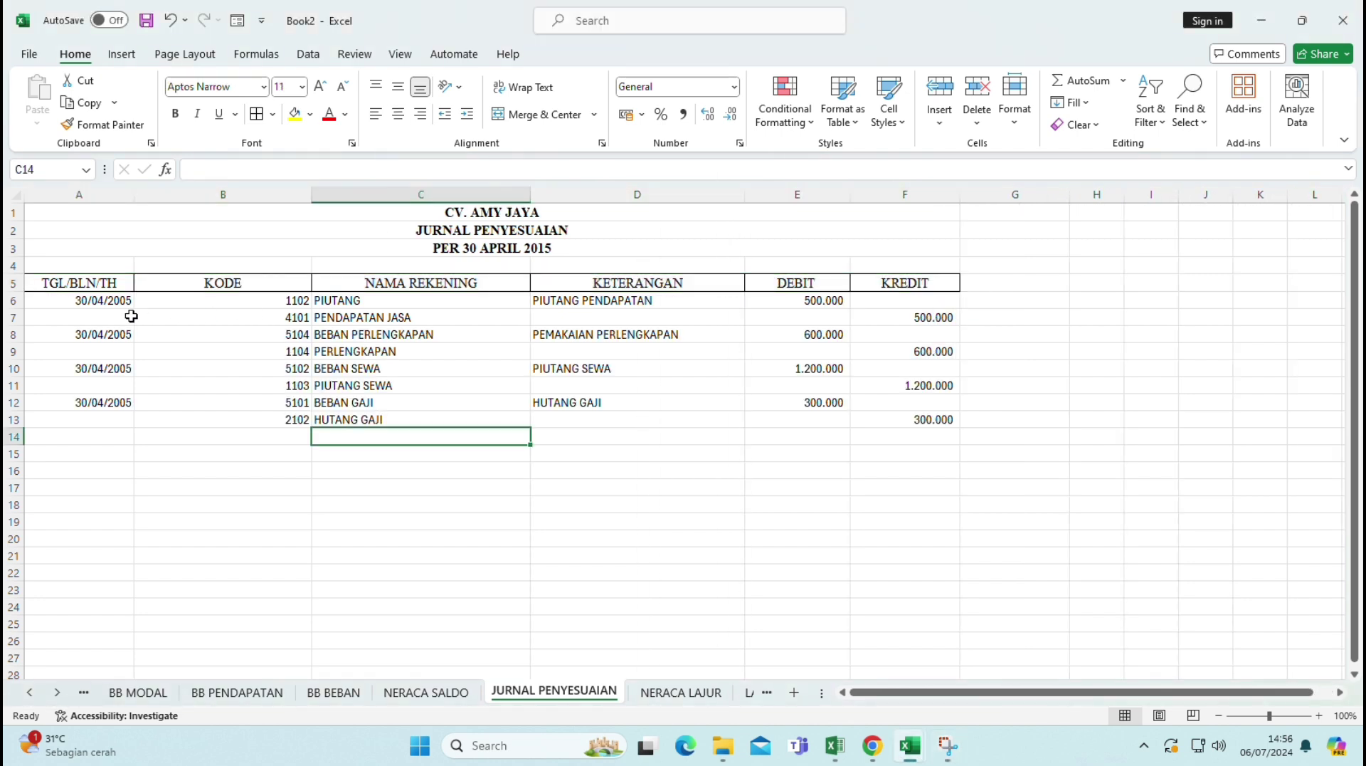
- Apply all borders to the journal rows A6:F14 and merge A14:D14 in the total row
left_click(66, 298)
double_click(66, 299)
left_click_drag(66, 299, 261, 332)
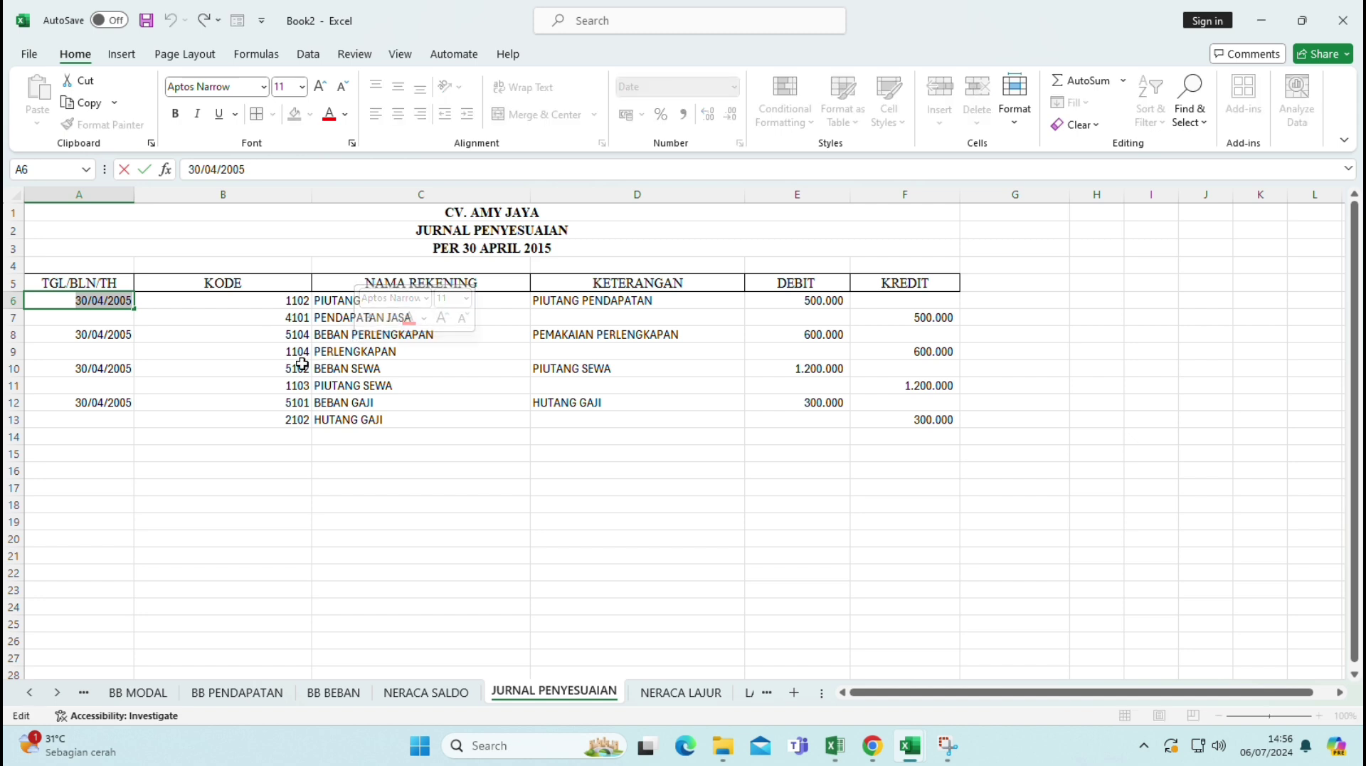
left_click(232, 365)
left_click_drag(64, 295, 922, 438)
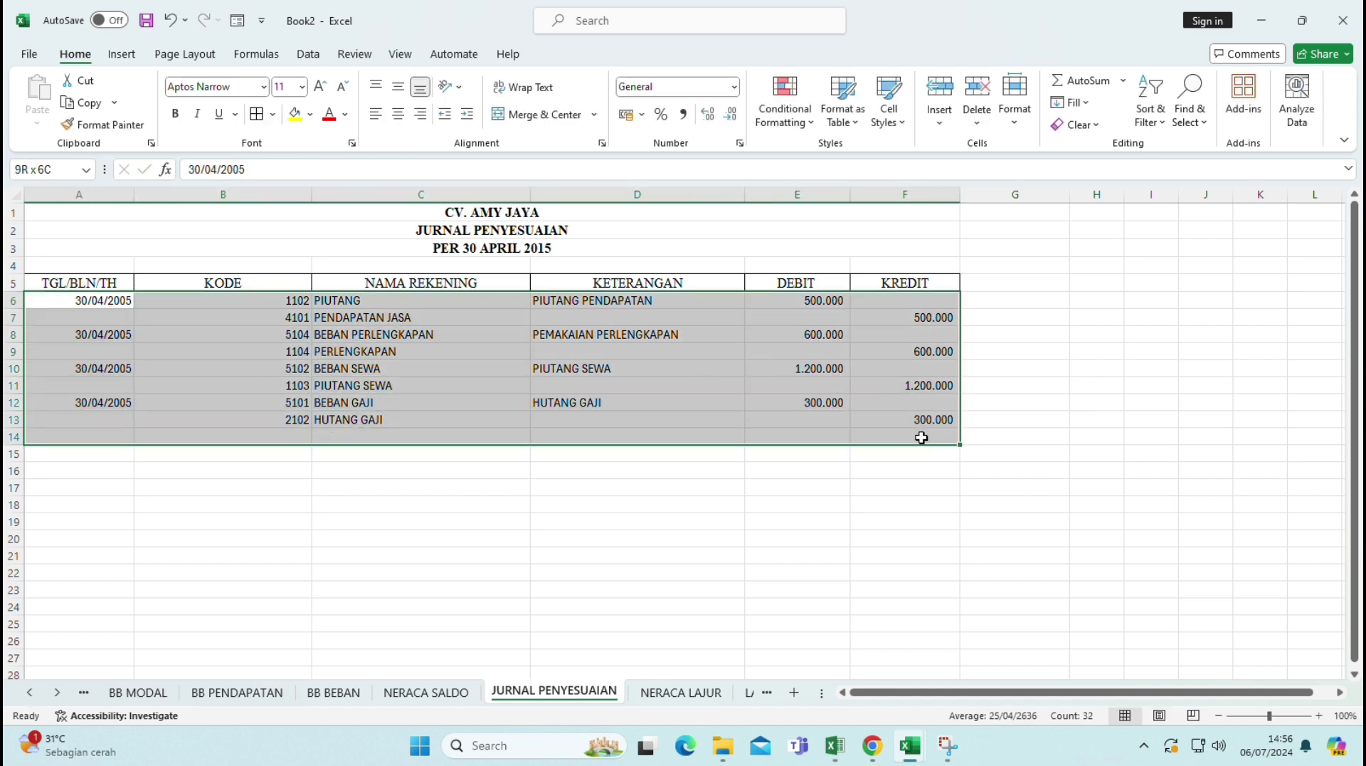
left_click(256, 114)
left_click_drag(481, 485, 484, 505)
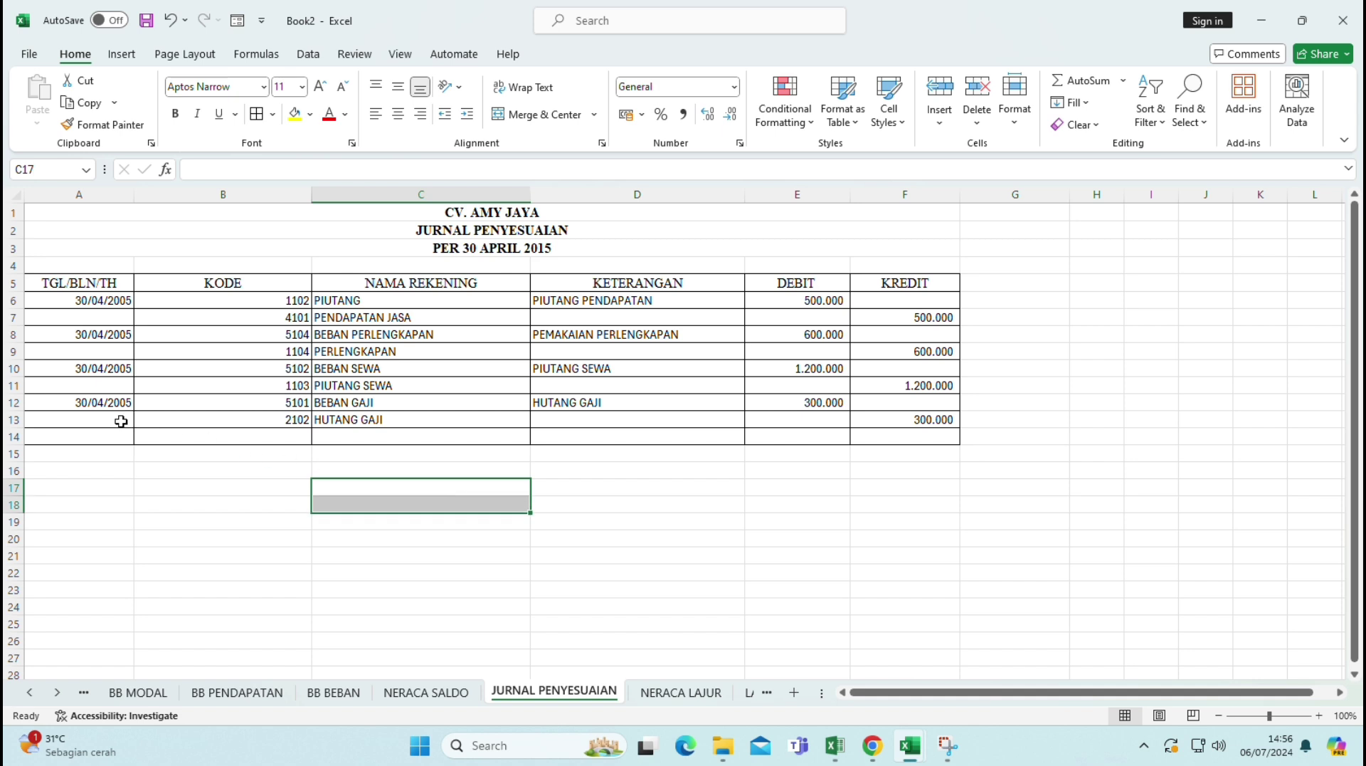
left_click_drag(118, 436, 720, 442)
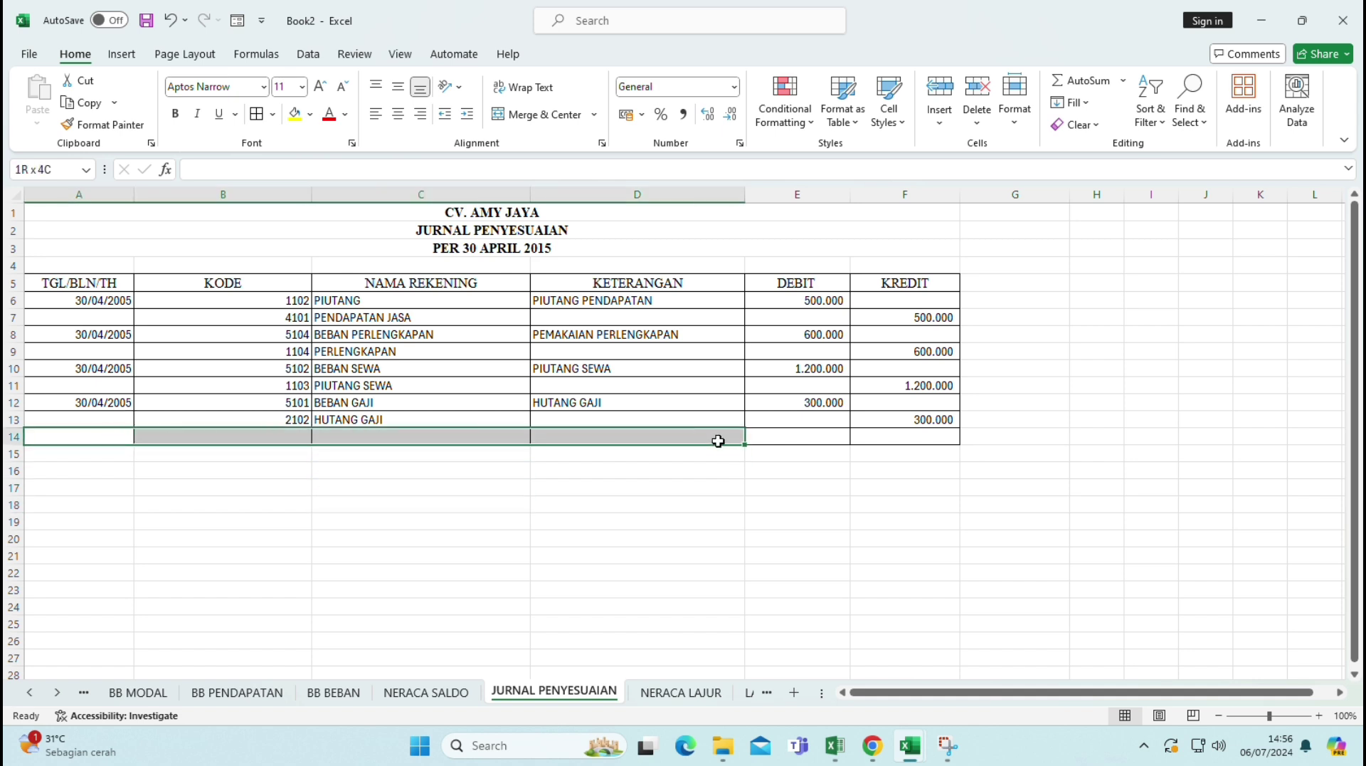
left_click(541, 115)
left_click(797, 437)
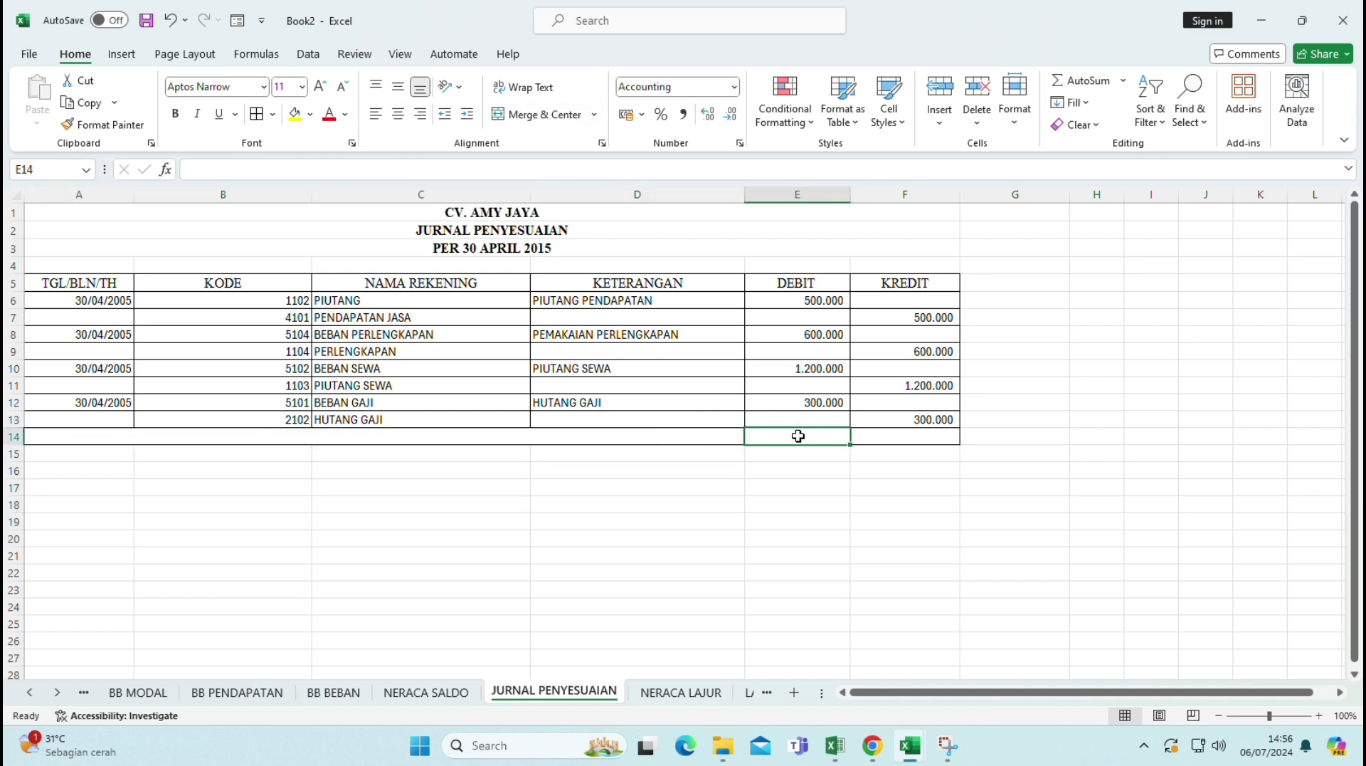
type("=S")
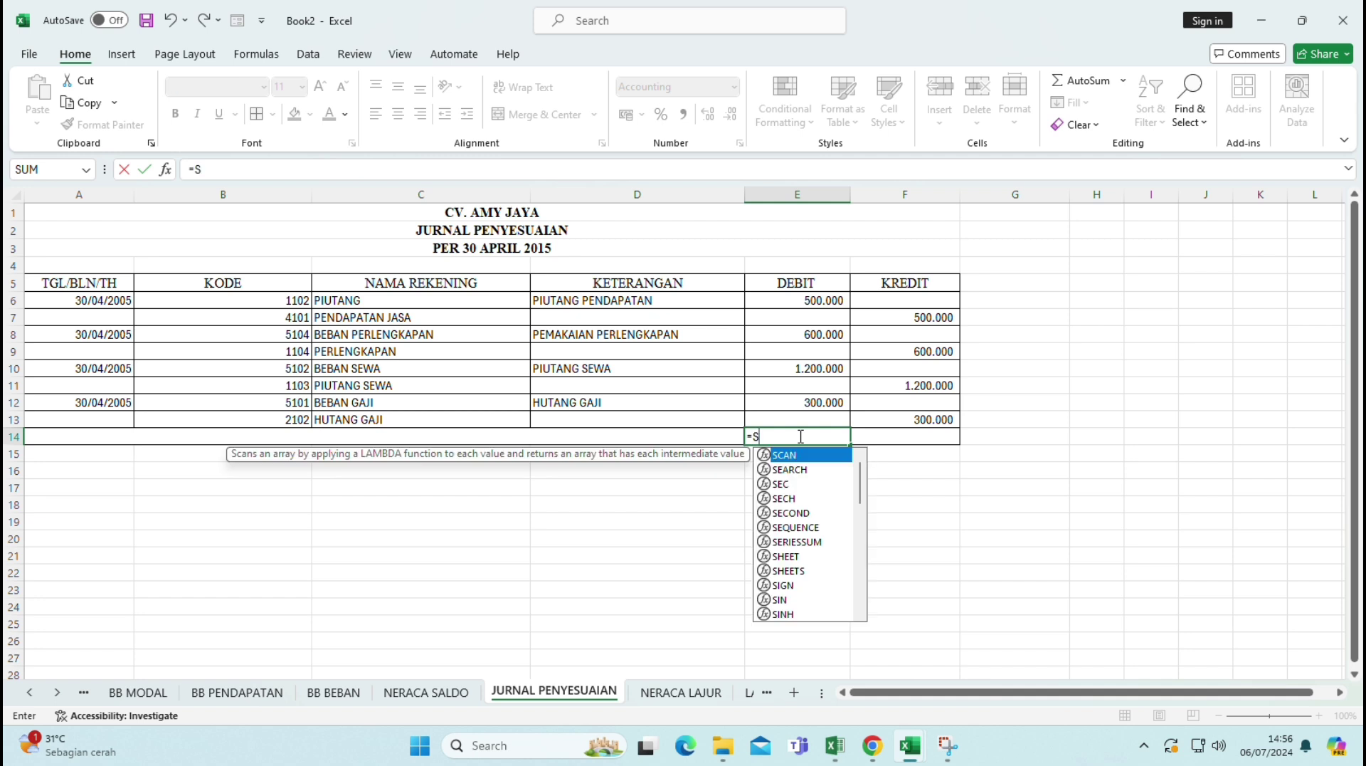
type("U")
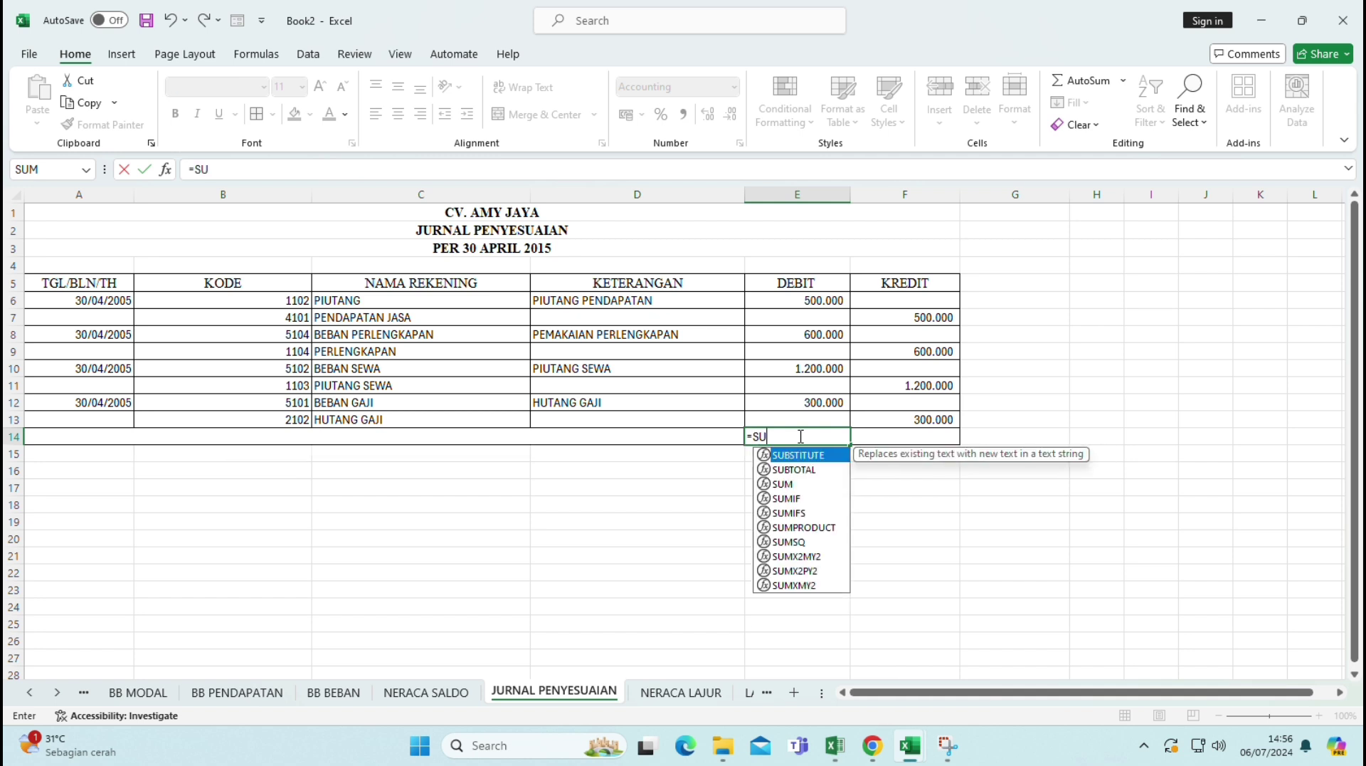
left_click(790, 484)
left_click_drag(827, 295, 818, 422)
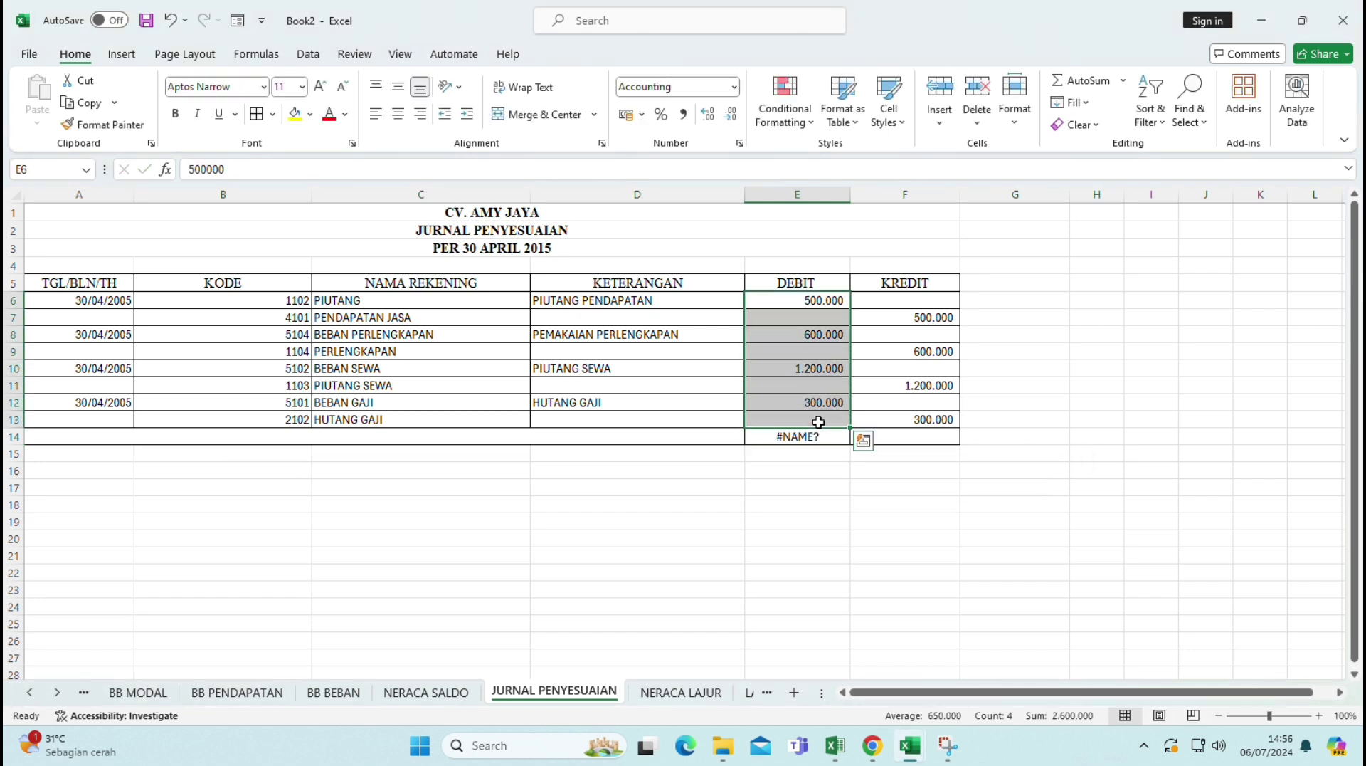
- Replace the content of E14 with a SUM of E6:E13 to total the DEBIT column
left_click(832, 438)
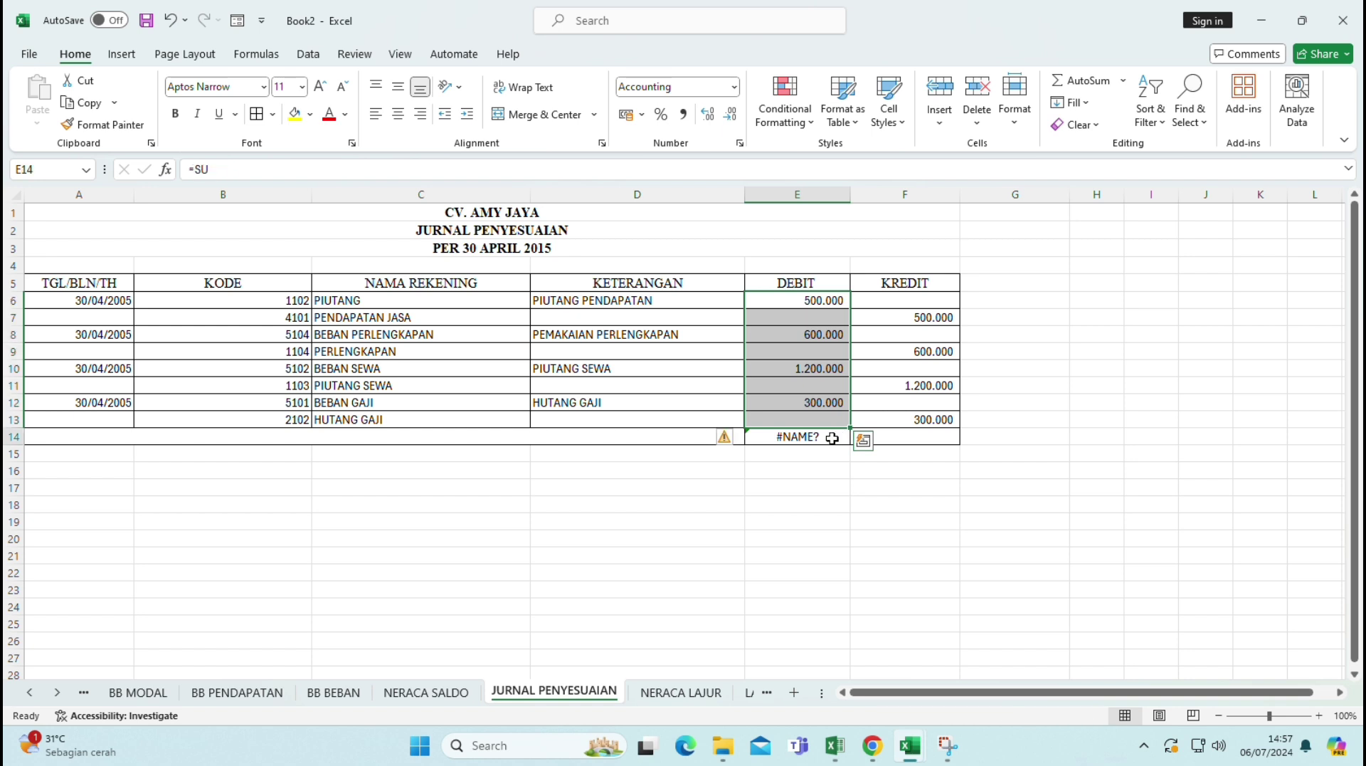
key("BackSpace")
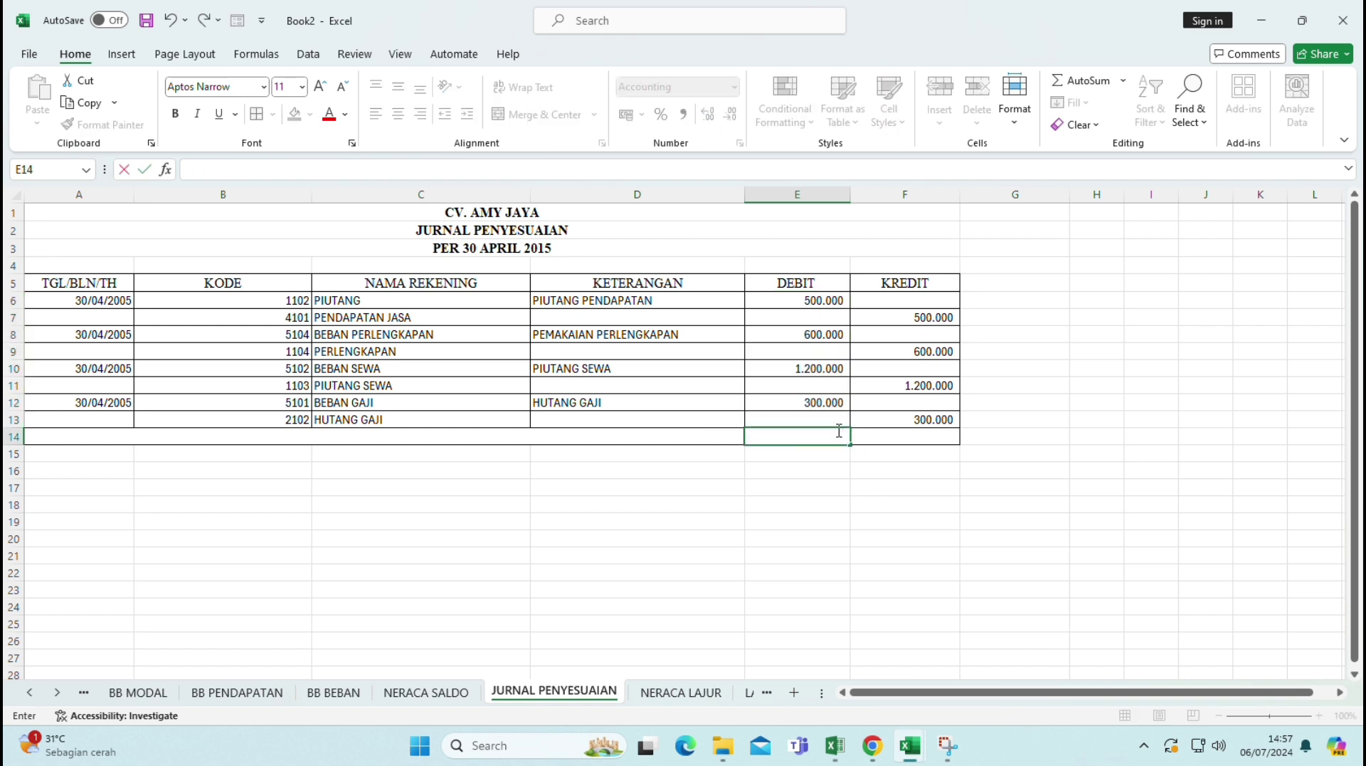
type("=SUM")
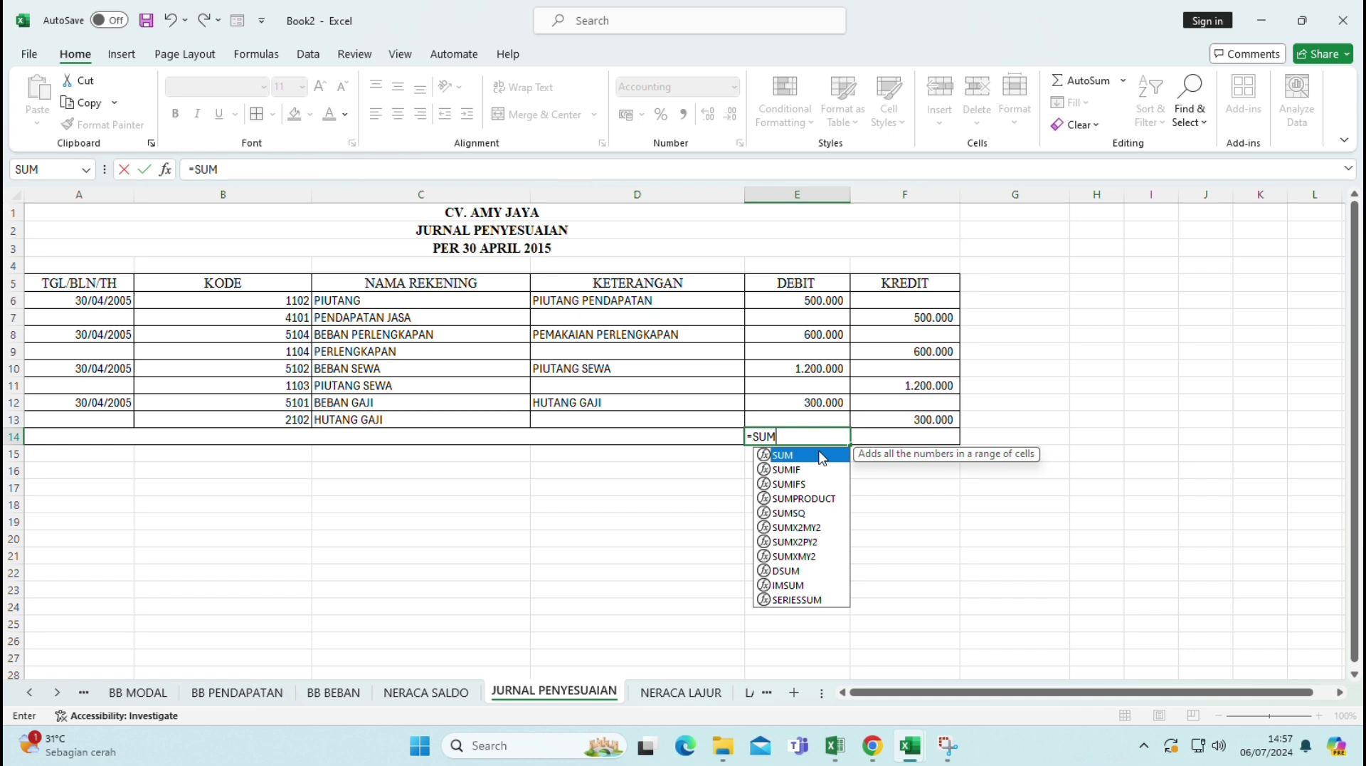
double_click(822, 458)
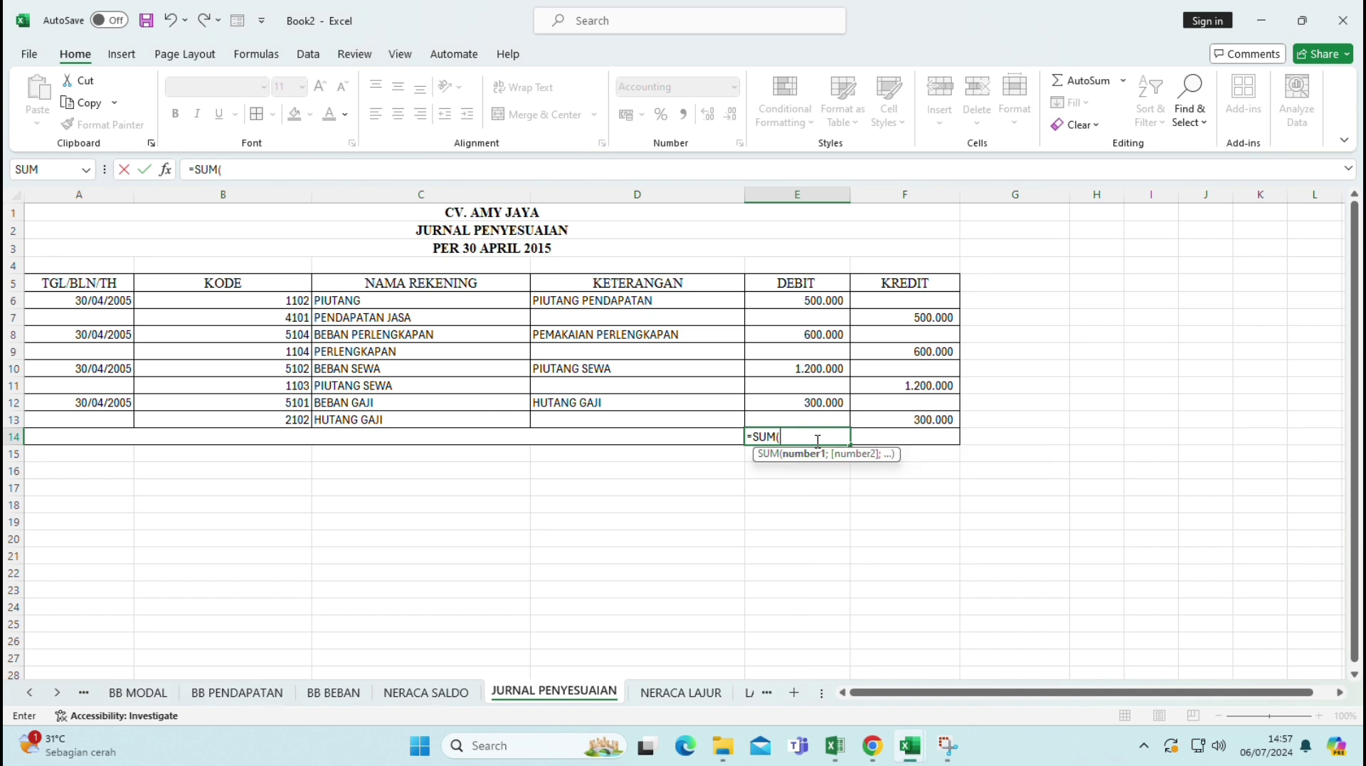
left_click_drag(815, 297, 817, 419)
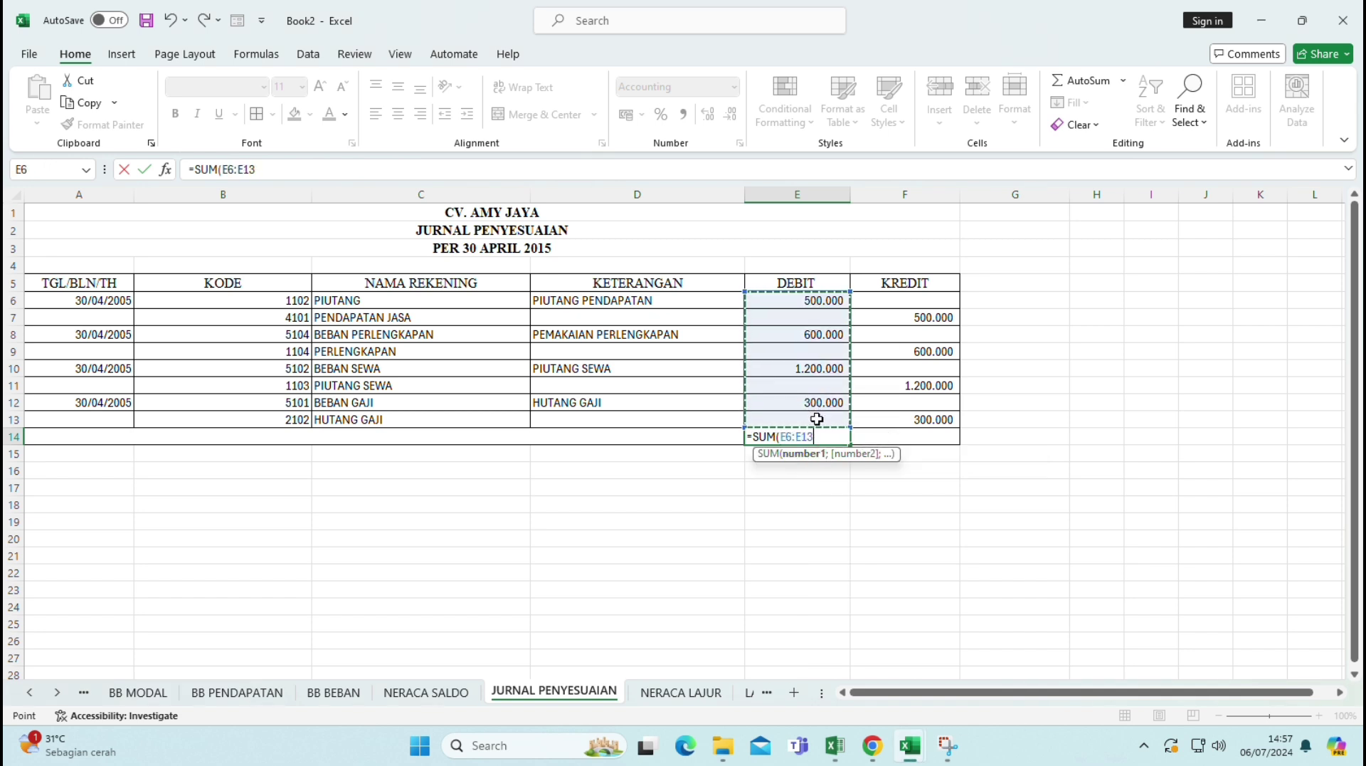
key("Return")
- Total the KREDIT column in F14 with a SUM of F6:F13
left_click(870, 438)
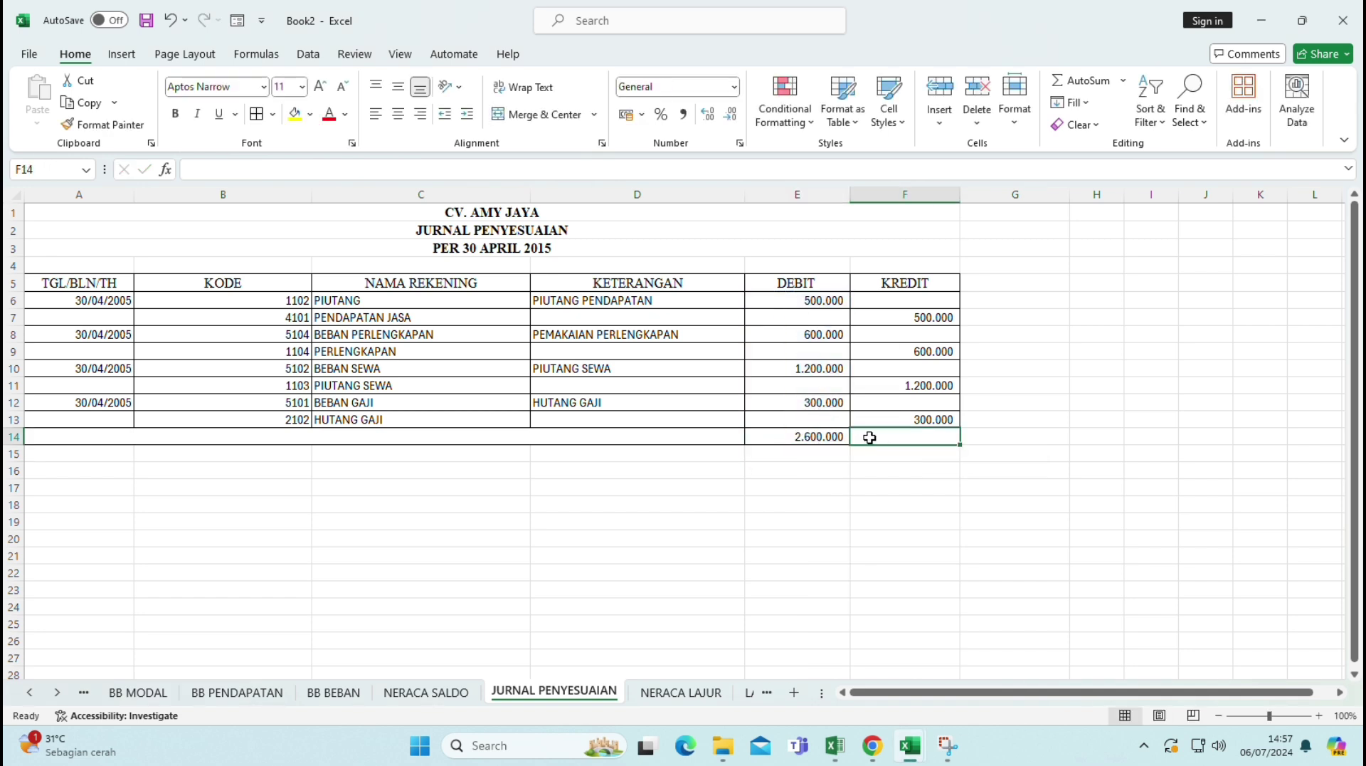
type("=SUM")
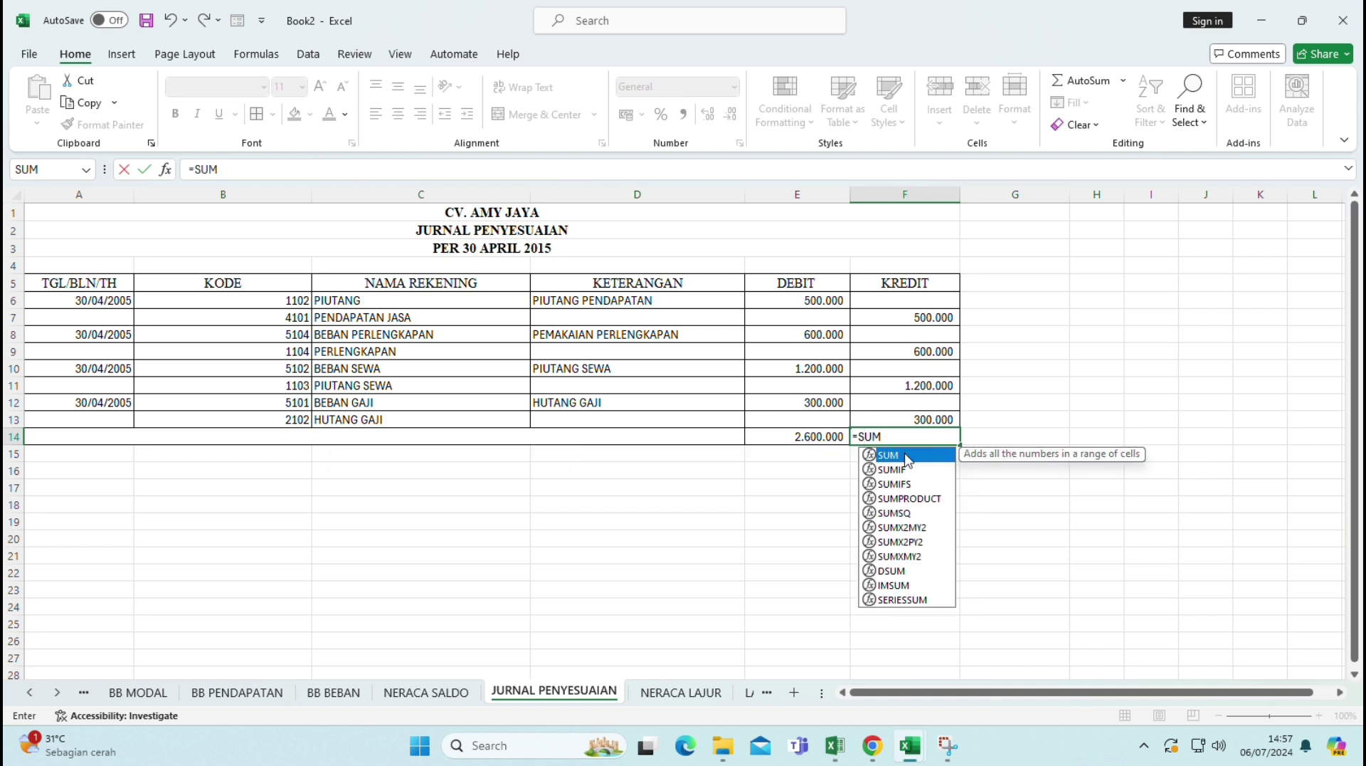
double_click(906, 459)
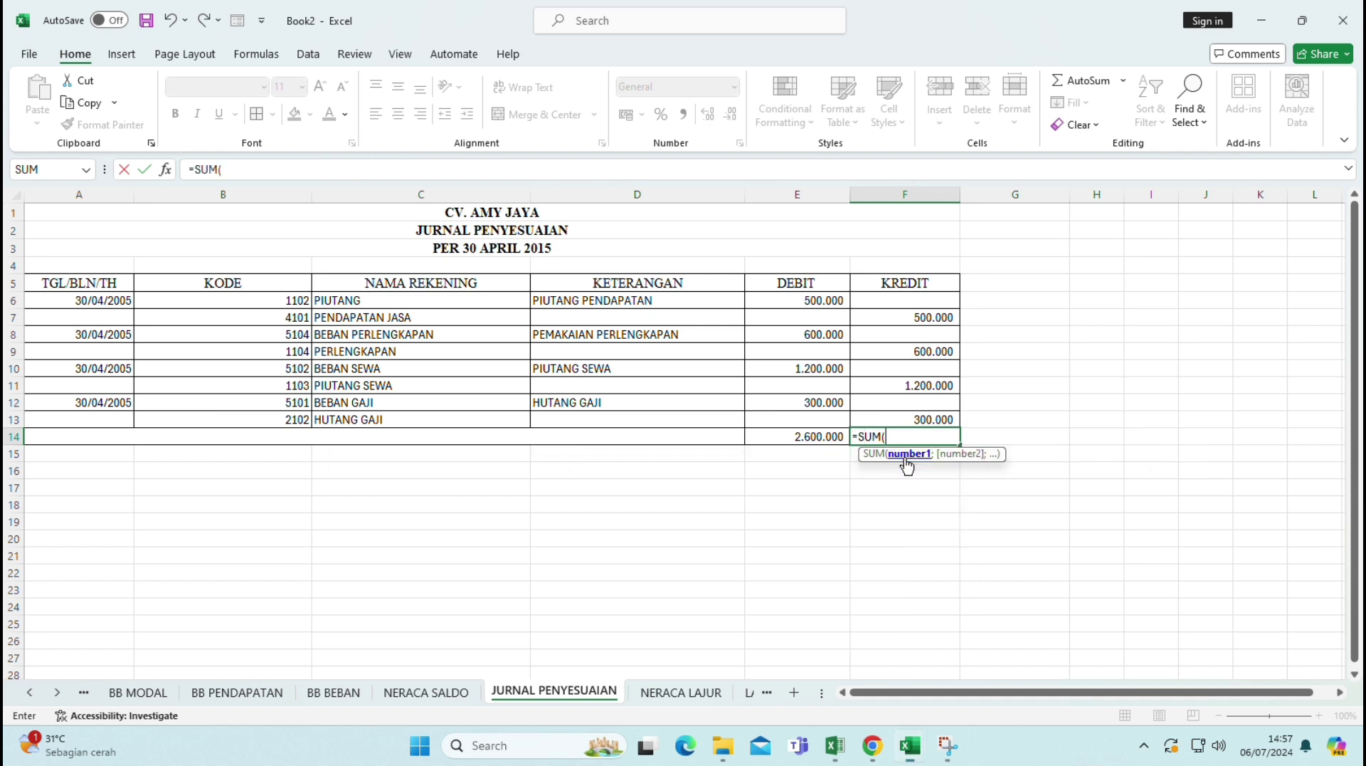
left_click_drag(894, 302, 892, 417)
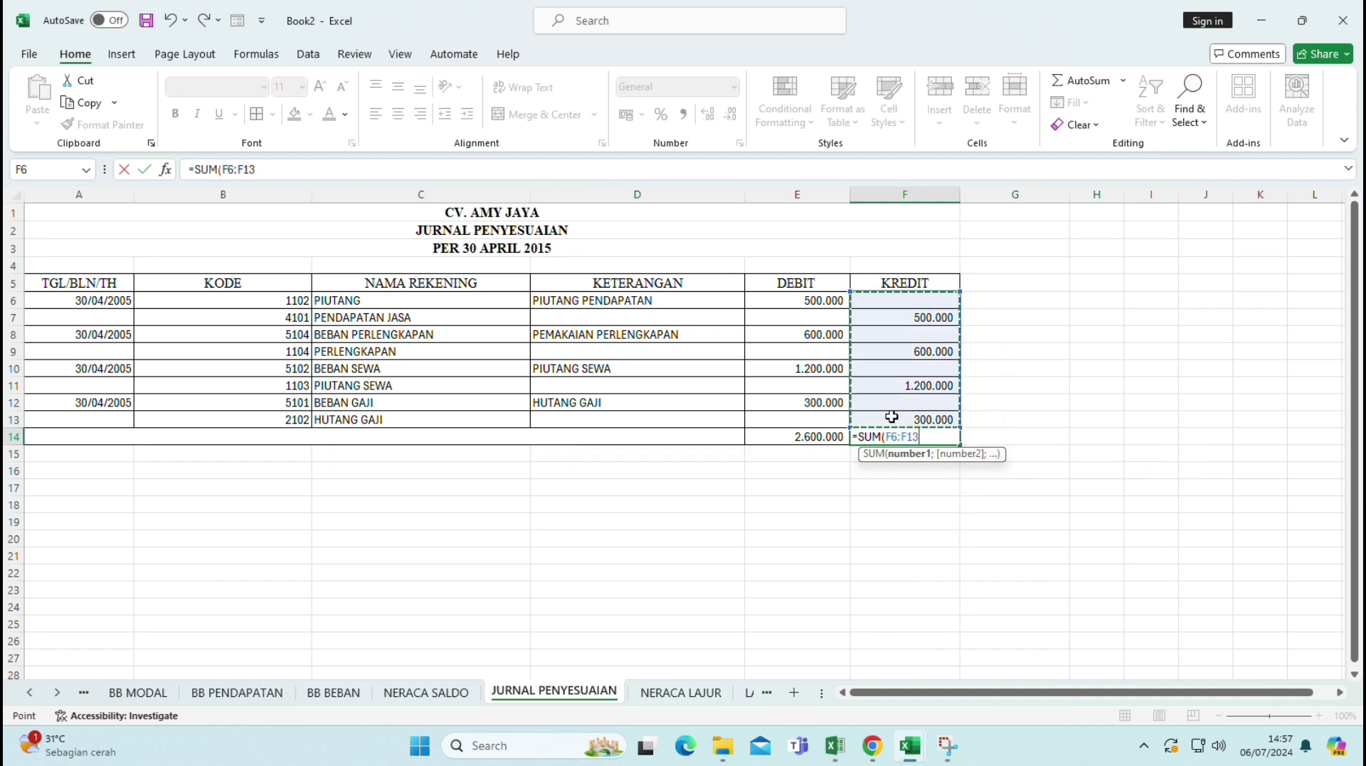
key("Return")
left_click(1045, 460)
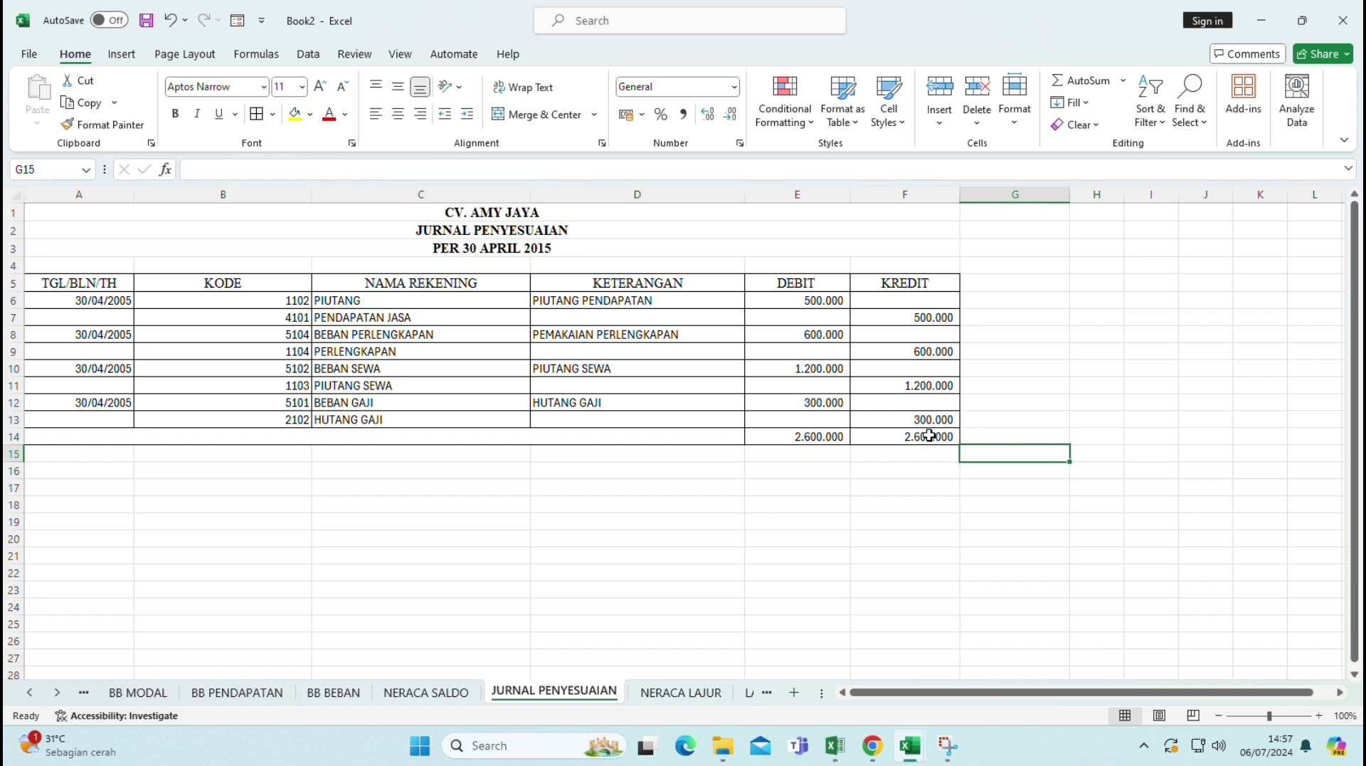
left_click(994, 421)
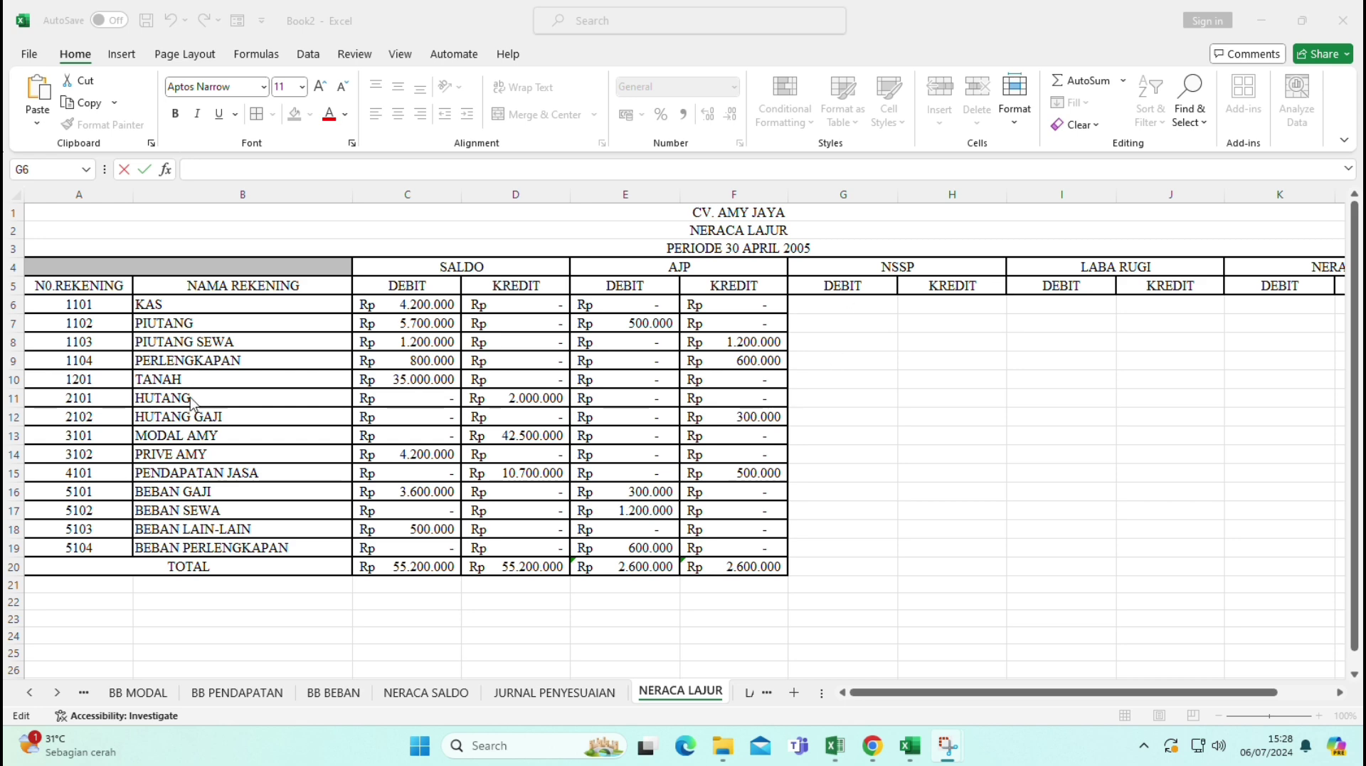
- Examine the KAS debit formula in C6 on the NERACA LAJUR sheet, and the DEBIT and KREDIT totals on NERACA SALDO
left_click(413, 309)
left_click(83, 695)
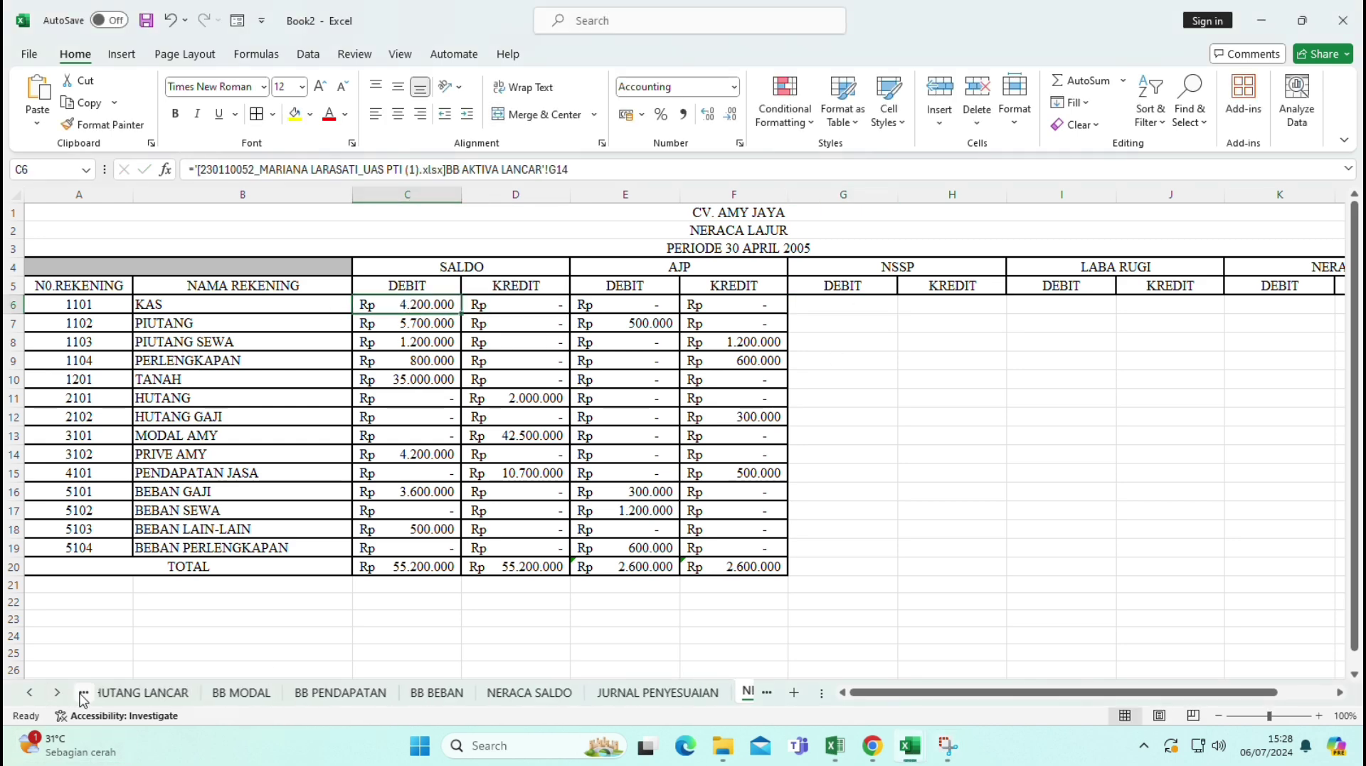
left_click(83, 694)
left_click(84, 694)
left_click(83, 695)
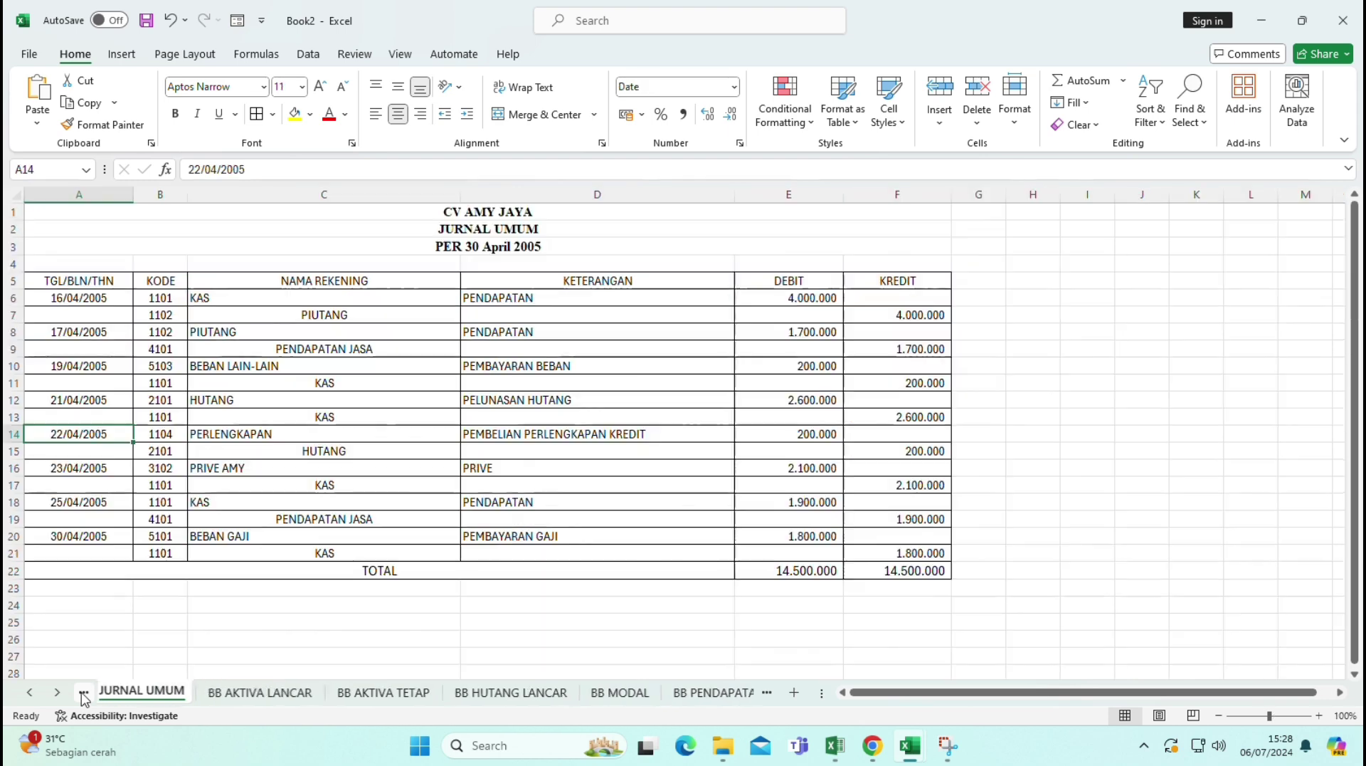
left_click(767, 693)
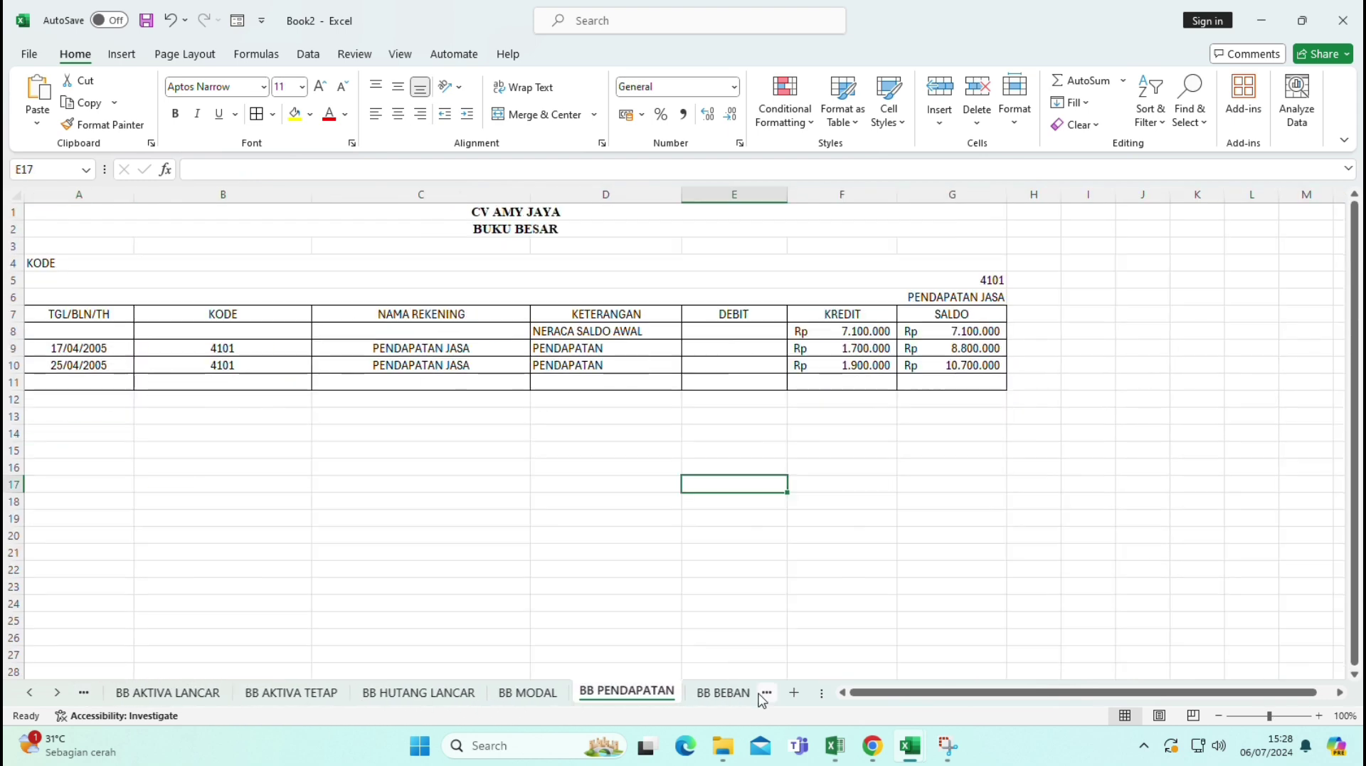
left_click(766, 692)
left_click(721, 701)
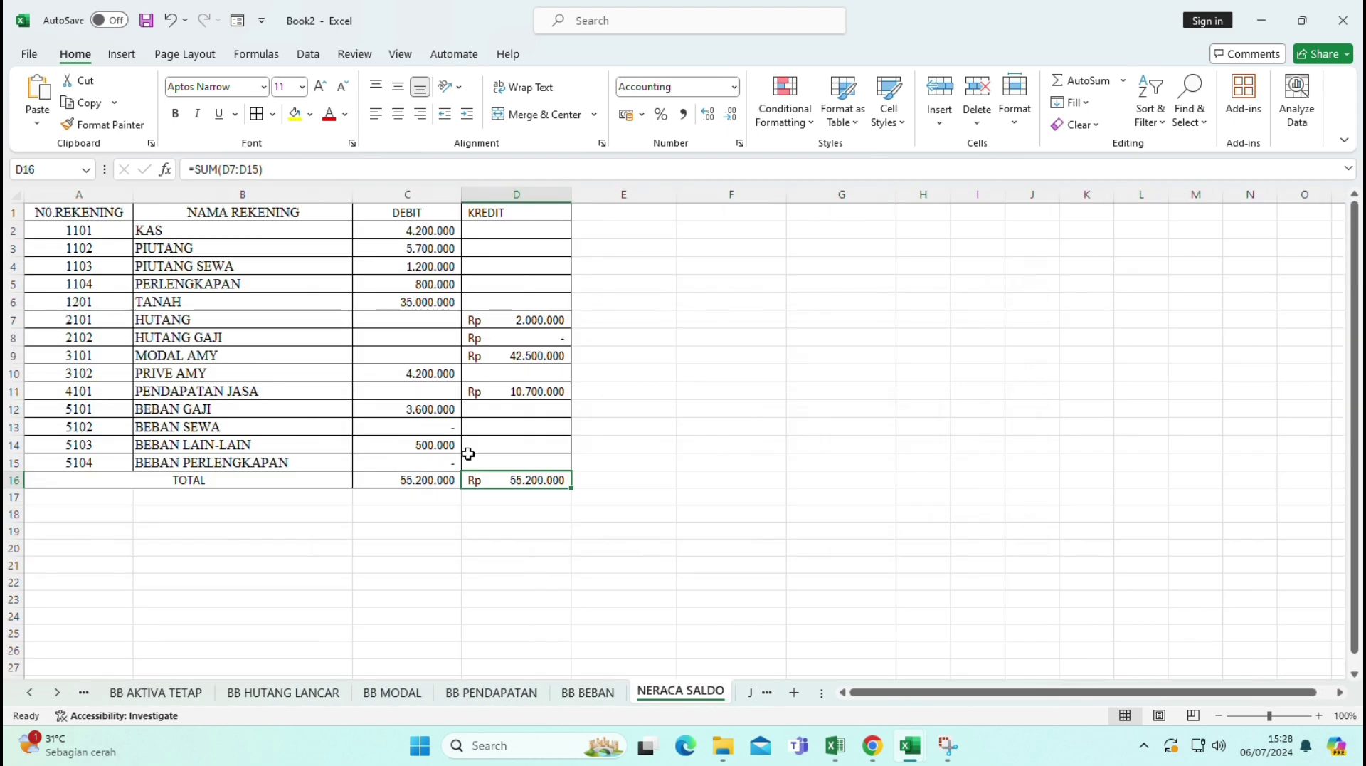
left_click(437, 480)
left_click(518, 480)
- Compare the JURNAL PENYESUAIAN sheet with the AJP columns on the NERACA LAJUR sheet
left_click(767, 692)
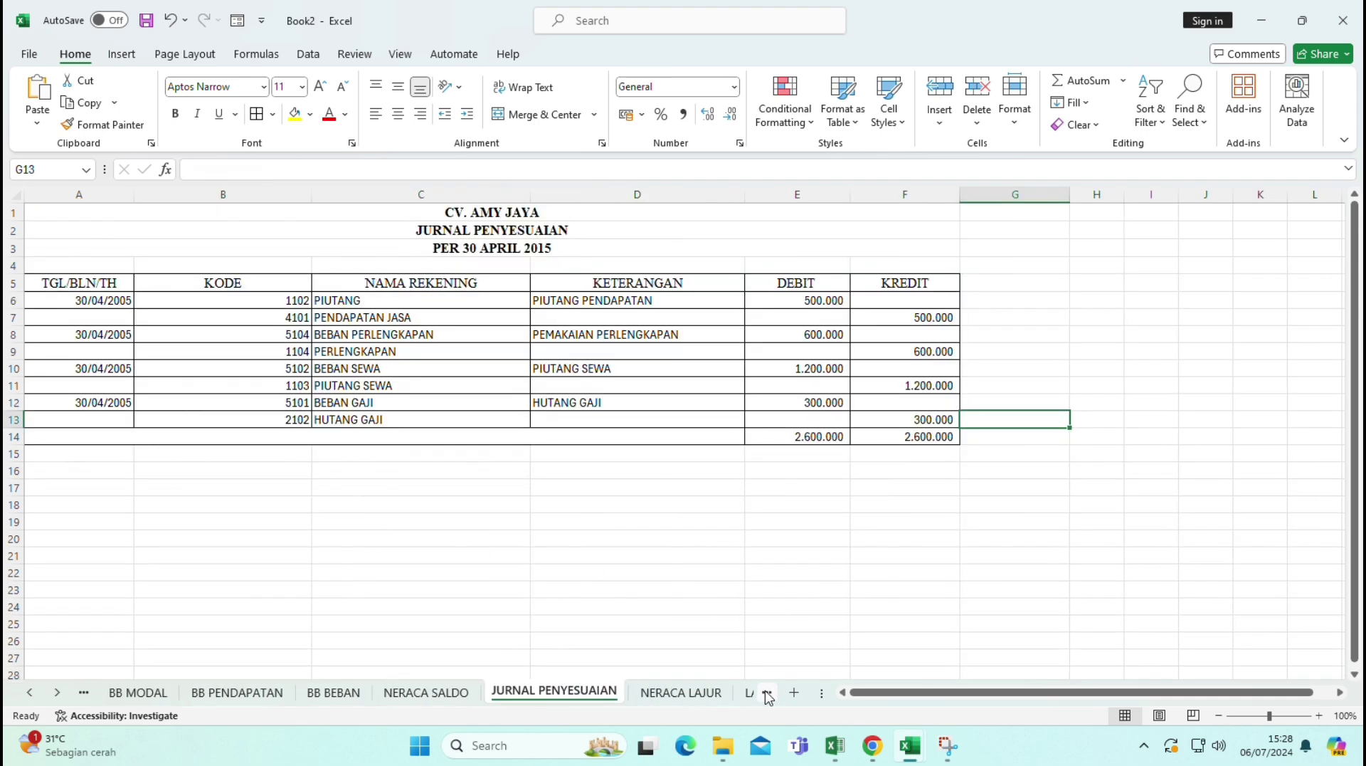
left_click(767, 692)
left_click(507, 691)
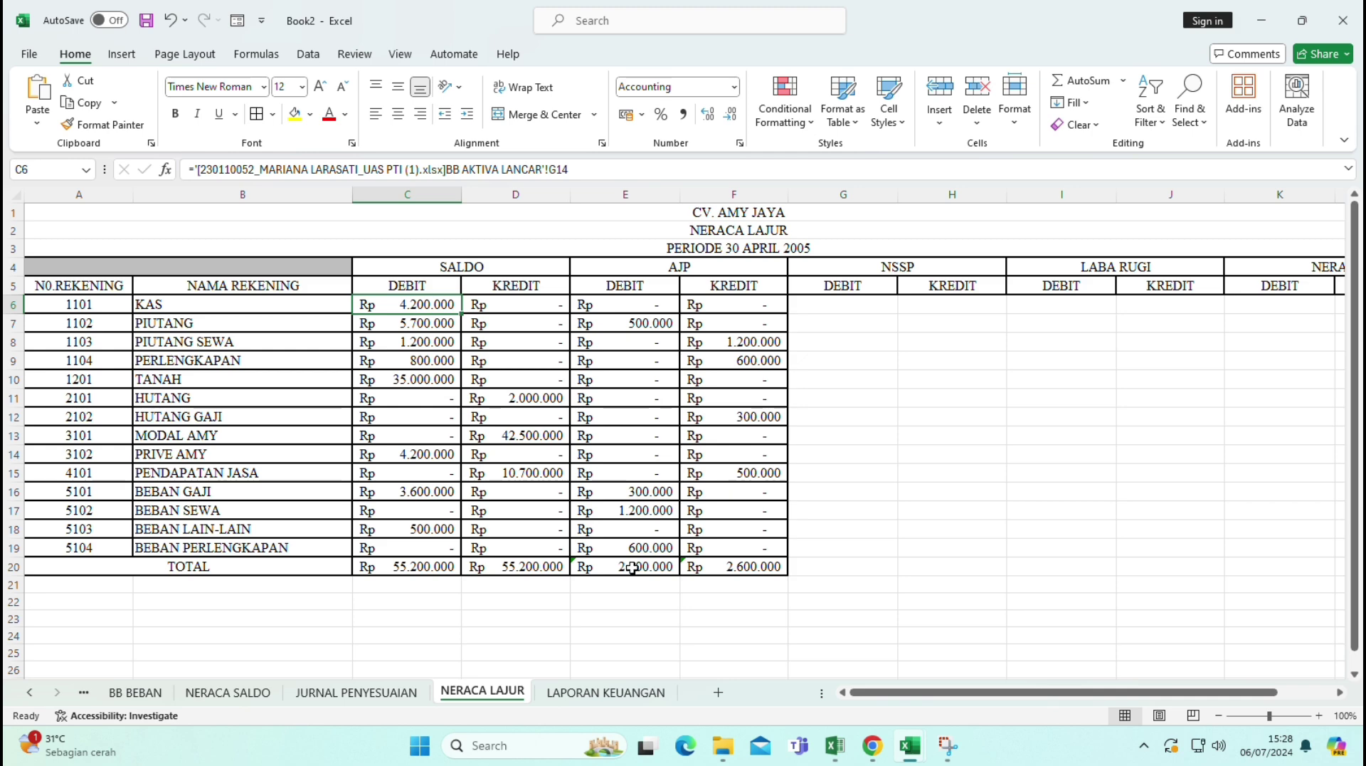
left_click(380, 696)
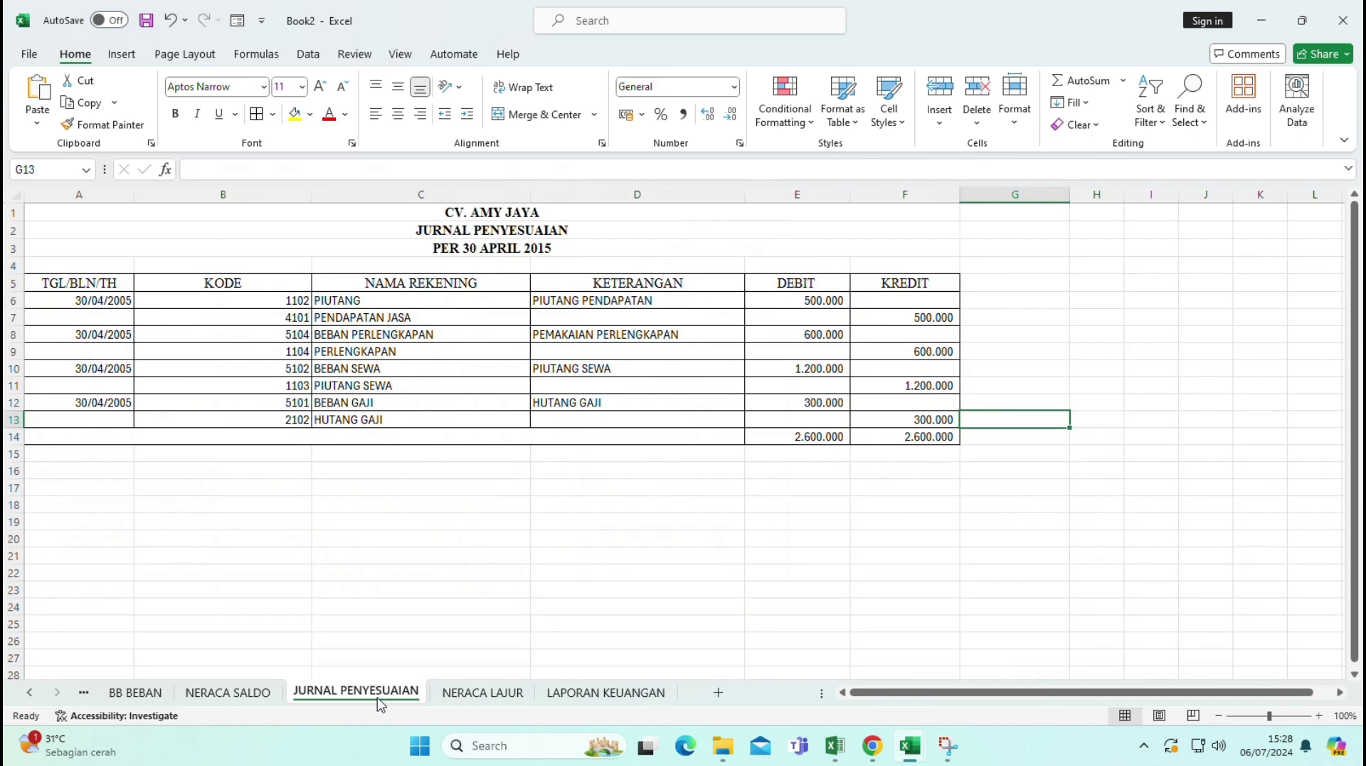
left_click(478, 692)
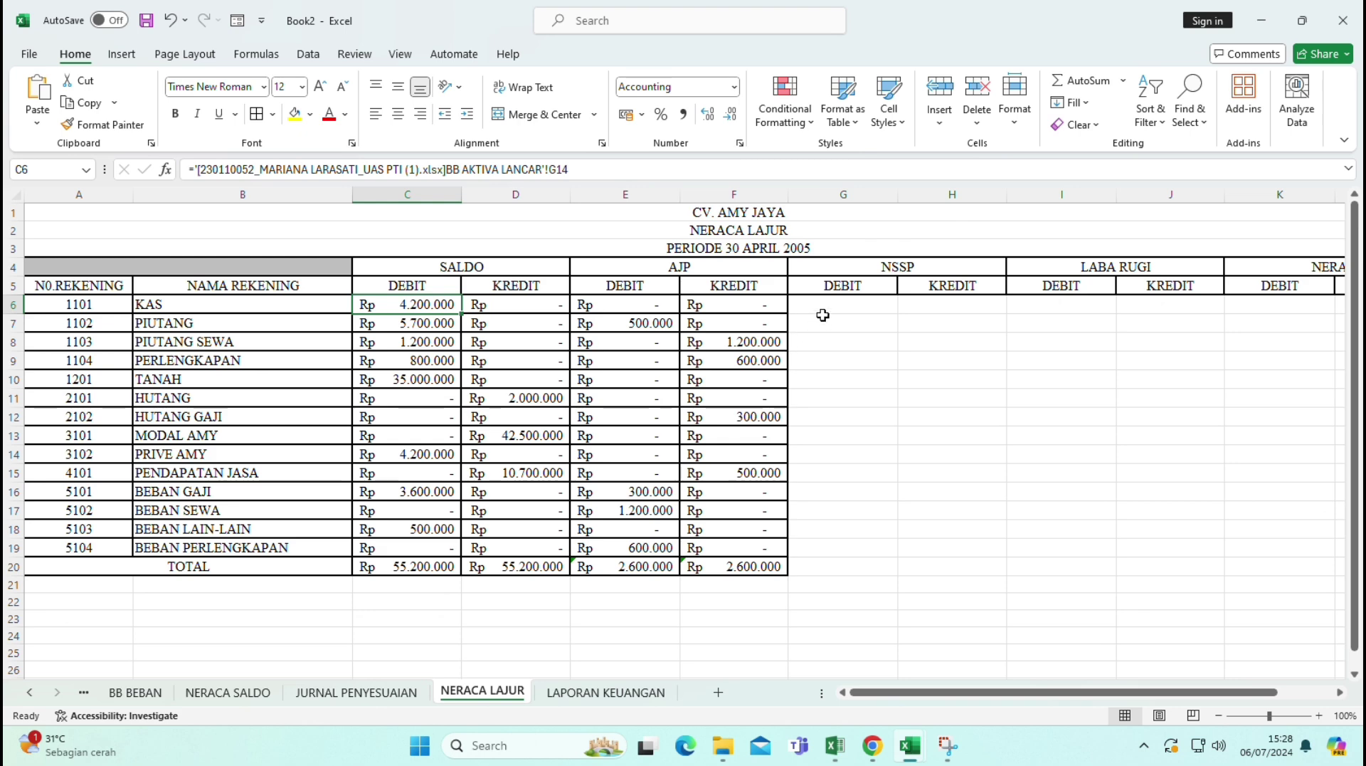
- Start an IF formula with a nested OR function in G6, under NSSP DEBIT on the NERACA LAJUR sheet
left_click(849, 302)
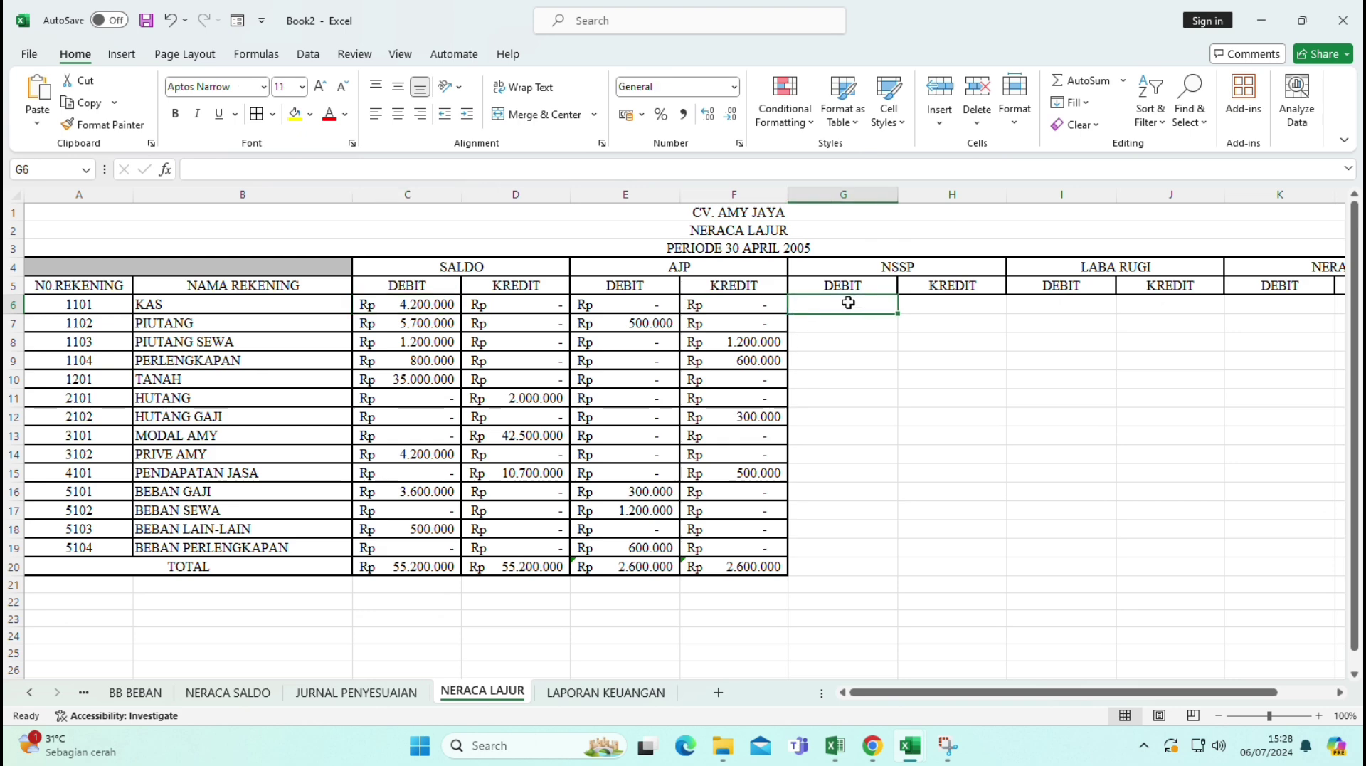
type("=")
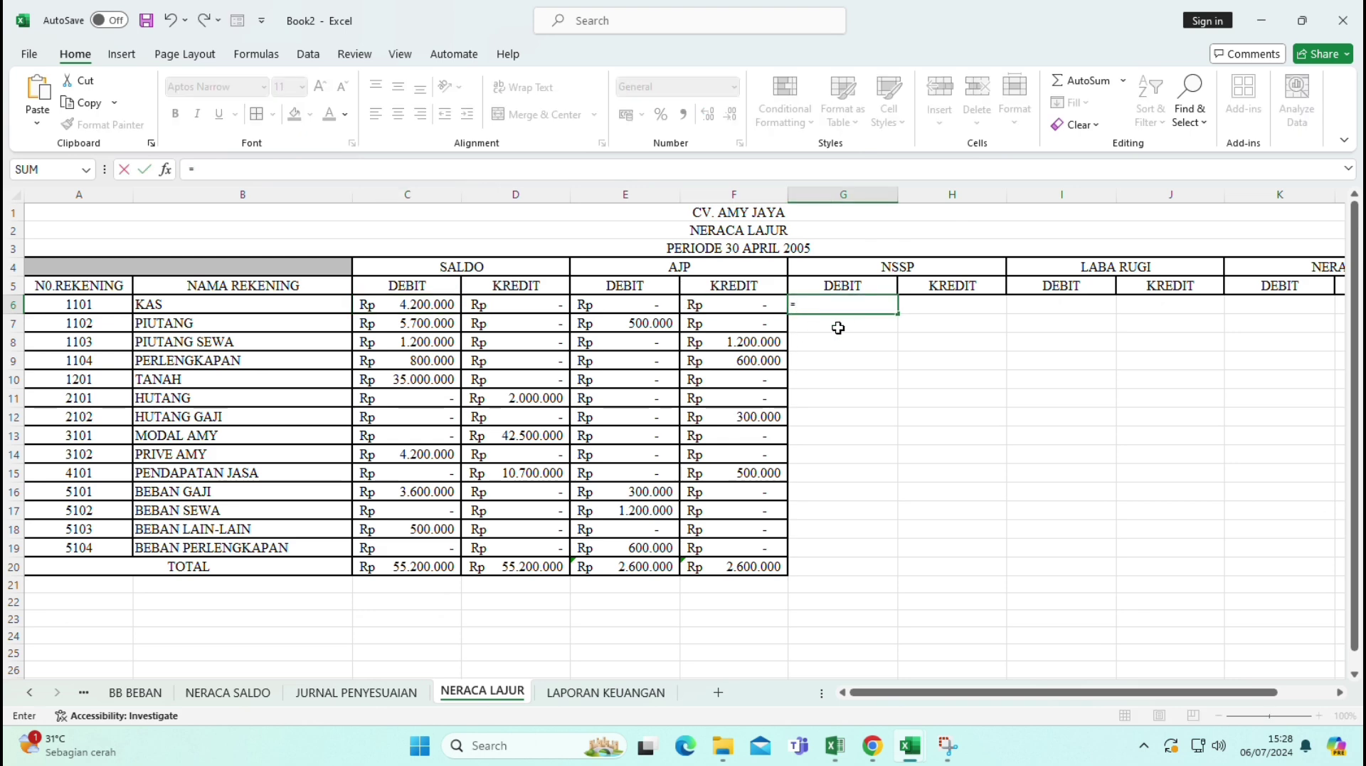
type("IF")
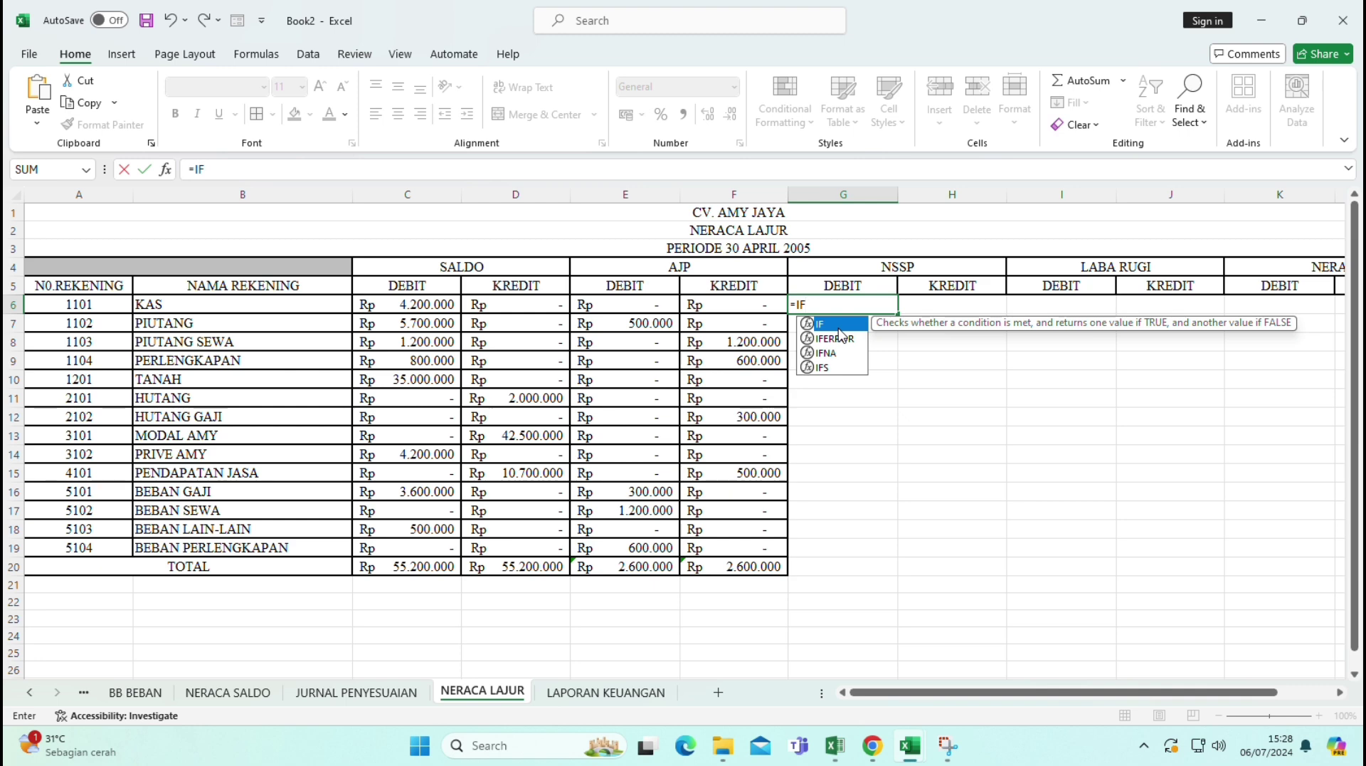
type("(OR")
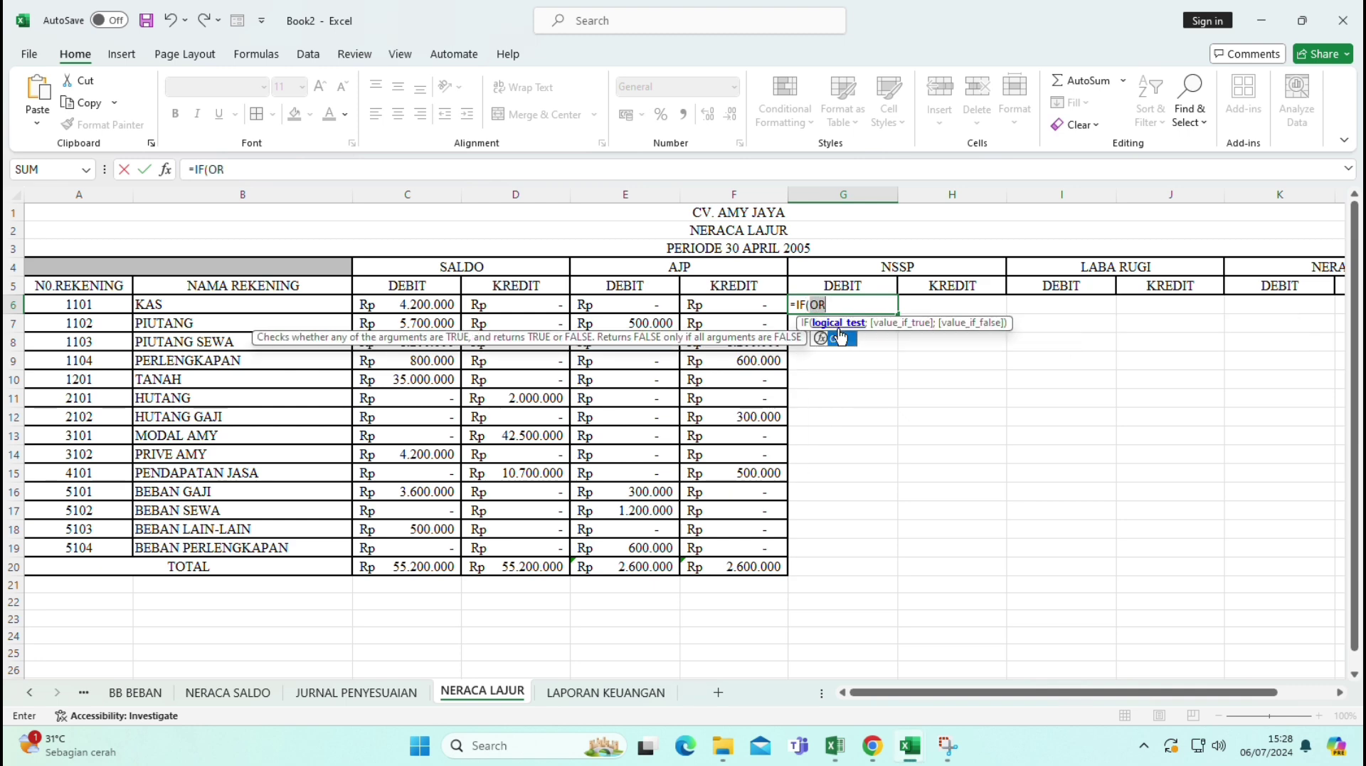
double_click(840, 336)
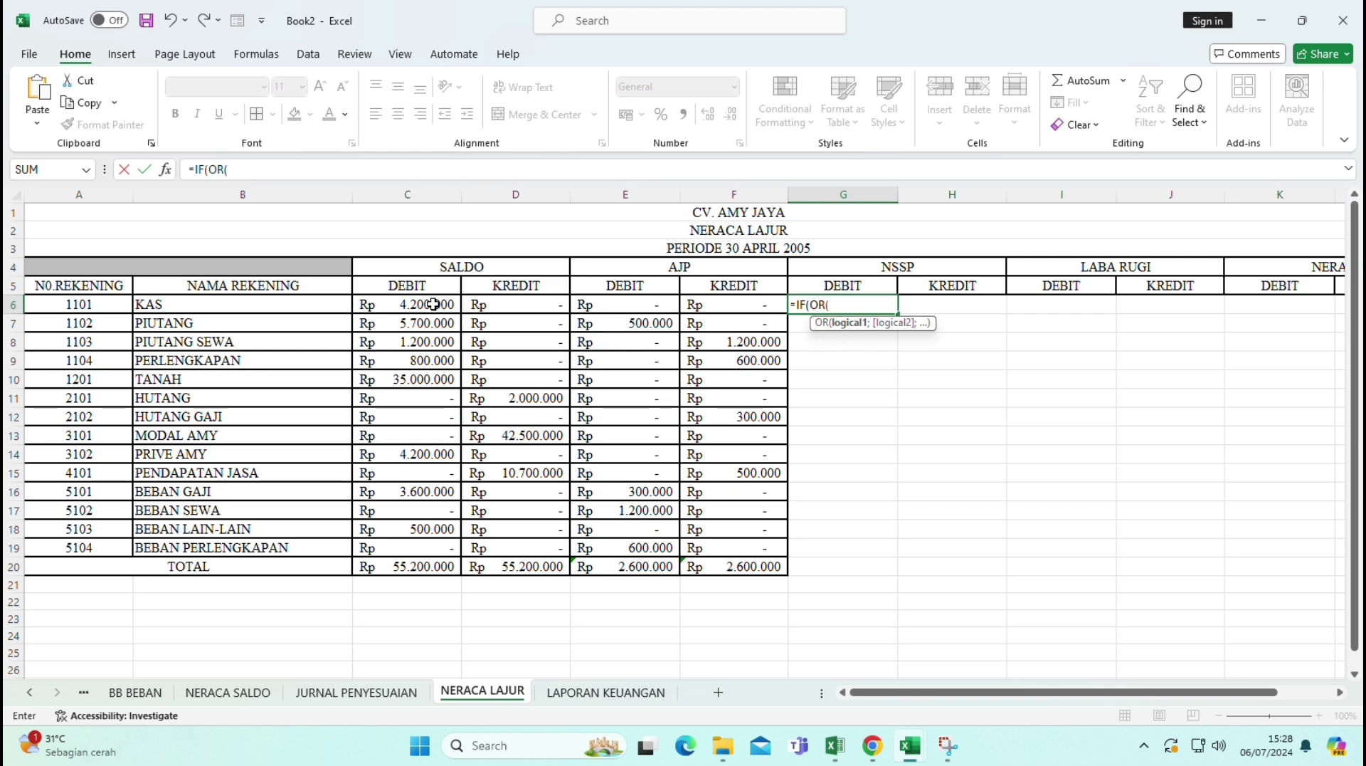
- Enter $C$6:$C$19+$E$6:$E$19-$F$6:$F$19<0 as the first OR condition of the formula in G6
left_click_drag(433, 304, 408, 547)
key("F4")
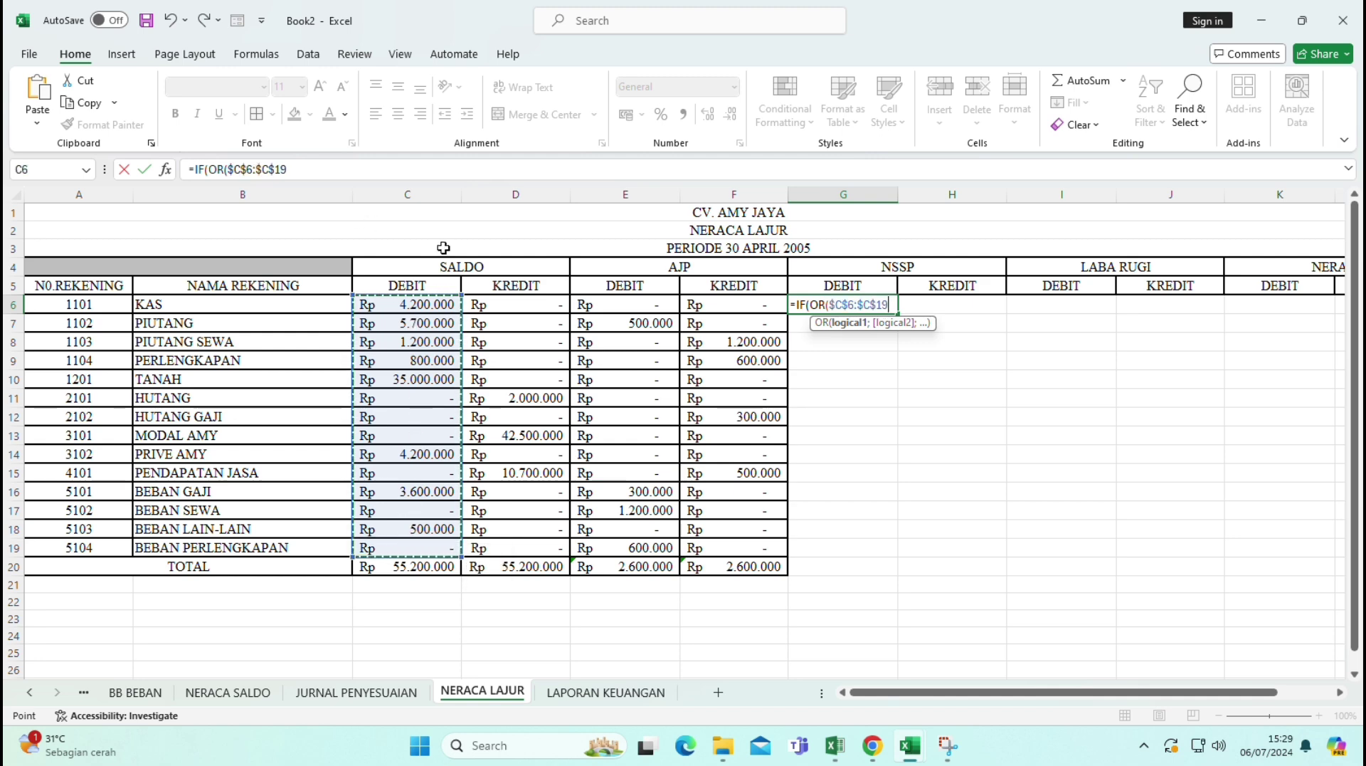
type("+")
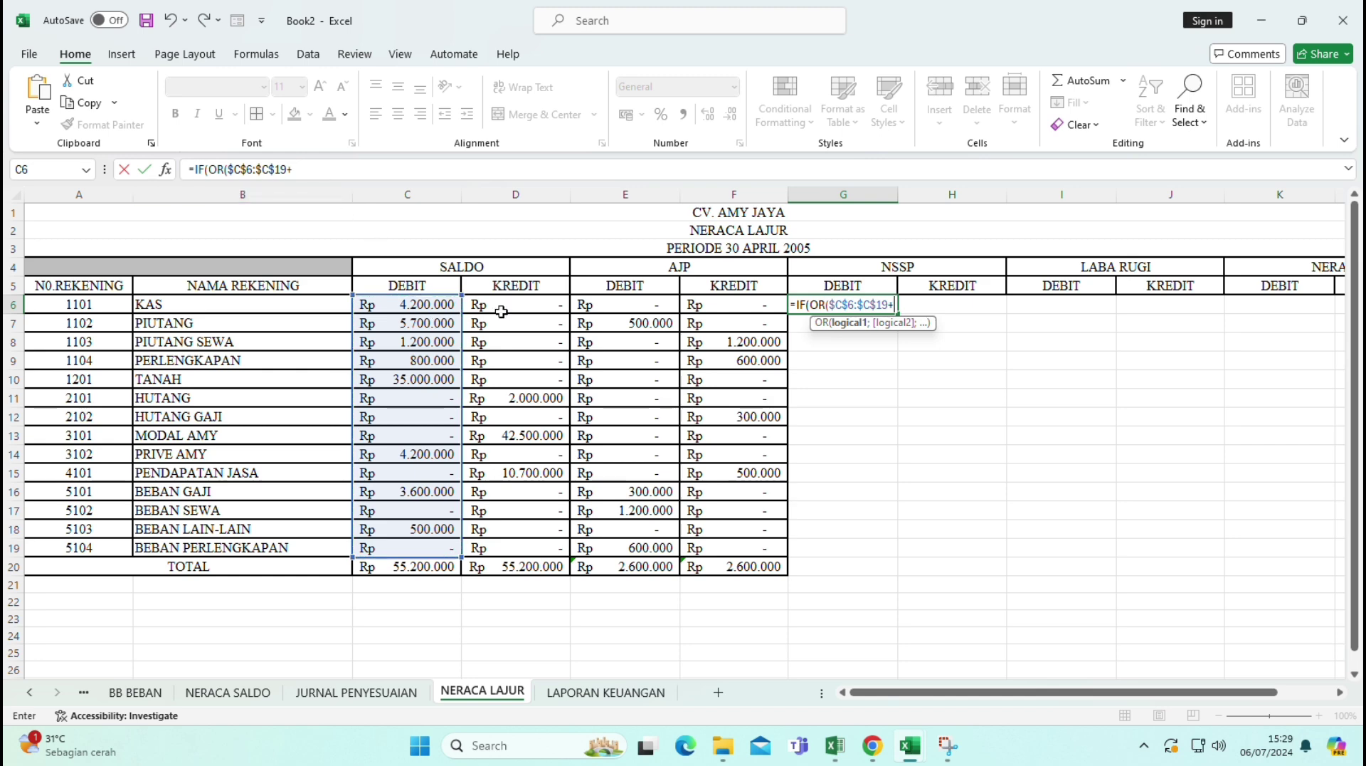
left_click(612, 314)
left_click_drag(612, 314, 607, 549)
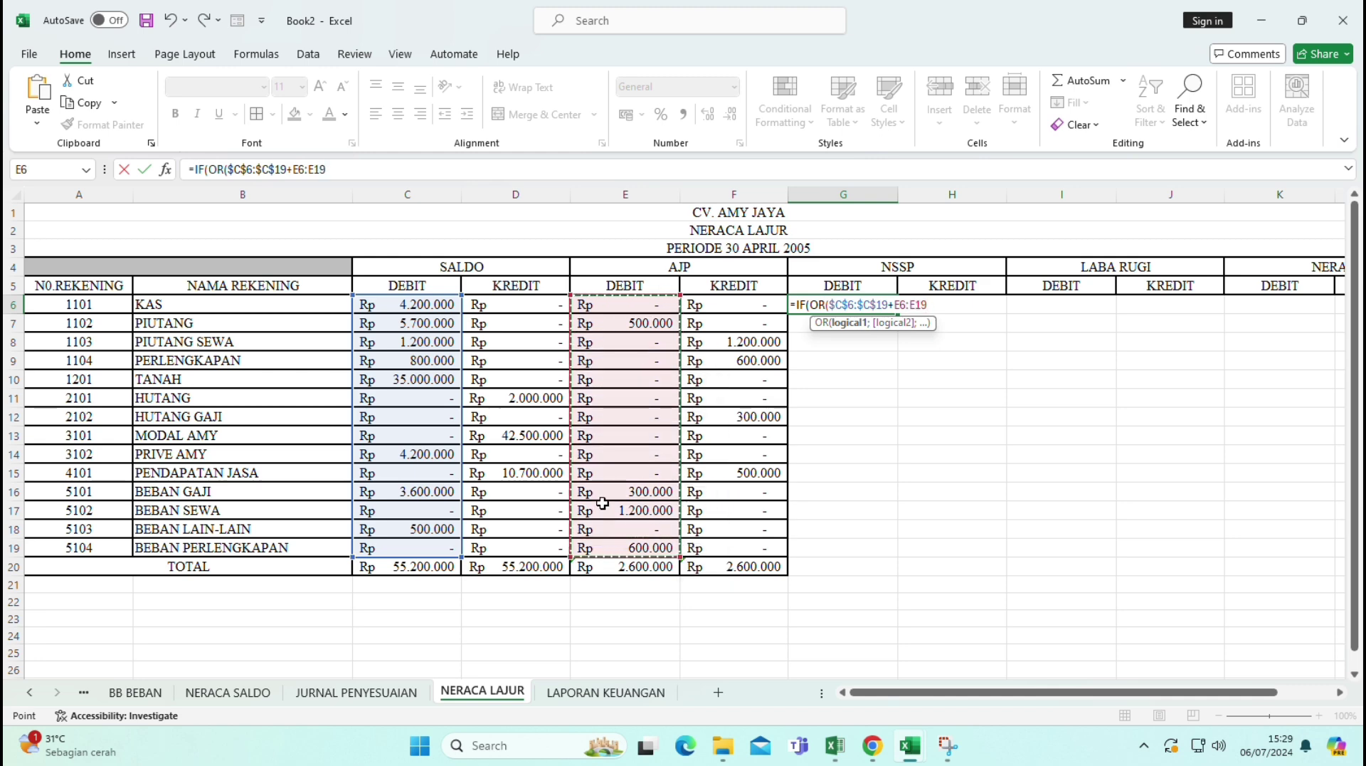
key("F4")
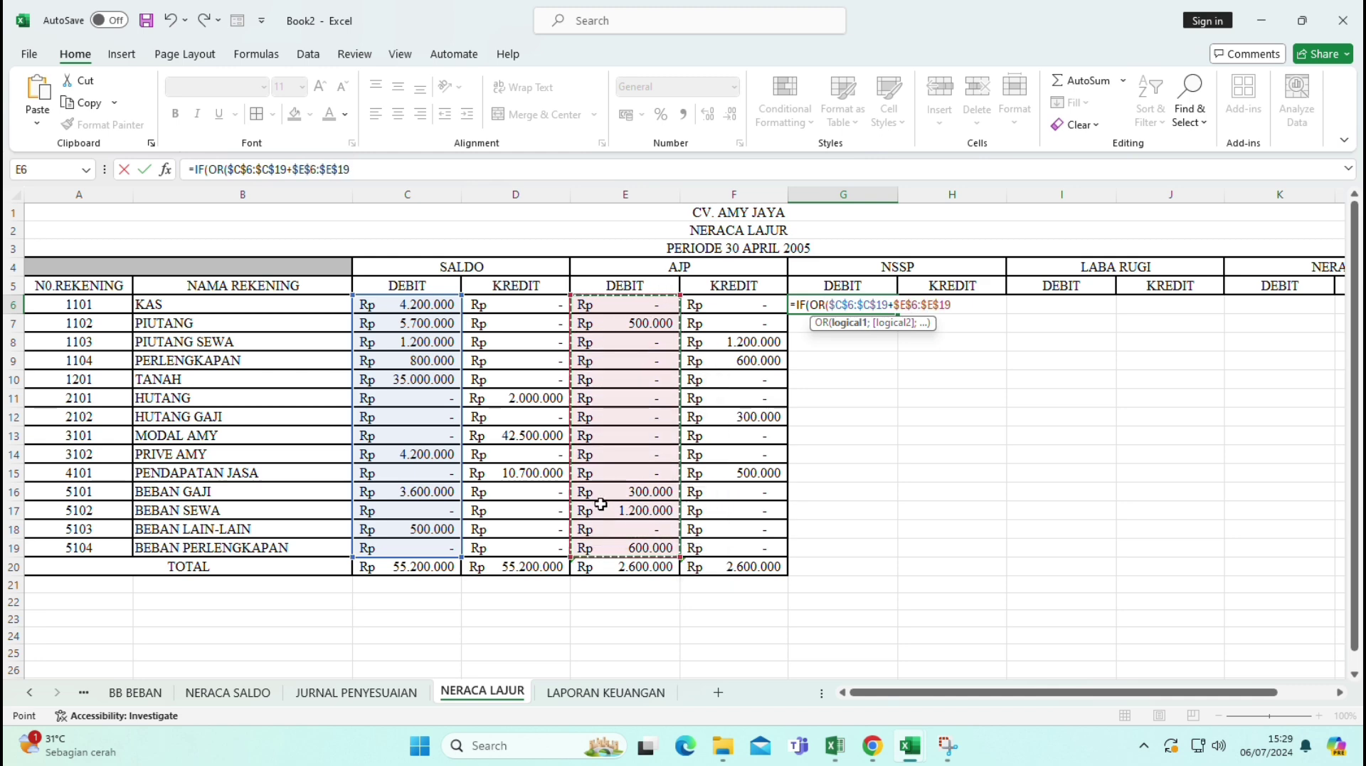
type("-")
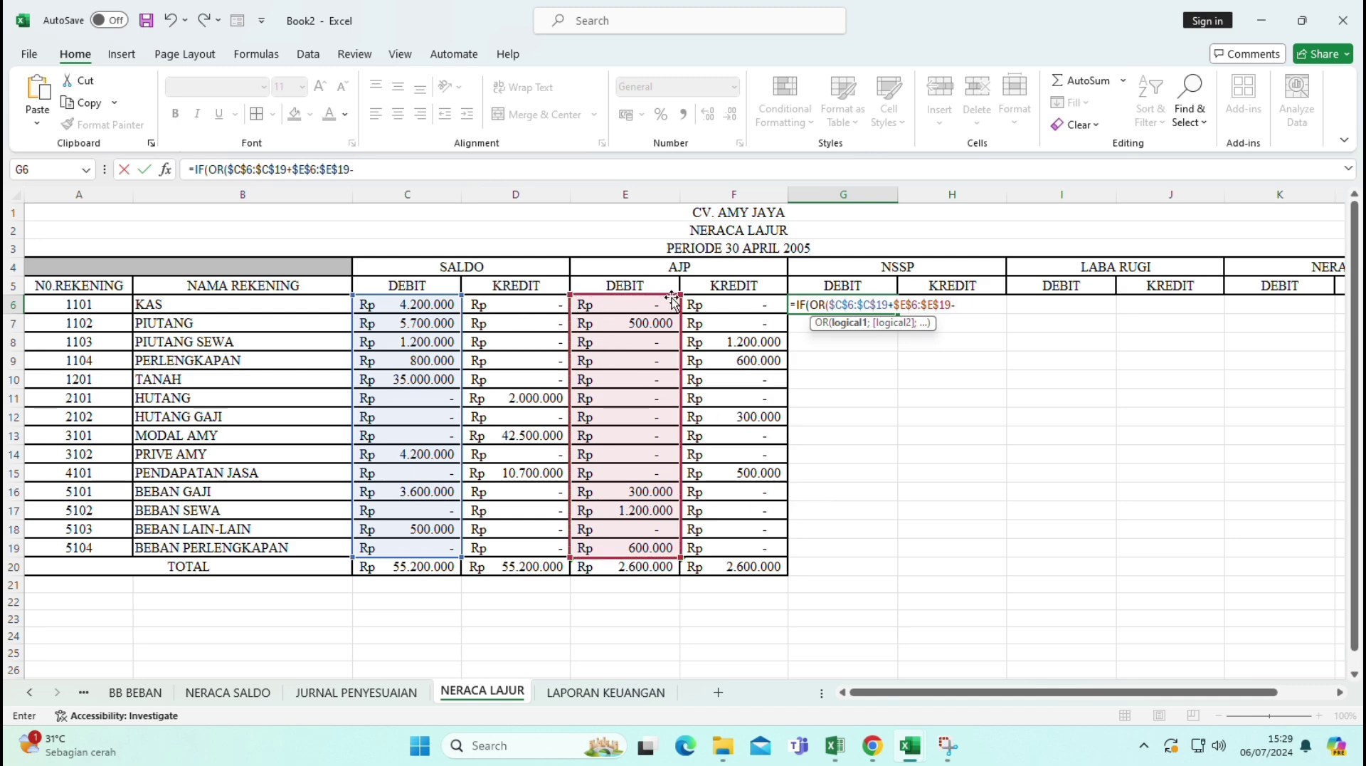
left_click_drag(737, 306, 721, 545)
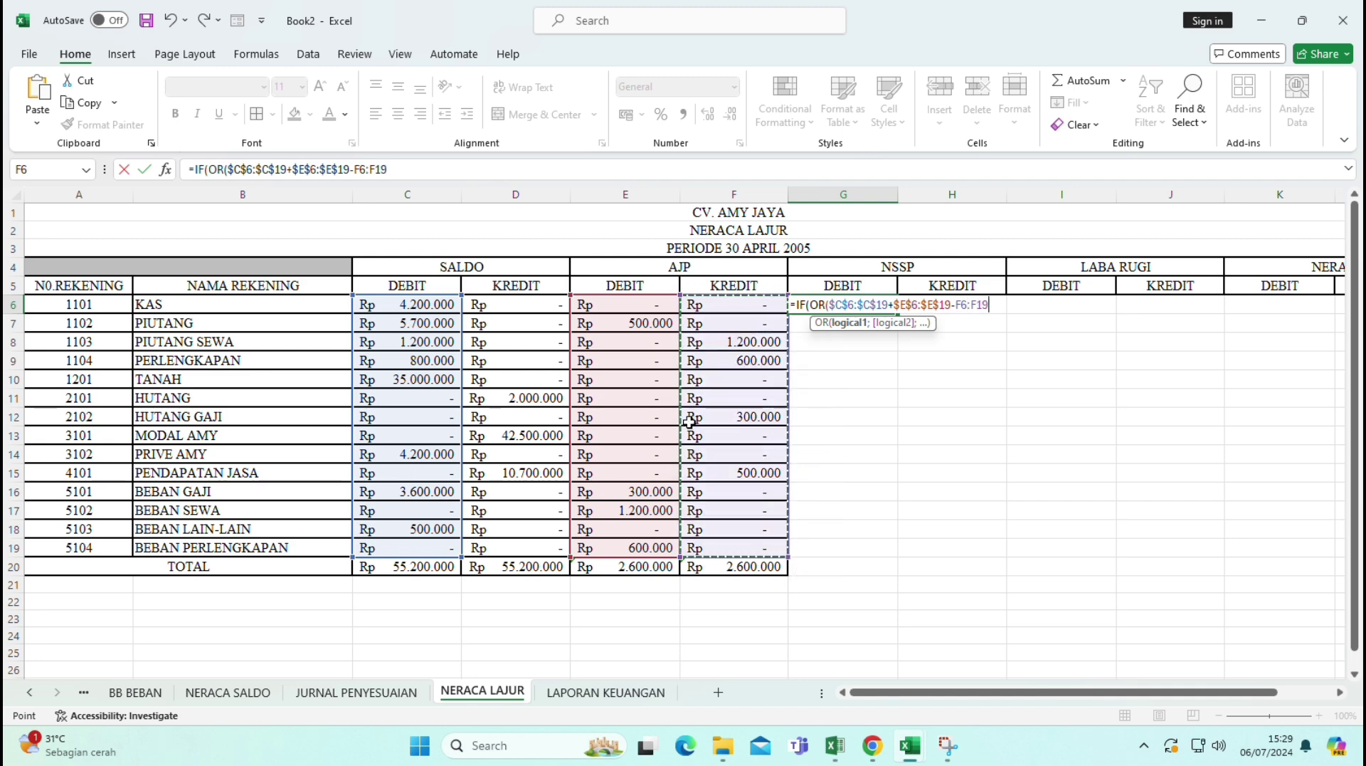
key("F4")
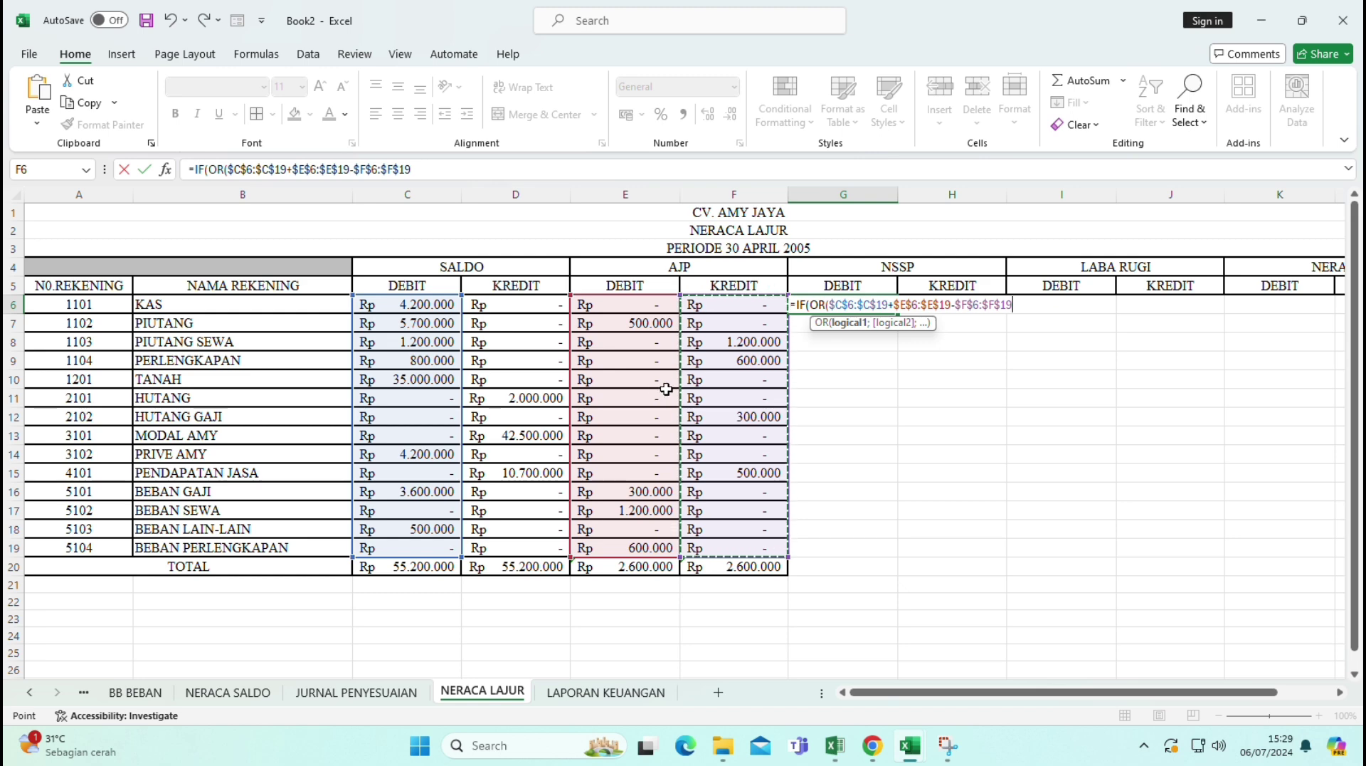
type("<")
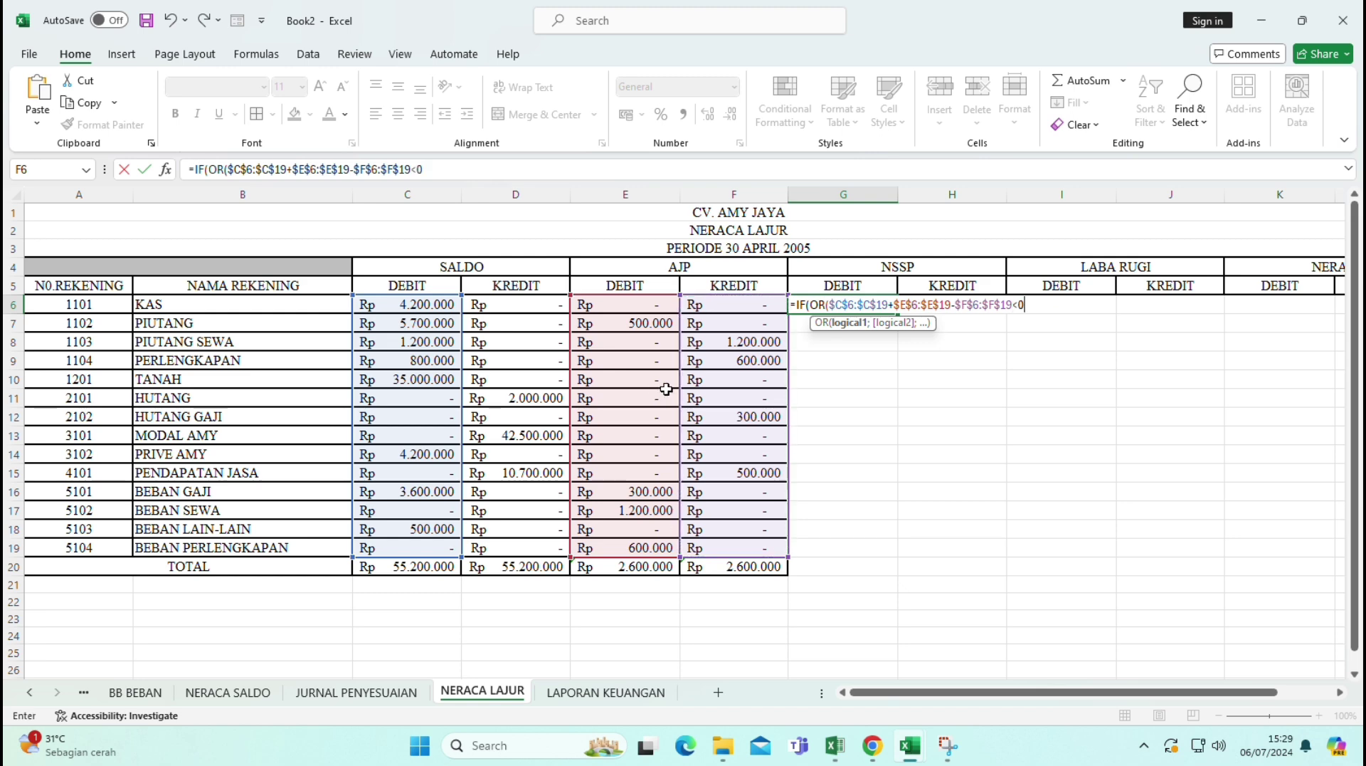
type("0;")
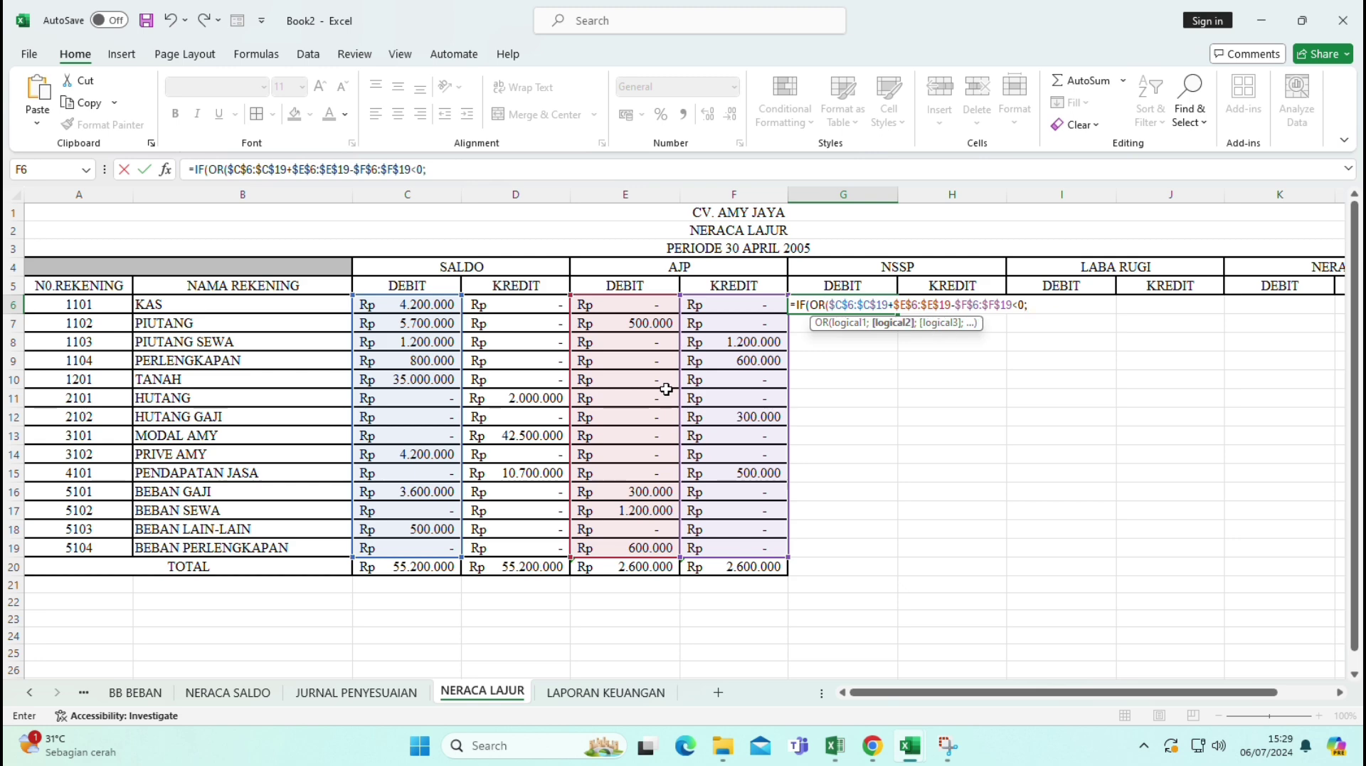
- Add $D$6:$D$19<>0 as the second OR condition, using absolute references to the SALDO KREDIT column
left_click_drag(522, 304, 519, 545)
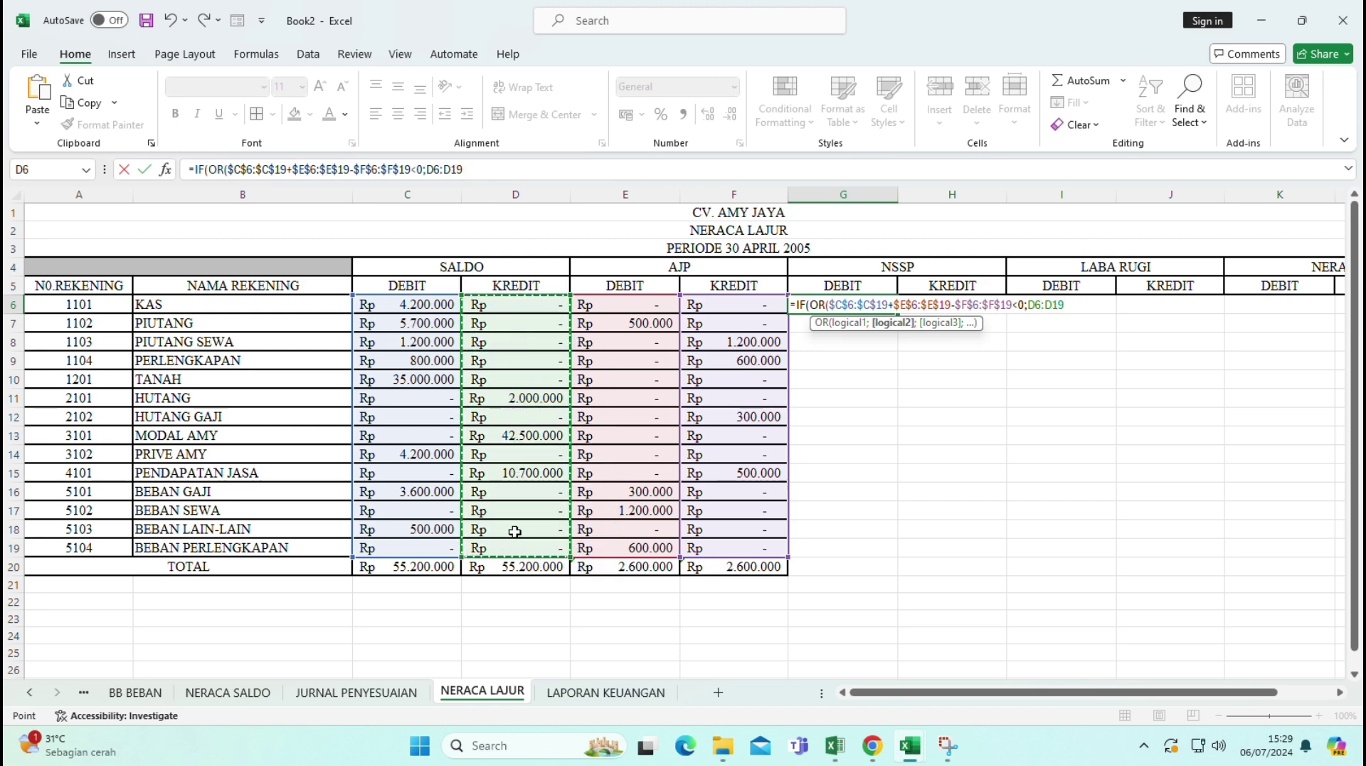
key("F4")
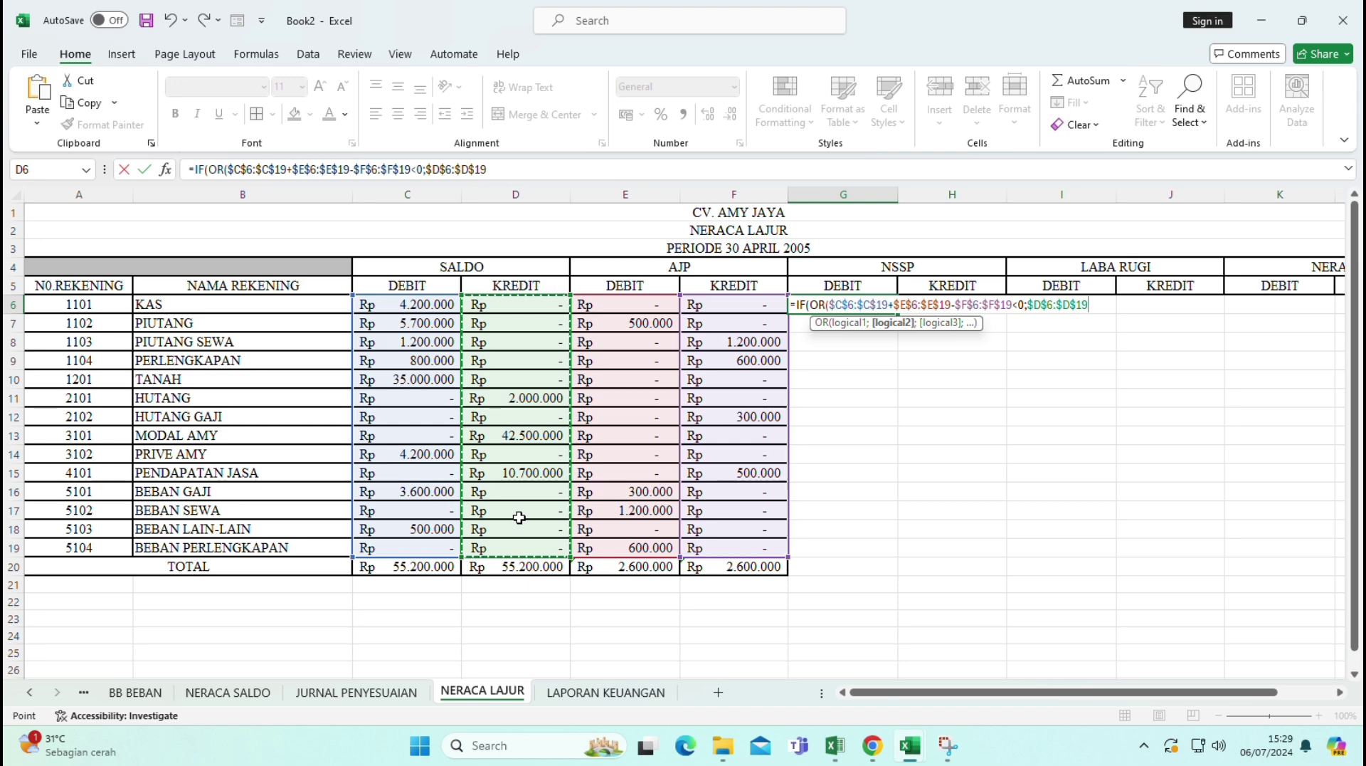
type("<>0")
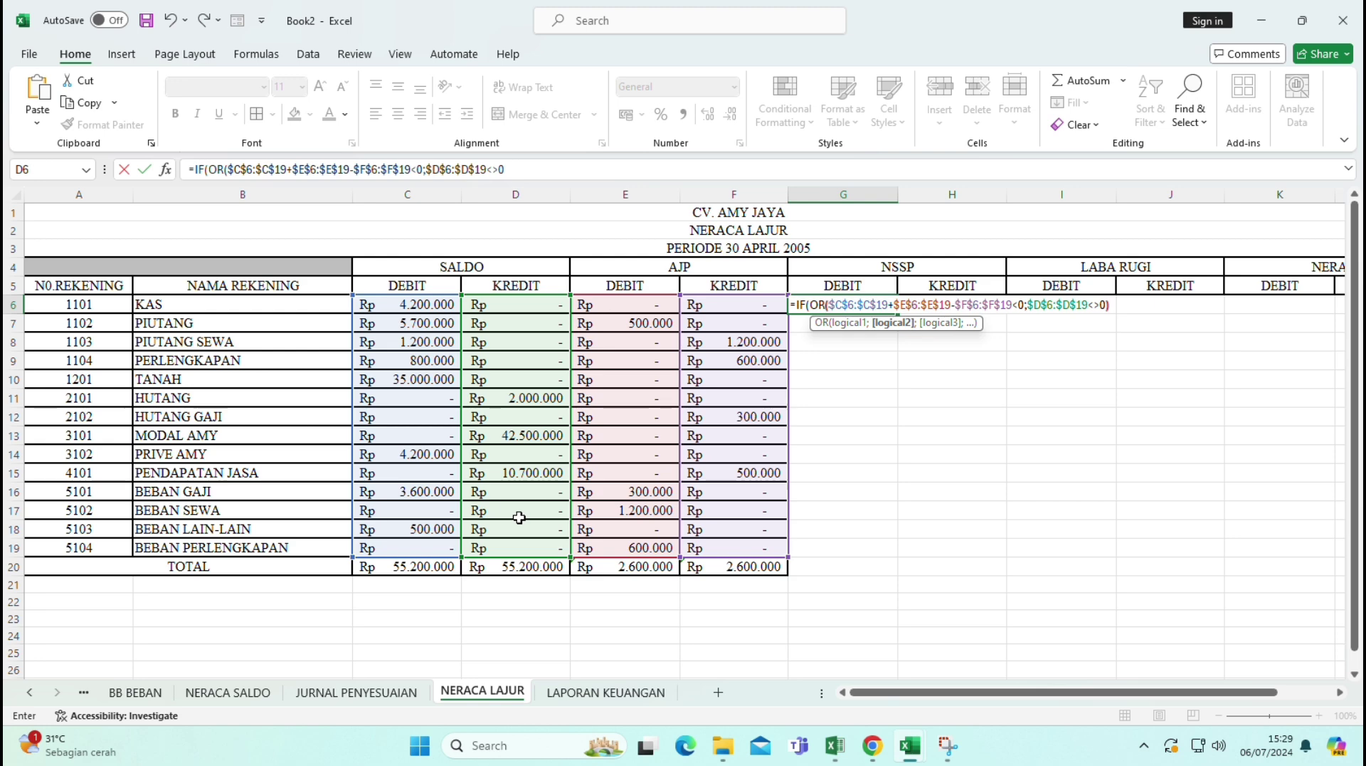
- Complete the G6 formula: close the OR test, return 0 if true, otherwise $C$6:$C$19+$E$6:$E$19-$F$6:$F$19
type(")")
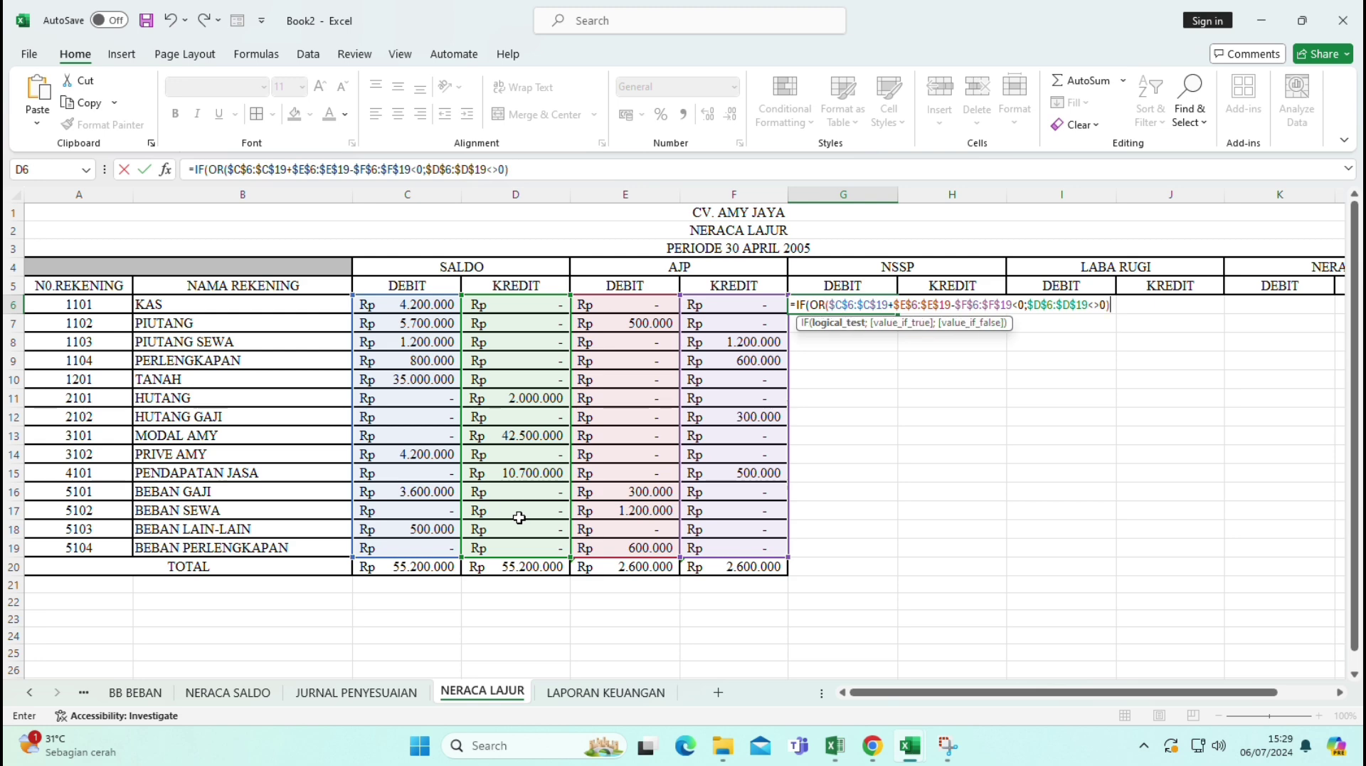
type(";")
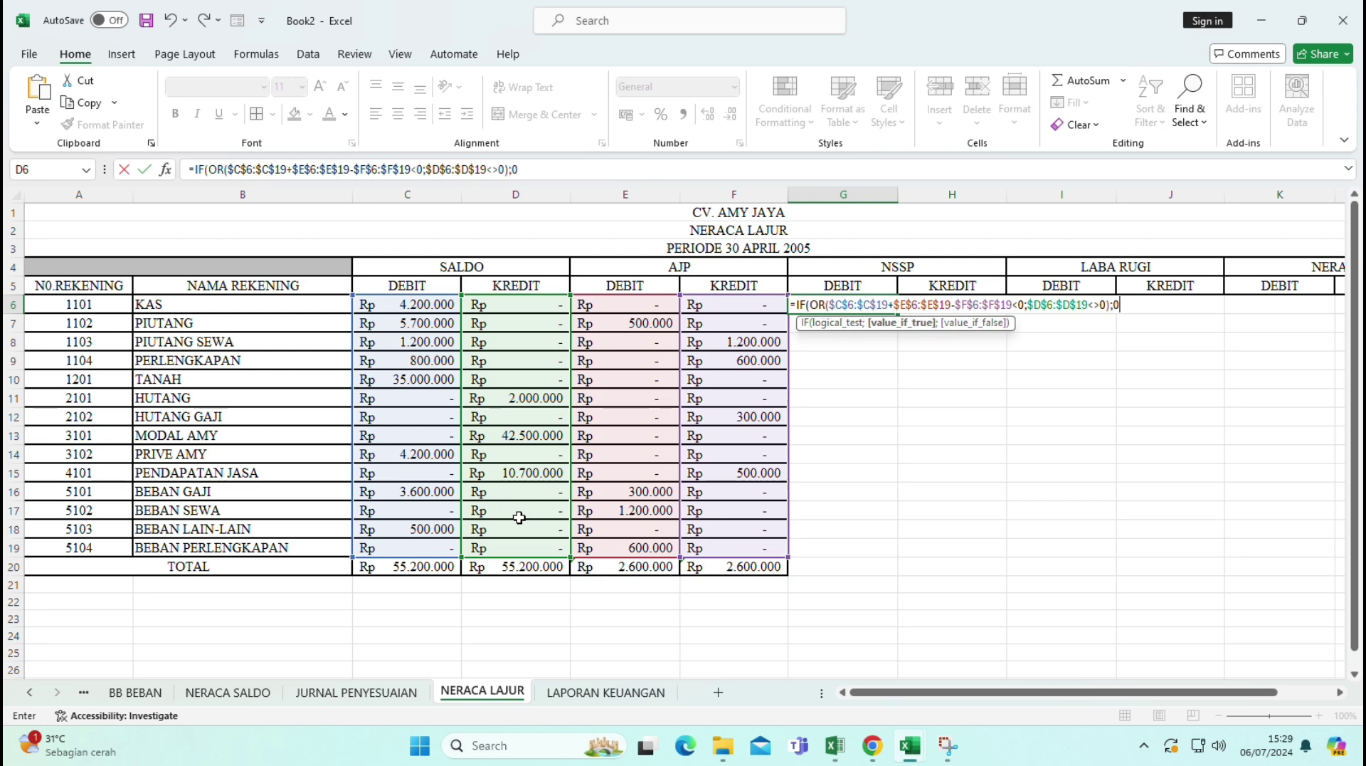
type("0;")
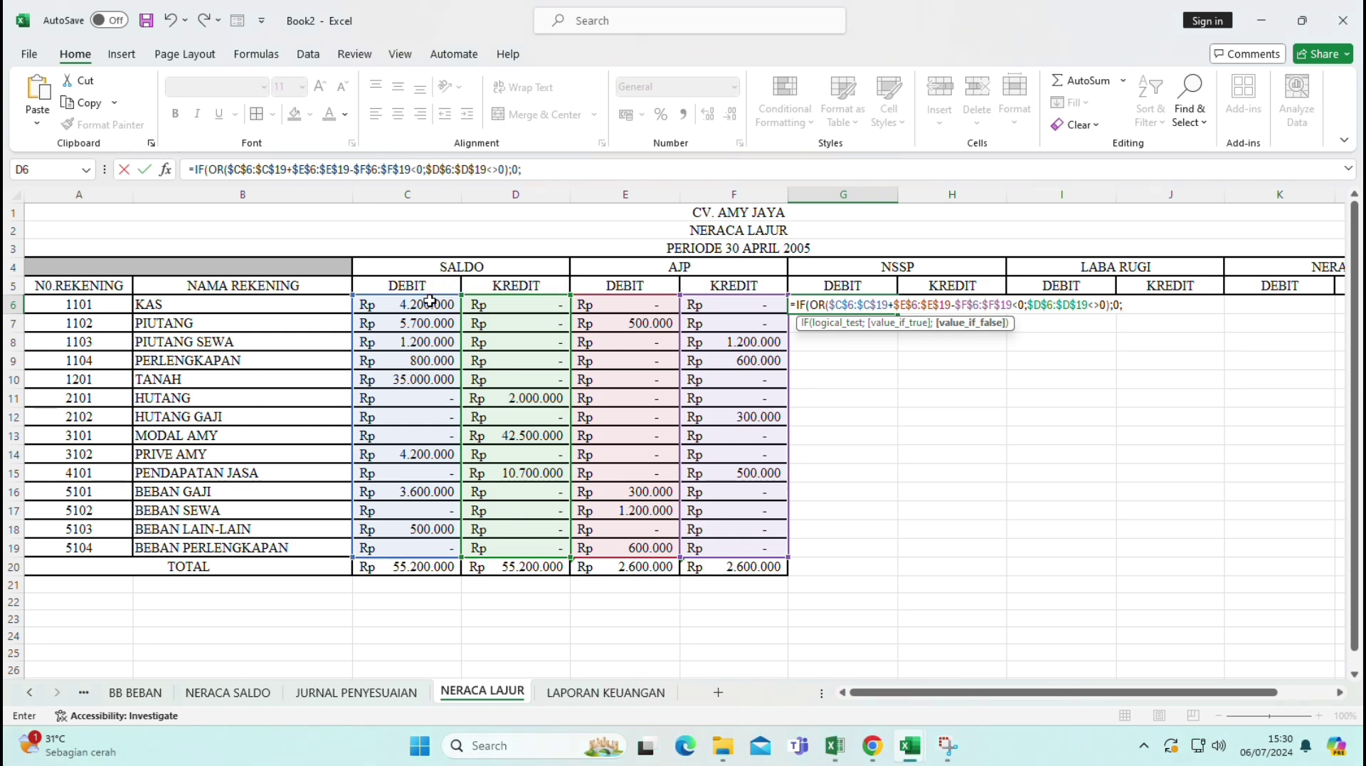
left_click_drag(434, 304, 398, 541)
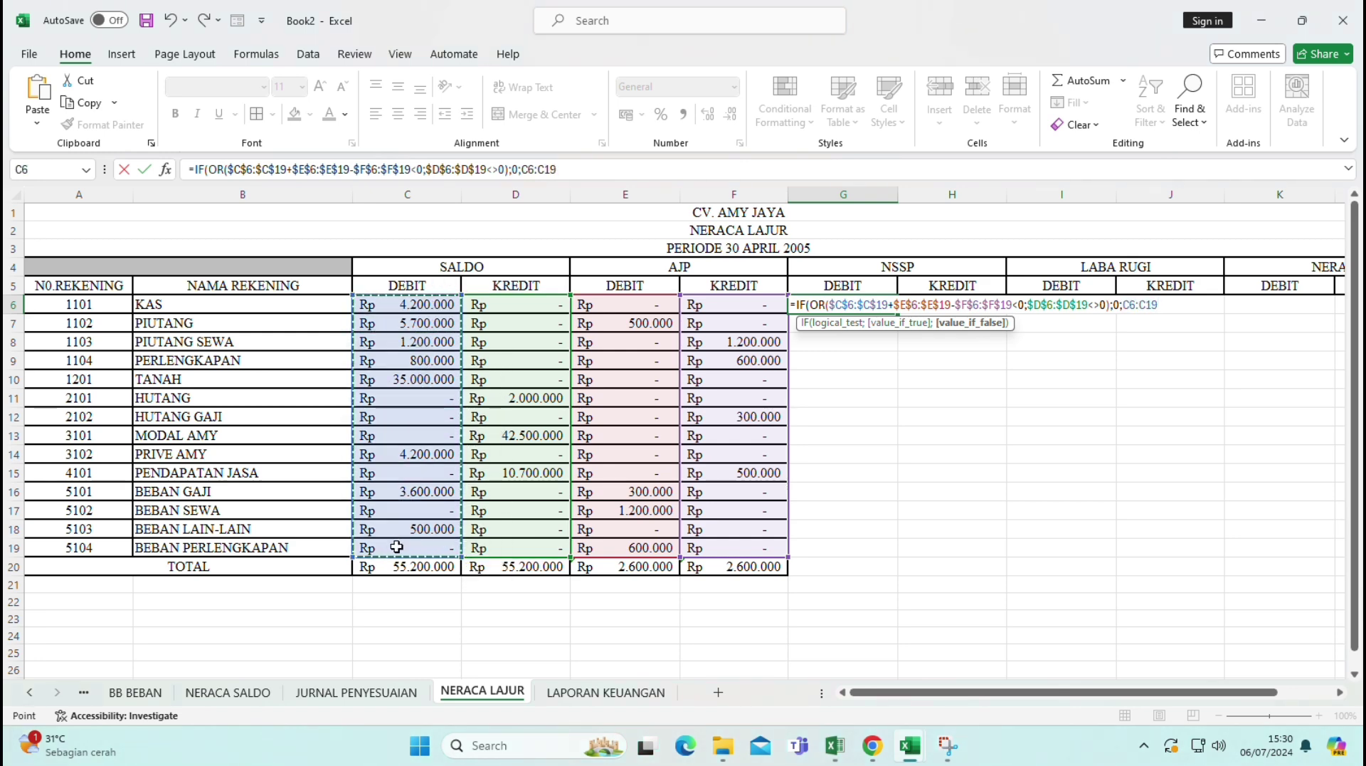
key("F4")
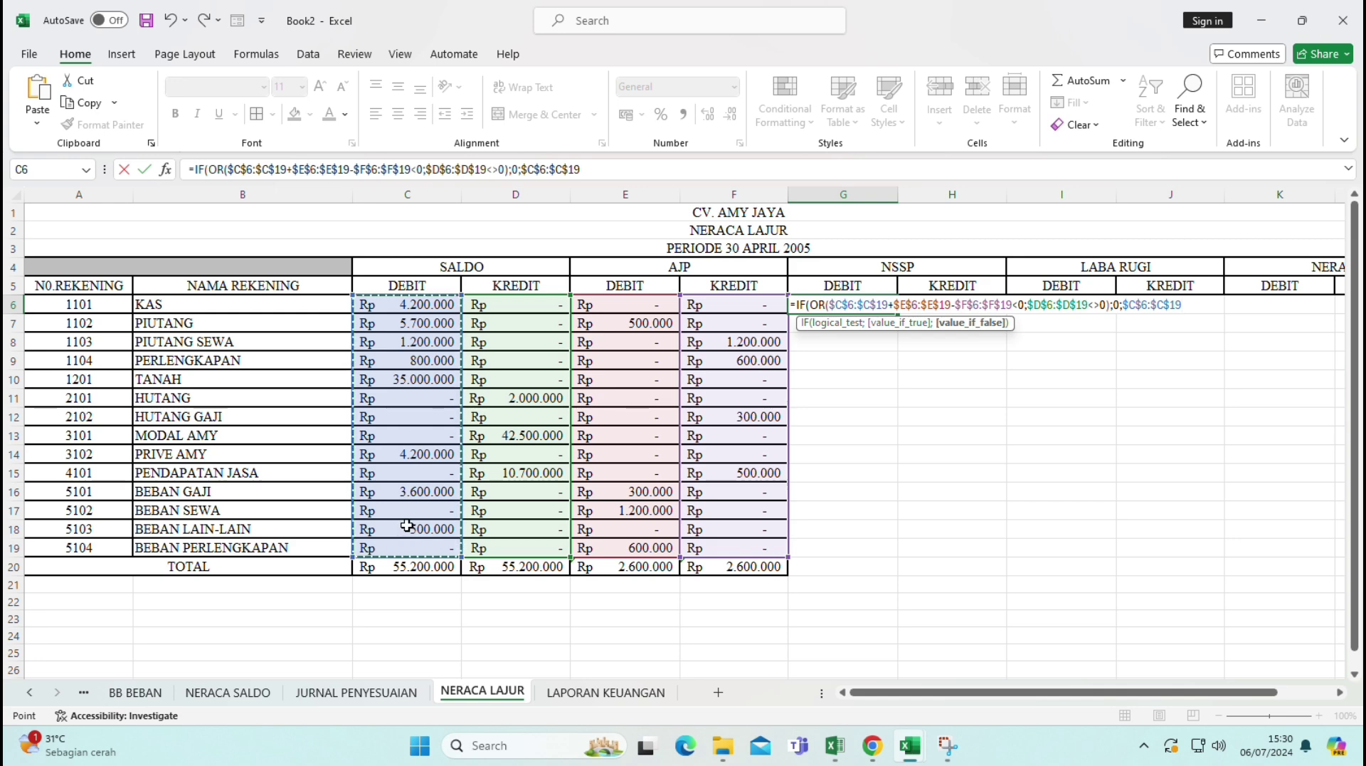
type("+")
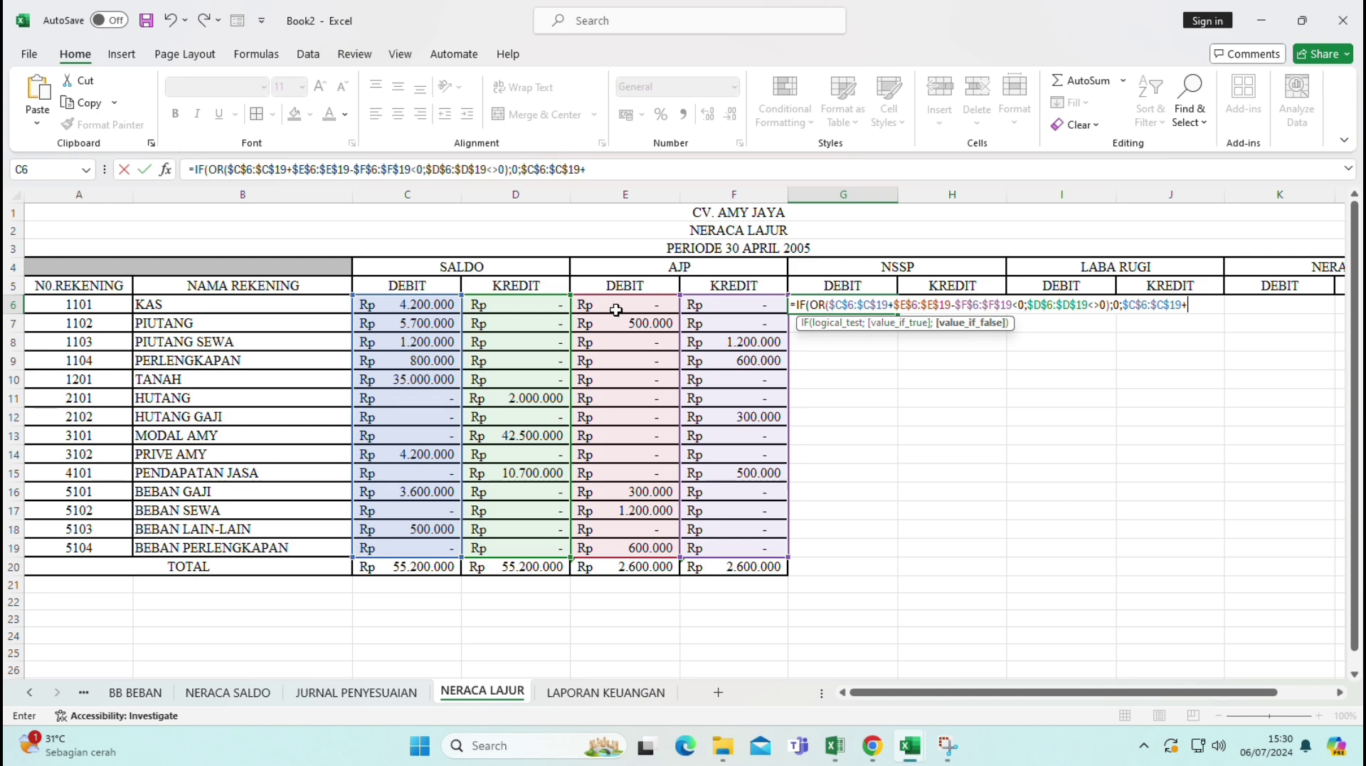
left_click_drag(618, 306, 594, 545)
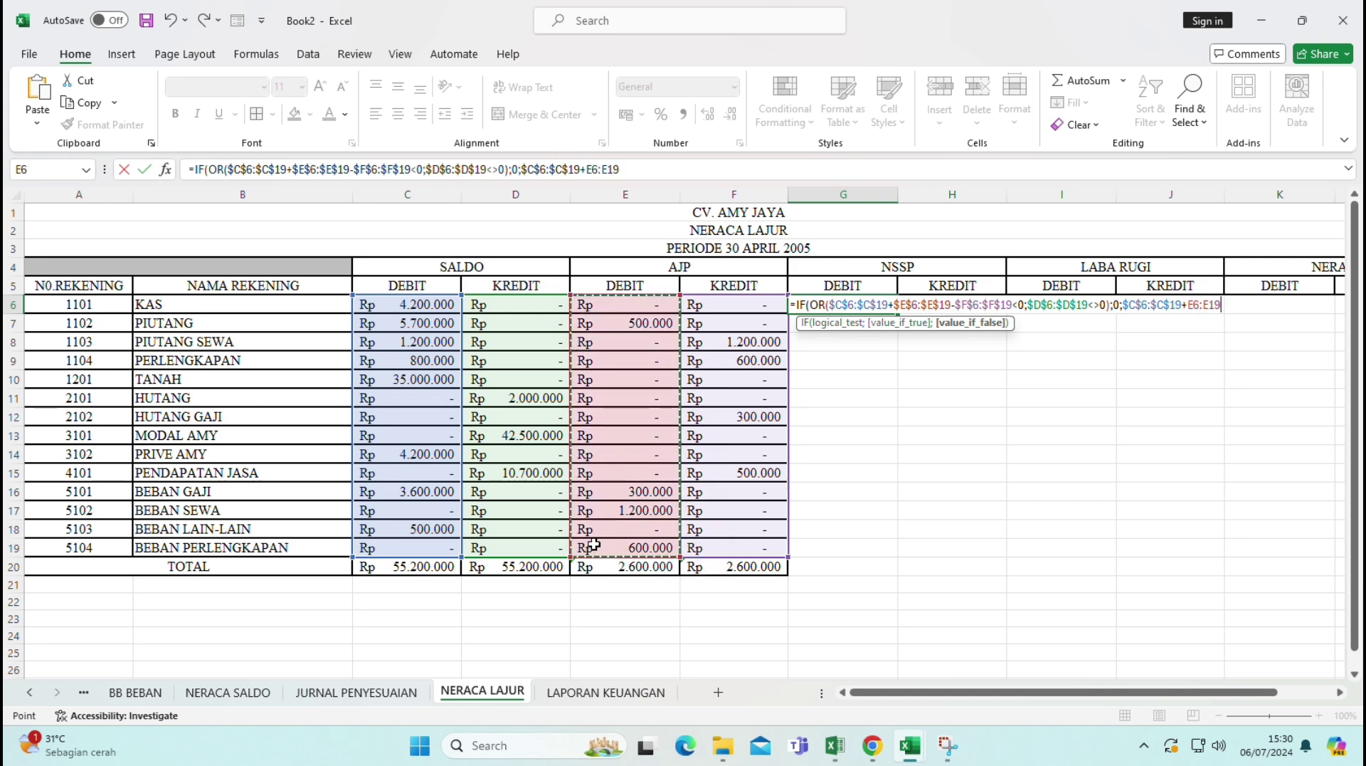
key("F4")
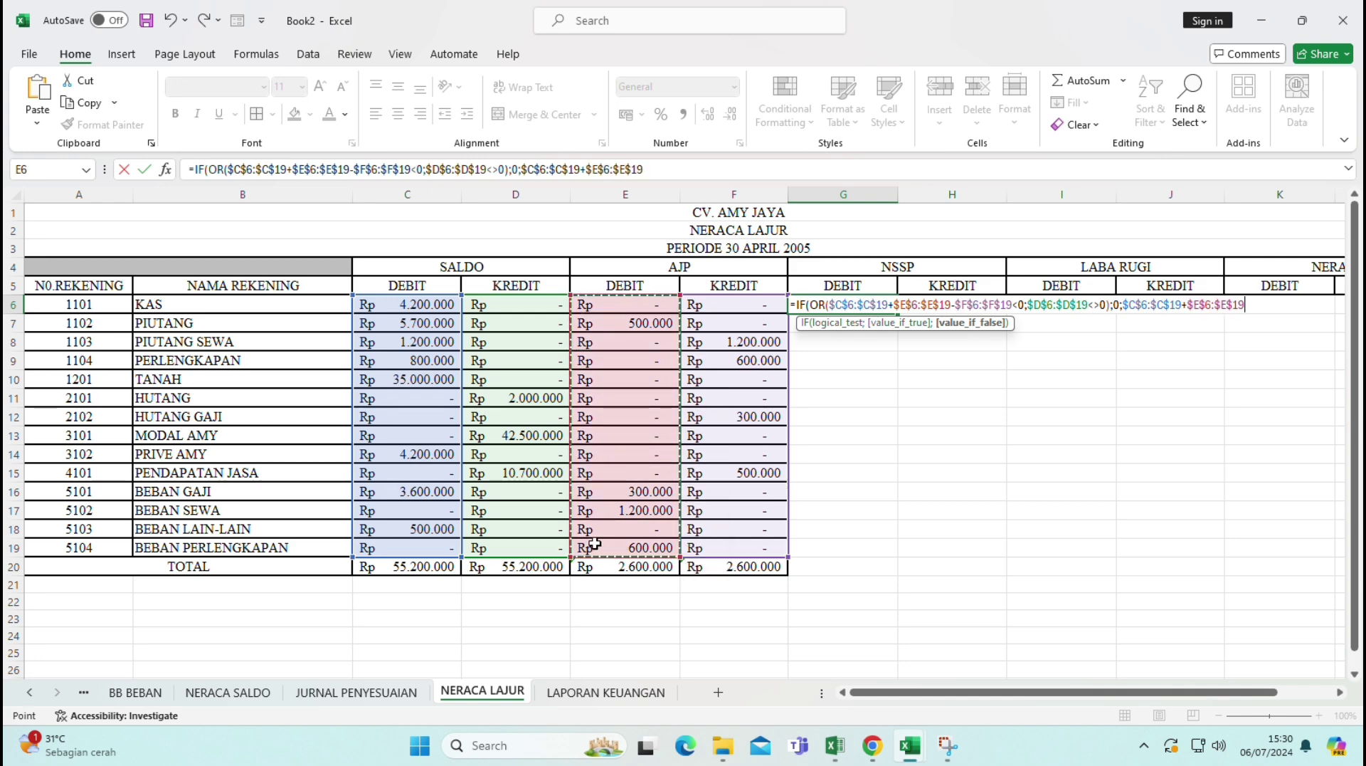
type("-")
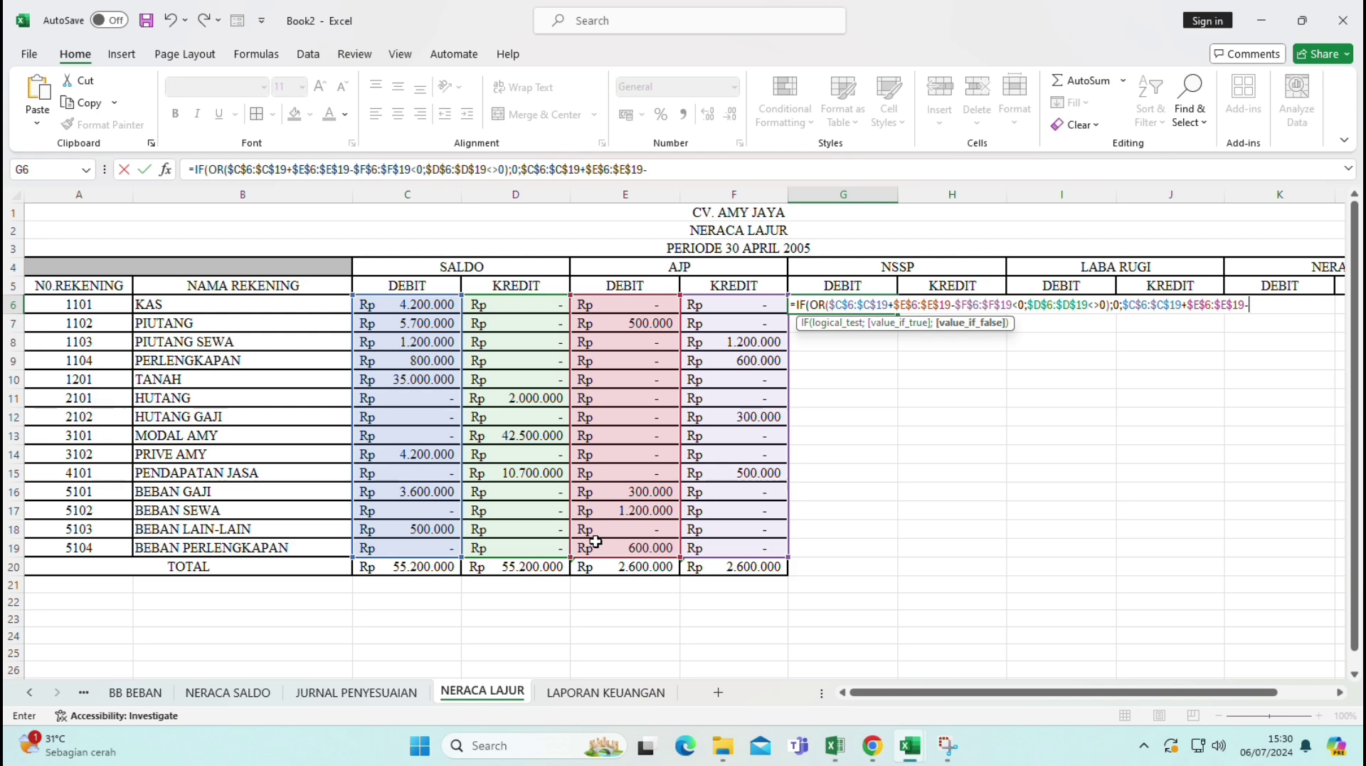
left_click_drag(714, 305, 711, 546)
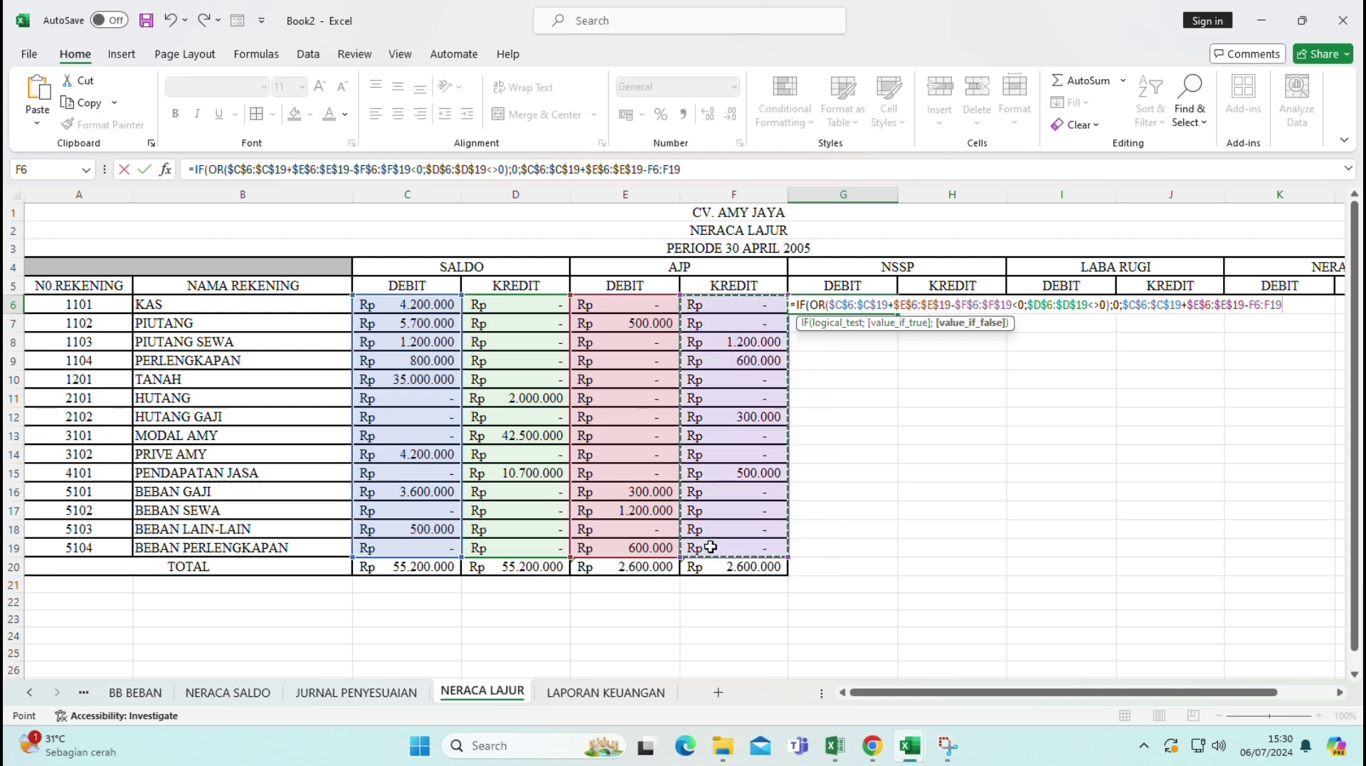
key("F4")
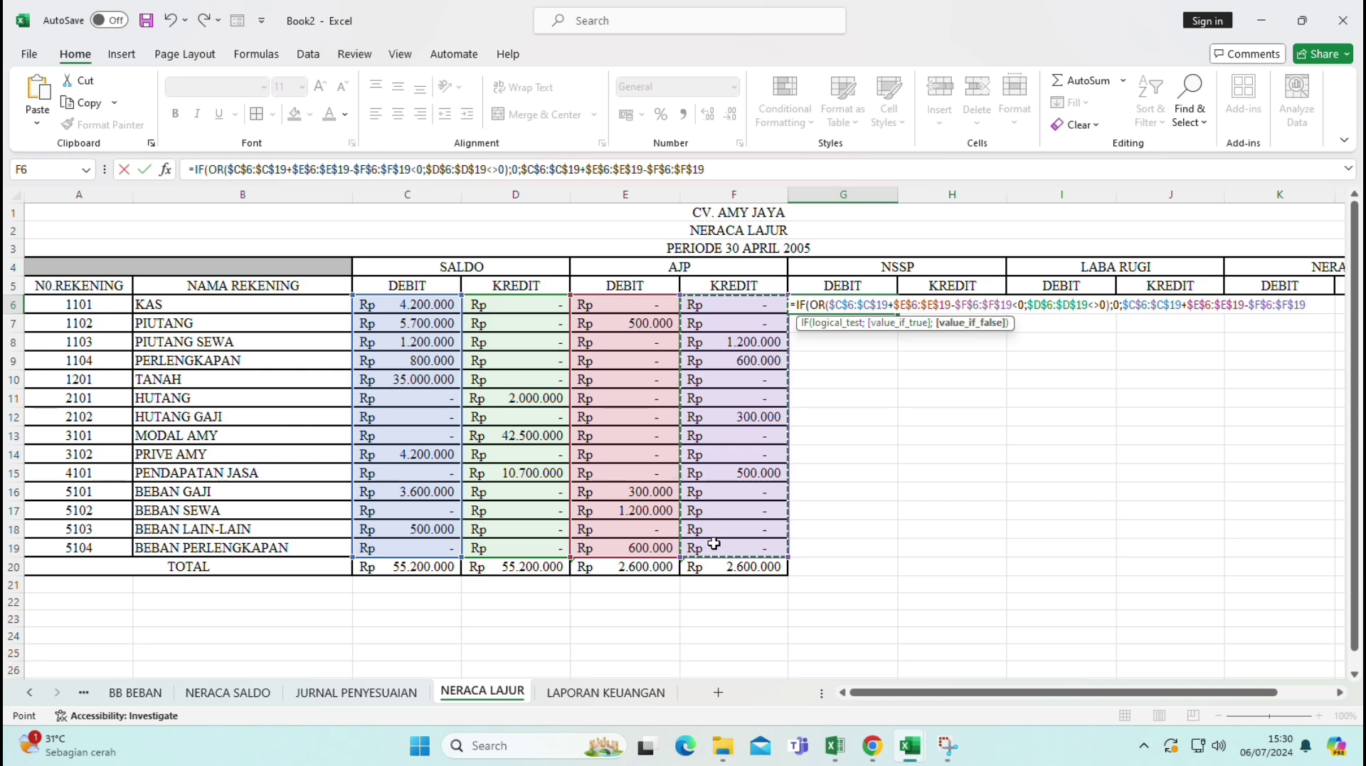
type(")")
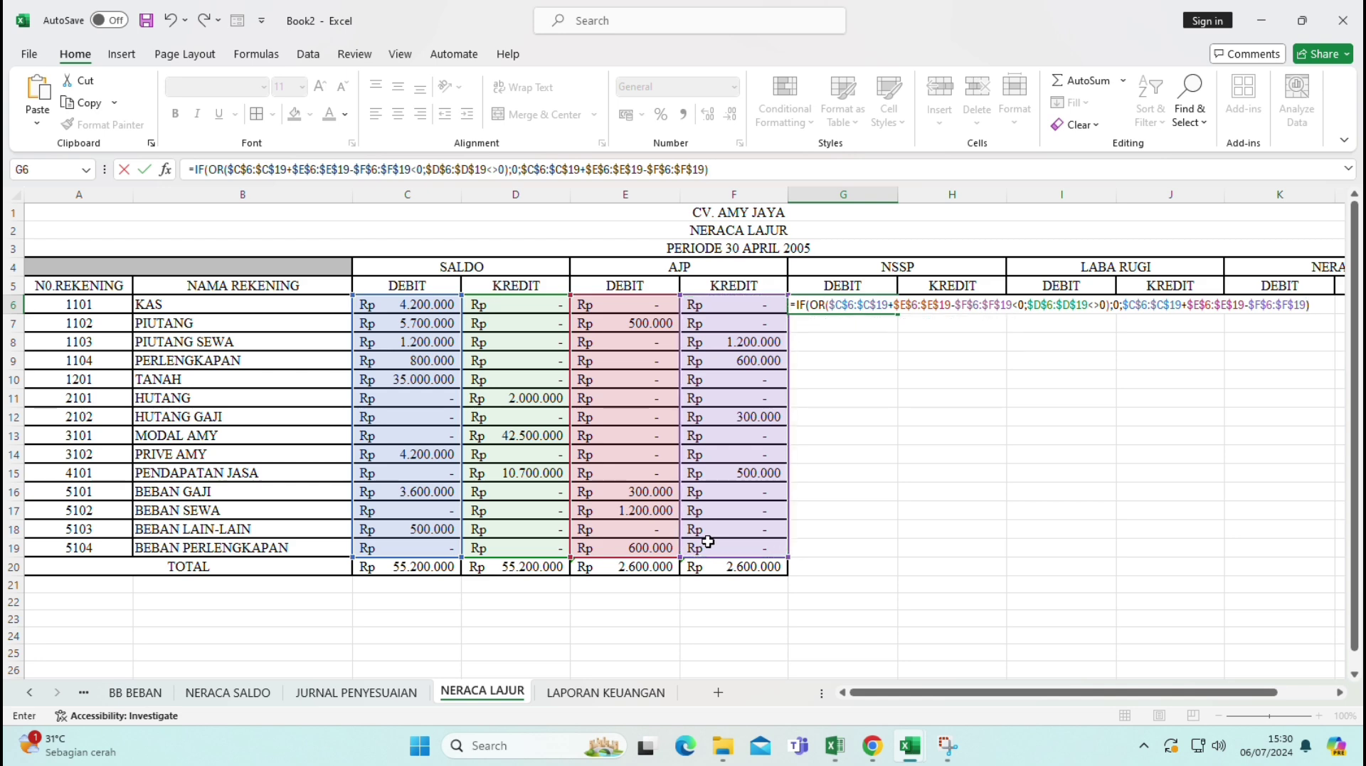
- Add the @ operator before every range reference in the G6 formula and commit it
left_click(229, 170)
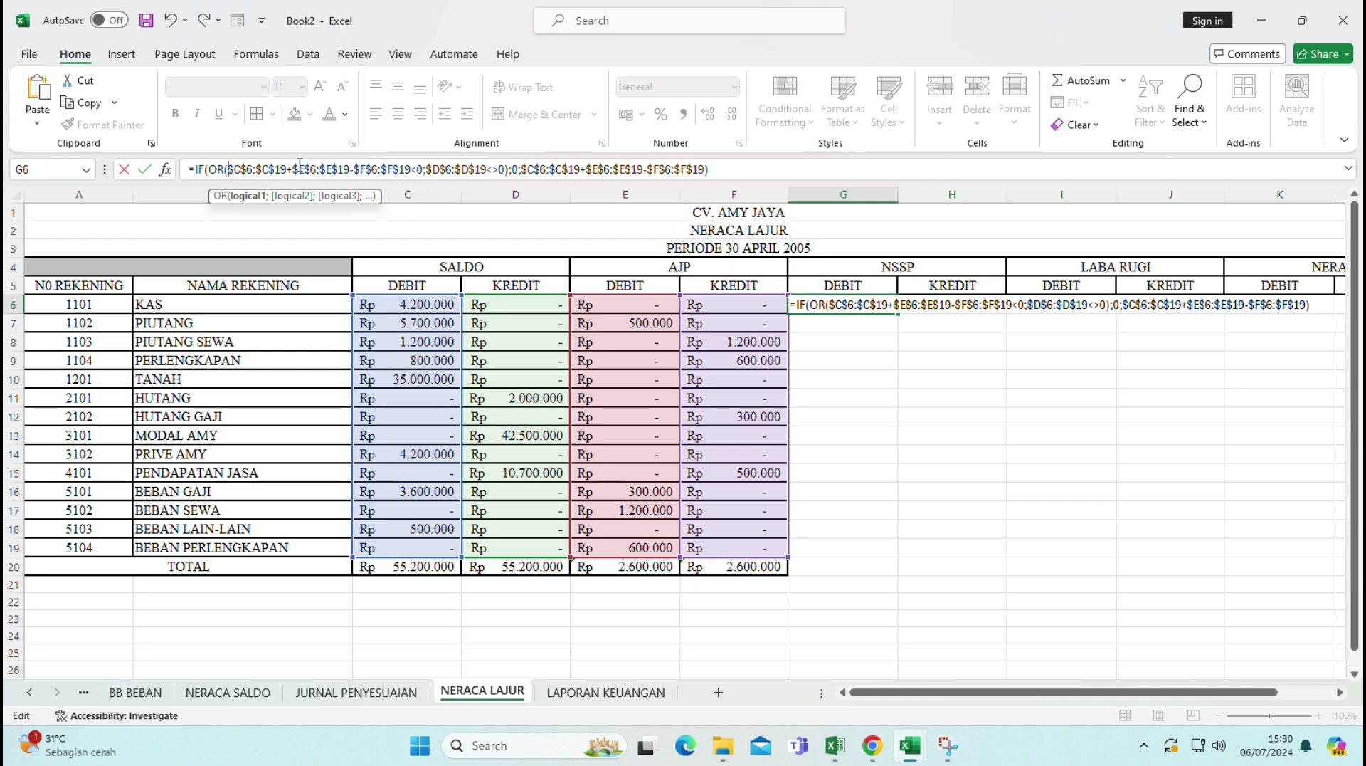
type("@")
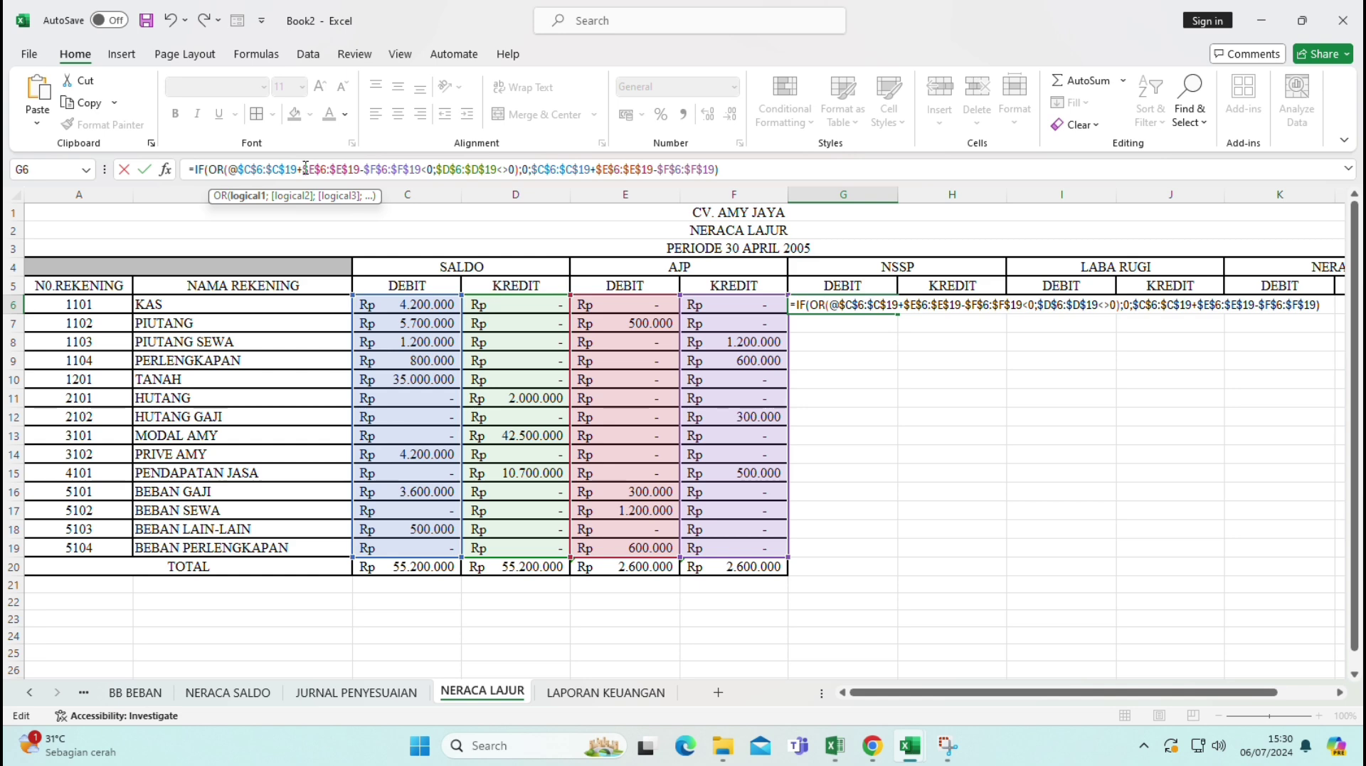
type("@")
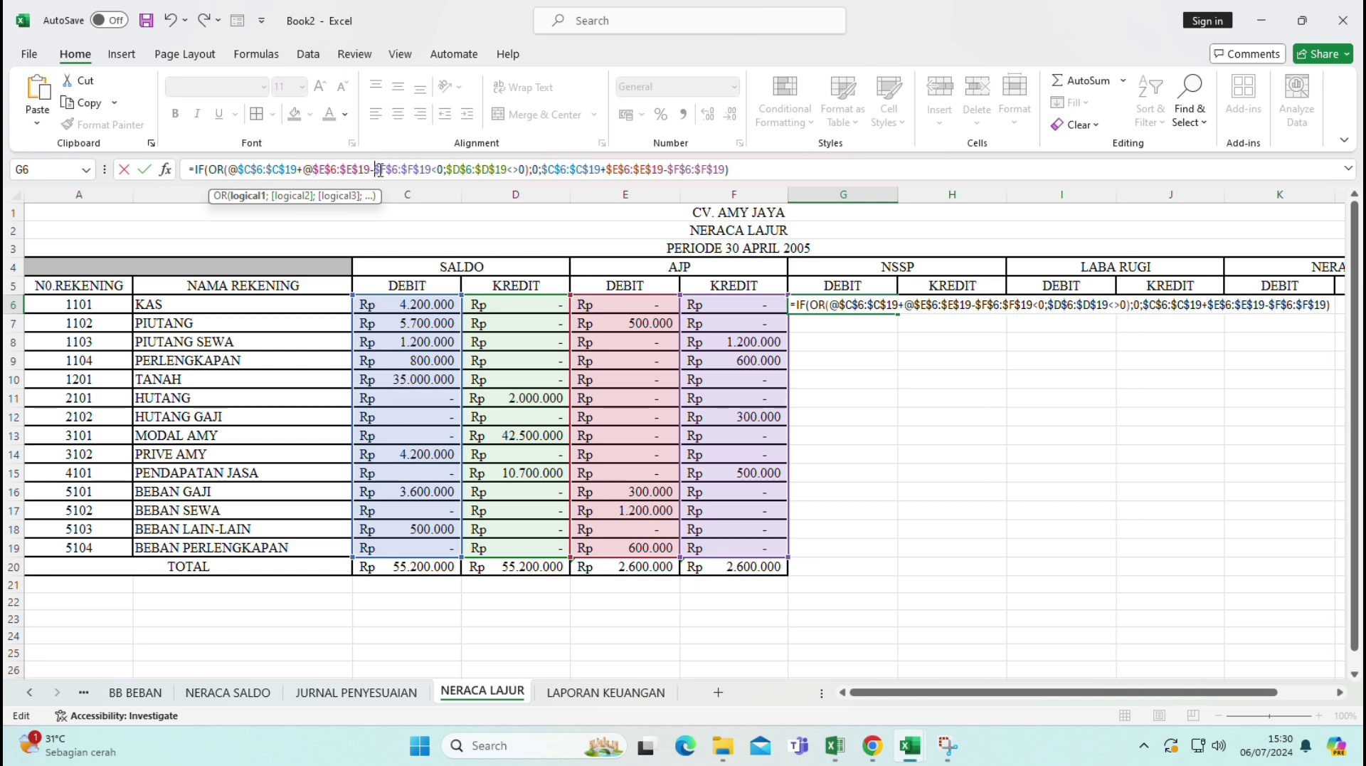
type("@")
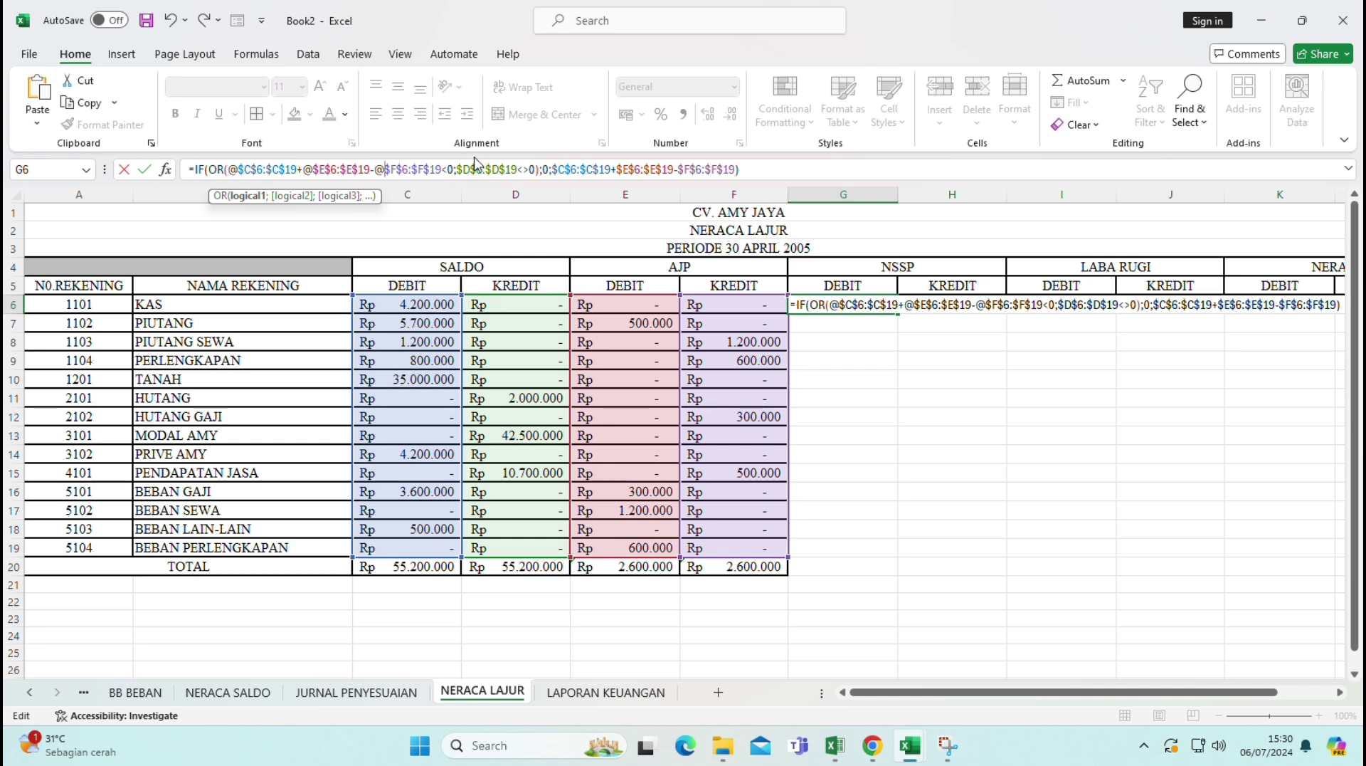
left_click(459, 168)
type("@")
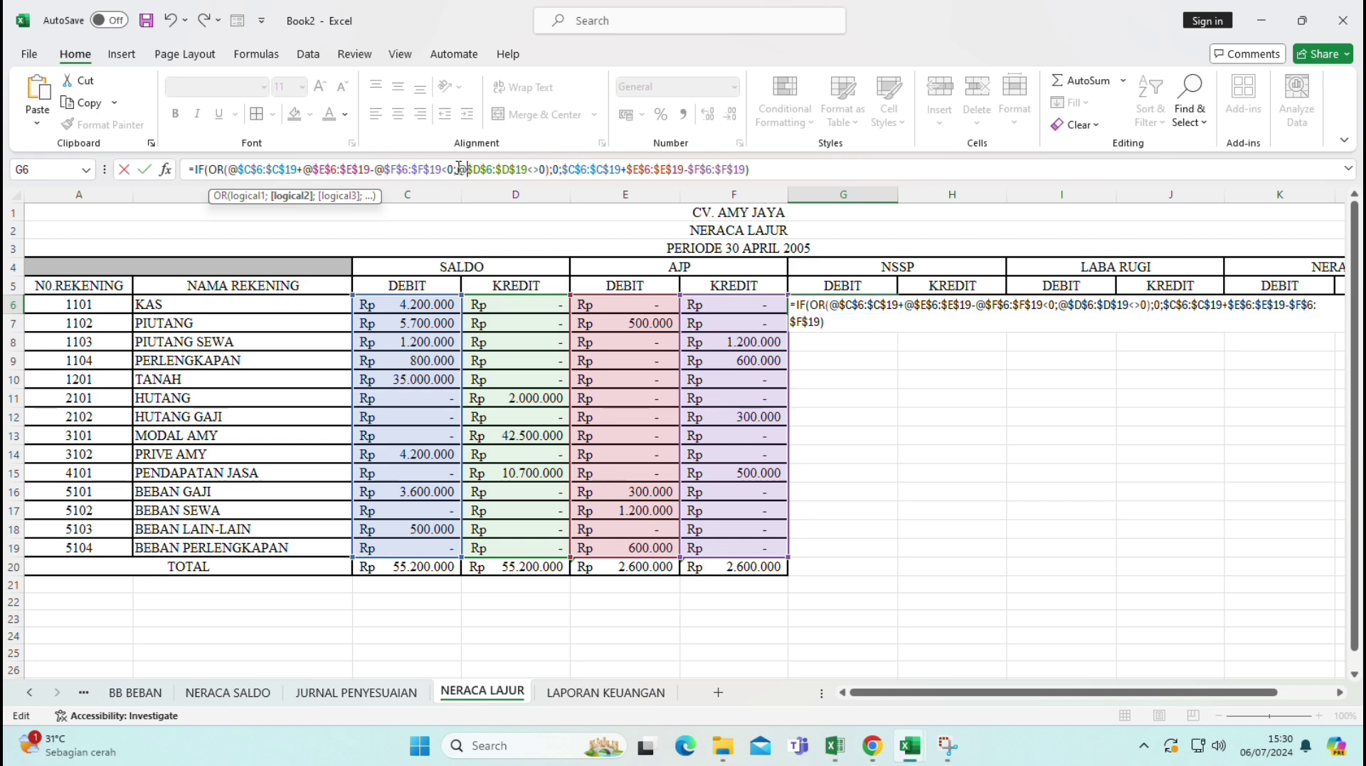
left_click(563, 171)
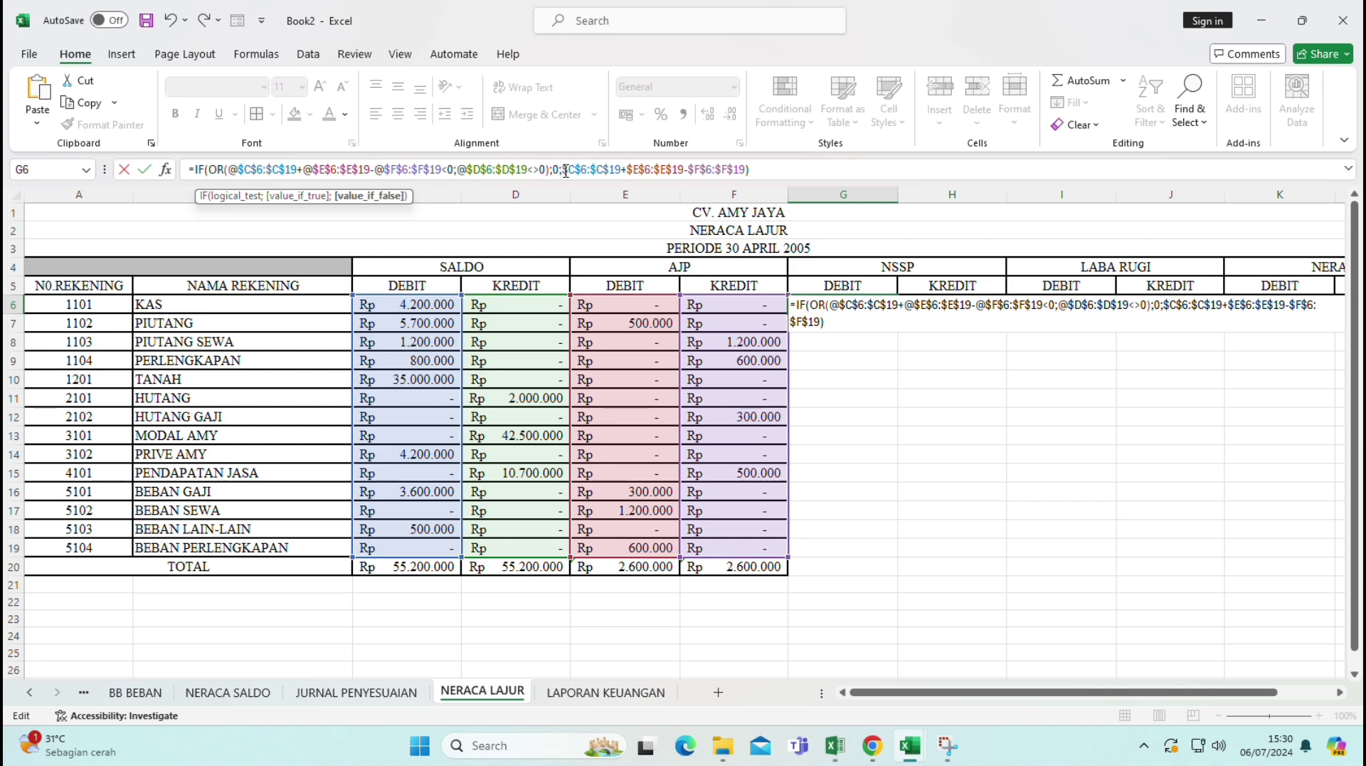
type("@")
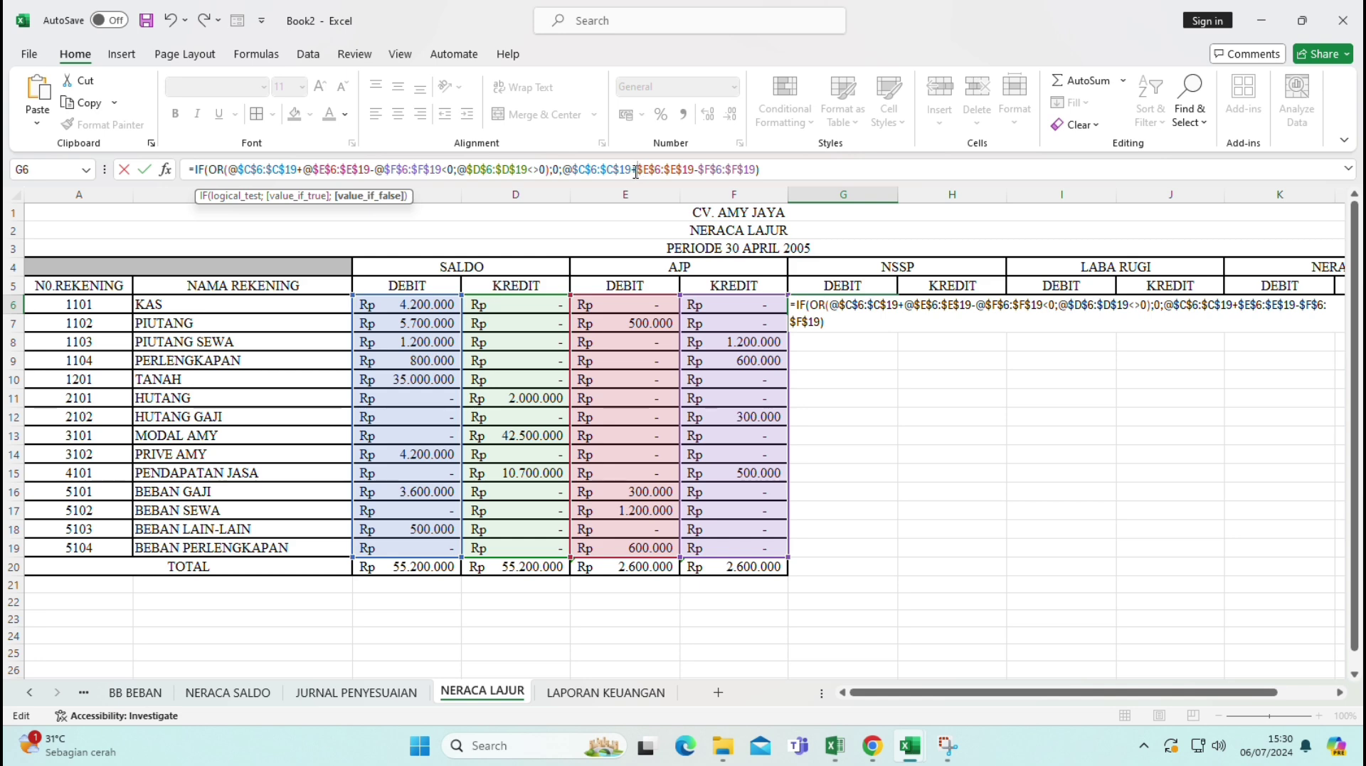
type("@")
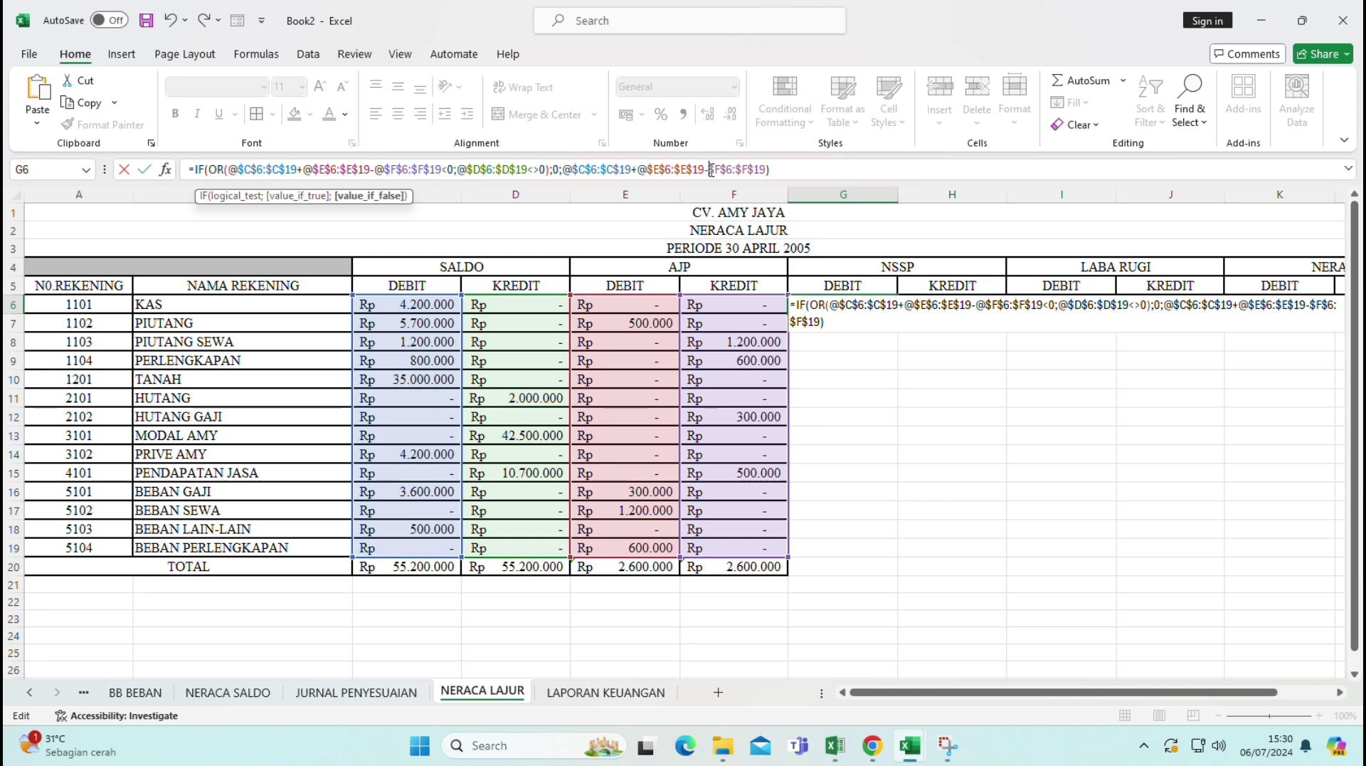
type("@")
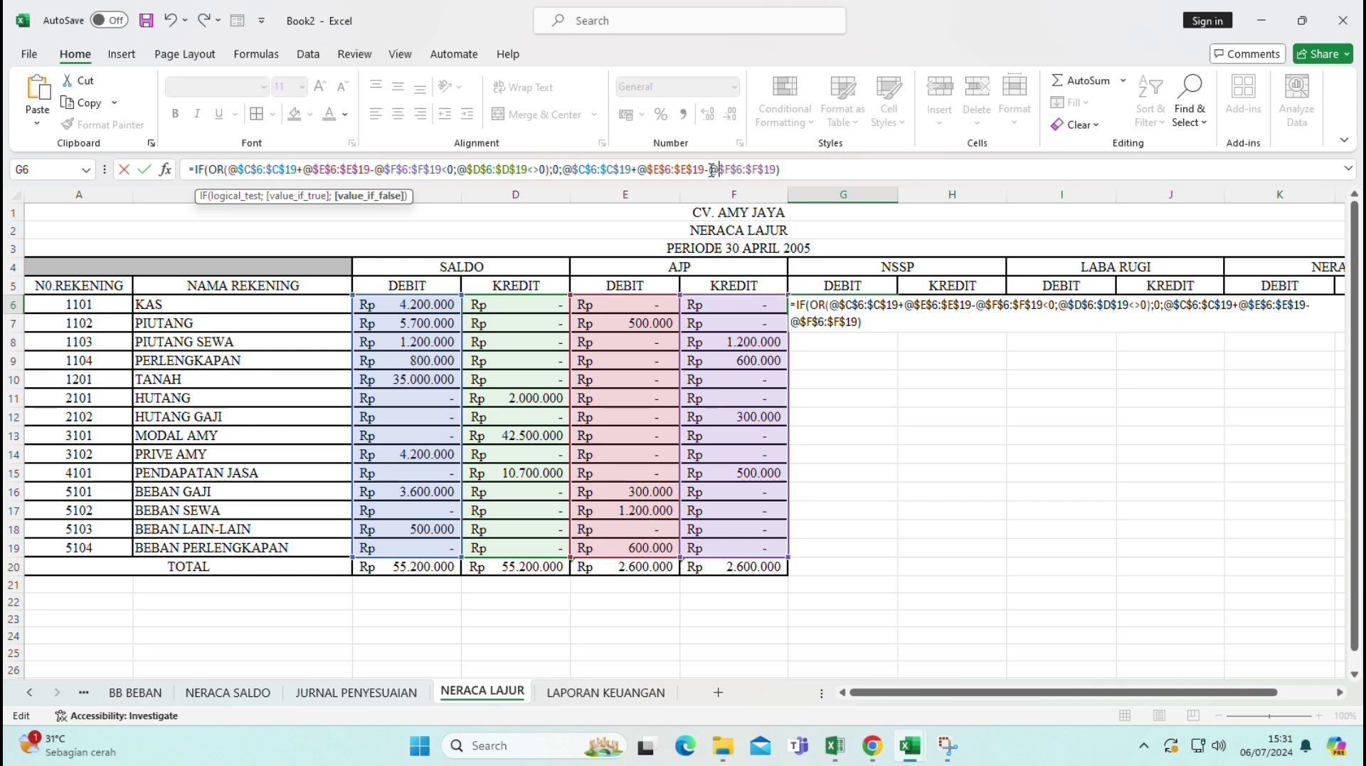
key("Return")
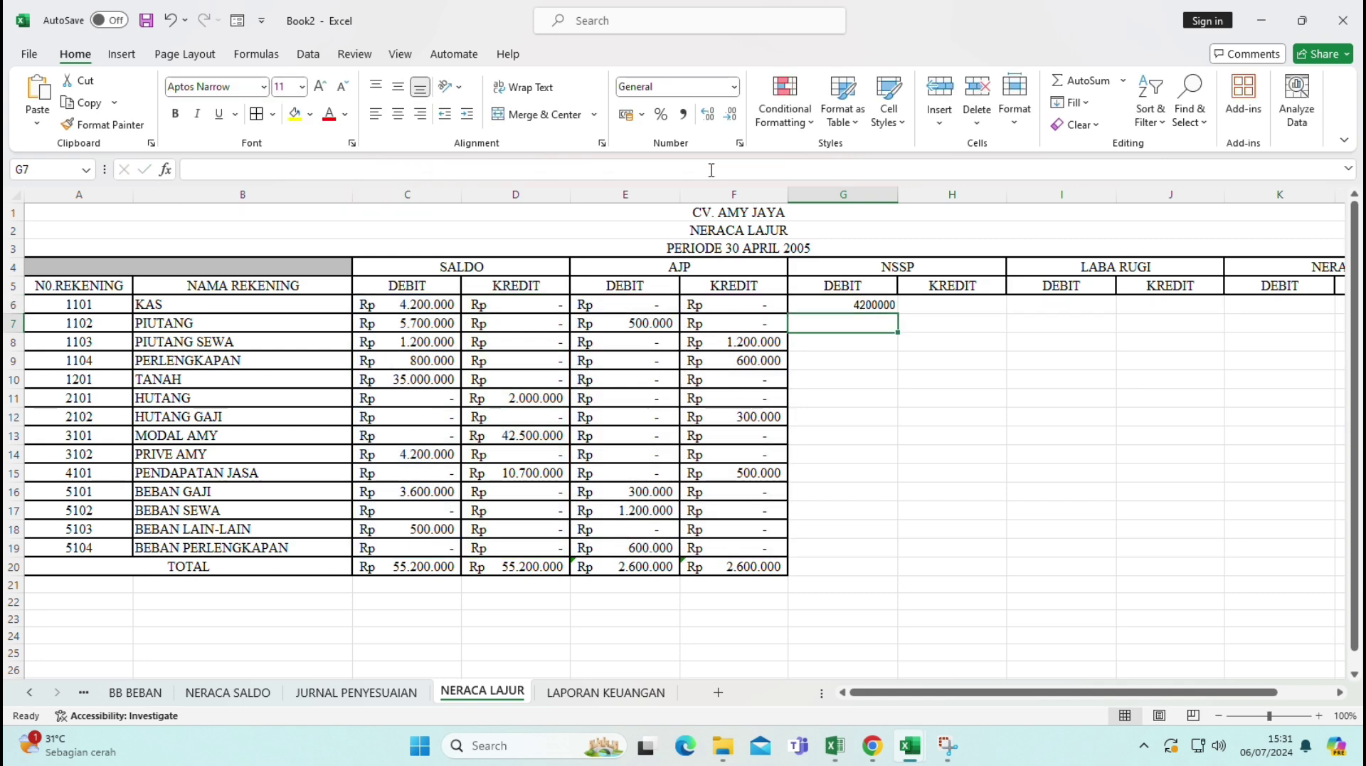
- Fill the NSSP debit formula from G6 through G19 and format column G as Accounting with no currency symbol
left_click(832, 303)
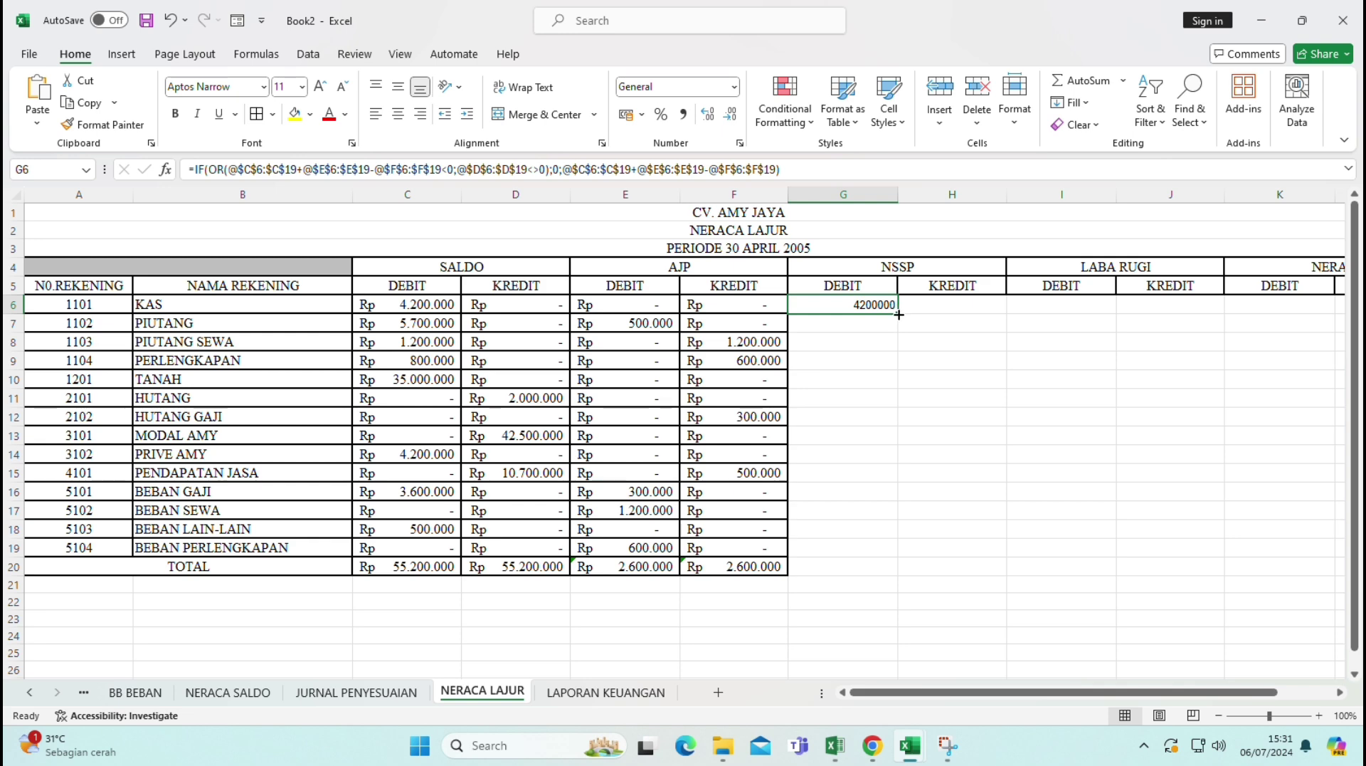
left_click_drag(897, 318, 890, 558)
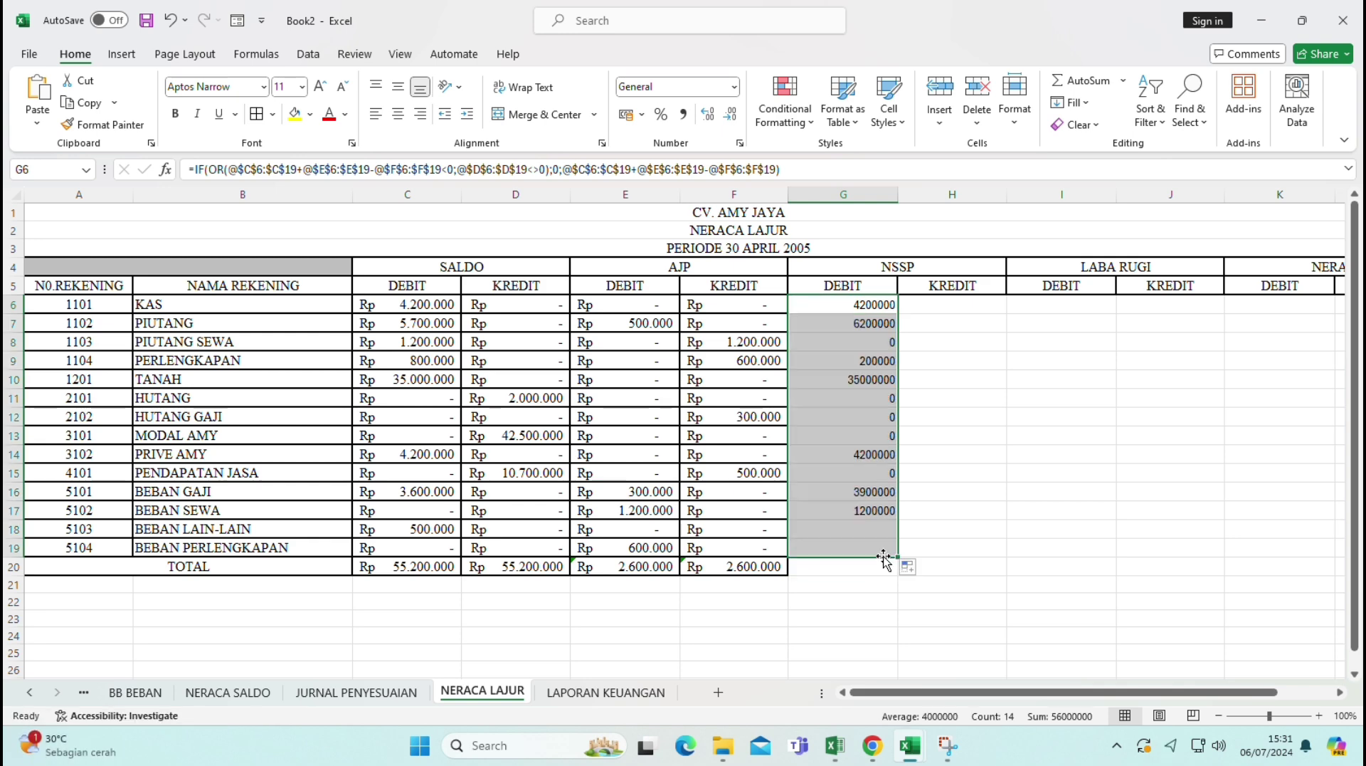
left_click(843, 194)
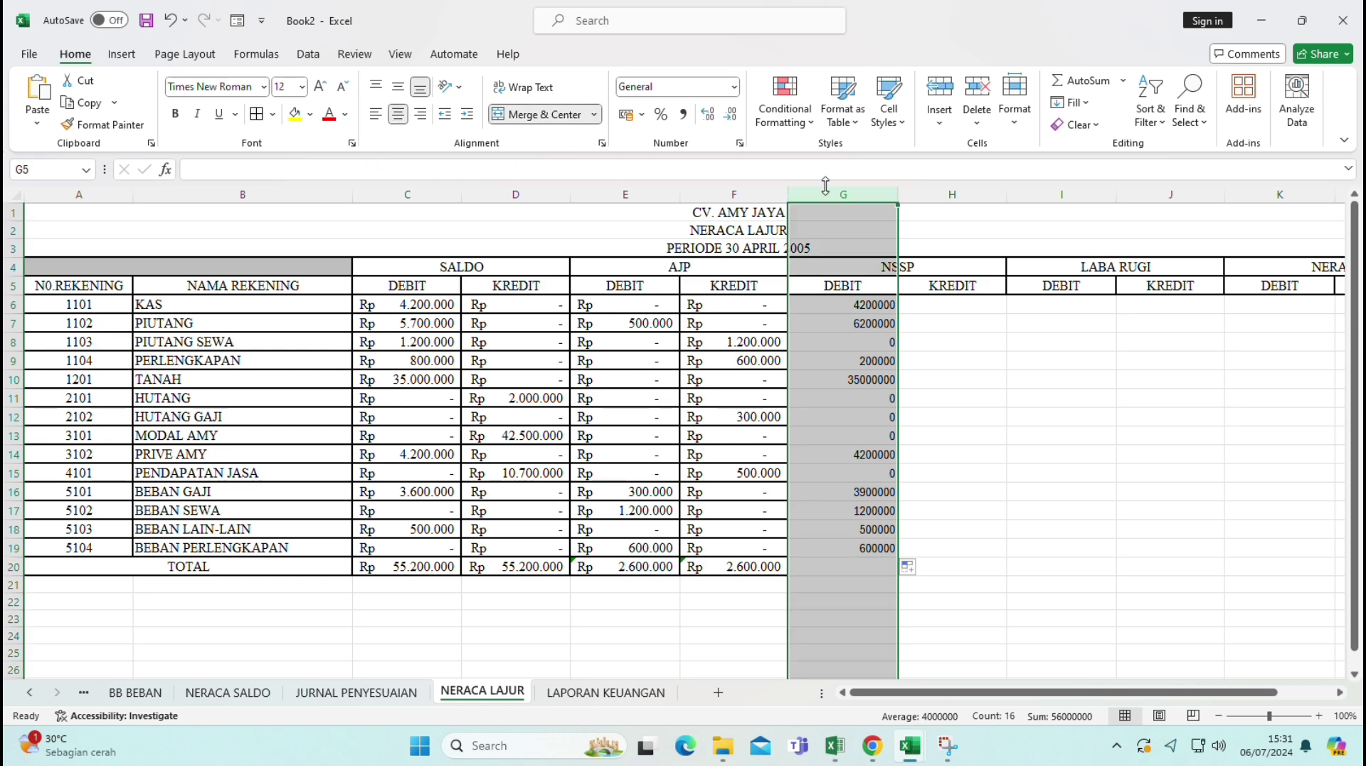
left_click(733, 86)
left_click(704, 562)
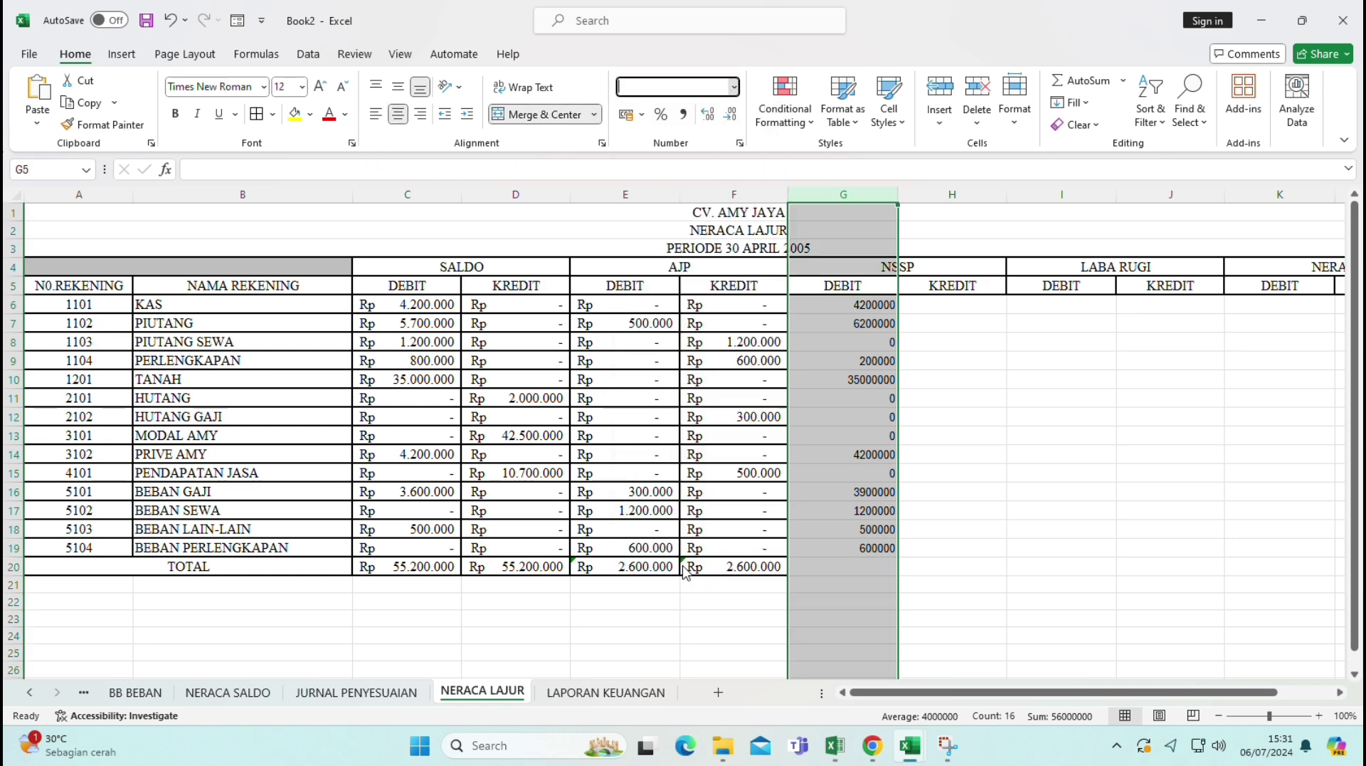
left_click(483, 420)
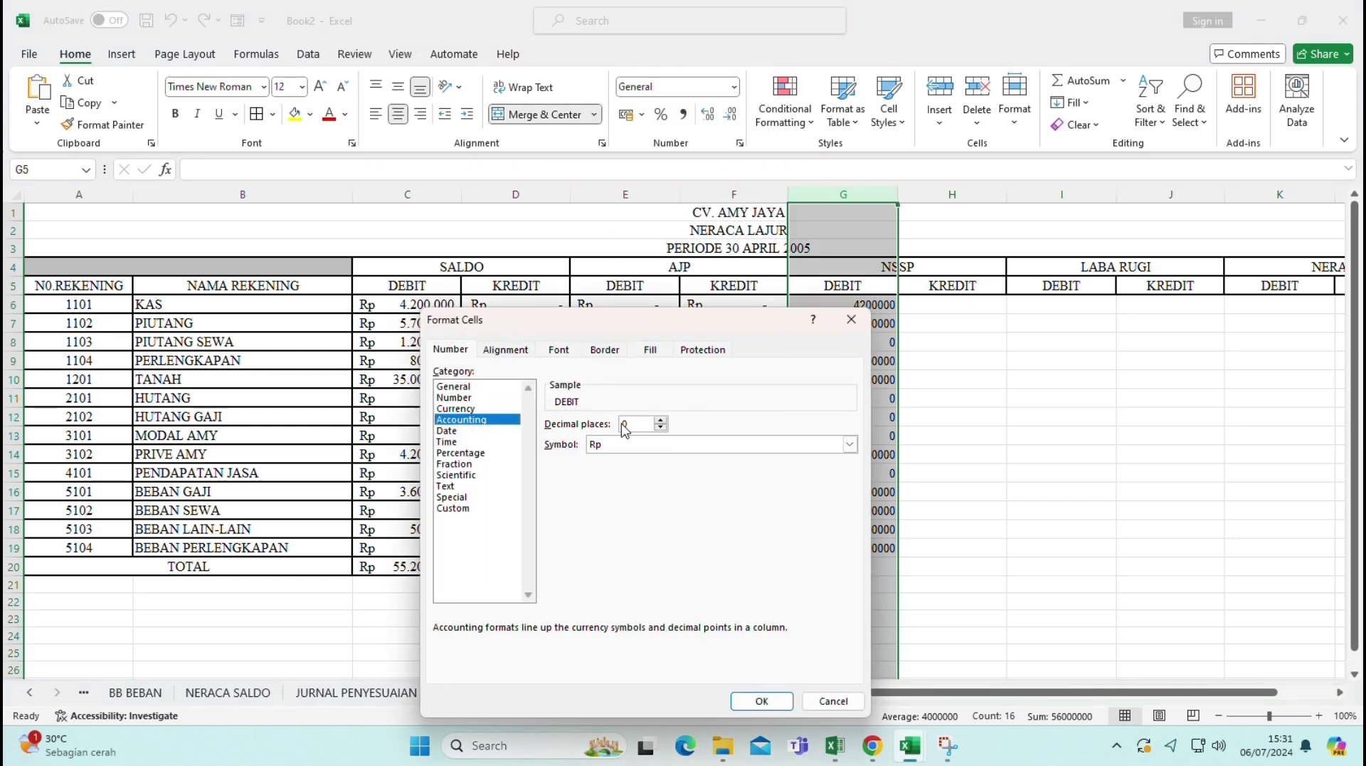
left_click(850, 444)
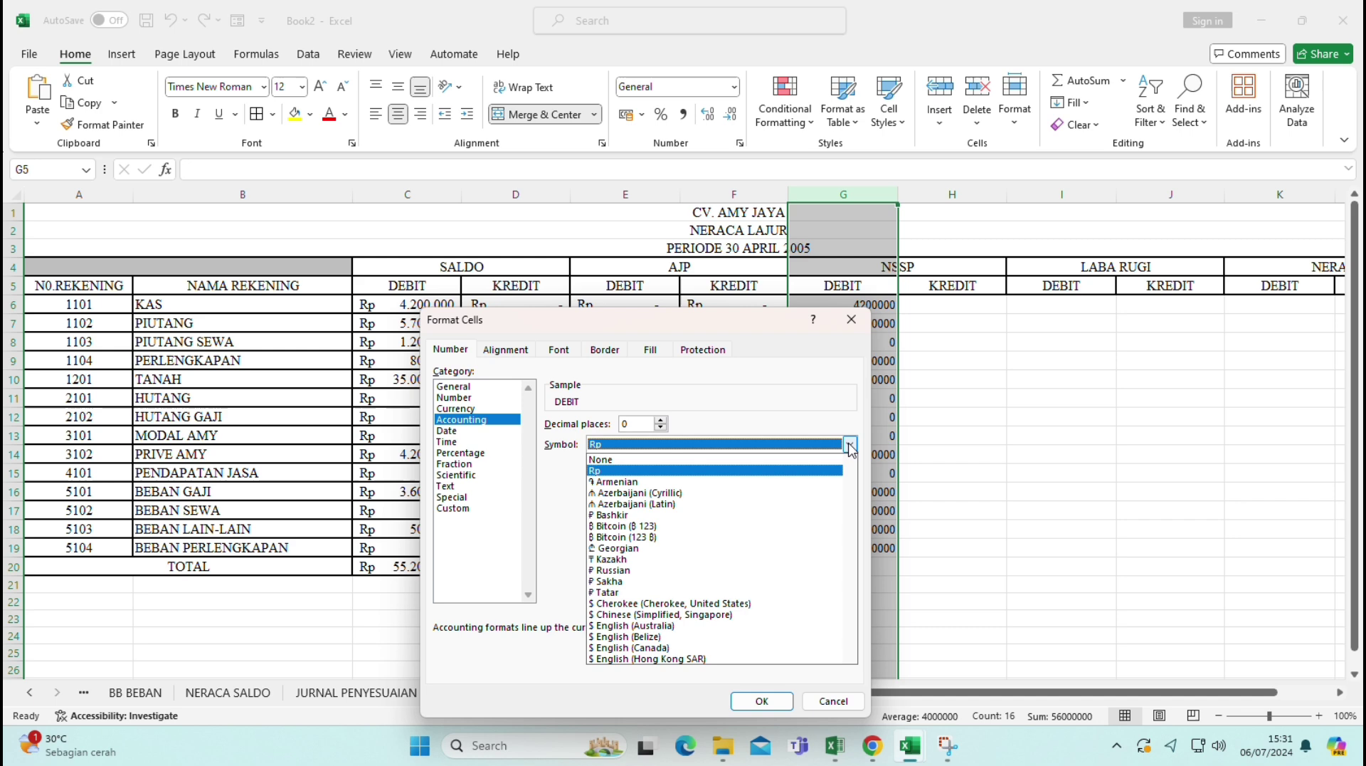
left_click(735, 461)
key("Return")
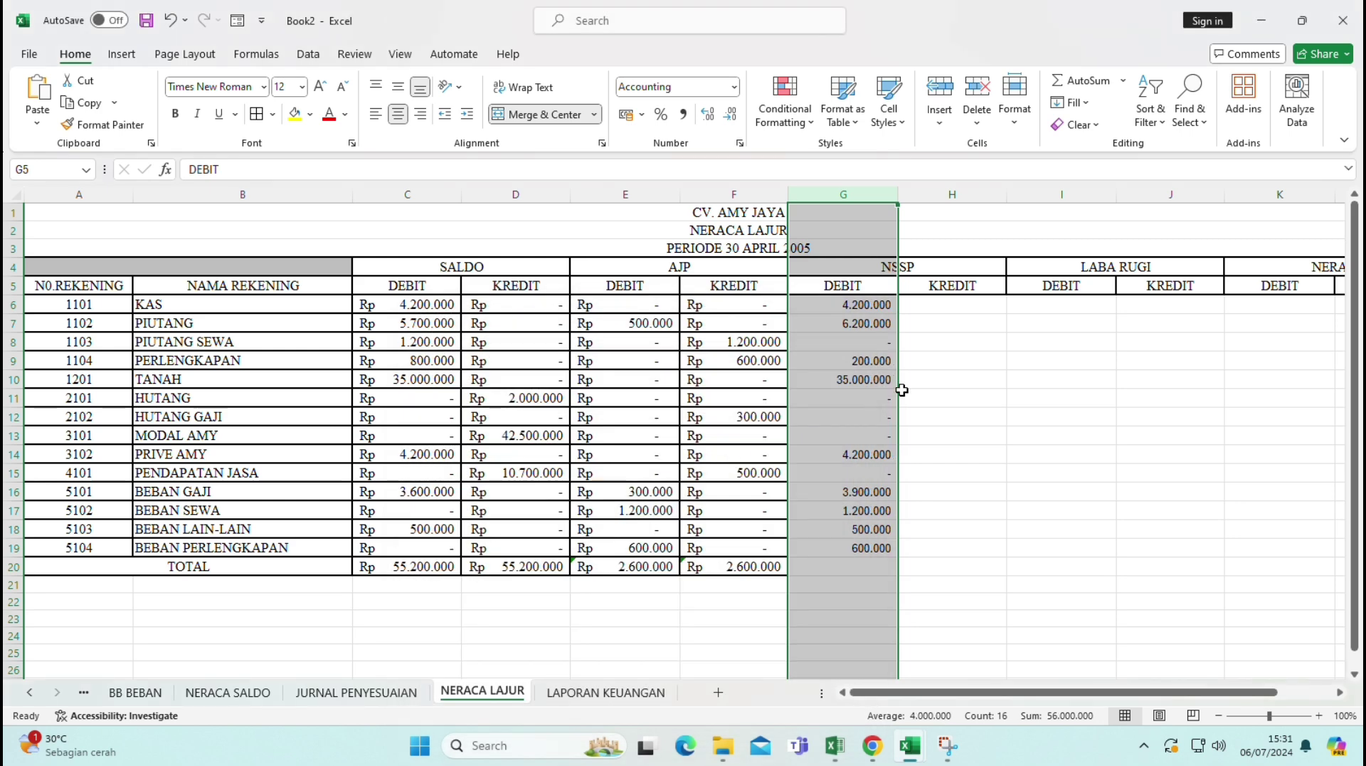
- Start the NSSP credit formula in H6 with an IF function whose logical test is a nested OR function
left_click(968, 187)
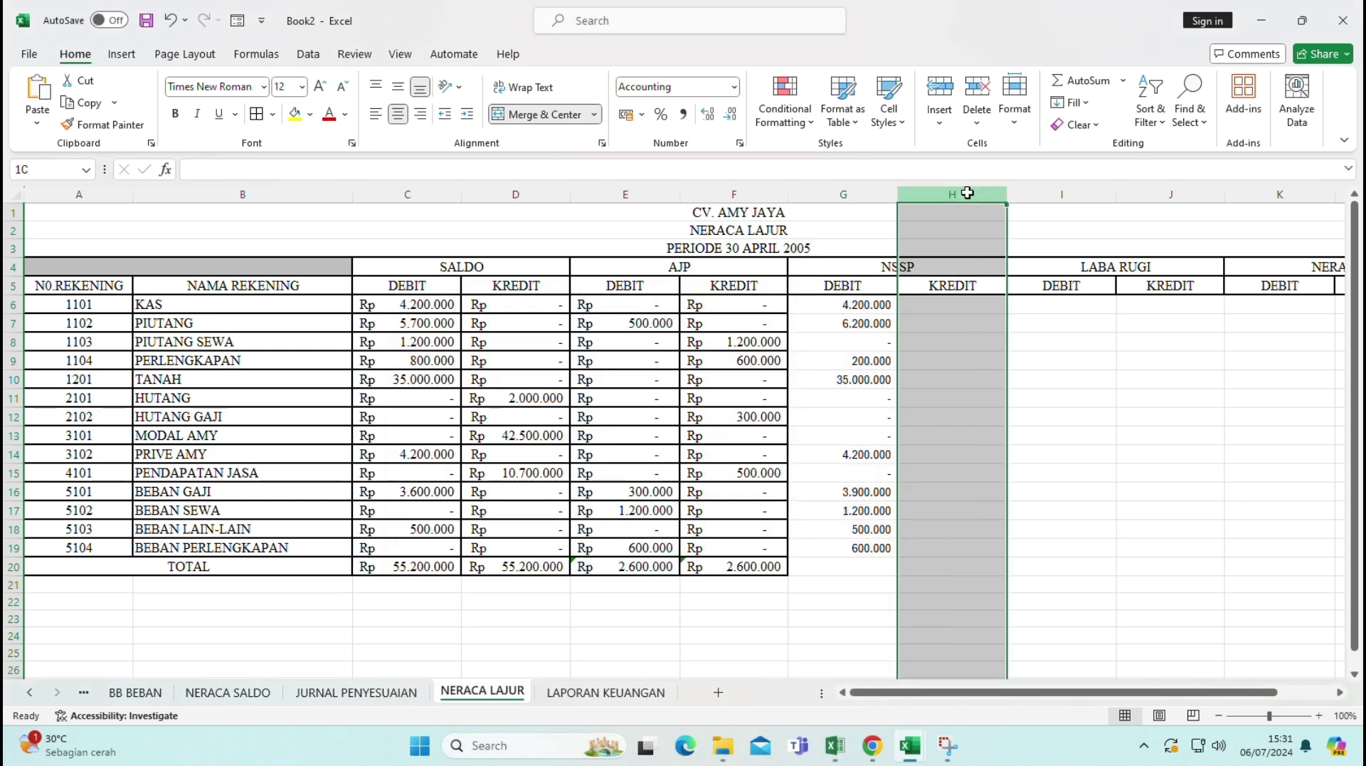
left_click(951, 308)
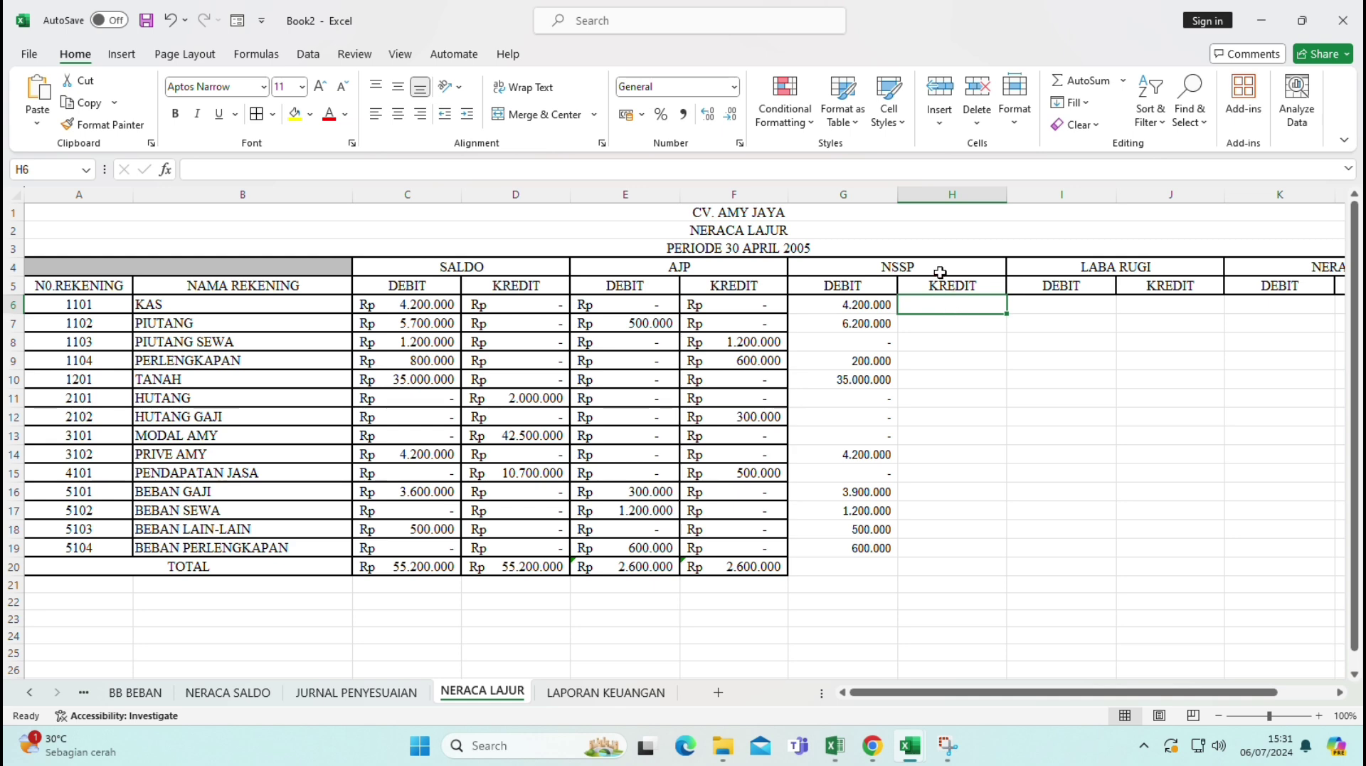
left_click(586, 32)
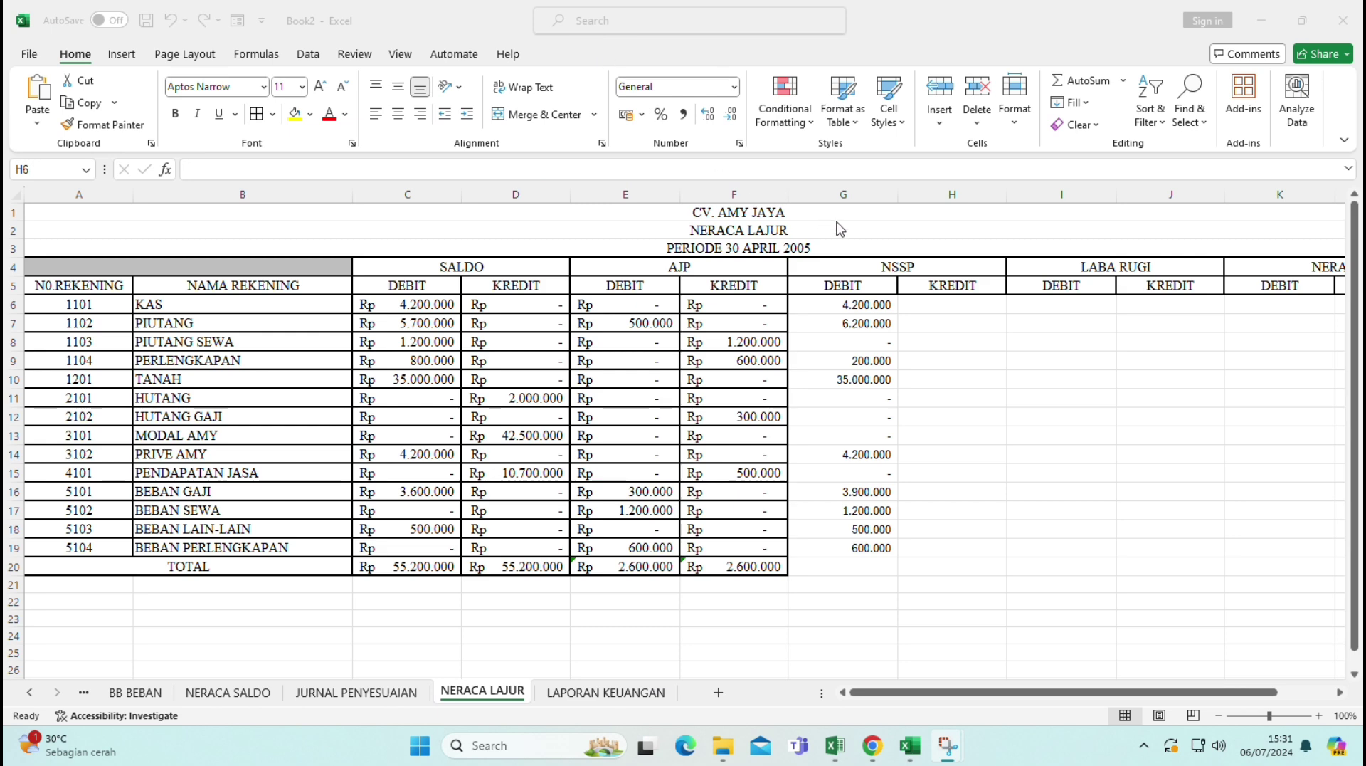
left_click(931, 311)
type("=IF")
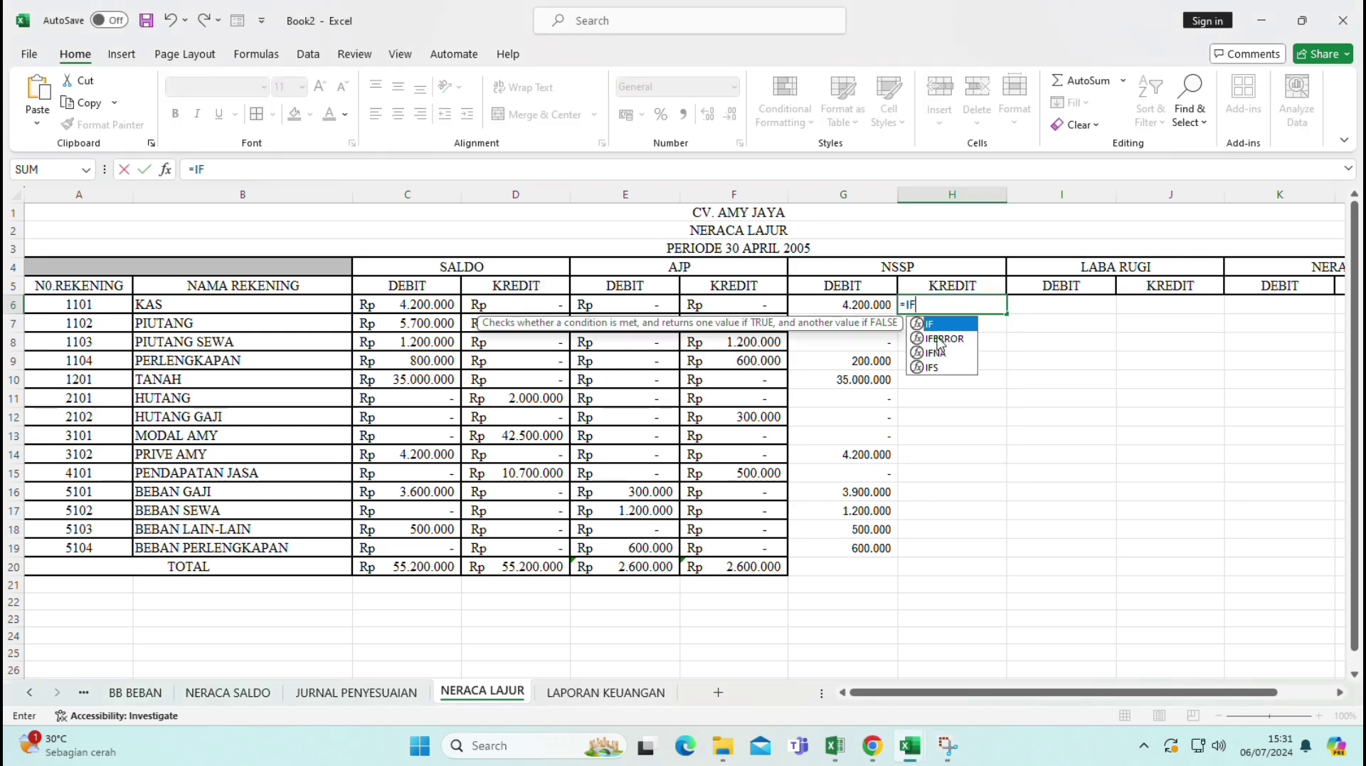
key("ctrl+Return")
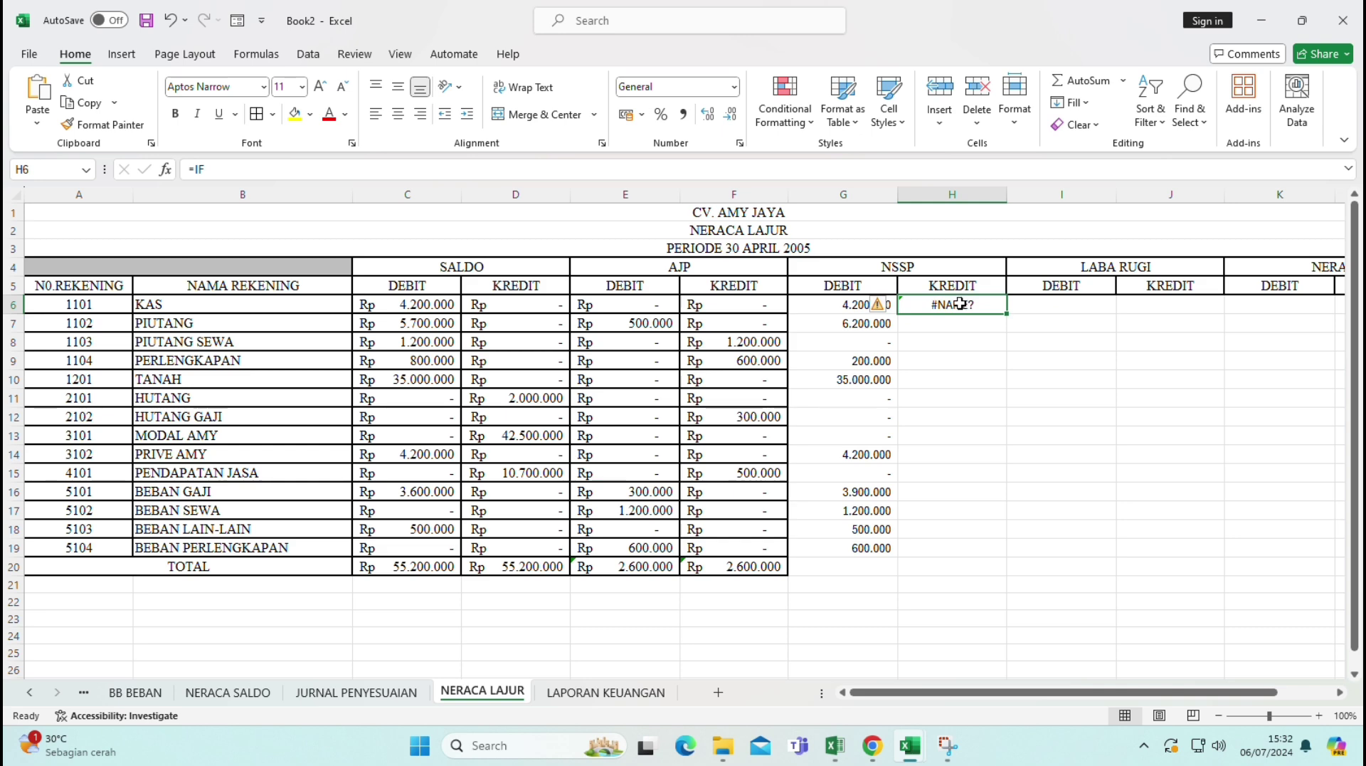
left_click(330, 171)
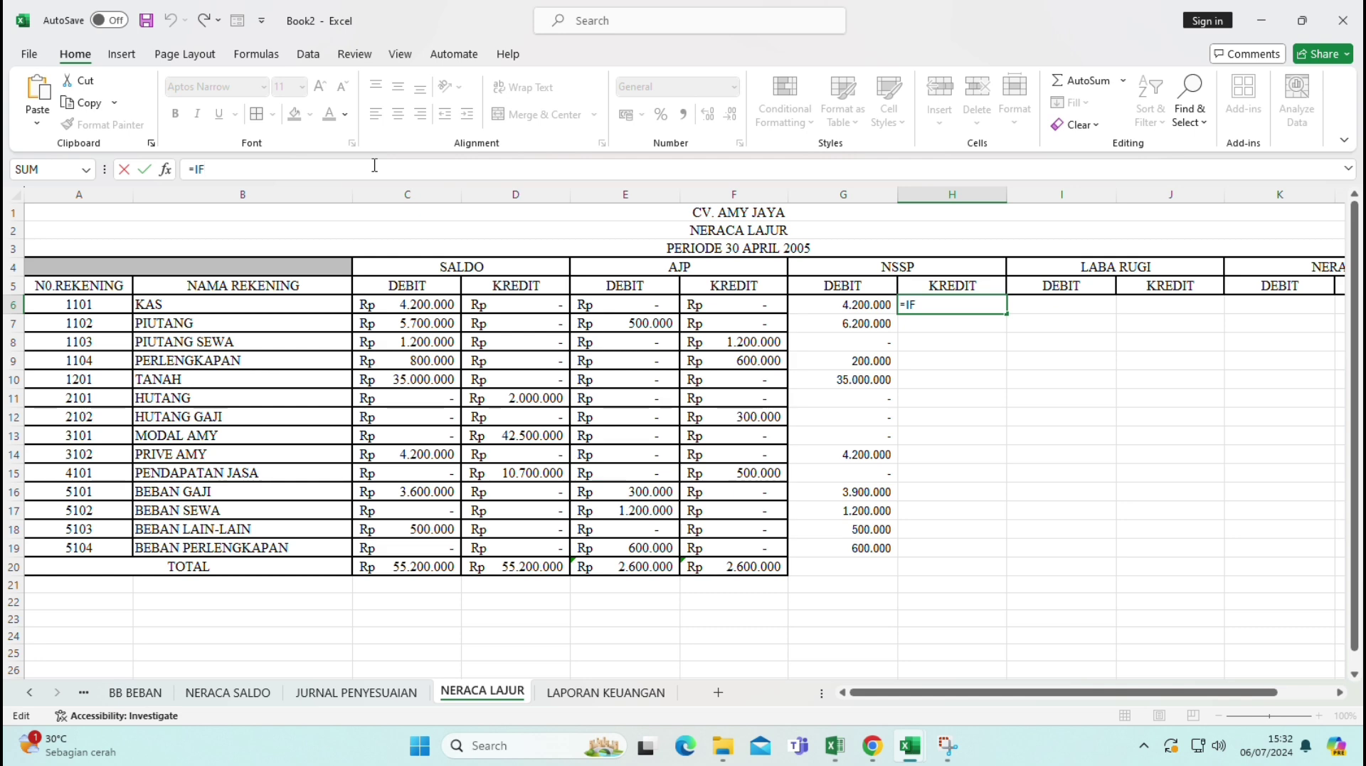
key("BackSpace")
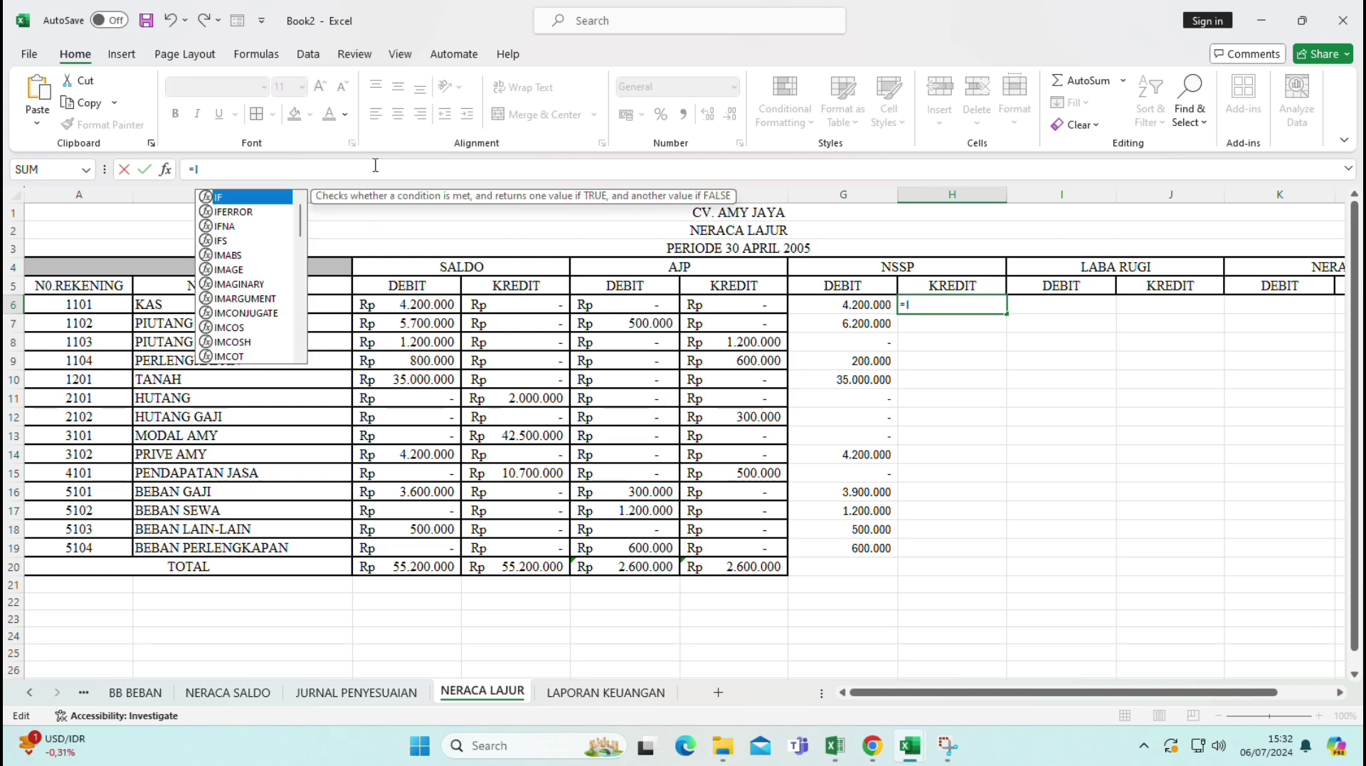
type("F")
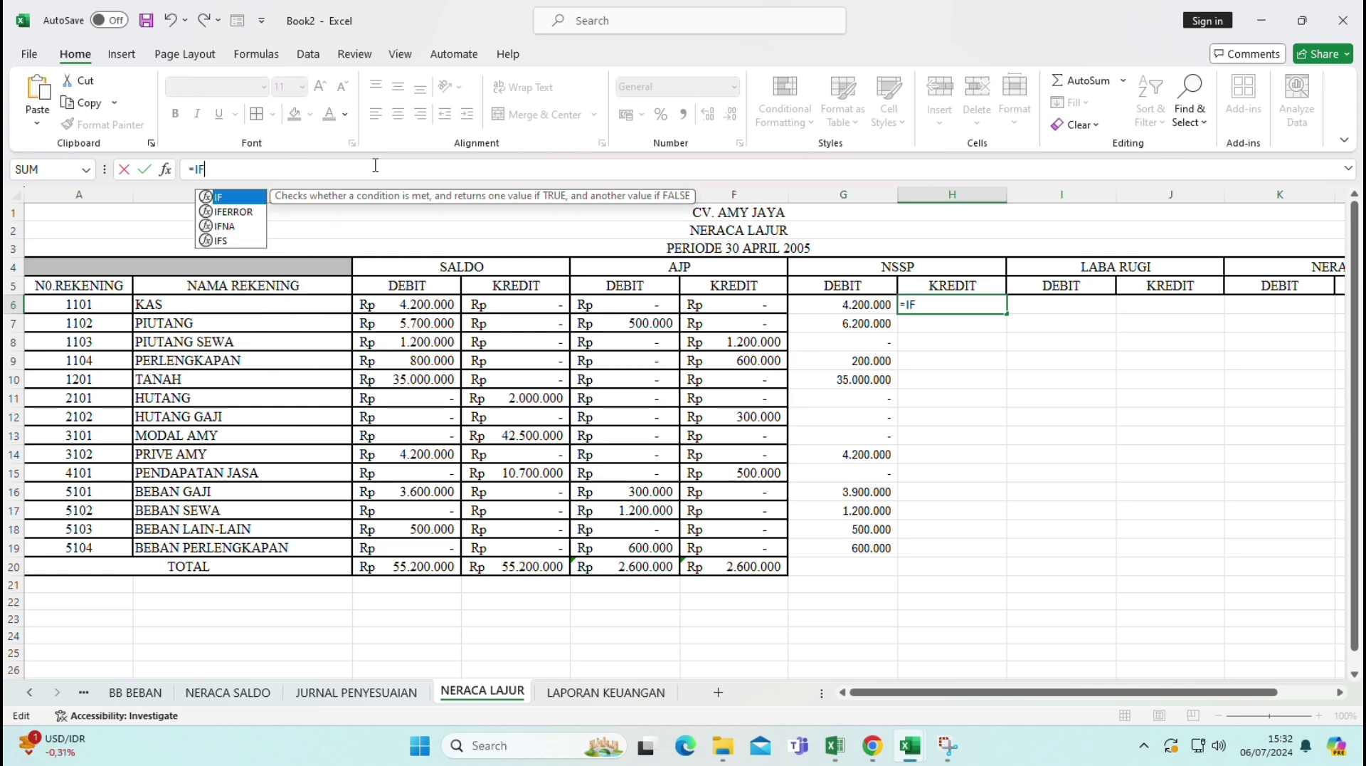
double_click(235, 199)
type("OR")
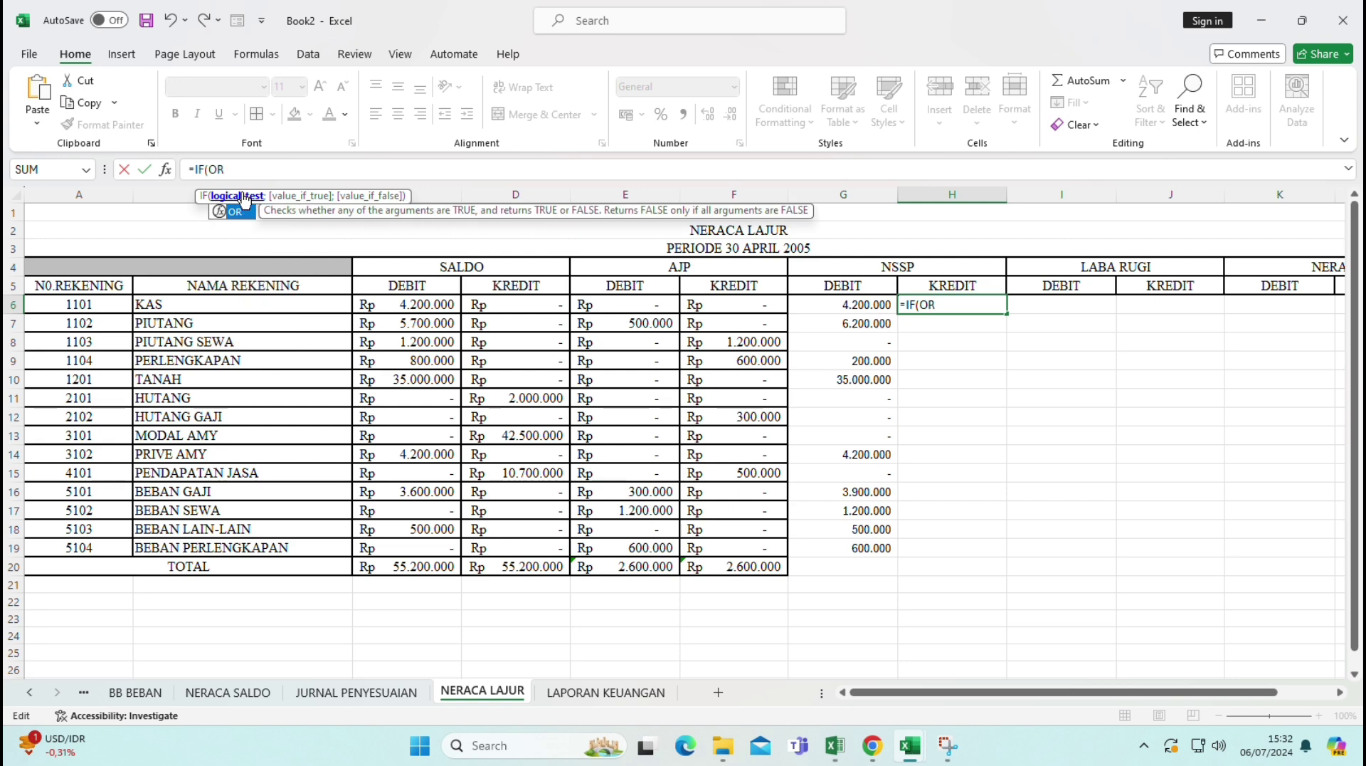
double_click(240, 212)
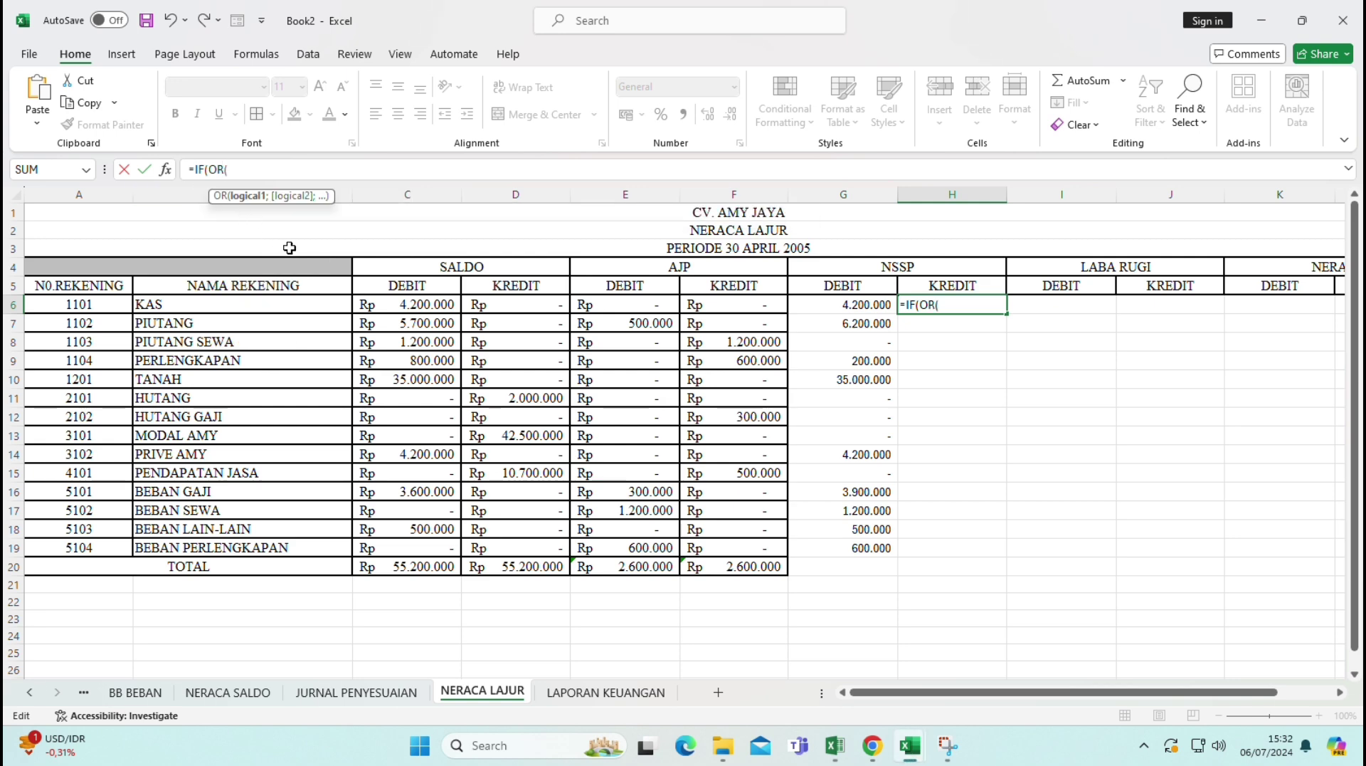
- Enter the first OR condition in the H6 formula as $D$6:$D$19+$F$6:$F$19-$E$6:$E$19<0, with absolute references
left_click_drag(521, 305, 506, 539)
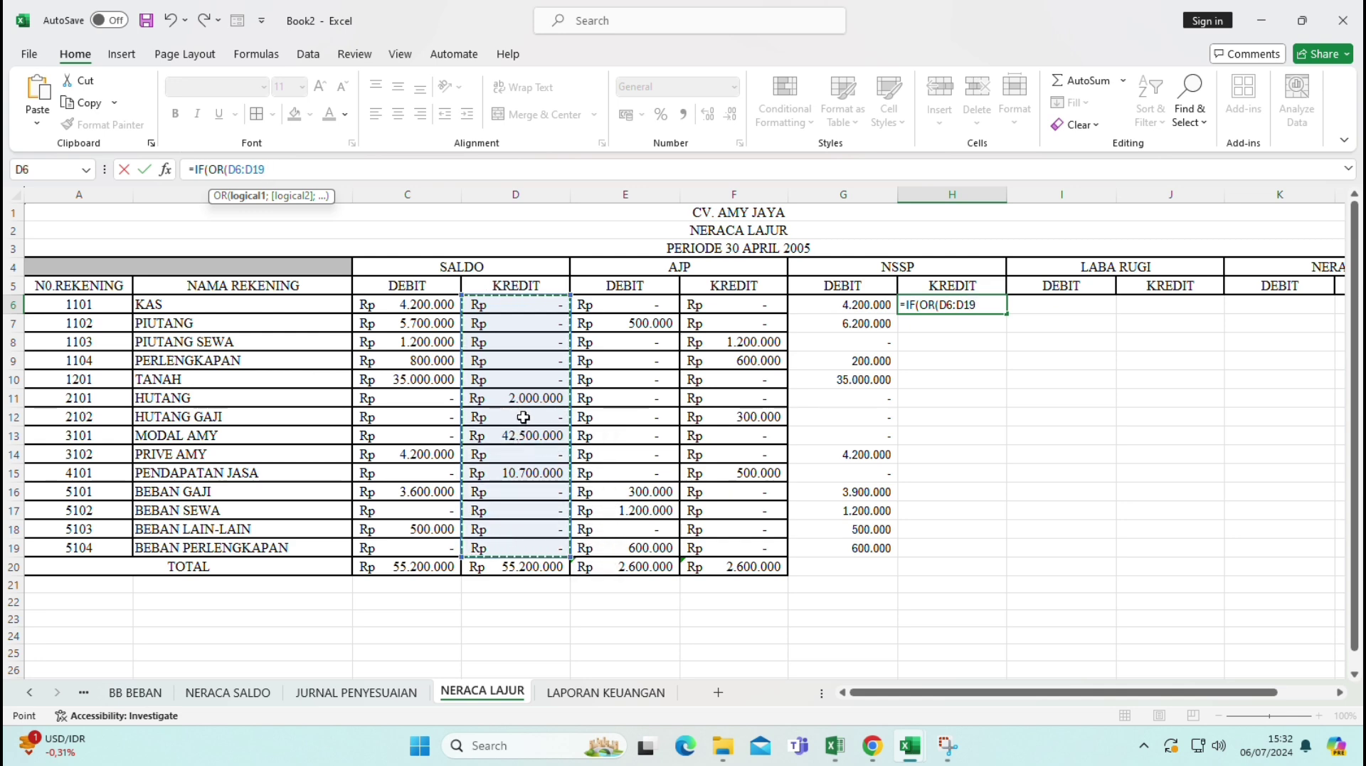
key("F4")
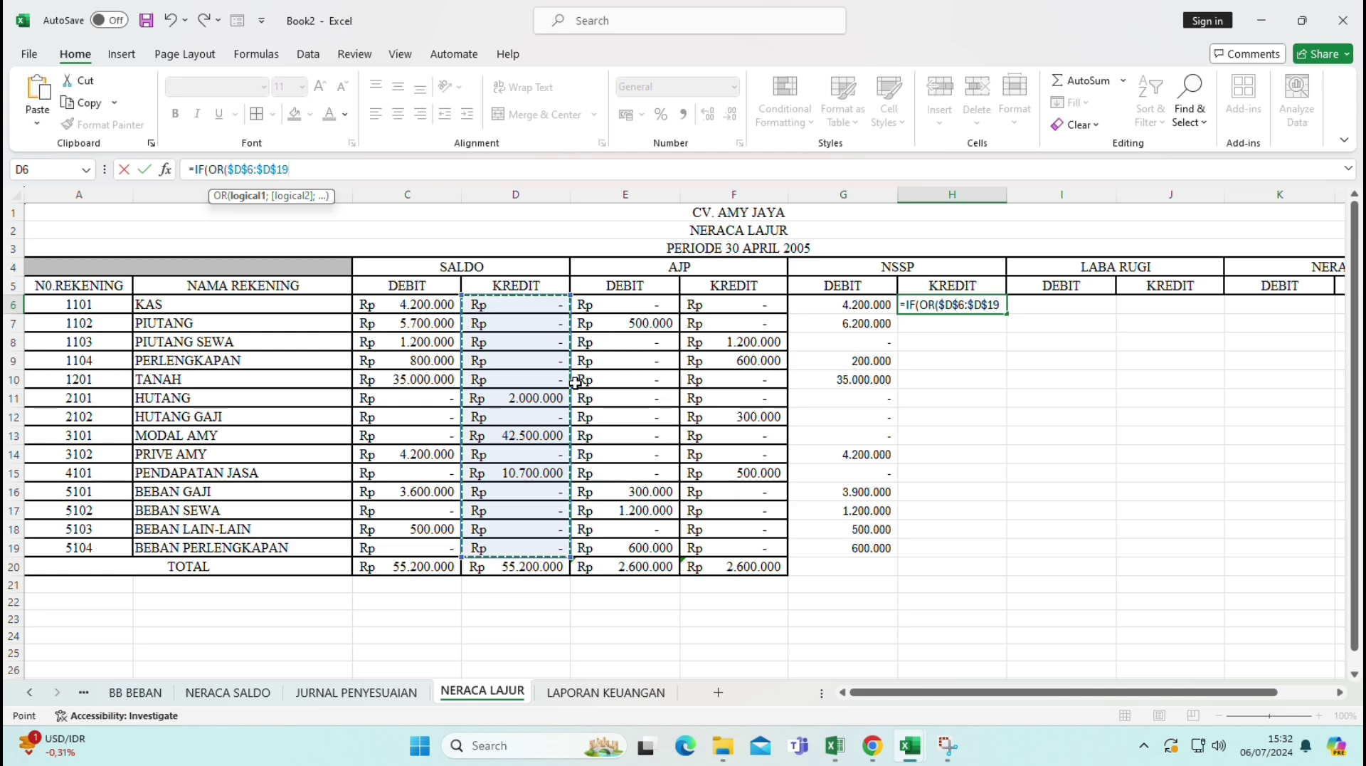
type("+")
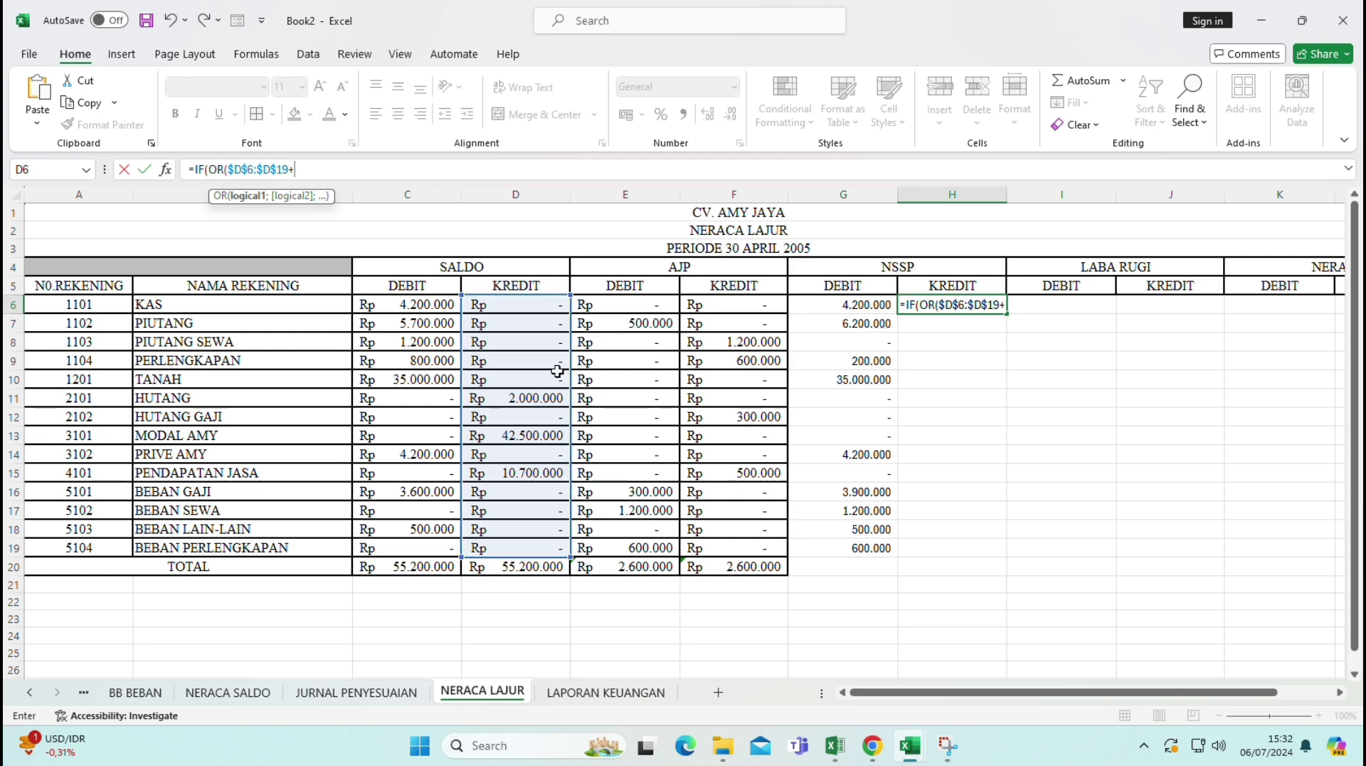
left_click_drag(733, 304, 735, 542)
key("F4")
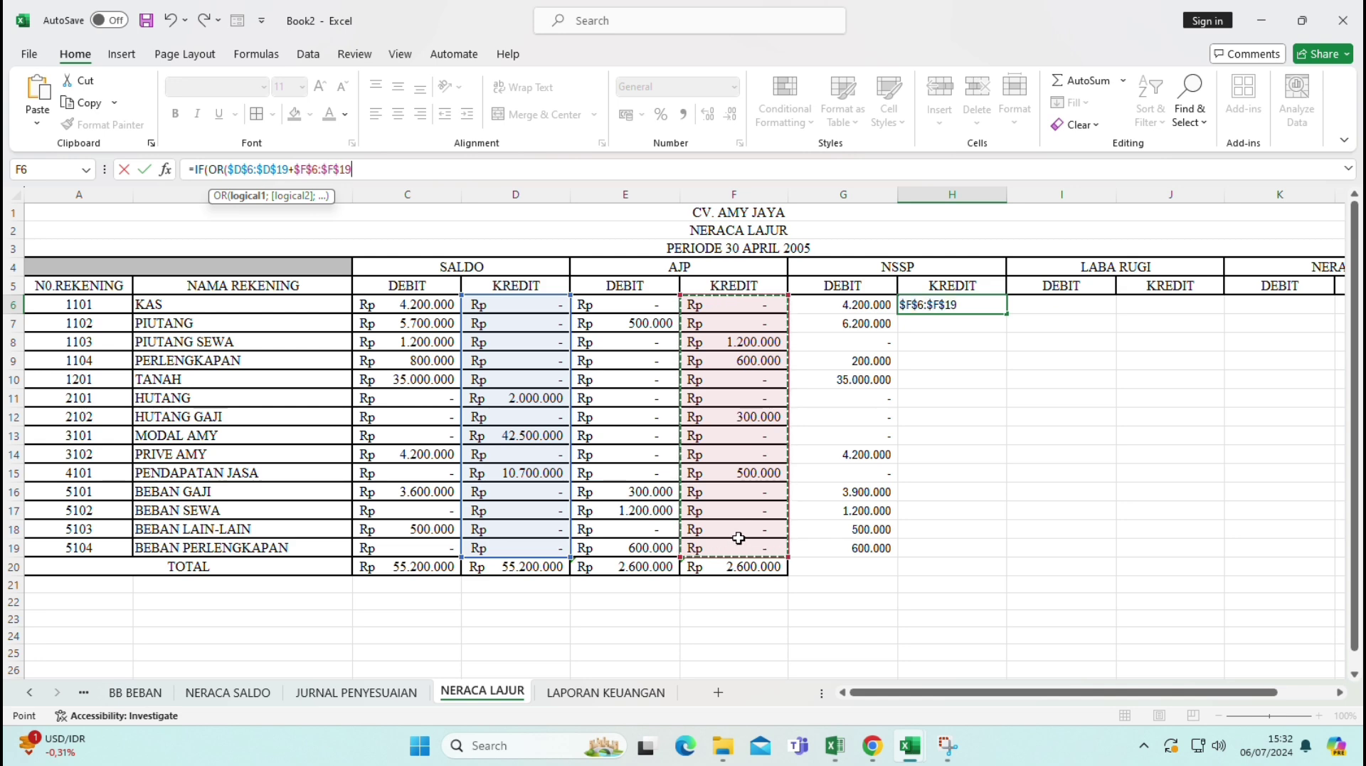
type("-")
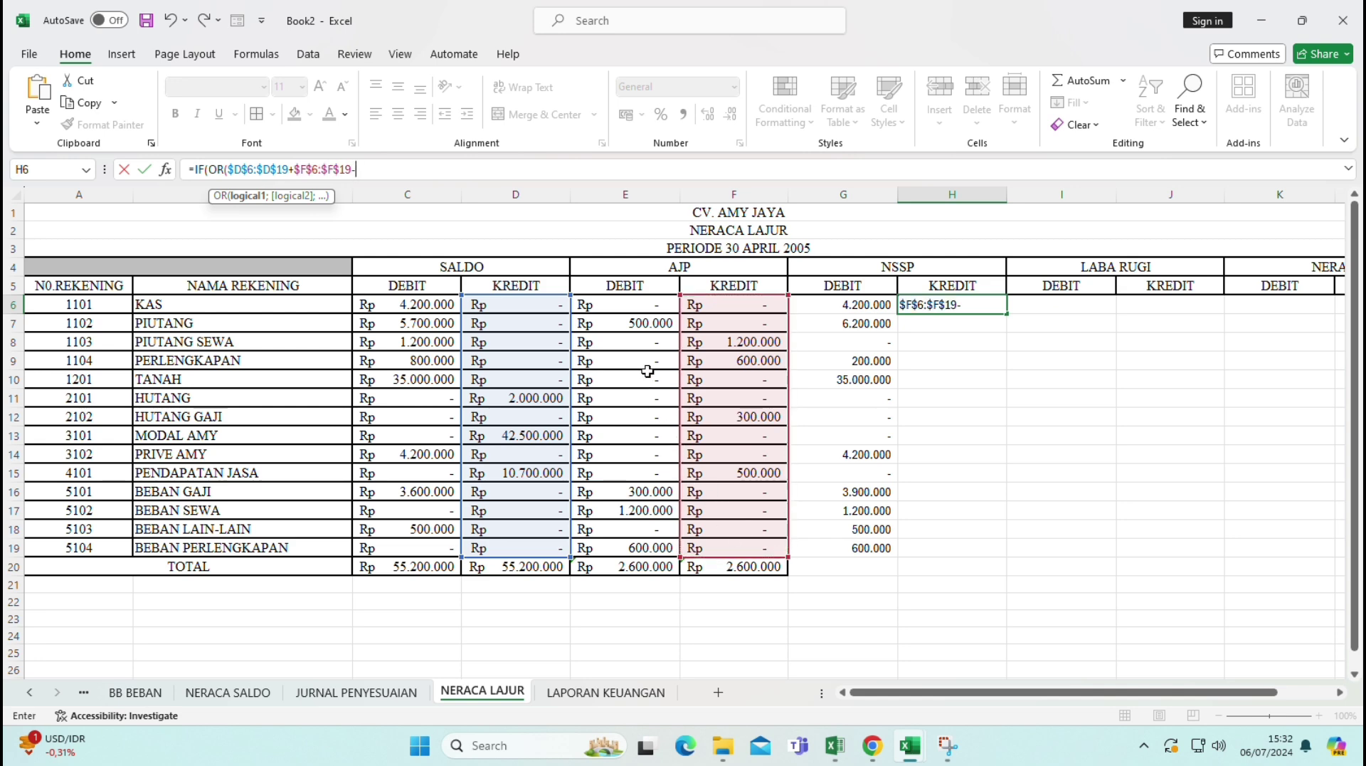
left_click_drag(645, 302, 631, 542)
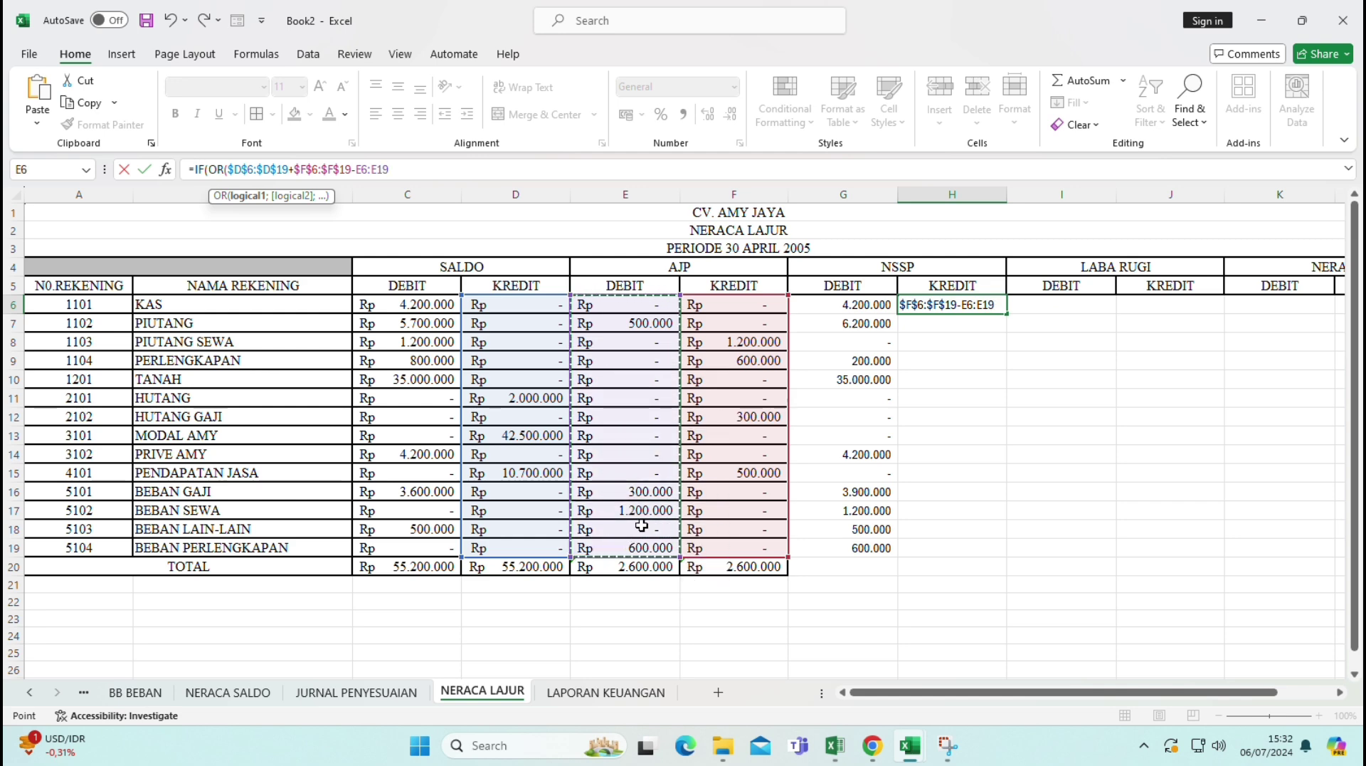
key("F4")
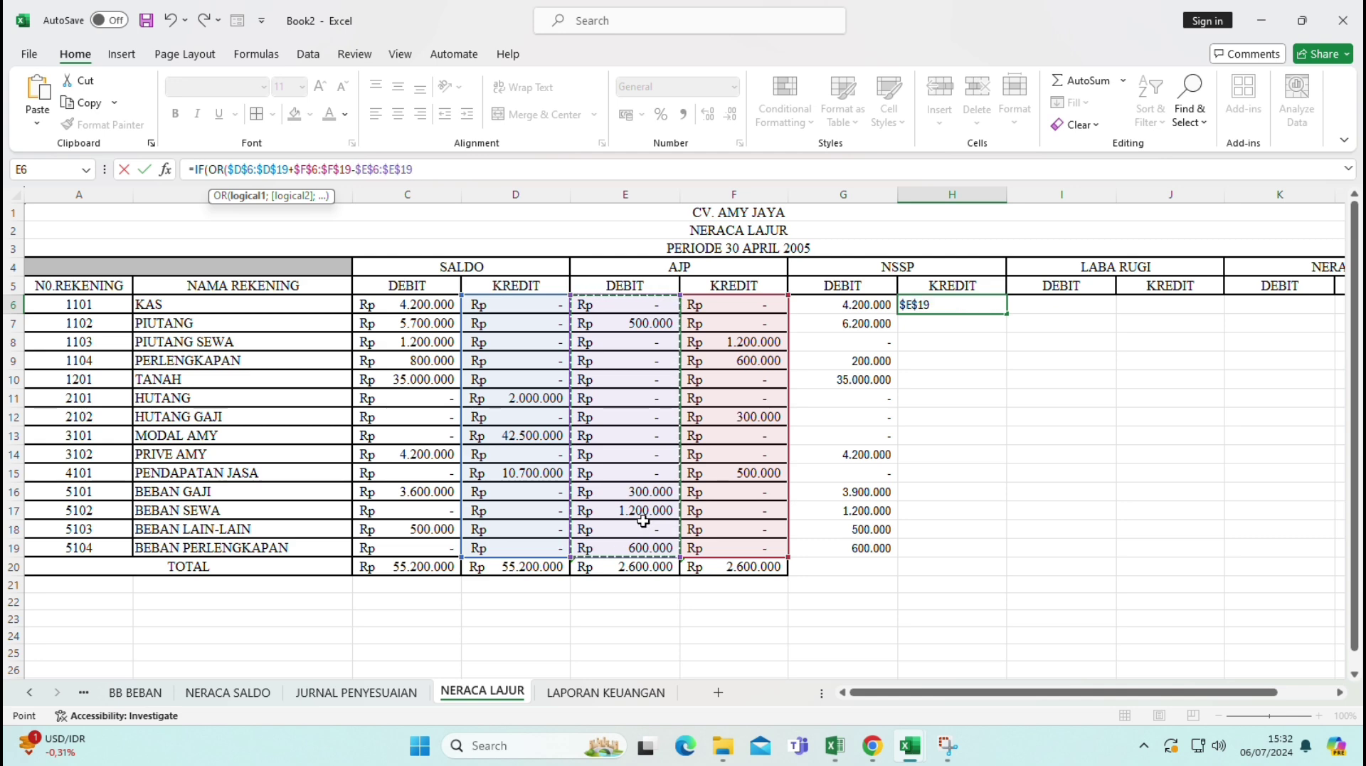
type("<0")
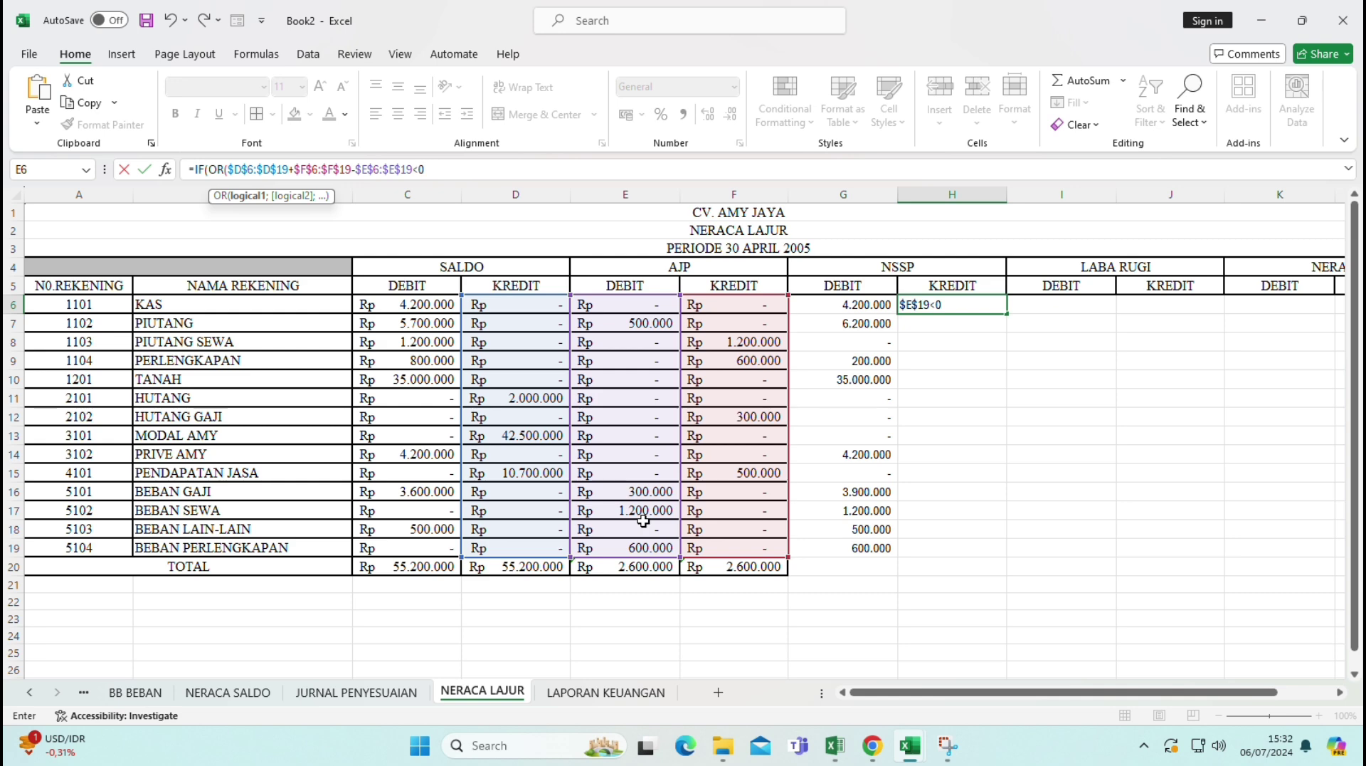
- Add $C$6:$C$19<>0 as the second OR condition in the H6 formula and close the OR test
type(";")
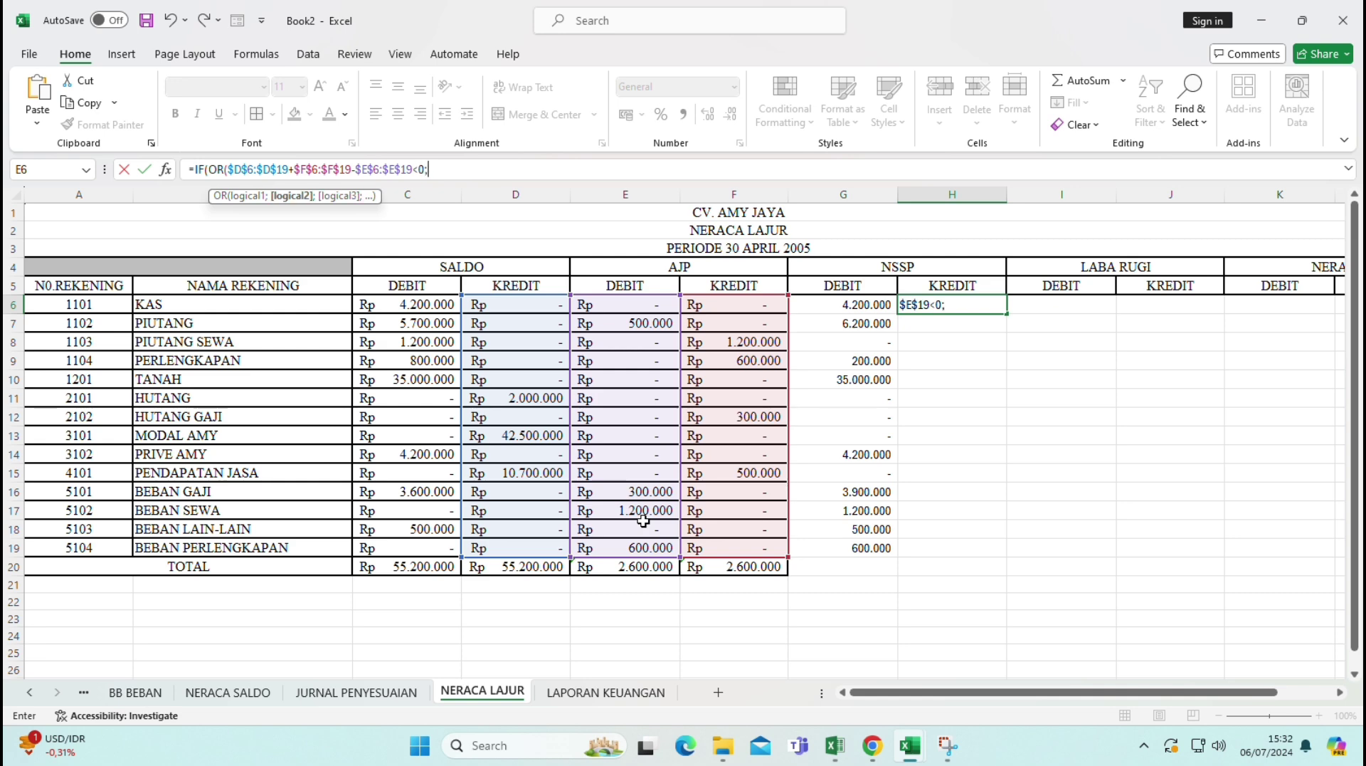
left_click(427, 306)
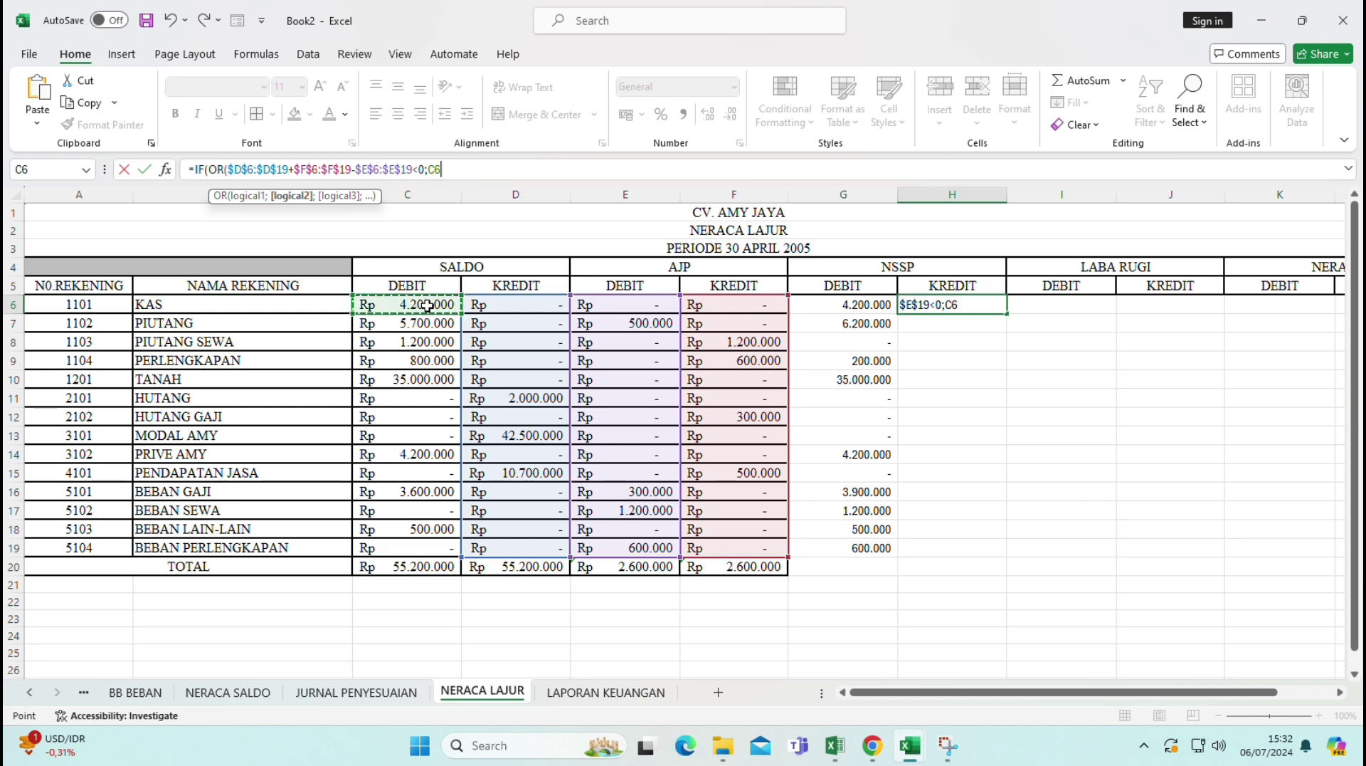
left_click_drag(427, 306, 393, 552)
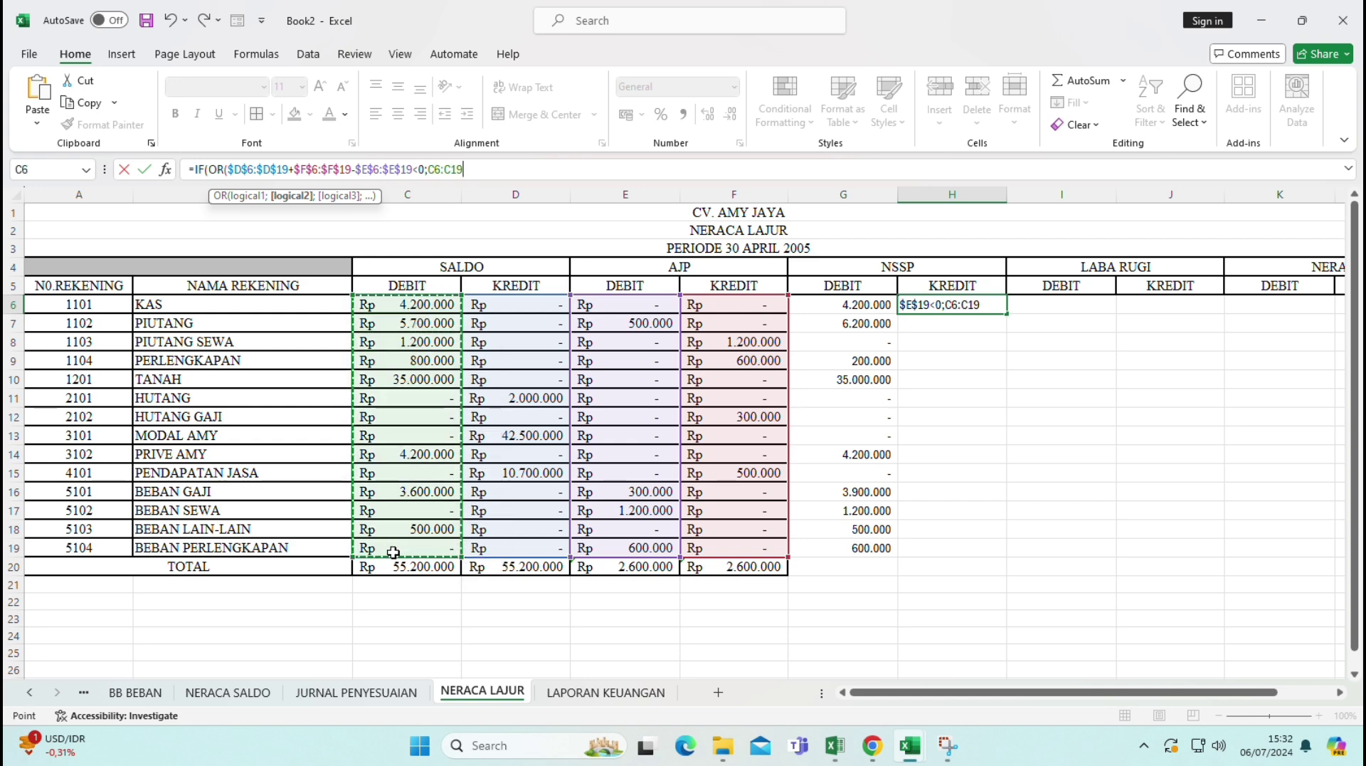
key("F4")
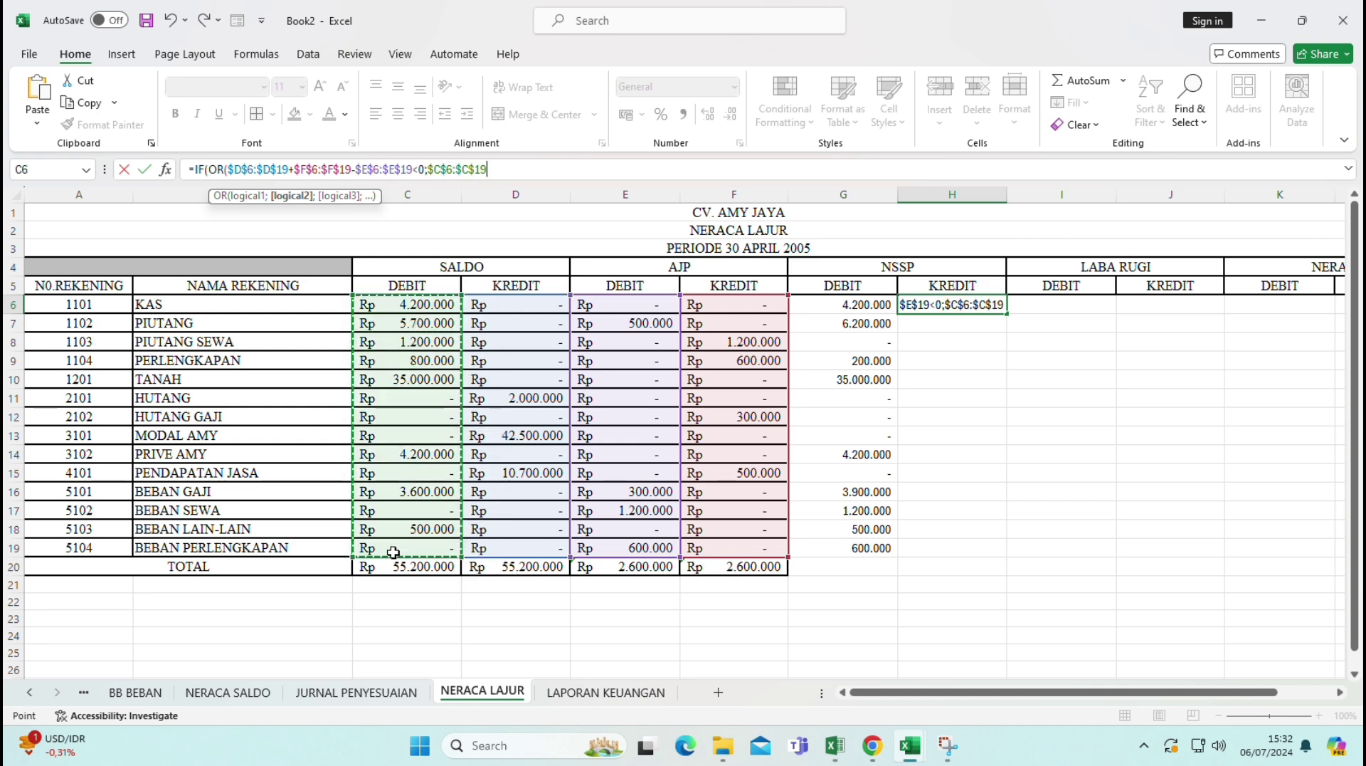
type("<>")
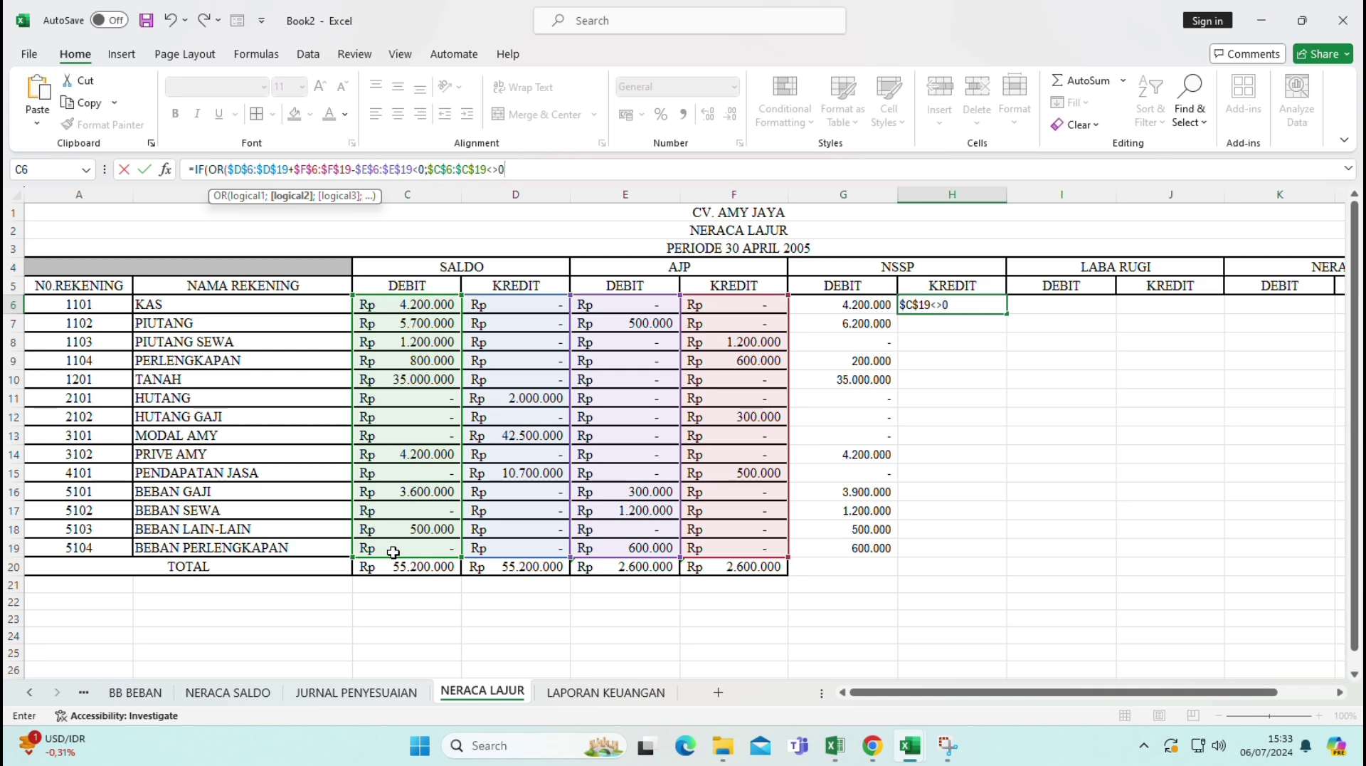
type("0)")
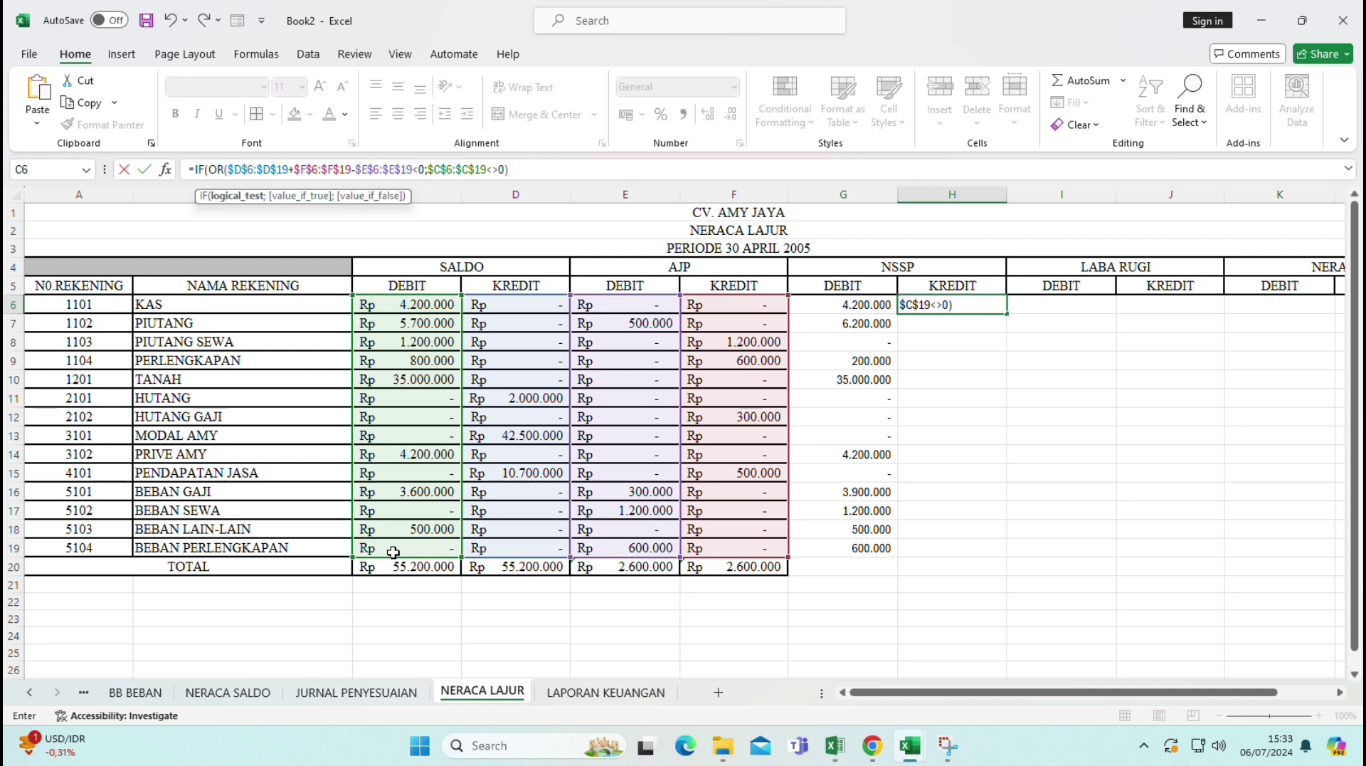
- Add $D$6:$D$19+$F$6:$F$19-$E$6:$E$19 as the argument after the OR test in H6 and close the IF function
type(";")
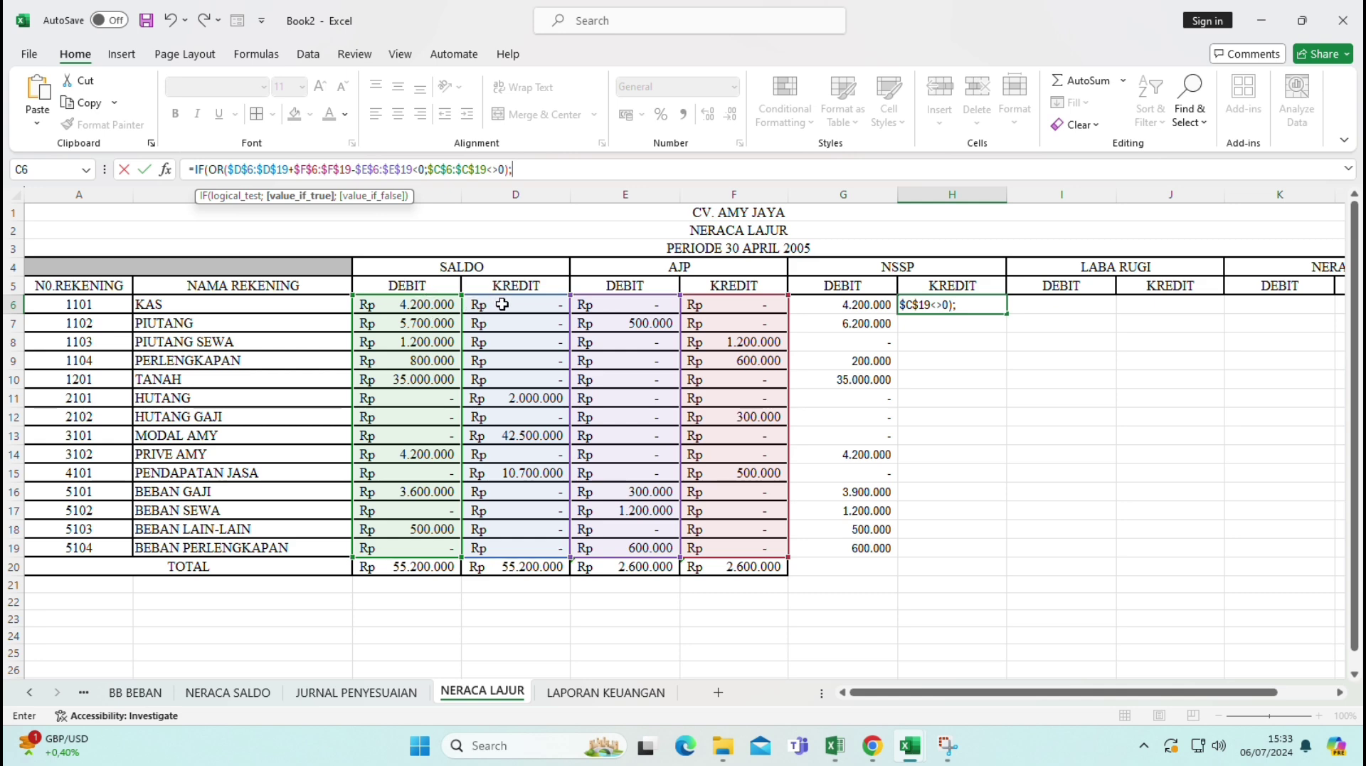
left_click_drag(503, 304, 478, 547)
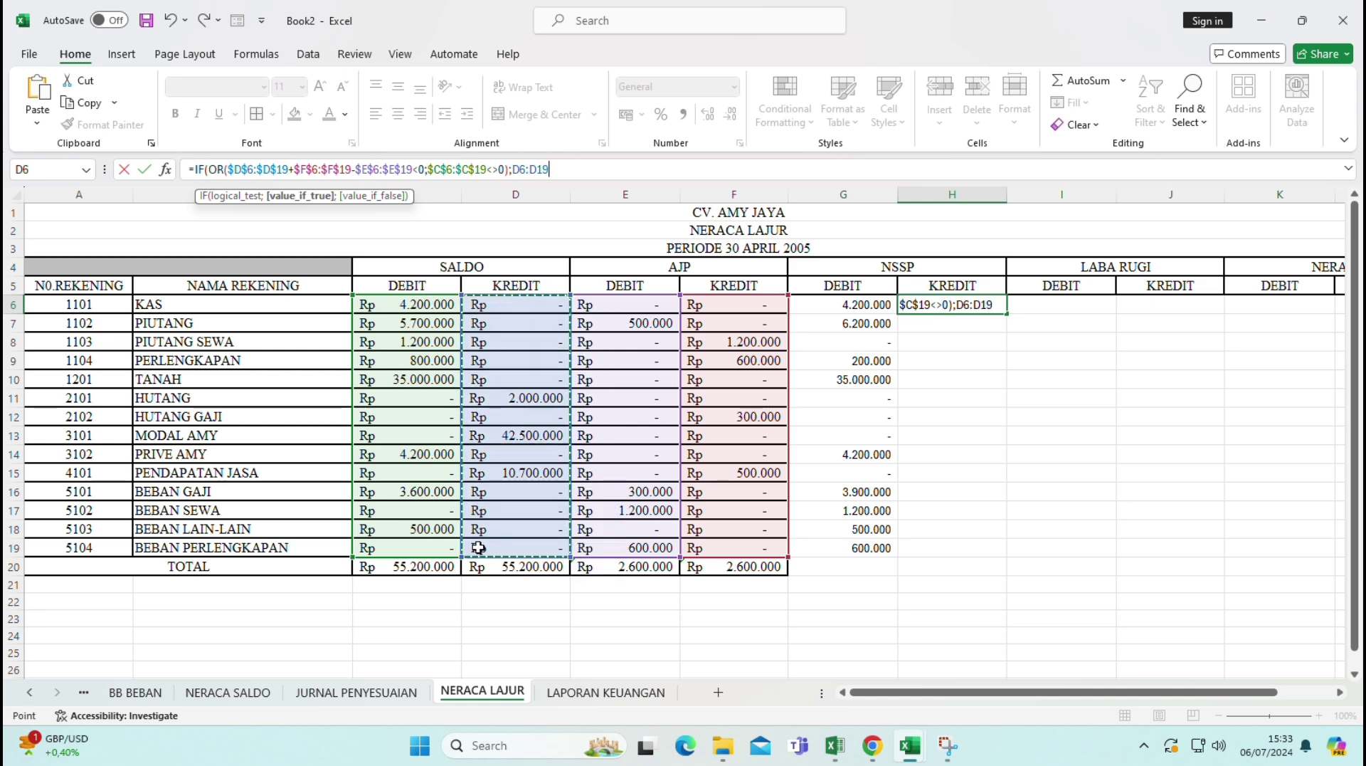
key("F4")
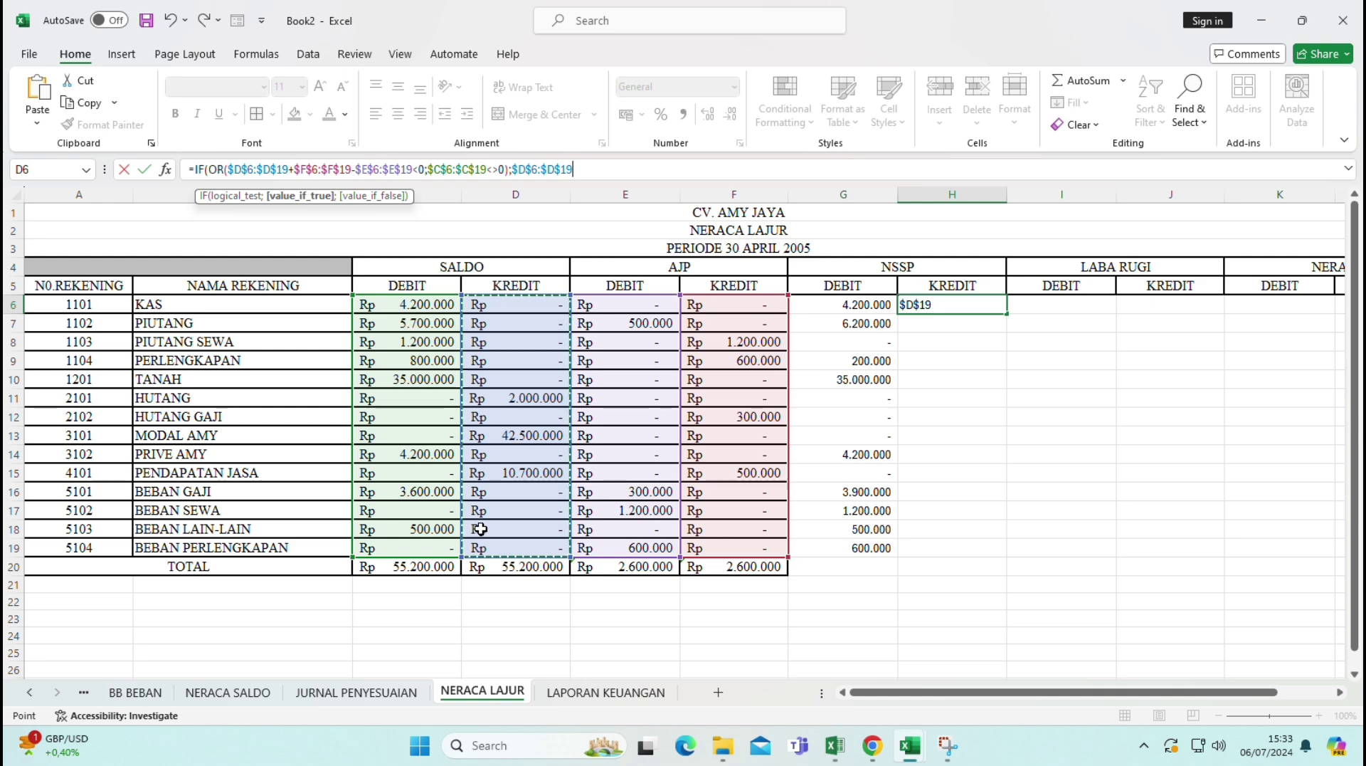
type("+")
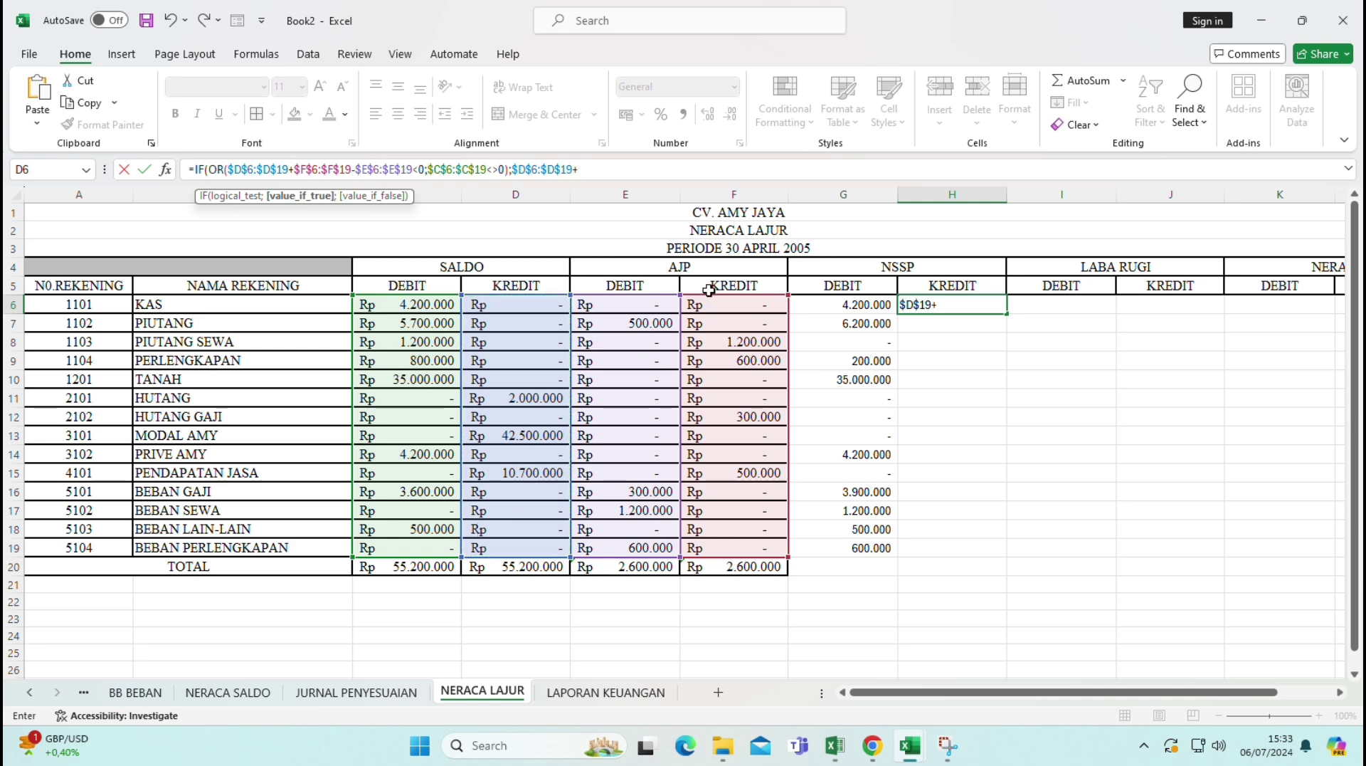
left_click_drag(701, 305, 712, 550)
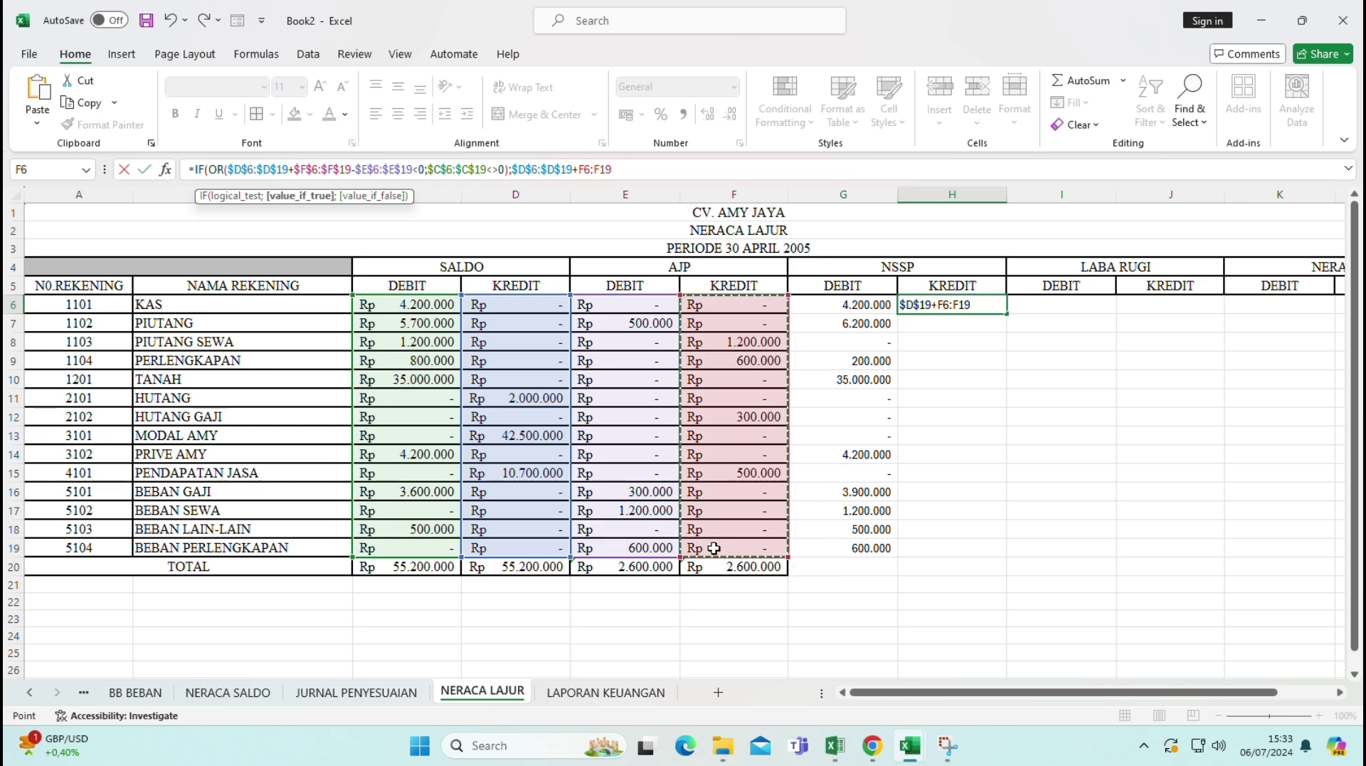
key("F4")
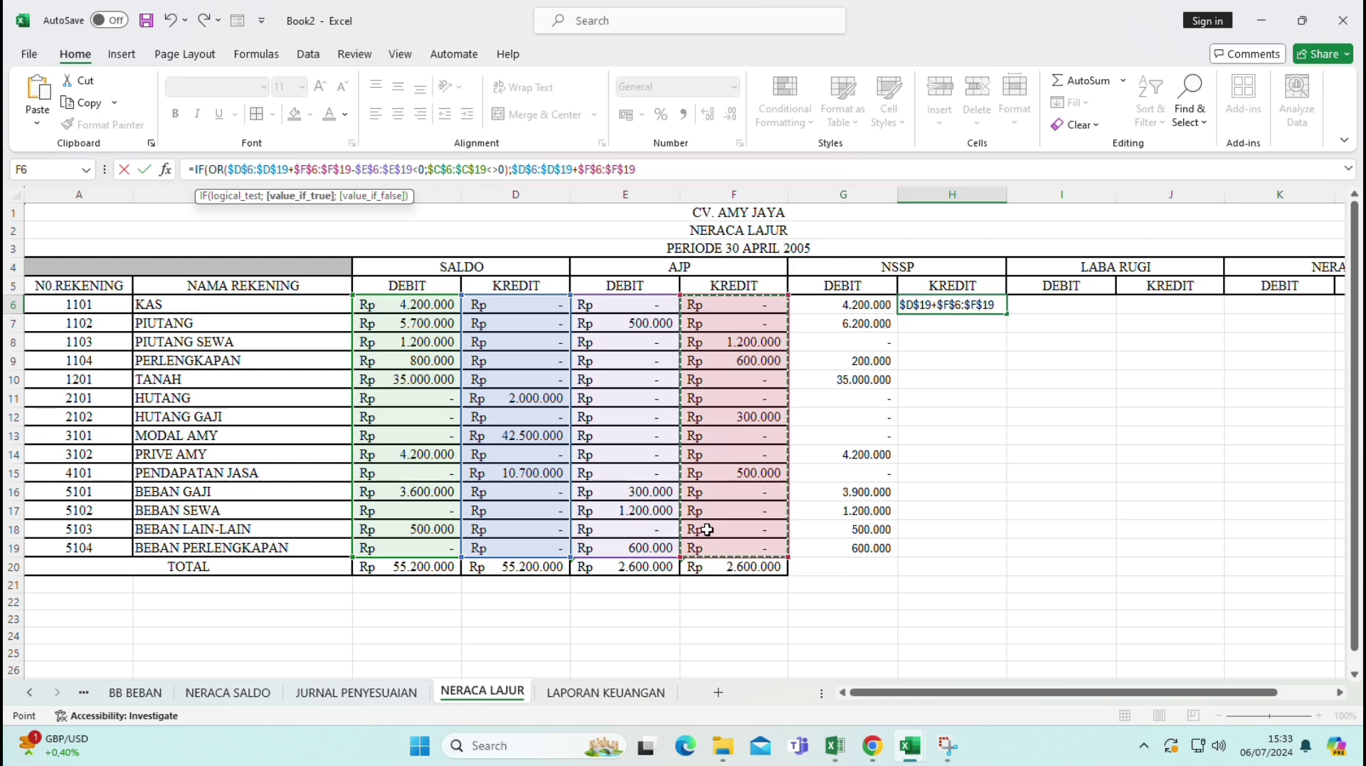
type("-")
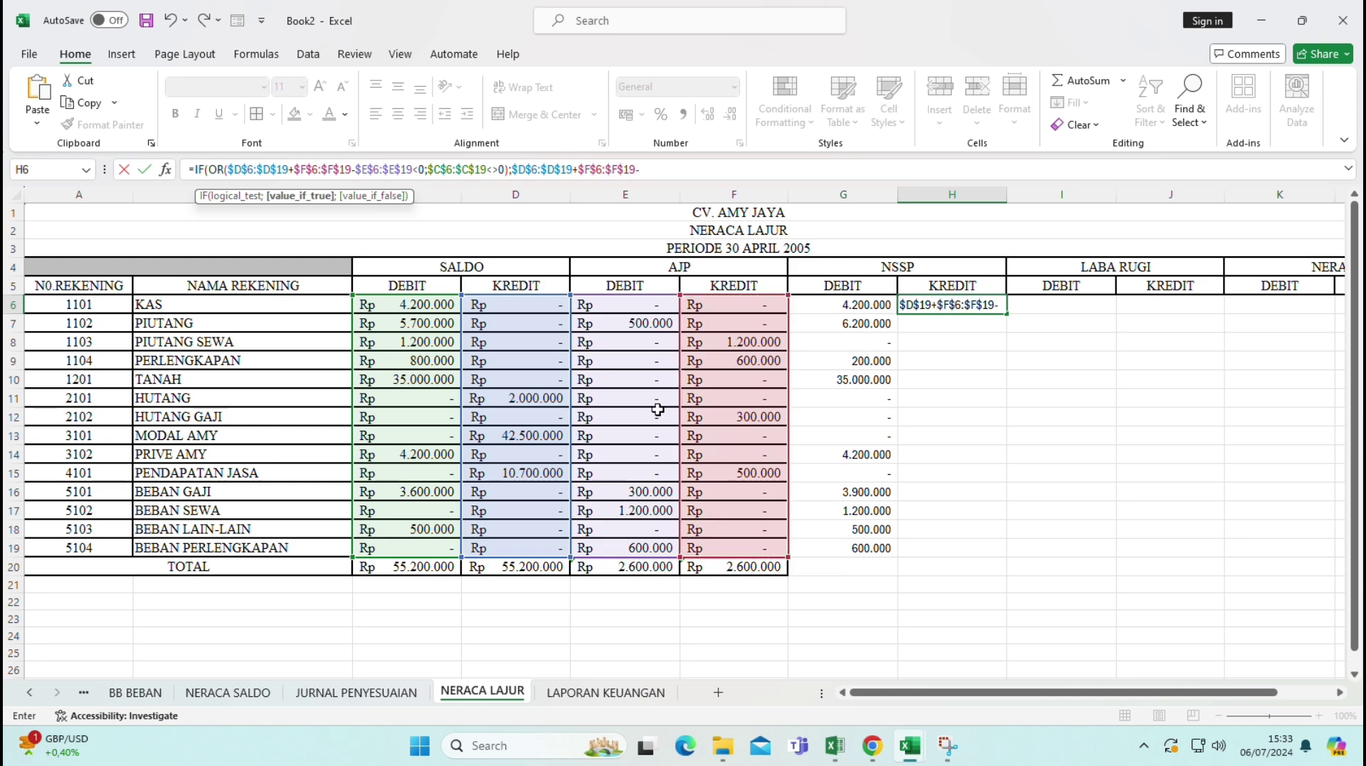
left_click_drag(634, 300, 613, 545)
key("F4")
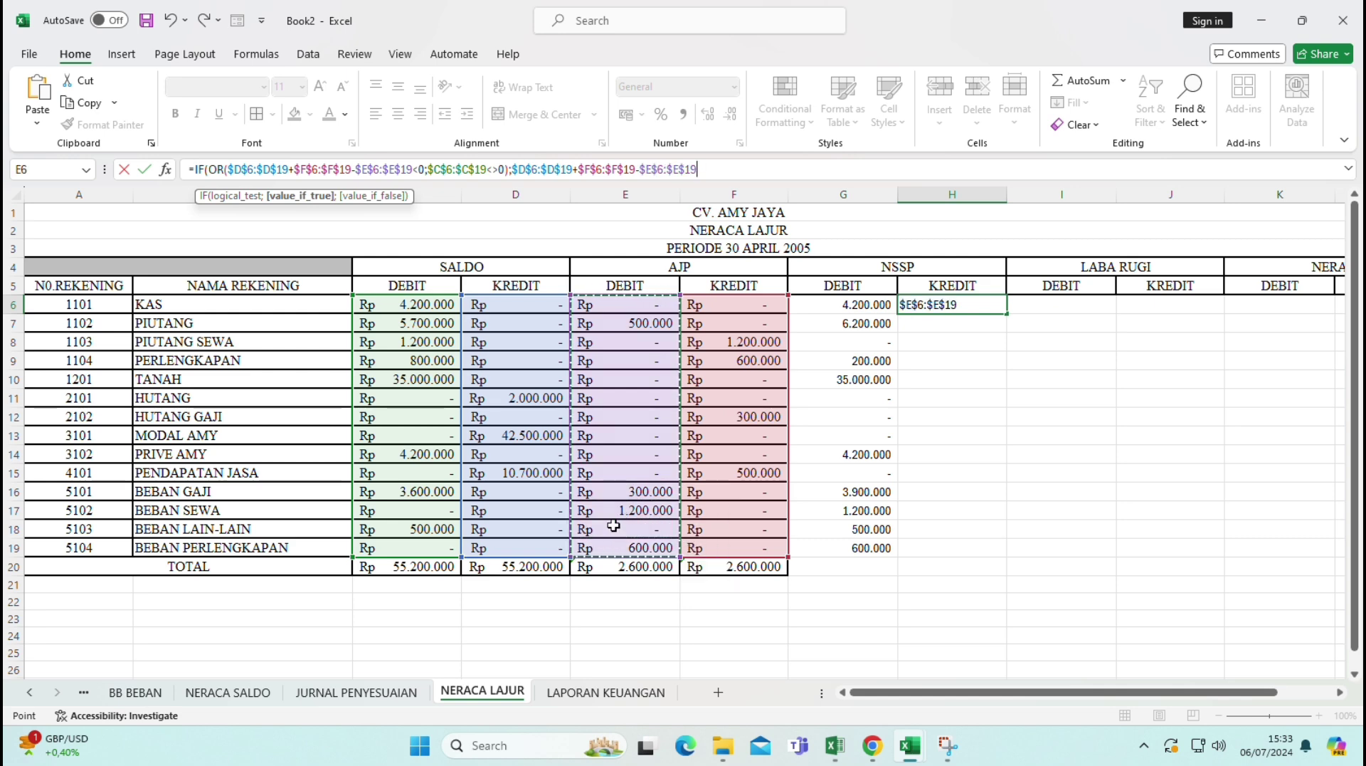
type(")")
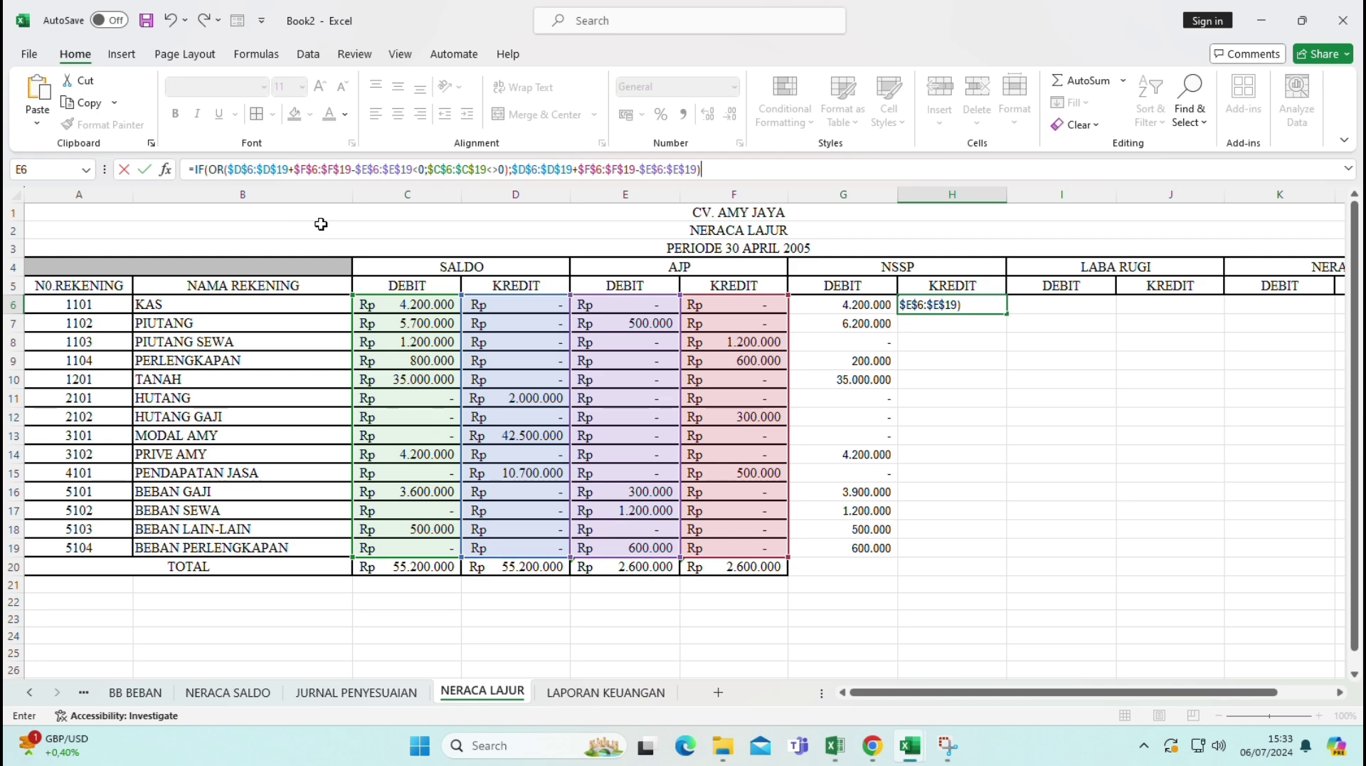
- Add the @ operator before the D, F, E and C ranges in both OR conditions of the H6 formula
left_click(230, 168)
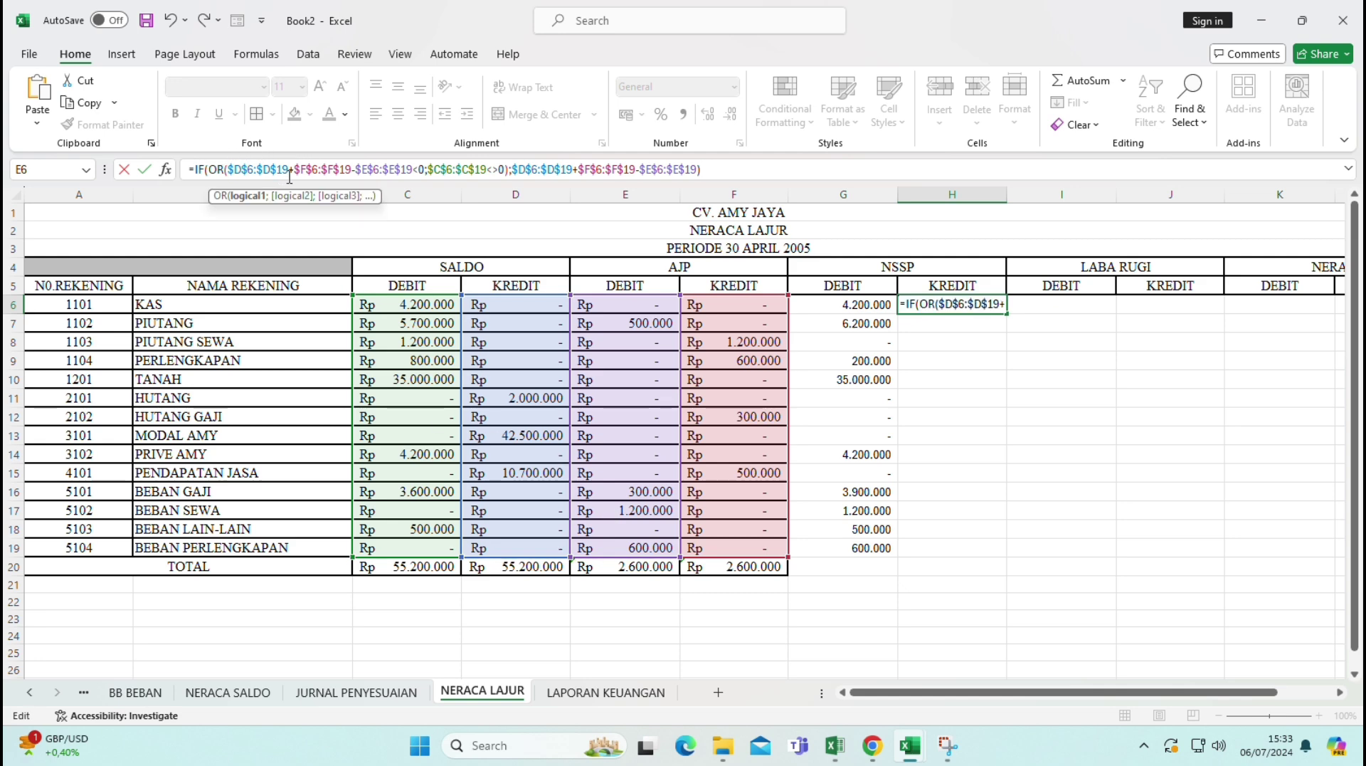
type("@")
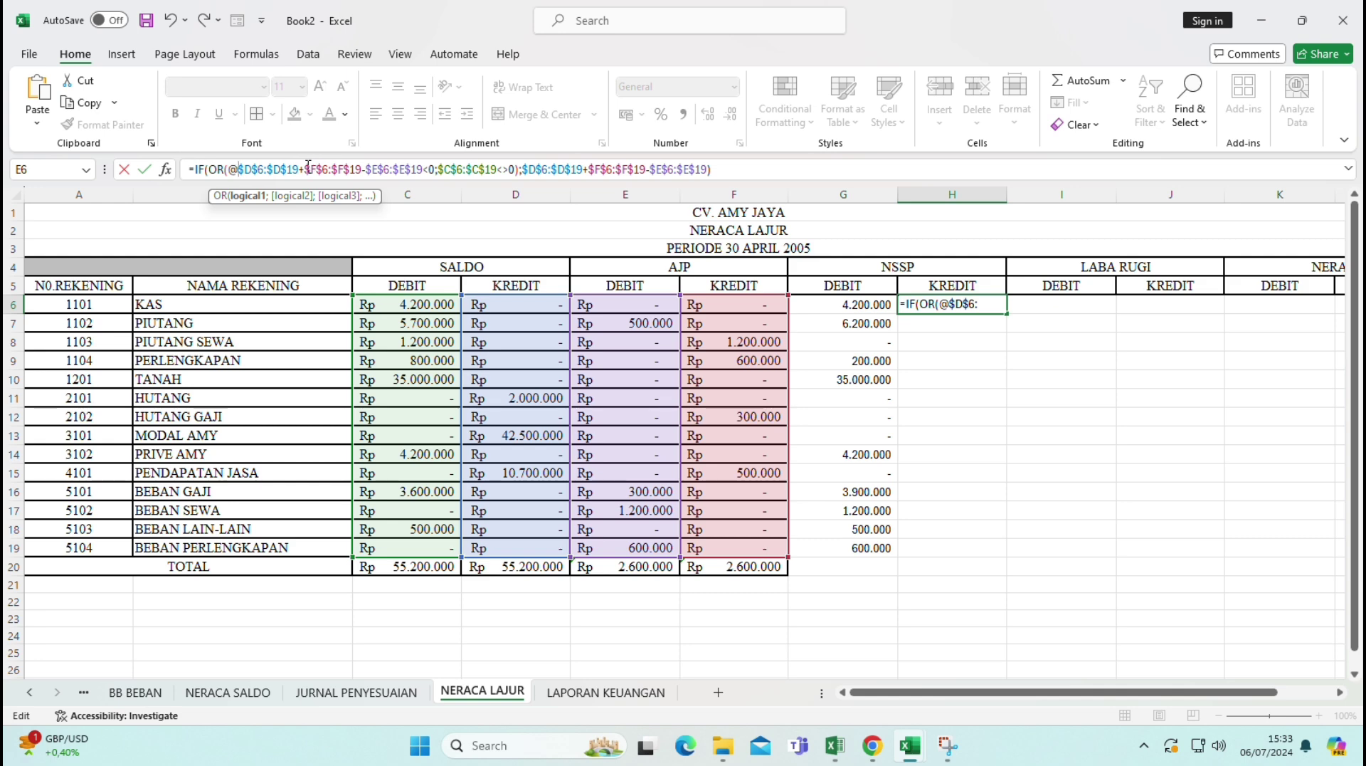
left_click(307, 168)
type("@")
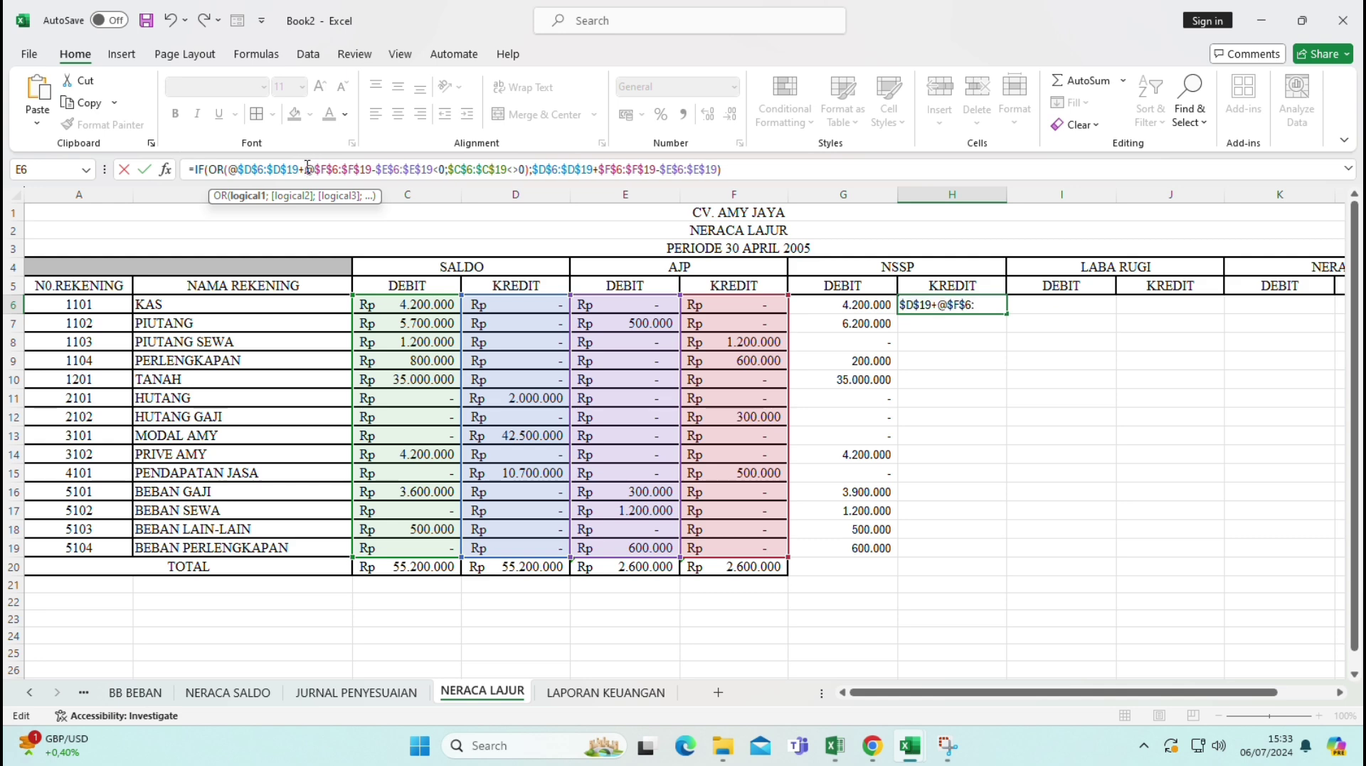
left_click(378, 169)
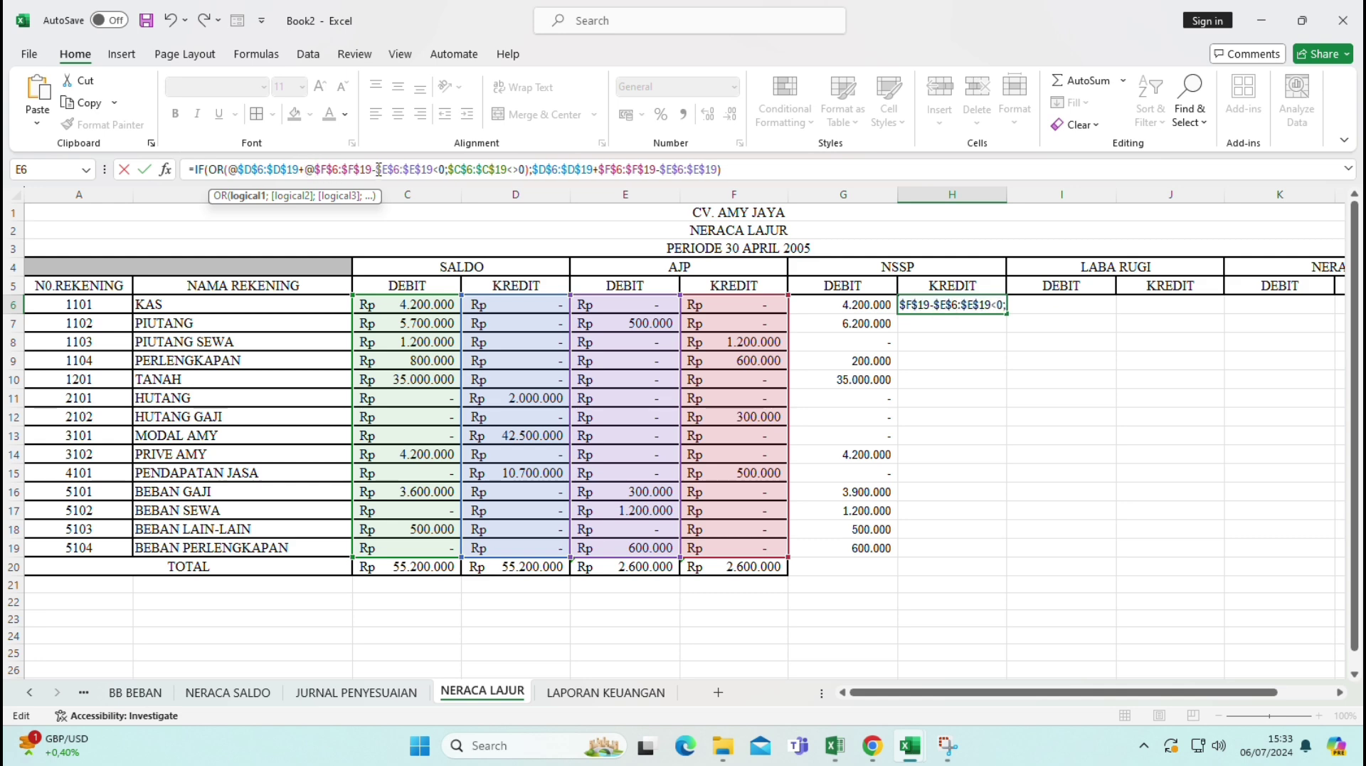
type("@")
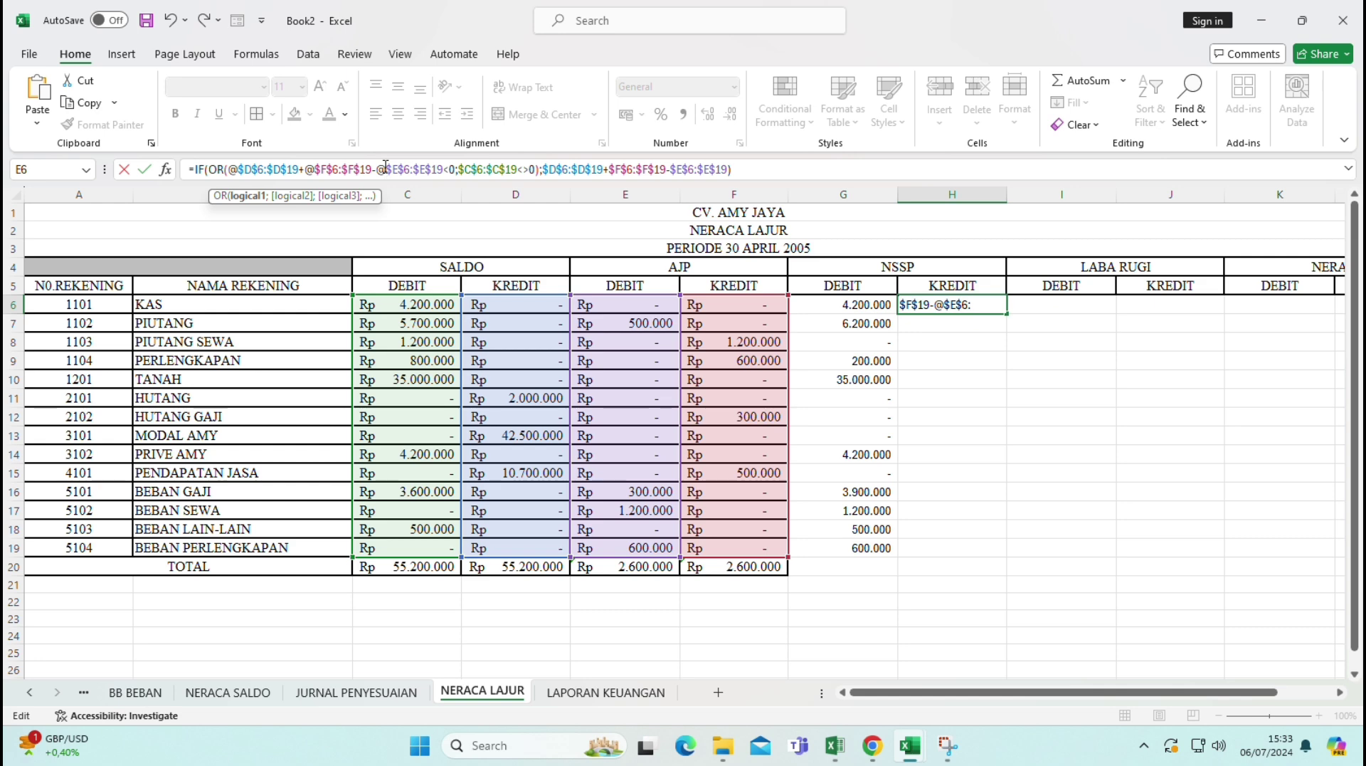
left_click(460, 169)
type("@")
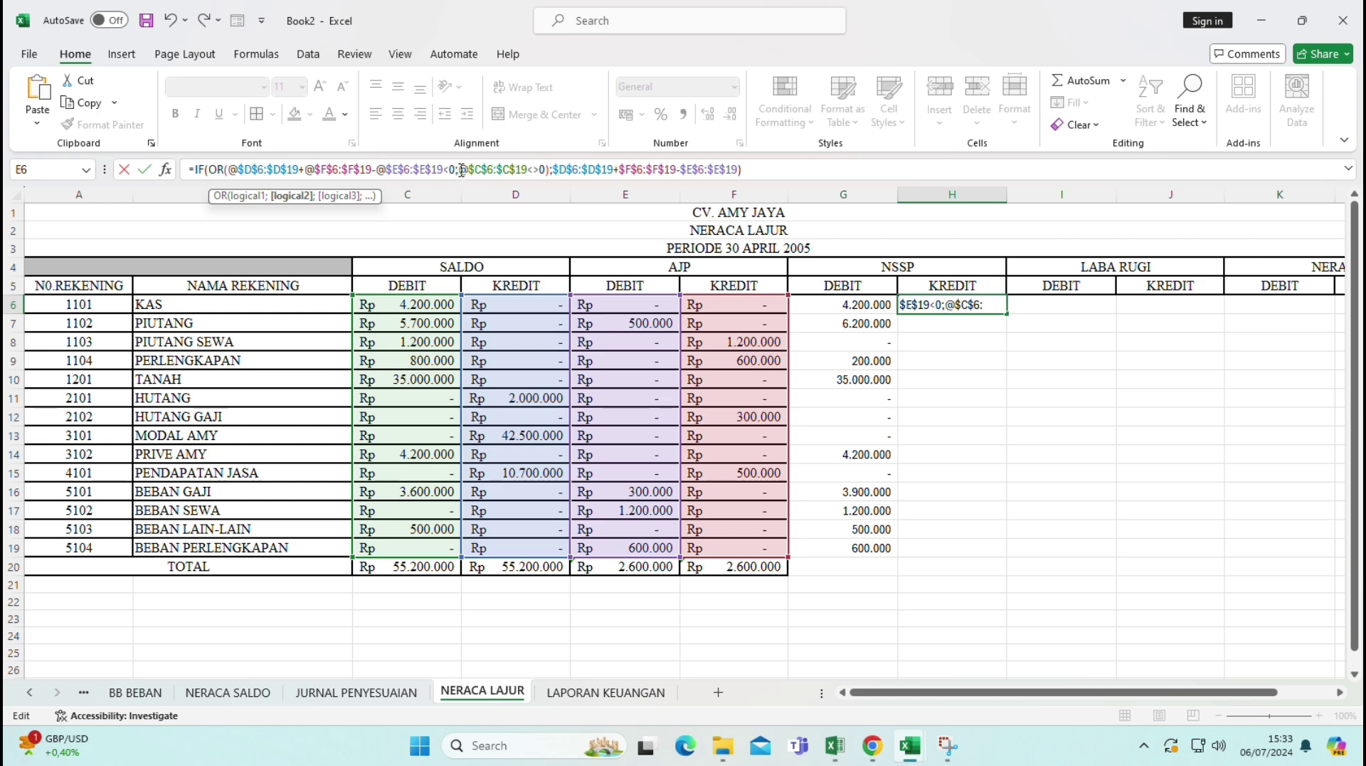
- Add @ before the D, F and E ranges in H6's result expression, with 0 as the value if true, and commit the formula
left_click(555, 170)
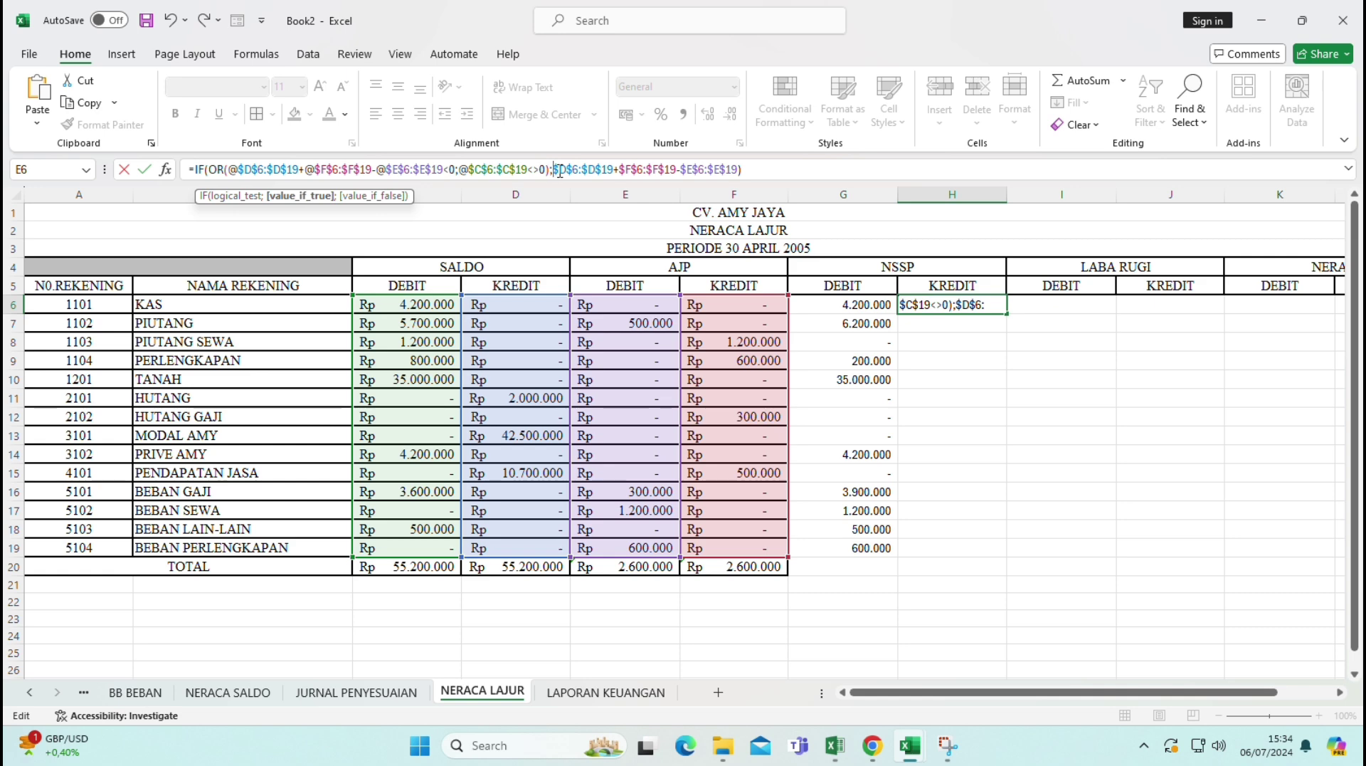
type("@")
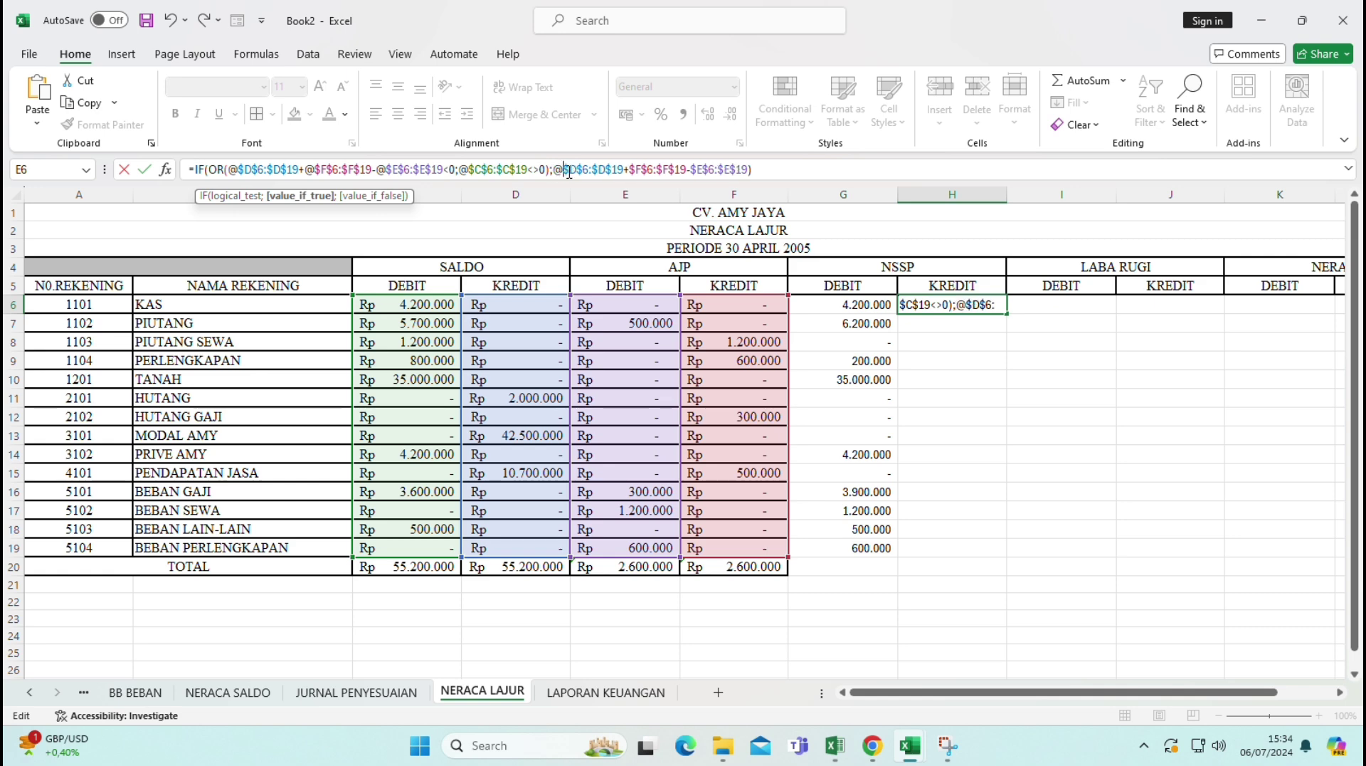
left_click(633, 169)
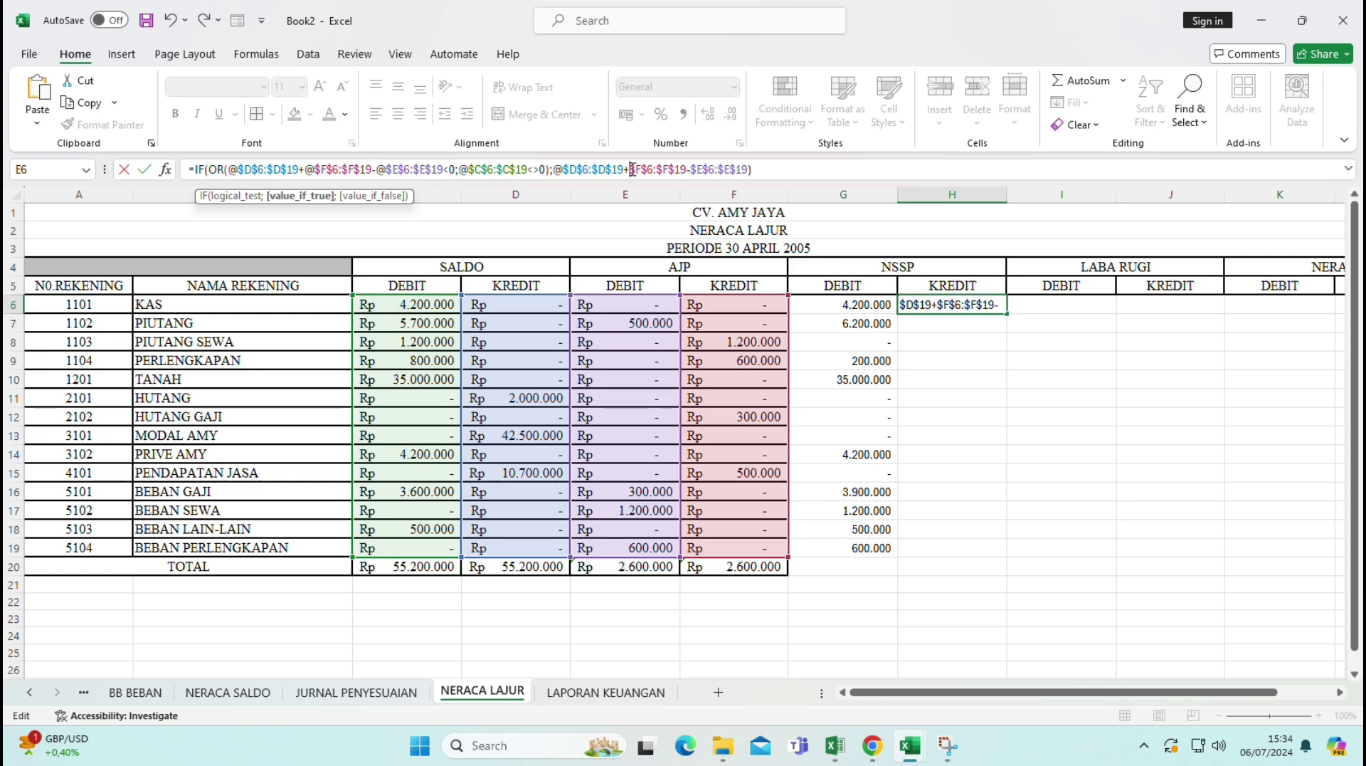
type("@")
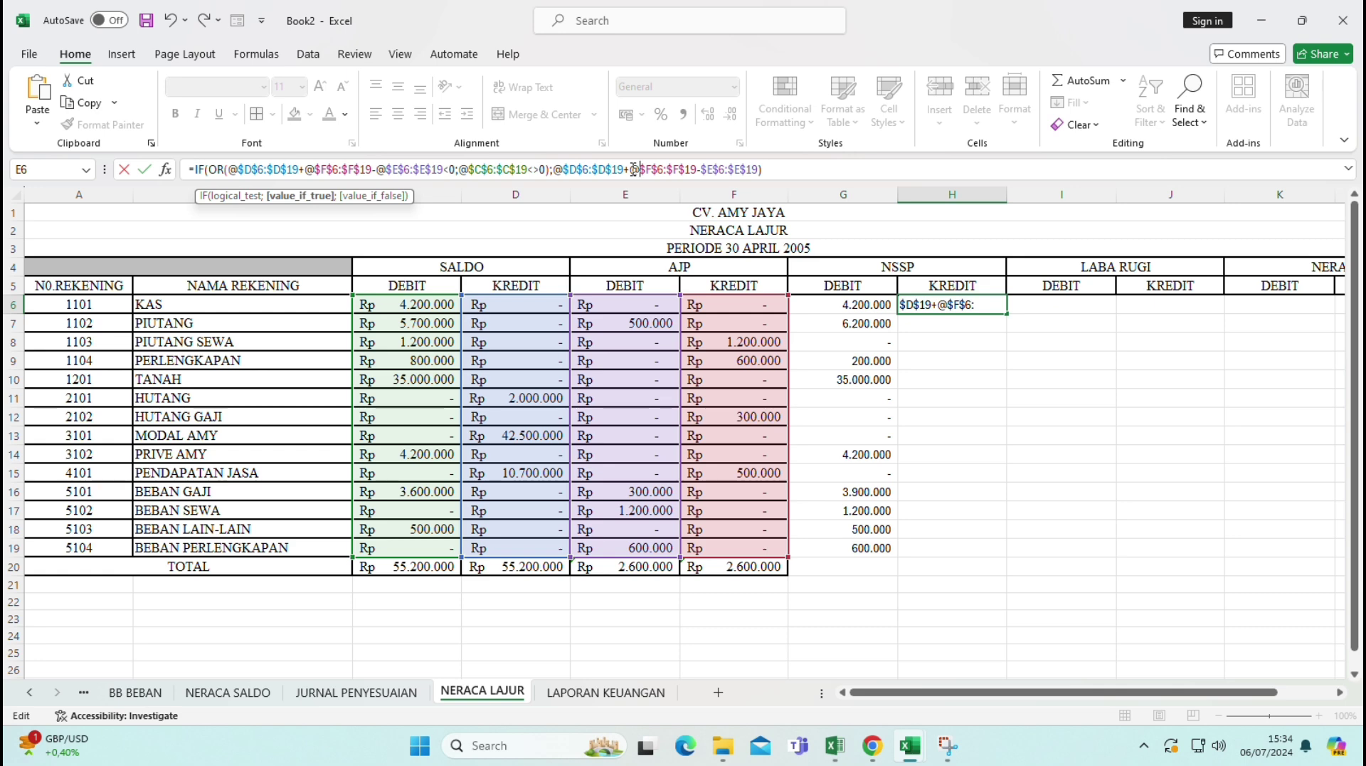
left_click(703, 169)
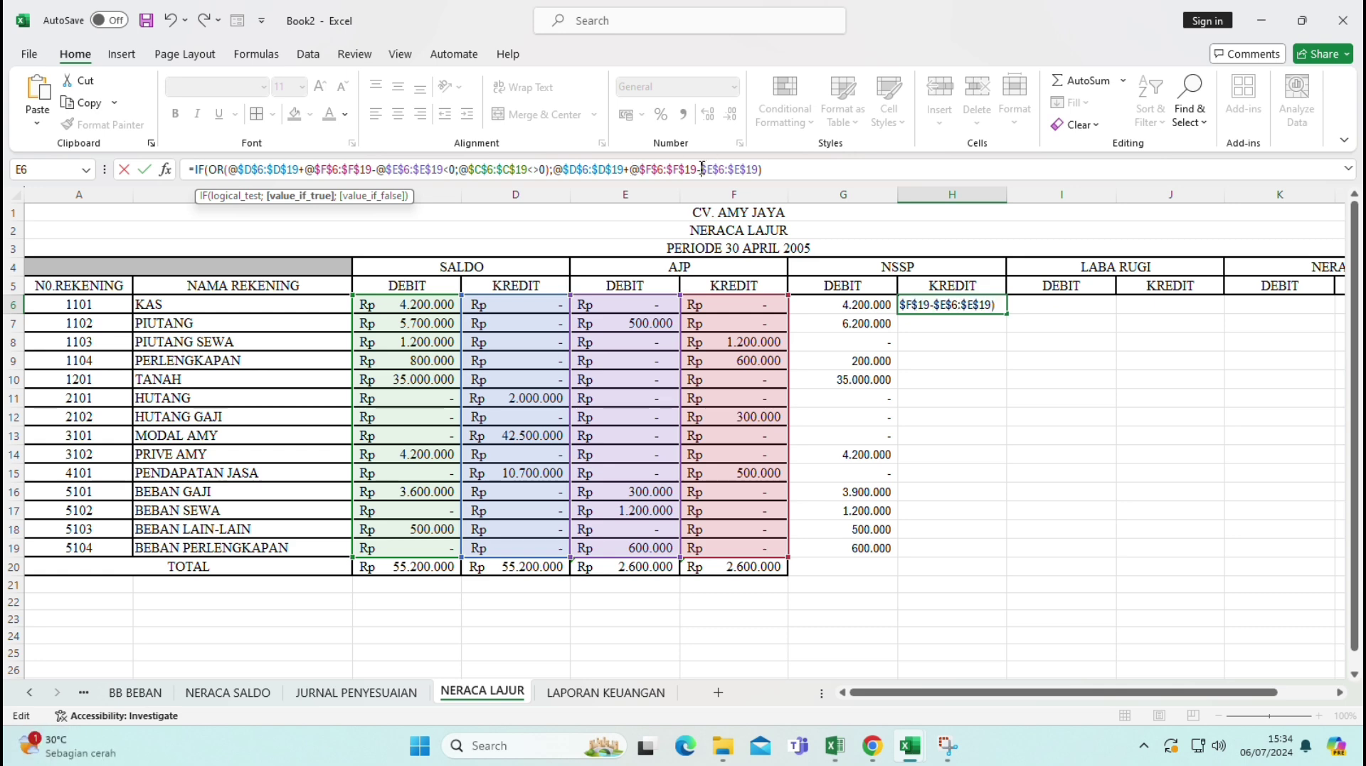
type("@")
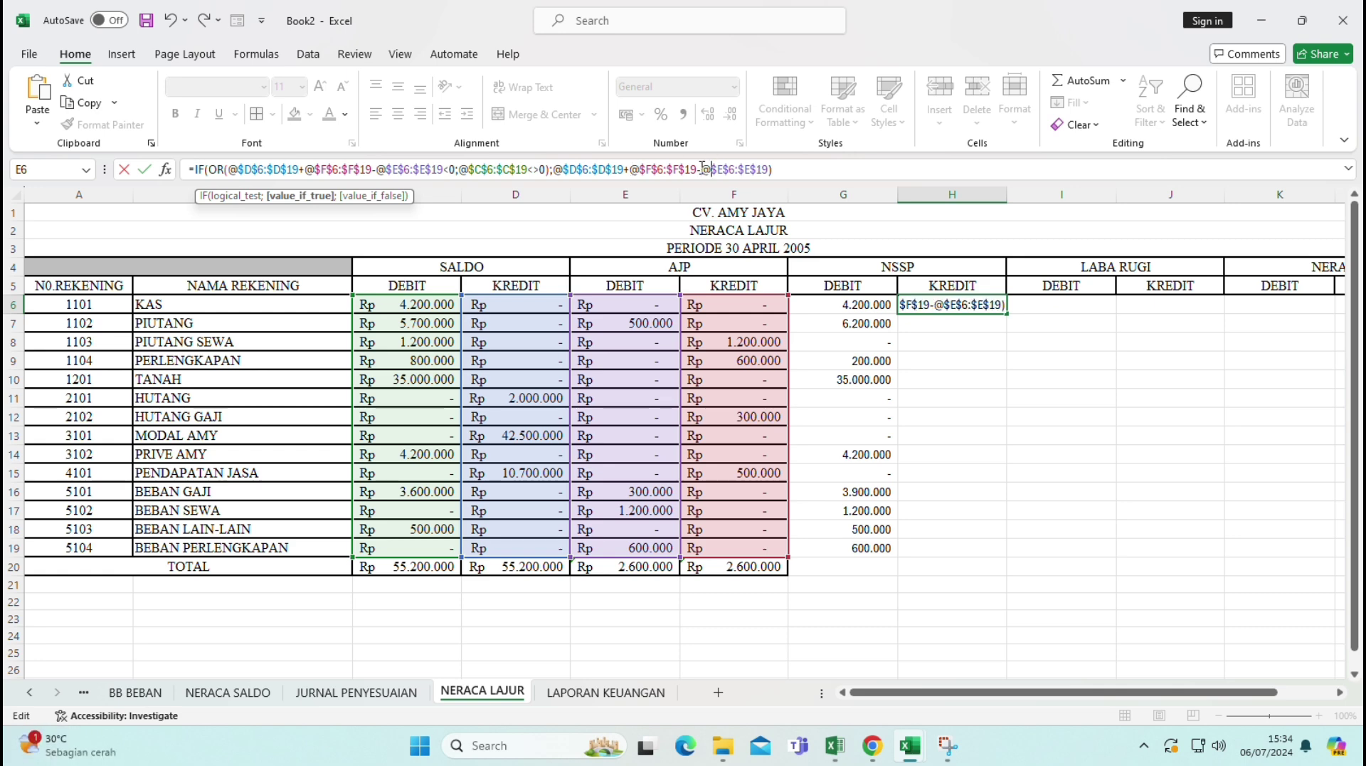
key("Return")
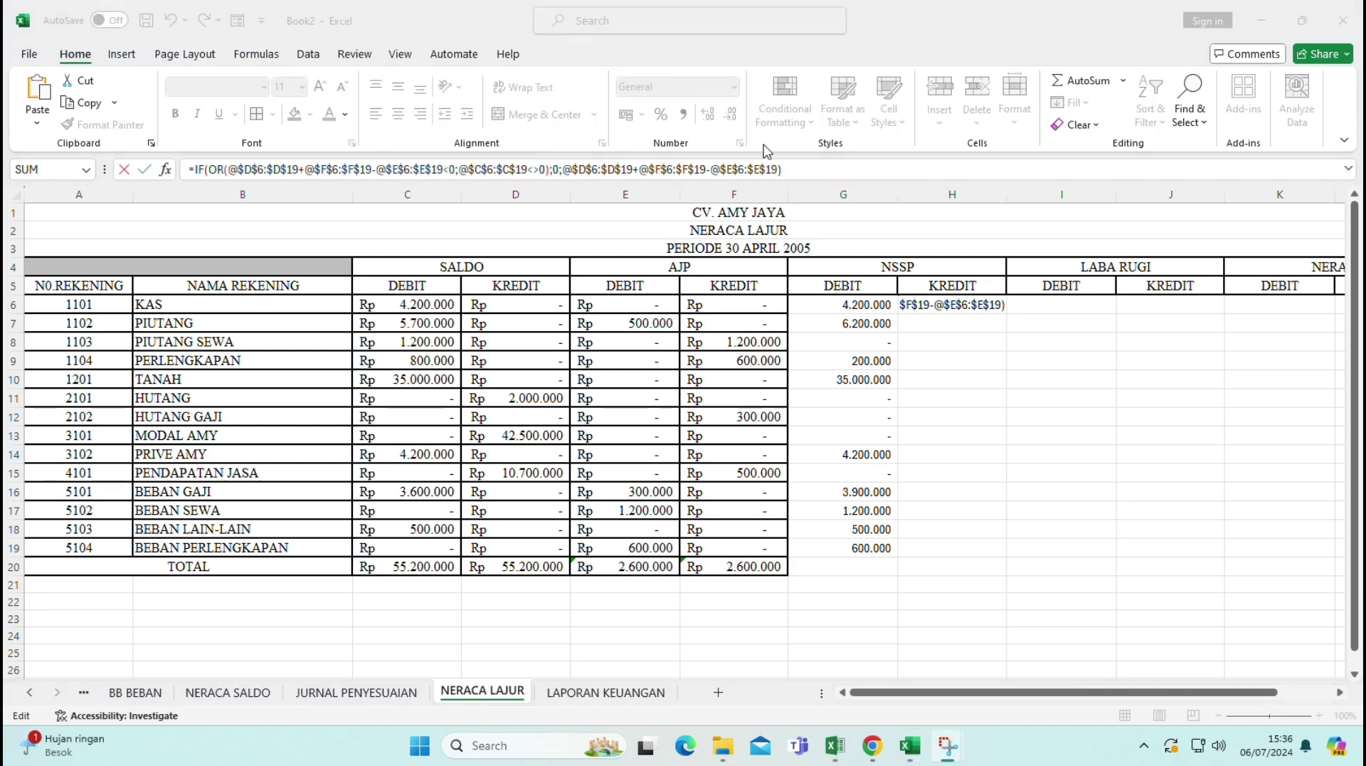
left_click(785, 169)
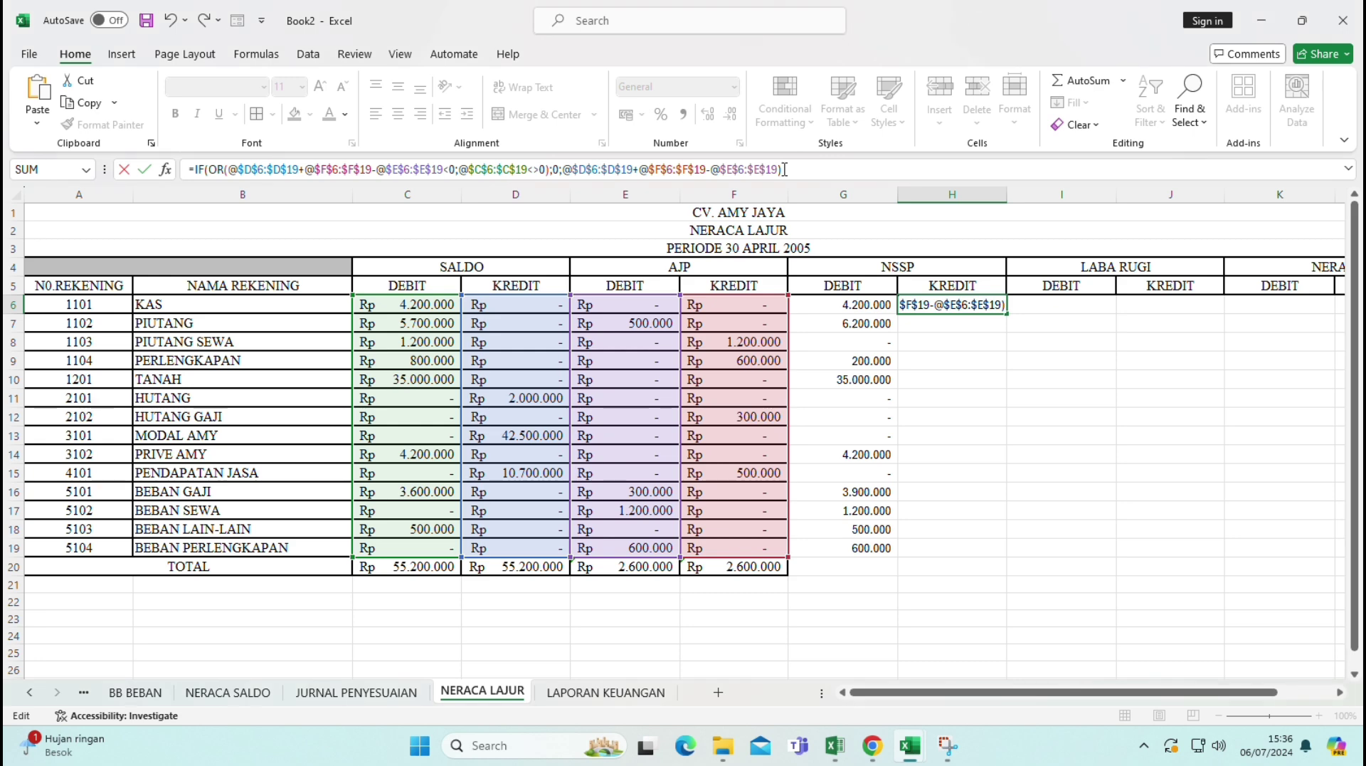
key("Return")
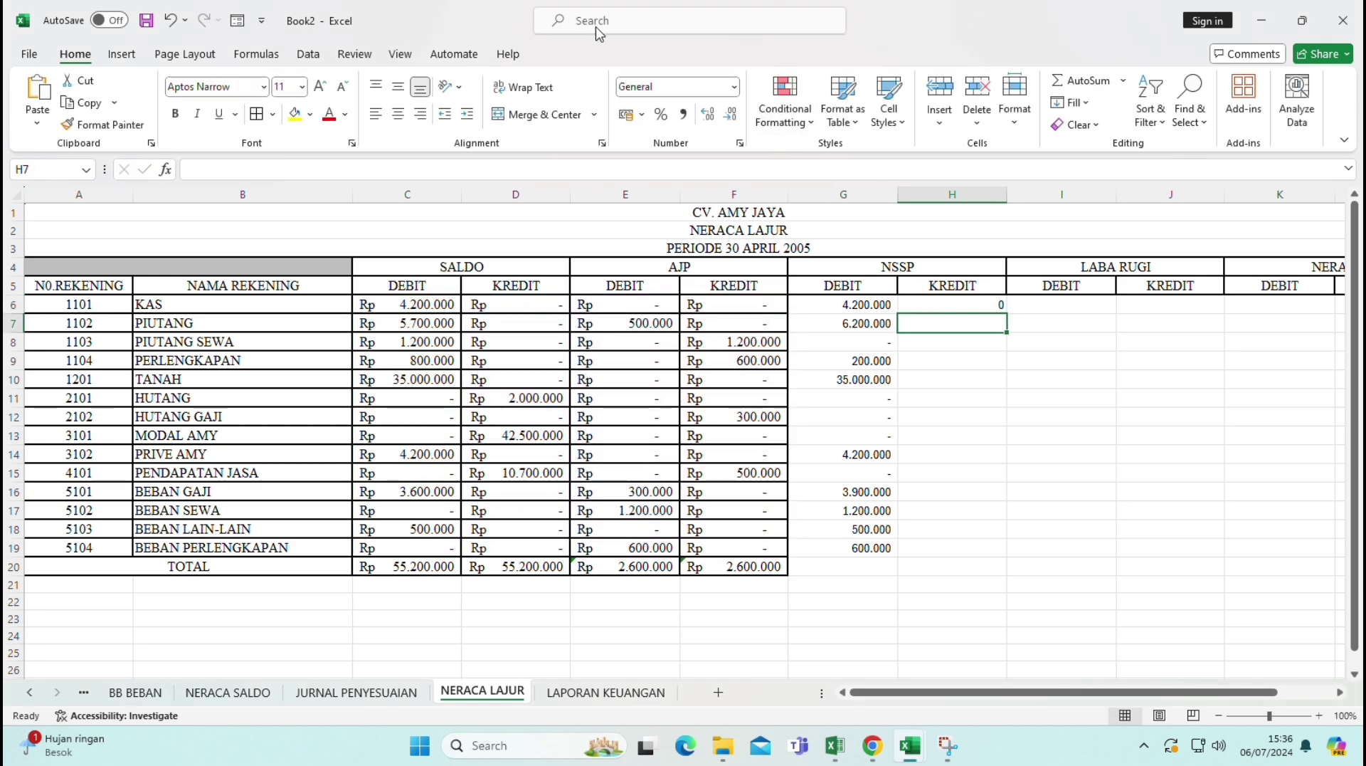
key("Up")
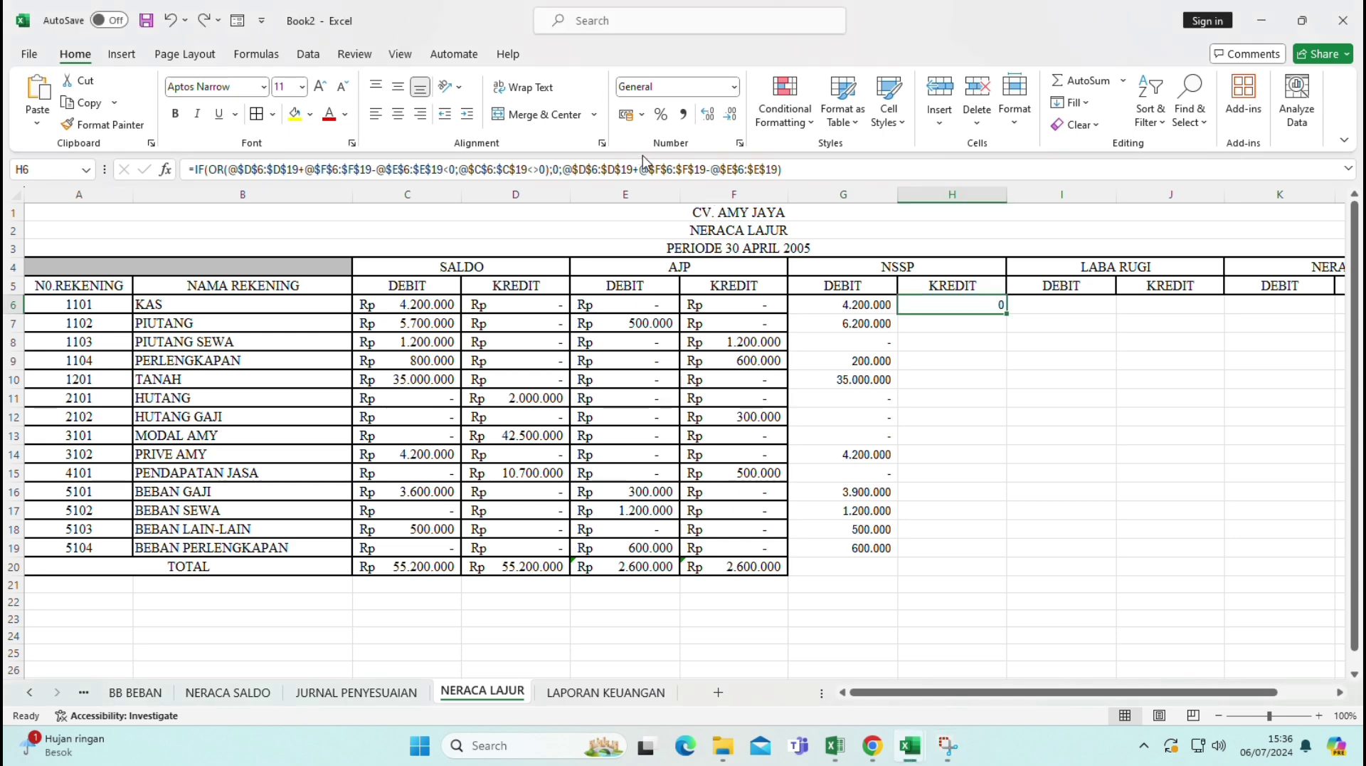
left_click(380, 168)
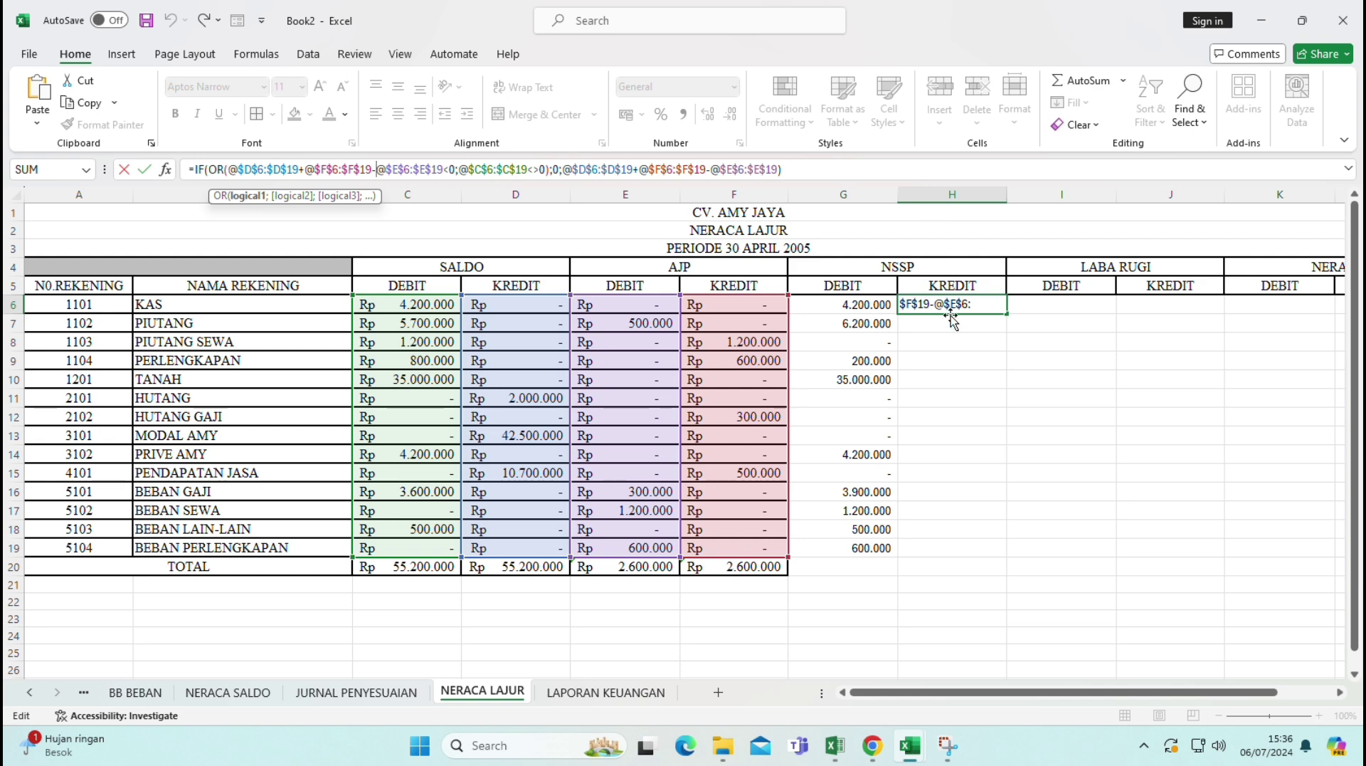
left_click_drag(973, 303, 975, 303)
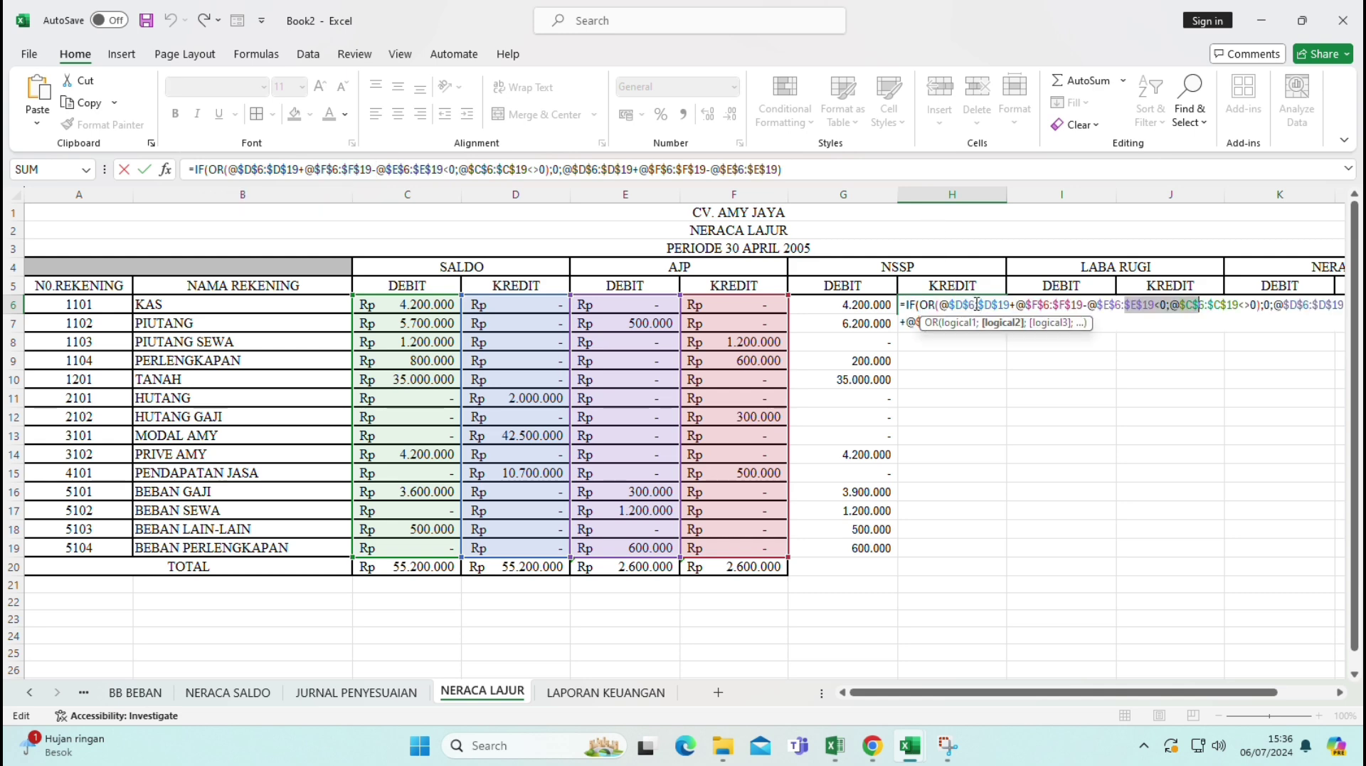
key("Return")
- Fill the NSSP credit formula from H6 down through H19
left_click(993, 306)
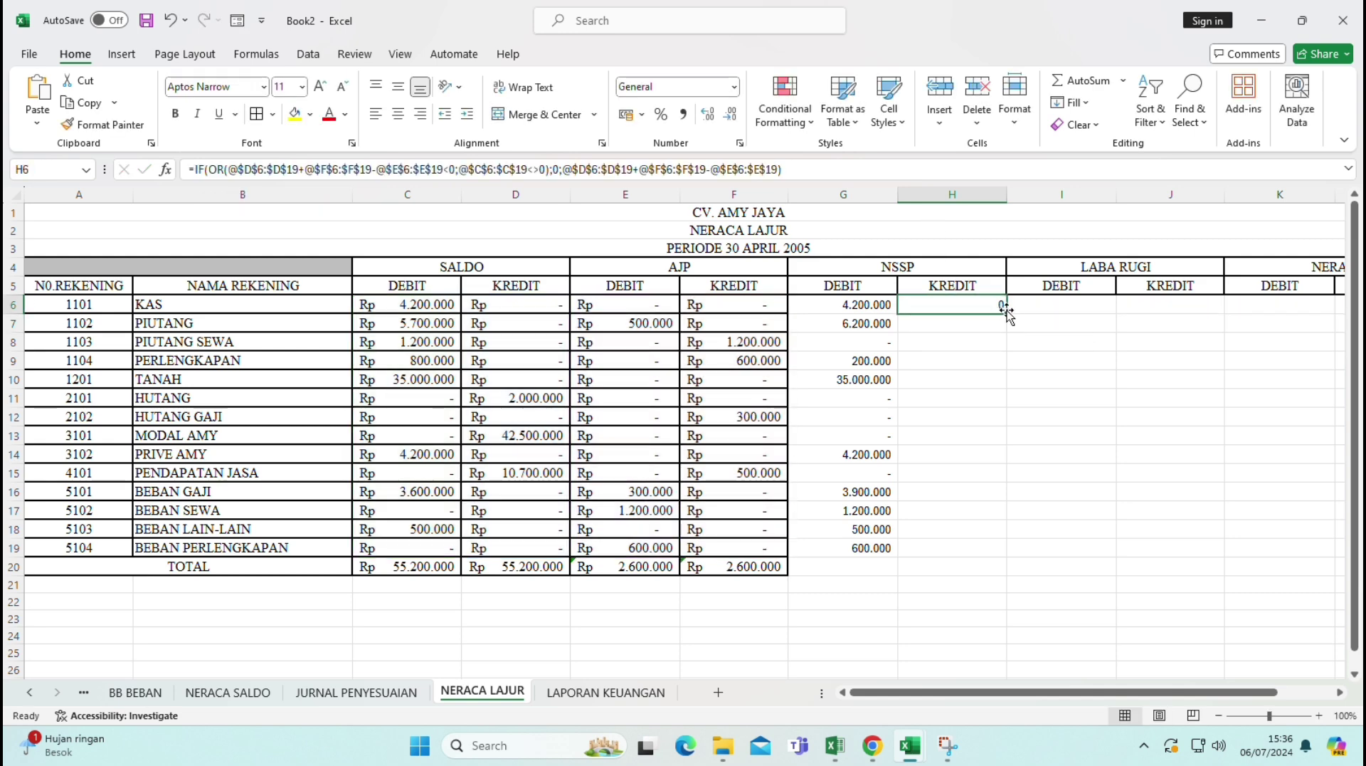
left_click_drag(1008, 312, 947, 560)
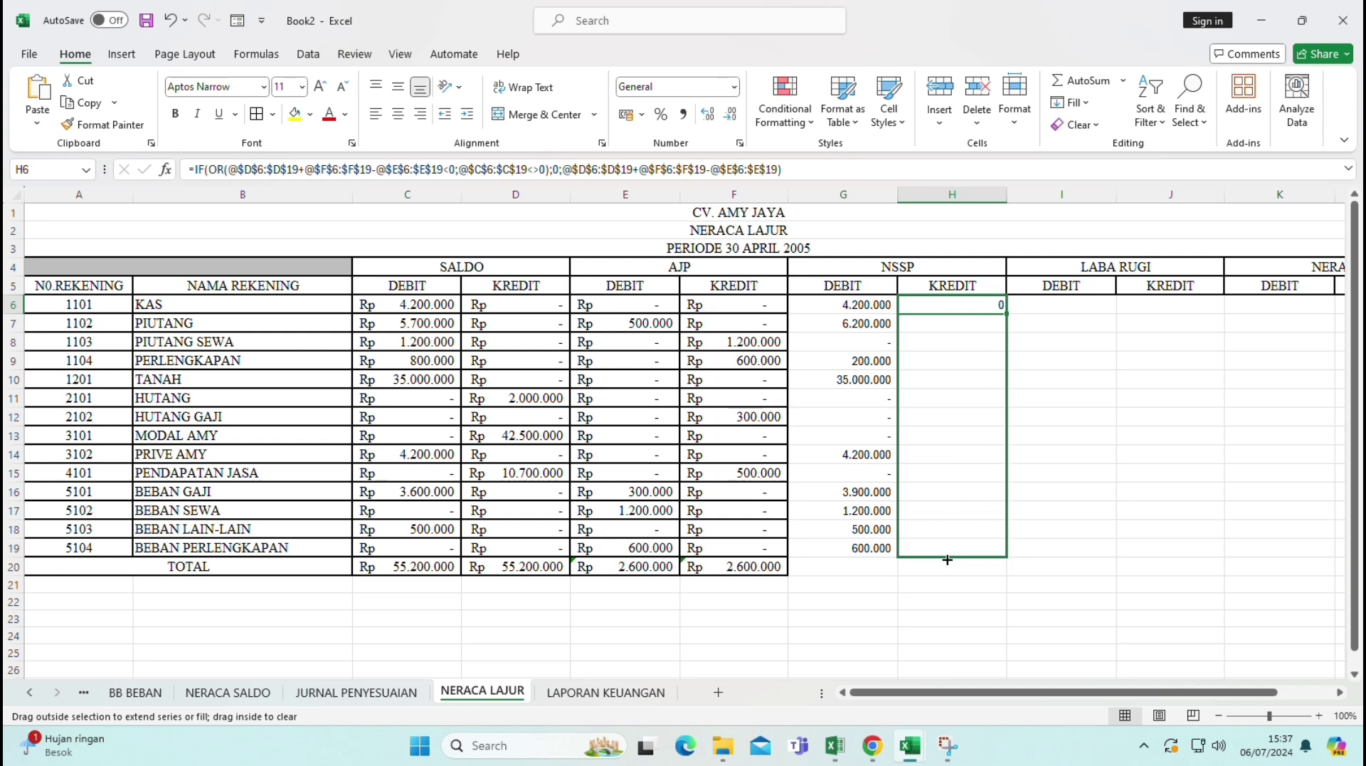
left_click_drag(947, 559, 947, 555)
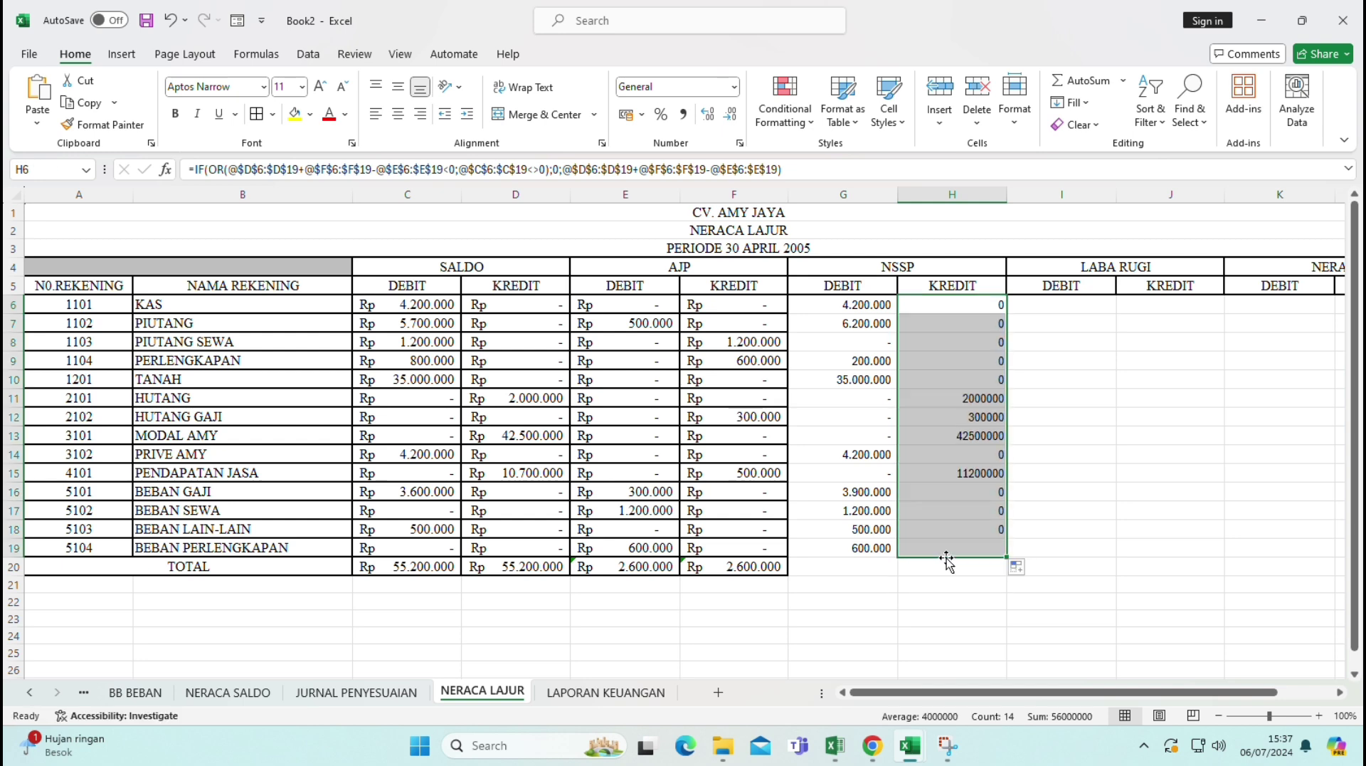
left_click(1040, 420)
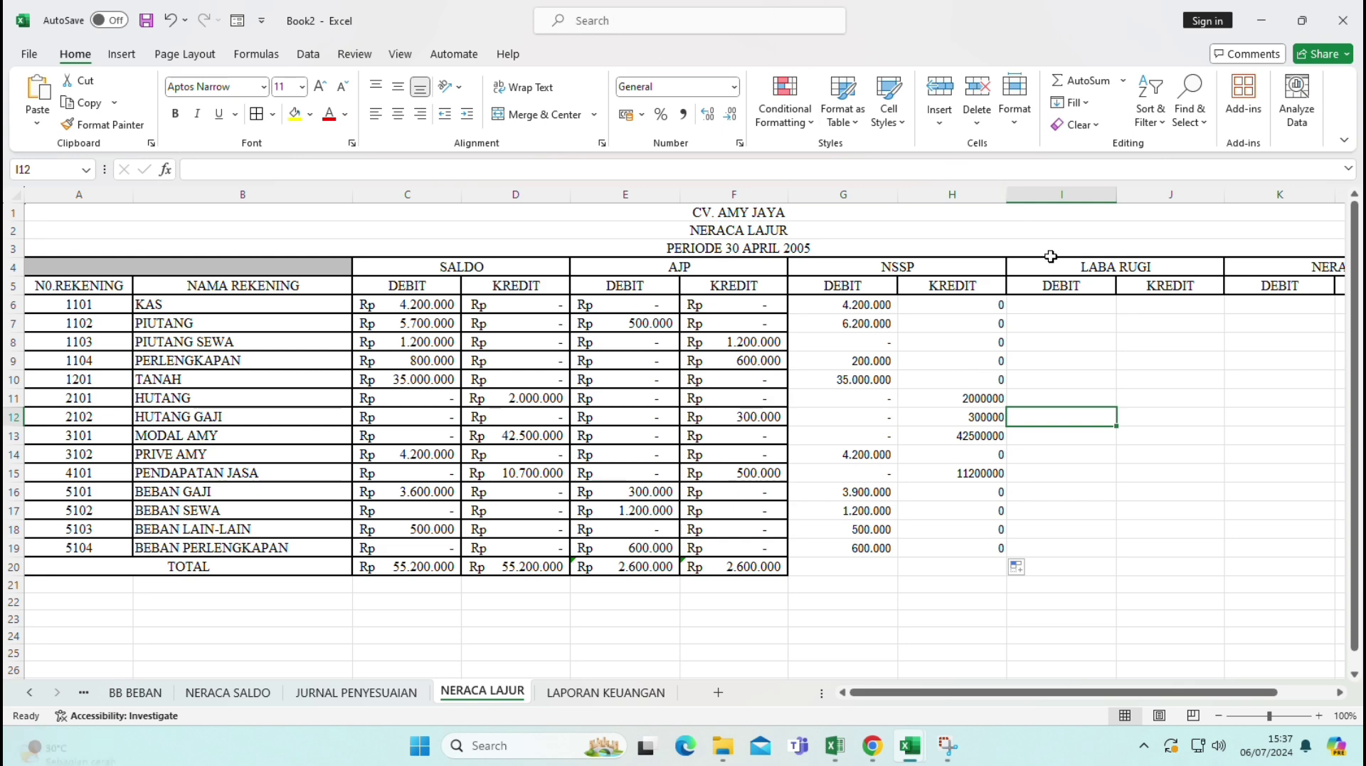
- Start the LABA RUGI debit formula in I6 with an IF function
left_click(1091, 300)
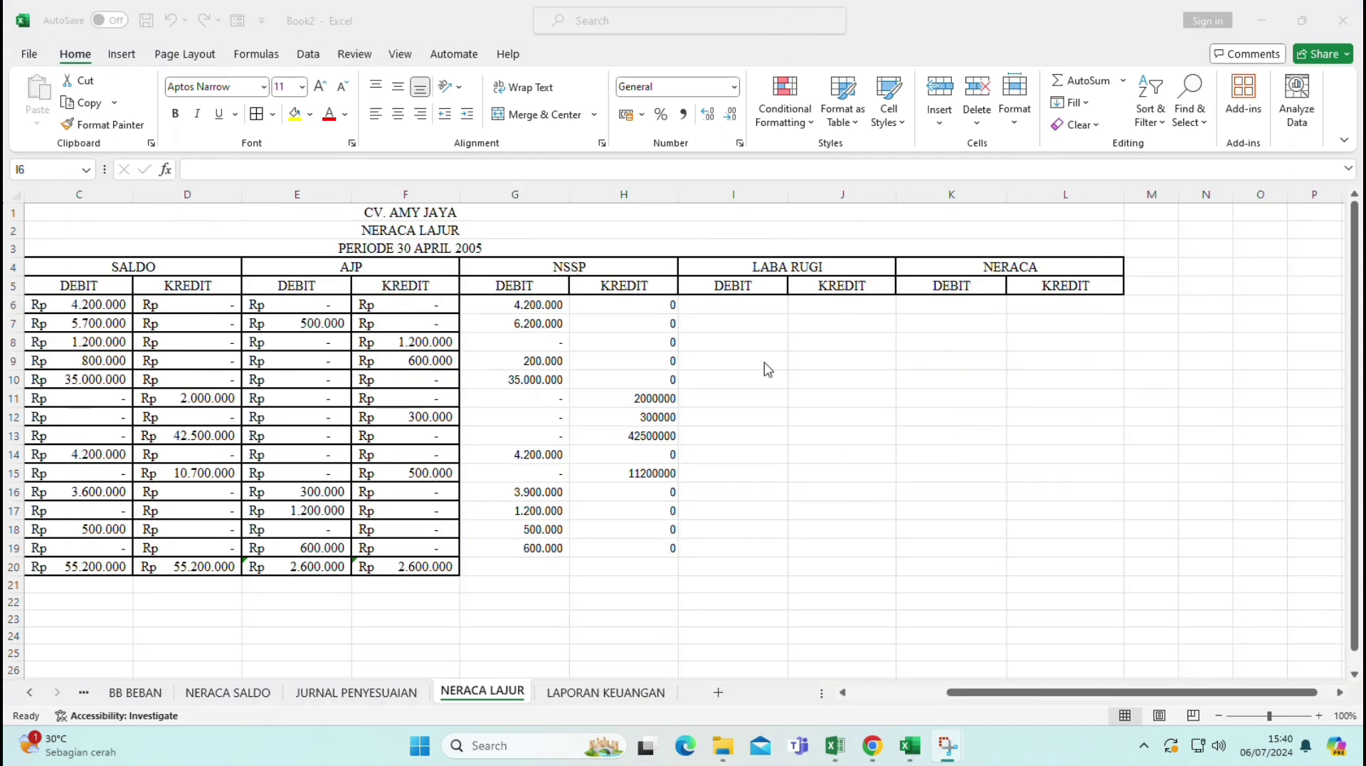
left_click(748, 299)
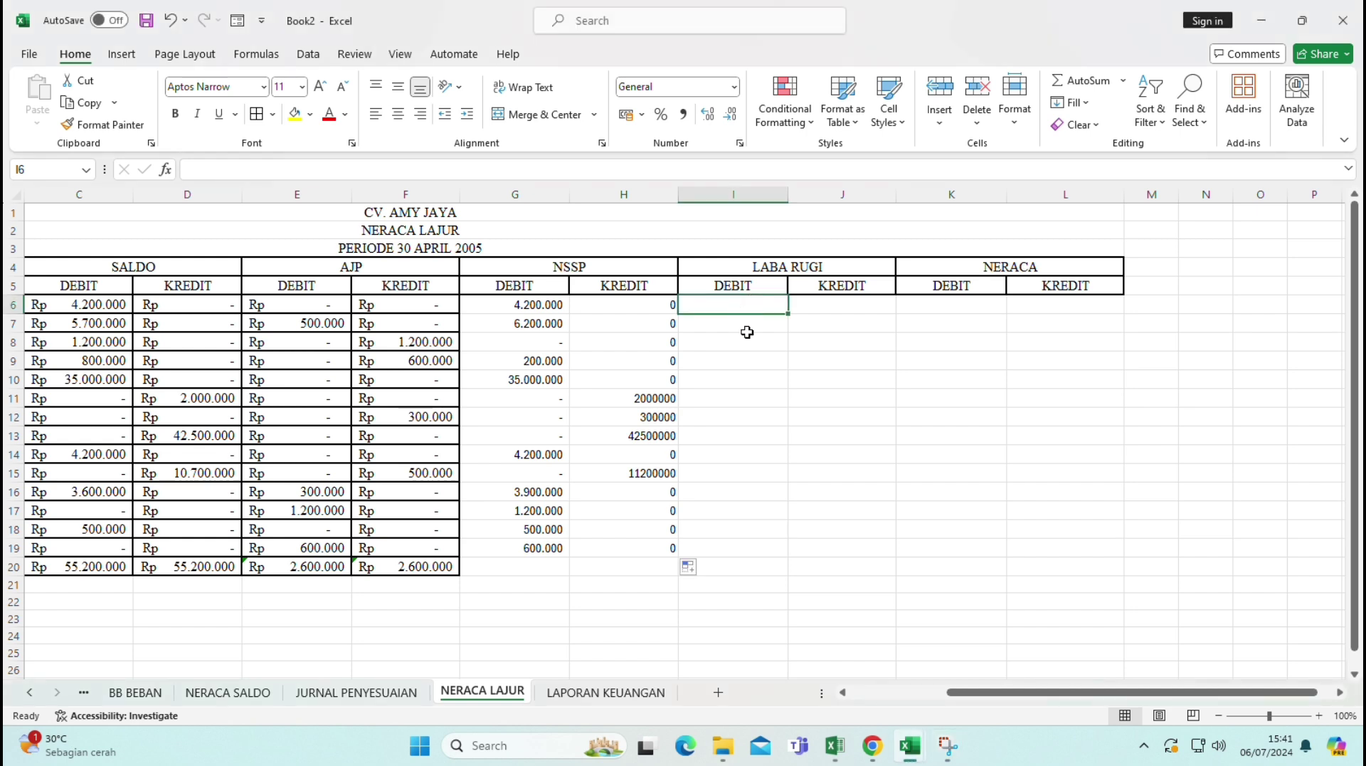
key("Escape")
type("=")
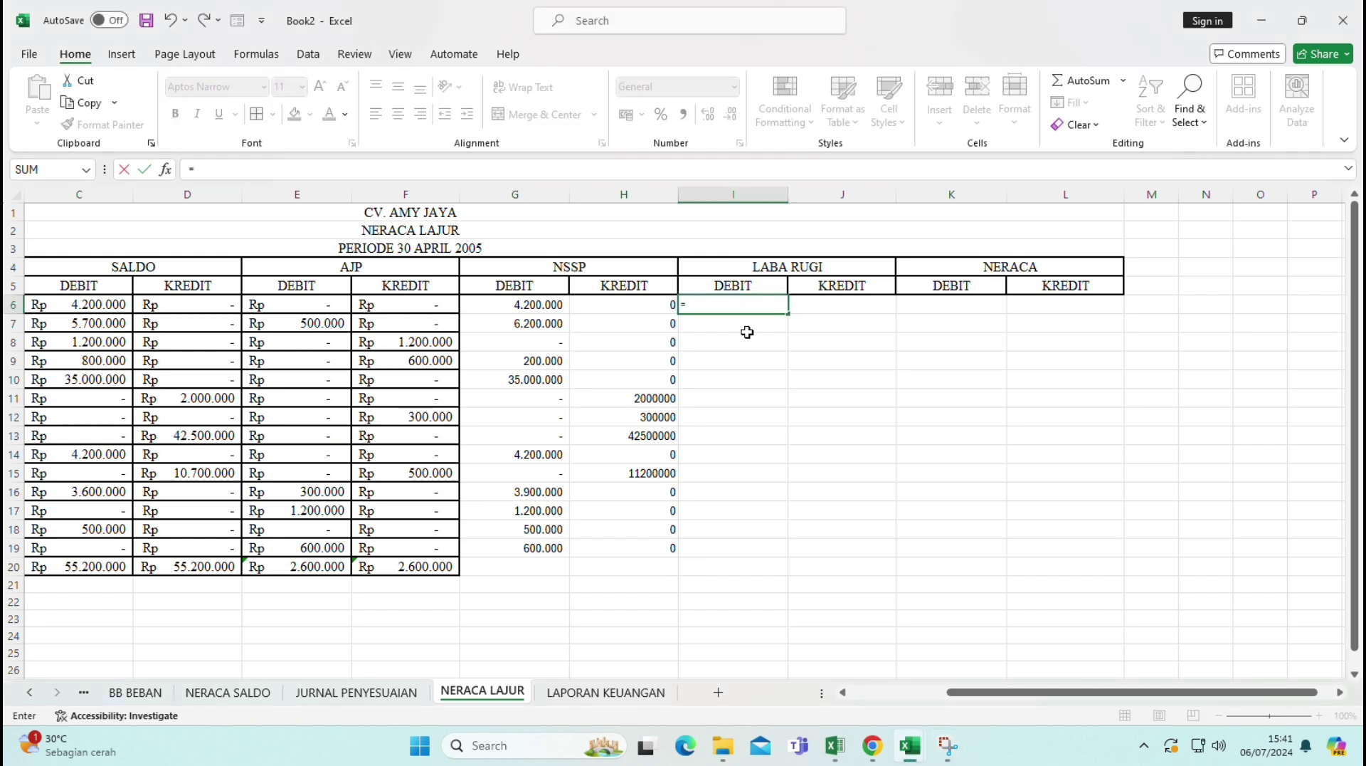
type("U")
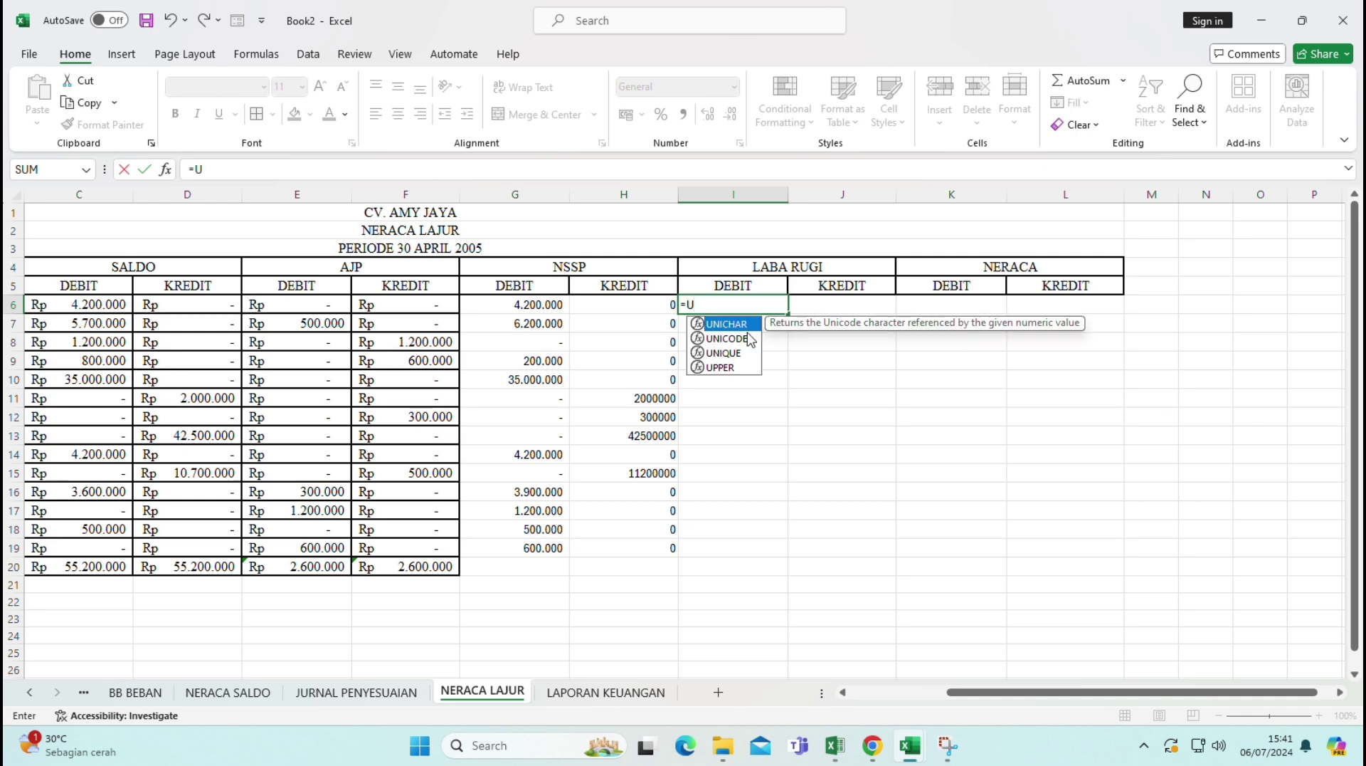
type("F")
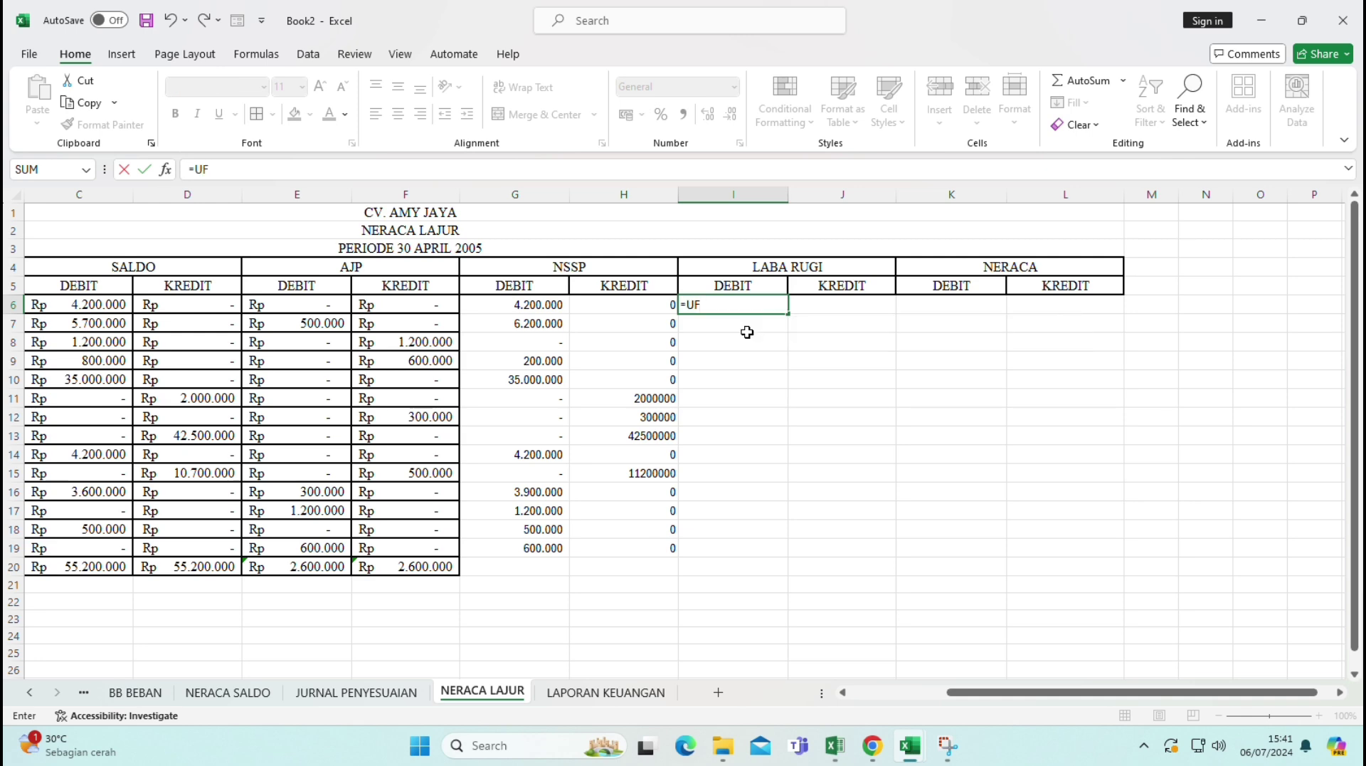
key("BackSpace")
key("BackSpace")
type("IF")
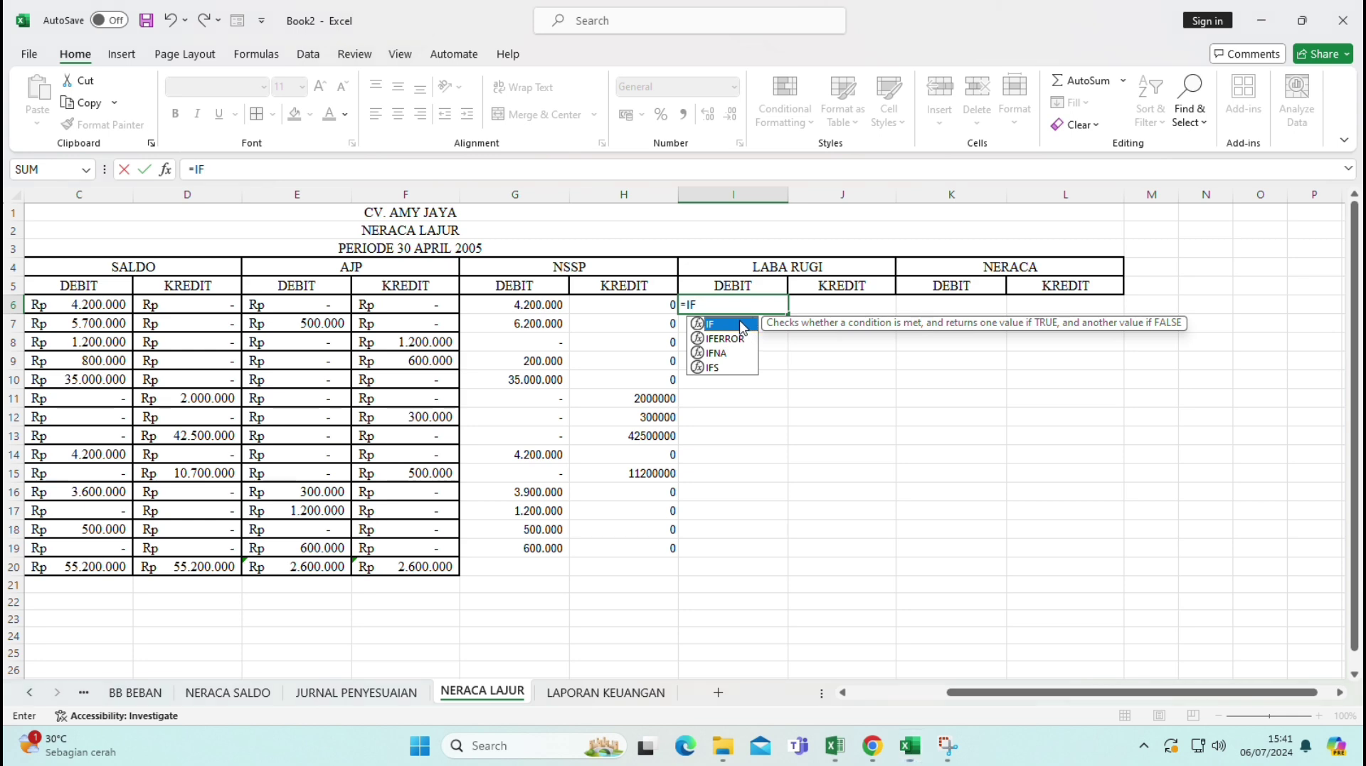
double_click(742, 325)
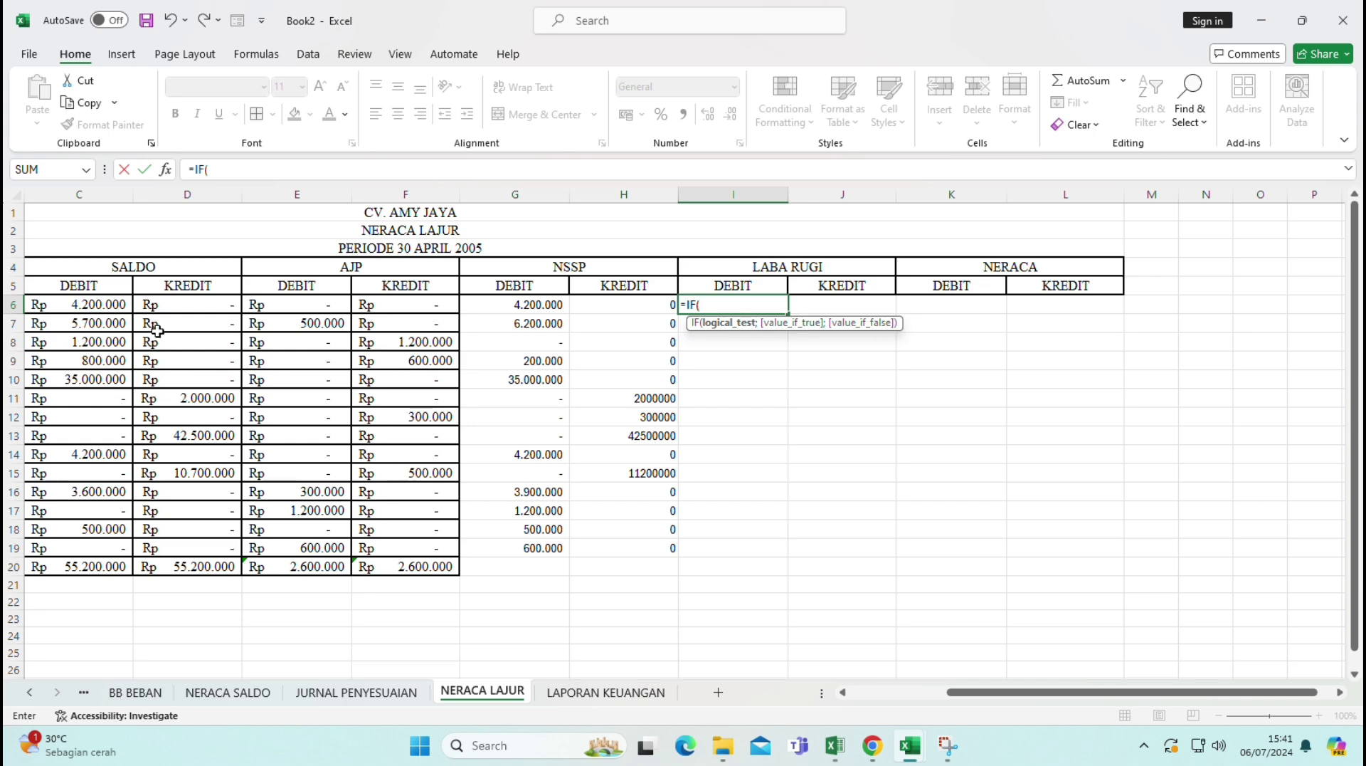
- Enter $A$6:$A$19>4000 as the logical test of the I6 formula, with absolute references to the account numbers
key("Left")
key("Left")
key("Left")
key("Left")
key("Left")
key("Left")
key("Left")
key("Left")
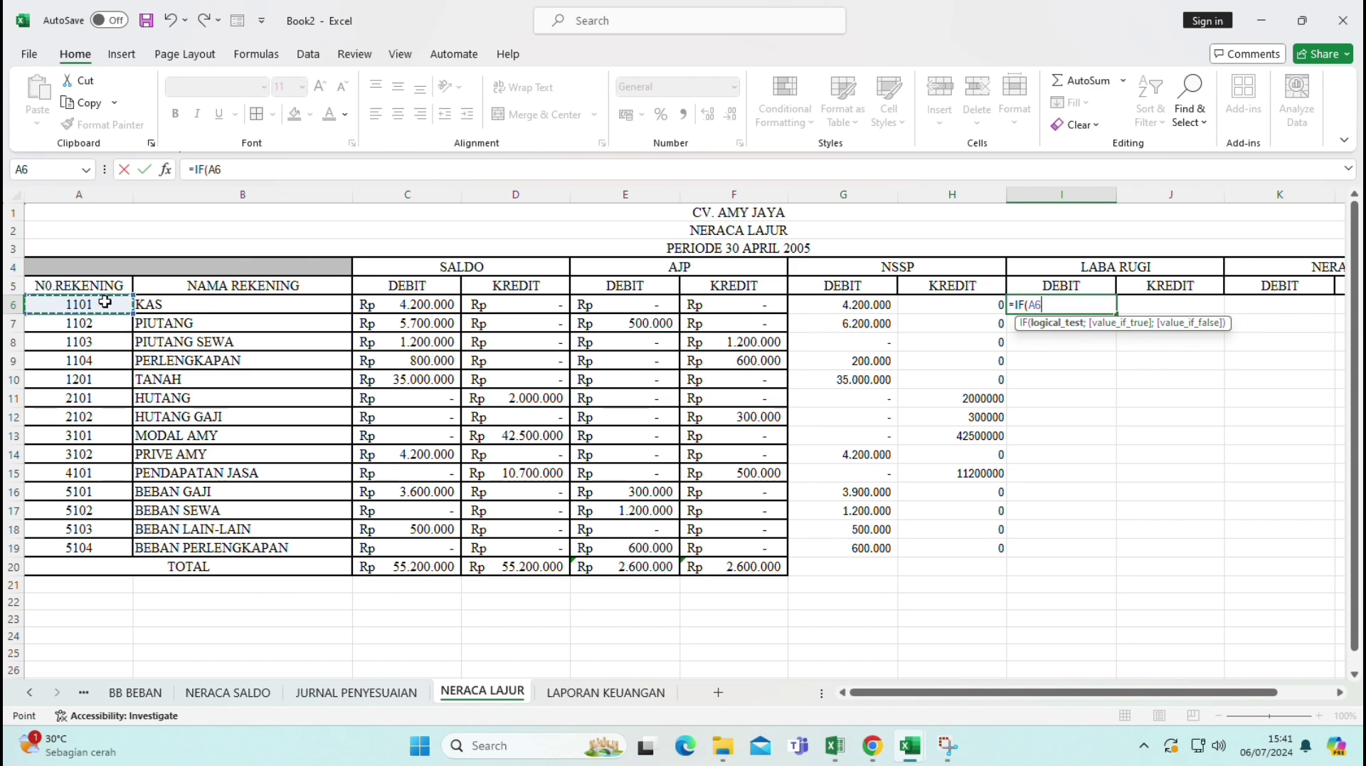
left_click_drag(105, 306, 102, 540)
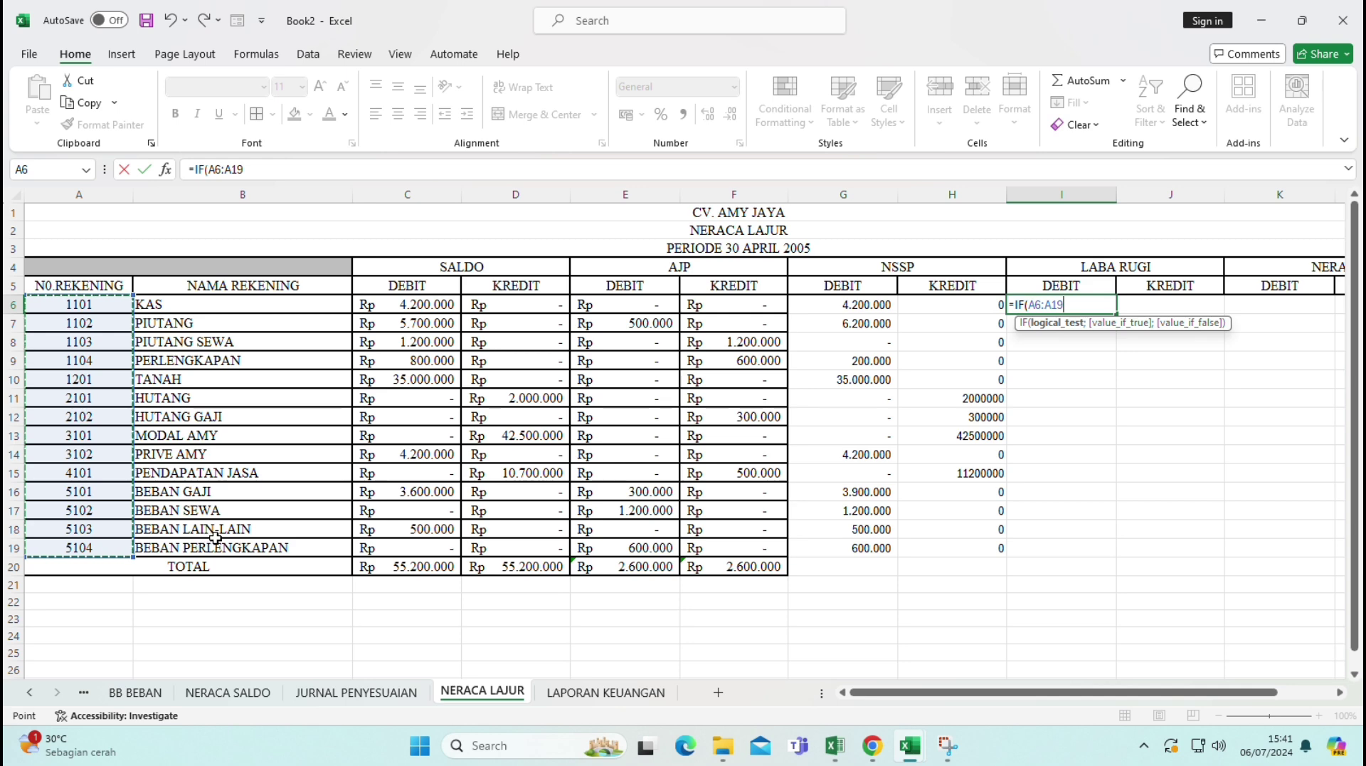
key("F4")
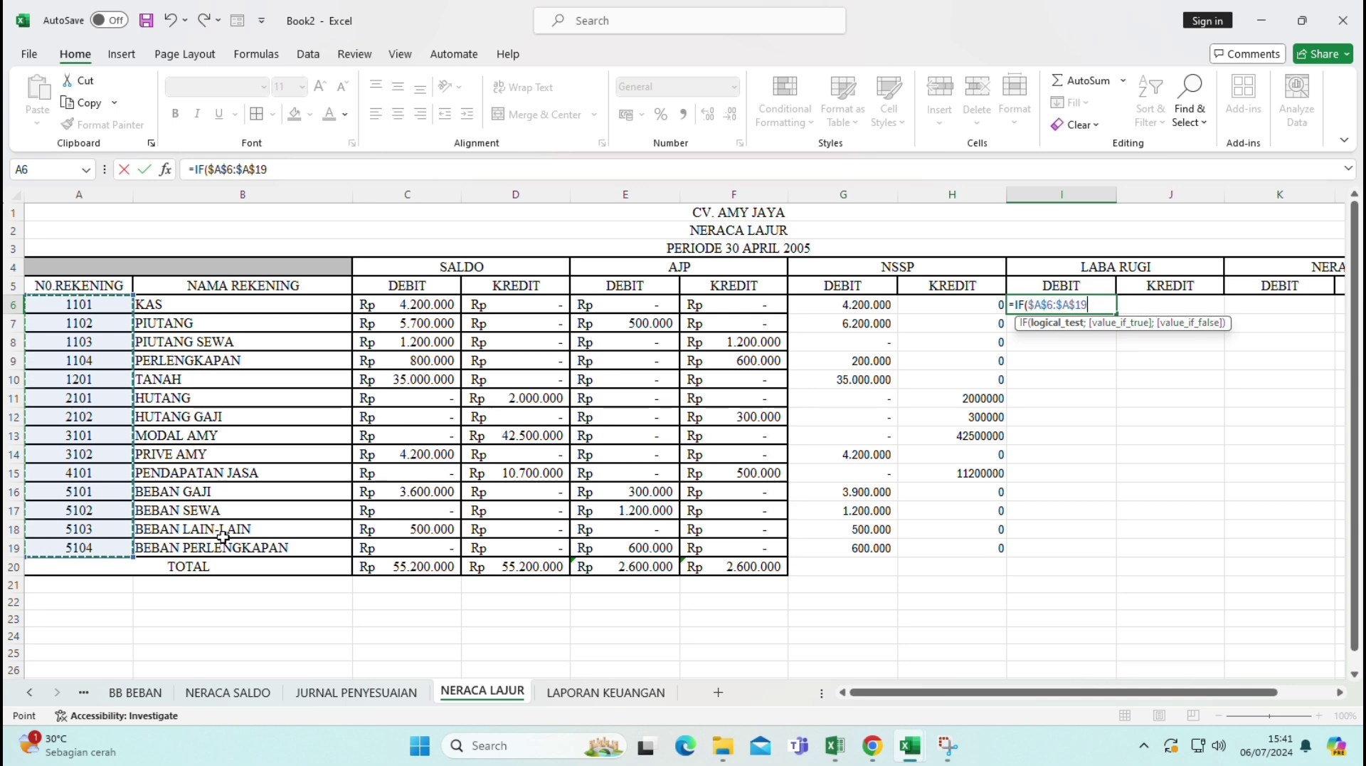
type(">")
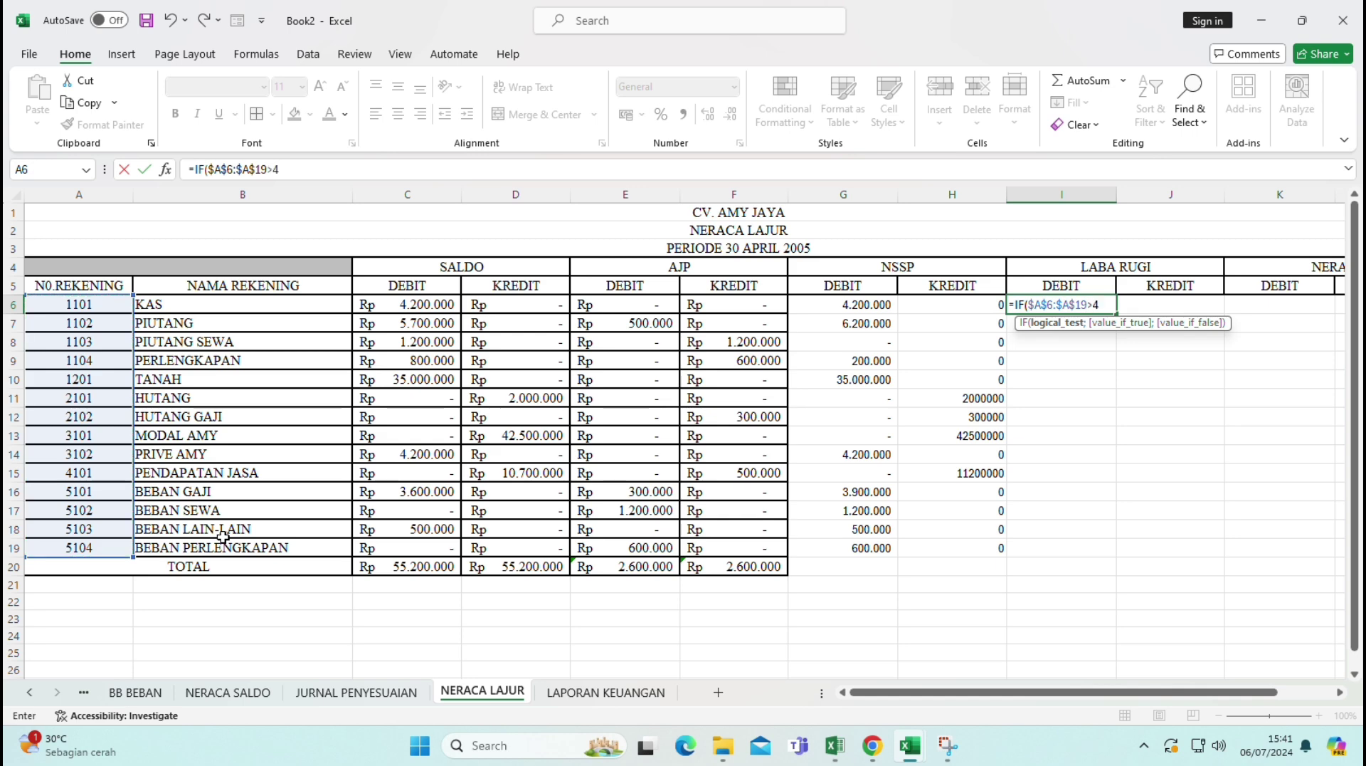
type("4000;")
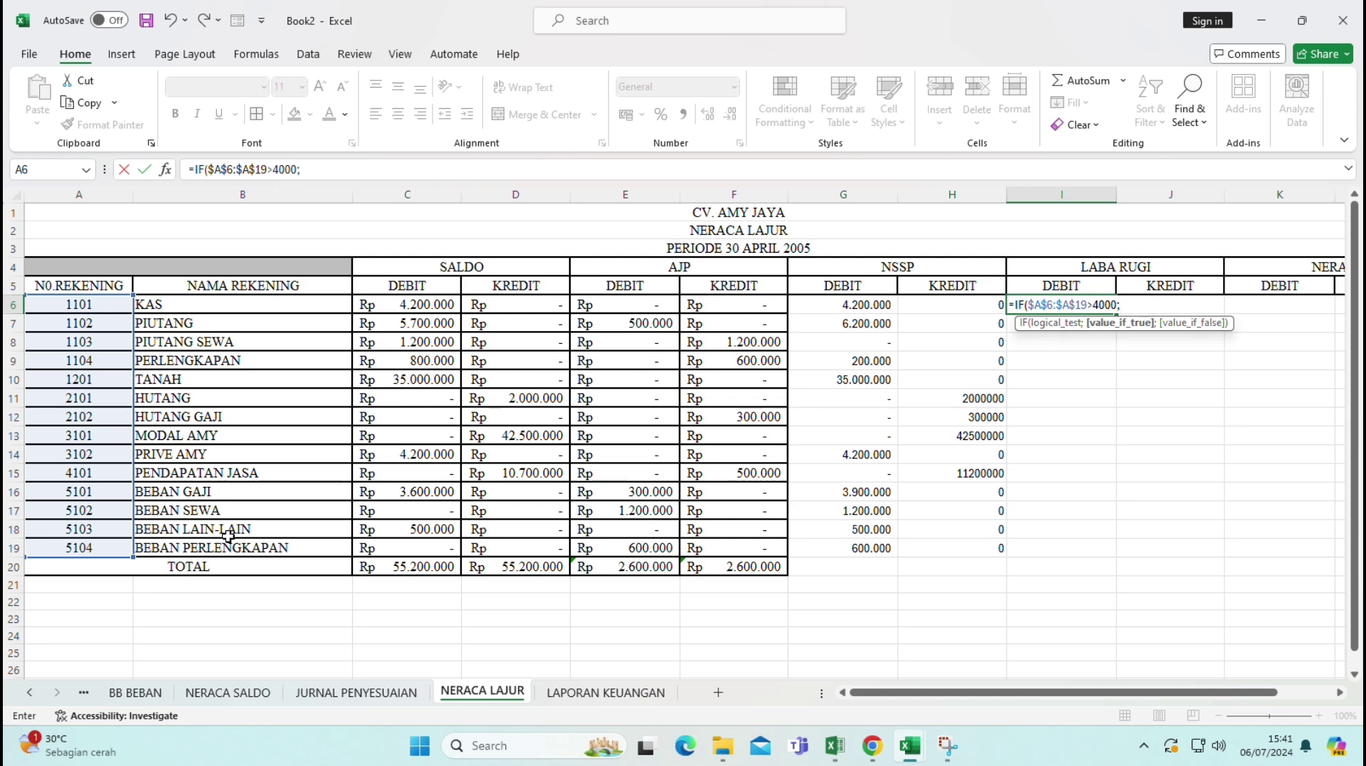
- Complete the I6 formula with $G$6:$G$19 as the value if true and 0 as the value if false, and commit it
left_click(824, 302)
left_click_drag(825, 302, 854, 549)
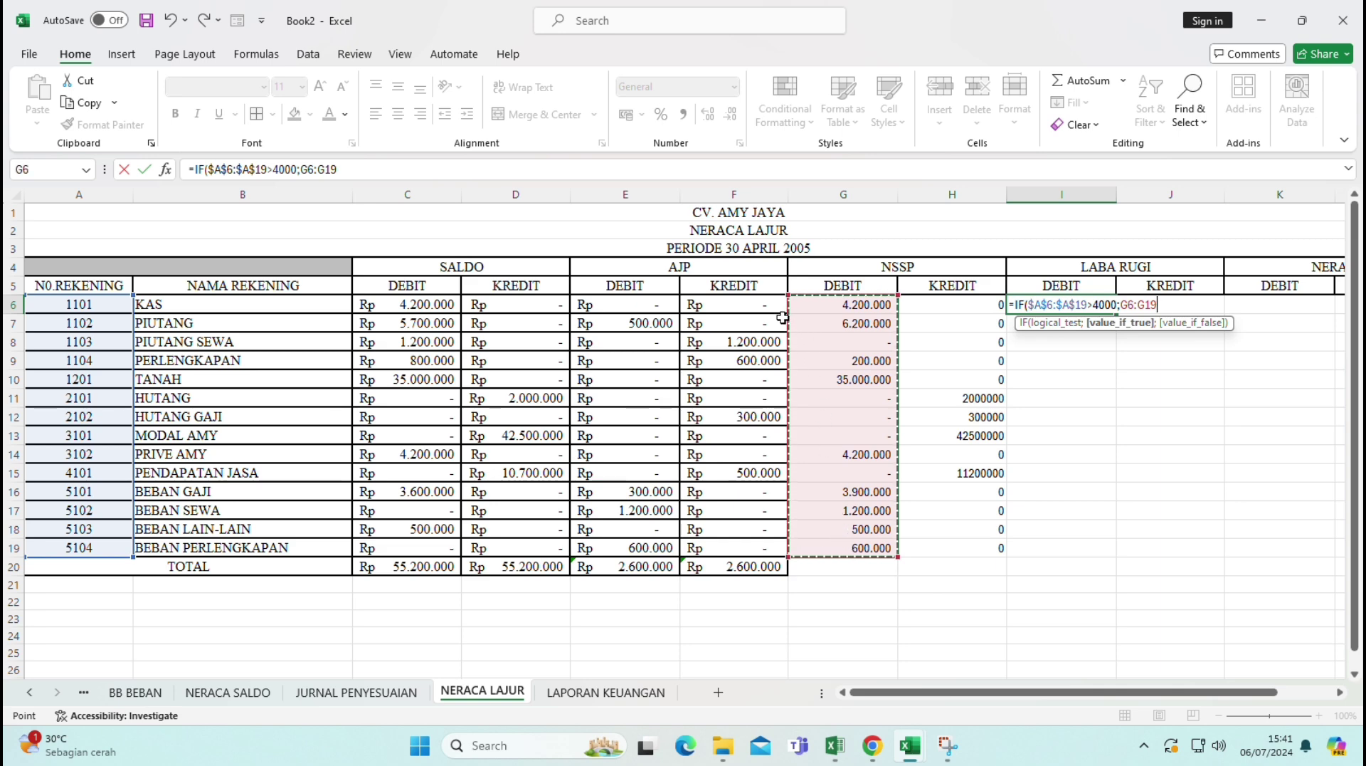
key("F4")
type(";")
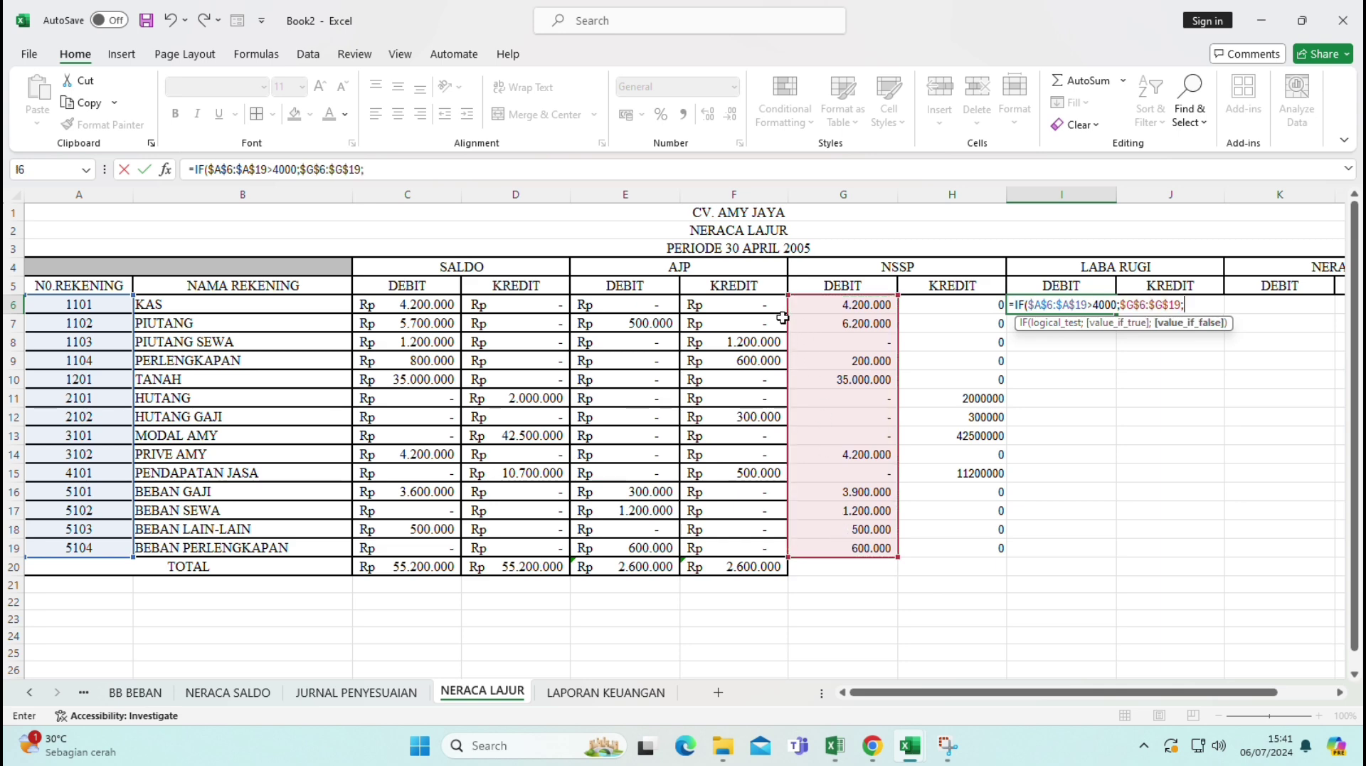
type("0)")
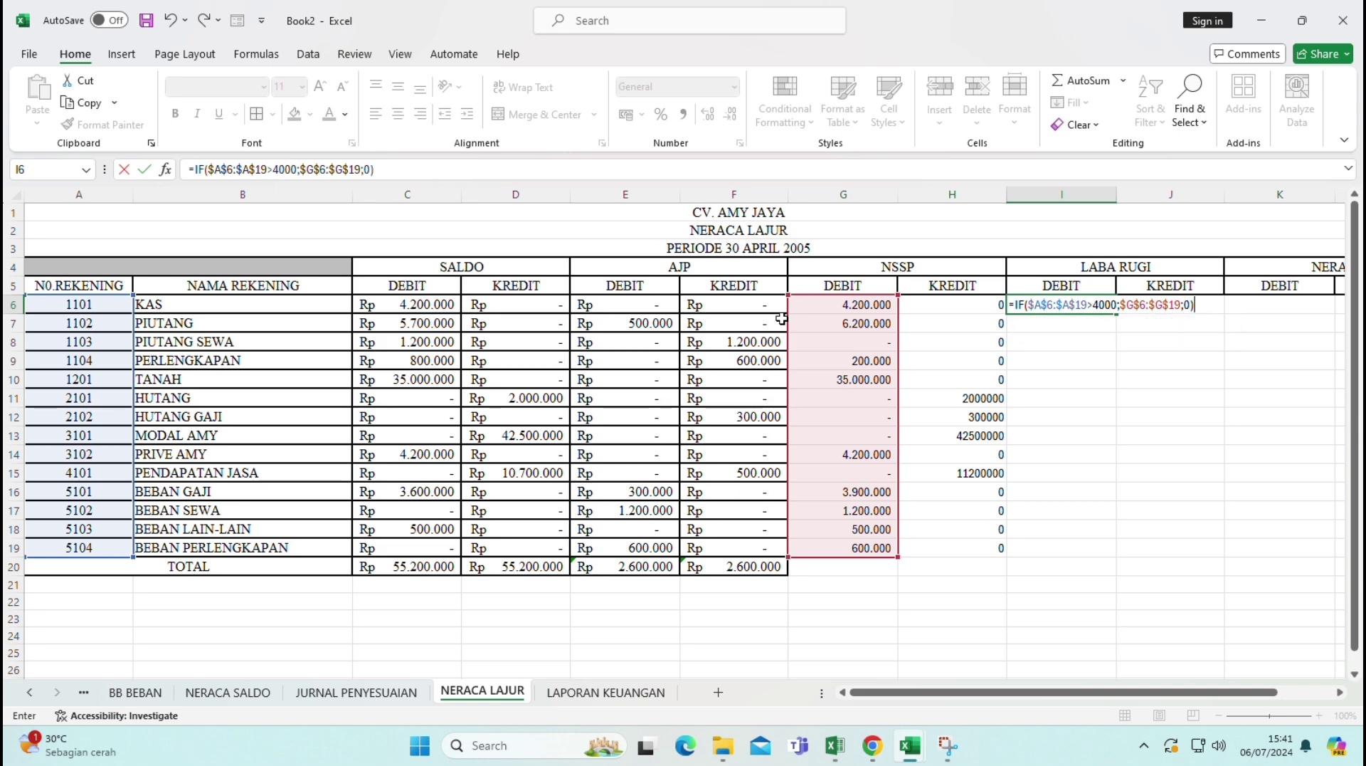
key("Return")
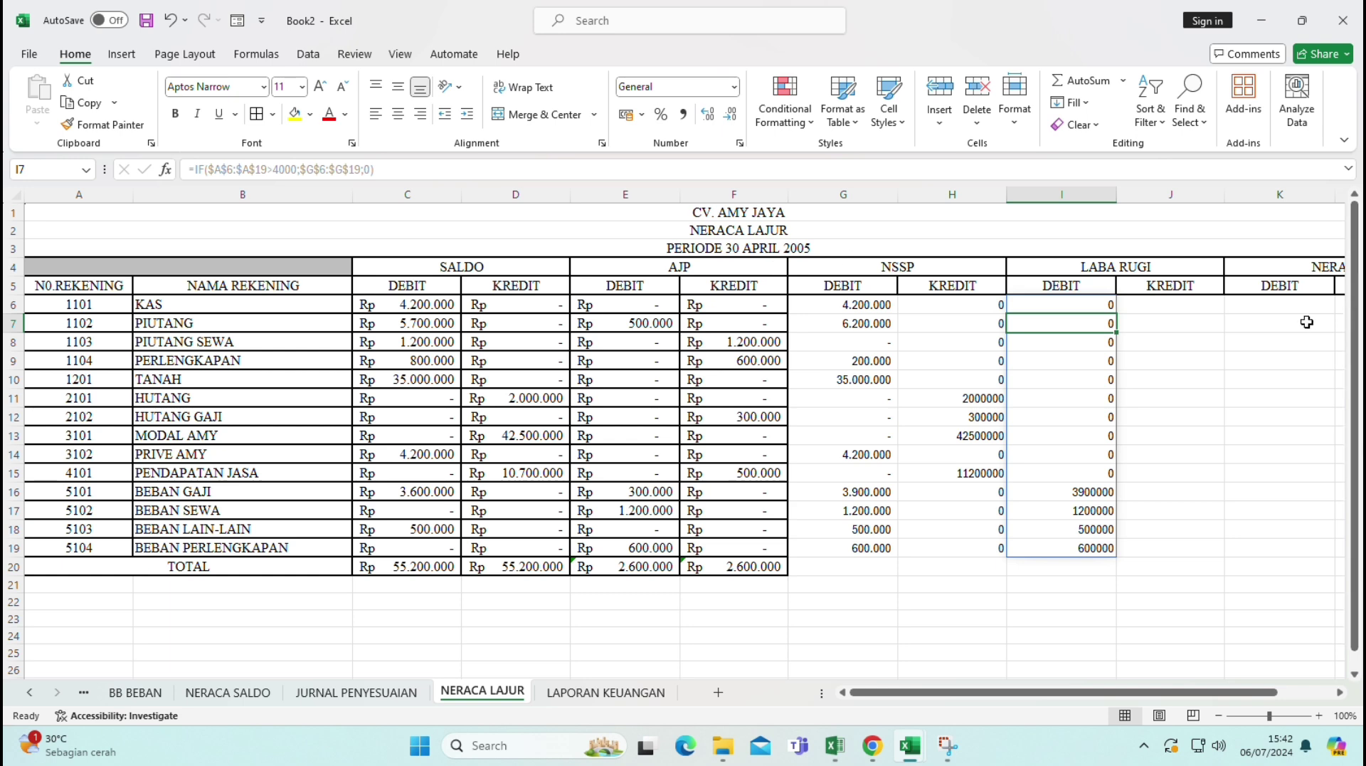
- Start the LABA RUGI credit formula in J6 as an IF function with the logical test $A$6:$A$19>4000
left_click(1186, 306)
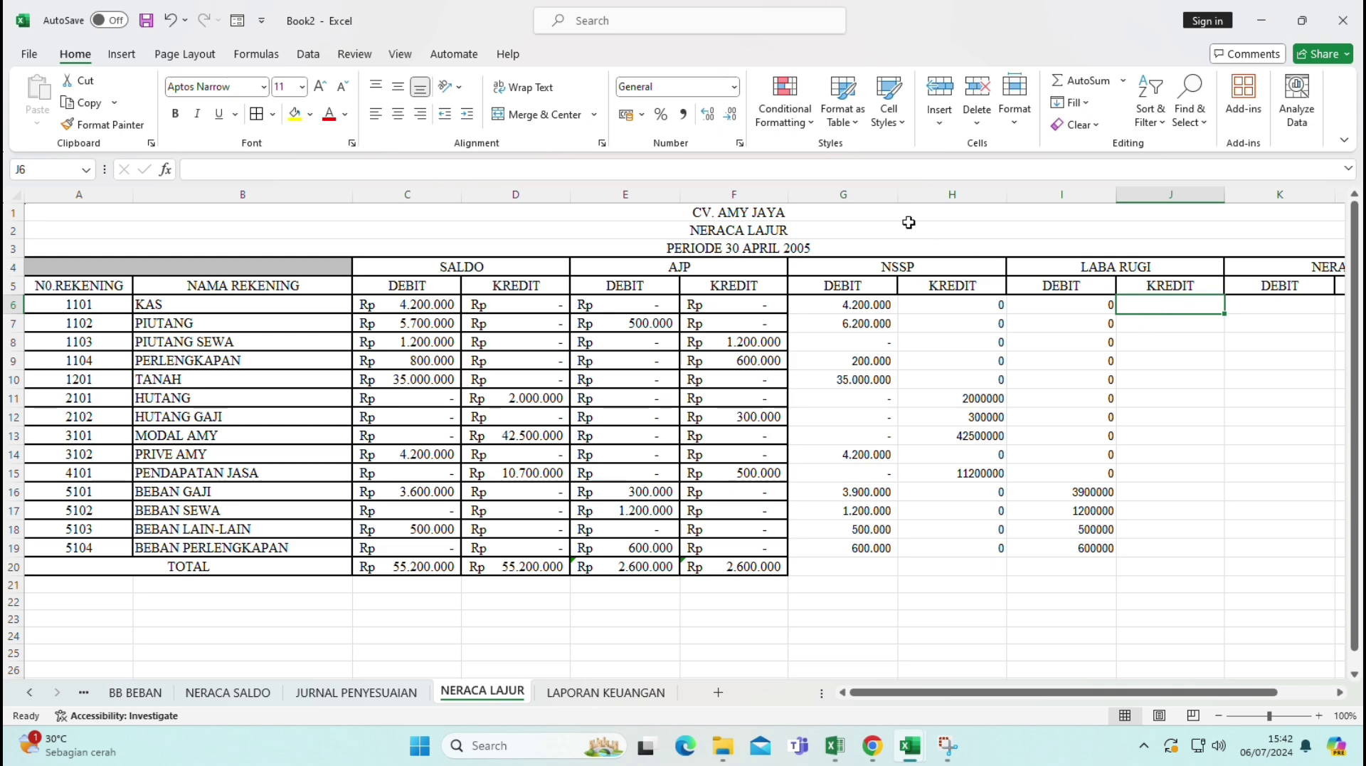
left_click(815, 170)
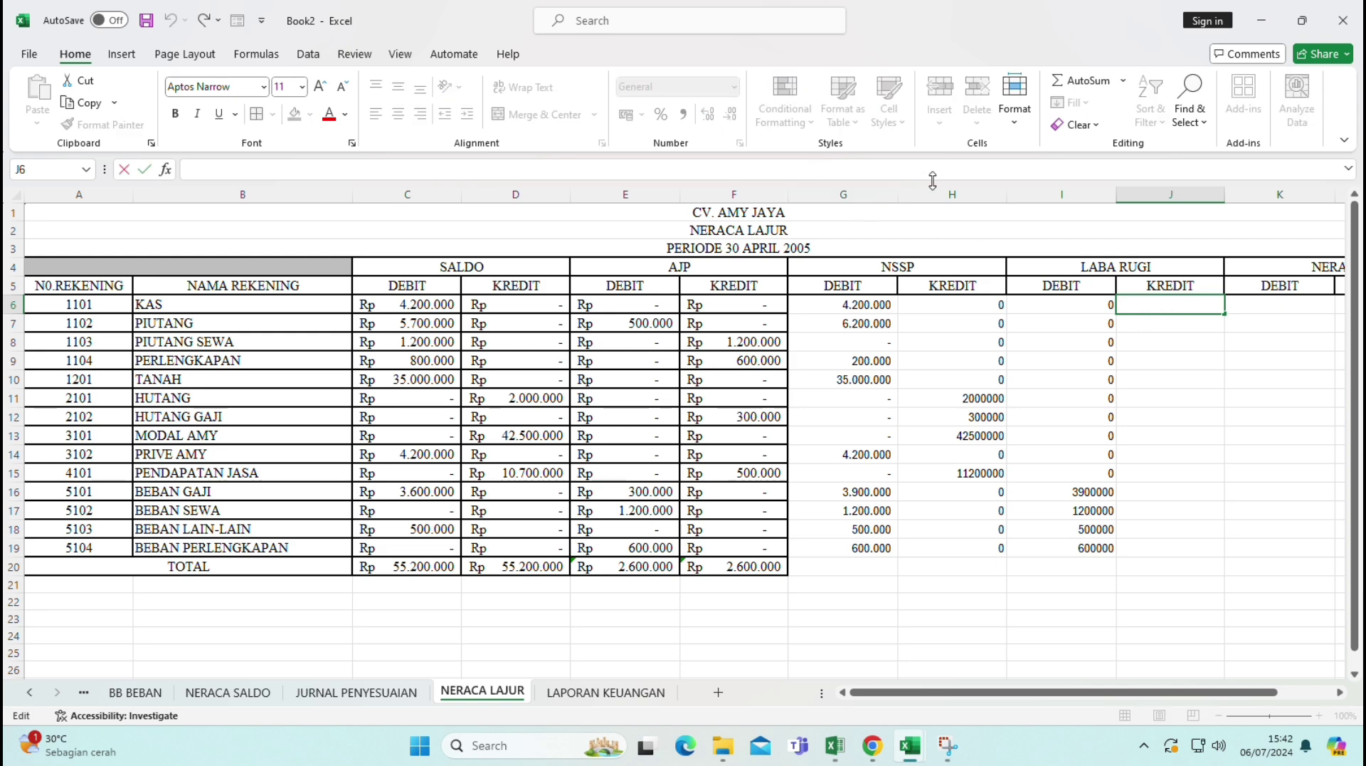
type("=IF")
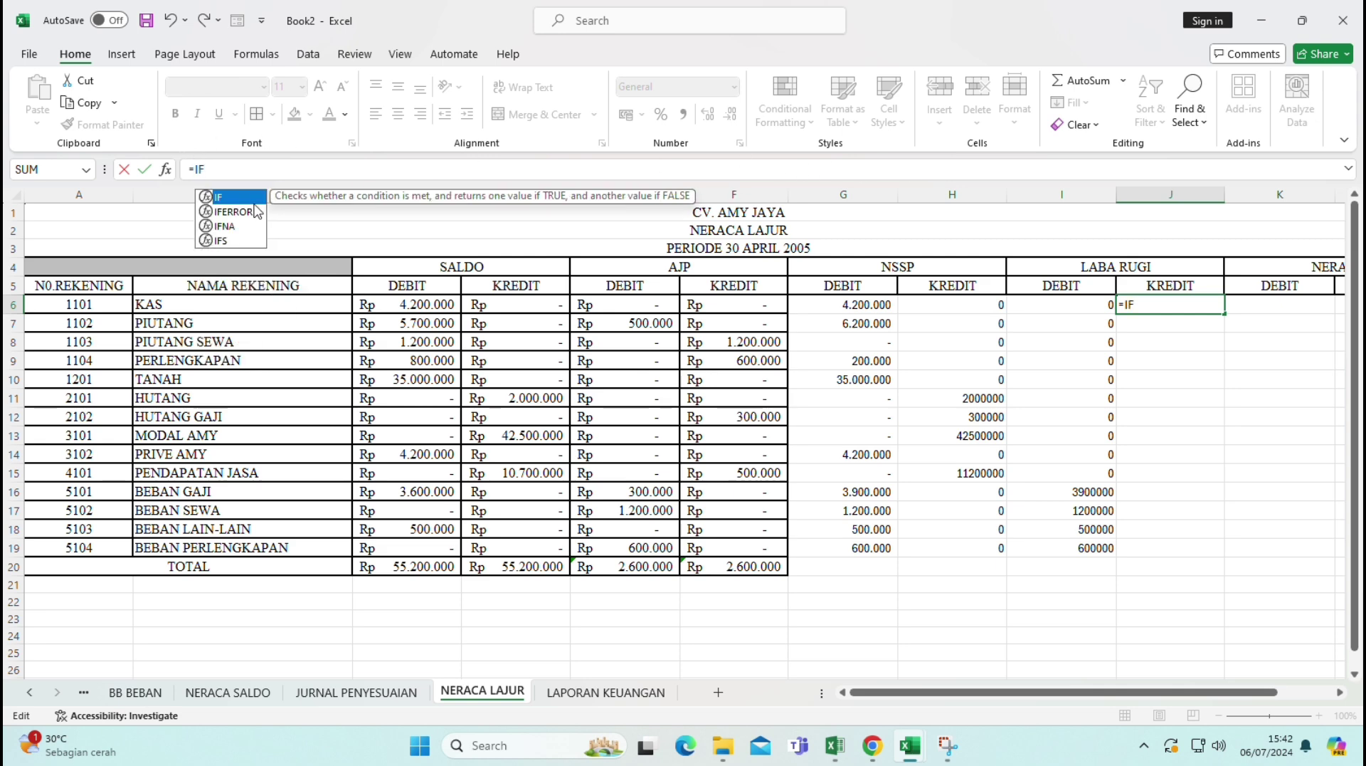
type("(")
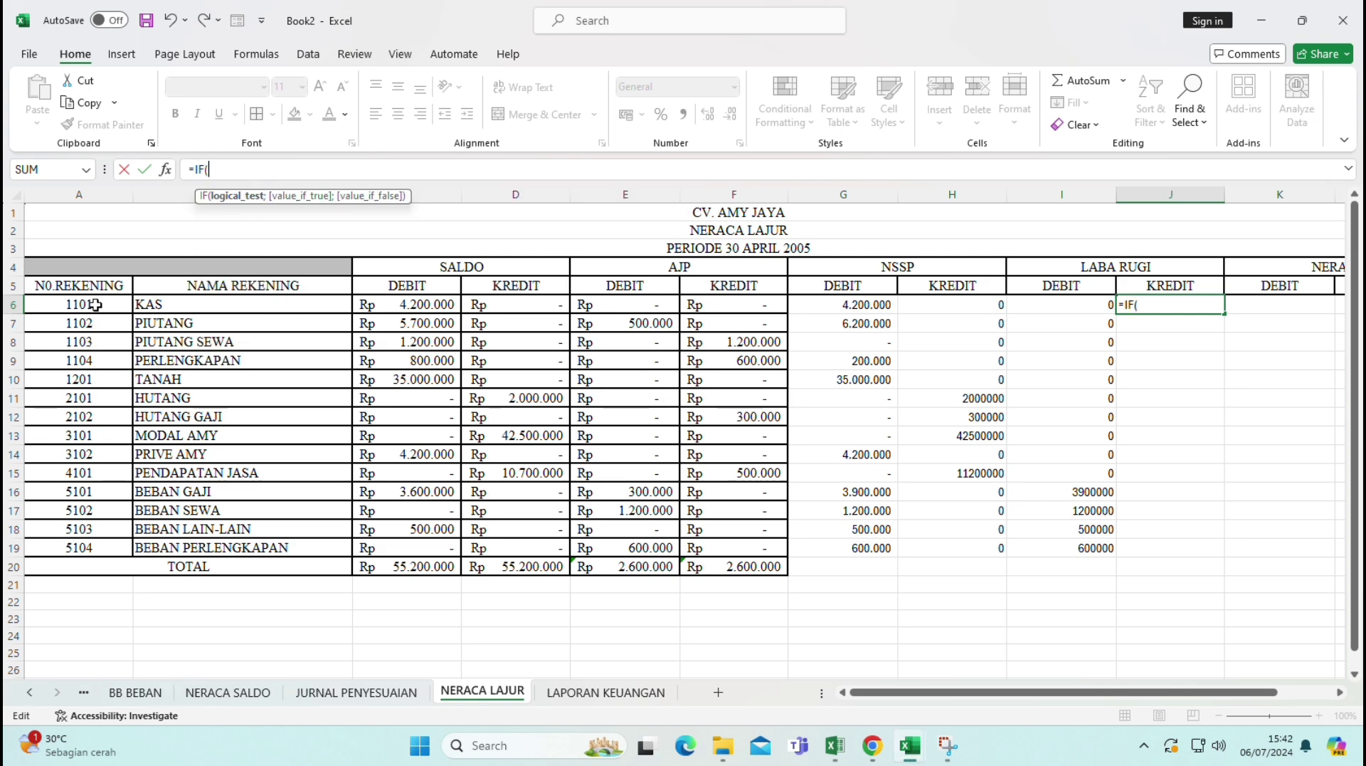
left_click_drag(91, 305, 66, 543)
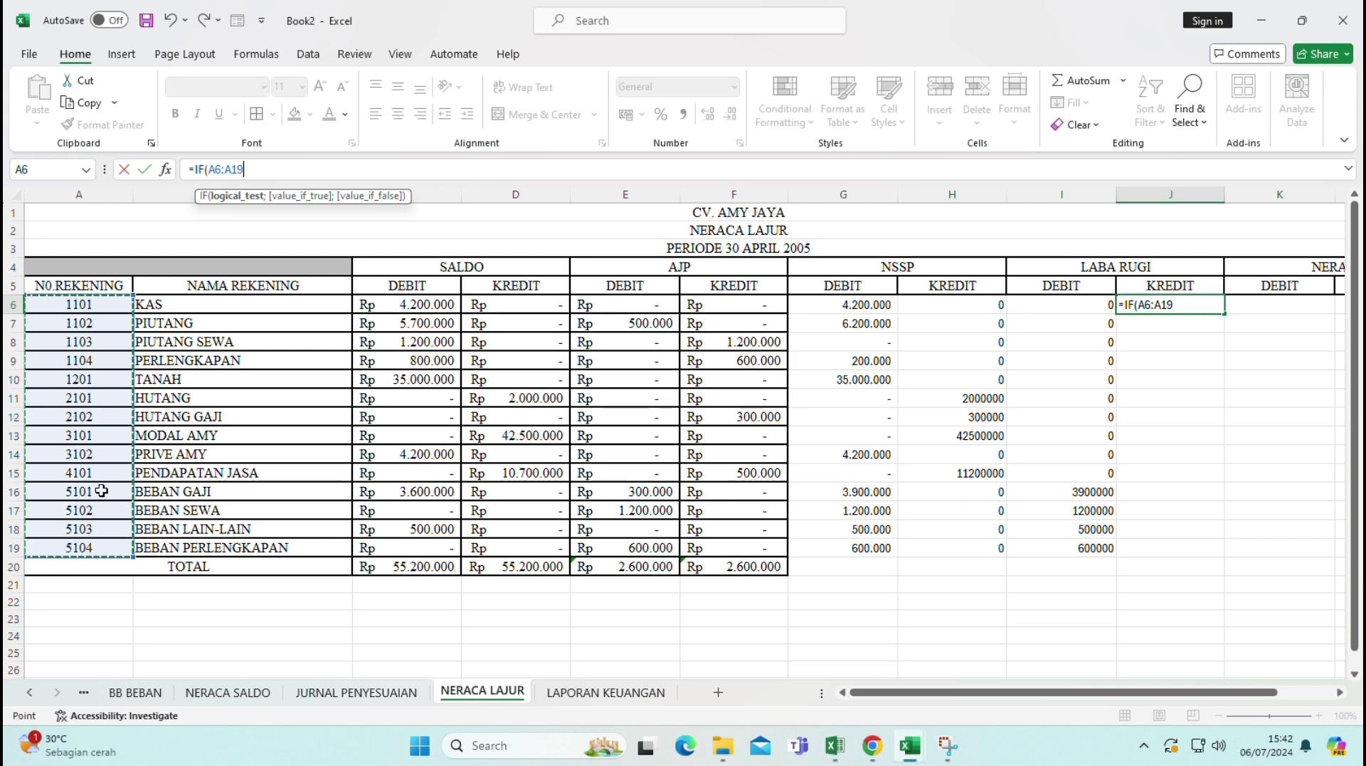
key("F4")
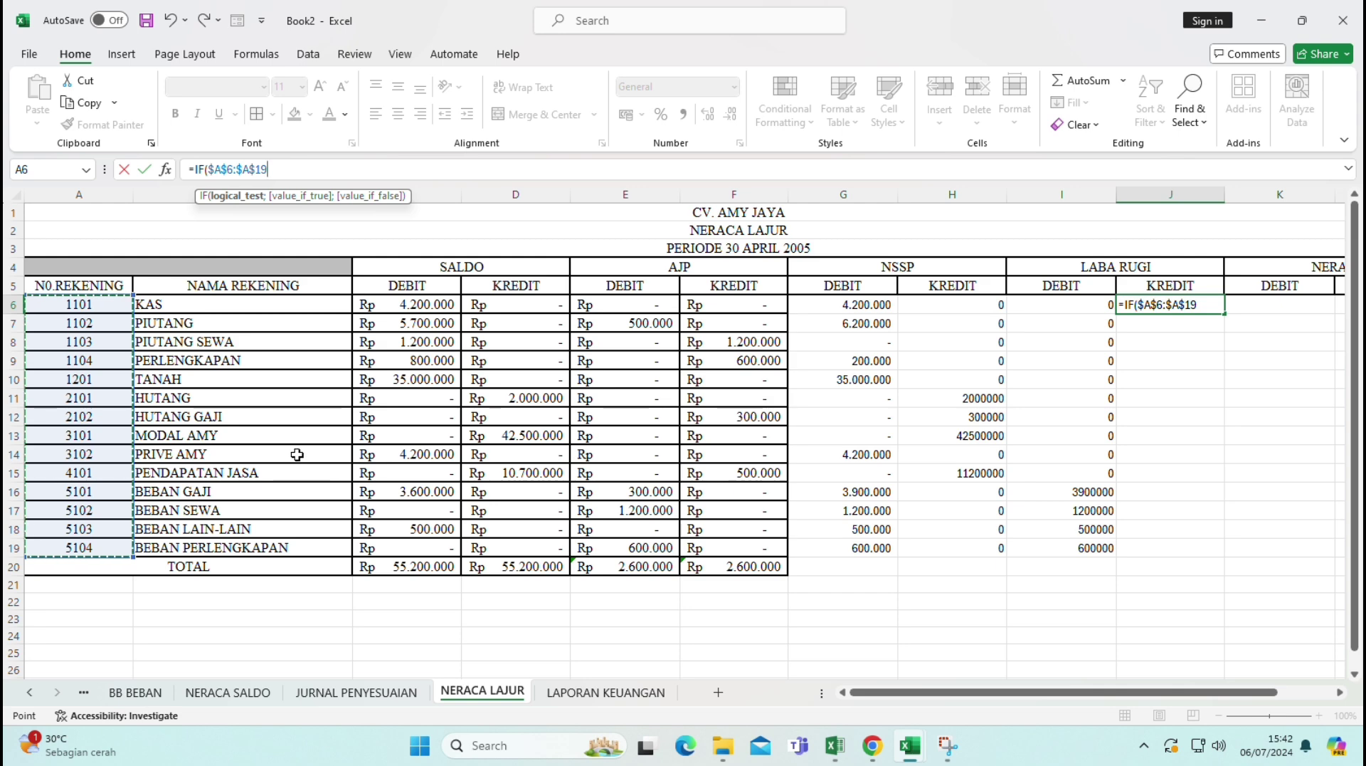
type(">")
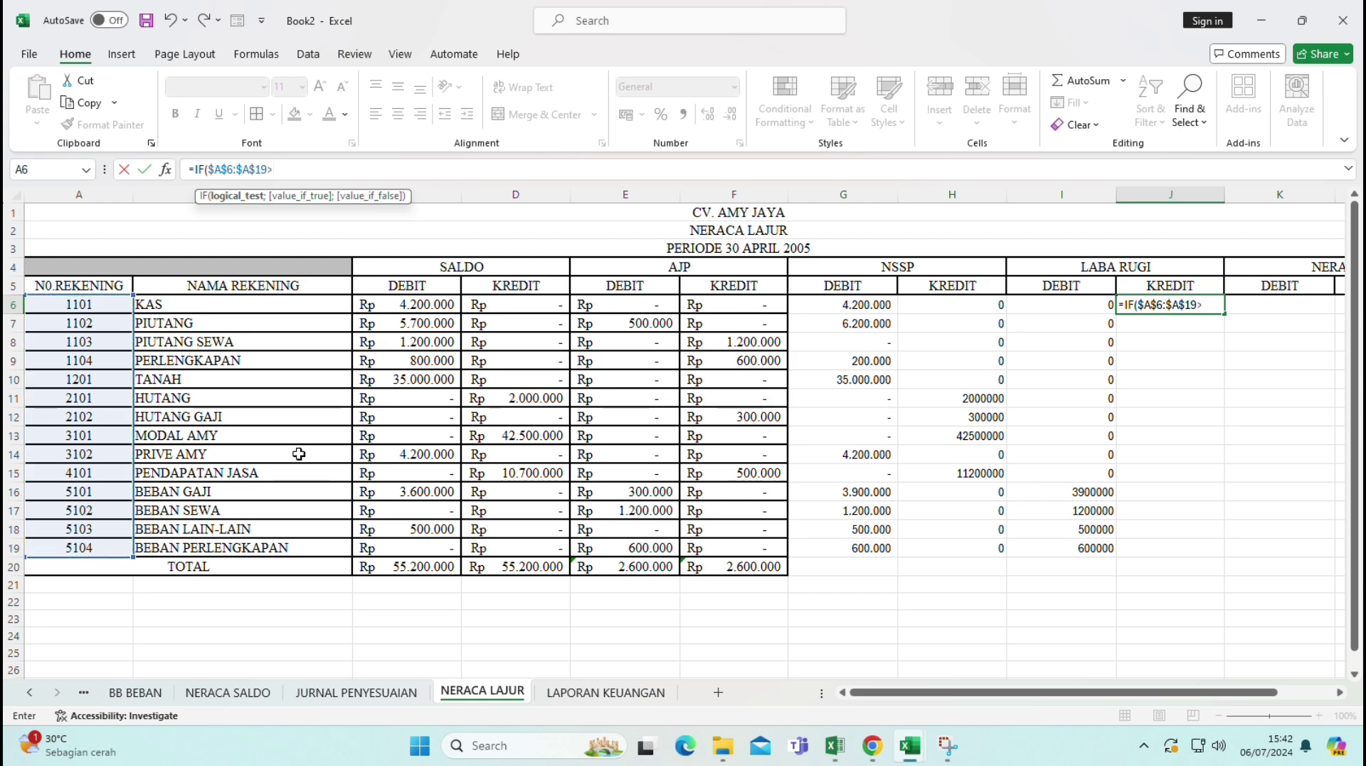
type("4000")
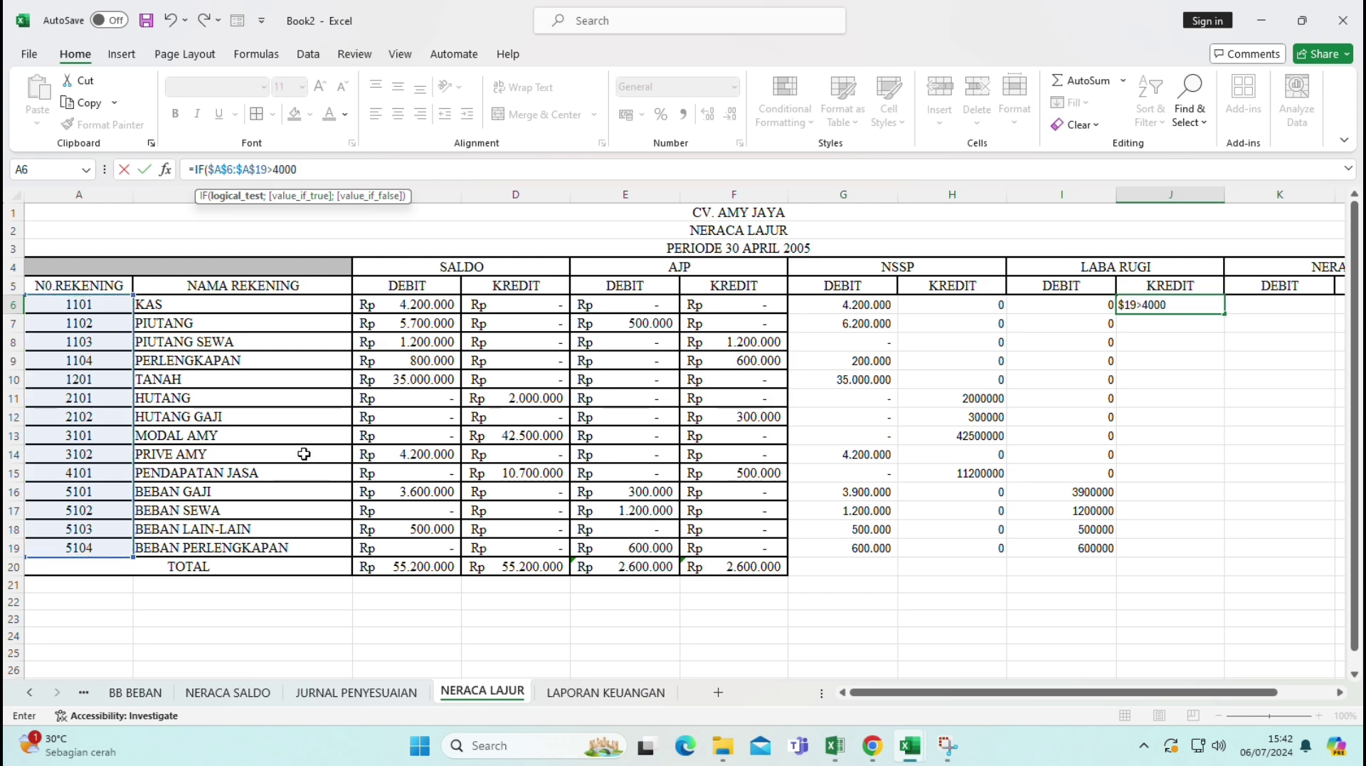
type(";")
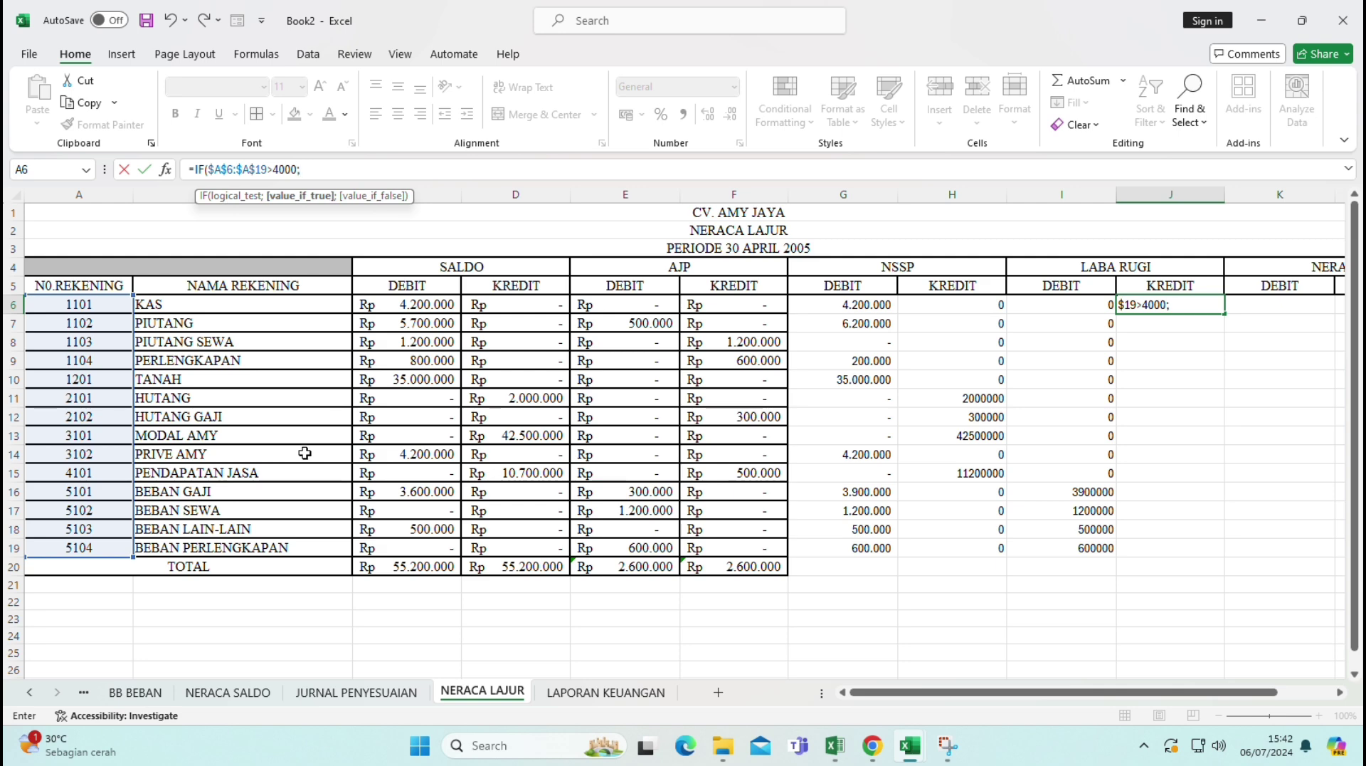
- Finish the J6 formula with $H$6:$H$19 as the value if true and 0 as the value if false, and commit it
left_click_drag(960, 300, 946, 550)
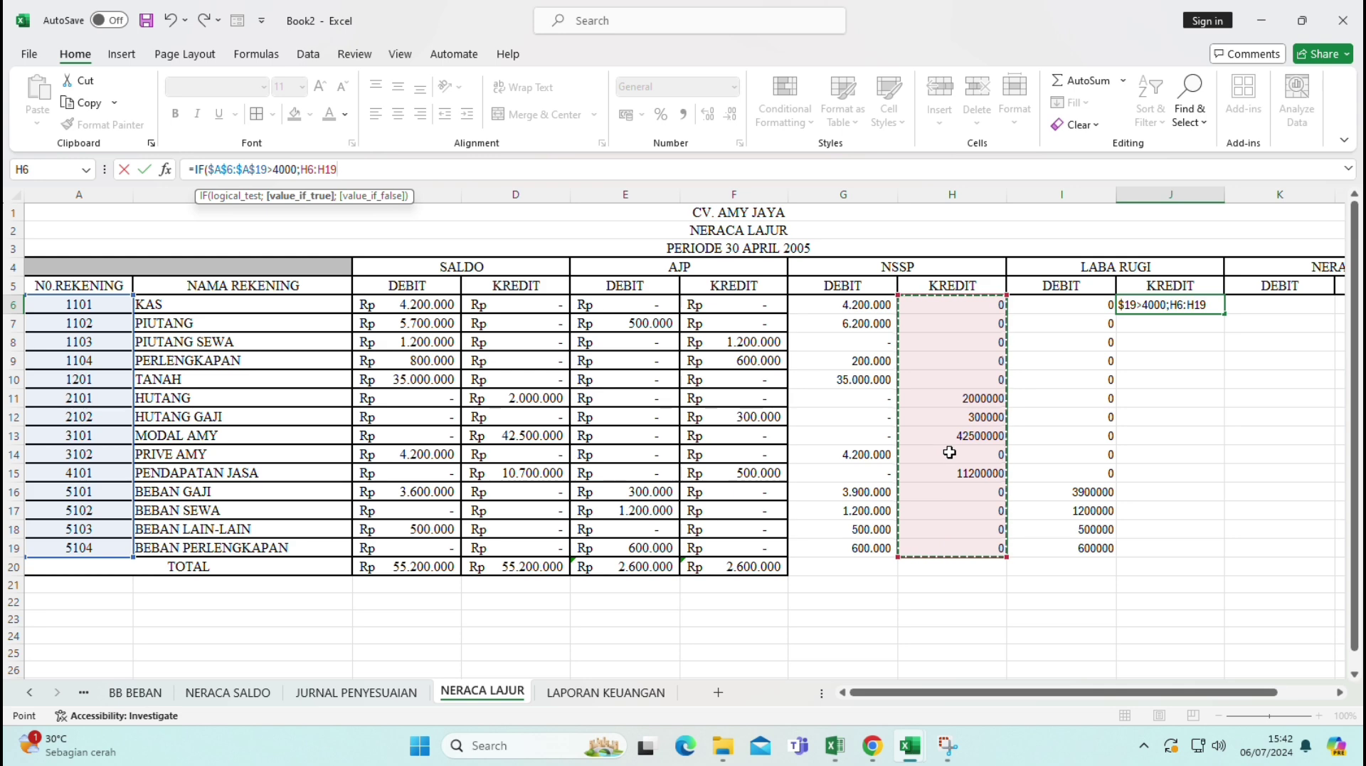
key("F4")
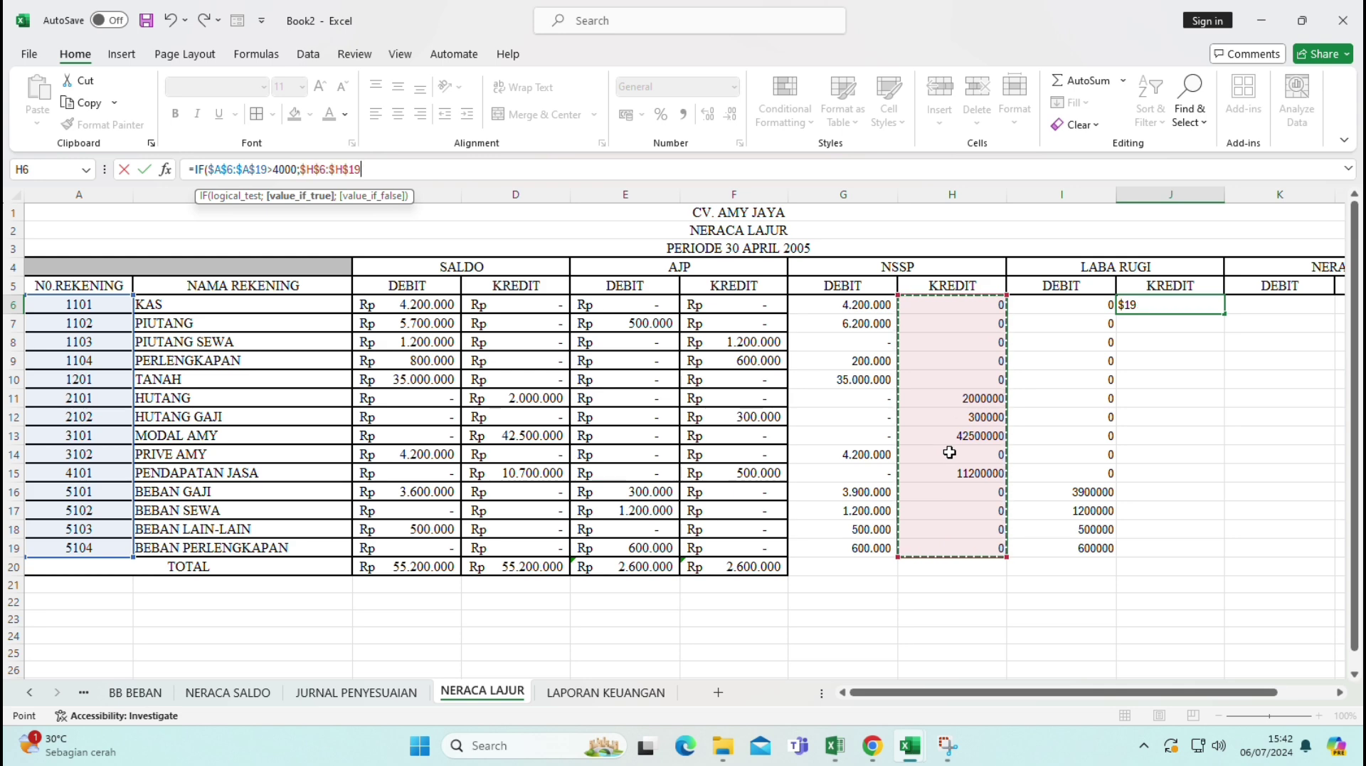
type(";0")
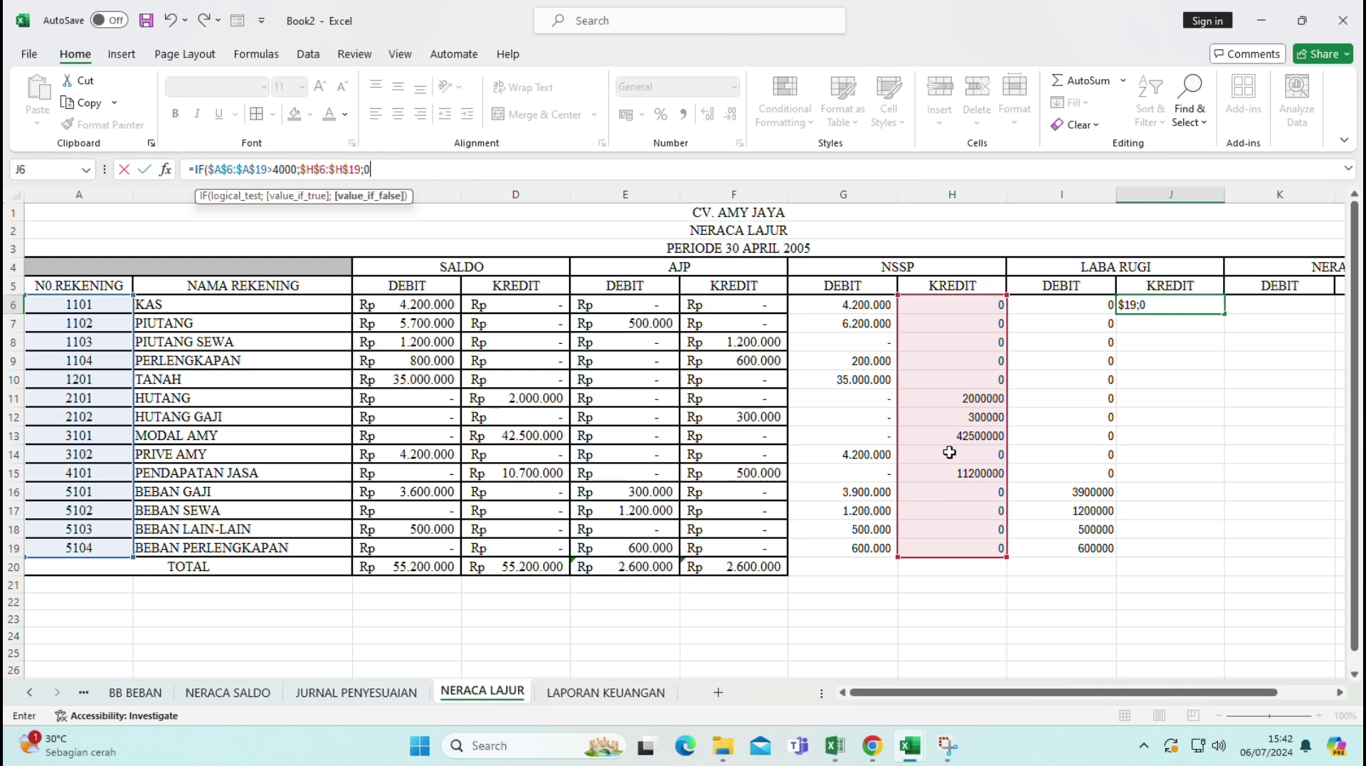
type(")")
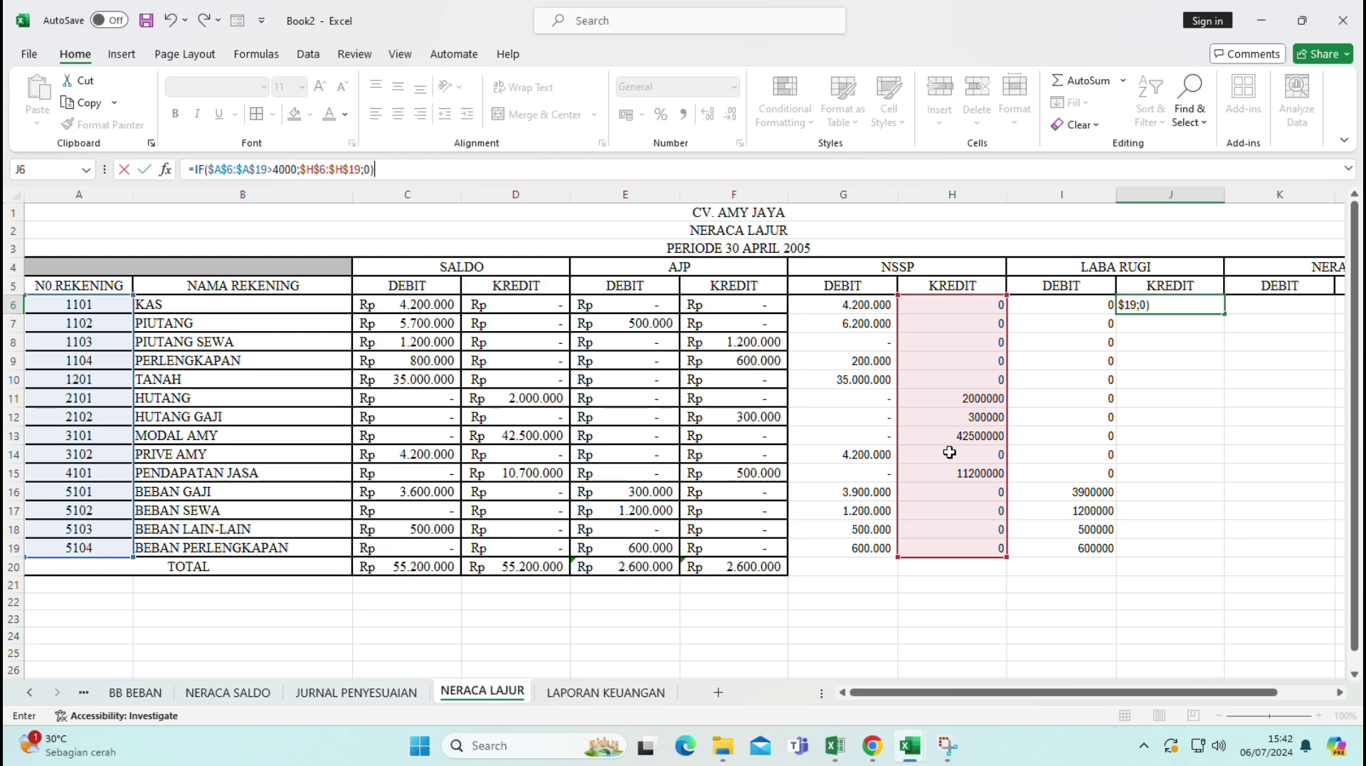
key("Return")
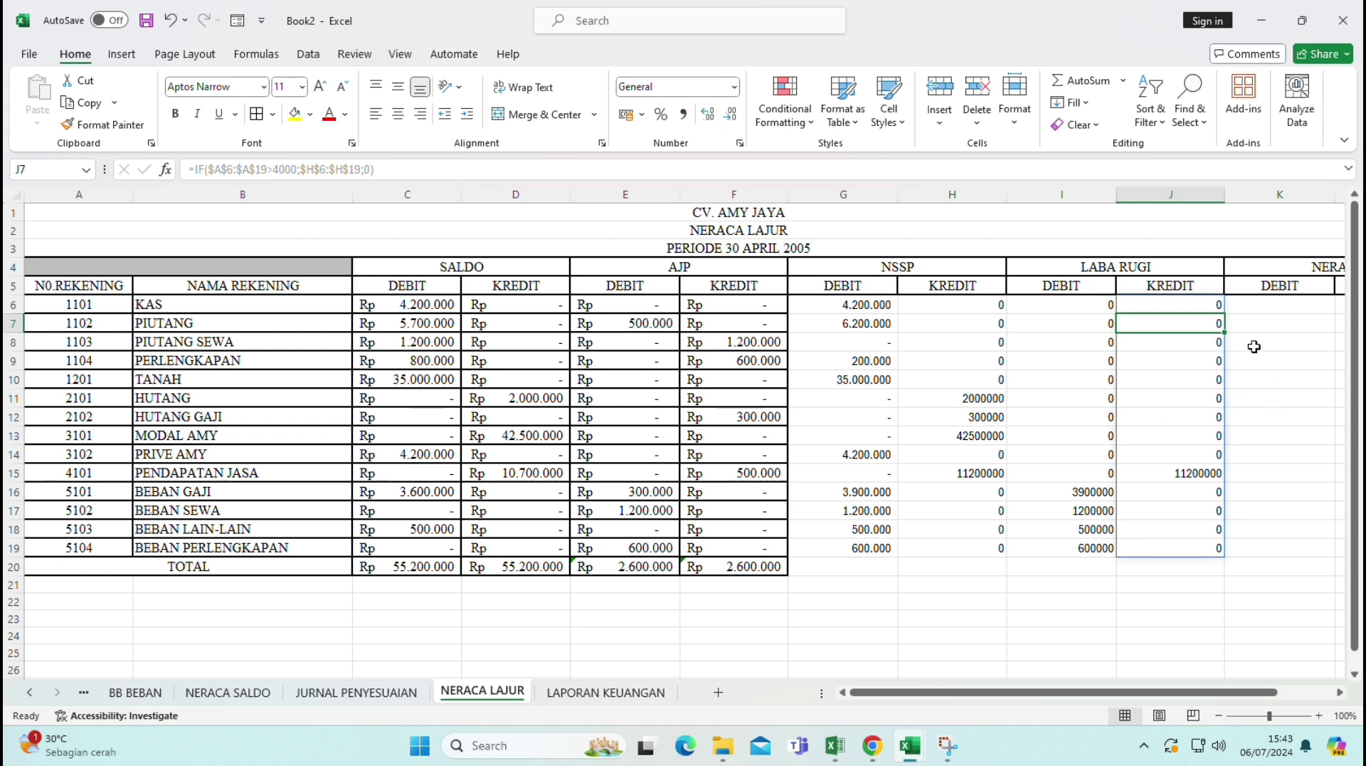
- Start the NERACA debit formula in K6 as an IF function with the logical test $A$6:$A$19<4000
left_click(1253, 321)
left_click(1254, 300)
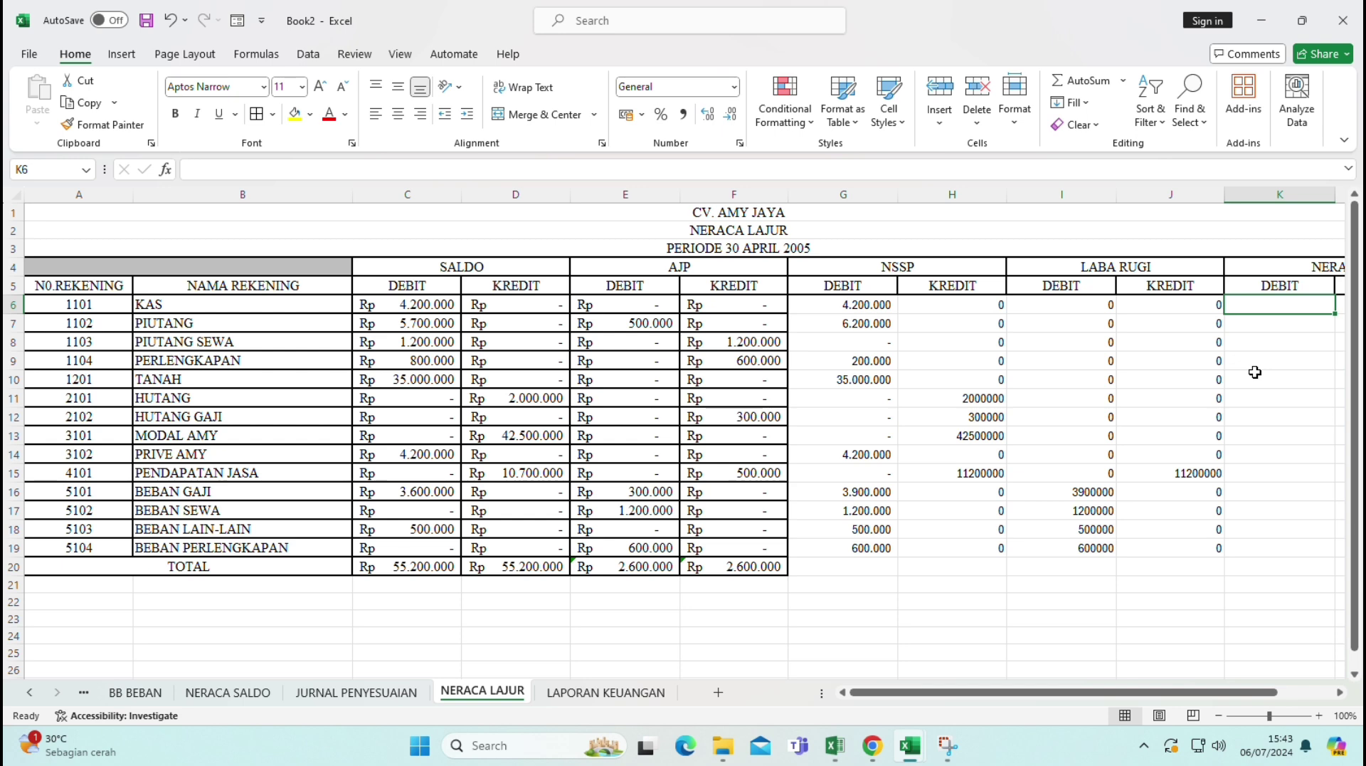
type("=")
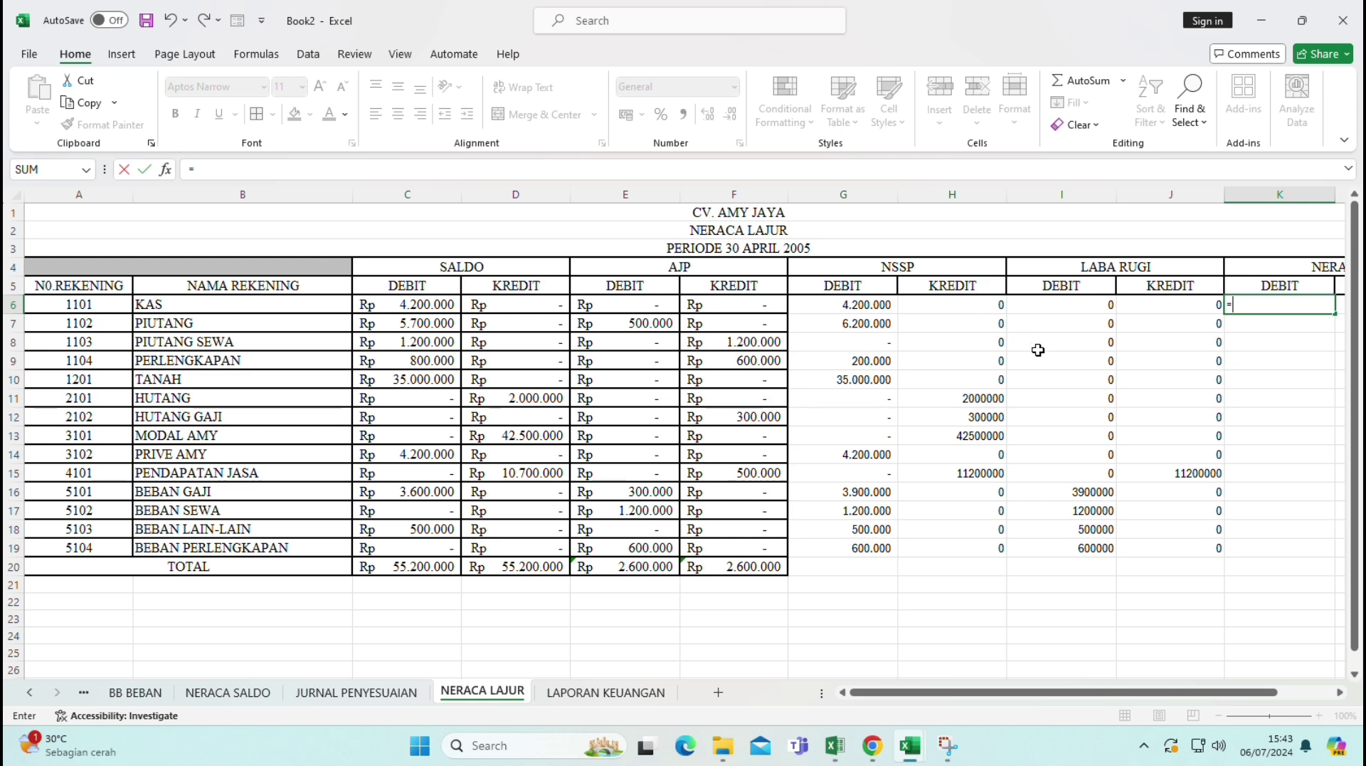
type("IF")
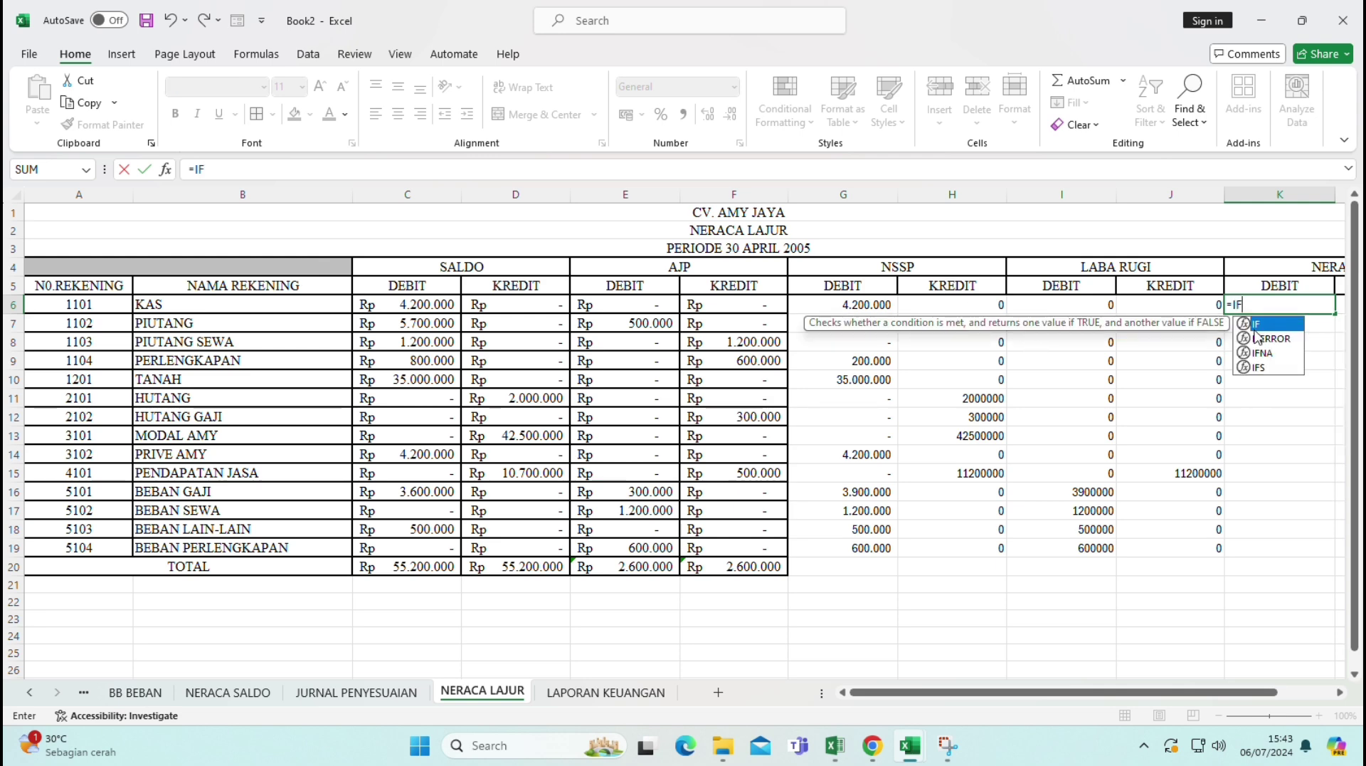
double_click(1272, 320)
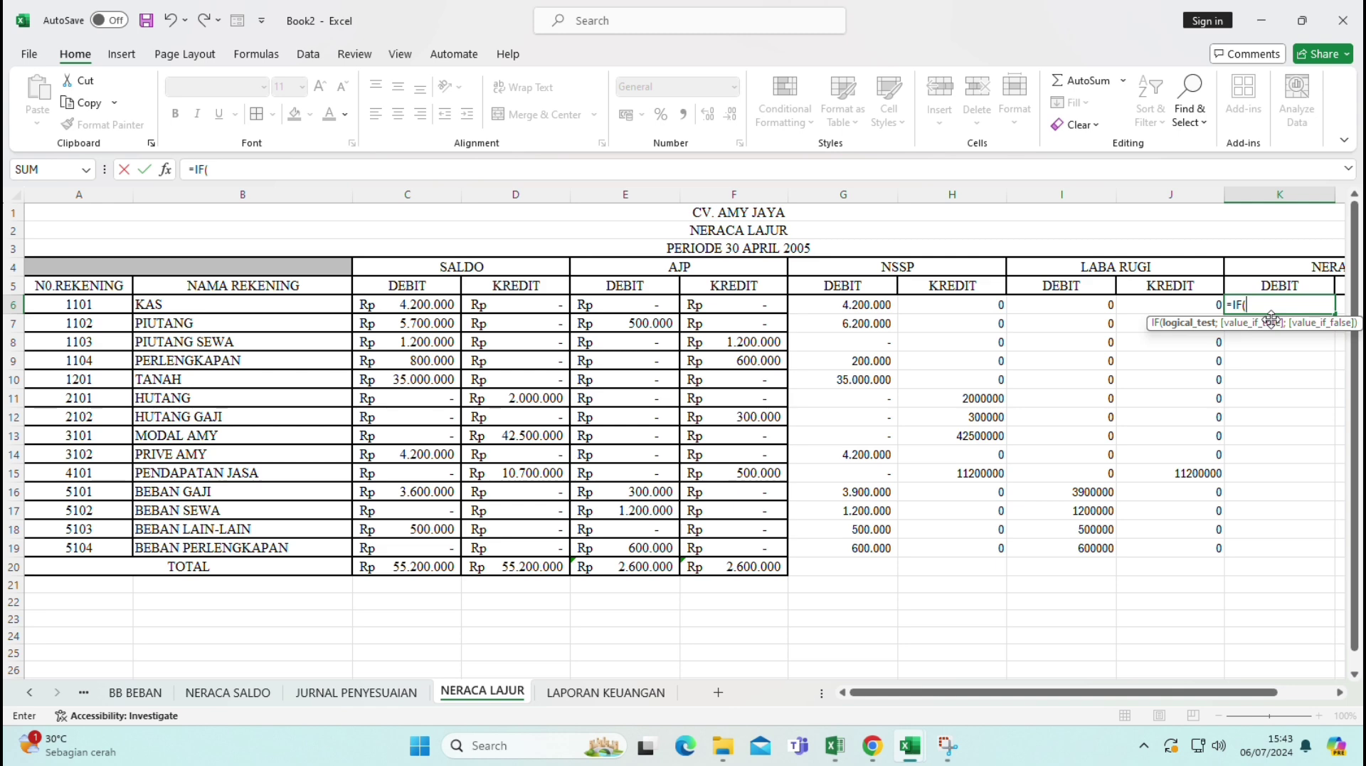
left_click(63, 313)
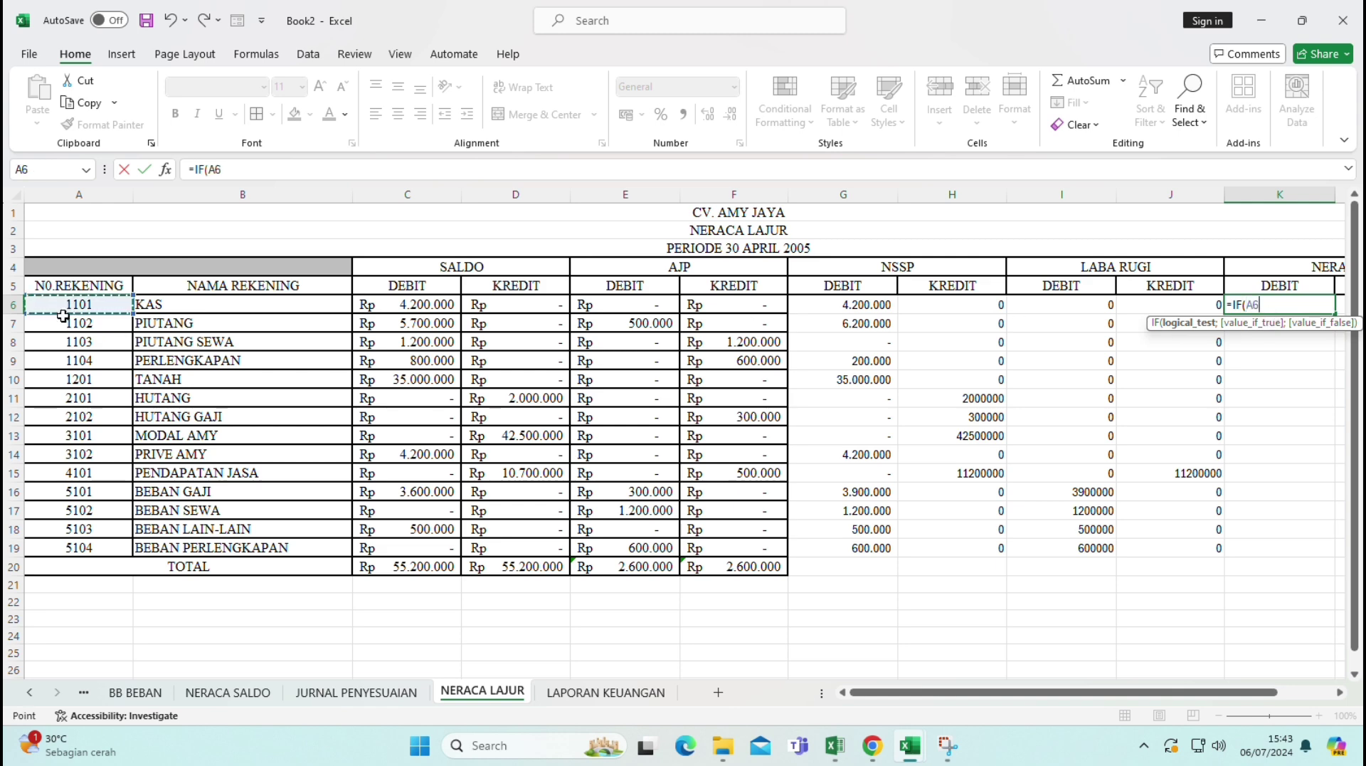
left_click_drag(62, 315, 44, 546)
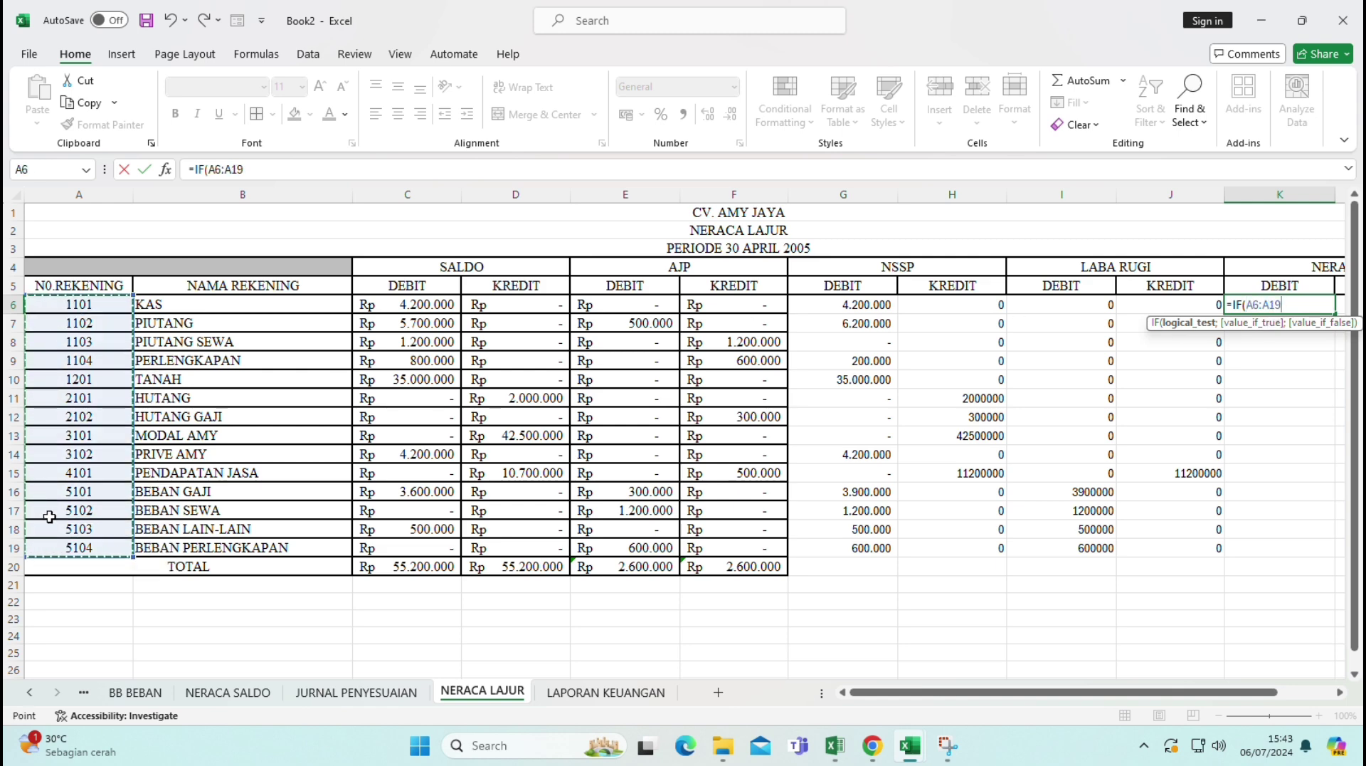
key("F4")
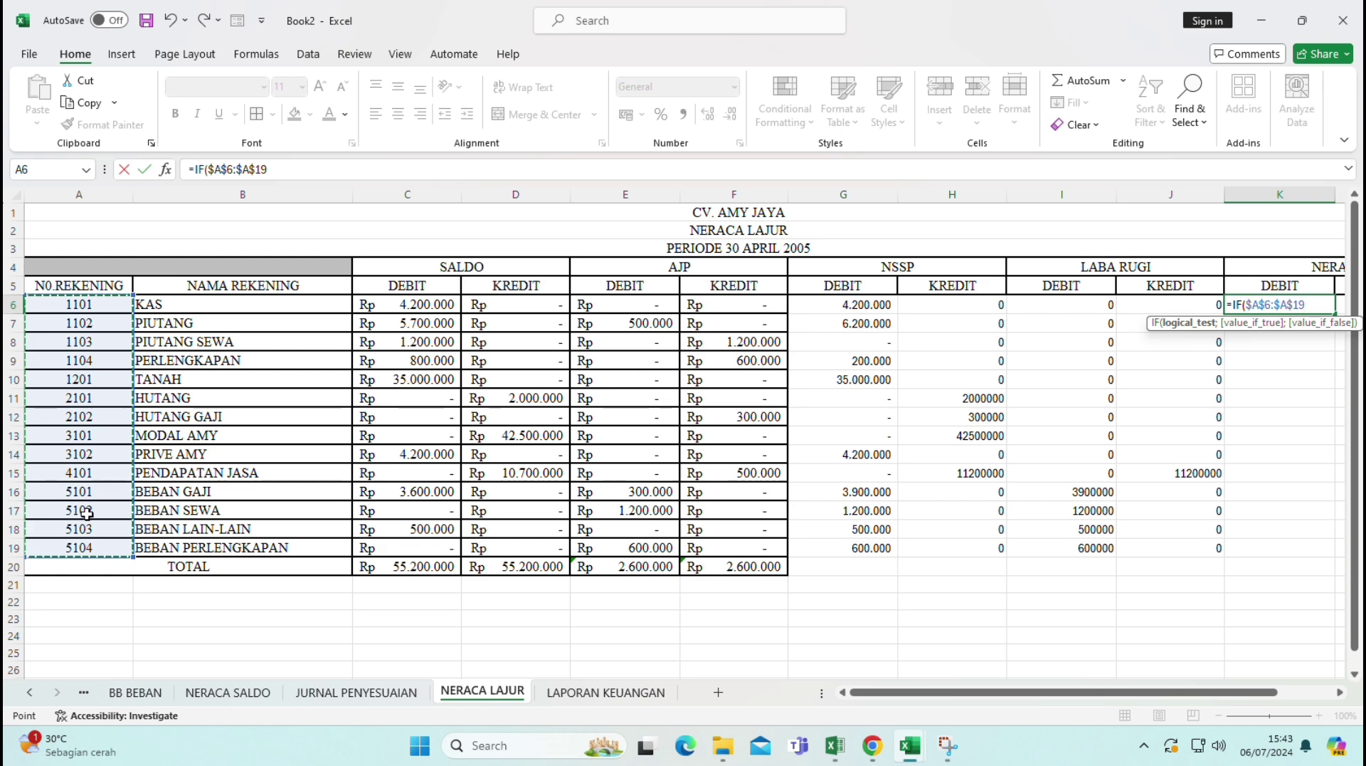
type("<")
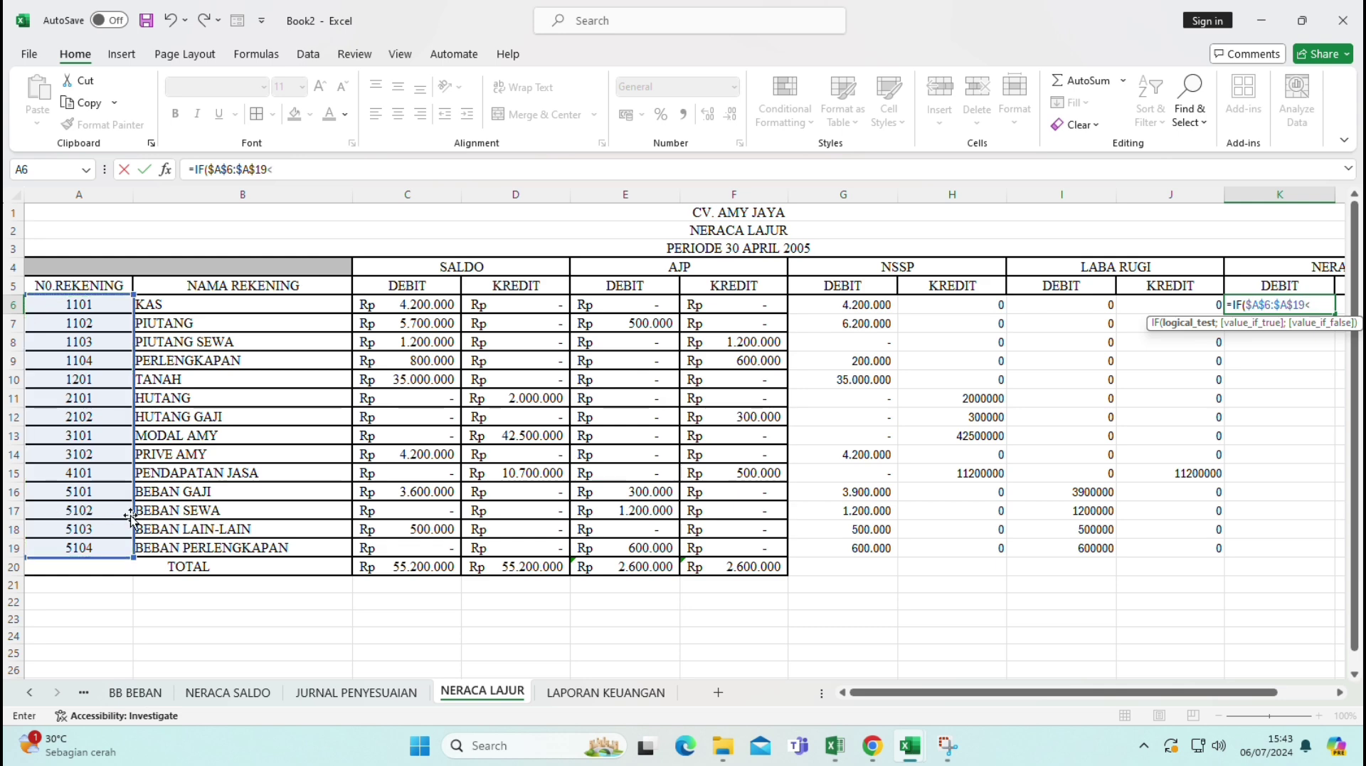
type("4000")
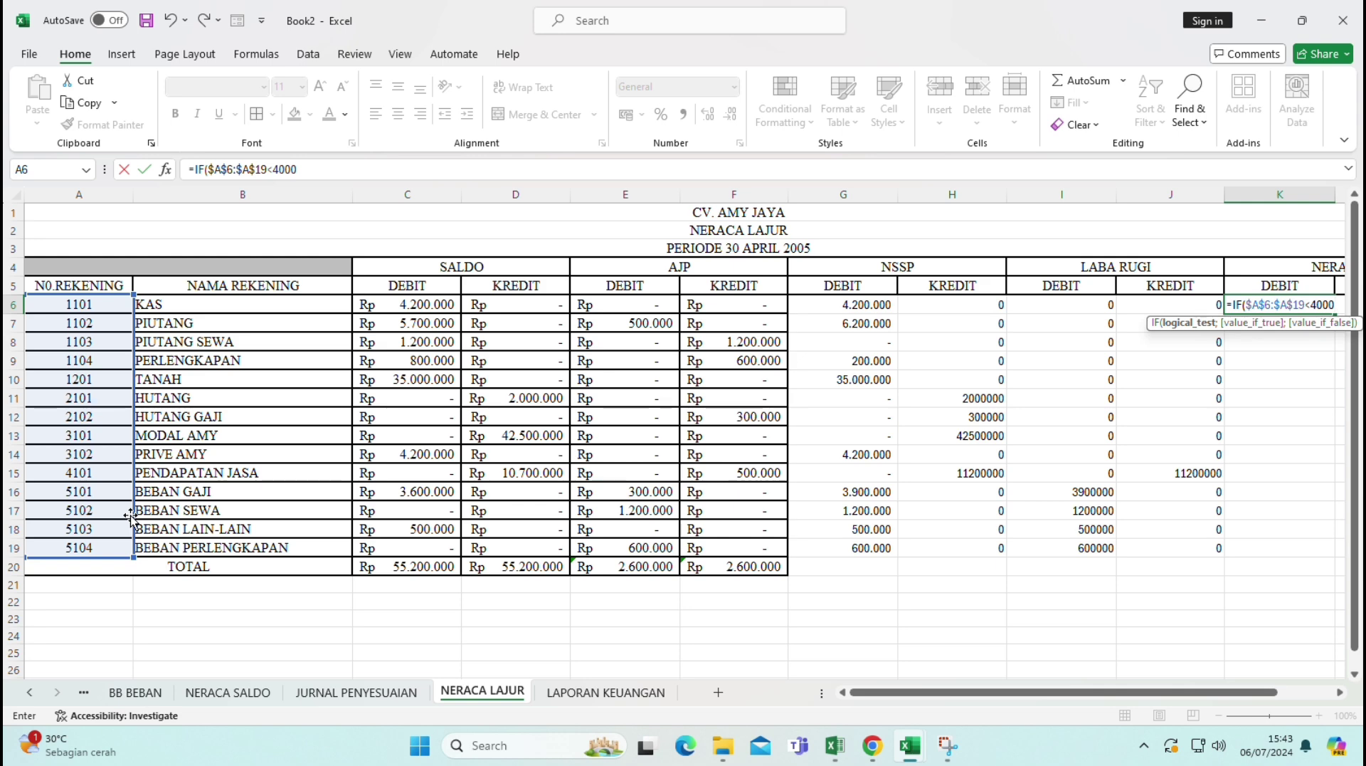
type(";")
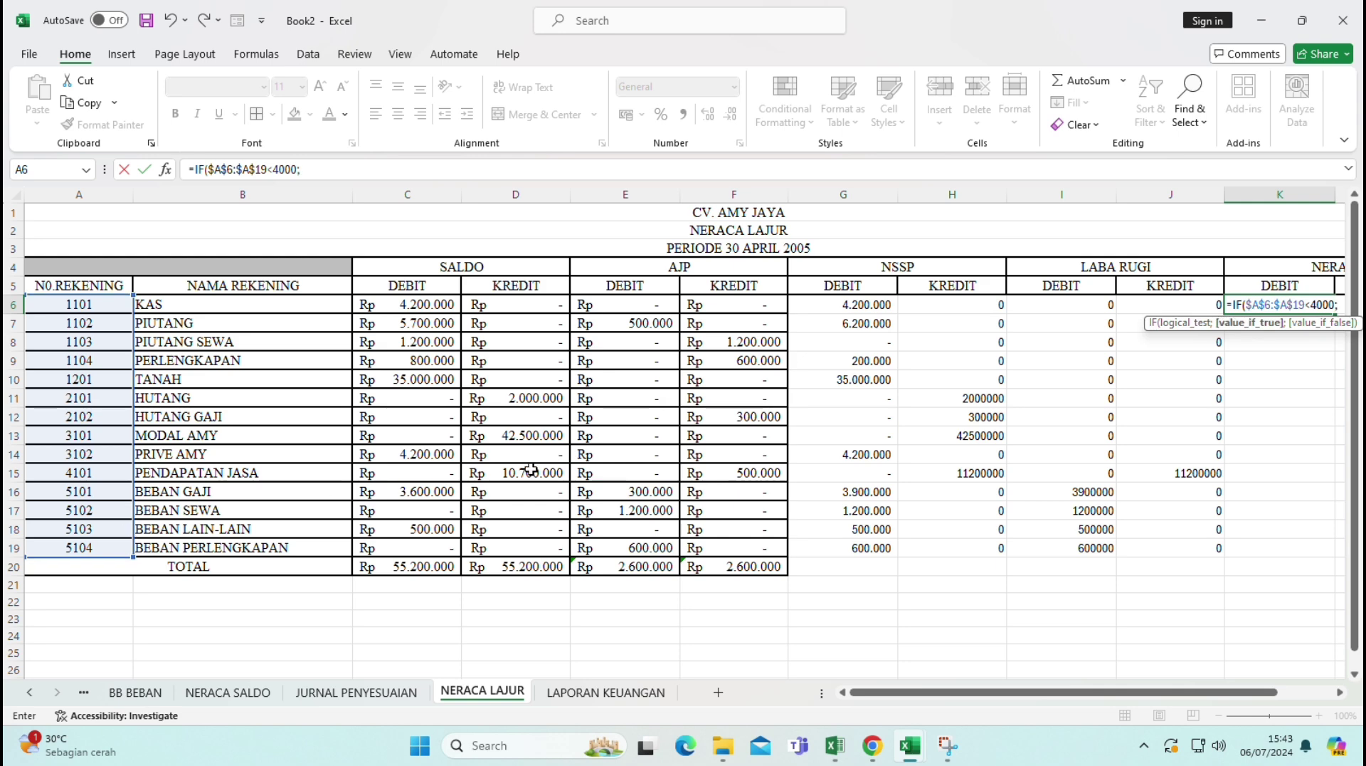
- Finish the K6 formula with G6:G19 as the value if true and 0 as the value if false, and commit it
left_click_drag(840, 306, 815, 543)
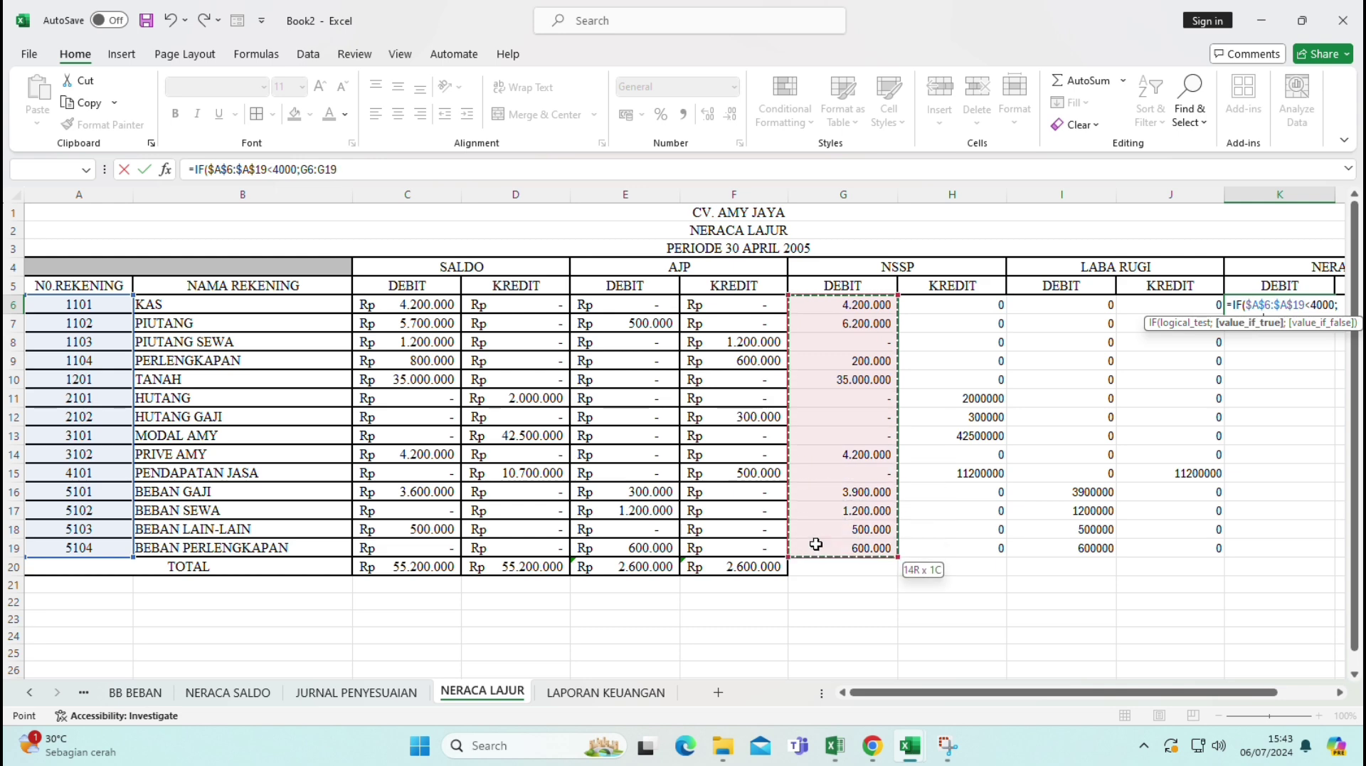
type(";")
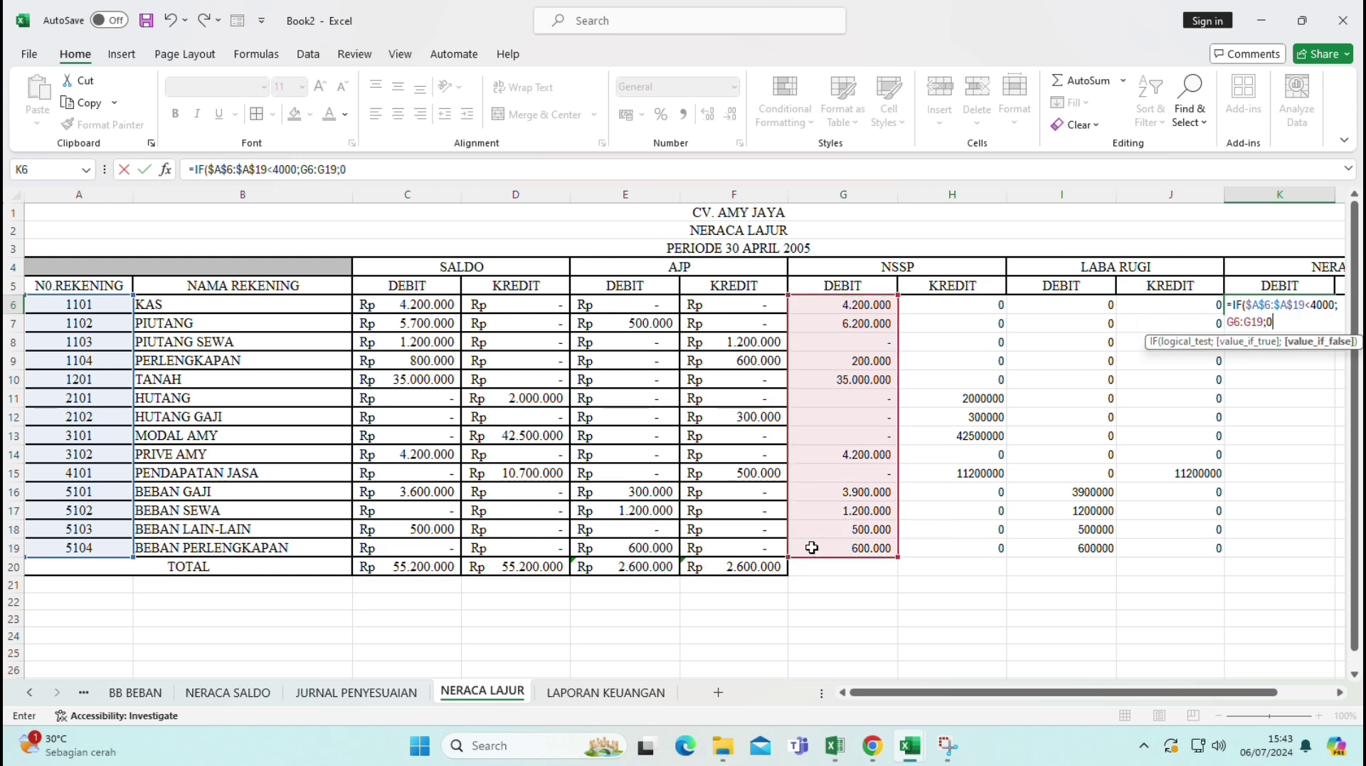
type("0")
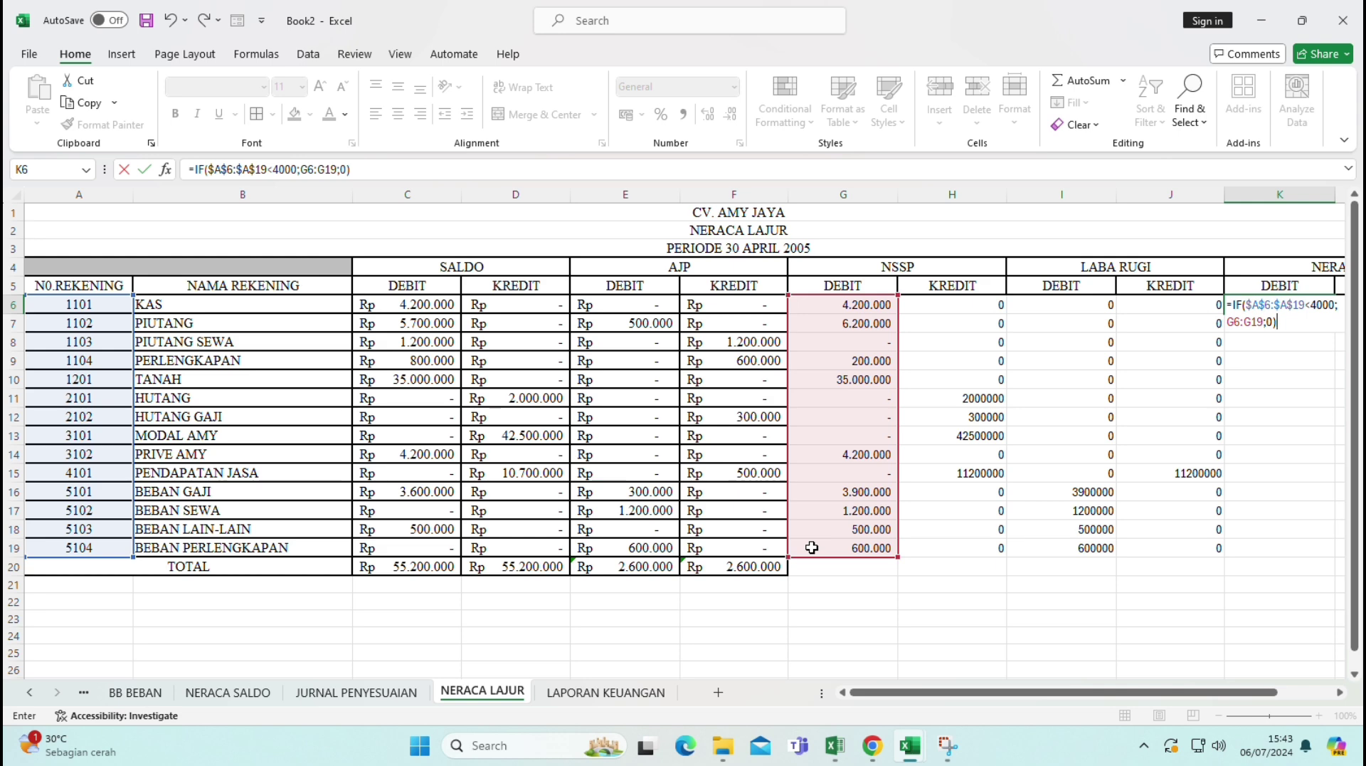
key("Return")
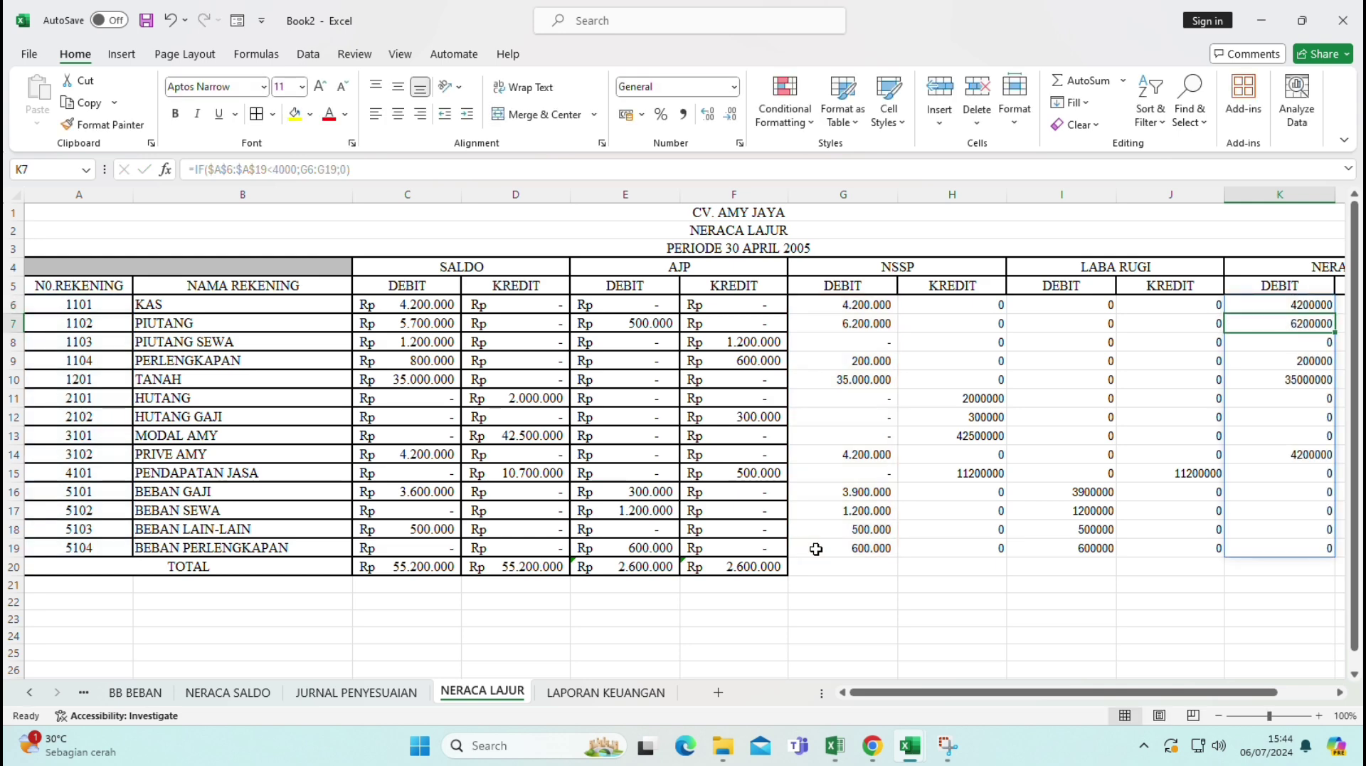
key("Right")
key("Right")
key("Right")
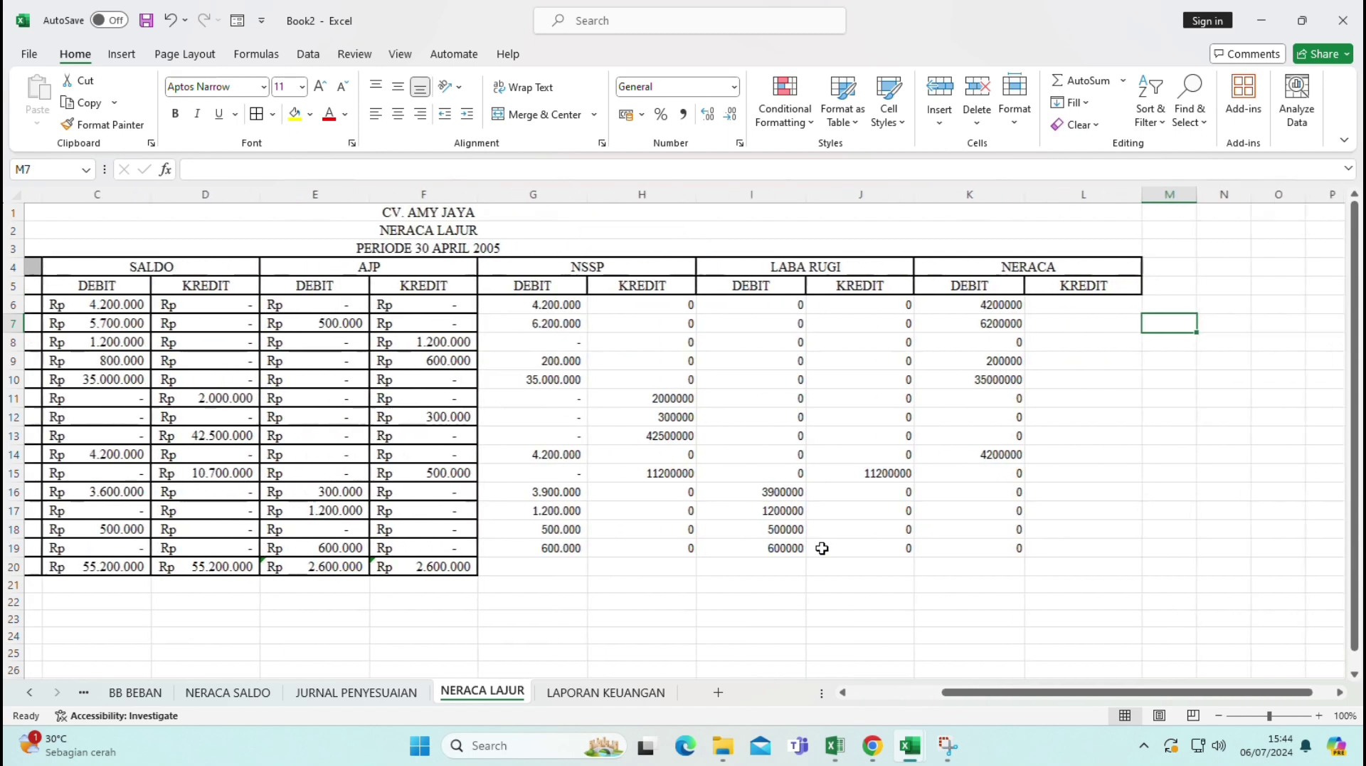
left_click(1081, 305)
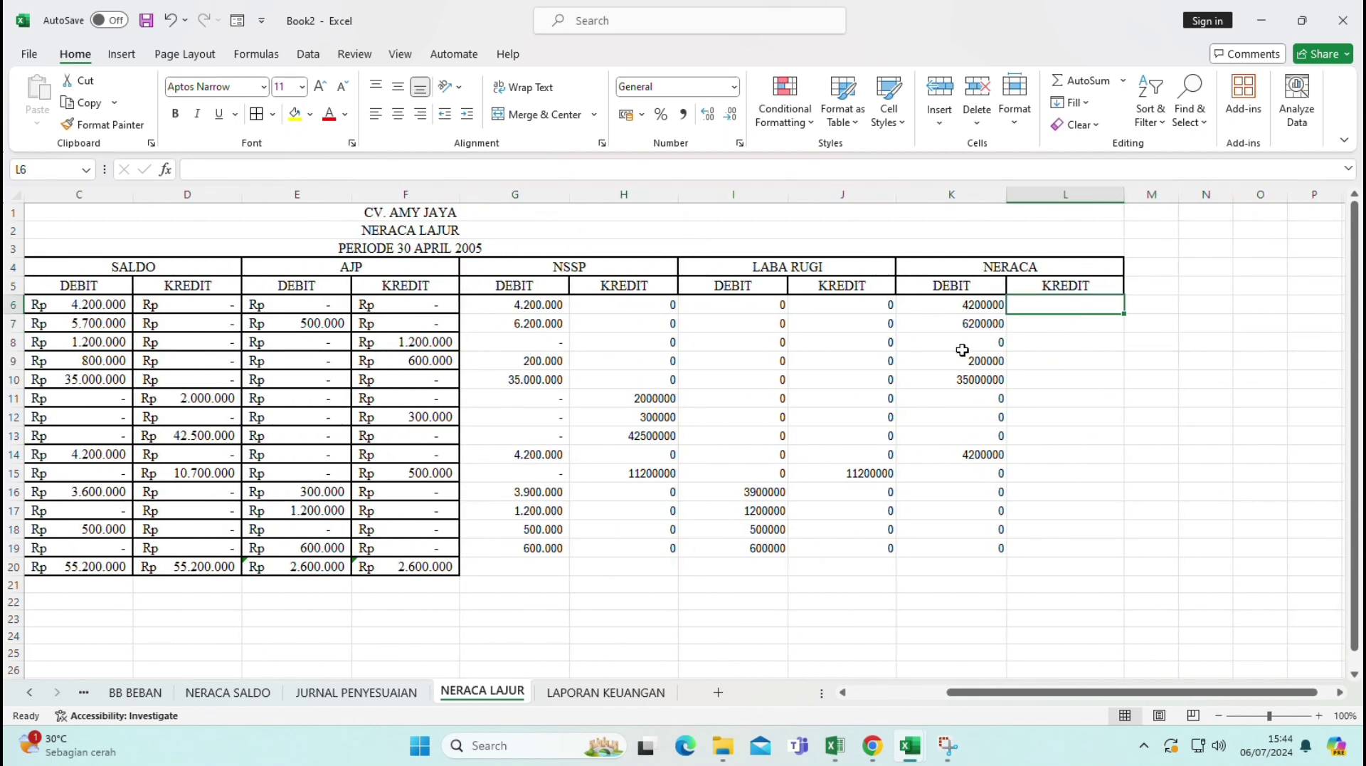
type("=")
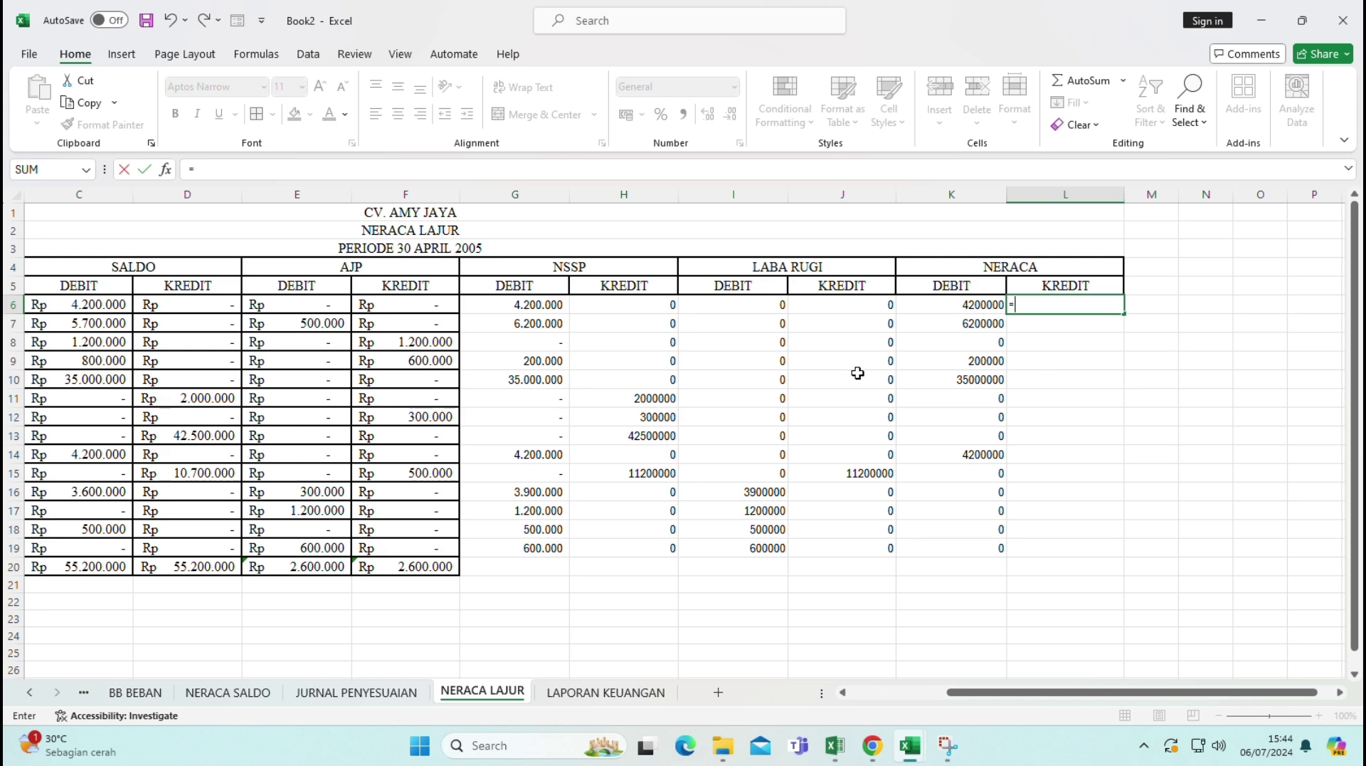
key("Left")
key("Left")
key("Left")
key("Left")
key("Left")
key("Left")
key("Left")
key("Left")
key("Left")
key("Left")
key("Left")
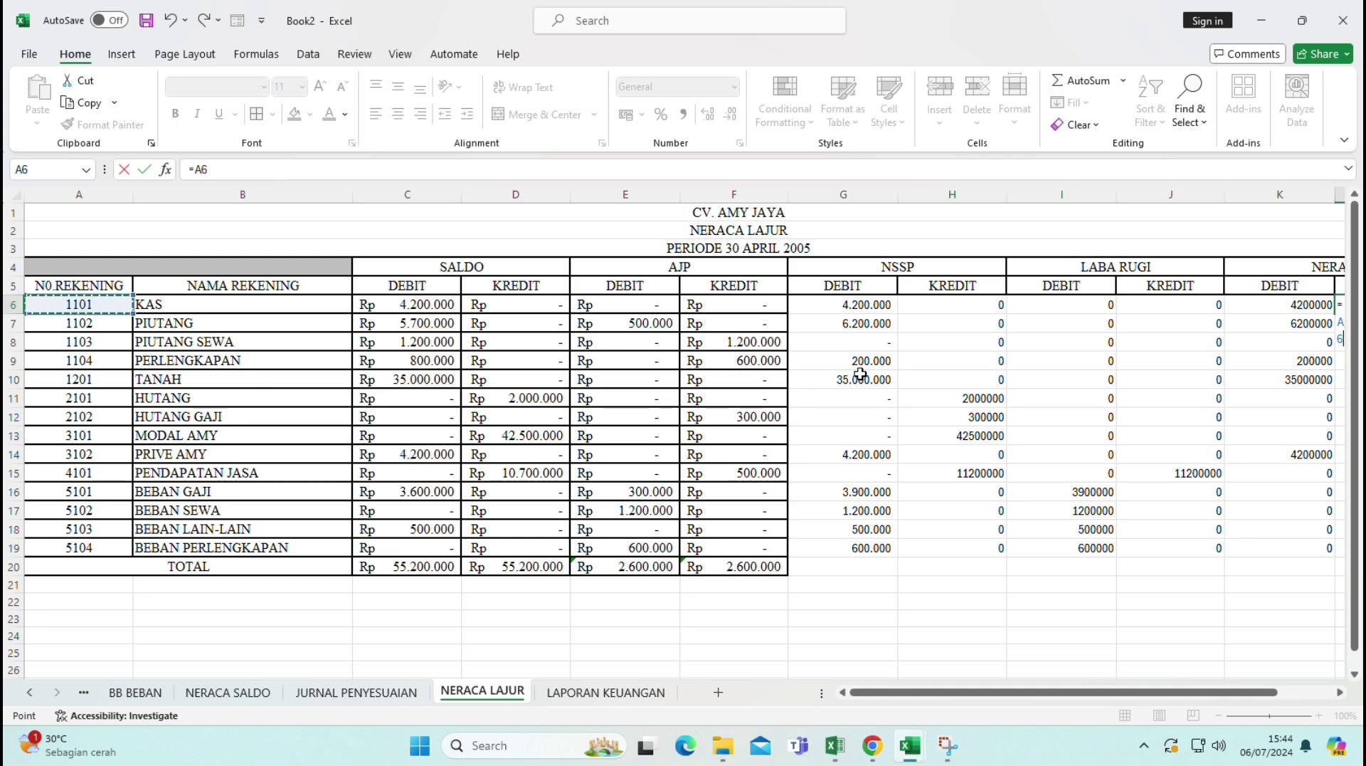
left_click_drag(109, 302, 109, 541)
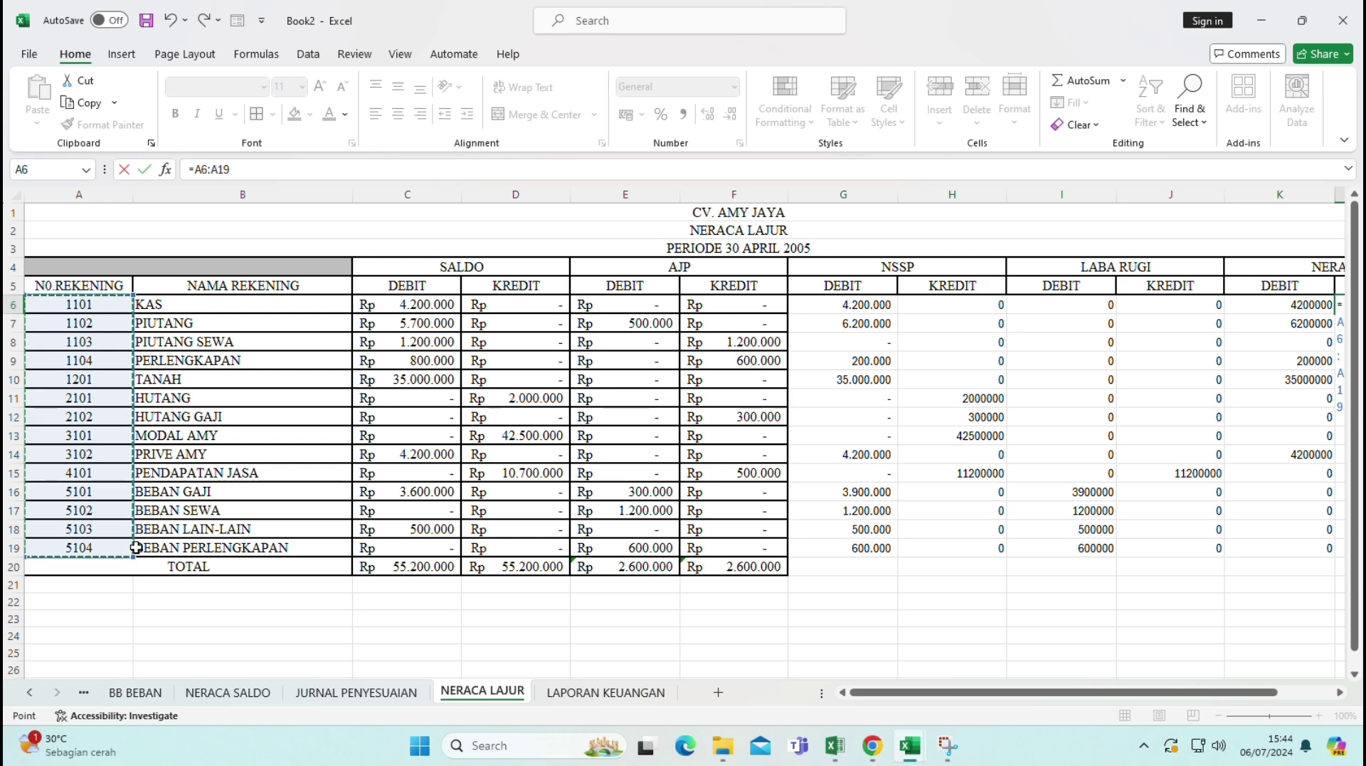
key("BackSpace")
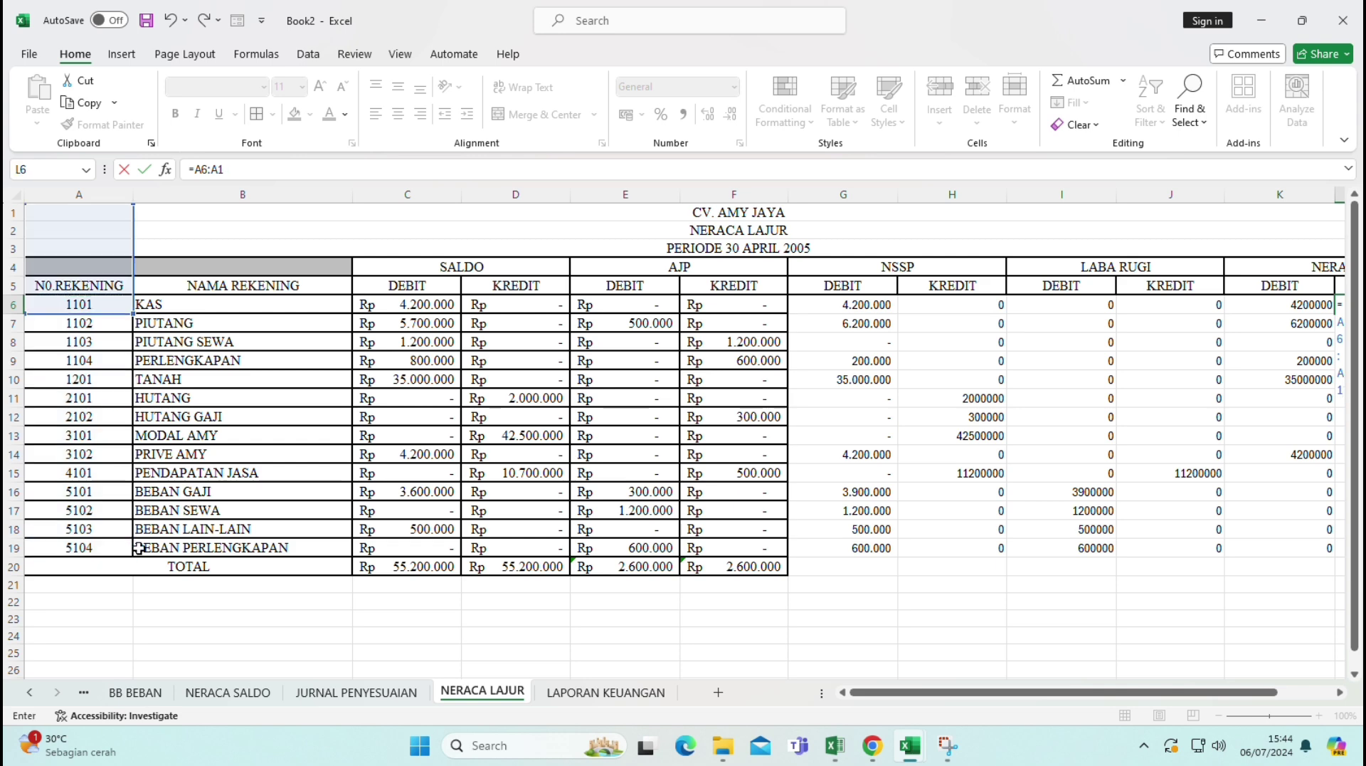
left_click(243, 170)
key("BackSpace")
key("BackSpace")
key("BackSpace")
key("BackSpace")
key("BackSpace")
key("BackSpace")
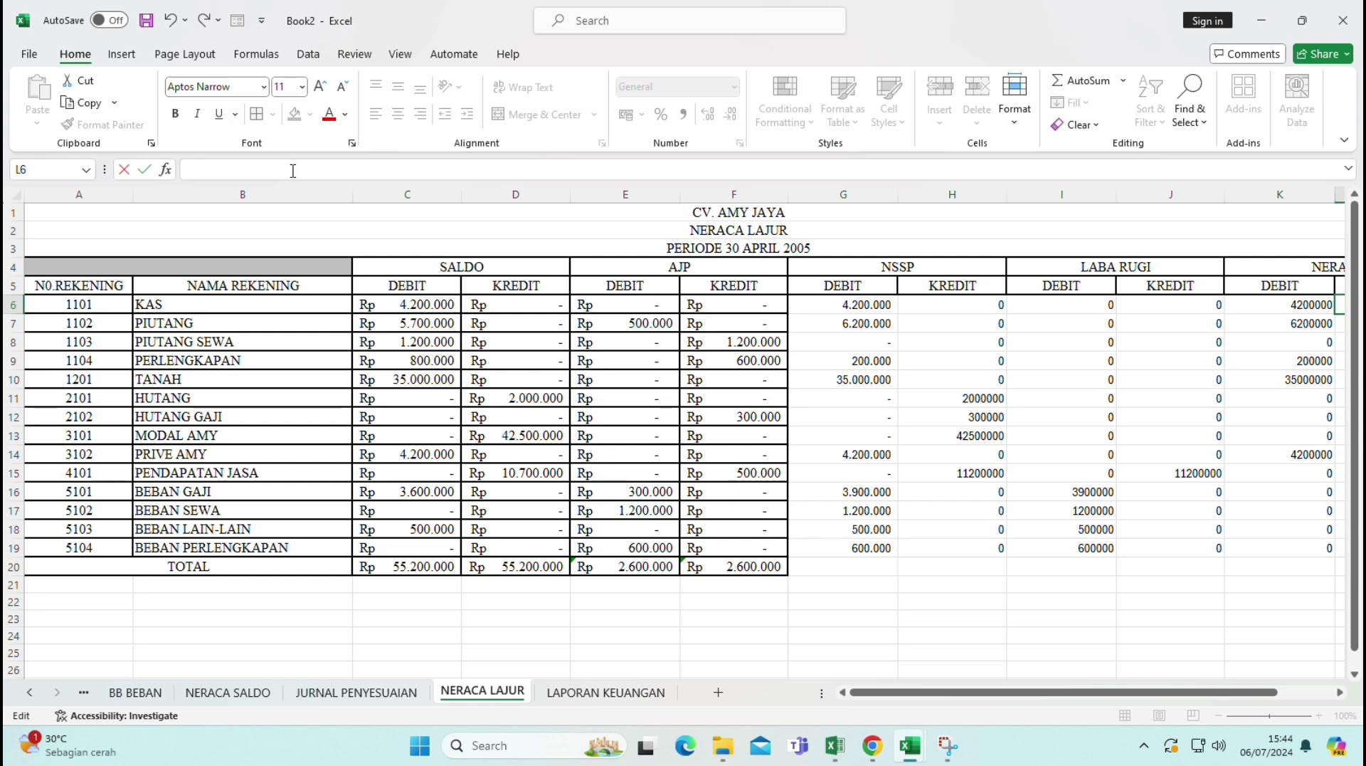
type("=IF")
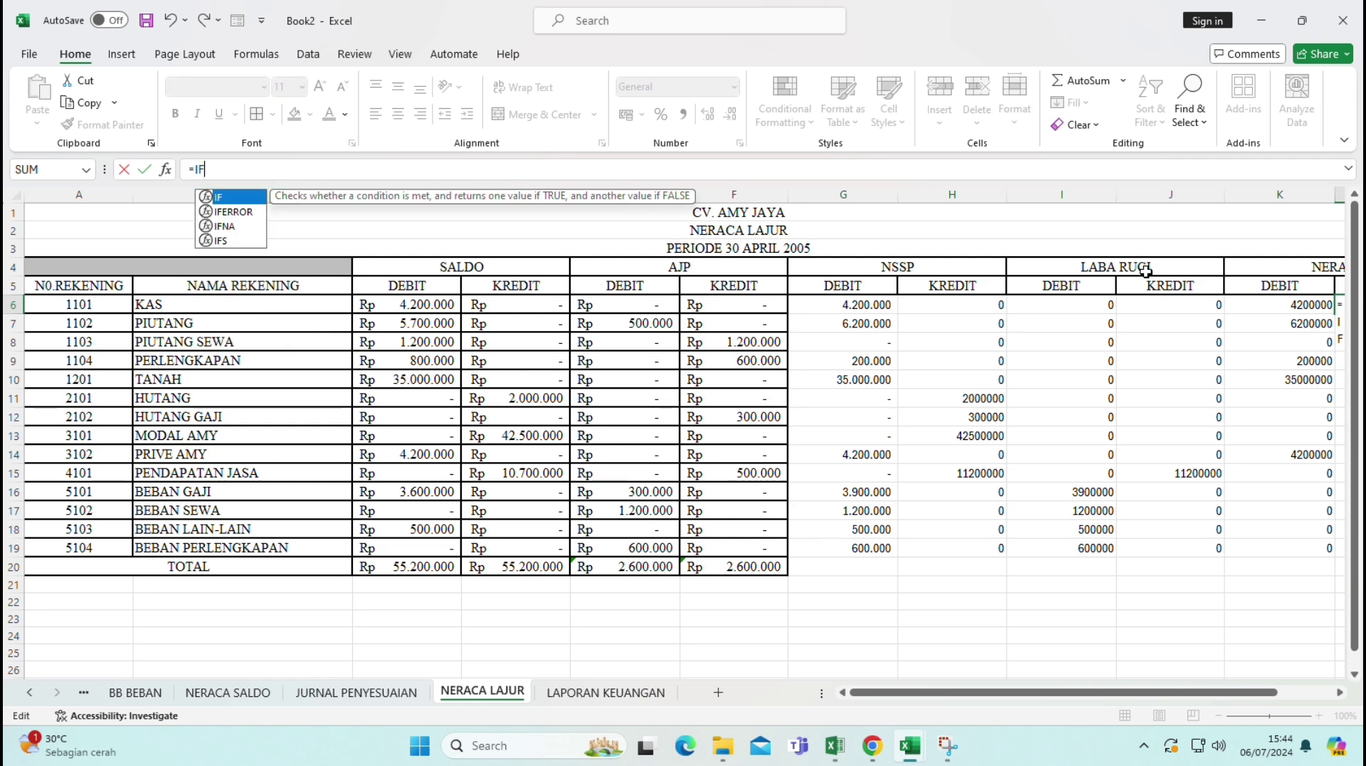
key("Escape")
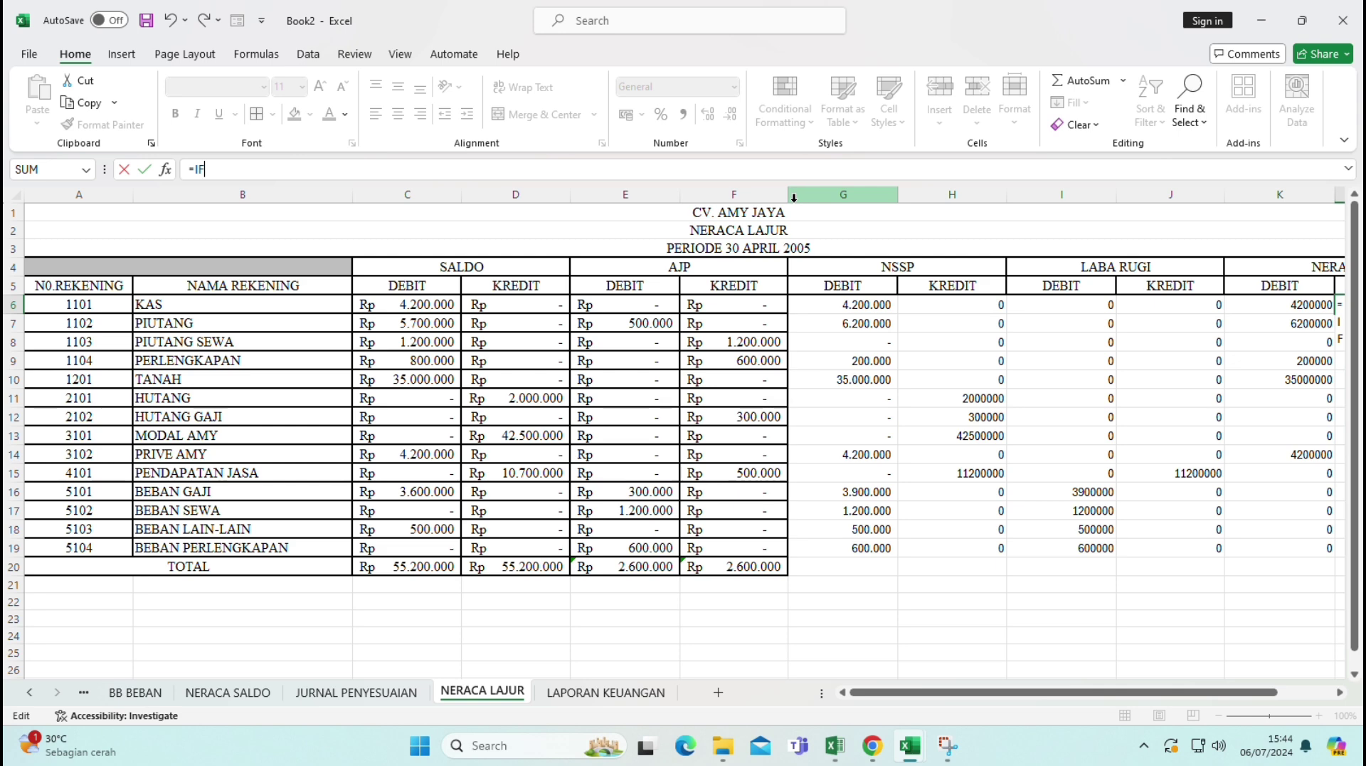
key("BackSpace")
key("BackSpace")
key("BackSpace")
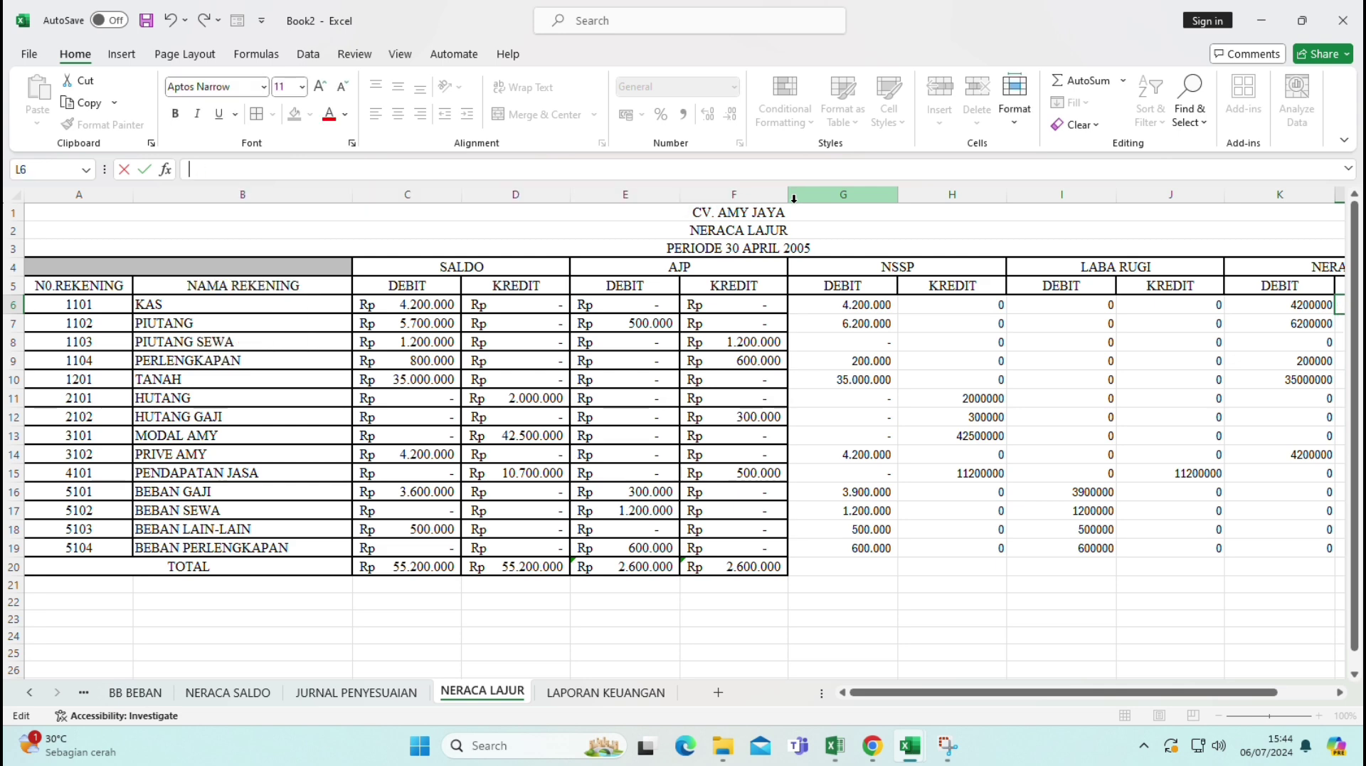
left_click(1176, 268)
left_click(1242, 267)
left_click(1206, 269)
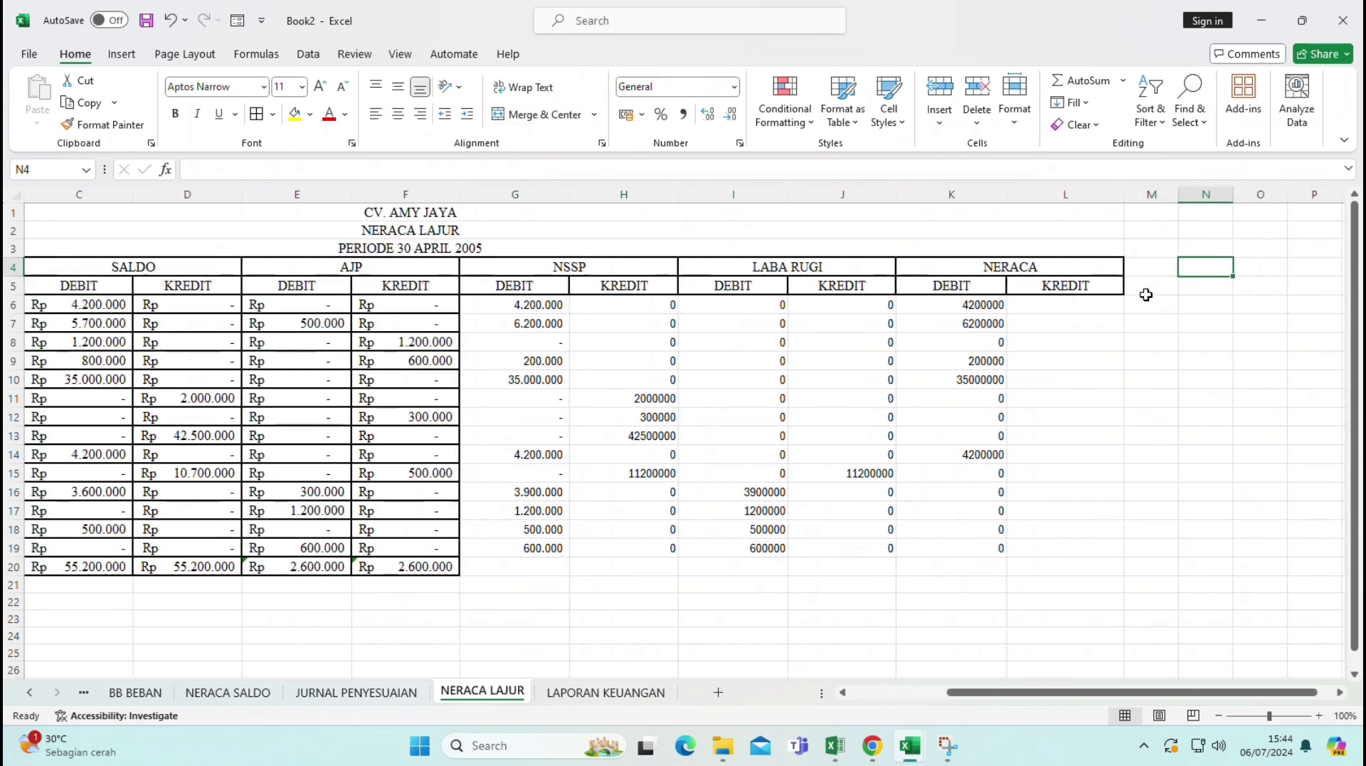
- Start the NERACA credit formula in L6 as an IF function with the logical test $A$6:$A$19<4000
left_click(1095, 304)
type("=")
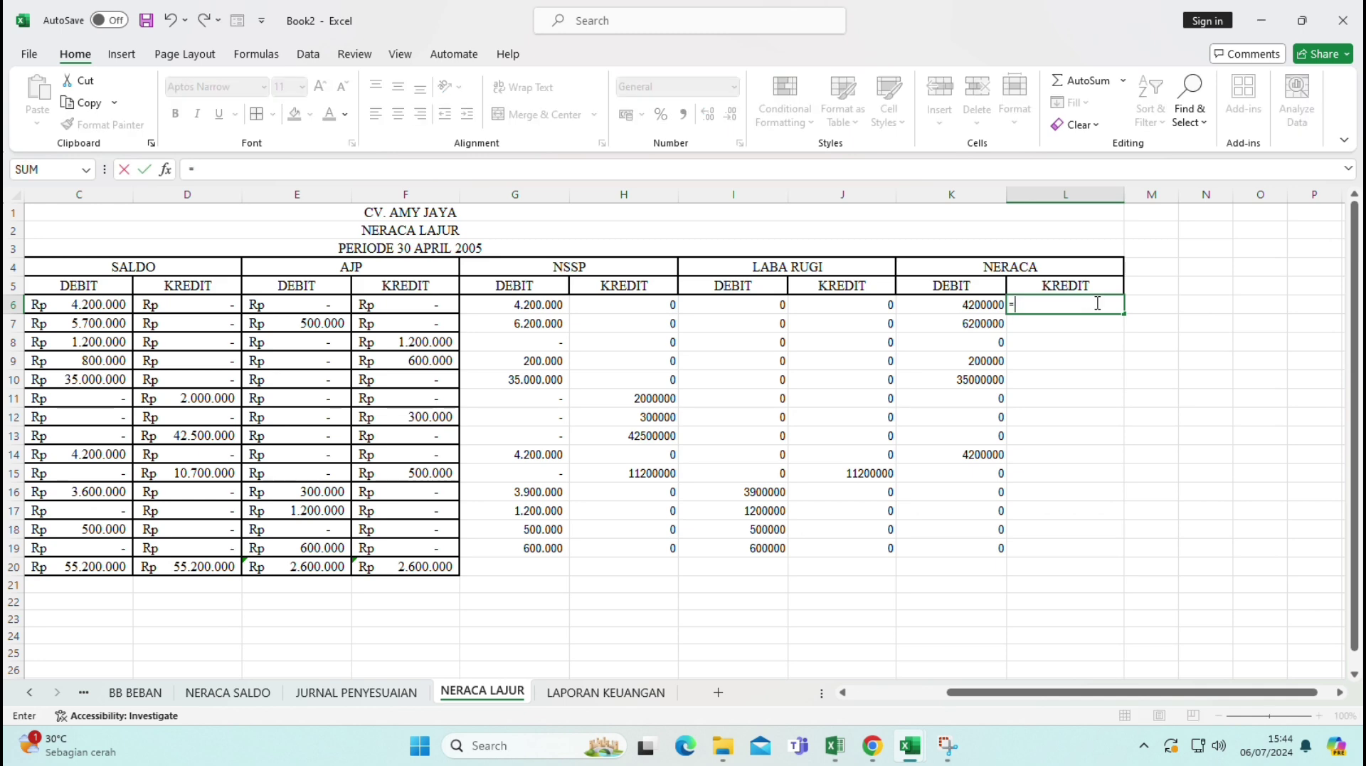
type("IF")
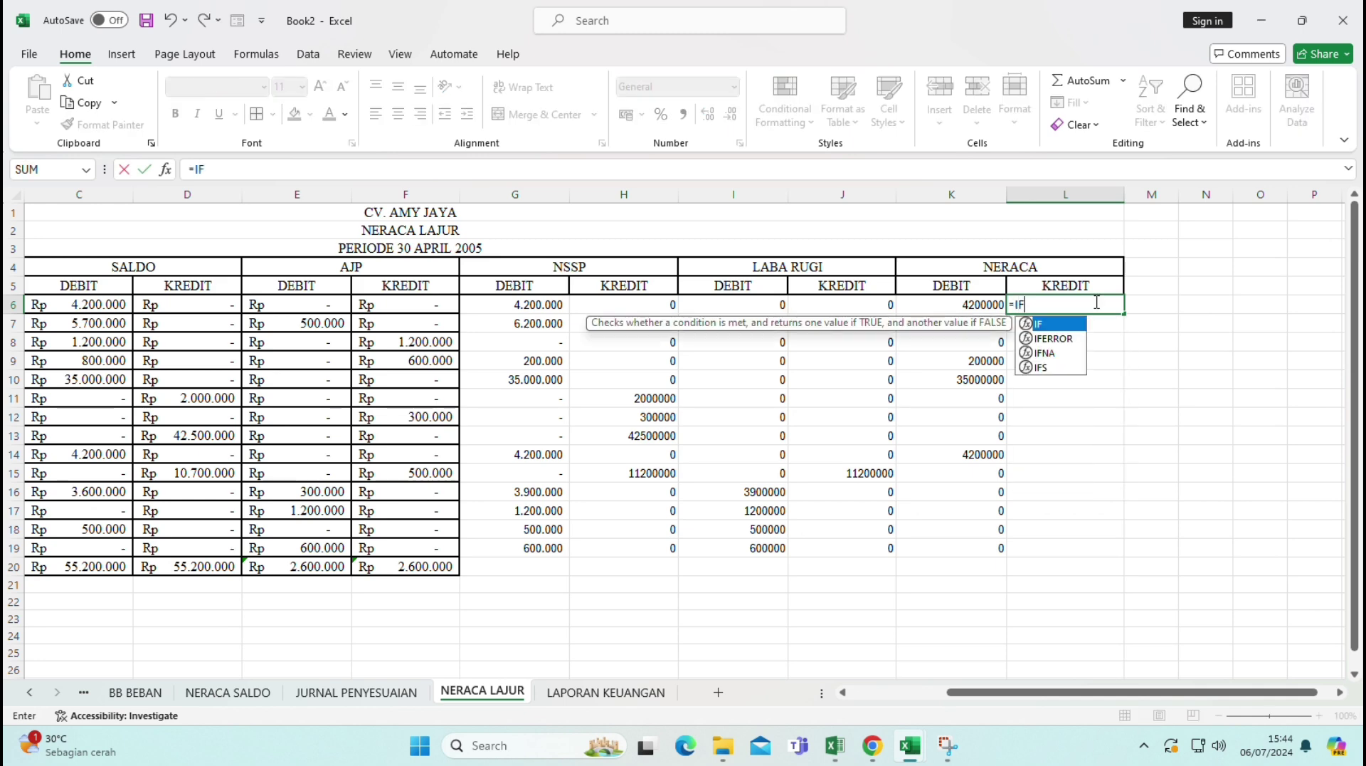
type("(")
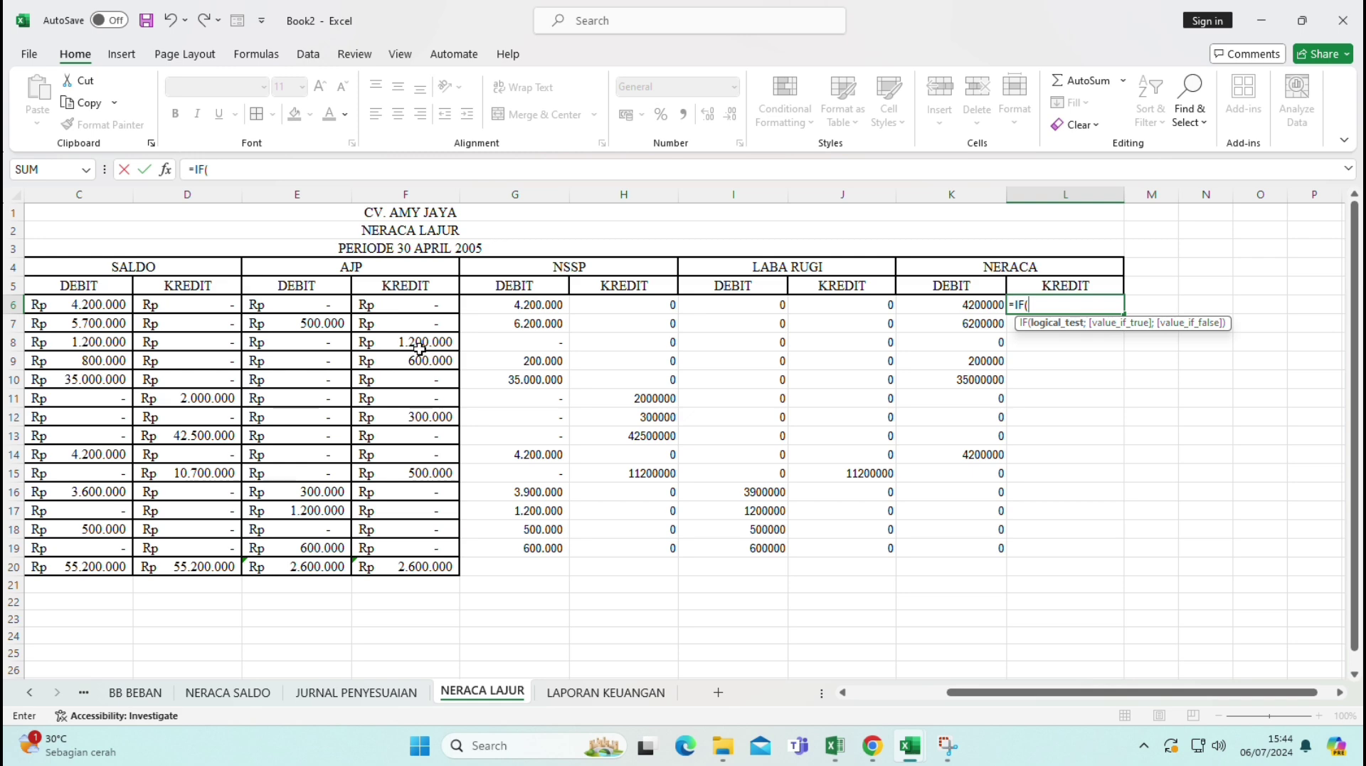
key("Left")
key("Left")
key("Left")
key("Left")
key("Left")
key("Left")
key("Left")
key("Left")
key("Left")
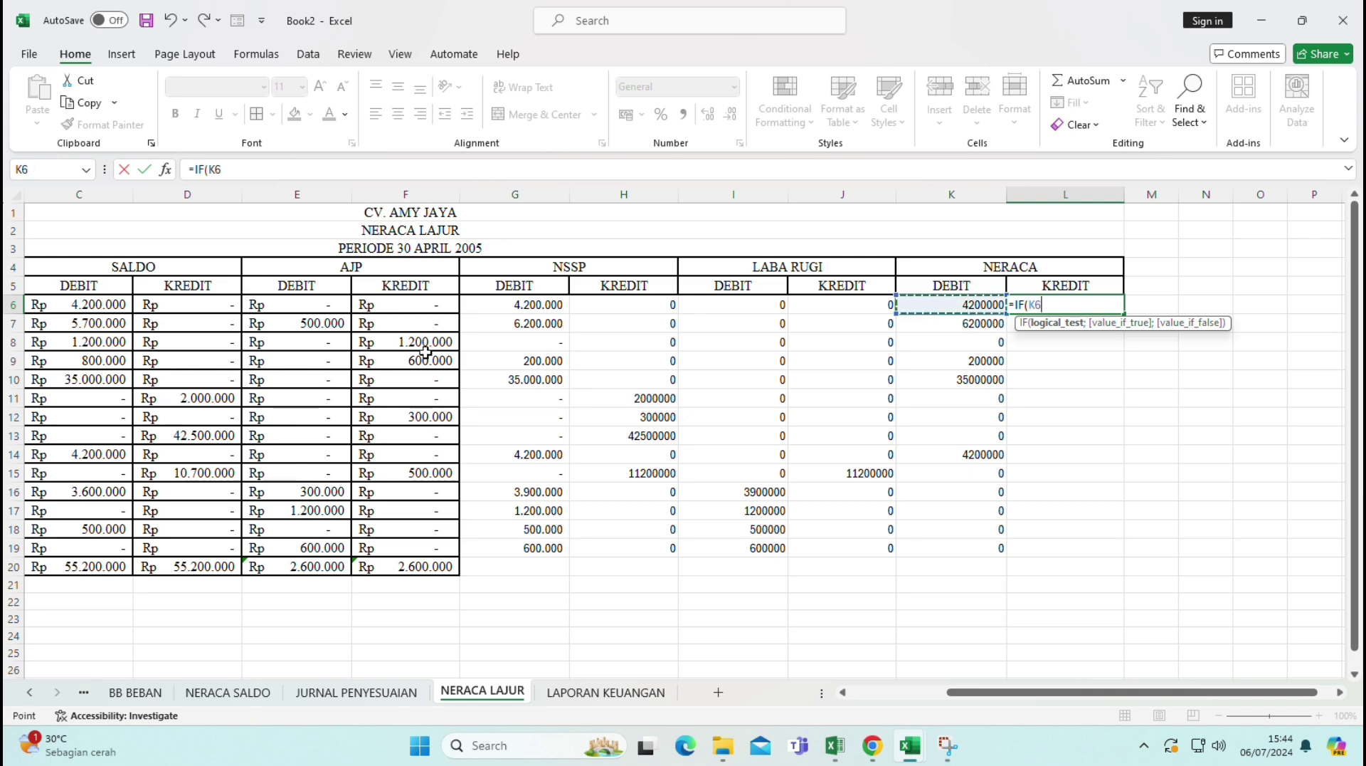
key("Left")
key("Left")
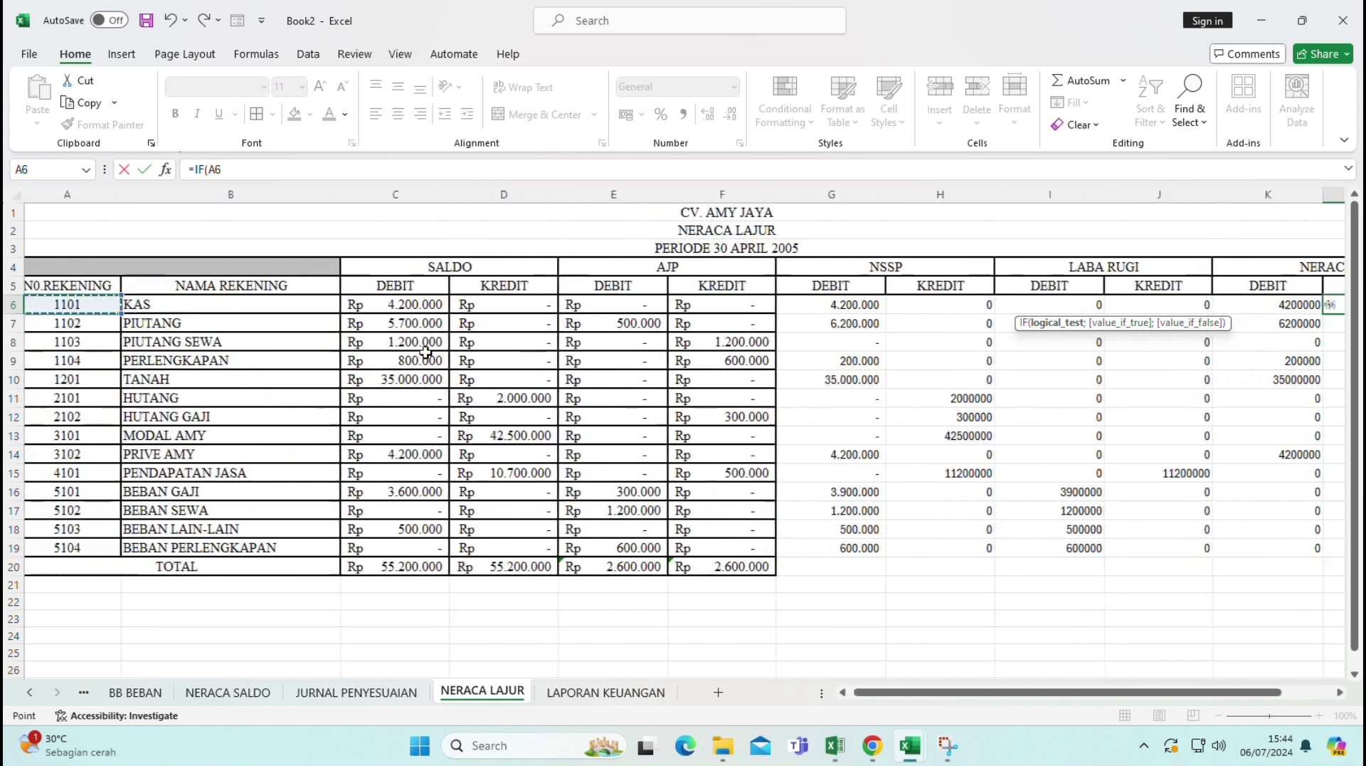
left_click_drag(95, 304, 86, 537)
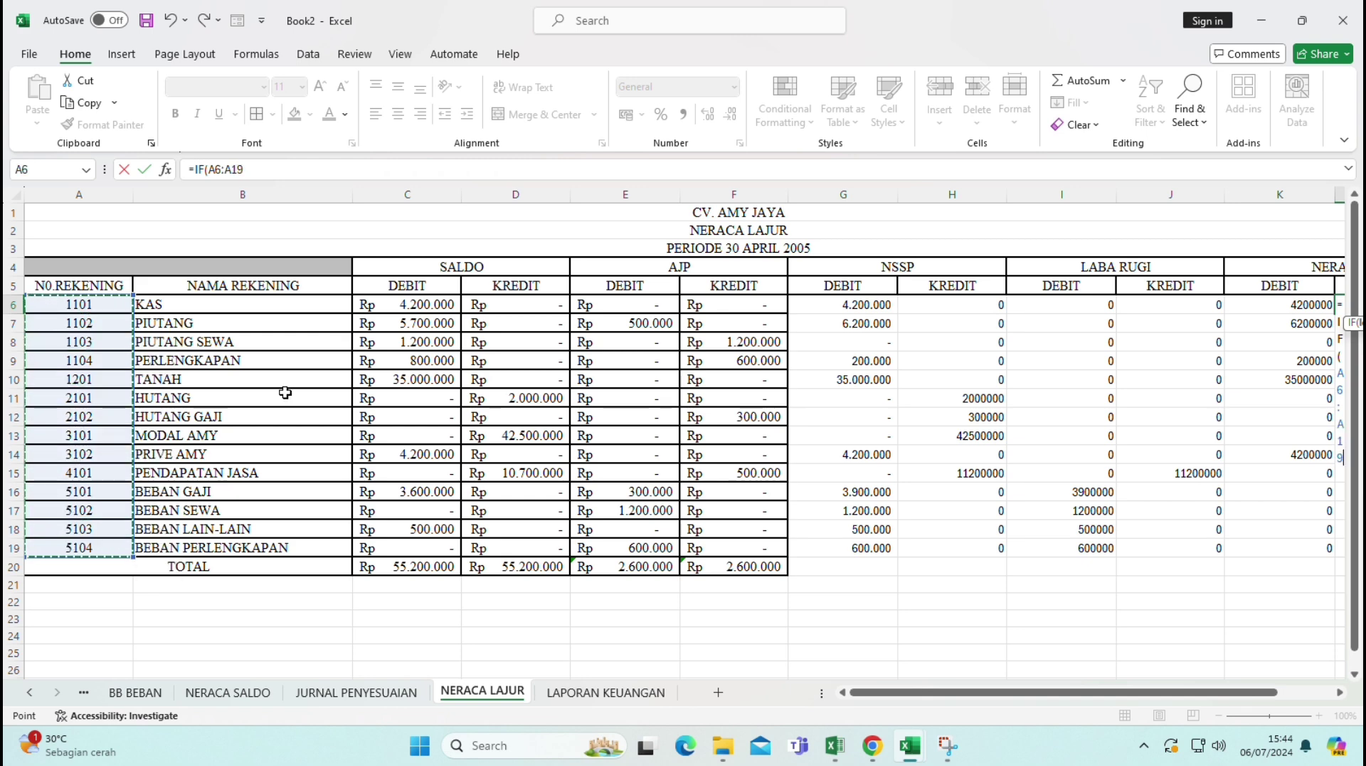
key("F4")
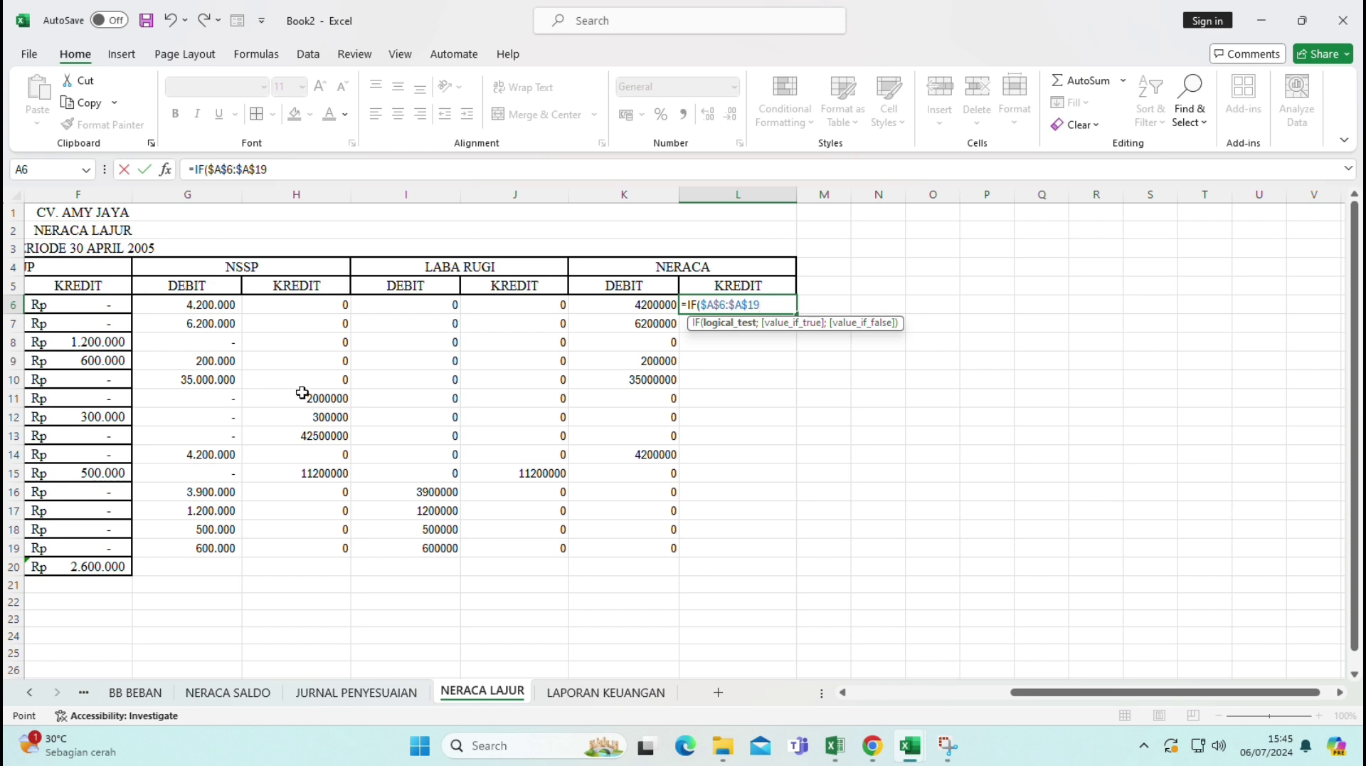
type(";")
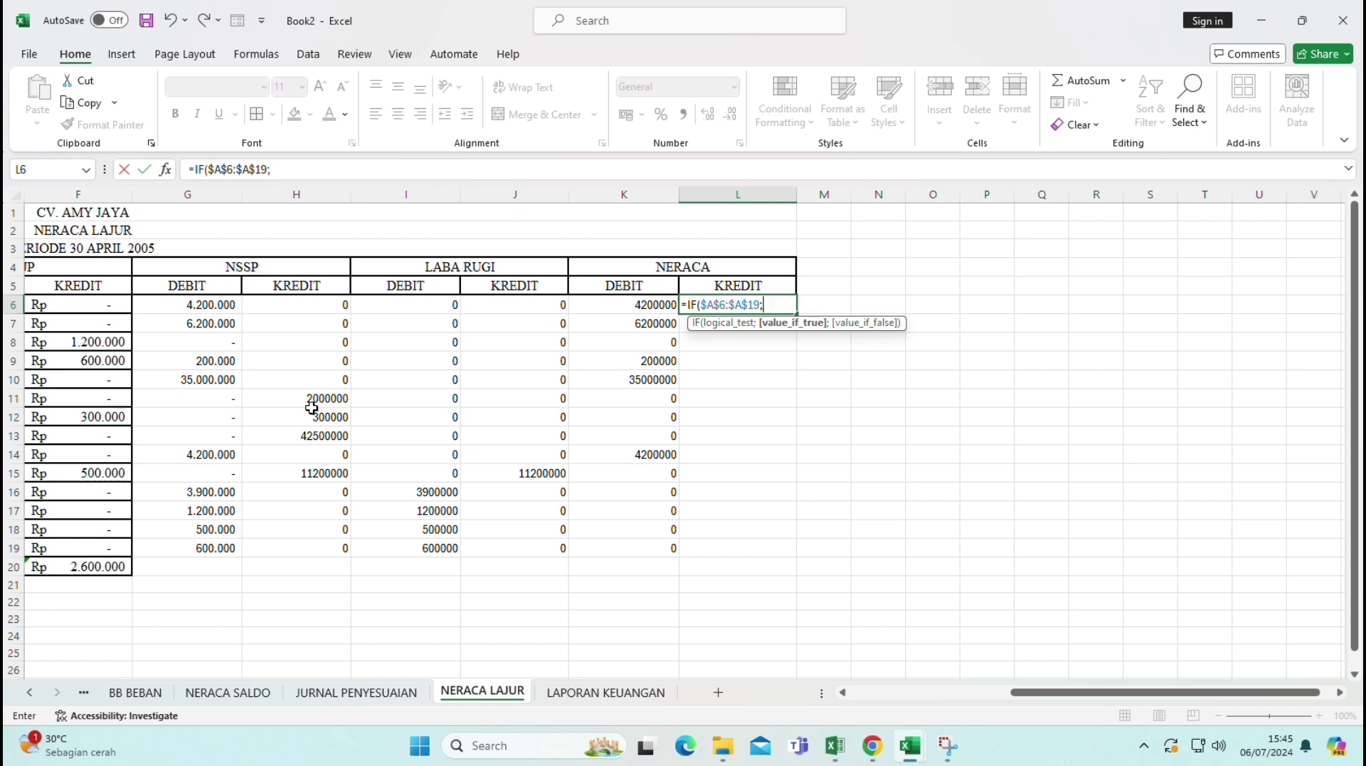
key("BackSpace")
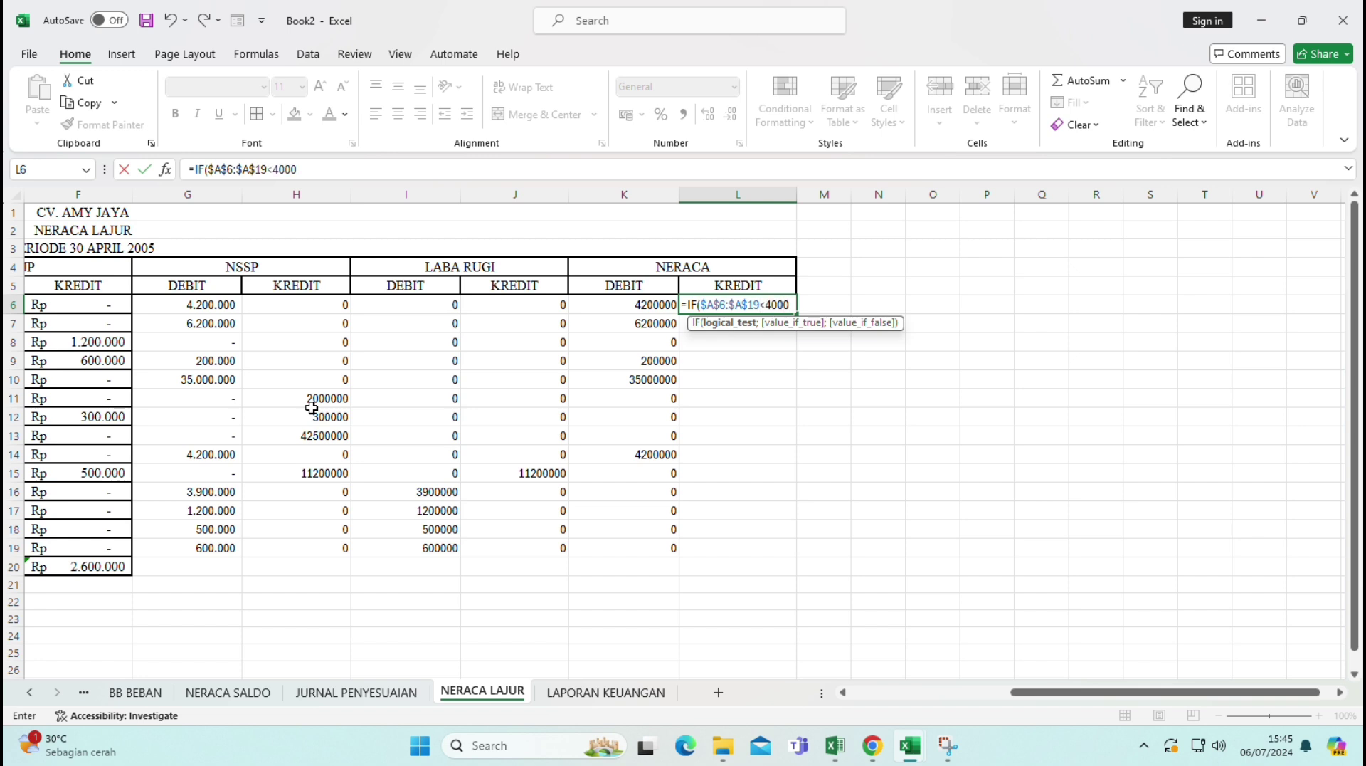
type("<4000;")
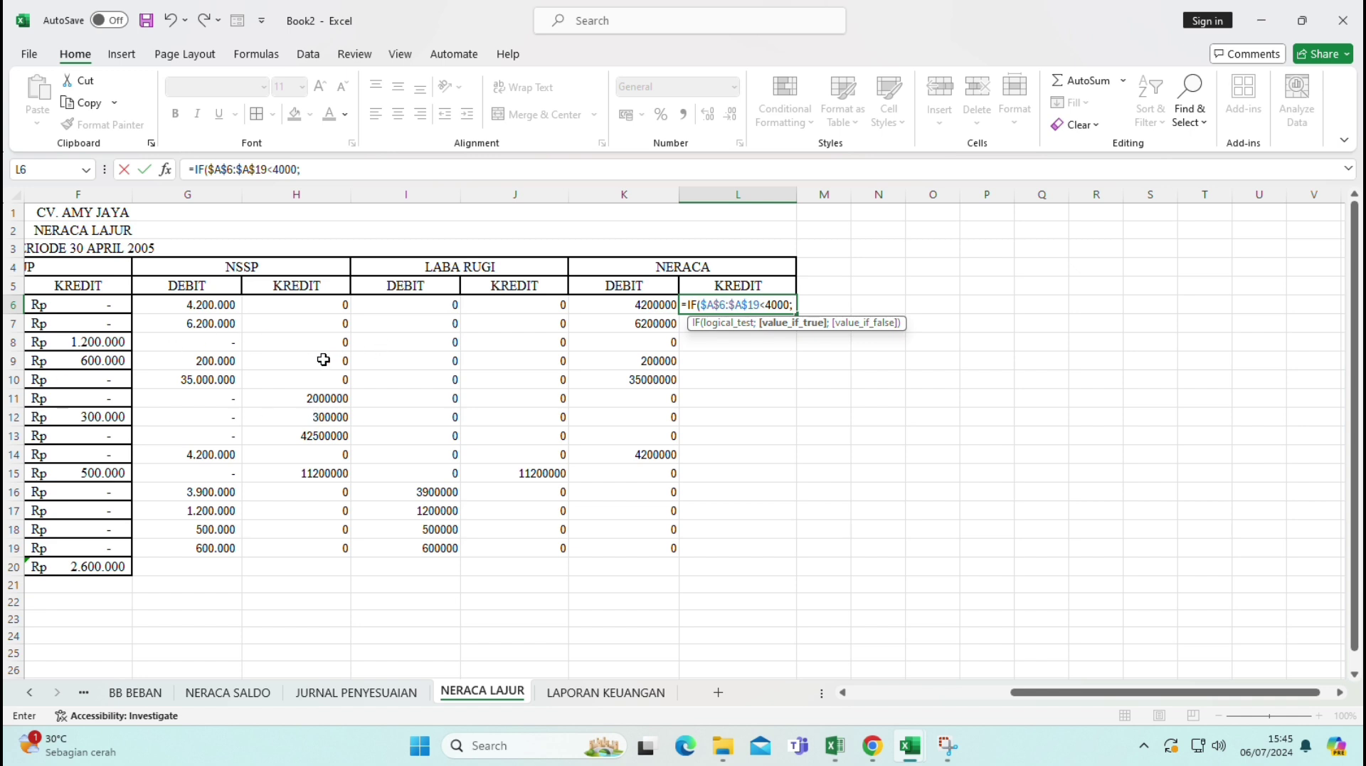
- Finish the L6 formula with $H$6:$H$19 as the value if true and 0 as the value if false, and commit it
left_click_drag(285, 304, 265, 559)
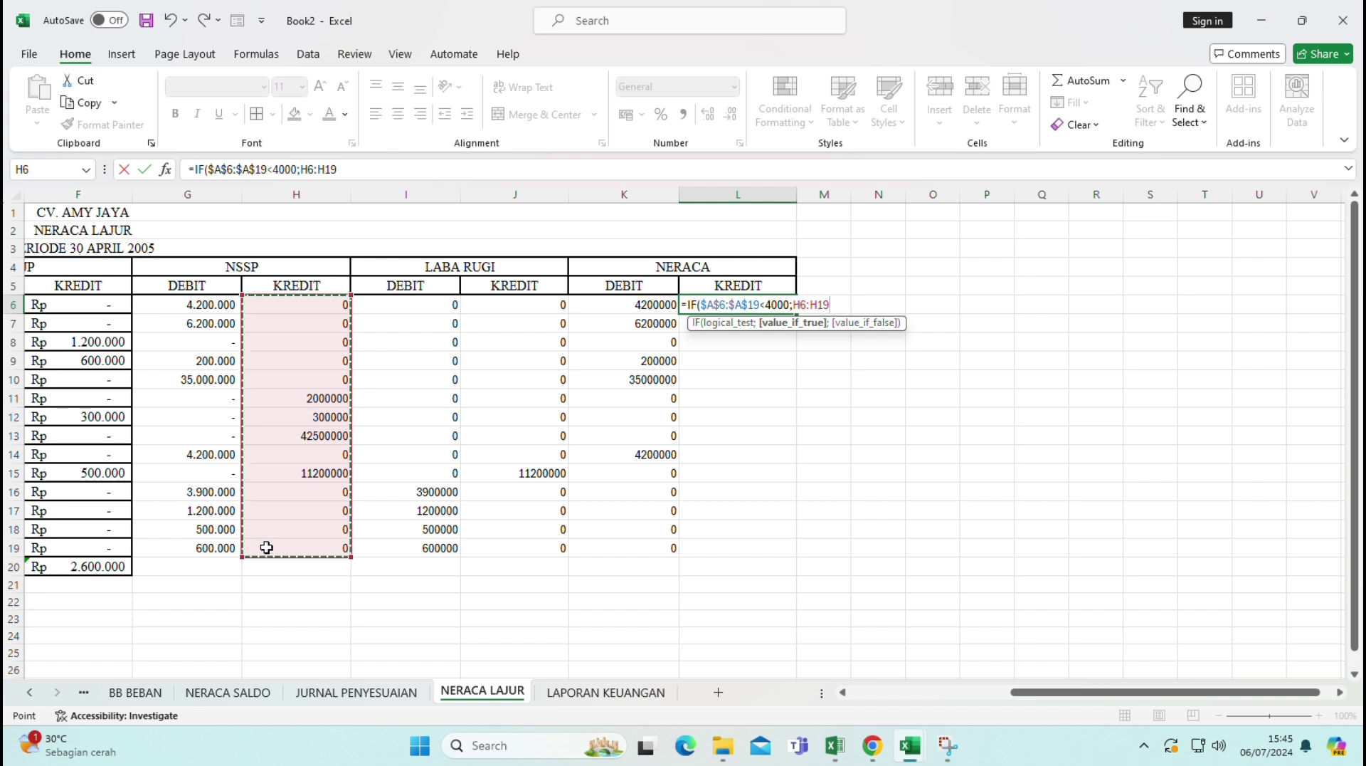
key("F4")
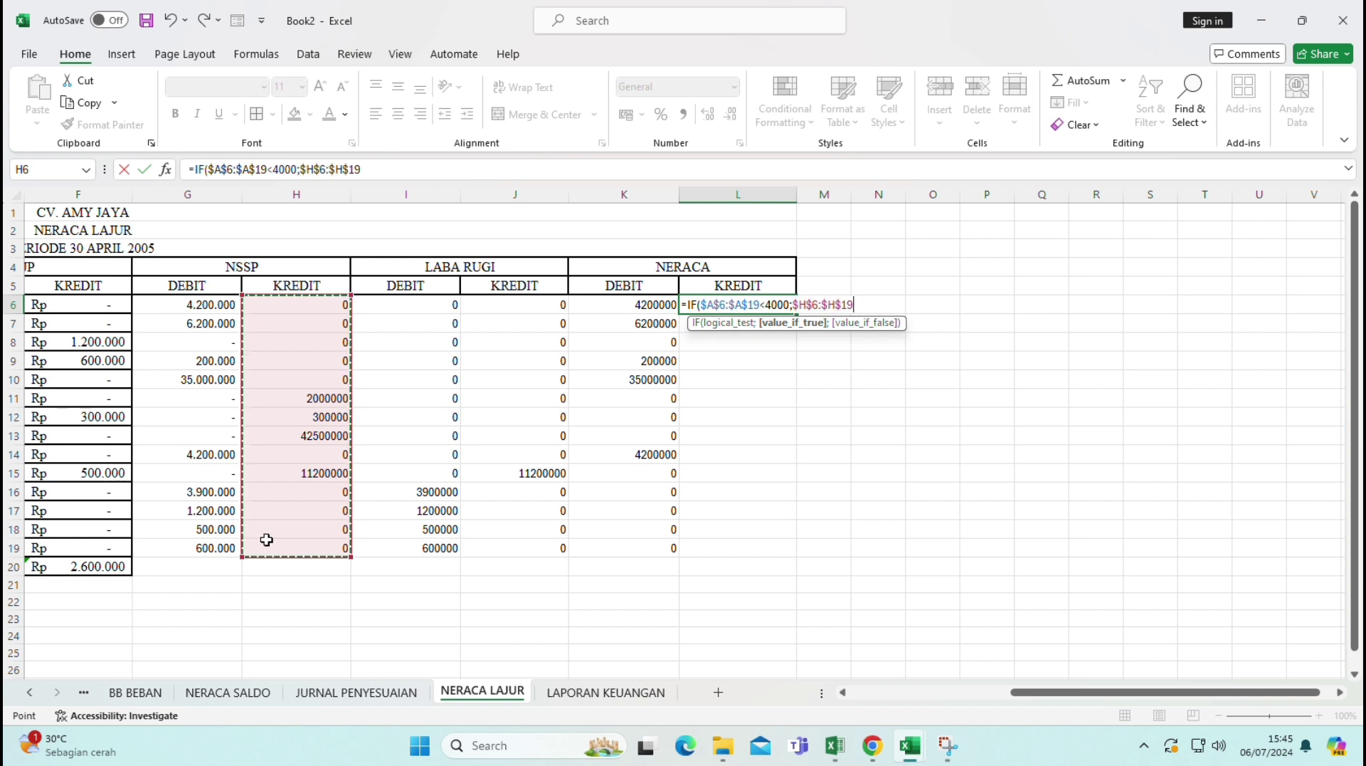
type(";0")
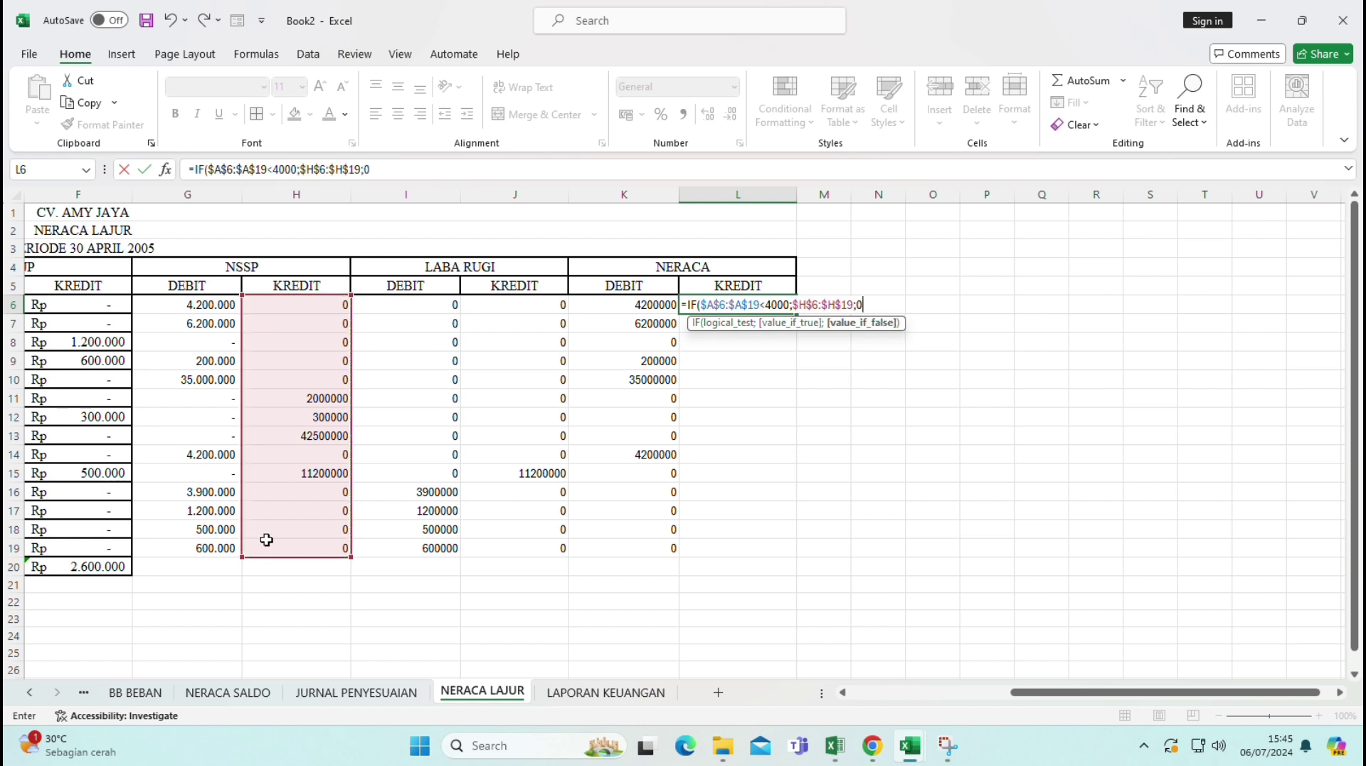
type(")")
key("Return")
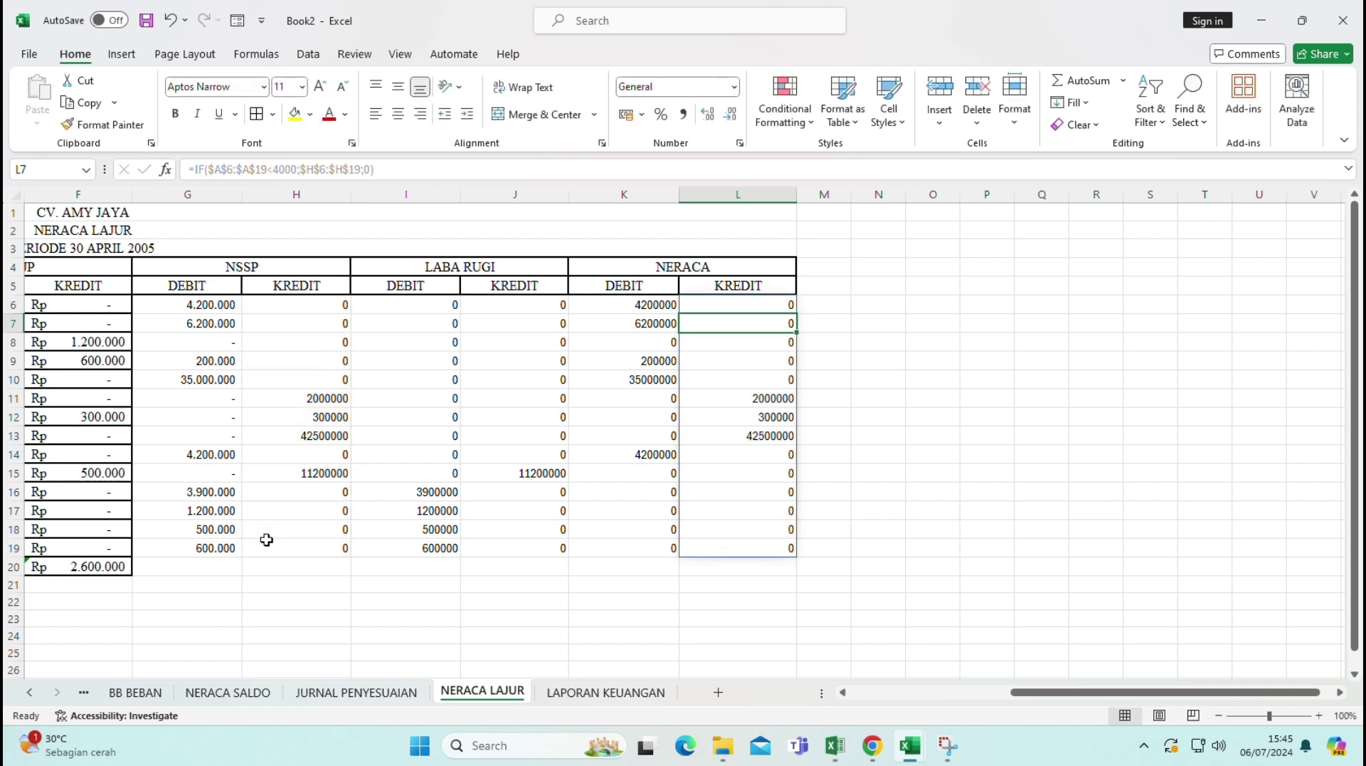
- Apply the Accounting number format with 0 decimal places and no currency symbol to column G, the NSSP debit column
left_click(167, 564)
left_click(220, 190)
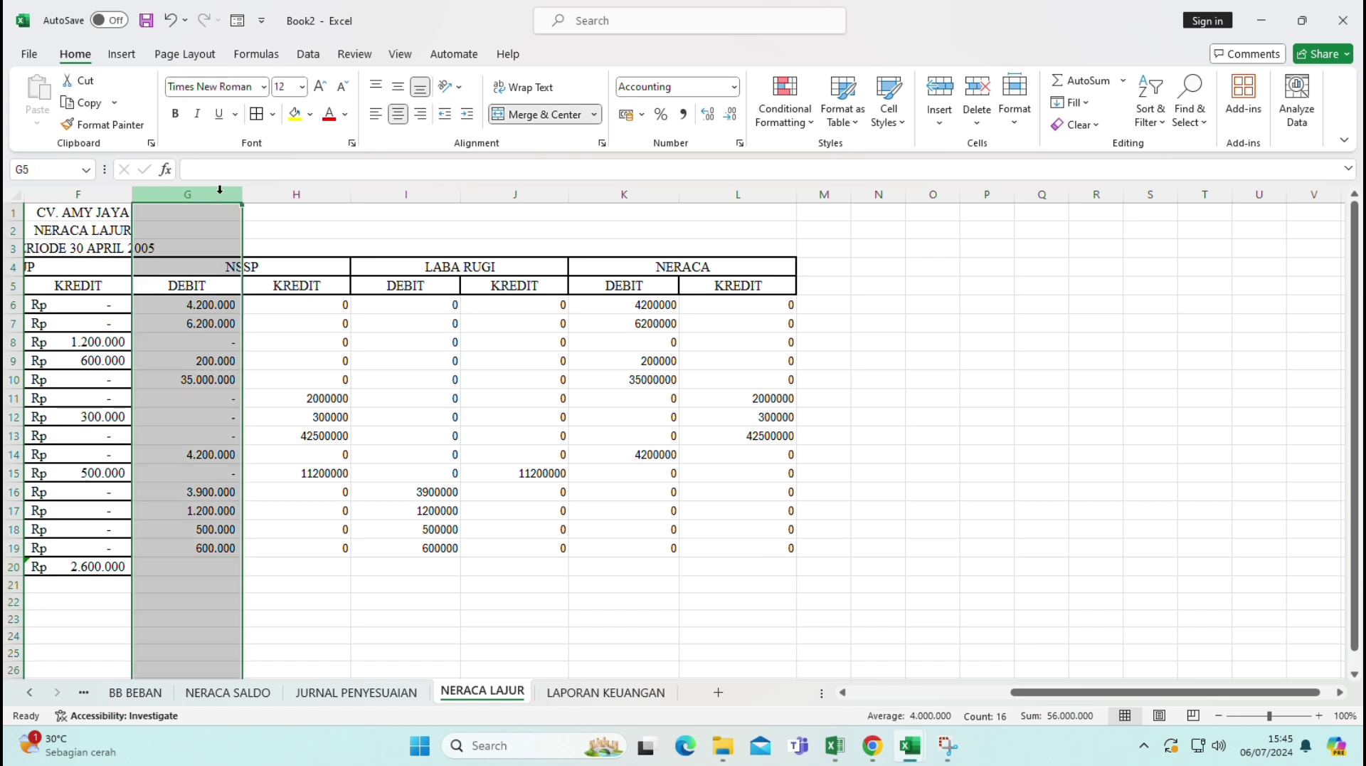
left_click(734, 86)
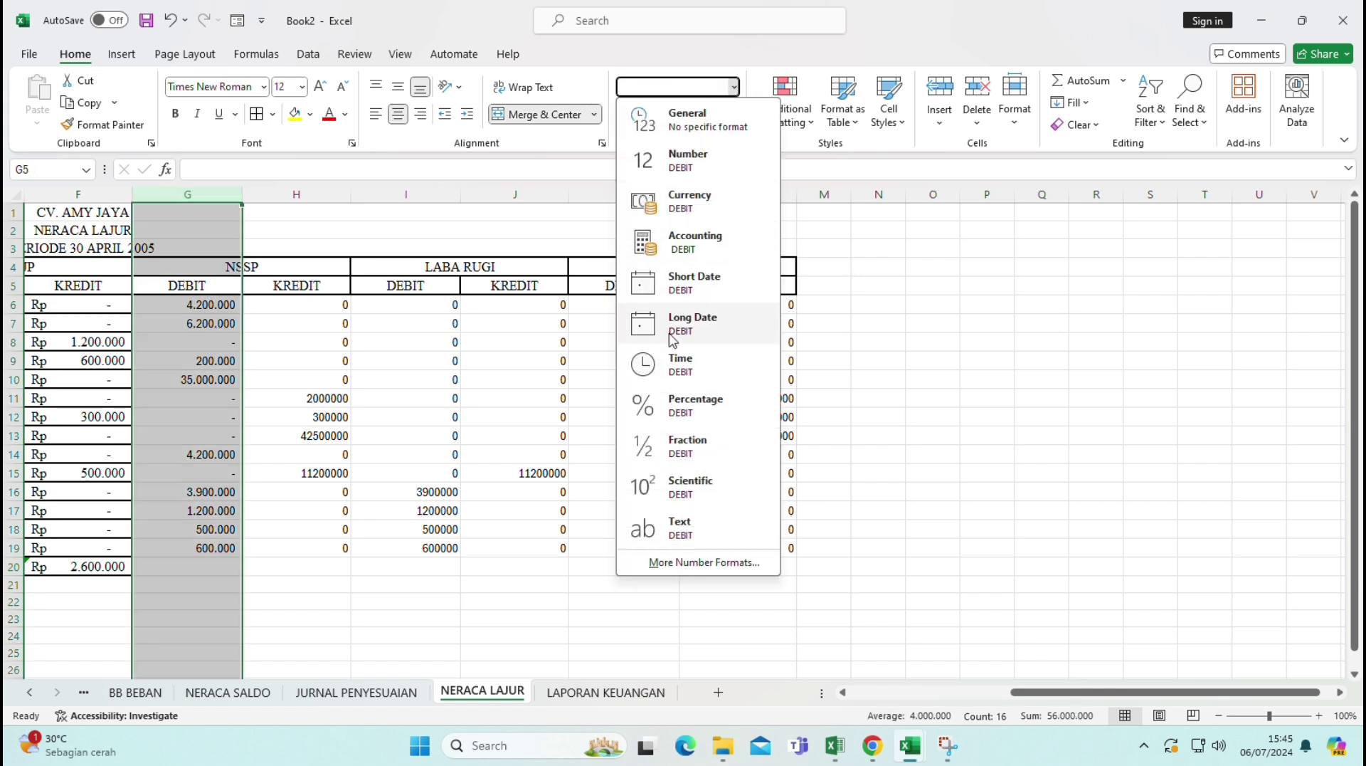
left_click(659, 564)
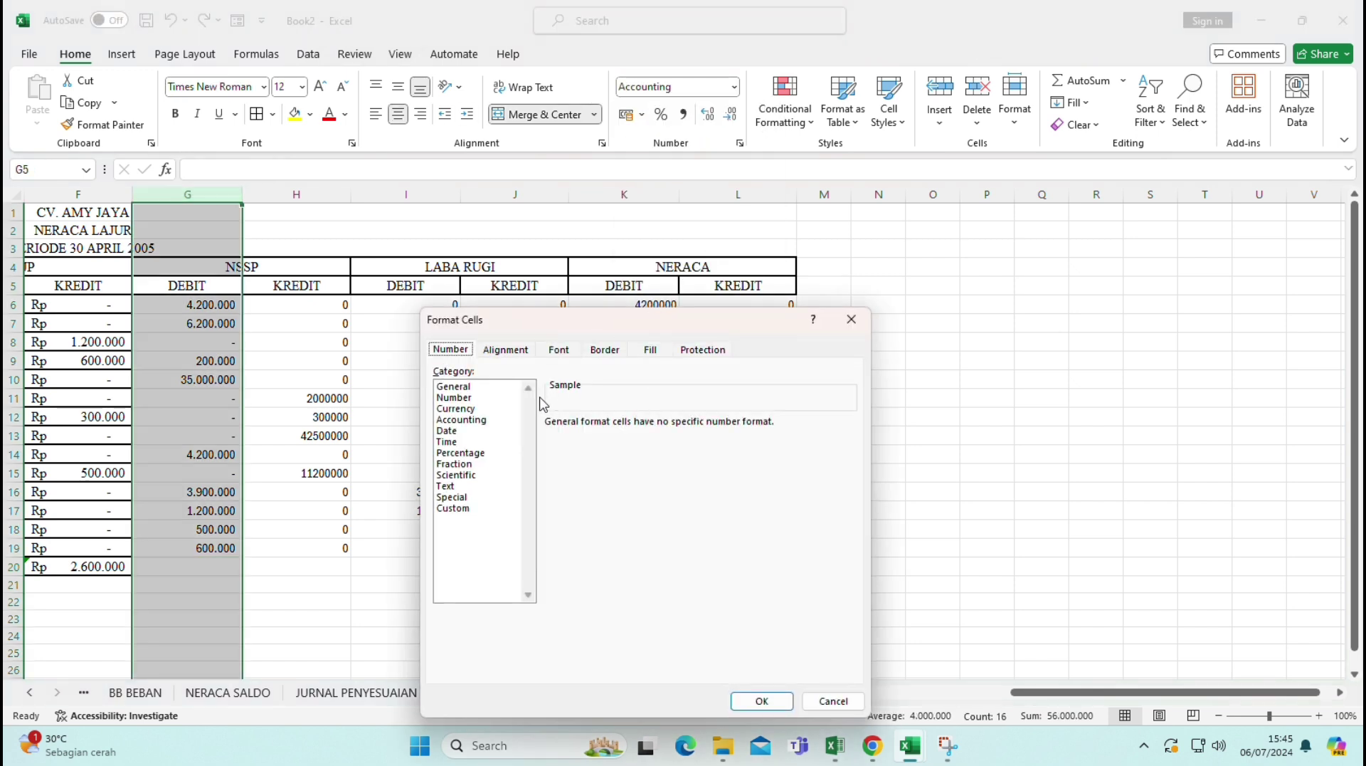
left_click(461, 420)
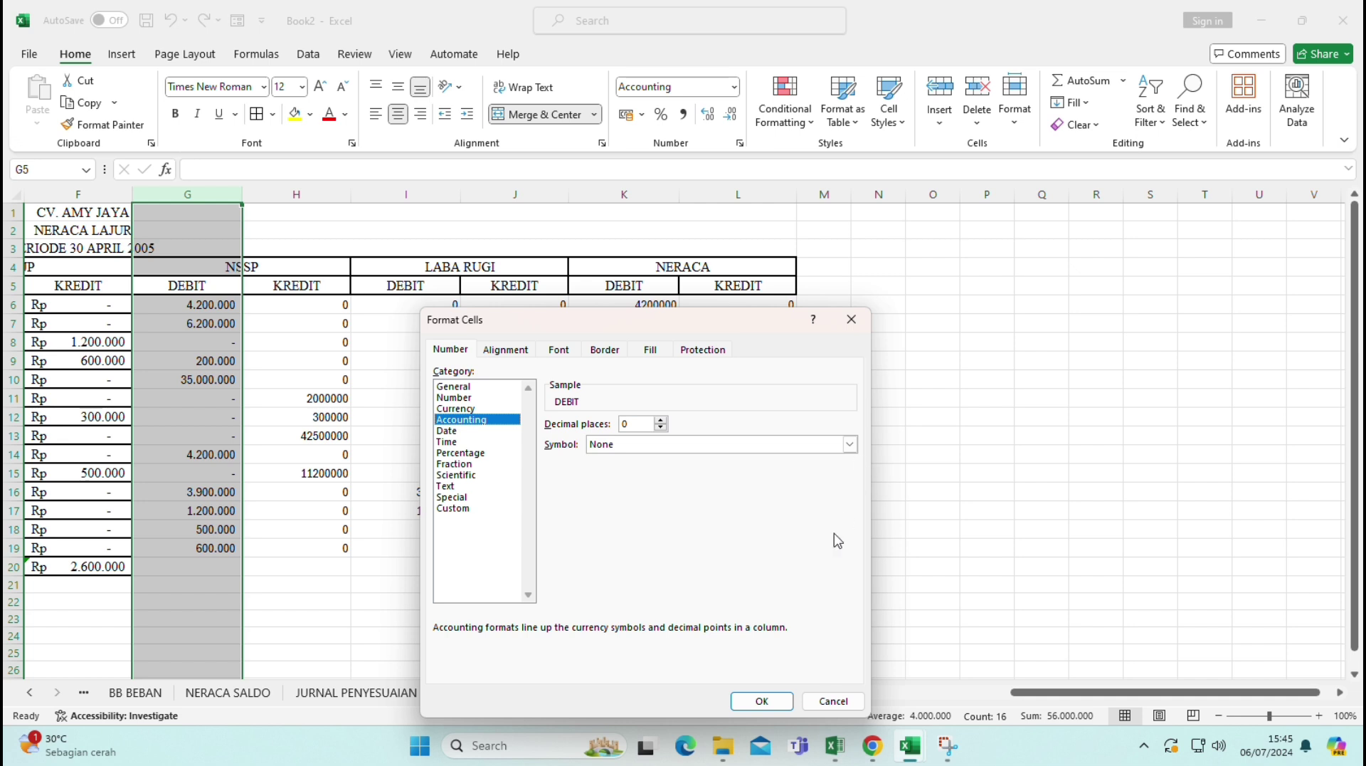
key("Return")
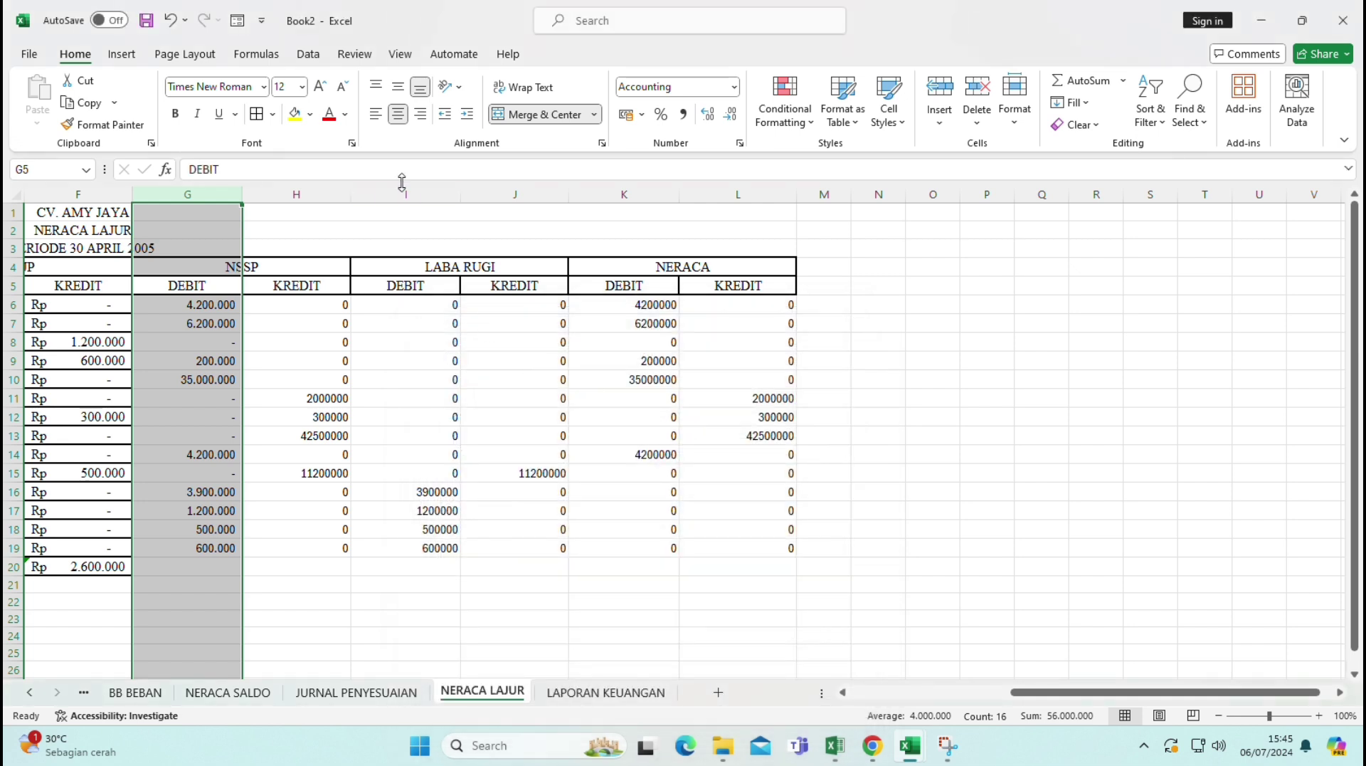
- Apply the Accounting number format with 0 decimal places and the Rp symbol to column H, the NSSP credit column
left_click(345, 190)
left_click(734, 87)
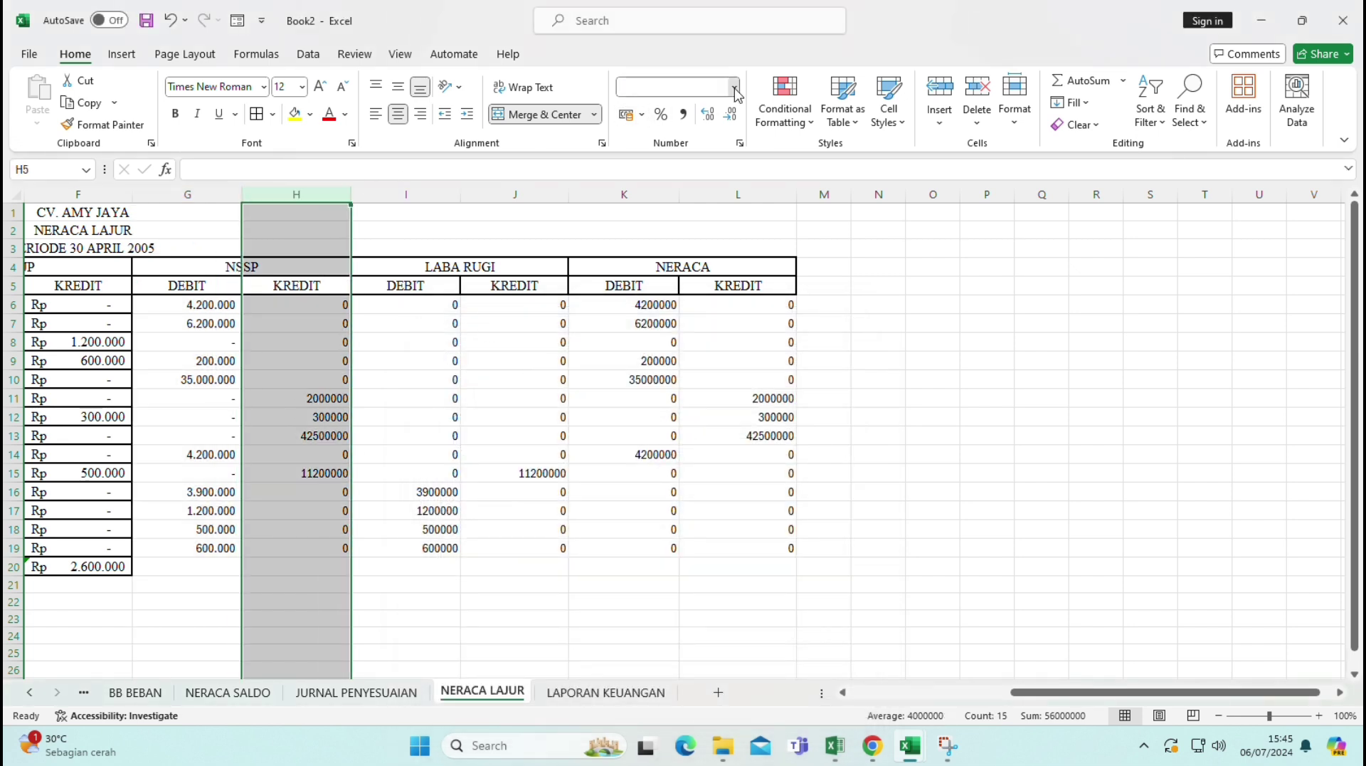
left_click(694, 561)
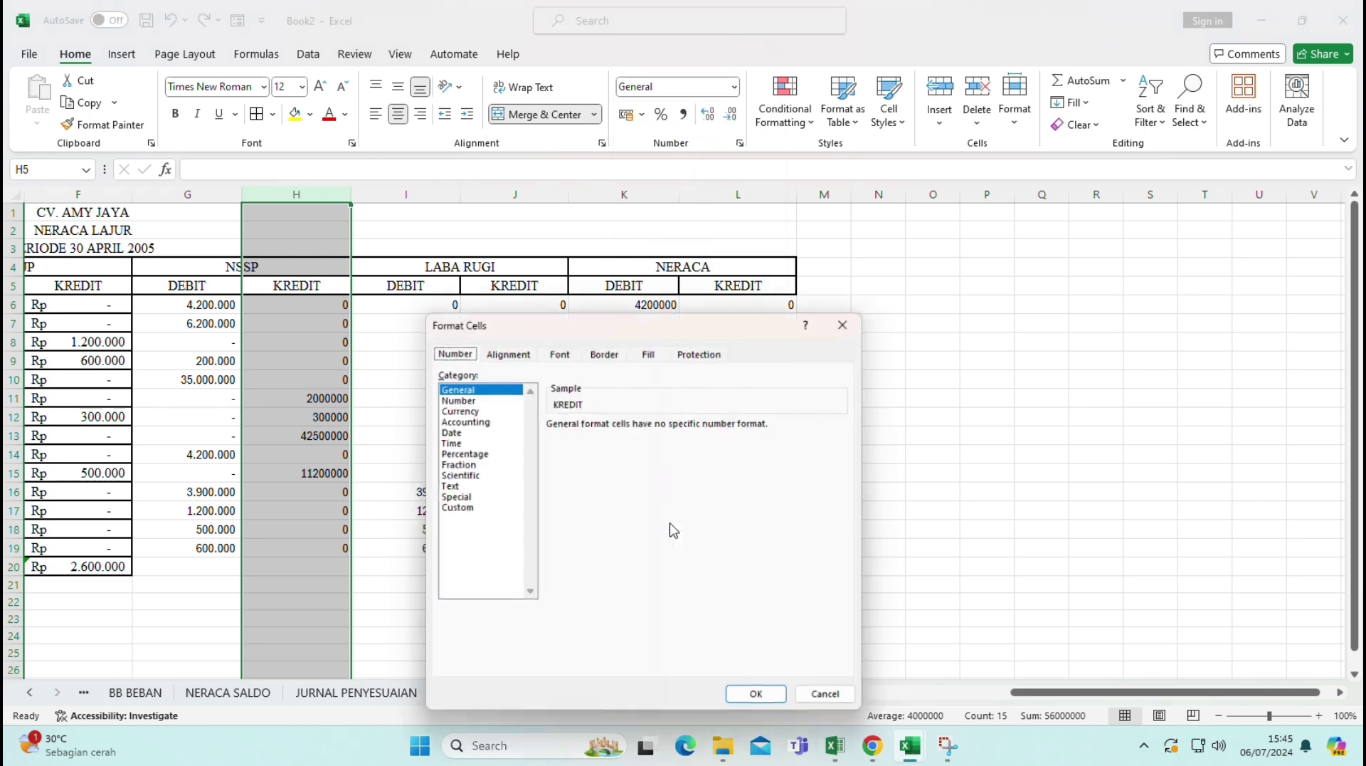
left_click(475, 420)
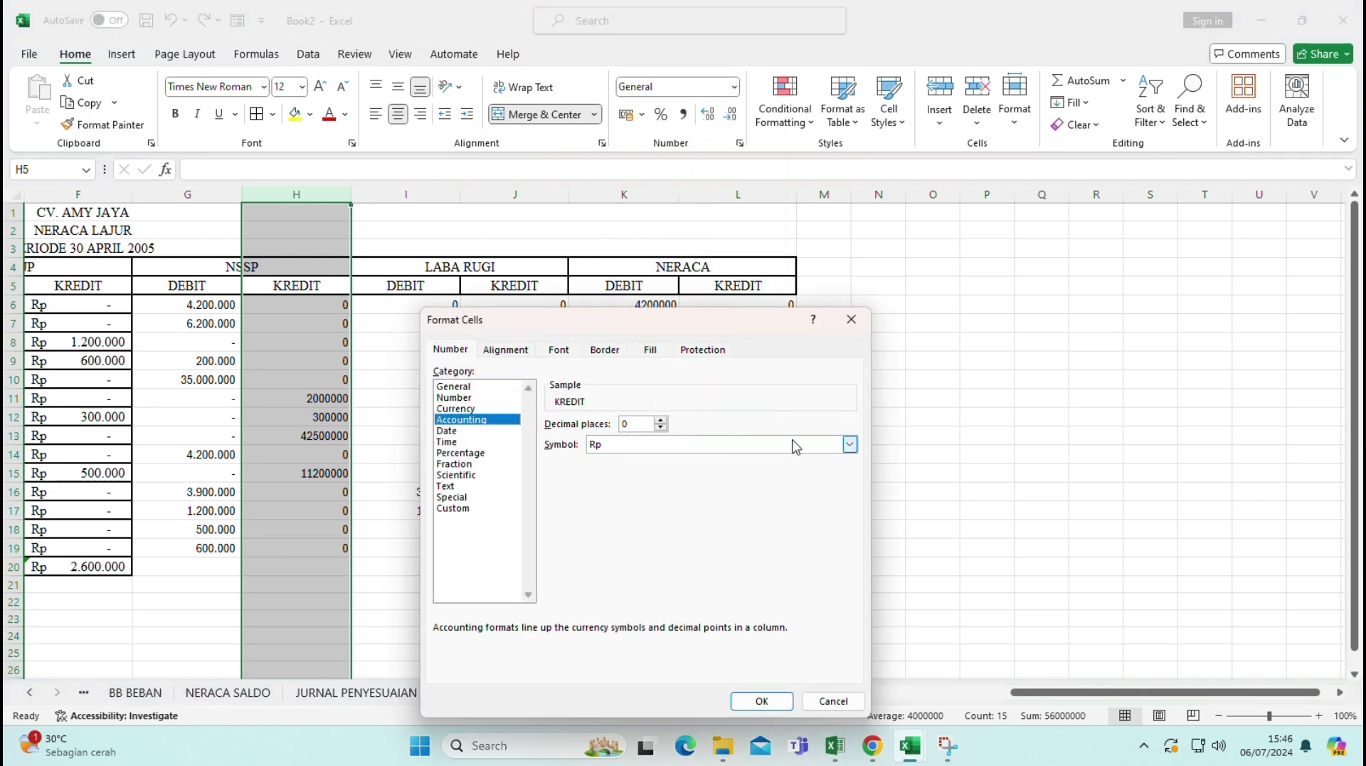
key("Return")
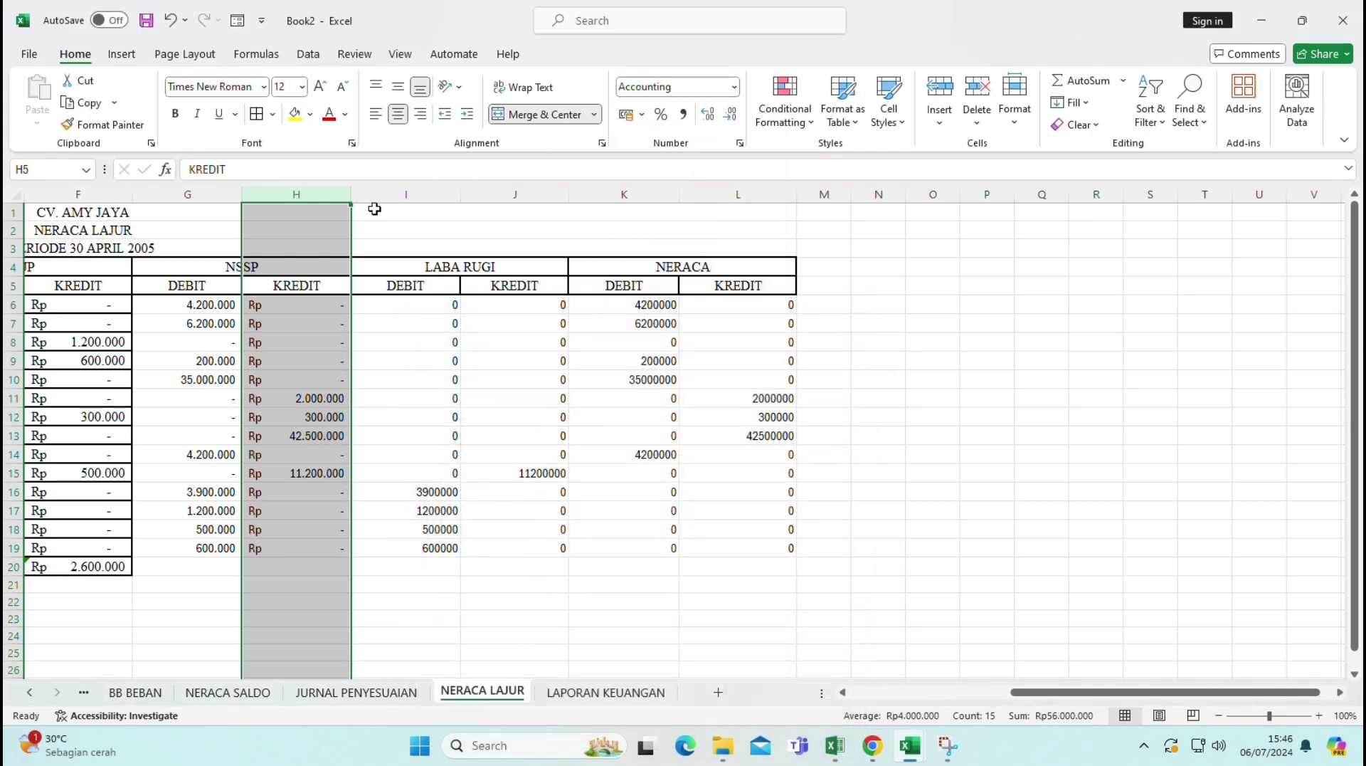
- Apply the Accounting number format with 0 decimal places and no currency symbol to column I, the LABA RUGI debit column
left_click(405, 193)
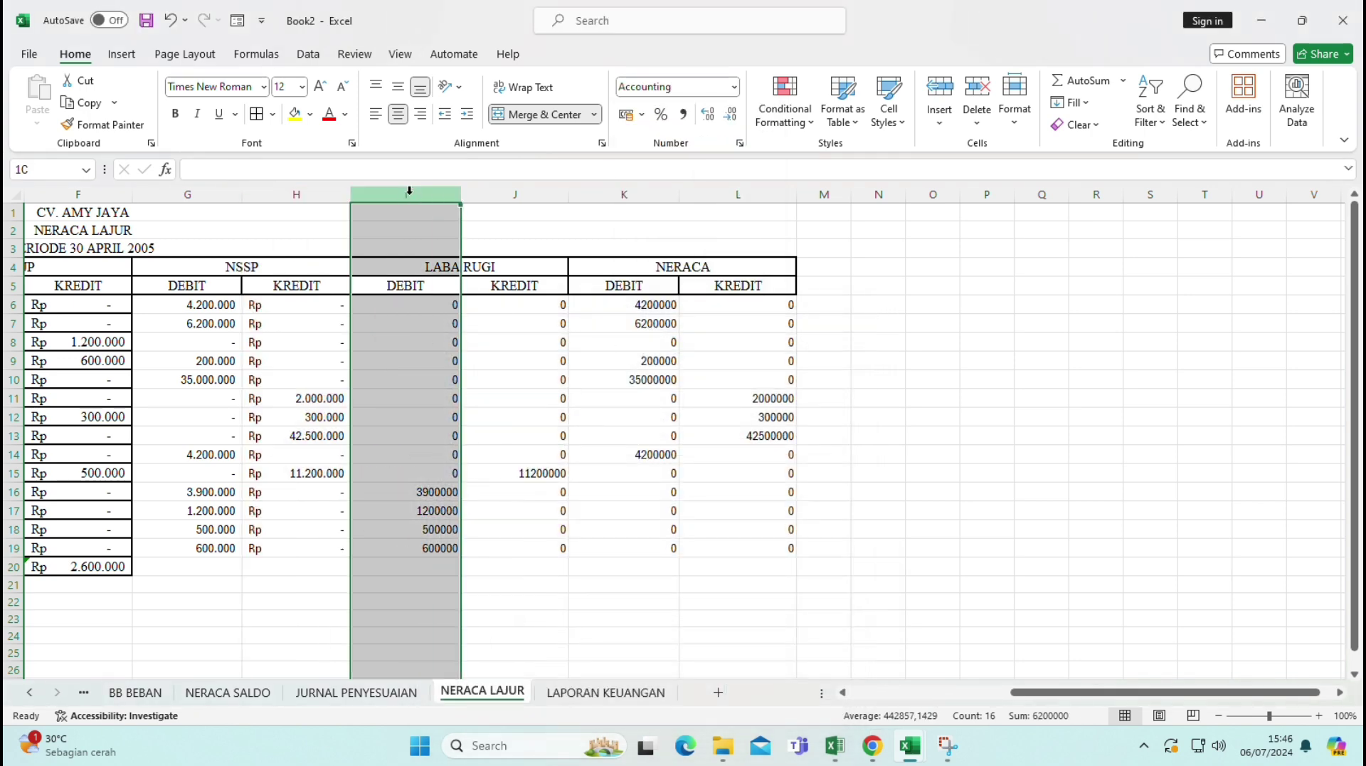
left_click(734, 86)
left_click(683, 562)
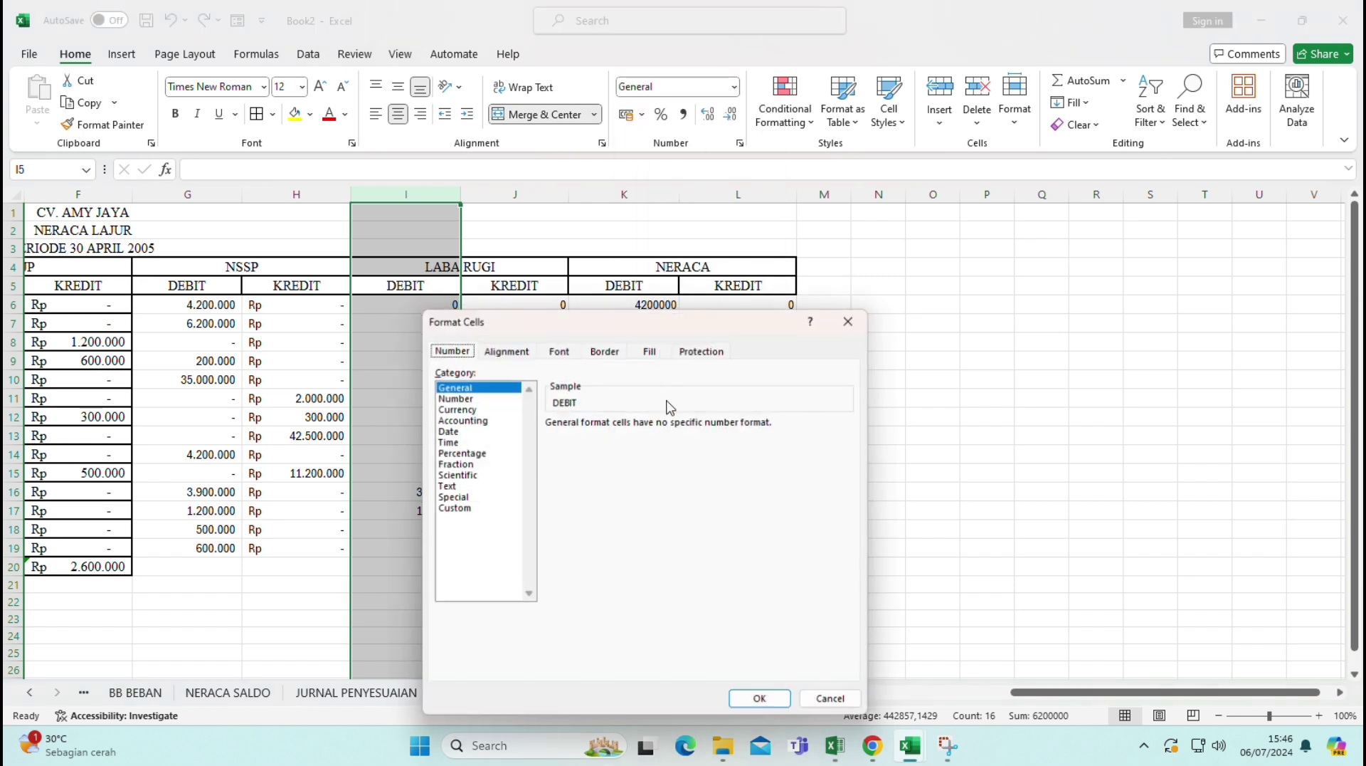
left_click(491, 420)
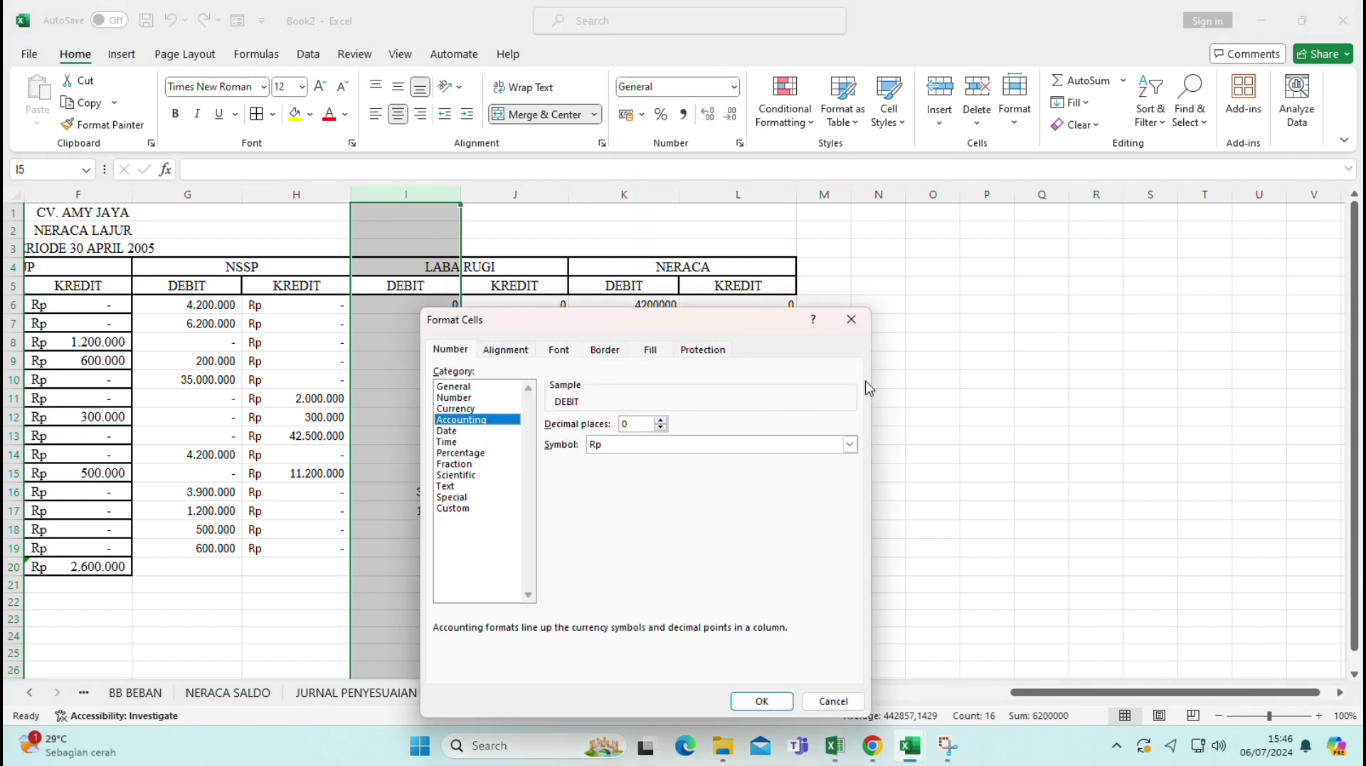
left_click(849, 444)
left_click(682, 459)
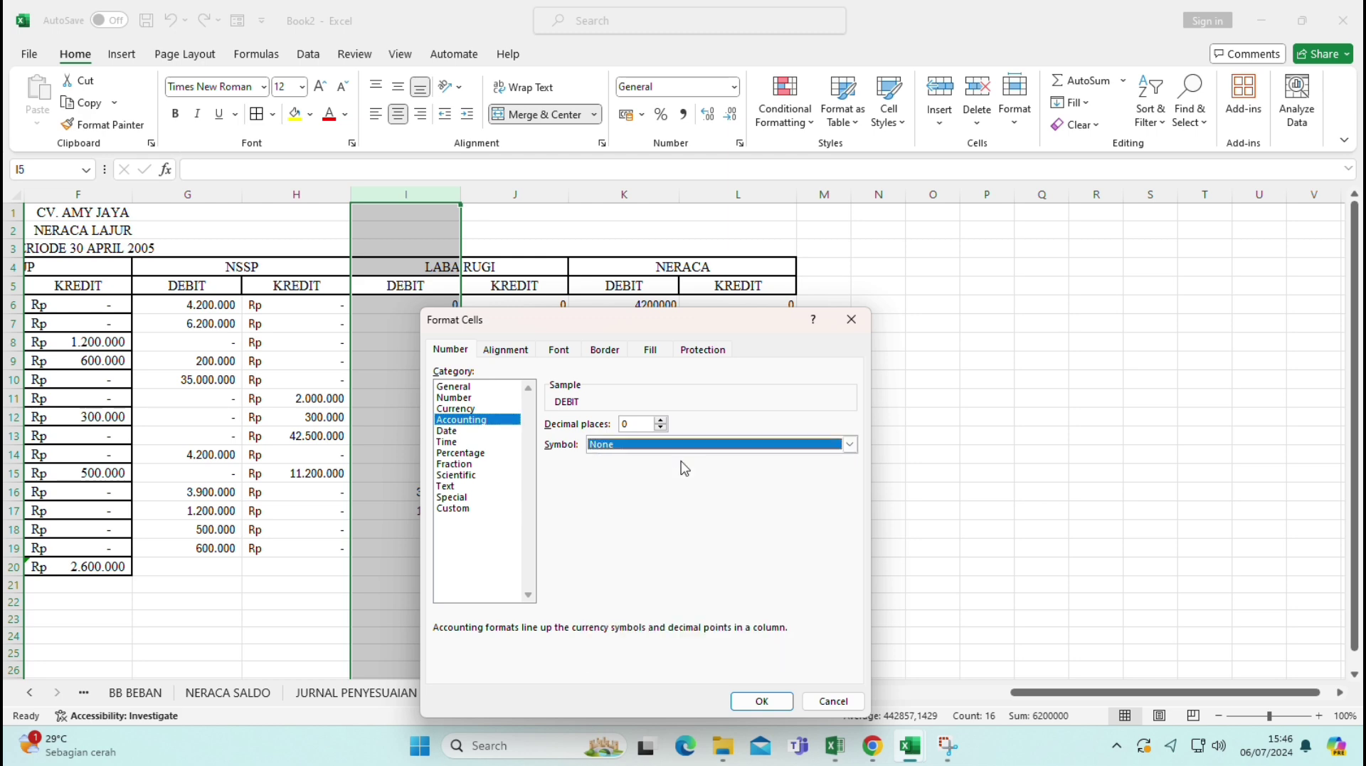
key("Return")
- Reformat column H, the NSSP credit column, as Accounting with 0 decimal places and the currency symbol set to None
left_click(292, 194)
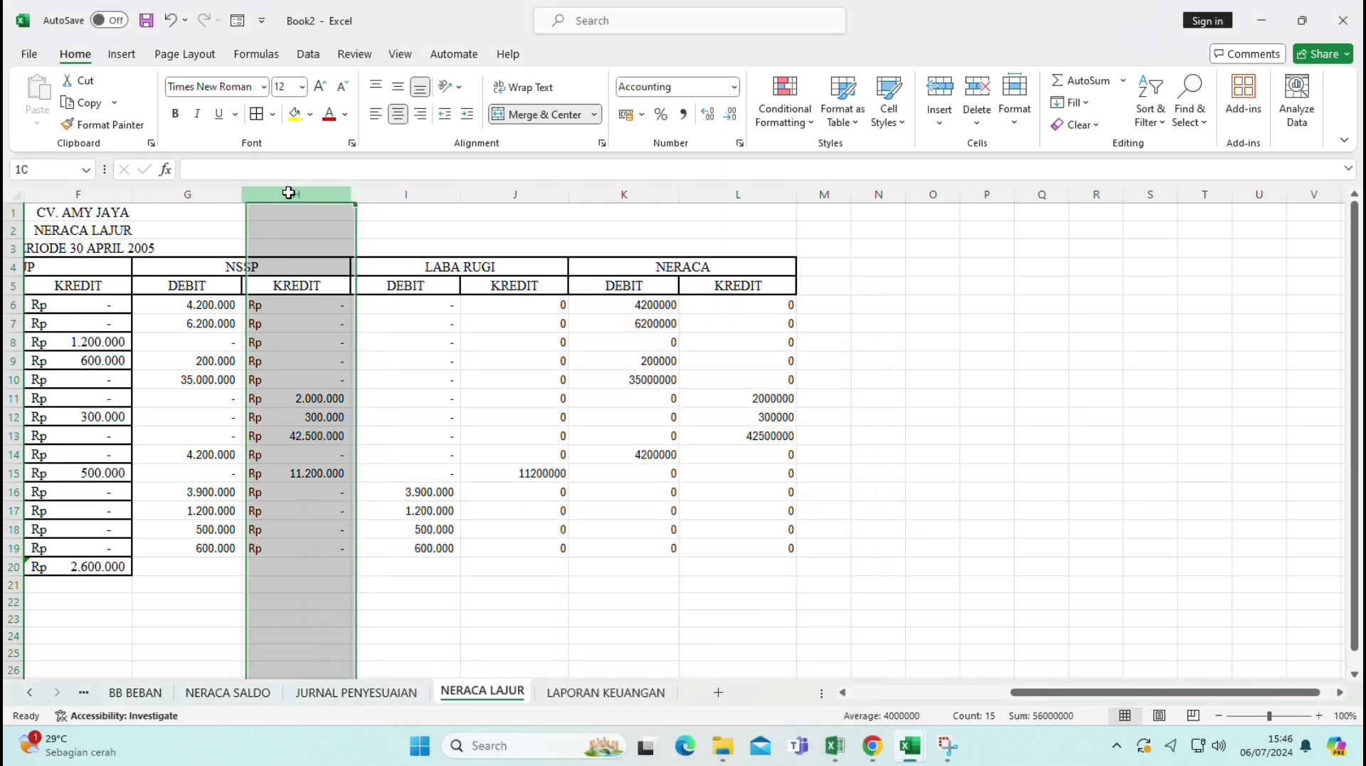
left_click(734, 89)
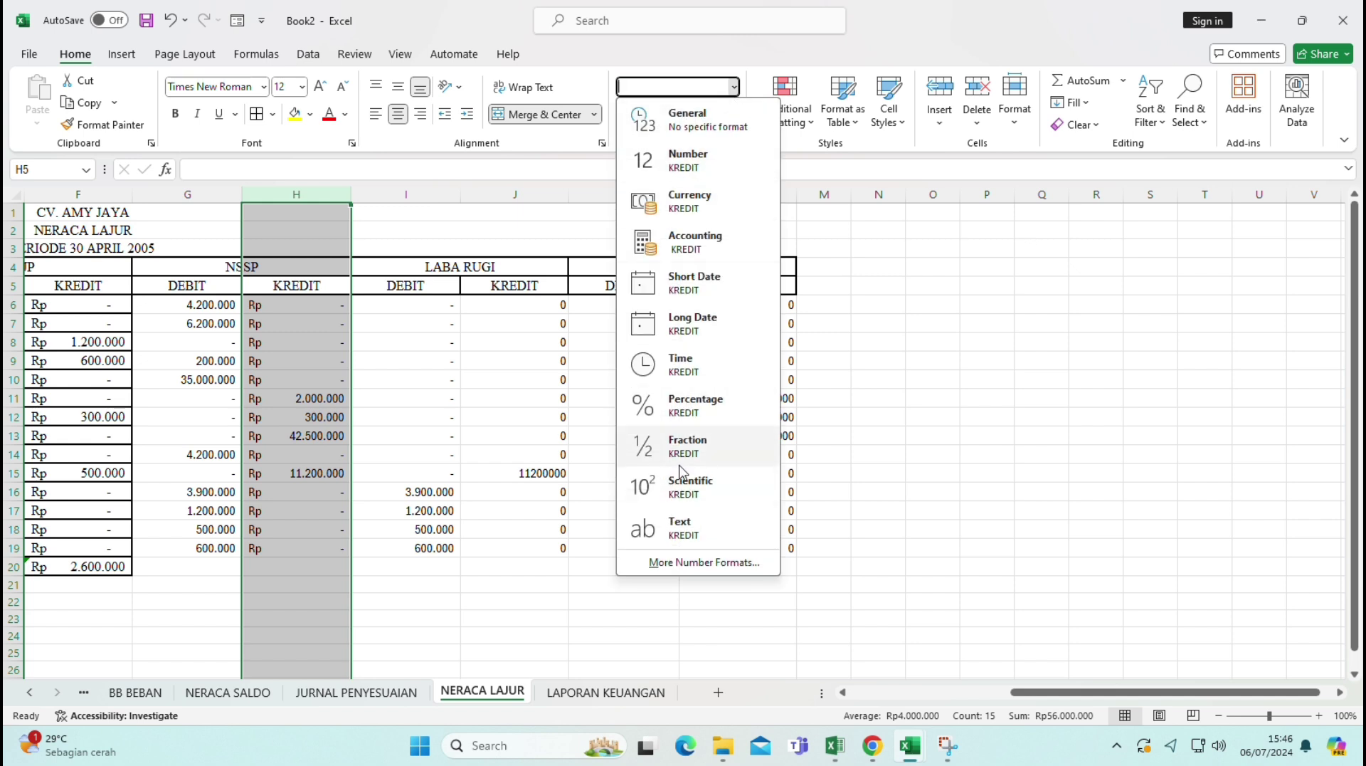
left_click(693, 562)
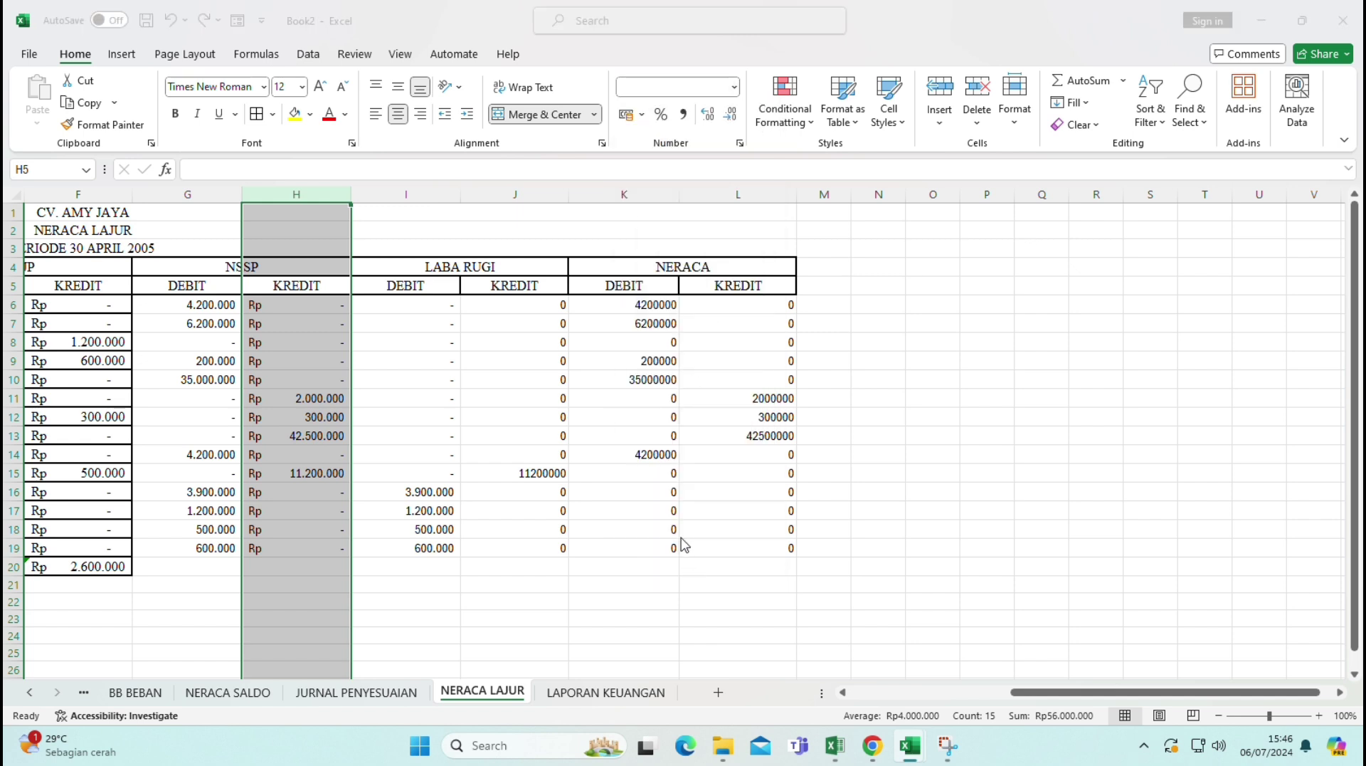
left_click(477, 419)
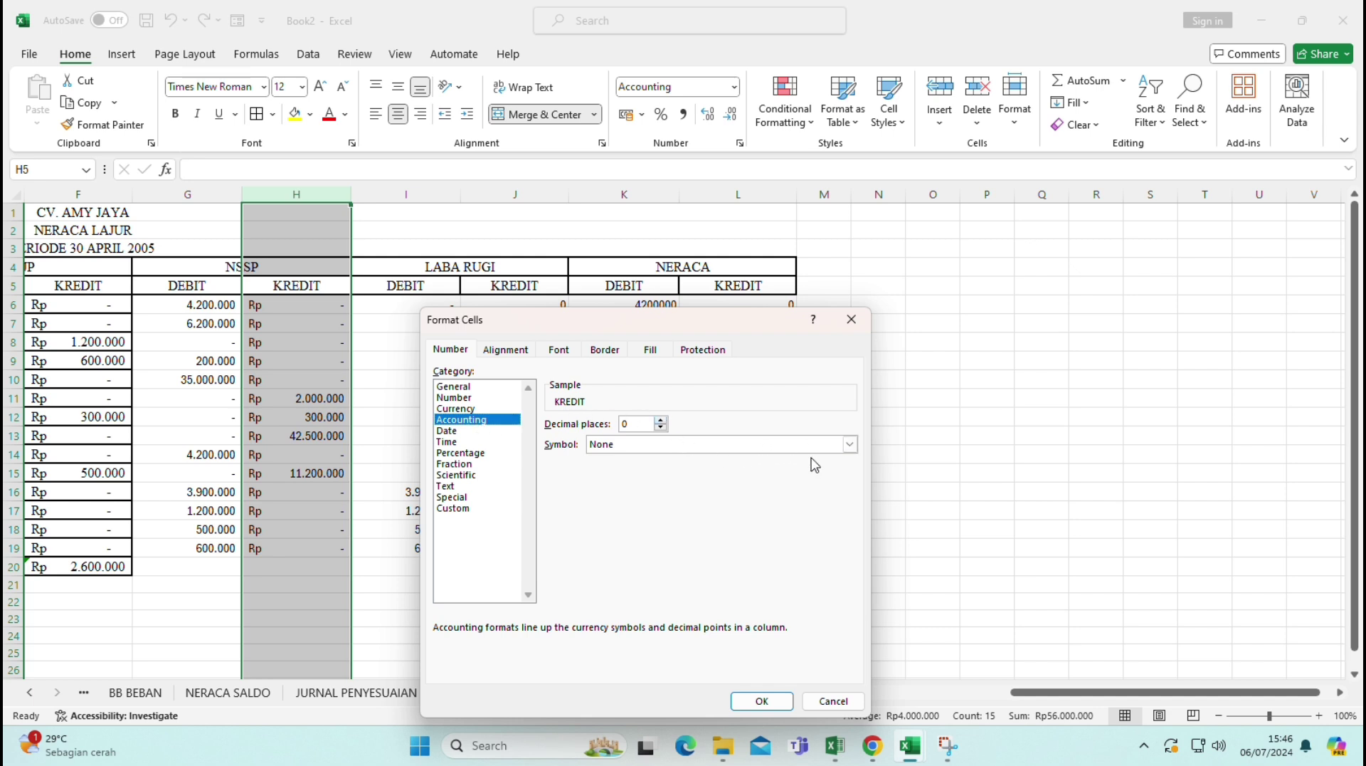
key("Return")
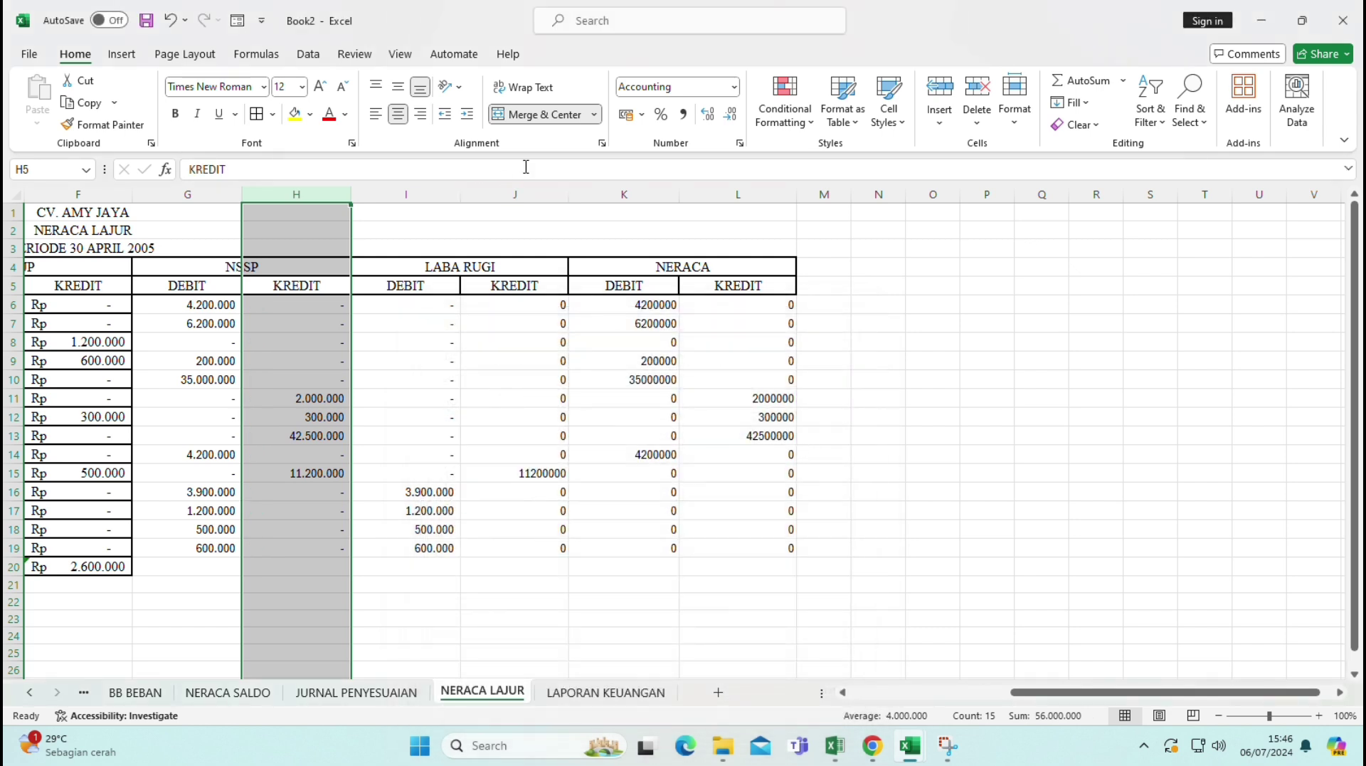
- Apply the Accounting number format with 0 decimal places and no currency symbol to column J, the LABA RUGI credit column
left_click(519, 192)
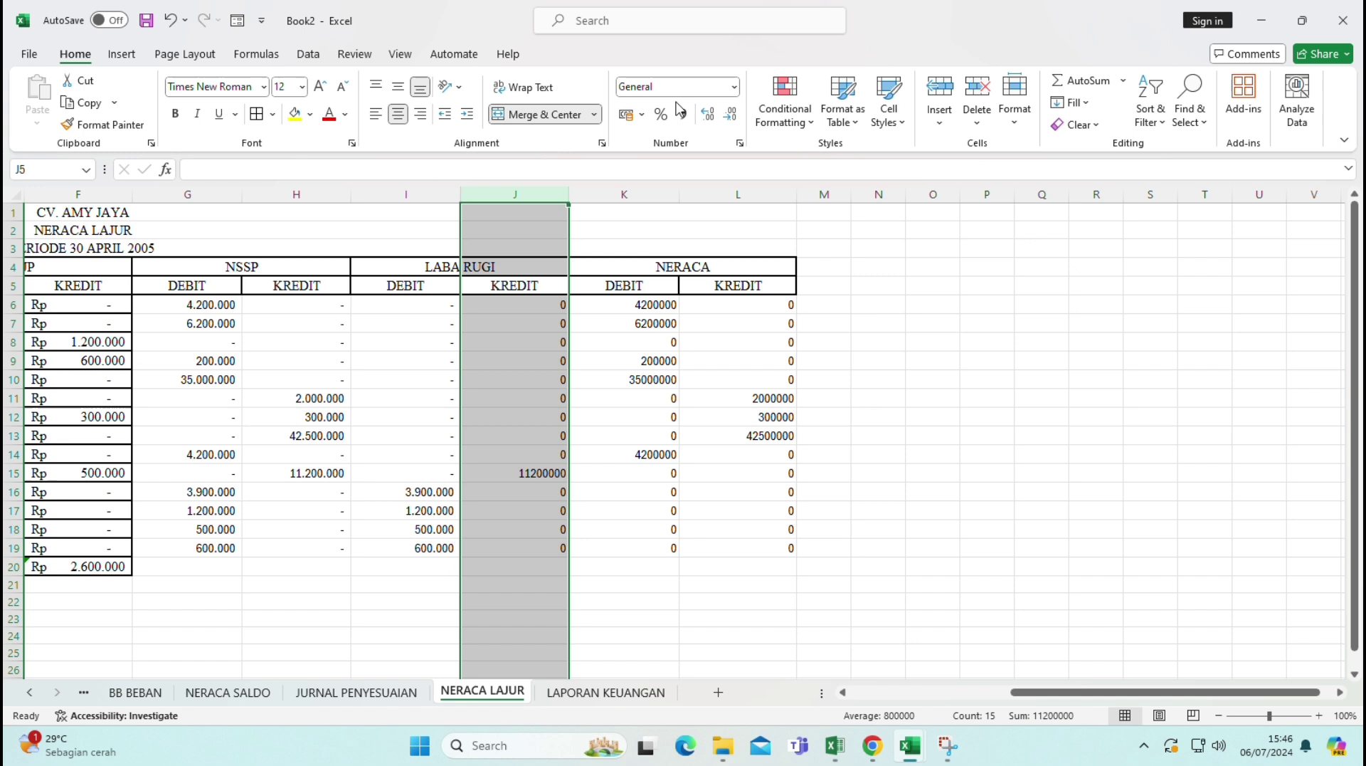
left_click(734, 86)
left_click(649, 565)
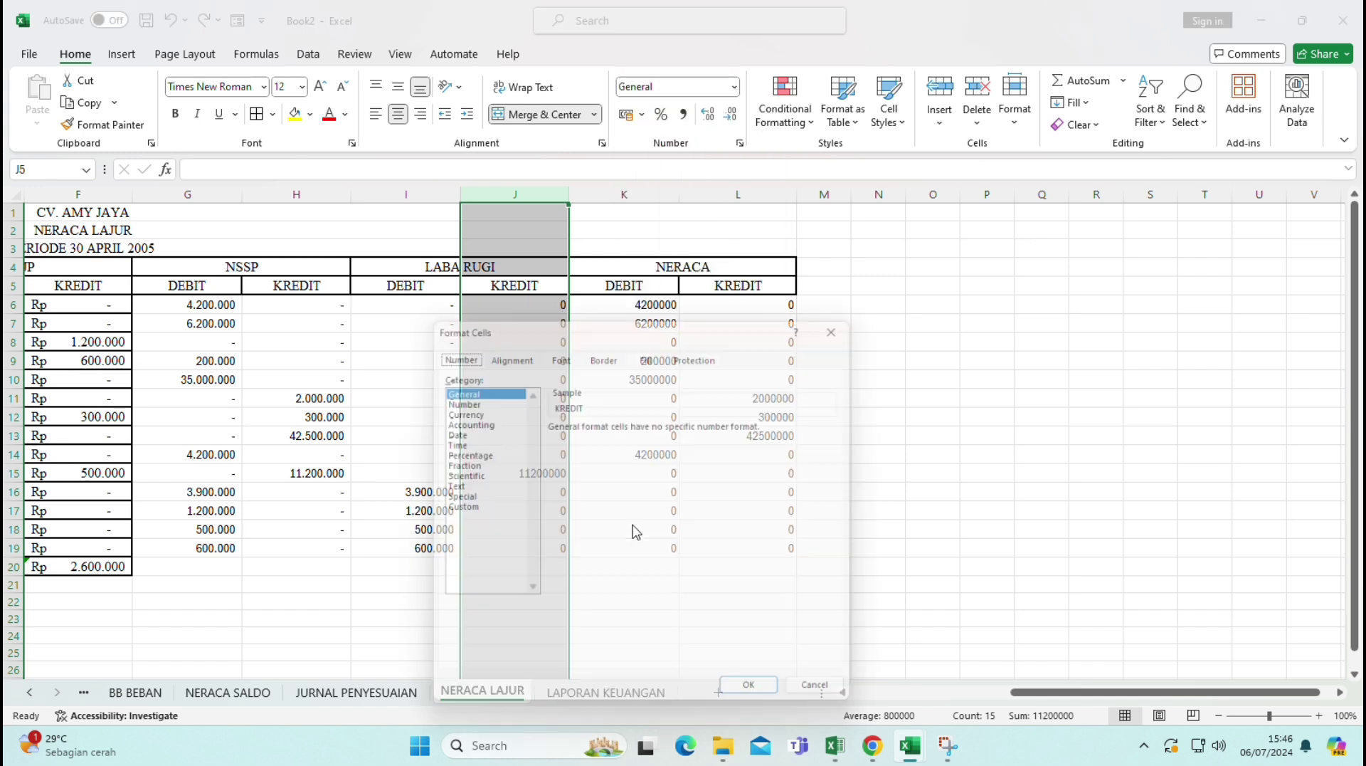
left_click(489, 419)
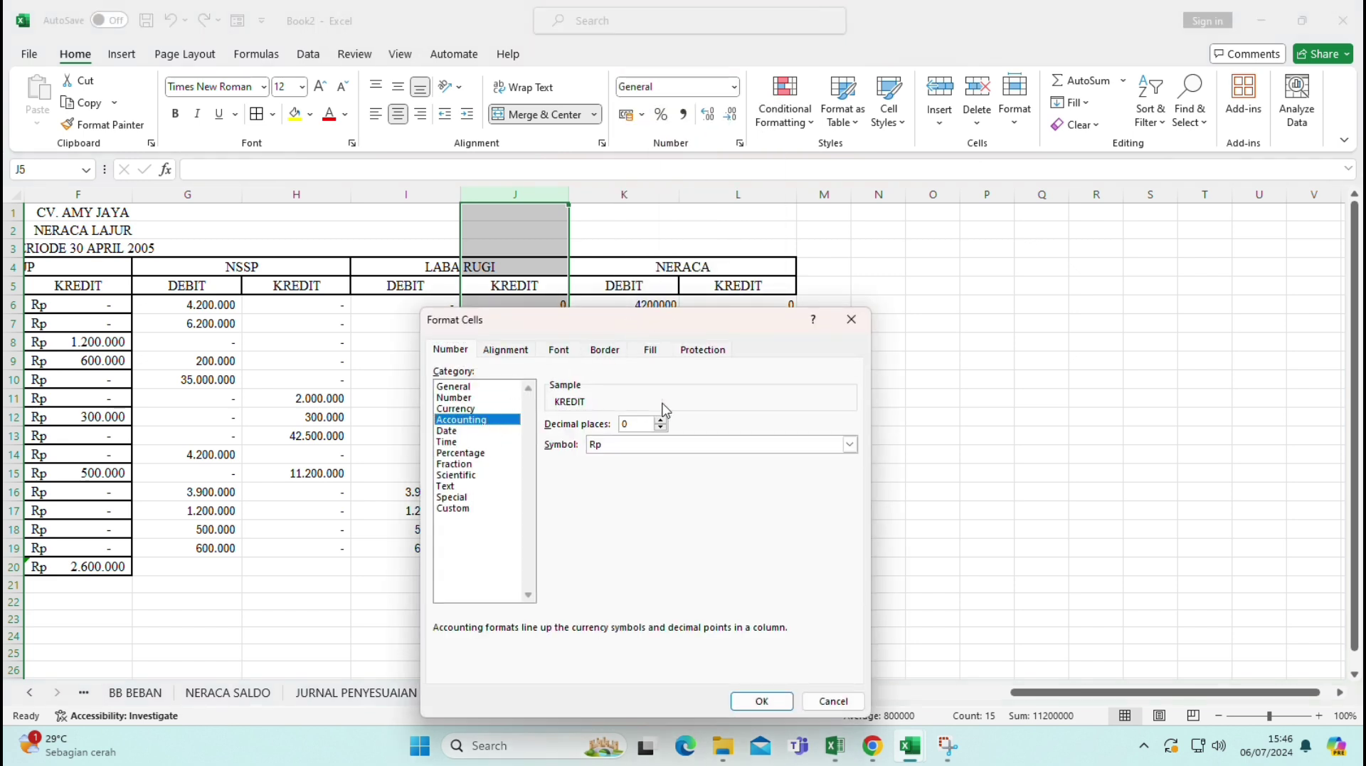
left_click(850, 445)
left_click(771, 459)
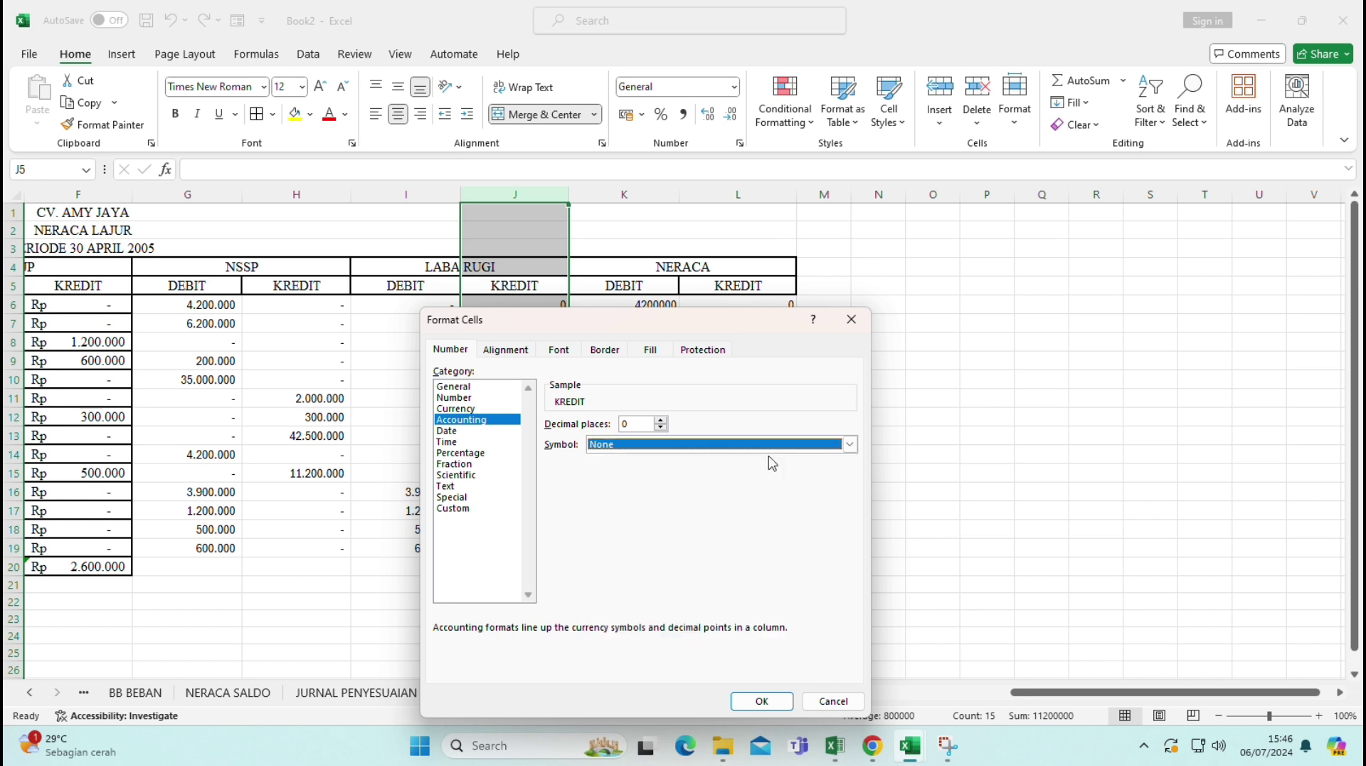
key("Return")
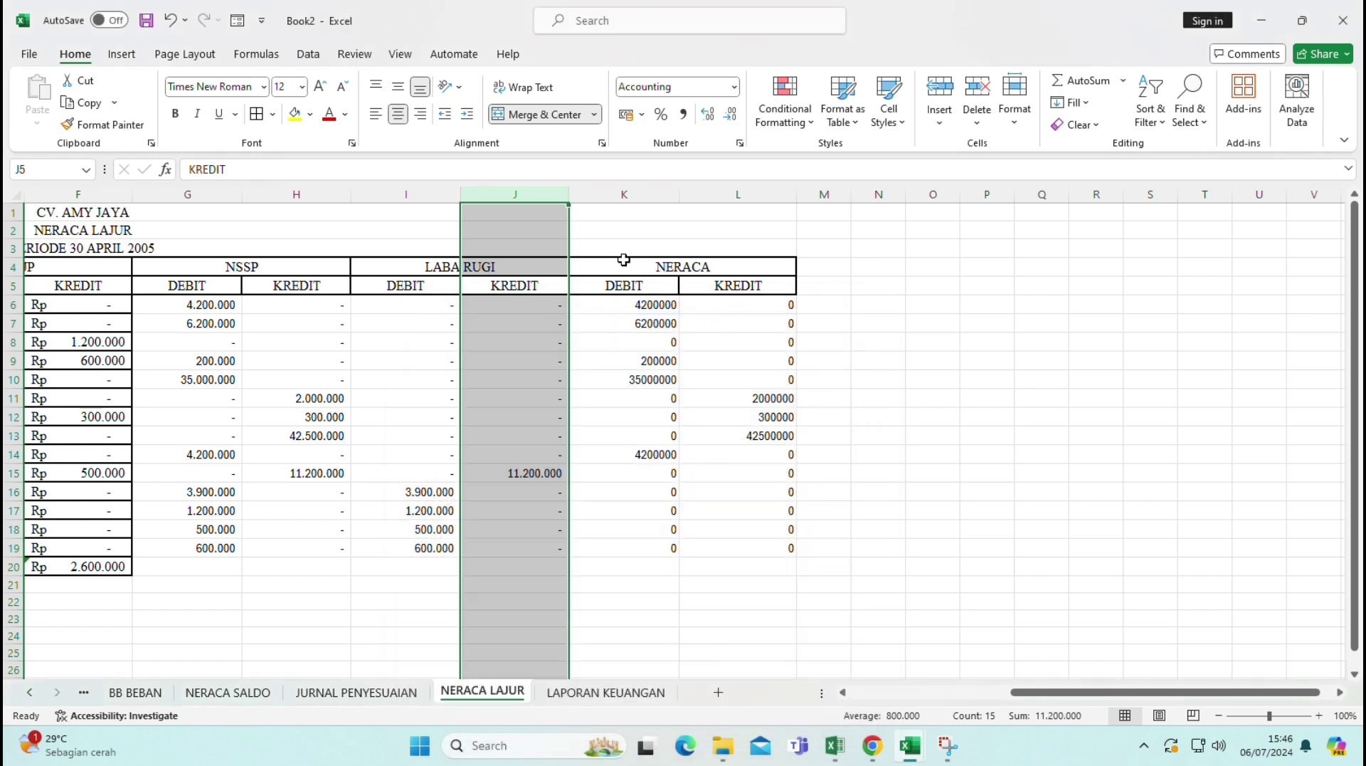
- Apply the Accounting number format with 0 decimal places and no currency symbol to column K, the NERACA debit column
left_click(635, 192)
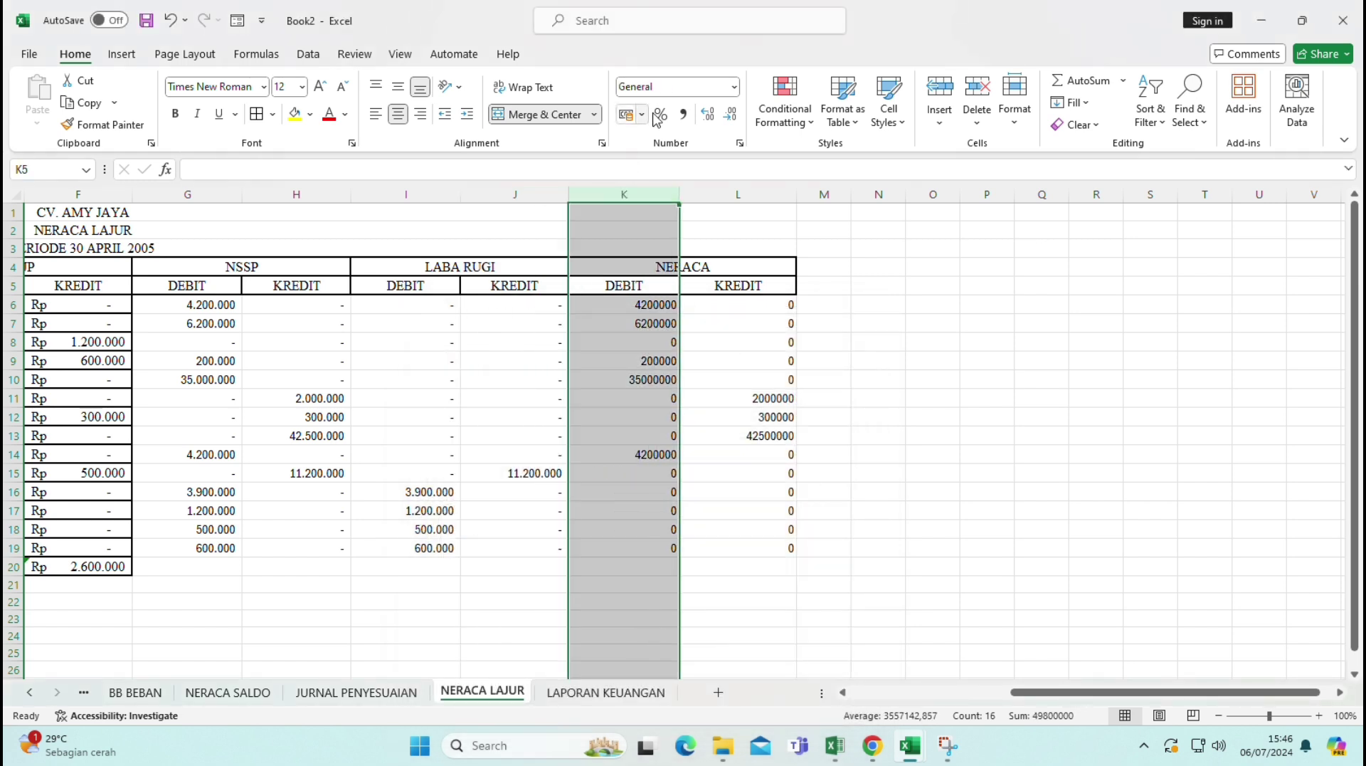
left_click(734, 86)
left_click(664, 563)
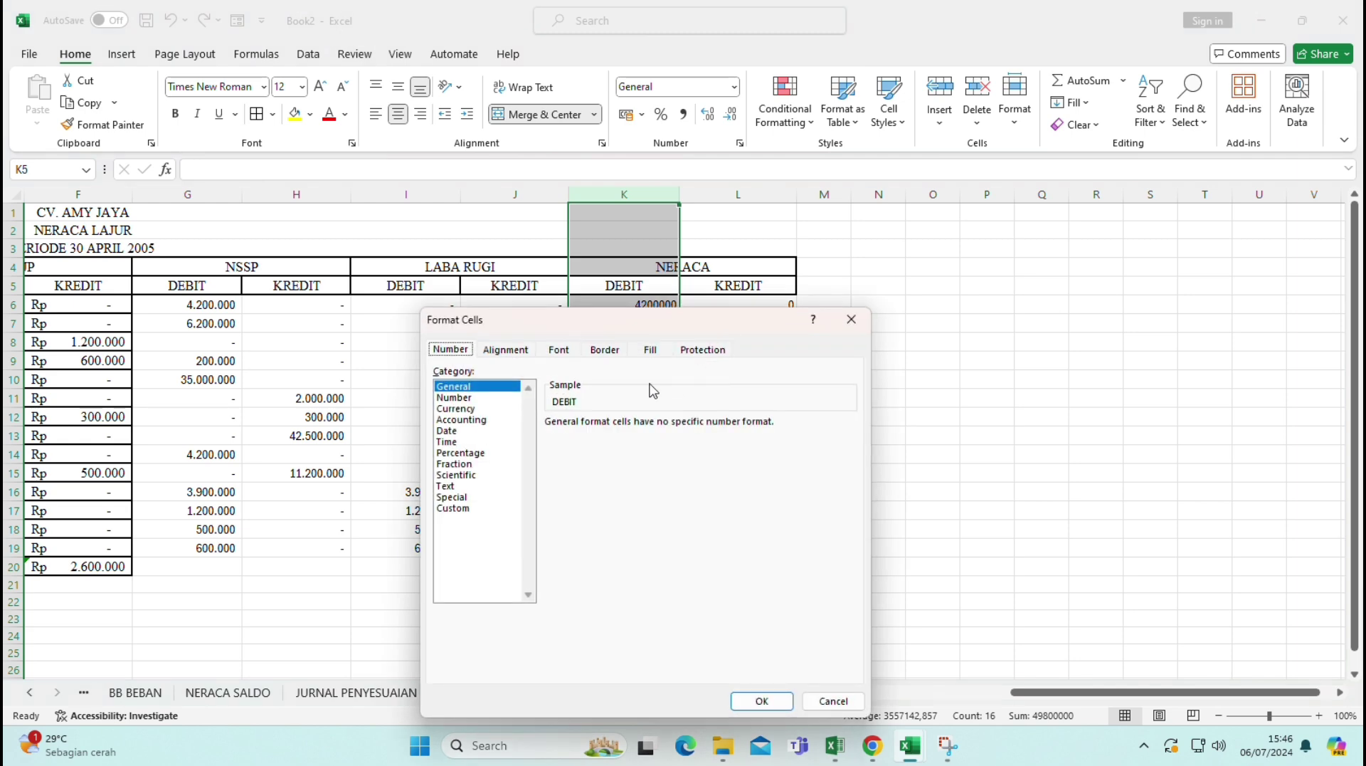
left_click(491, 420)
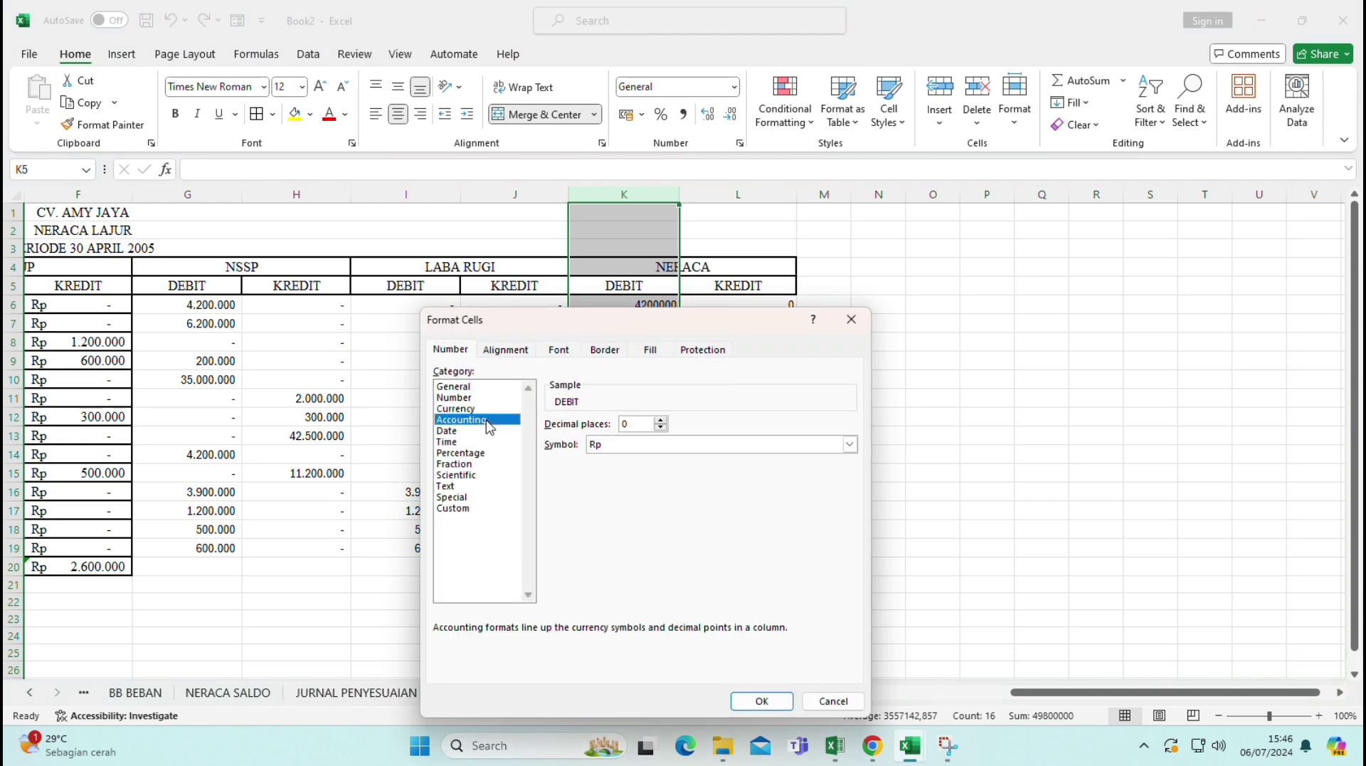
left_click(850, 444)
left_click(723, 462)
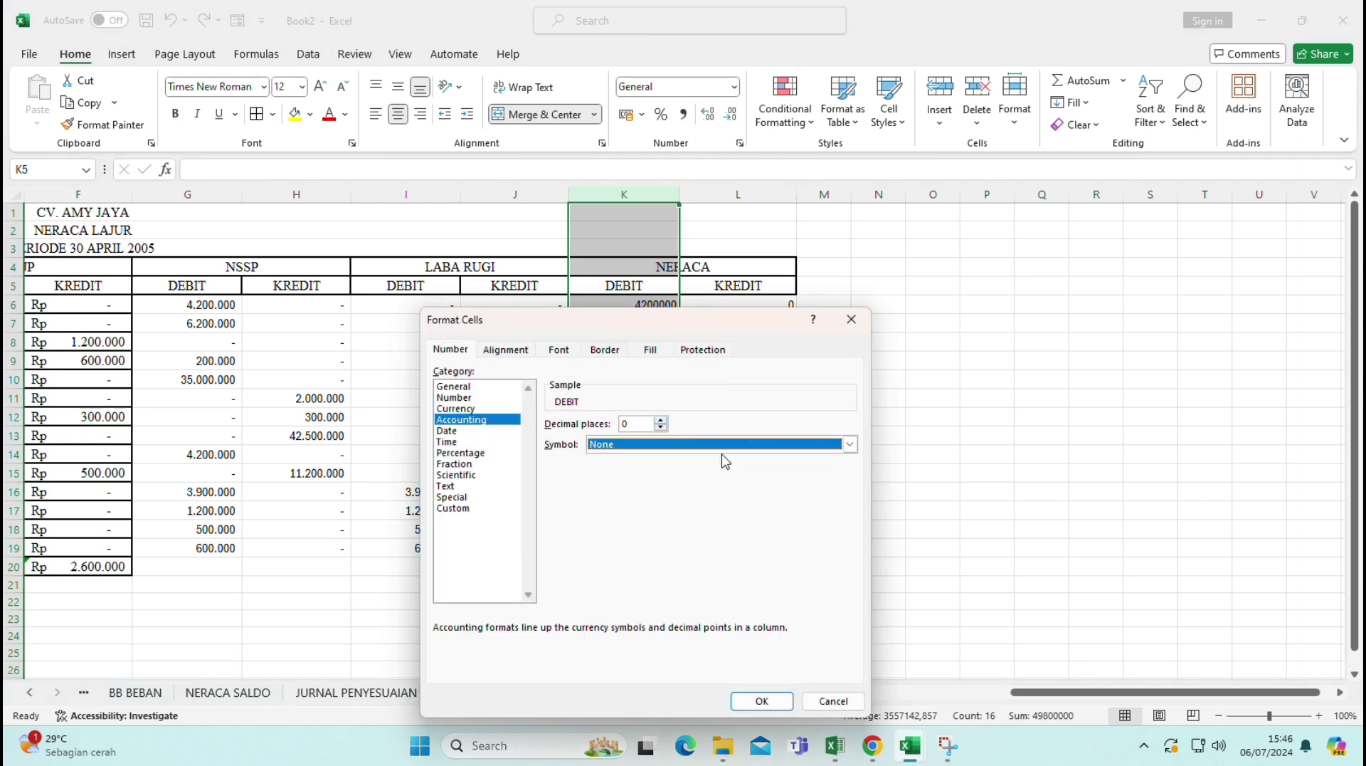
left_click(761, 701)
- Apply the Accounting number format with 0 decimal places and no currency symbol to column L, the NERACA credit column
left_click(737, 195)
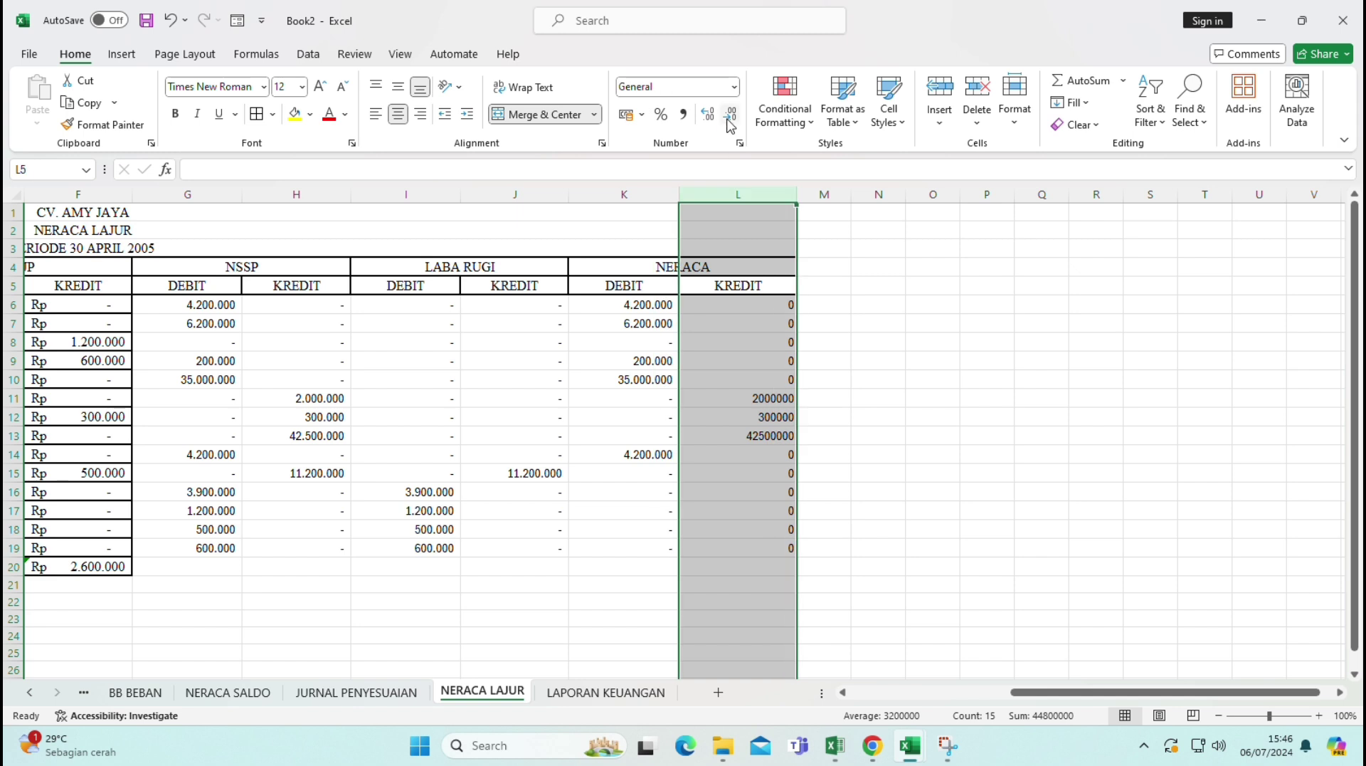
left_click(734, 86)
left_click(671, 566)
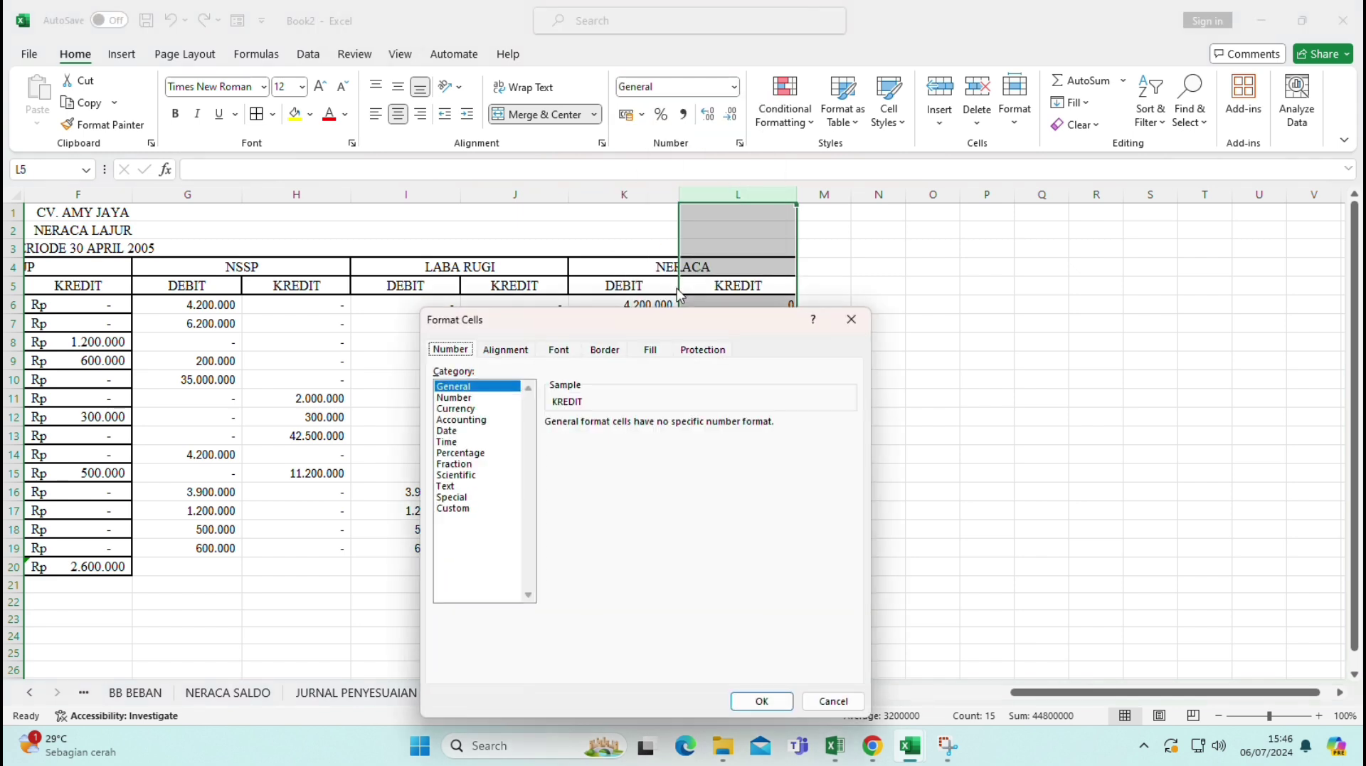
left_click(486, 420)
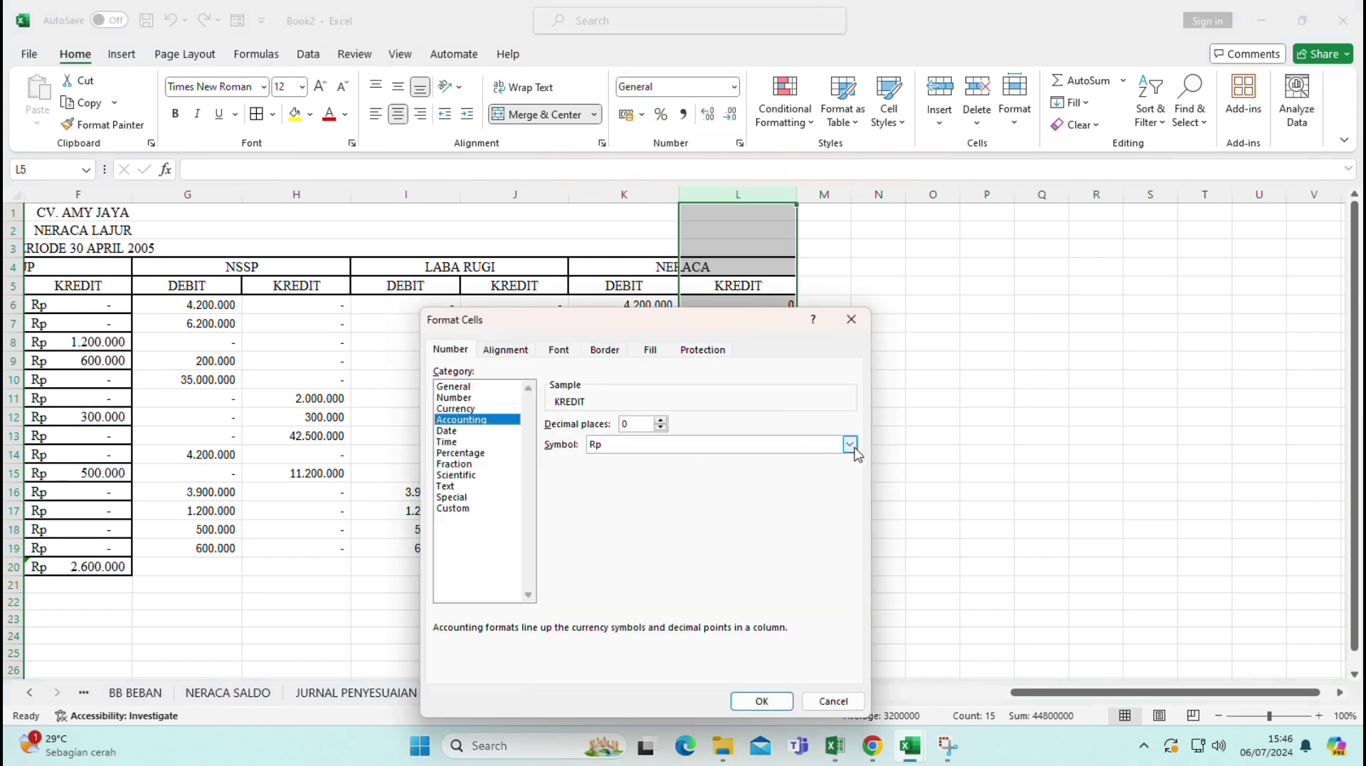
left_click(849, 444)
left_click(726, 463)
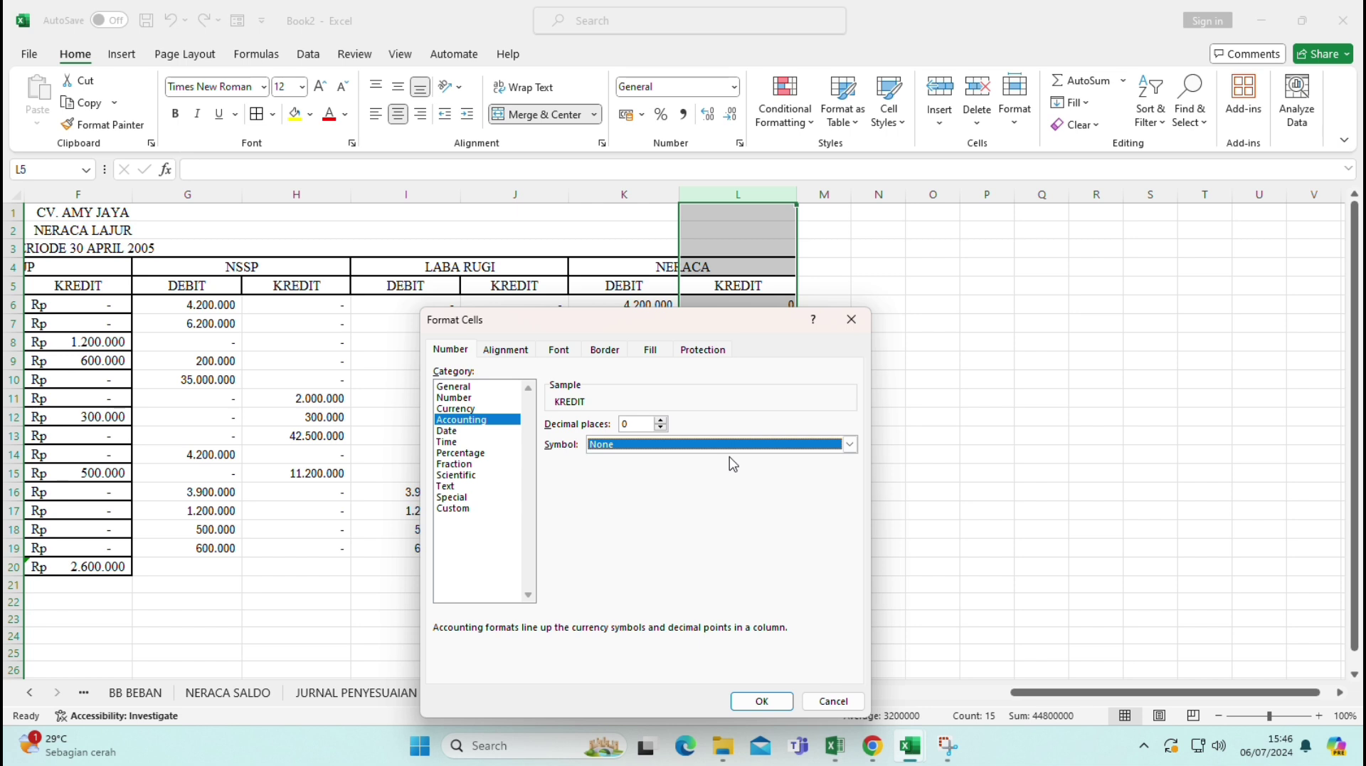
key("Return")
left_click(898, 528)
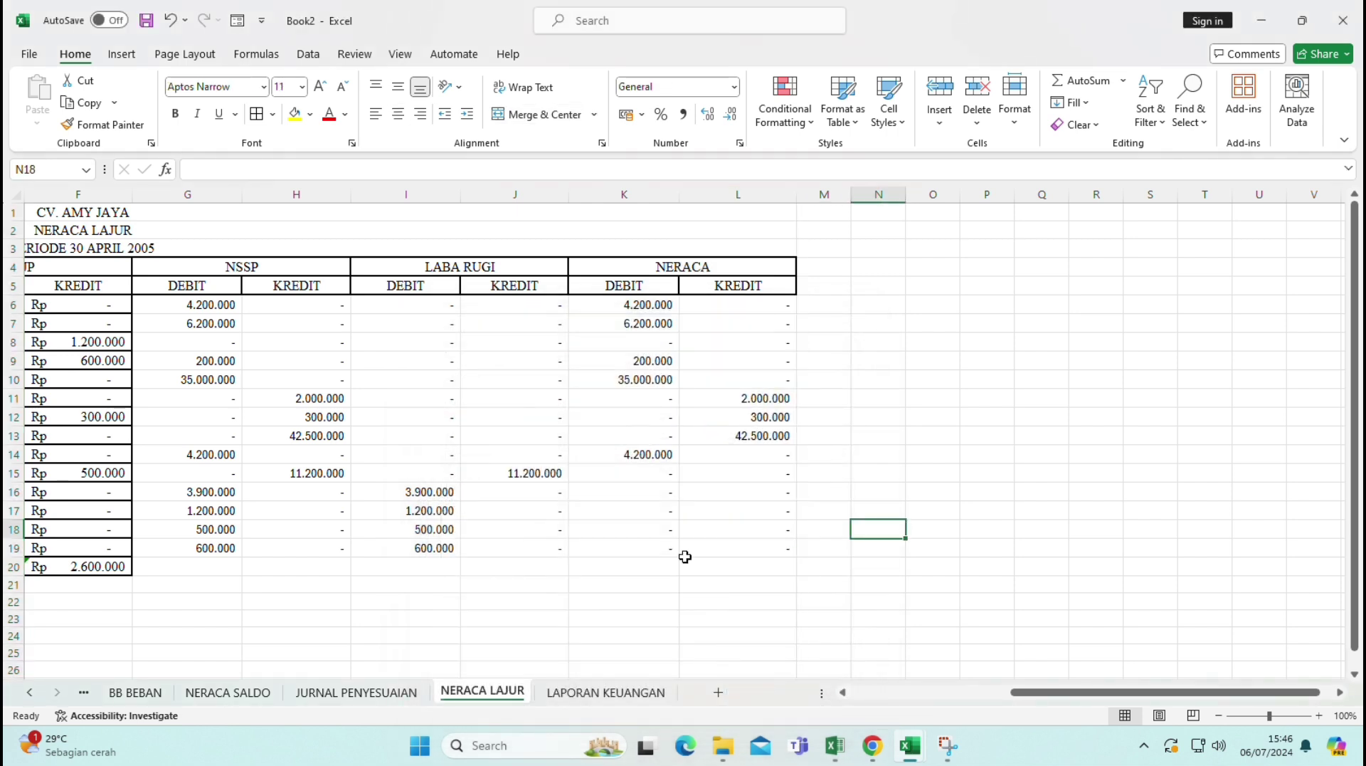
- Total the NSSP debit column in G20 with a SUM formula over G6:G19
left_click(153, 573)
type("=SUM")
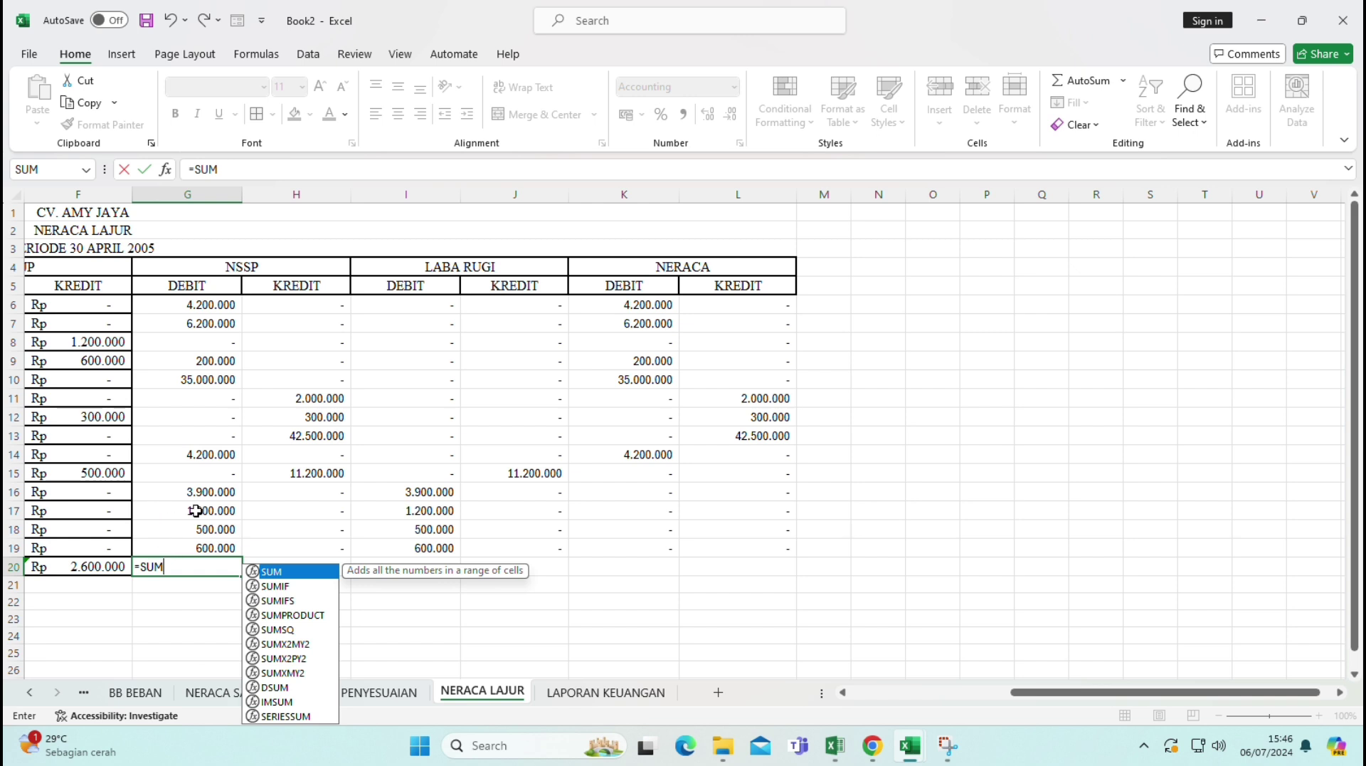
double_click(281, 573)
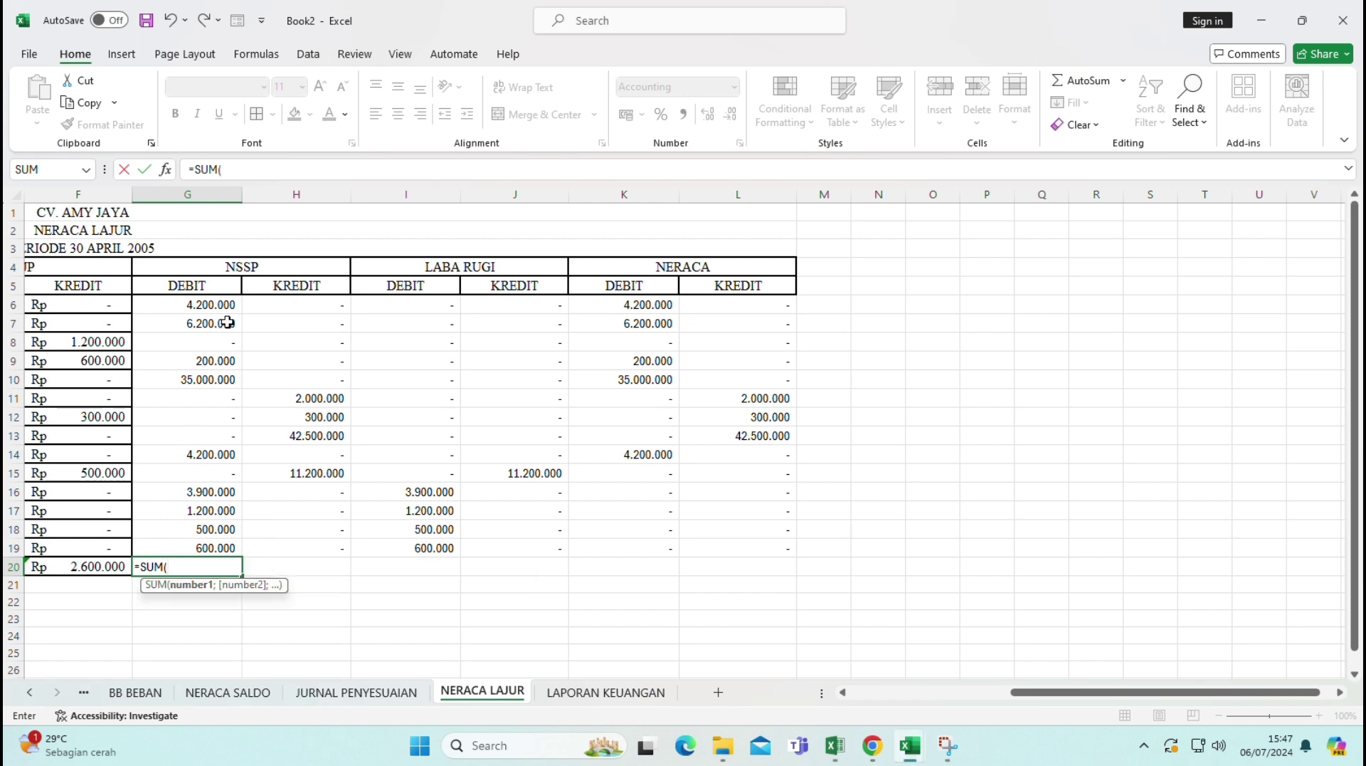
left_click_drag(228, 304, 196, 552)
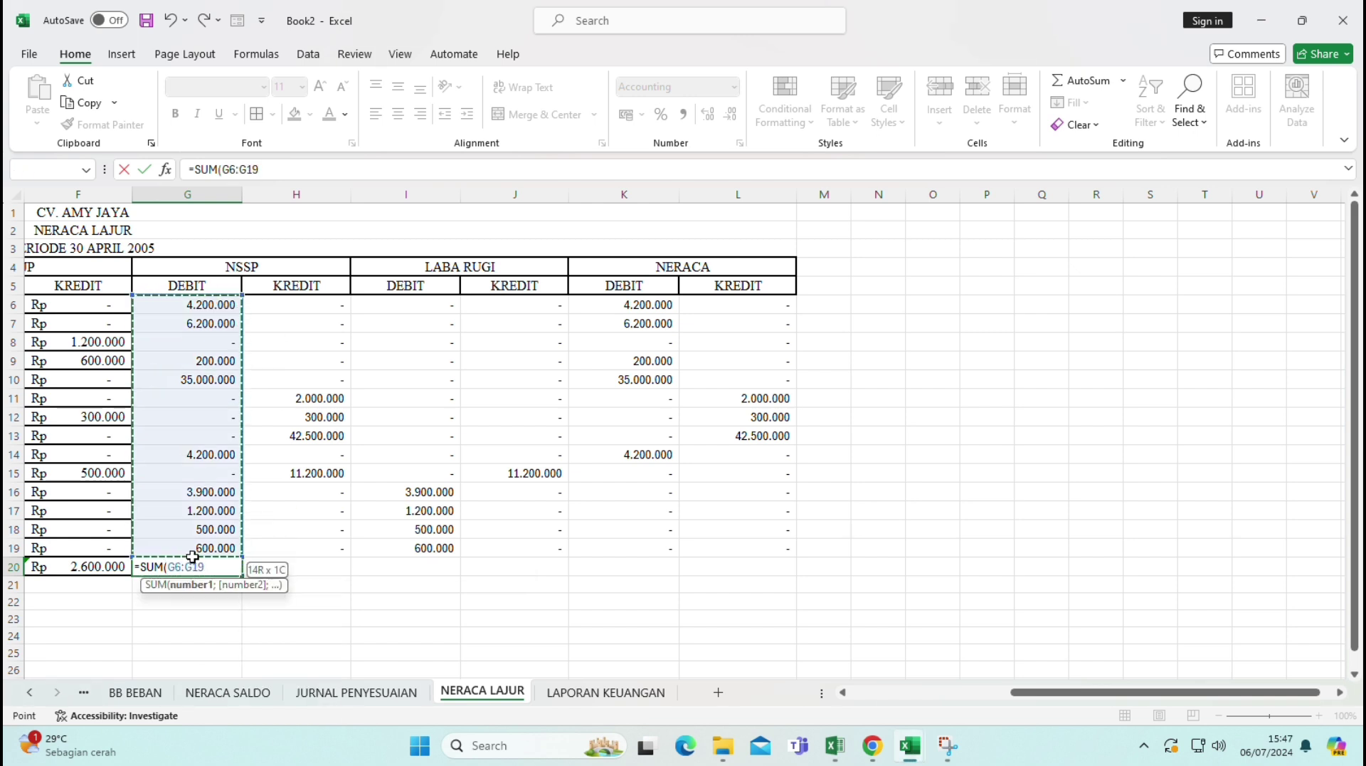
key("Return")
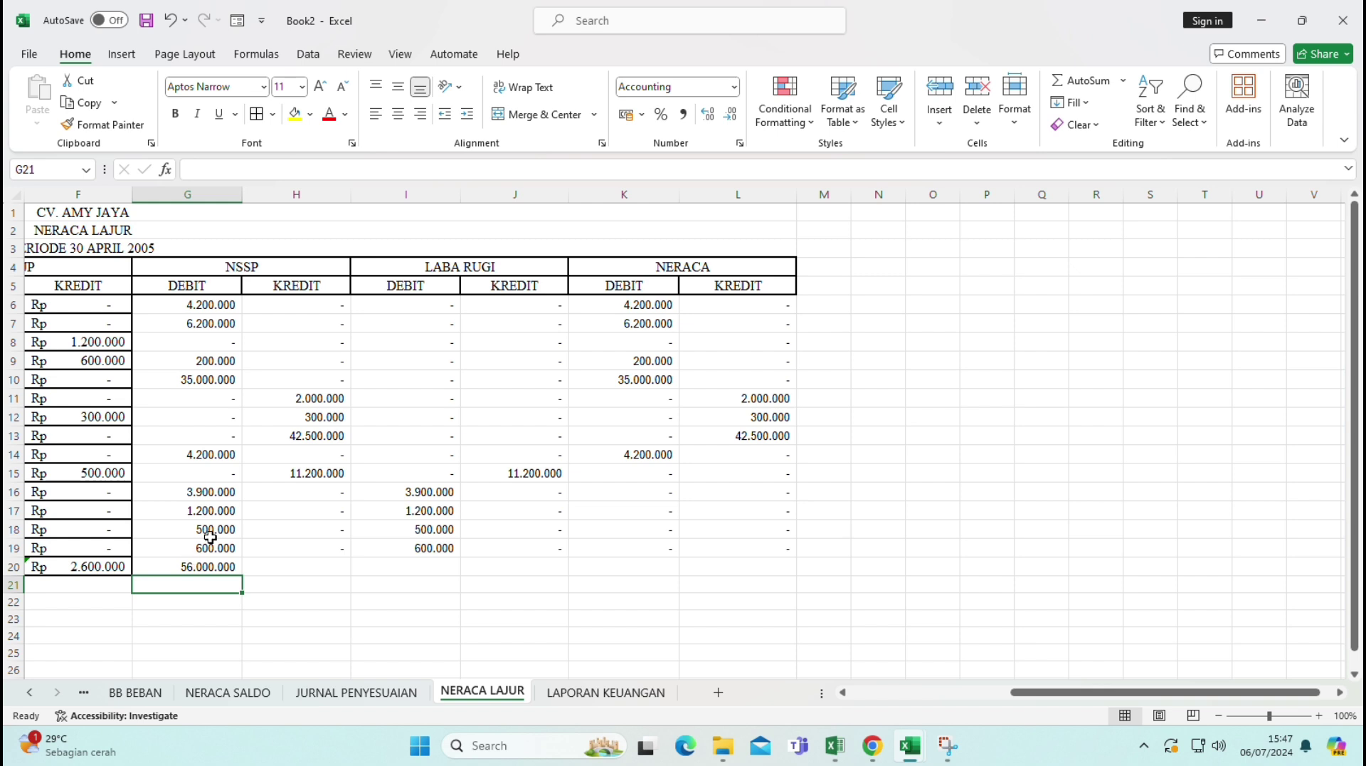
- Fill the G20 total formula across row 20 through L20
left_click(325, 566)
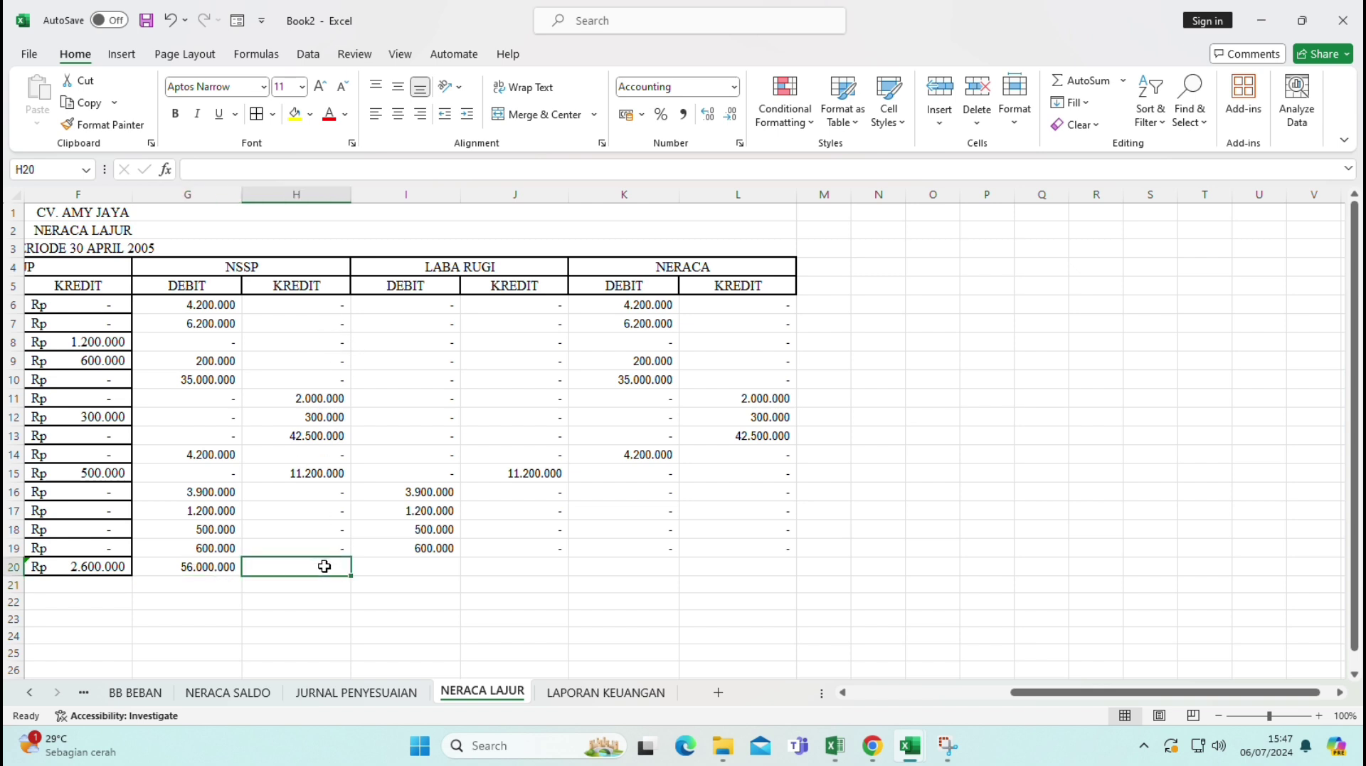
left_click(235, 567)
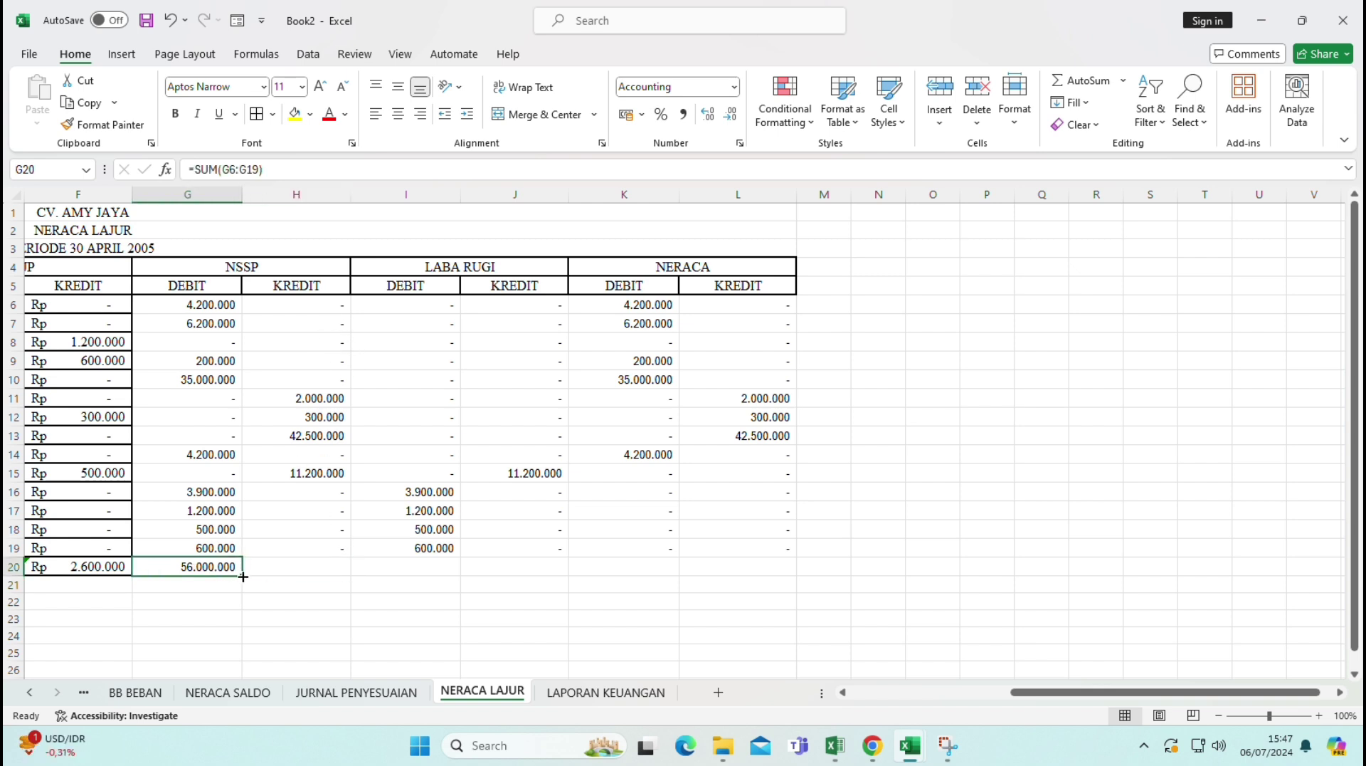
left_click_drag(242, 577, 770, 568)
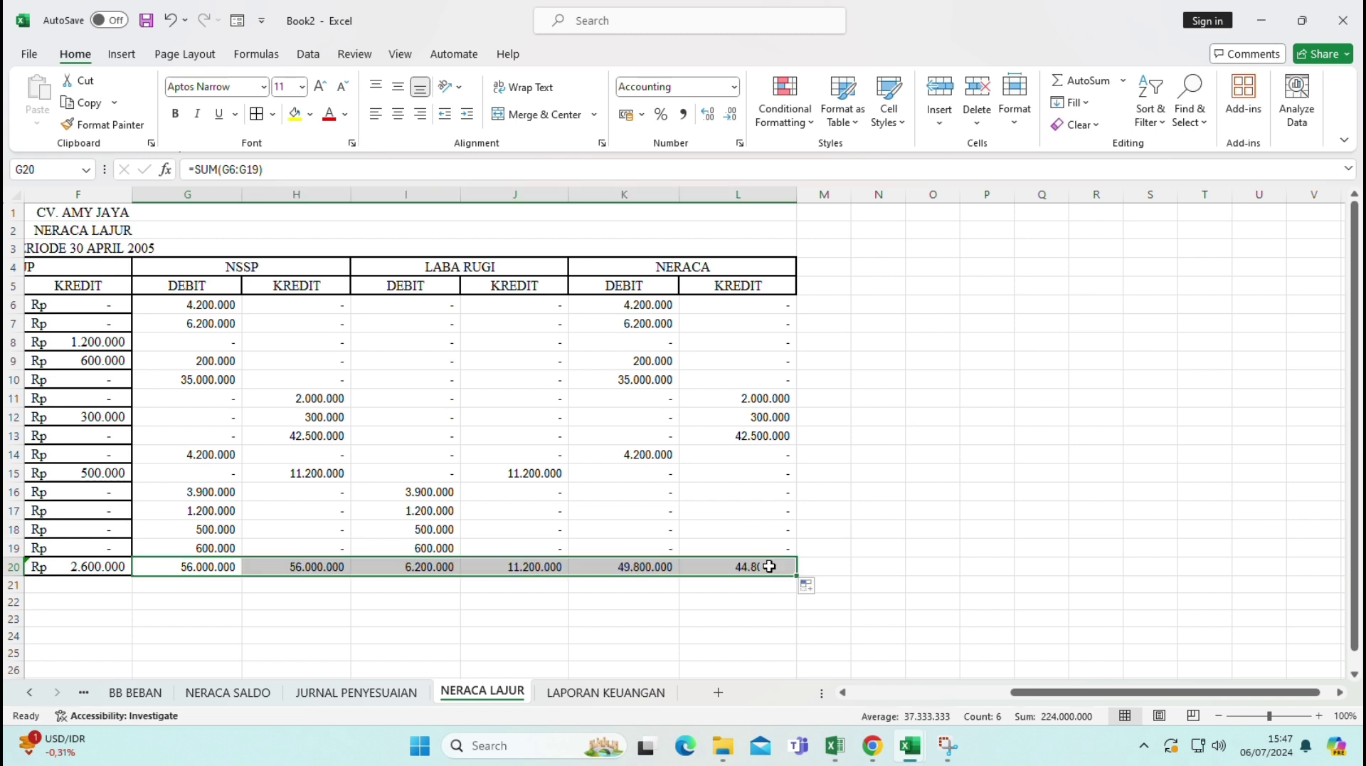
left_click(847, 510)
- Calculate the profit in I21, below the LABA RUGI debit total, with the formula =J20-I20
left_click(368, 584)
type("=")
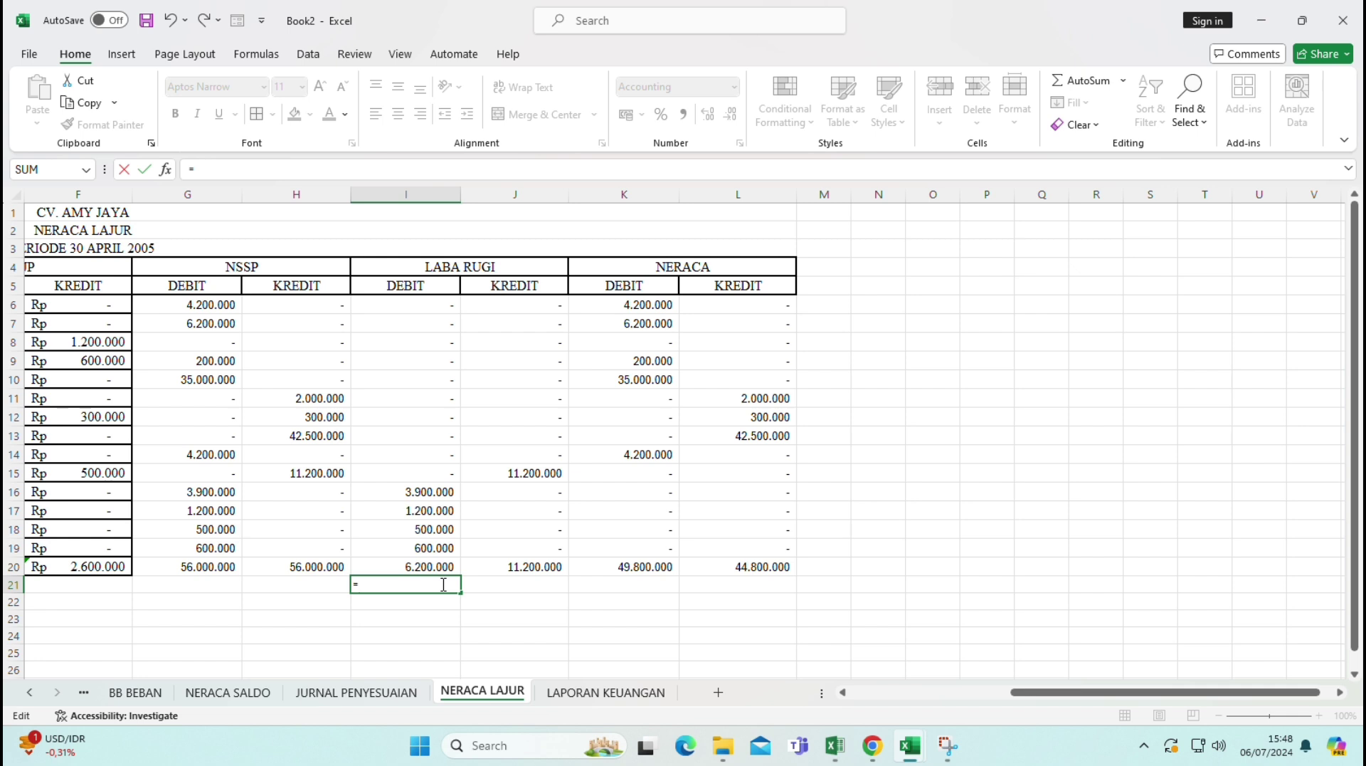
left_click(500, 572)
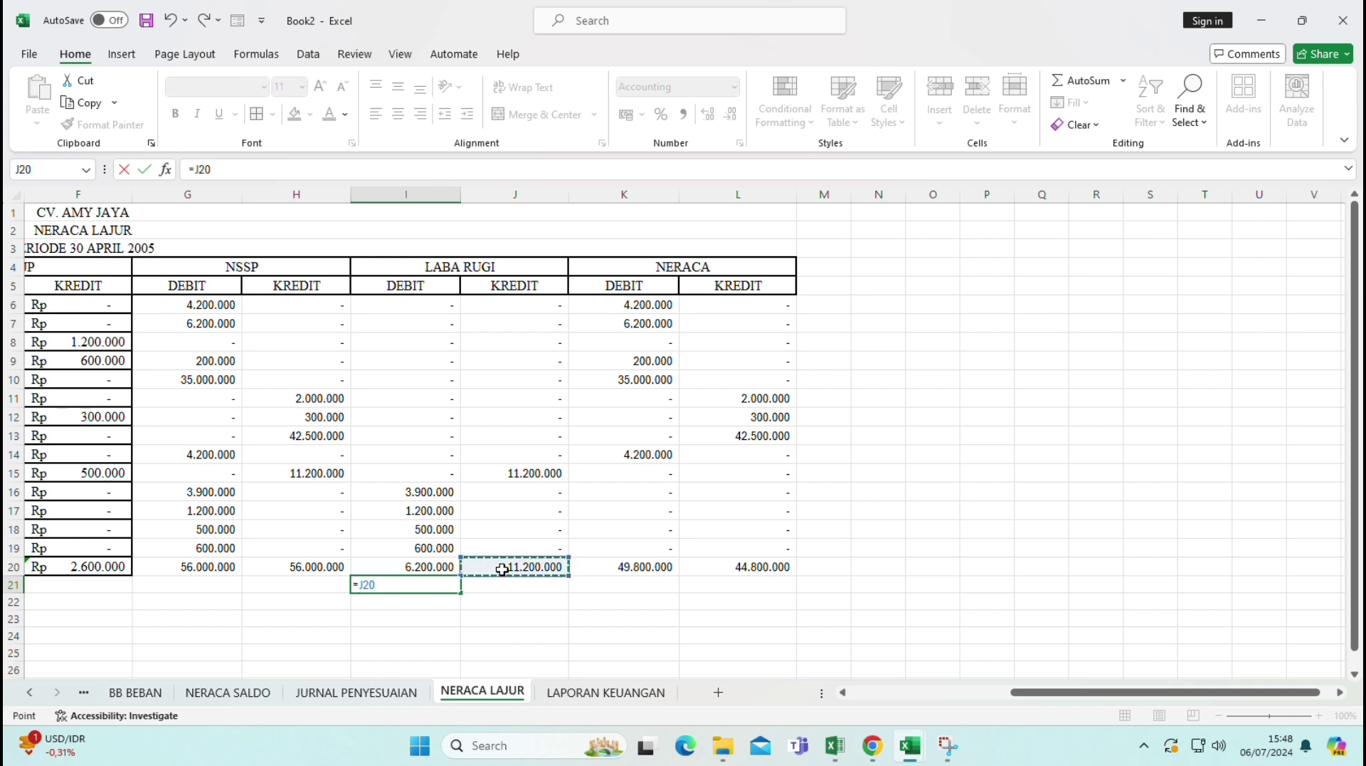
type("-")
left_click(445, 568)
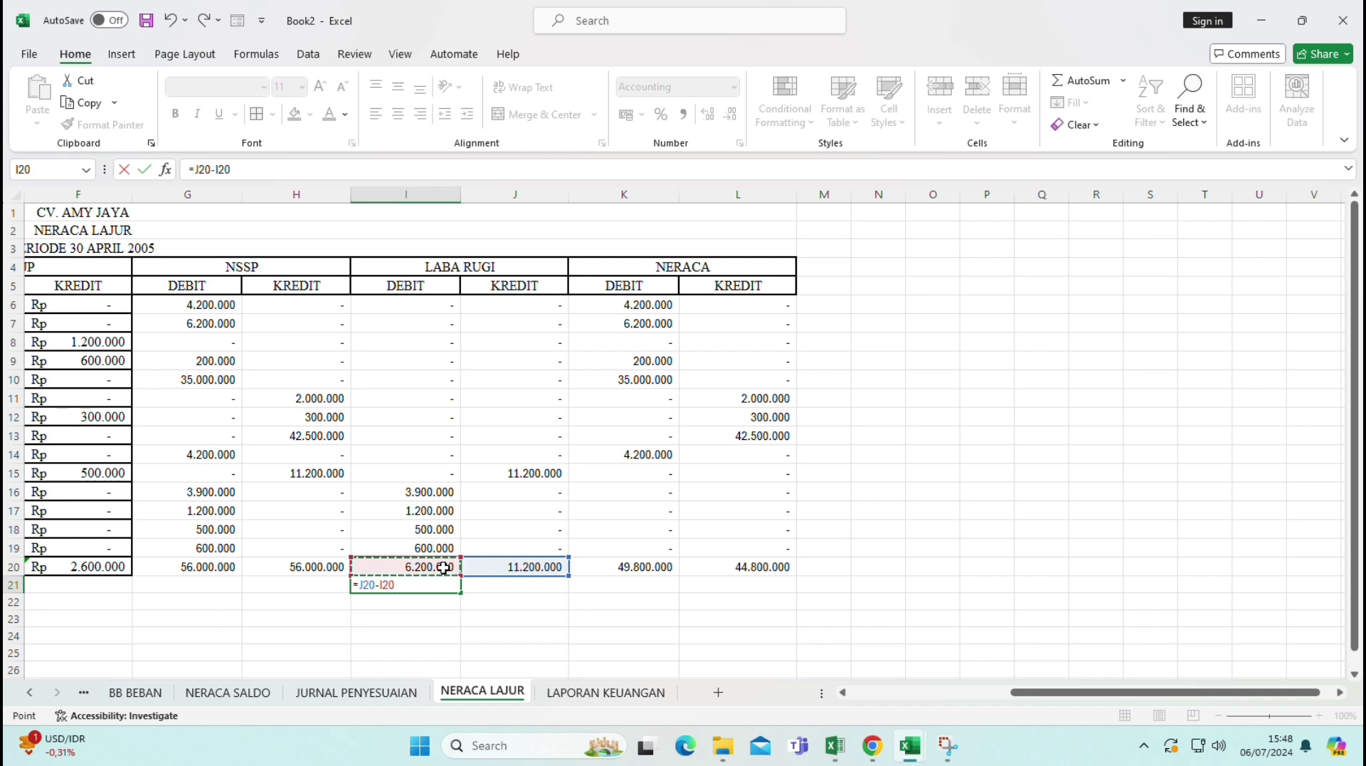
key("Return")
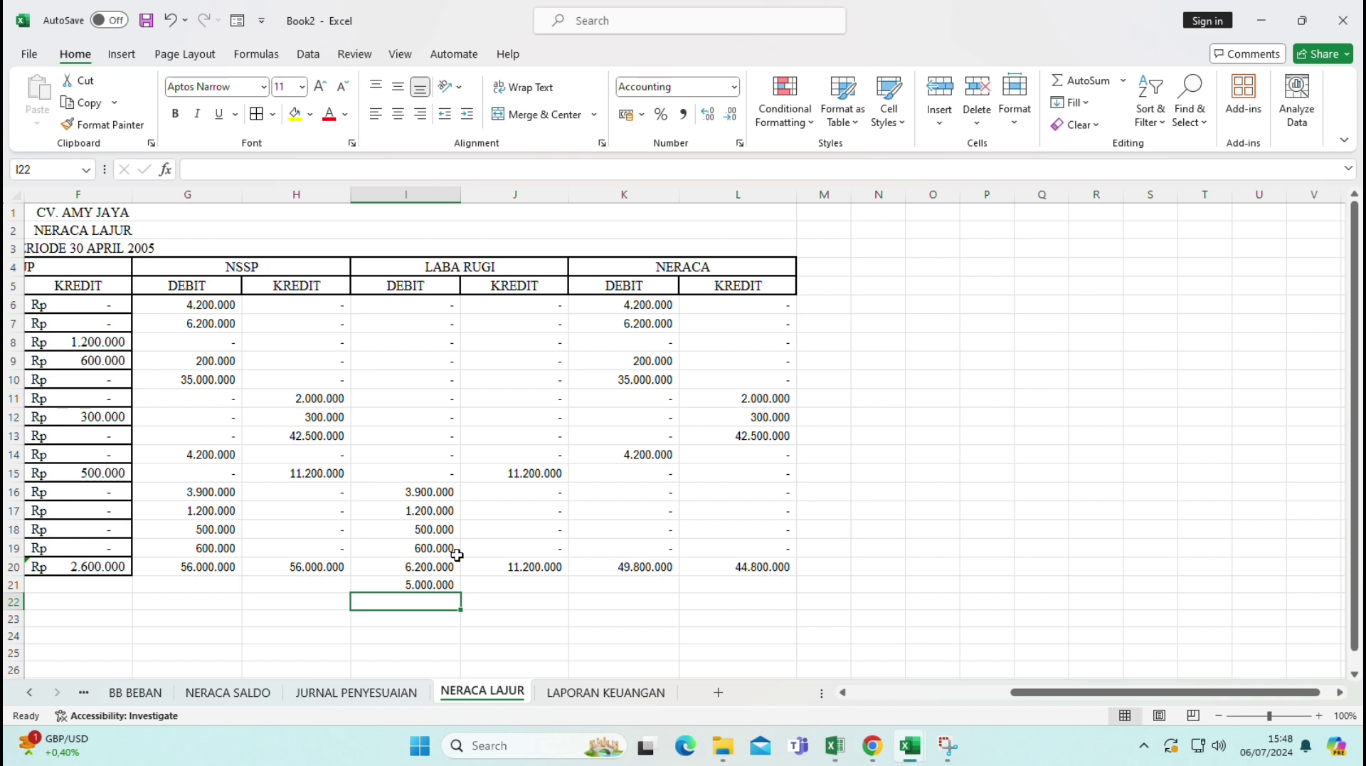
- Add the LABA RUGI debit total and the profit in I22 with a SUM formula over I20:I21
type("=SUM")
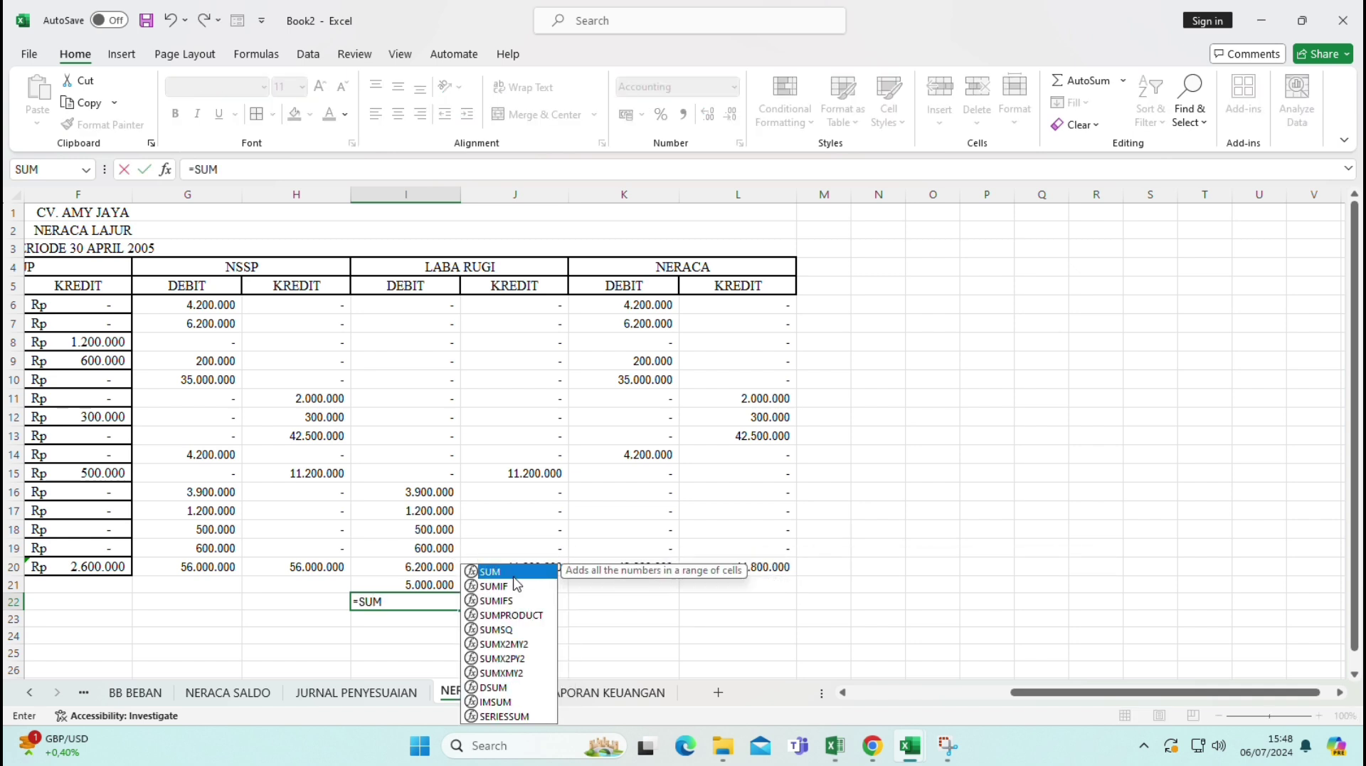
type("(")
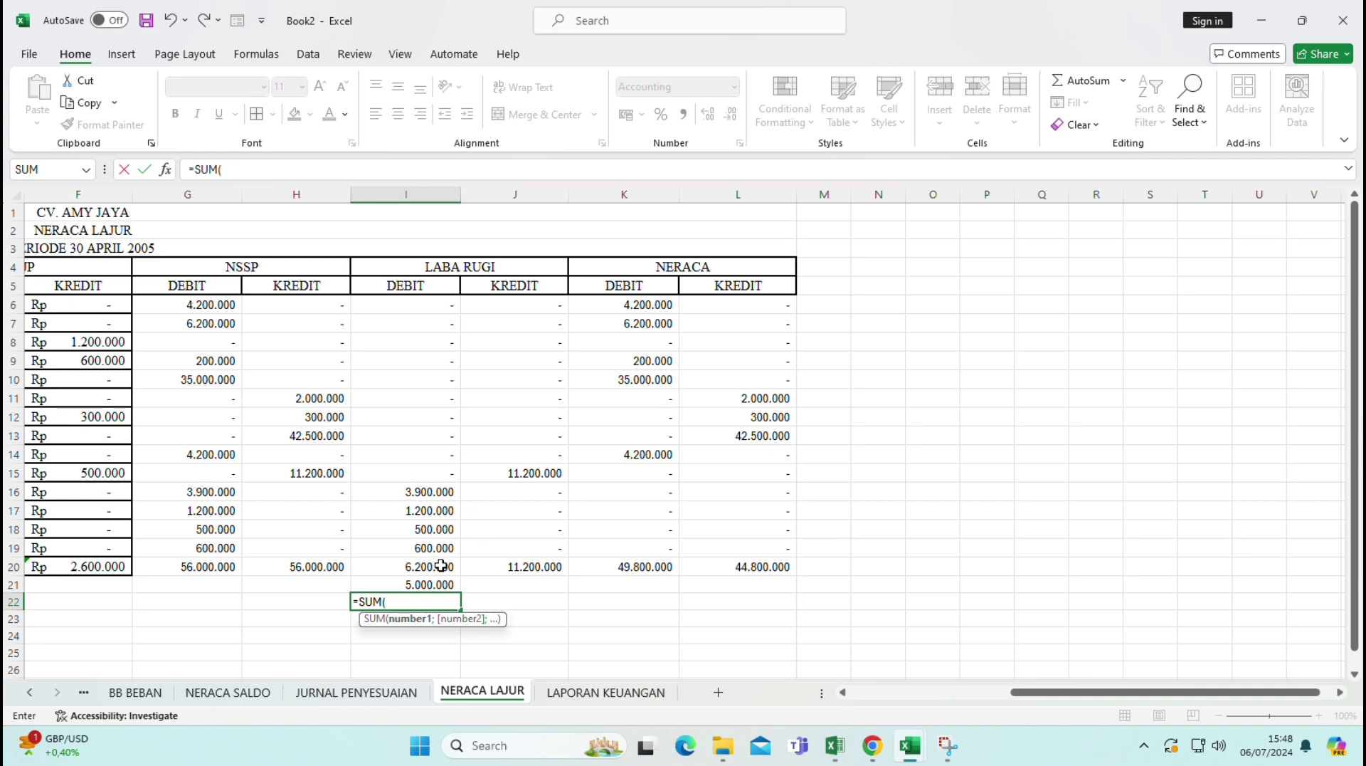
left_click_drag(441, 566, 441, 585)
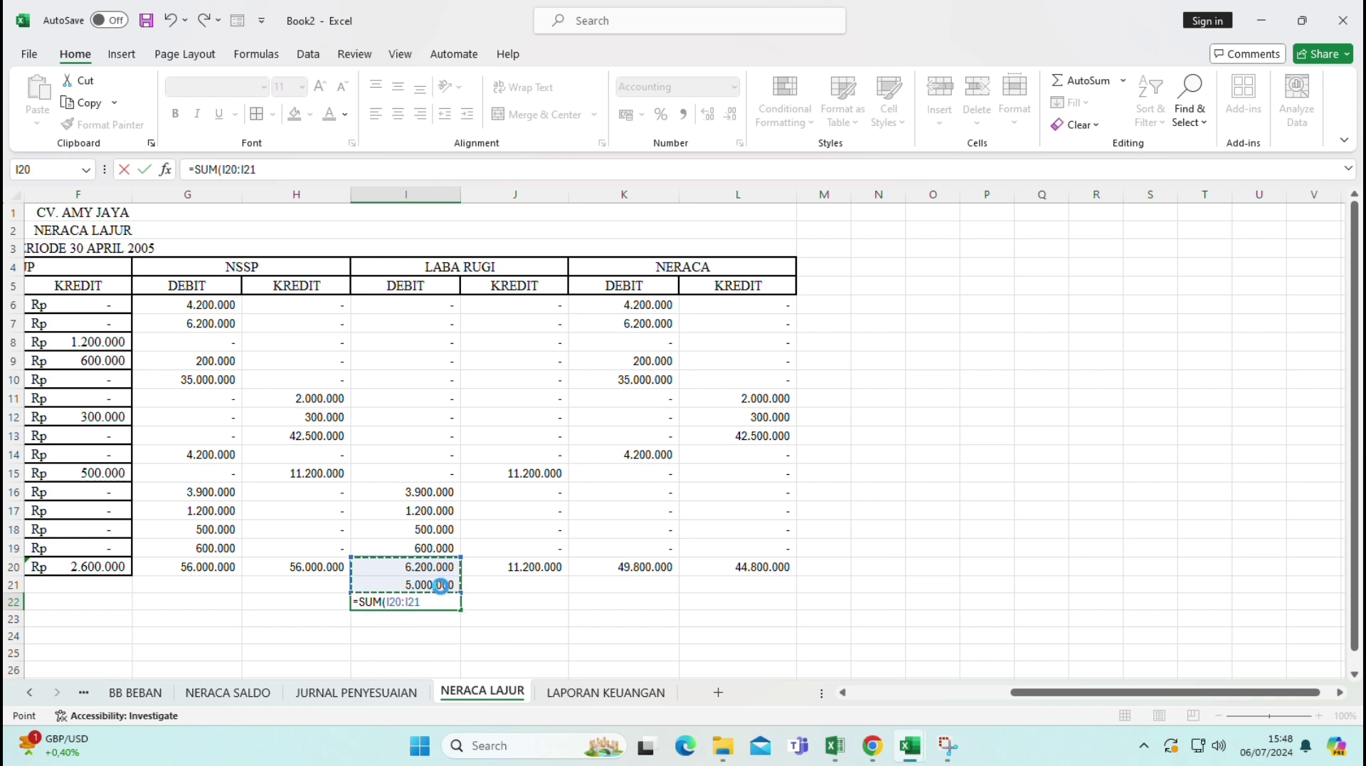
key("Return")
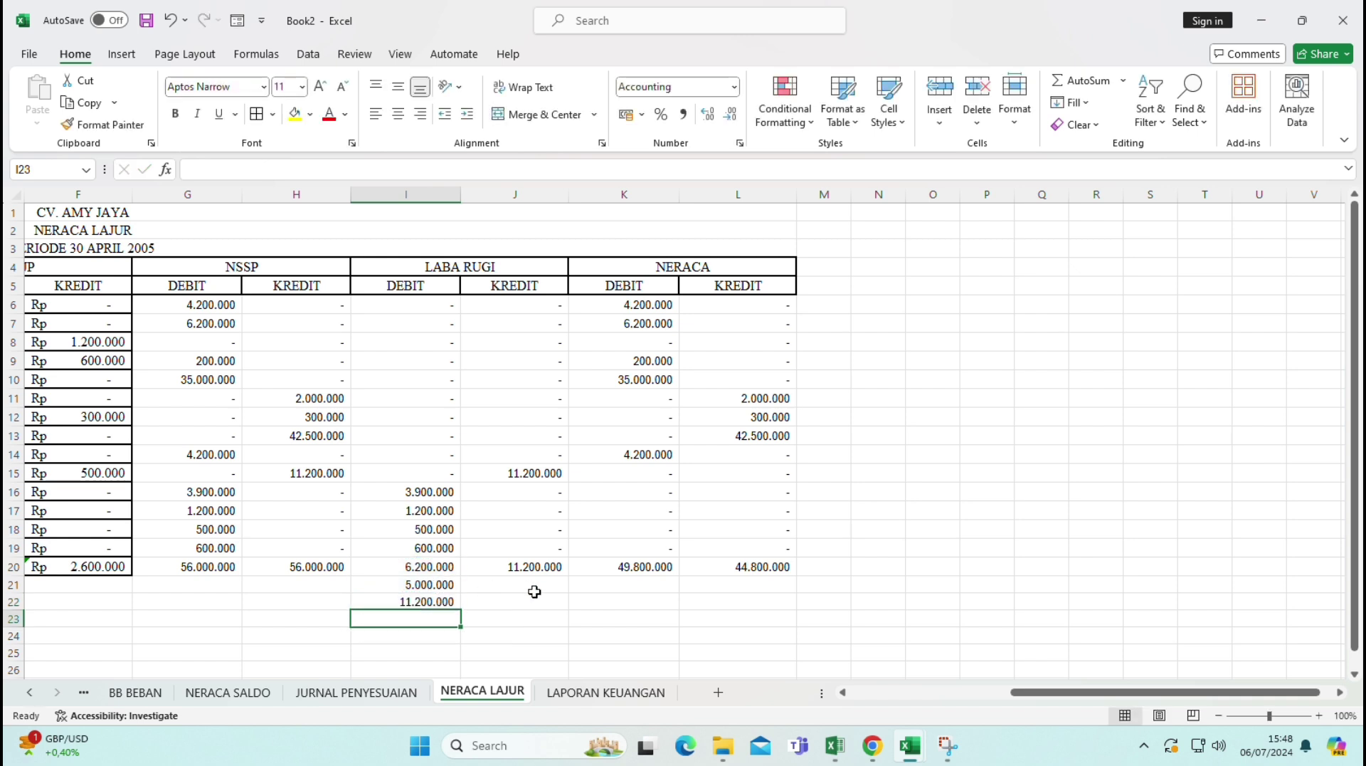
- Carry the LABA RUGI credit total down to J22 with the formula =J20
left_click(506, 605)
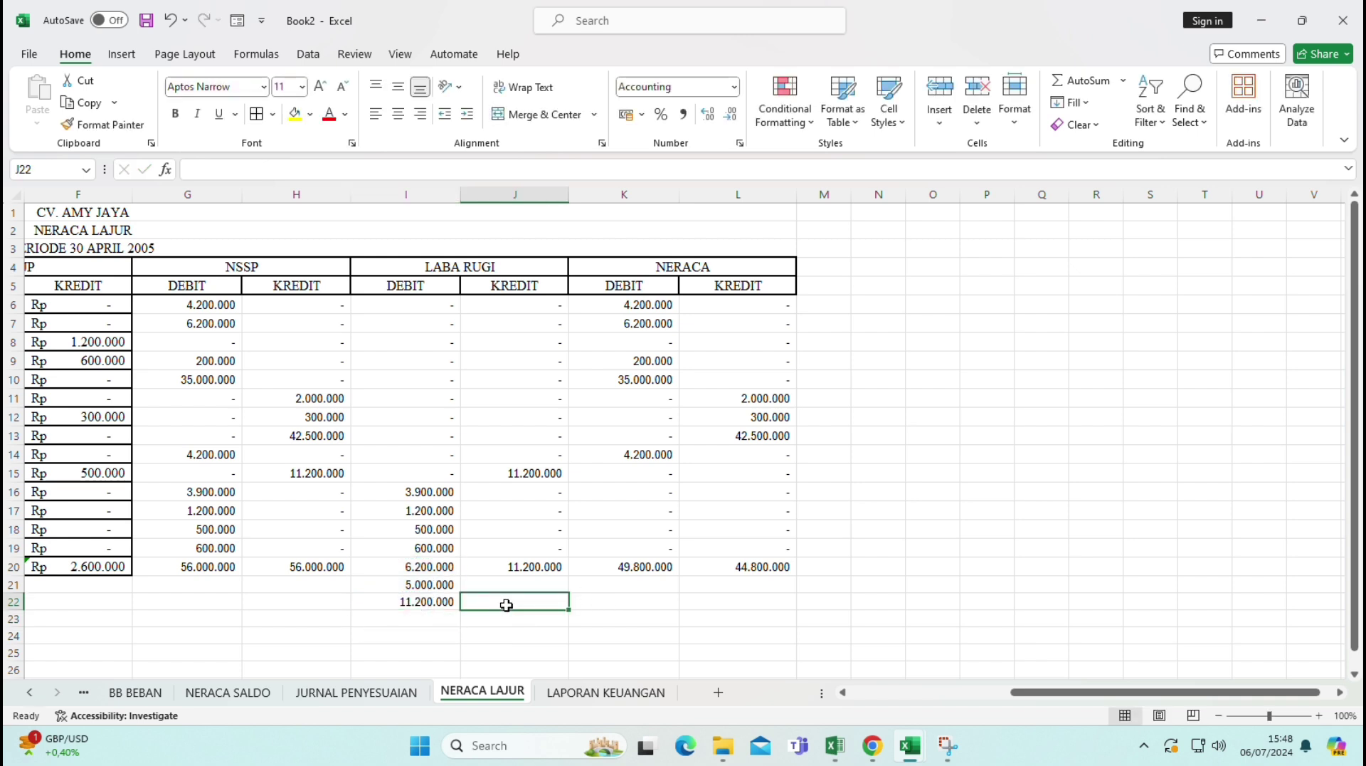
type("=")
left_click(523, 569)
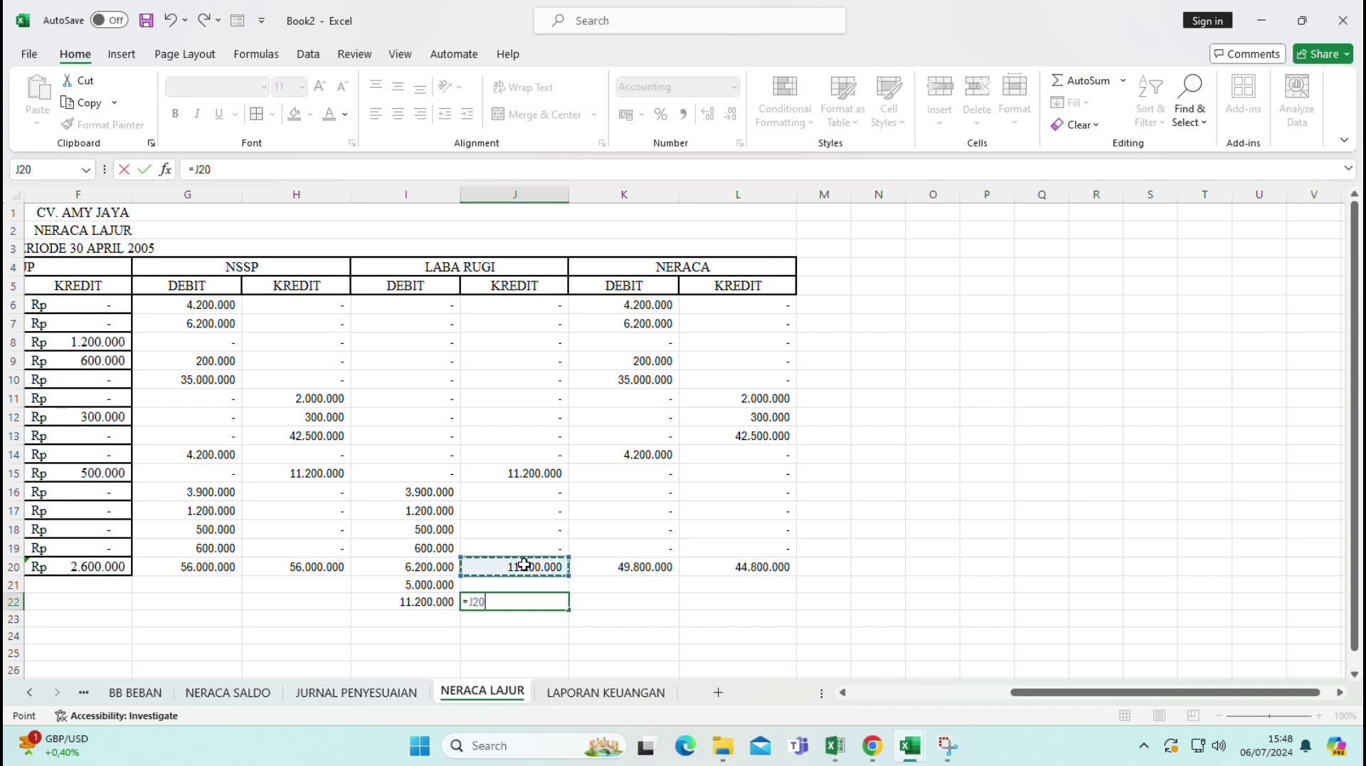
key("Return")
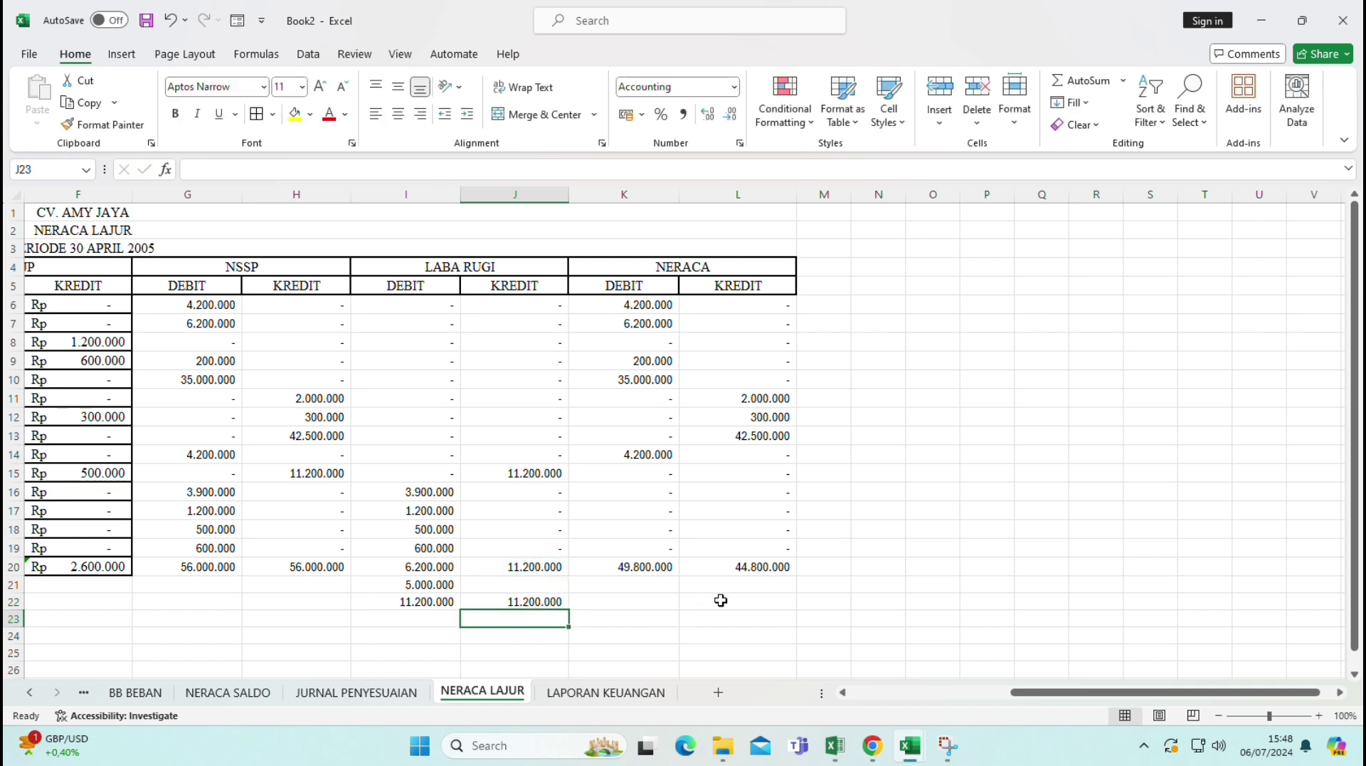
- Carry the NERACA debit total down to K22 with the formula =K20
left_click(645, 609)
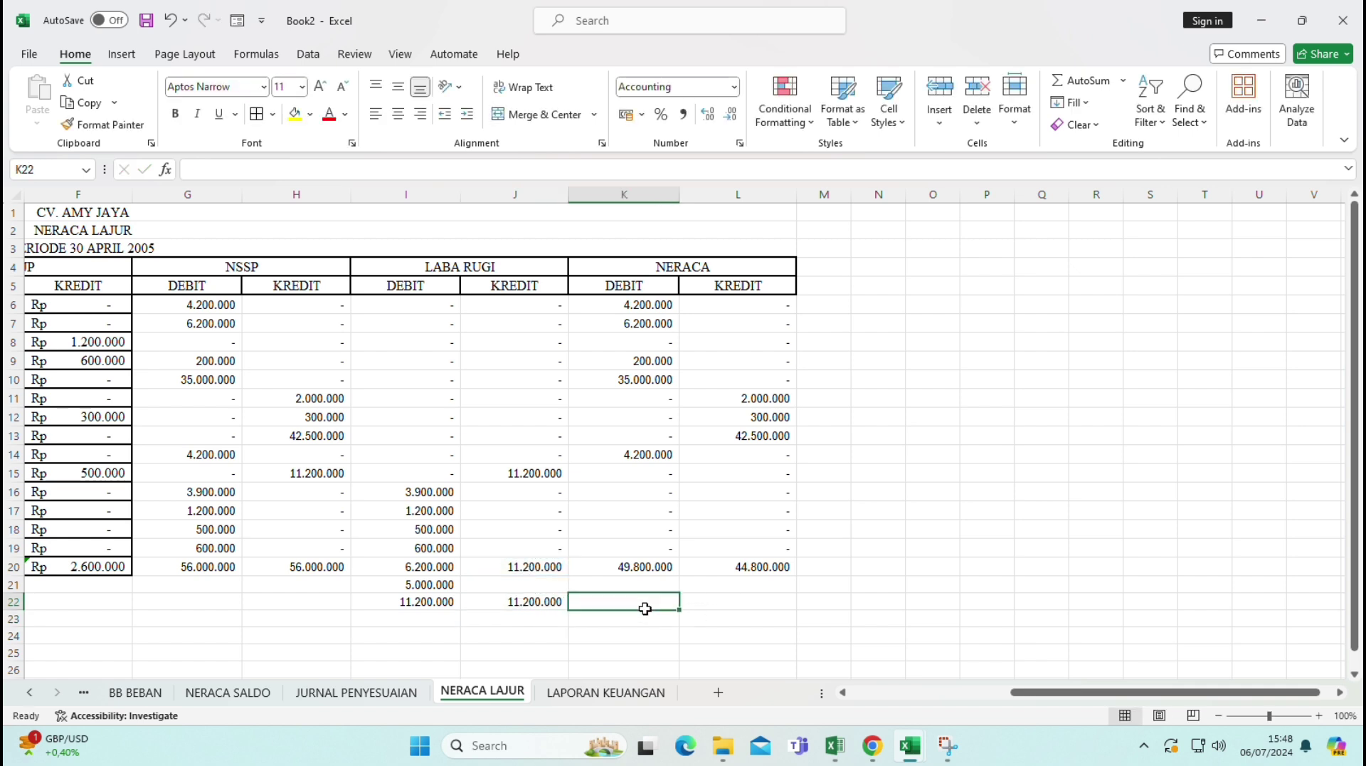
left_click(733, 601)
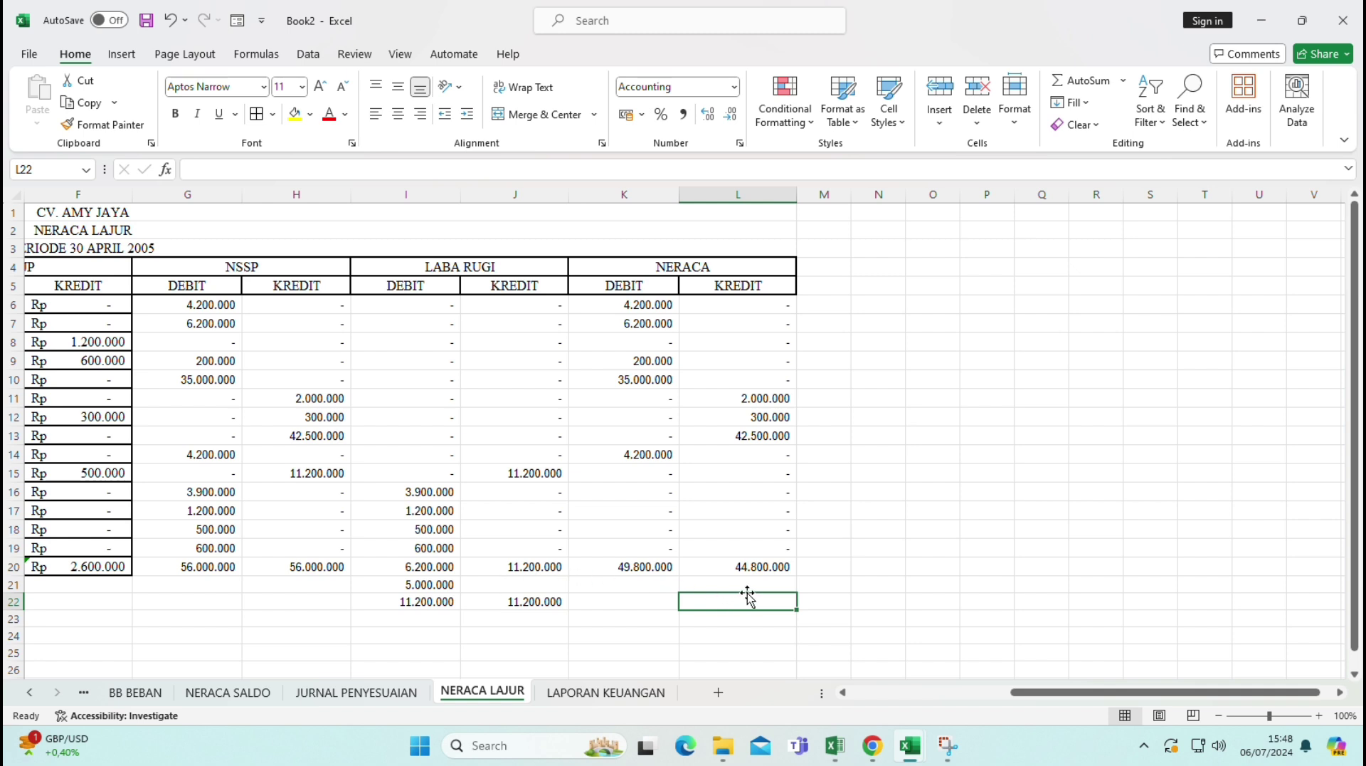
left_click(752, 580)
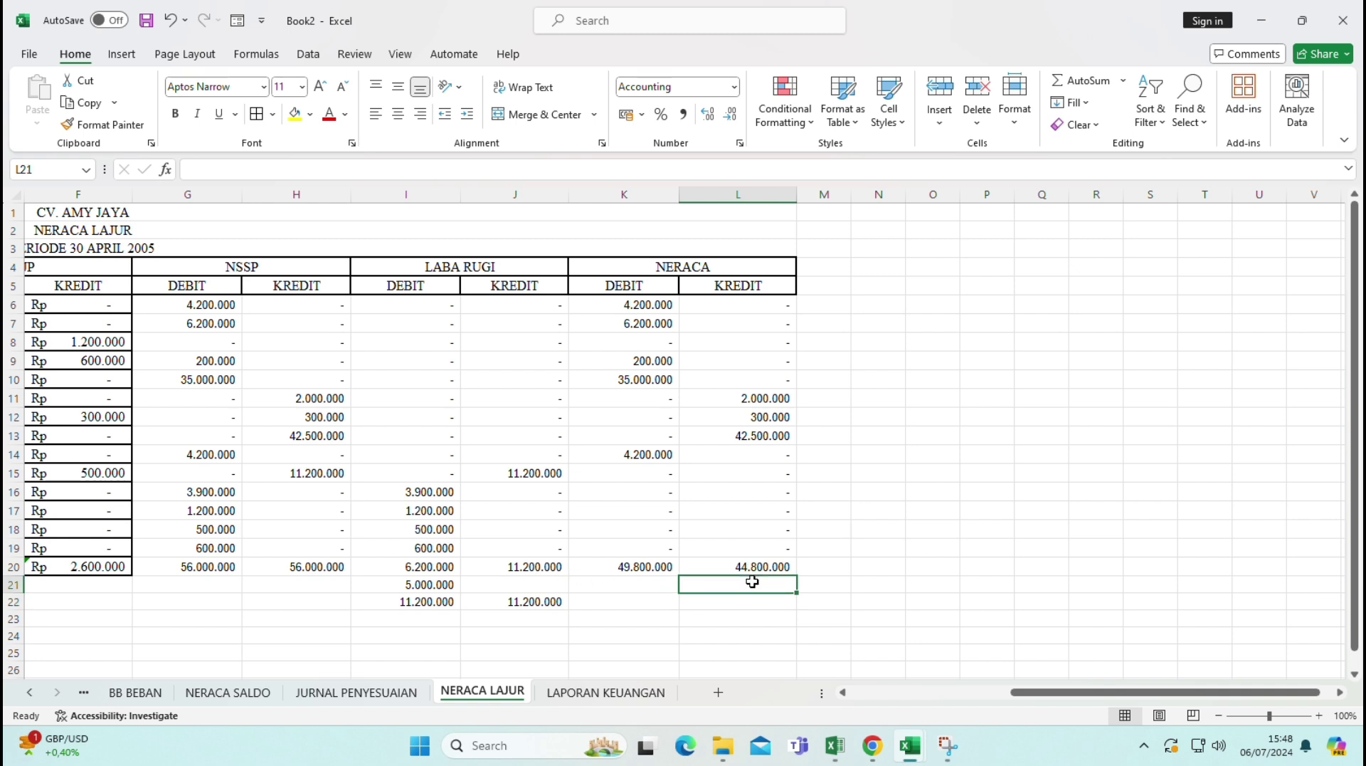
left_click(657, 587)
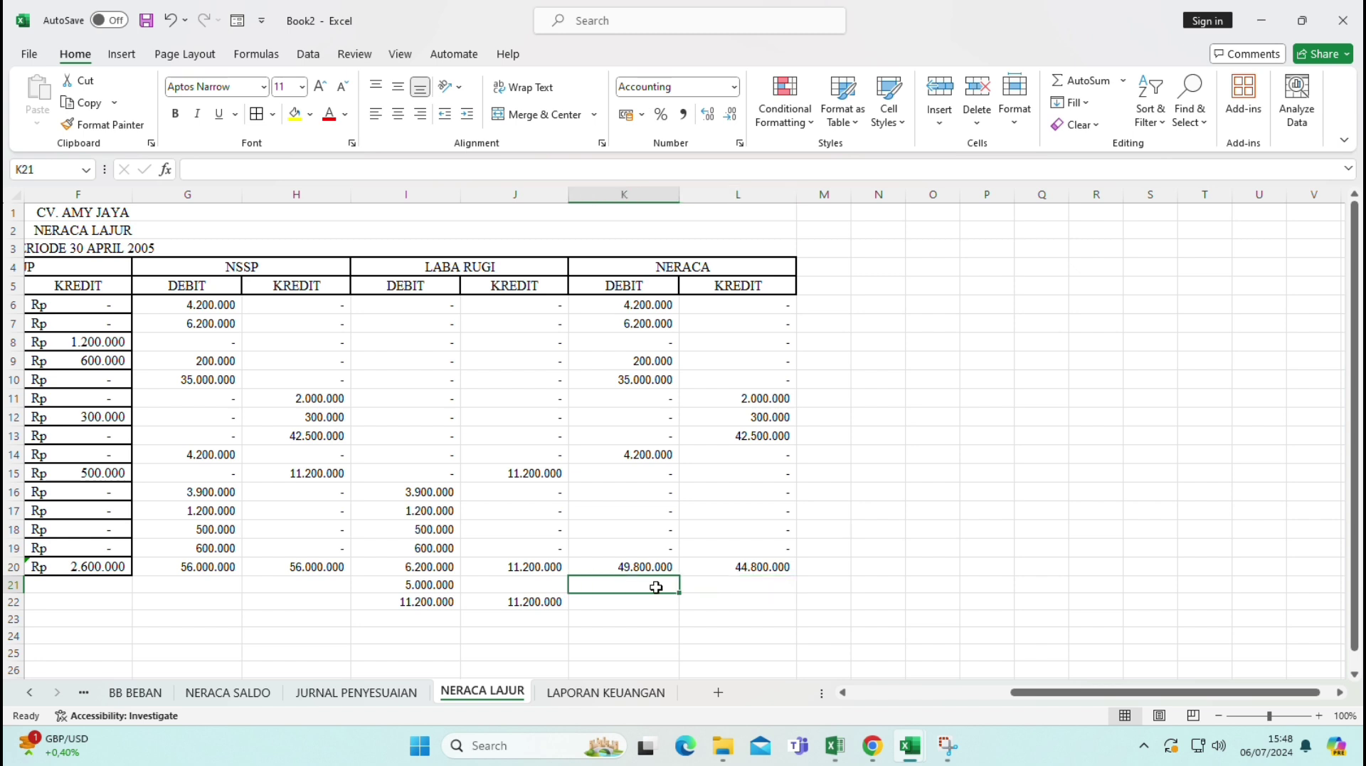
left_click(652, 603)
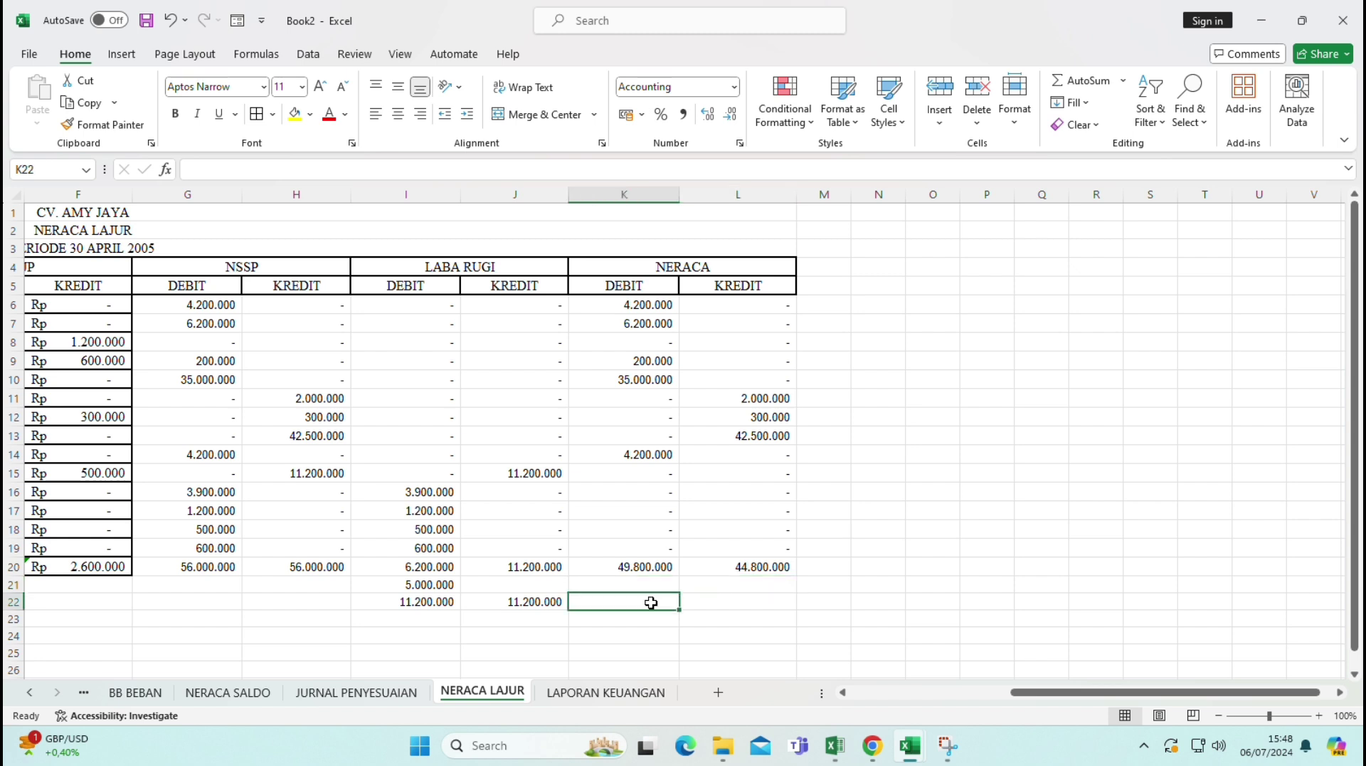
type("=")
left_click(641, 569)
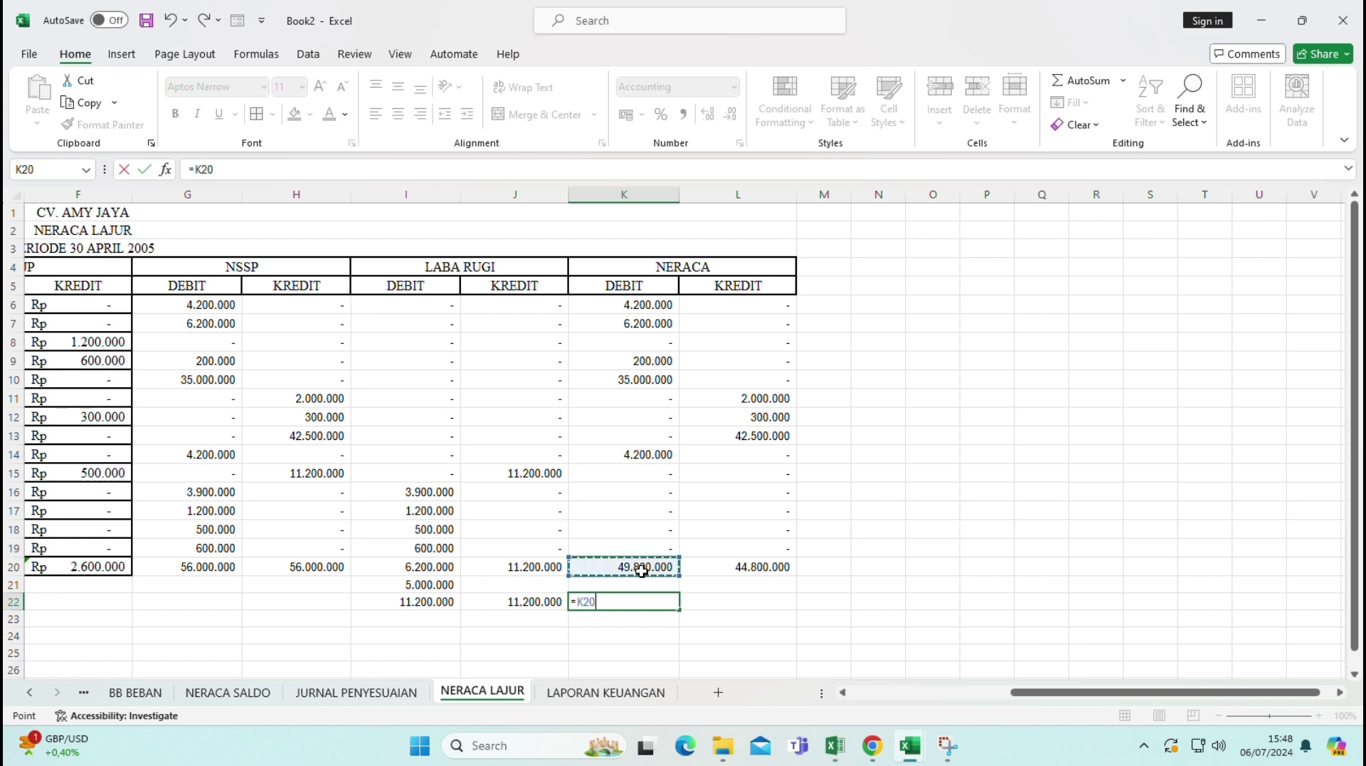
key("Return")
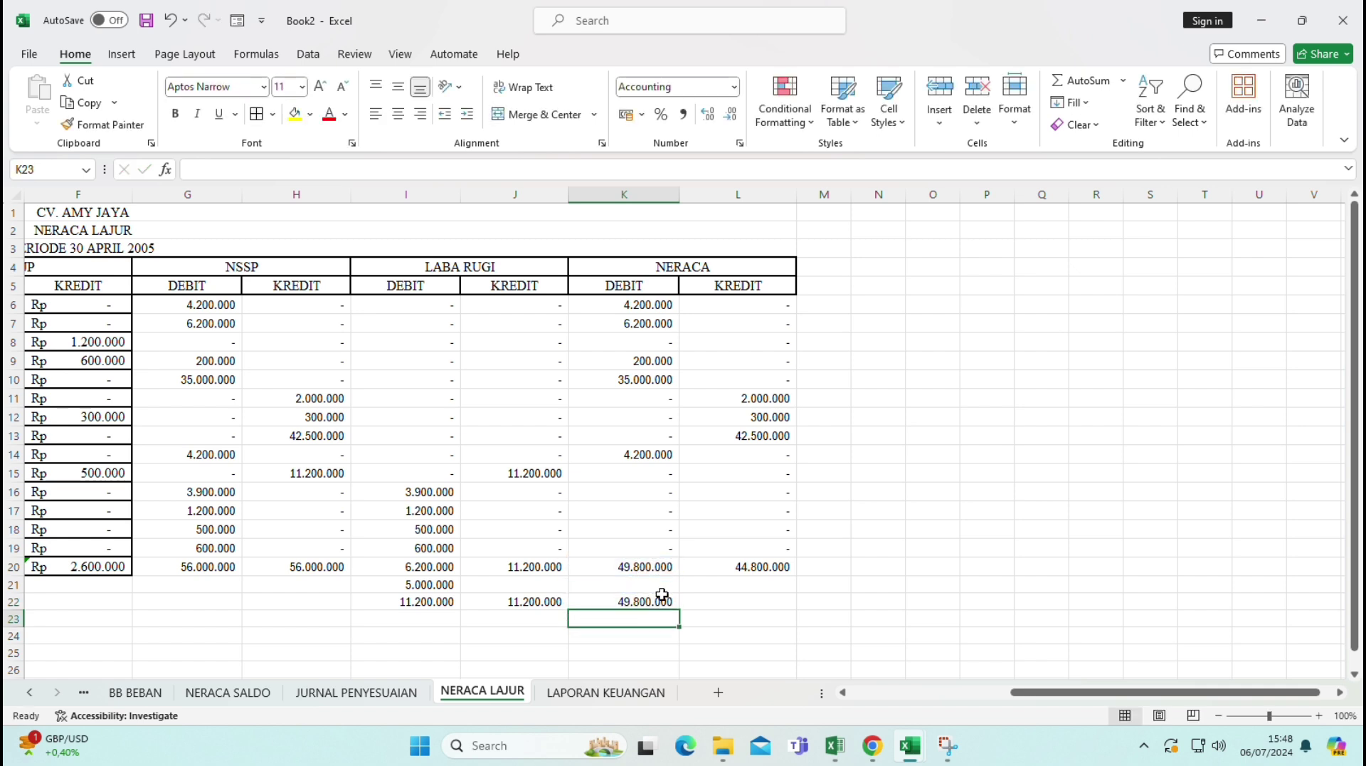
- Calculate the profit in L21, below the NERACA credit total, with the formula =K20-L20
key("Right")
key("Up")
type("=")
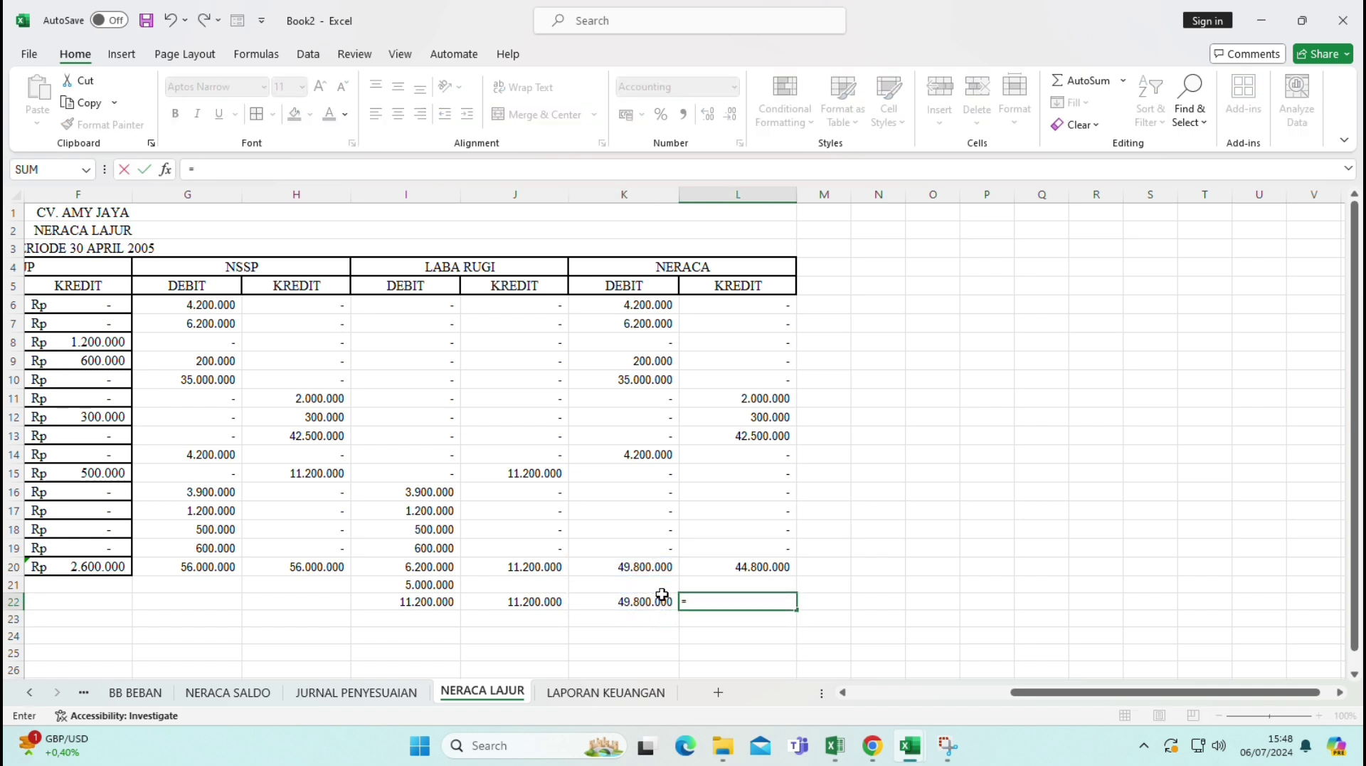
key("Escape")
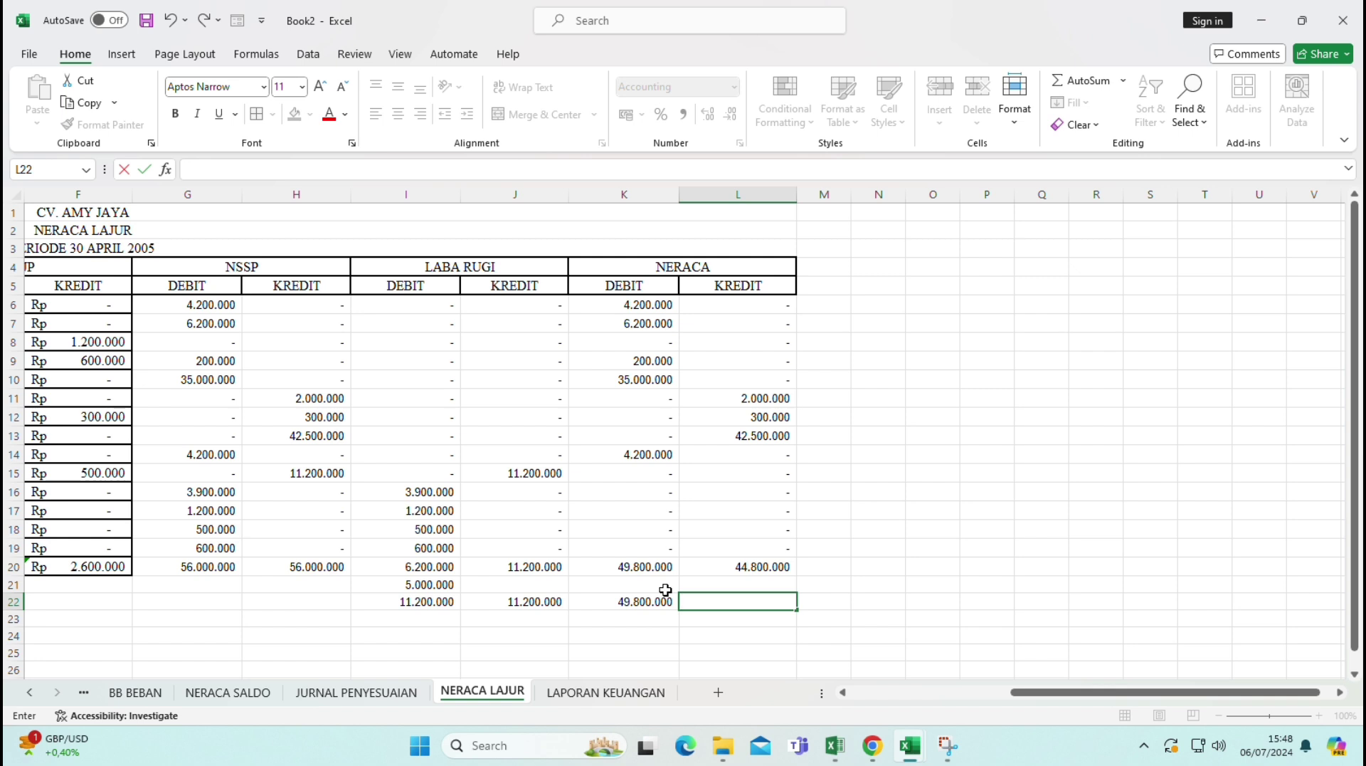
key("Up")
type("=")
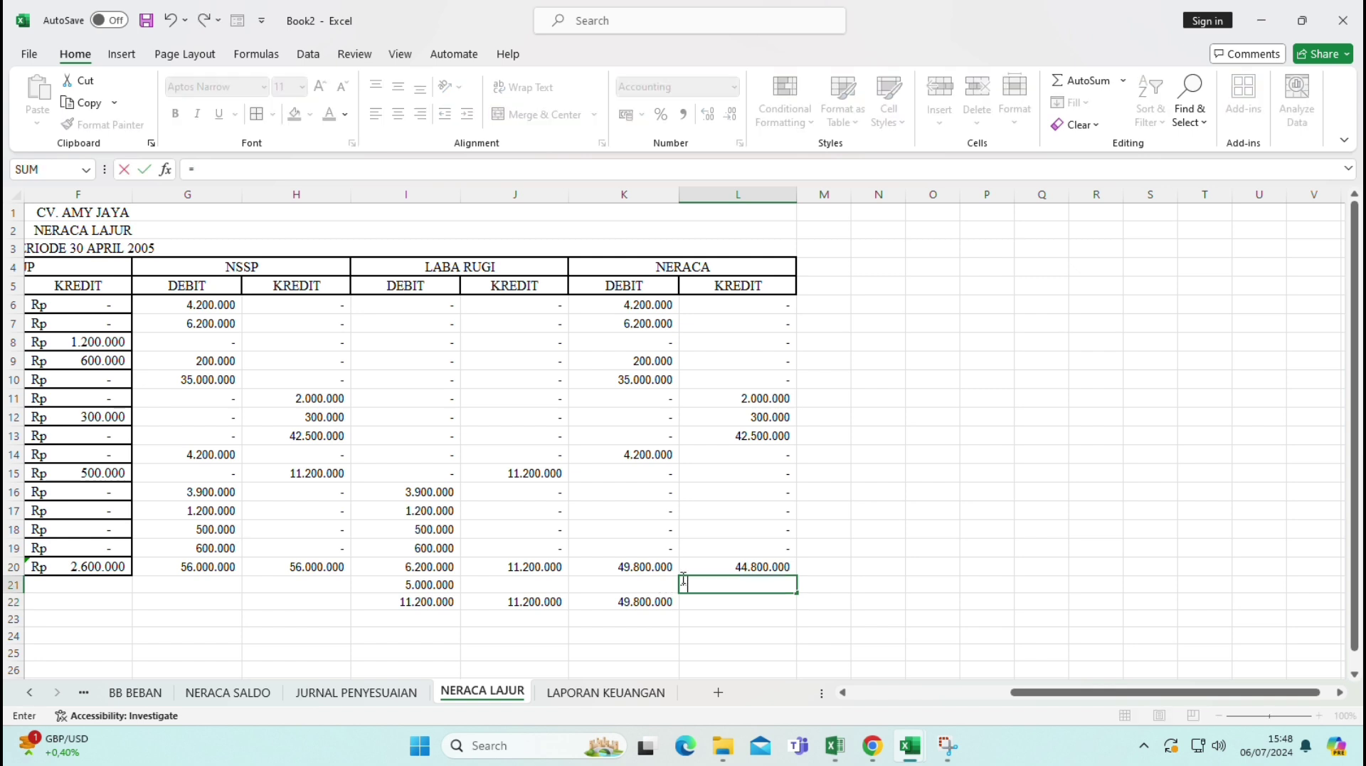
left_click(660, 567)
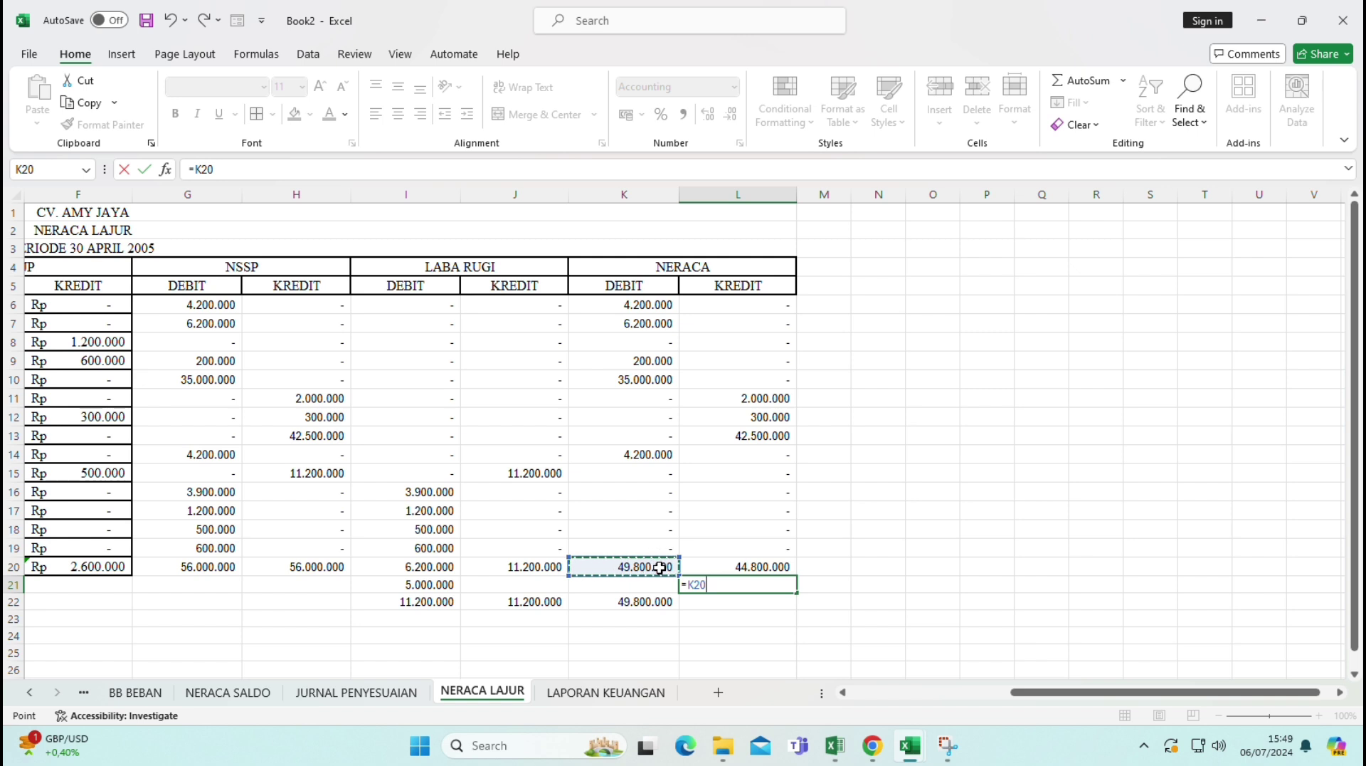
type("-")
left_click(719, 567)
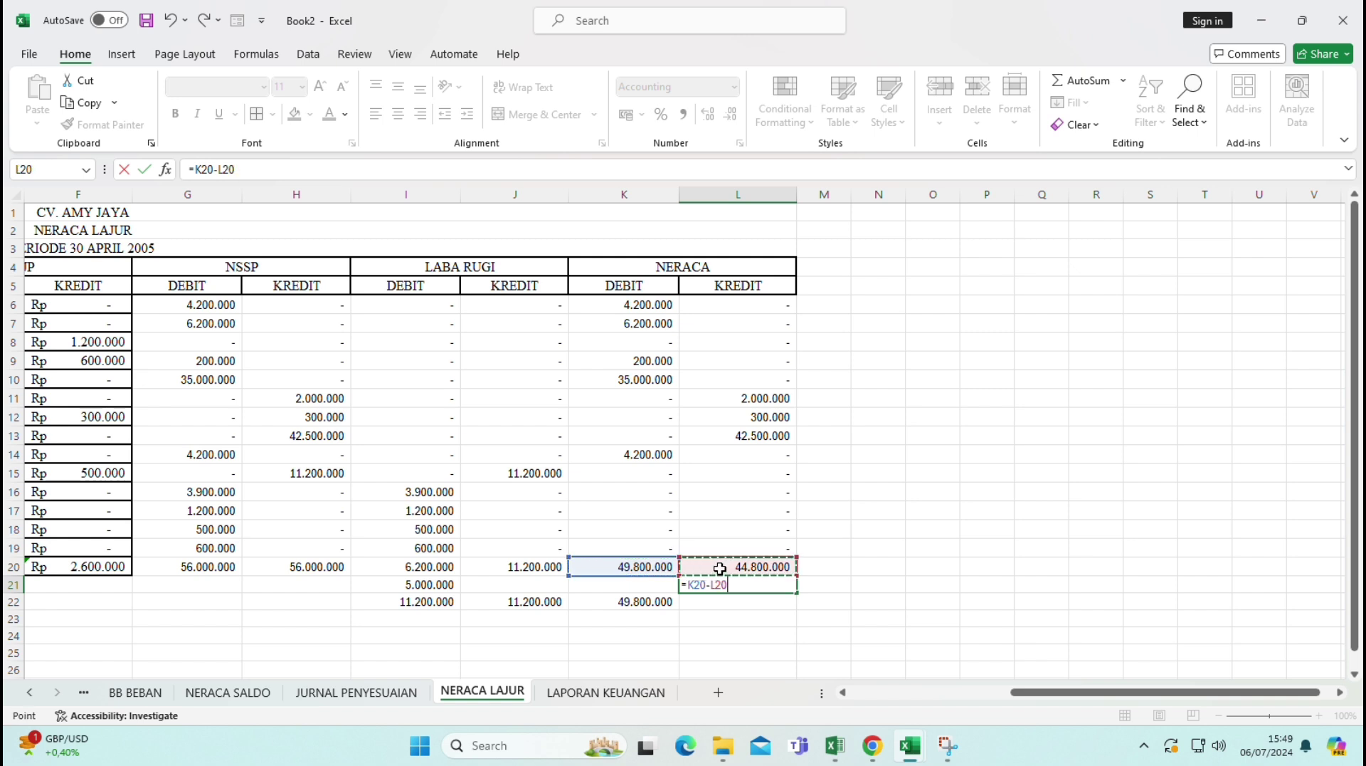
key("Return")
- Add the NERACA credit total and the profit in L22 with a SUM formula over L20:L21
type("=")
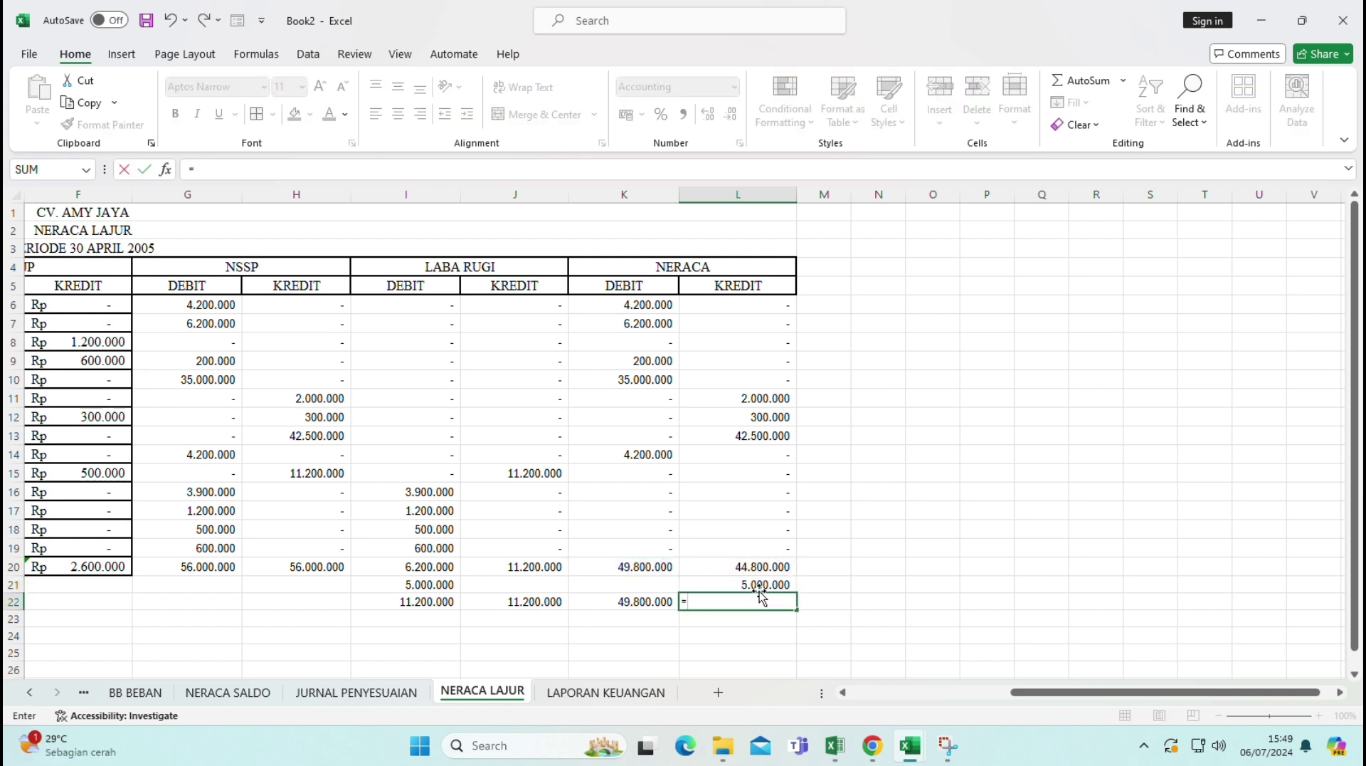
left_click(759, 568)
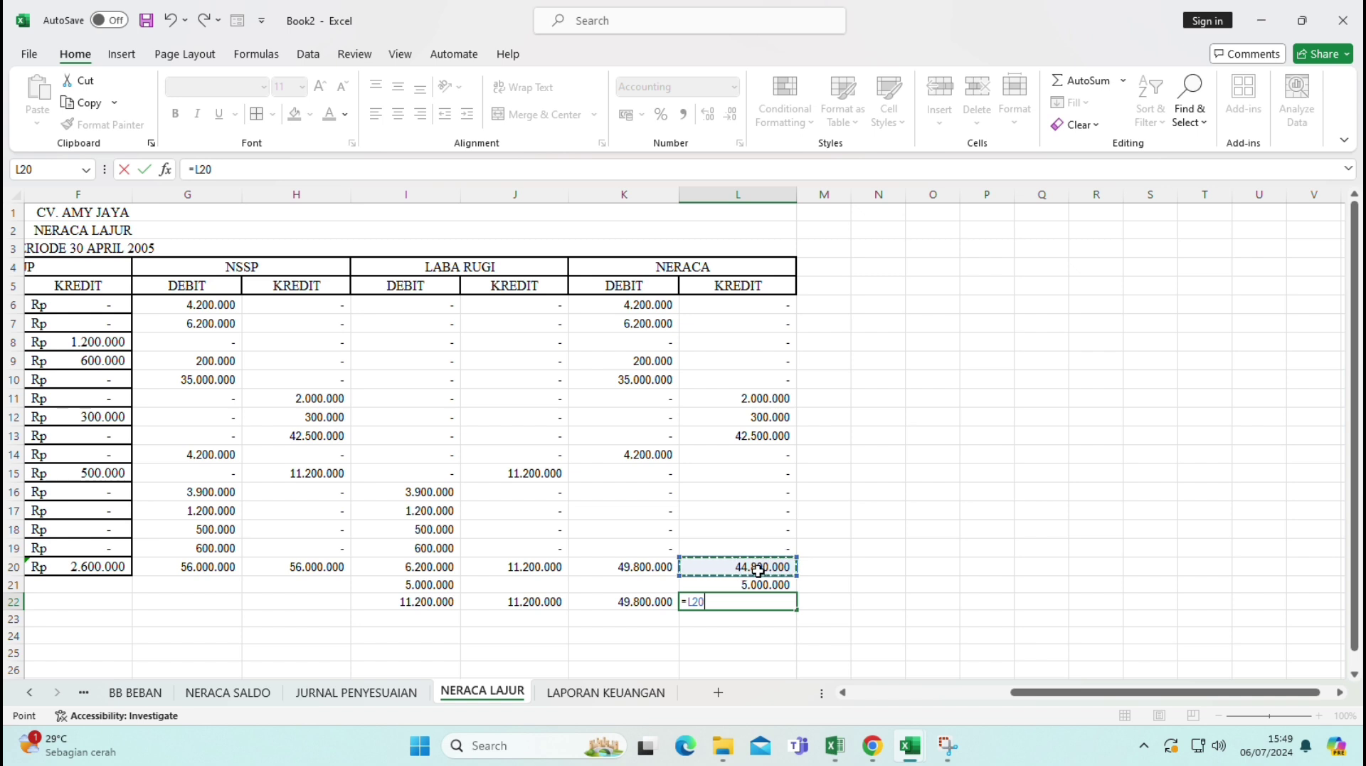
key("BackSpace")
key("BackSpace")
key("BackSpace")
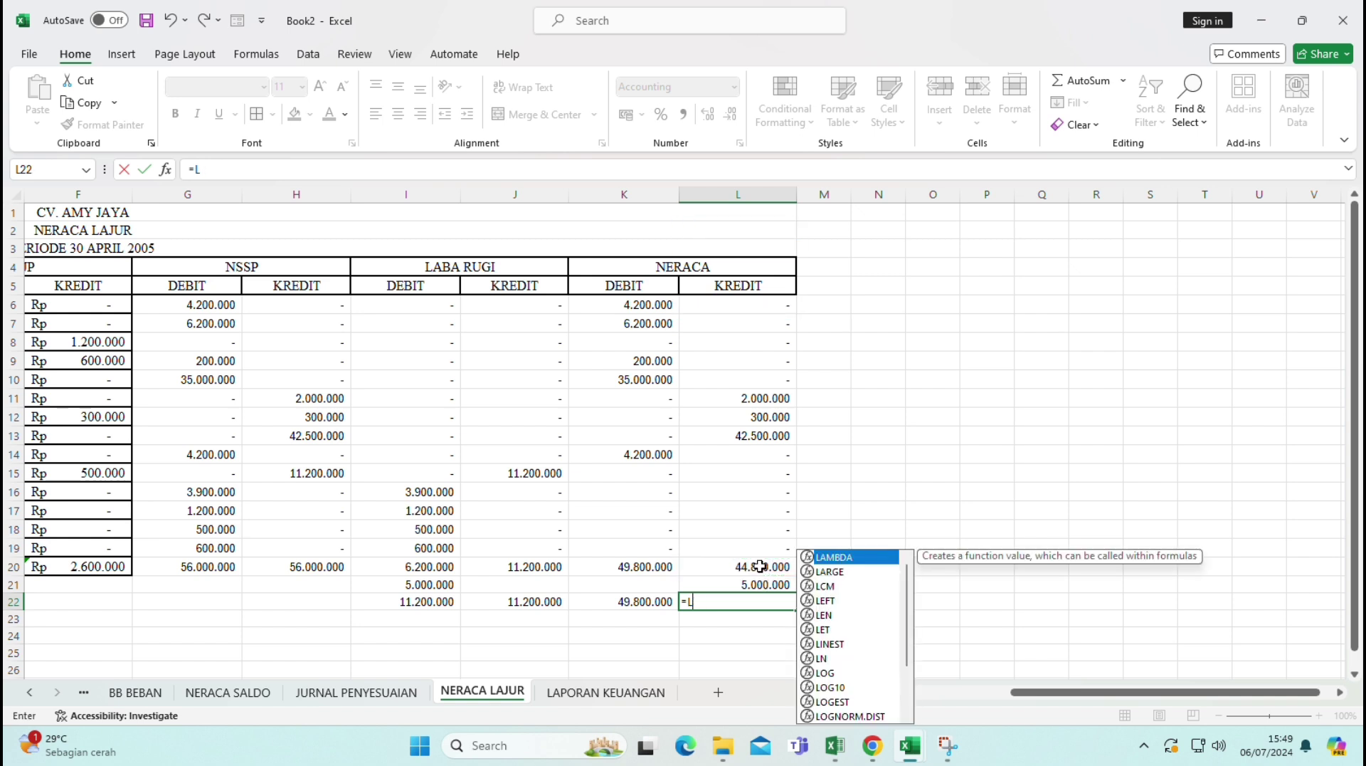
type("SUM")
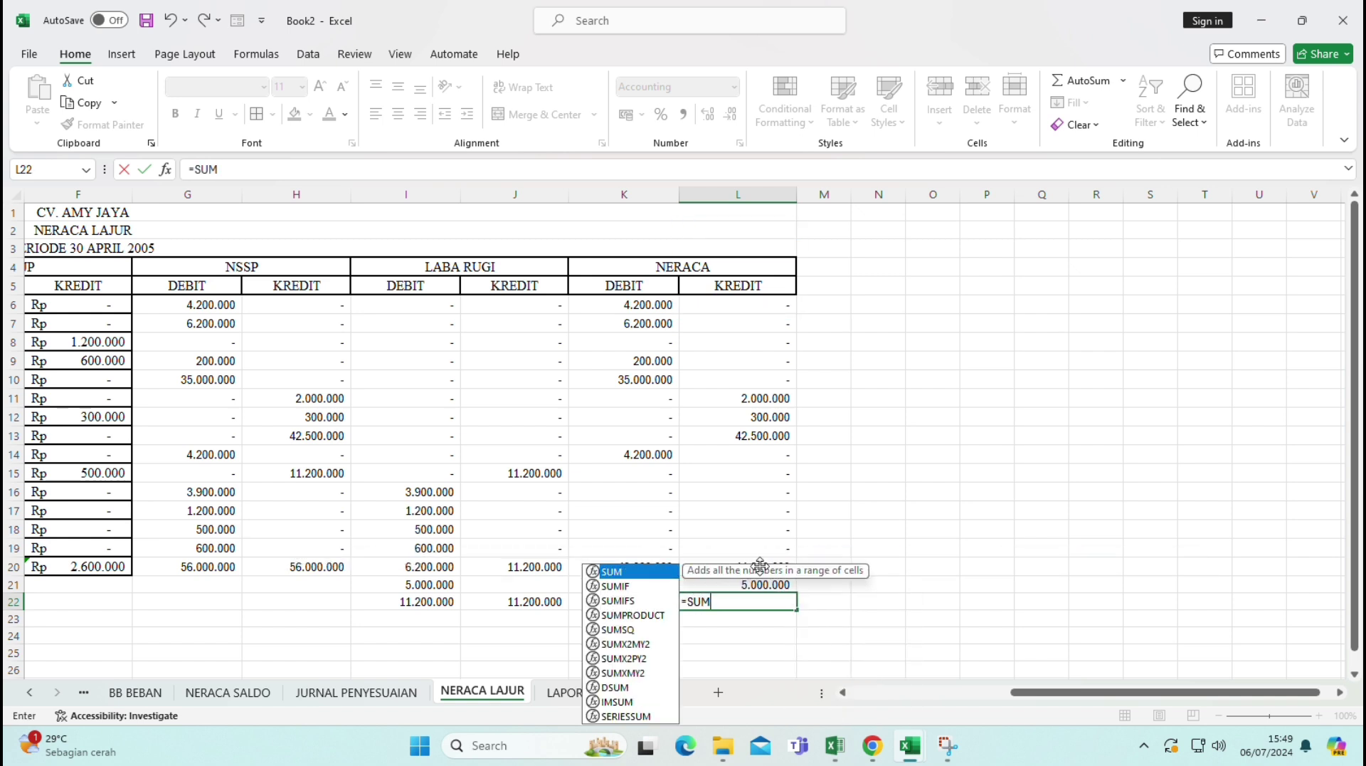
type("(")
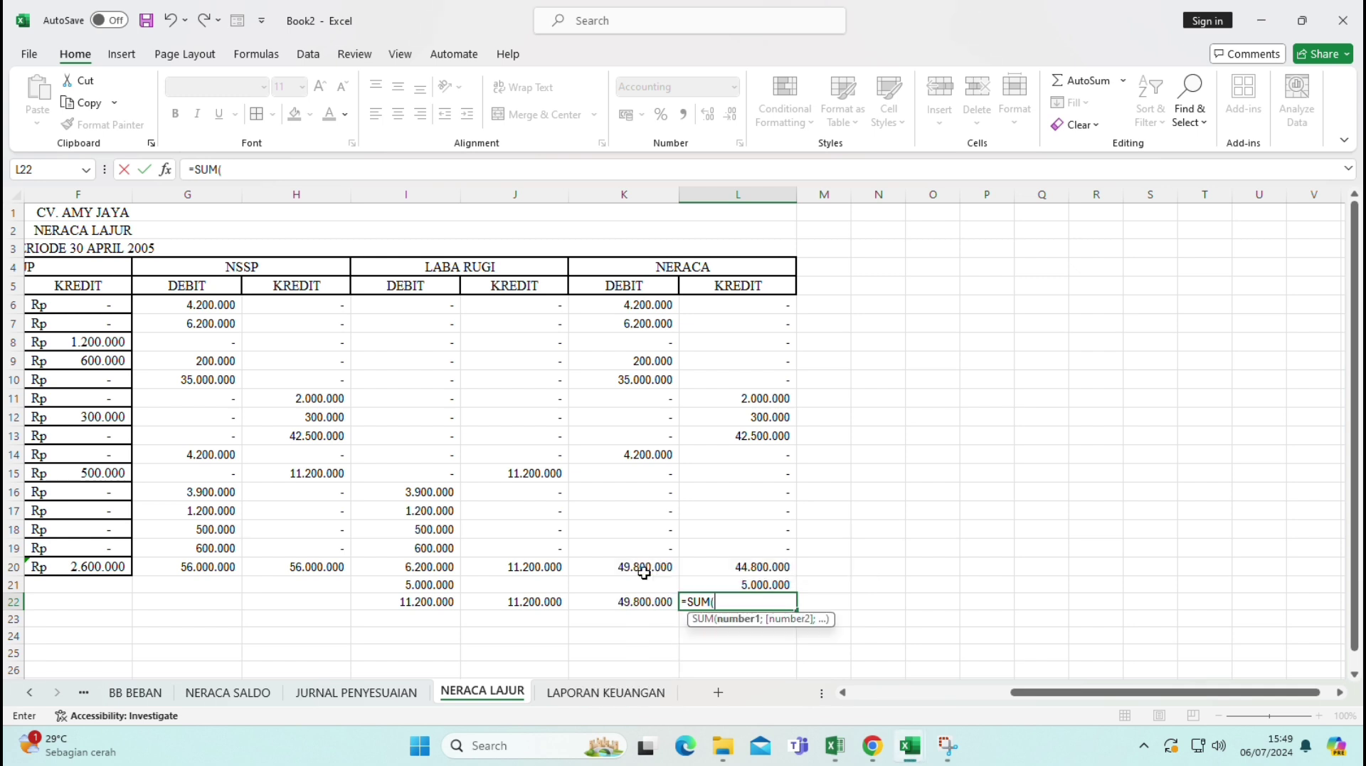
left_click(731, 570)
left_click_drag(731, 569, 736, 586)
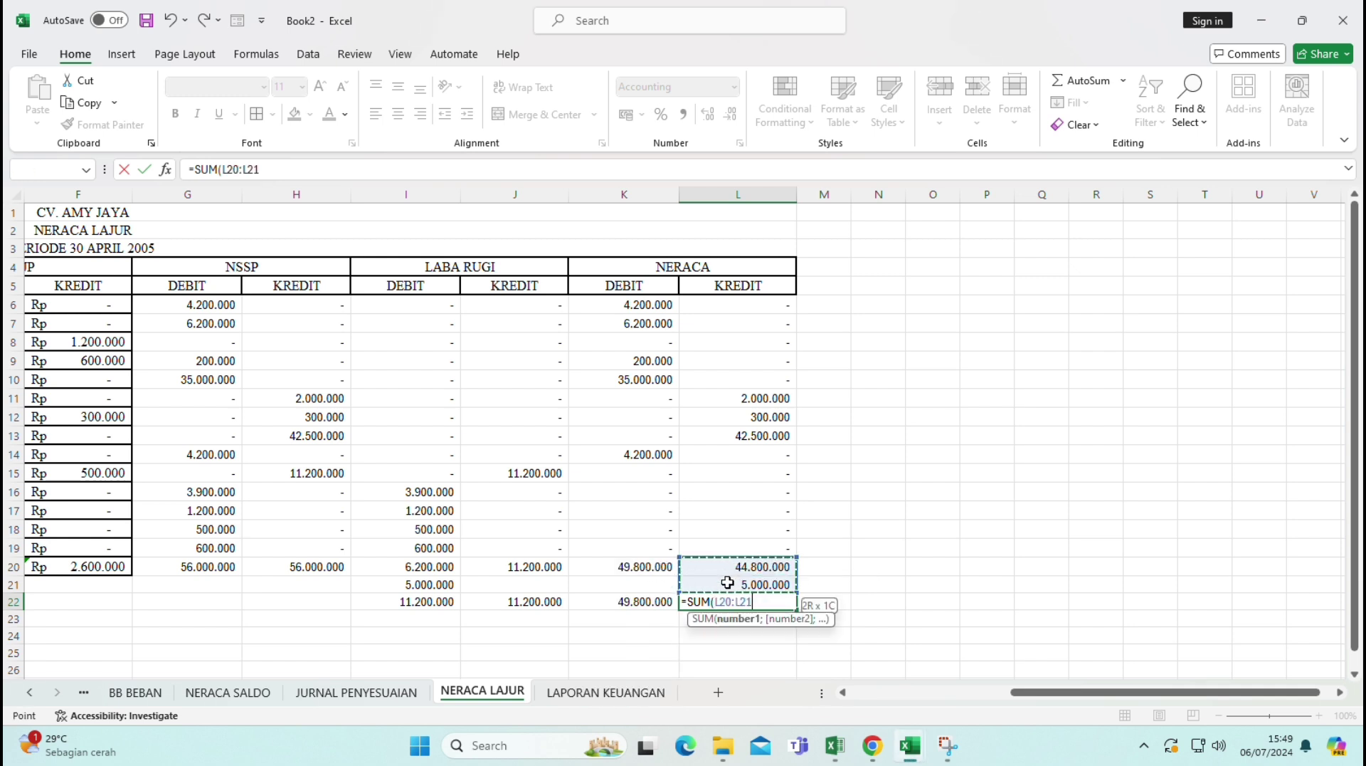
key("Return")
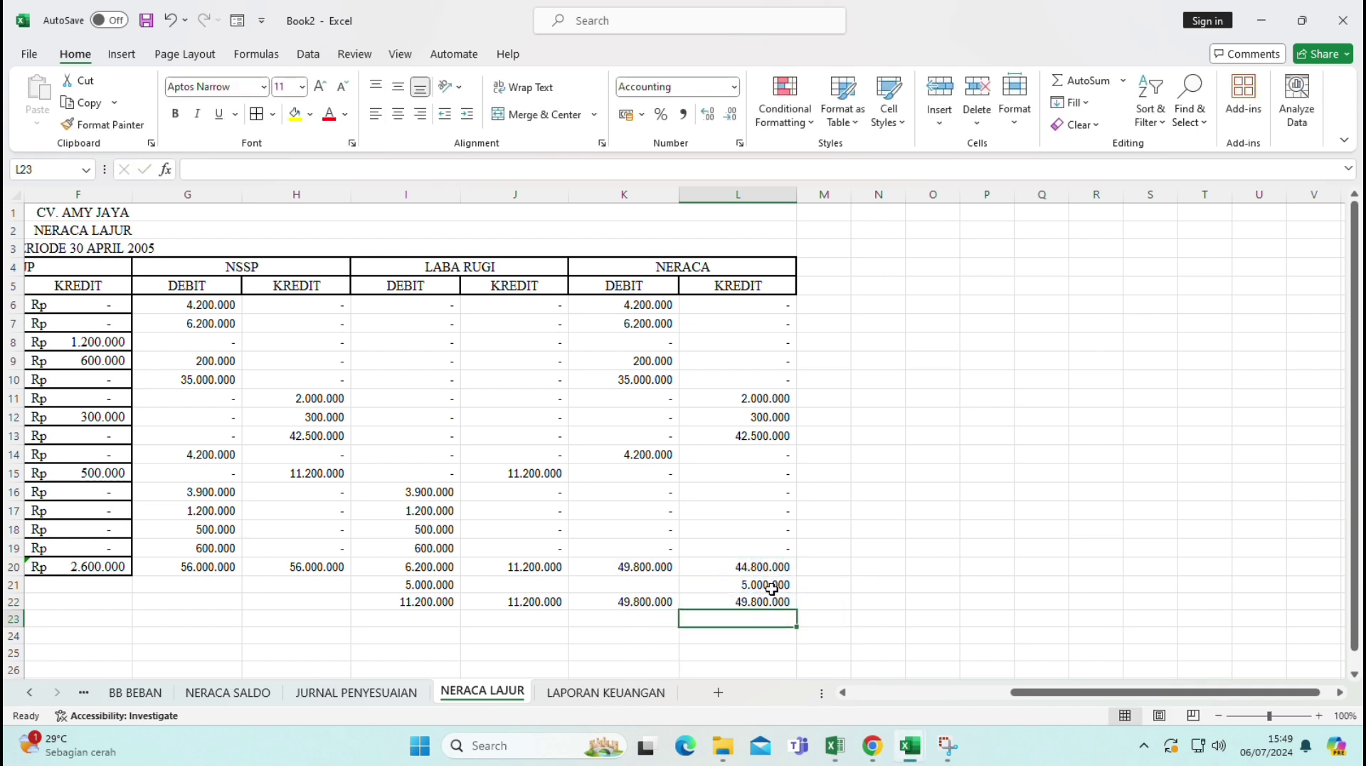
- Apply all borders to the amounts in G6:L22, covering the NSSP, LABA RUGI and NERACA columns
left_click(898, 580)
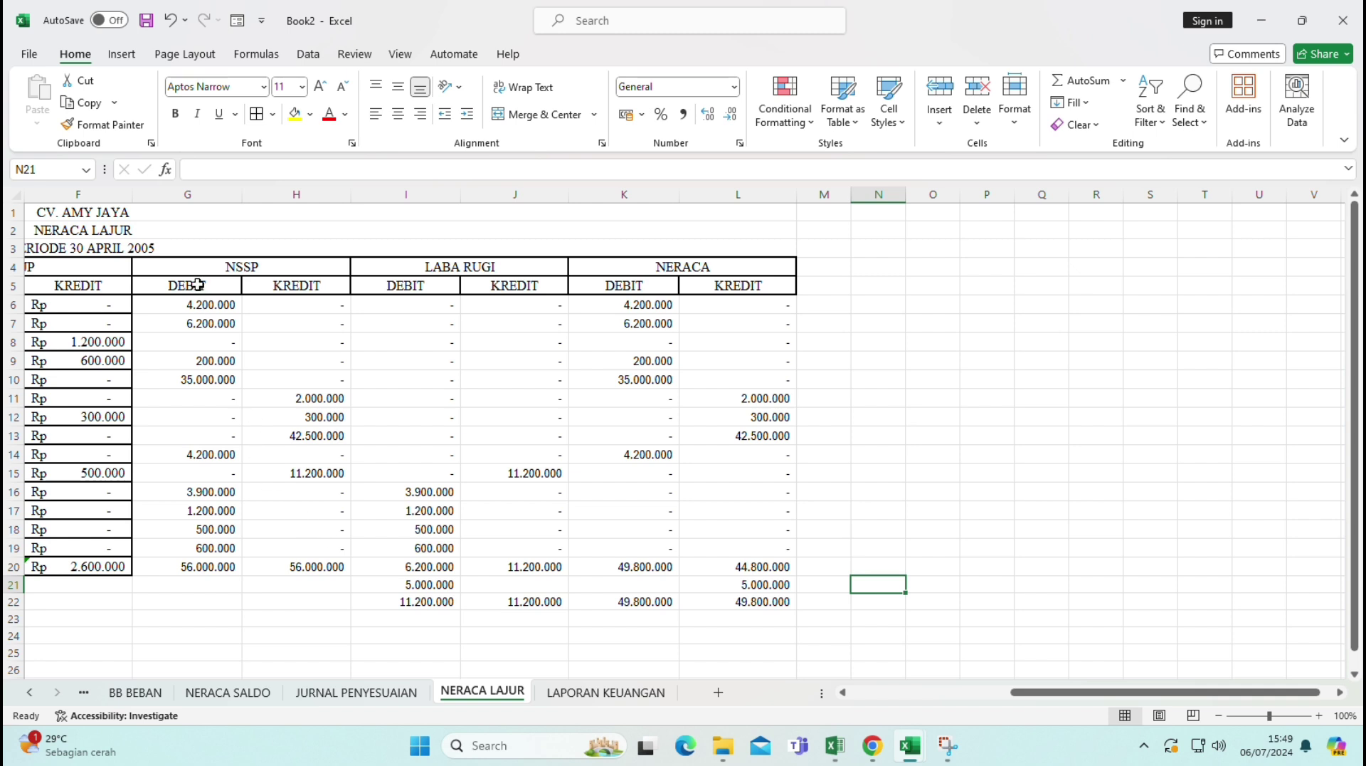
left_click_drag(151, 304, 792, 595)
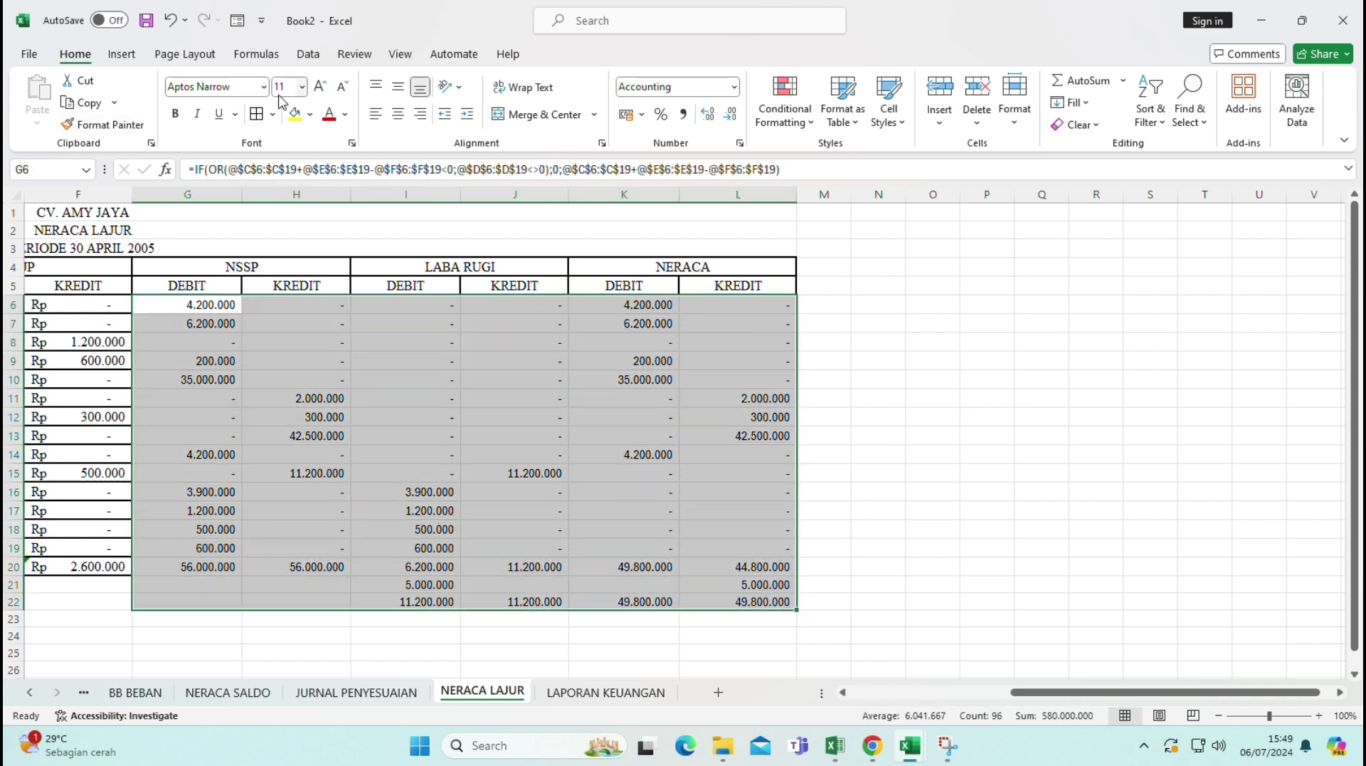
left_click(257, 116)
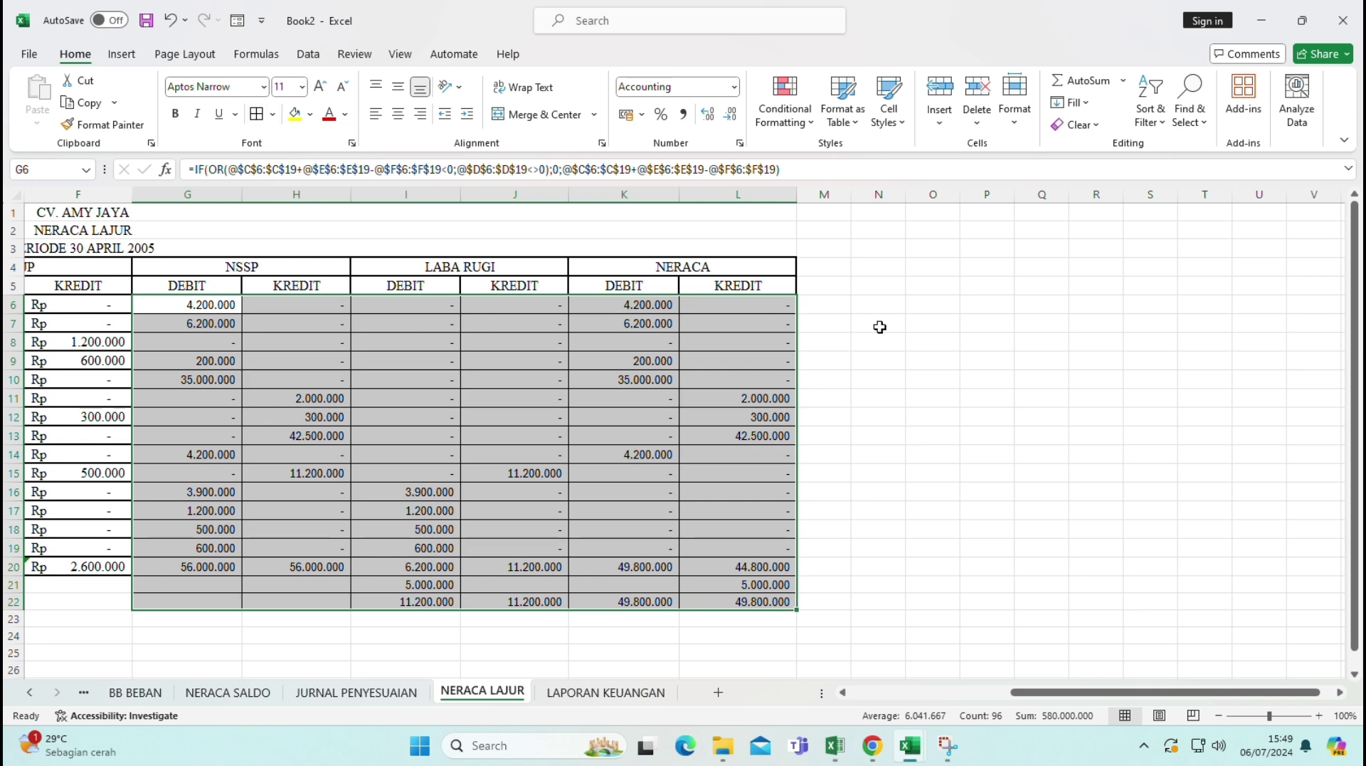
left_click(1000, 345)
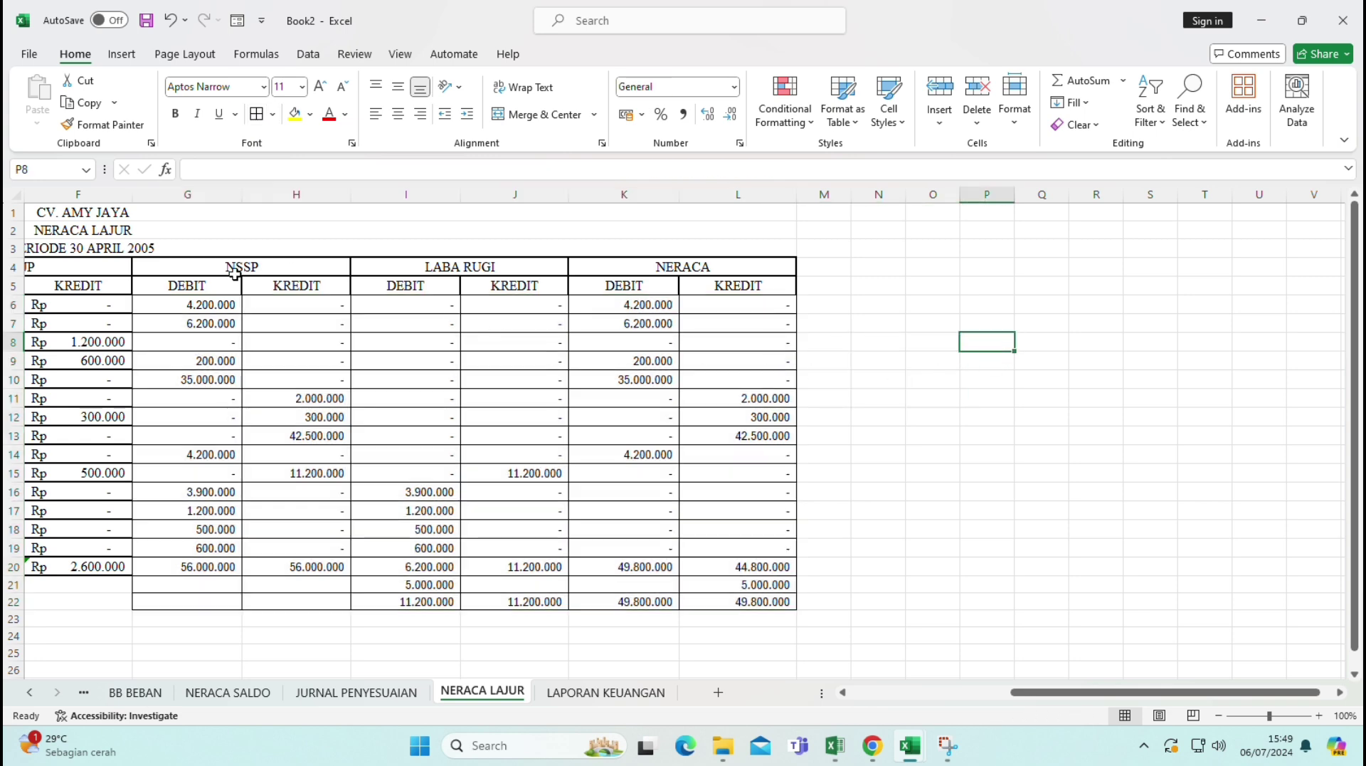
- Apply thick outside borders around the NSSP debit column, G5:G22
left_click_drag(191, 287, 744, 601)
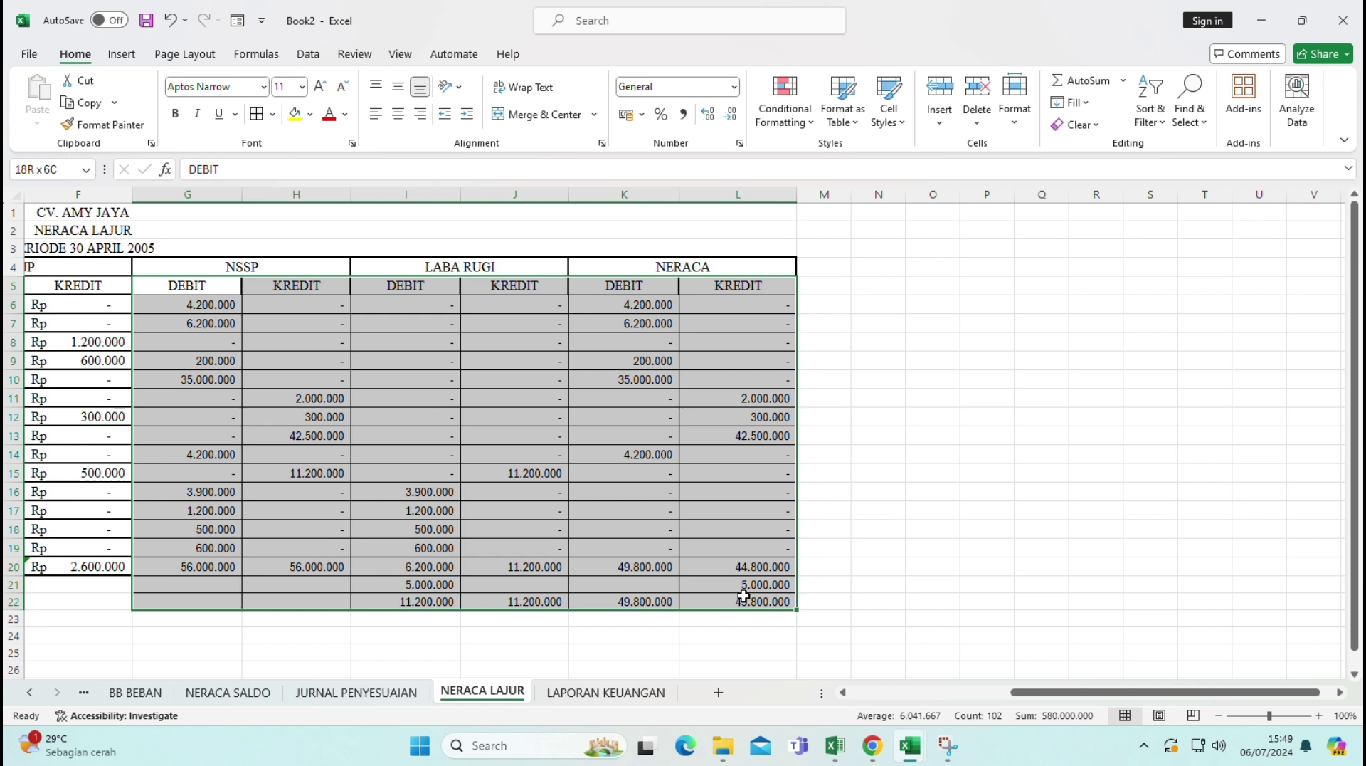
left_click_drag(837, 423, 908, 377)
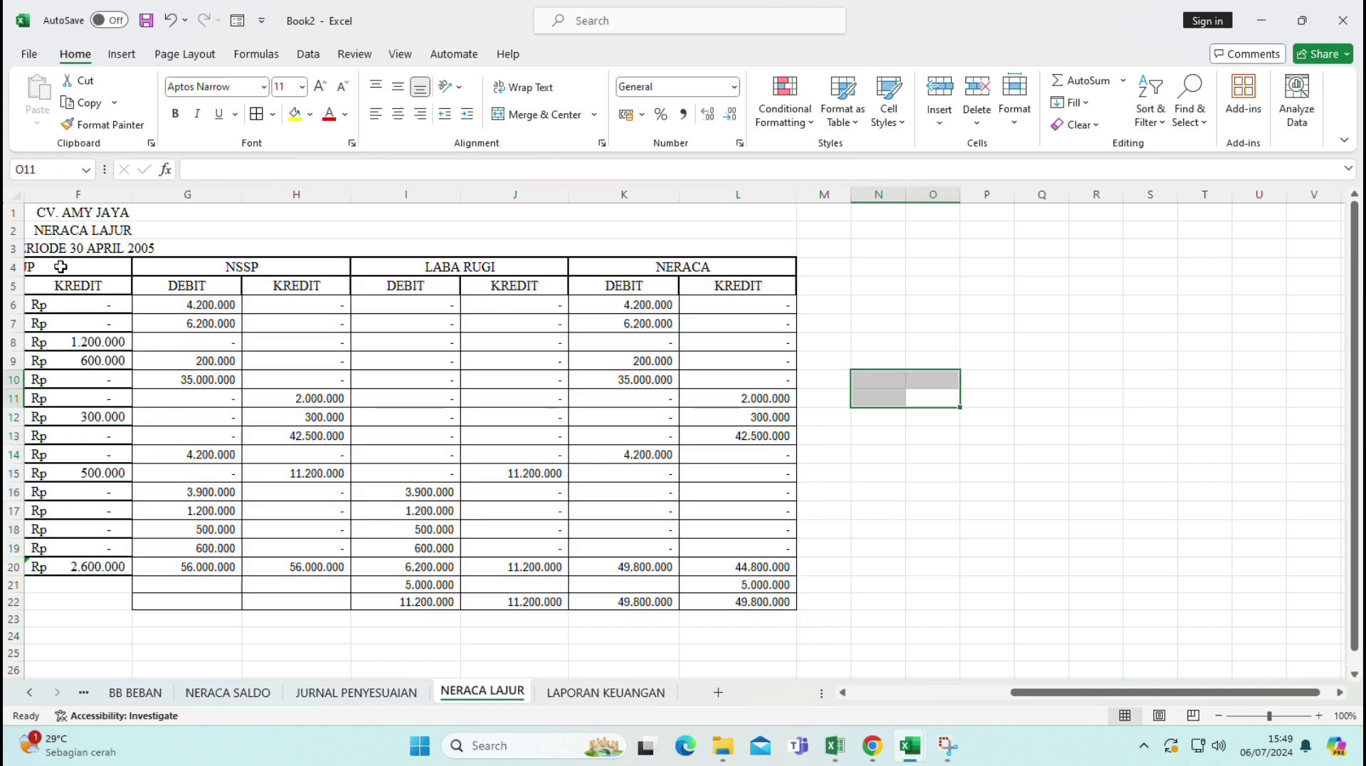
left_click_drag(153, 289, 199, 602)
left_click(272, 116)
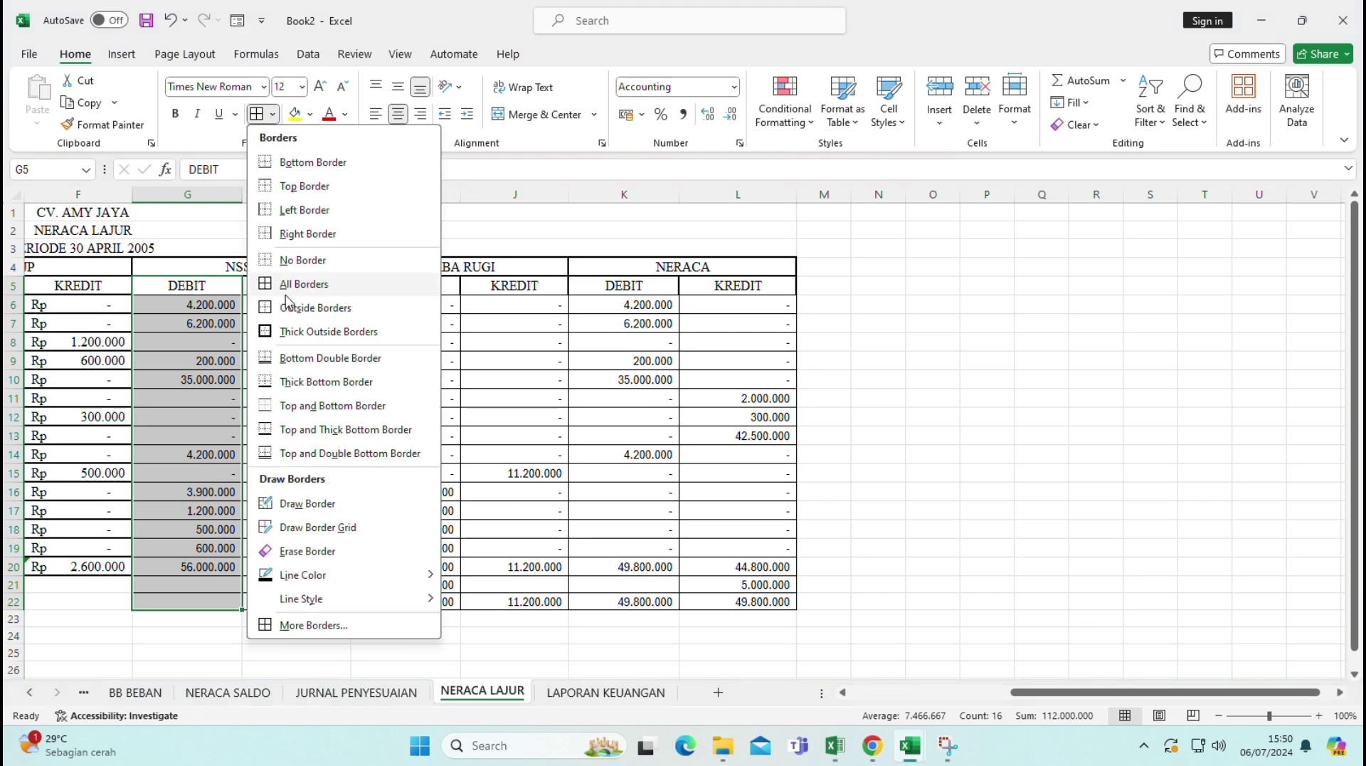
left_click(294, 332)
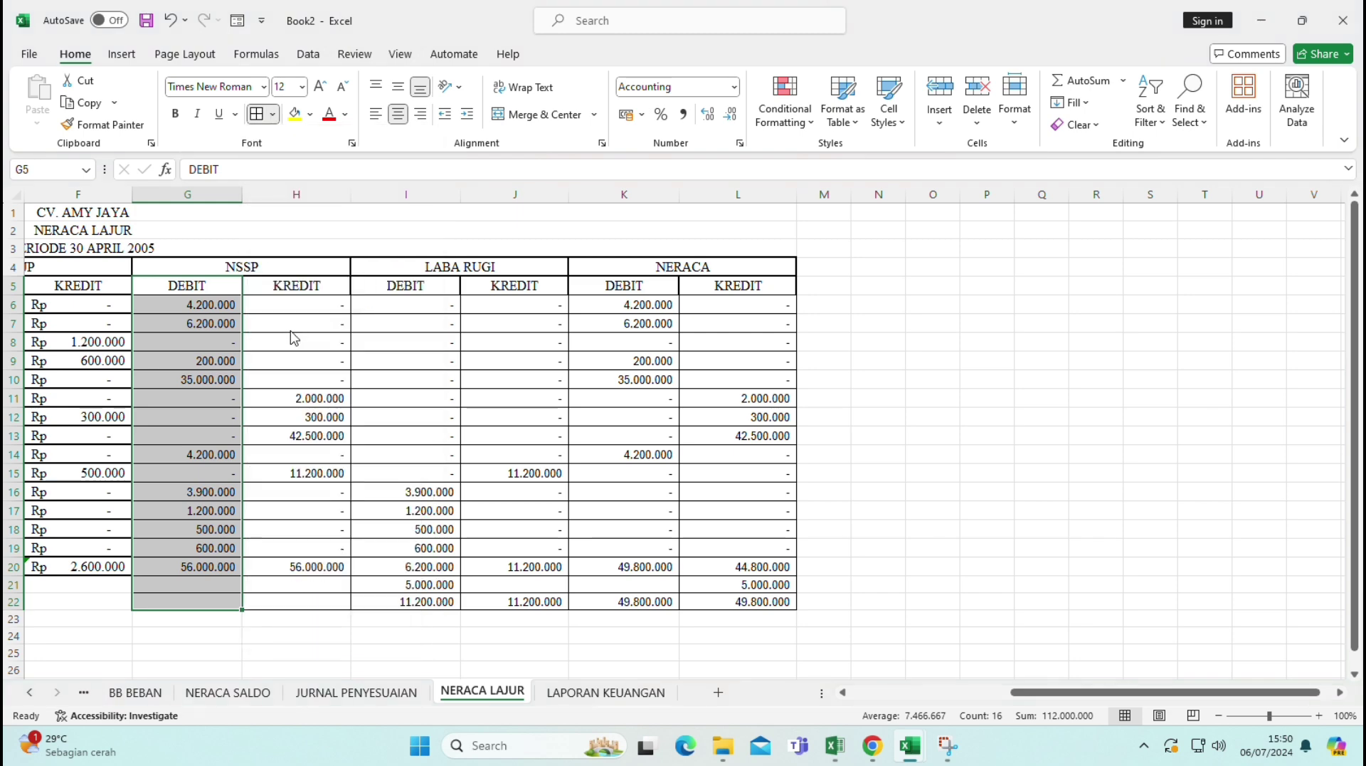
left_click(299, 331)
left_click(215, 288)
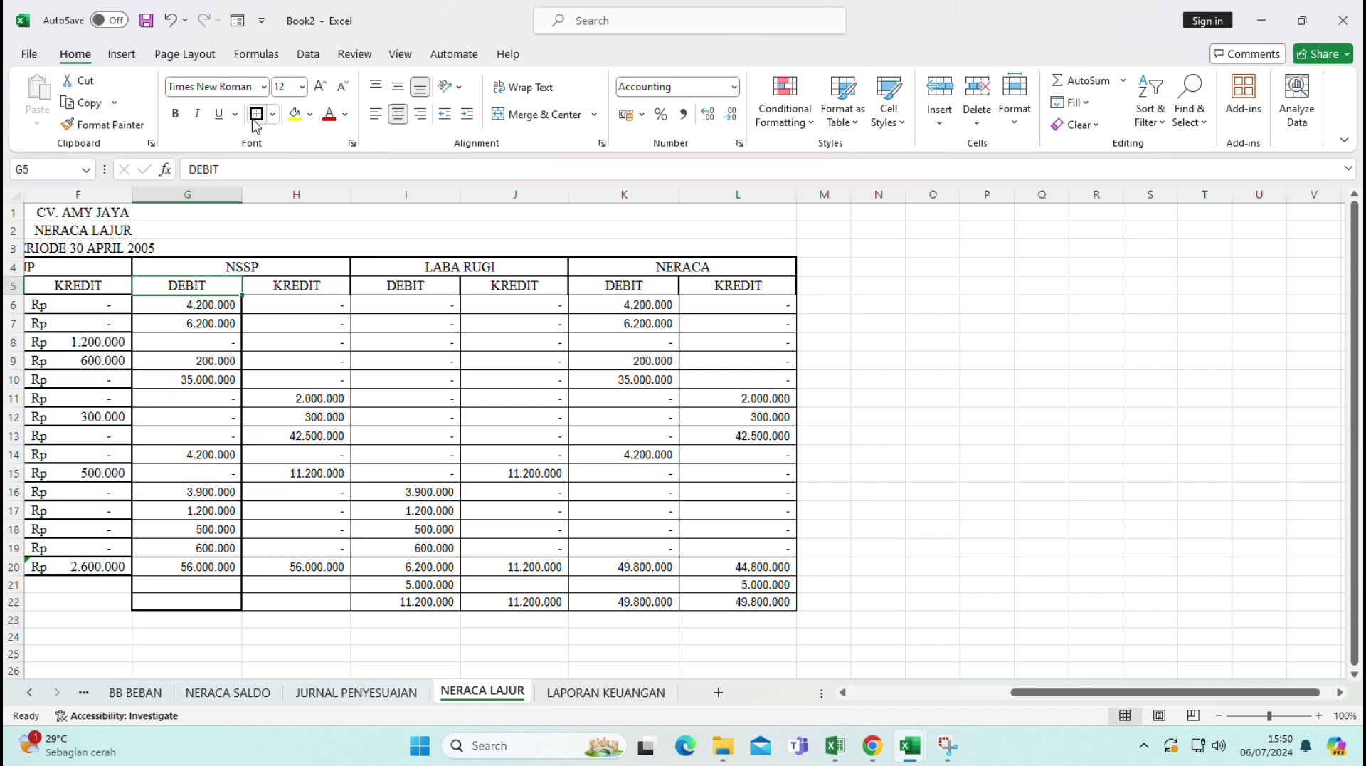
- Apply thick outside borders around the NSSP credit column, H6:H22
left_click_drag(300, 304, 300, 599)
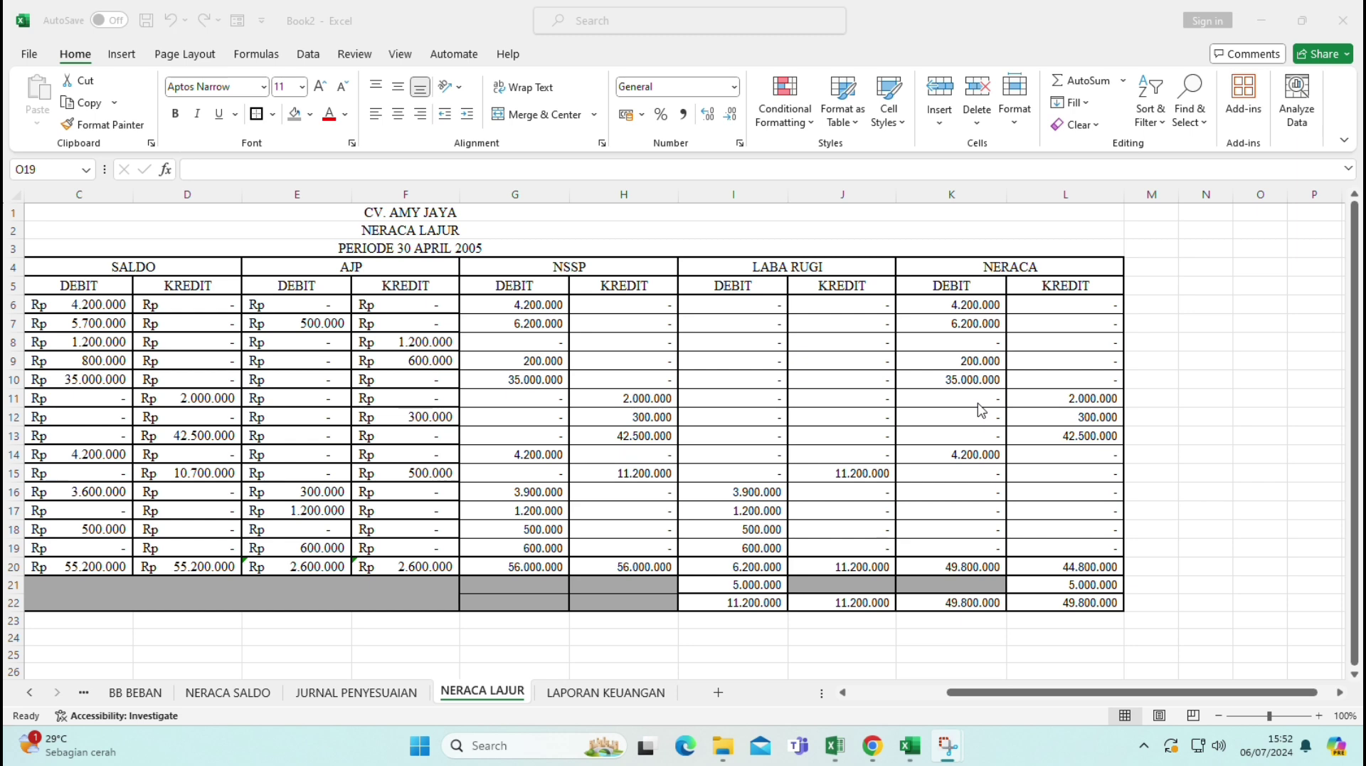
- Examine the NERACA LAJUR worksheet across all its columns, from the account numbers to the NERACA debit and credit amounts
key("Left")
key("Left")
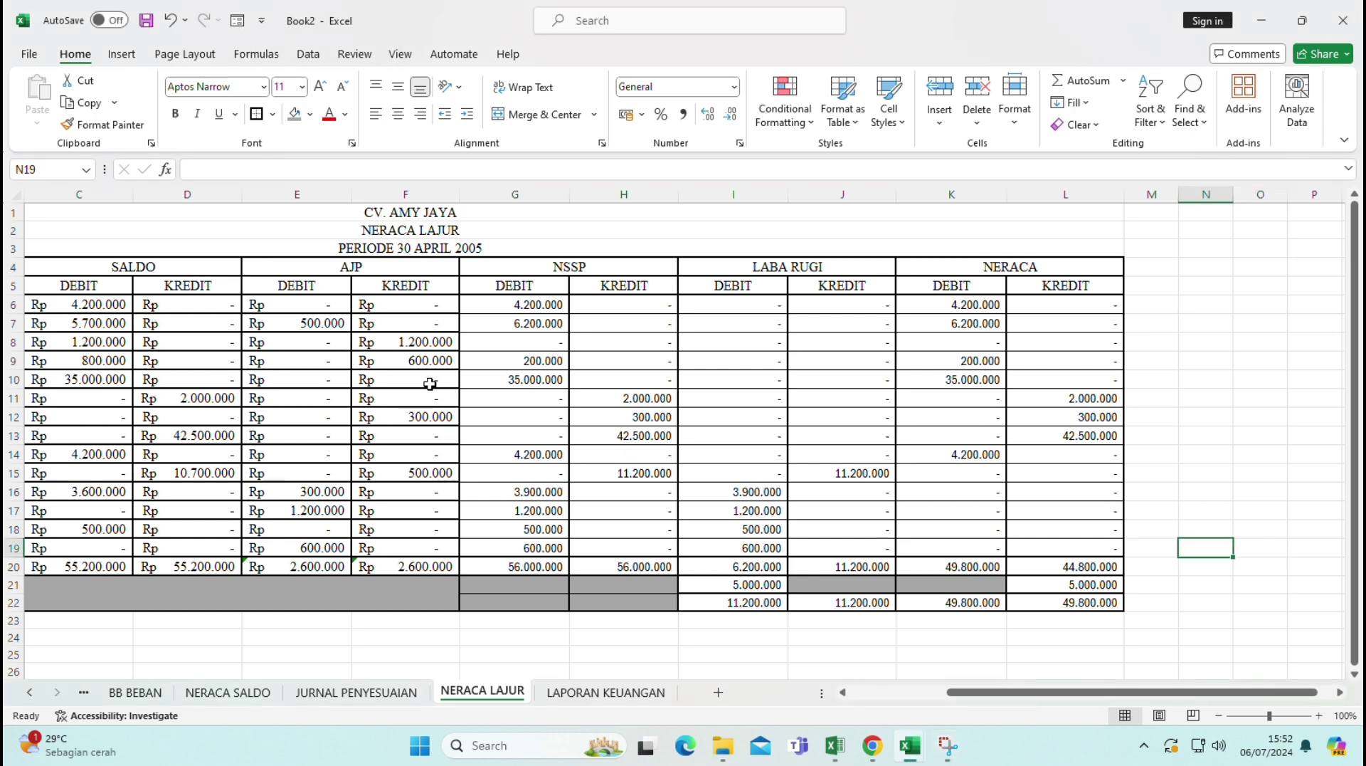
key("Home")
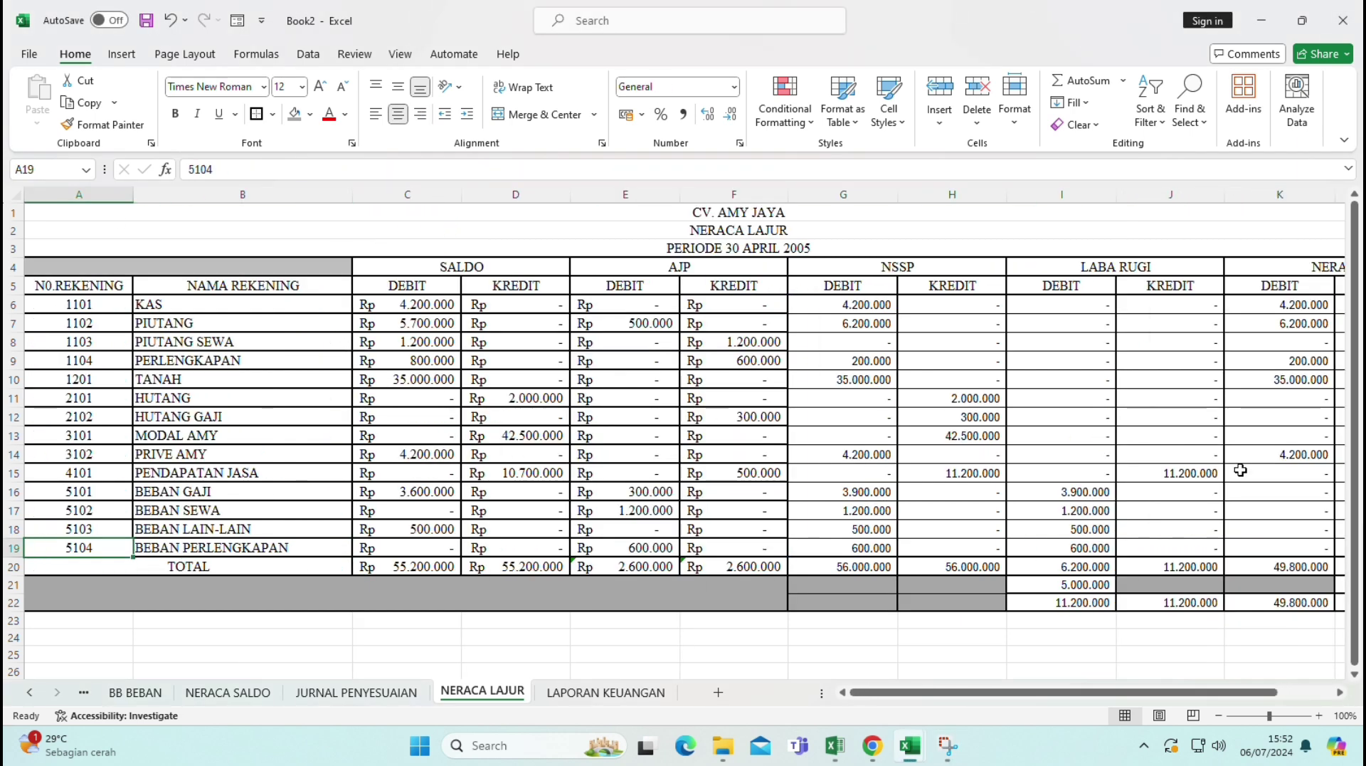
key("Right")
key("Right")
key("Right")
key("Right")
key("Right")
key("Right")
key("Right")
key("Right")
key("Right")
key("Right")
key("Right")
key("Right")
key("Right")
key("Right")
key("Right")
key("Right")
key("Right")
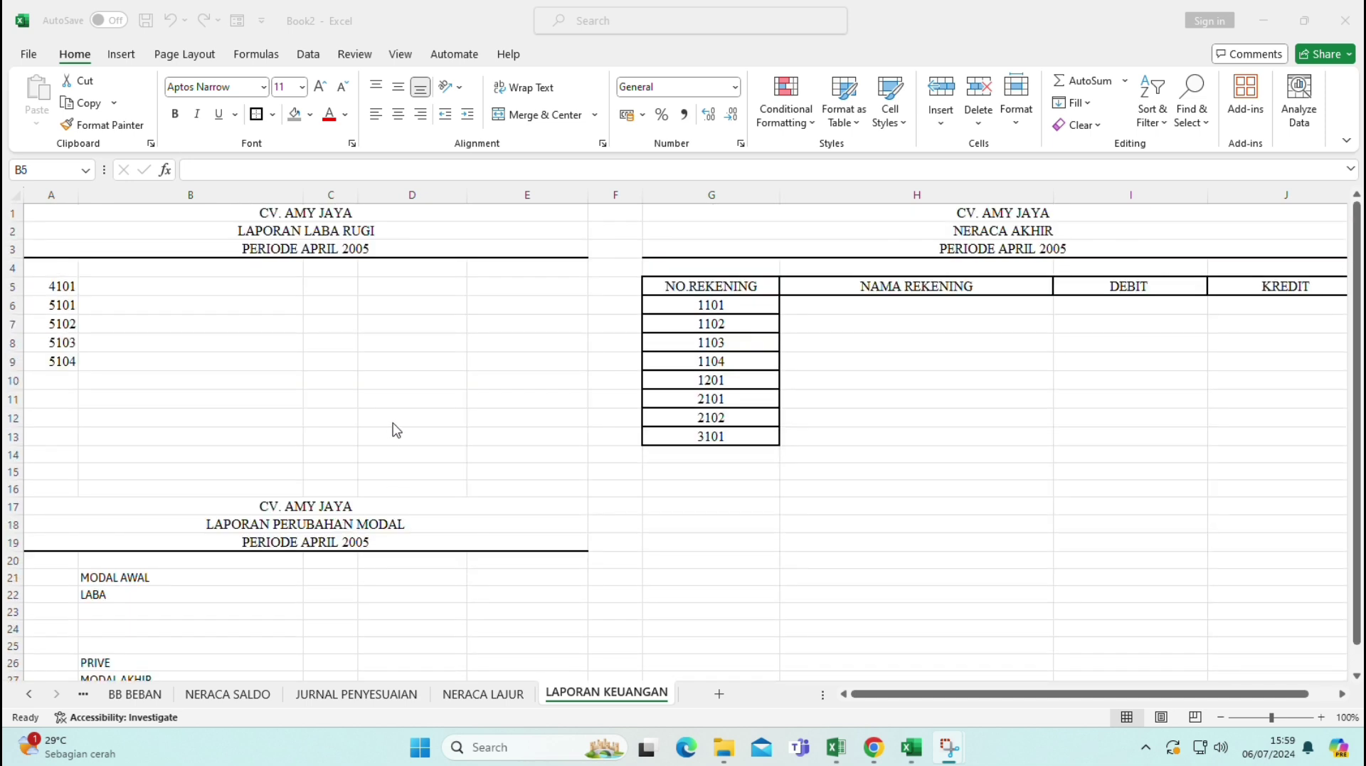
- On the LAPORAN KEUANGAN sheet, look up the account name in B5 with =VLOOKUP(A5;'NERACA LAJUR'!$A$15:$B$19;2)
scroll(404, 437, "down", 1)
scroll(403, 437, "up", 1)
left_click(171, 293)
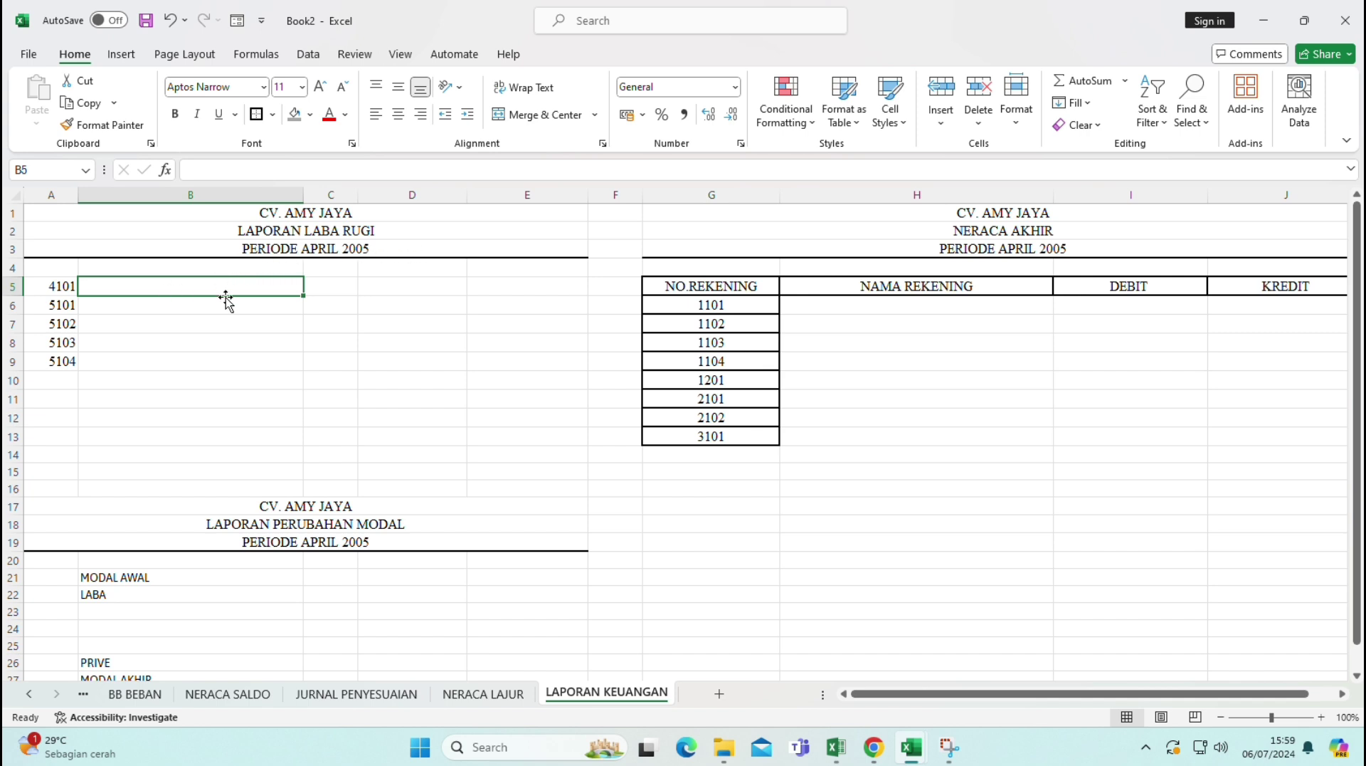
type("=VLOO")
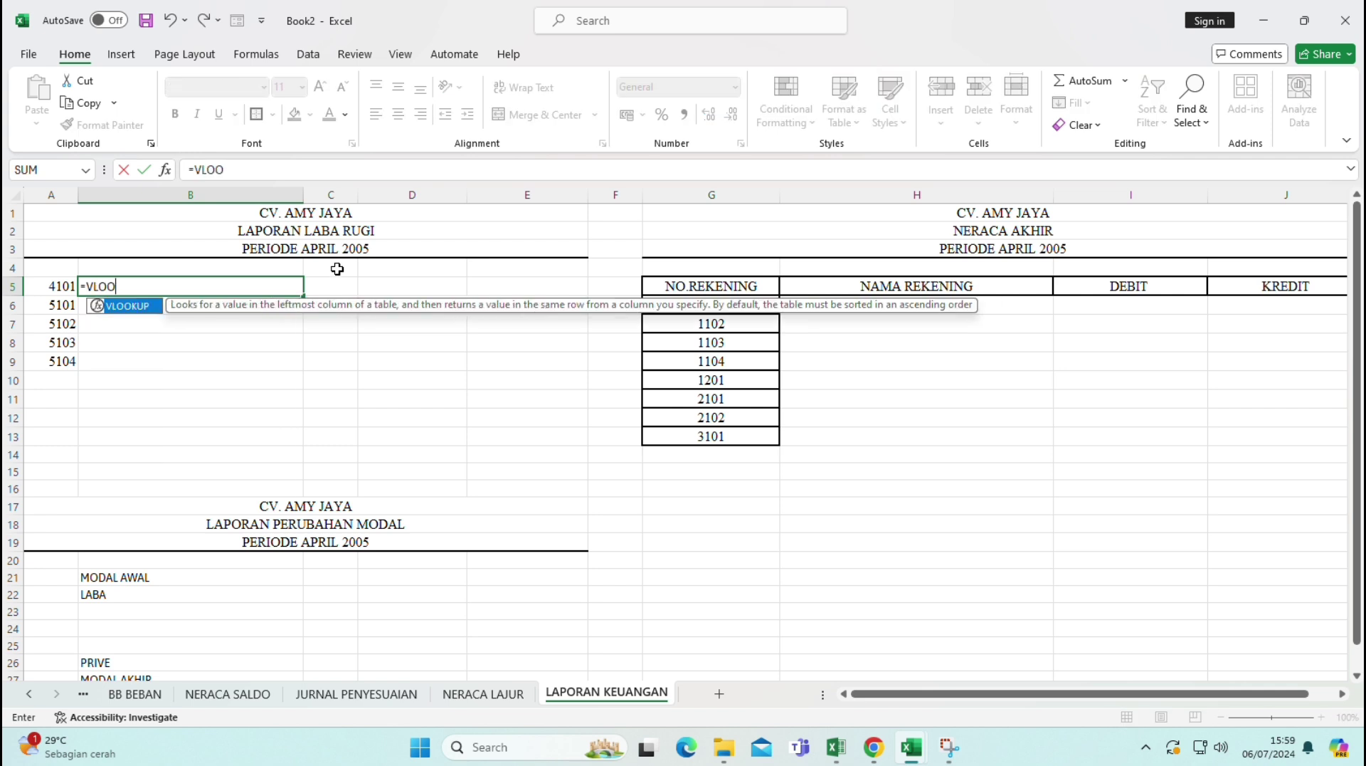
double_click(146, 307)
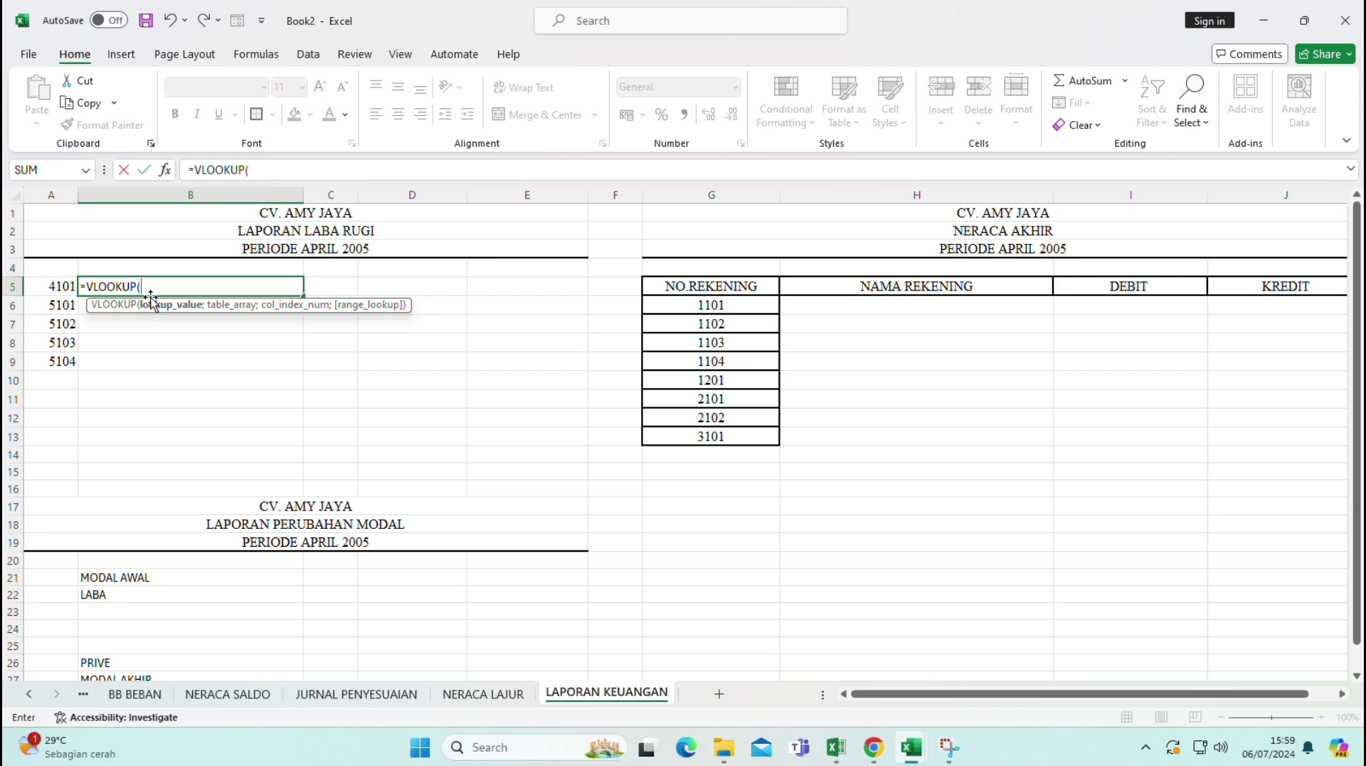
left_click(49, 286)
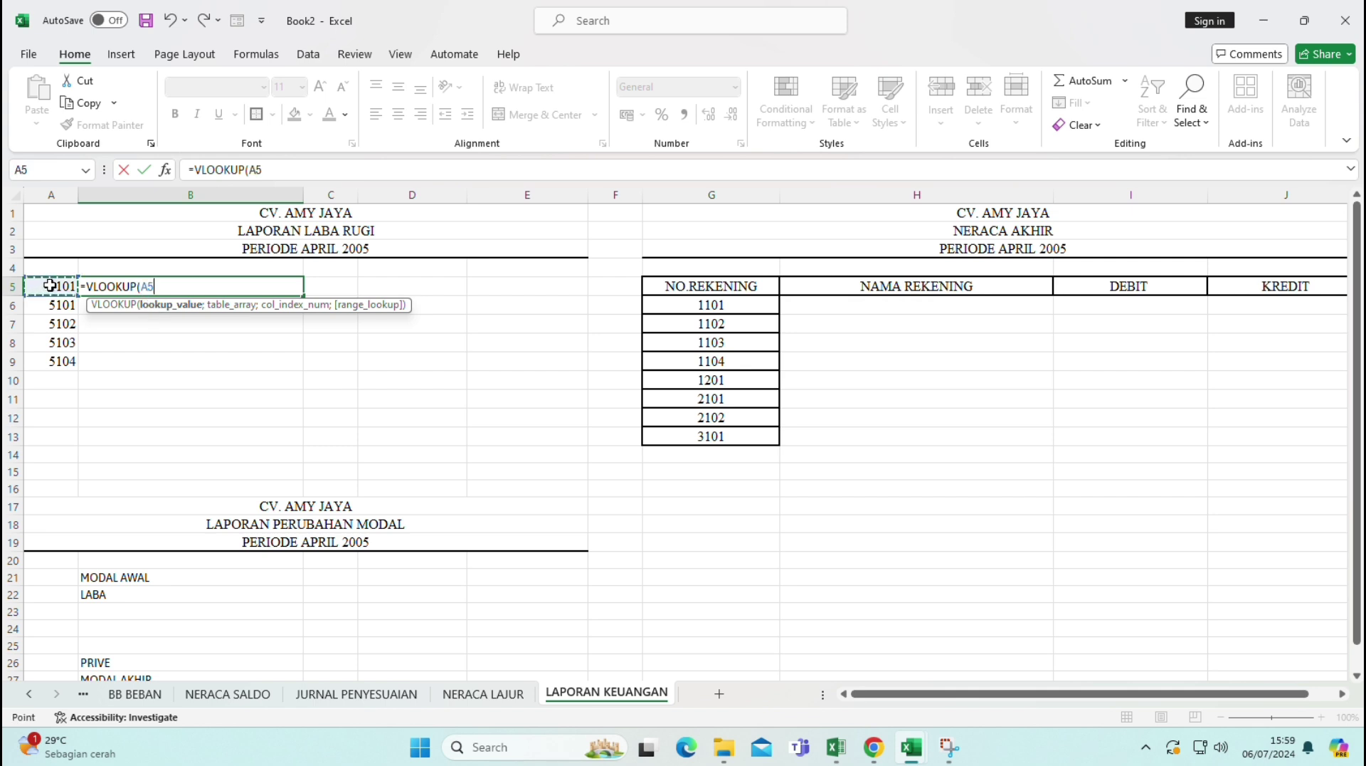
type(";")
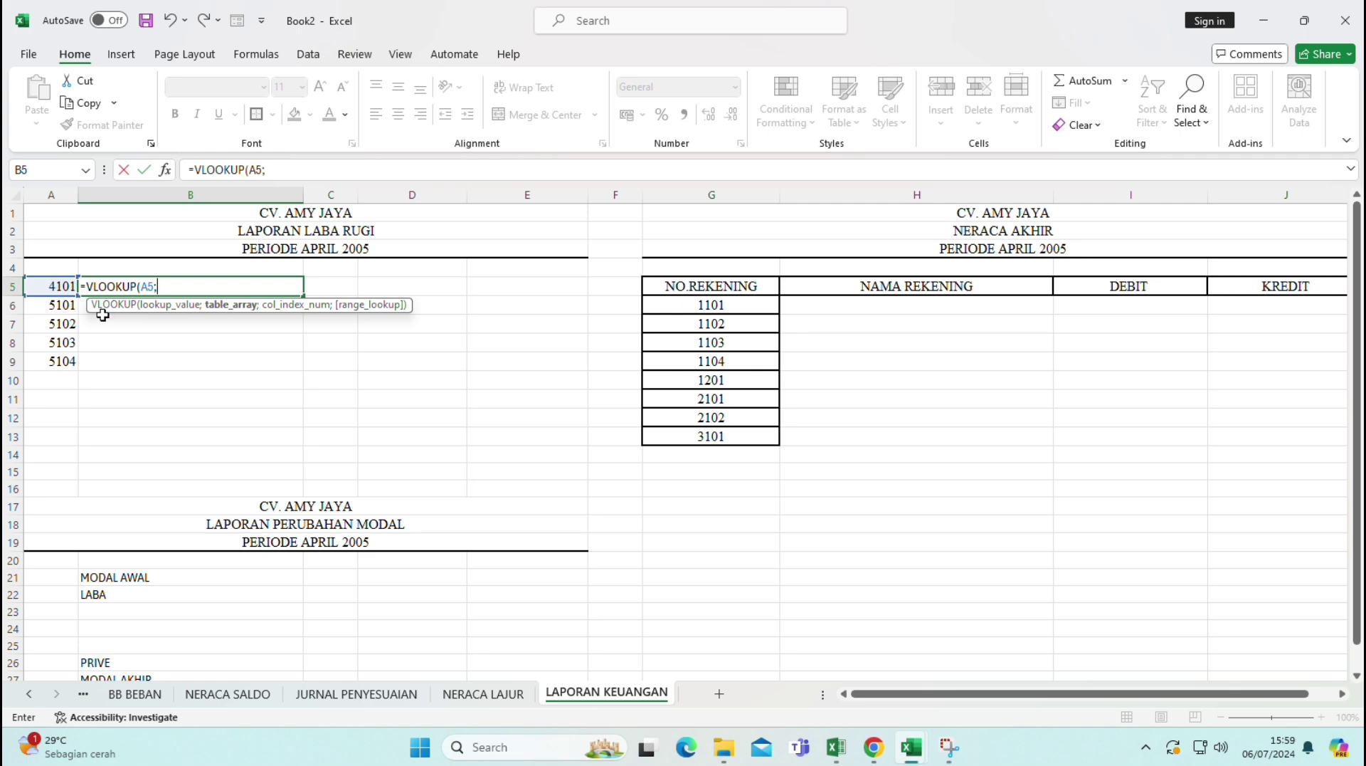
left_click(456, 694)
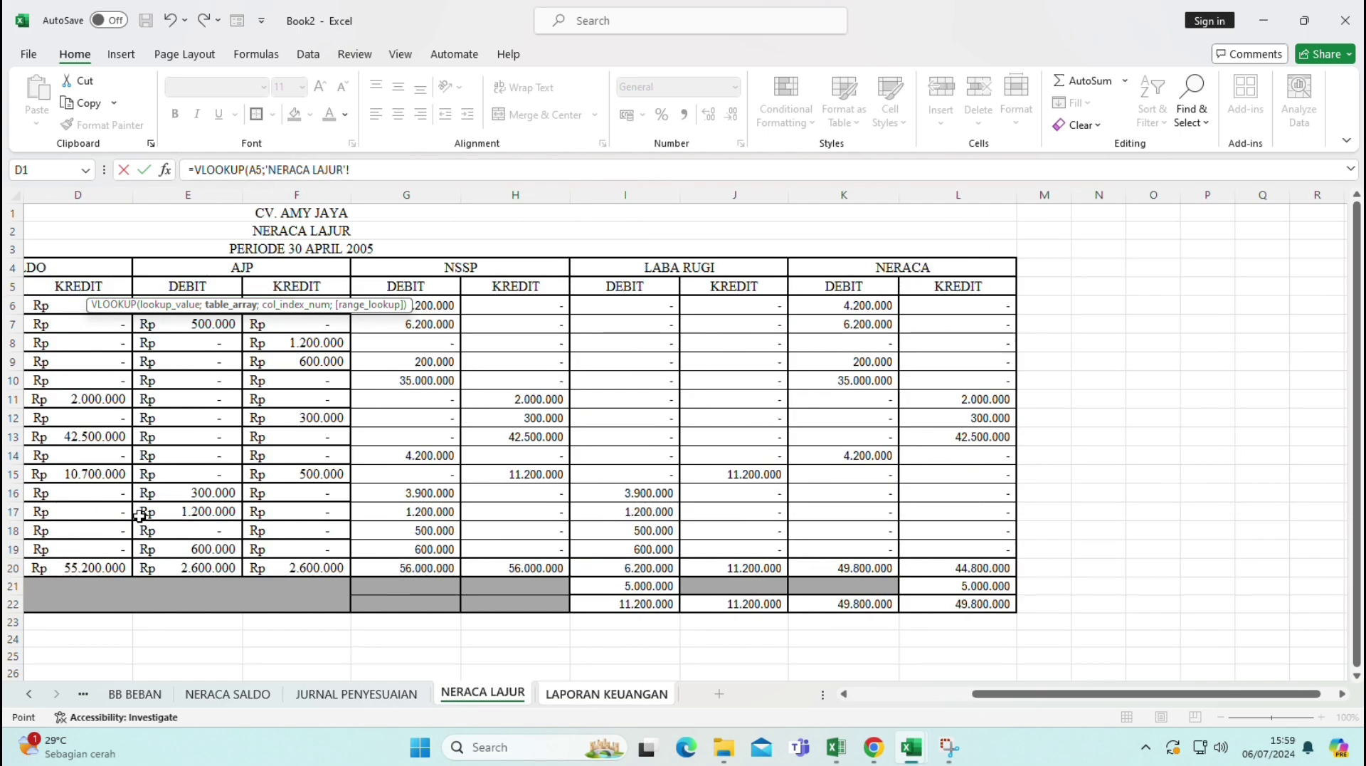
key("ctrl+Home")
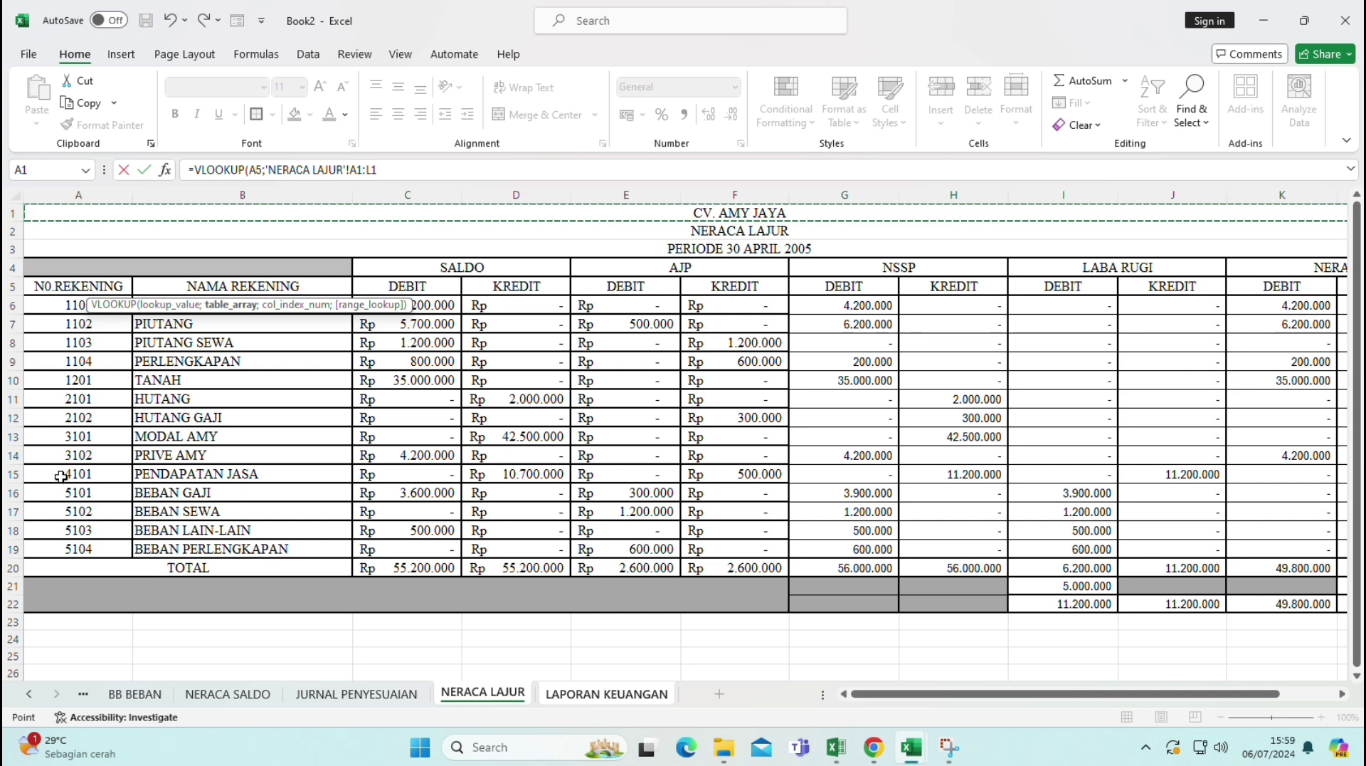
left_click_drag(60, 476, 226, 543)
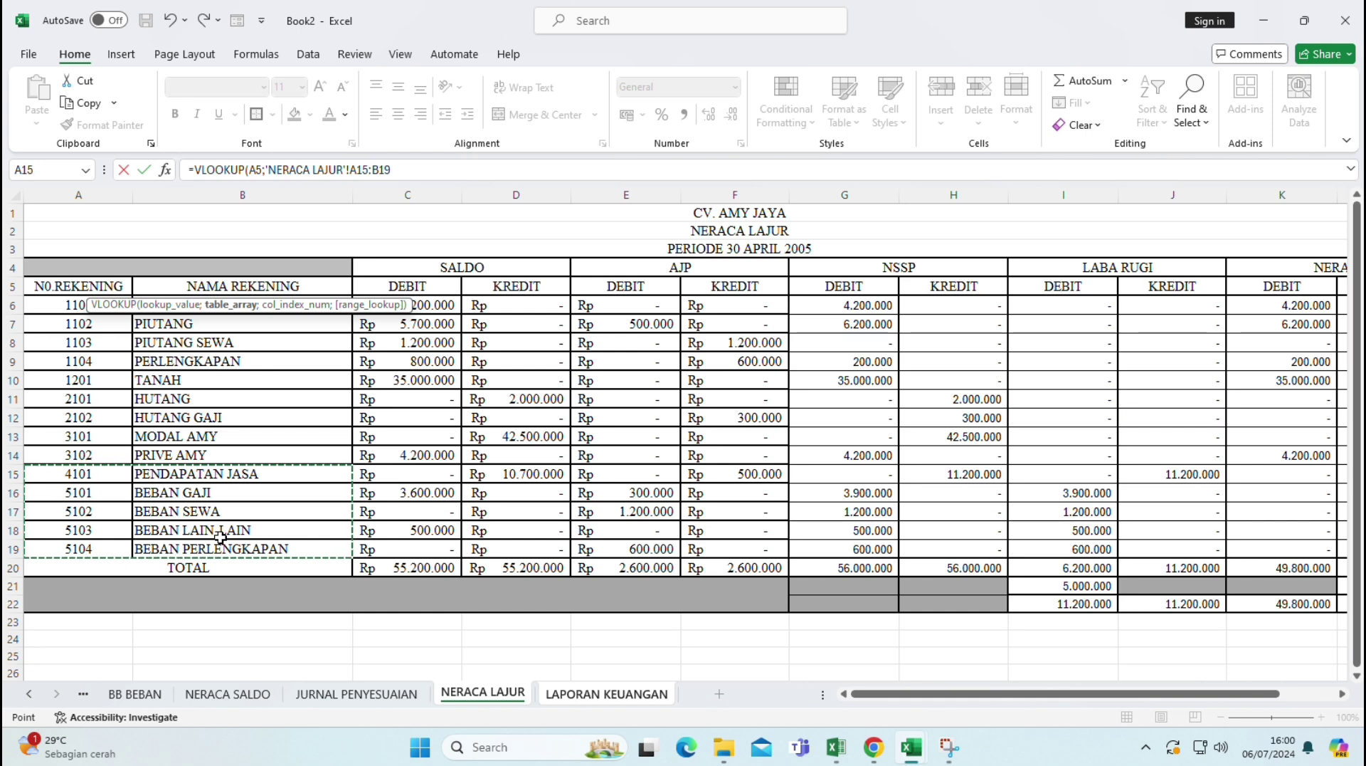
key("F4")
type(";2")
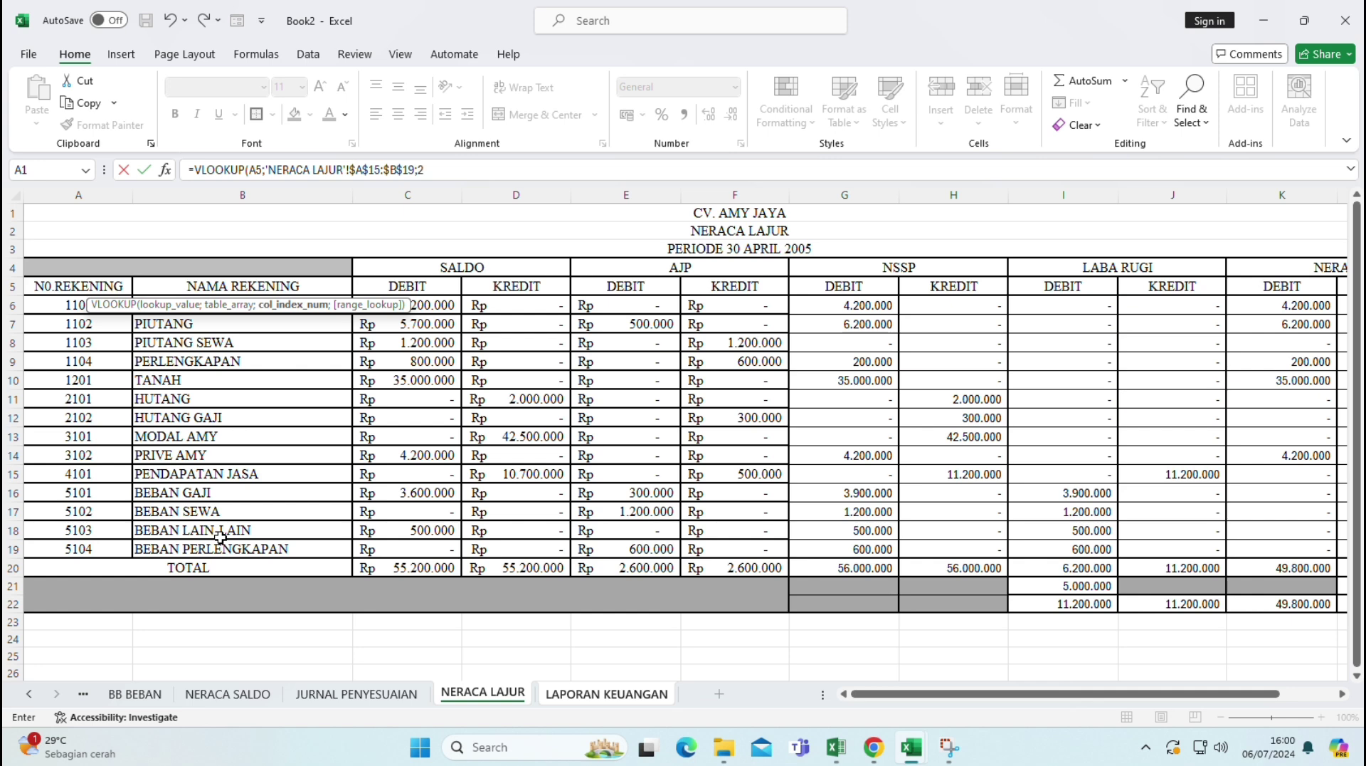
key("Return")
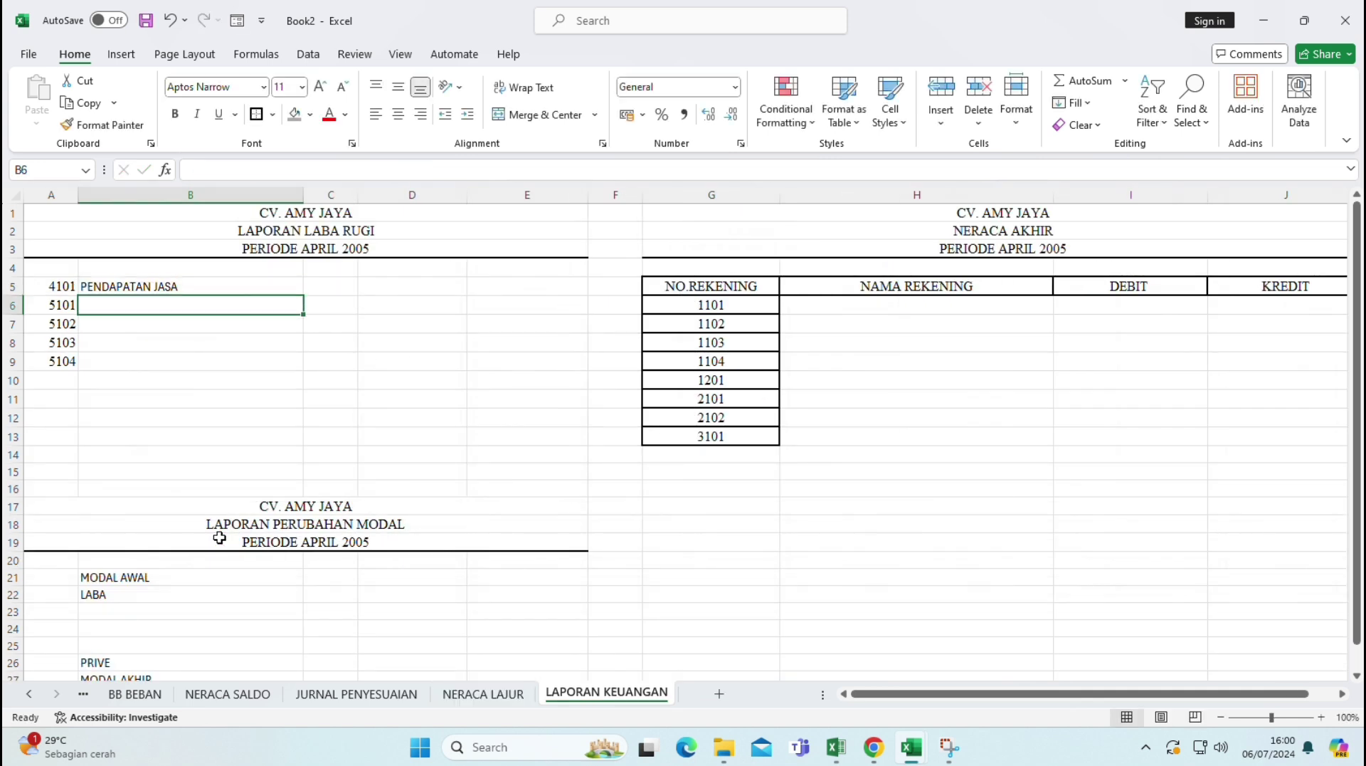
- Fill the account-name lookup formula from B5 down to B9 in the LAPORAN LABA RUGI
left_click(220, 293)
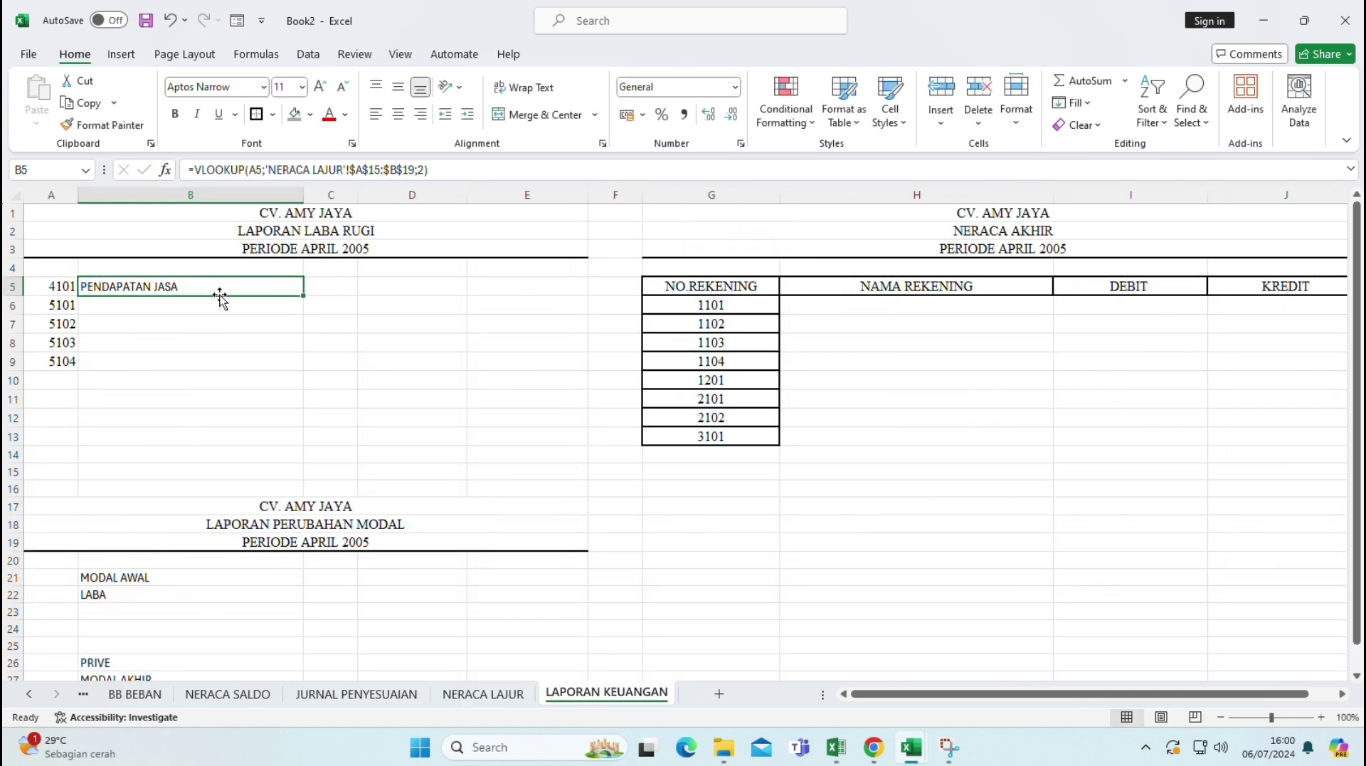
left_click_drag(305, 294, 305, 371)
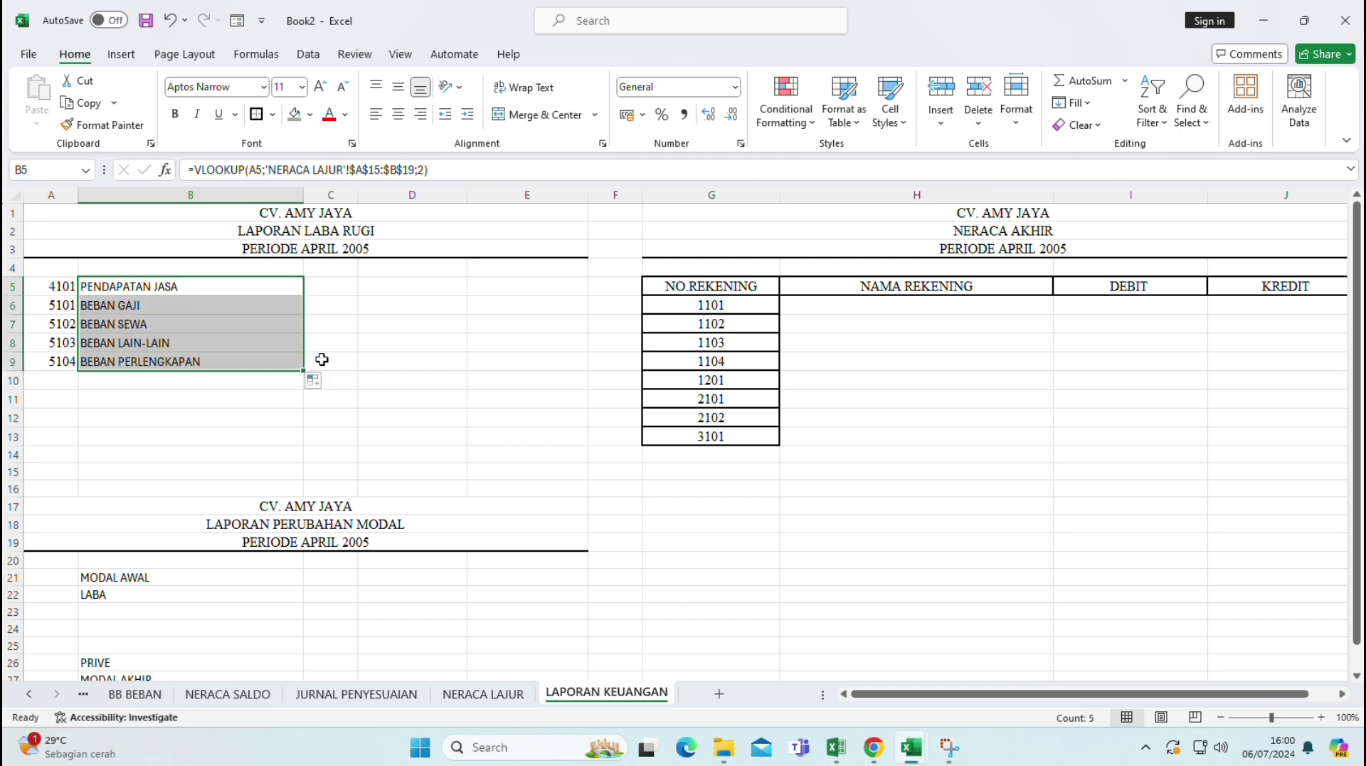
left_click(386, 289)
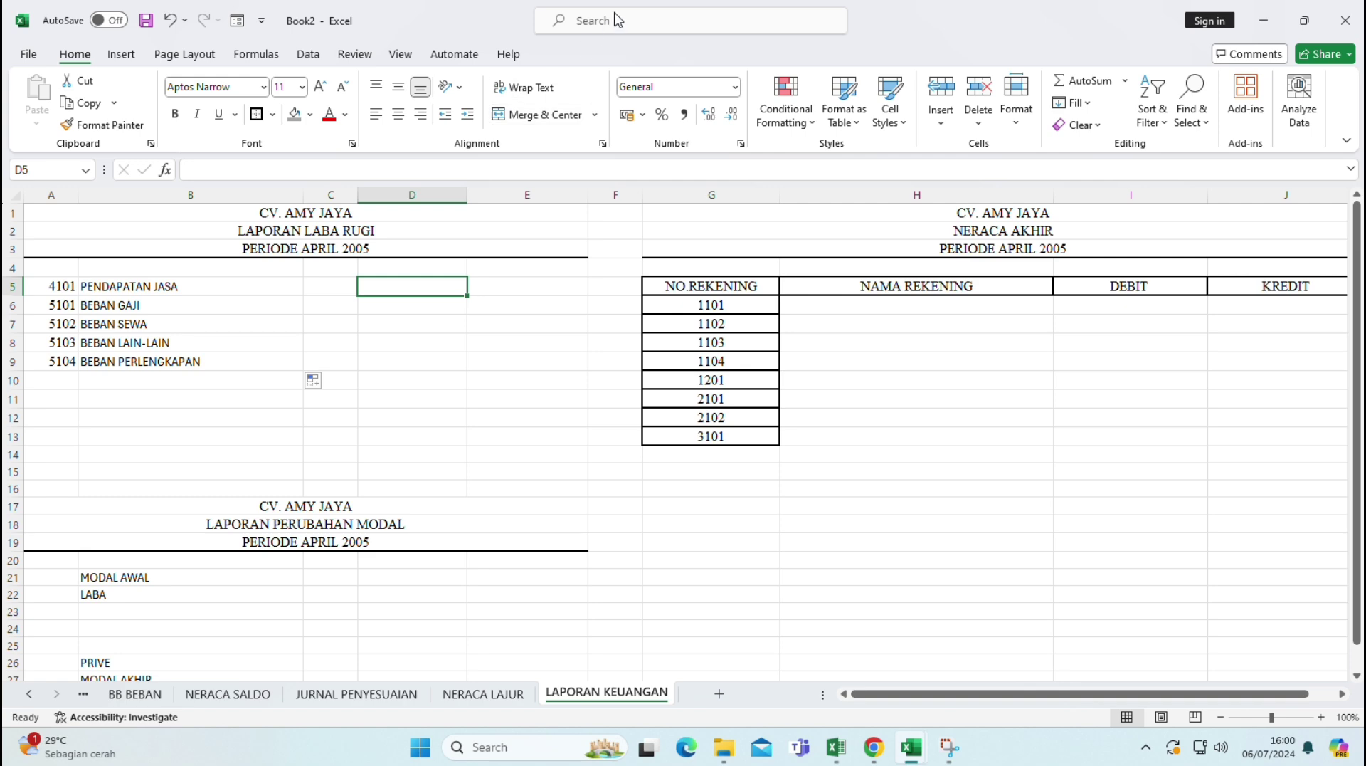
left_click(611, 19)
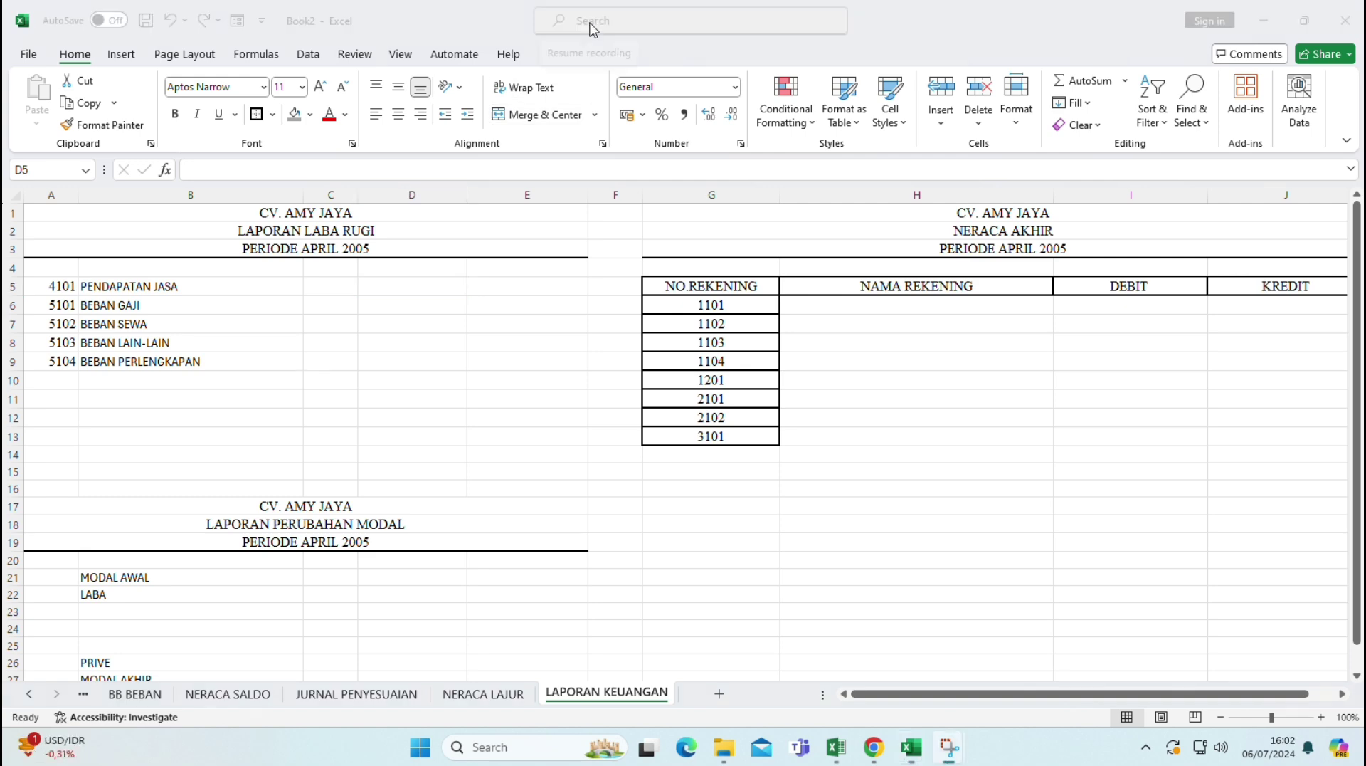
- Copy the LABA RUGI debit and credit amounts I15:J19 from the NERACA LAJUR sheet into D5:E9 of LAPORAN KEUANGAN as values
left_click(385, 286)
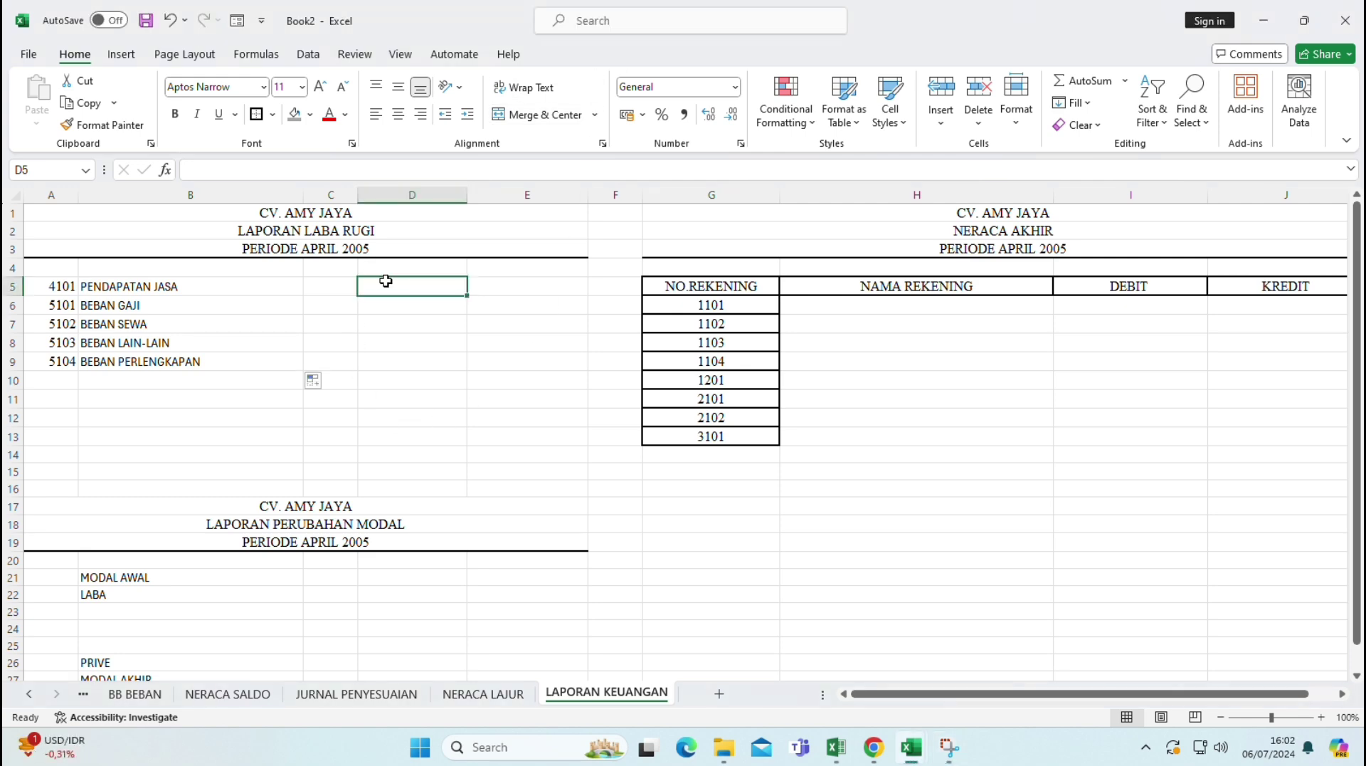
left_click(485, 694)
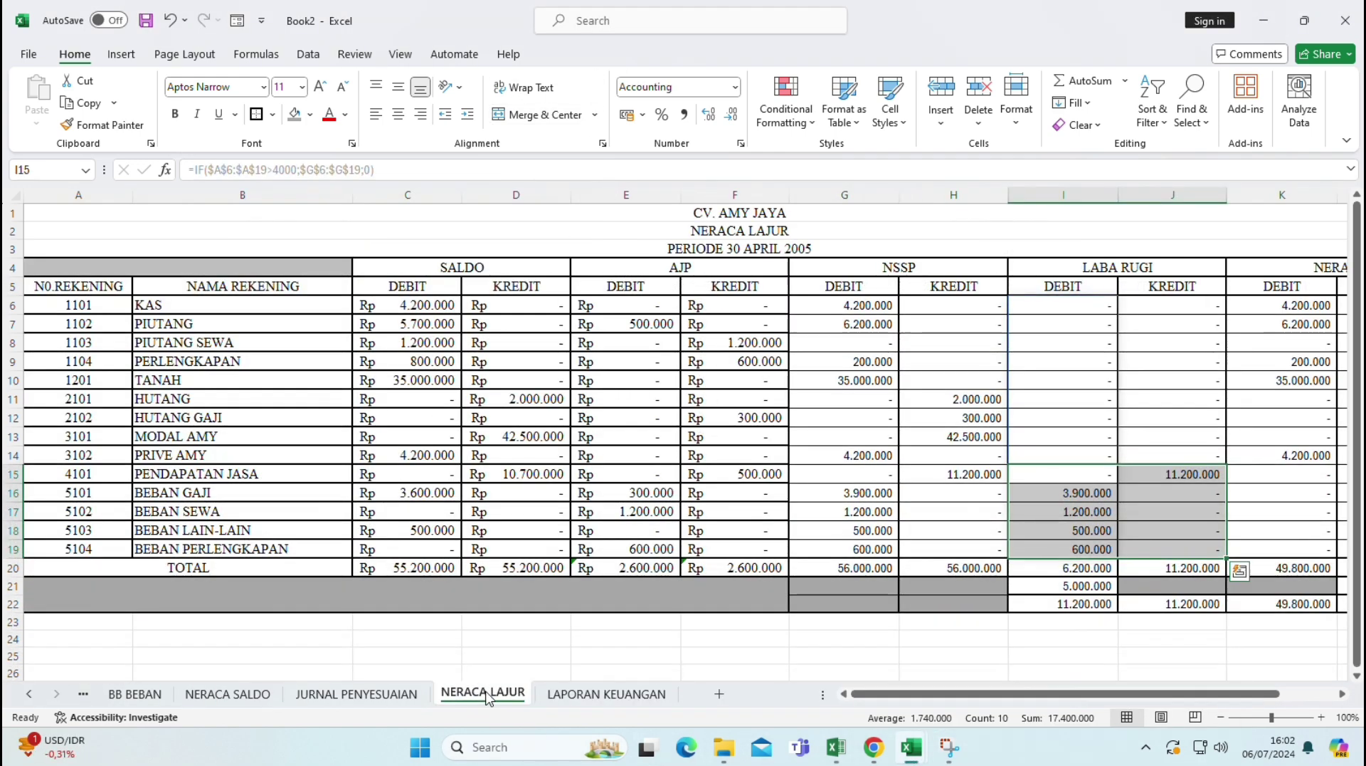
left_click(955, 477)
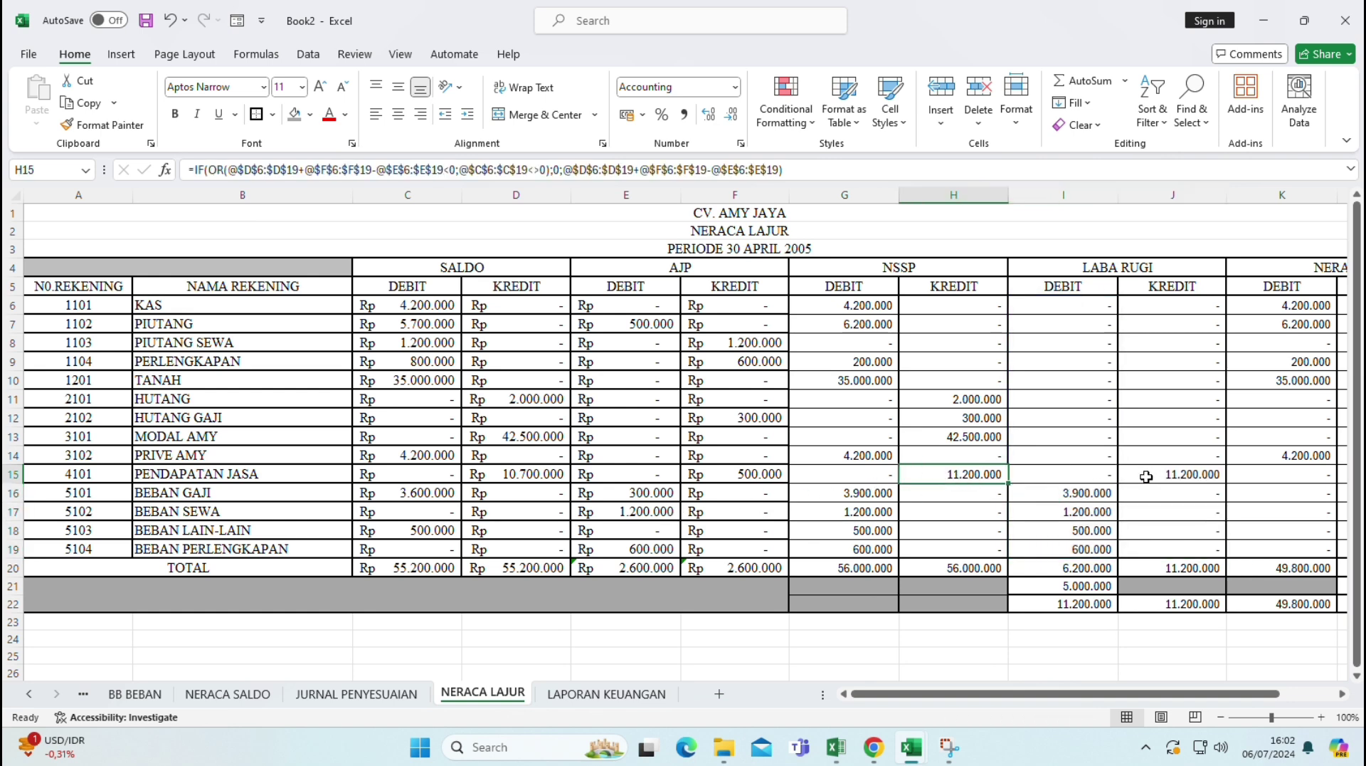
left_click_drag(1074, 481, 1163, 547)
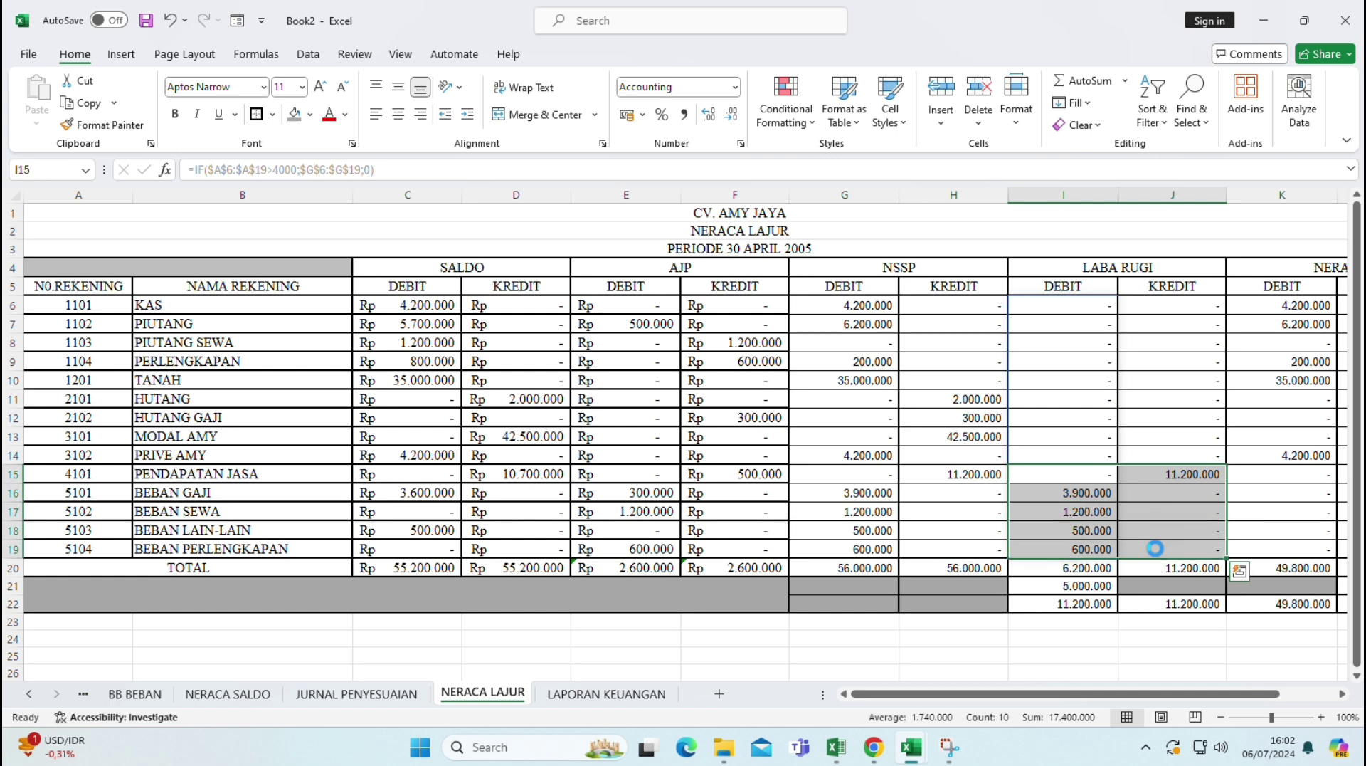
key("ctrl+c")
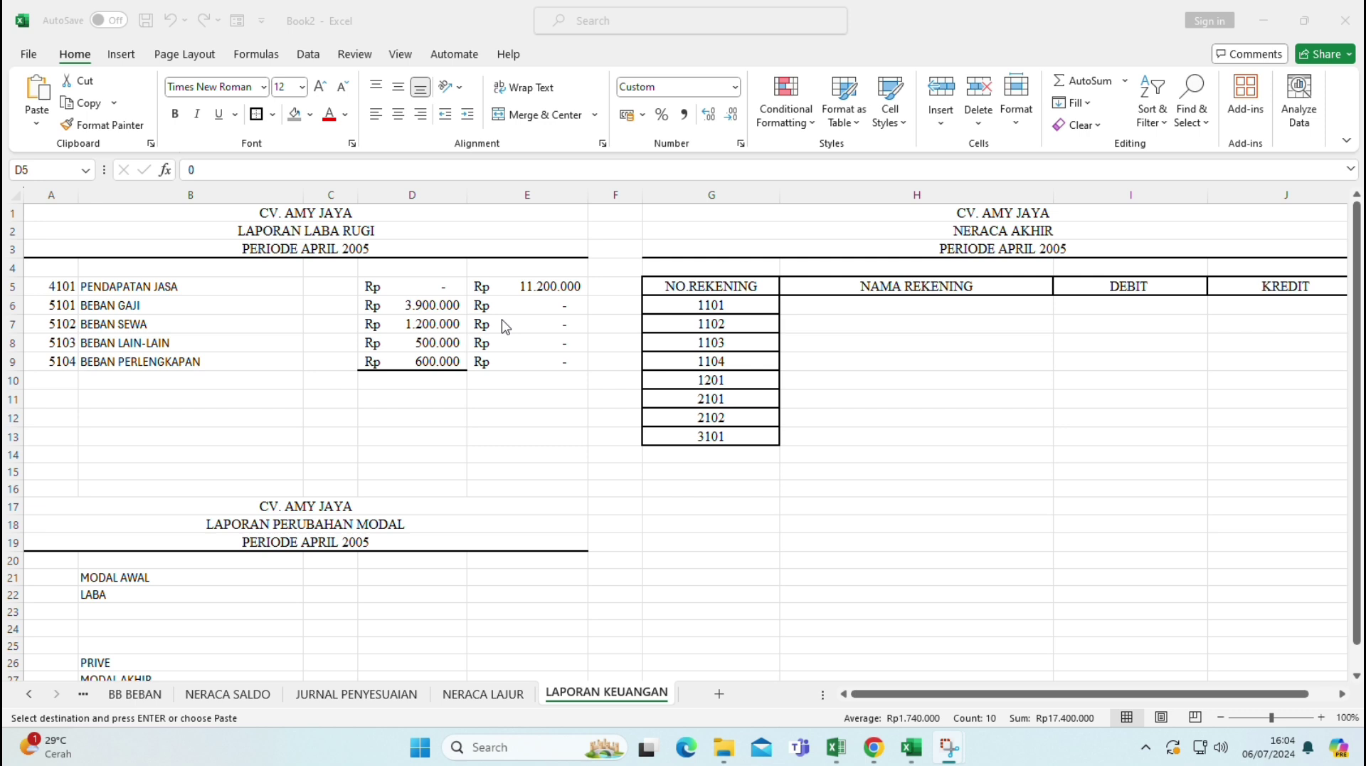
key("ctrl+v")
key("Escape")
- Total the expense amounts of the LAPORAN LABA RUGI in E10 with =SUM(D5:D9)
left_click(445, 382)
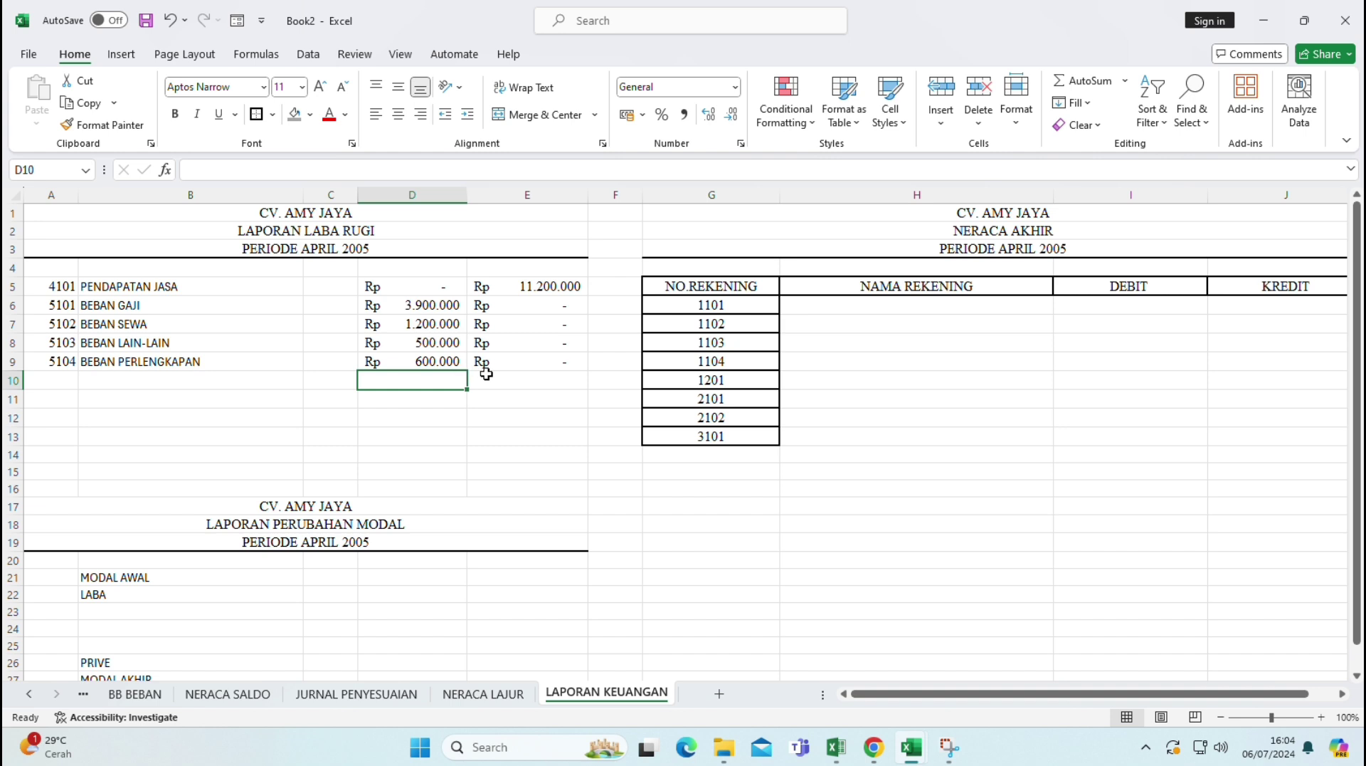
double_click(553, 382)
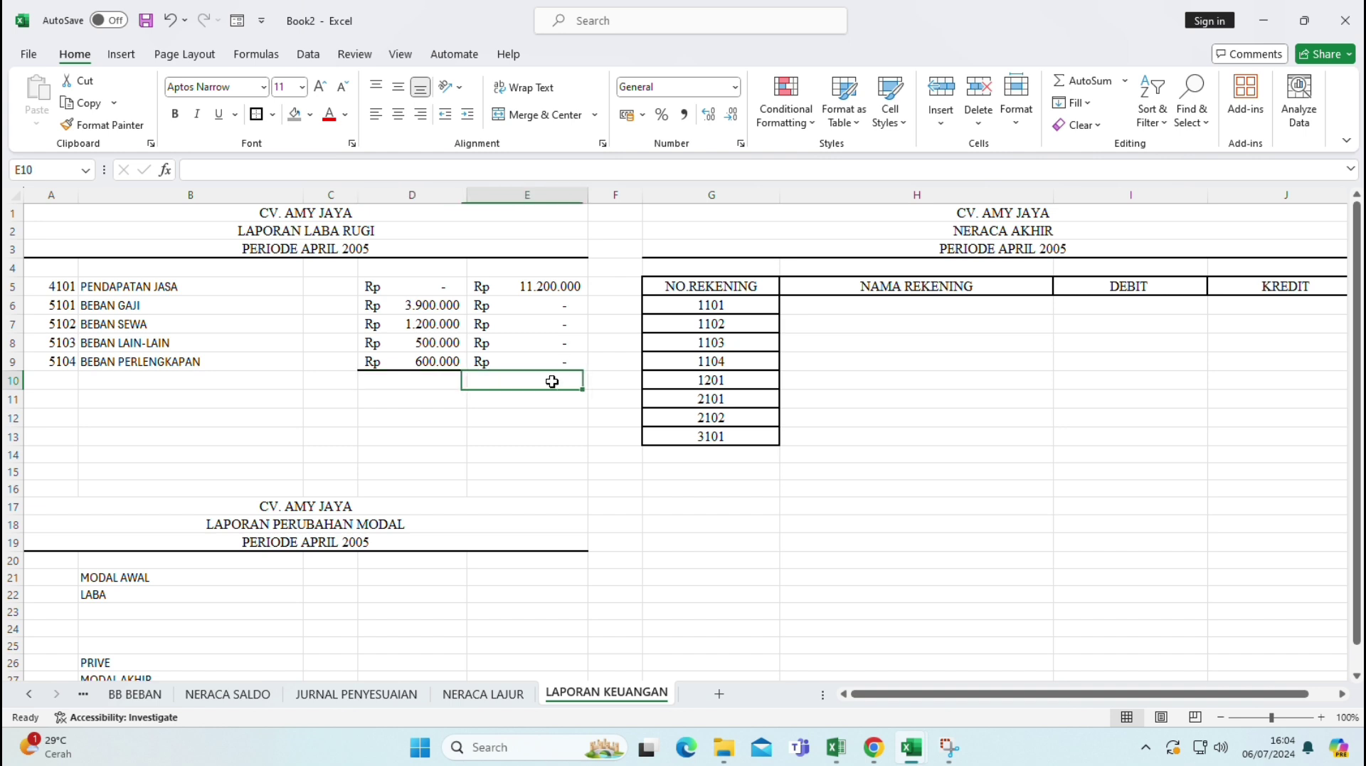
type("=")
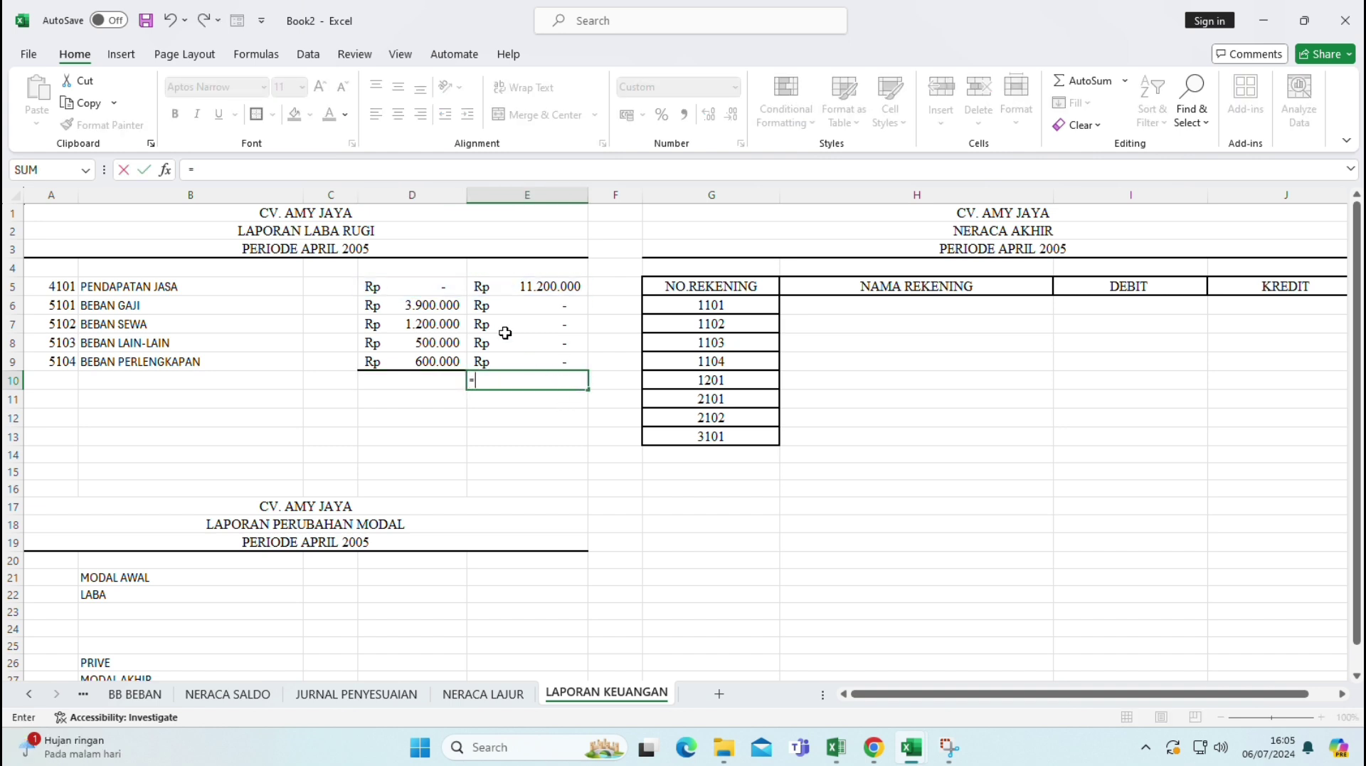
left_click_drag(452, 288, 448, 358)
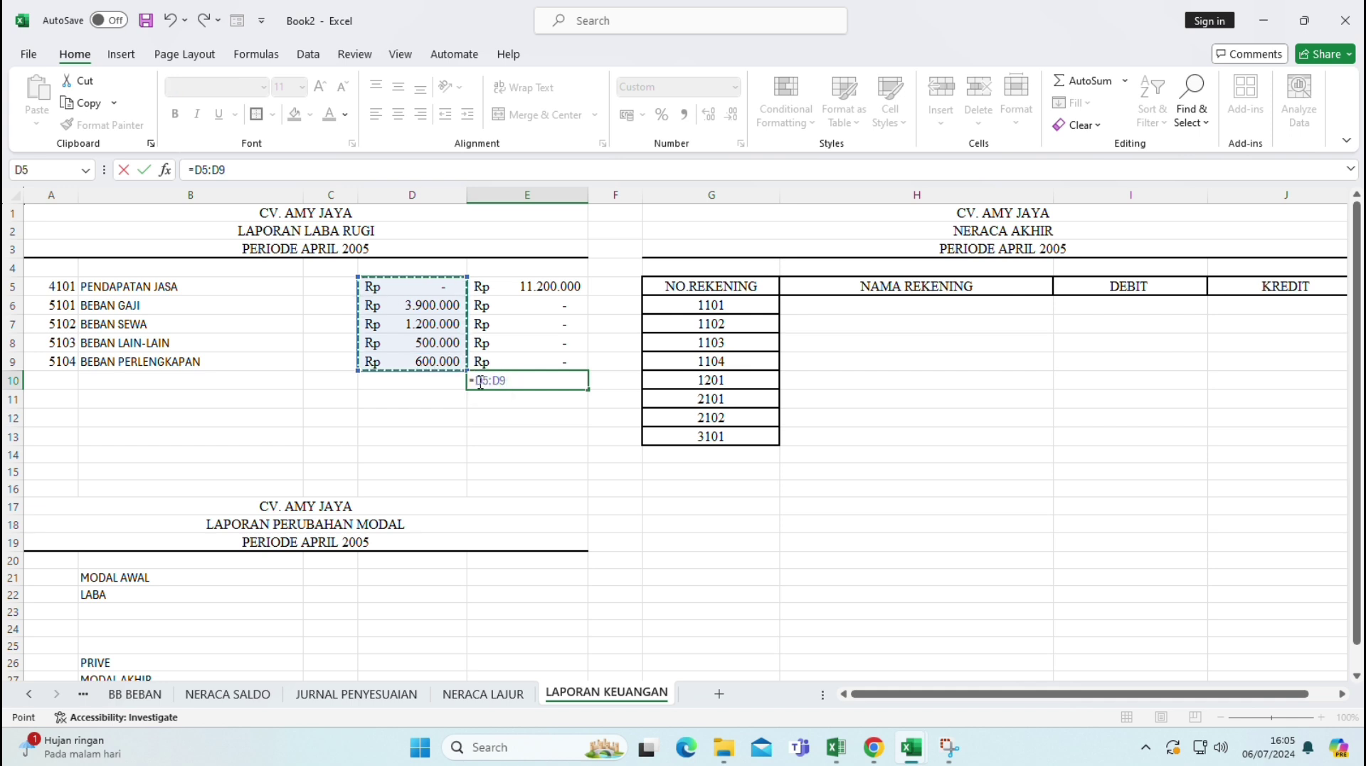
left_click(477, 380)
type("SUM")
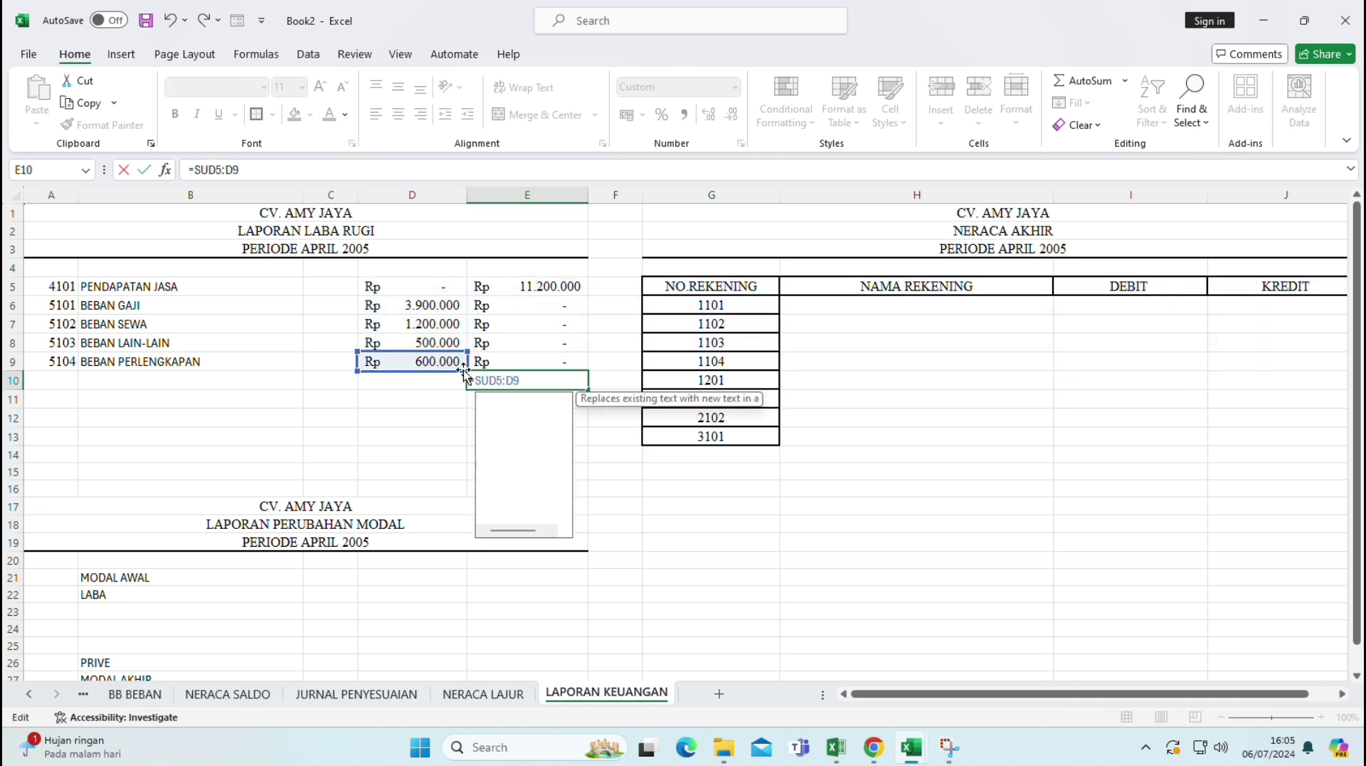
double_click(510, 401)
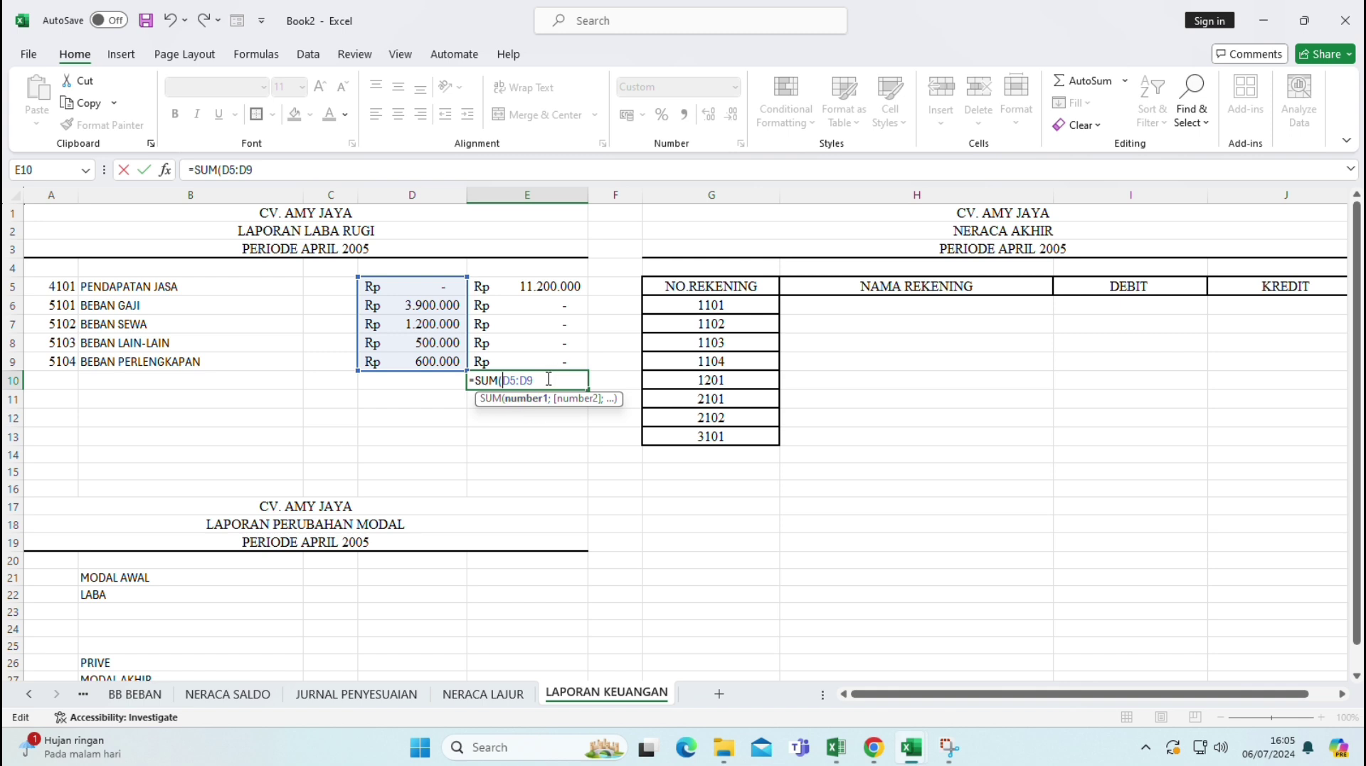
key("Return")
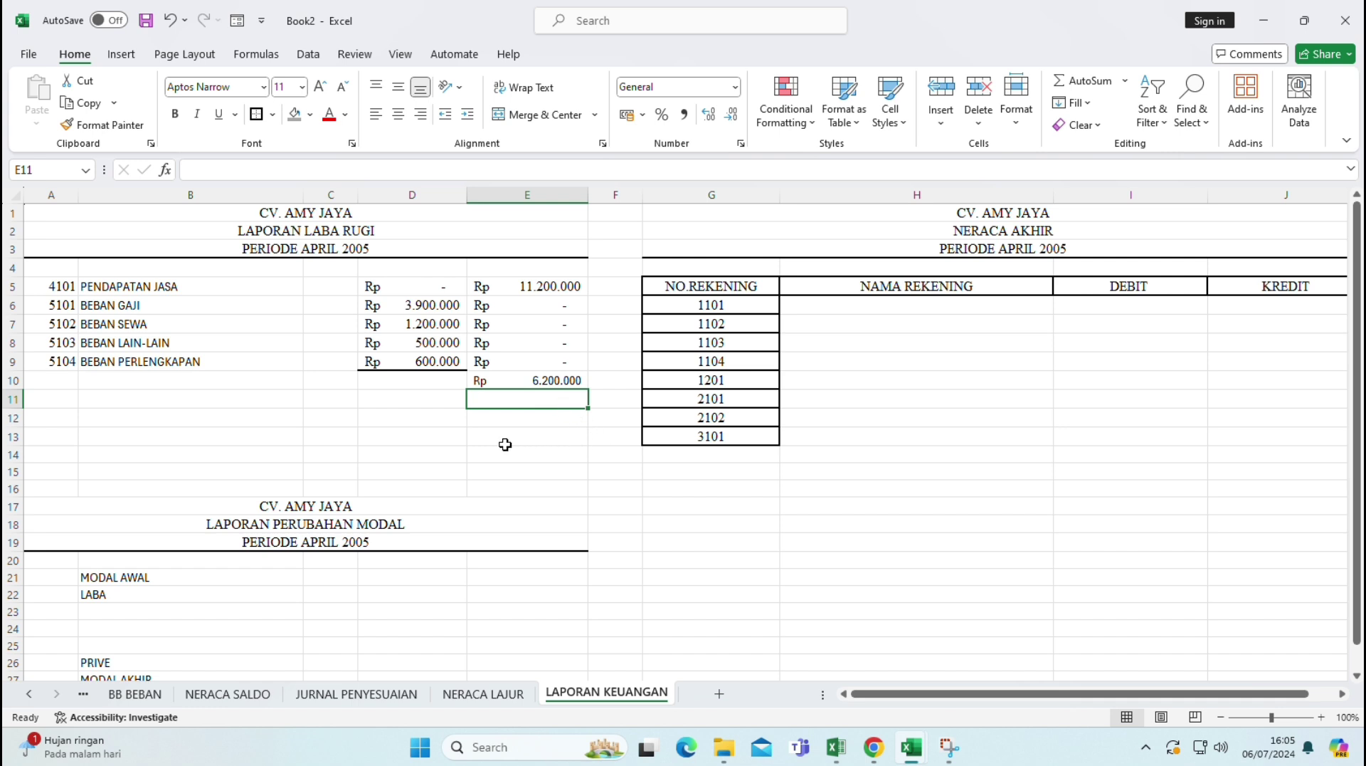
- Label the expense total row in B10 as TOTAL BEBAN
left_click(122, 383)
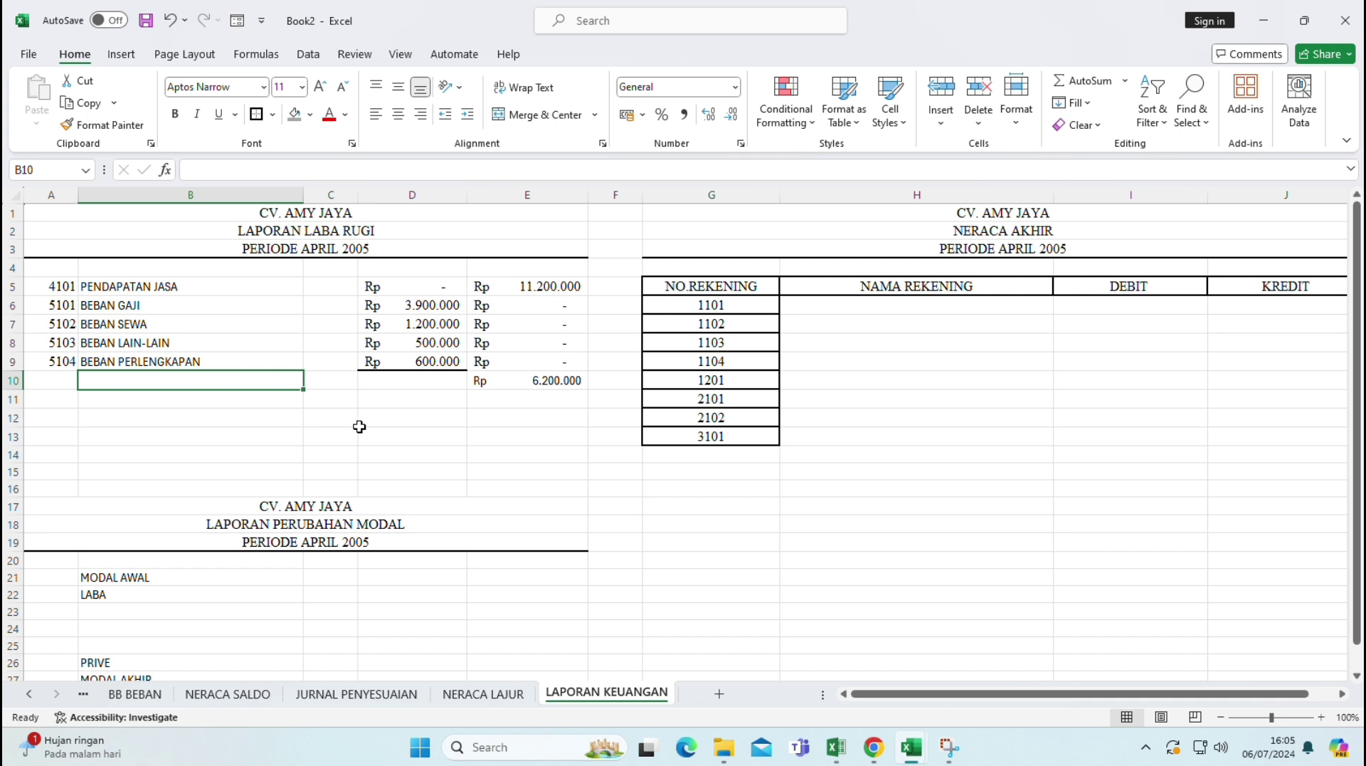
type("TOTAL")
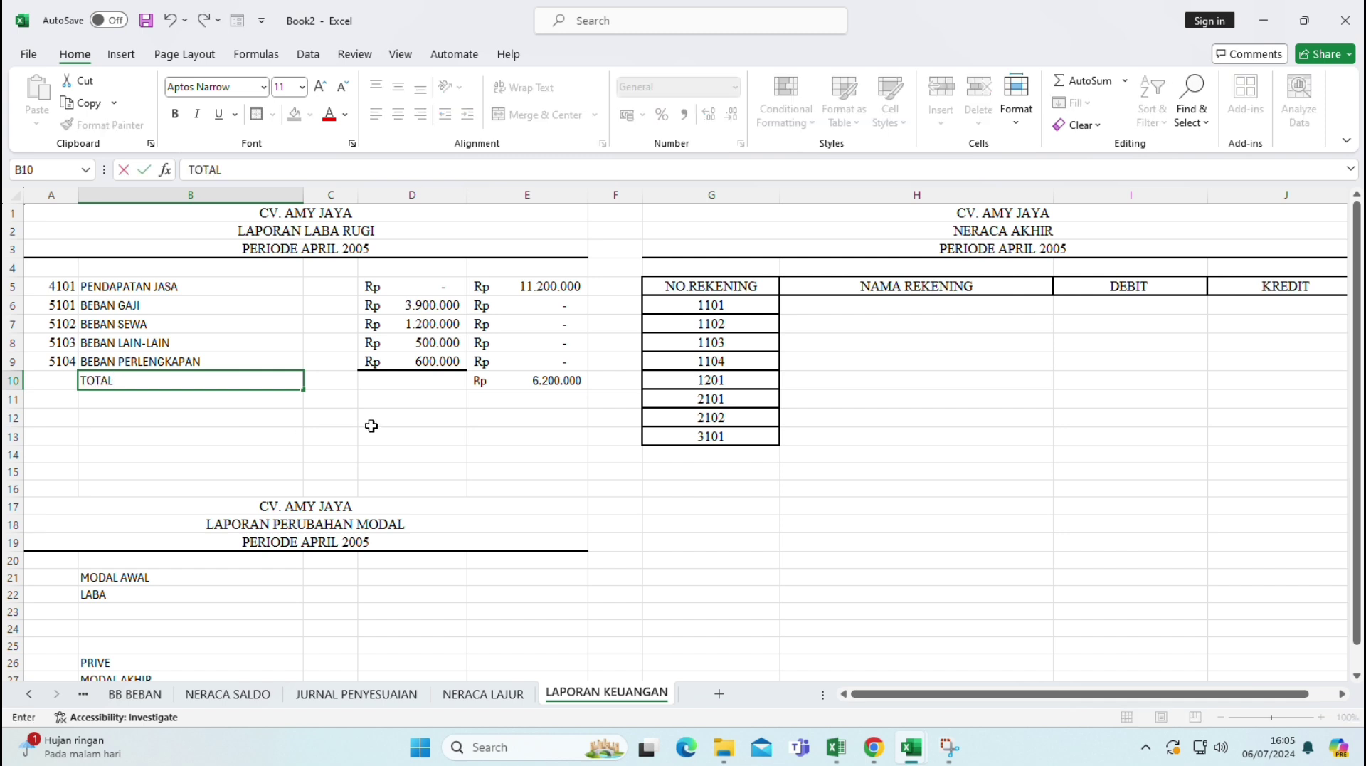
type(" BEBAN")
key("Return")
key("Return")
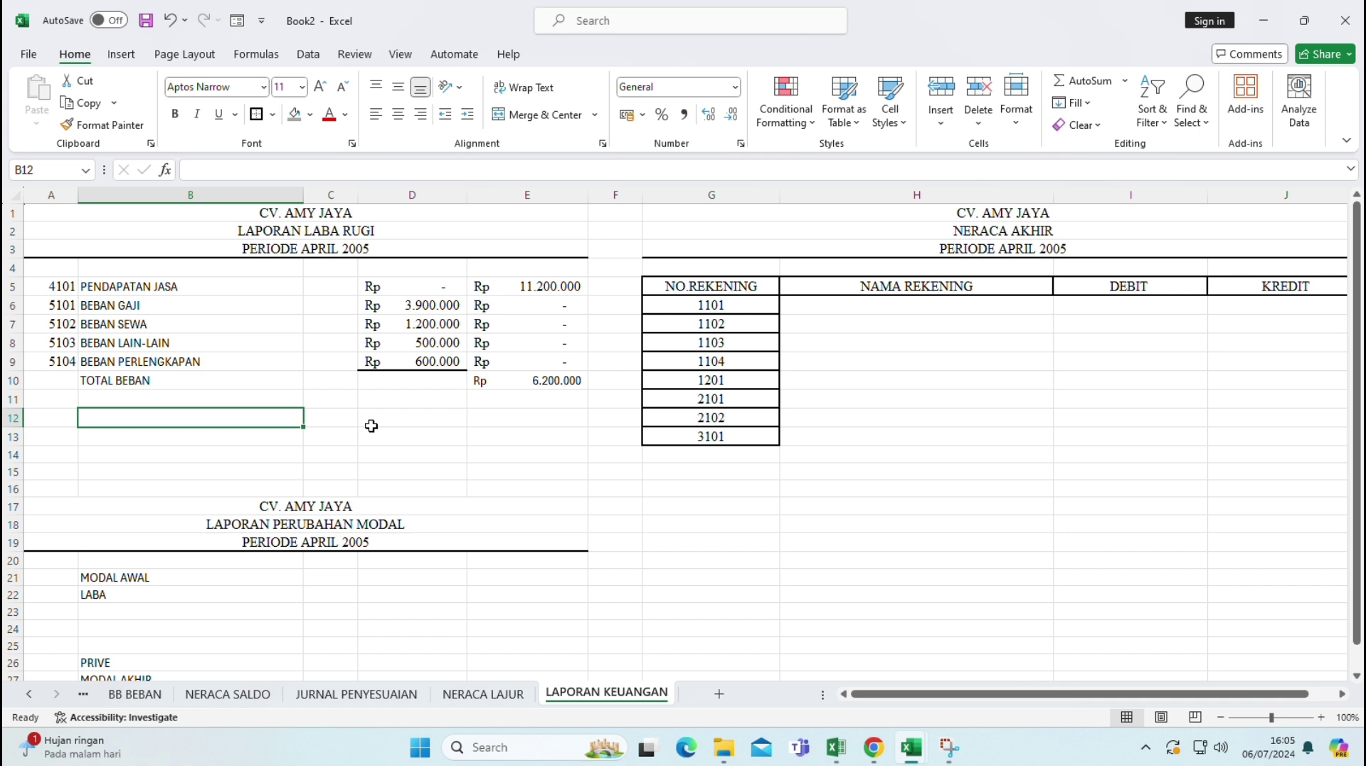
- Enter the label LABA SEBELUM PAJAK in B12, below the expense total
type("LABA SEBELUM")
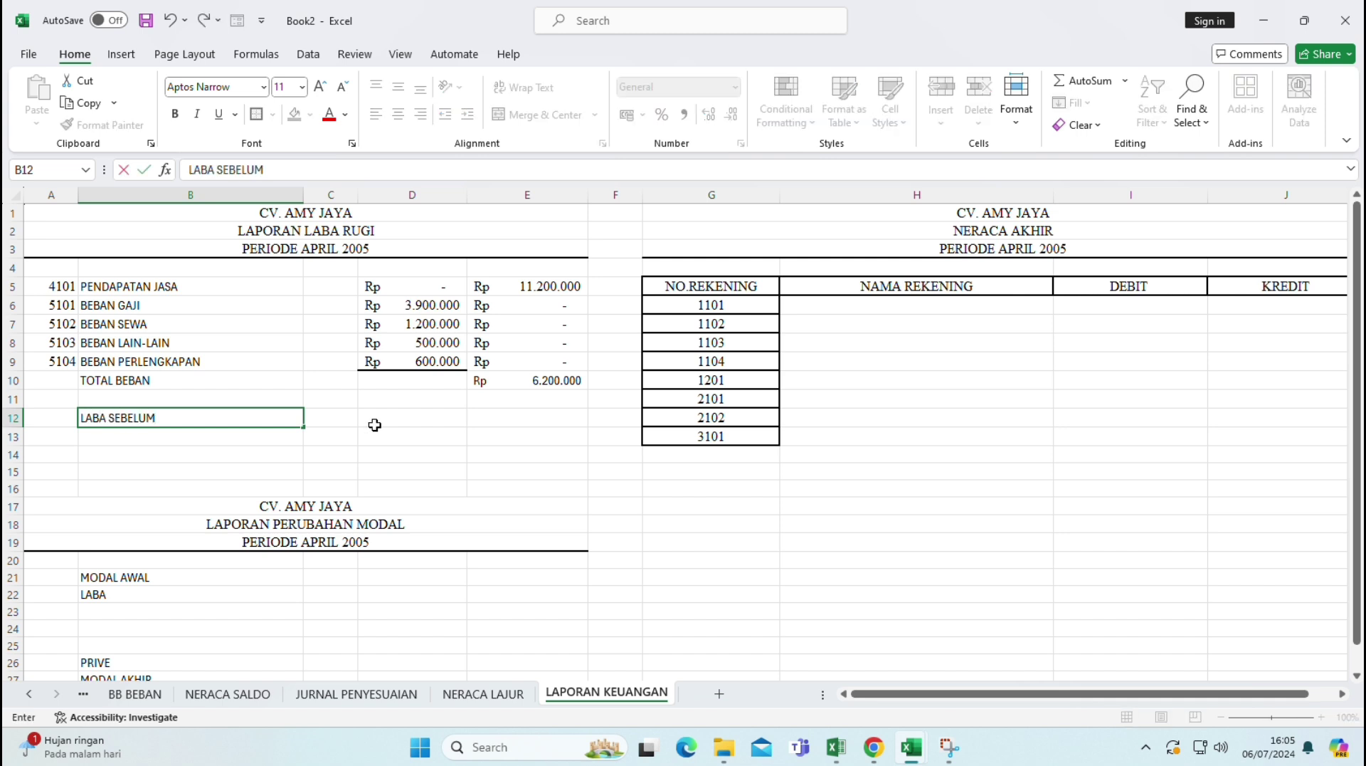
type(" PAJAK")
key("Tab")
key("Tab")
key("Tab")
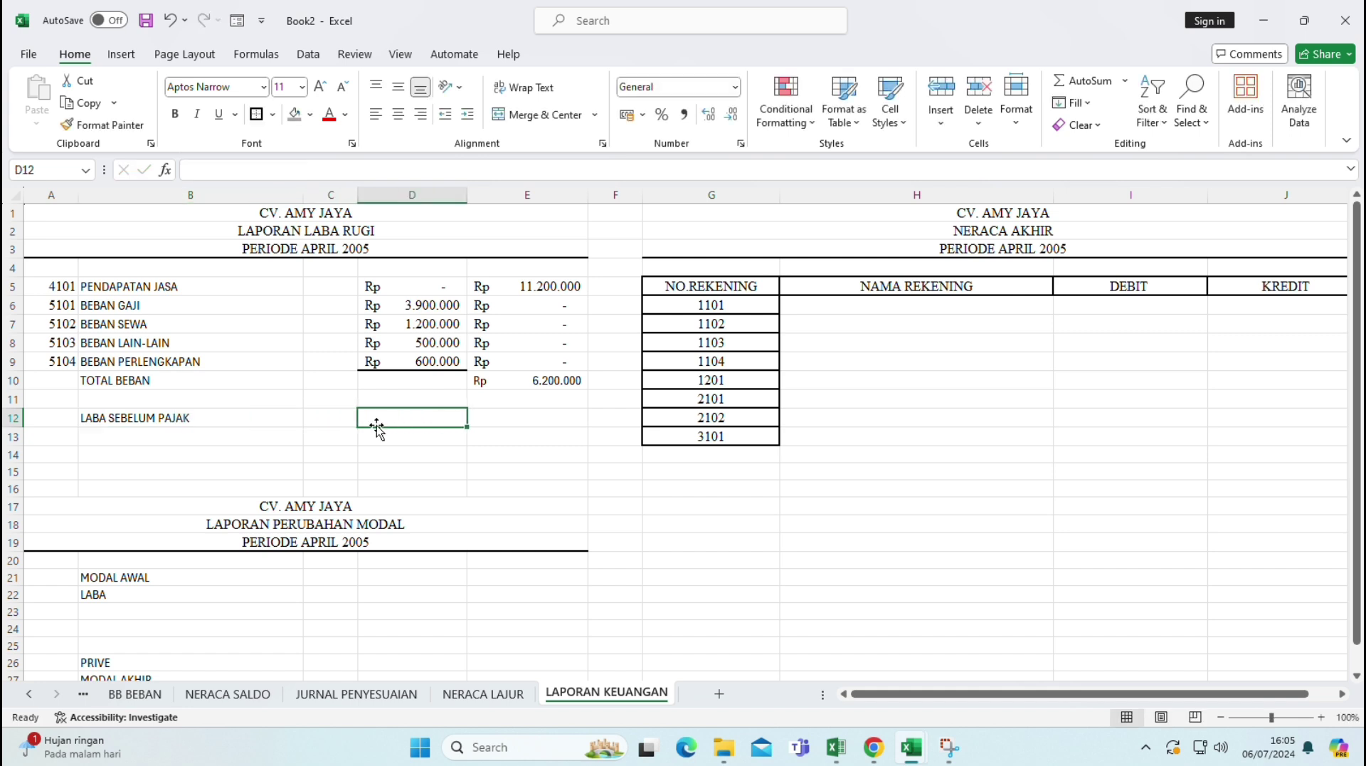
- Calculate LABA SEBELUM PAJAK in E12 by subtracting total expenses from service revenue with =E5-E10
type("=")
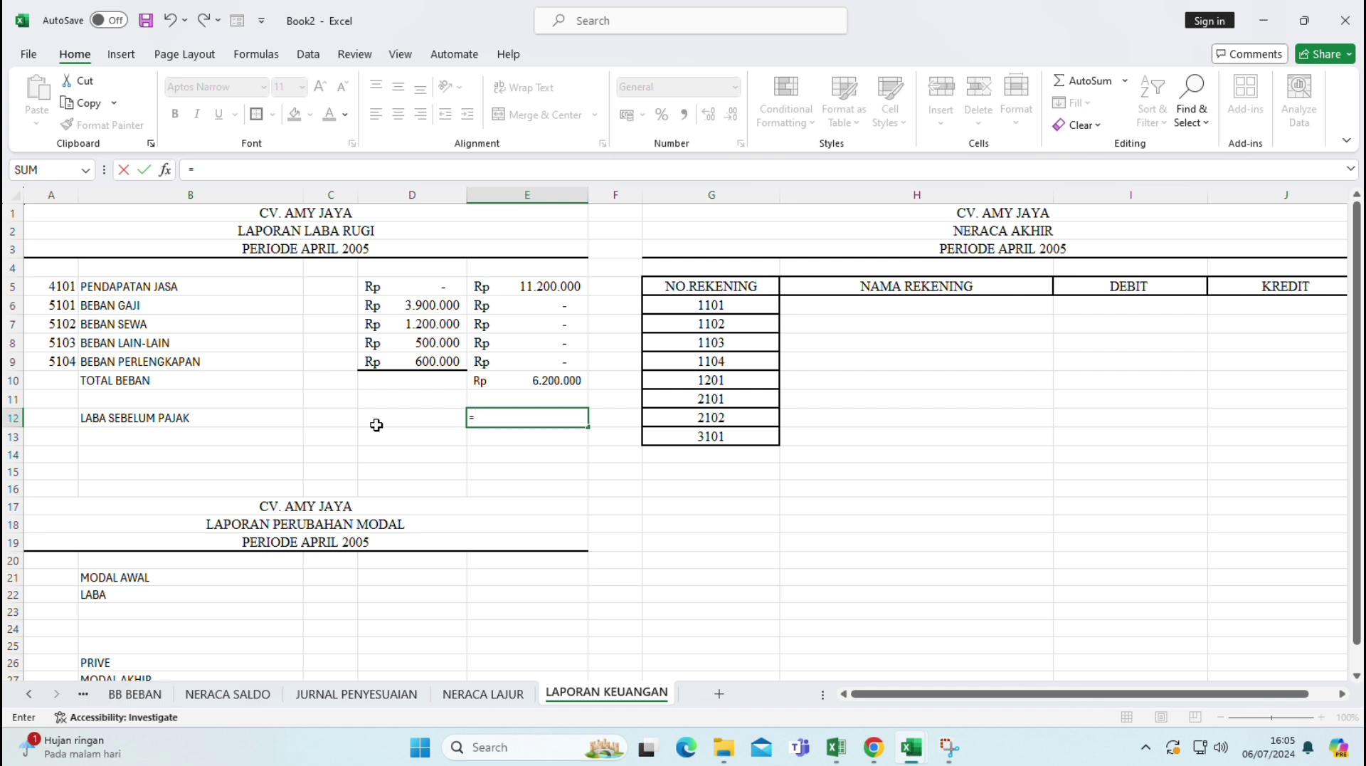
left_click(546, 286)
type("-")
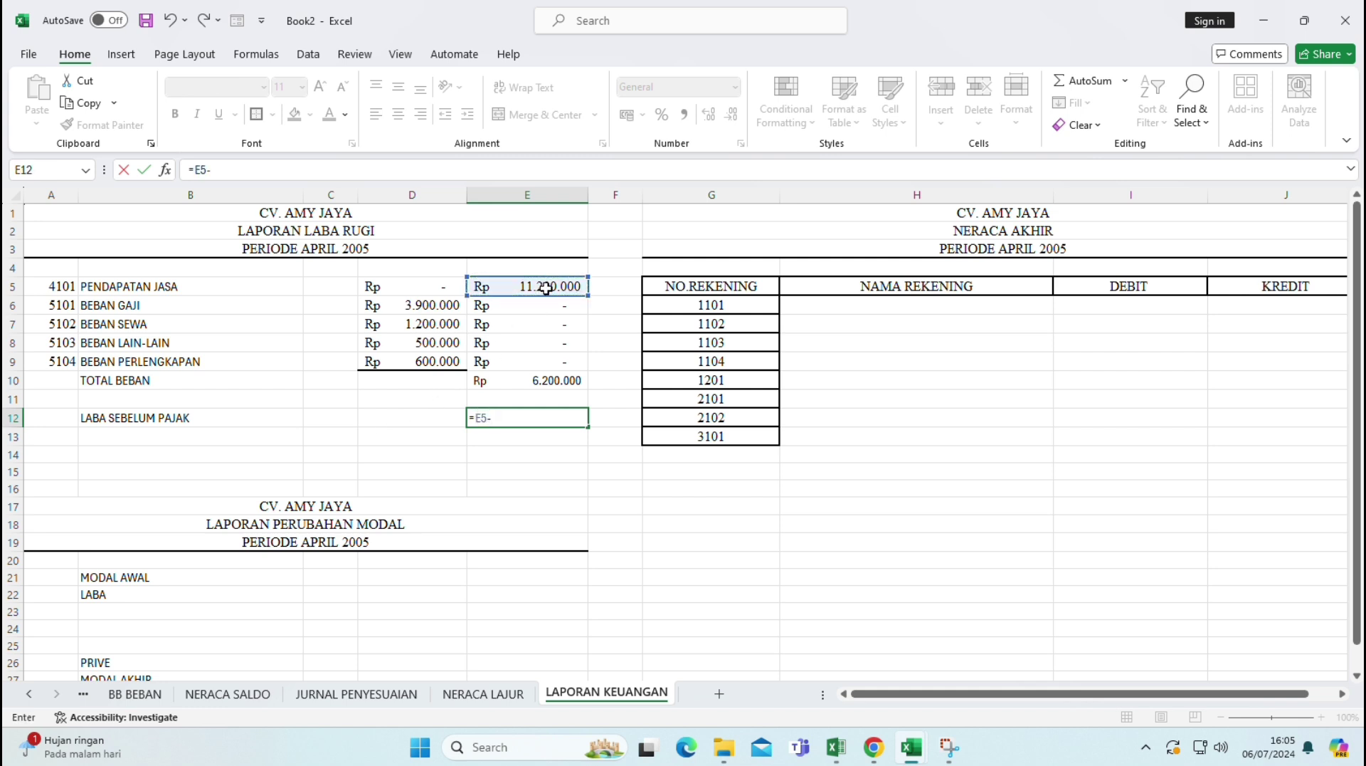
left_click(539, 379)
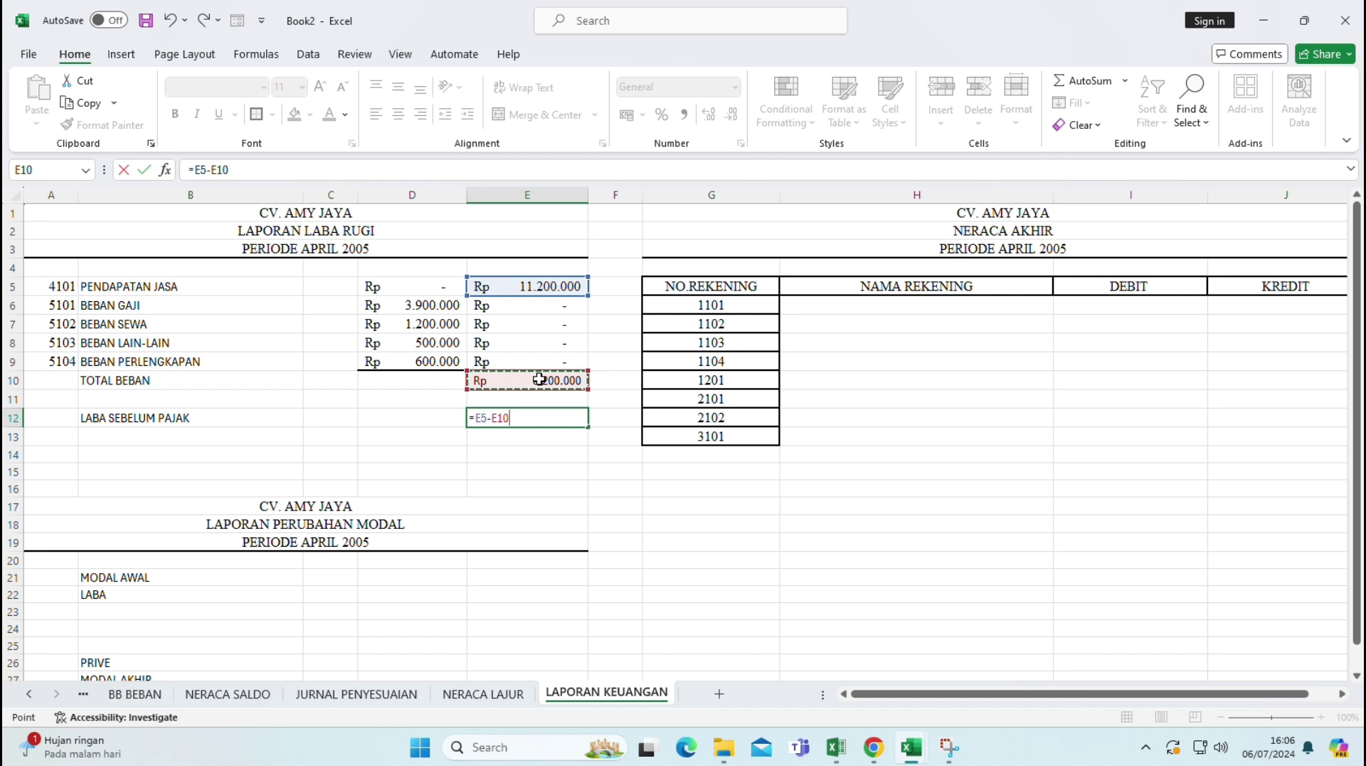
key("Return")
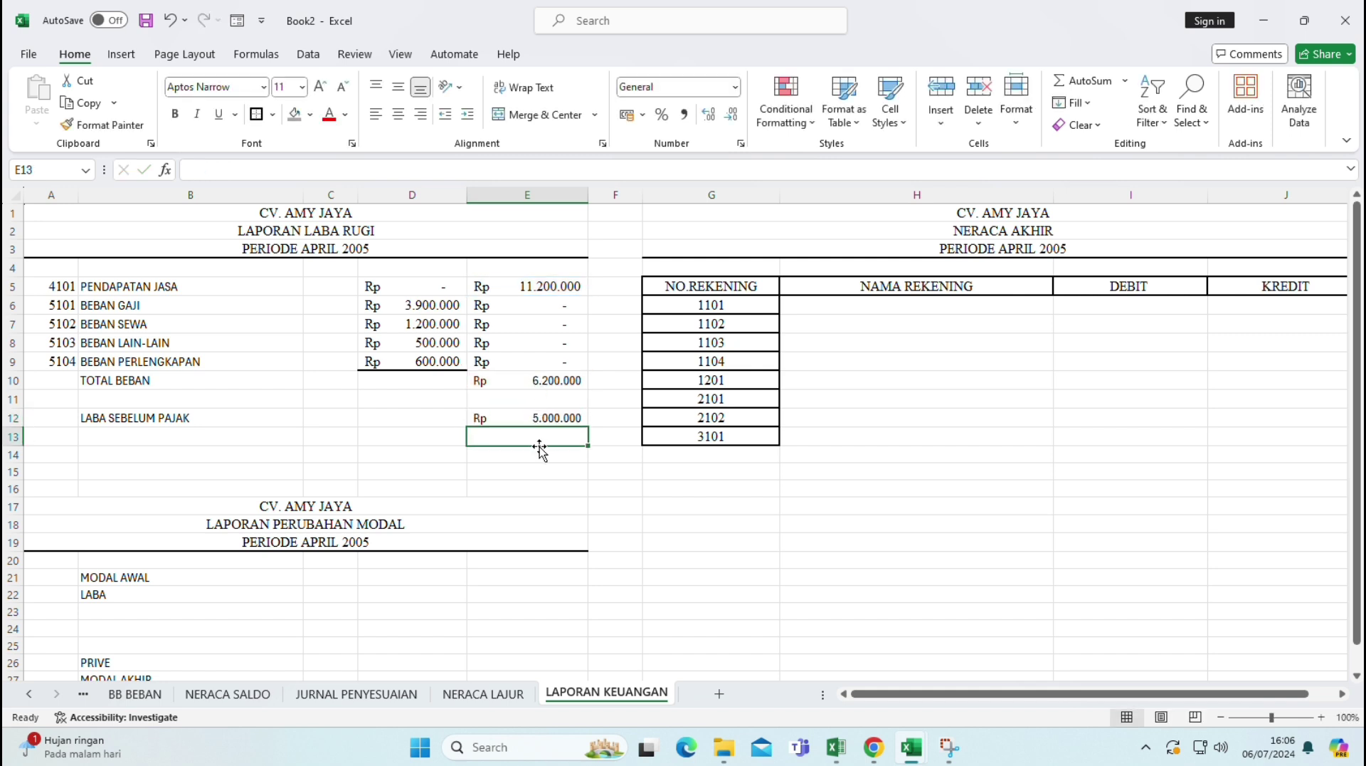
- Link MODAL AWAL in E21 of LAPORAN PERUBAHAN MODAL to the capital credit balance with ='NERACA LAJUR'!L13
scroll(540, 448, "down", 3)
scroll(537, 449, "down", 1)
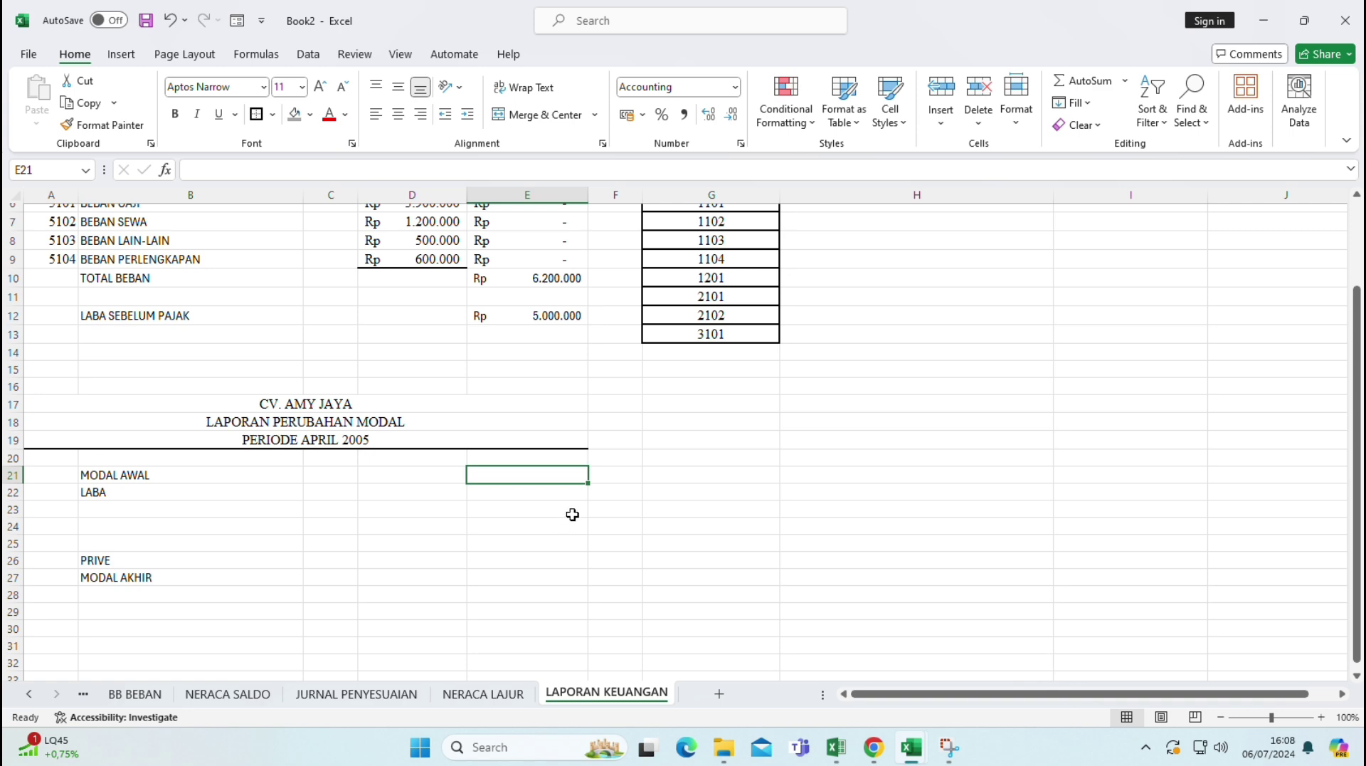
type("=")
left_click(476, 694)
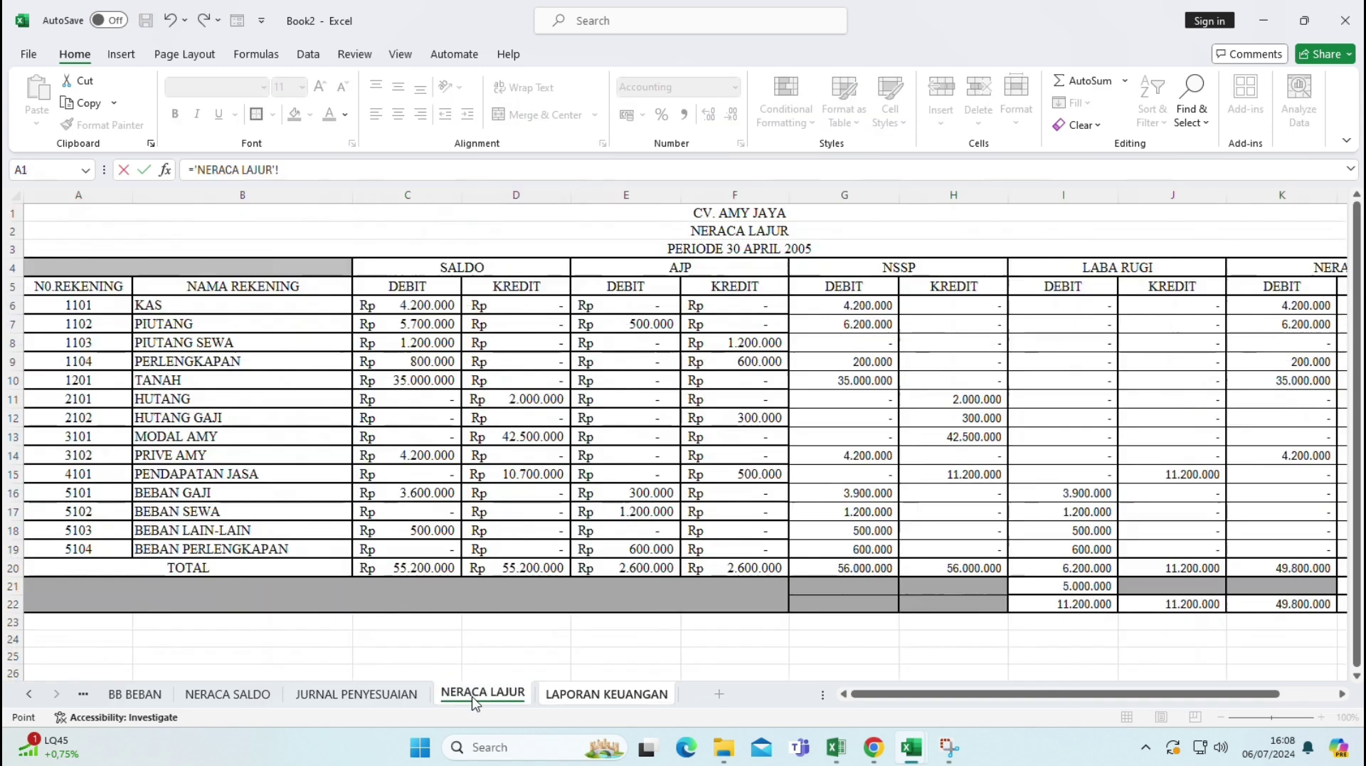
scroll(1203, 465, "right", 2)
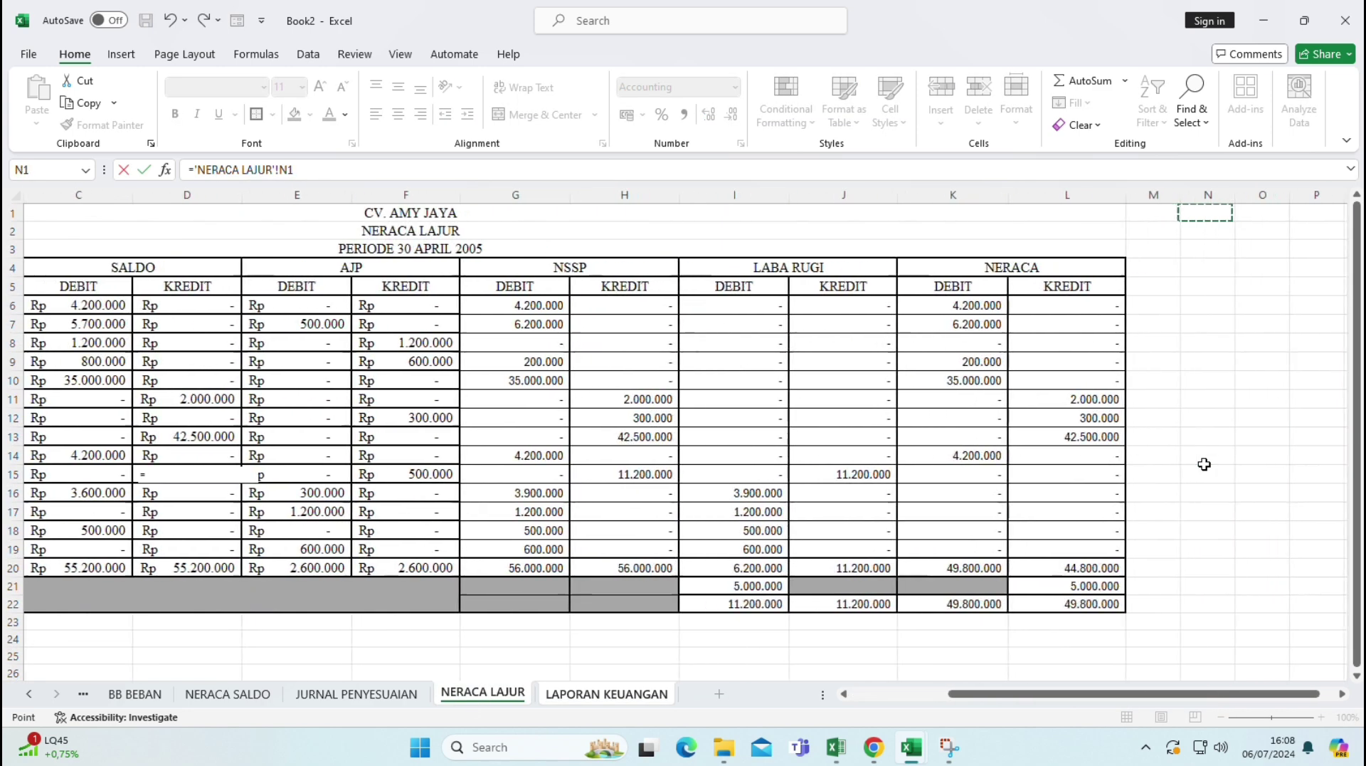
left_click(1090, 439)
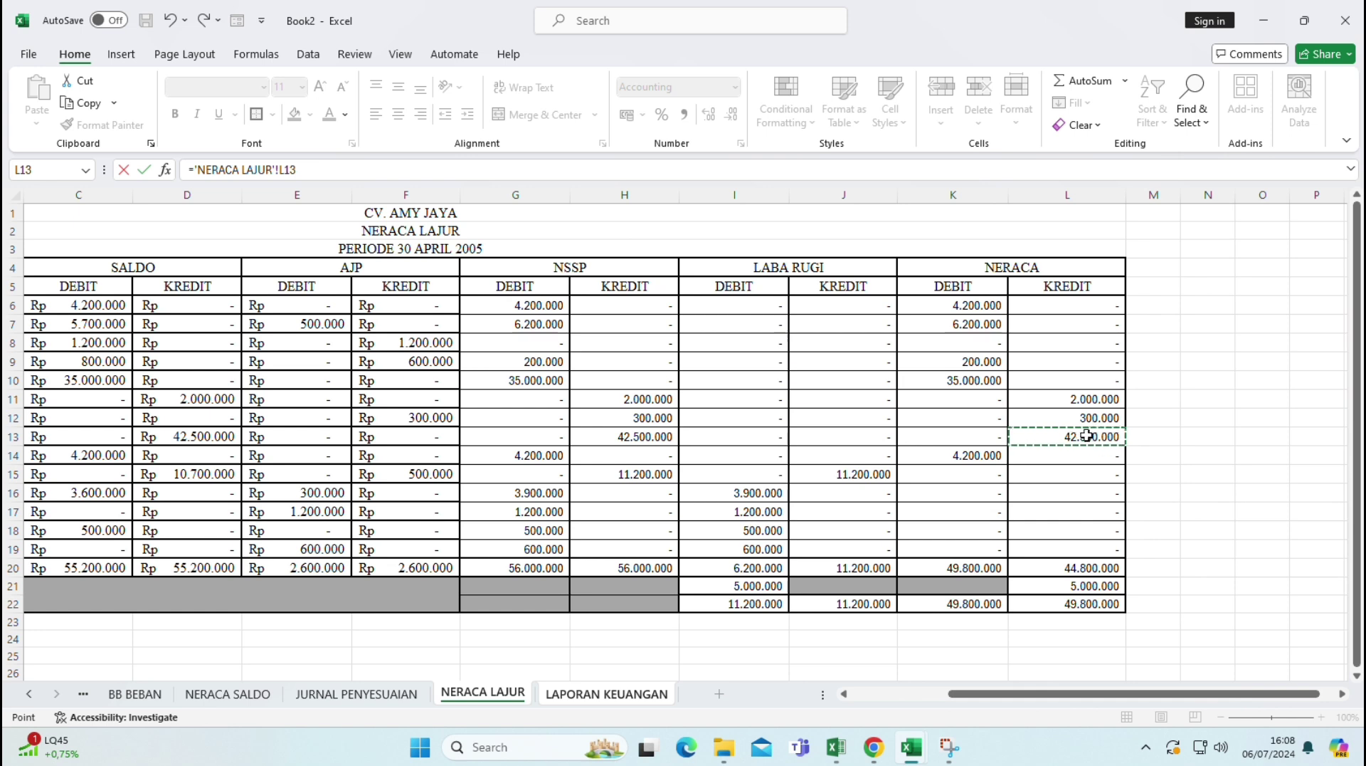
key("Return")
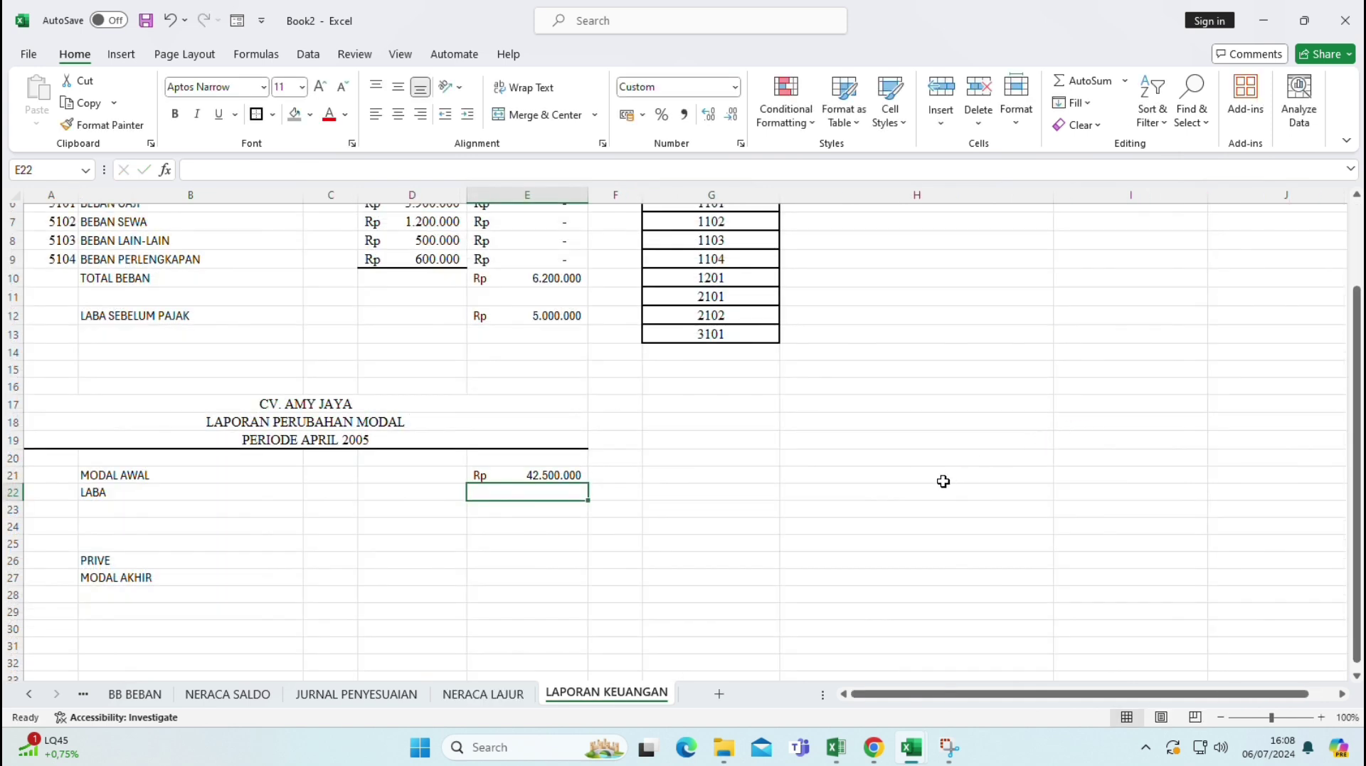
- Fill the LABA amount in E22 with a reference to the pre-tax profit, =E12
type("=")
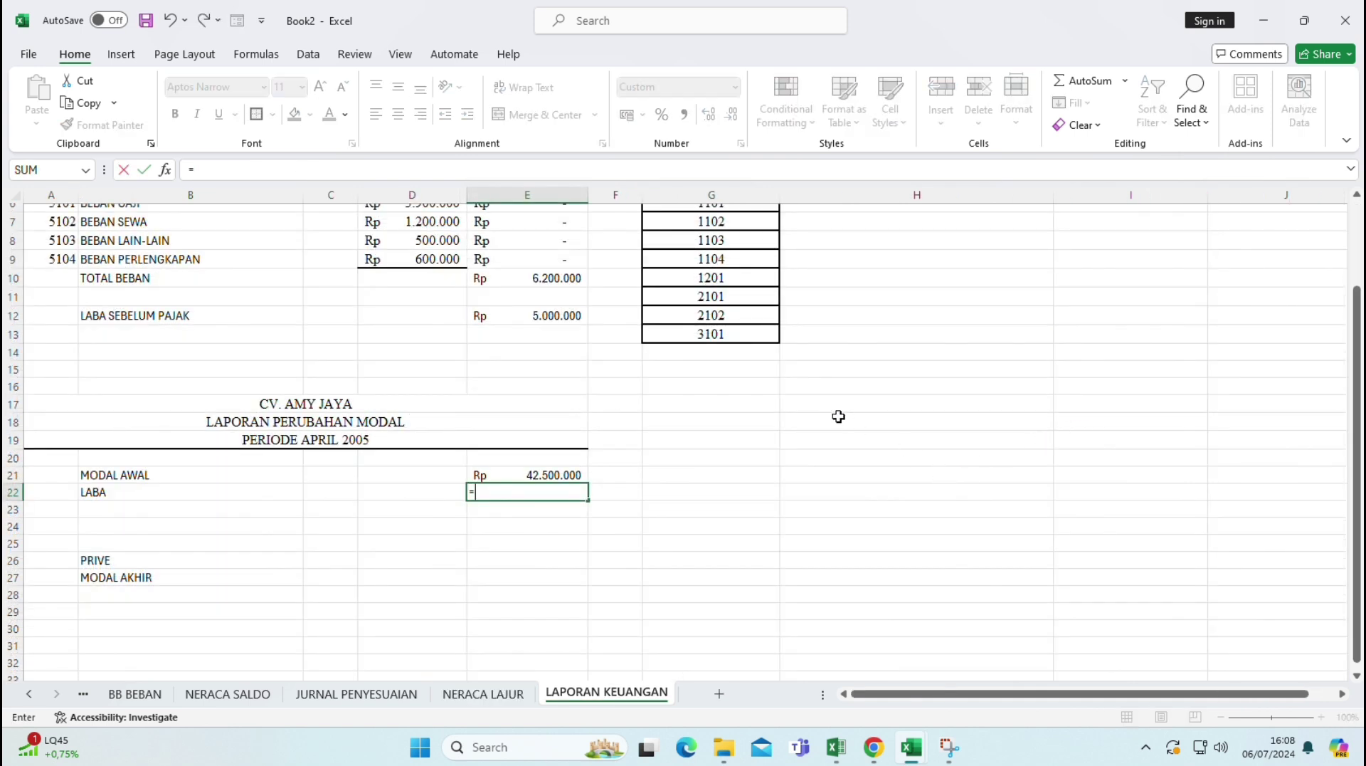
left_click(559, 317)
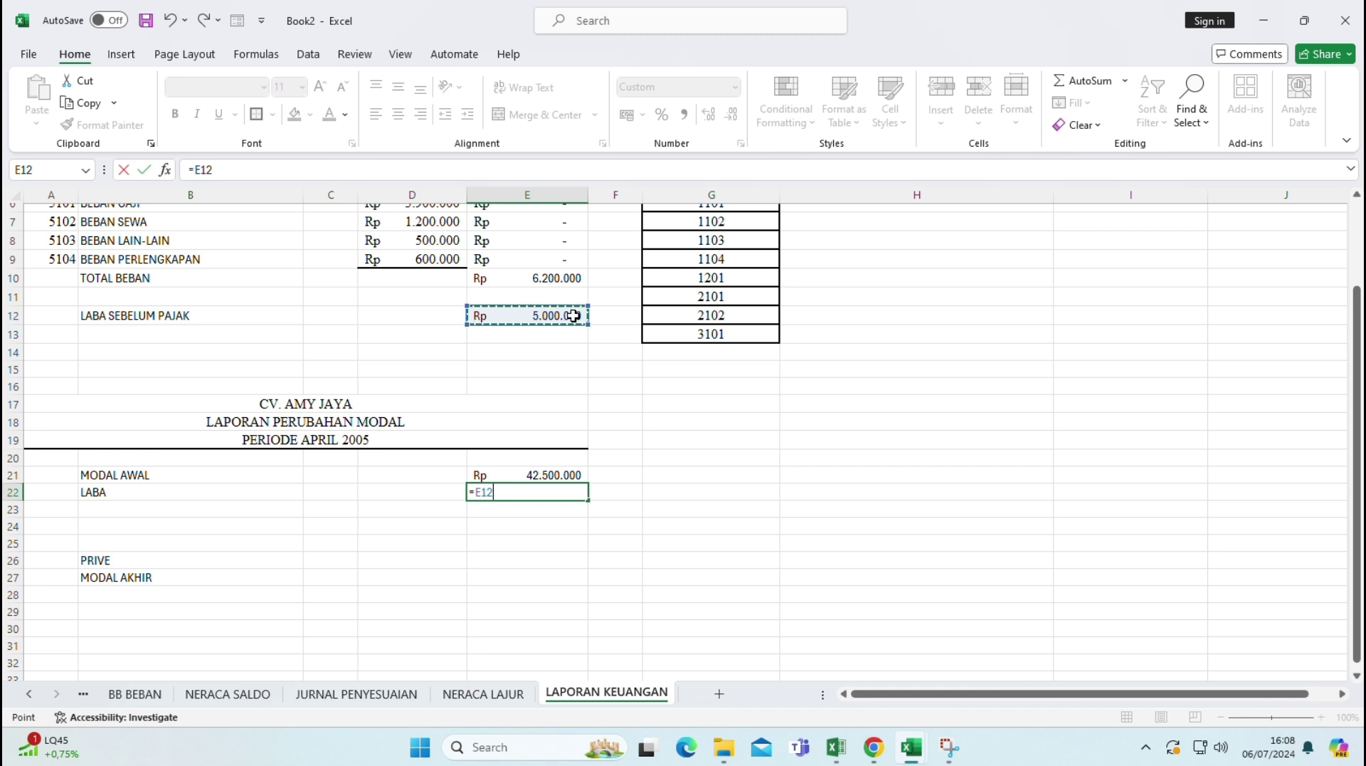
key("Return")
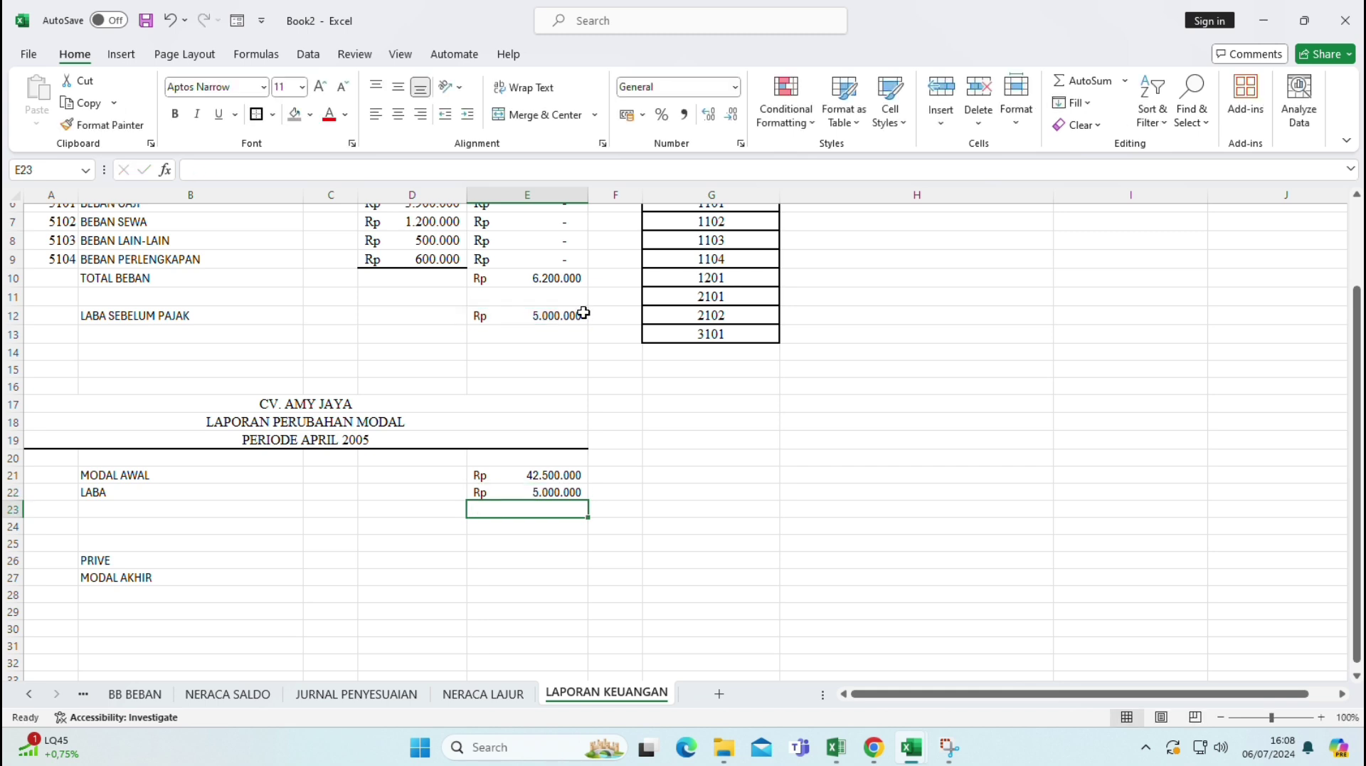
- Link the PRIVE amount in E26 to the NERACA debit balance with ='NERACA LAJUR'!K14
left_click(528, 563)
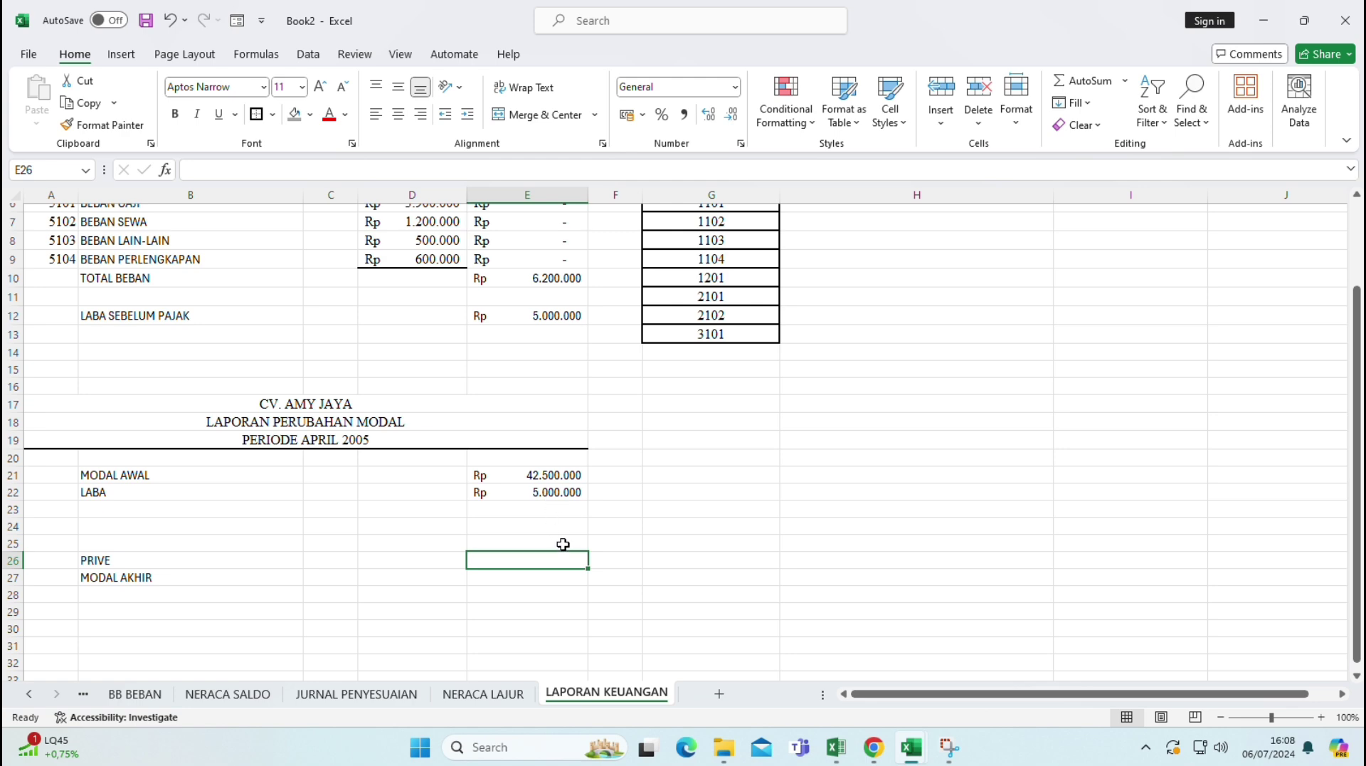
type("=")
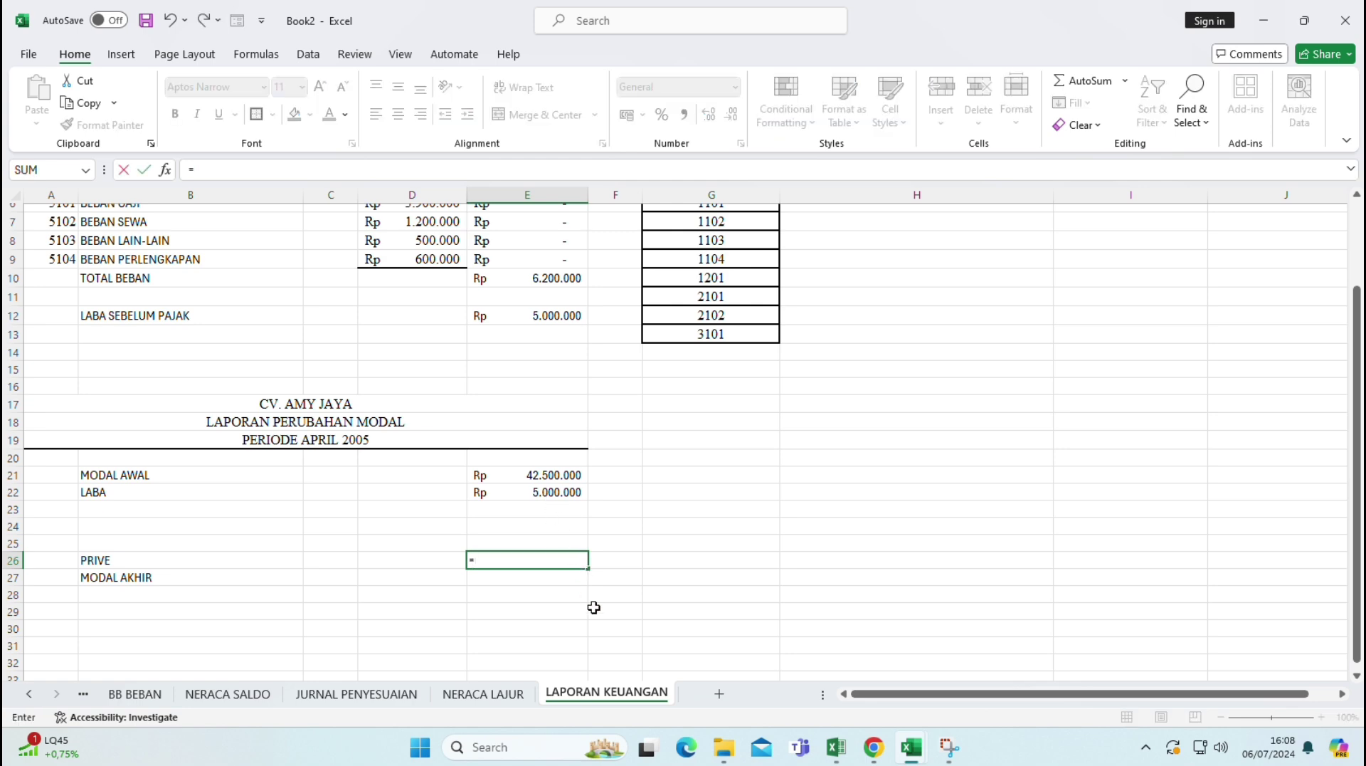
left_click(483, 694)
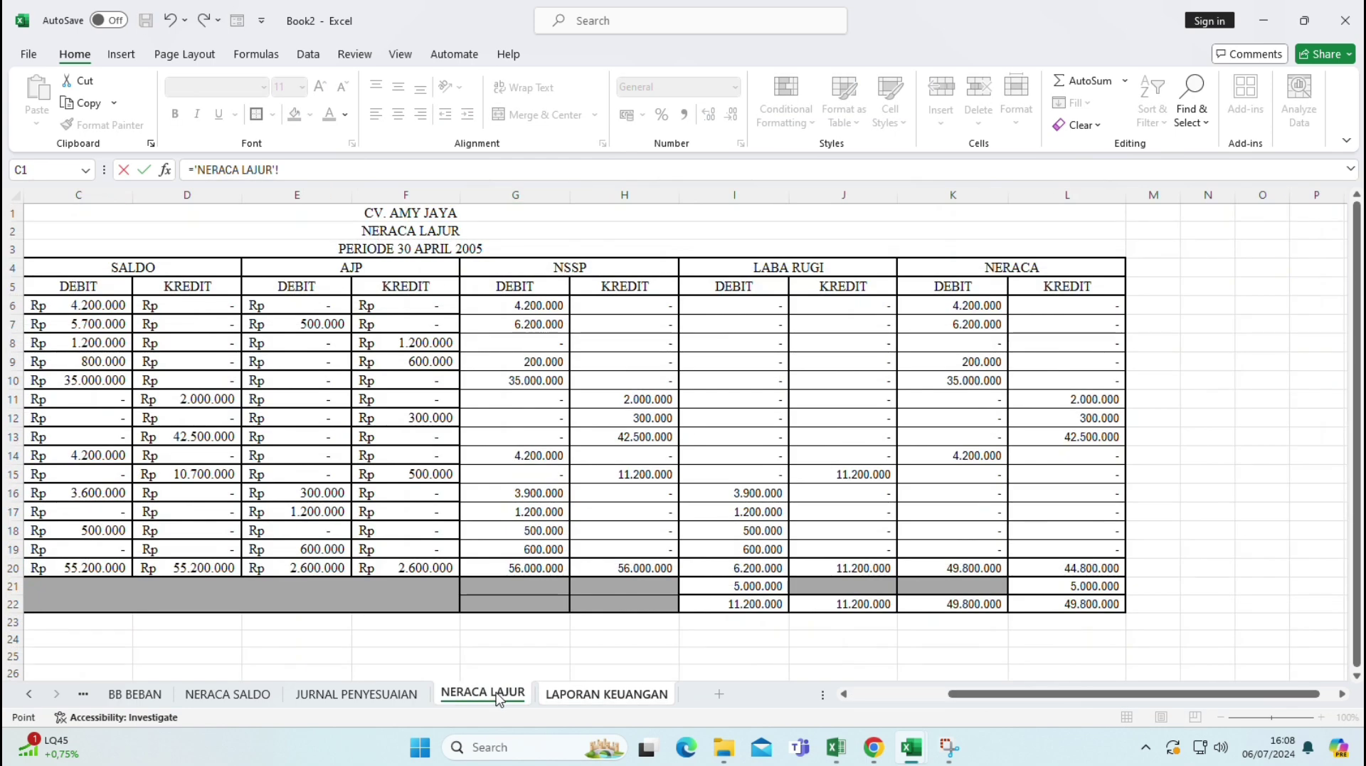
left_click(973, 455)
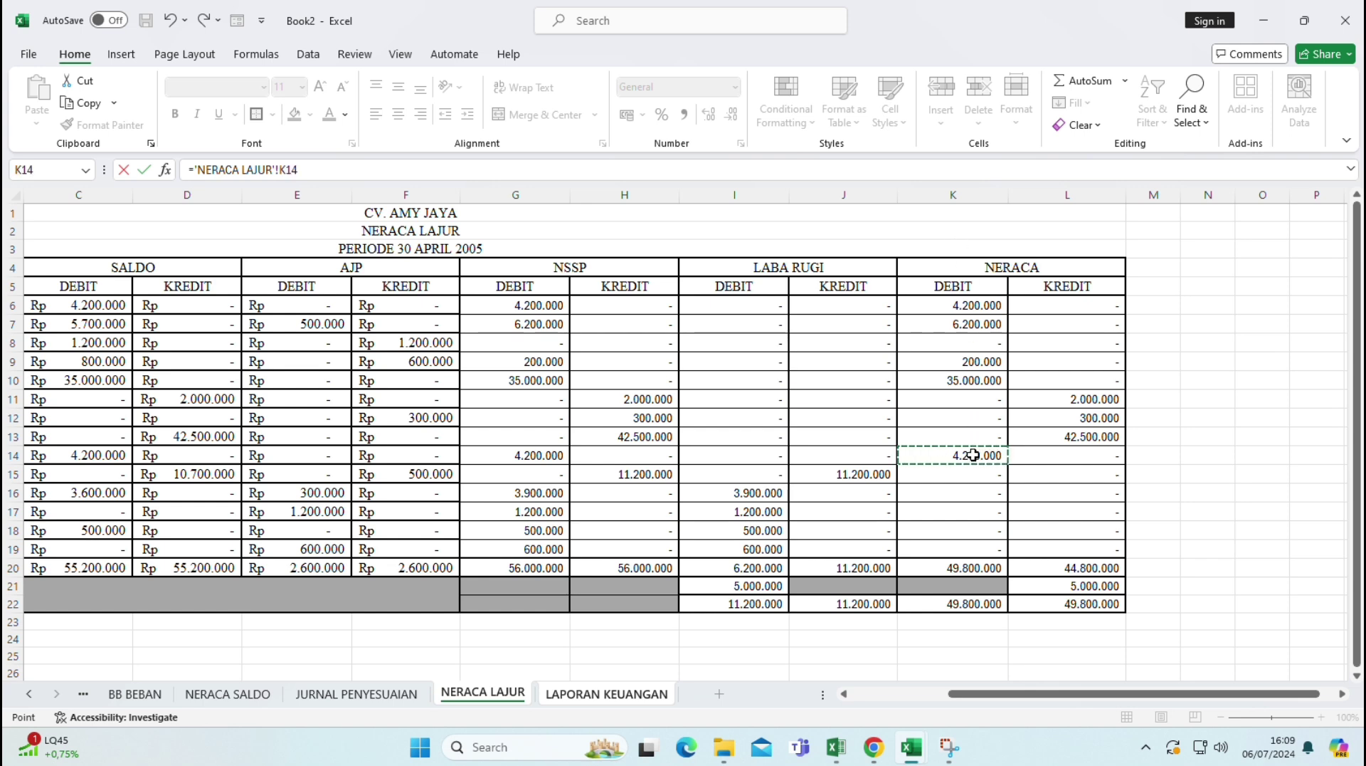
key("Return")
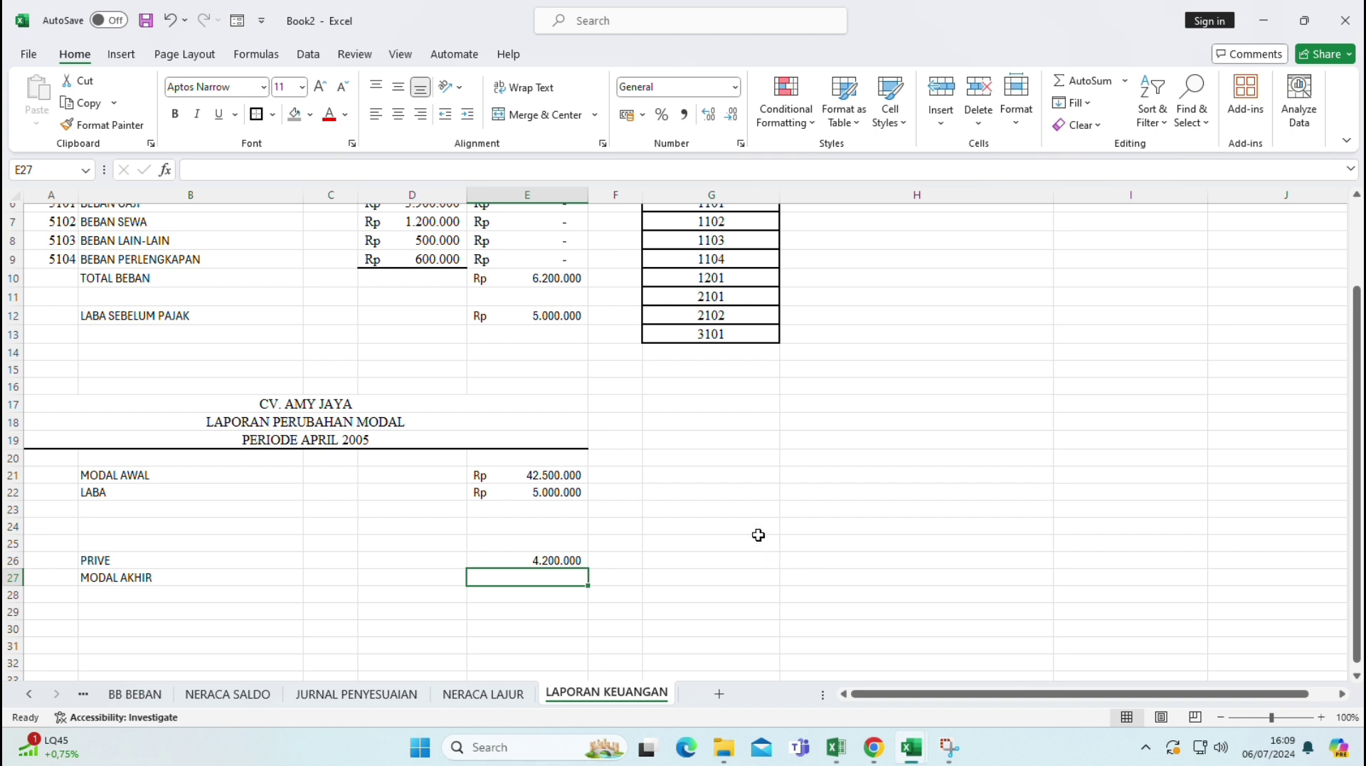
- Calculate MODAL AKHIR in E27 as opening capital plus profit minus drawings with =E21+E22-E26
type("=")
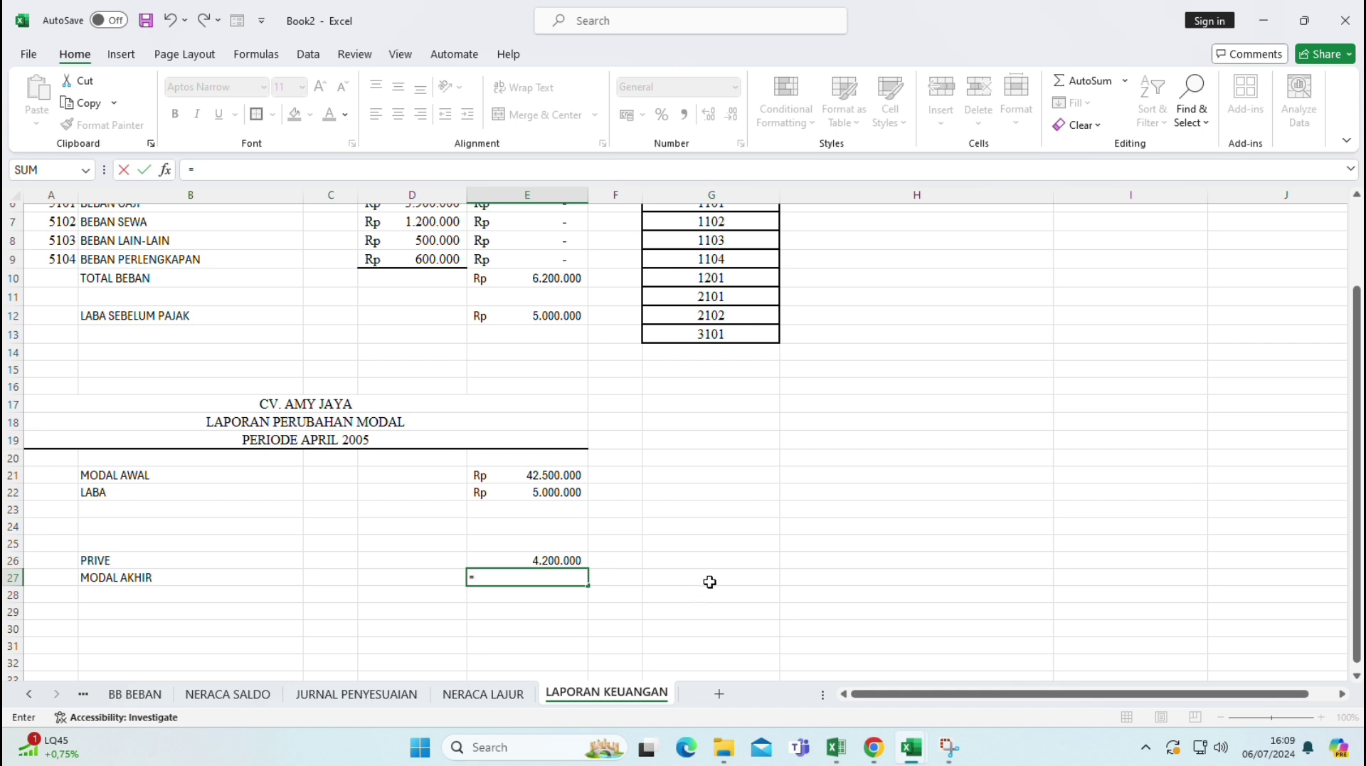
left_click(536, 475)
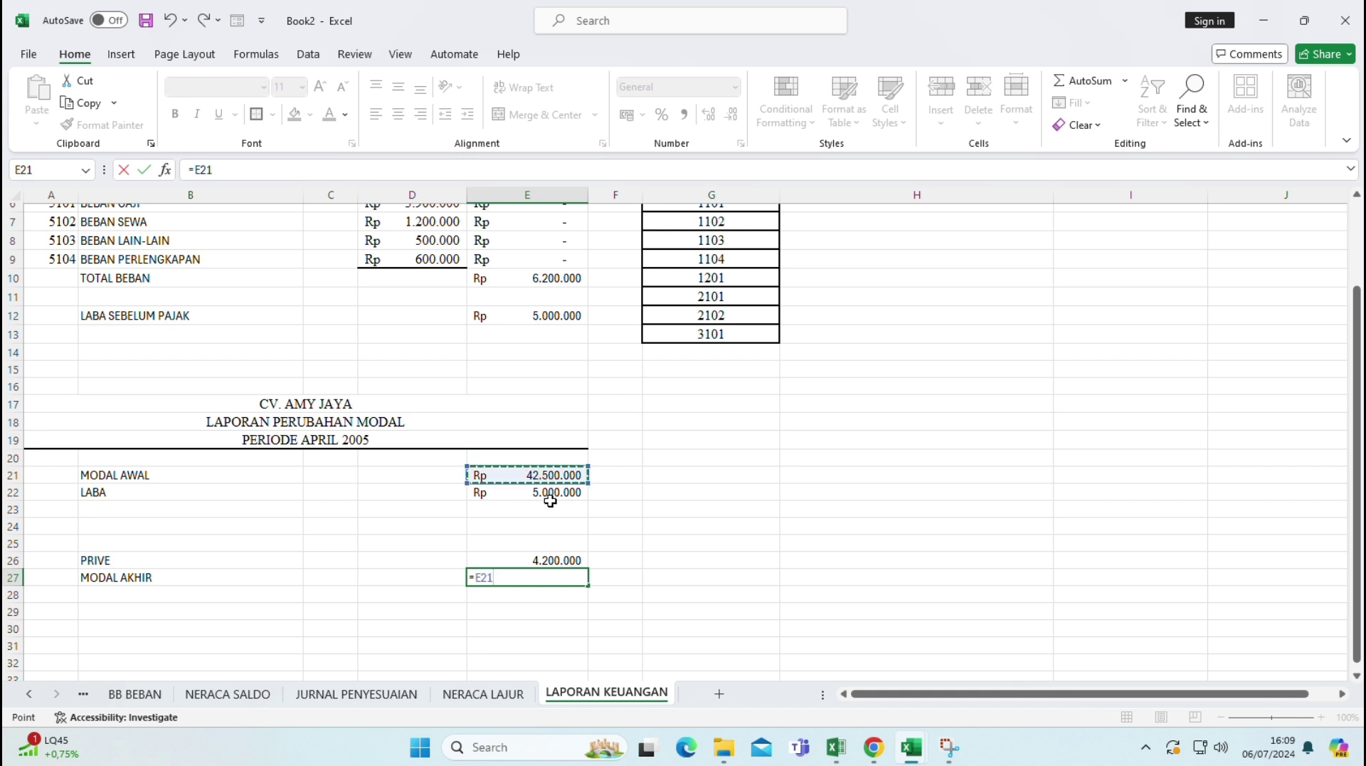
type("+")
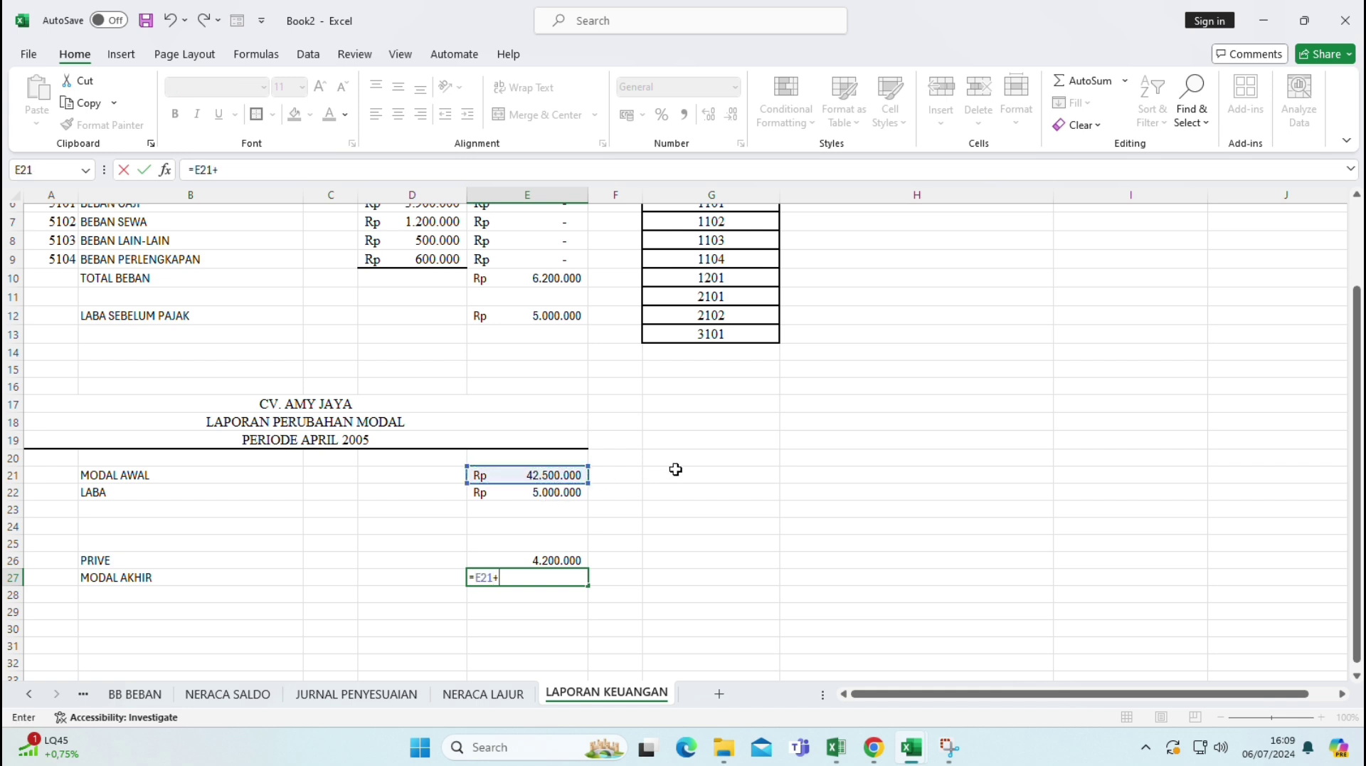
key("Down")
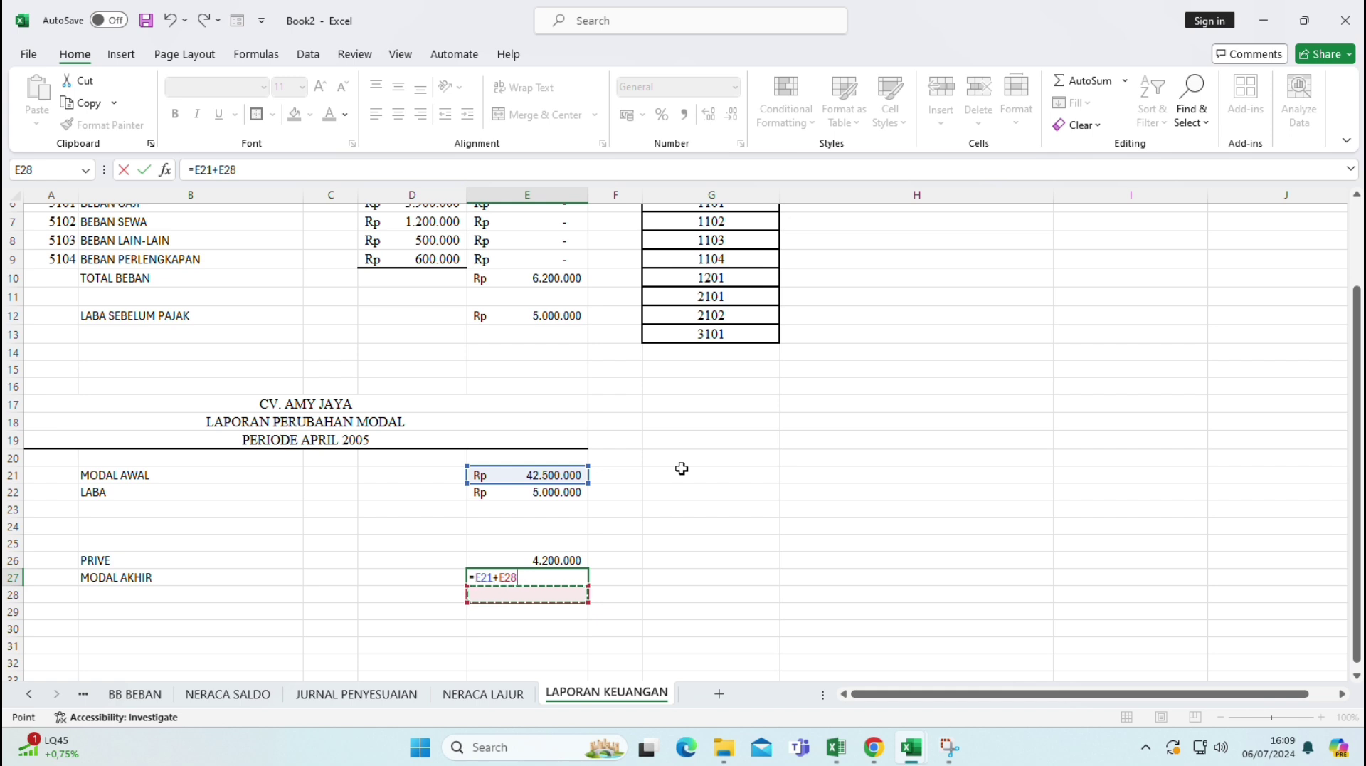
key("BackSpace")
key("BackSpace")
key("BackSpace")
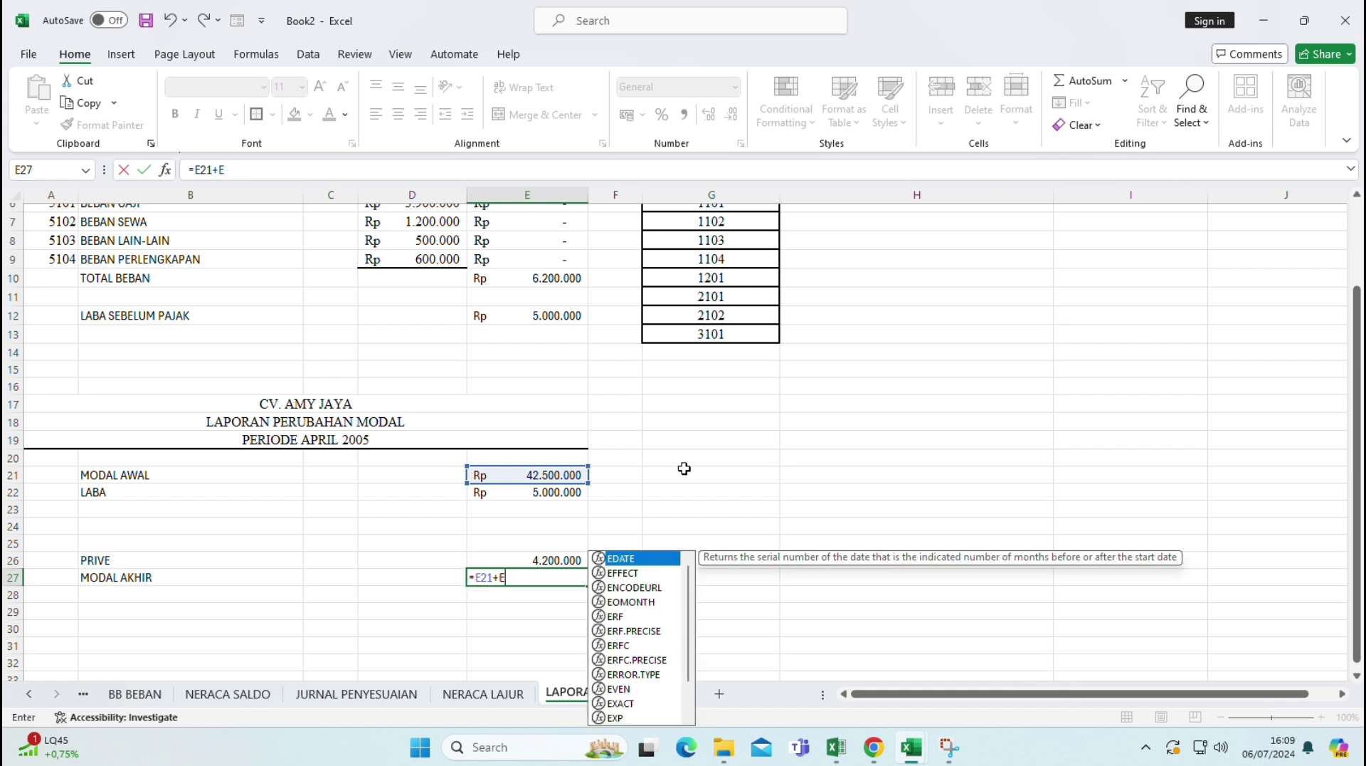
left_click(567, 489)
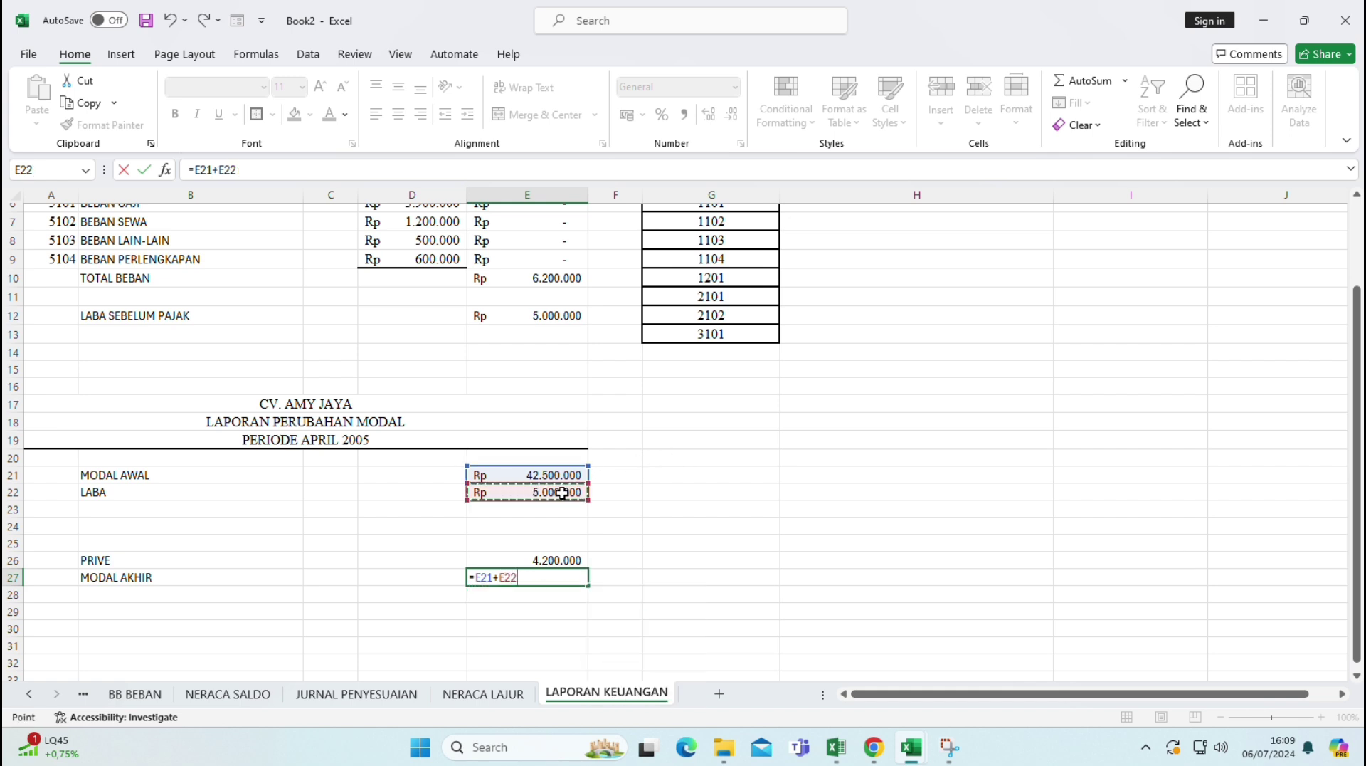
type("-")
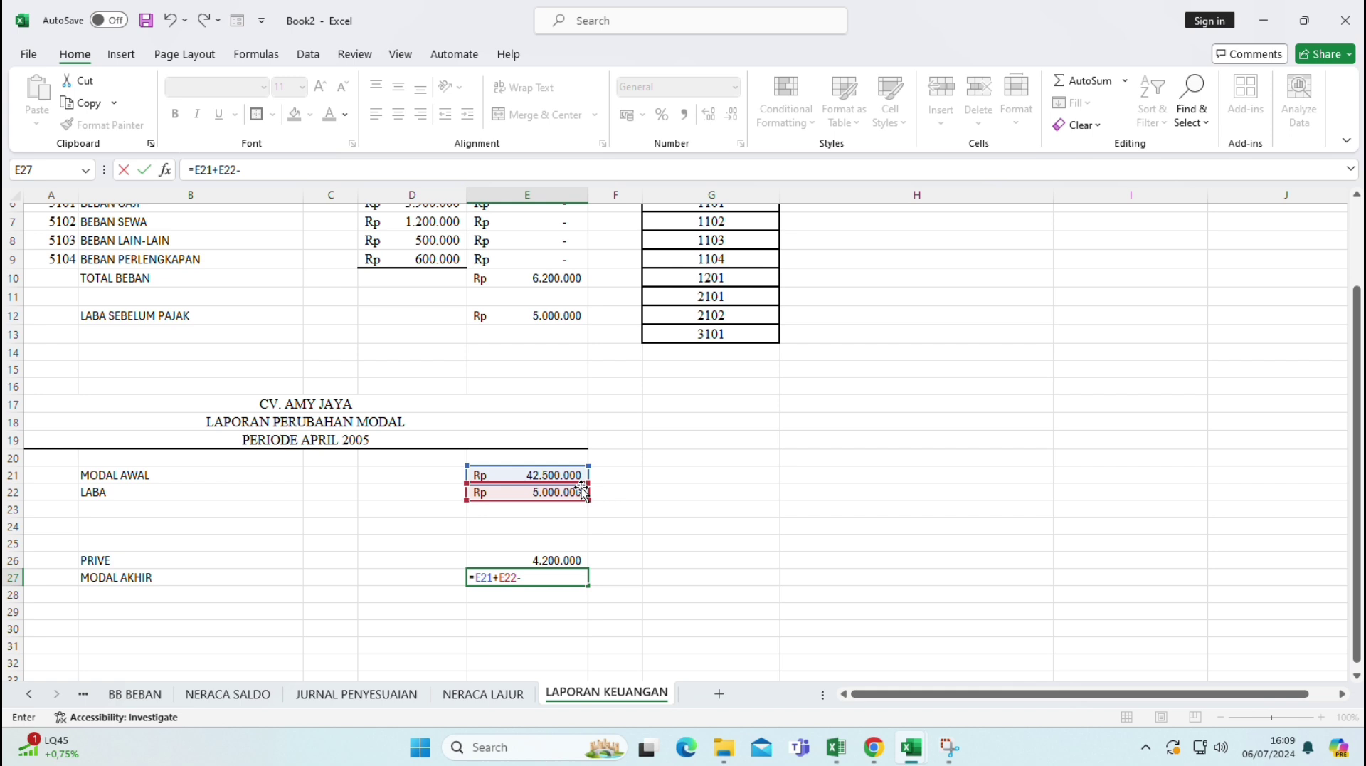
left_click(572, 557)
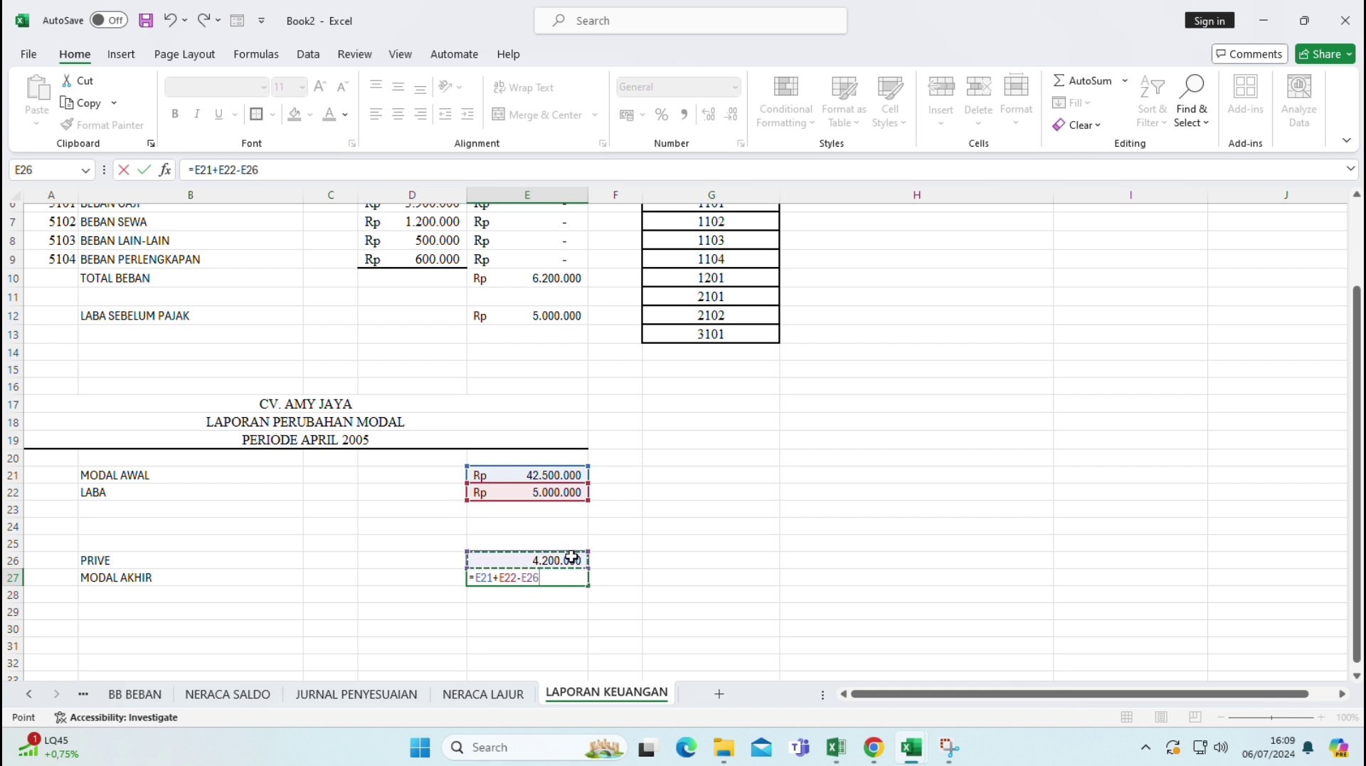
key("Return")
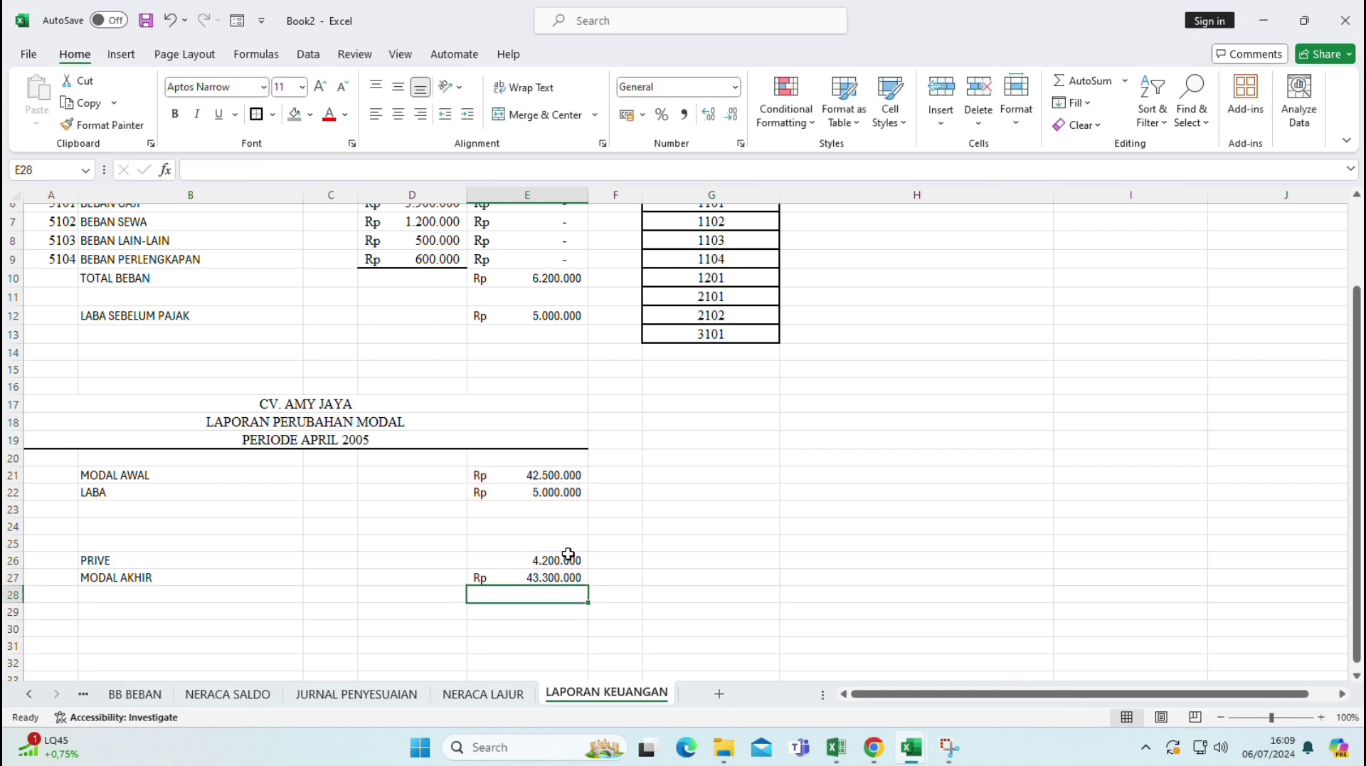
- Fill the NERACA AKHIR account names in H6:H13 with the lookup formula =VLOOKUP(G6;'NERACA LAJUR'!$A$6:$B$13;2), copied down from H6
scroll(721, 474, "up", 2)
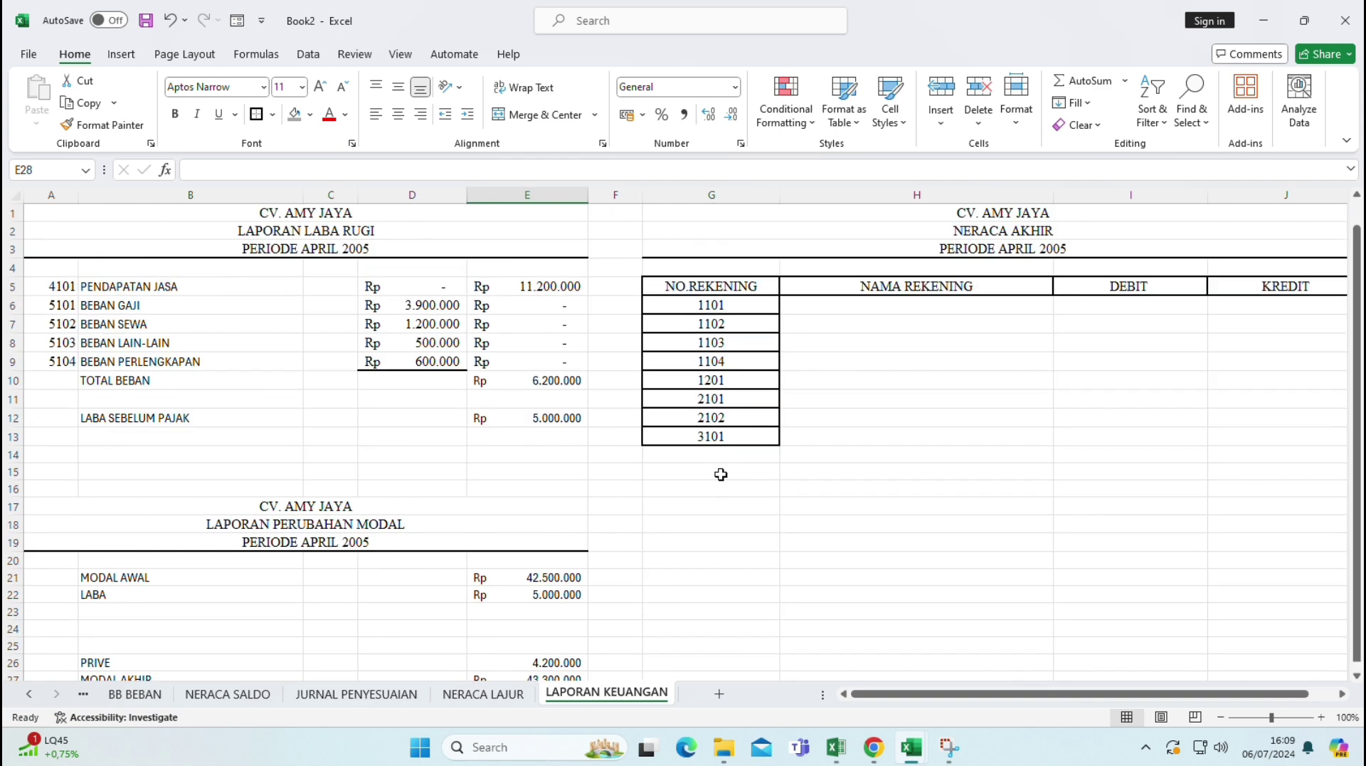
key("Right")
key("Right")
key("Right")
key("Right")
key("Right")
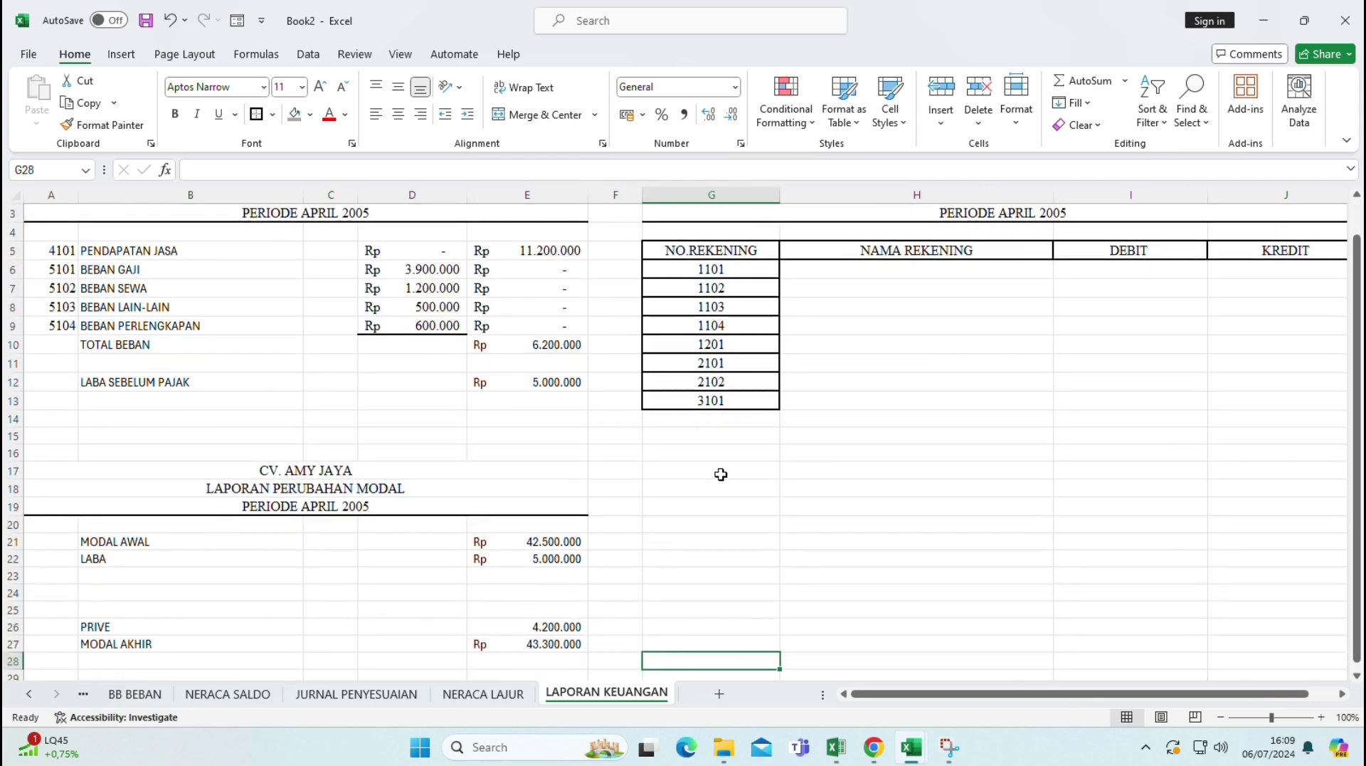
key("Right")
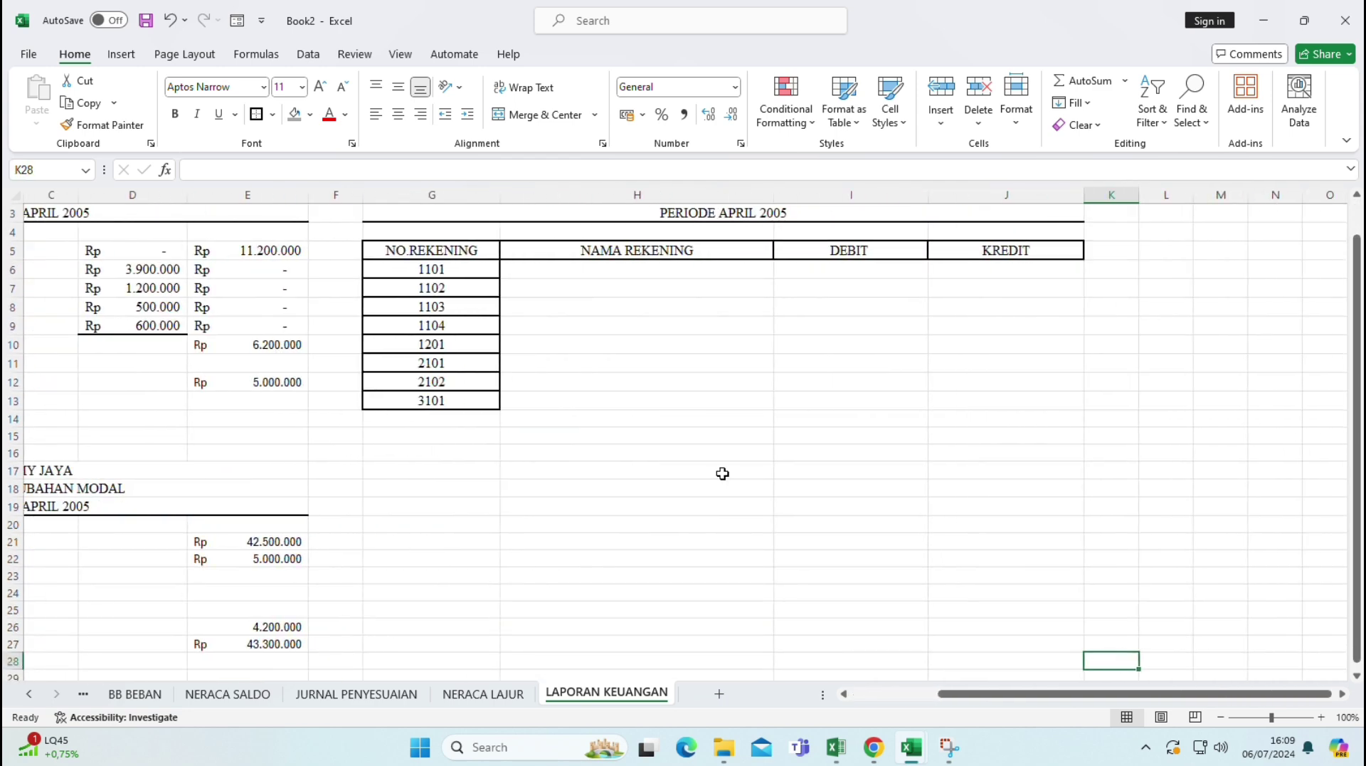
key("Up")
key("Up")
key("Up")
key("Up")
key("Up")
key("Up")
key("Up")
key("Up")
key("Up")
key("Up")
key("Up")
key("Up")
key("Up")
key("Up")
key("Up")
key("Up")
key("Up")
key("Up")
key("Up")
key("Up")
key("Up")
key("Up")
key("Up")
key("Up")
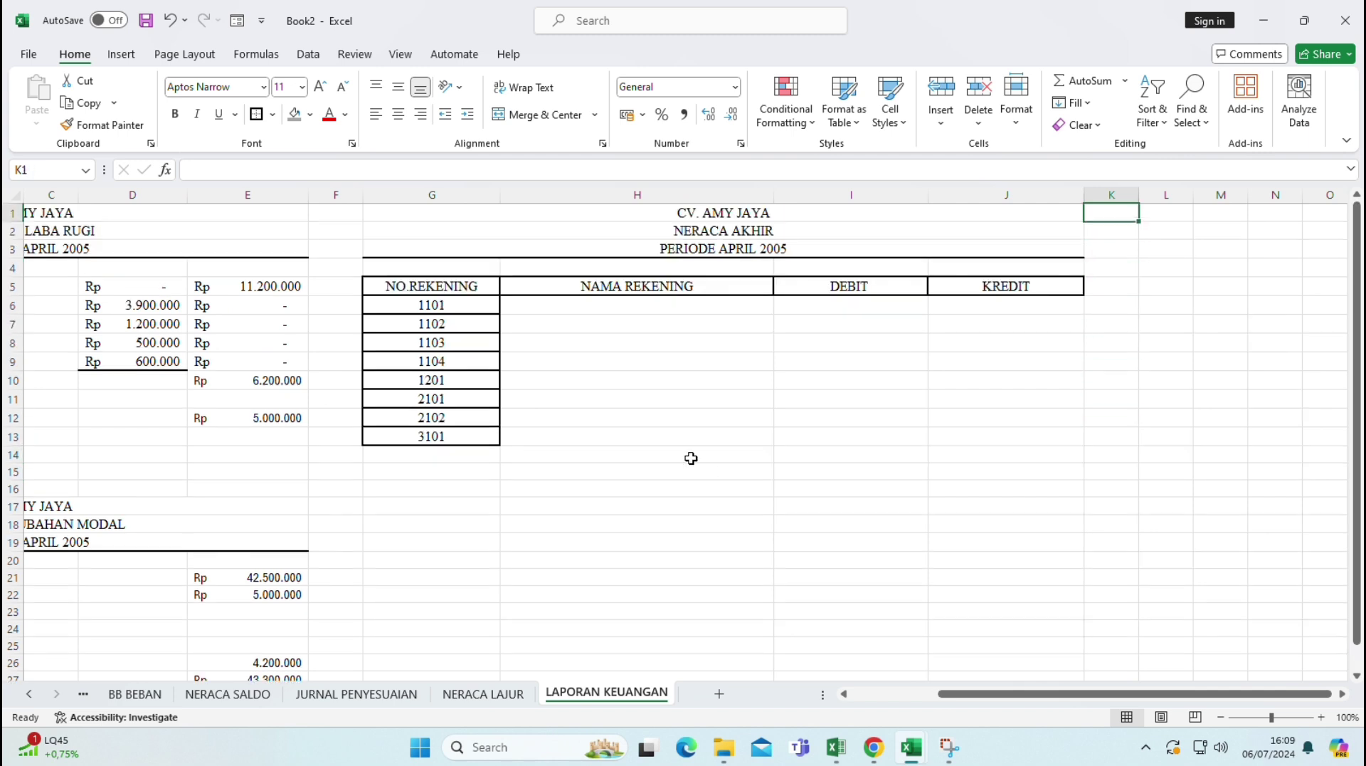
left_click(579, 306)
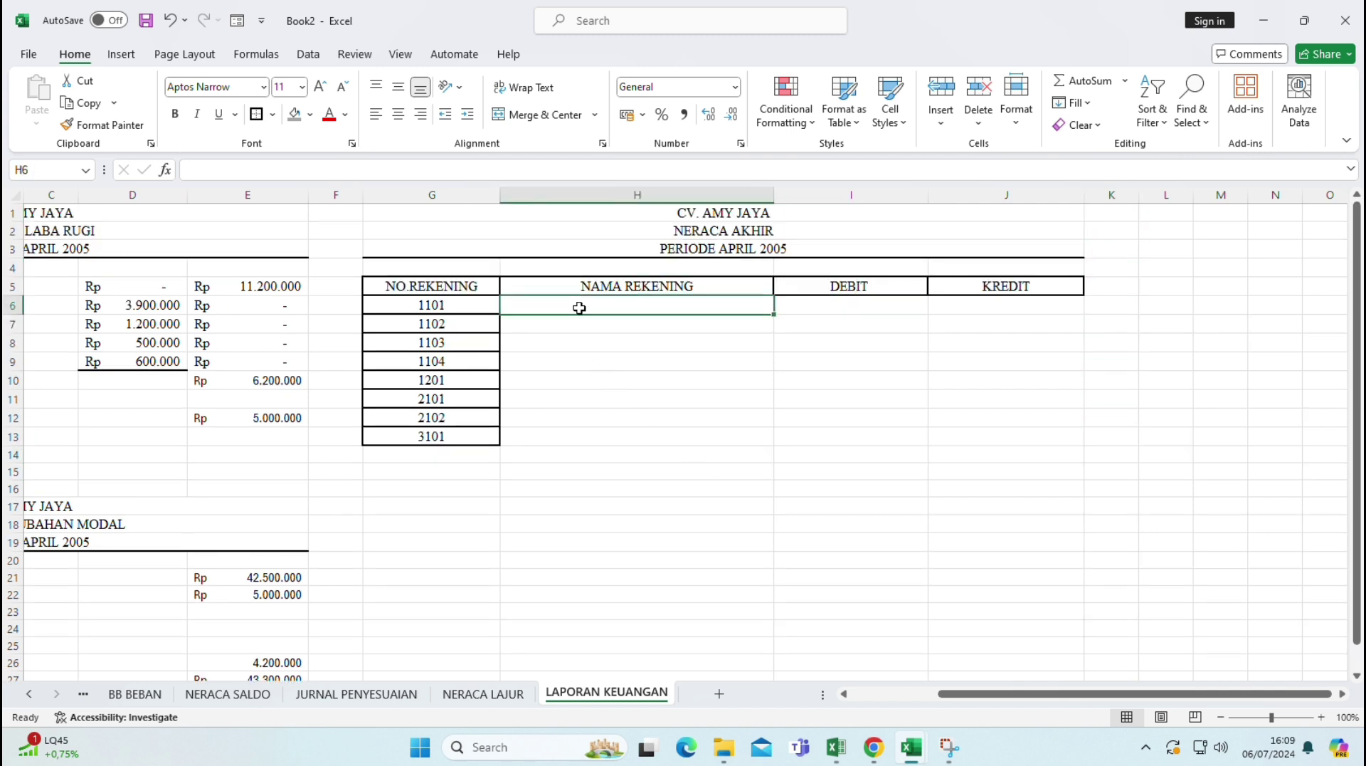
type("=V")
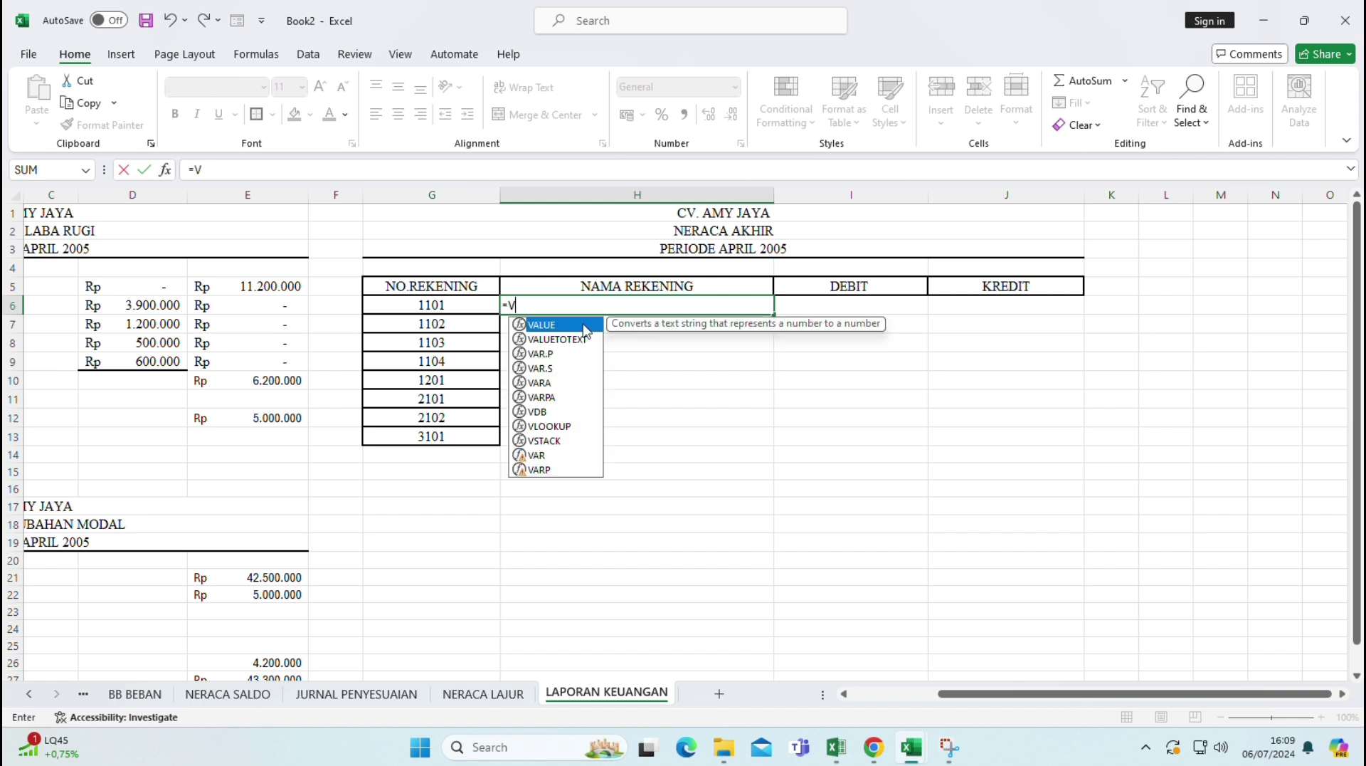
type("LOO")
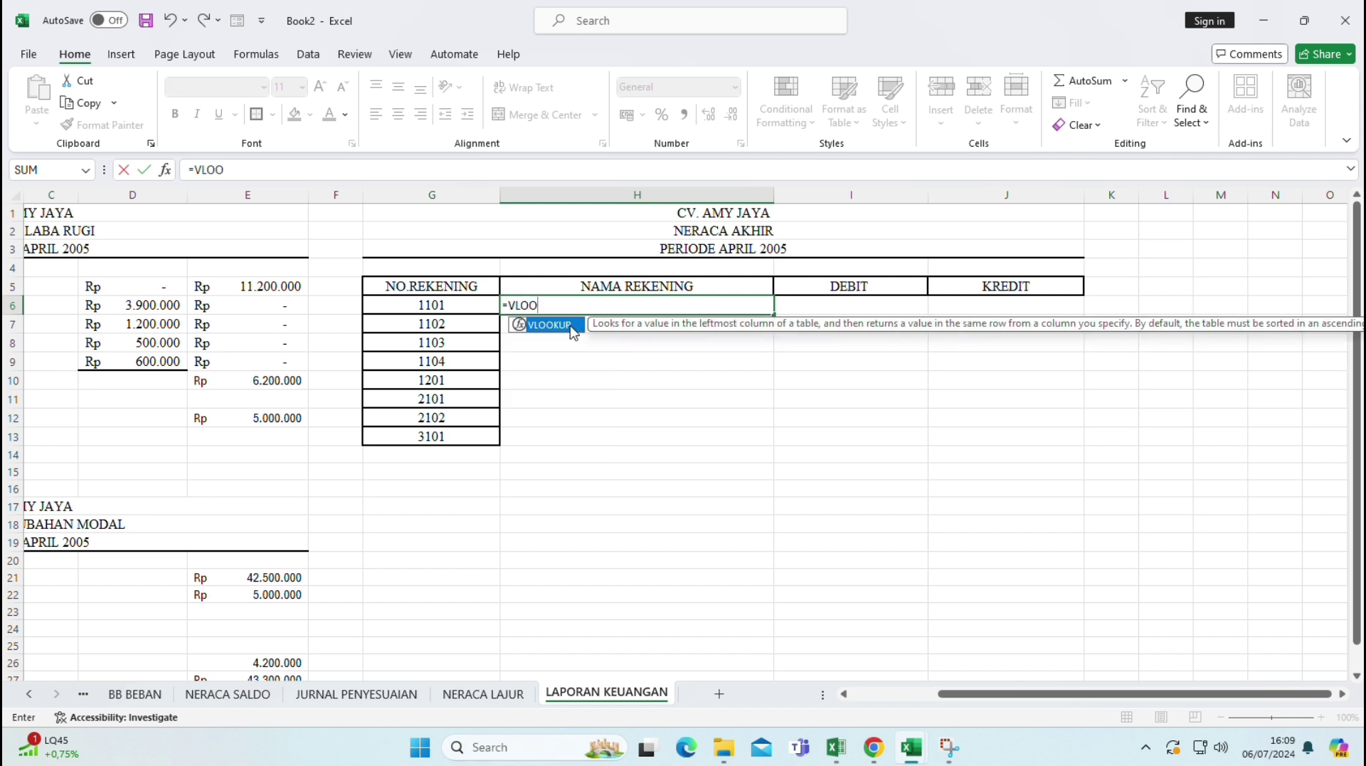
double_click(571, 326)
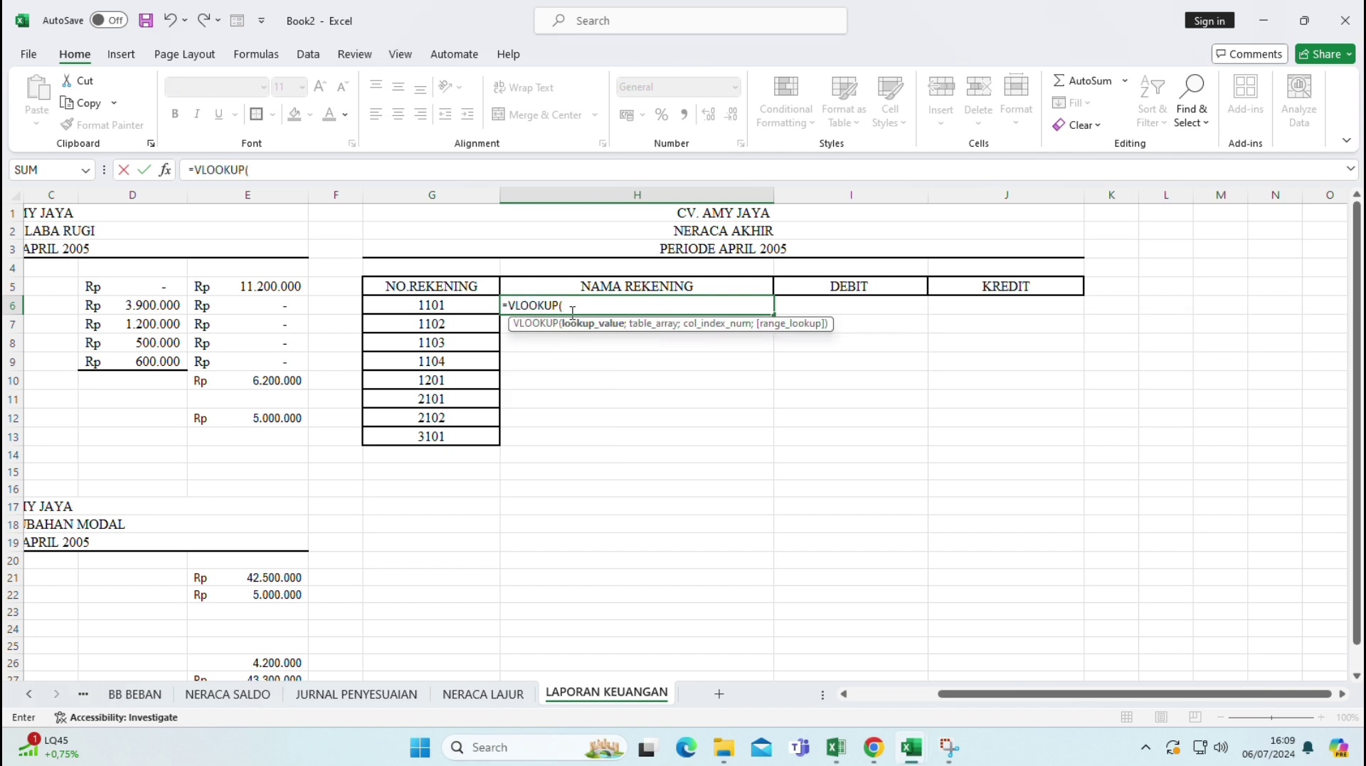
left_click(431, 302)
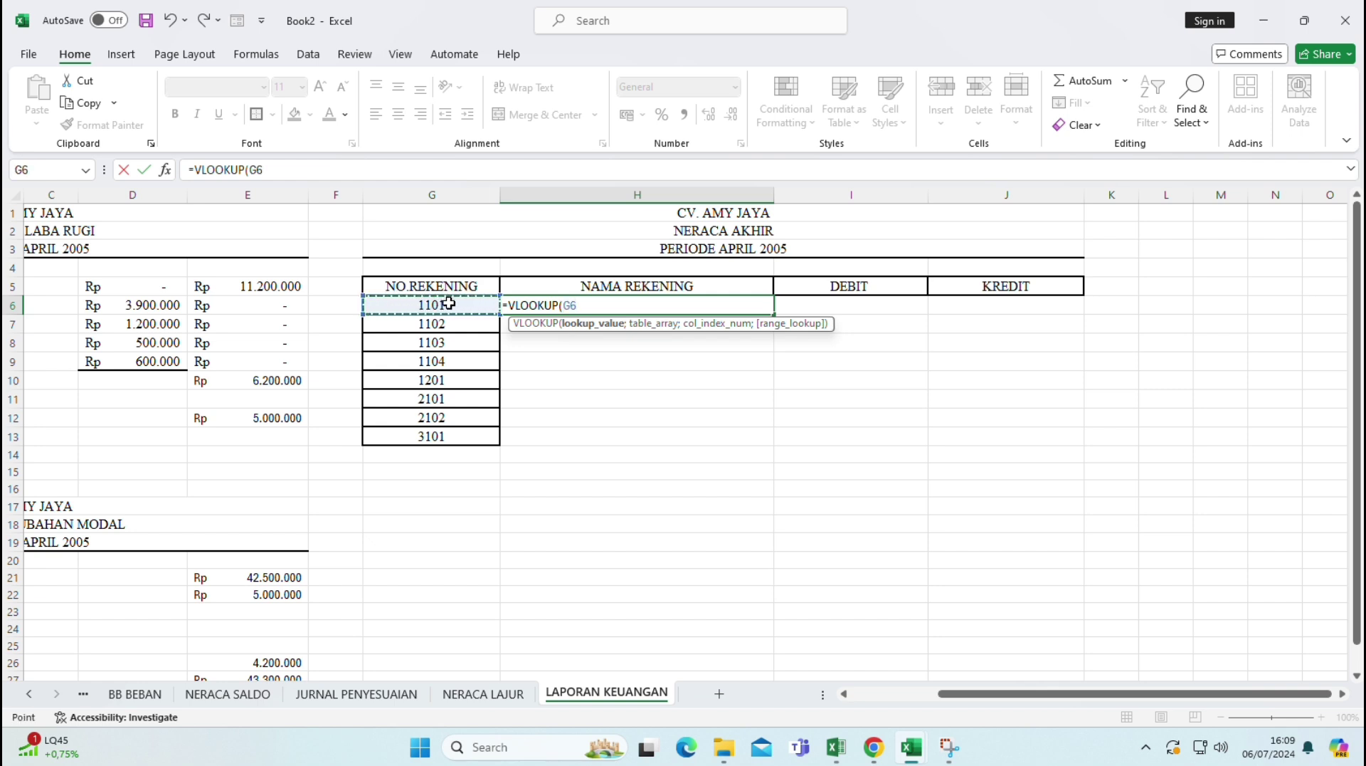
type(";")
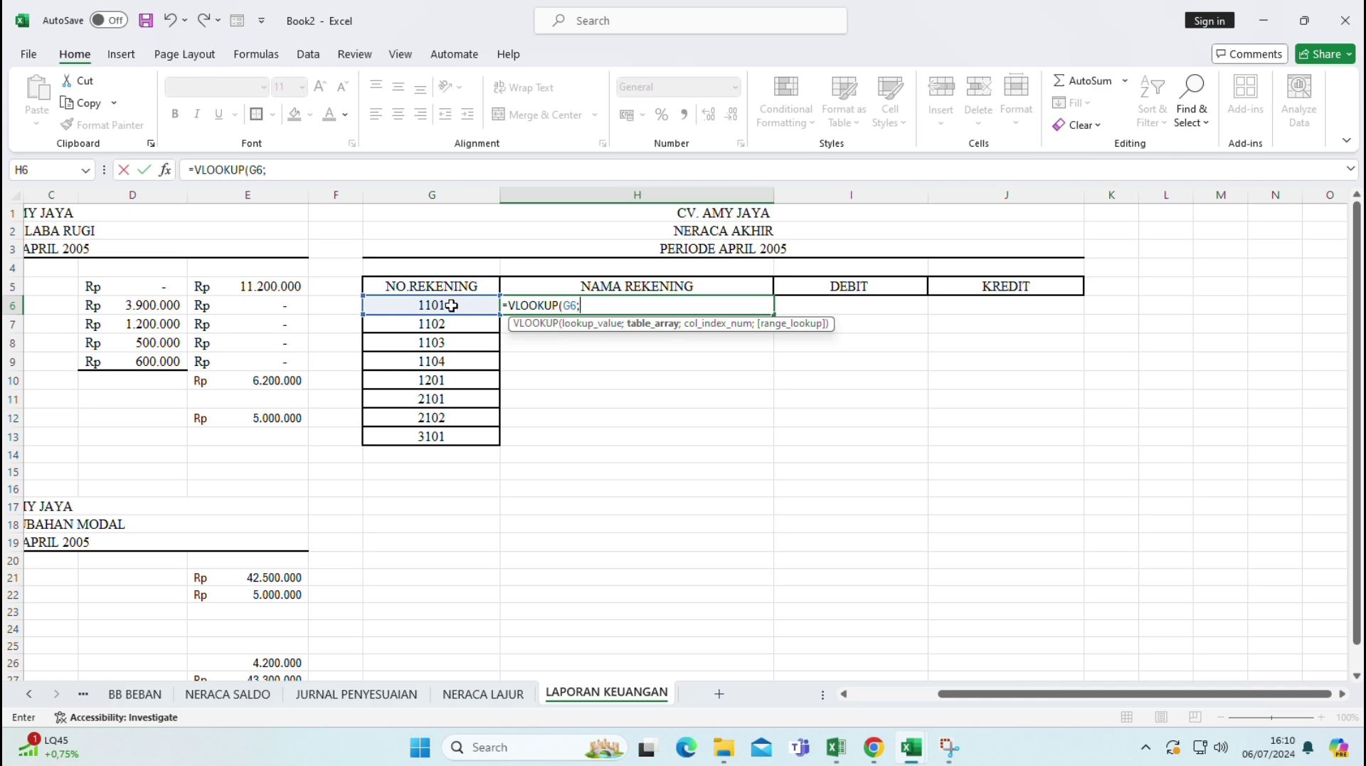
left_click(459, 698)
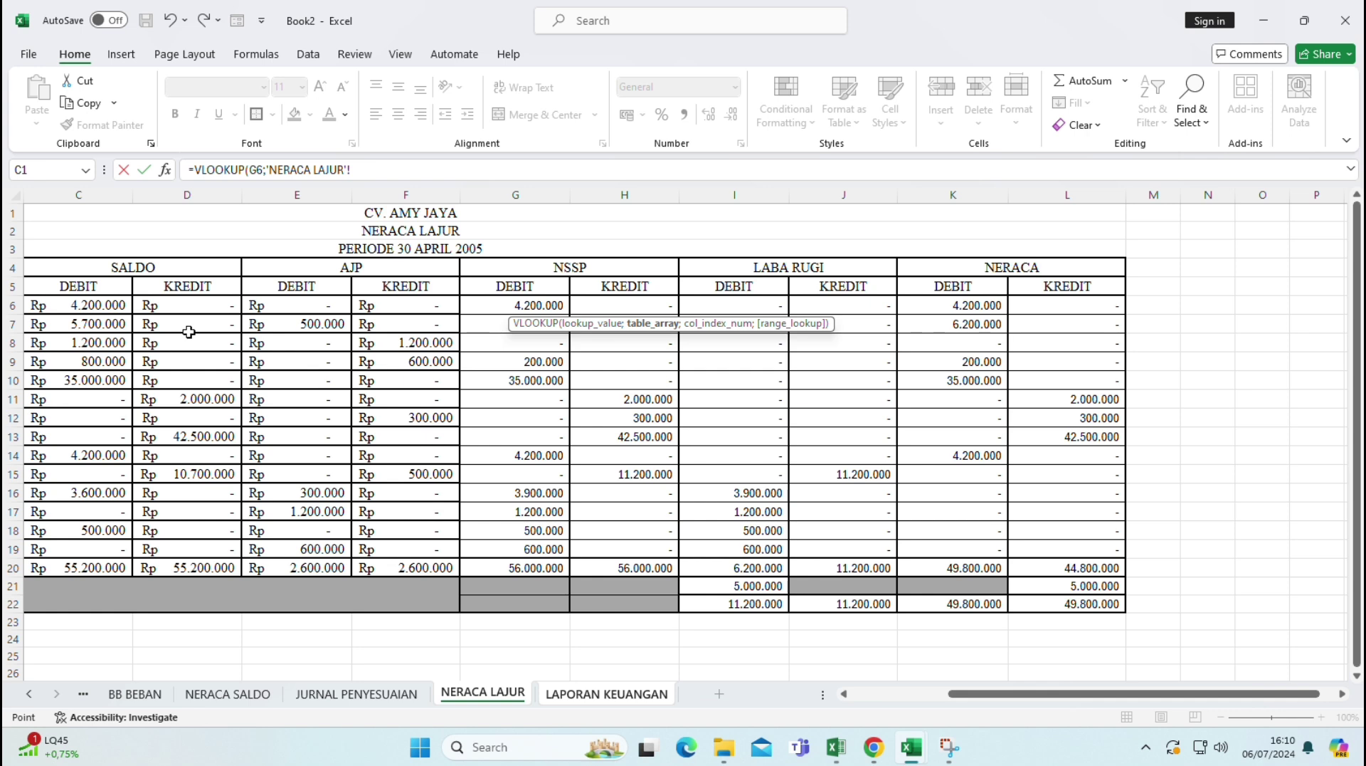
key("ctrl+Home")
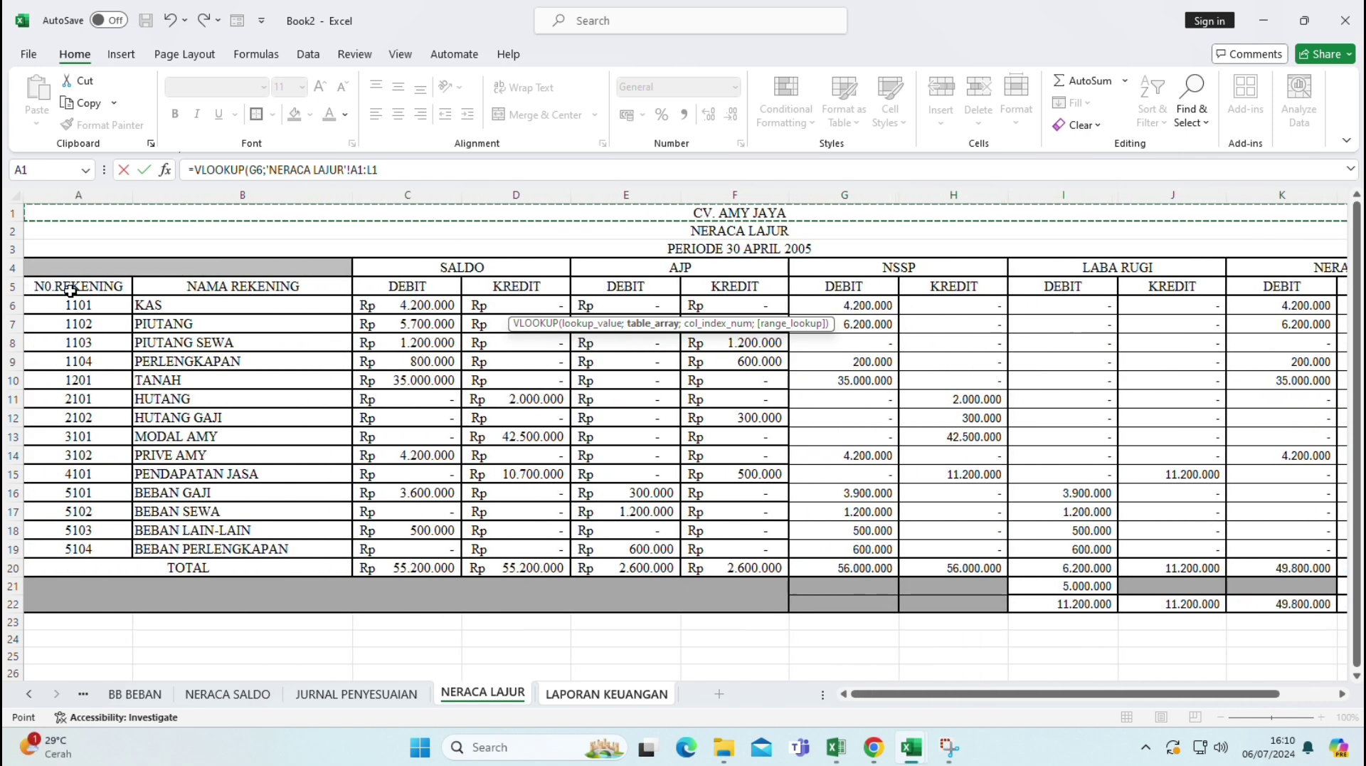
left_click(76, 308)
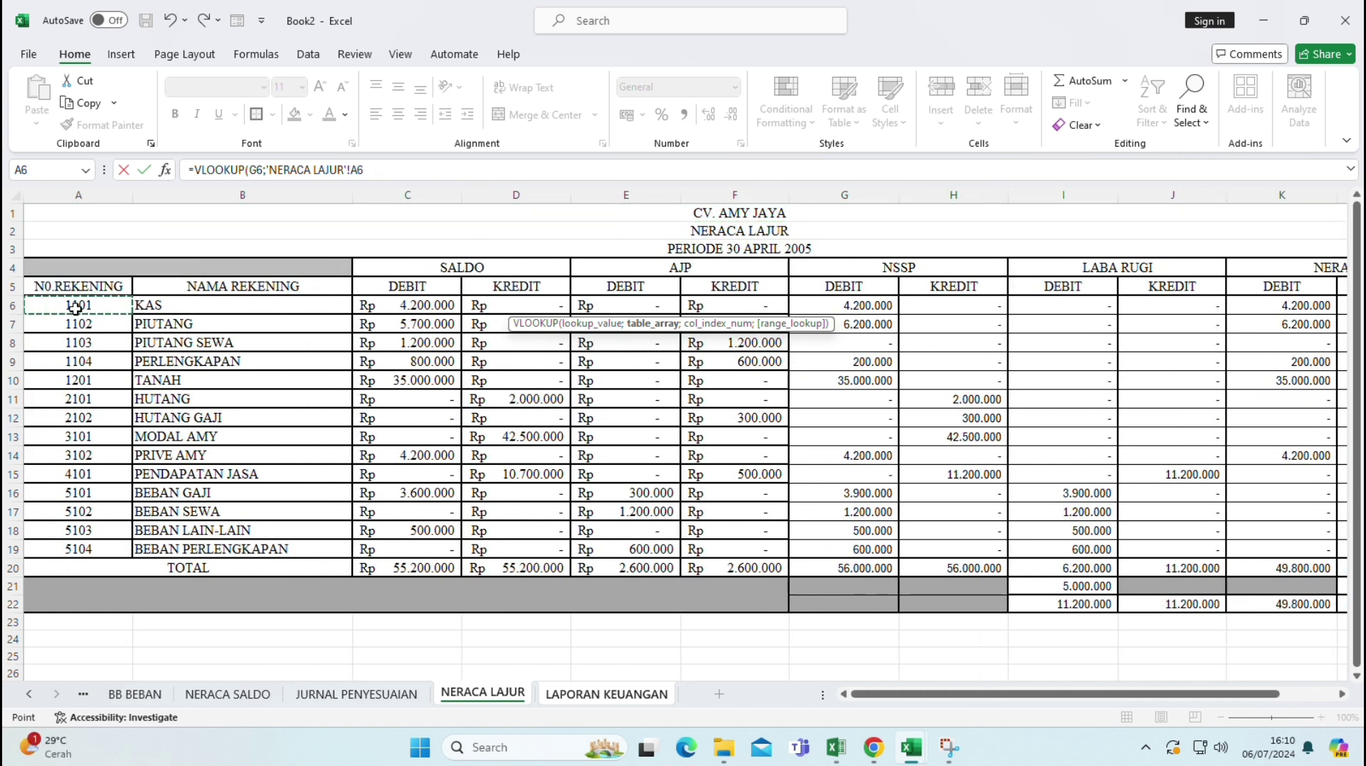
left_click_drag(76, 307, 279, 429)
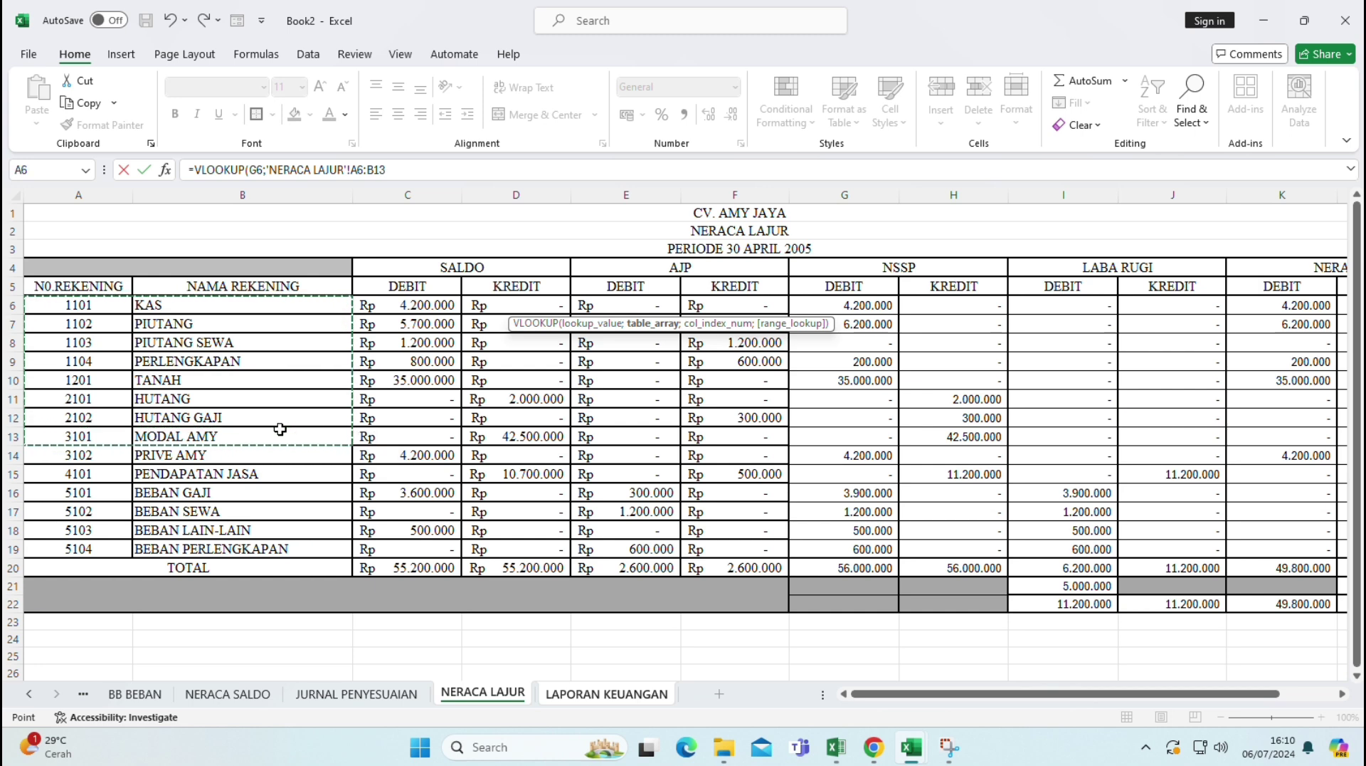
key("F4")
type(";2")
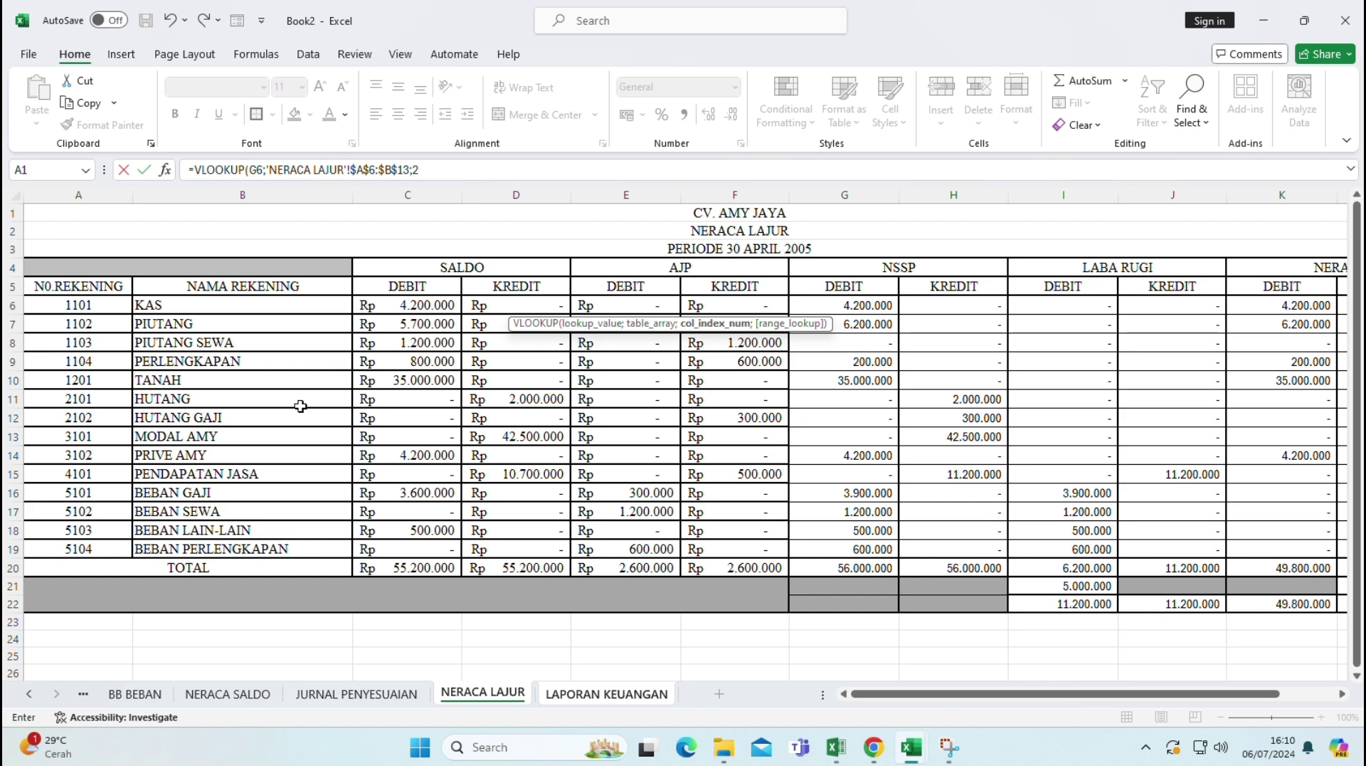
key("Return")
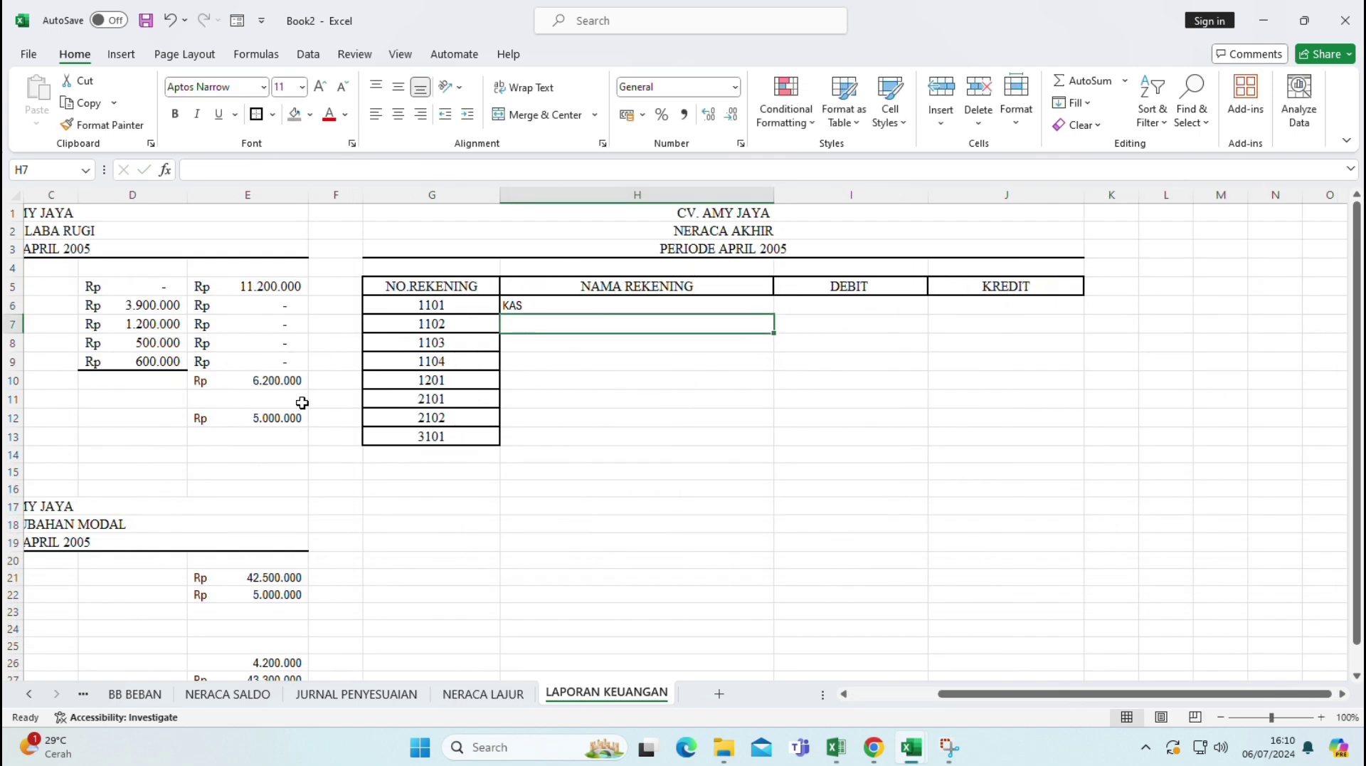
left_click(657, 303)
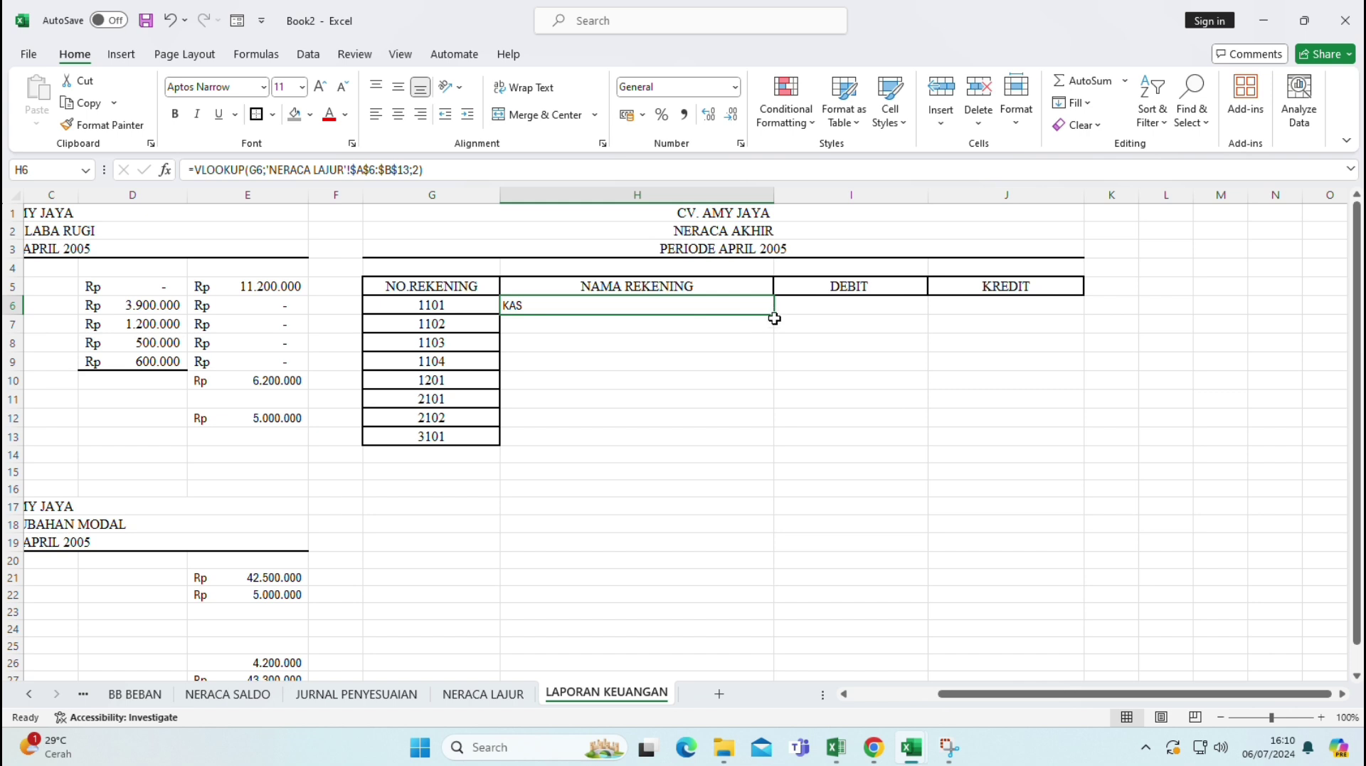
left_click_drag(775, 321, 757, 442)
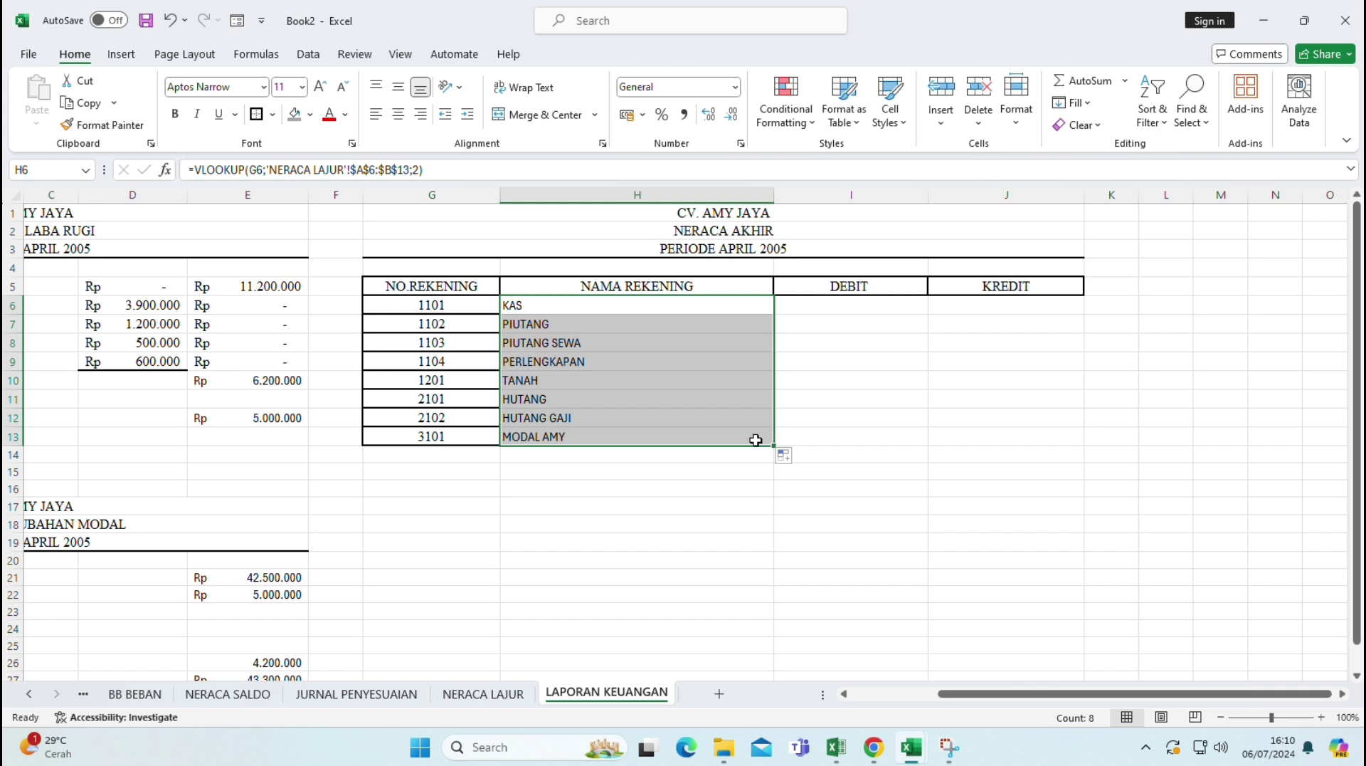
- Link the first NERACA AKHIR debit amount in I6 with ='NERACA LAJUR'!K6 and copy it down to I13
left_click(816, 303)
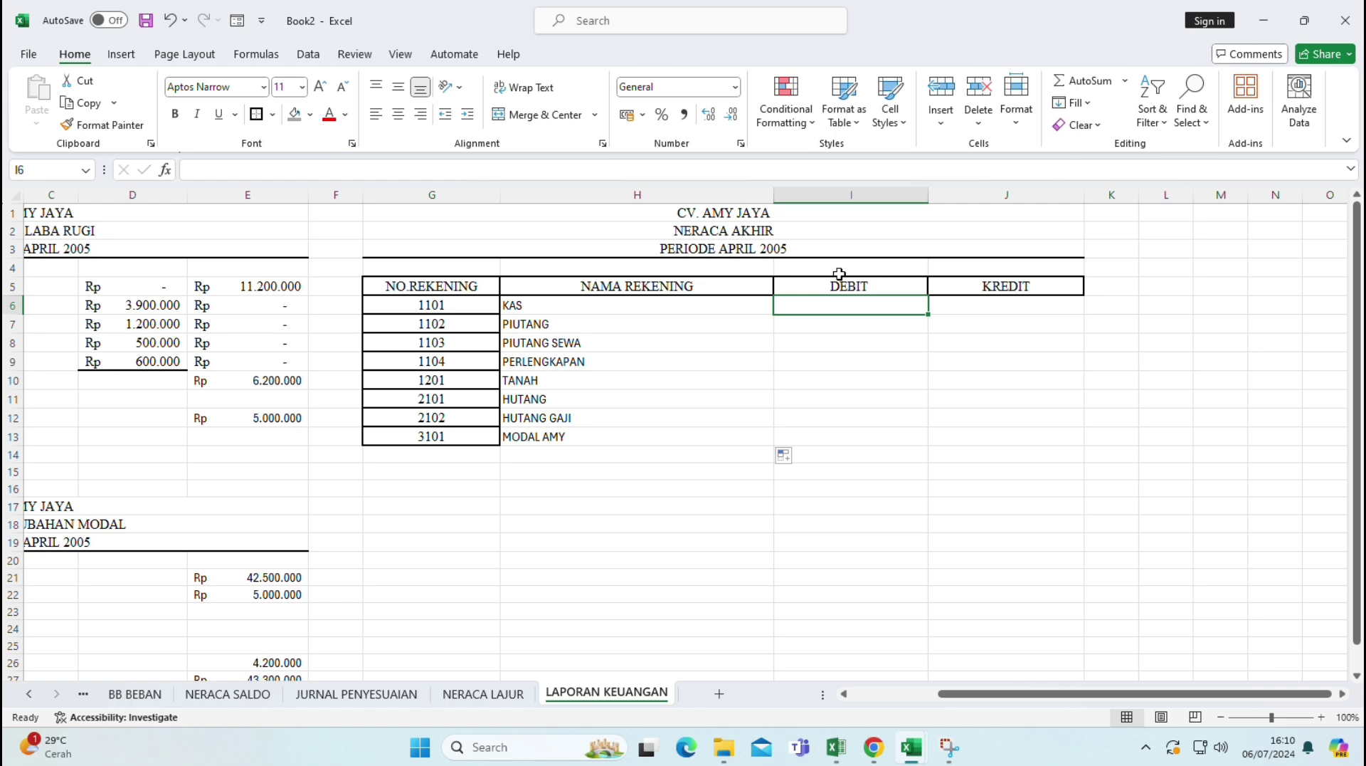
type("=")
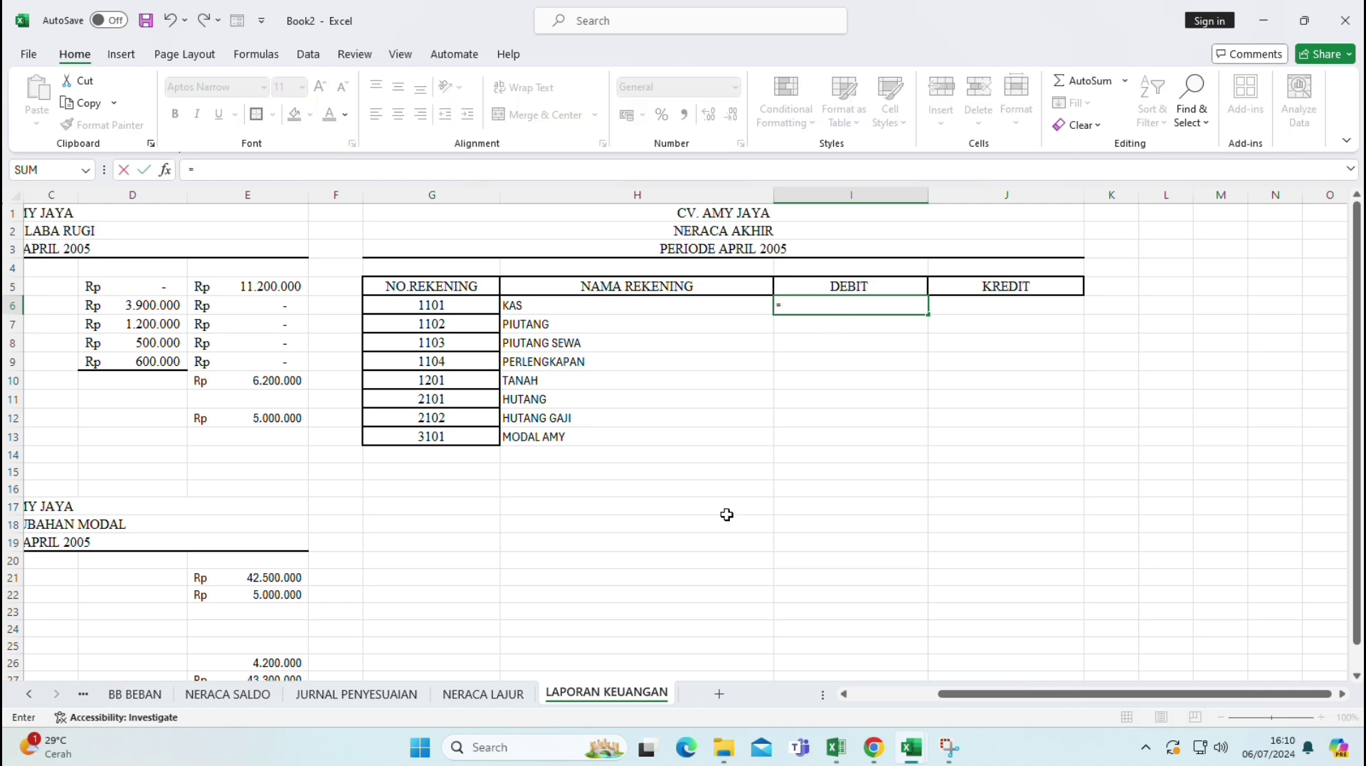
left_click(502, 695)
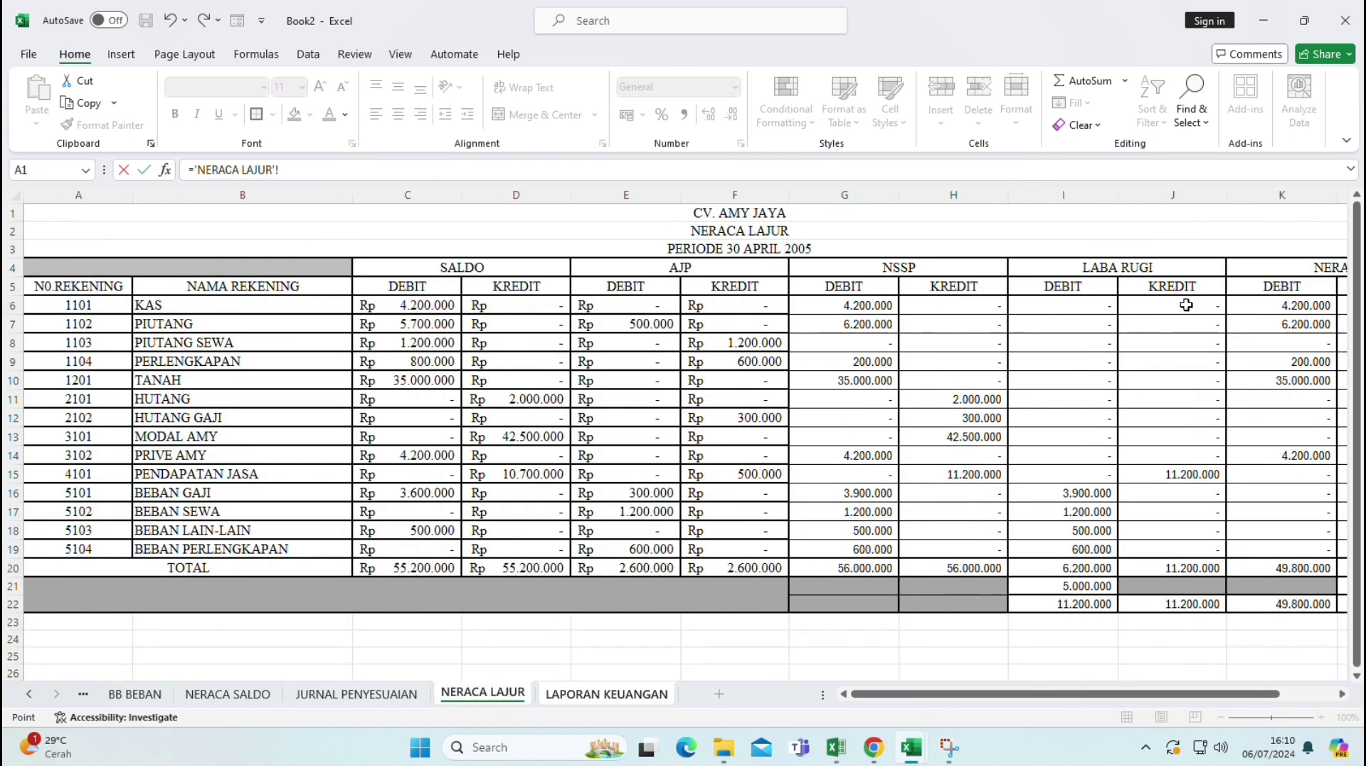
left_click(1299, 304)
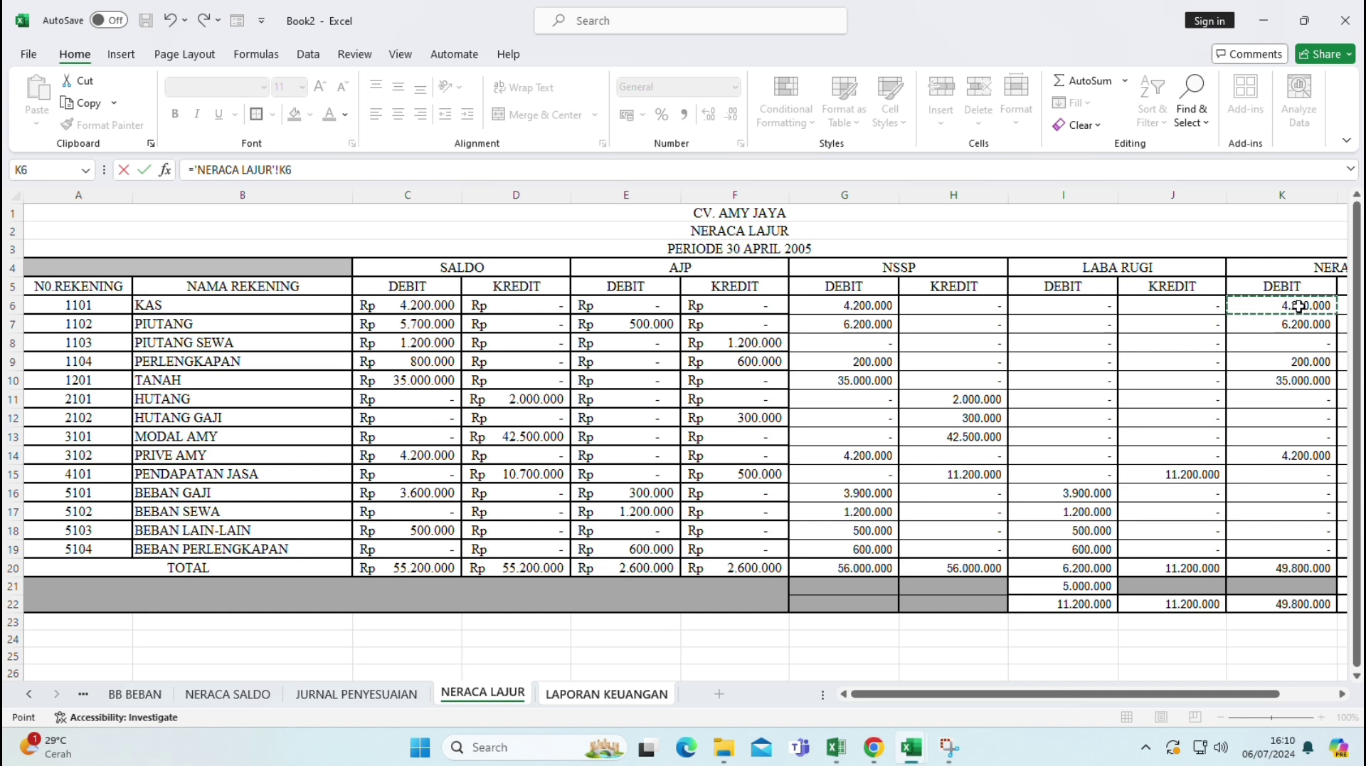
key("Return")
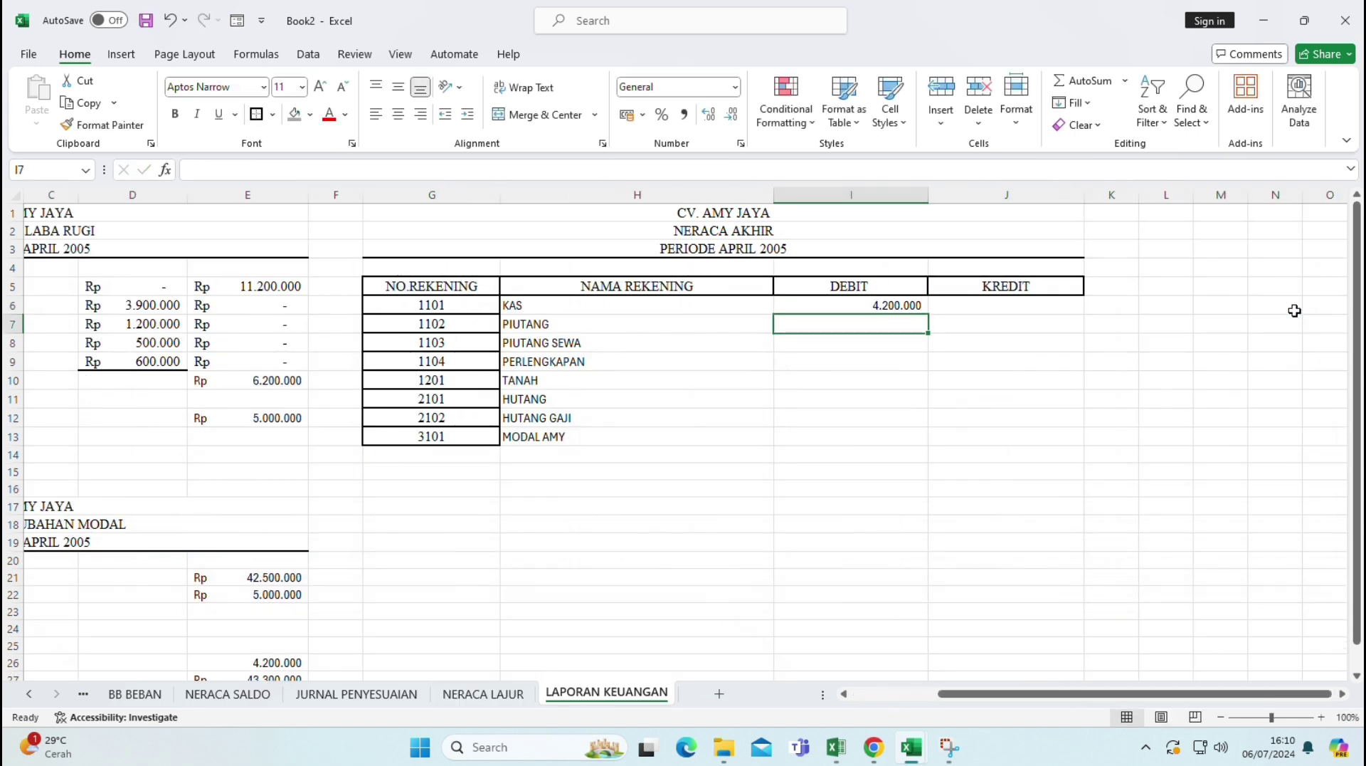
left_click(875, 306)
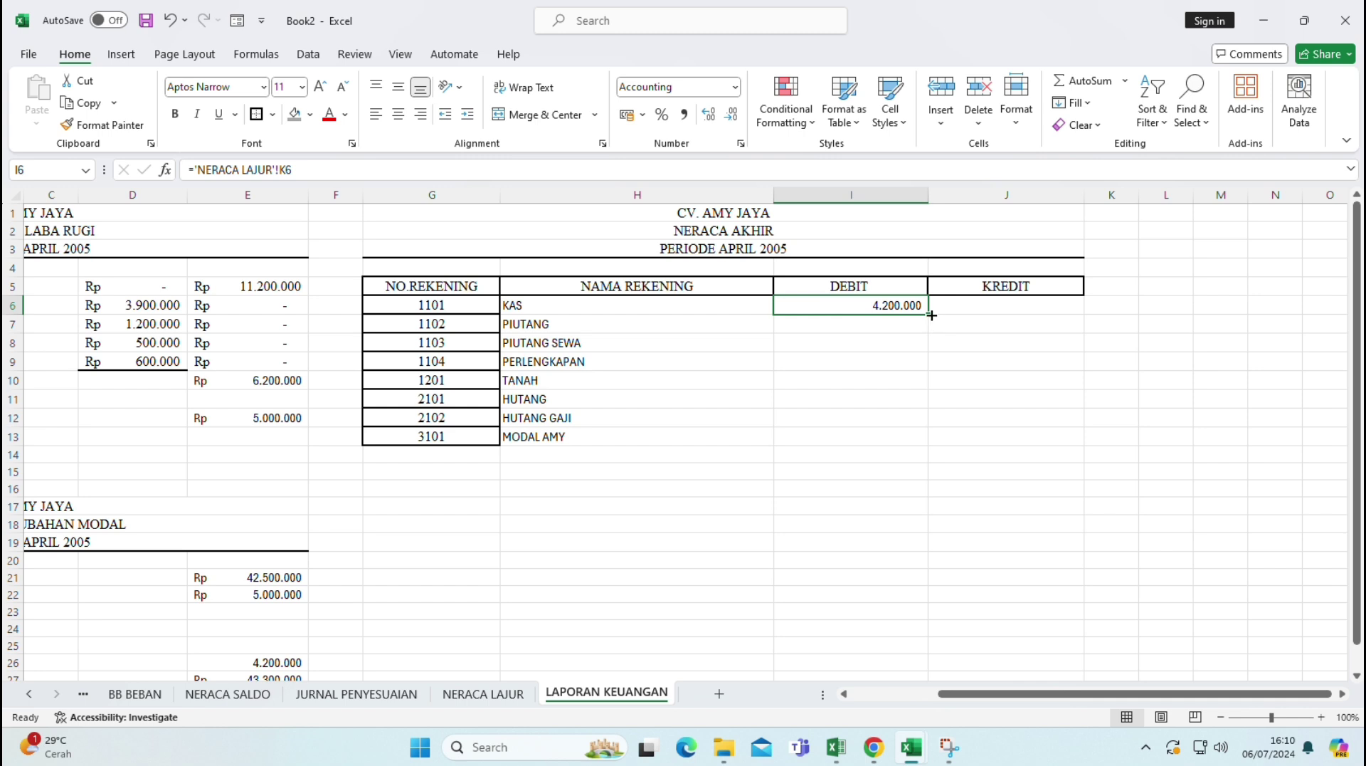
left_click_drag(928, 313, 924, 439)
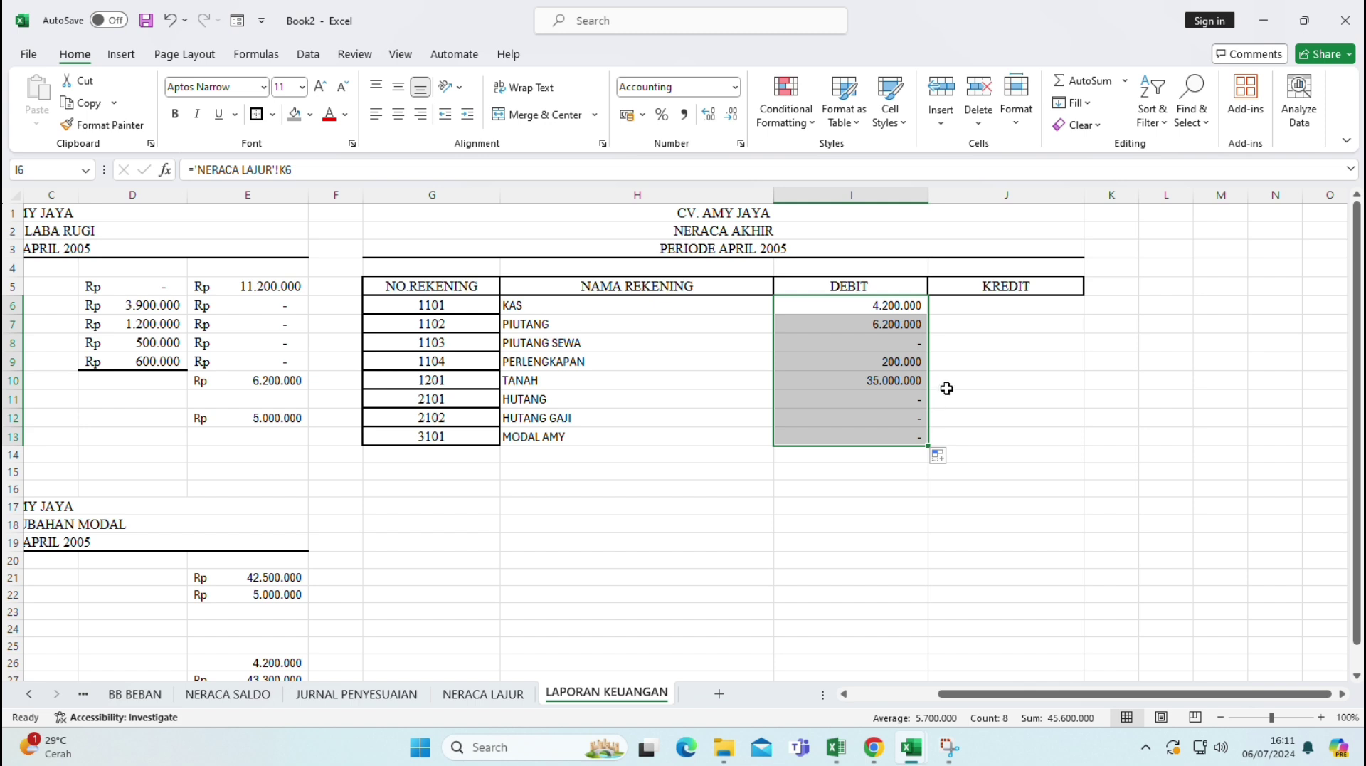
left_click(824, 302)
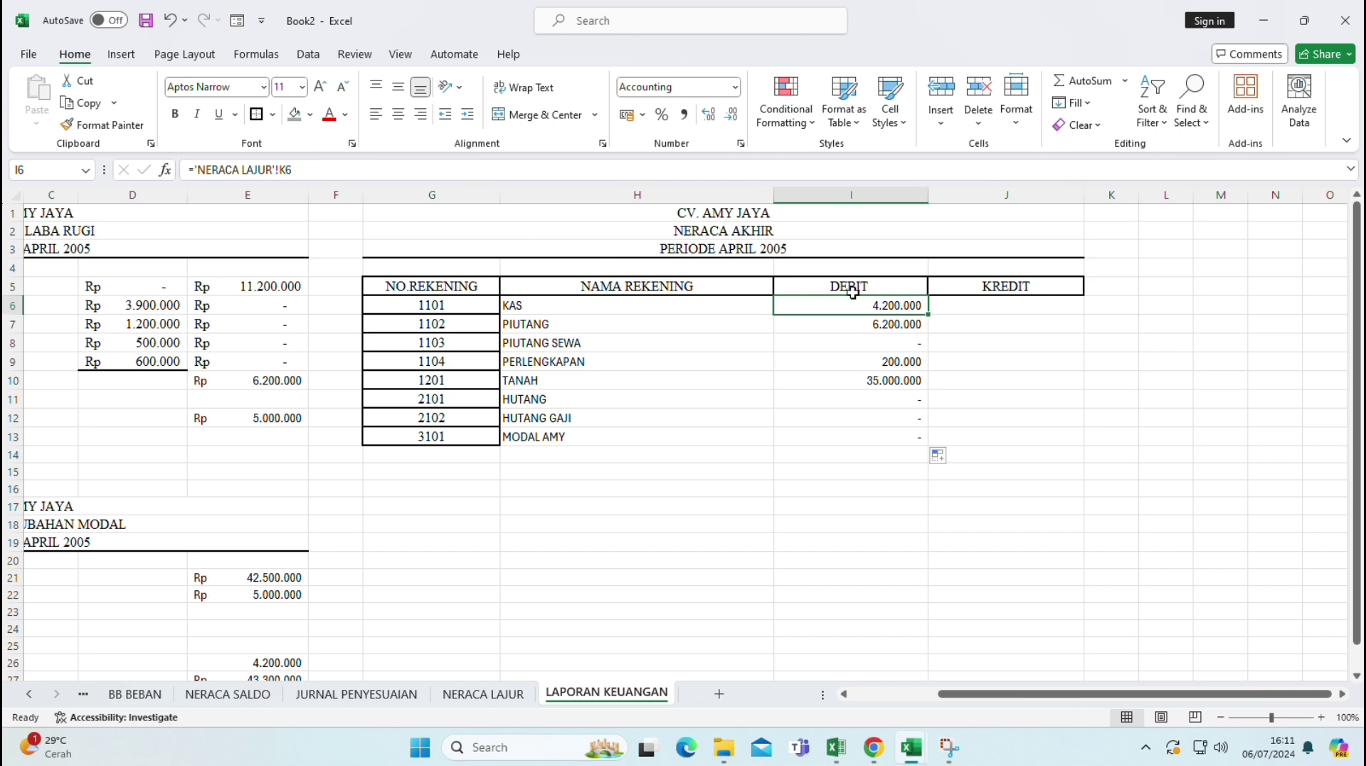
left_click_drag(874, 306, 871, 444)
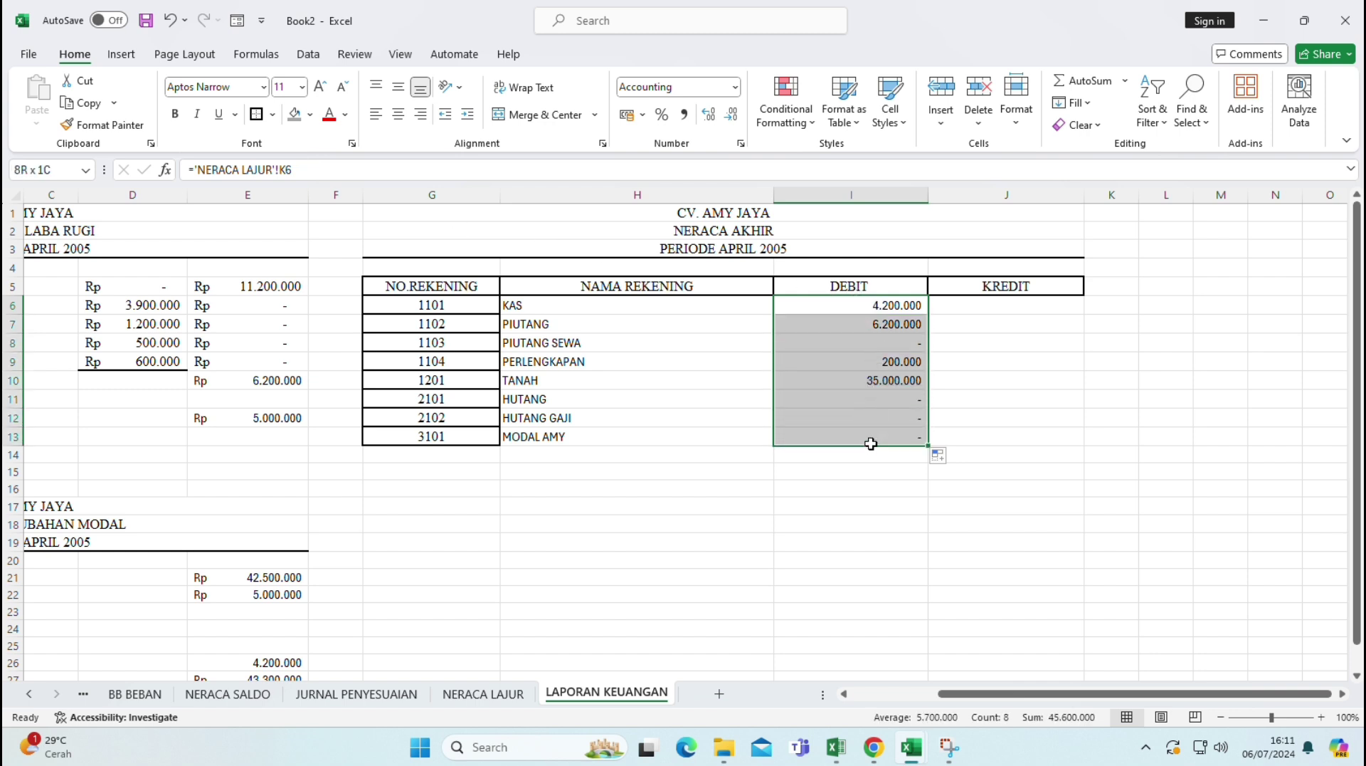
right_click(870, 388)
left_click(921, 384)
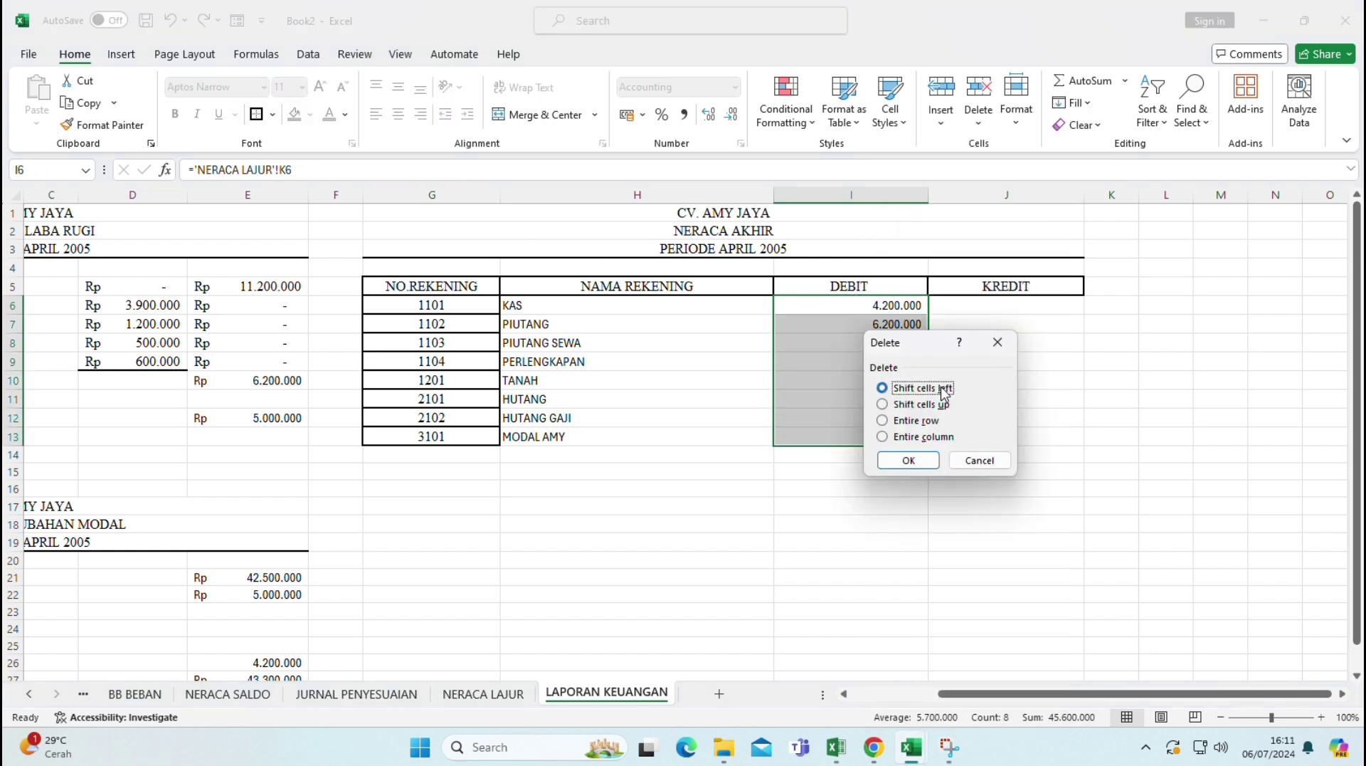
left_click(998, 342)
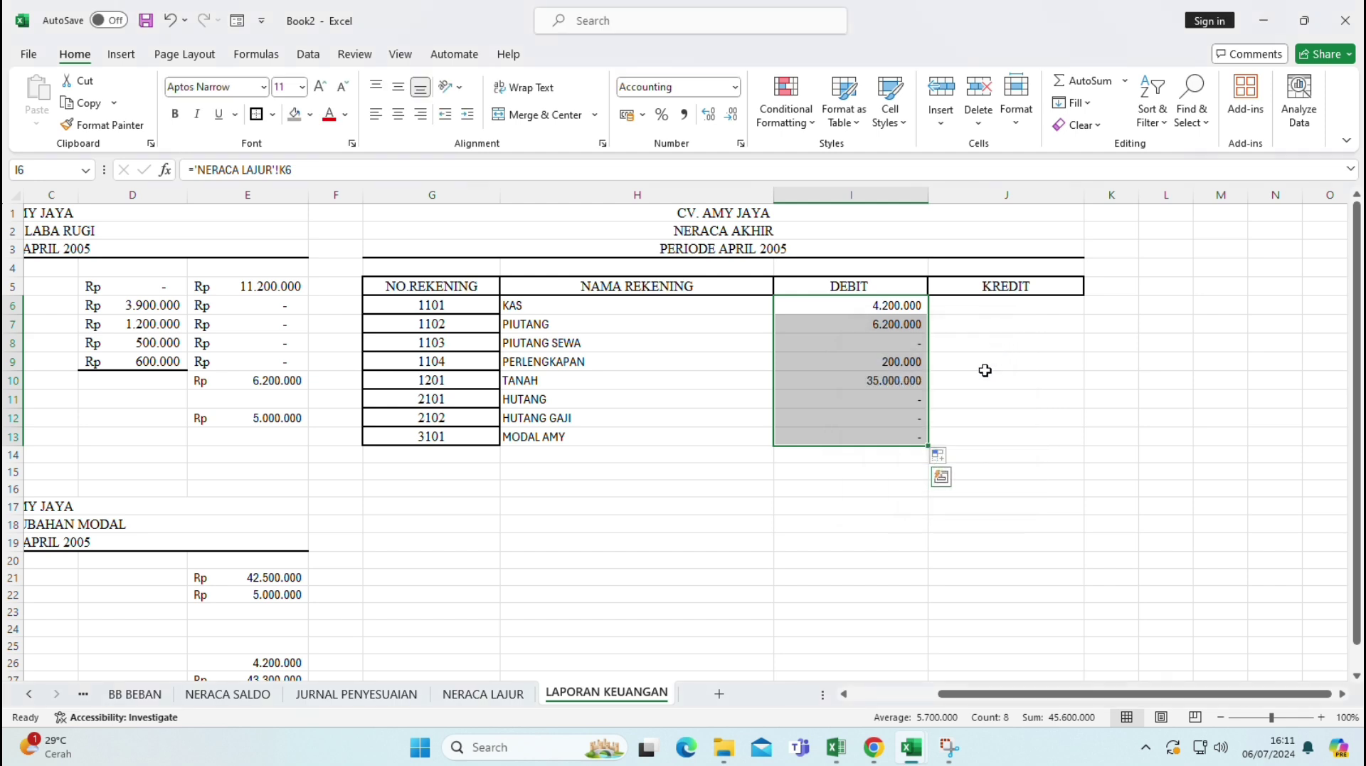
left_click(982, 379)
- Link the KAS credit amount in J6 of NERACA AKHIR to the worksheet's NERACA credit column with ='NERACA LAJUR'!L6
left_click(950, 306)
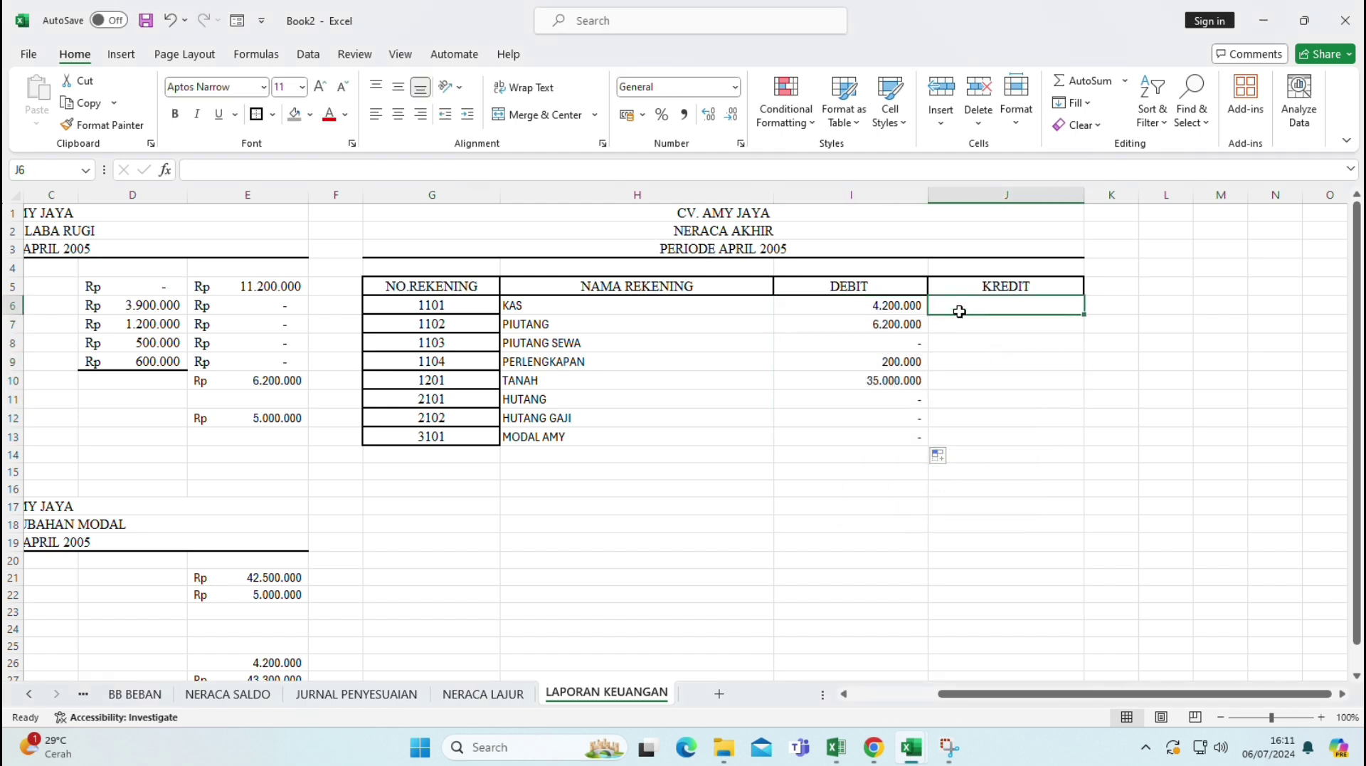
type("=")
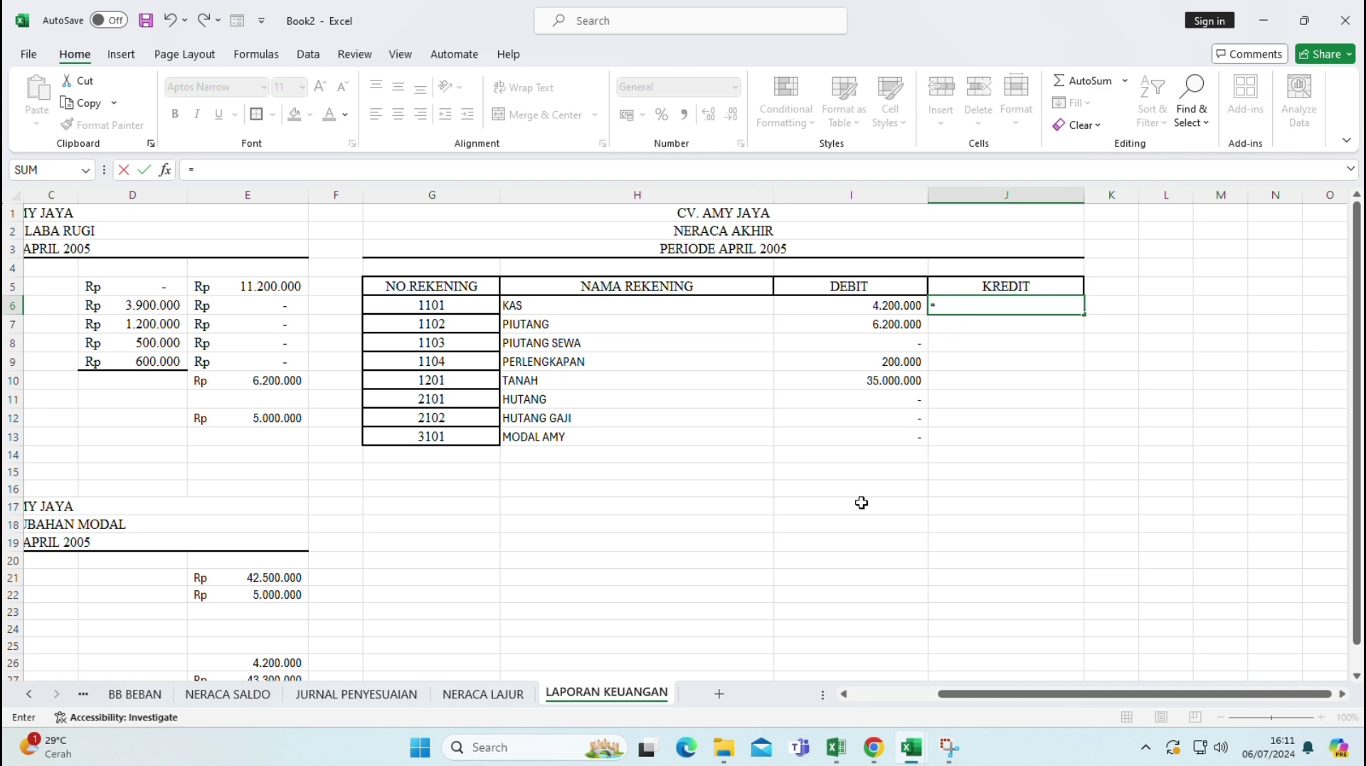
left_click(498, 694)
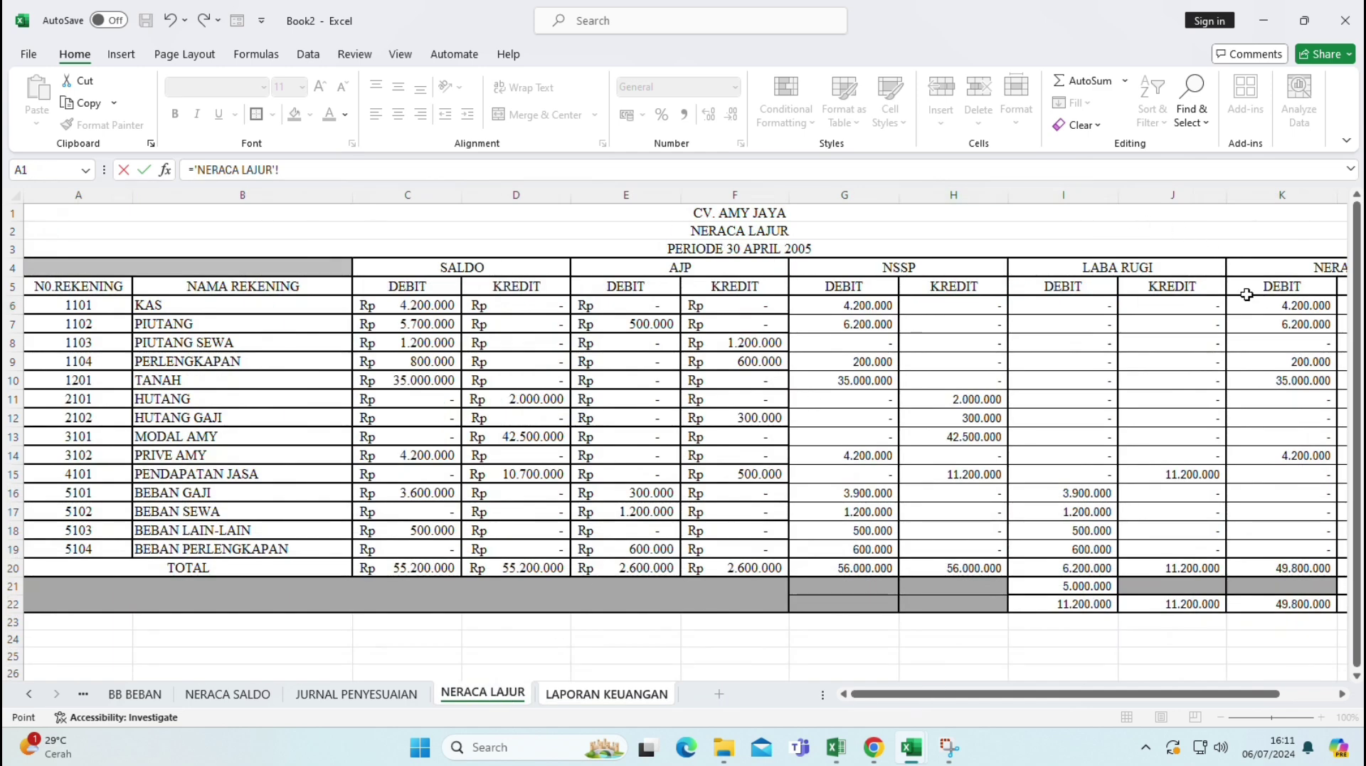
key("Right")
key("Right")
key("Right")
key("Right")
key("Right")
key("Right")
key("Right")
key("Right")
key("Right")
key("Right")
key("Right")
key("Right")
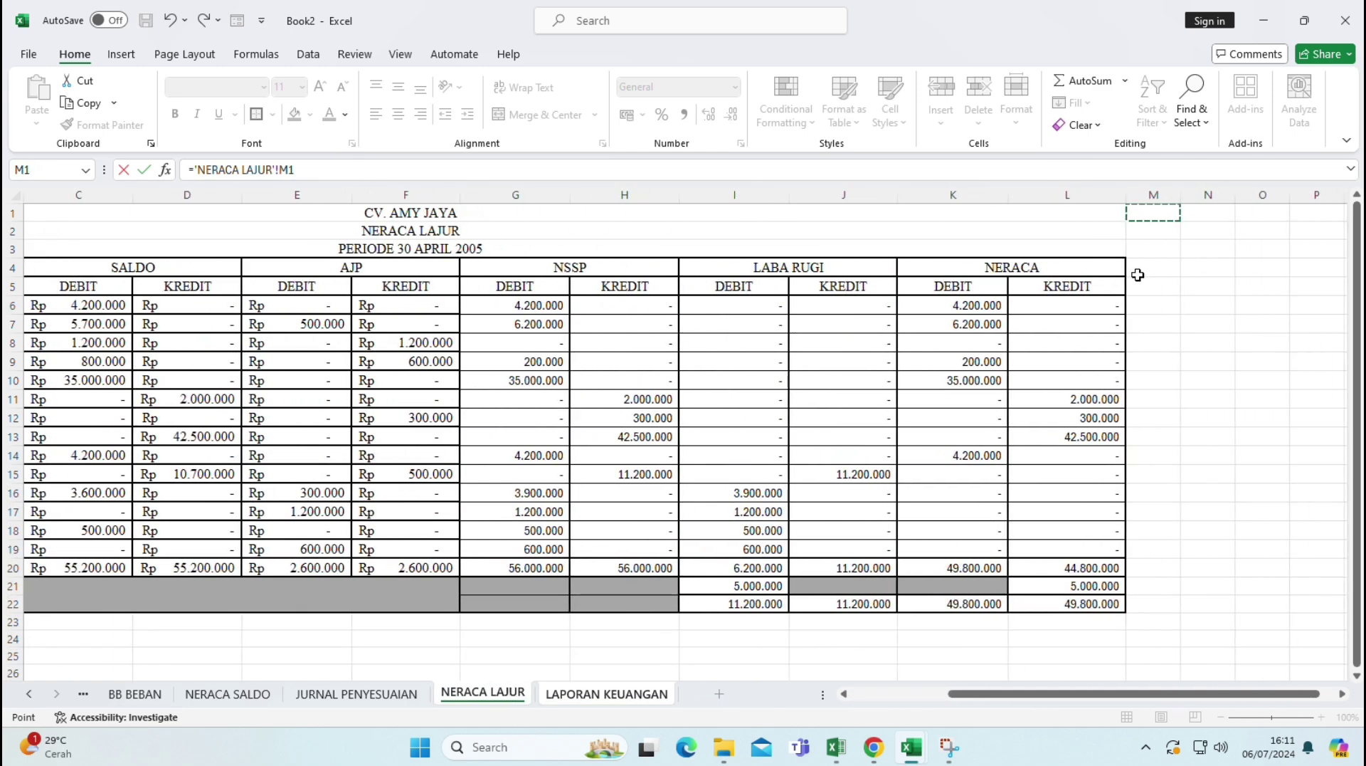
left_click(1047, 306)
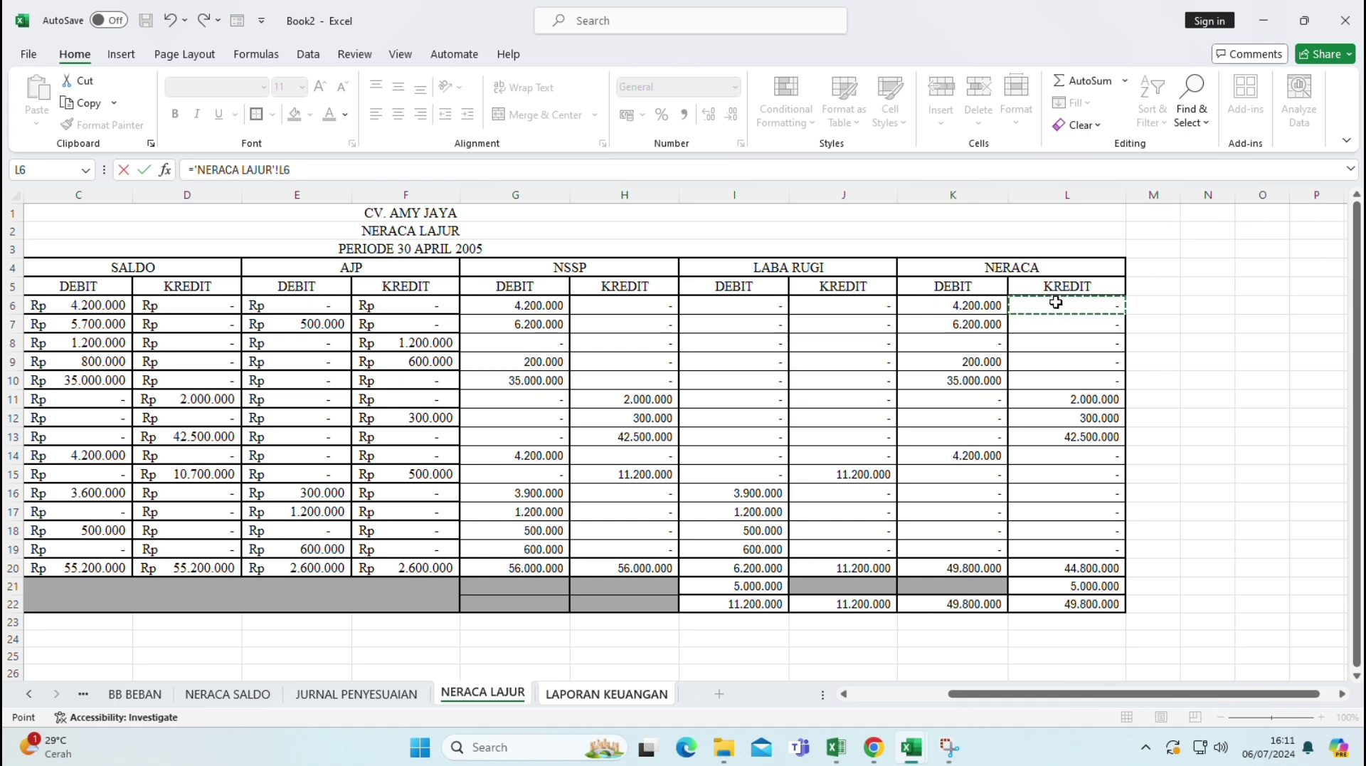
key("Return")
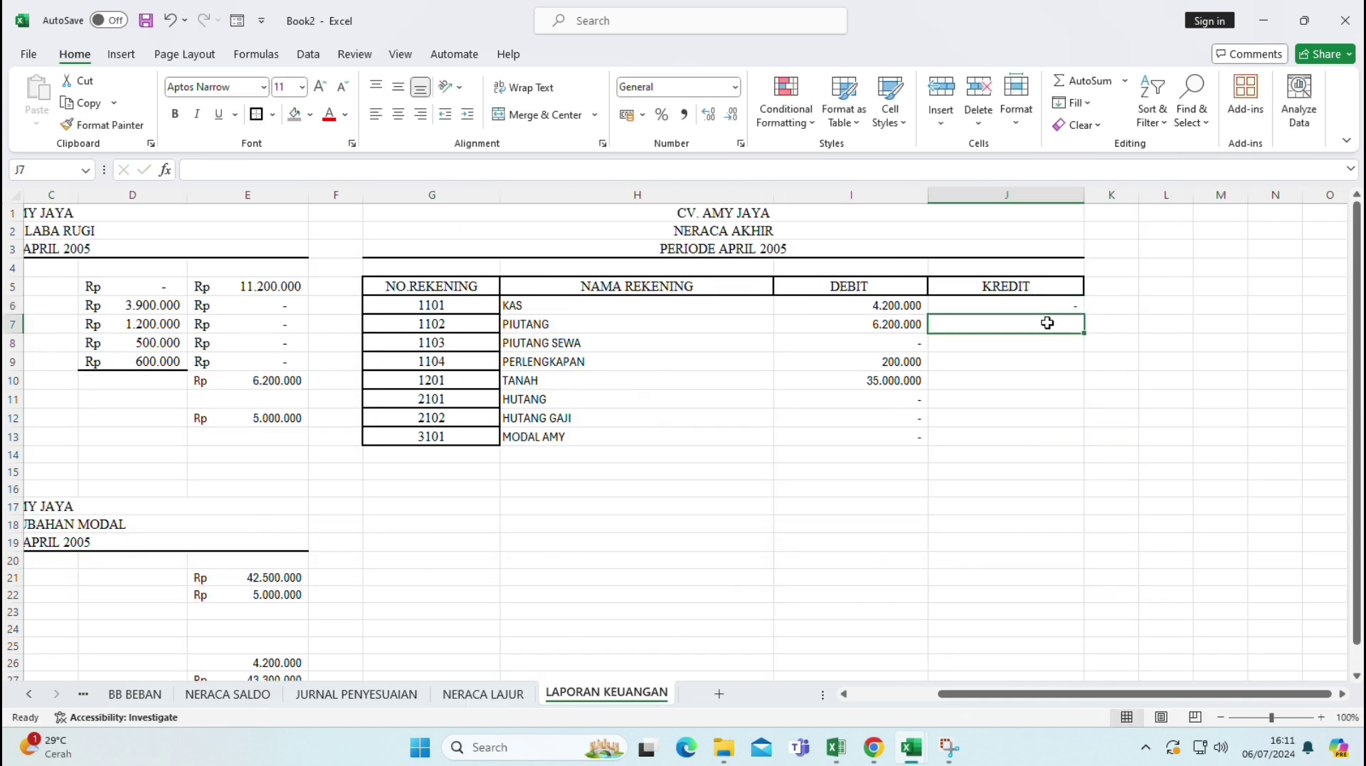
left_click(1058, 302)
left_click_drag(1085, 313, 1059, 436)
left_click(1060, 300)
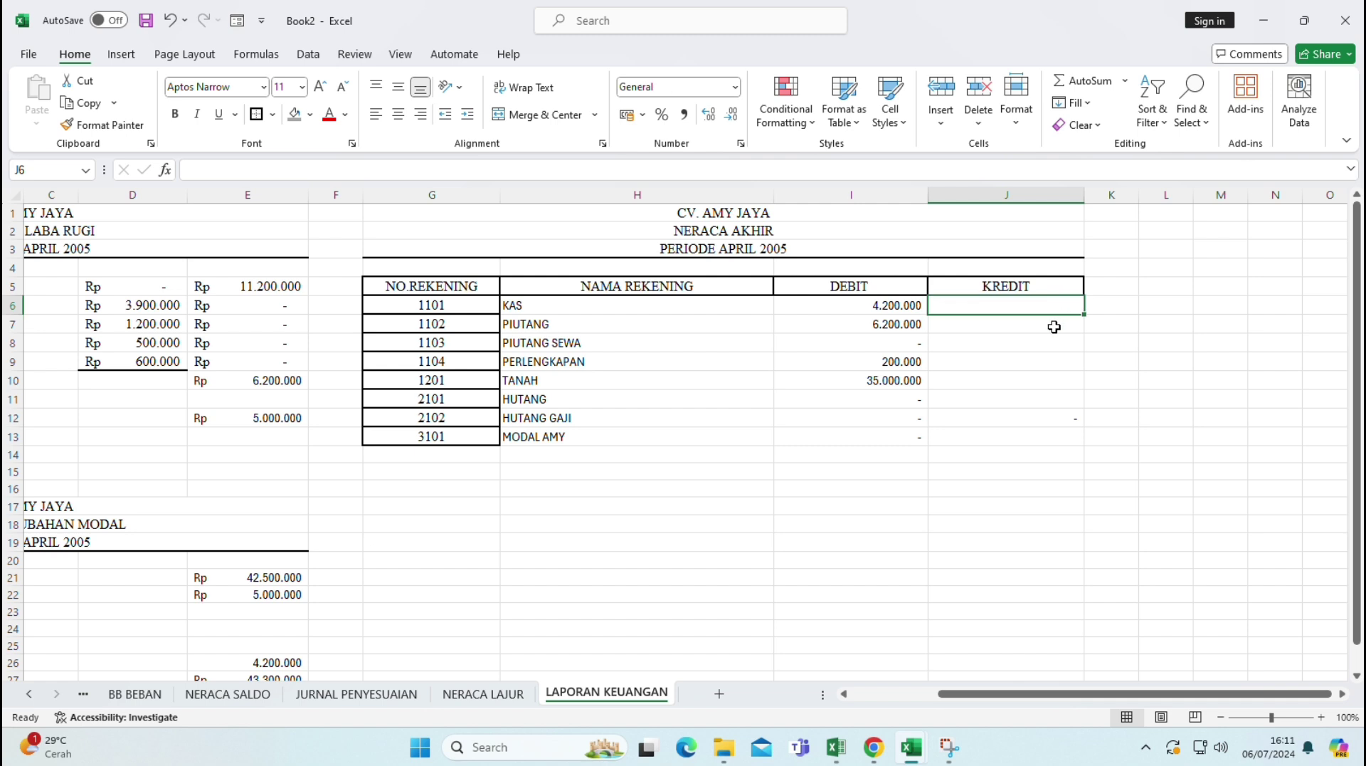
left_click(169, 20)
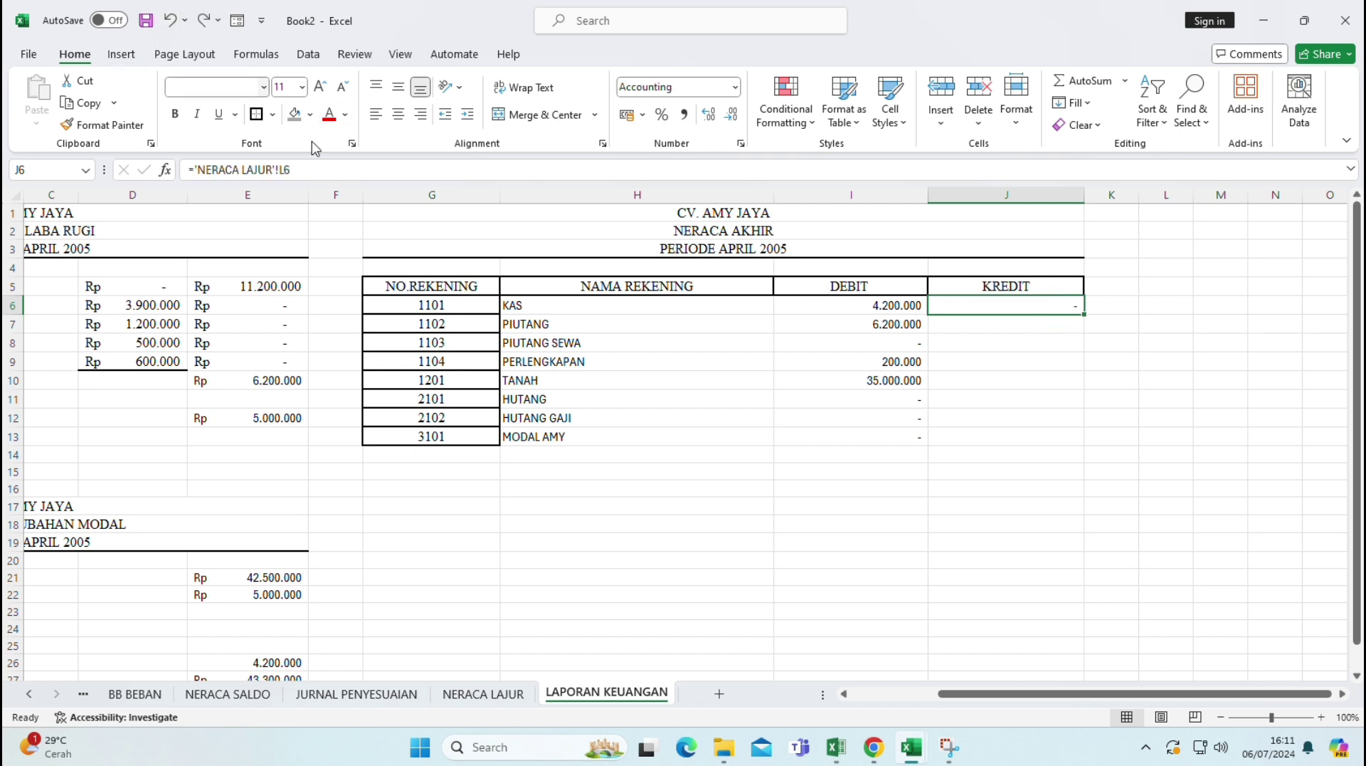
- Copy the KAS credit link in J6 of NERACA AKHIR down the KREDIT column to J12
left_click_drag(1085, 315, 1071, 424)
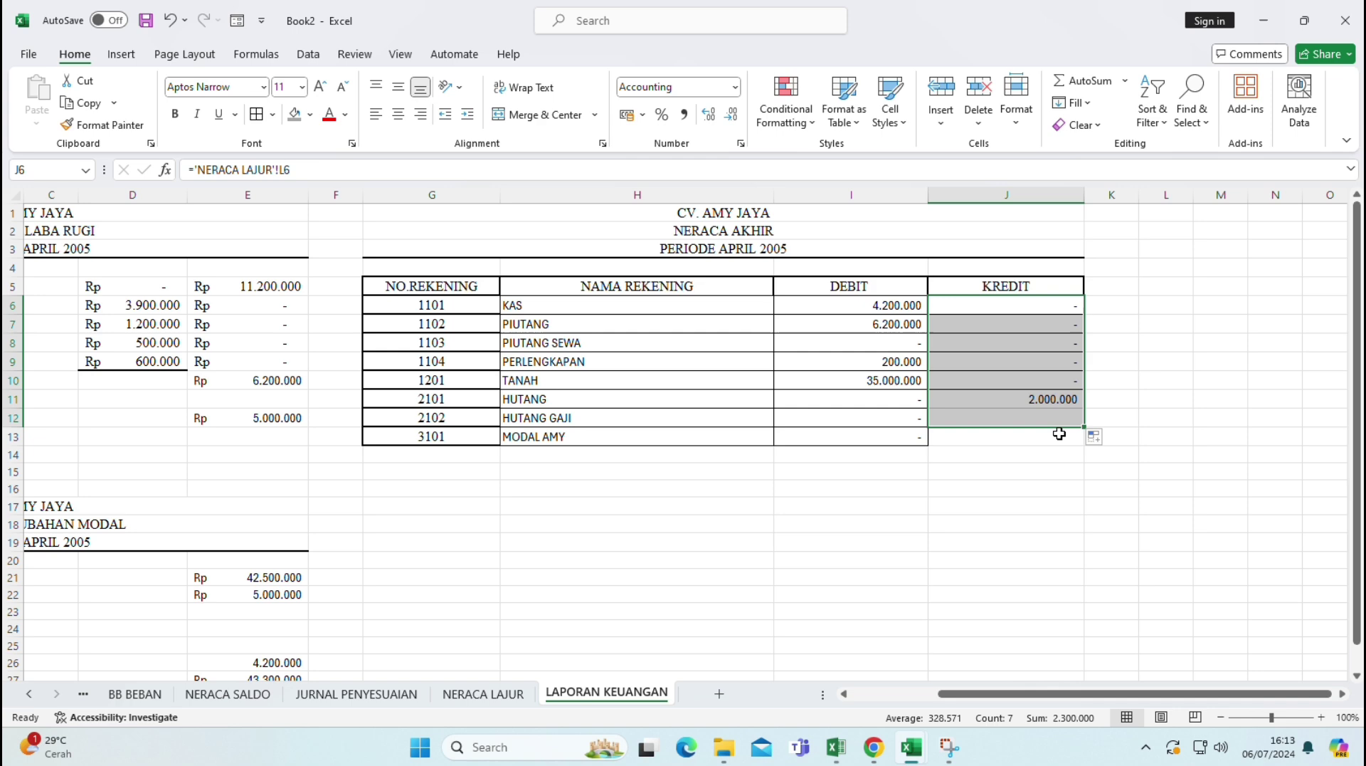
left_click(1019, 440)
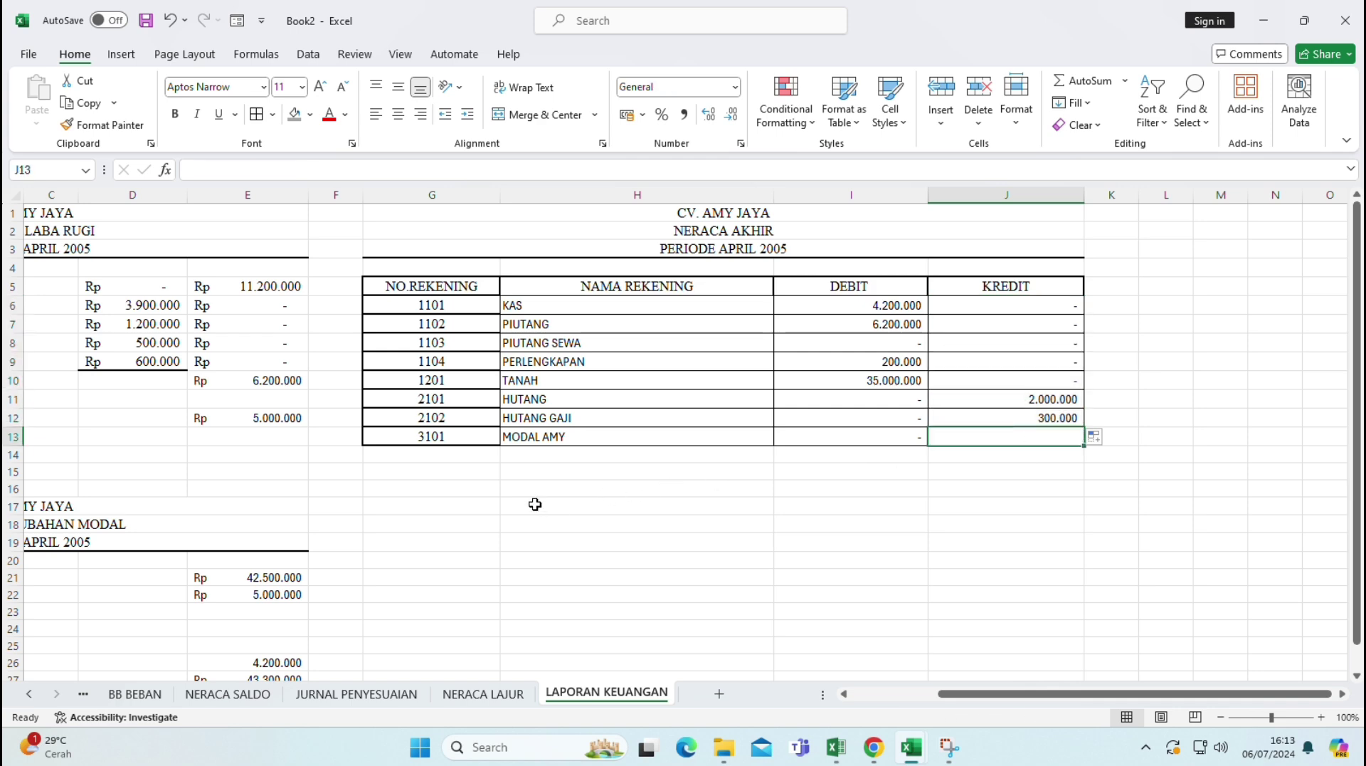
- Link the MODAL AMY credit amount in J13 to the MODAL AKHIR figure of the capital statement with =E27
key("Left")
key("Left")
key("Left")
key("Left")
key("Left")
key("Left")
key("Left")
key("Left")
key("Left")
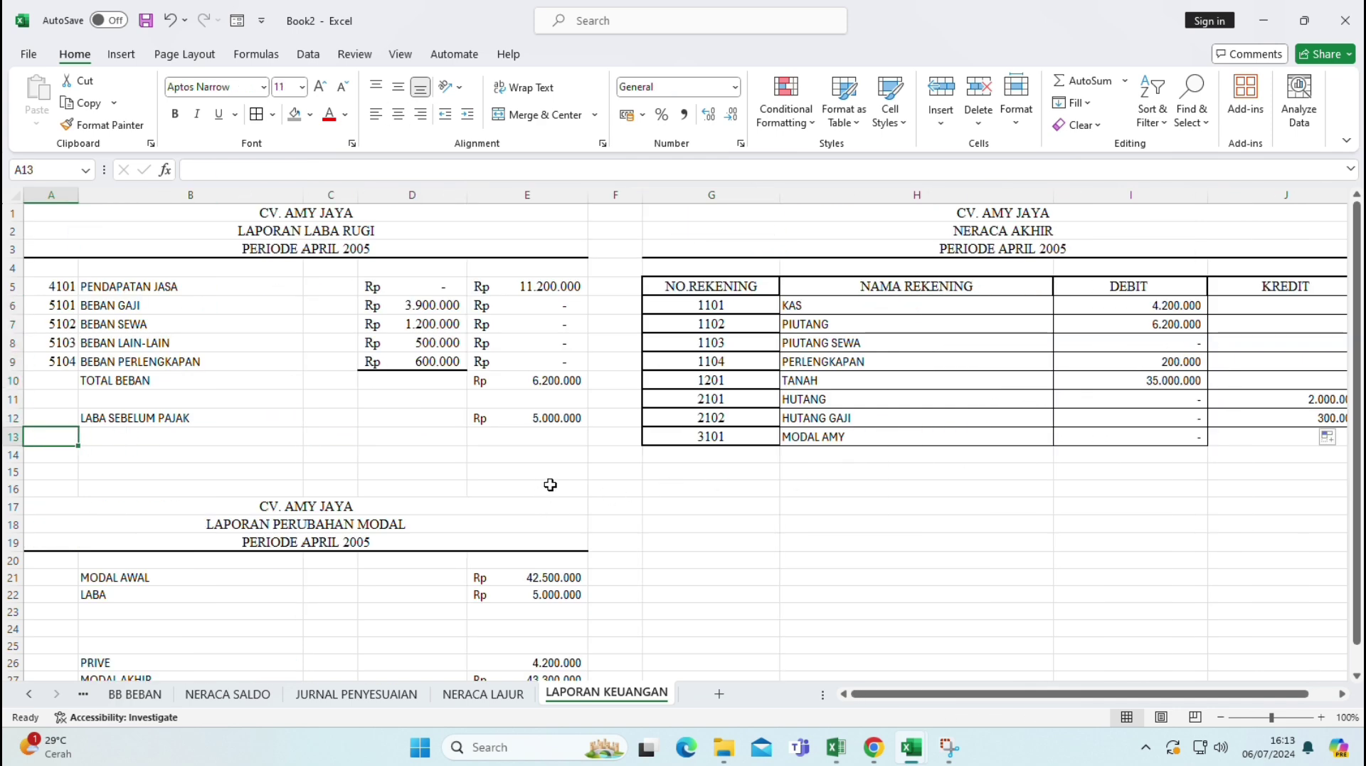
key("Down")
key("Down")
key("Down")
key("Down")
key("Down")
key("Down")
key("Down")
key("Down")
key("Down")
key("Down")
key("Down")
key("Down")
key("Down")
key("Down")
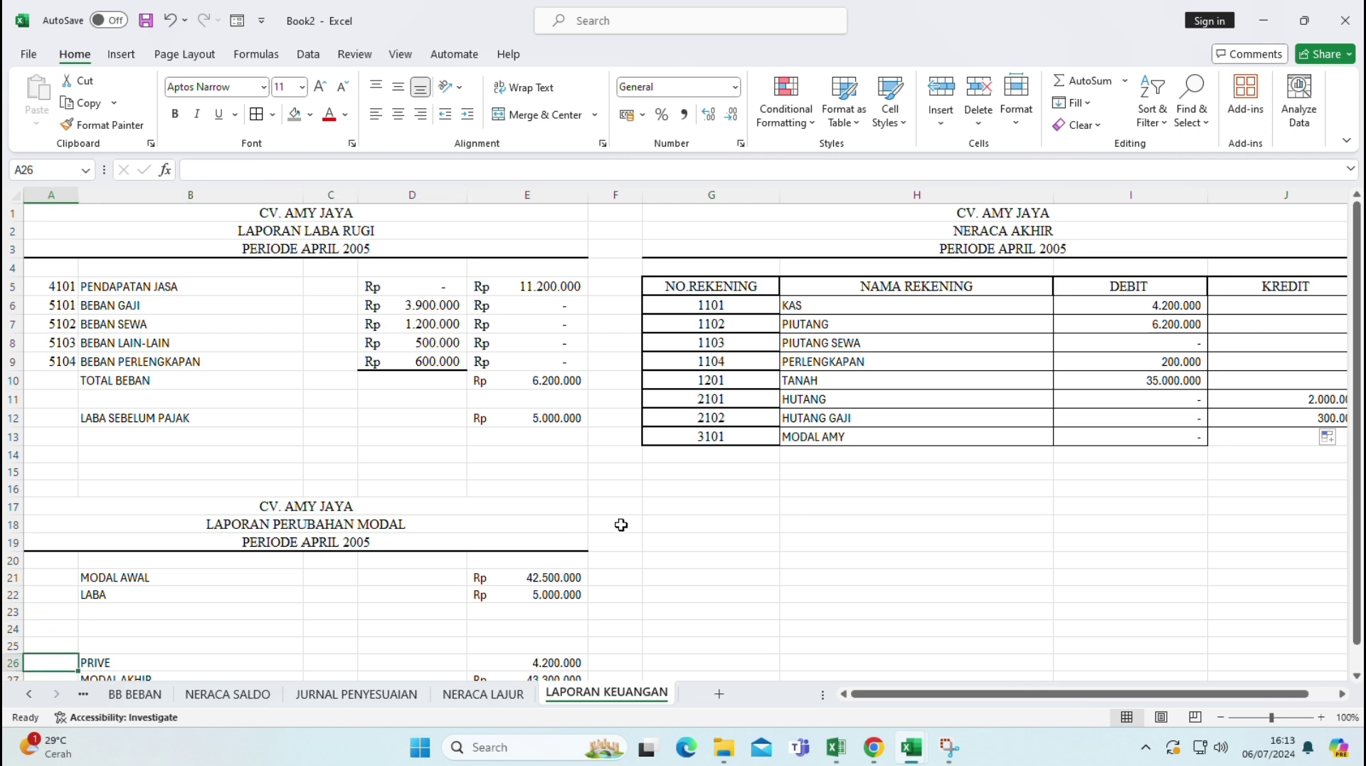
key("Down")
key("Down")
key("Down")
key("Down")
left_click(559, 586)
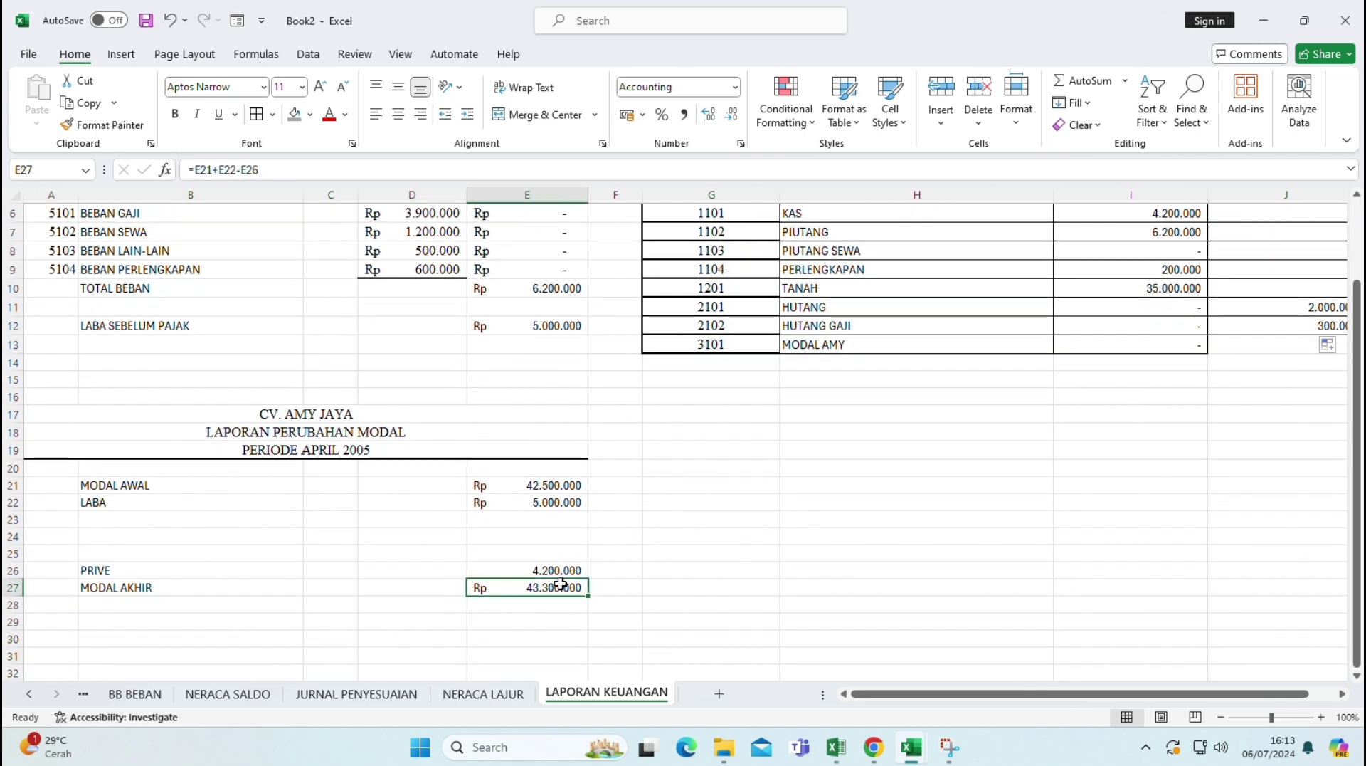
left_click(1222, 344)
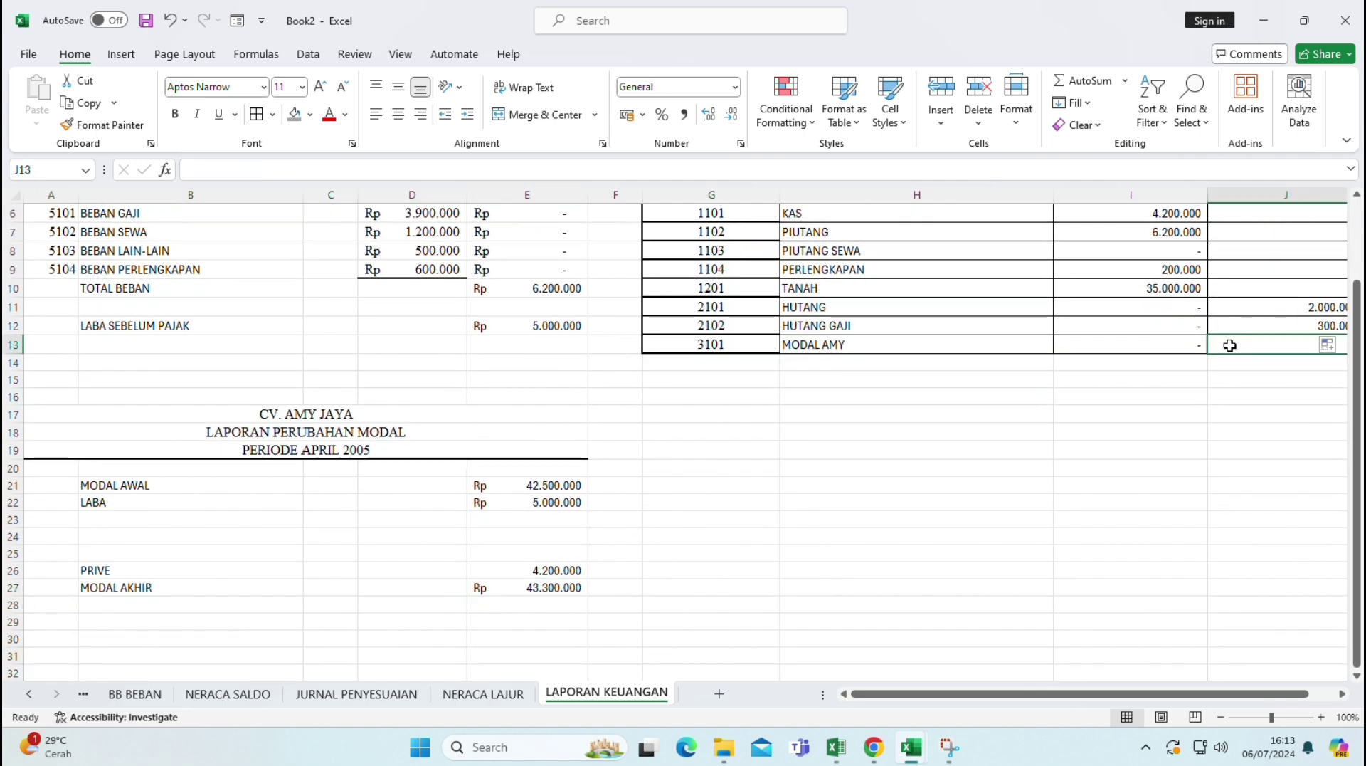
type("=")
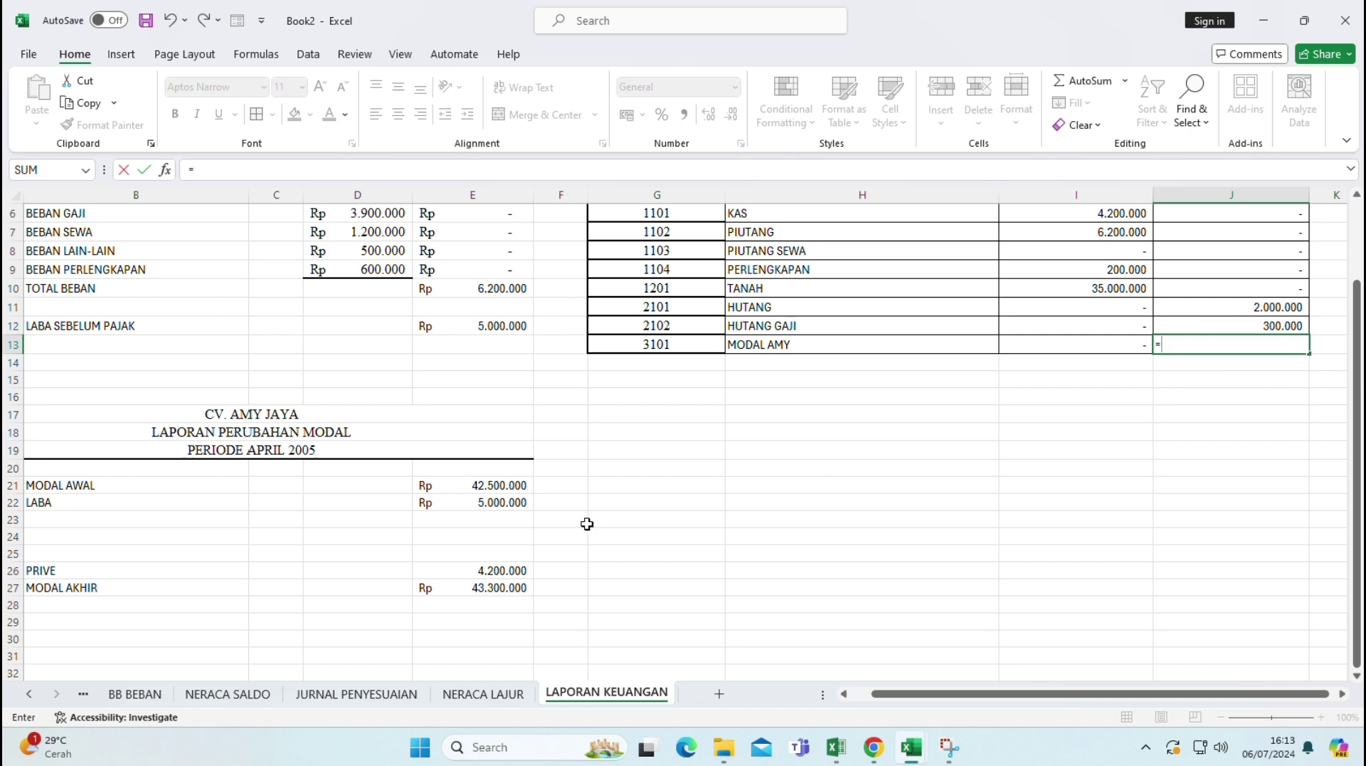
left_click(459, 588)
key("Return")
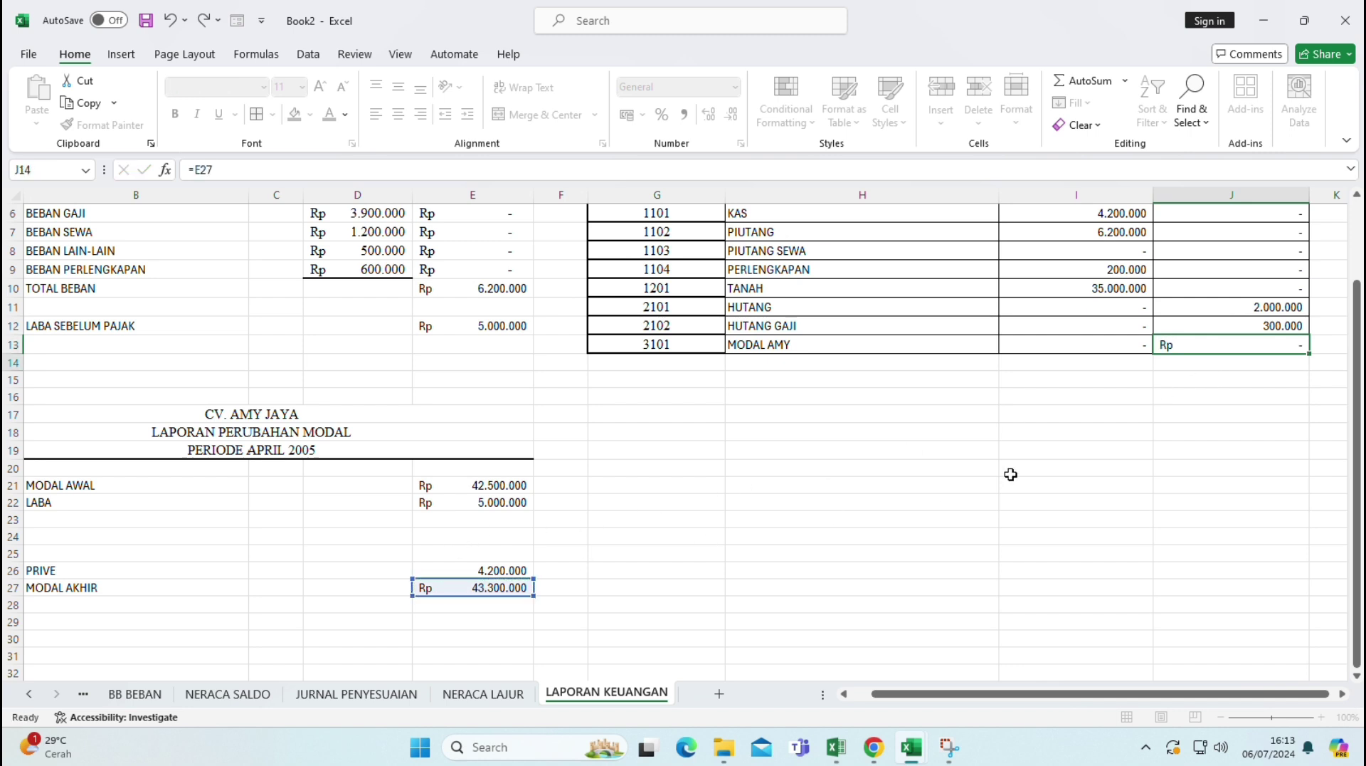
- Total the NERACA AKHIR DEBIT column in I14 with a SUM of I6:I13
left_click(1039, 361)
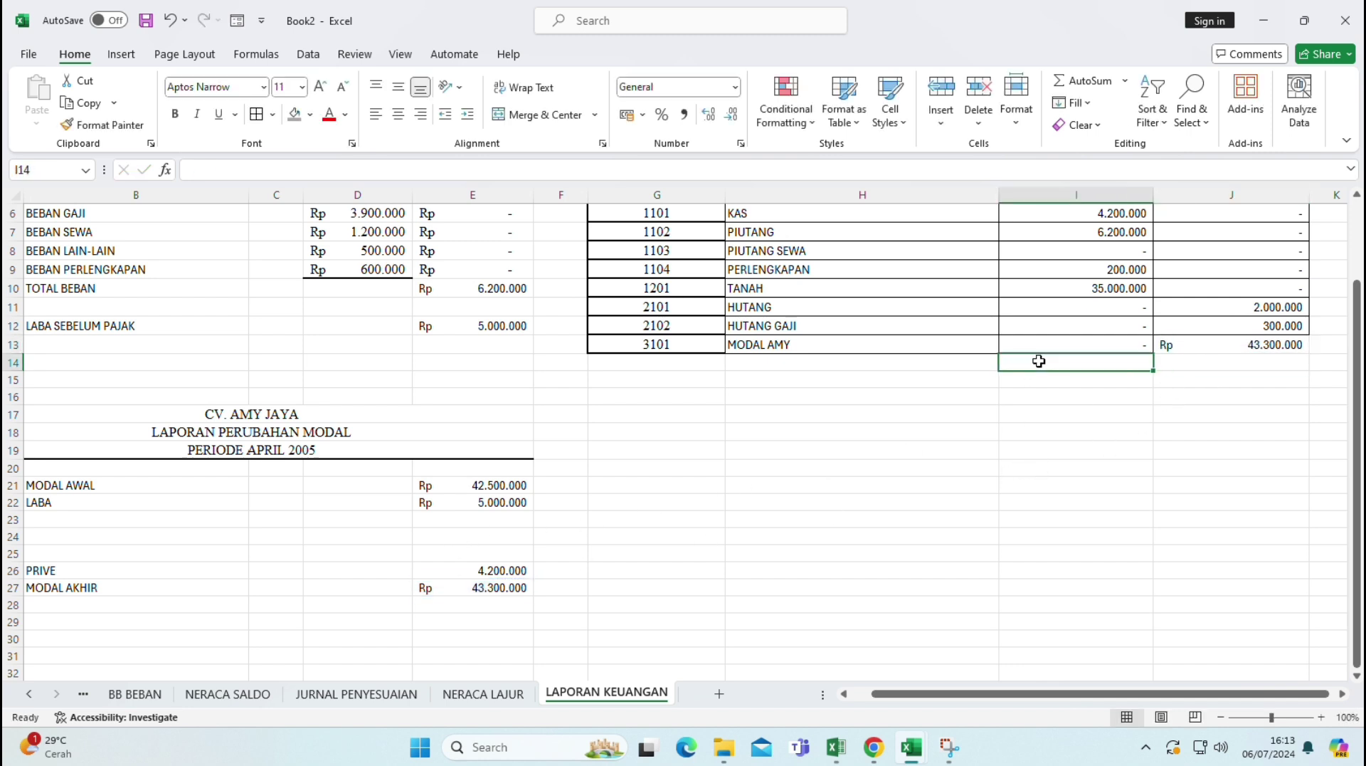
key("Right")
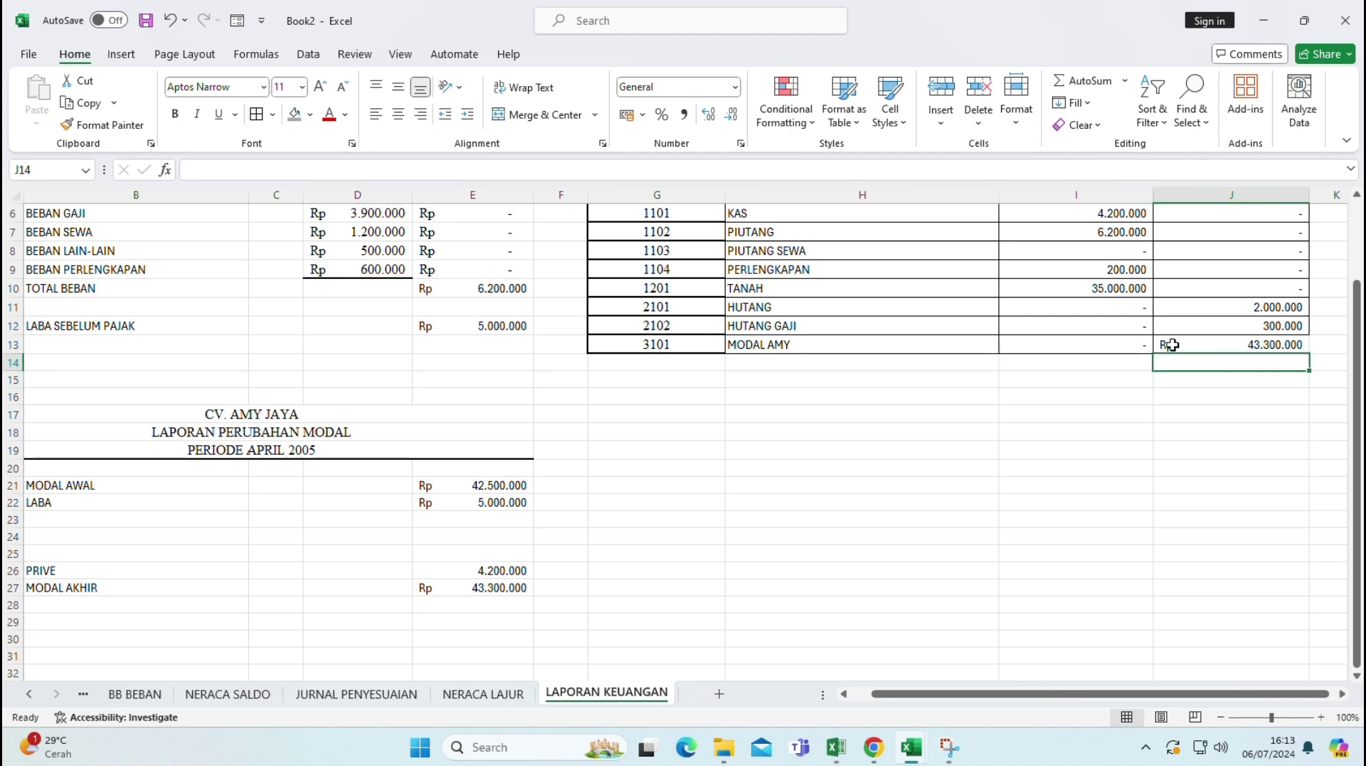
key("Right")
key("Up")
key("Up")
key("Up")
key("Up")
key("Up")
key("Up")
key("Up")
key("Up")
key("Up")
key("Up")
key("Up")
key("Up")
key("Up")
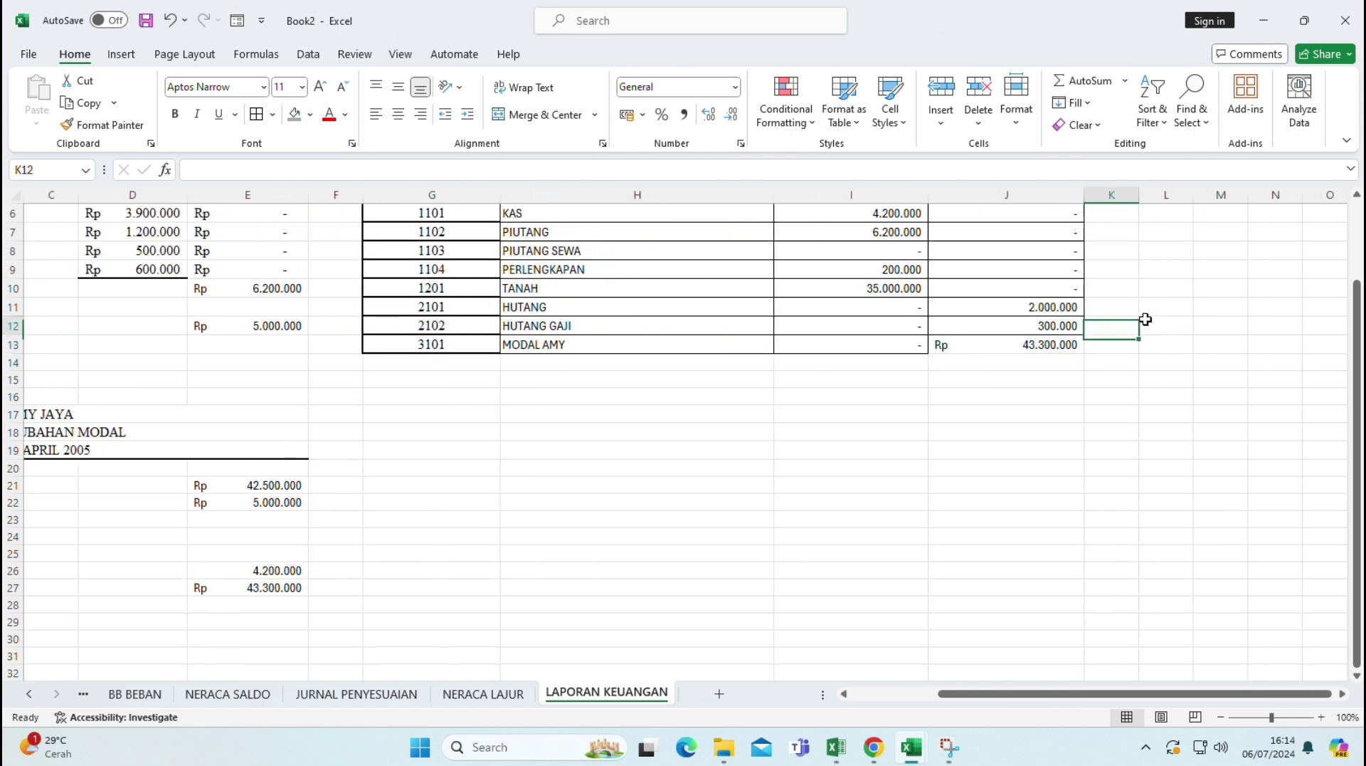
left_click(894, 453)
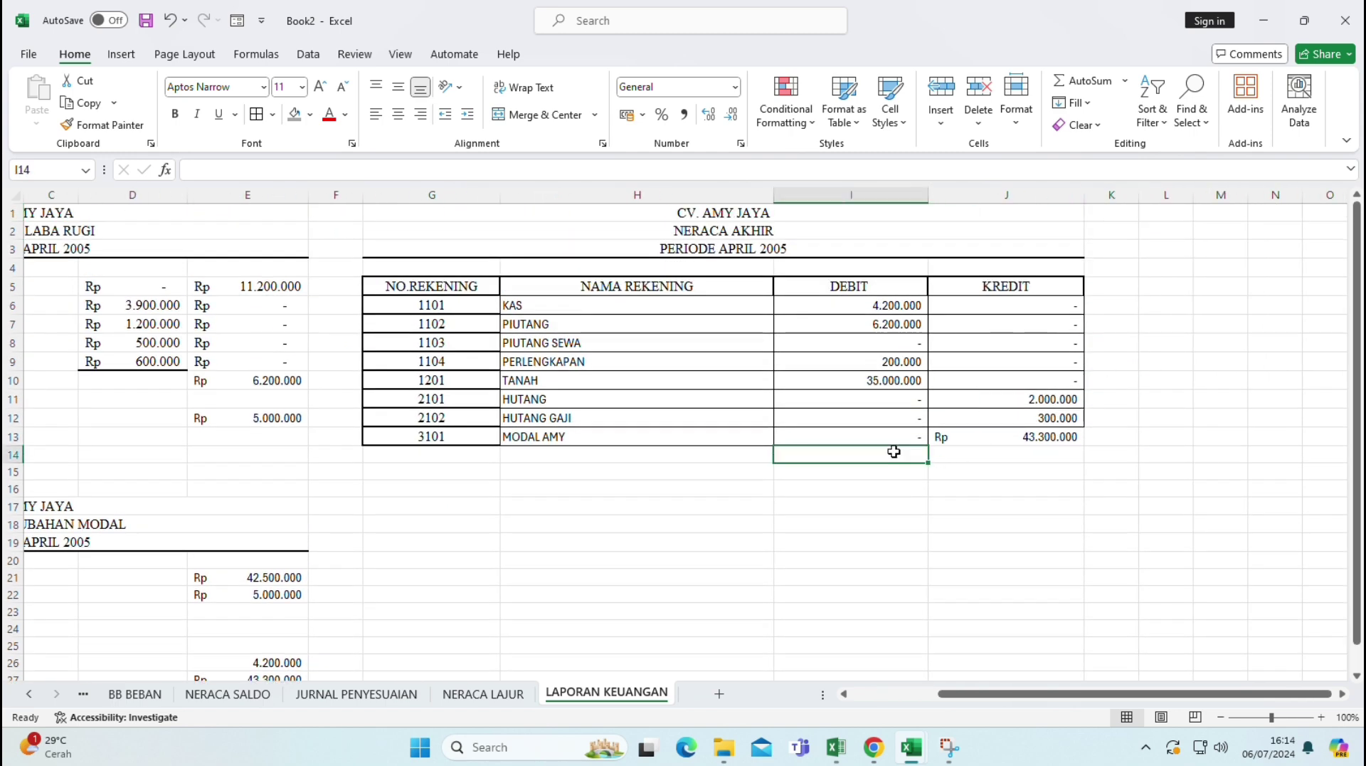
type("=S")
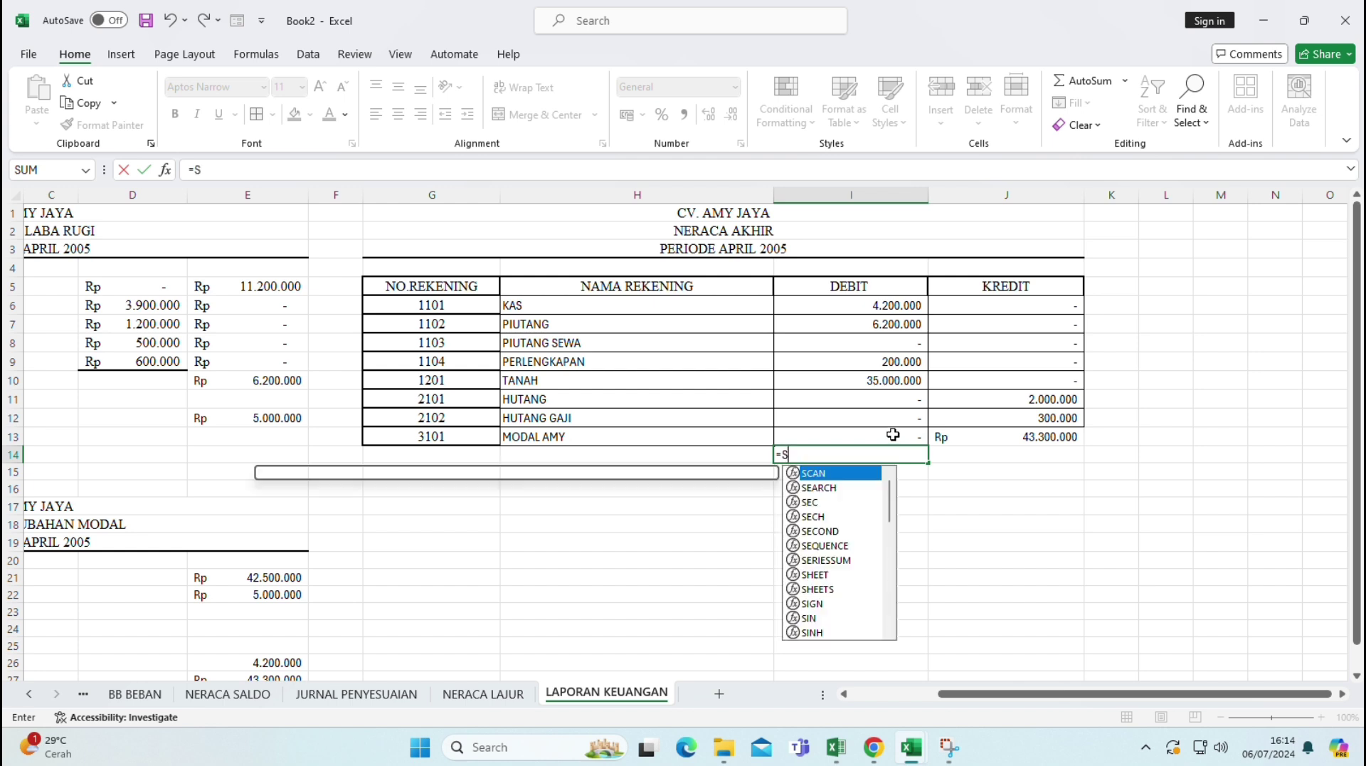
type("UM")
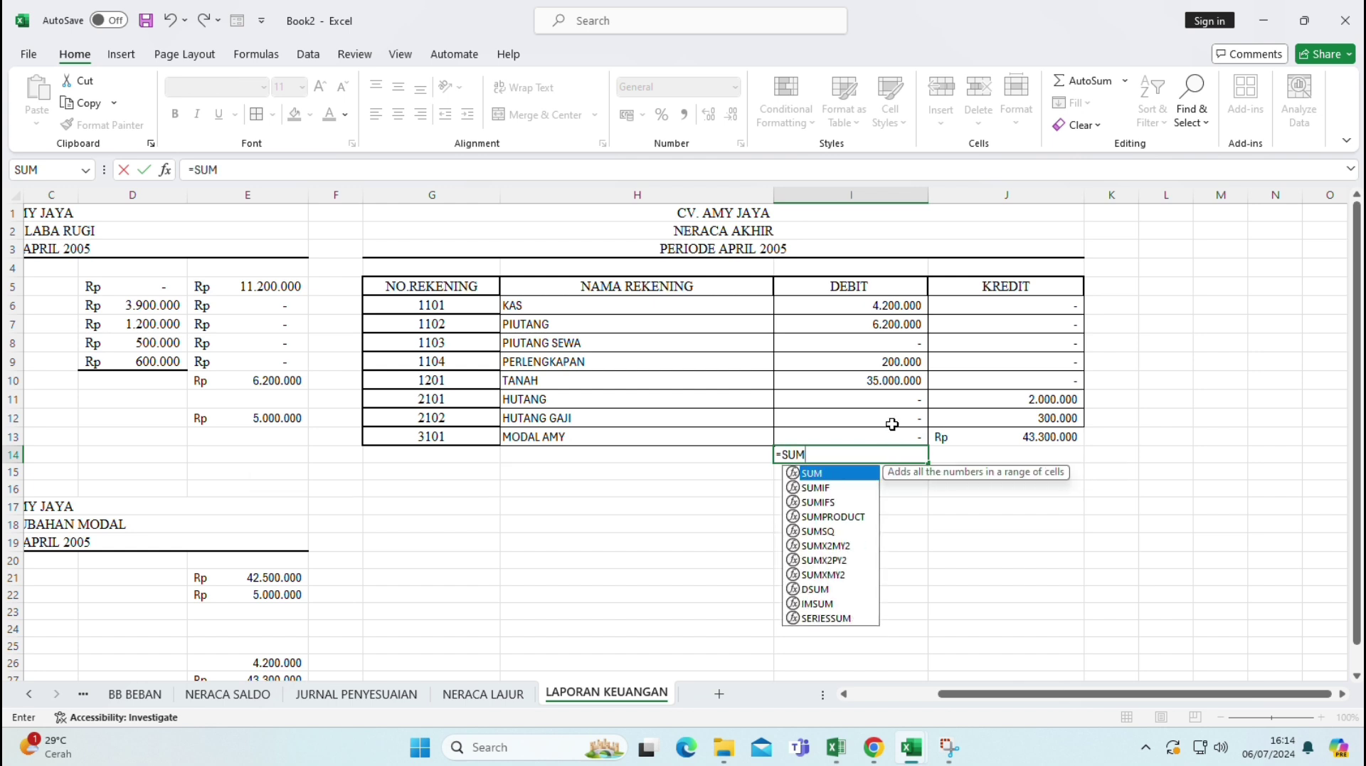
double_click(854, 477)
left_click_drag(893, 305, 882, 441)
key("Tab")
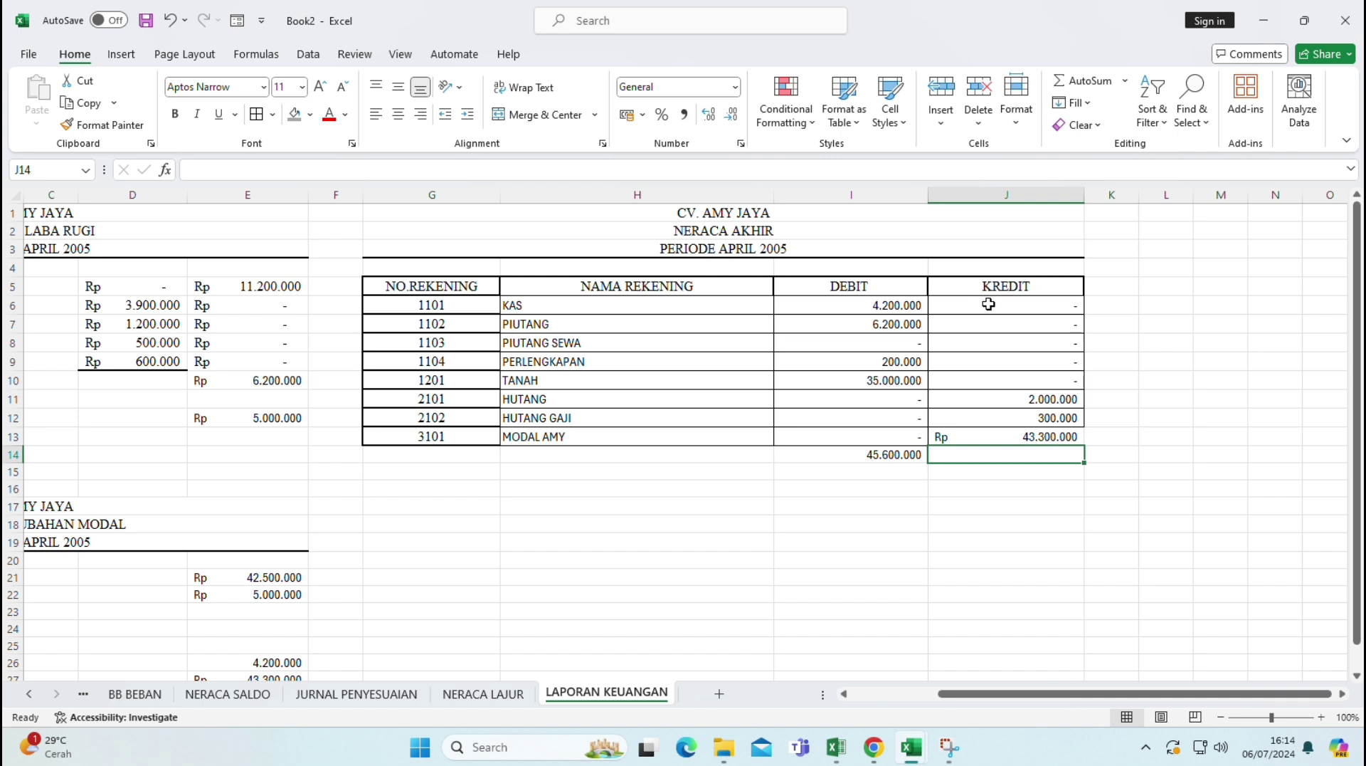
- Total the NERACA AKHIR KREDIT column in J14 with a SUM of J6:J13
type("=SUM")
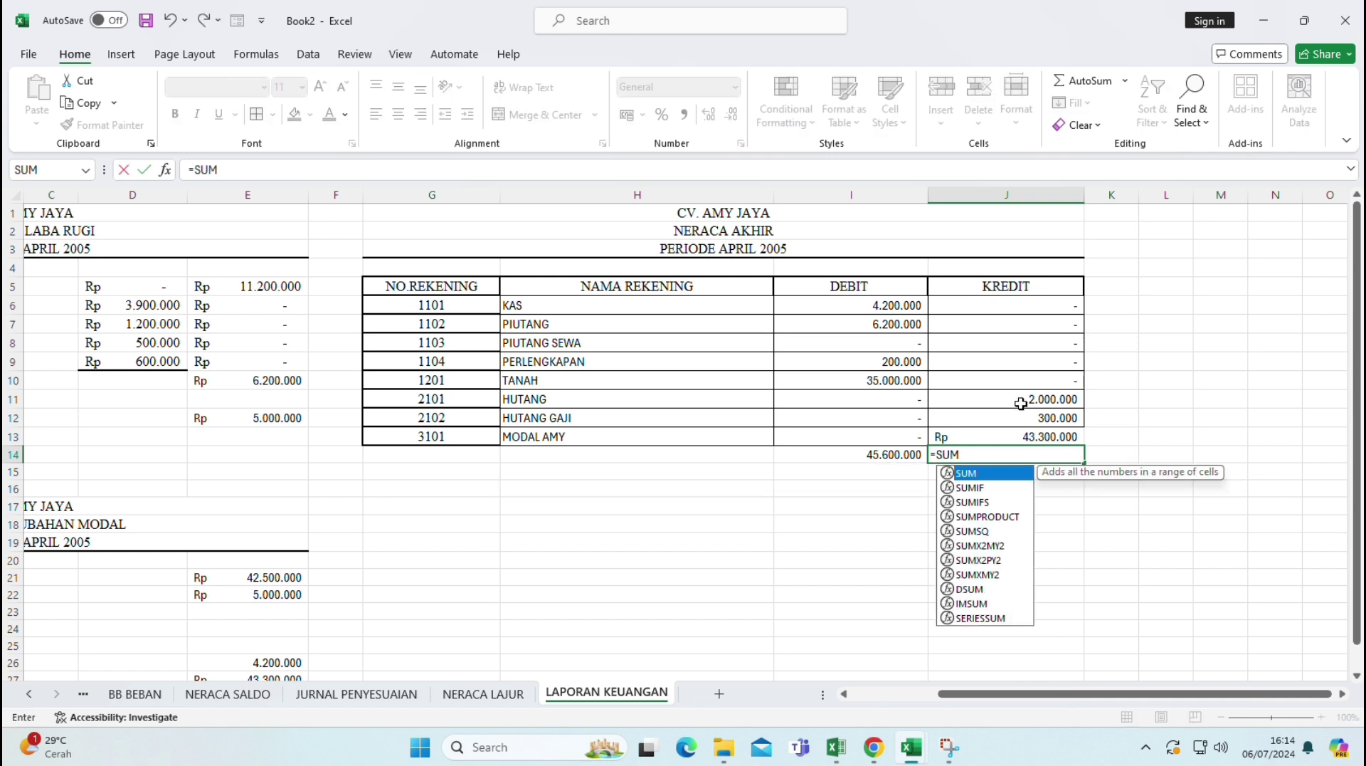
double_click(995, 475)
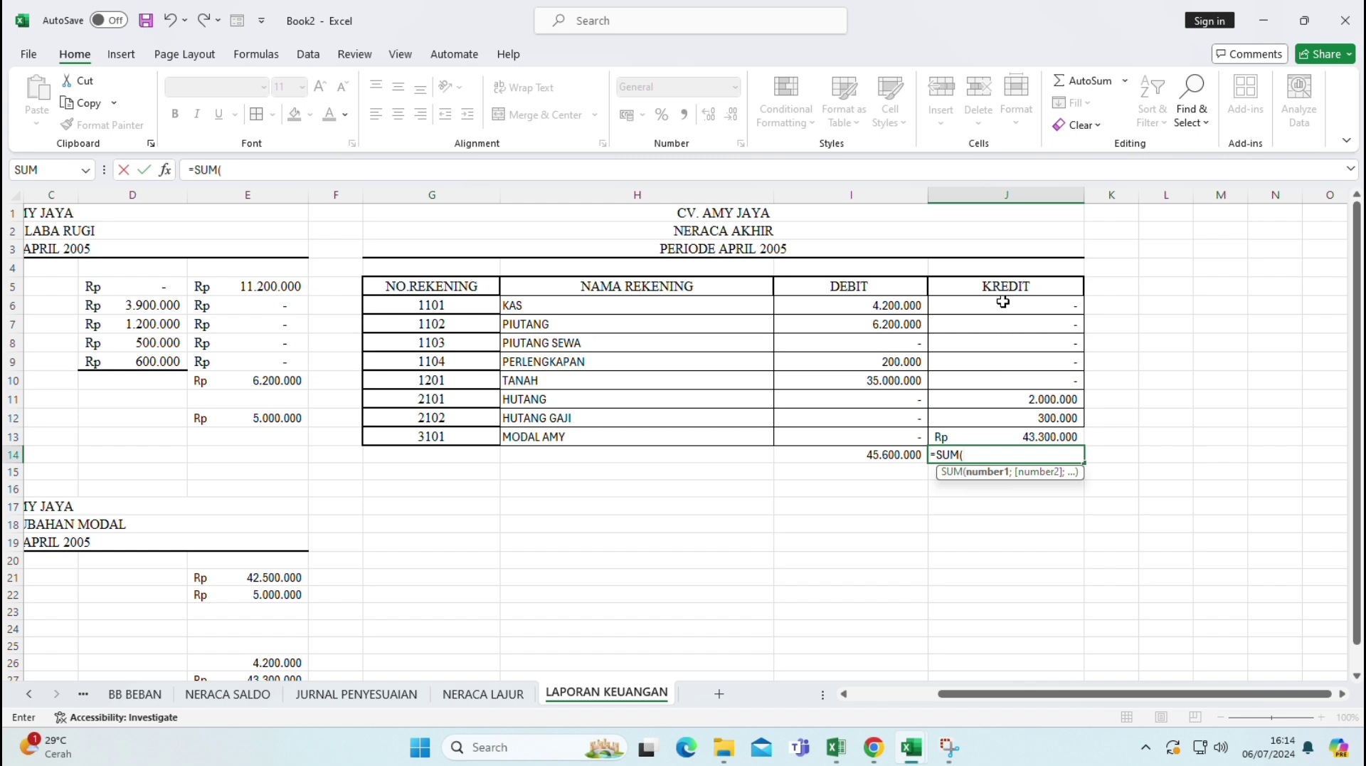
left_click_drag(997, 304, 998, 430)
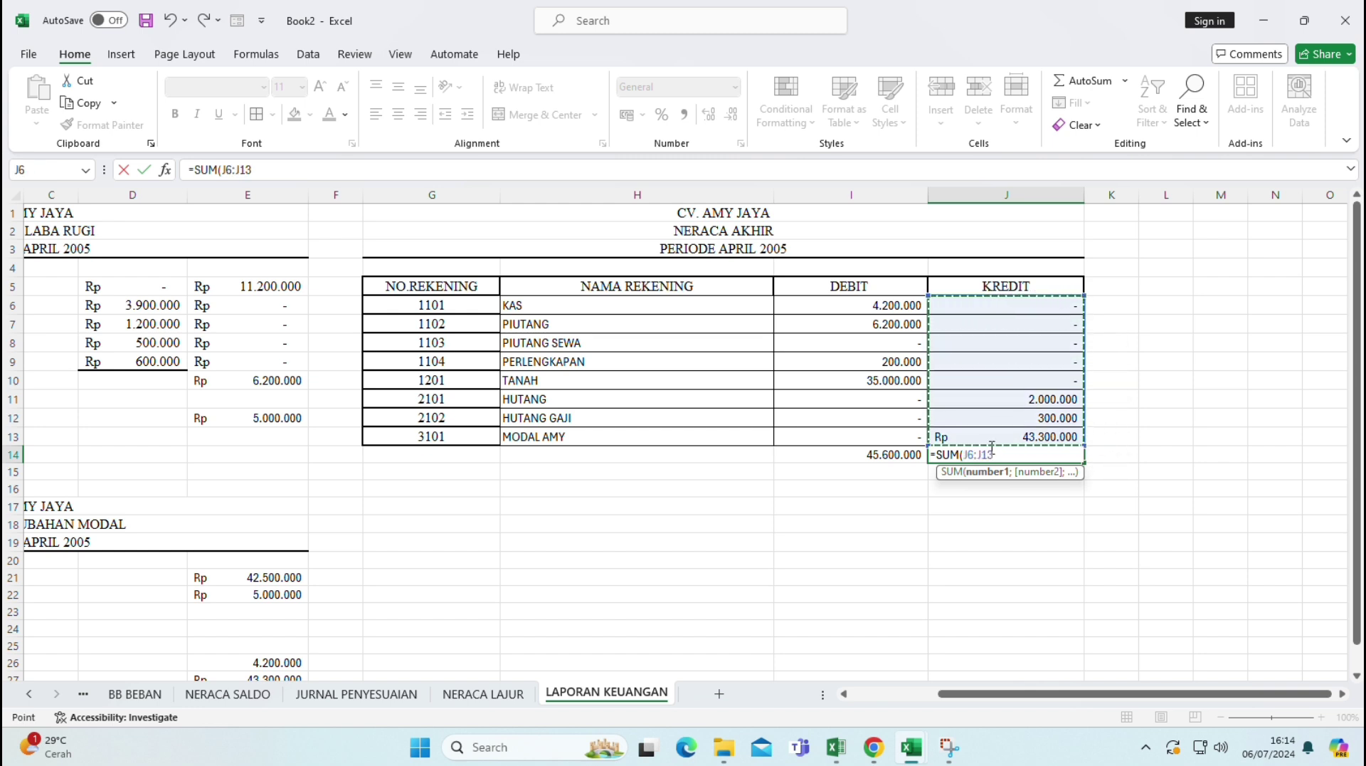
key("Return")
left_click(1167, 451)
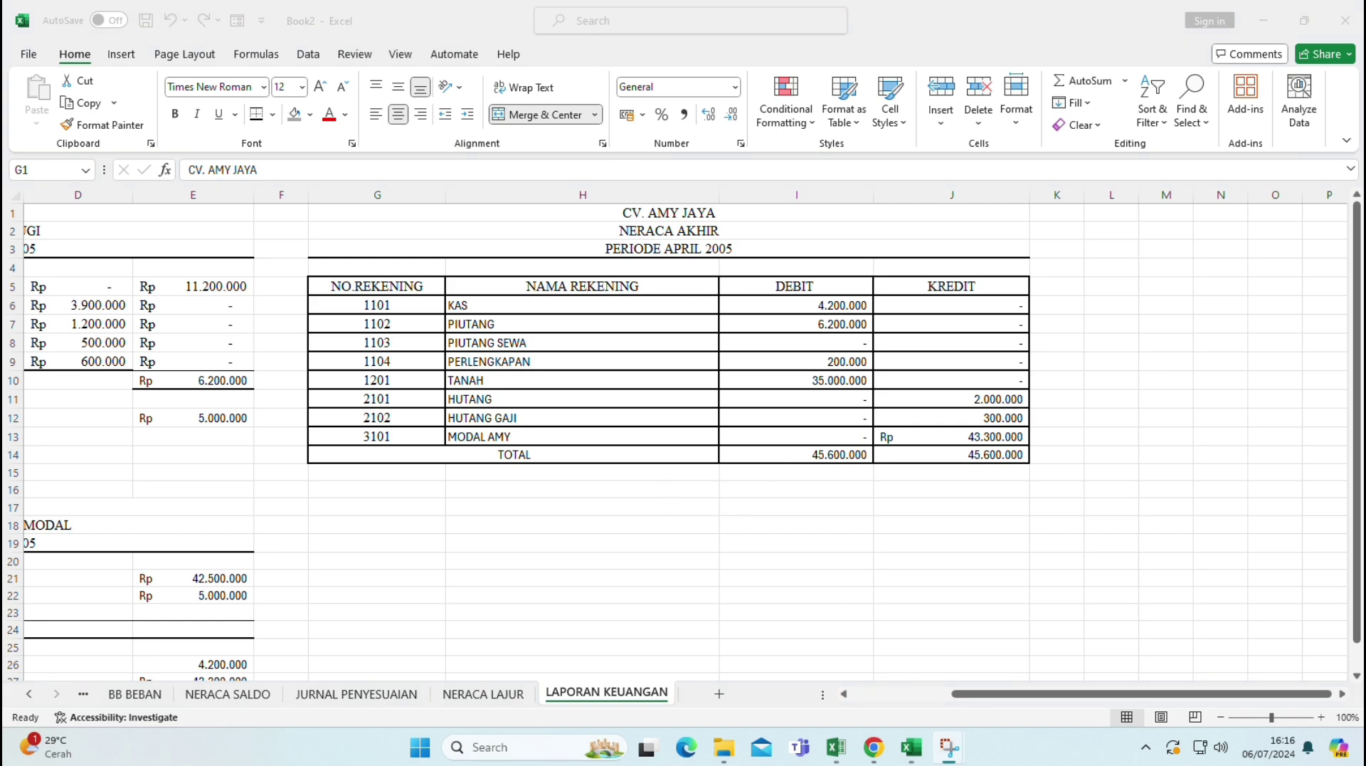
- Zoom the sheet out to 80% to review LAPORAN LABA RUGI, LAPORAN PERUBAHAN MODAL and NERACA AKHIR together
left_click(1221, 718)
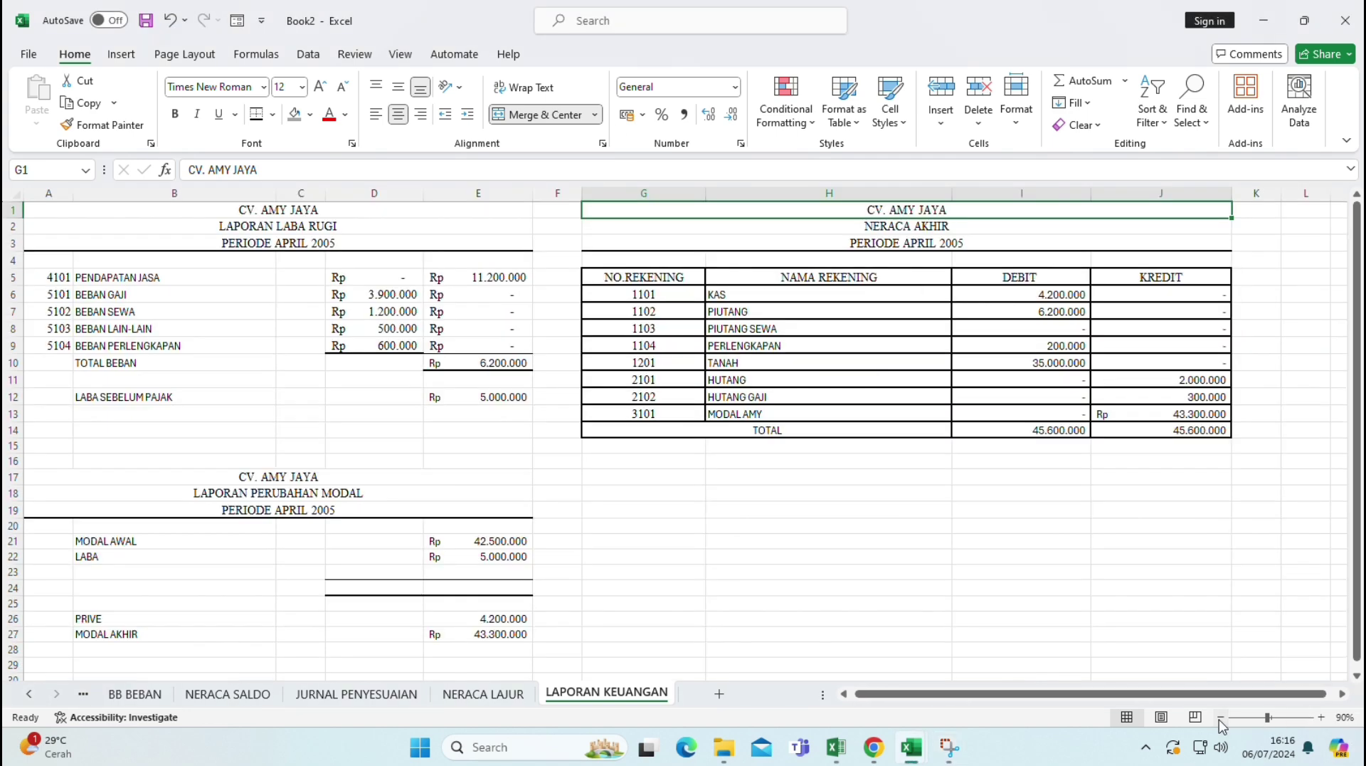
left_click(1220, 717)
left_click(971, 559)
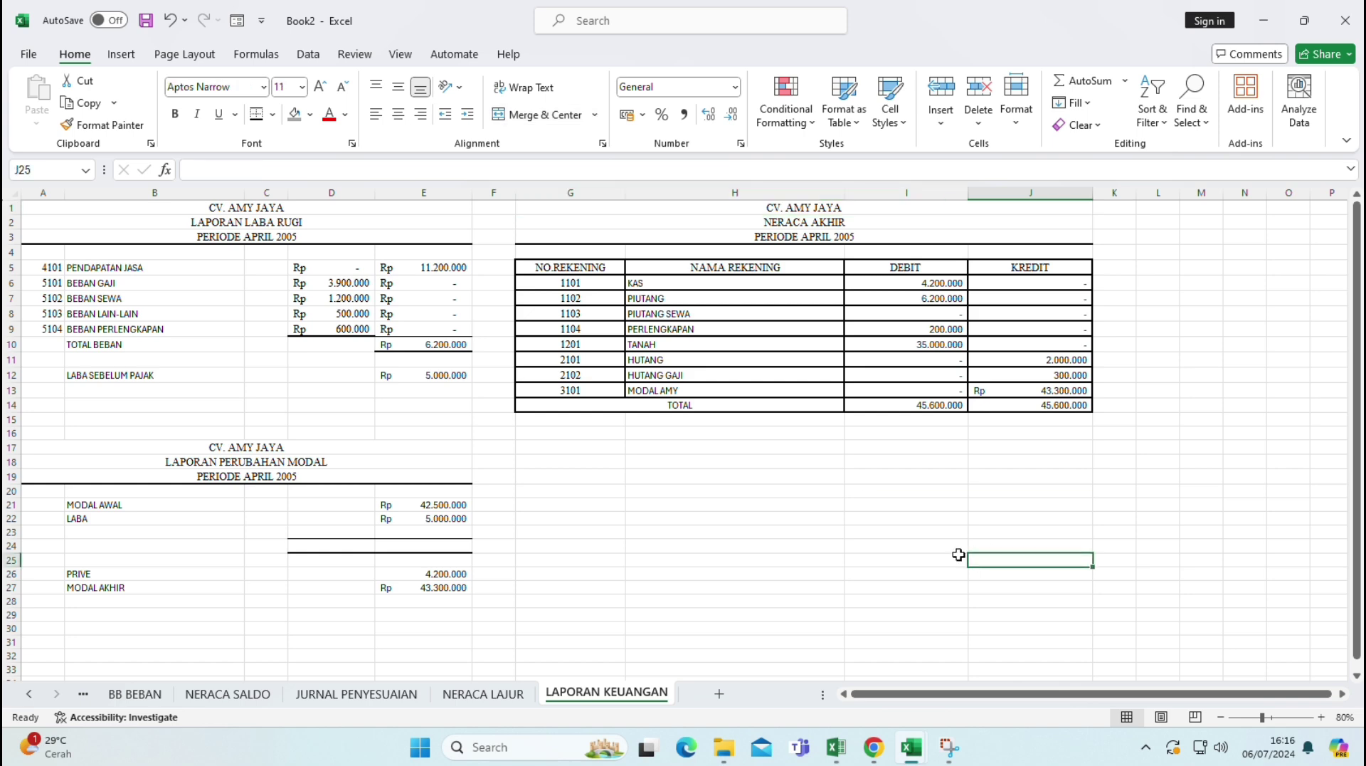
left_click(745, 487)
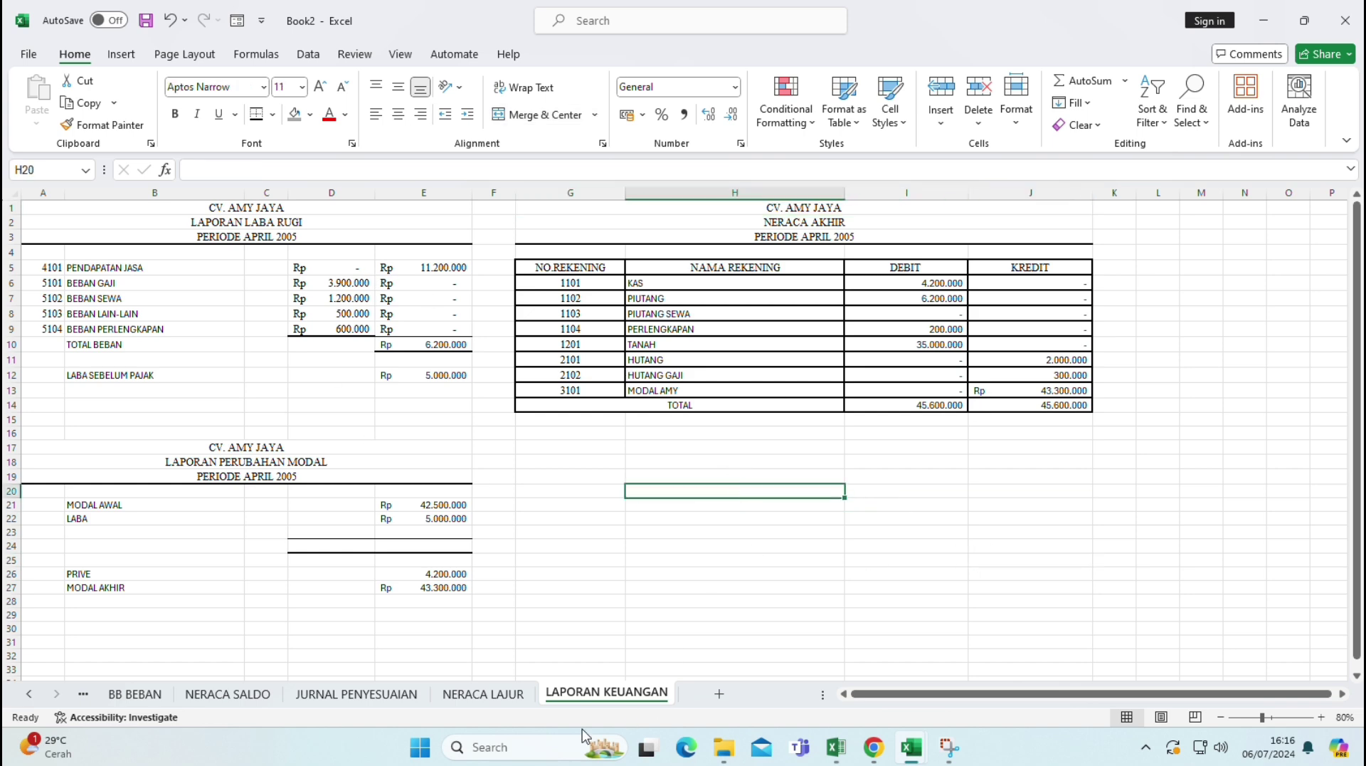